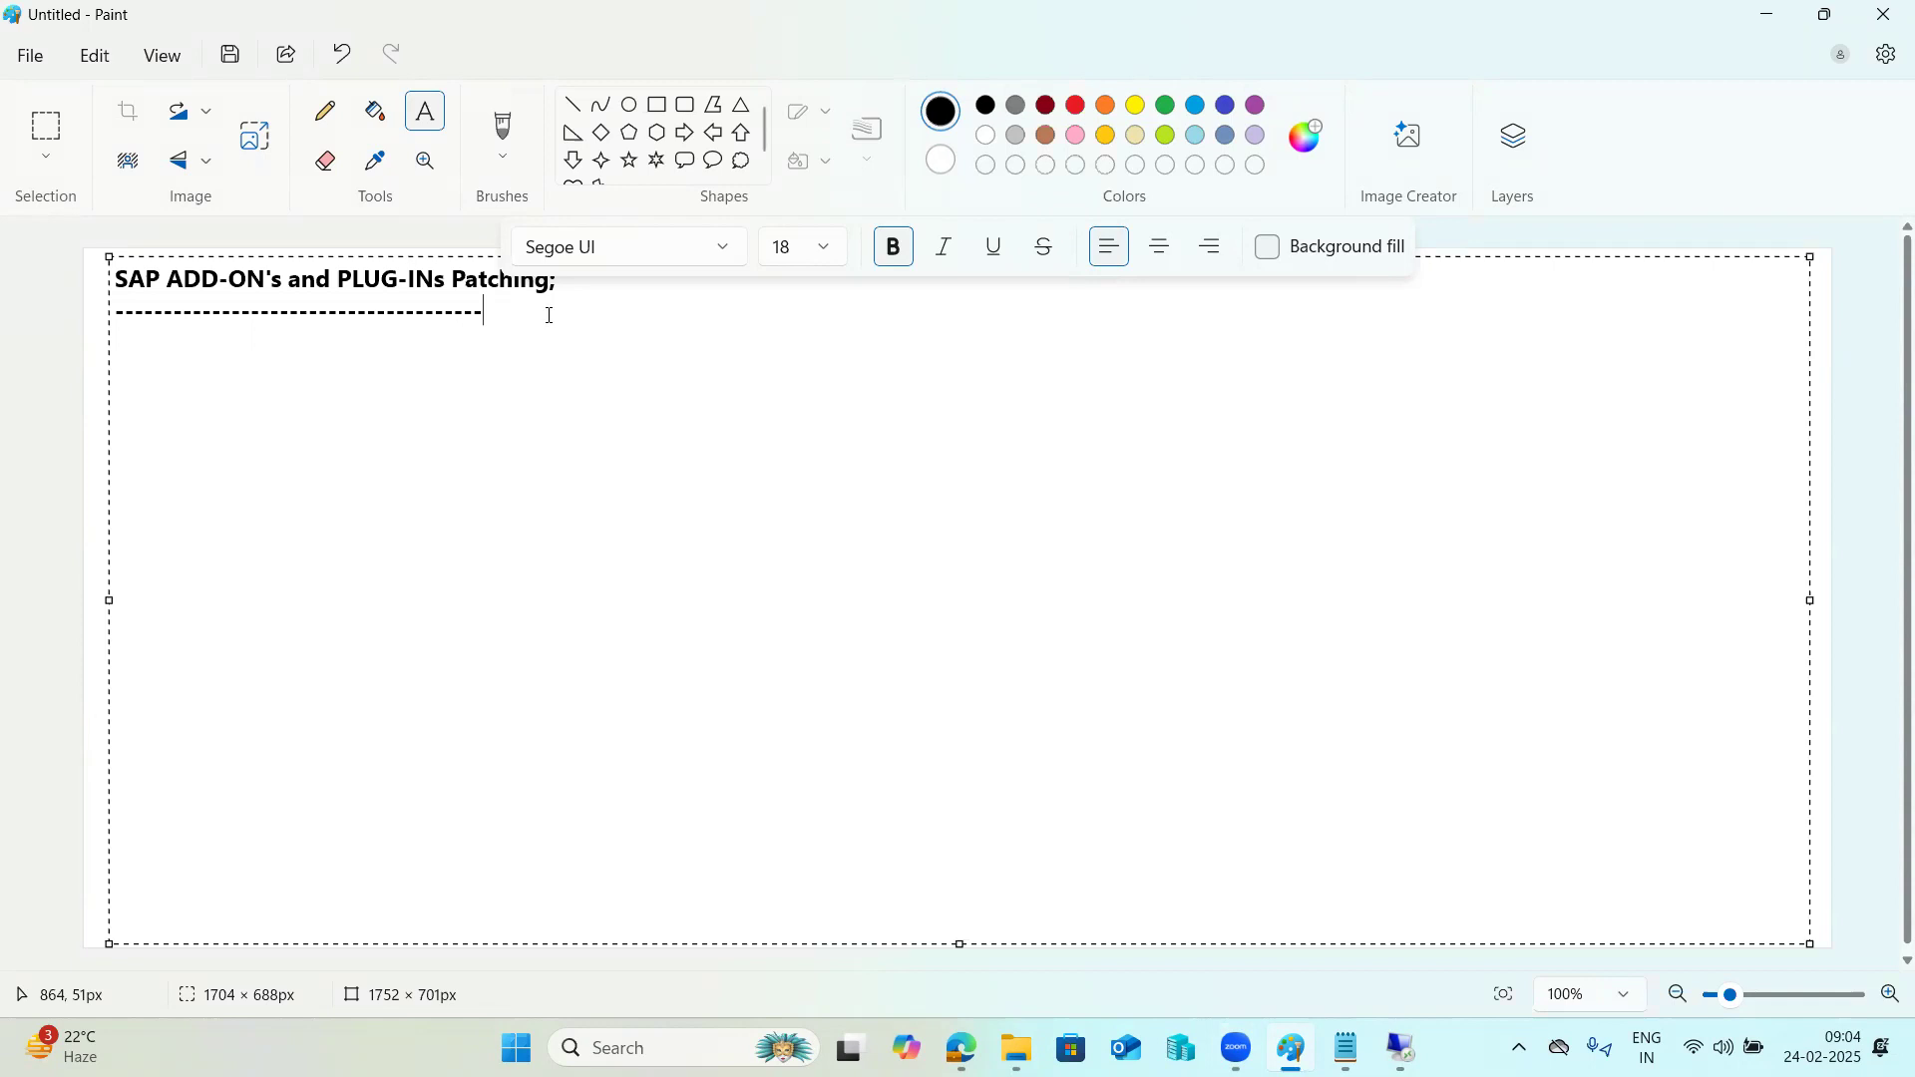
Add the line "SPAM and SAINT -" under the dashed line below the SAP add-ons and plug-ins heading, followed by a new line.
{"action": "type", "text": "SPAM and SAINT -"}
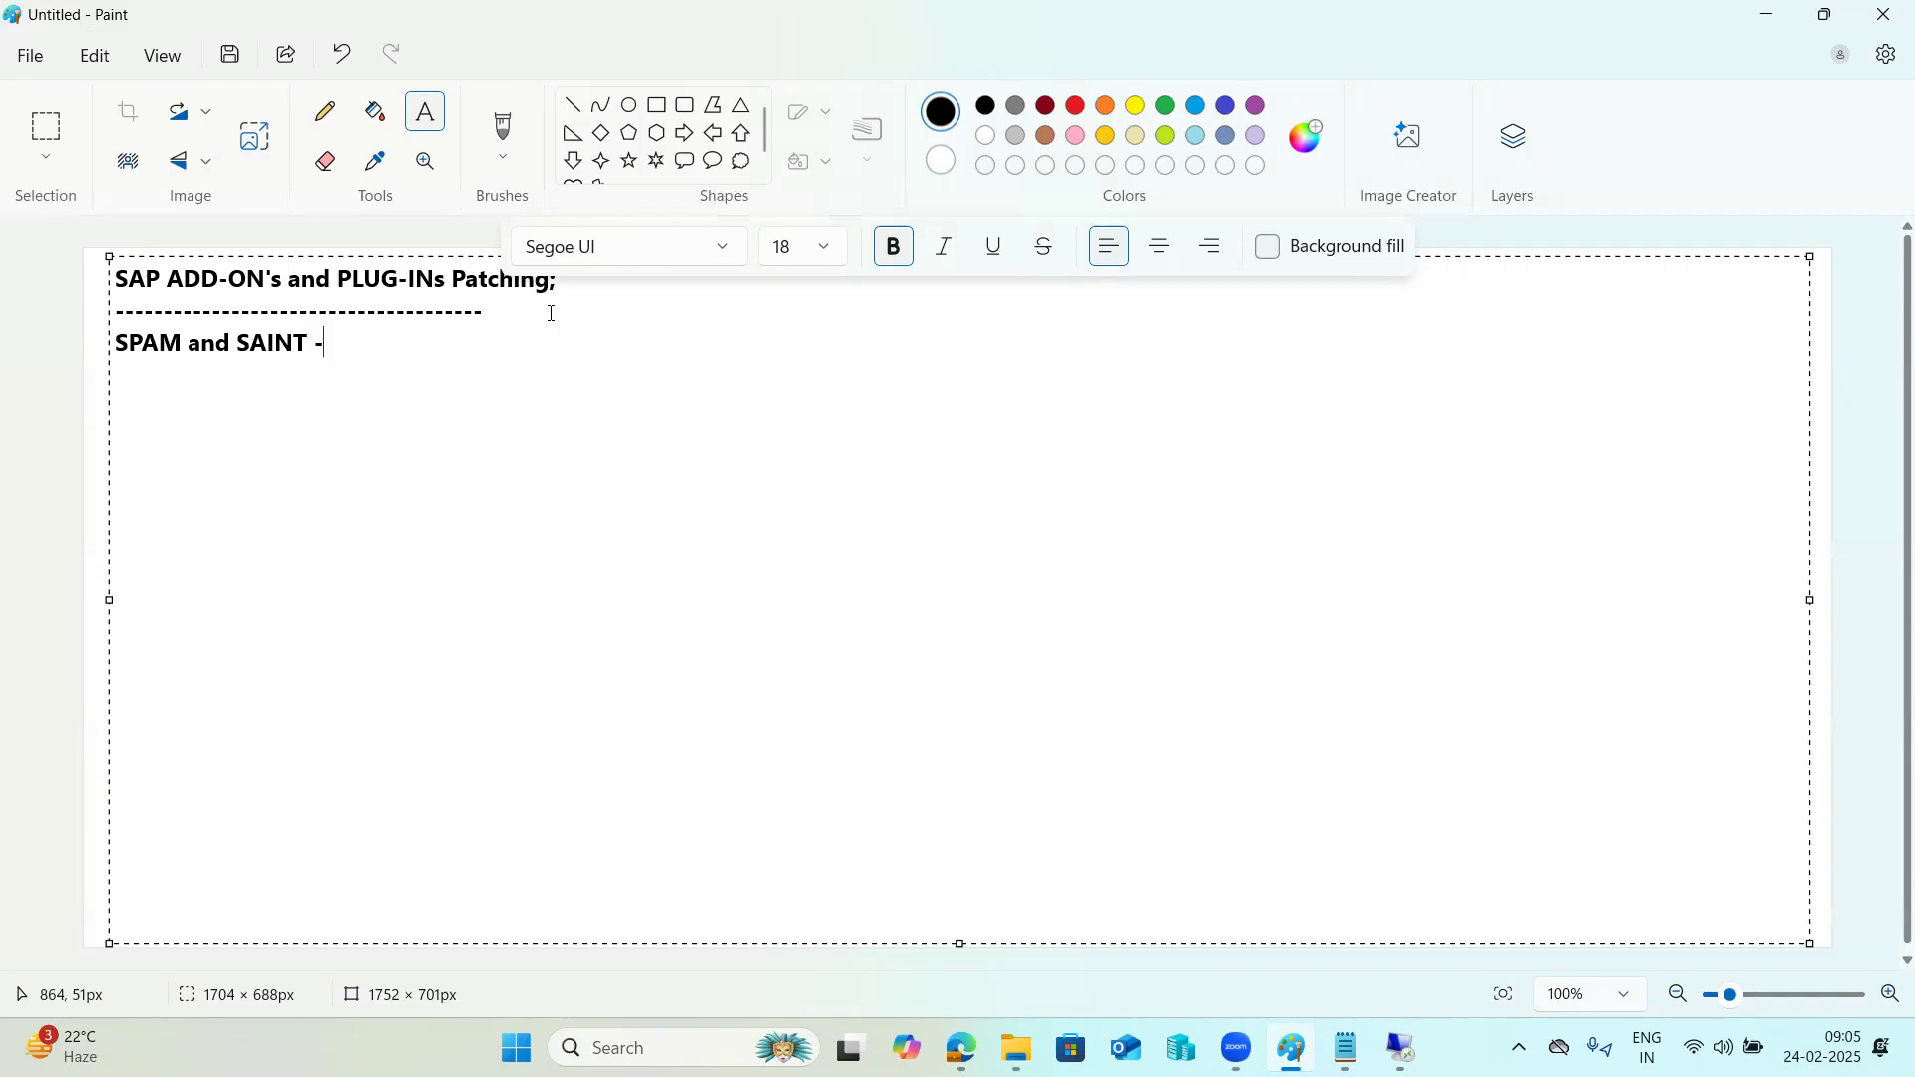
{"action": "left_click_drag", "start_coordinate": [326, 339], "coordinate": [92, 357]}
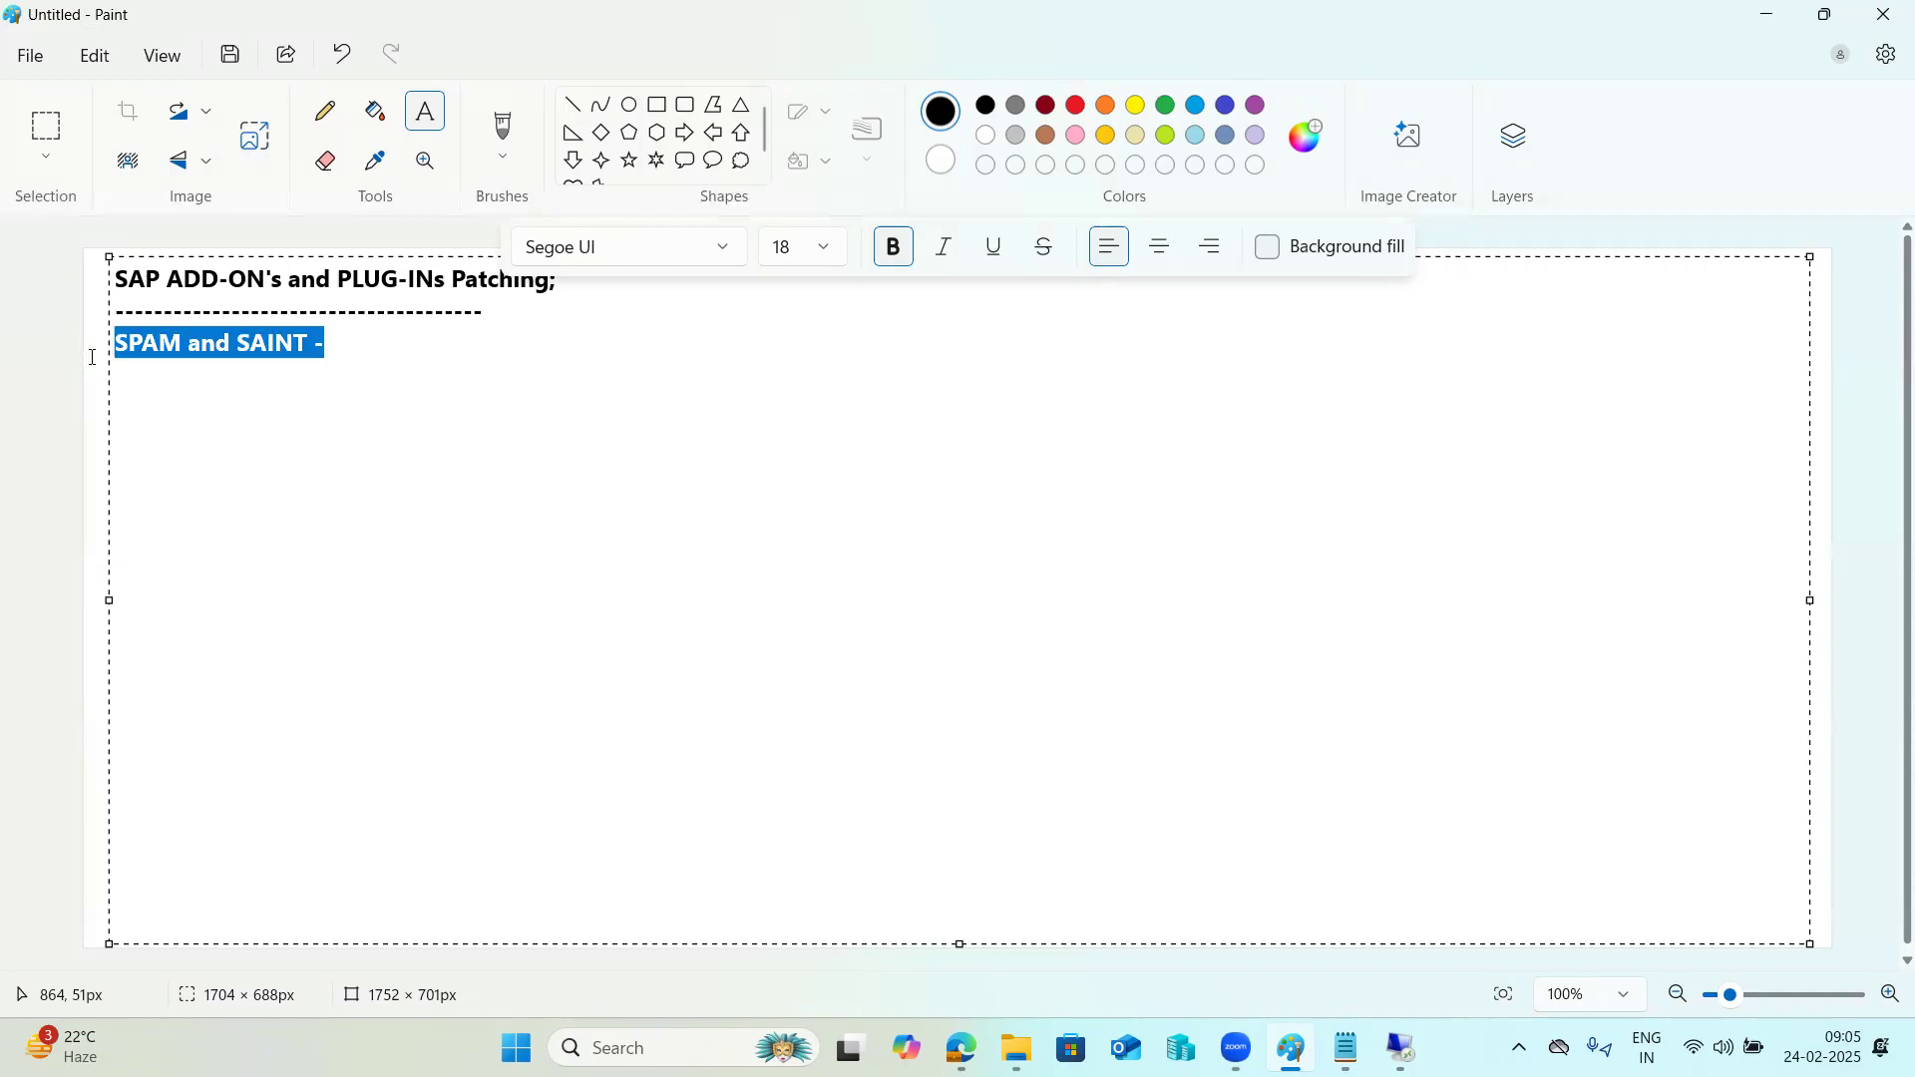
{"action": "left_click", "coordinate": [176, 342]}
{"action": "left_click_drag", "start_coordinate": [175, 342], "coordinate": [109, 344]}
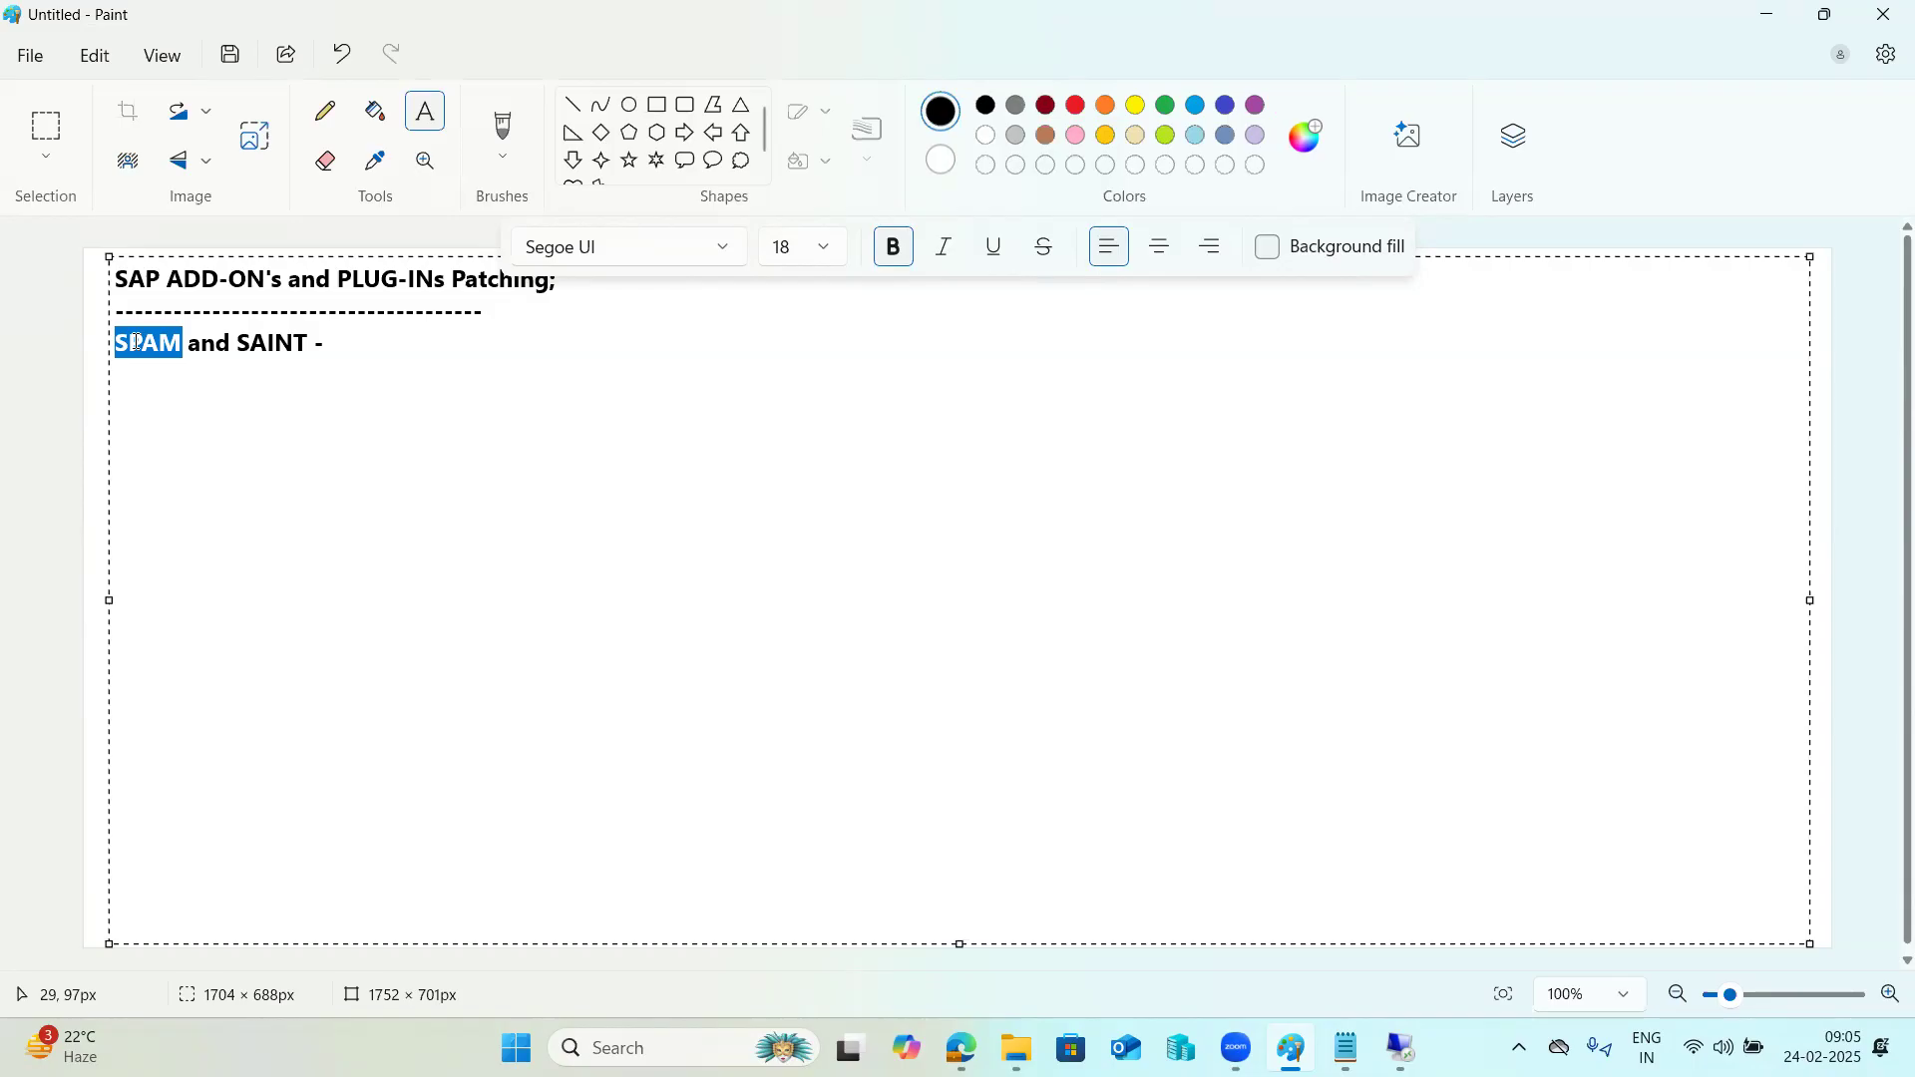
{"action": "left_click", "coordinate": [358, 351]}
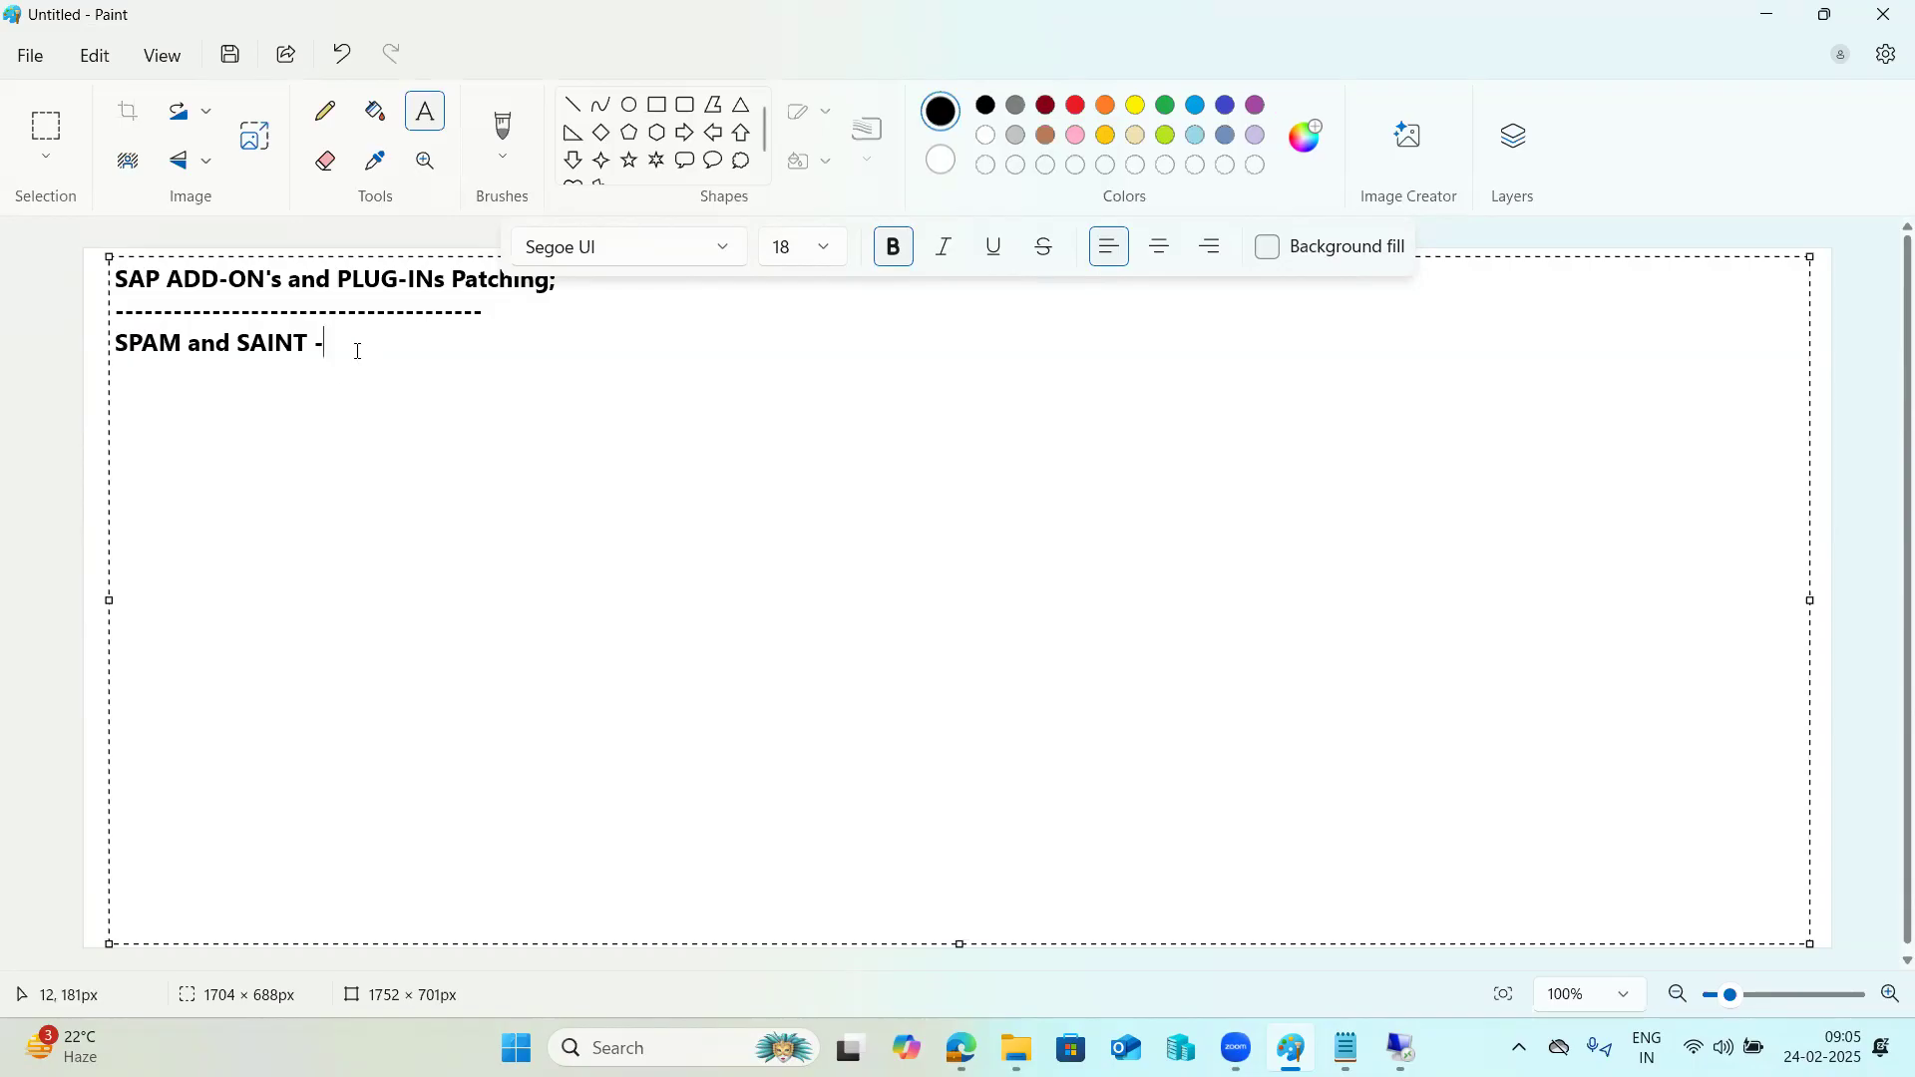
{"action": "key", "text": "Return"}
{"action": "left_click_drag", "start_coordinate": [116, 345], "coordinate": [334, 357]}
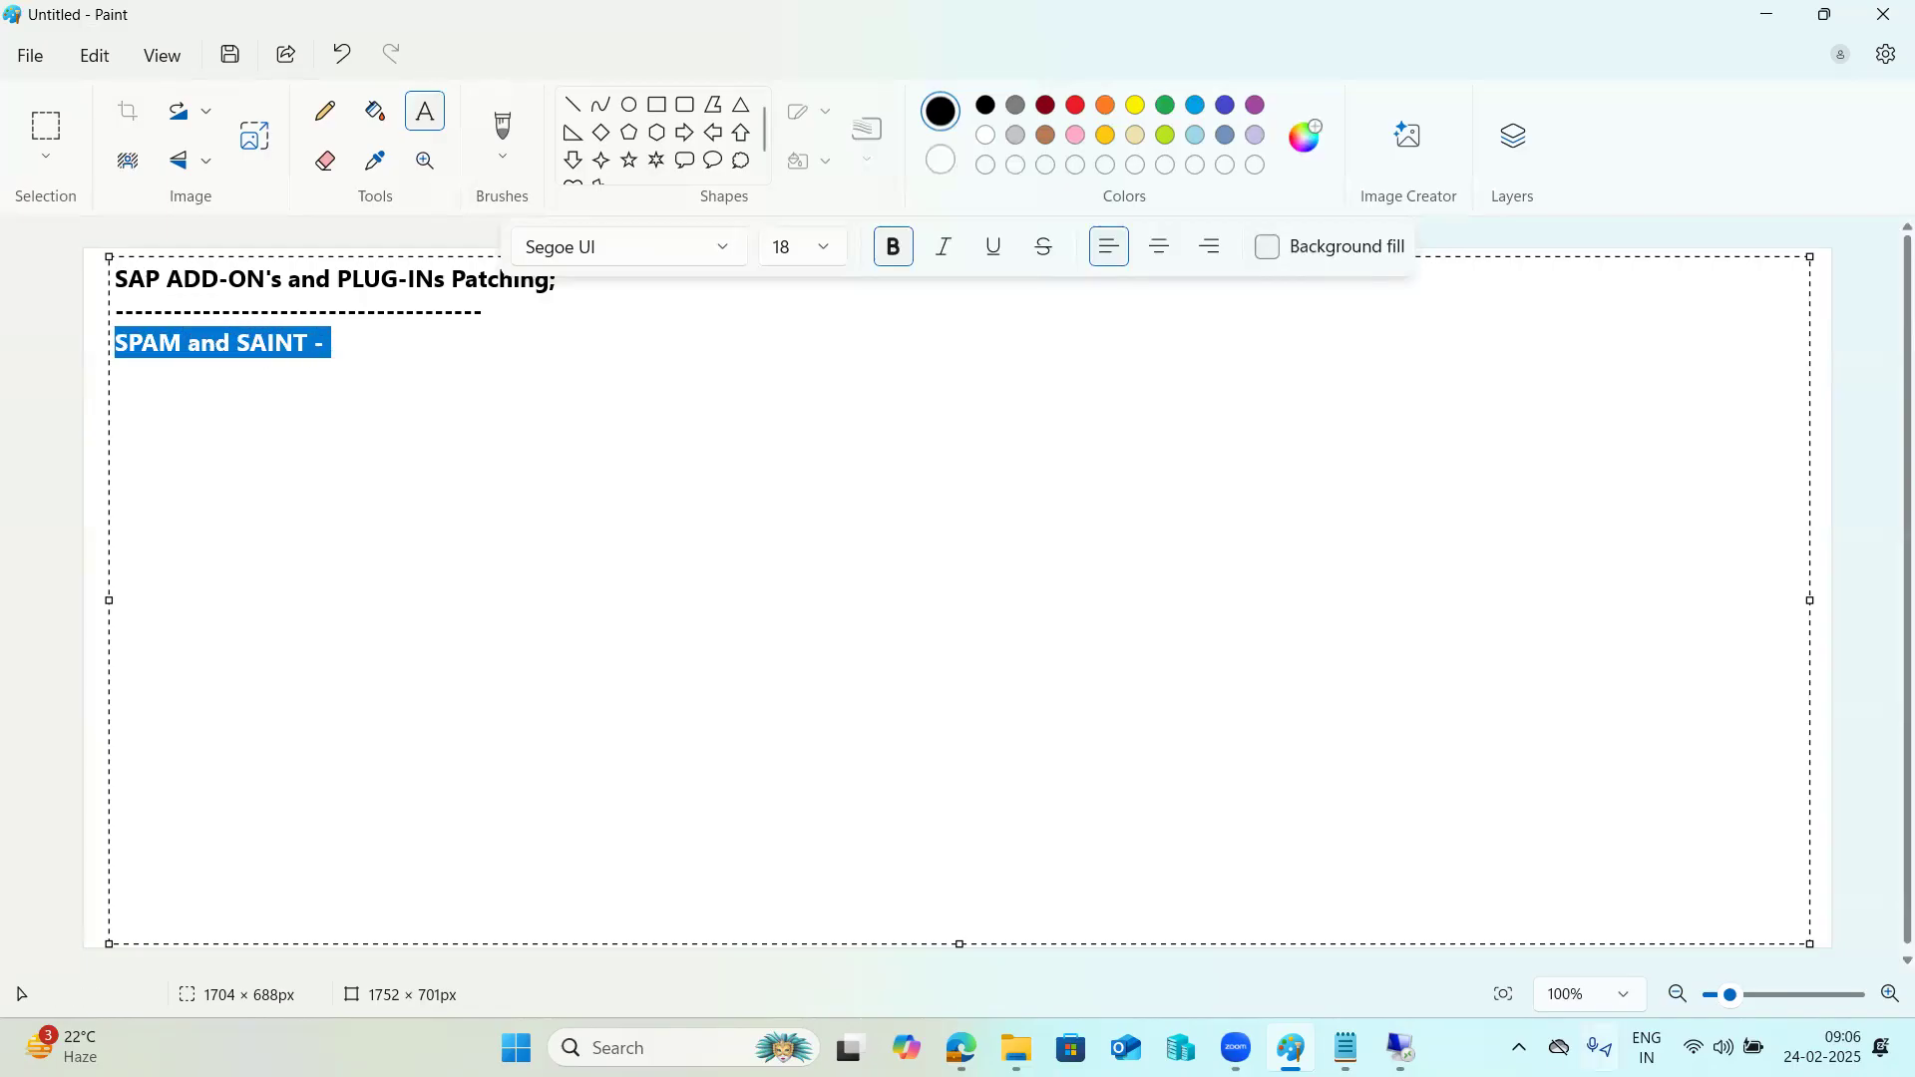
Switch to SAP Logon in the remote desktop session and open the SAP ECC DEVELOPMENT connection.
{"action": "left_click", "coordinate": [1401, 1047]}
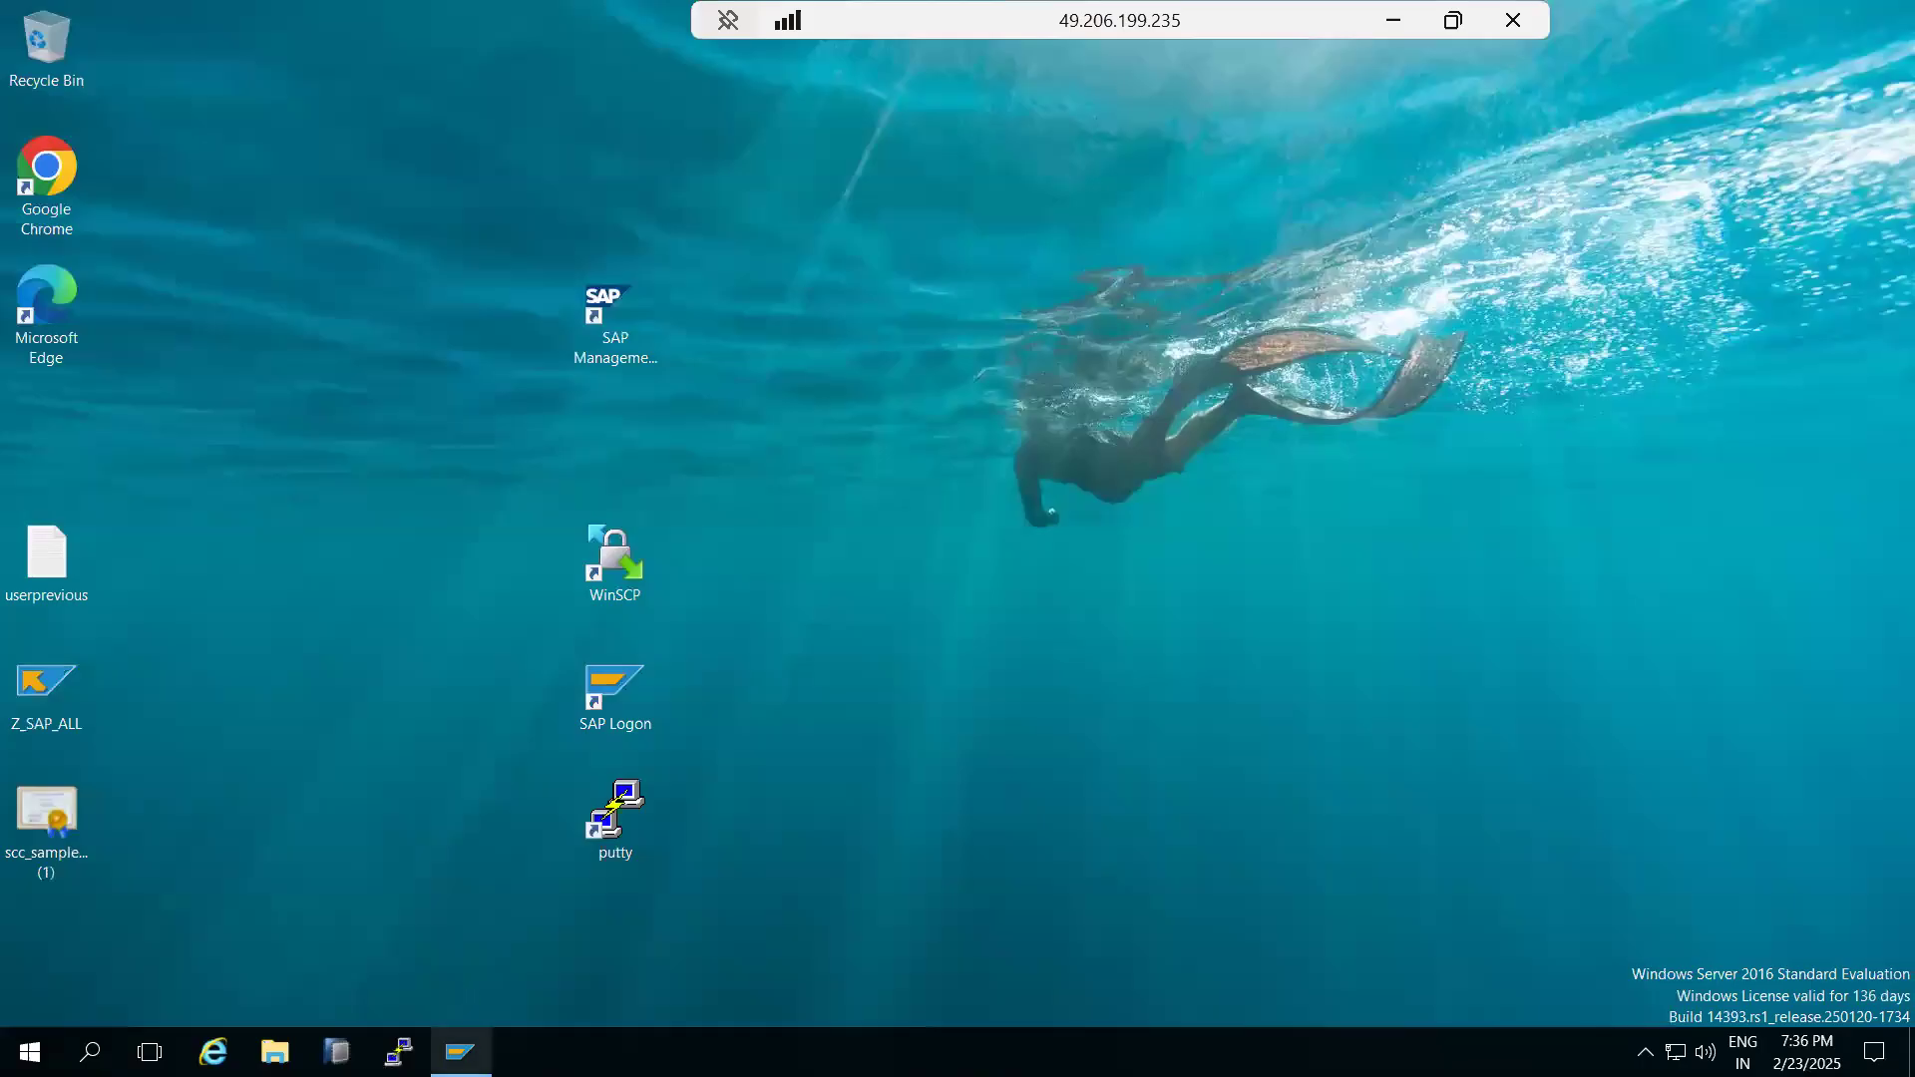
{"action": "left_click", "coordinate": [461, 1052]}
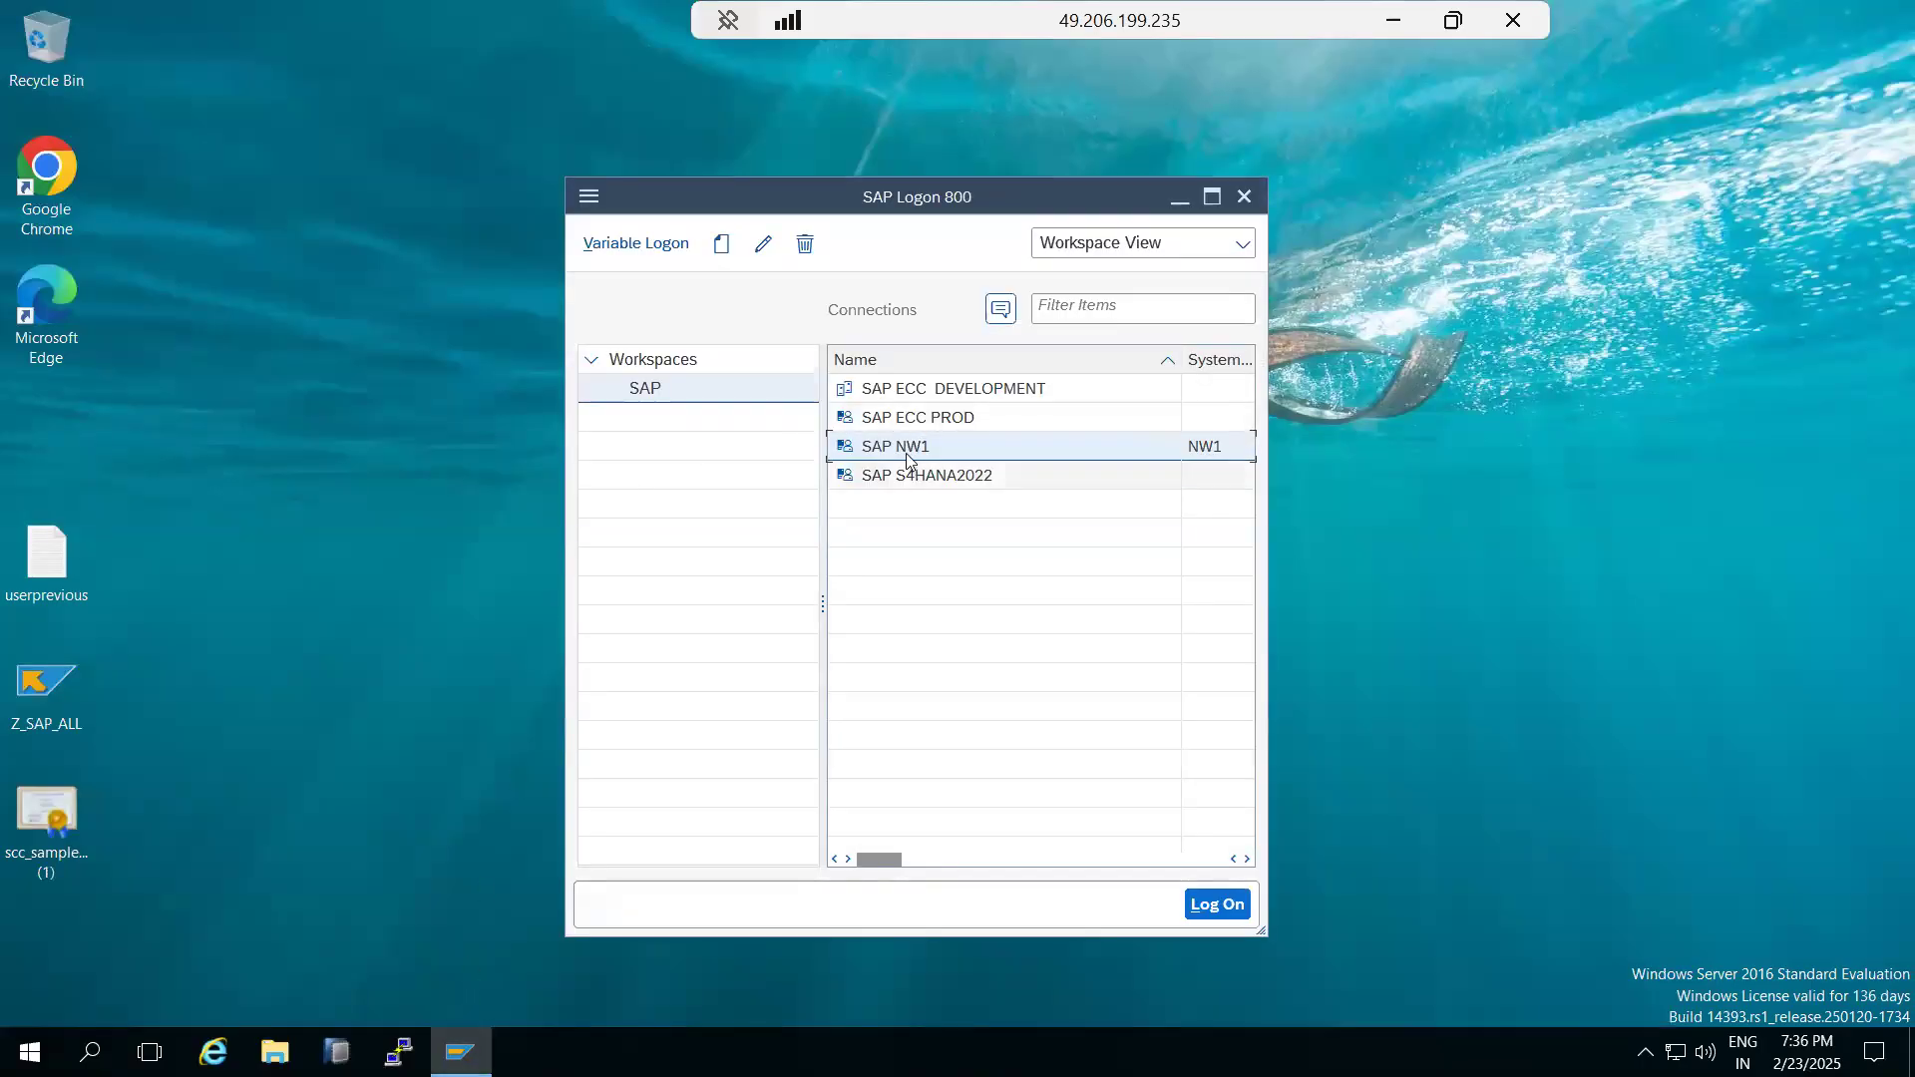
{"action": "double_click", "coordinate": [923, 398]}
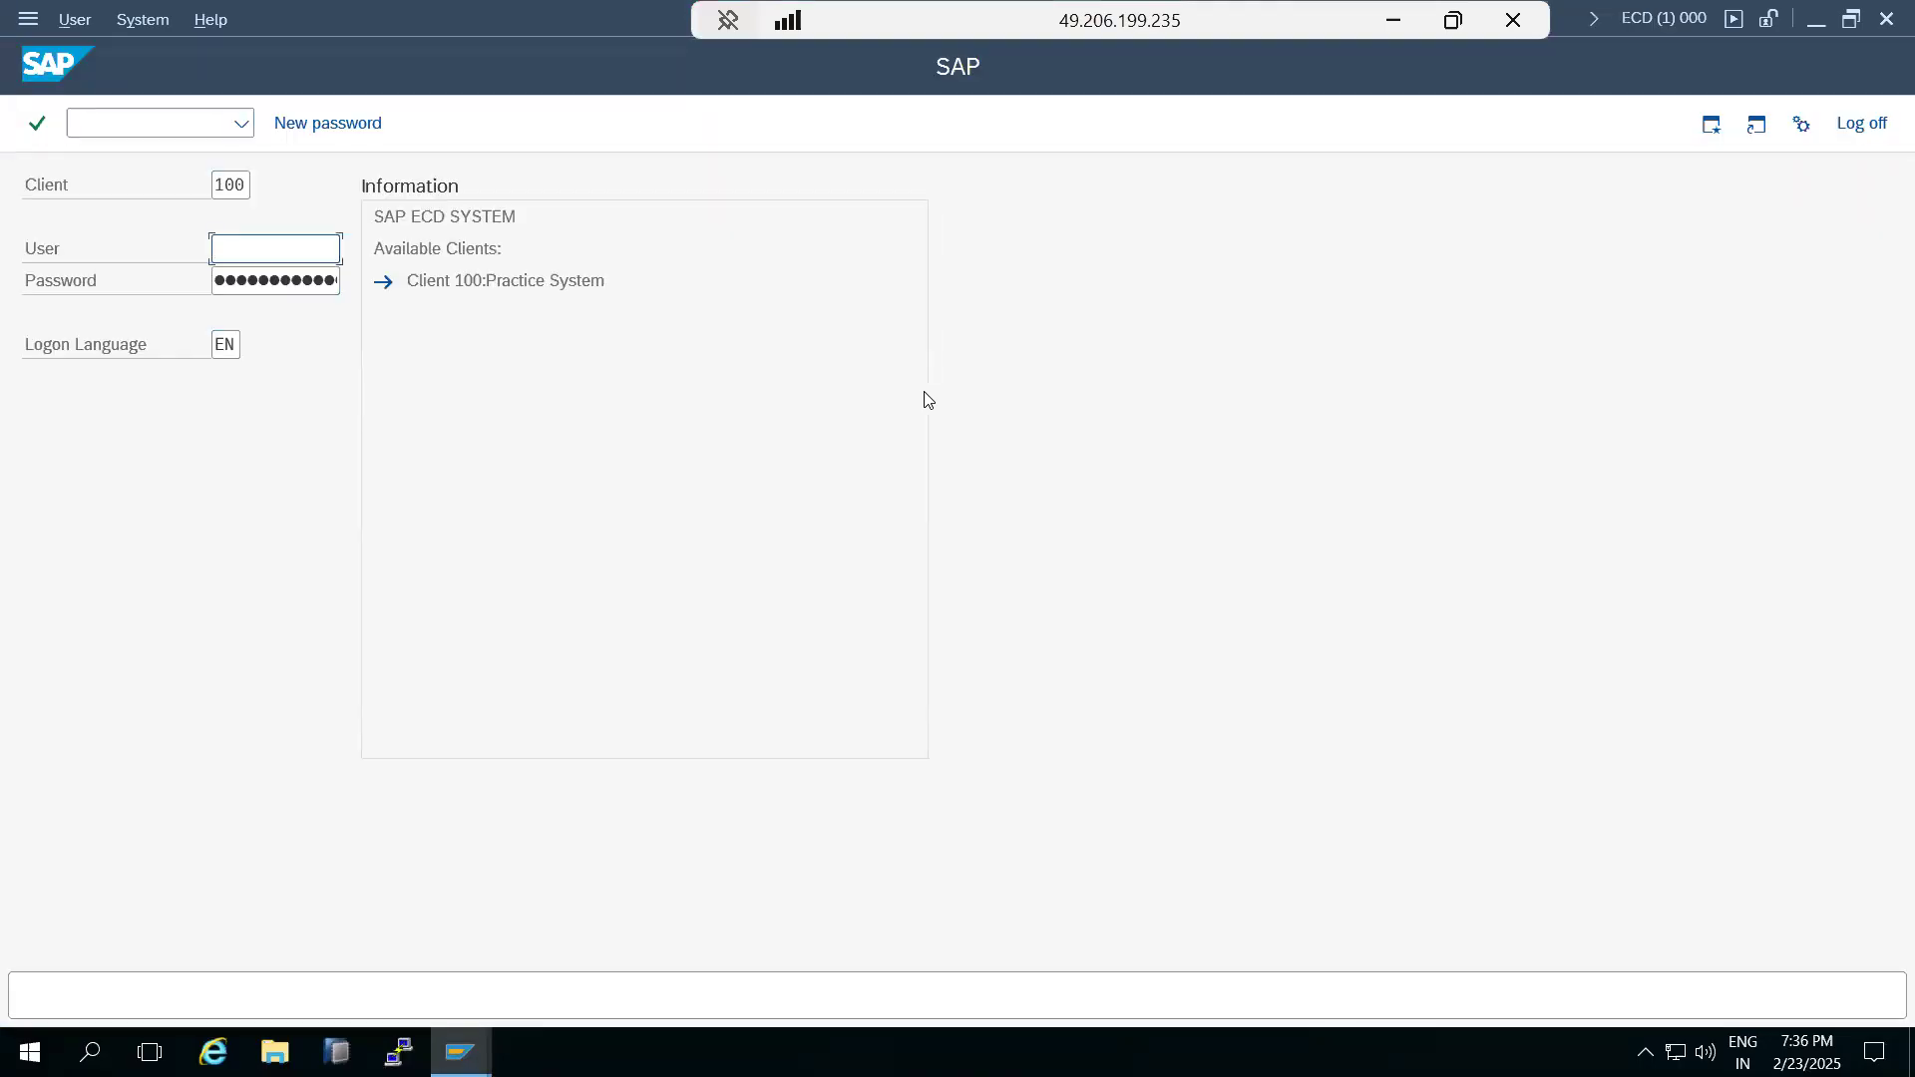
Log on to client 100 as user basis with the account password, continuing without ending any other logons.
{"action": "type", "text": "basis"}
{"action": "key", "text": "Tab"}
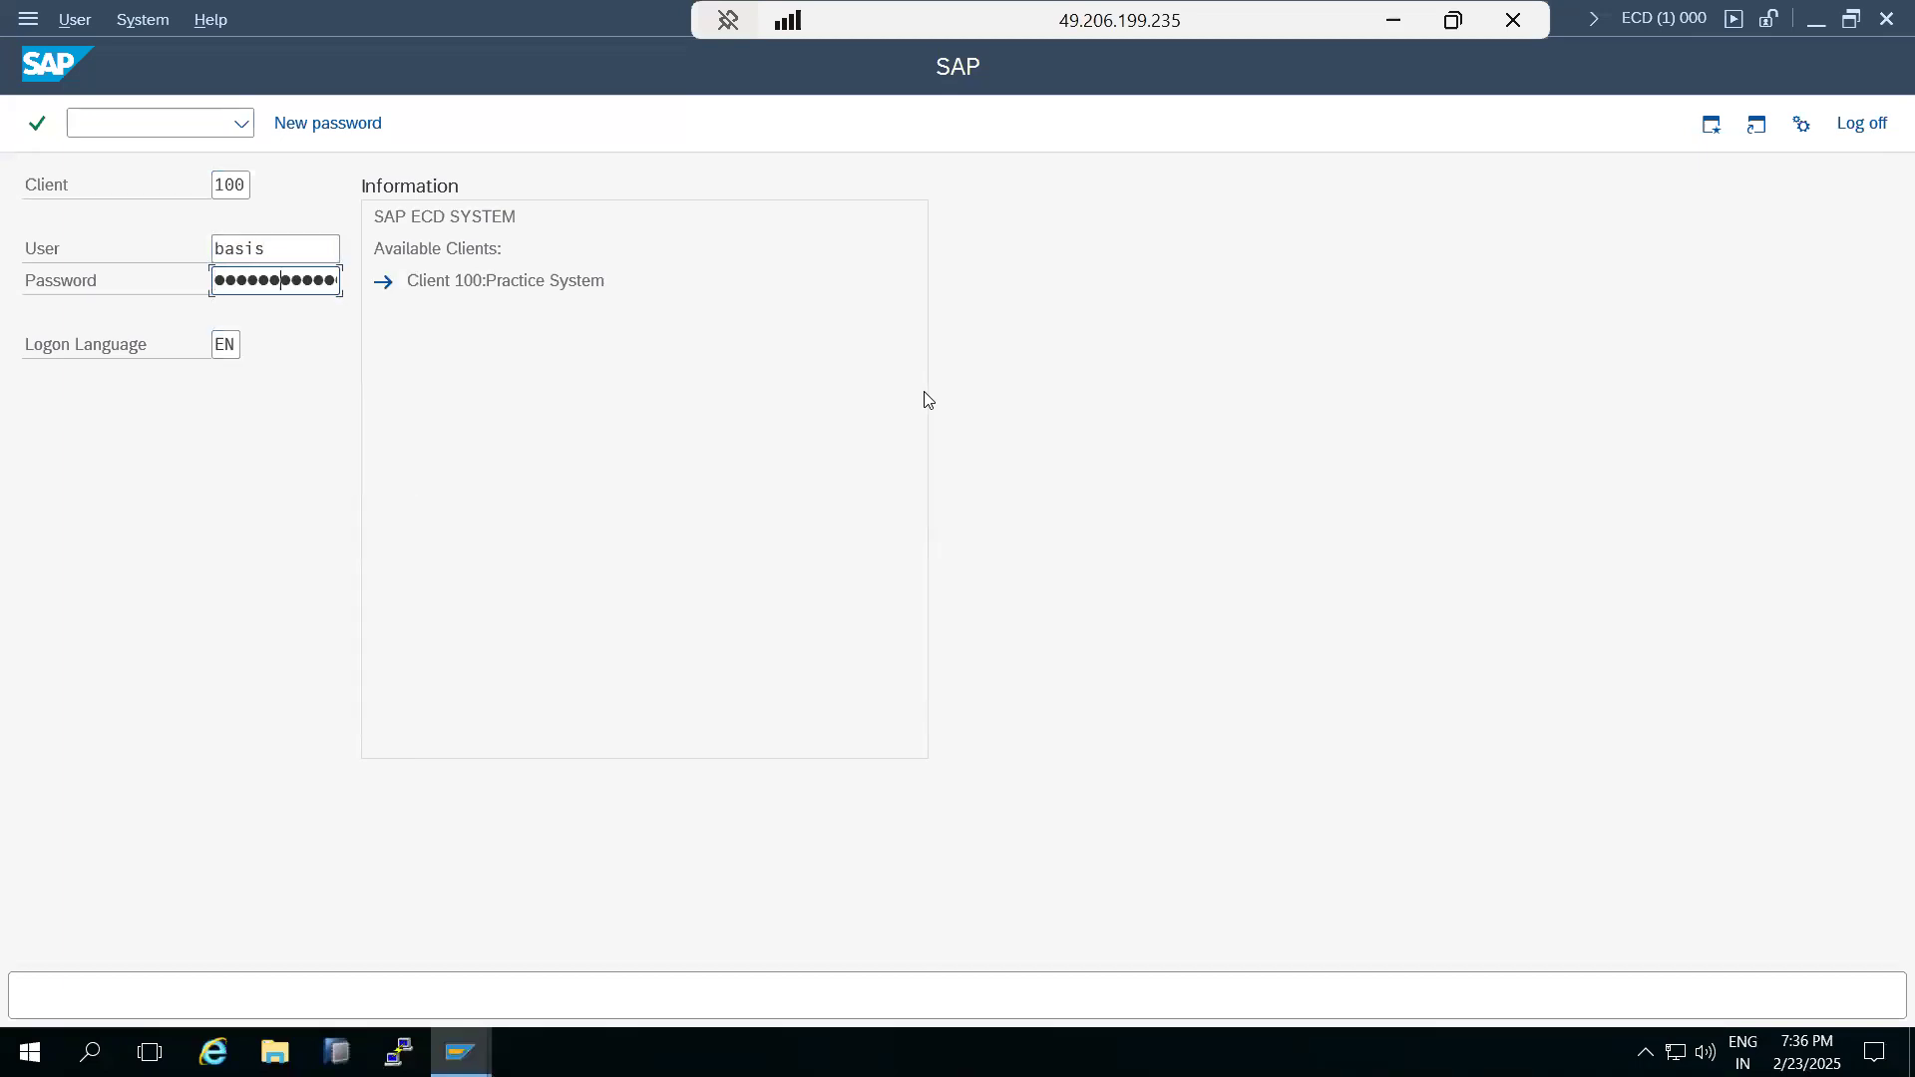
{"action": "key", "text": "Return"}
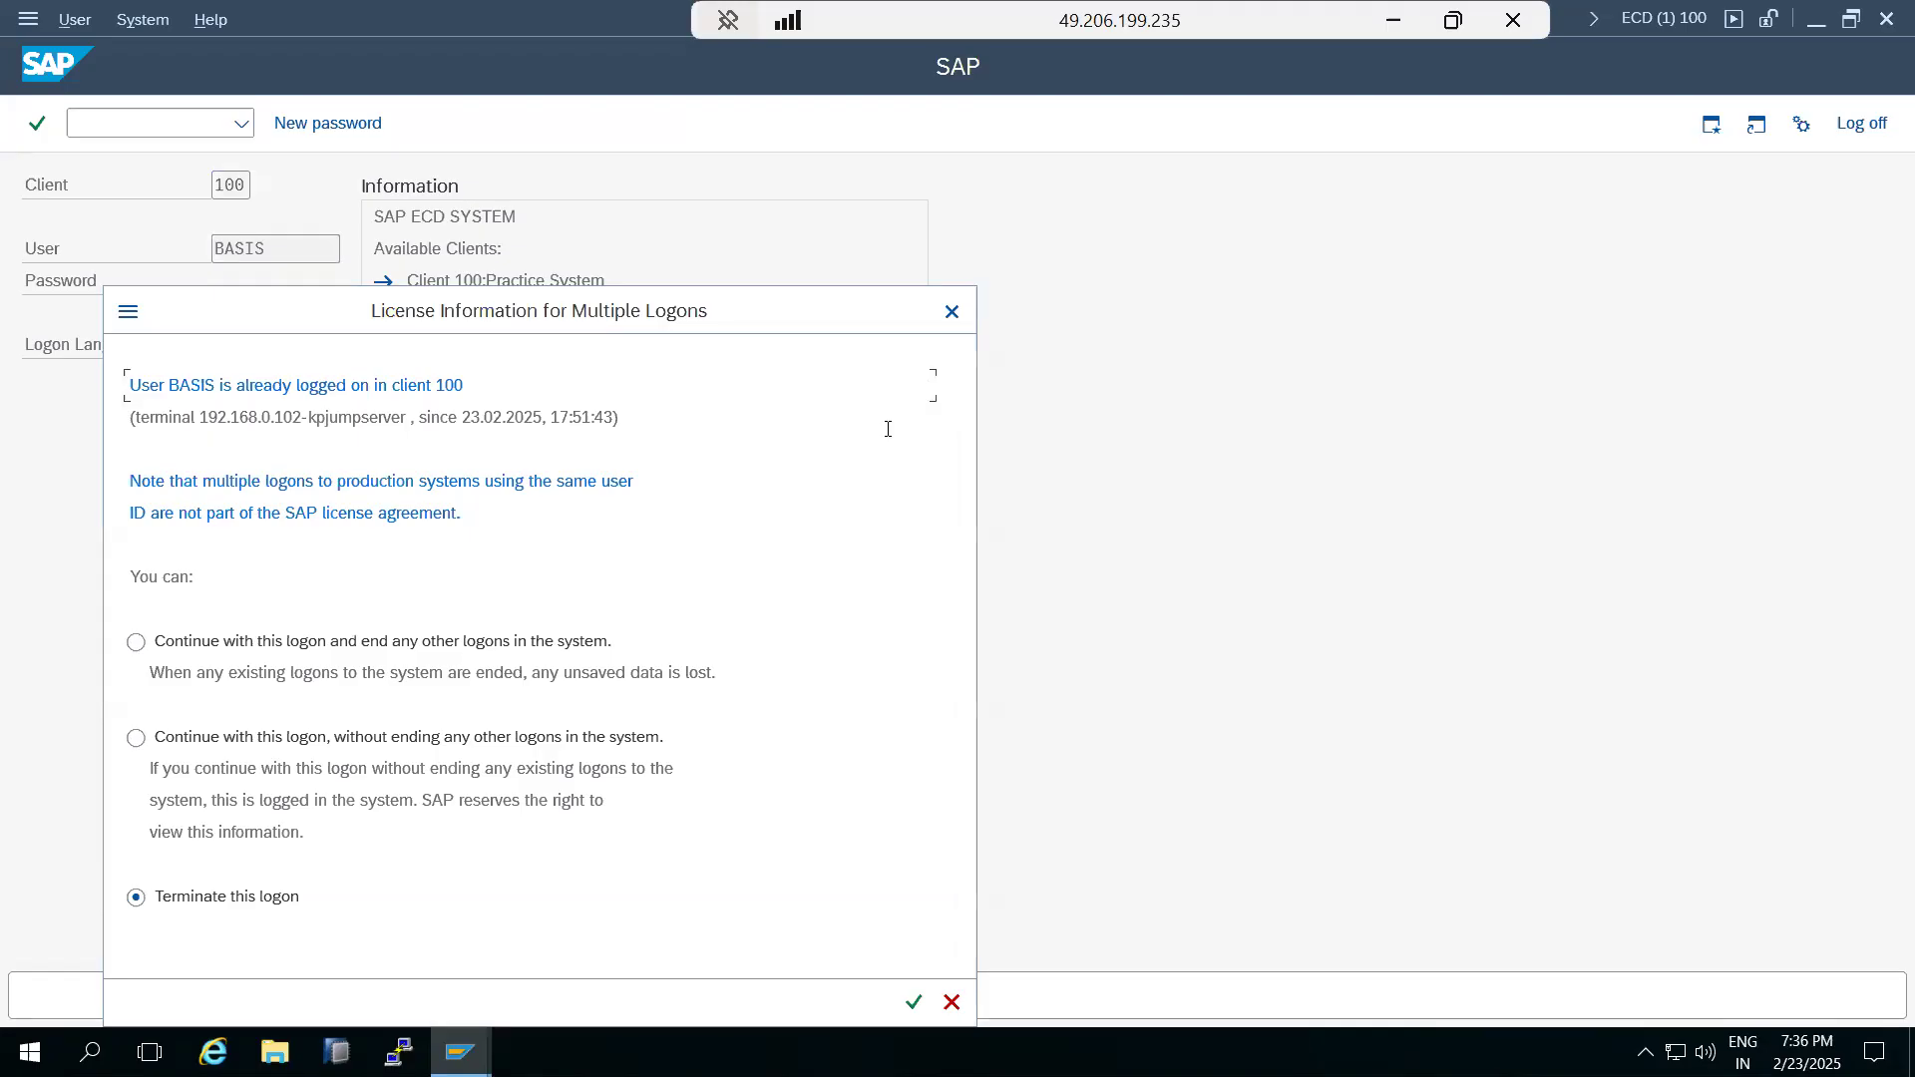
{"action": "left_click", "coordinate": [491, 735]}
{"action": "left_click", "coordinate": [916, 1002]}
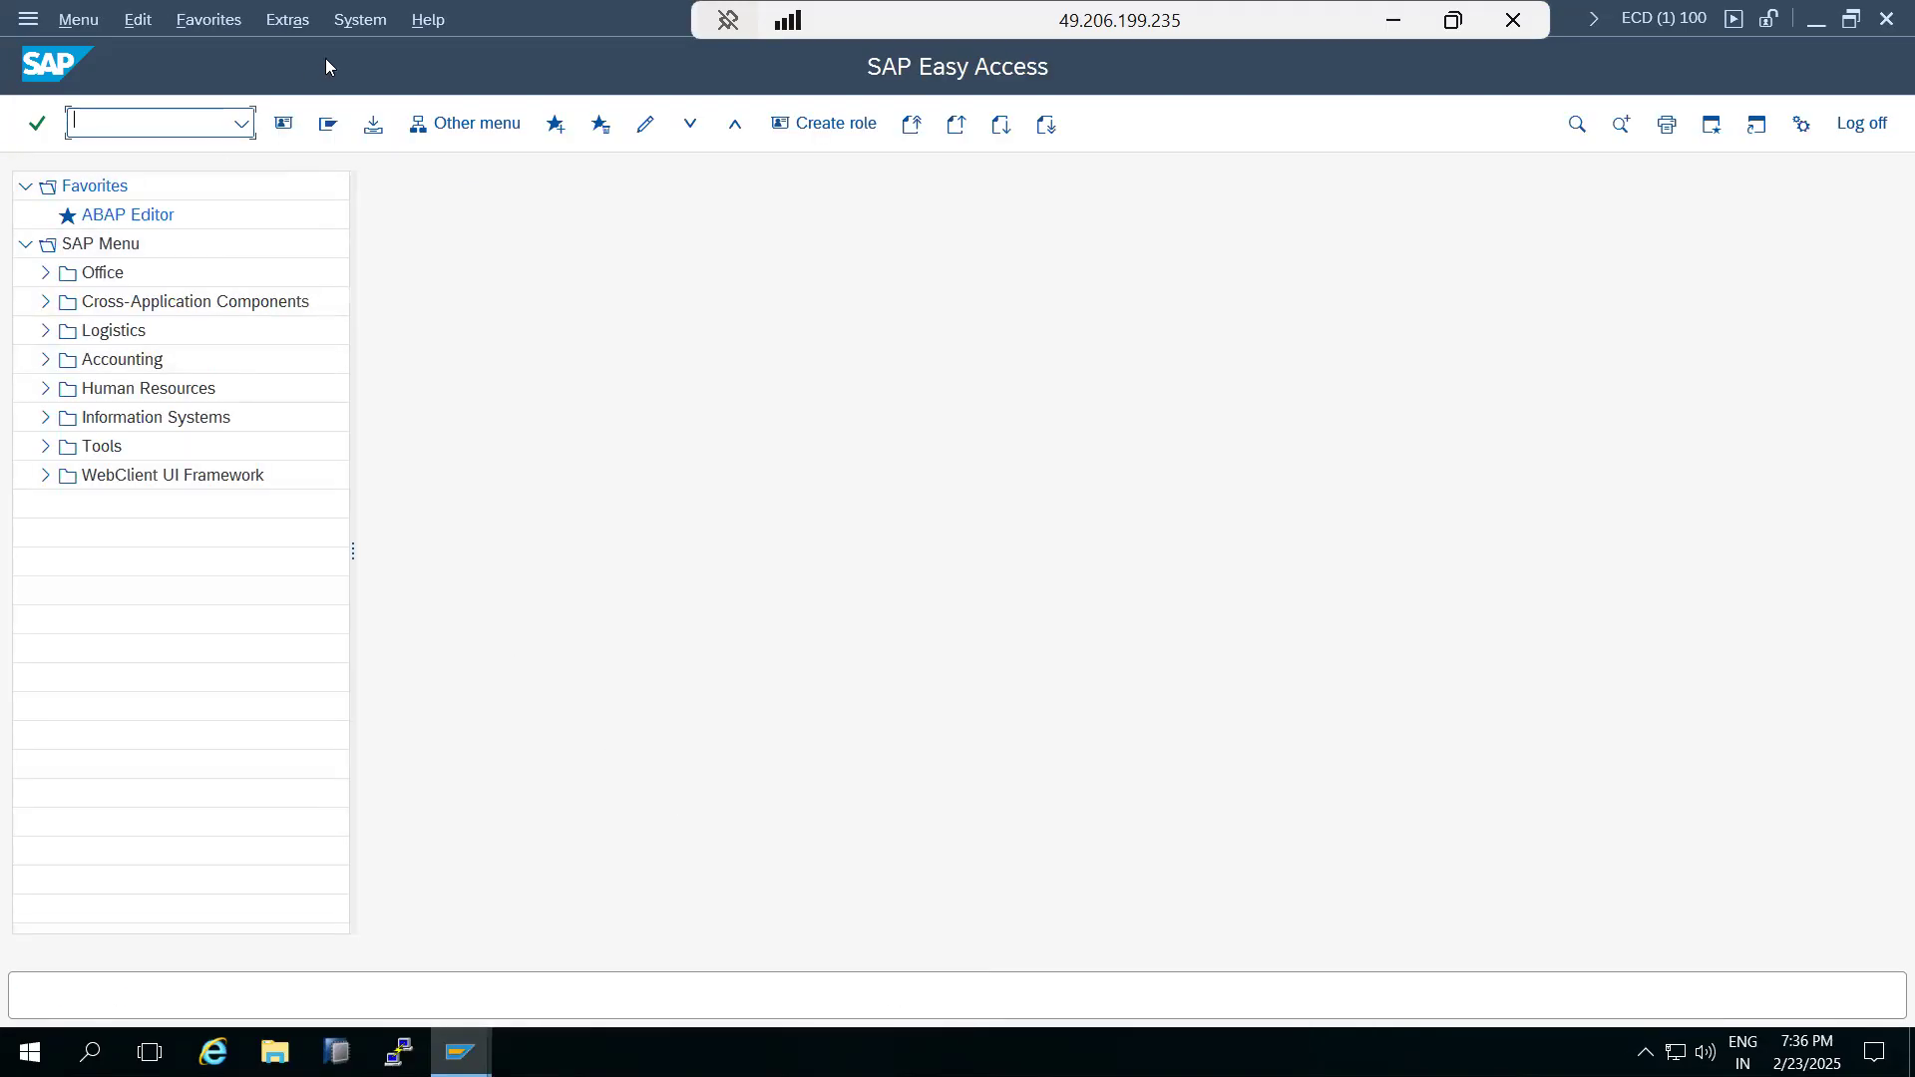
Display the installed software component versions from the system status of the ECD system.
{"action": "left_click", "coordinate": [387, 19]}
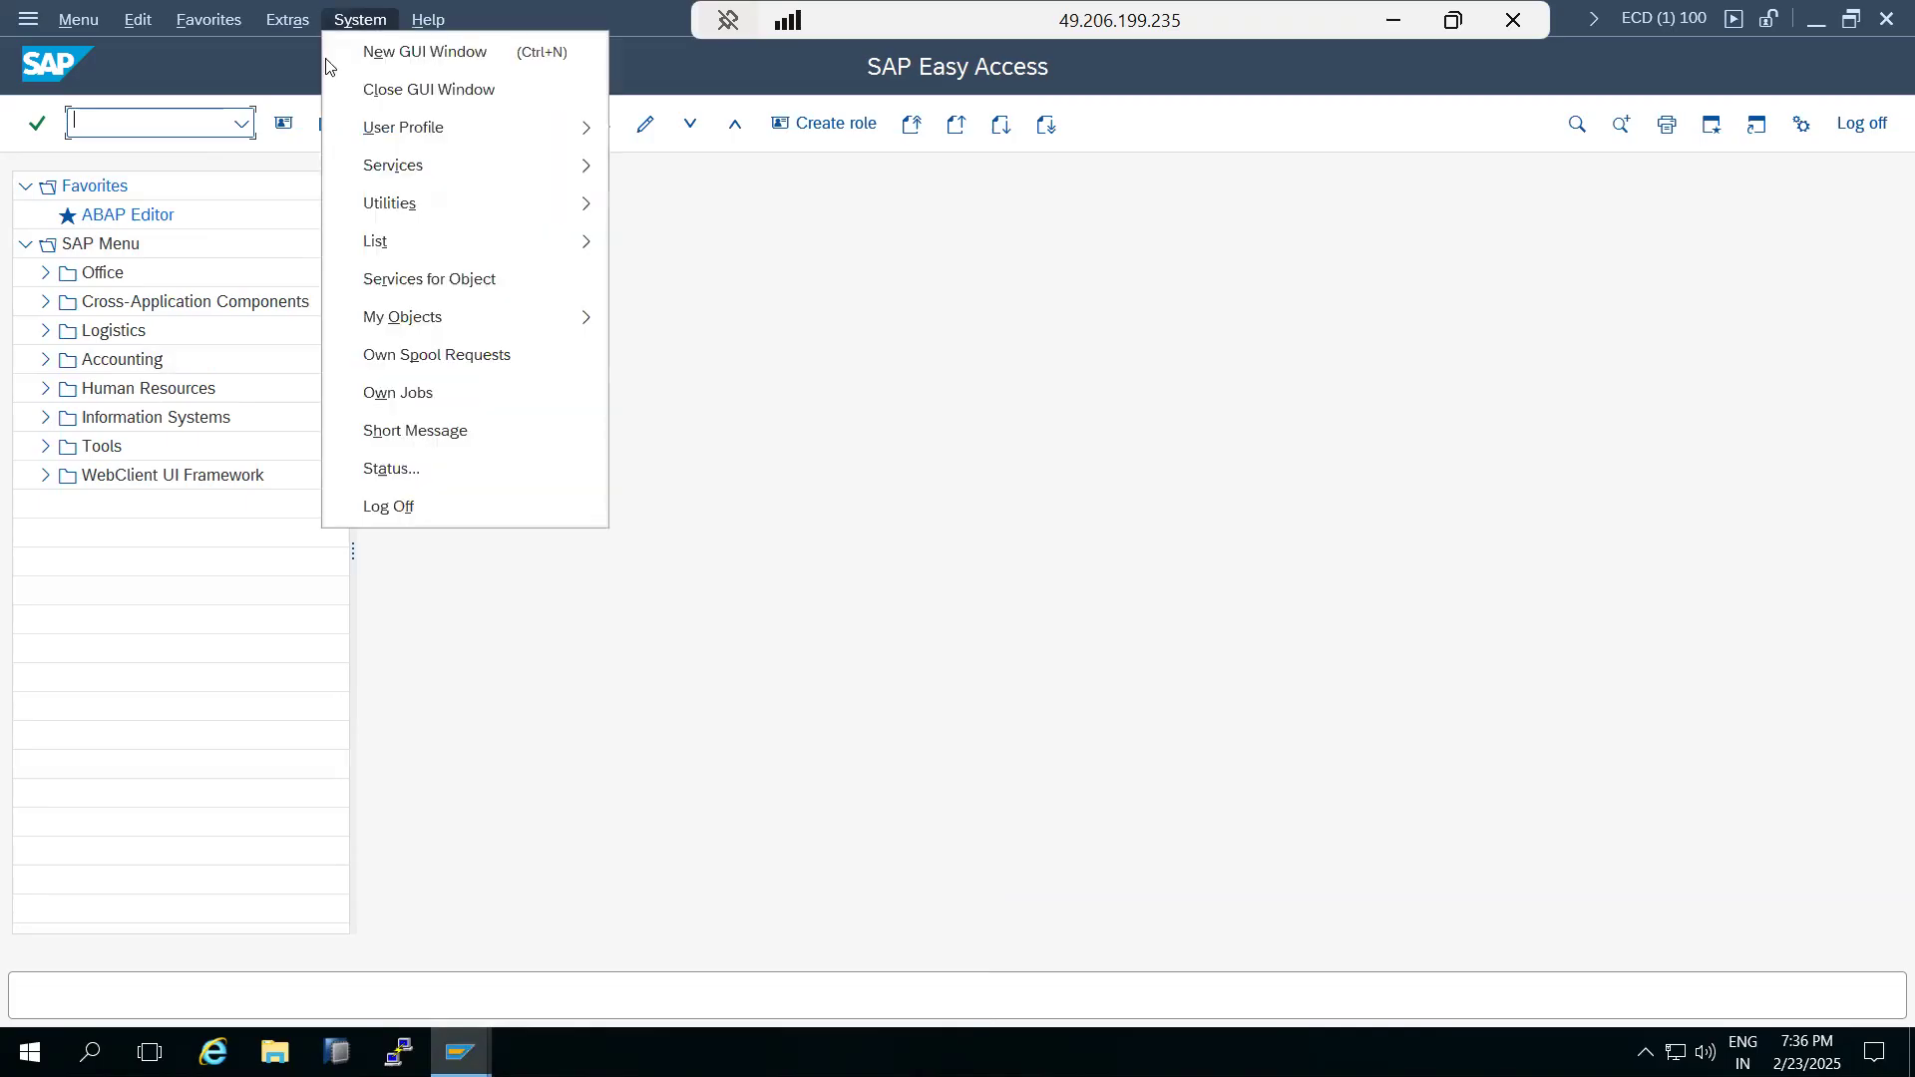
{"action": "left_click", "coordinate": [387, 482]}
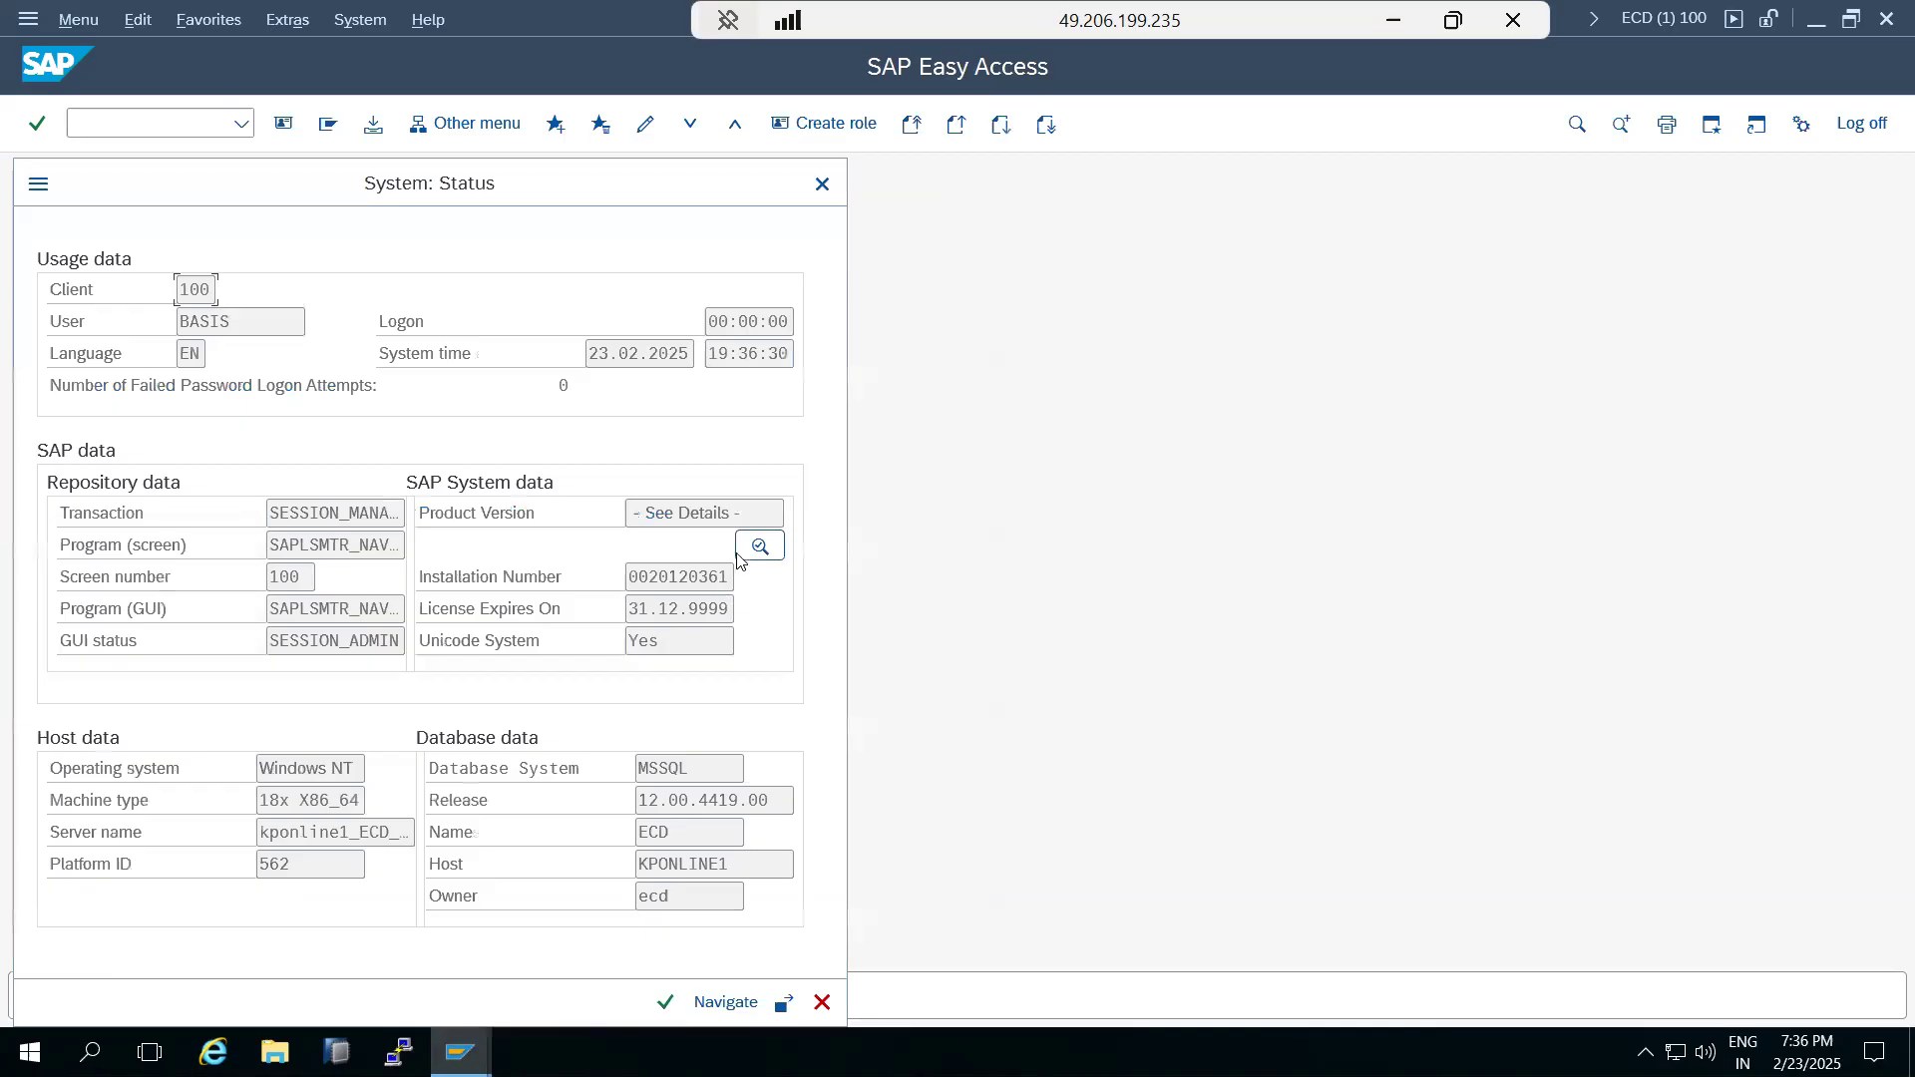
{"action": "left_click", "coordinate": [752, 547]}
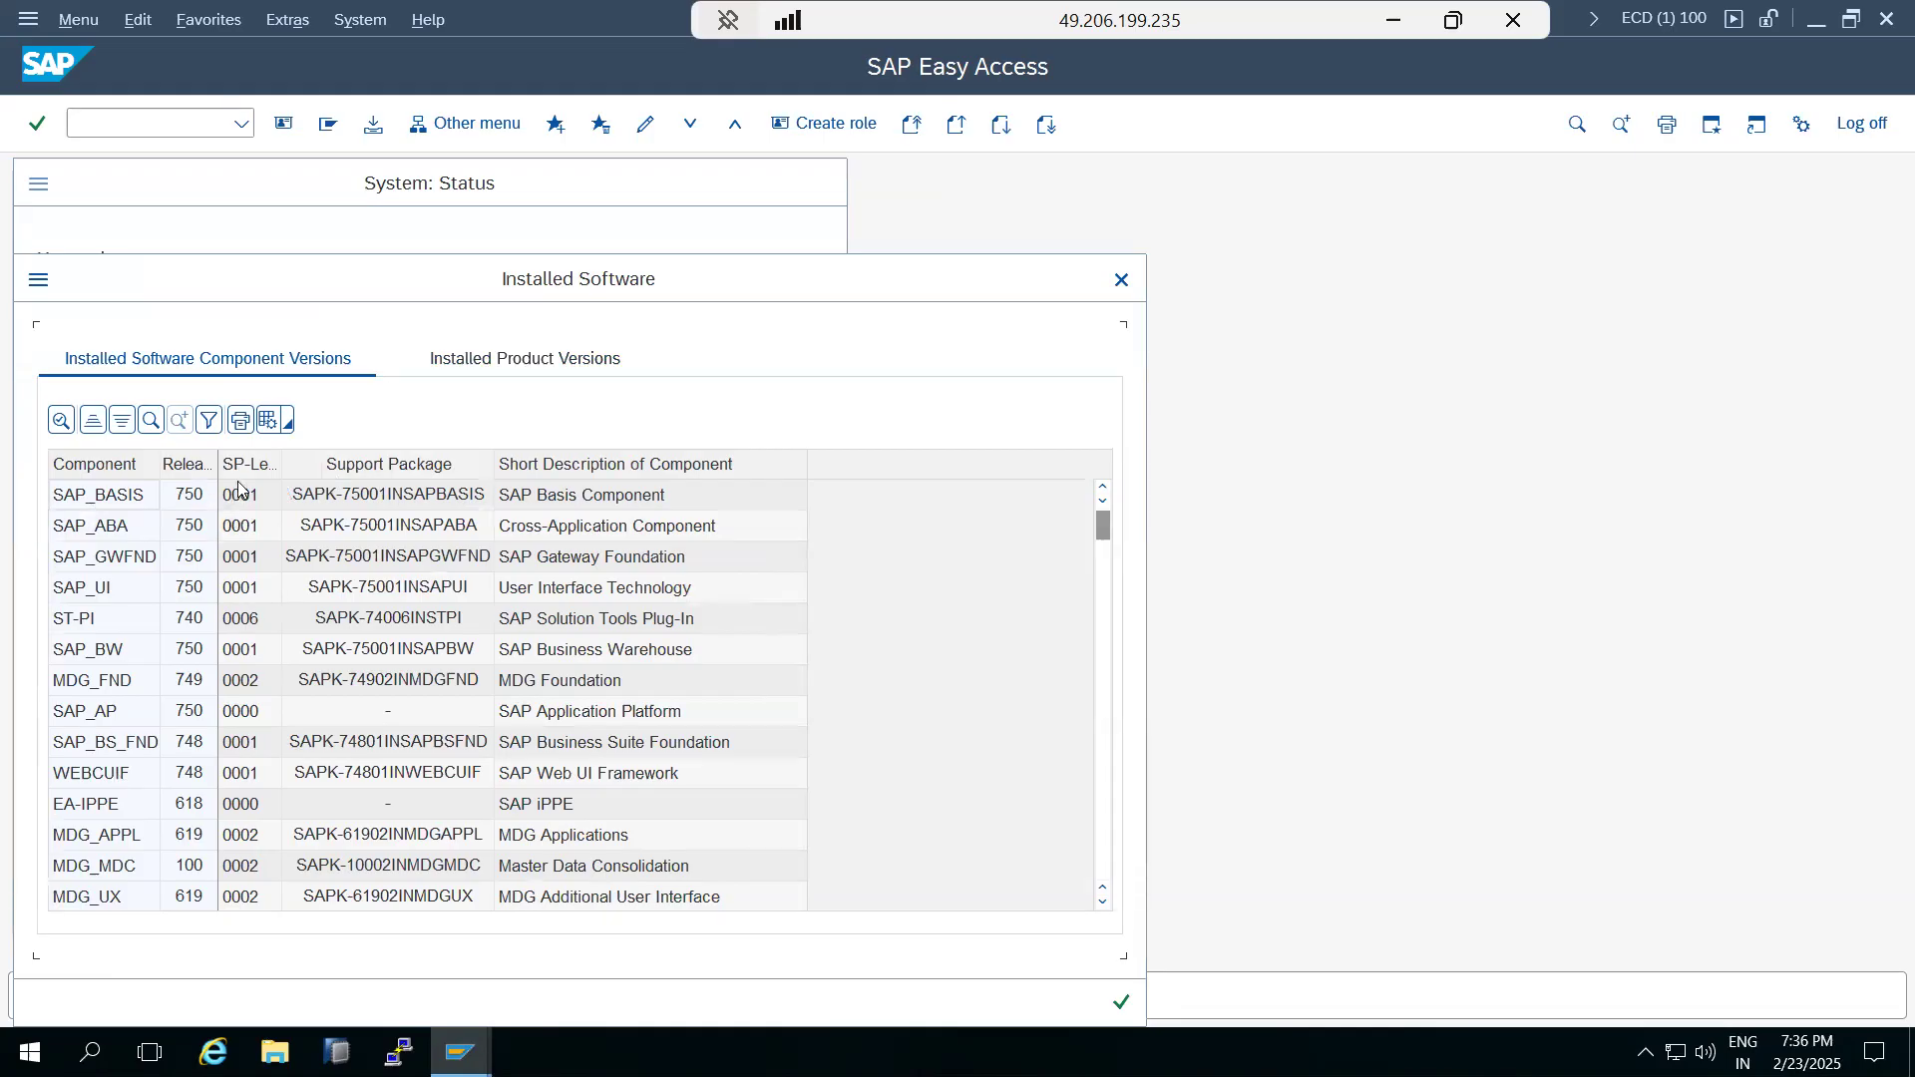
Examine the release and support package levels of the installed components, especially ST-PI and ST-A/PI, and close the system status windows.
{"action": "left_click", "coordinate": [112, 623]}
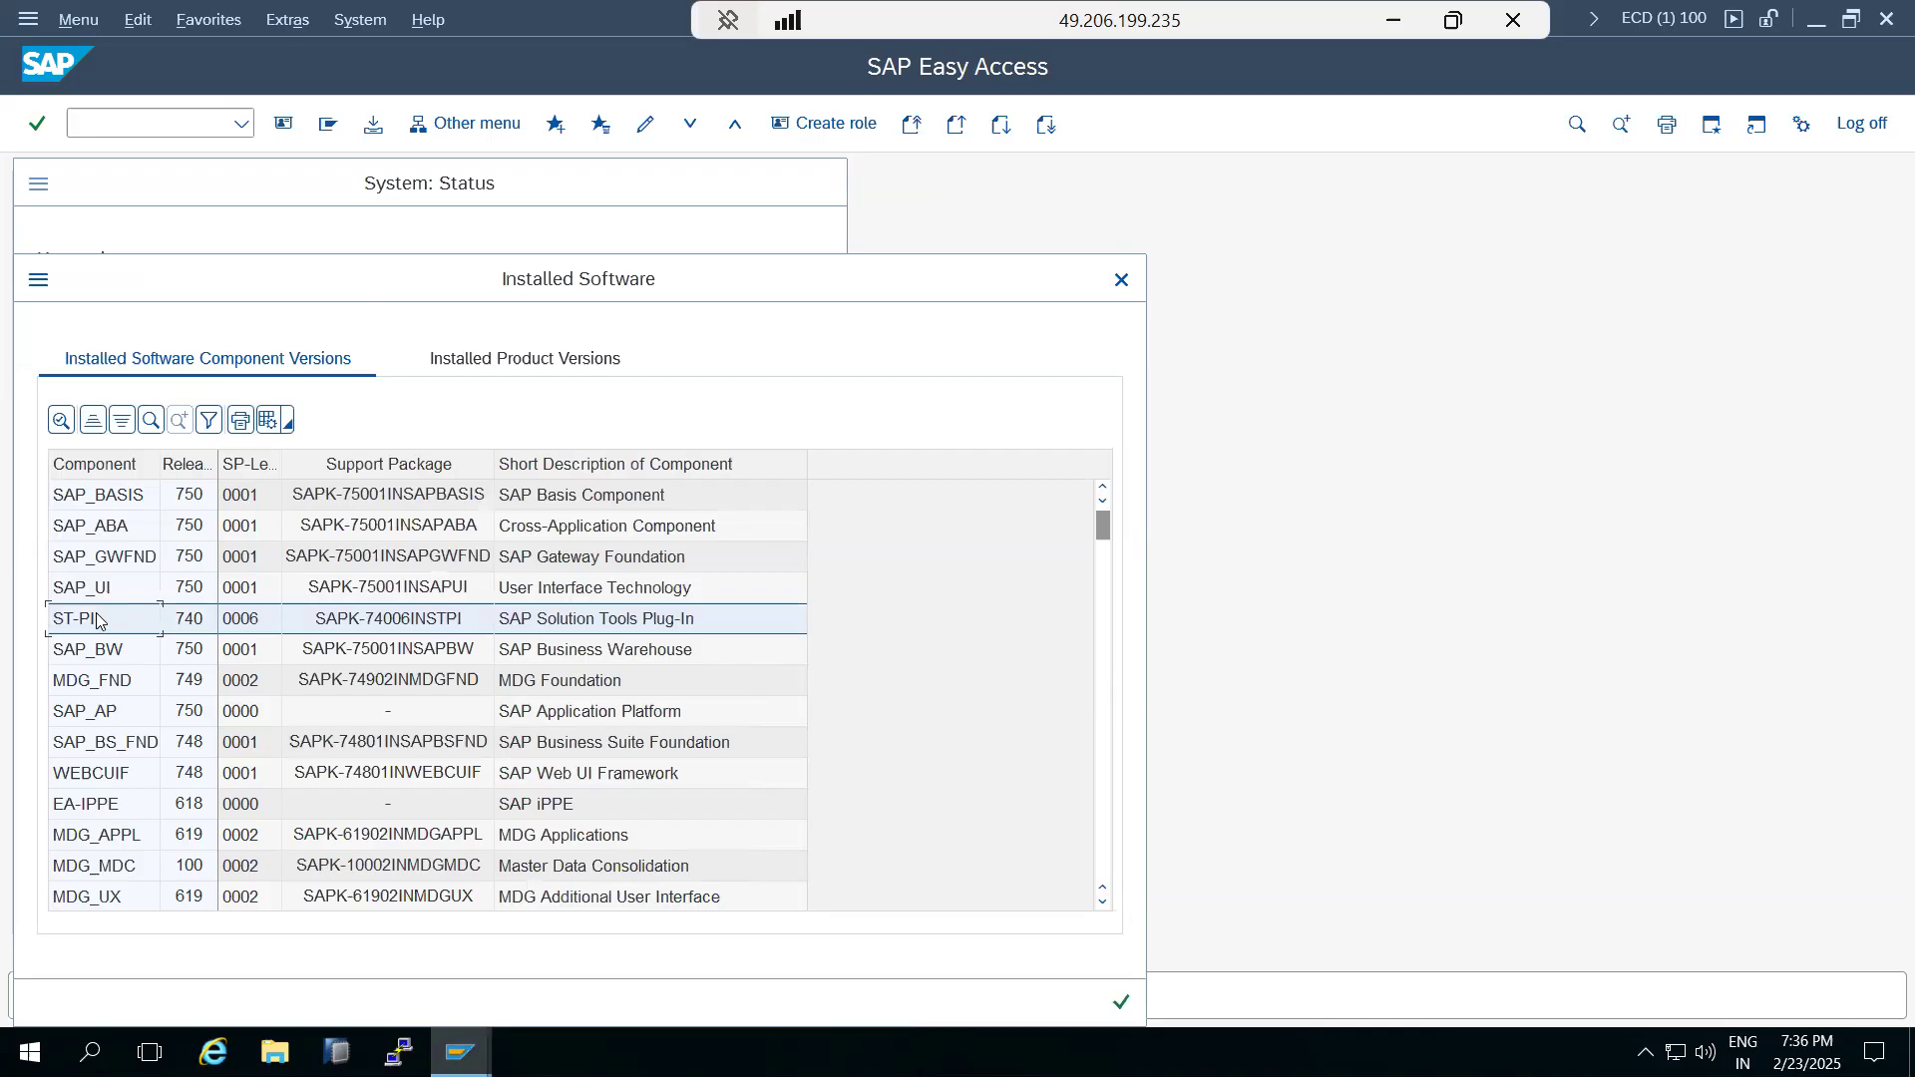
{"action": "left_click", "coordinate": [102, 591]}
{"action": "left_click", "coordinate": [106, 556]}
{"action": "left_click", "coordinate": [106, 528]}
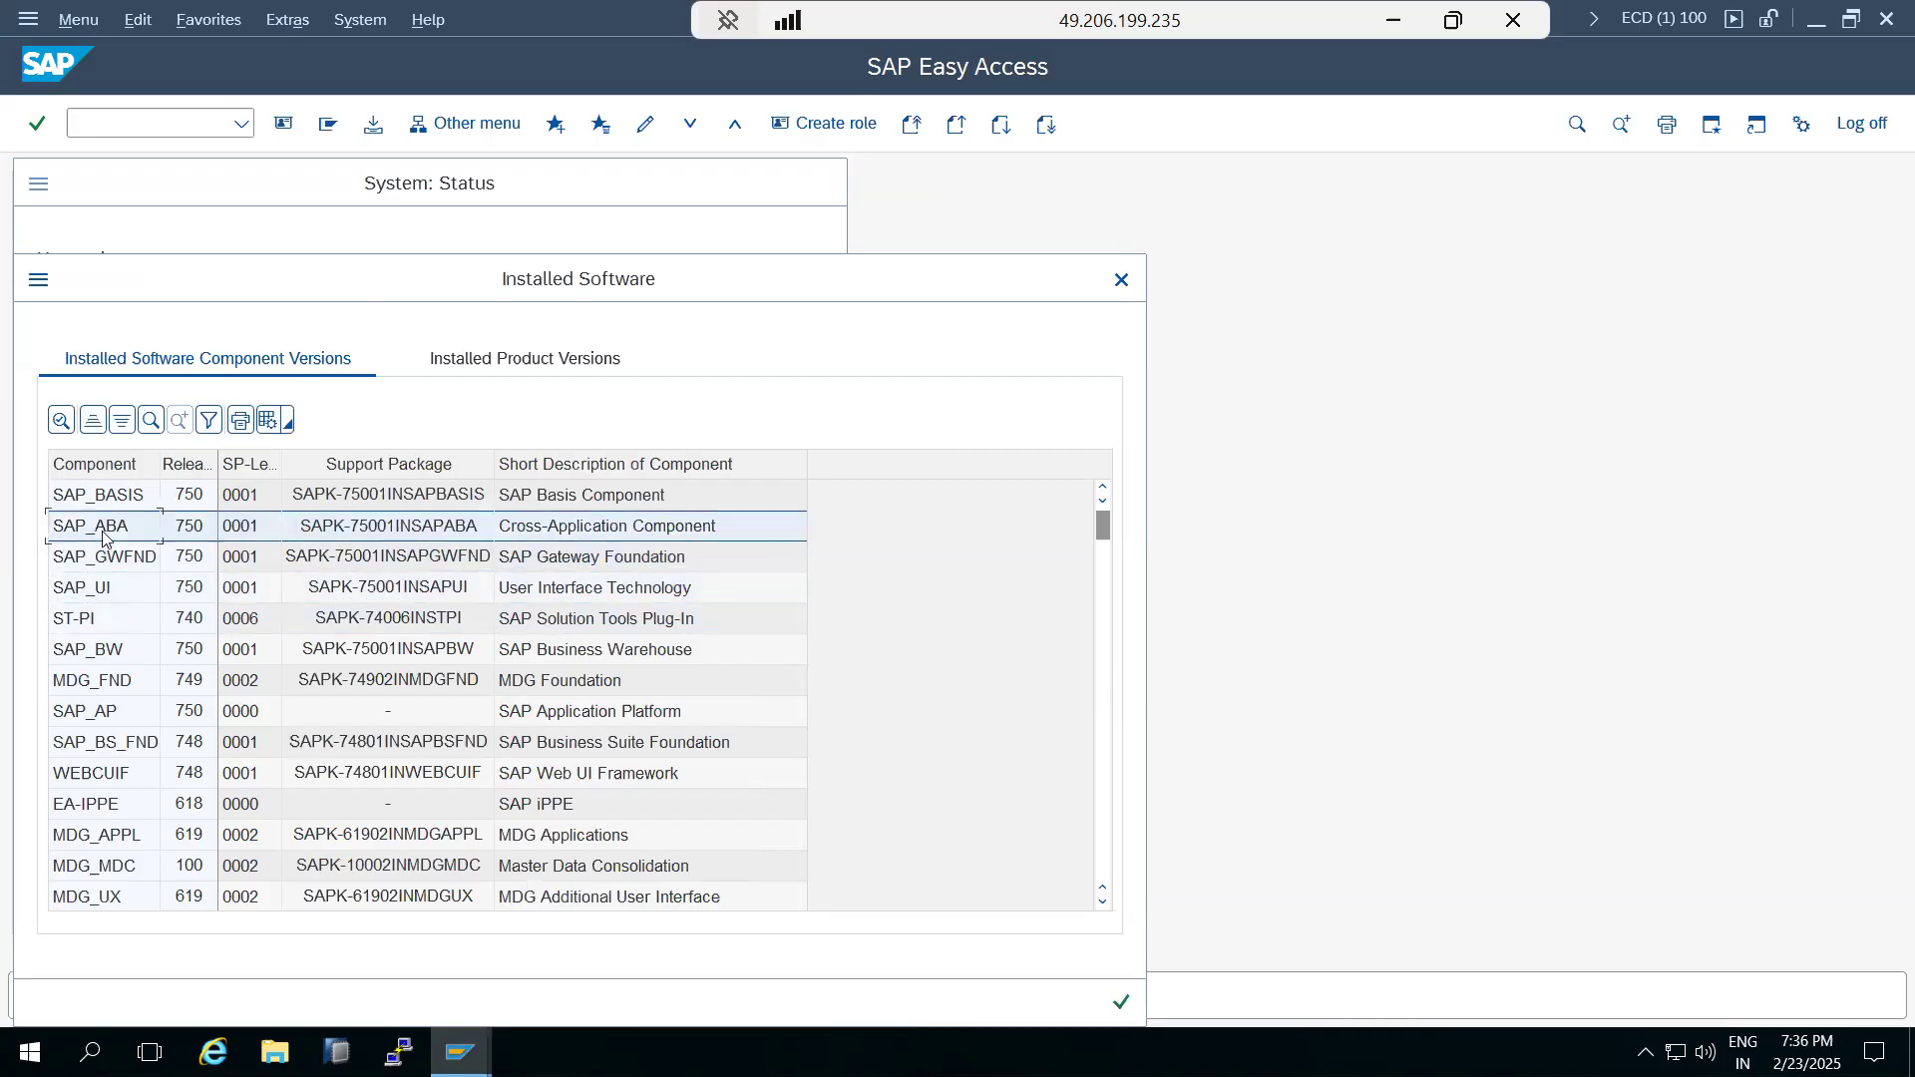
{"action": "left_click", "coordinate": [77, 624]}
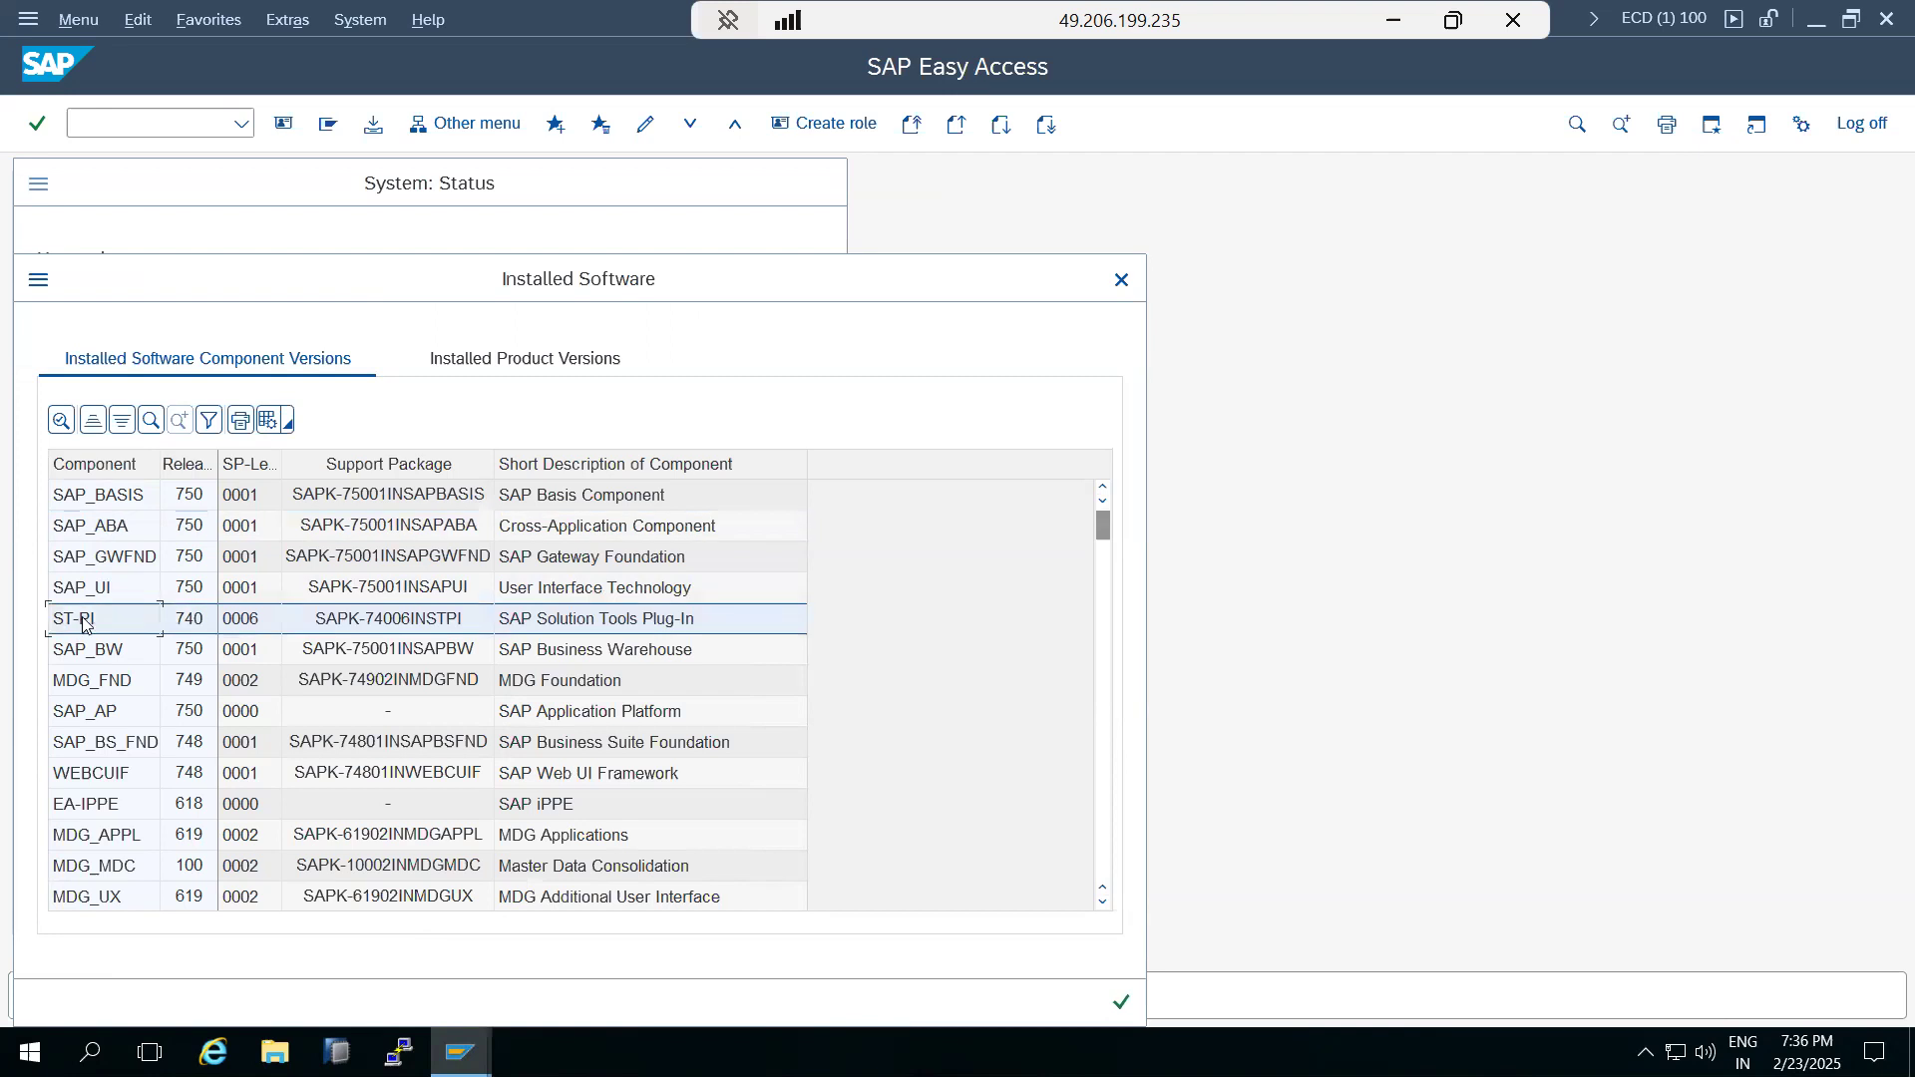
{"action": "scroll", "coordinate": [85, 629], "scroll_direction": "down", "scroll_amount": 15}
{"action": "scroll", "coordinate": [88, 635], "scroll_direction": "down", "scroll_amount": 20}
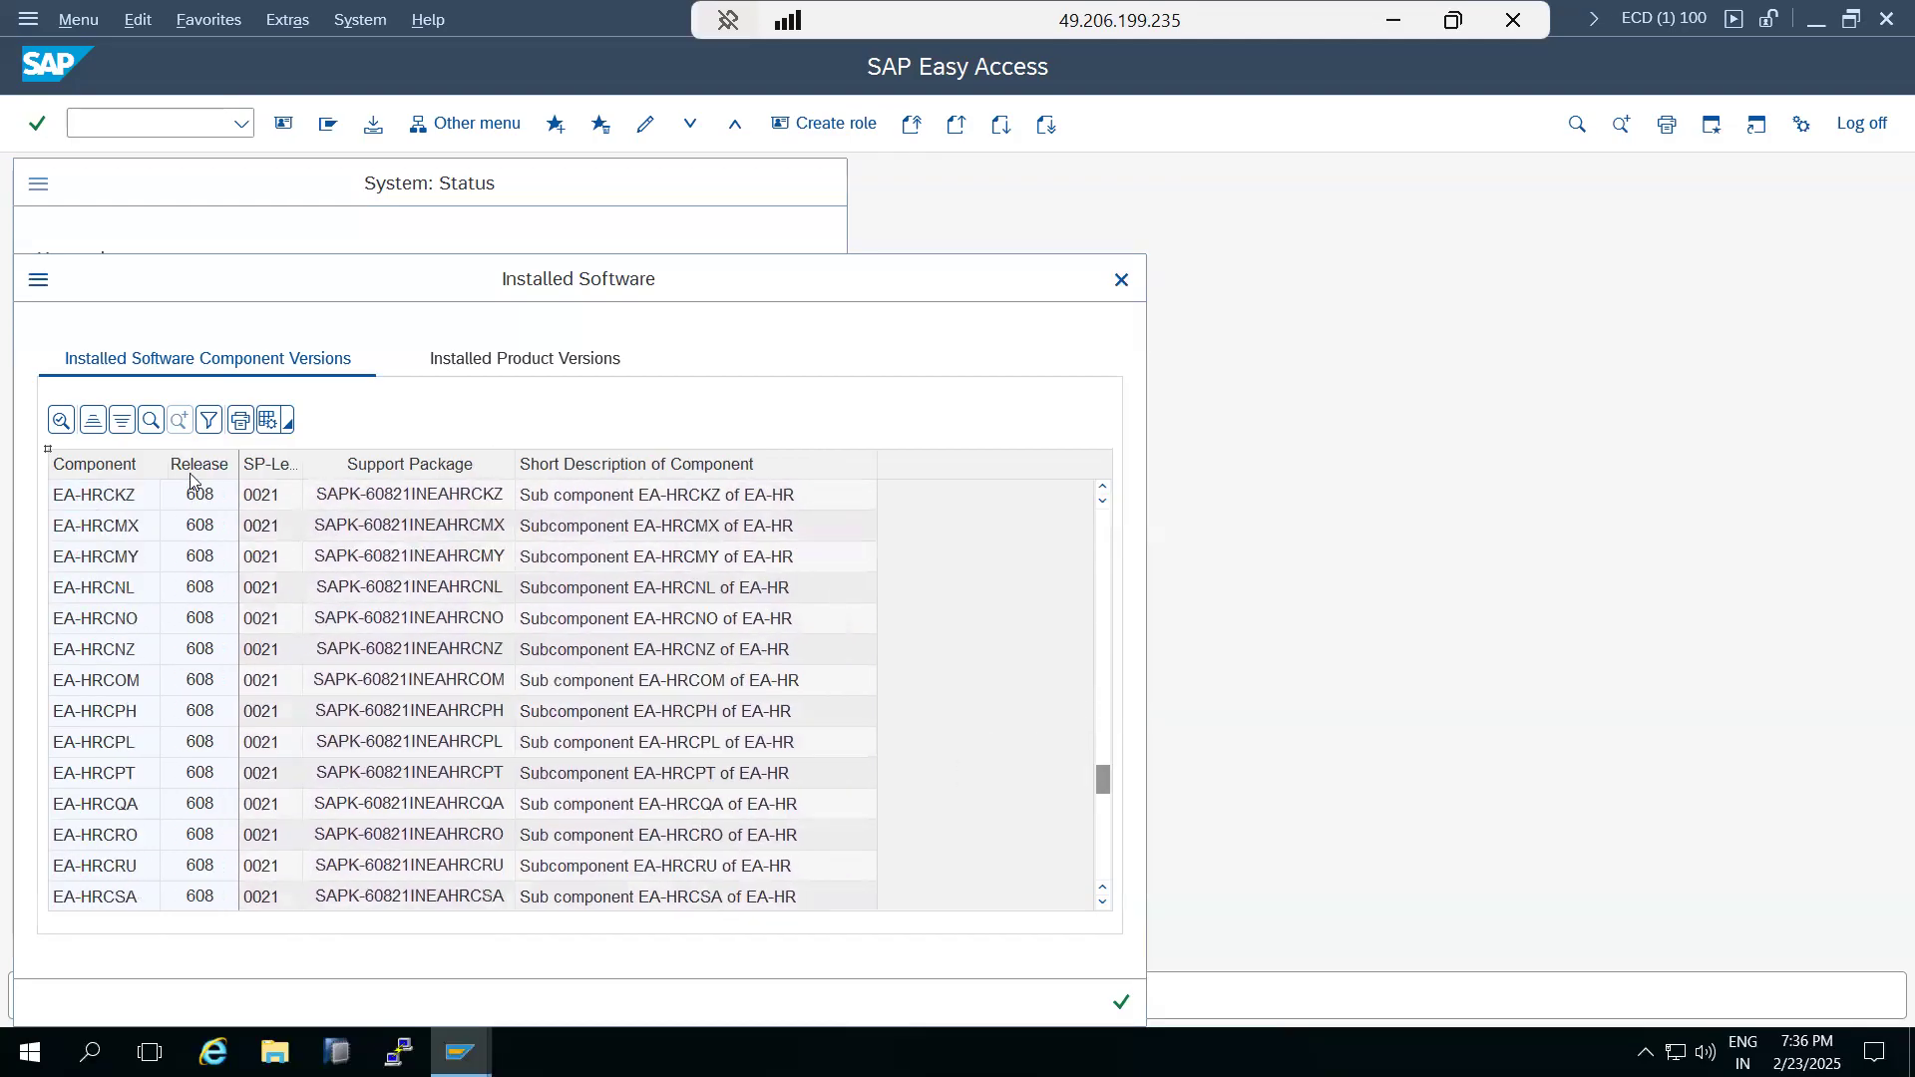
{"action": "left_click_drag", "start_coordinate": [1103, 780], "coordinate": [1103, 913]}
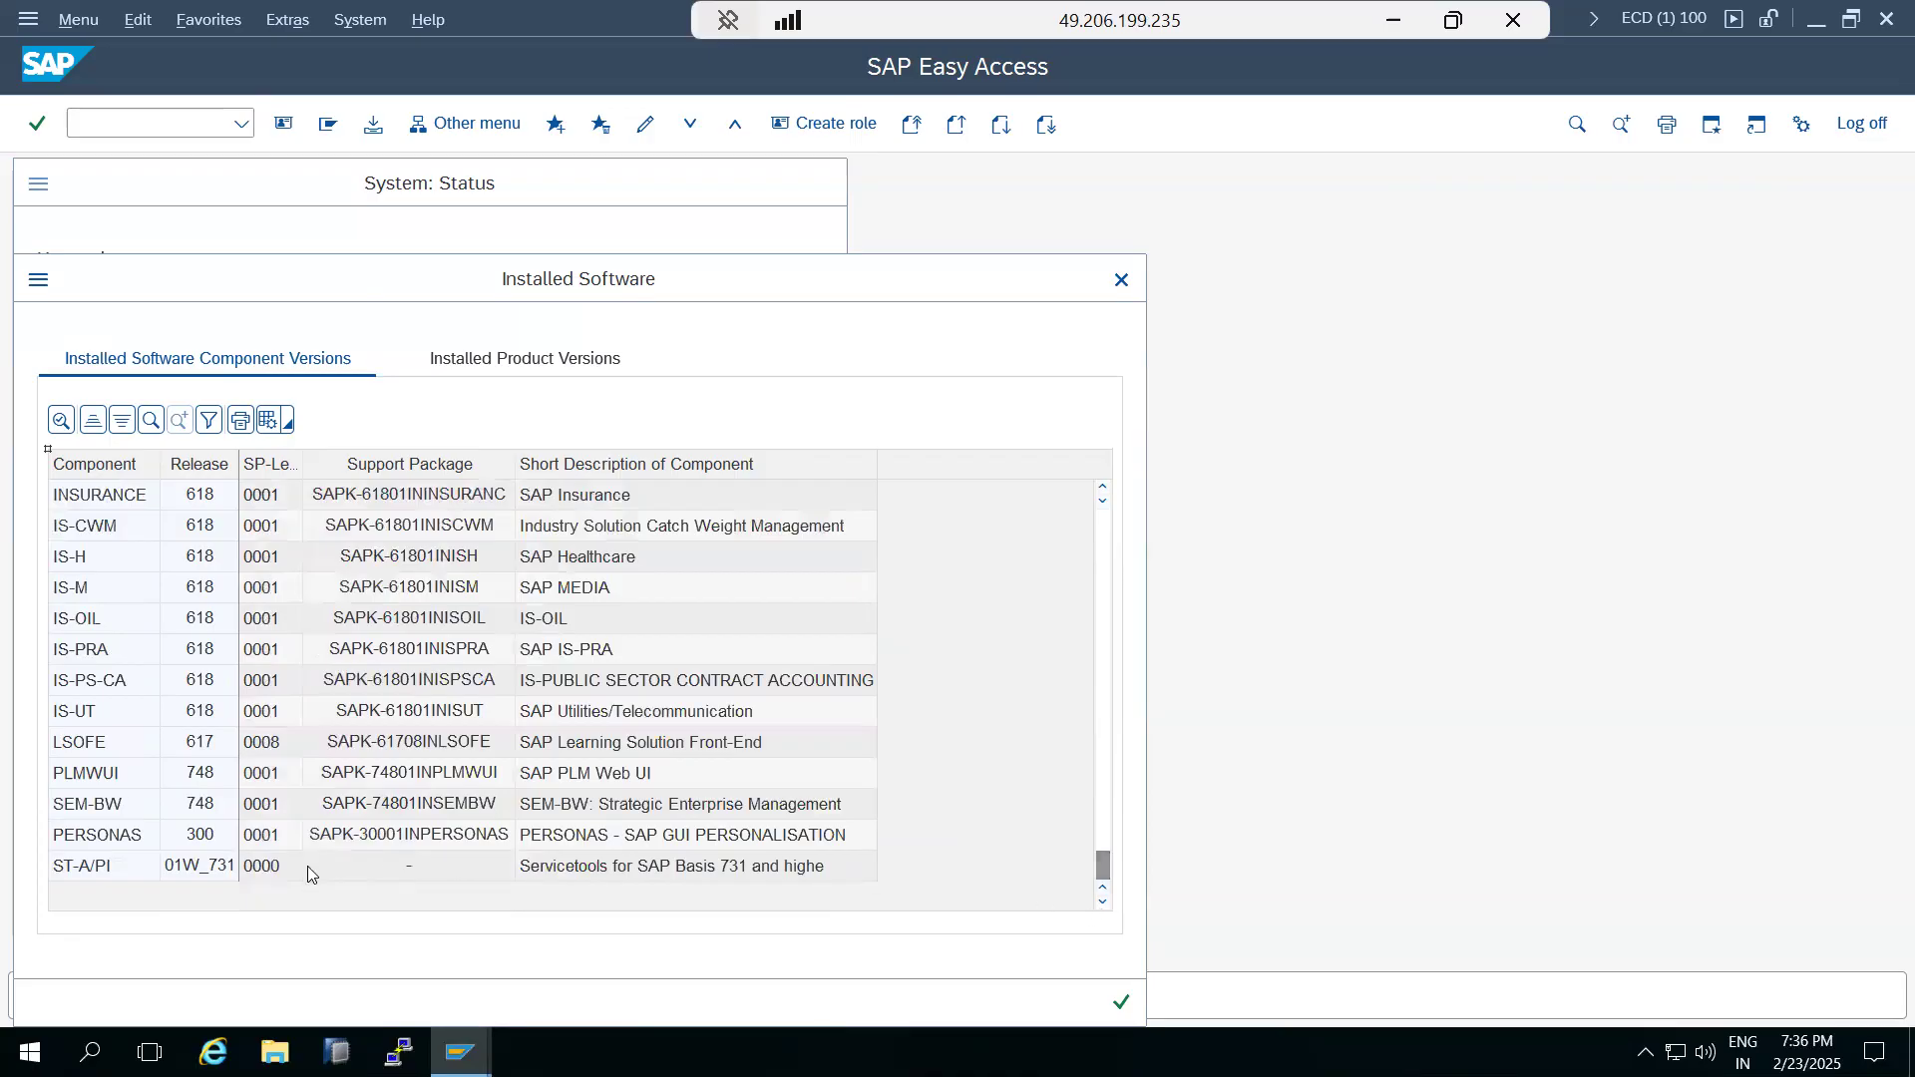
{"action": "left_click", "coordinate": [130, 871]}
{"action": "scroll", "coordinate": [628, 720], "scroll_direction": "up", "scroll_amount": 15}
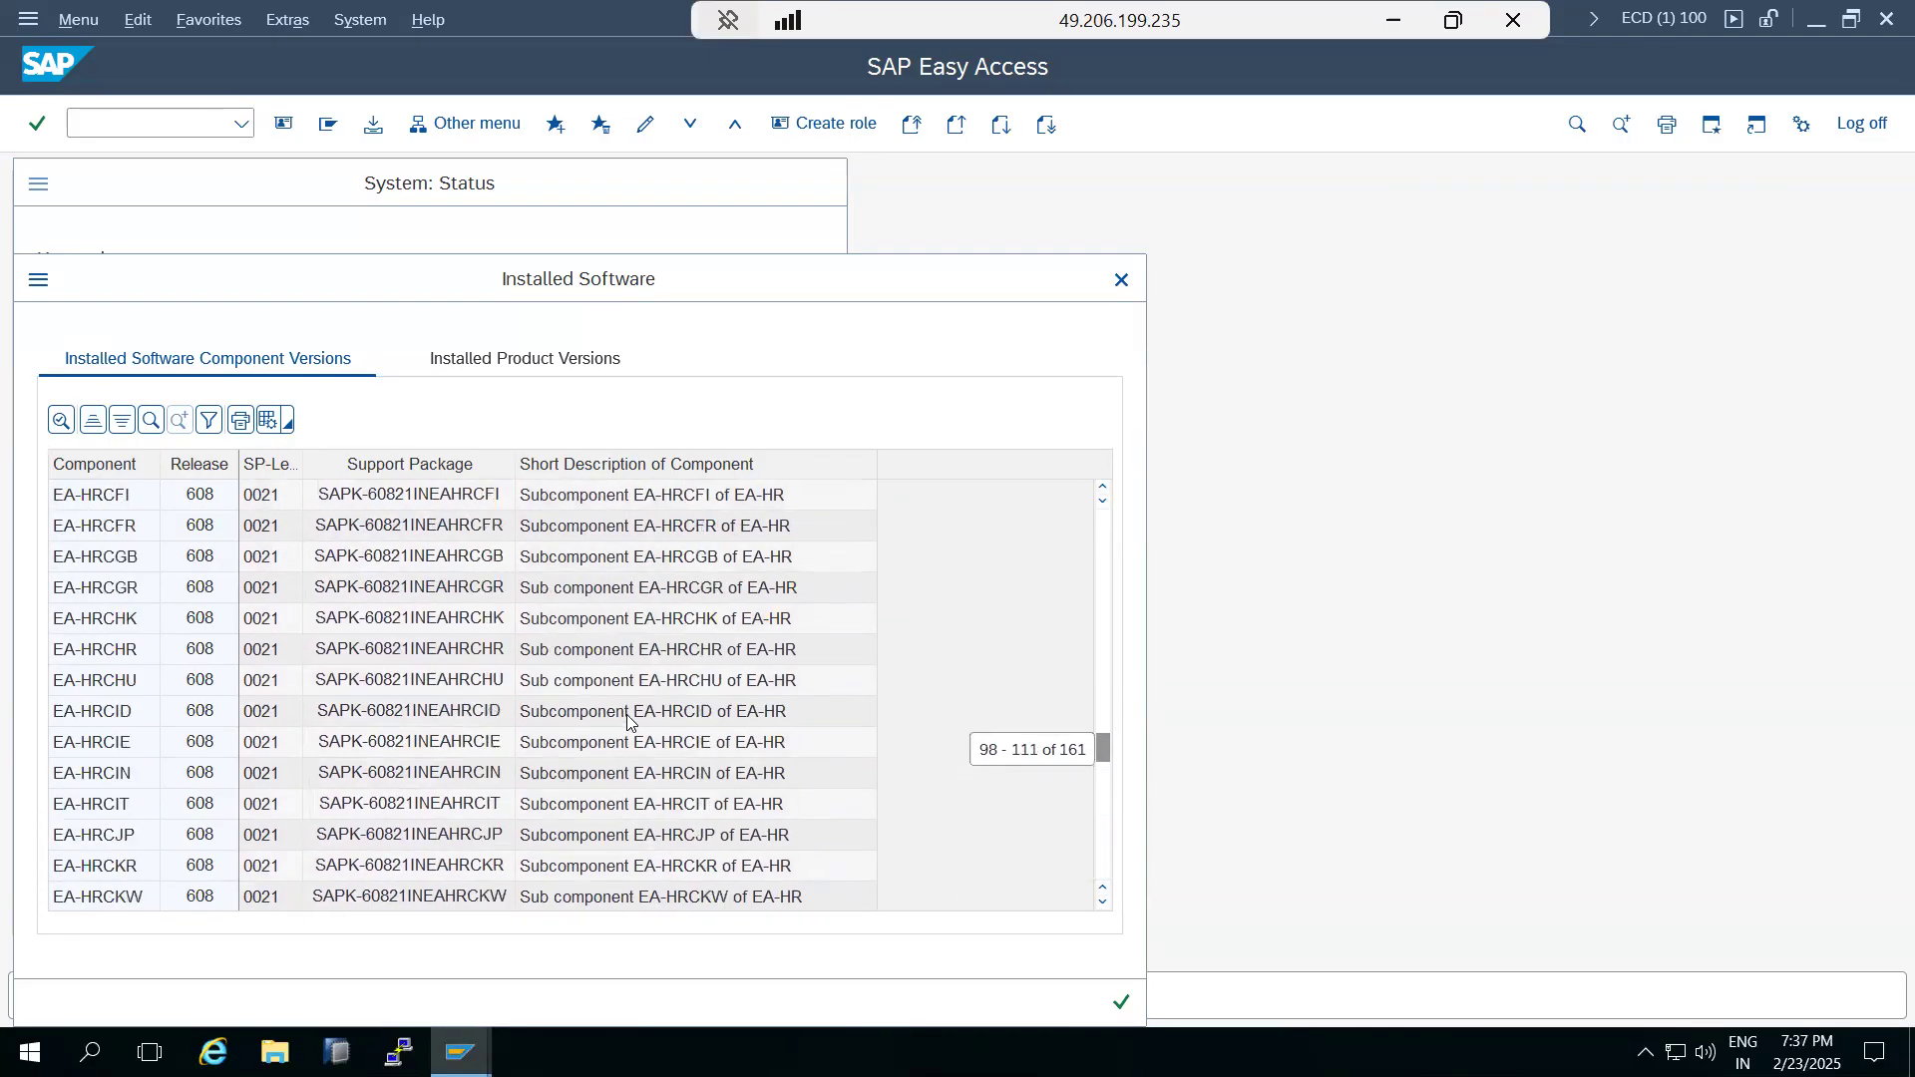
{"action": "scroll", "coordinate": [629, 720], "scroll_direction": "up", "scroll_amount": 20}
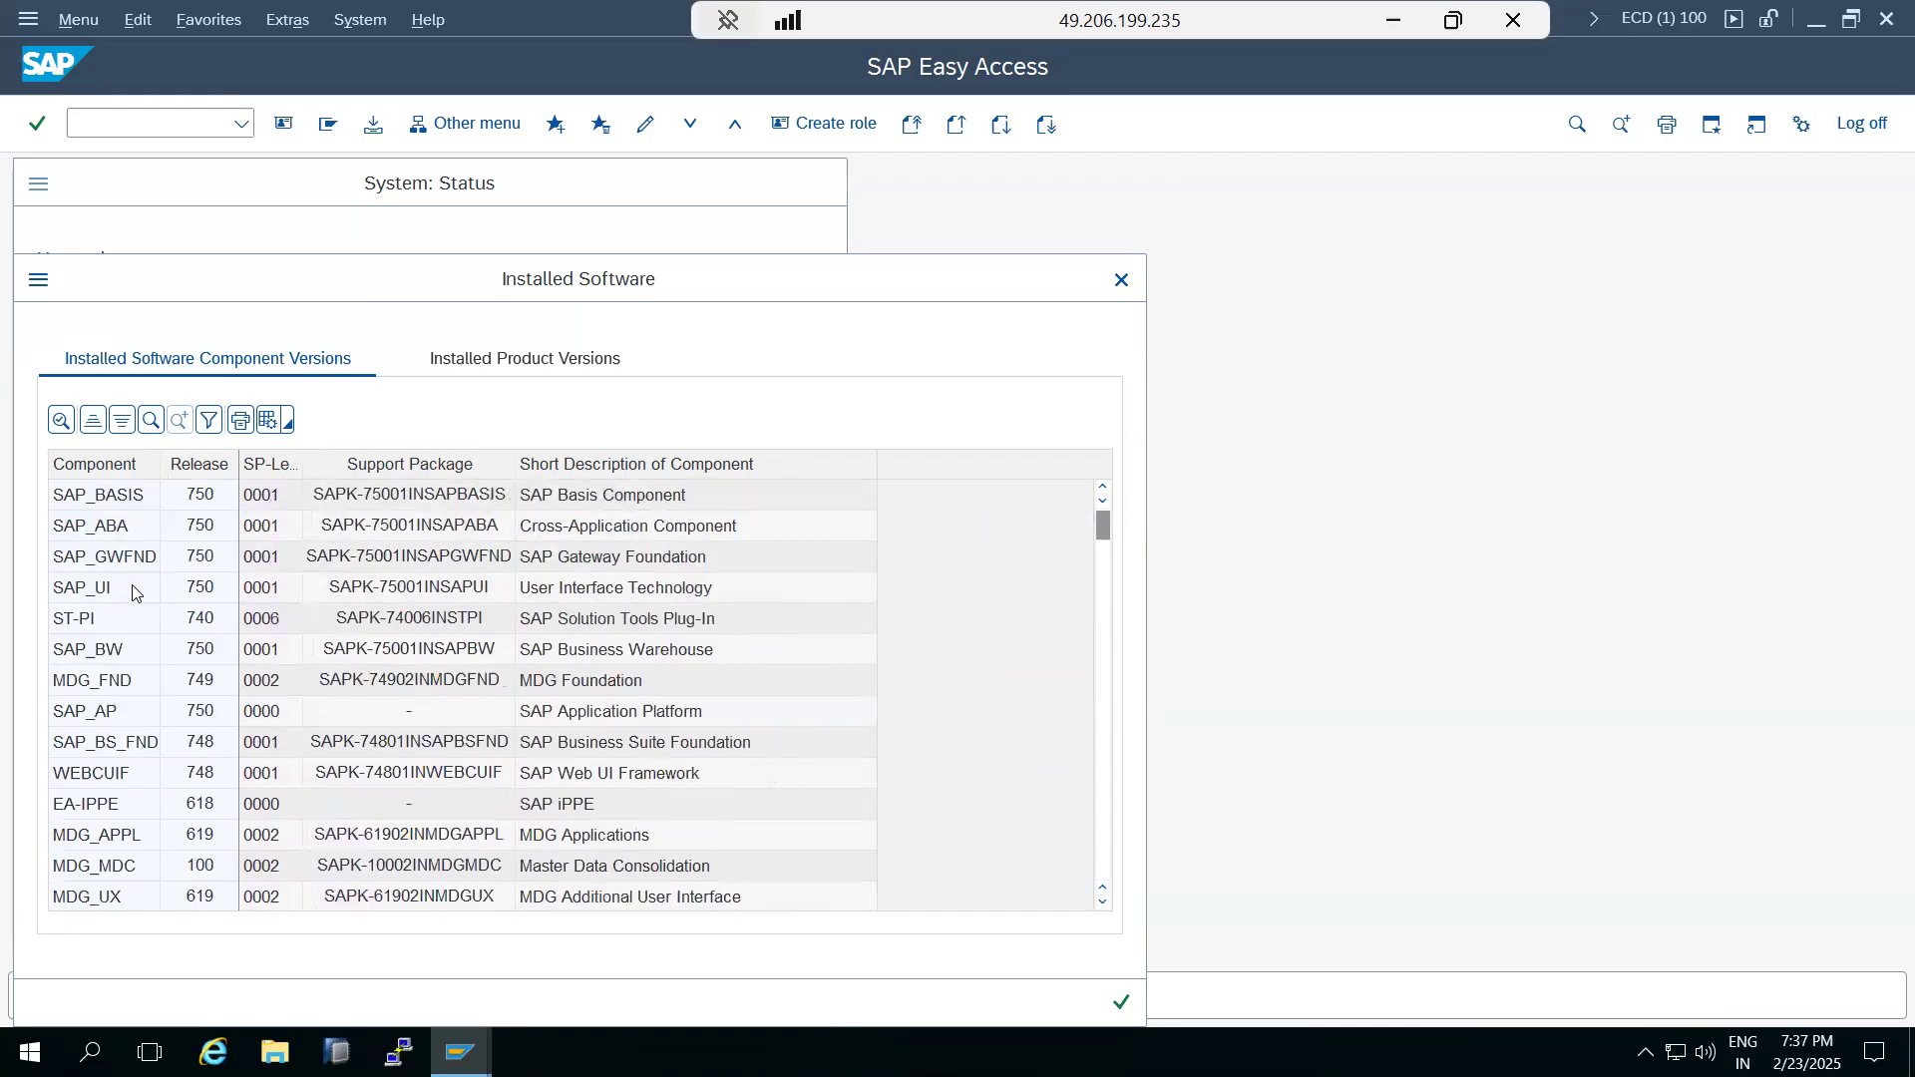
{"action": "left_click", "coordinate": [281, 616]}
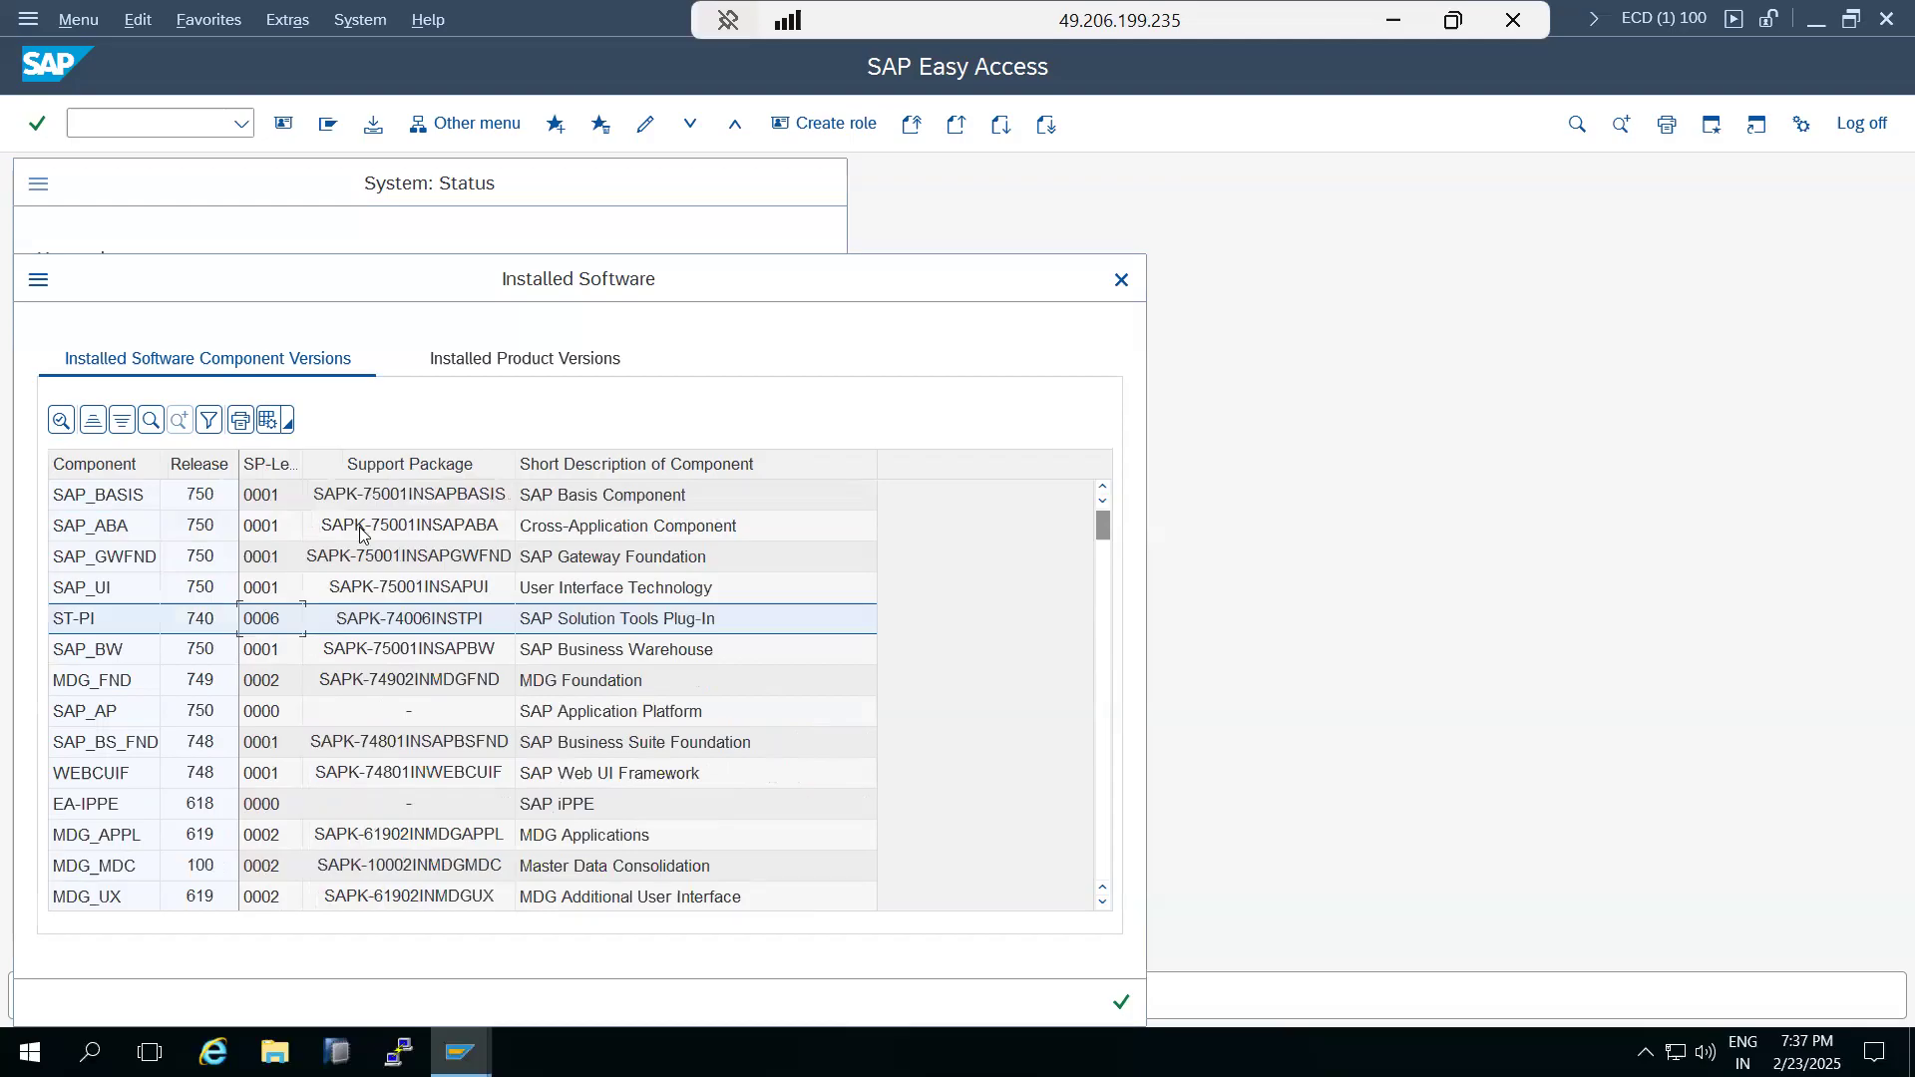
{"action": "left_click", "coordinate": [1117, 280]}
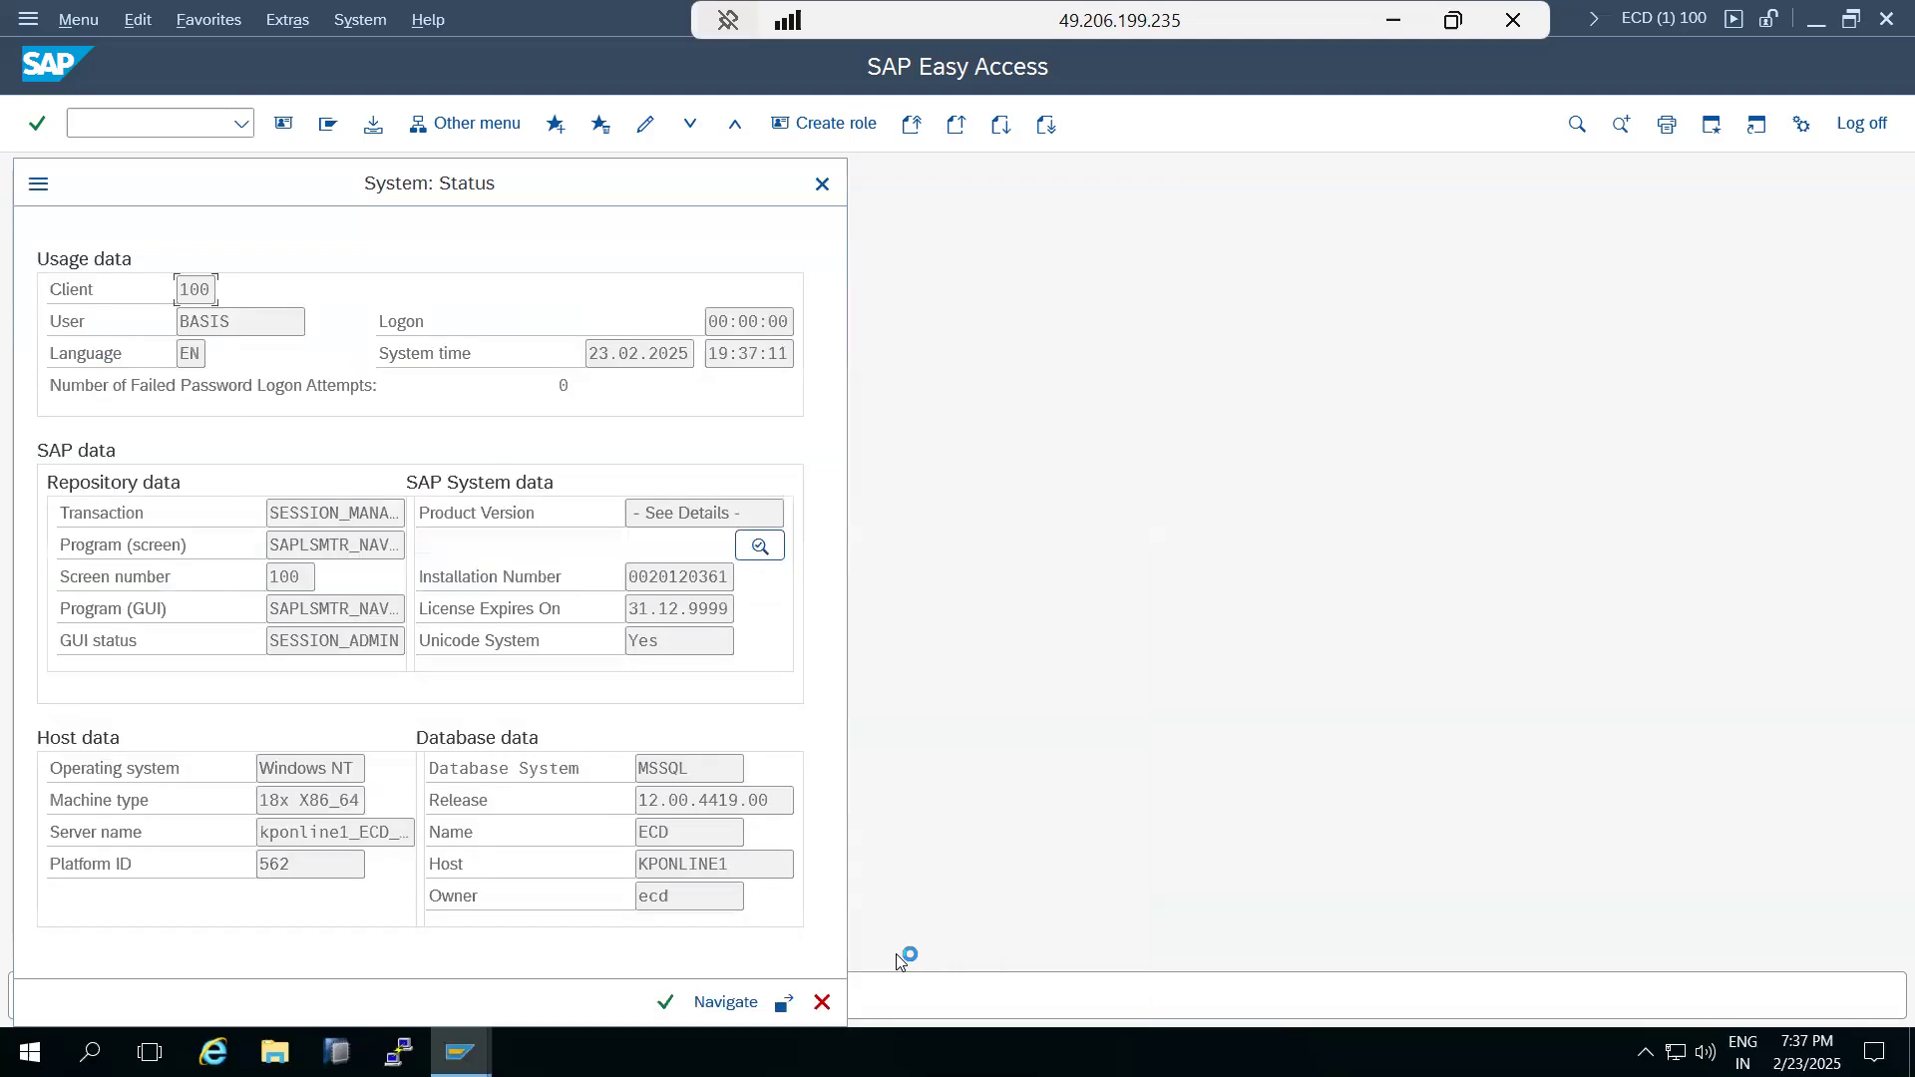
{"action": "left_click", "coordinate": [823, 1002]}
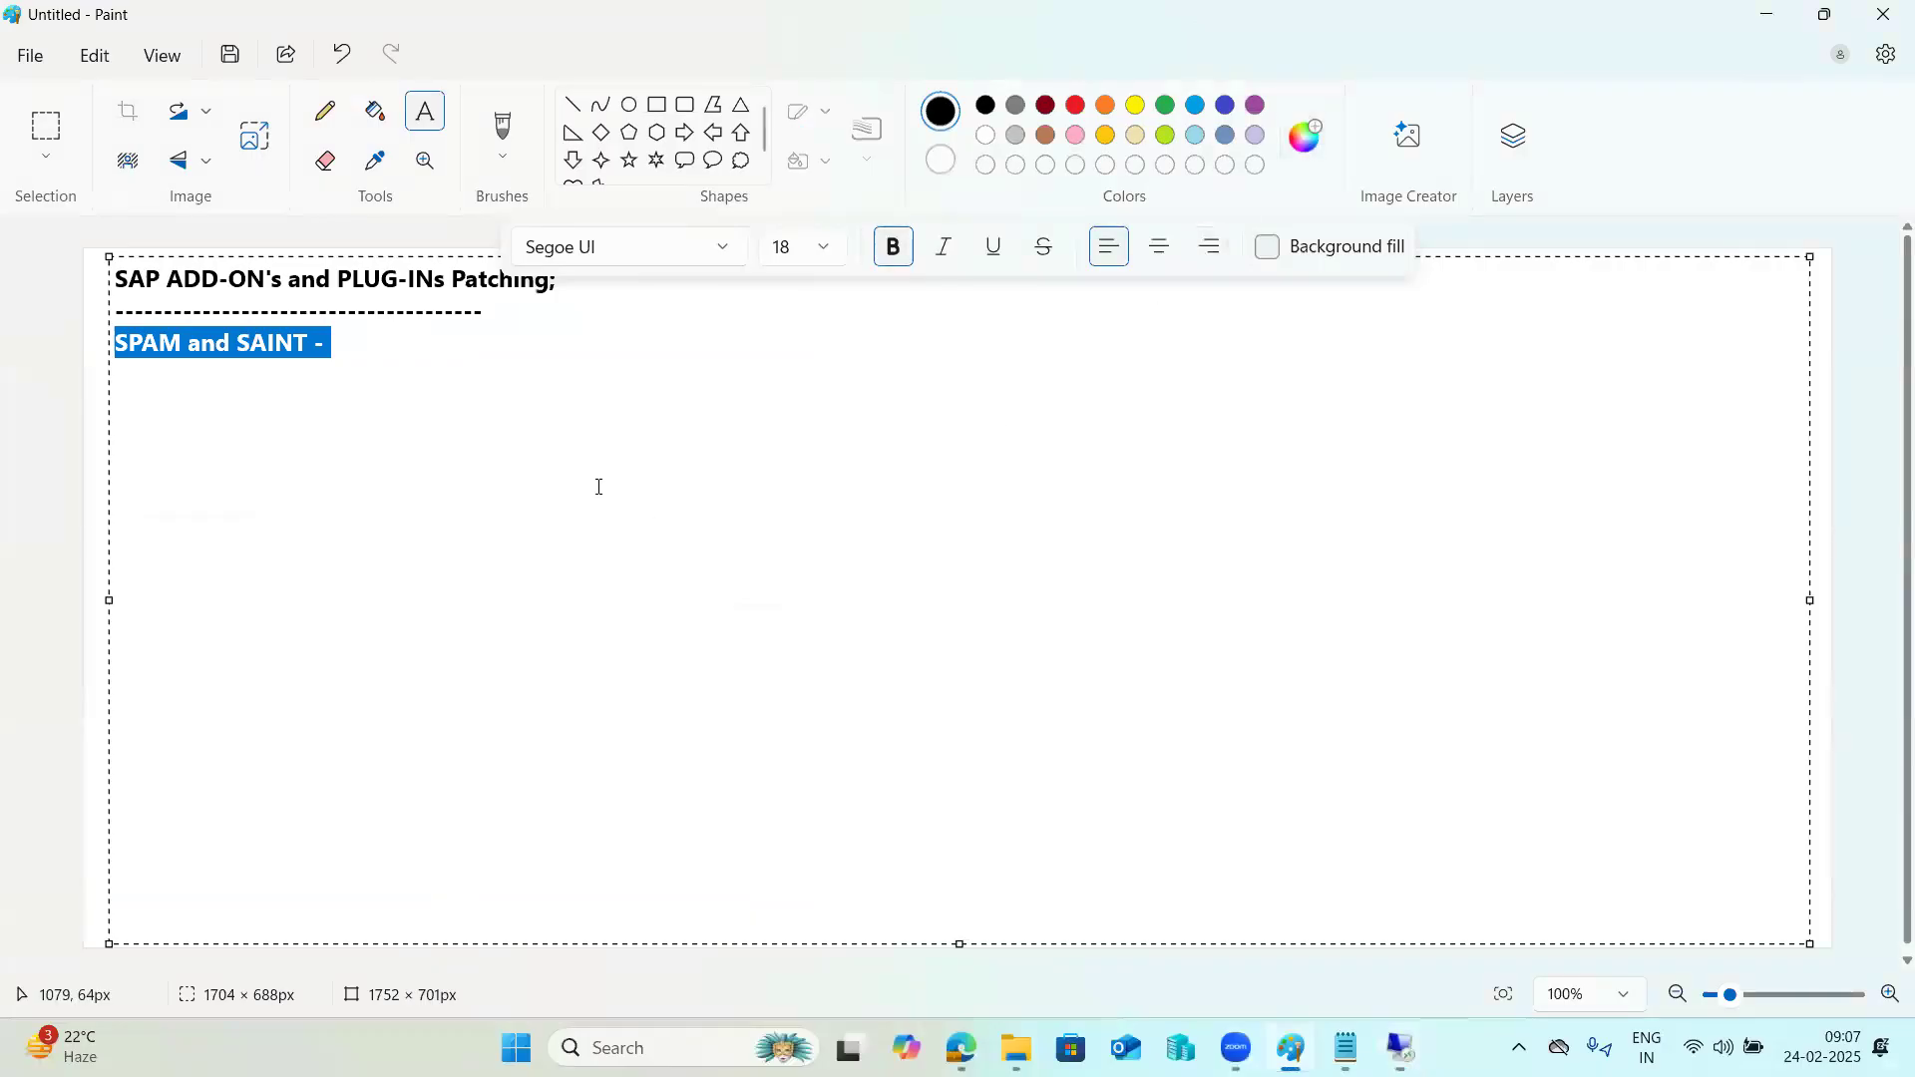
{"action": "left_click", "coordinate": [372, 338]}
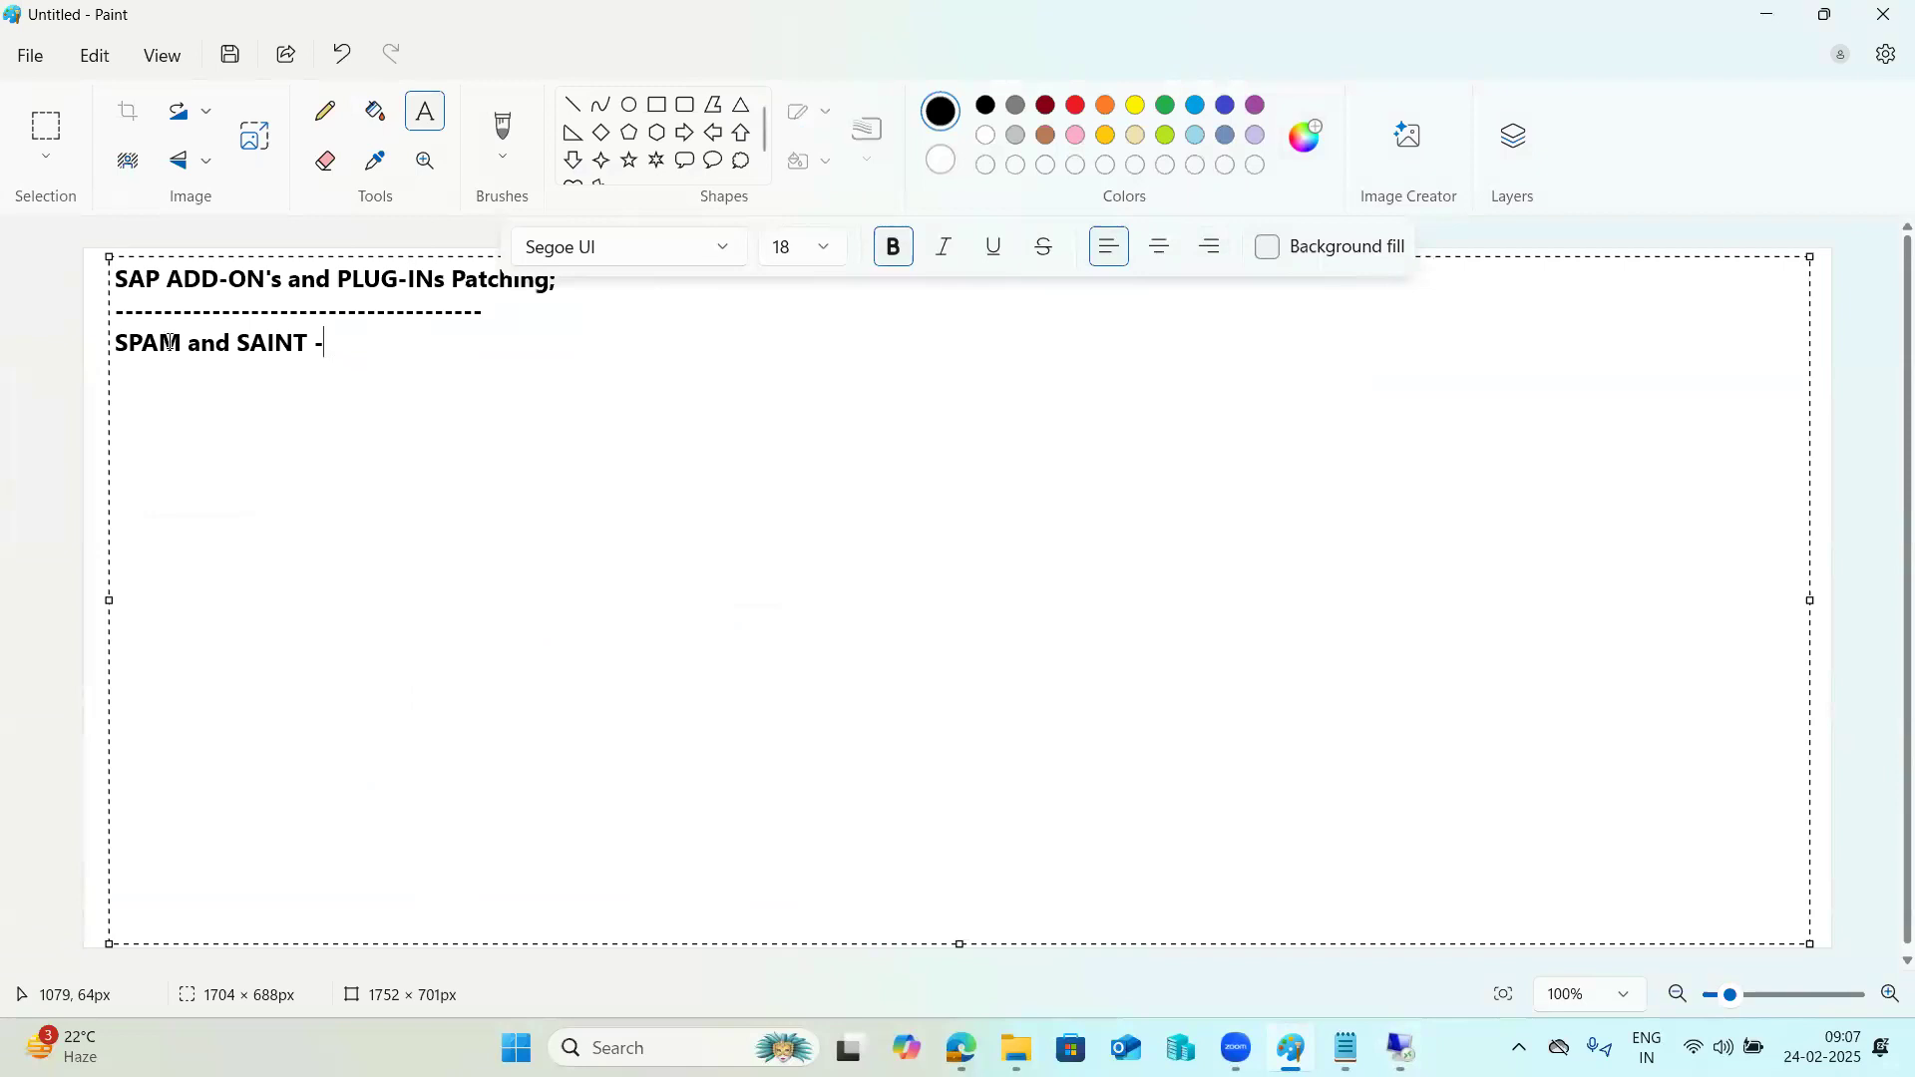
{"action": "left_click_drag", "start_coordinate": [162, 343], "coordinate": [103, 343]}
{"action": "left_click_drag", "start_coordinate": [249, 343], "coordinate": [305, 346]}
{"action": "left_click", "coordinate": [345, 351]}
{"action": "left_click_drag", "start_coordinate": [237, 347], "coordinate": [339, 357]}
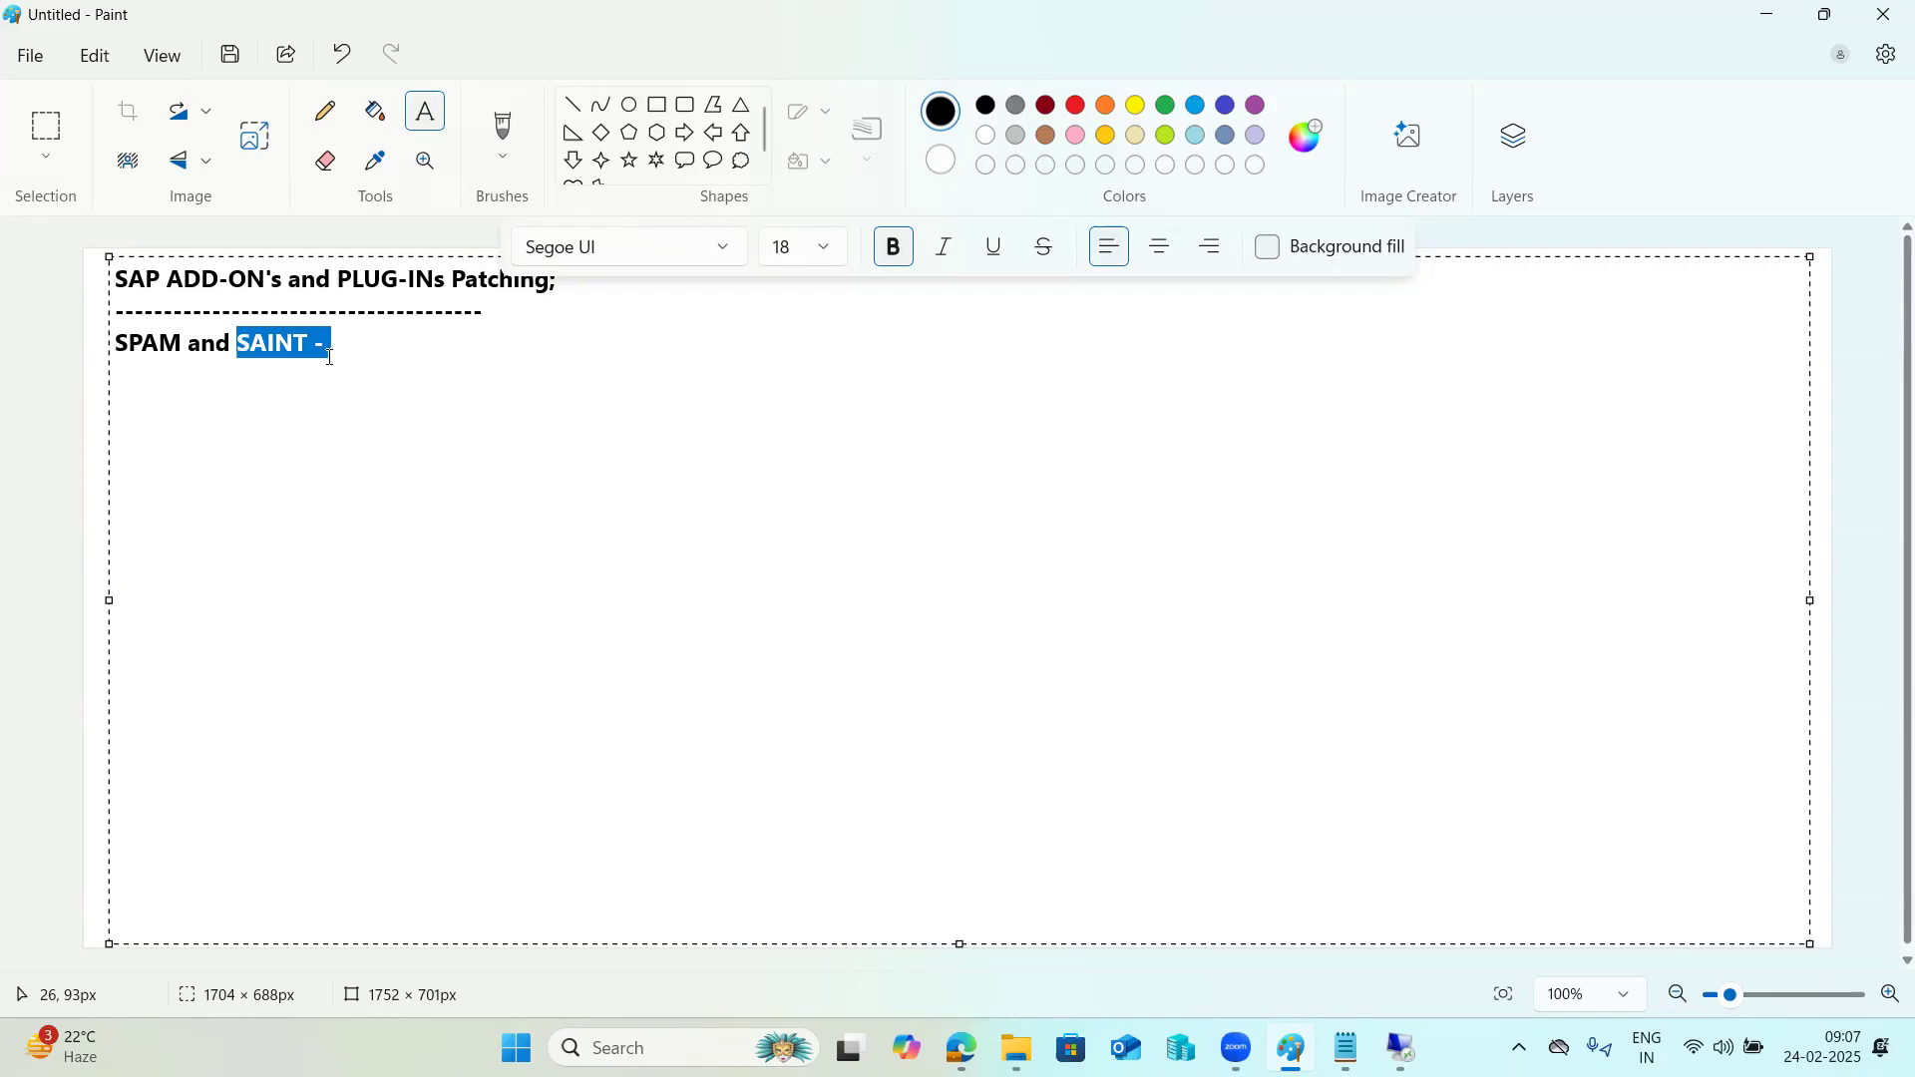
{"action": "left_click_drag", "start_coordinate": [185, 346], "coordinate": [81, 350]}
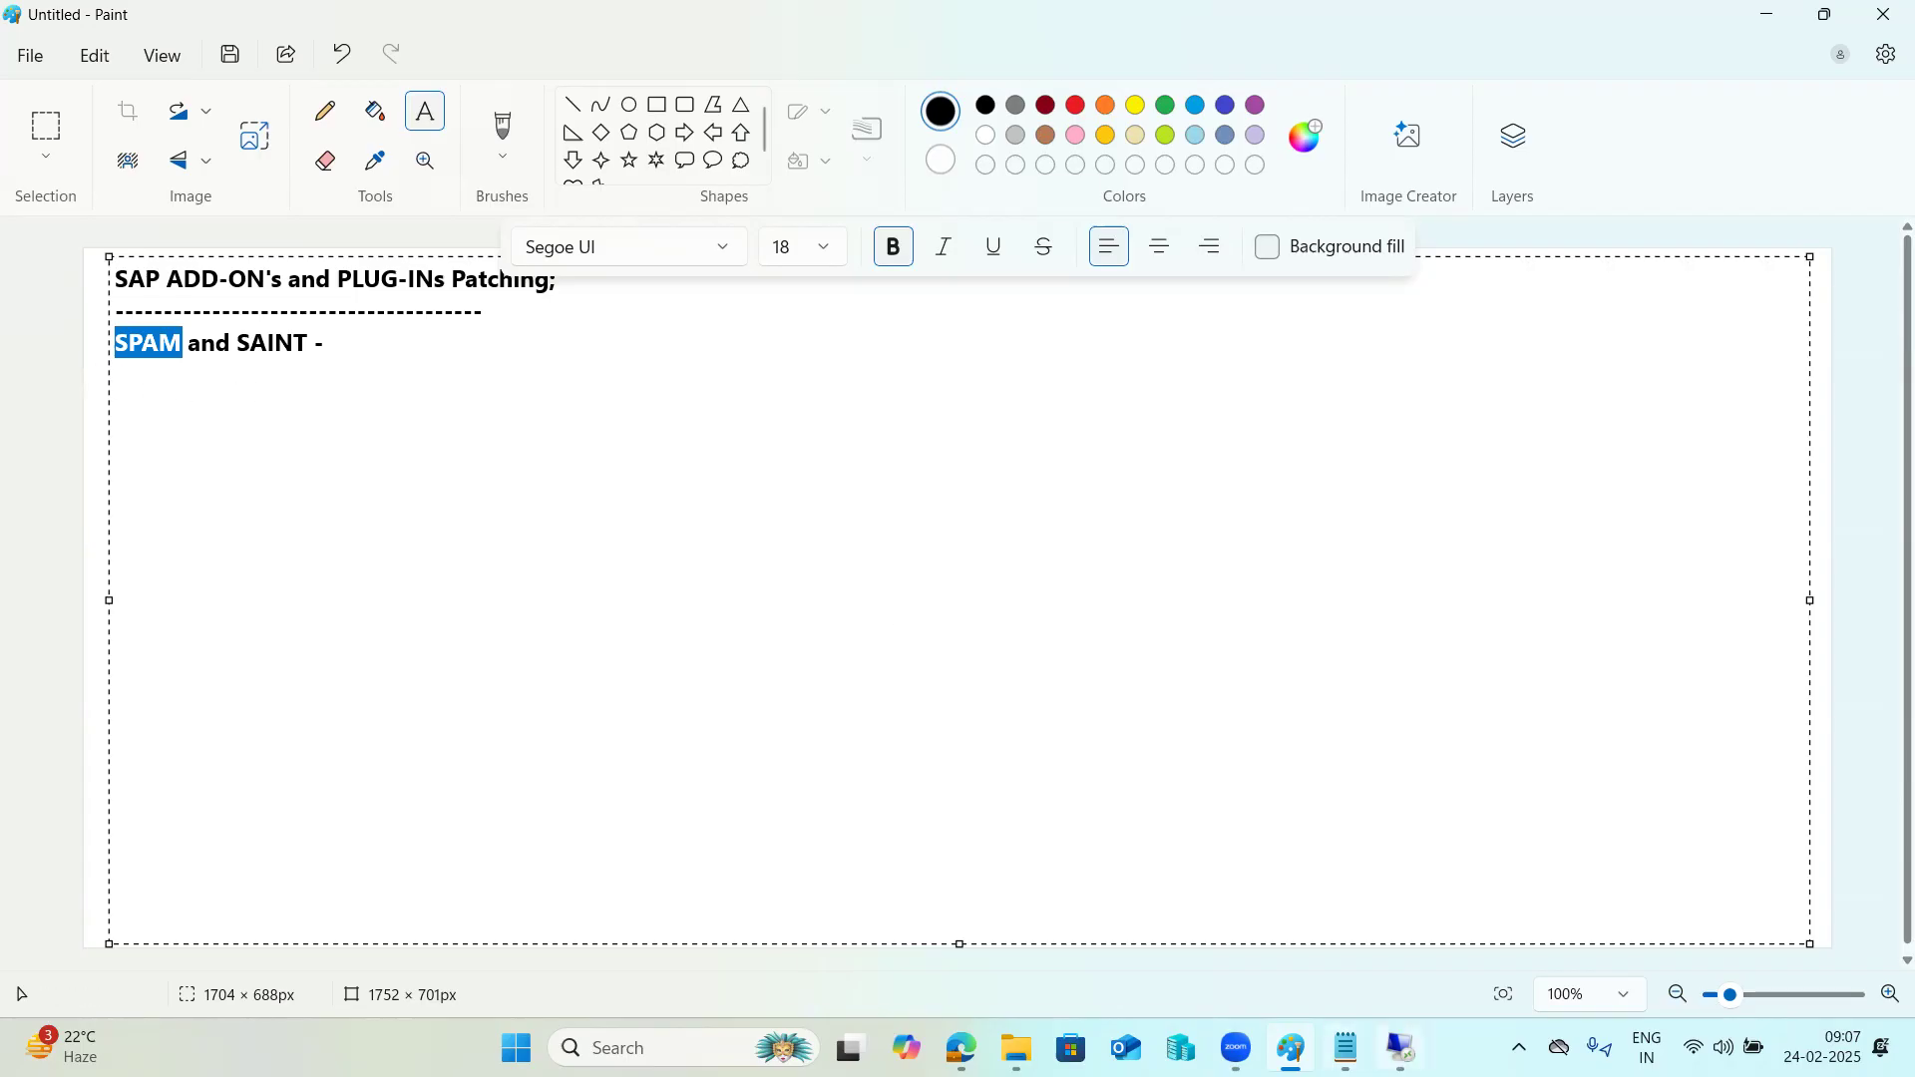
Switch to the SAP session, run transaction SPAM to view the Support Package Manager and its import options, and return to SAP Easy Access.
{"action": "left_click", "coordinate": [1401, 1050]}
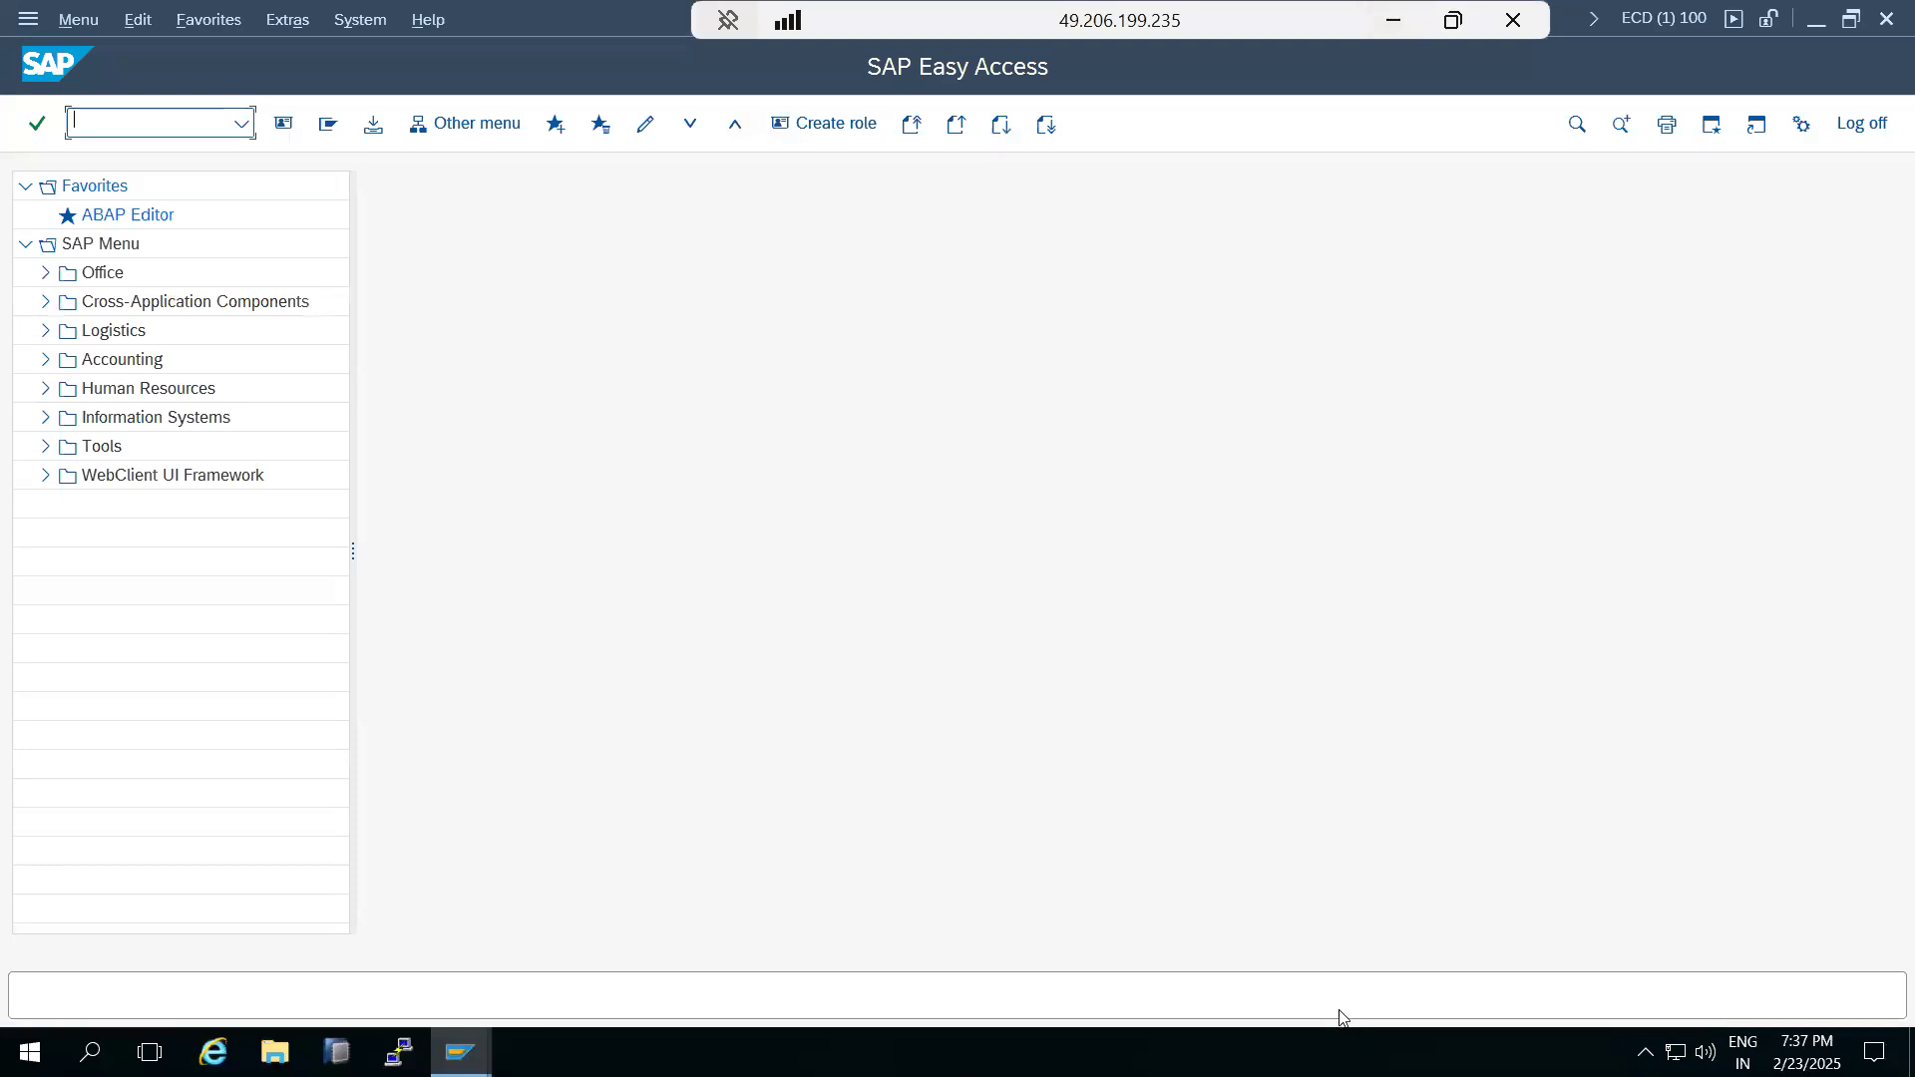
{"action": "type", "text": "spam"}
{"action": "key", "text": "Return"}
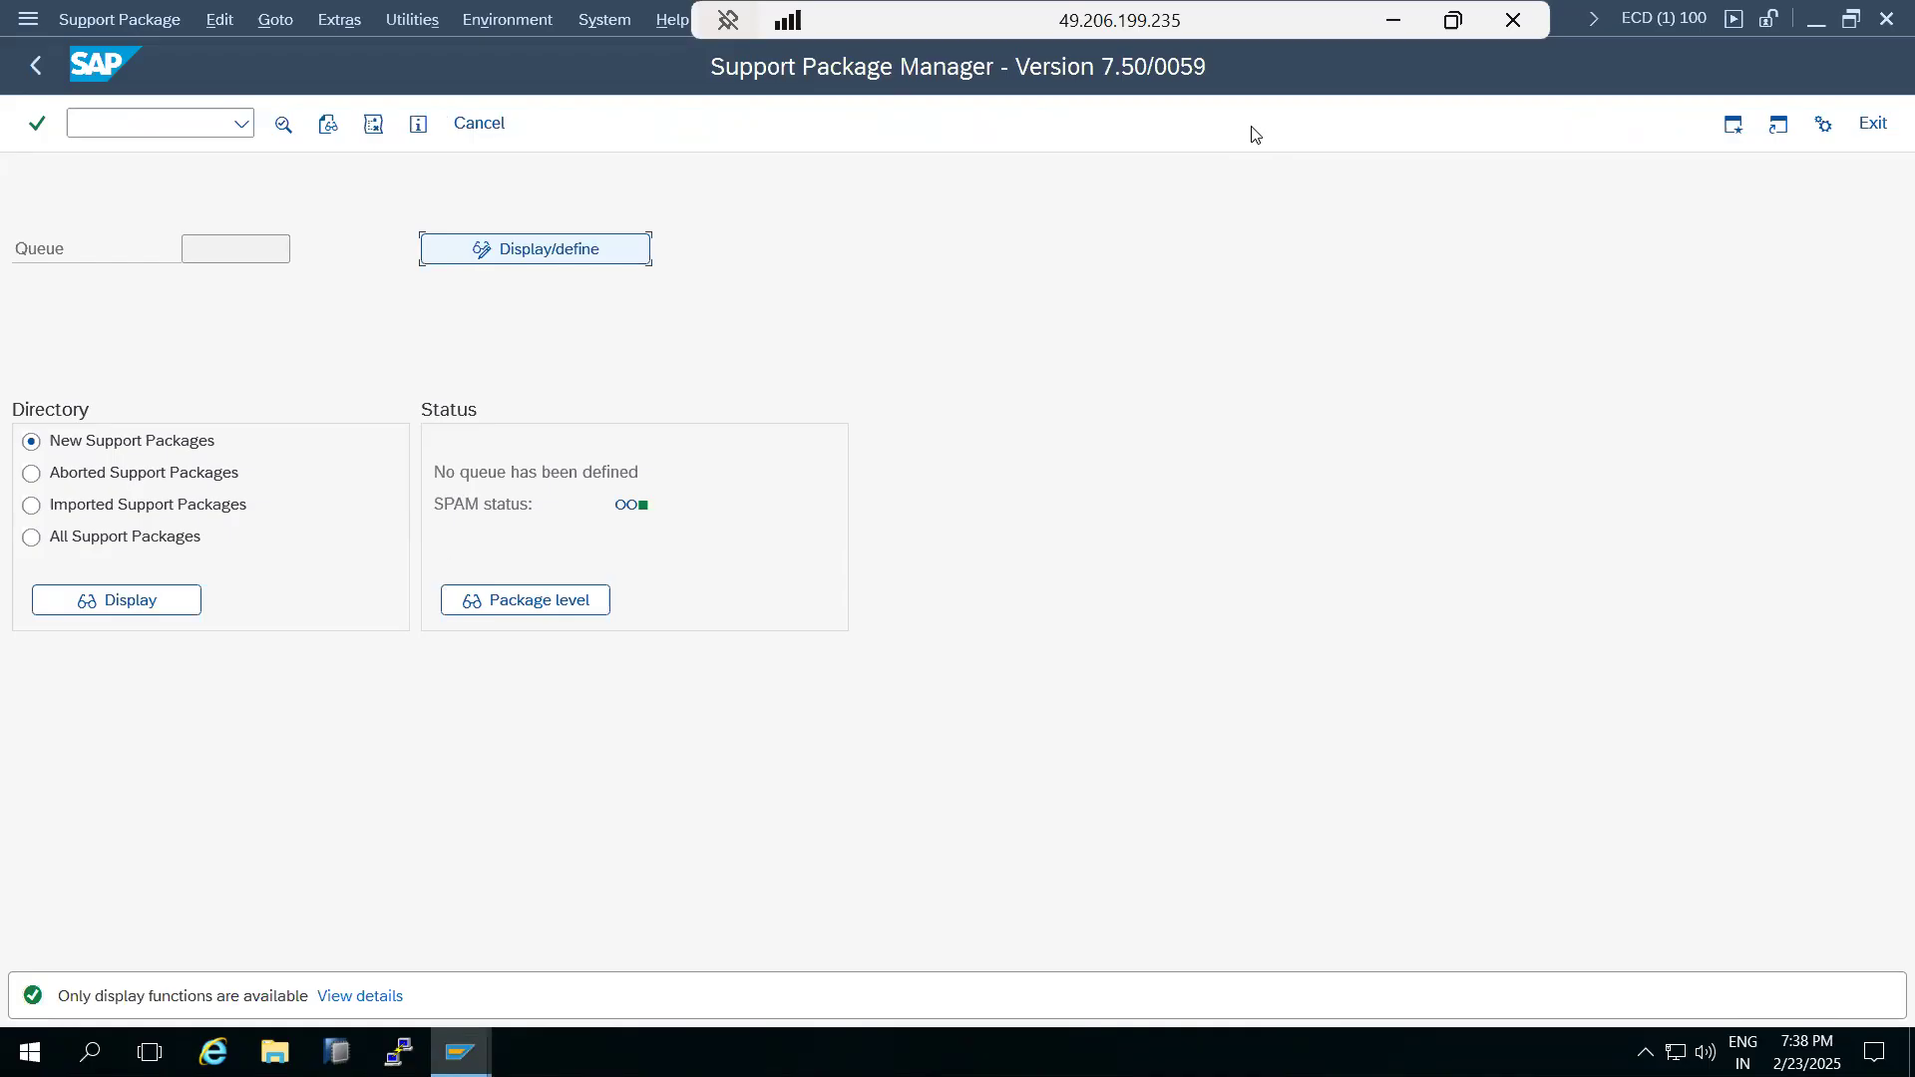
{"action": "left_click", "coordinate": [106, 22]}
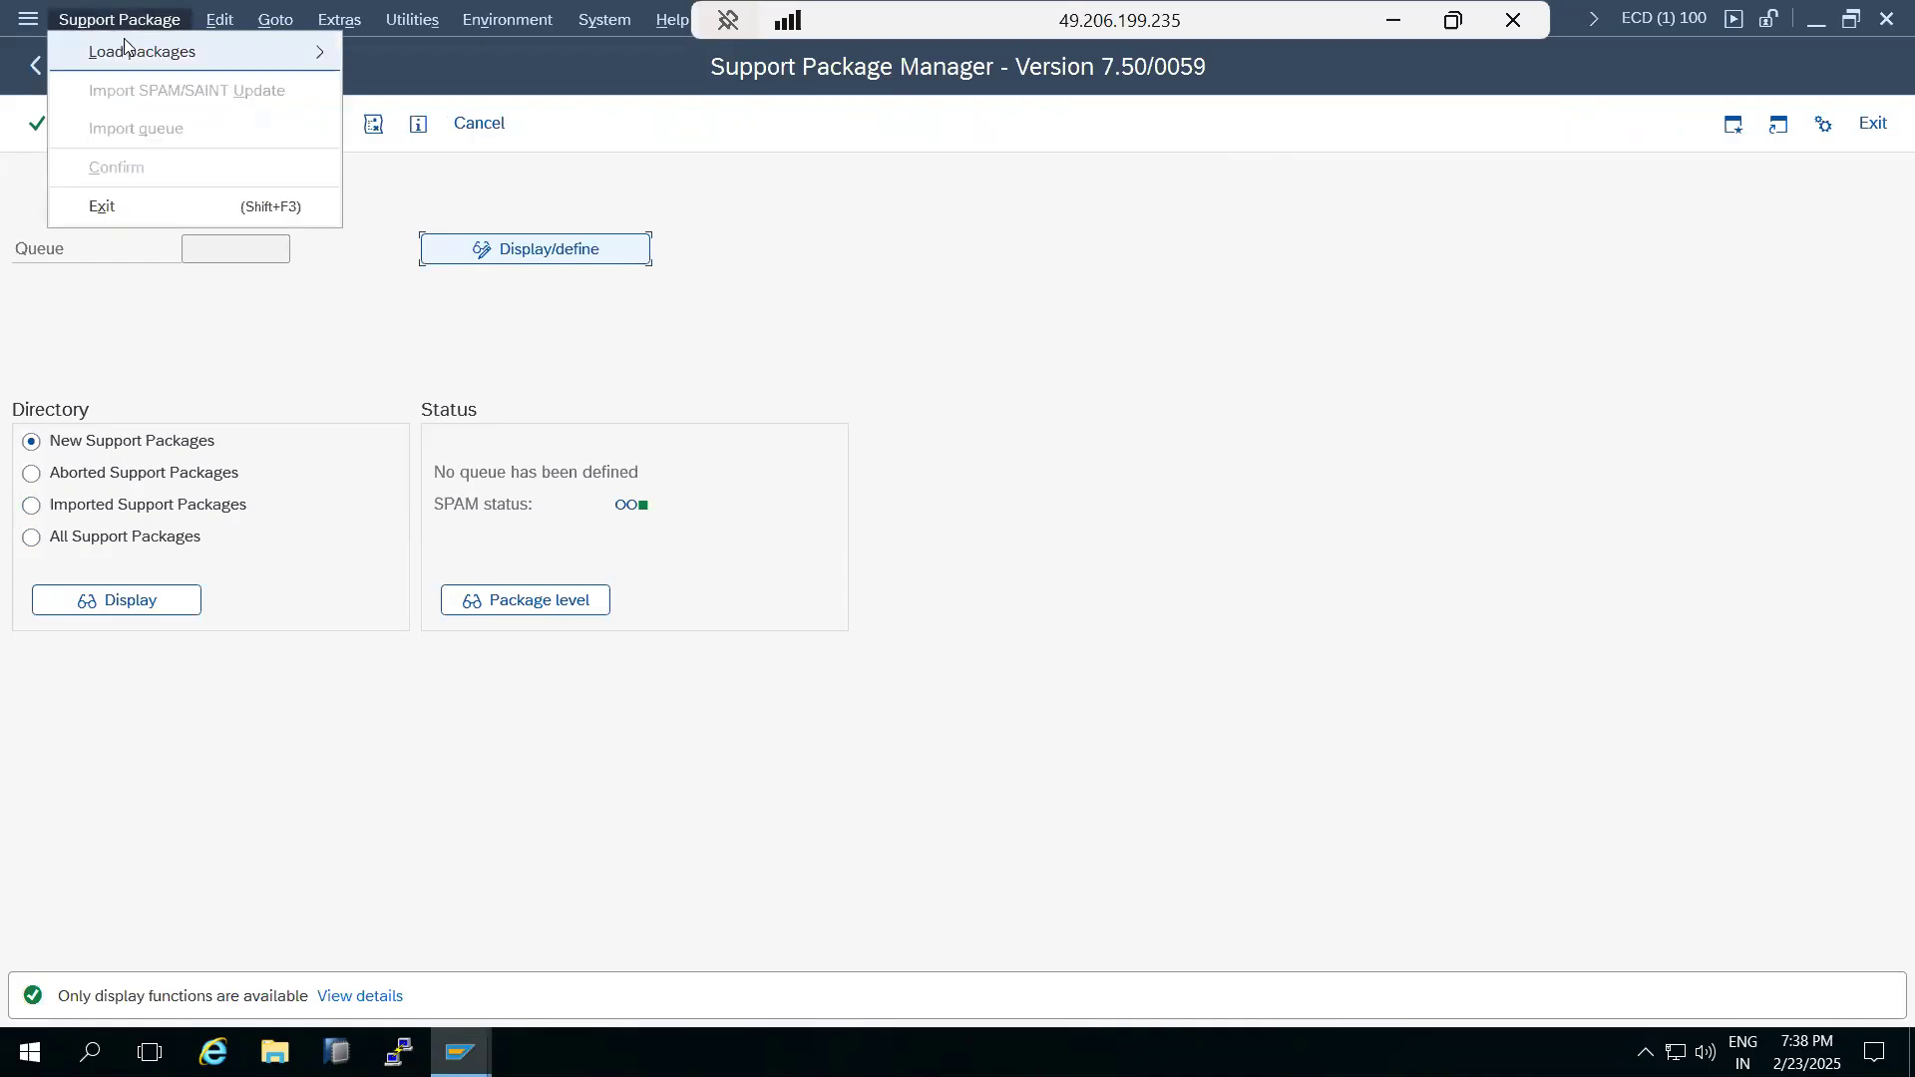
{"action": "left_click", "coordinate": [1036, 468]}
{"action": "left_click", "coordinate": [36, 65]}
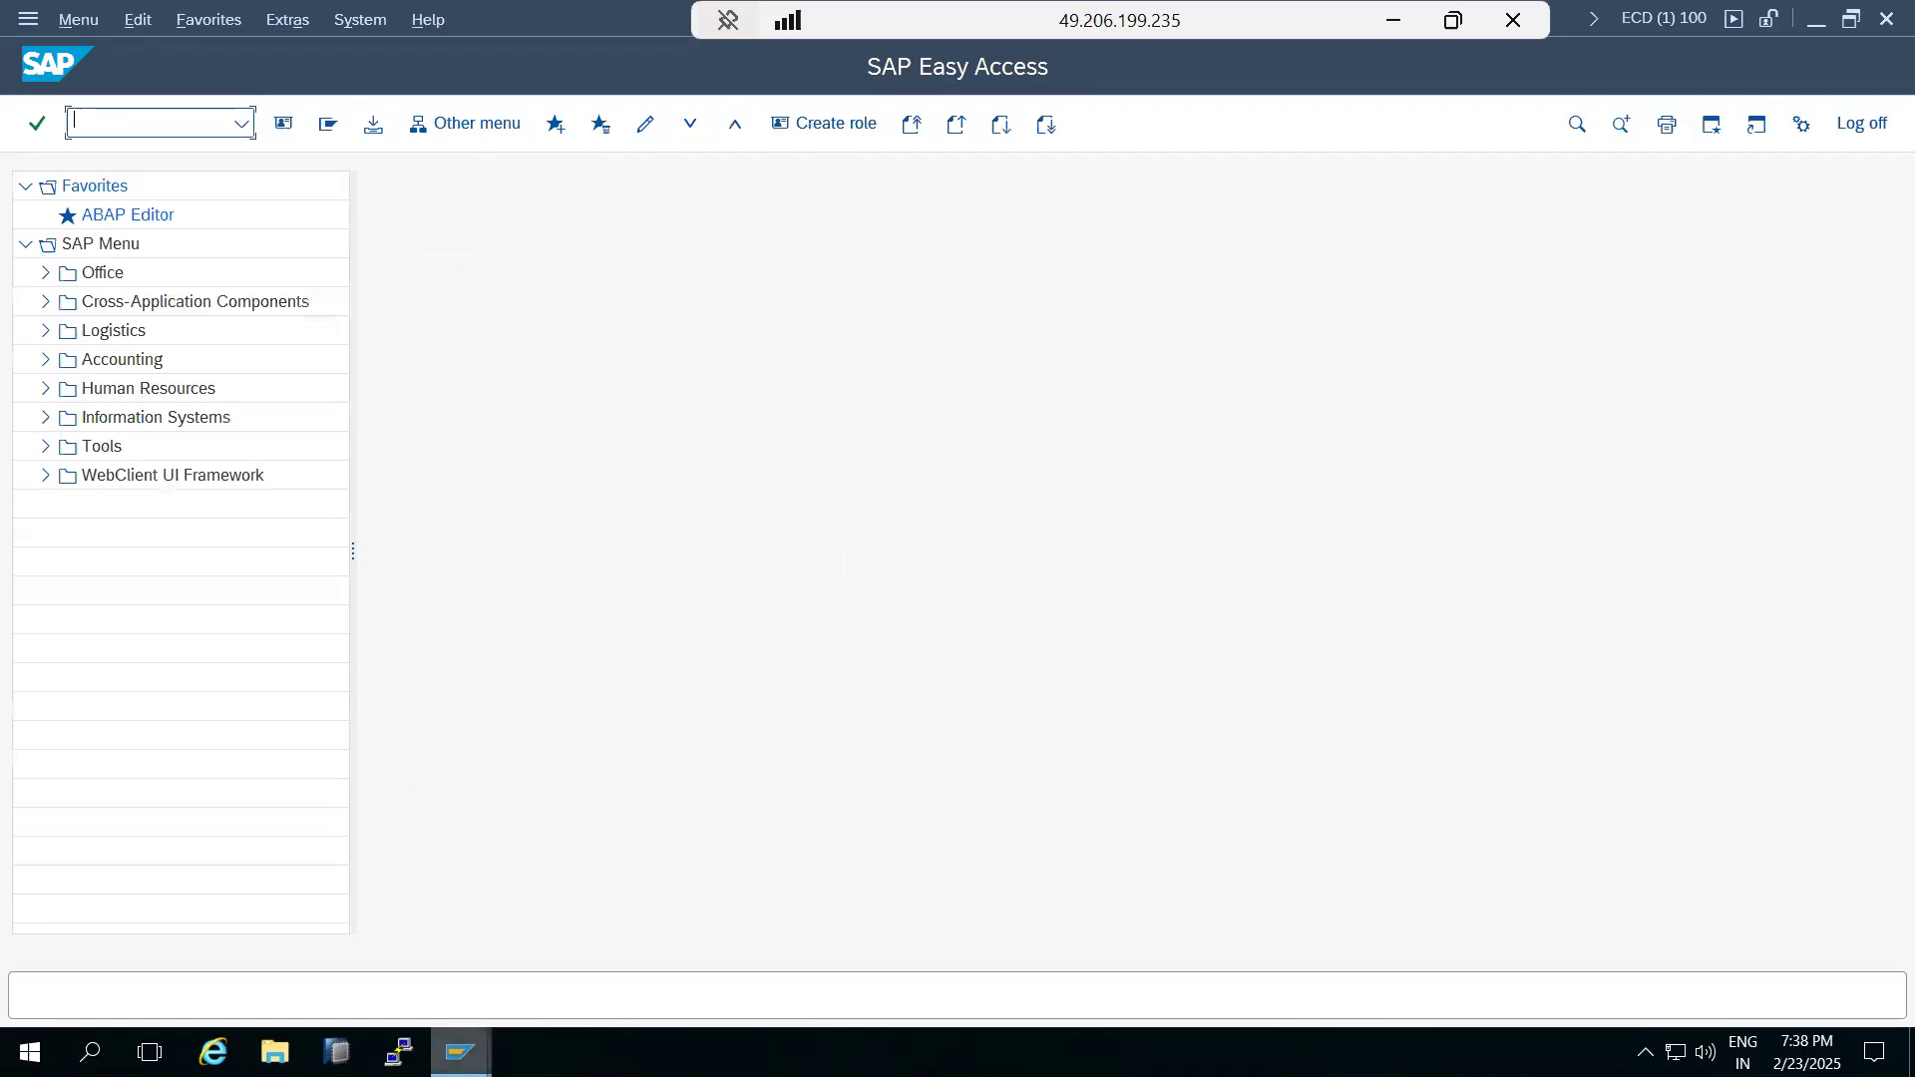
Bring up SAP Logon and open the SAP NW1 connection.
{"action": "mouse_move", "coordinate": [460, 1052]}
{"action": "left_click", "coordinate": [351, 983]}
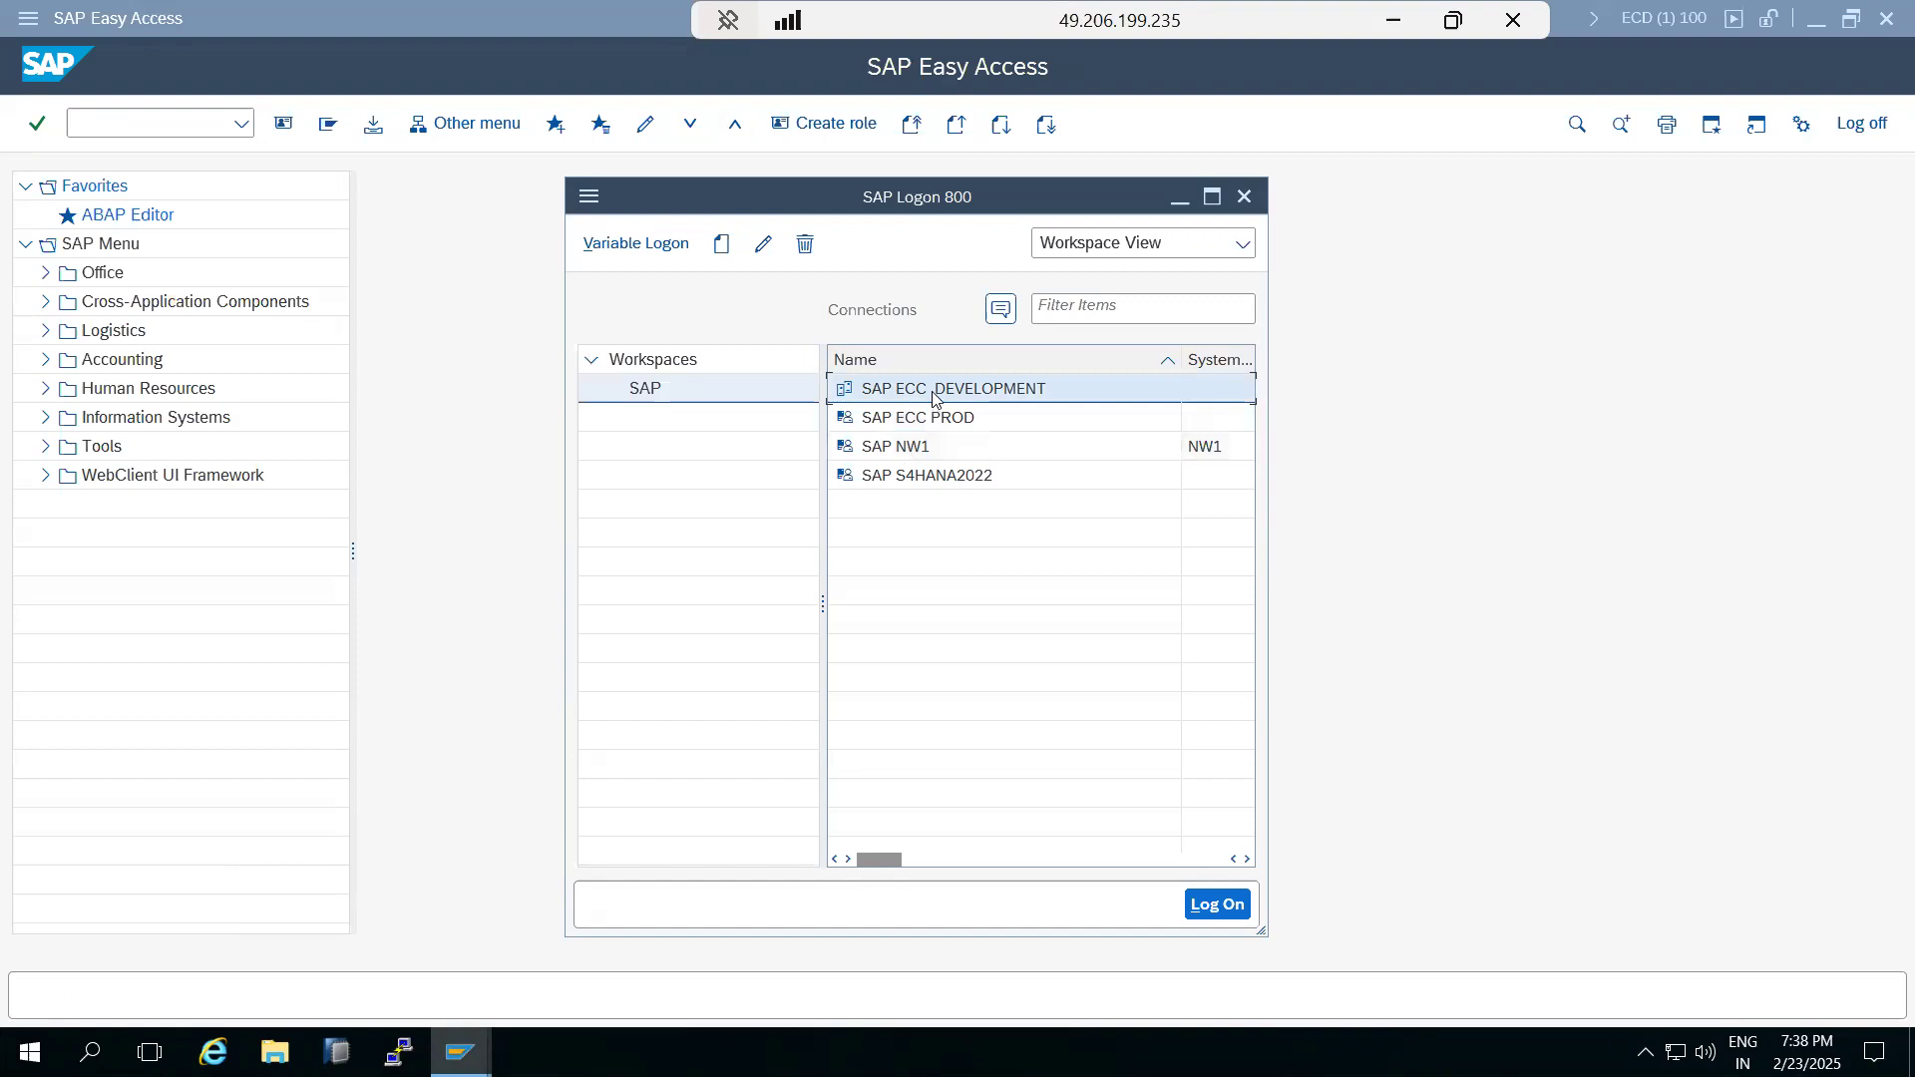
{"action": "double_click", "coordinate": [907, 439]}
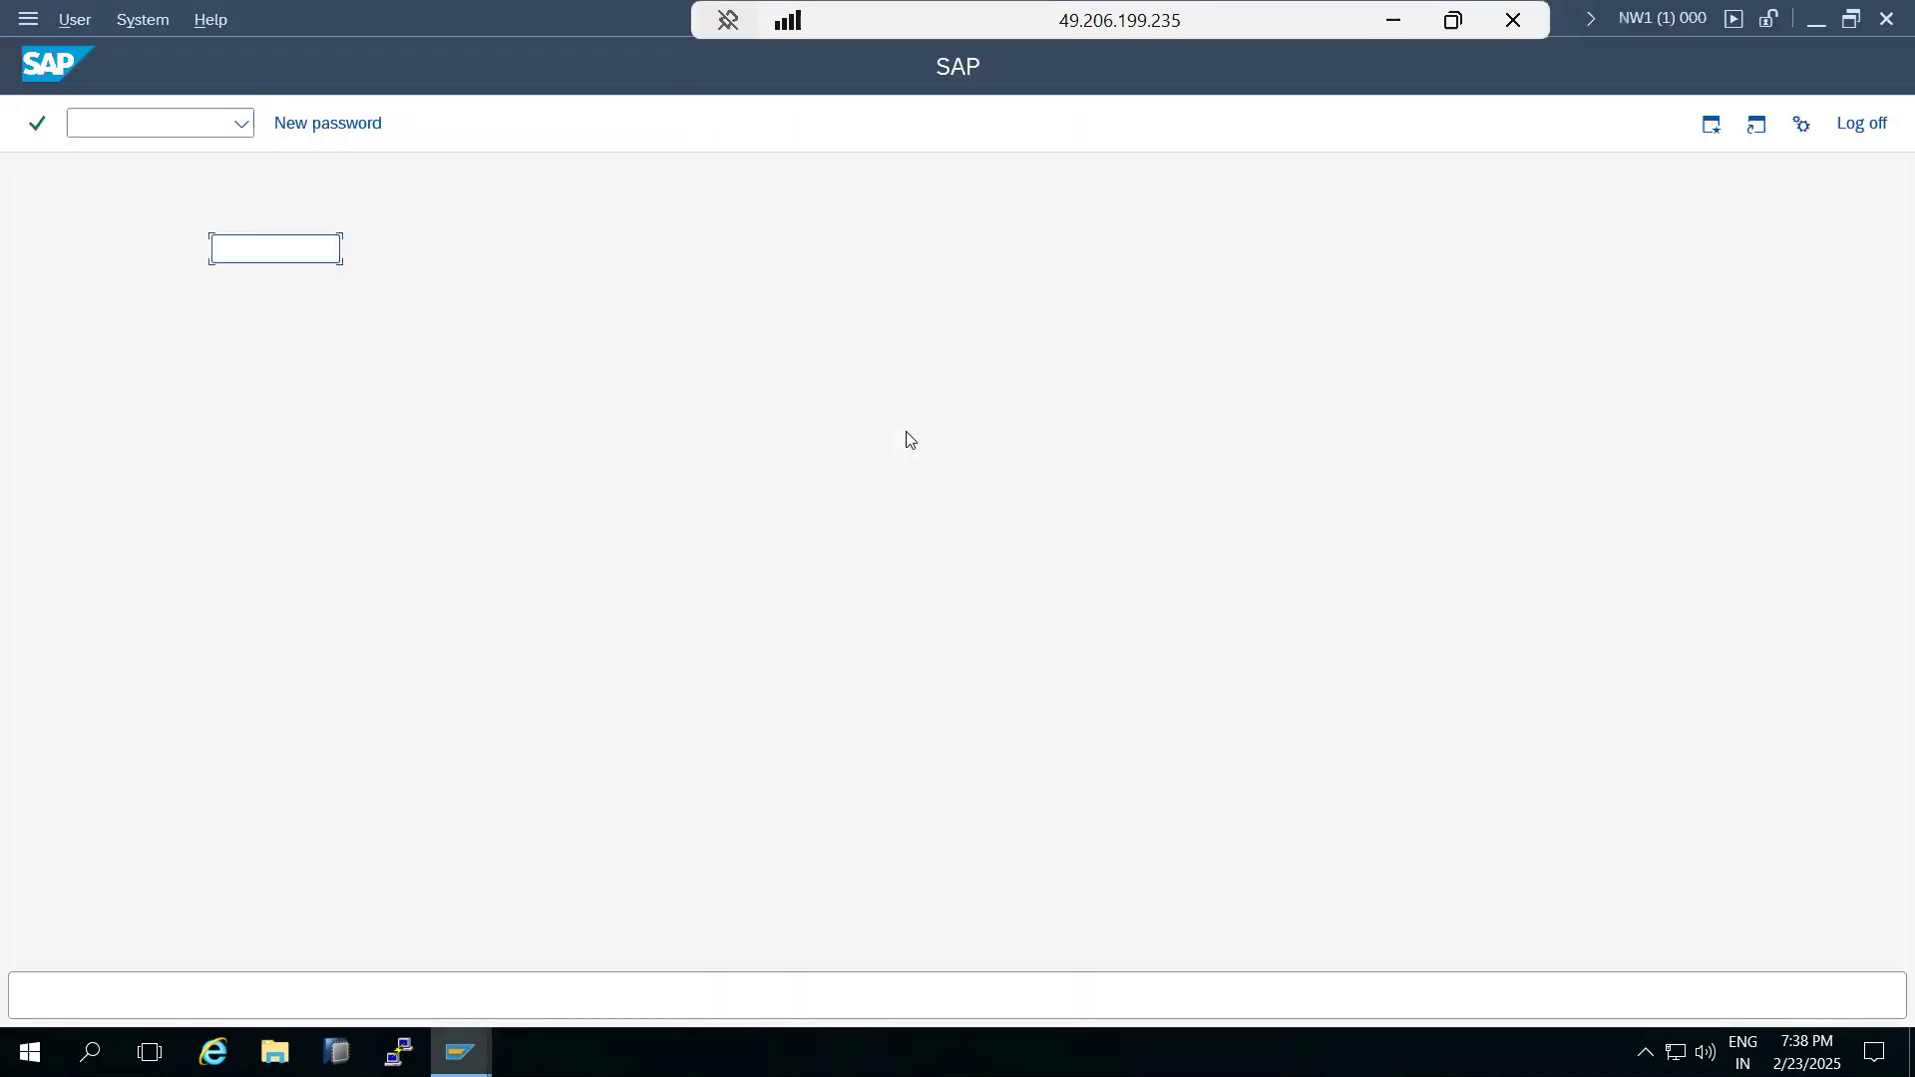
Log on to client 000 of the NW1 system as user basis with the account password.
{"action": "key", "text": "shift+Tab"}
{"action": "type", "text": "000"}
{"action": "key", "text": "Tab"}
{"action": "type", "text": "basis"}
{"action": "key", "text": "Tab"}
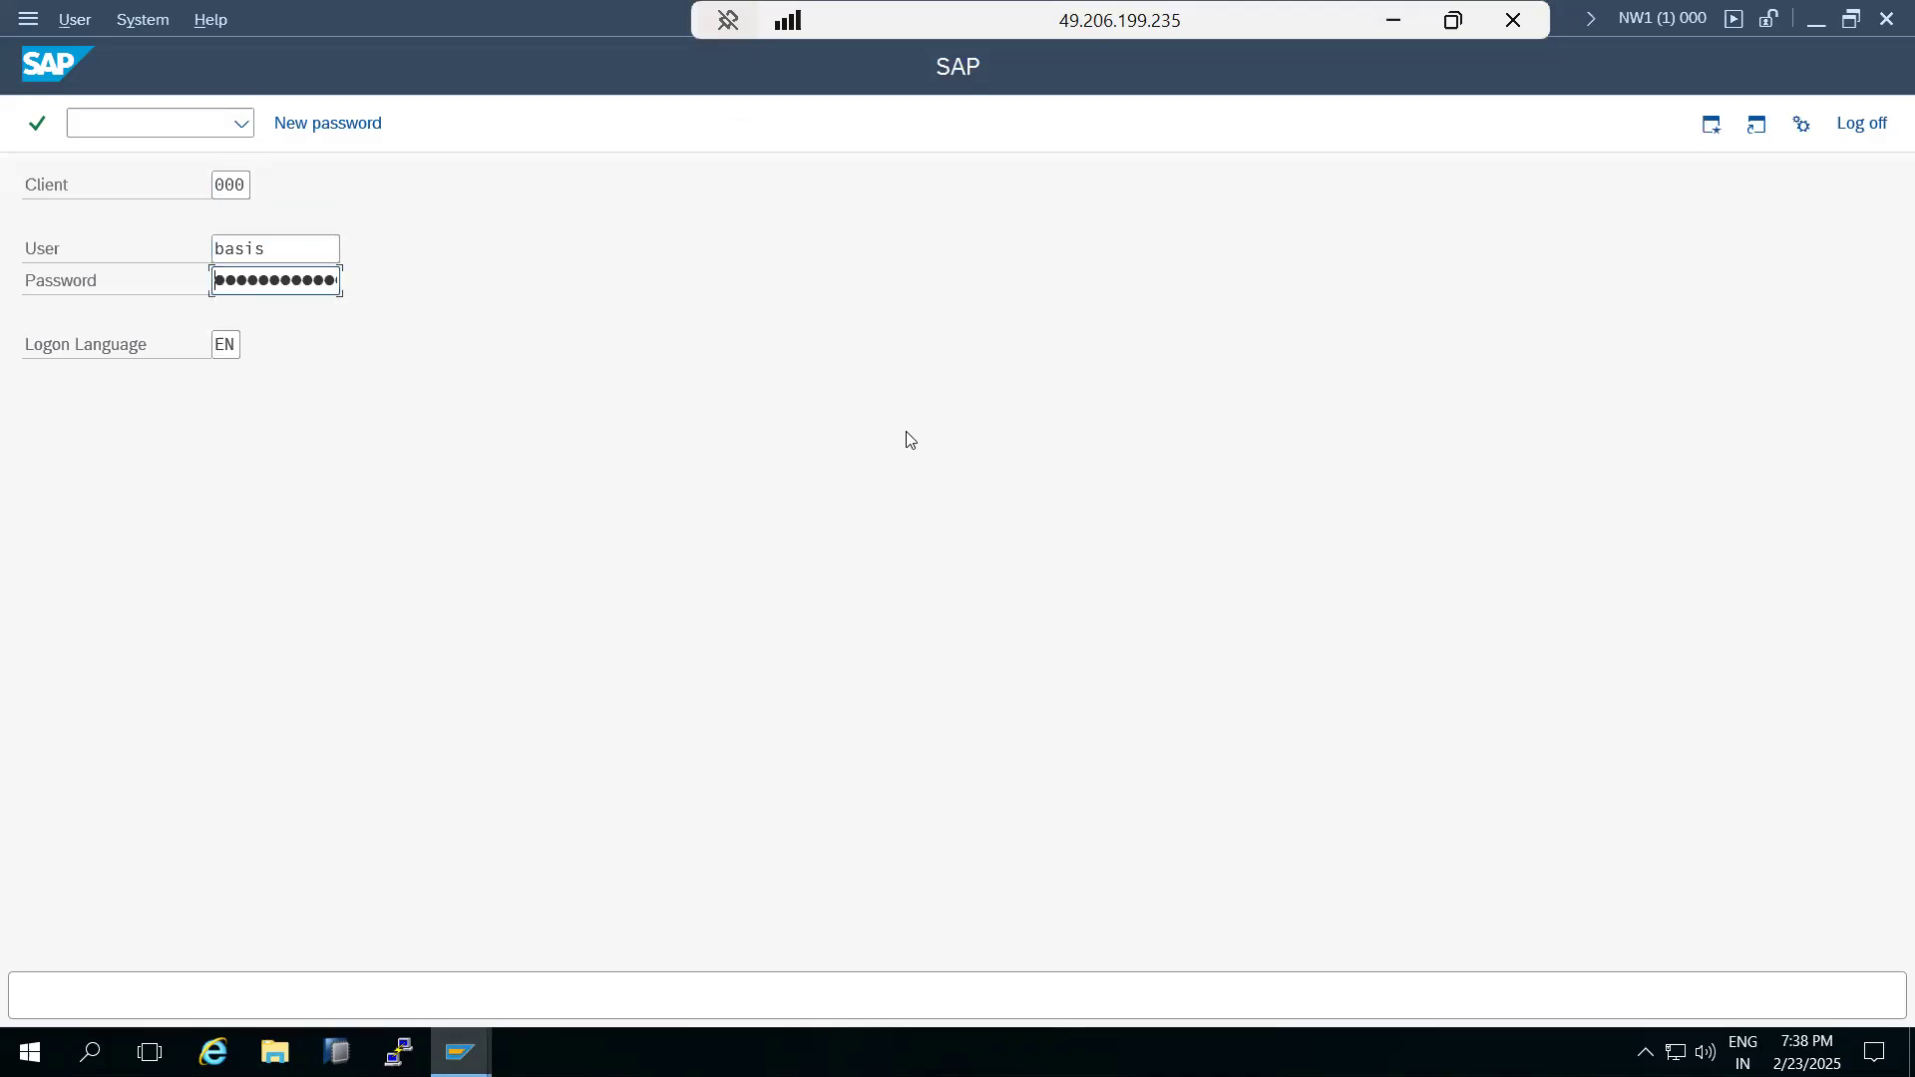
{"action": "key", "text": "Return"}
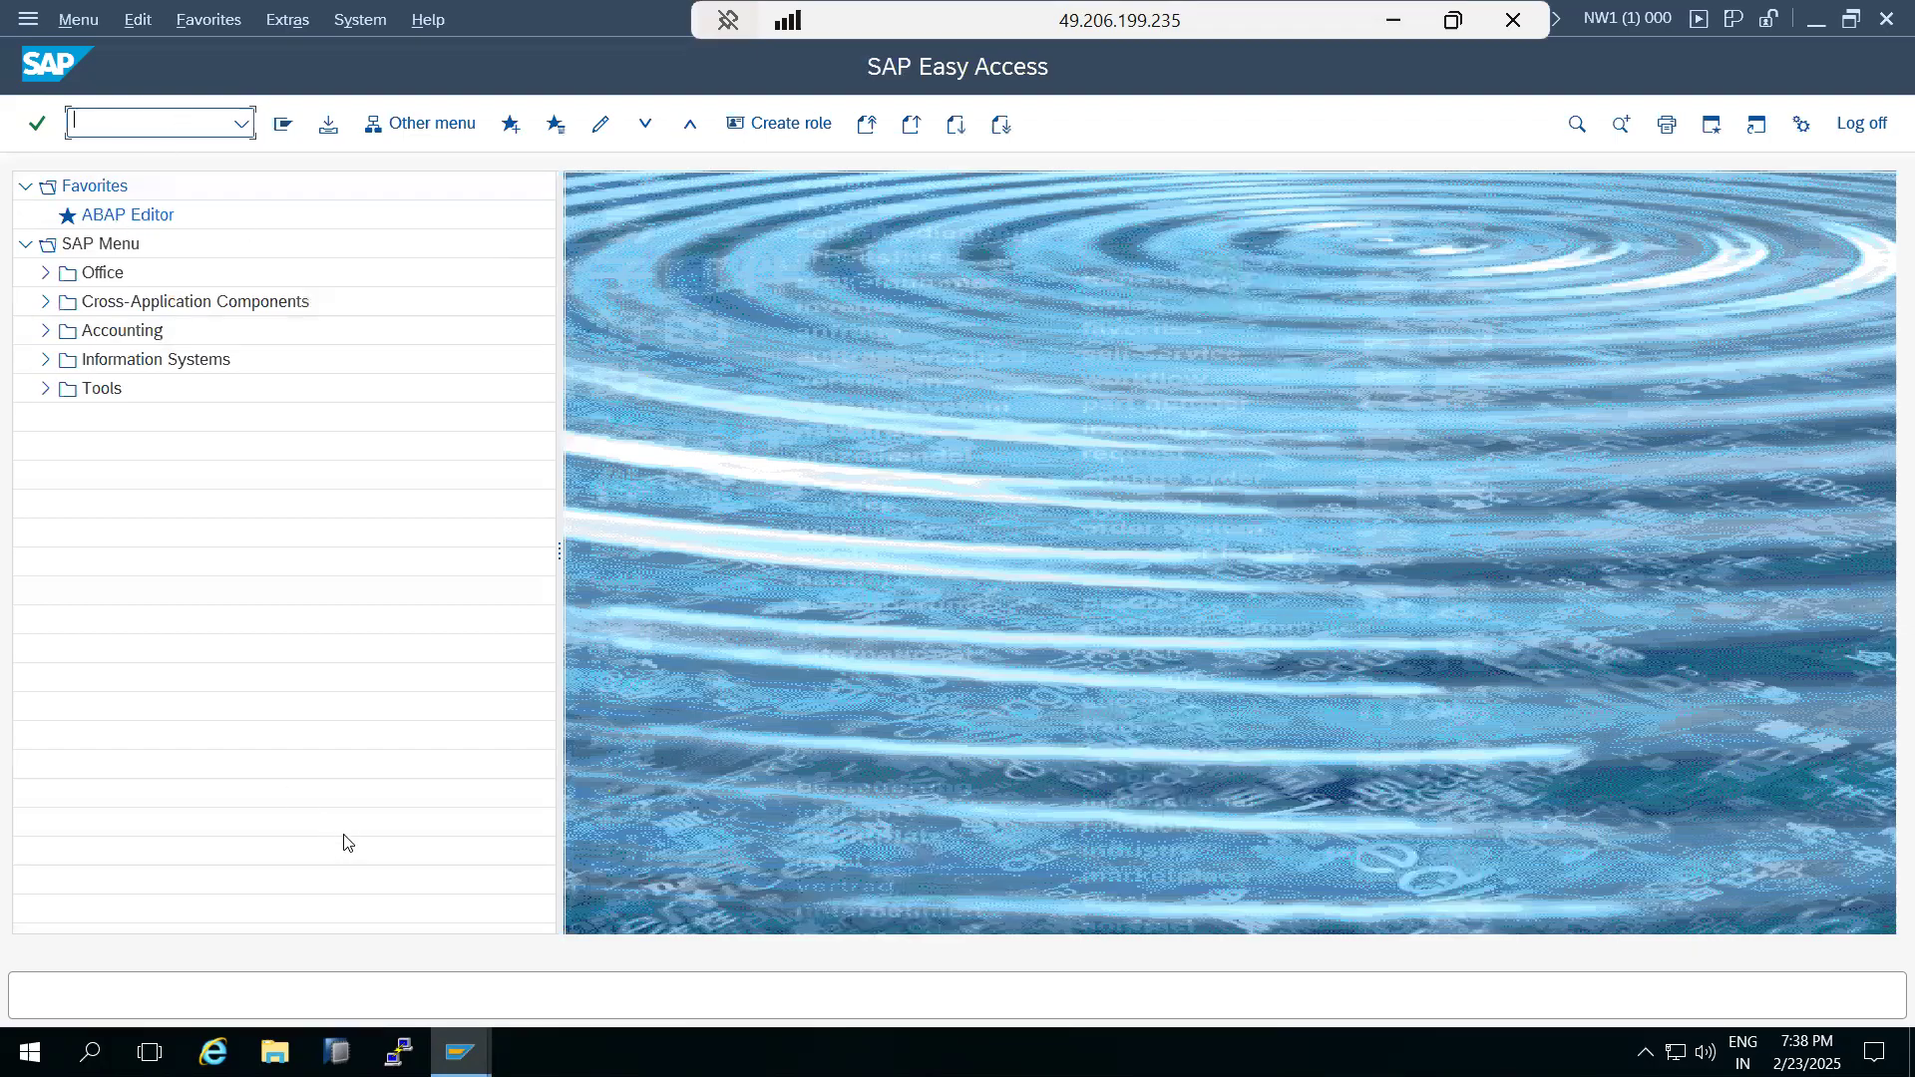
Check the installed software component versions of NW1 in the system status, focusing on ST-PI, and close the status windows.
{"action": "left_click", "coordinate": [325, 20]}
{"action": "left_click", "coordinate": [382, 498]}
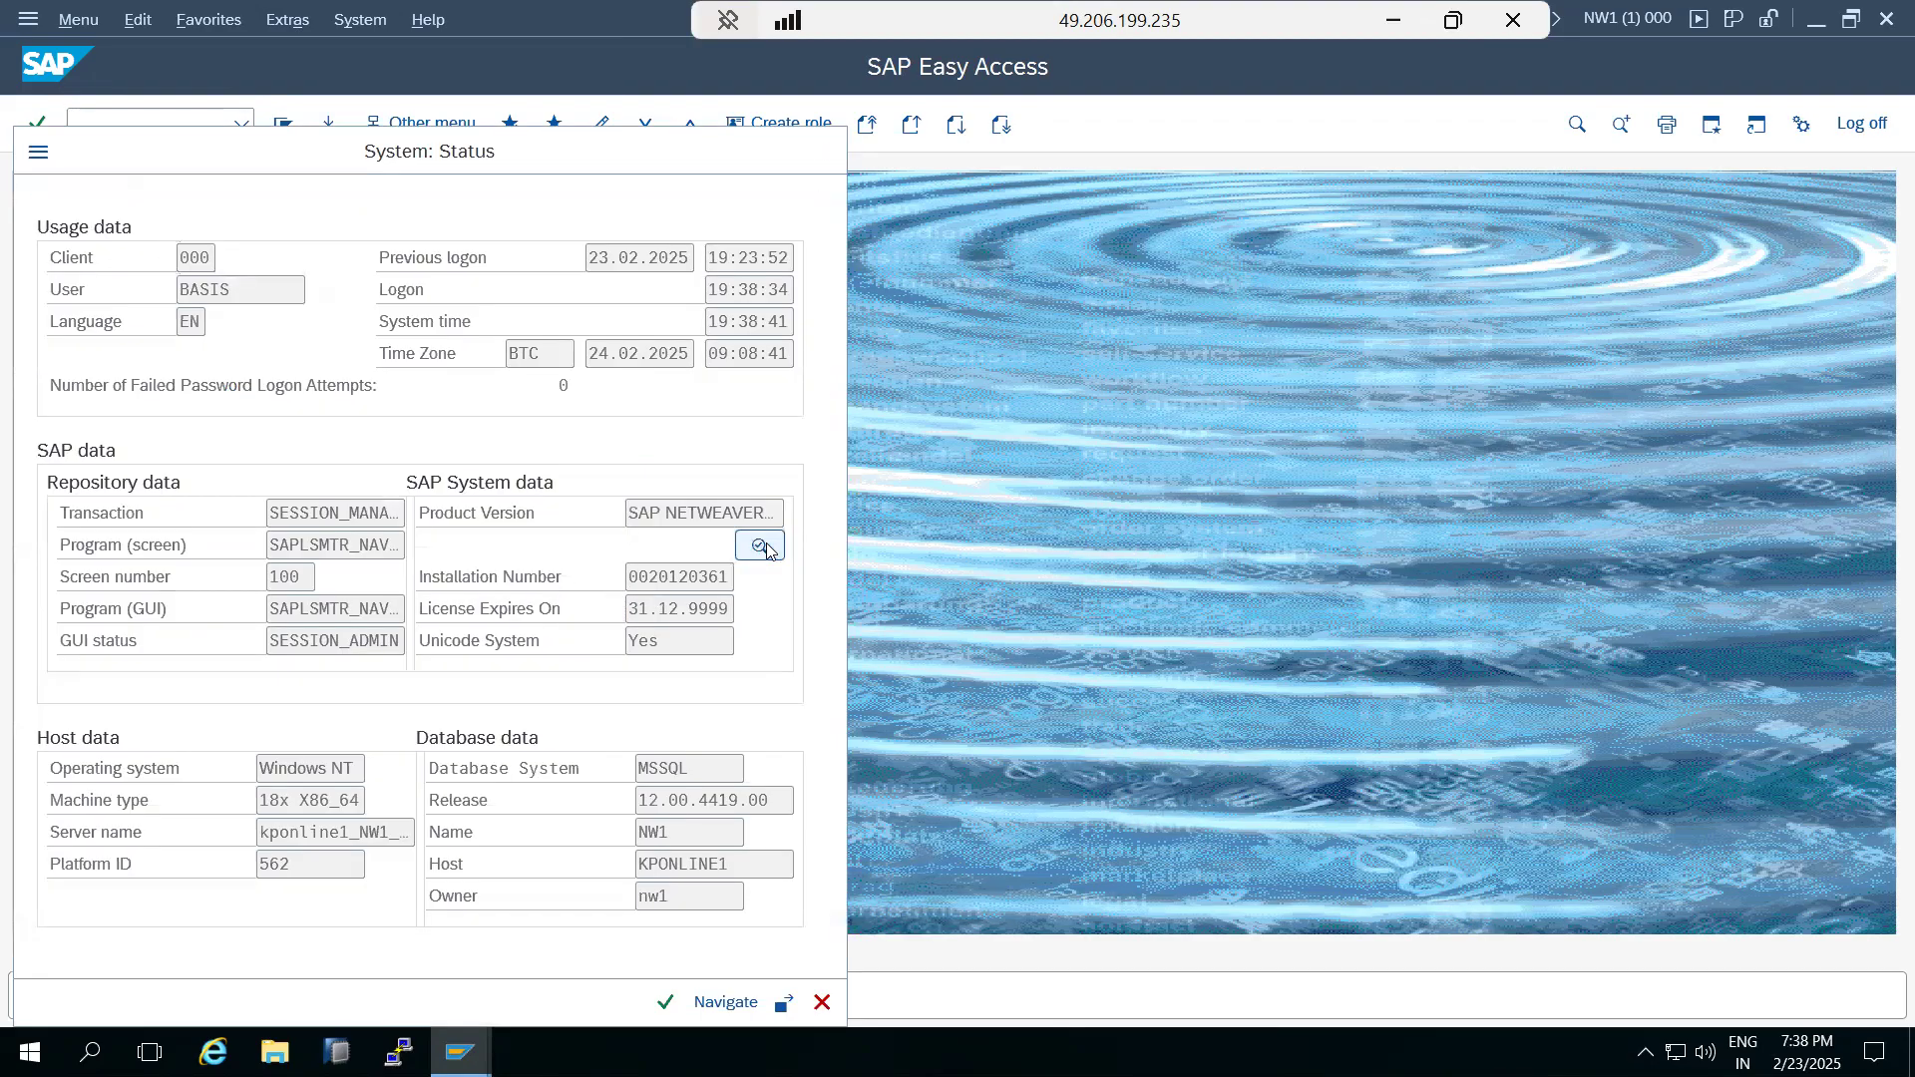
{"action": "left_click", "coordinate": [761, 547]}
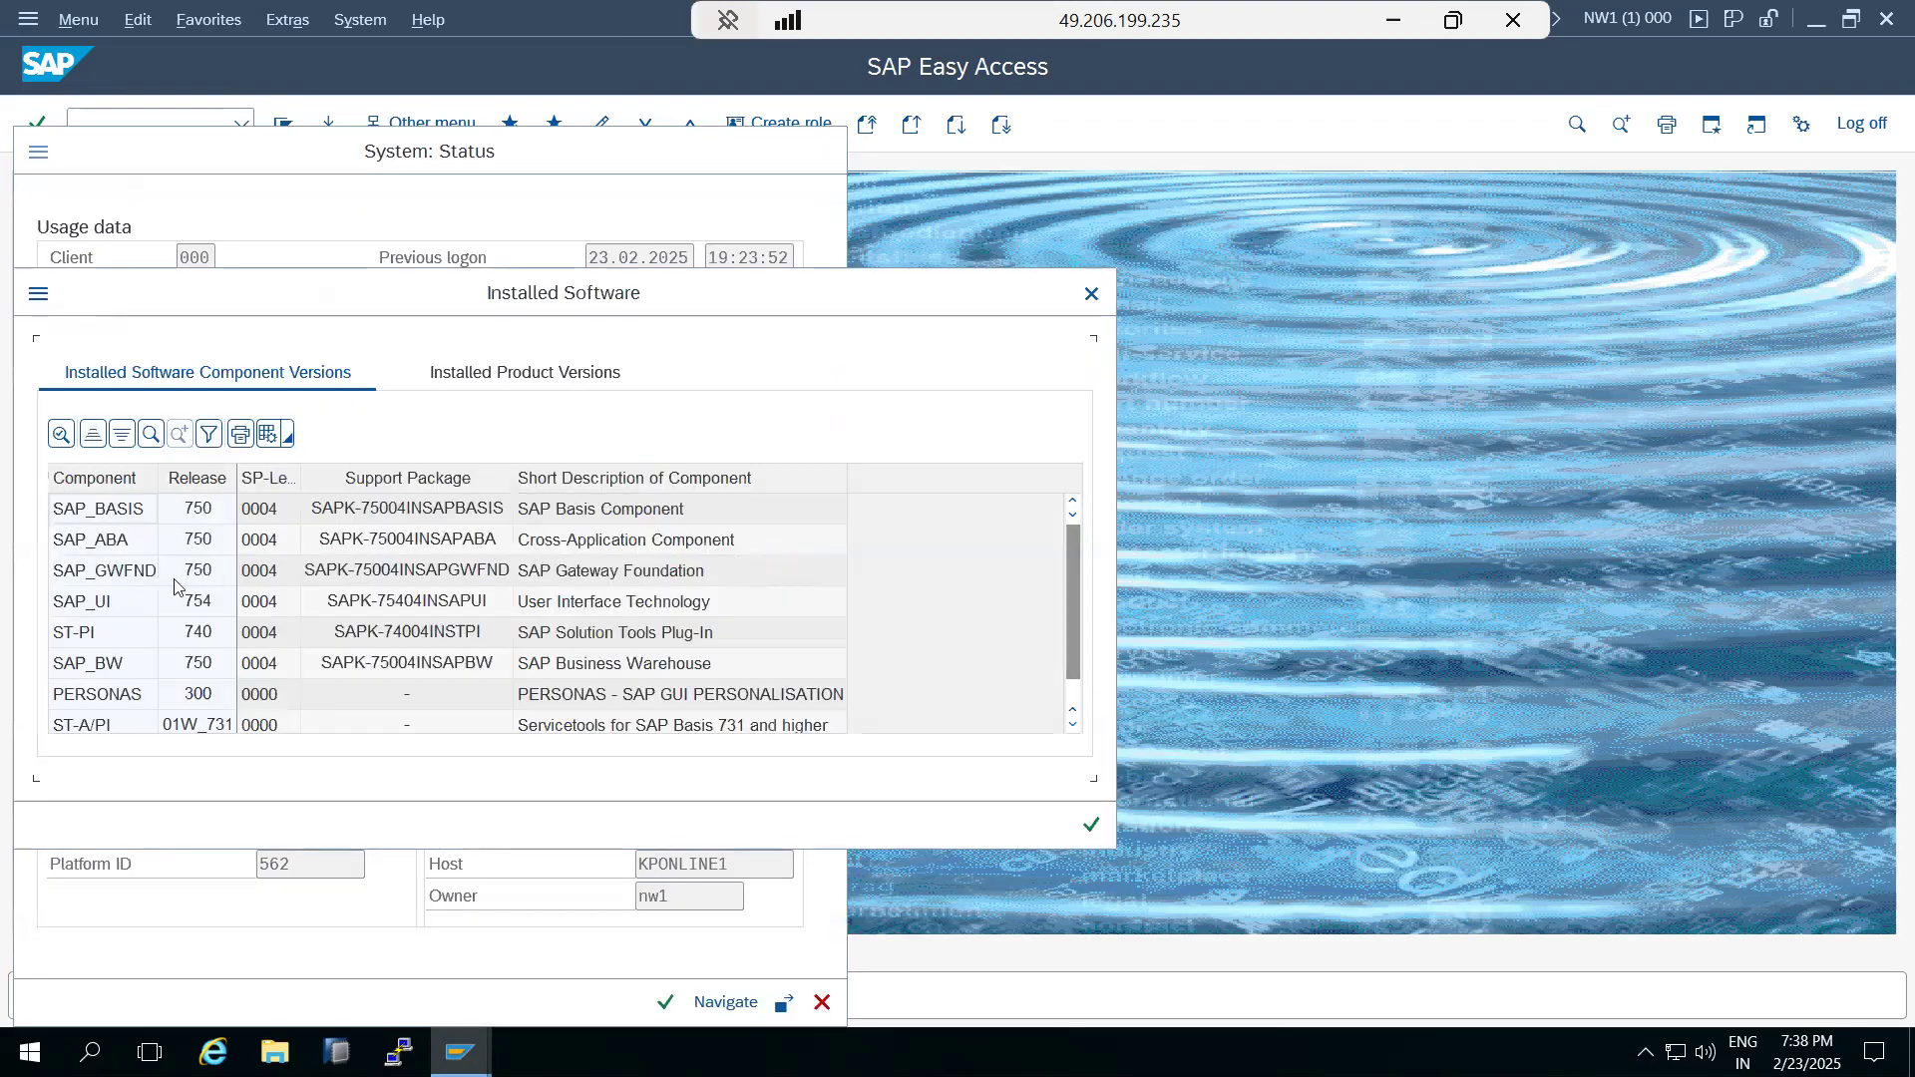
{"action": "scroll", "coordinate": [228, 635], "scroll_direction": "down", "scroll_amount": 1}
{"action": "scroll", "coordinate": [228, 635], "scroll_direction": "up", "scroll_amount": 1}
{"action": "left_click", "coordinate": [170, 639]}
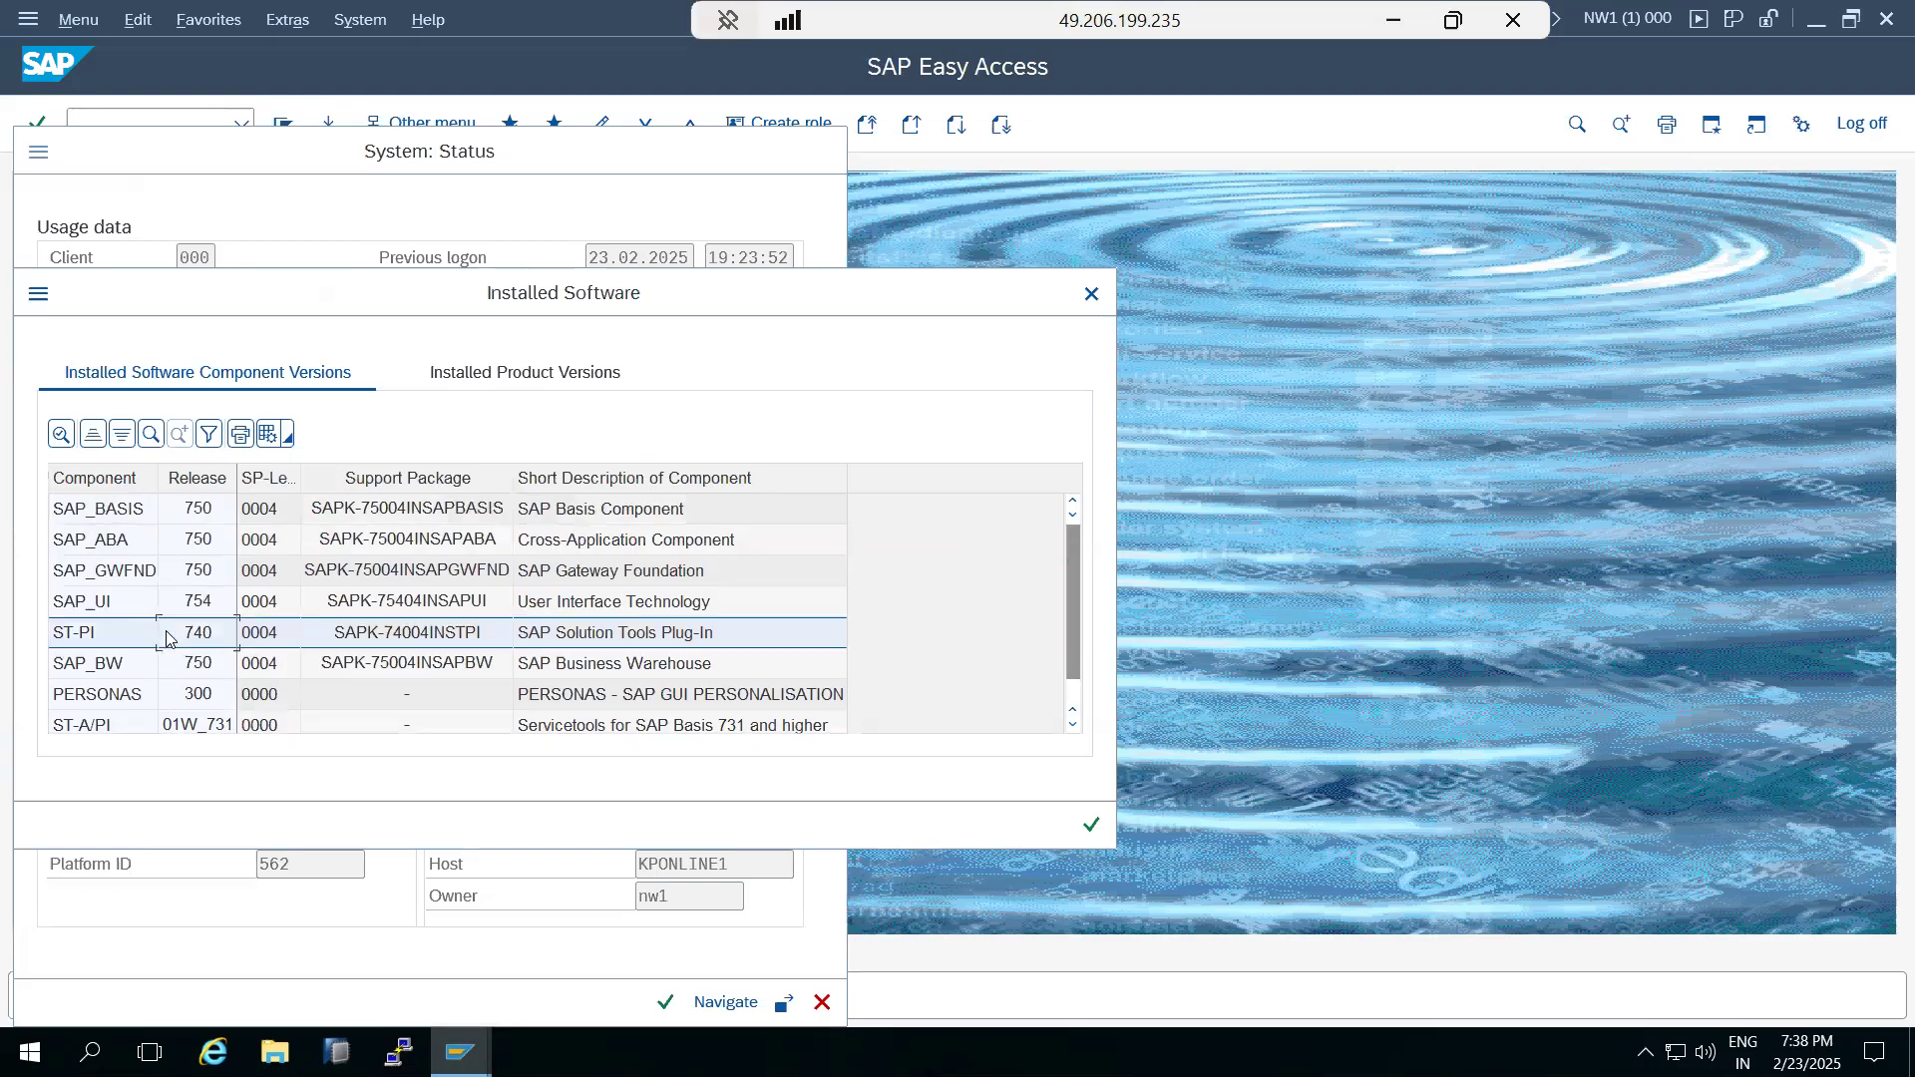
{"action": "left_click", "coordinate": [1095, 297]}
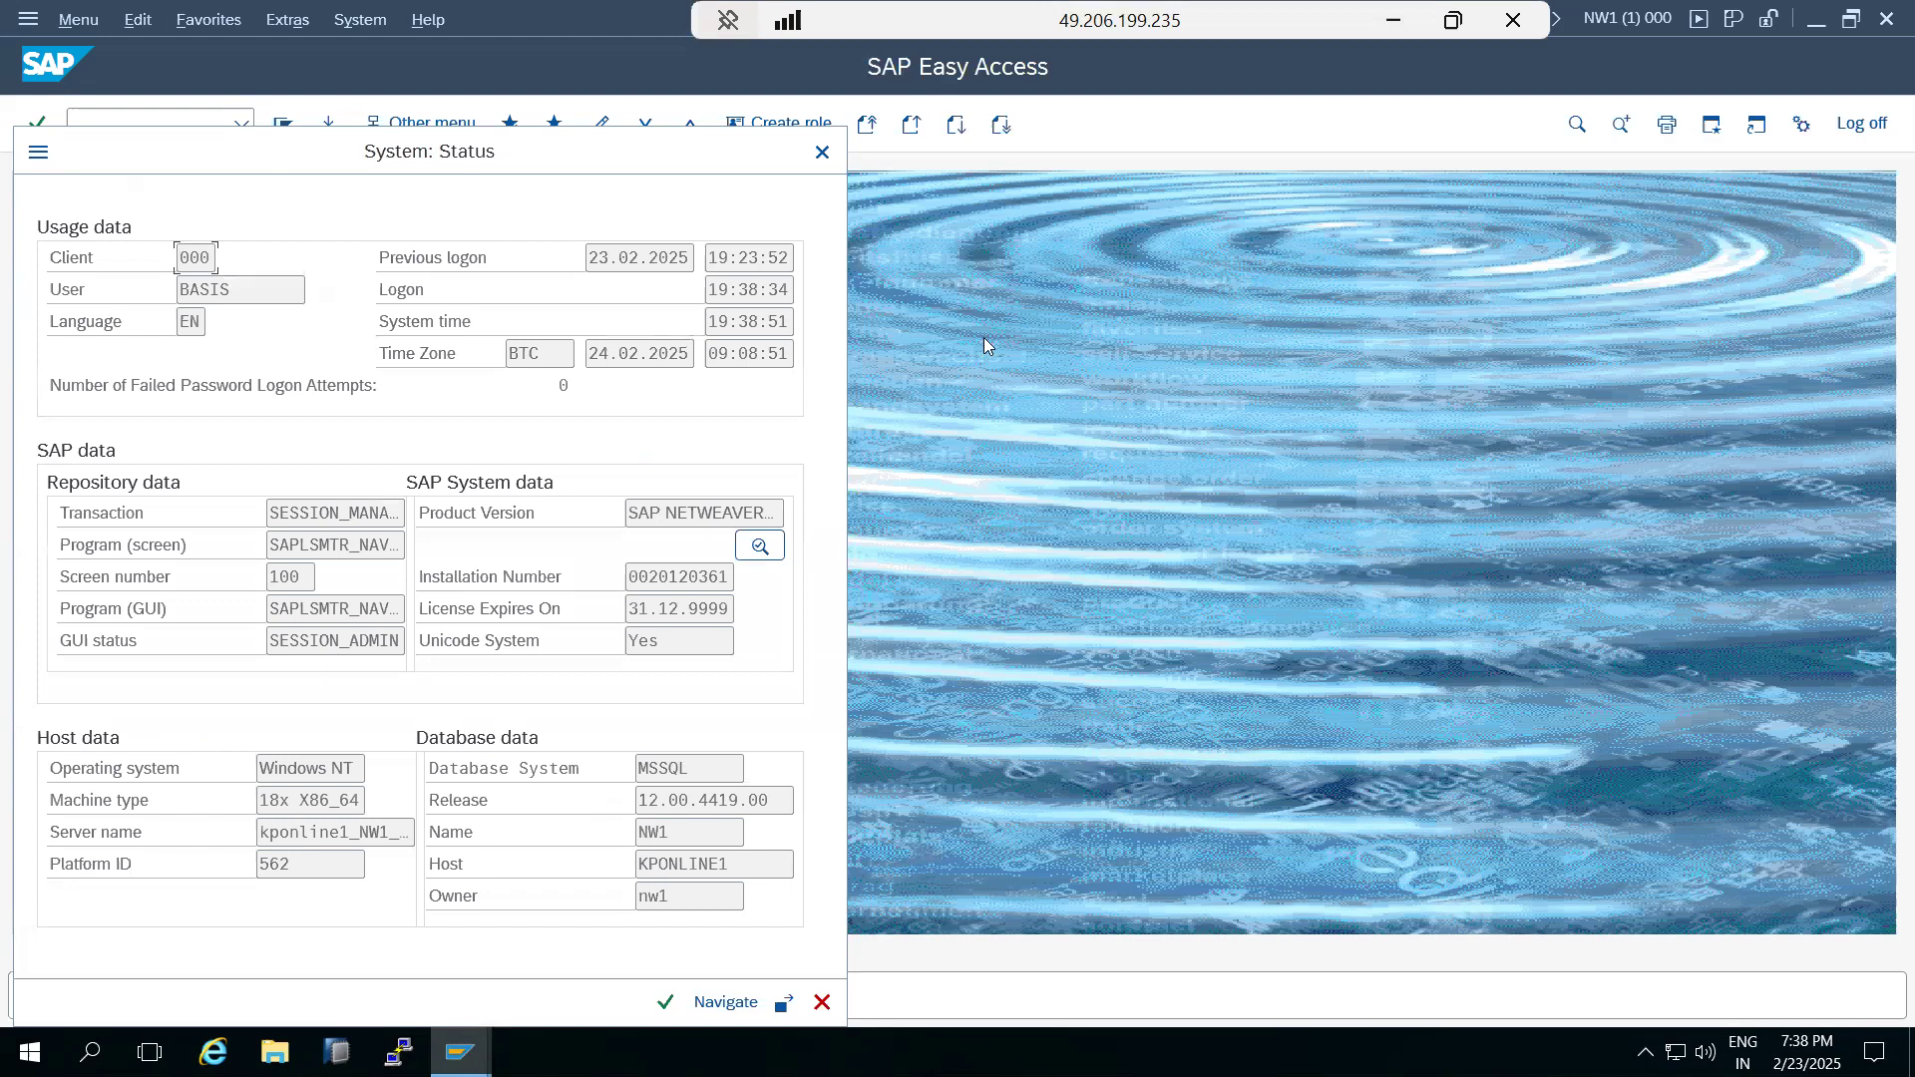
{"action": "left_click", "coordinate": [820, 153]}
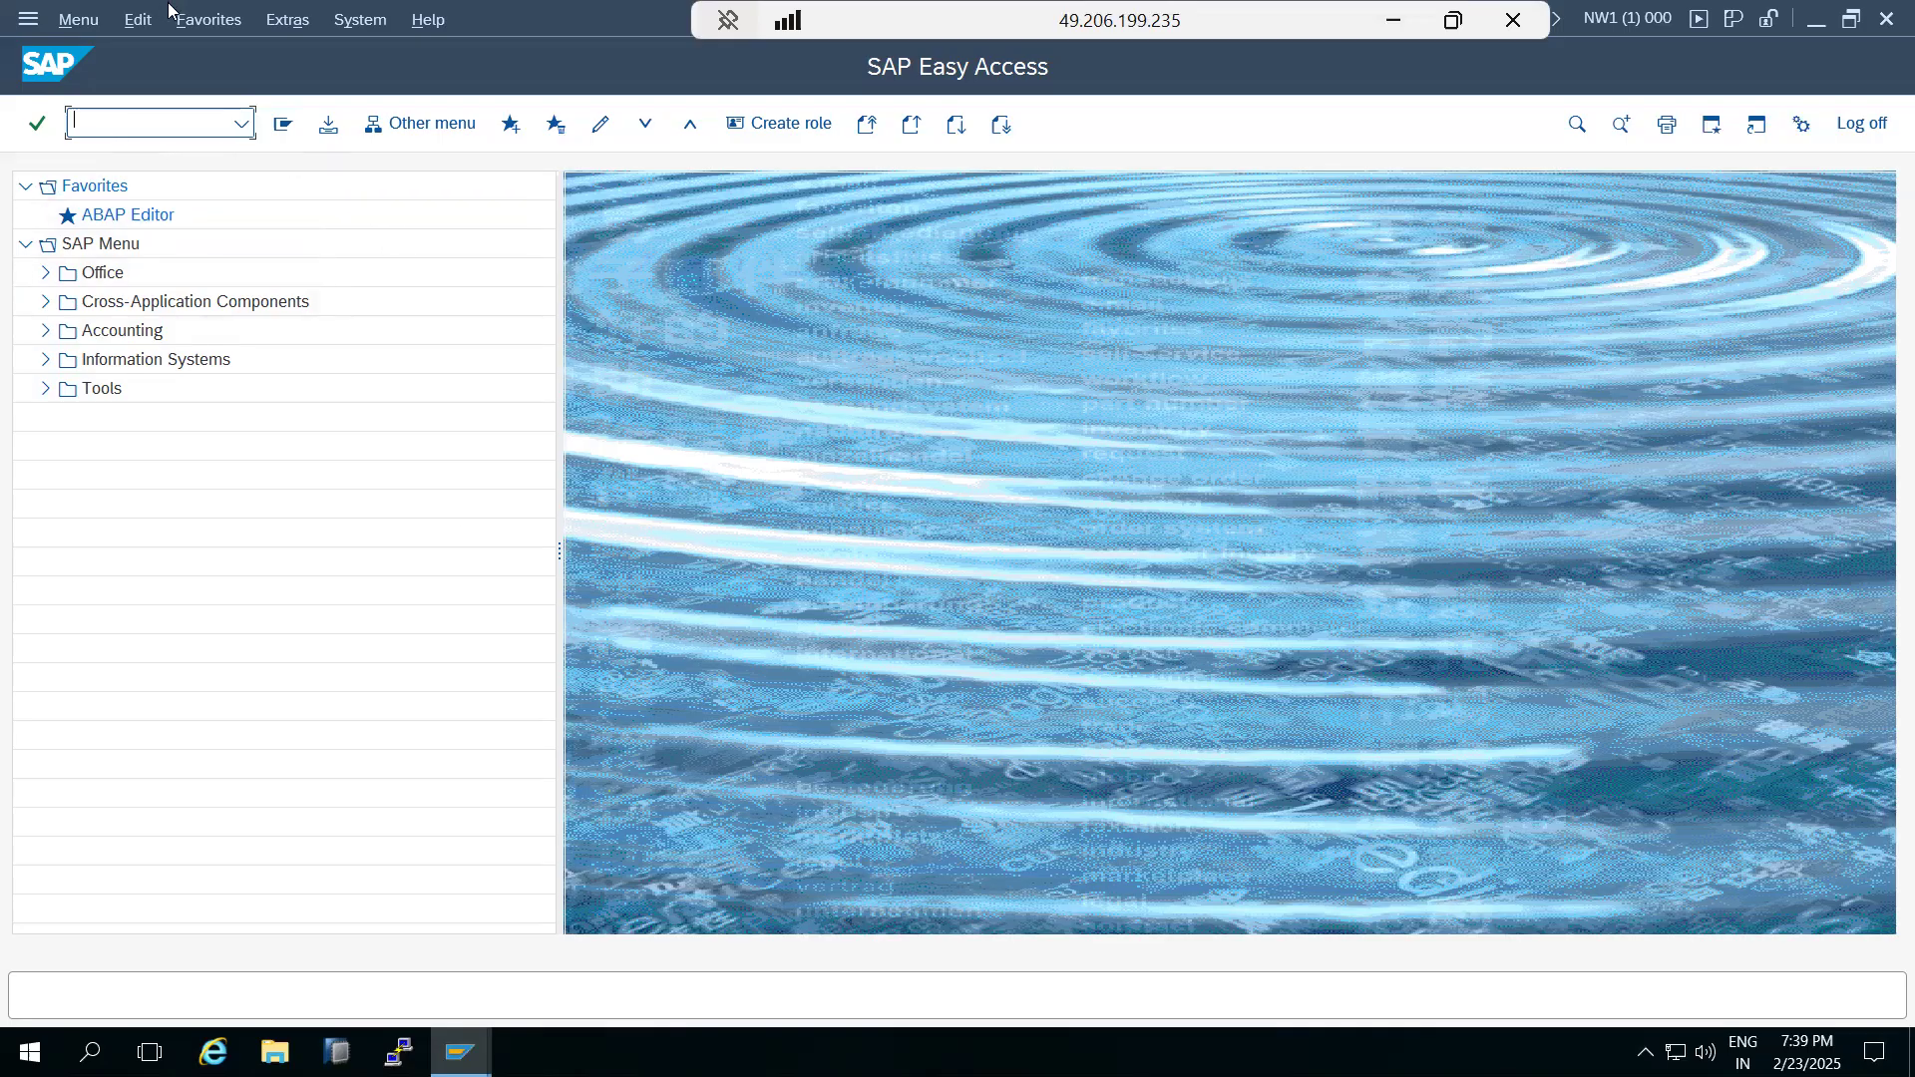
Reopen the installed component list from the system status, review the ST-PI release and support package level, and close both windows.
{"action": "left_click", "coordinate": [322, 38]}
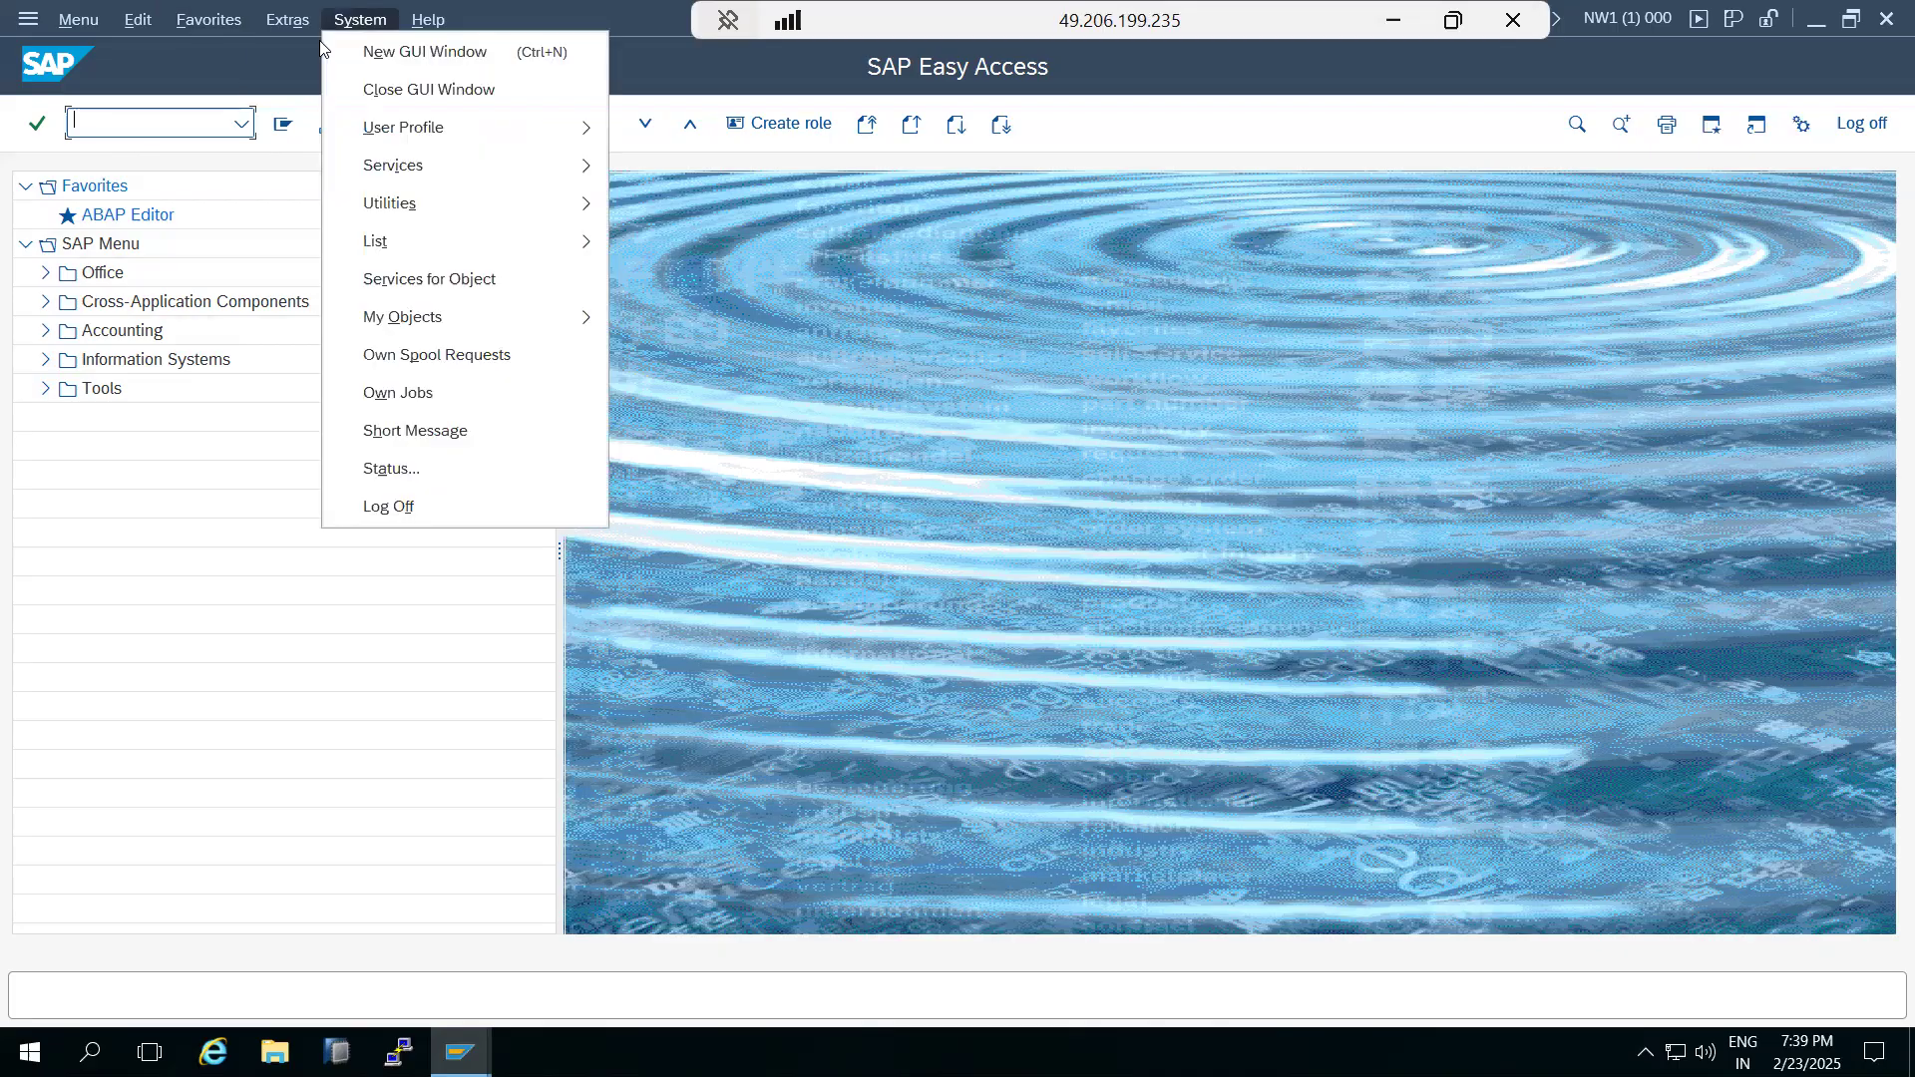
{"action": "left_click", "coordinate": [389, 469]}
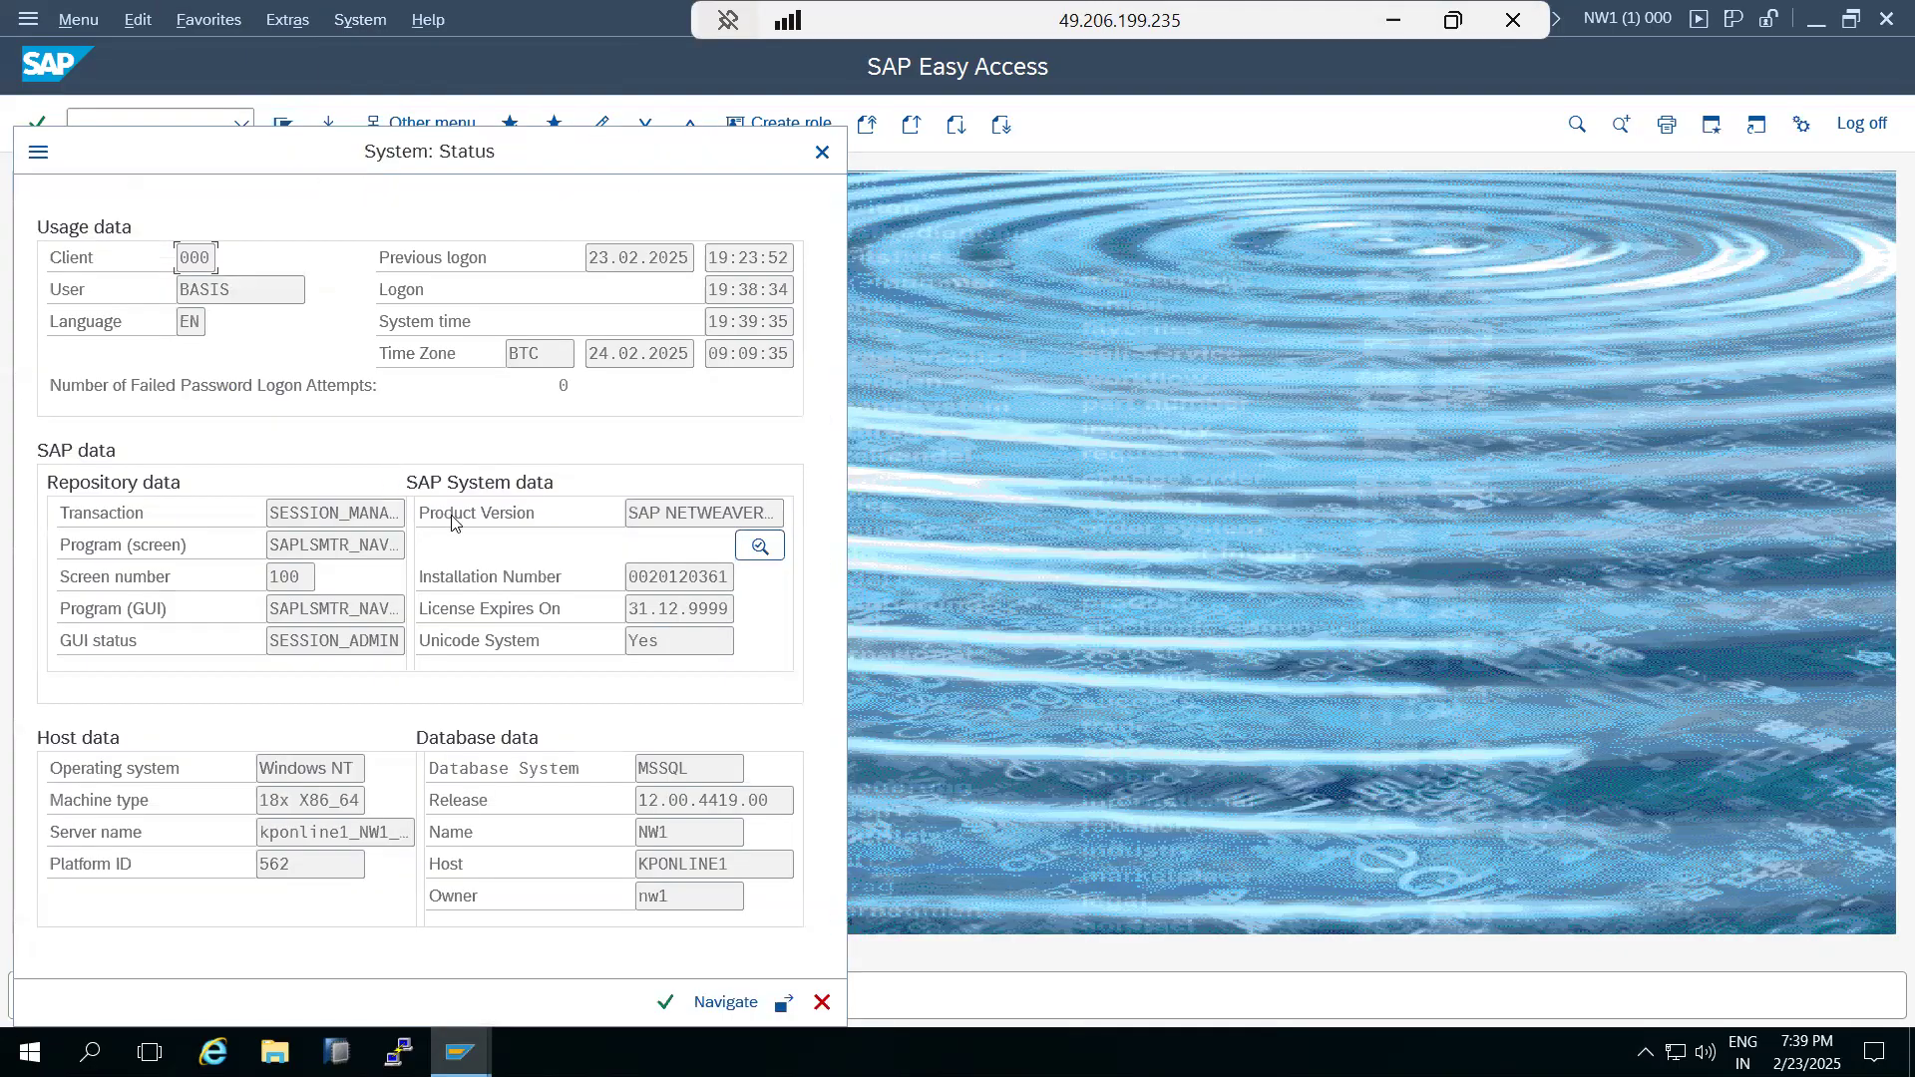
{"action": "left_click", "coordinate": [761, 548]}
{"action": "left_click", "coordinate": [98, 644]}
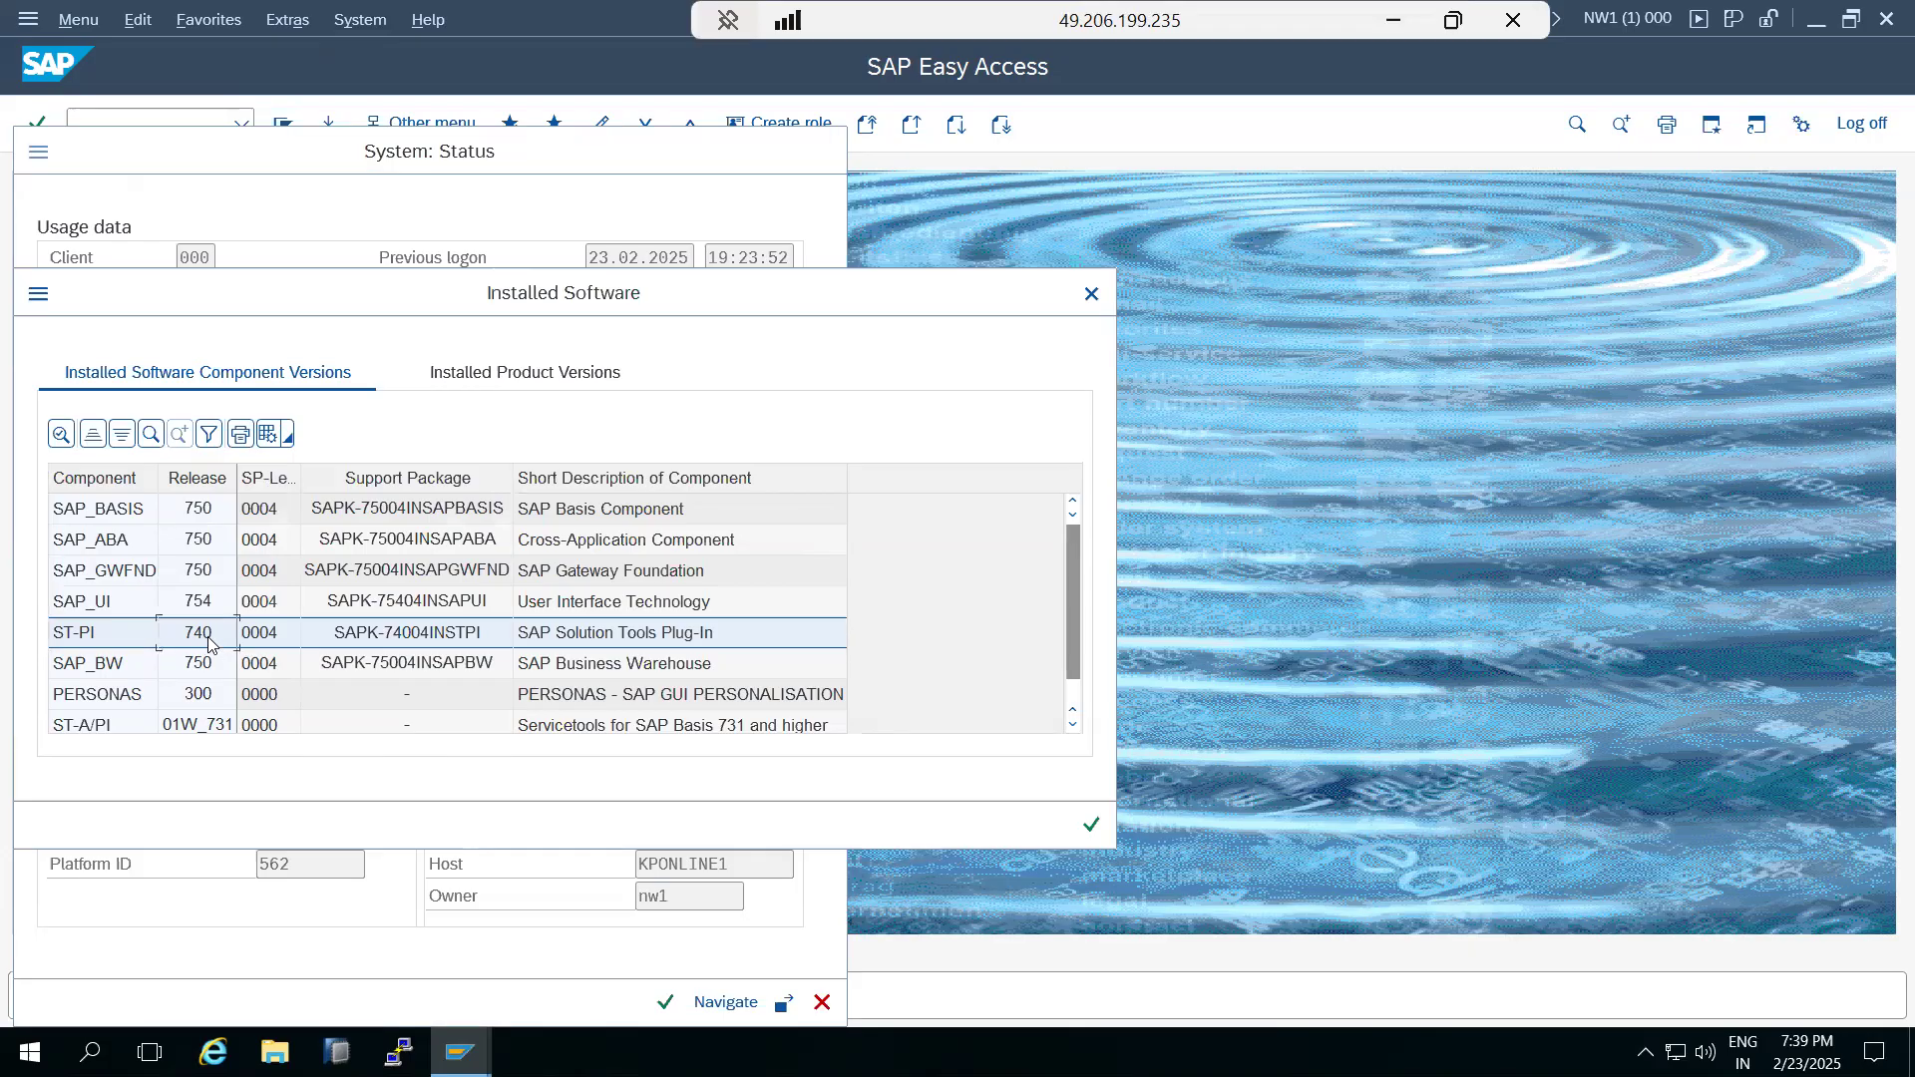
{"action": "left_click", "coordinate": [1091, 825]}
{"action": "left_click", "coordinate": [822, 1002]}
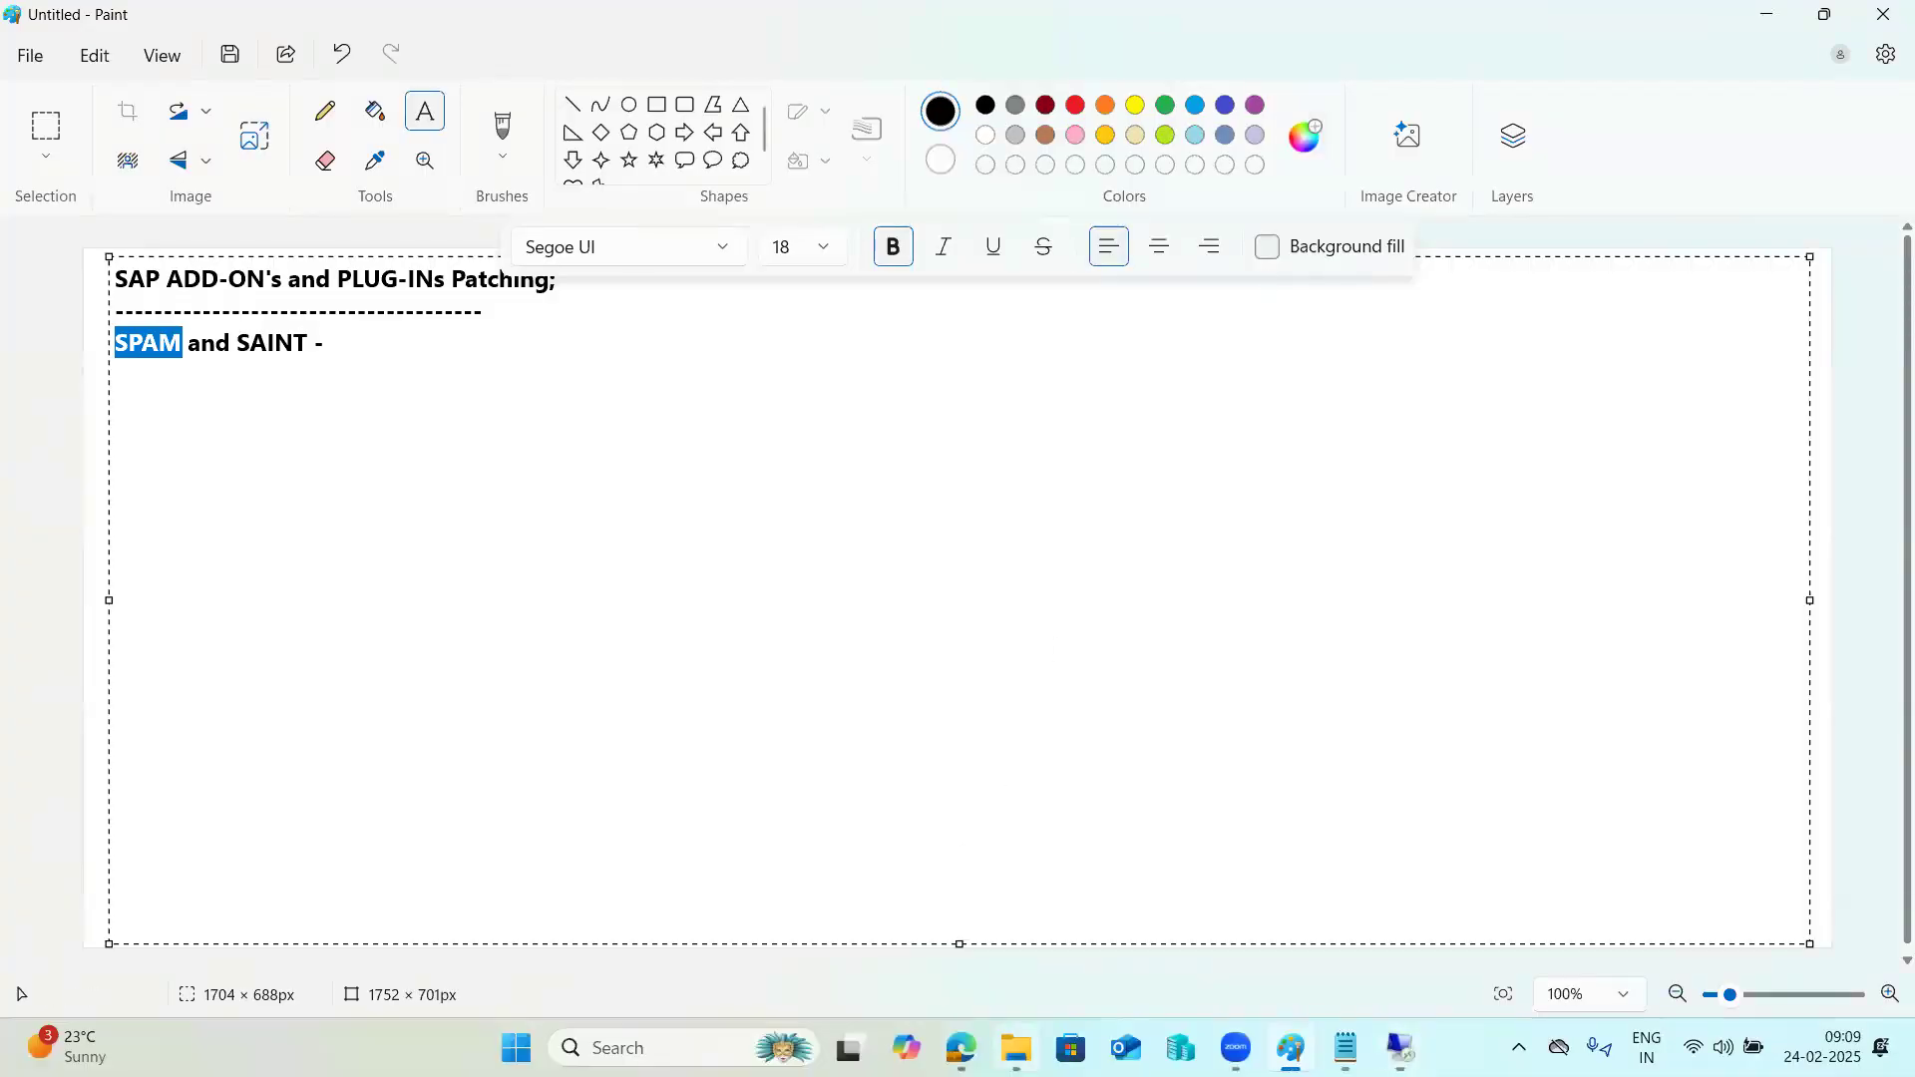
Switch to SAP for Me in the browser and open the Software Download Center's support packages and patches for letter S.
{"action": "key", "text": "alt+Tab"}
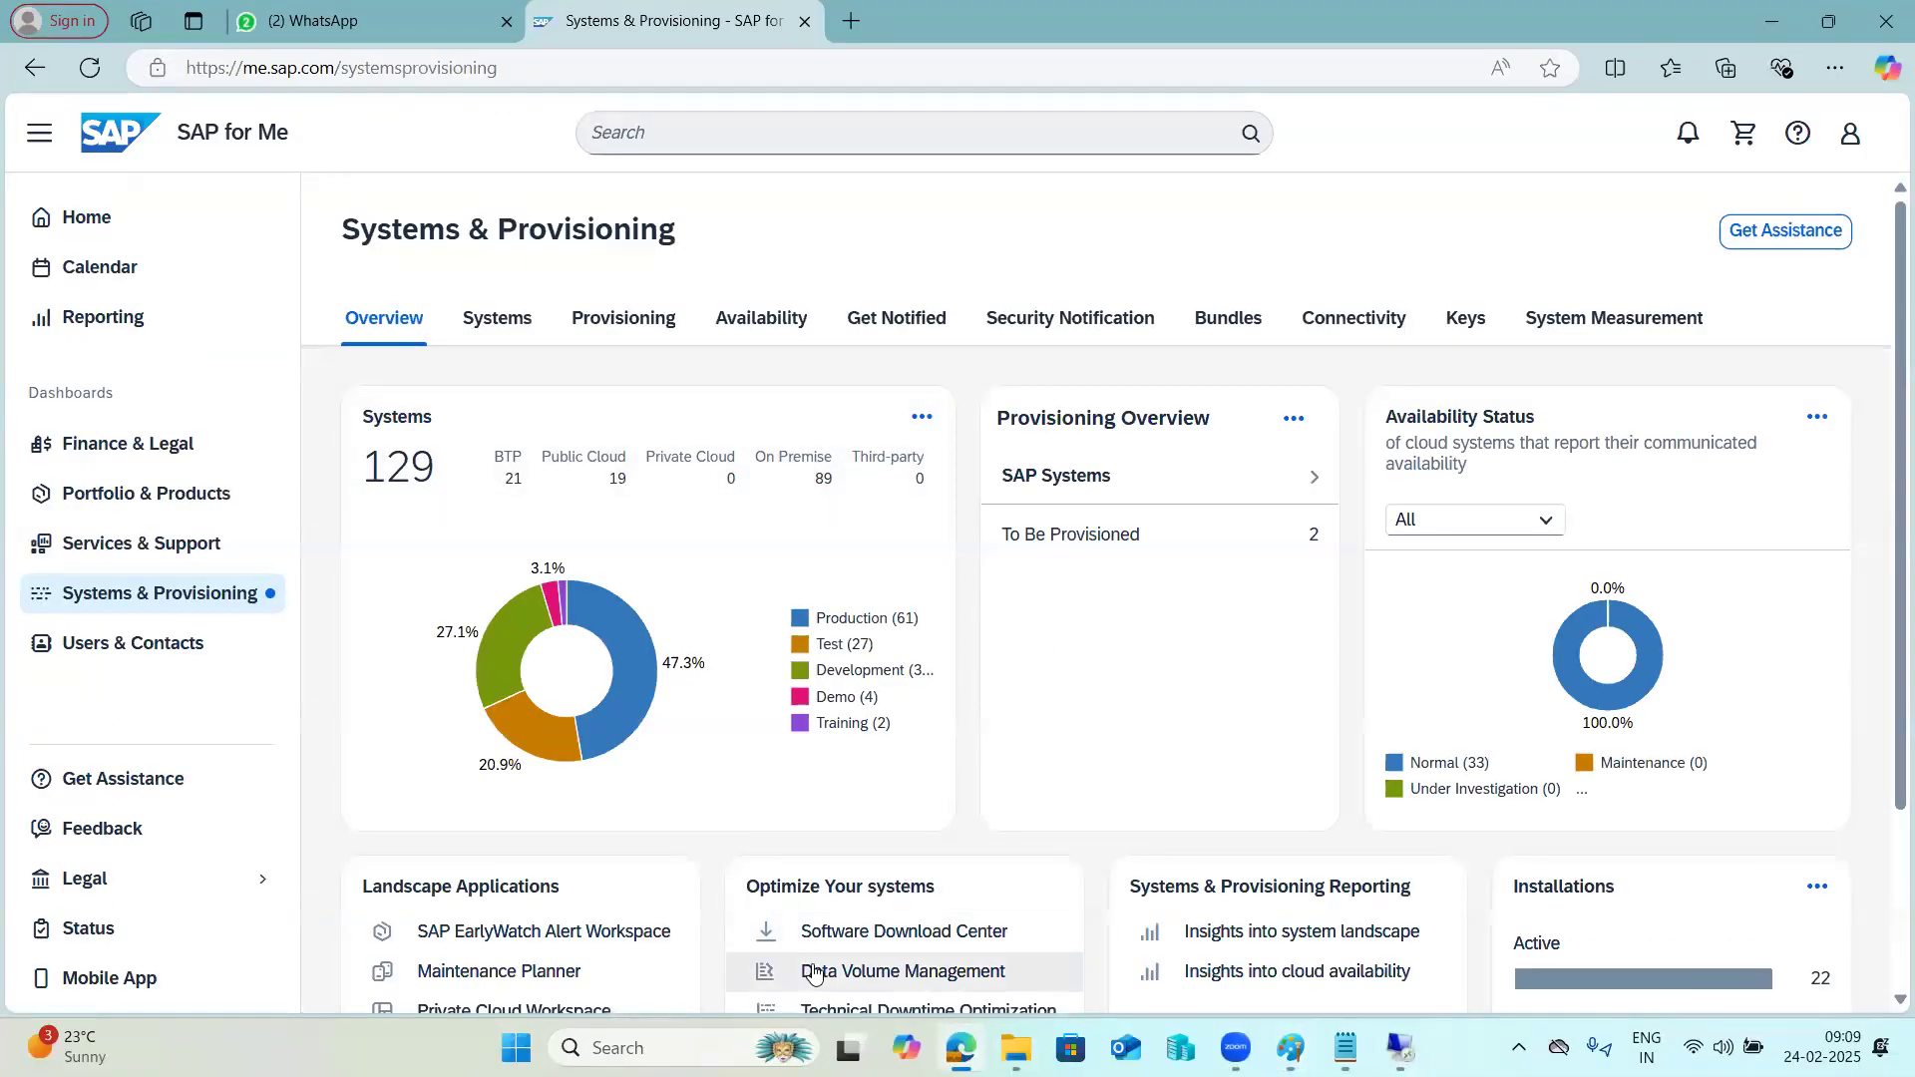
{"action": "left_click", "coordinate": [824, 933]}
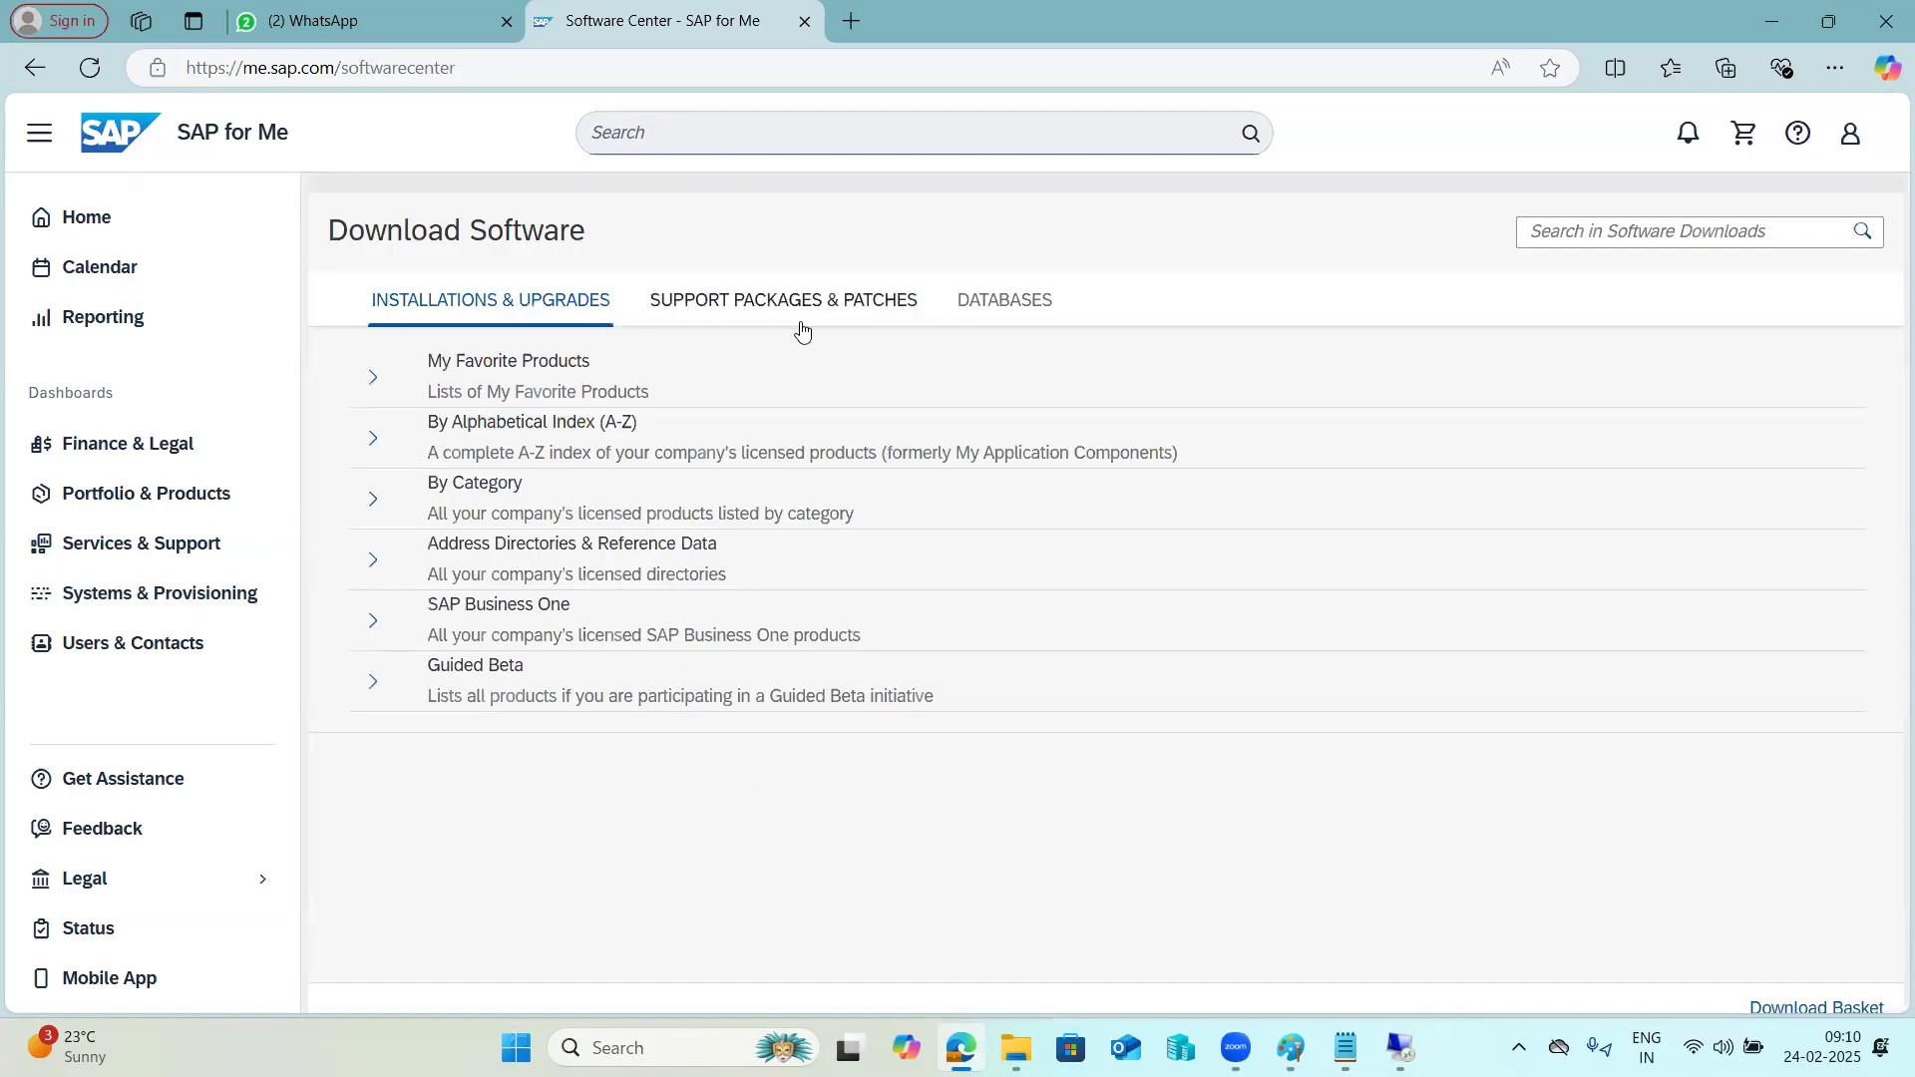
{"action": "left_click", "coordinate": [798, 304]}
{"action": "left_click", "coordinate": [373, 438]}
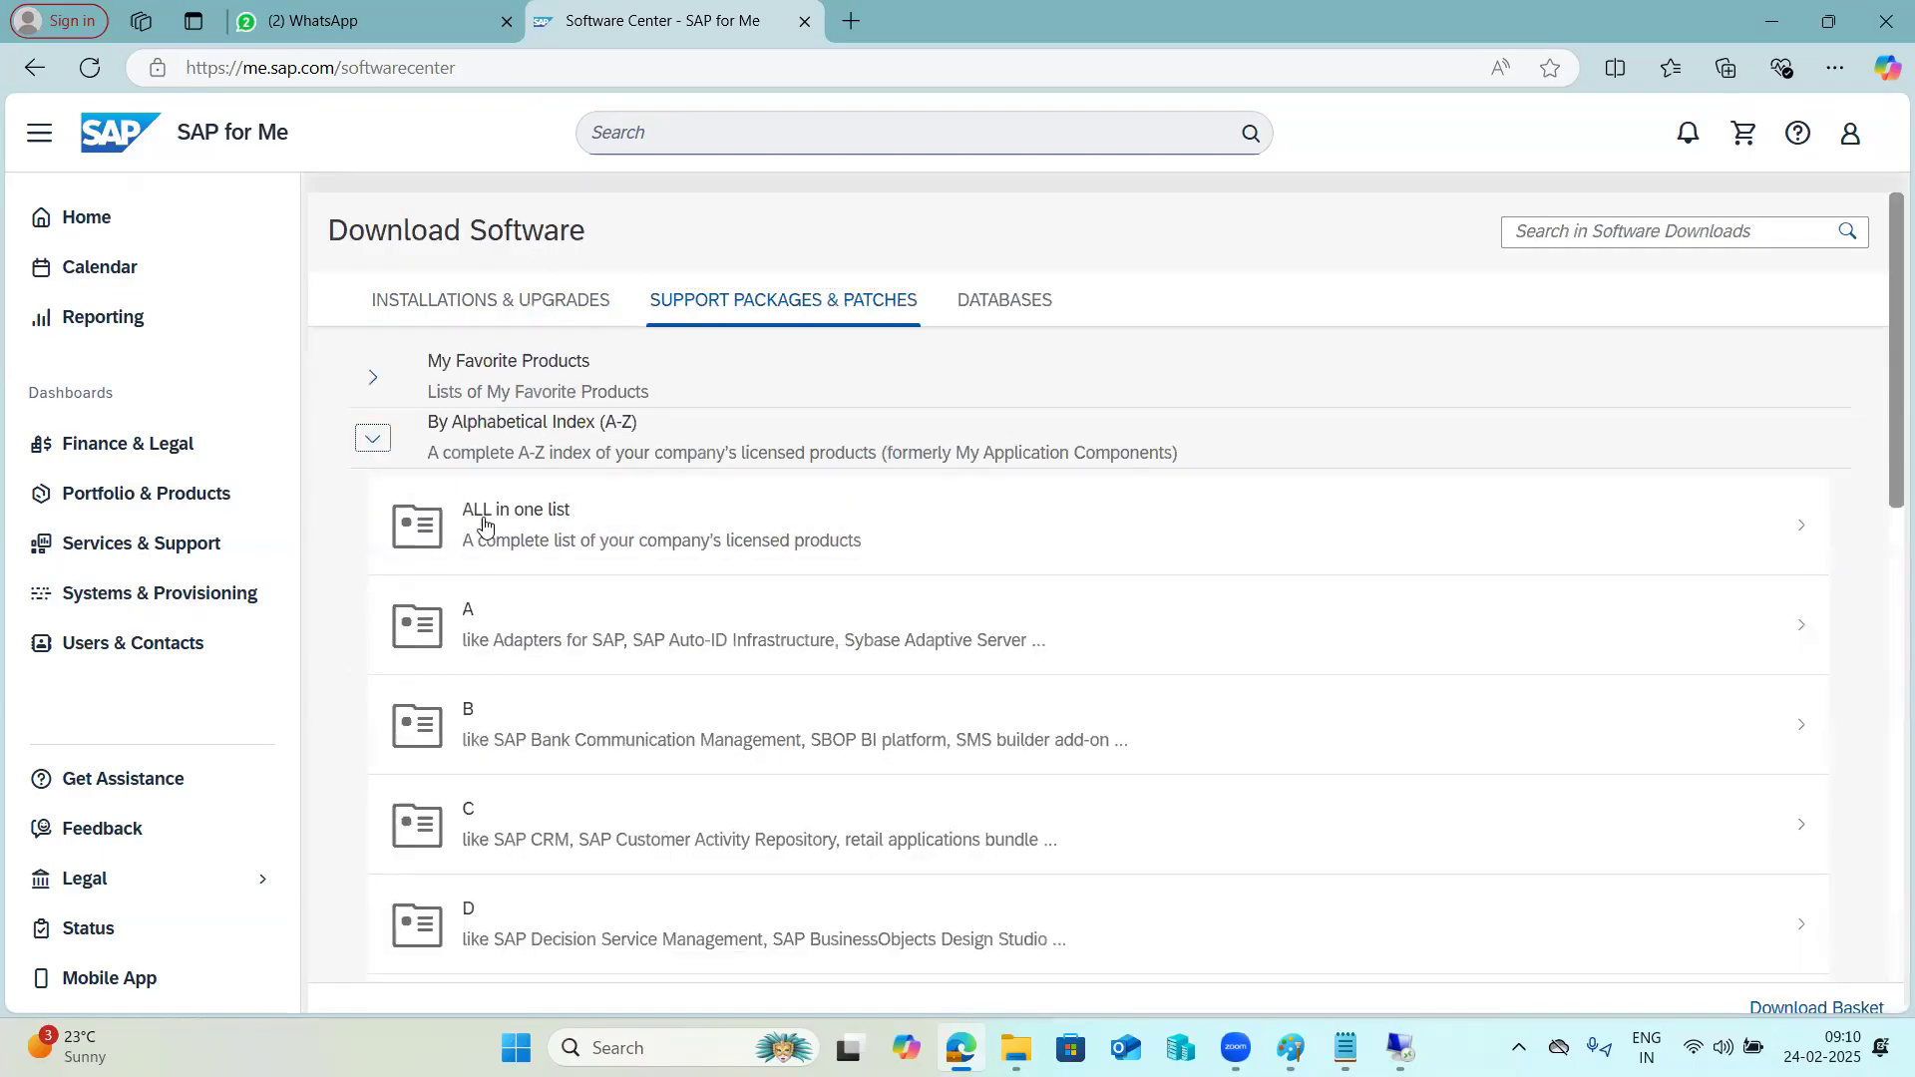
{"action": "scroll", "coordinate": [484, 523], "scroll_direction": "down", "scroll_amount": 15}
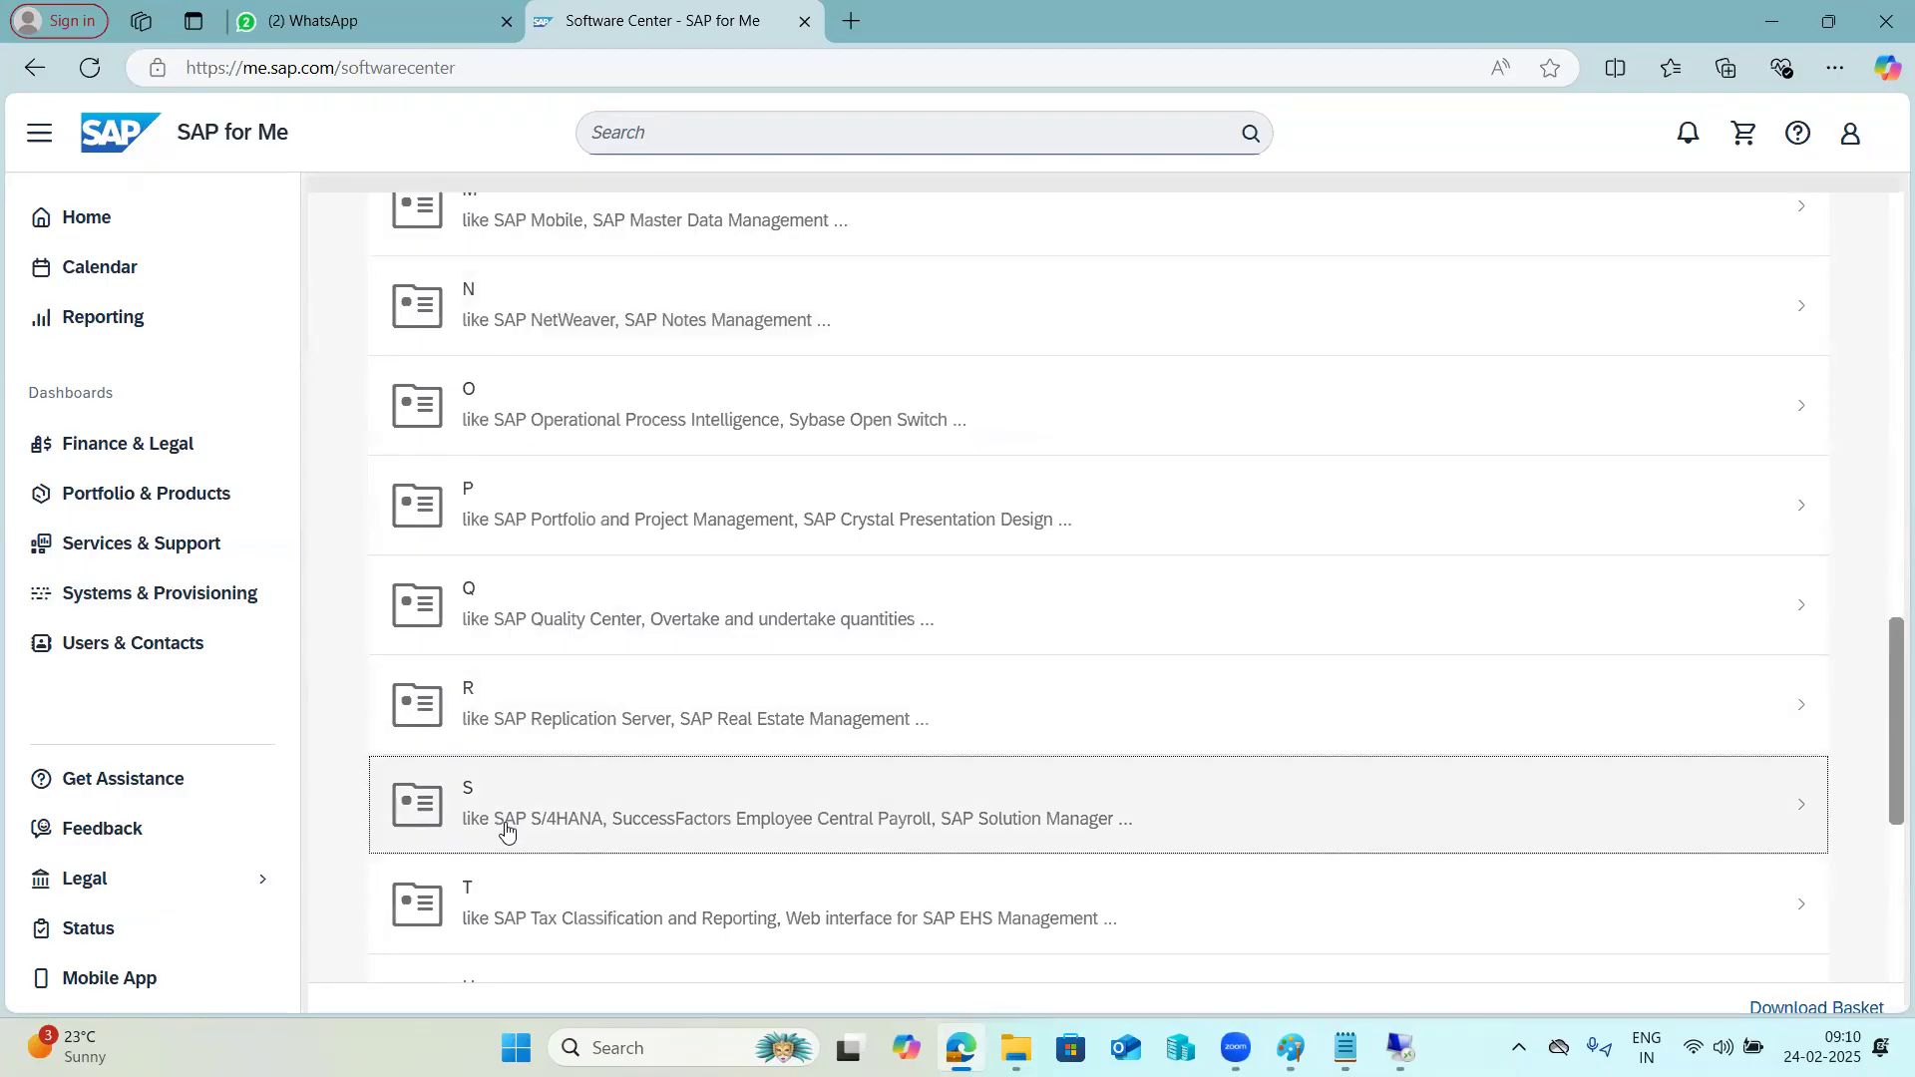
{"action": "left_click", "coordinate": [507, 828]}
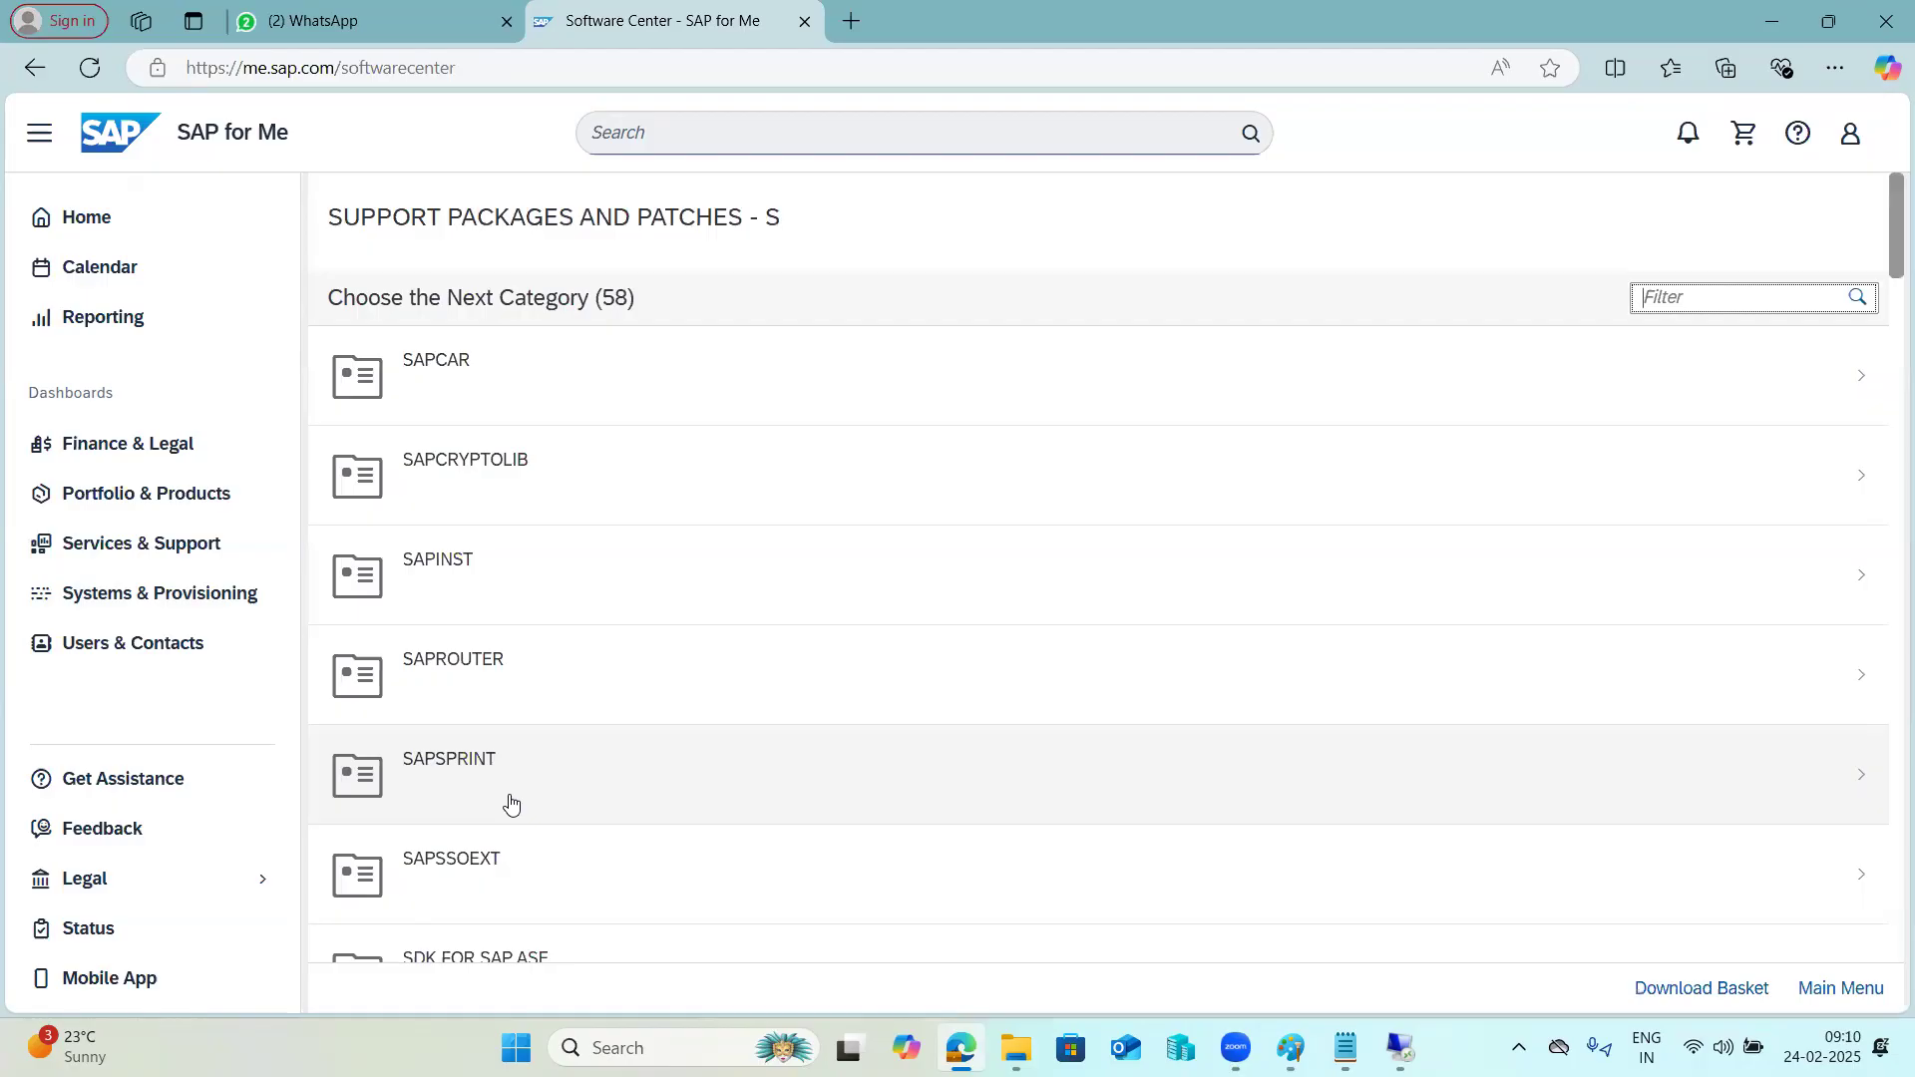
Open the ST-PI 740 support packages and examine the downloadable levels, including SP 0028.
{"action": "scroll", "coordinate": [527, 605], "scroll_direction": "down", "scroll_amount": 5}
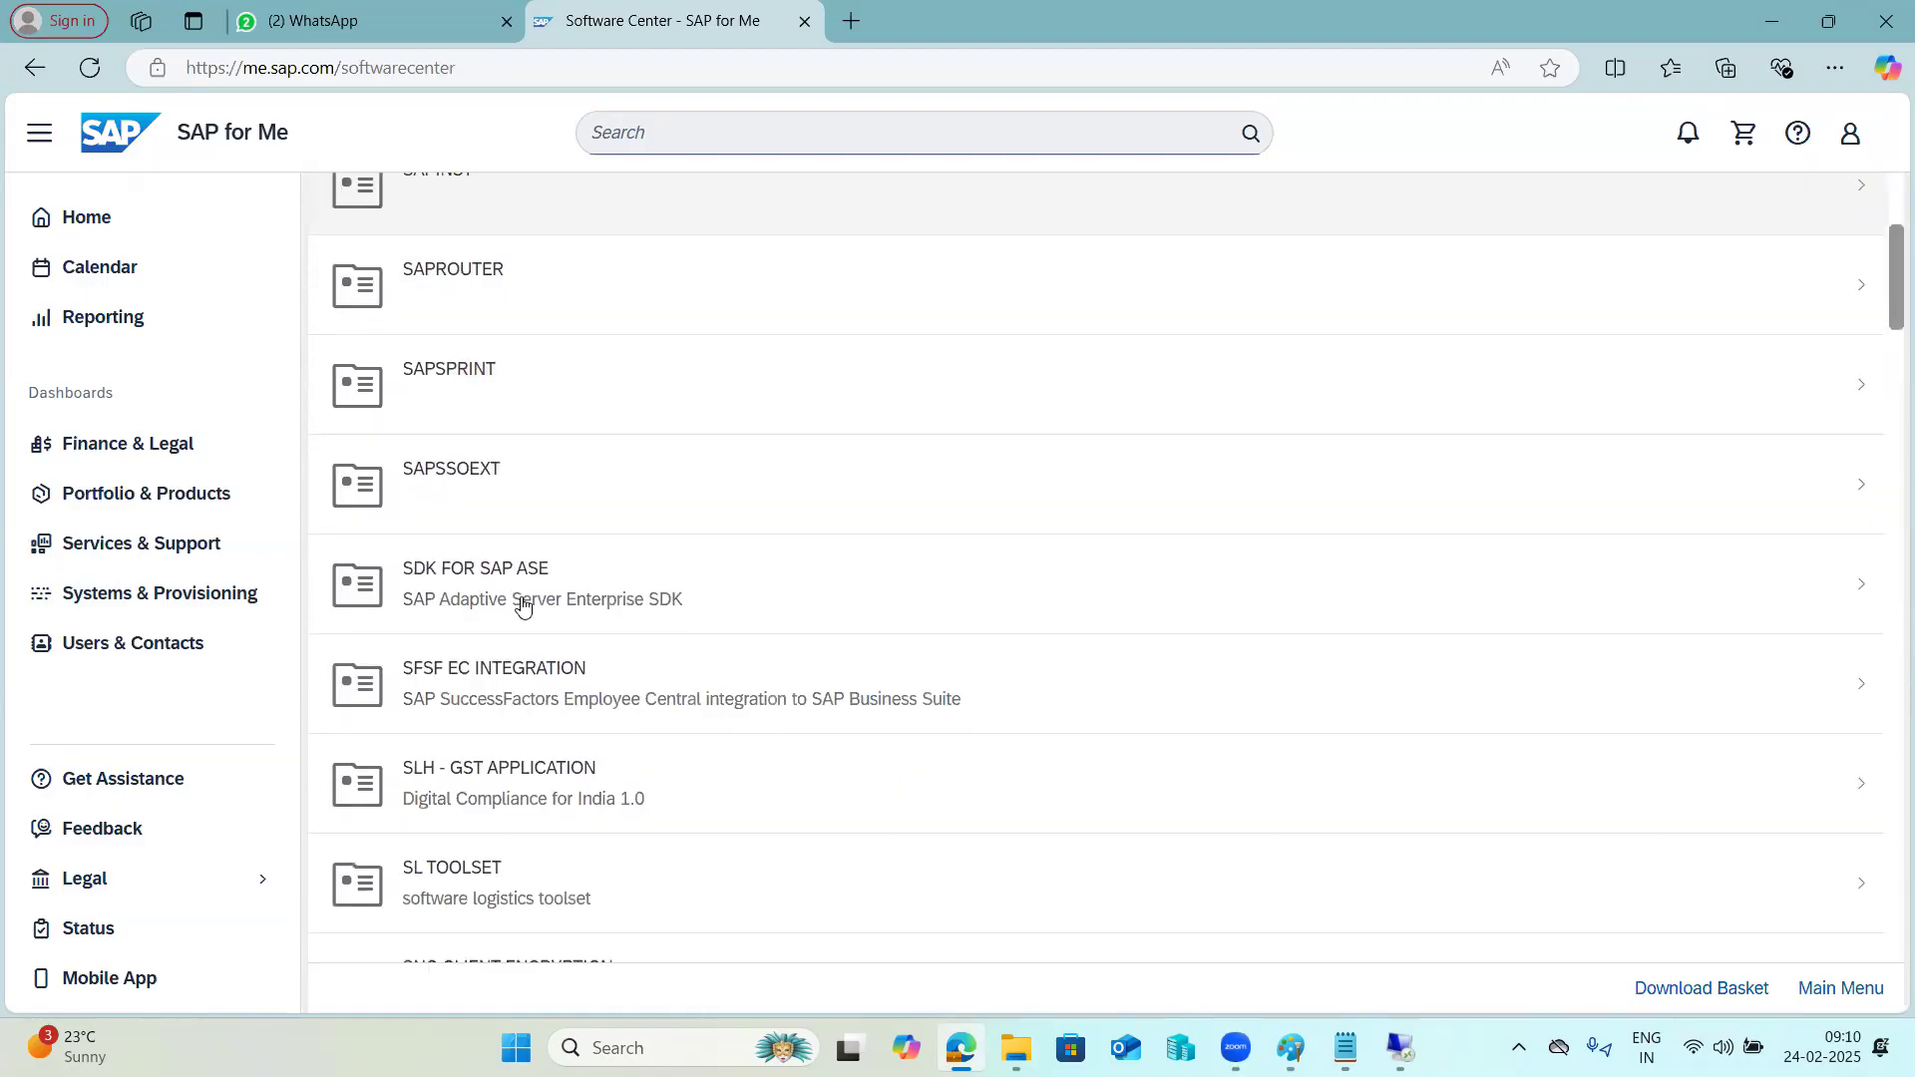
{"action": "scroll", "coordinate": [523, 605], "scroll_direction": "down", "scroll_amount": 5}
{"action": "scroll", "coordinate": [522, 602], "scroll_direction": "down", "scroll_amount": 1}
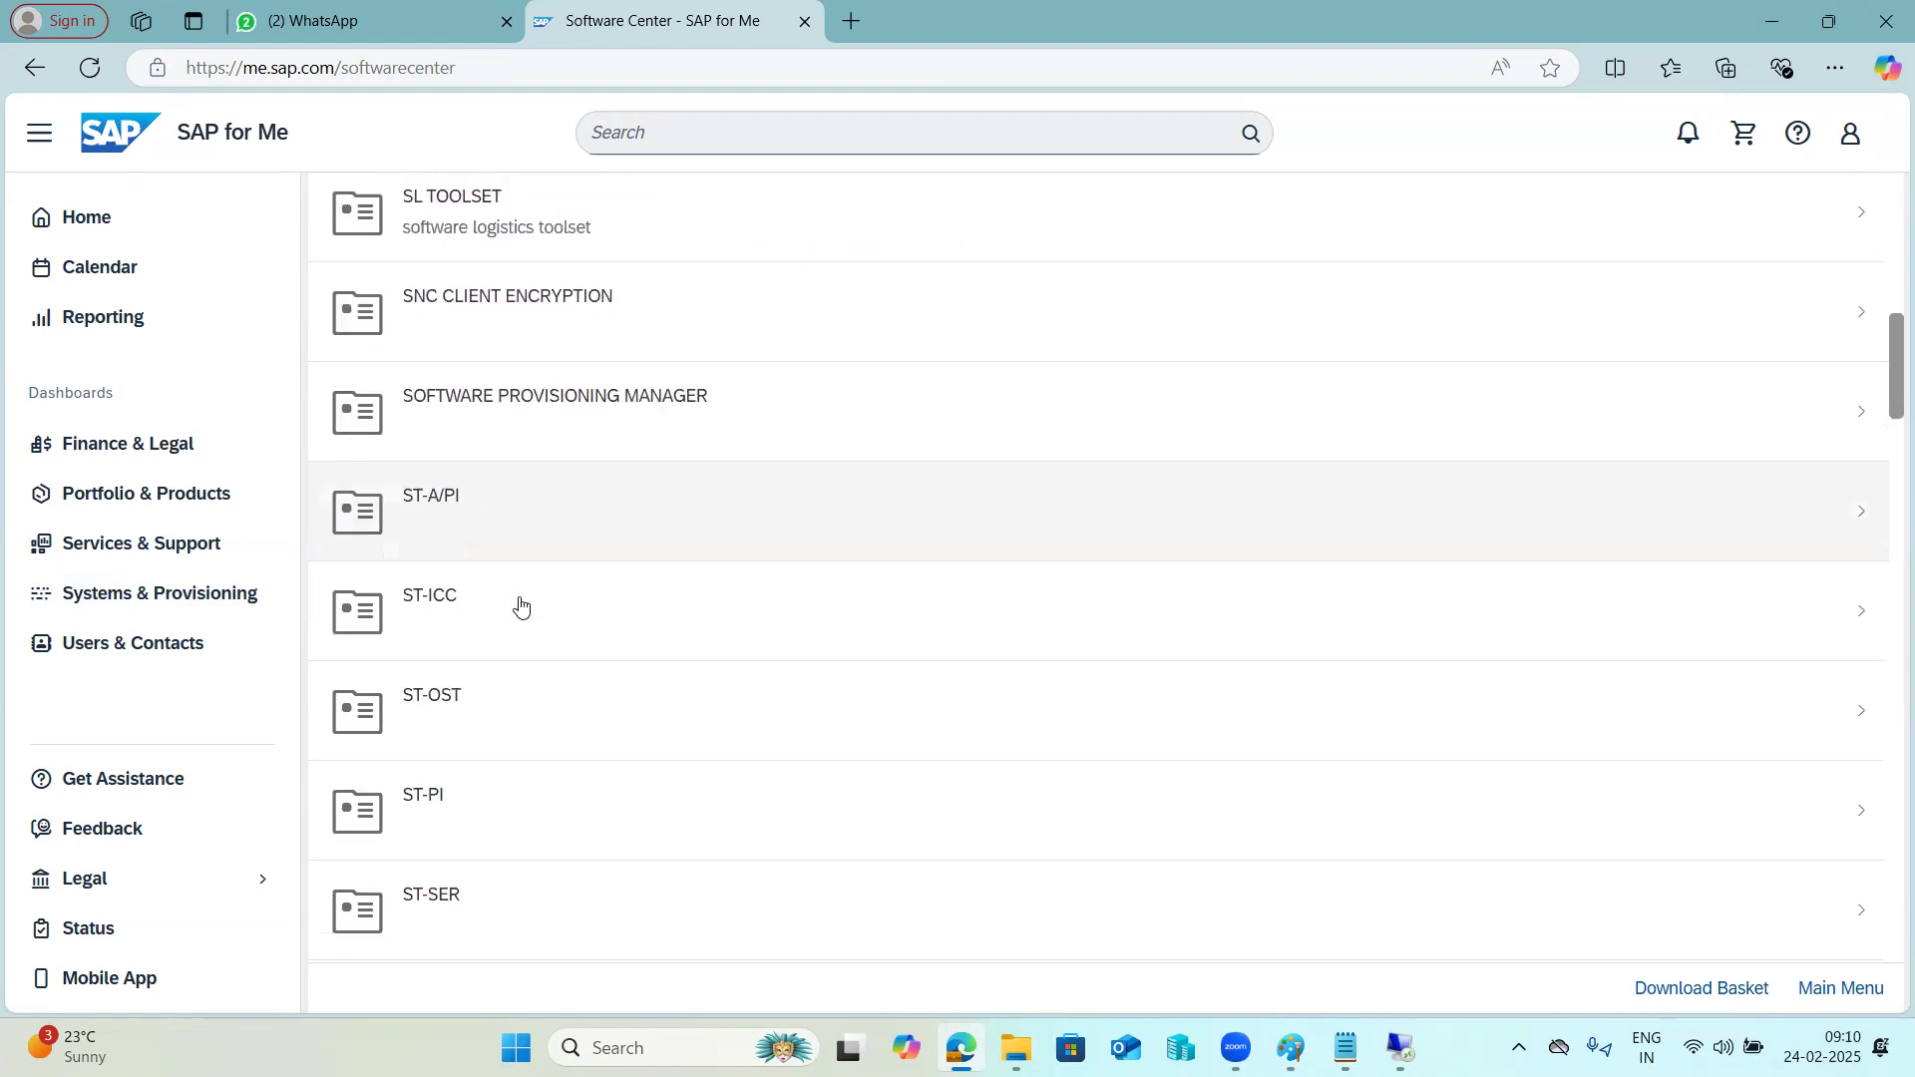
{"action": "left_click", "coordinate": [461, 767]}
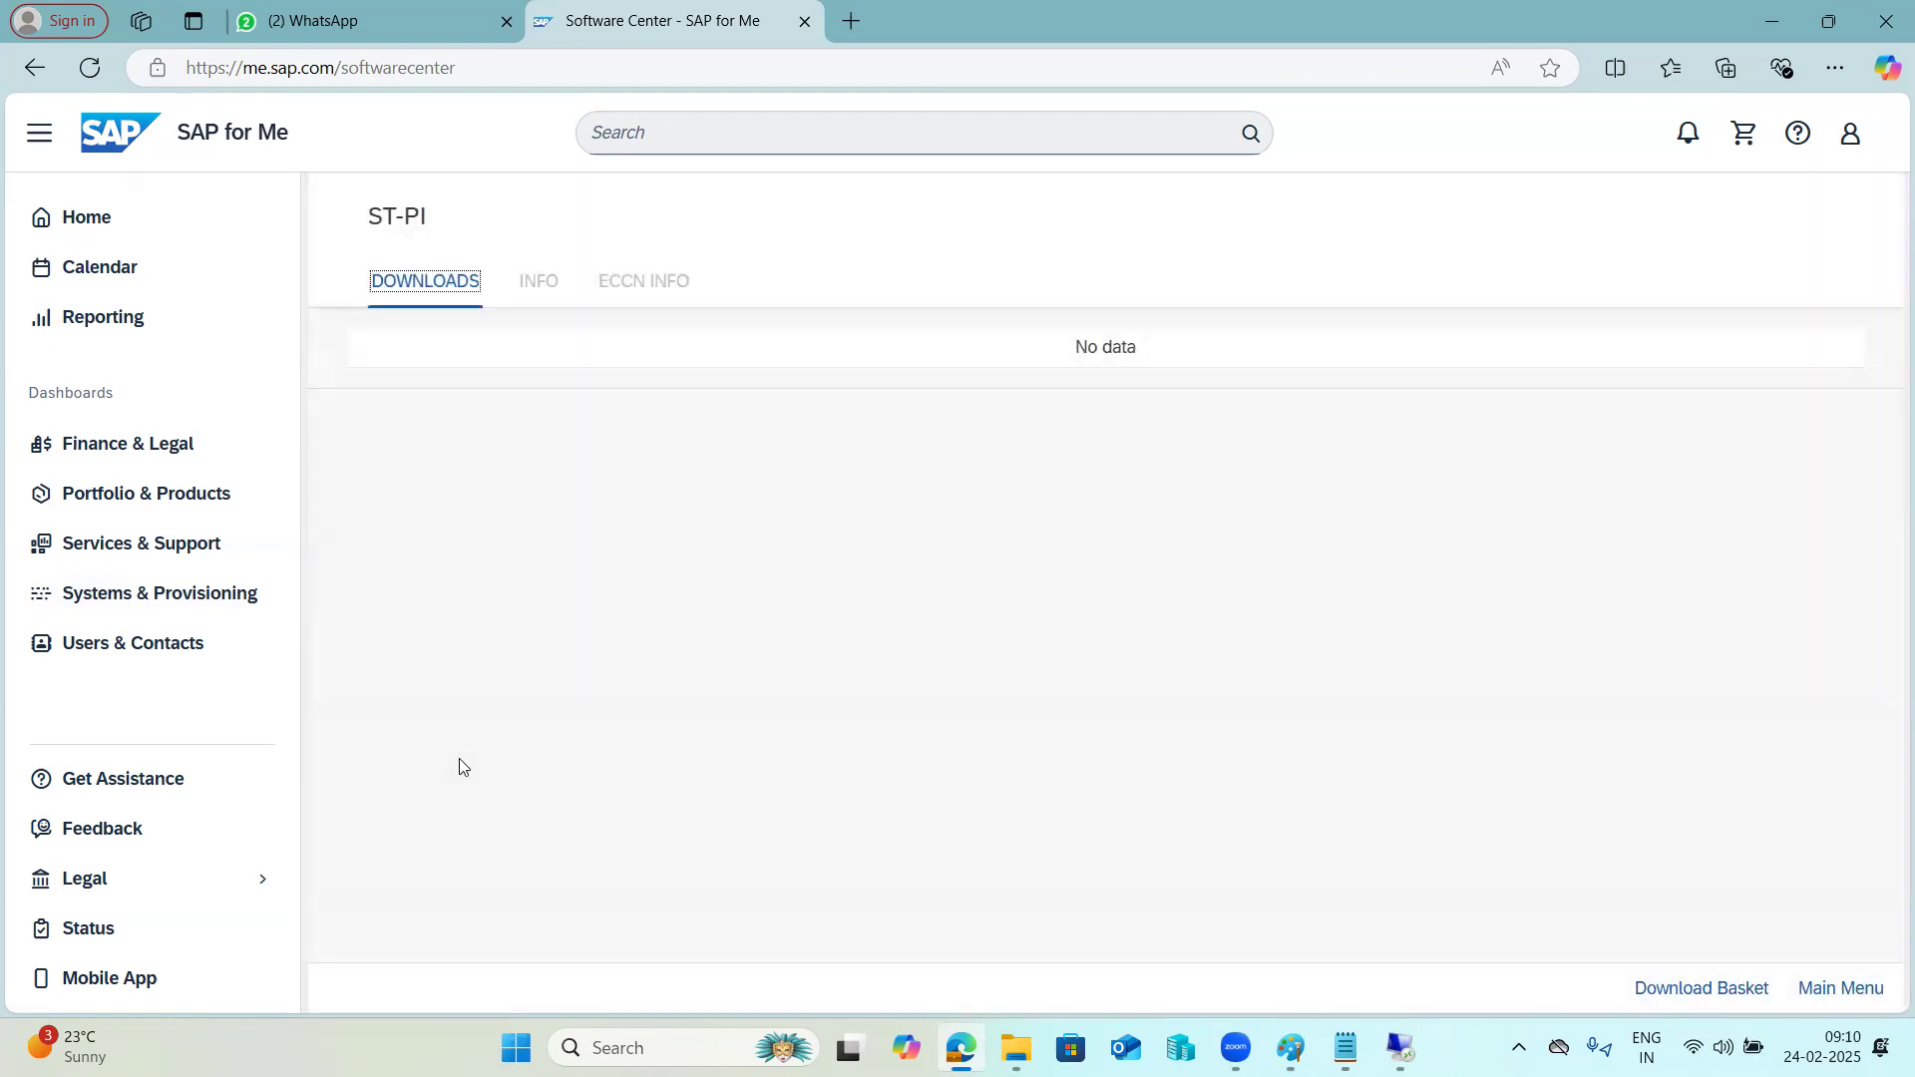
{"action": "left_click", "coordinate": [488, 578]}
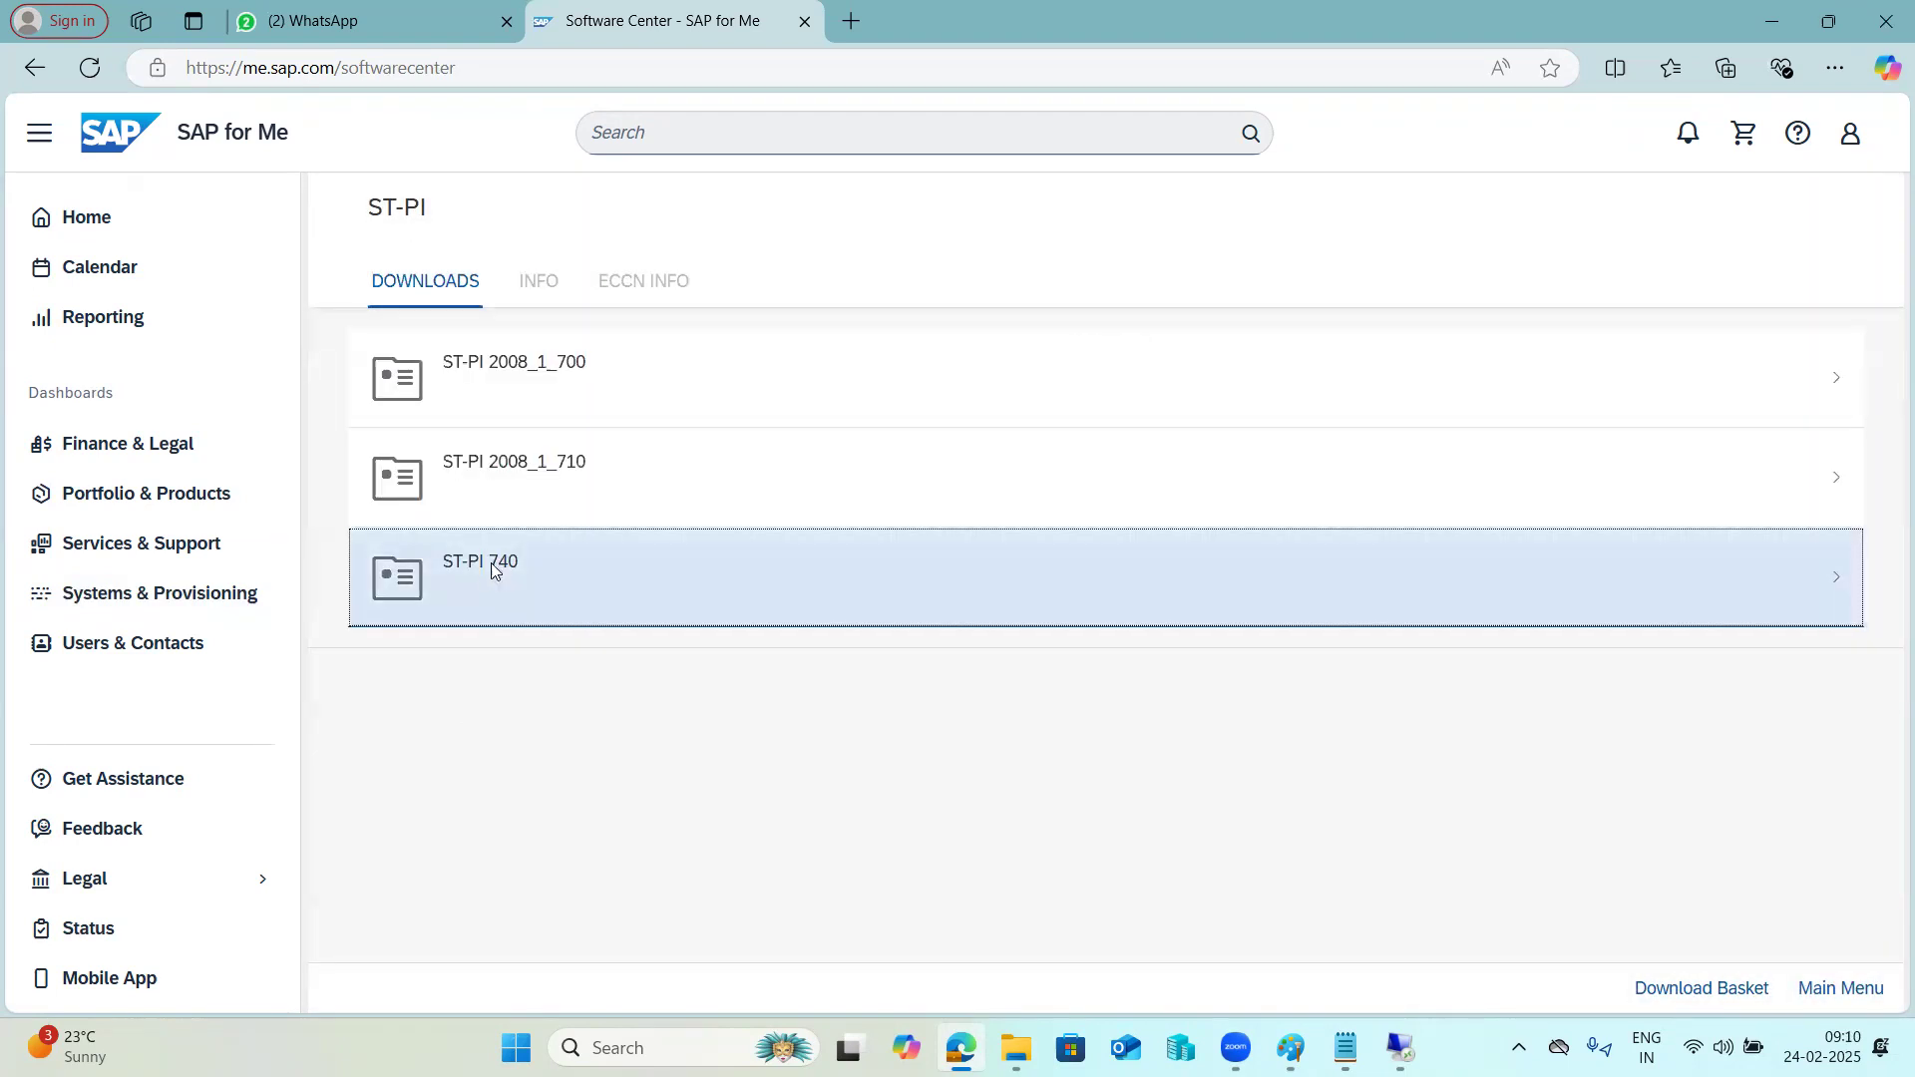
{"action": "left_click", "coordinate": [504, 415]}
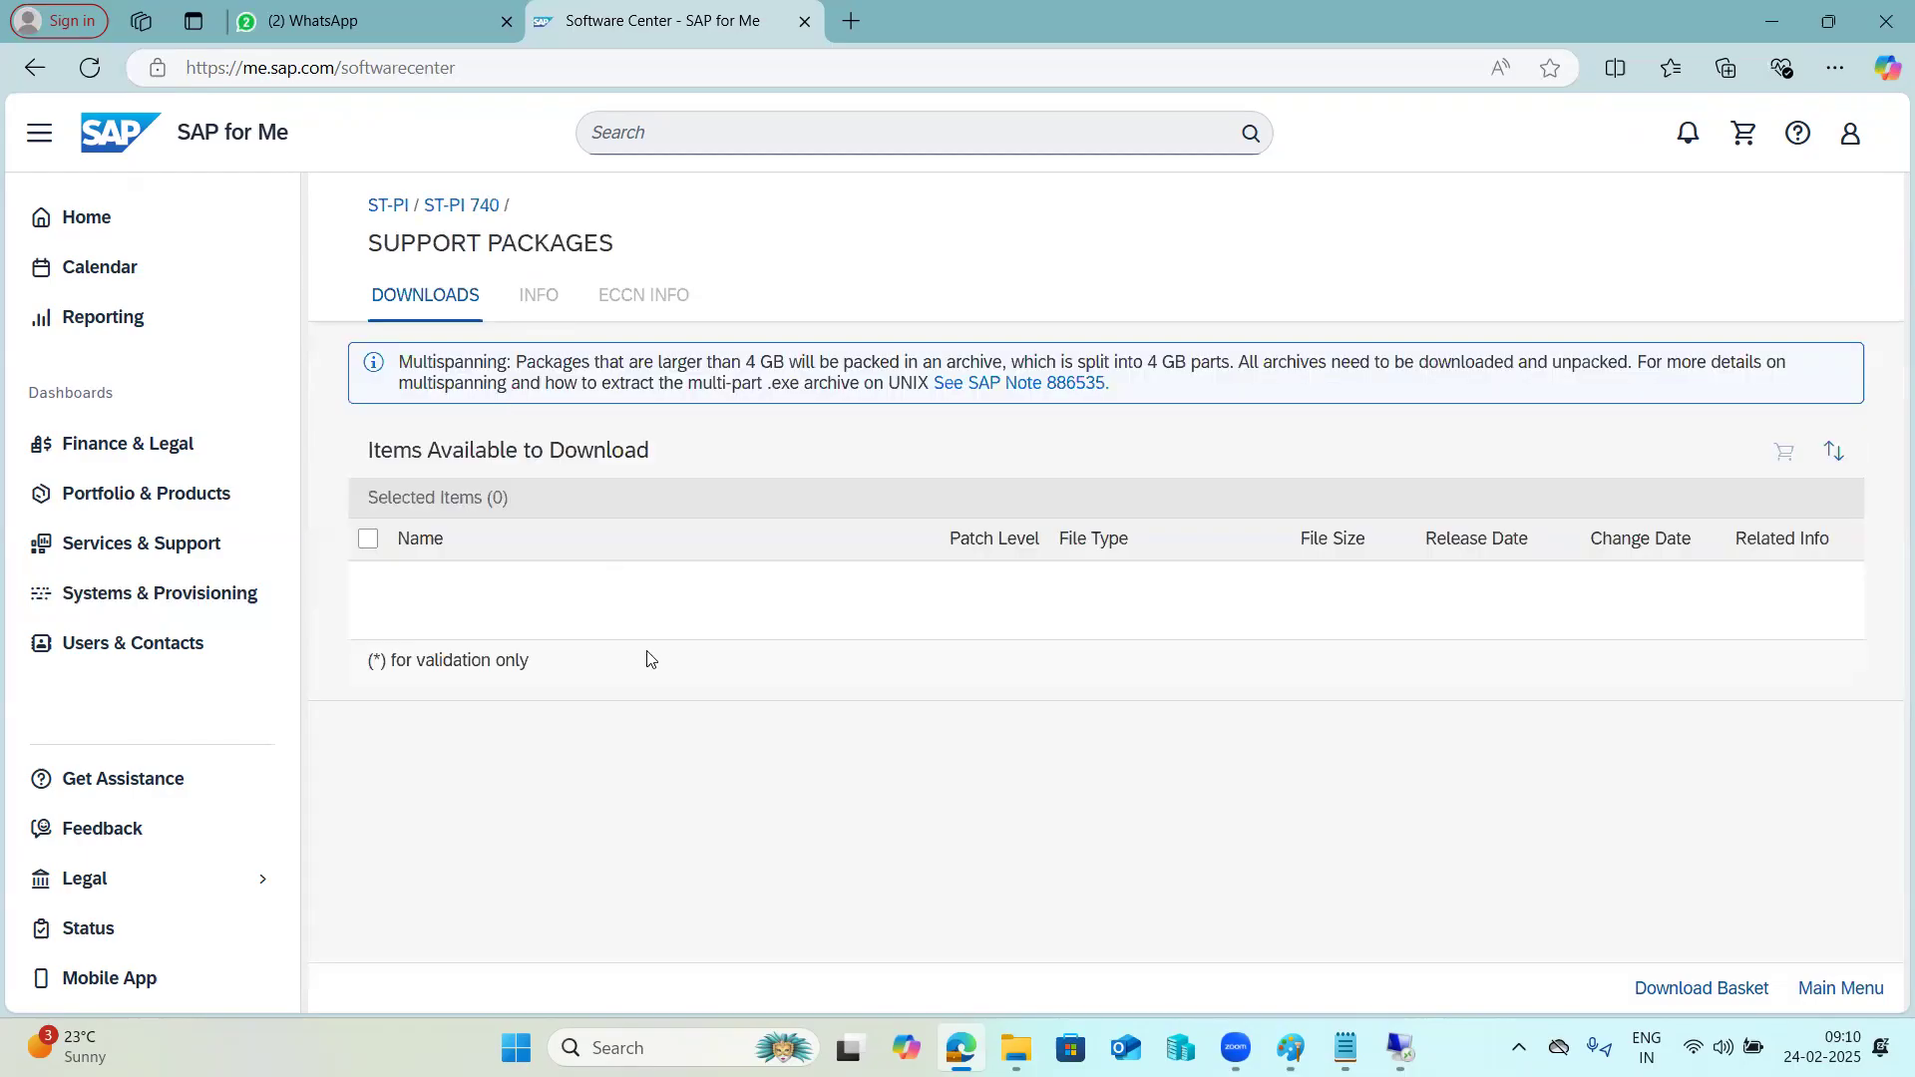
{"action": "left_click_drag", "start_coordinate": [527, 617], "coordinate": [548, 619]}
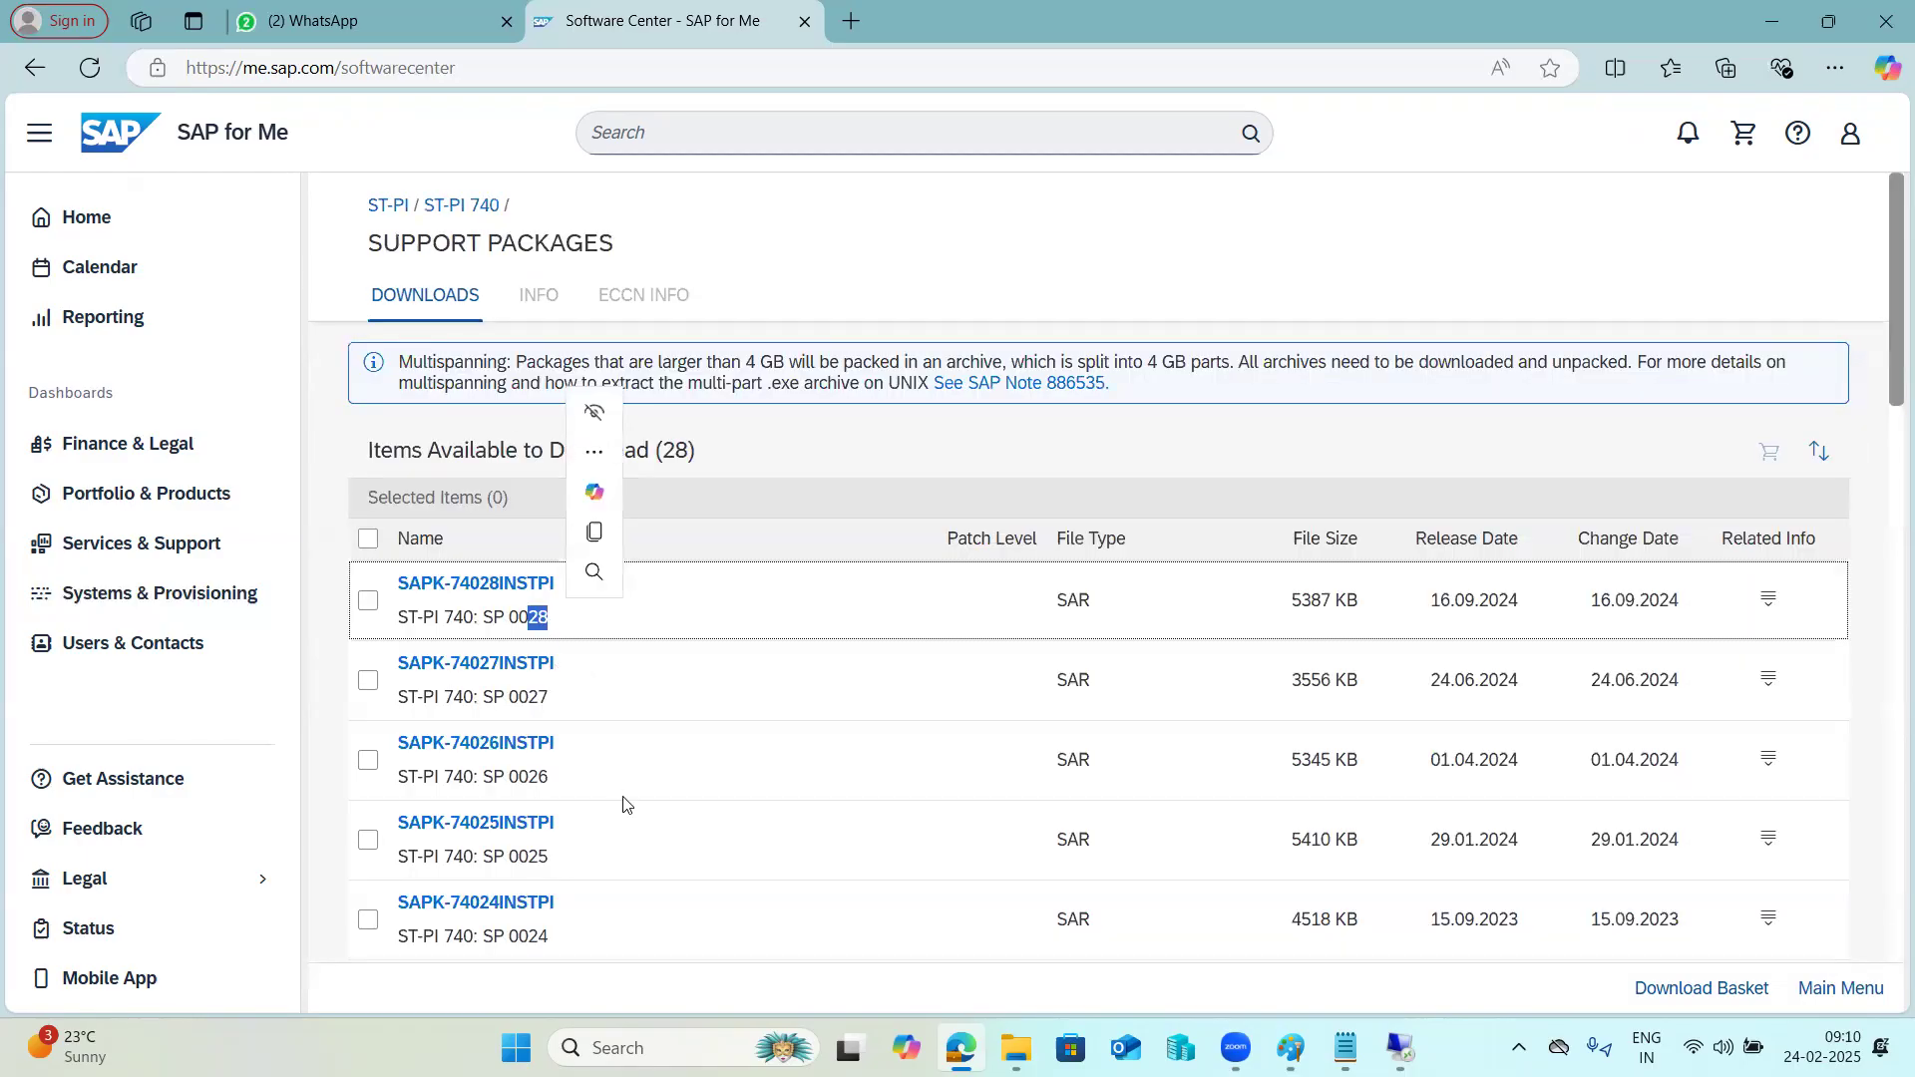
{"action": "scroll", "coordinate": [625, 828], "scroll_direction": "down", "scroll_amount": 14}
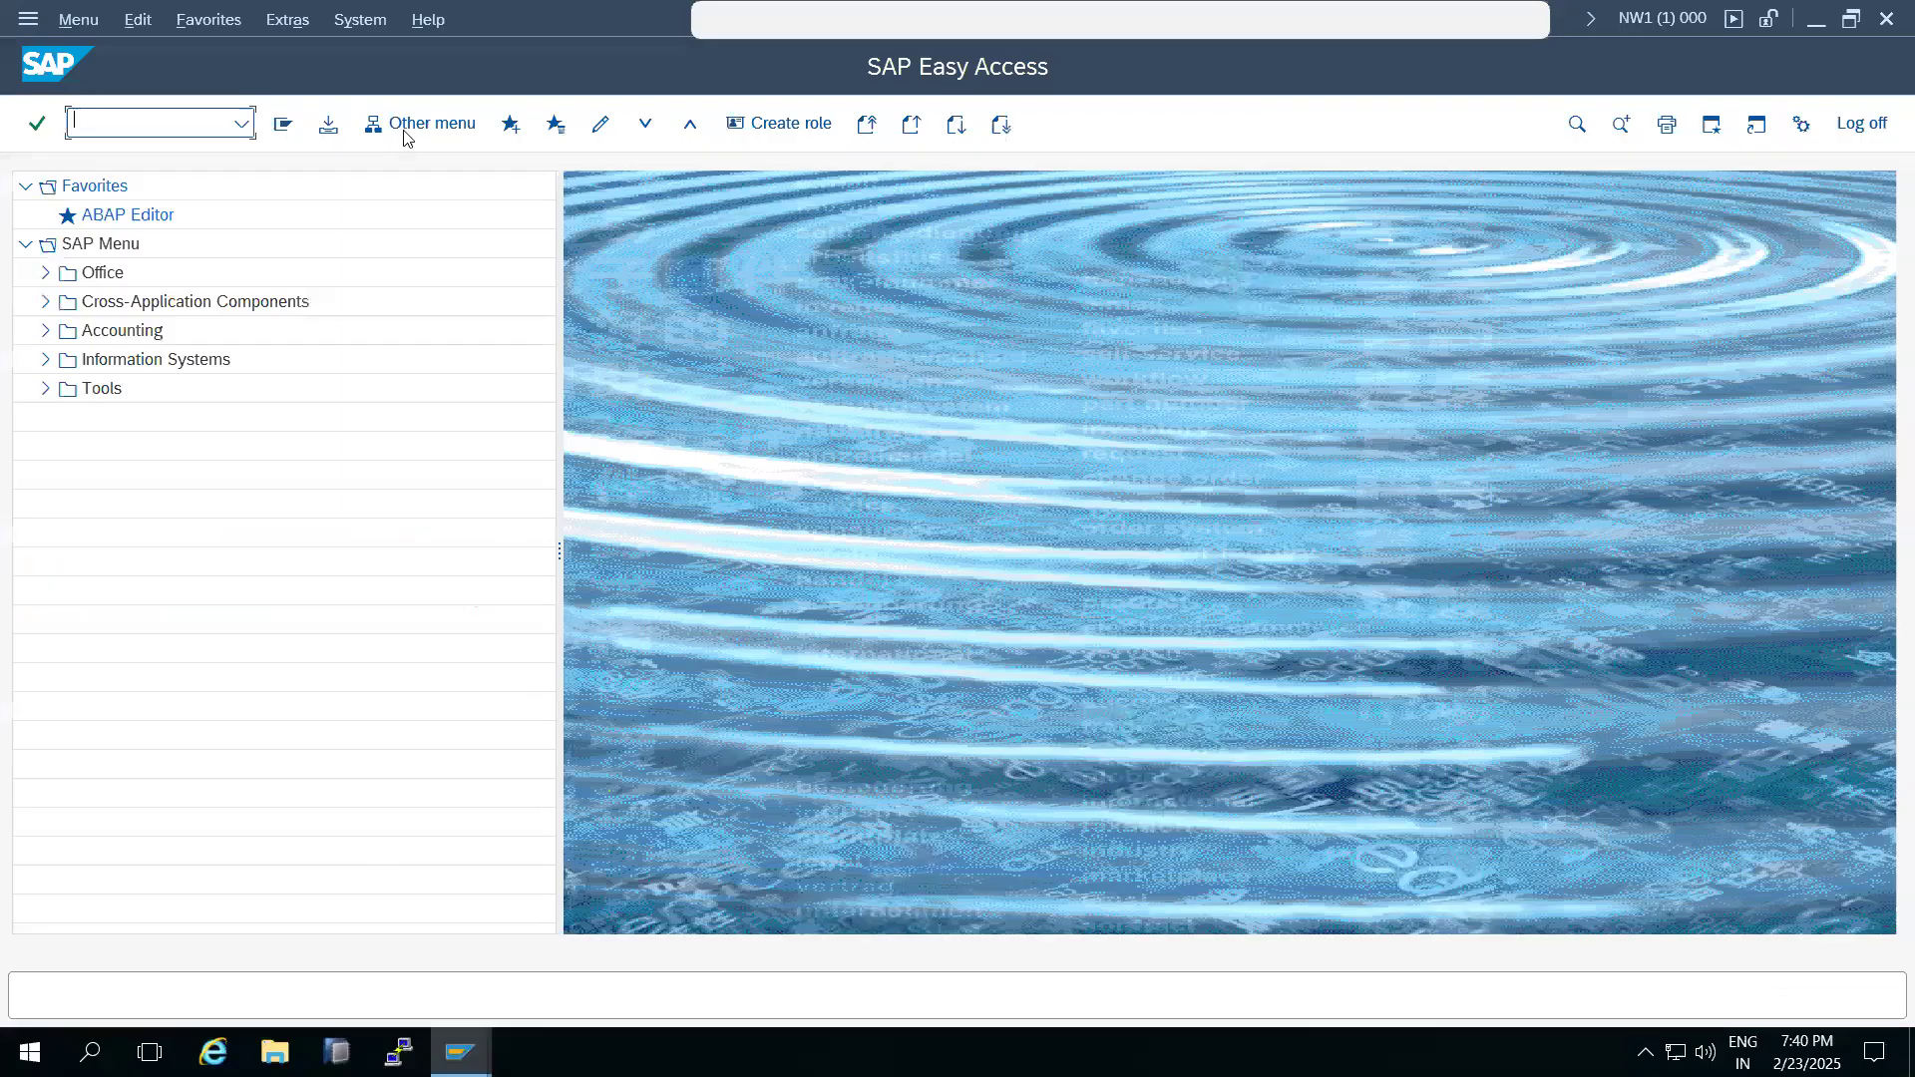
Return to the NW1 session, recheck the installed ST-PI support package level for comparison, and close the status windows.
{"action": "left_click", "coordinate": [360, 18]}
{"action": "left_click", "coordinate": [373, 469]}
{"action": "left_click", "coordinate": [760, 546]}
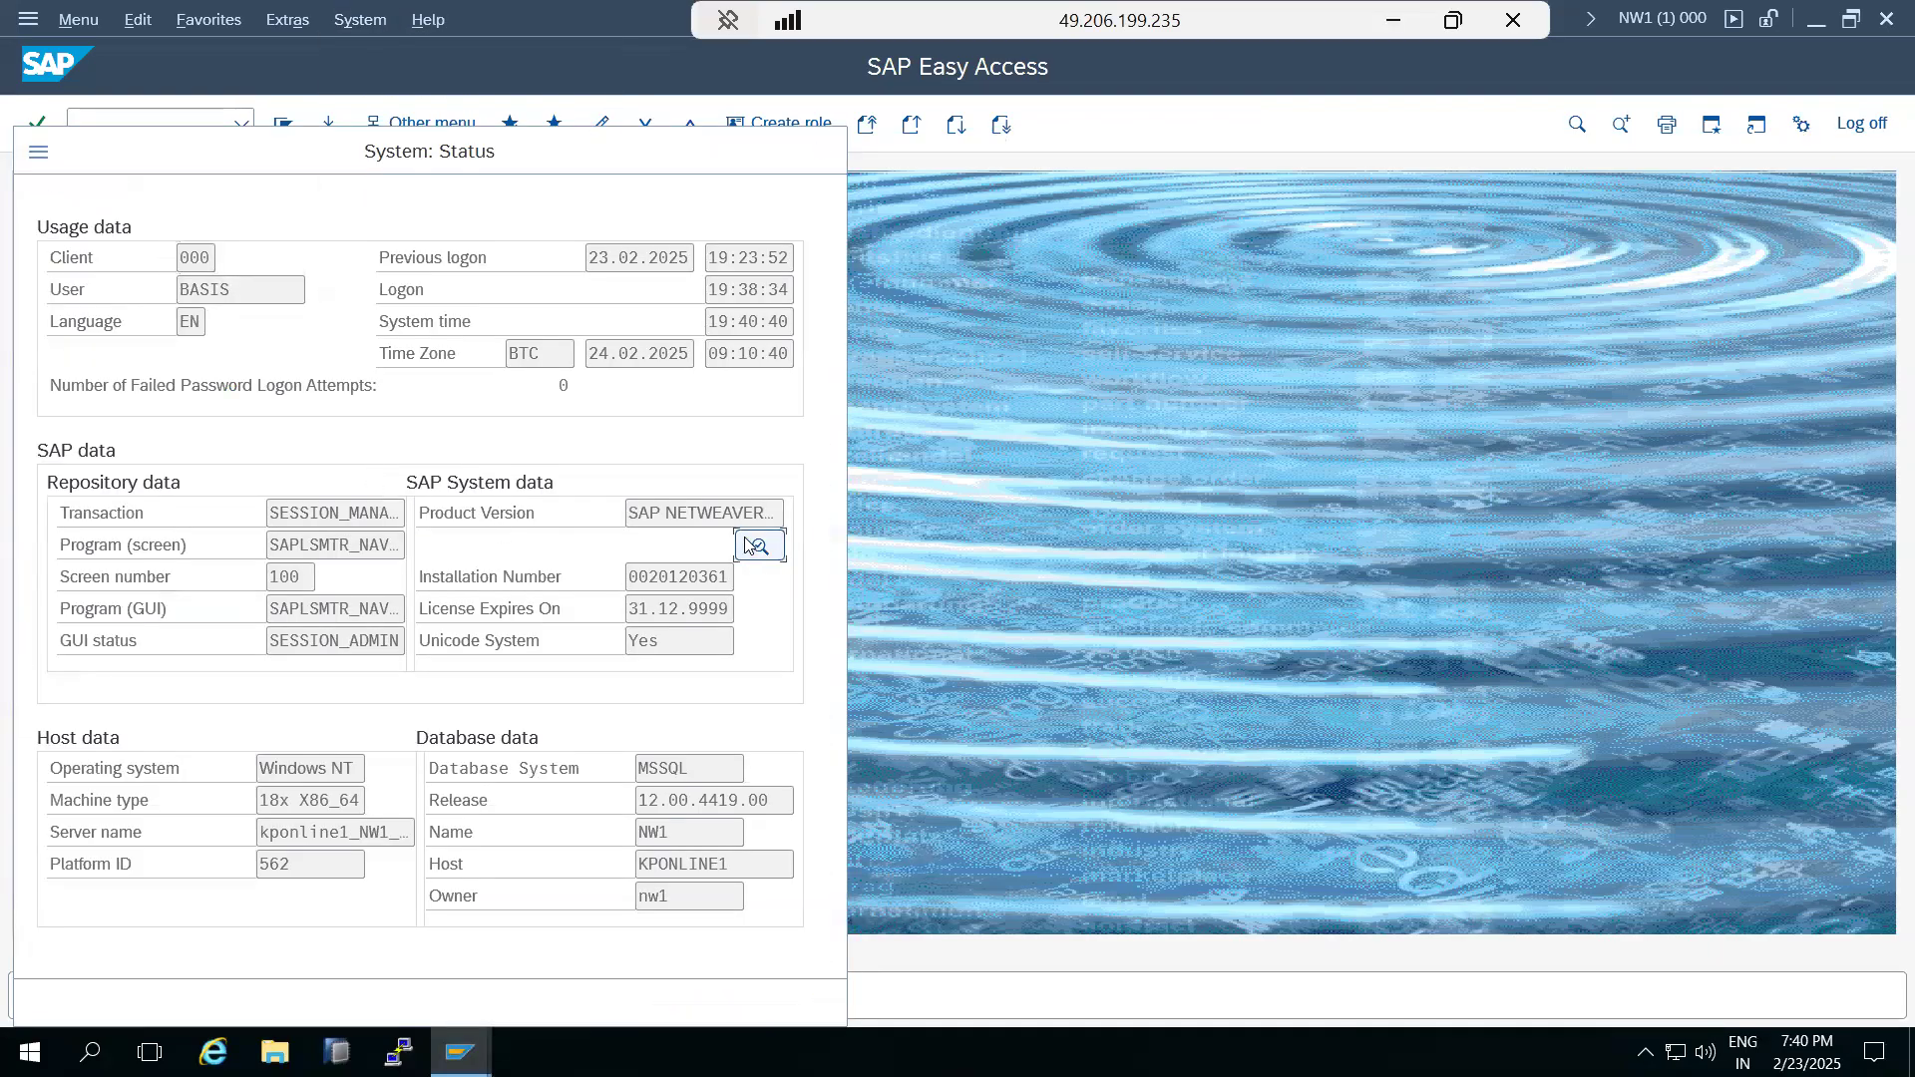
{"action": "left_click", "coordinate": [270, 635]}
{"action": "left_click", "coordinate": [1091, 824]}
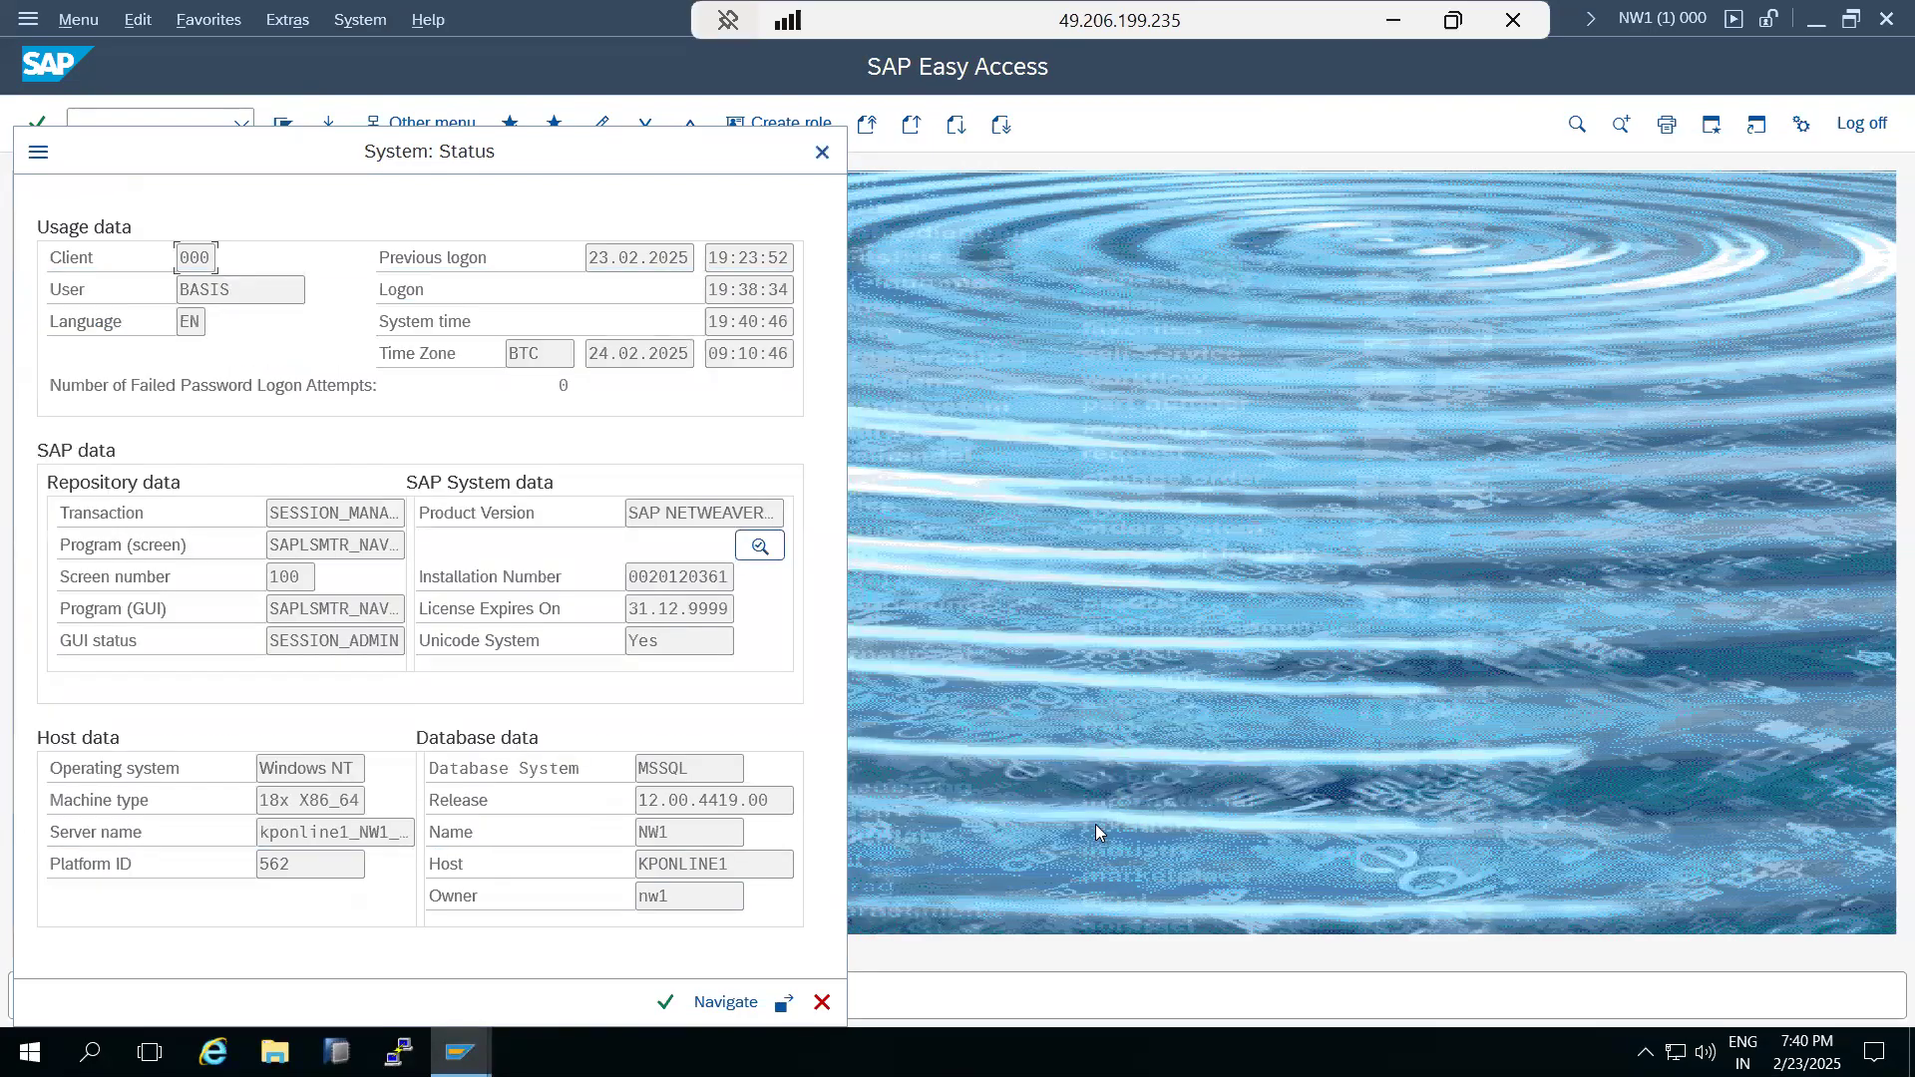
{"action": "left_click", "coordinate": [822, 1003]}
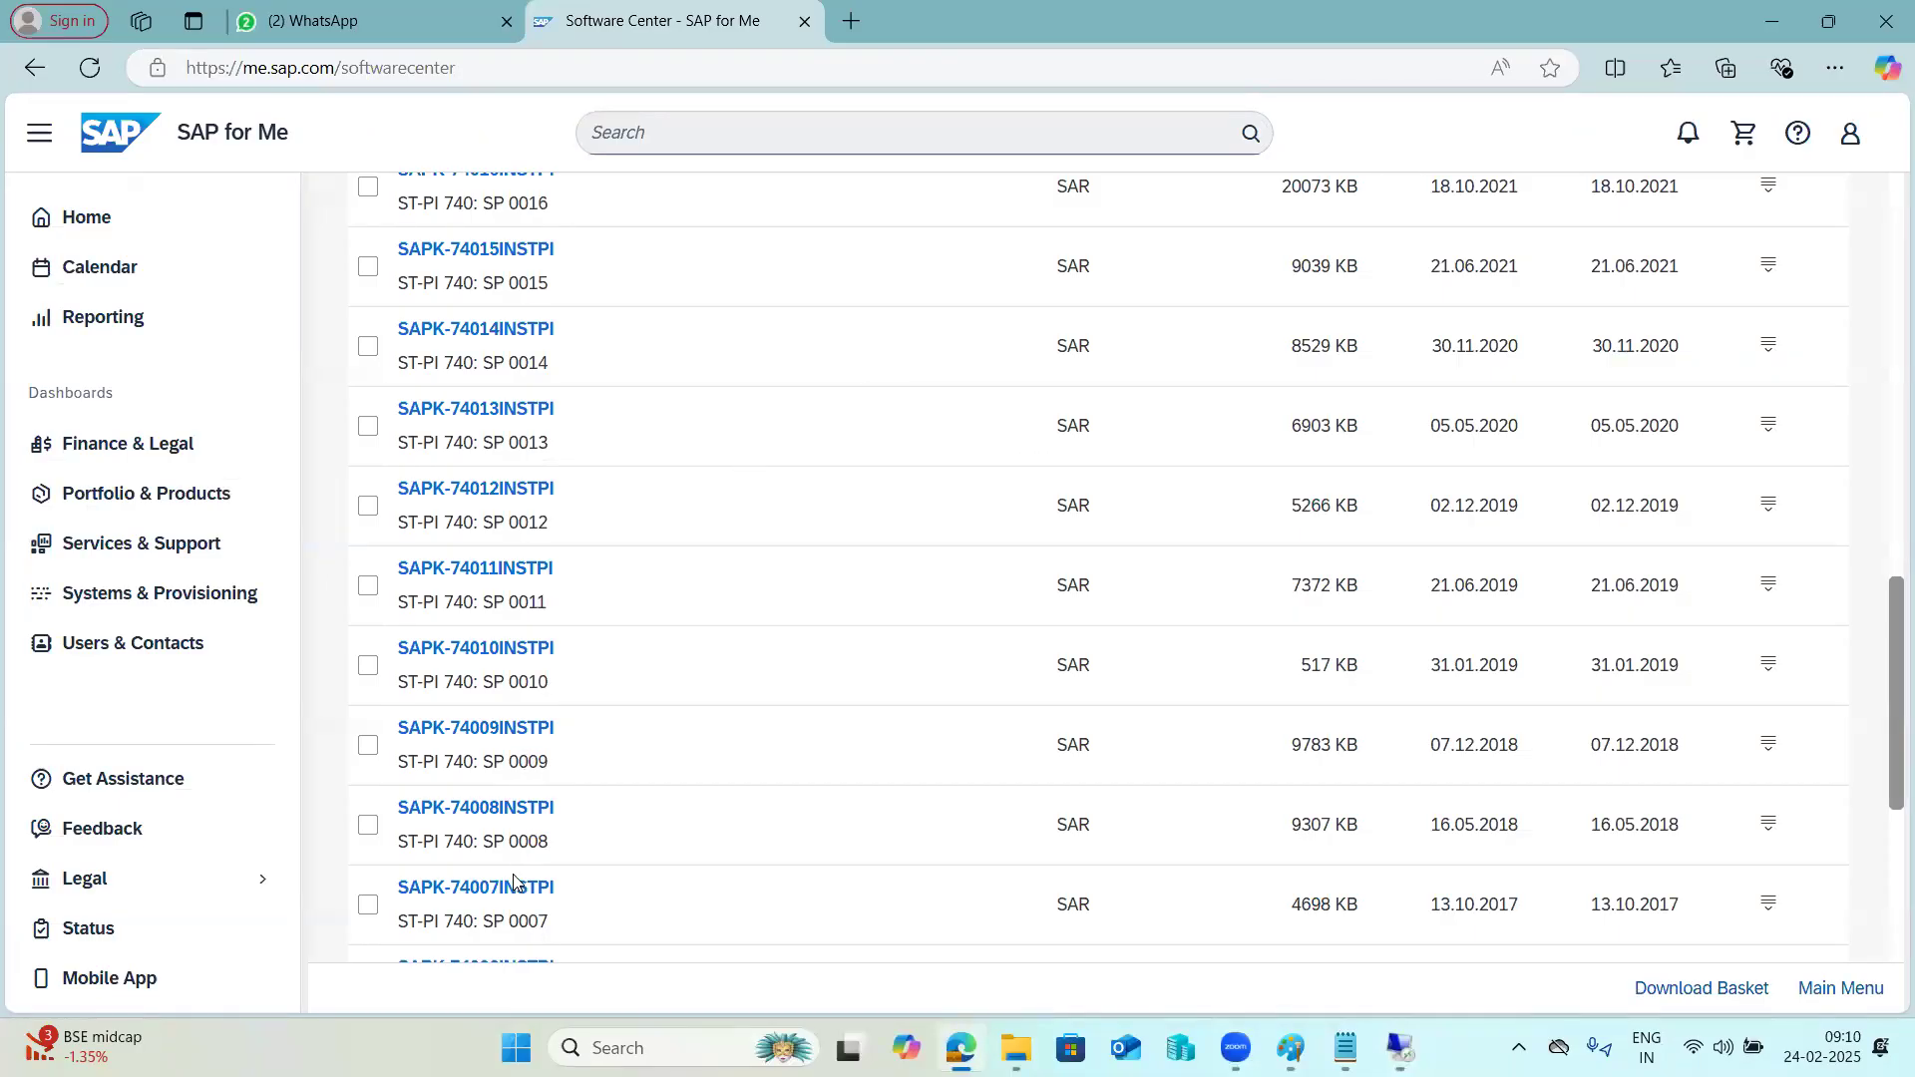
Open Remote Desktop Connection and connect to kpbaseserver with the account password.
{"action": "key", "text": "super+r"}
{"action": "left_click", "coordinate": [145, 962]}
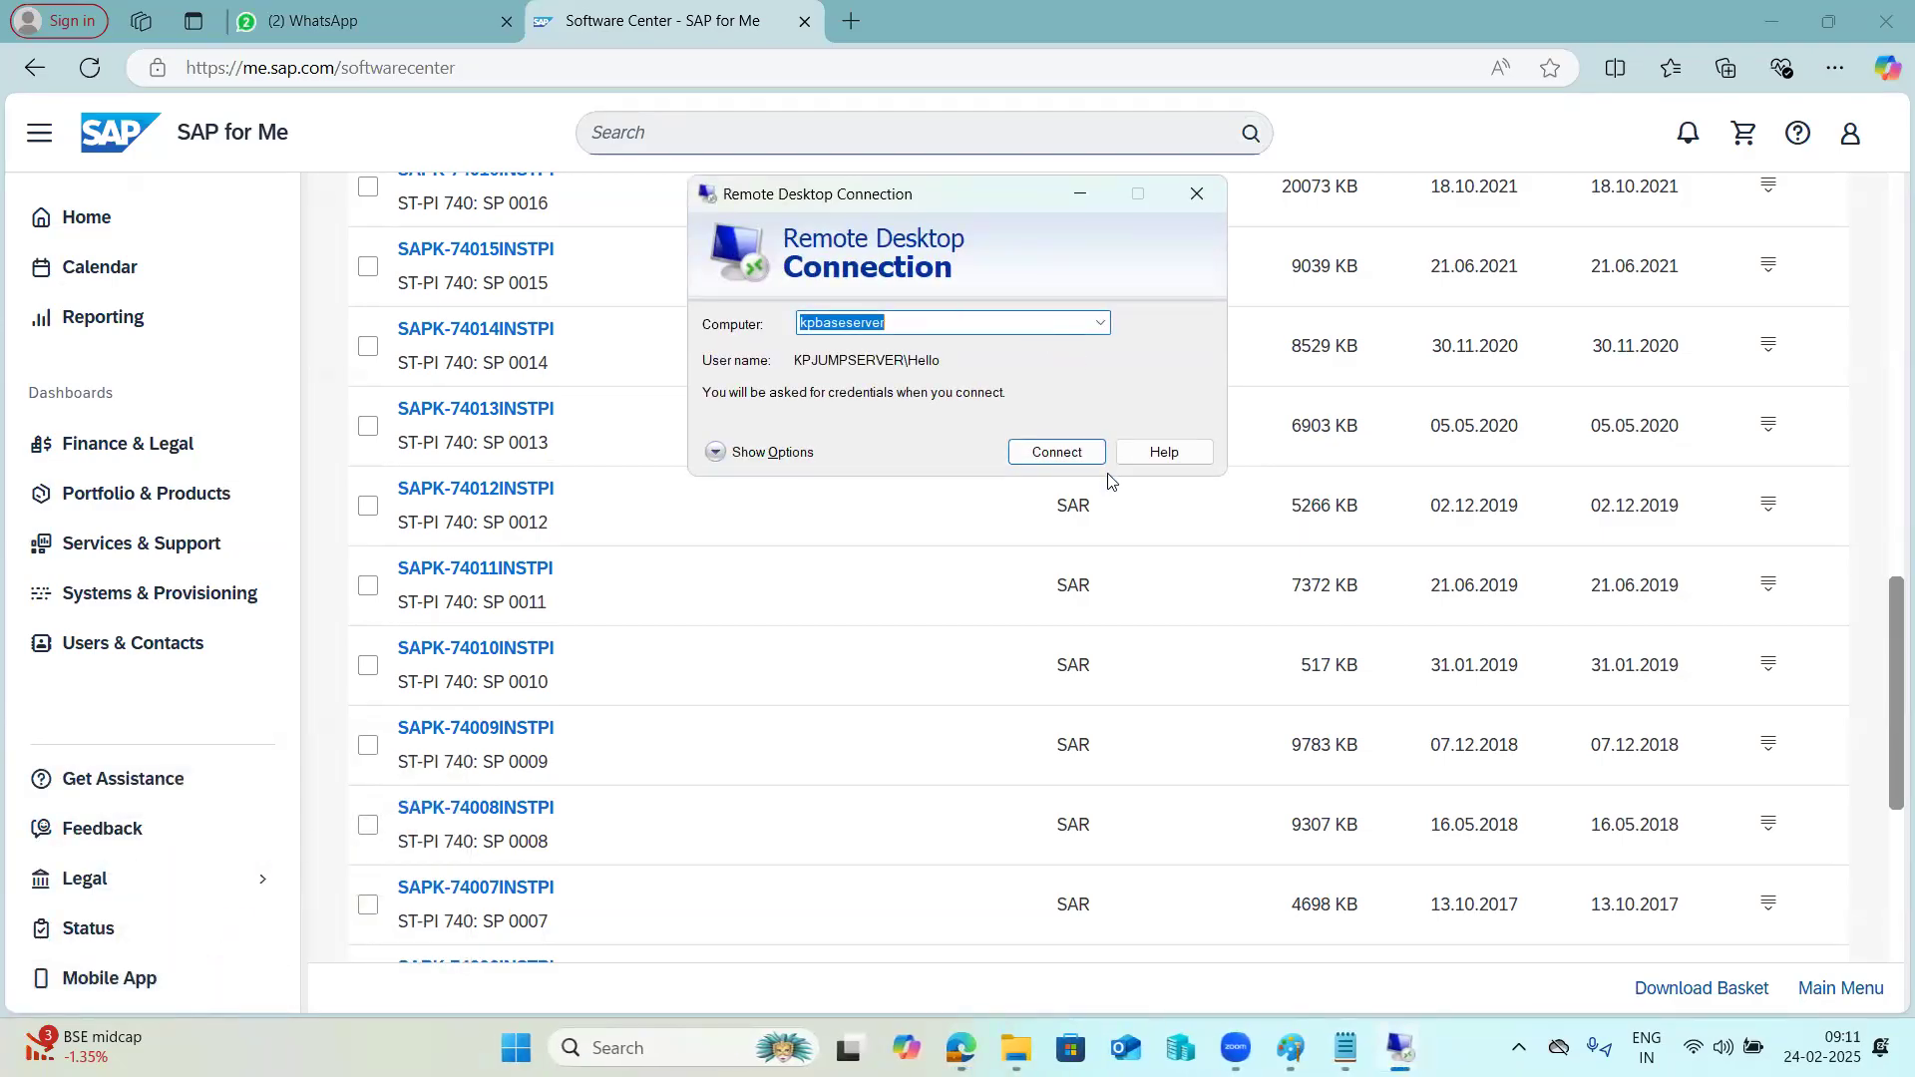
{"action": "left_click", "coordinate": [1065, 456]}
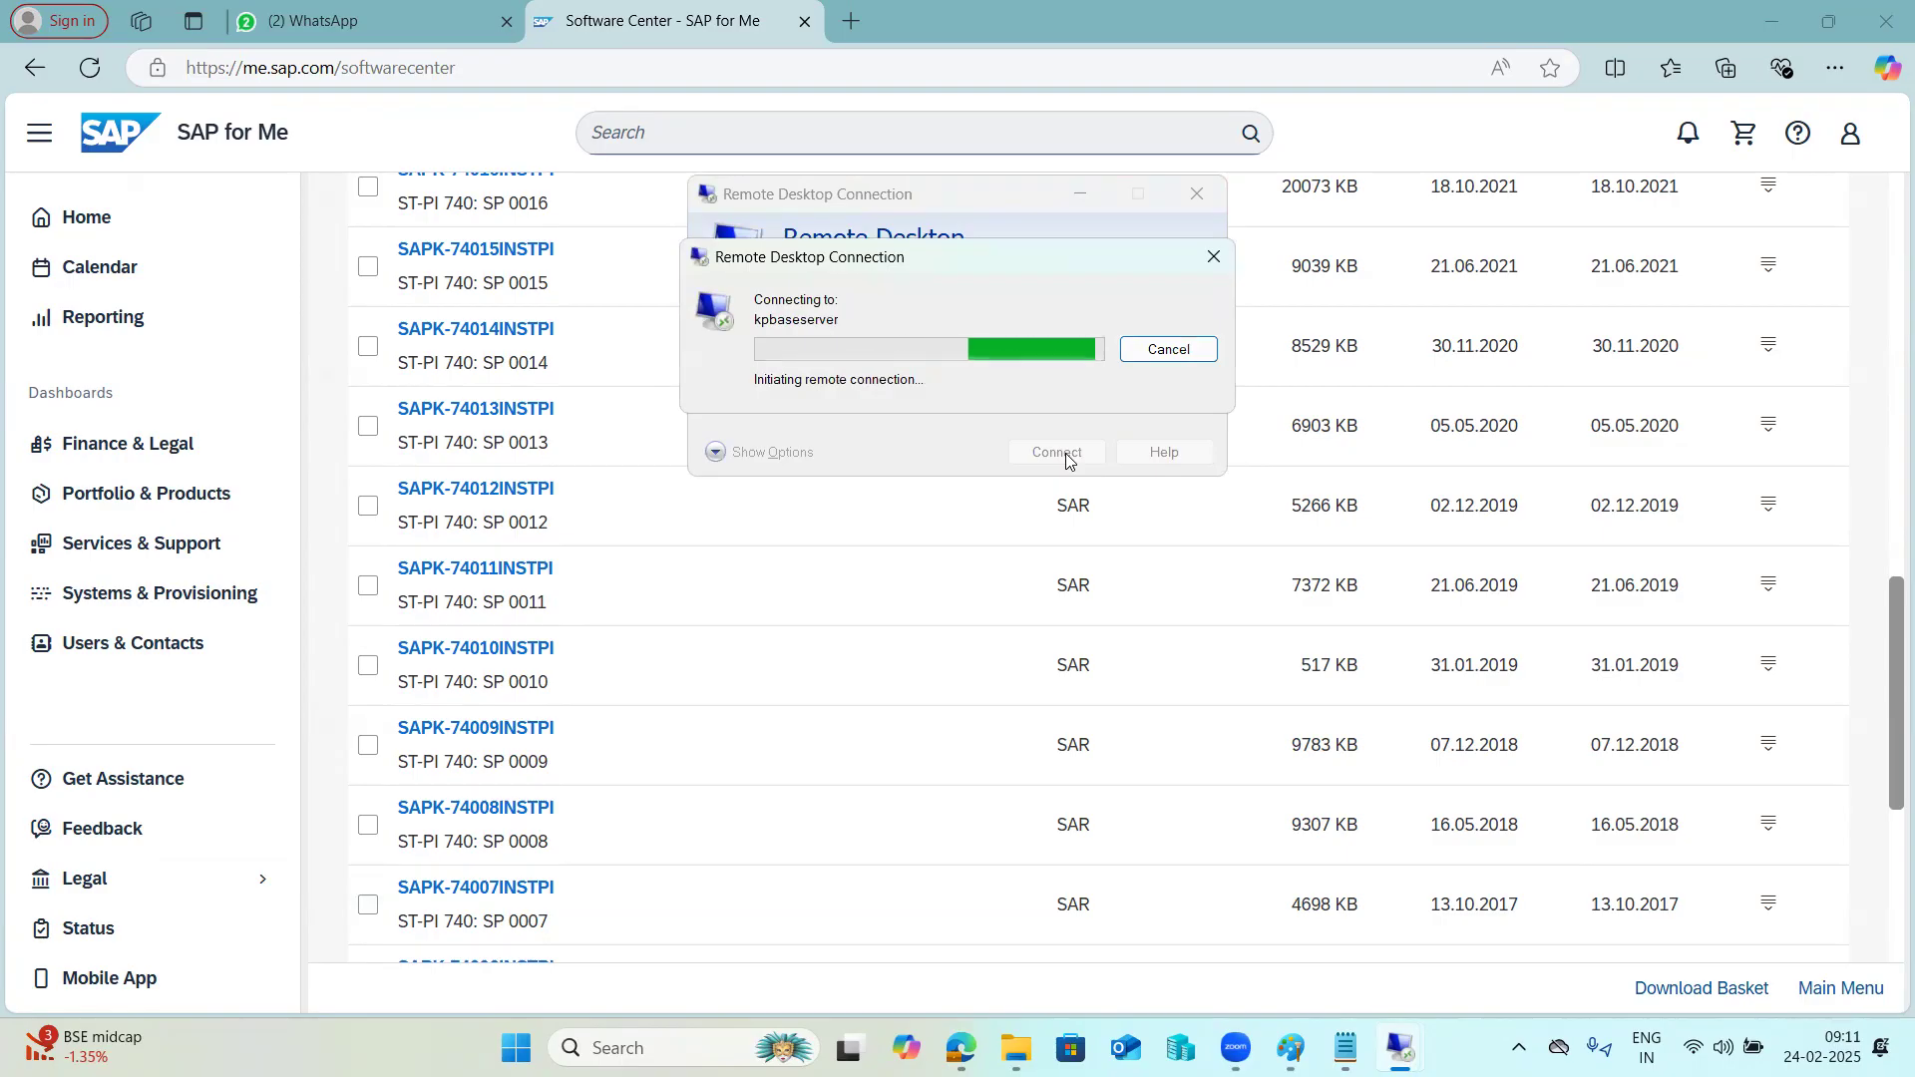
{"action": "type", "text": "•••••"}
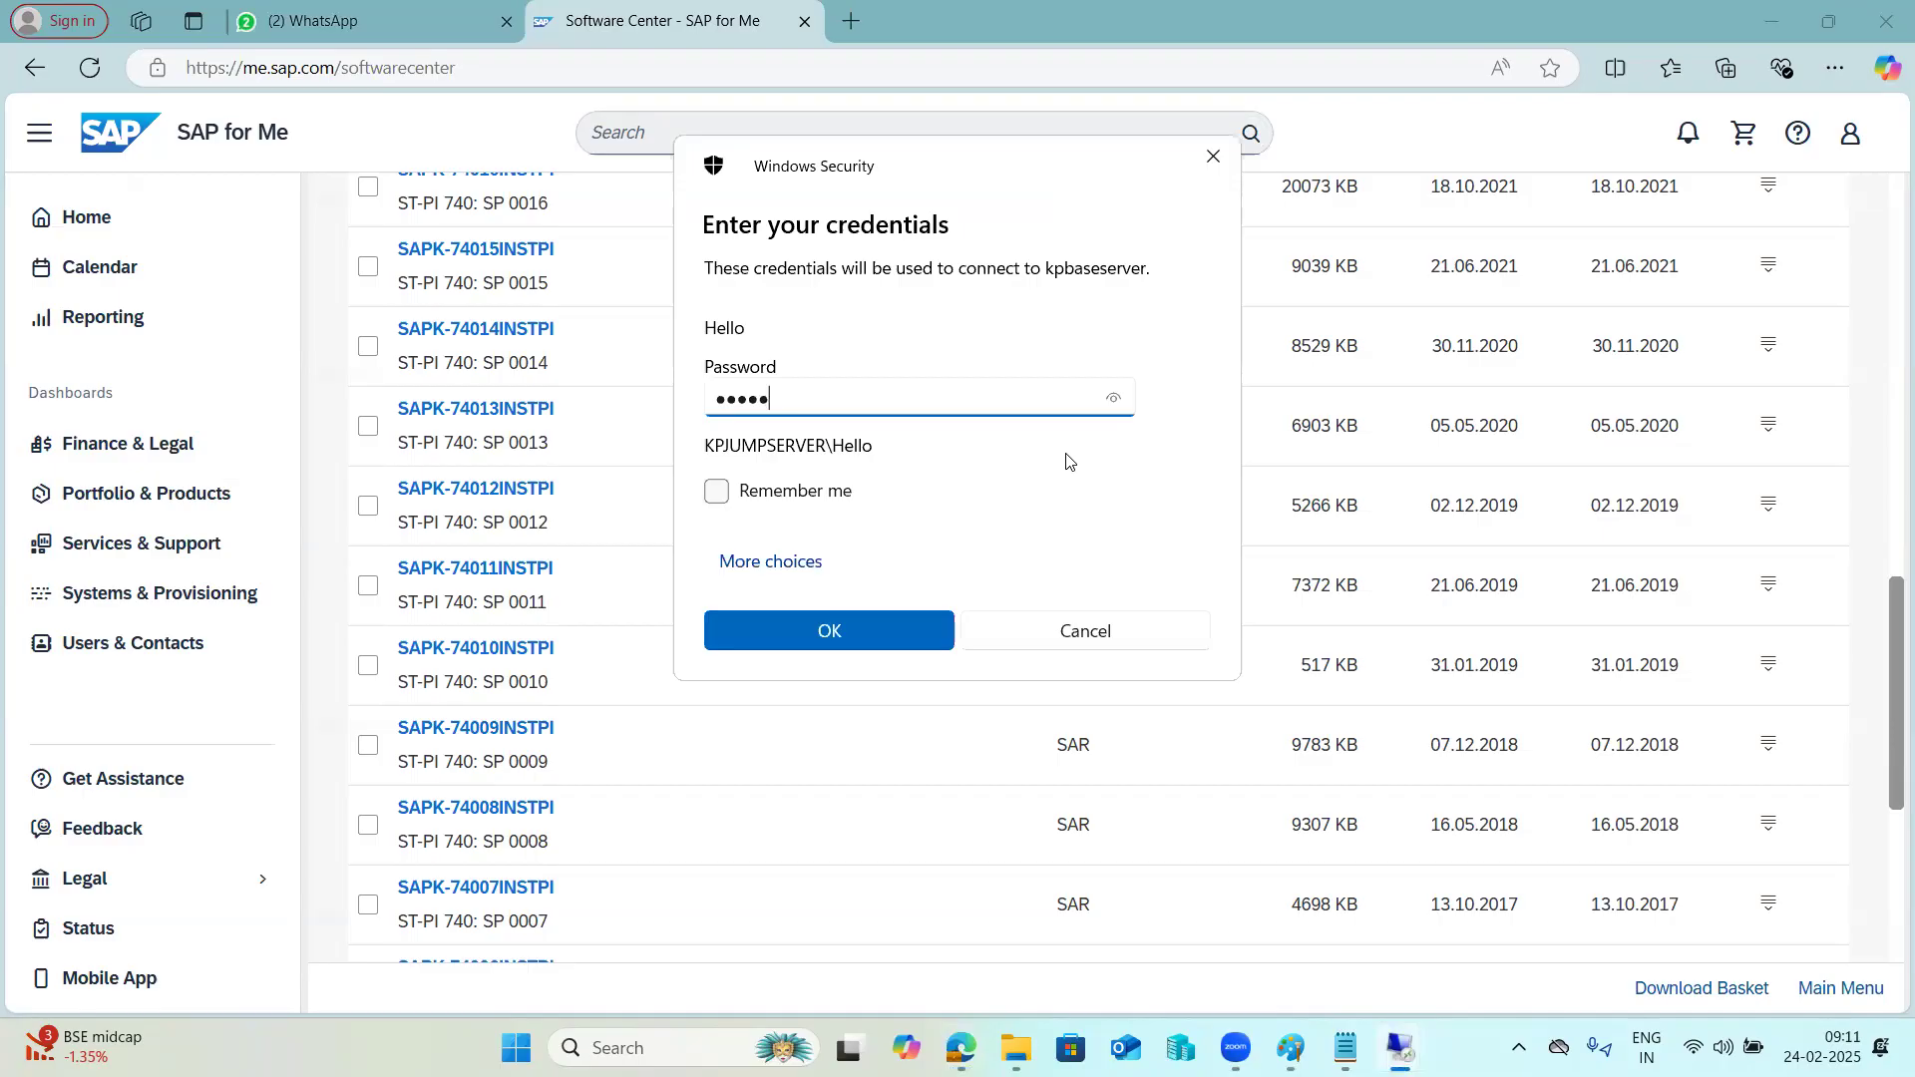
{"action": "key", "text": "Return"}
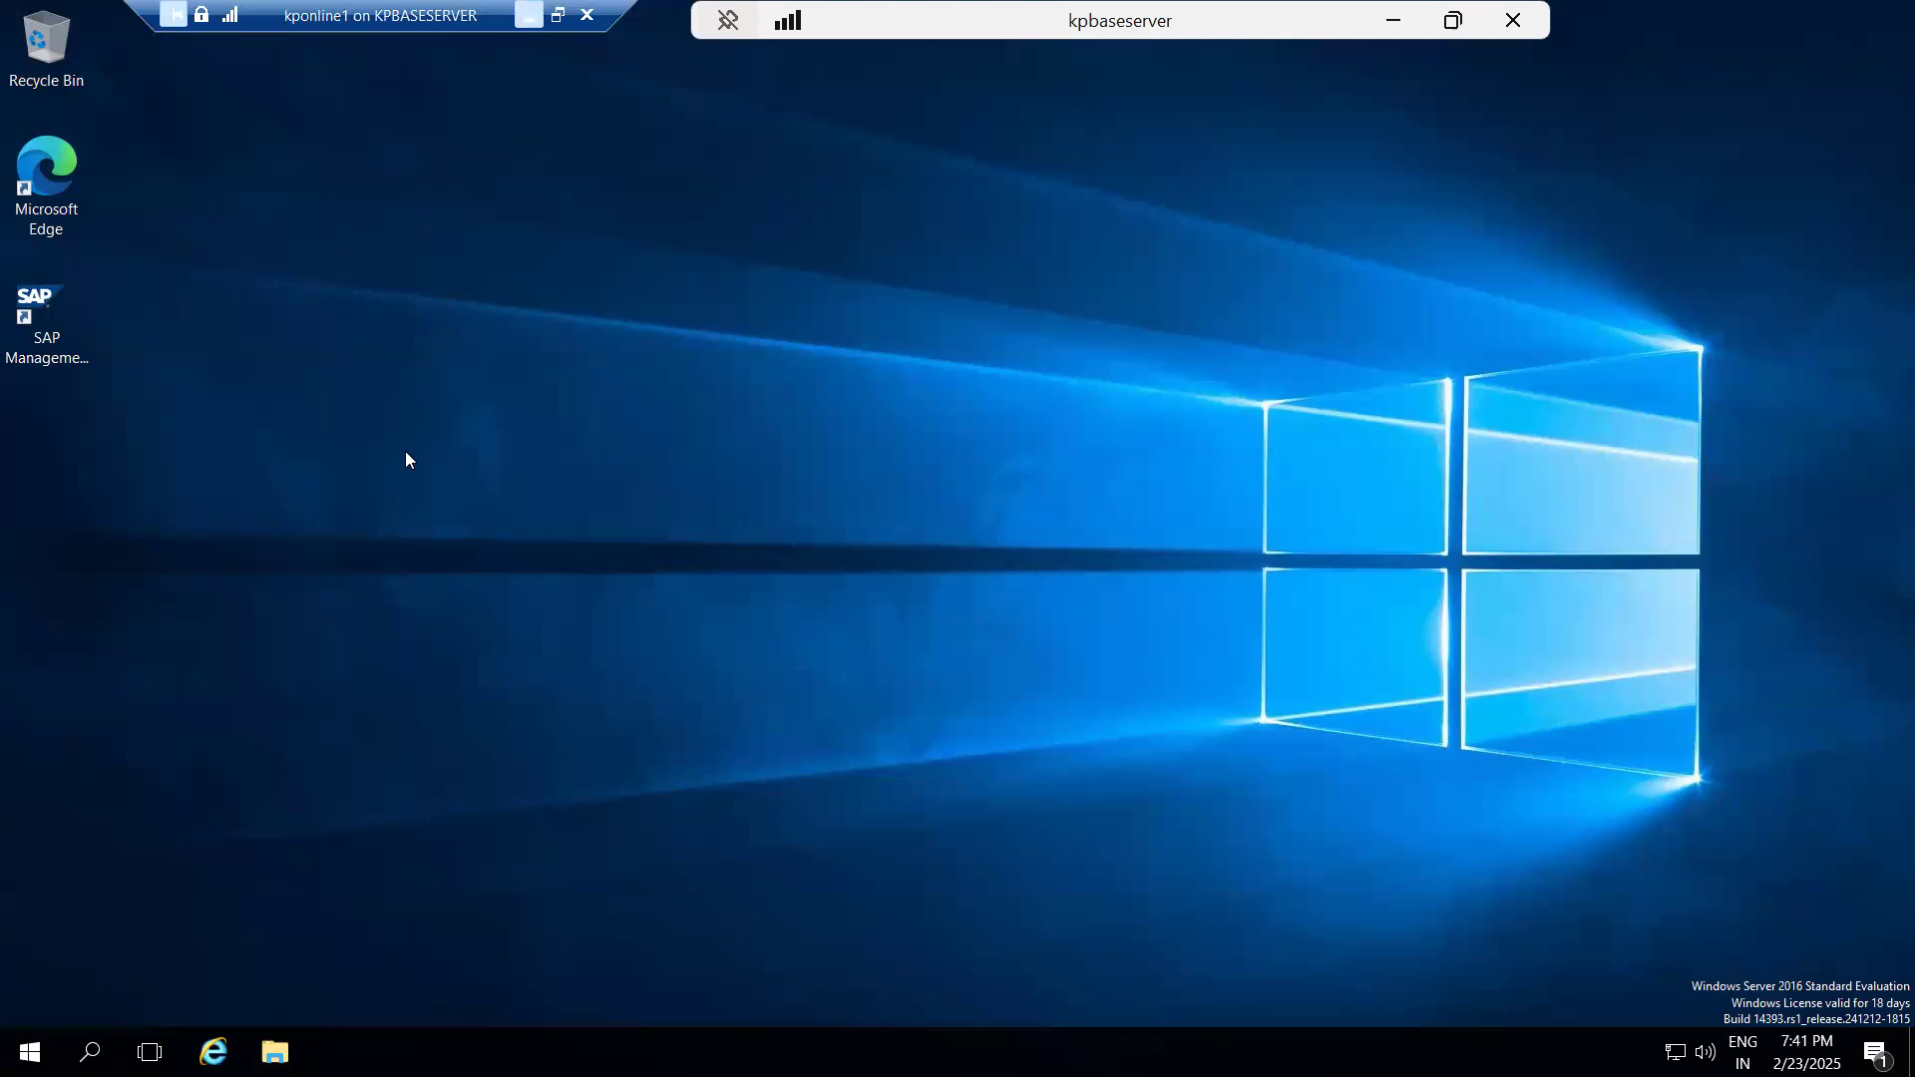
Leave the full-screen kponline1 session and open the base server's Downloads folder in File Explorer.
{"action": "left_click", "coordinate": [558, 14]}
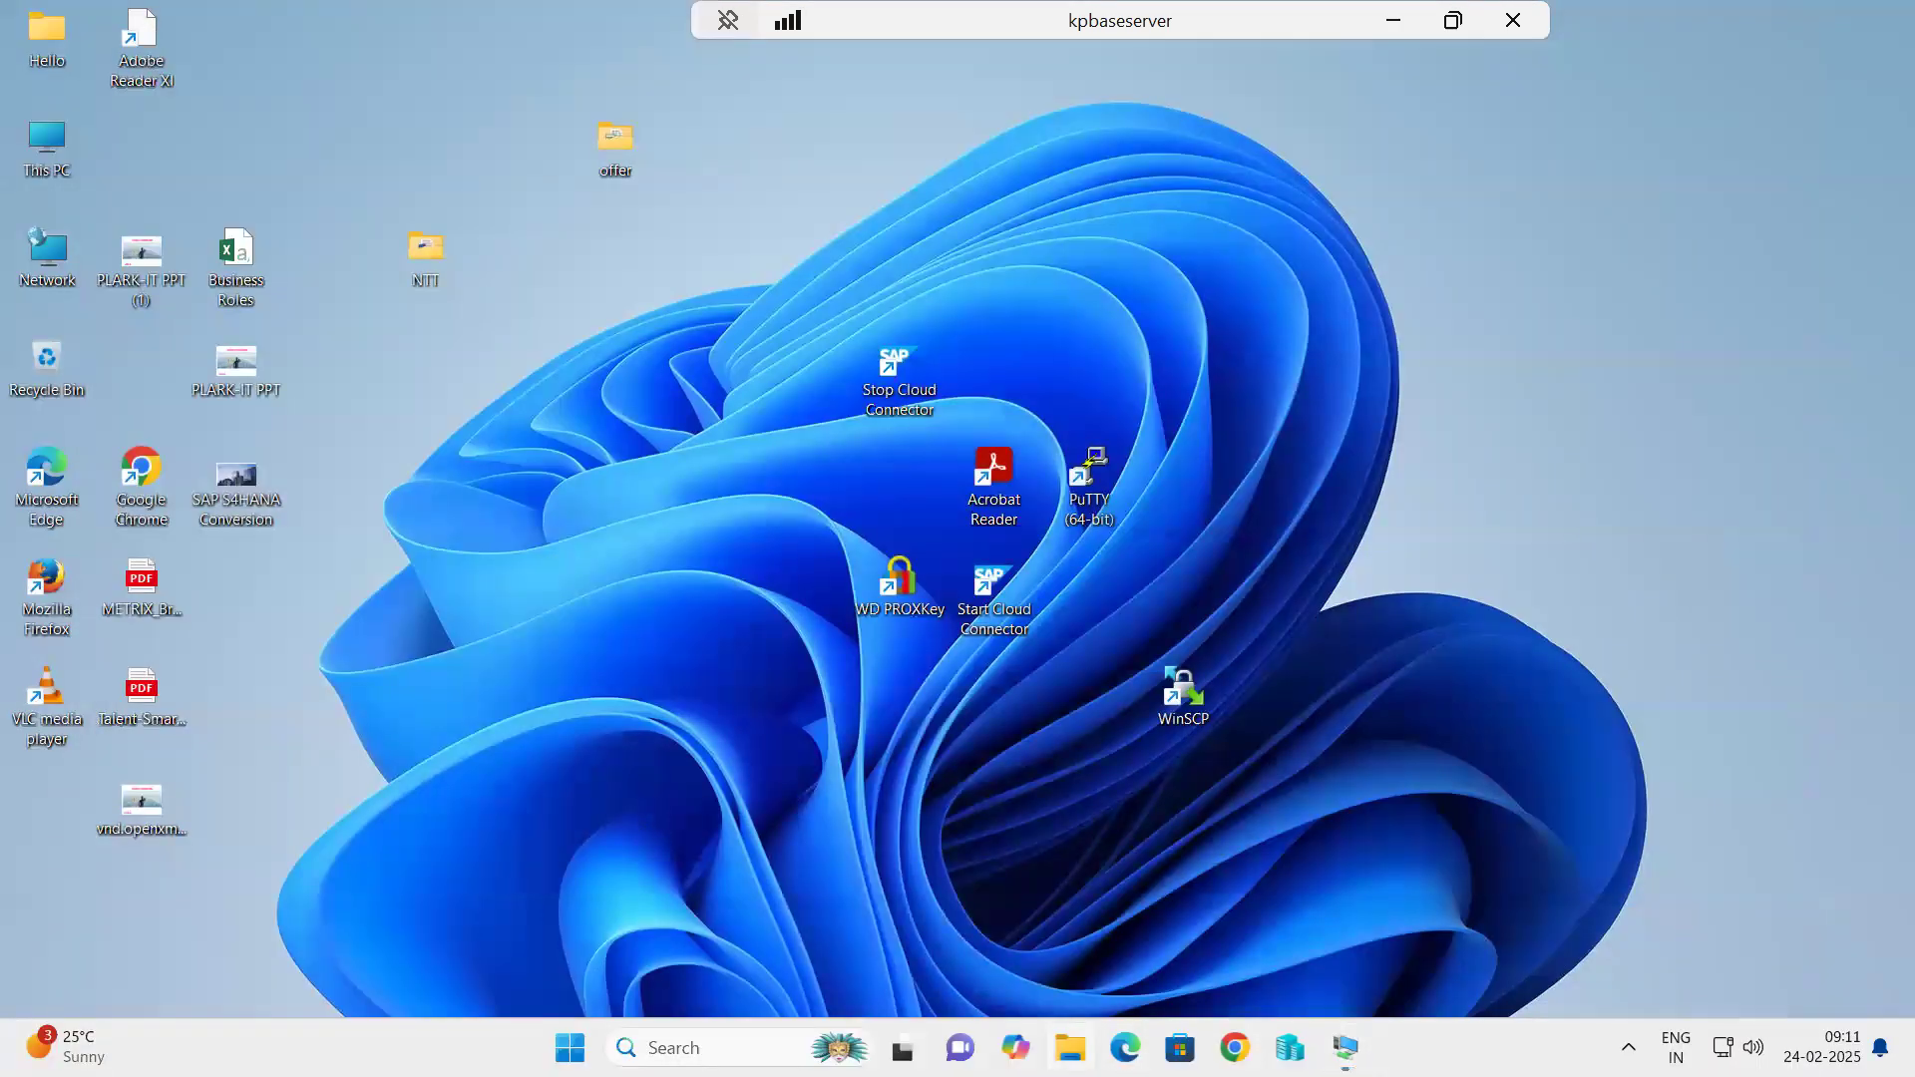
{"action": "left_click", "coordinate": [1070, 1048]}
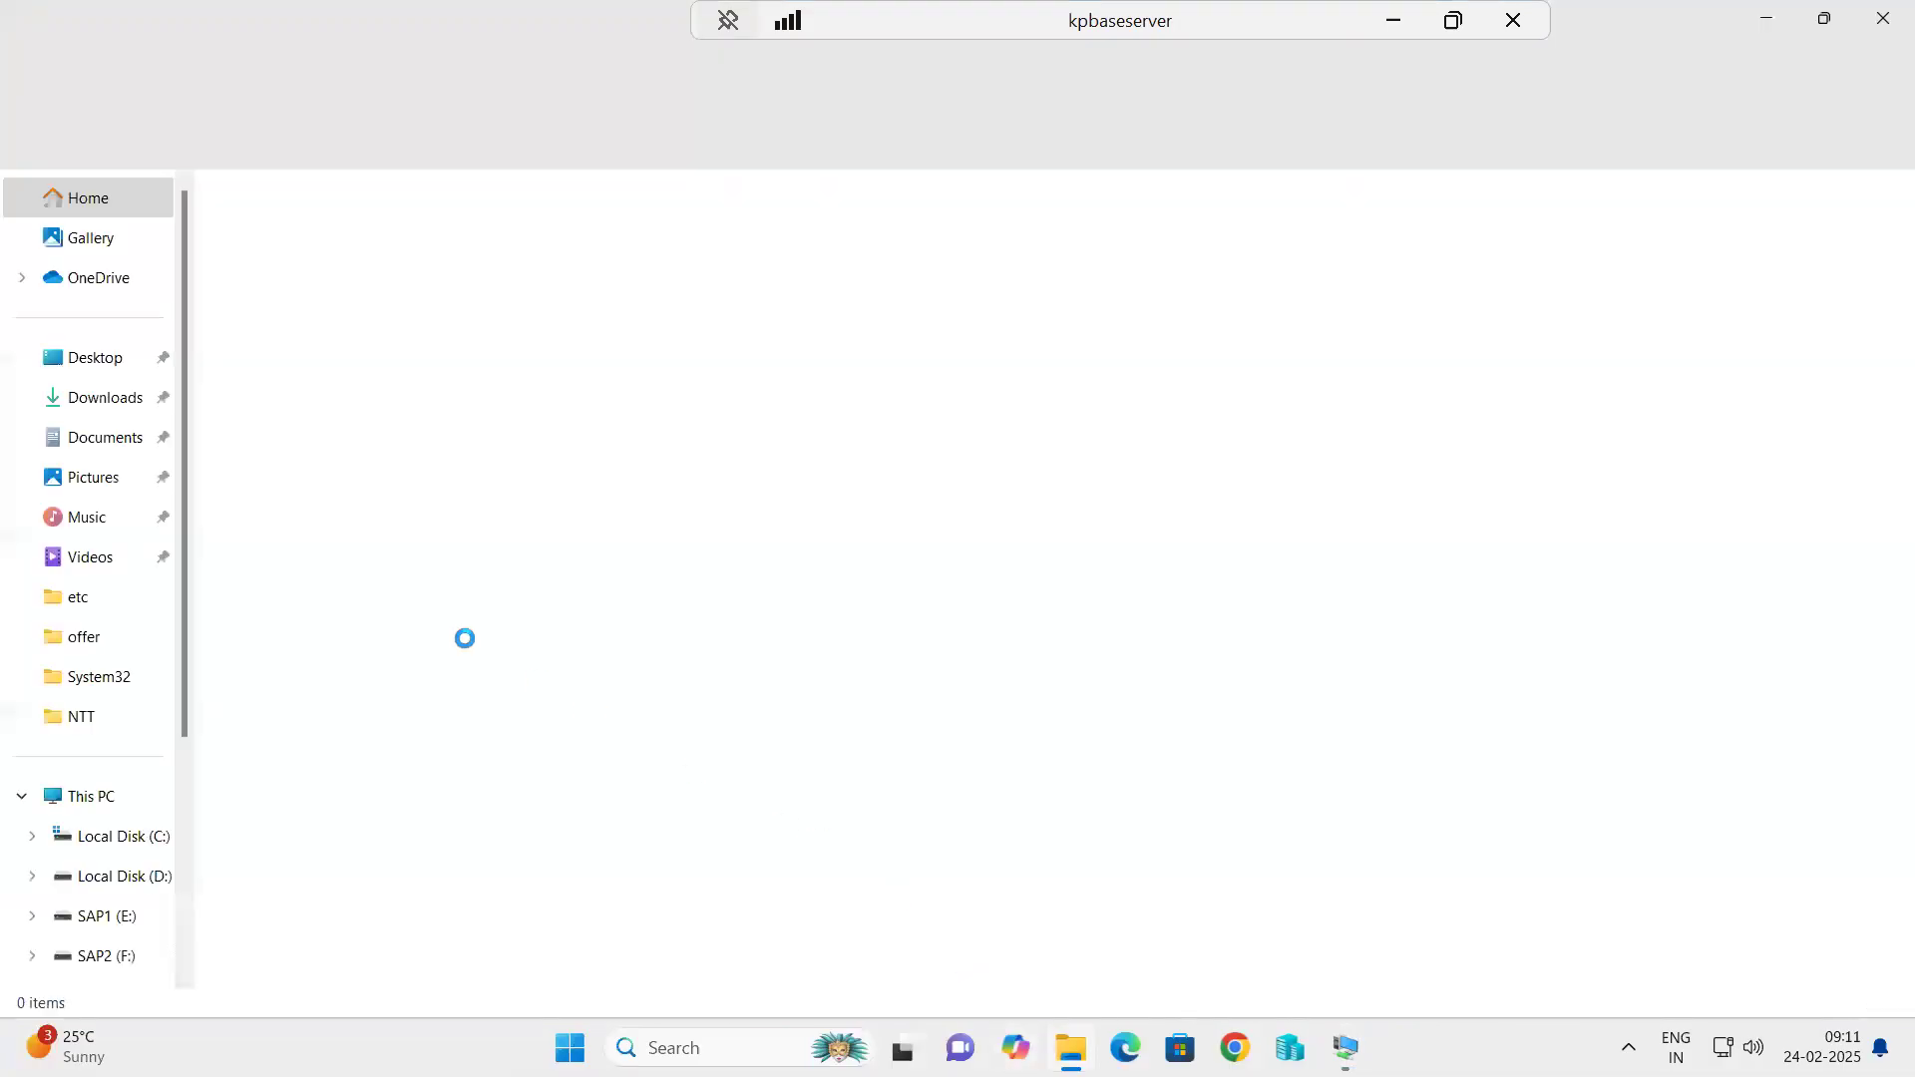
{"action": "left_click", "coordinate": [98, 402]}
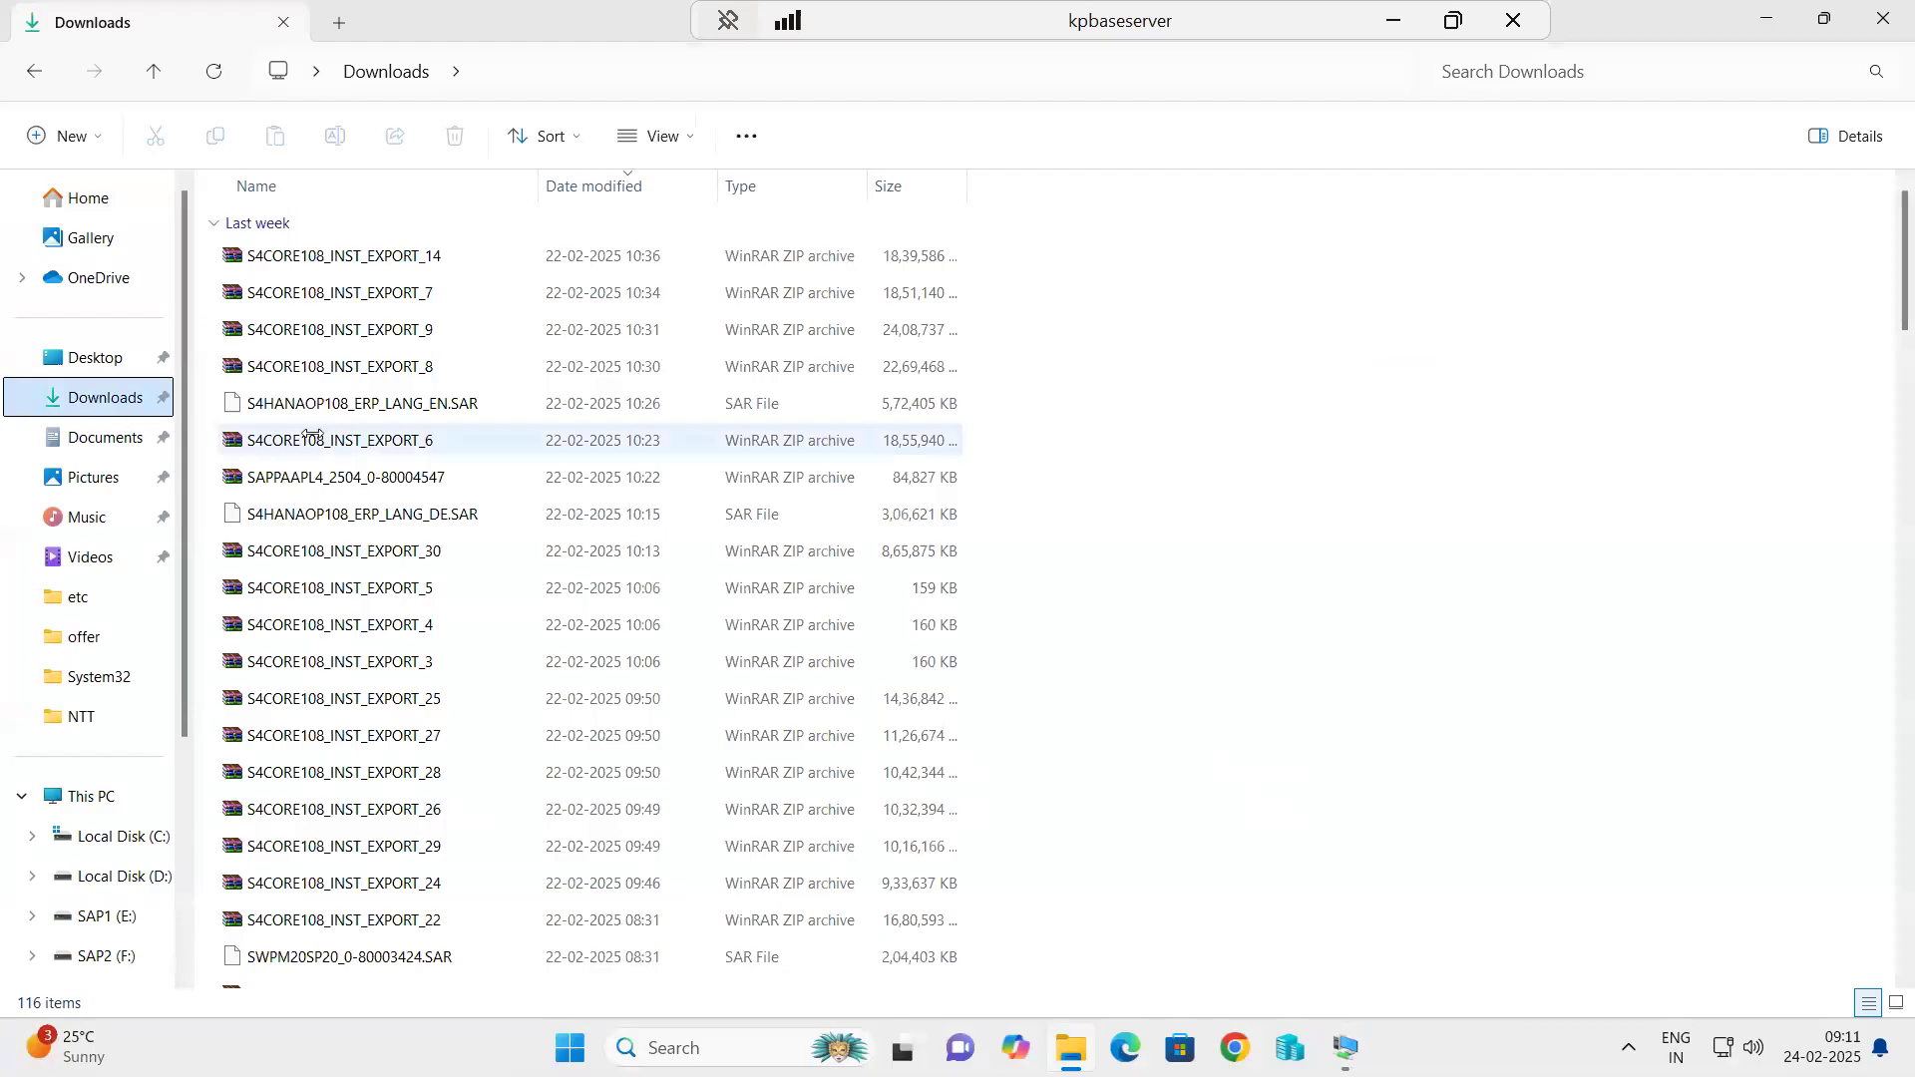
Select and copy the ST-PI archives K-74005INSTPI.SAR through K-74010INSTPI.SAR in the Downloads folder.
{"action": "scroll", "coordinate": [364, 590], "scroll_direction": "down", "scroll_amount": 6}
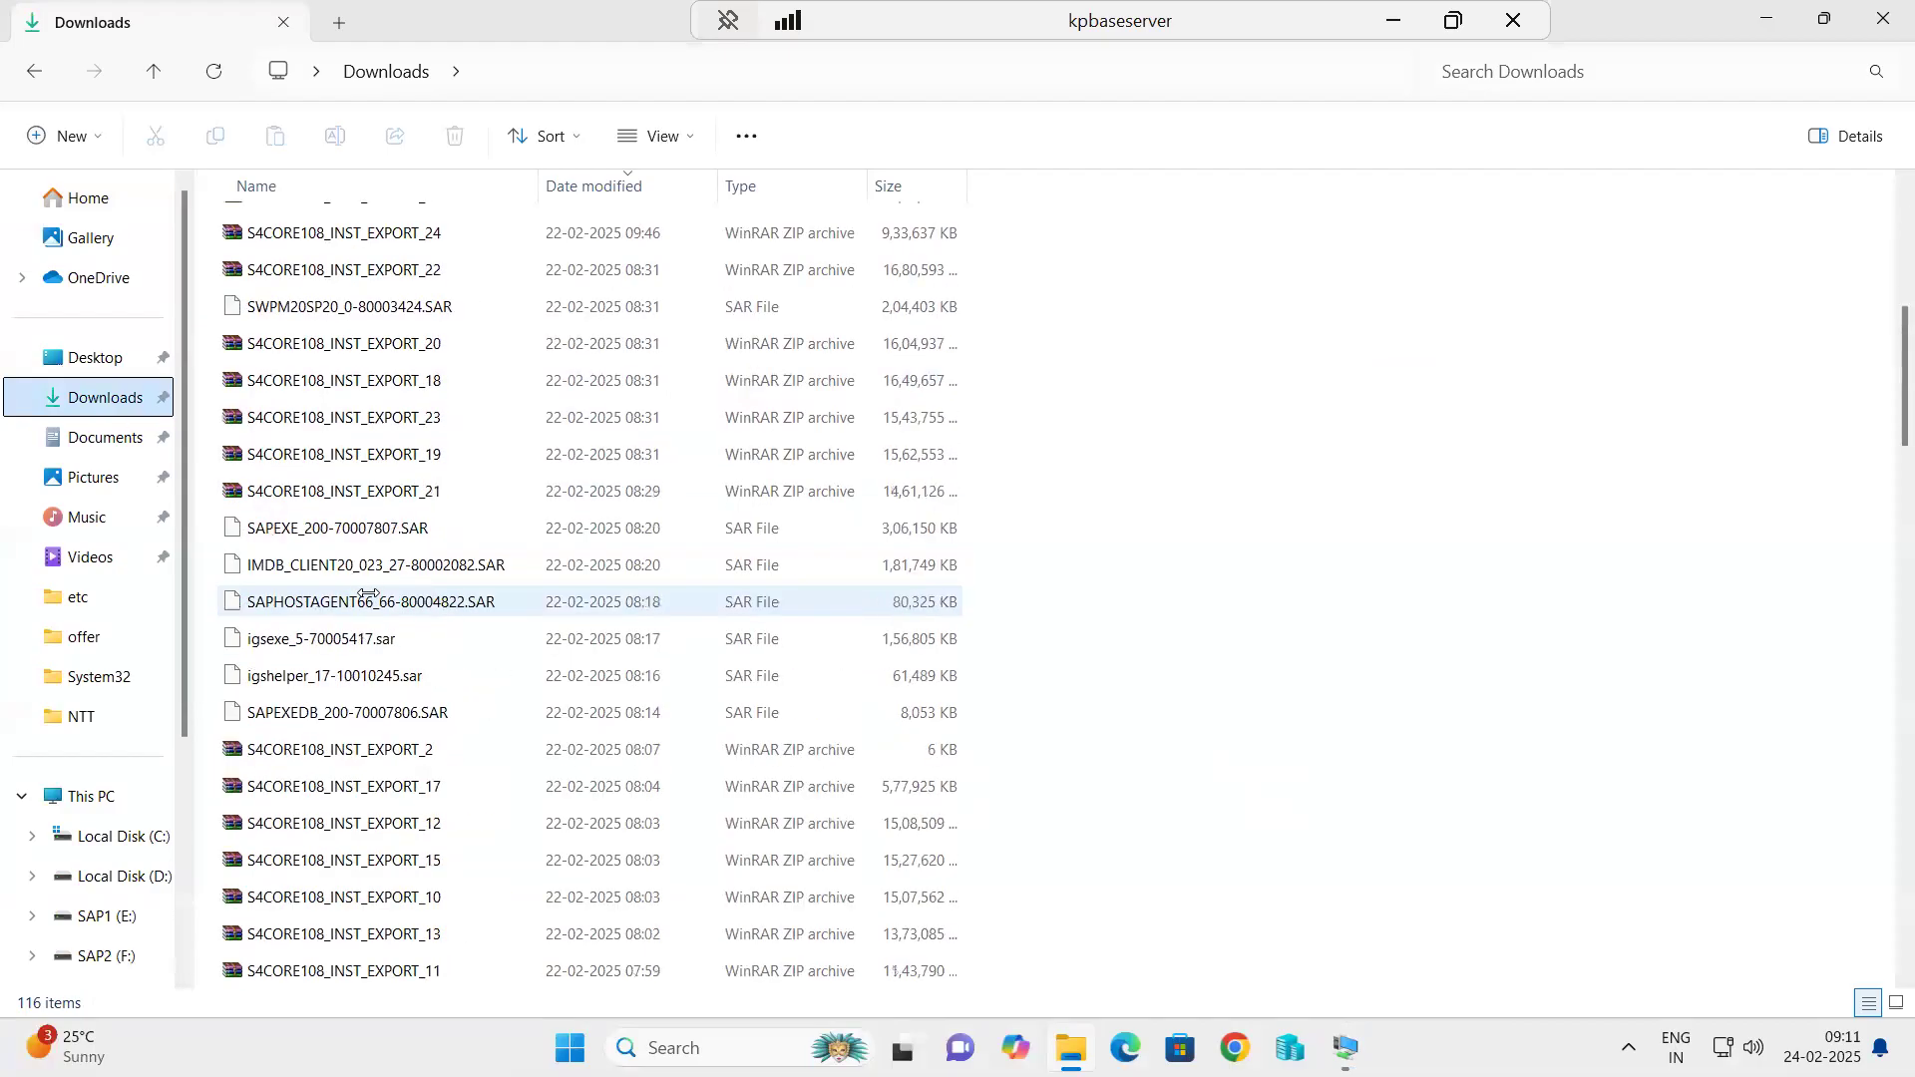
{"action": "scroll", "coordinate": [367, 595], "scroll_direction": "down", "scroll_amount": 10}
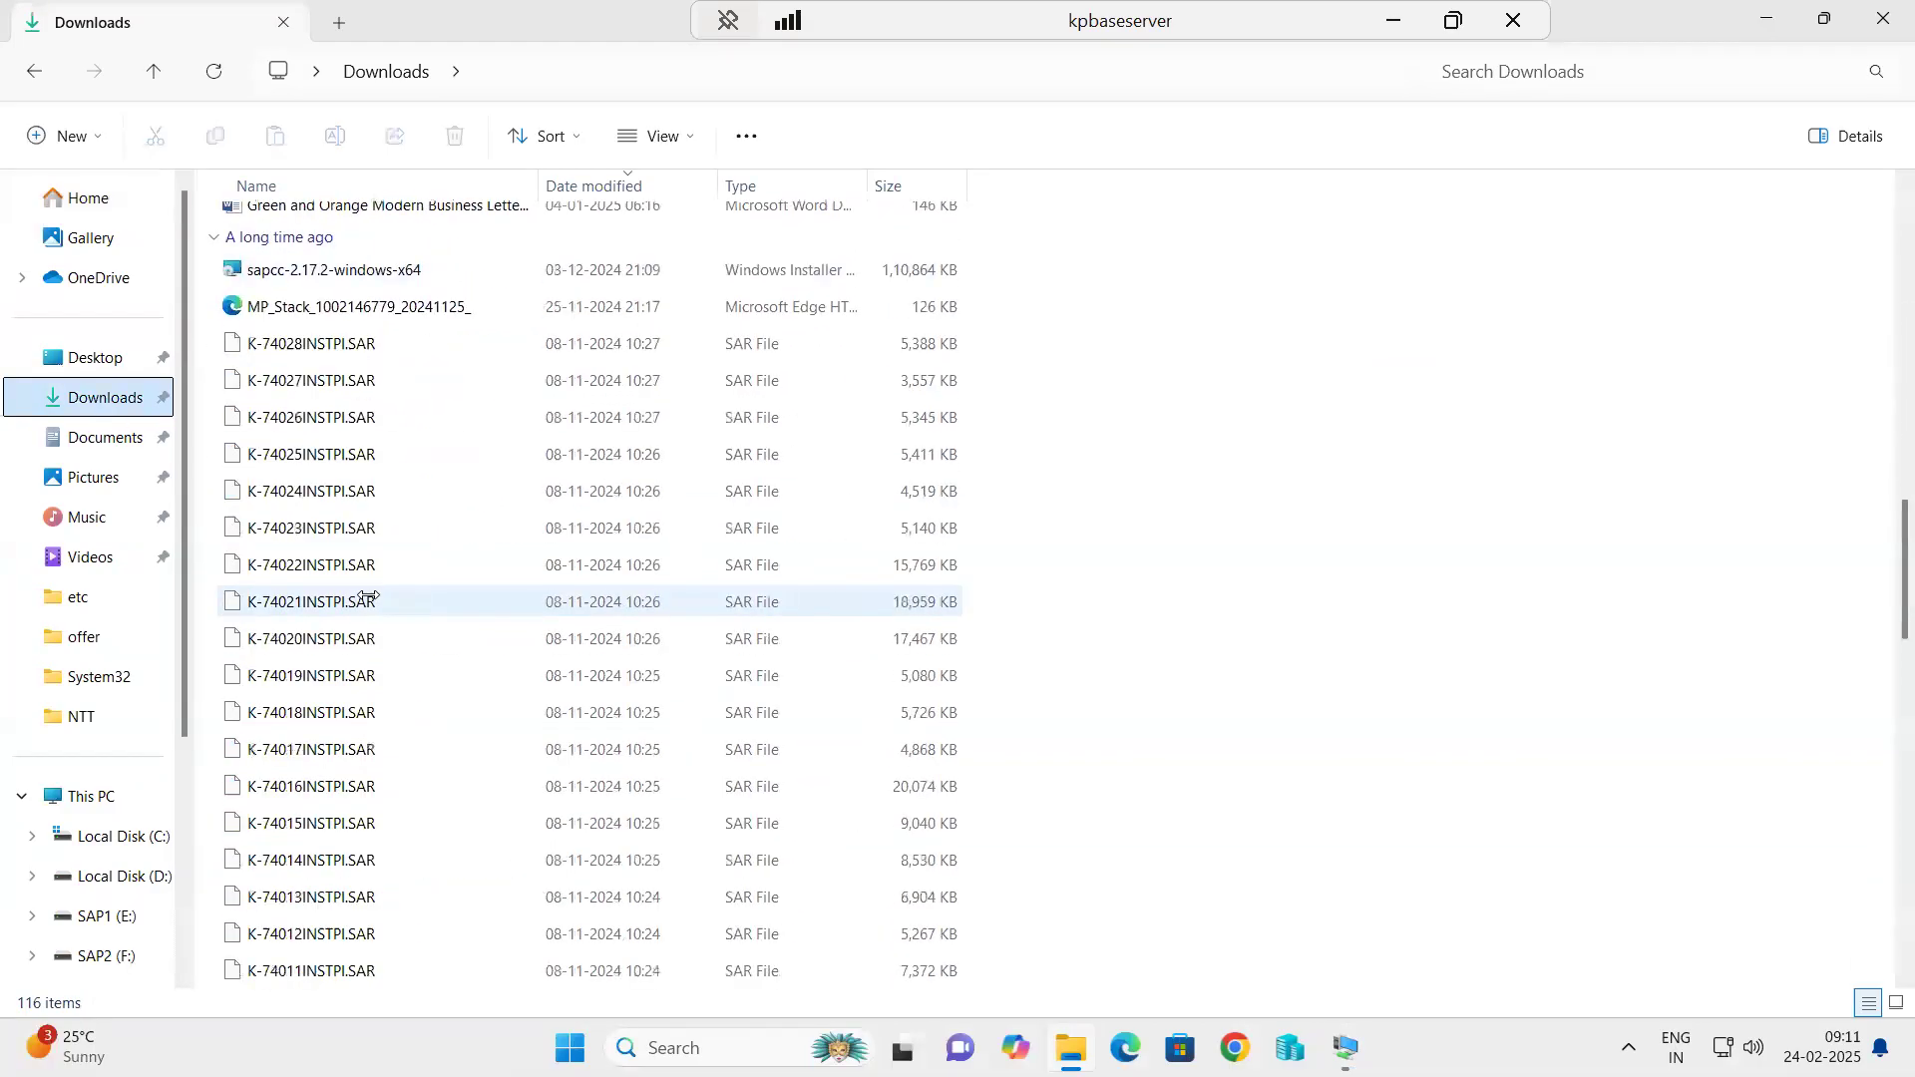
{"action": "scroll", "coordinate": [367, 596], "scroll_direction": "down", "scroll_amount": 4}
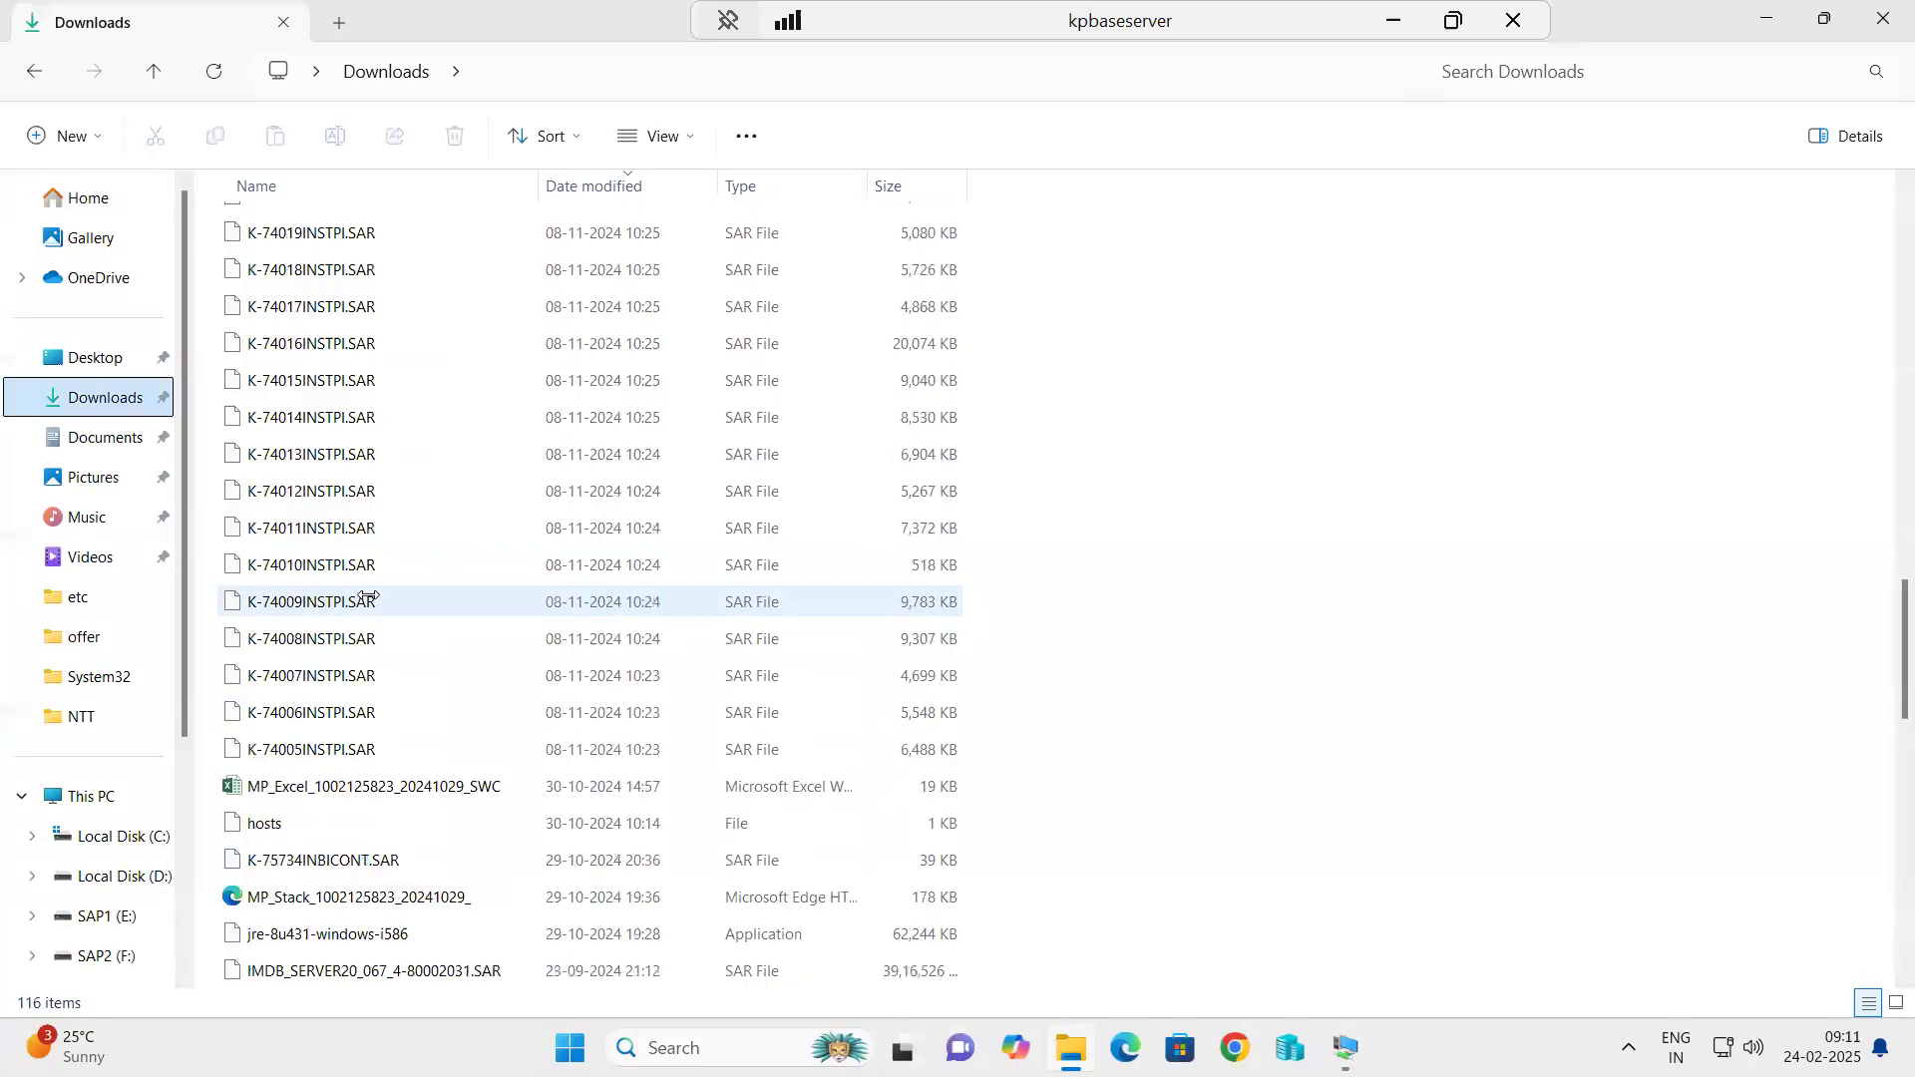
{"action": "left_click", "coordinate": [275, 750]}
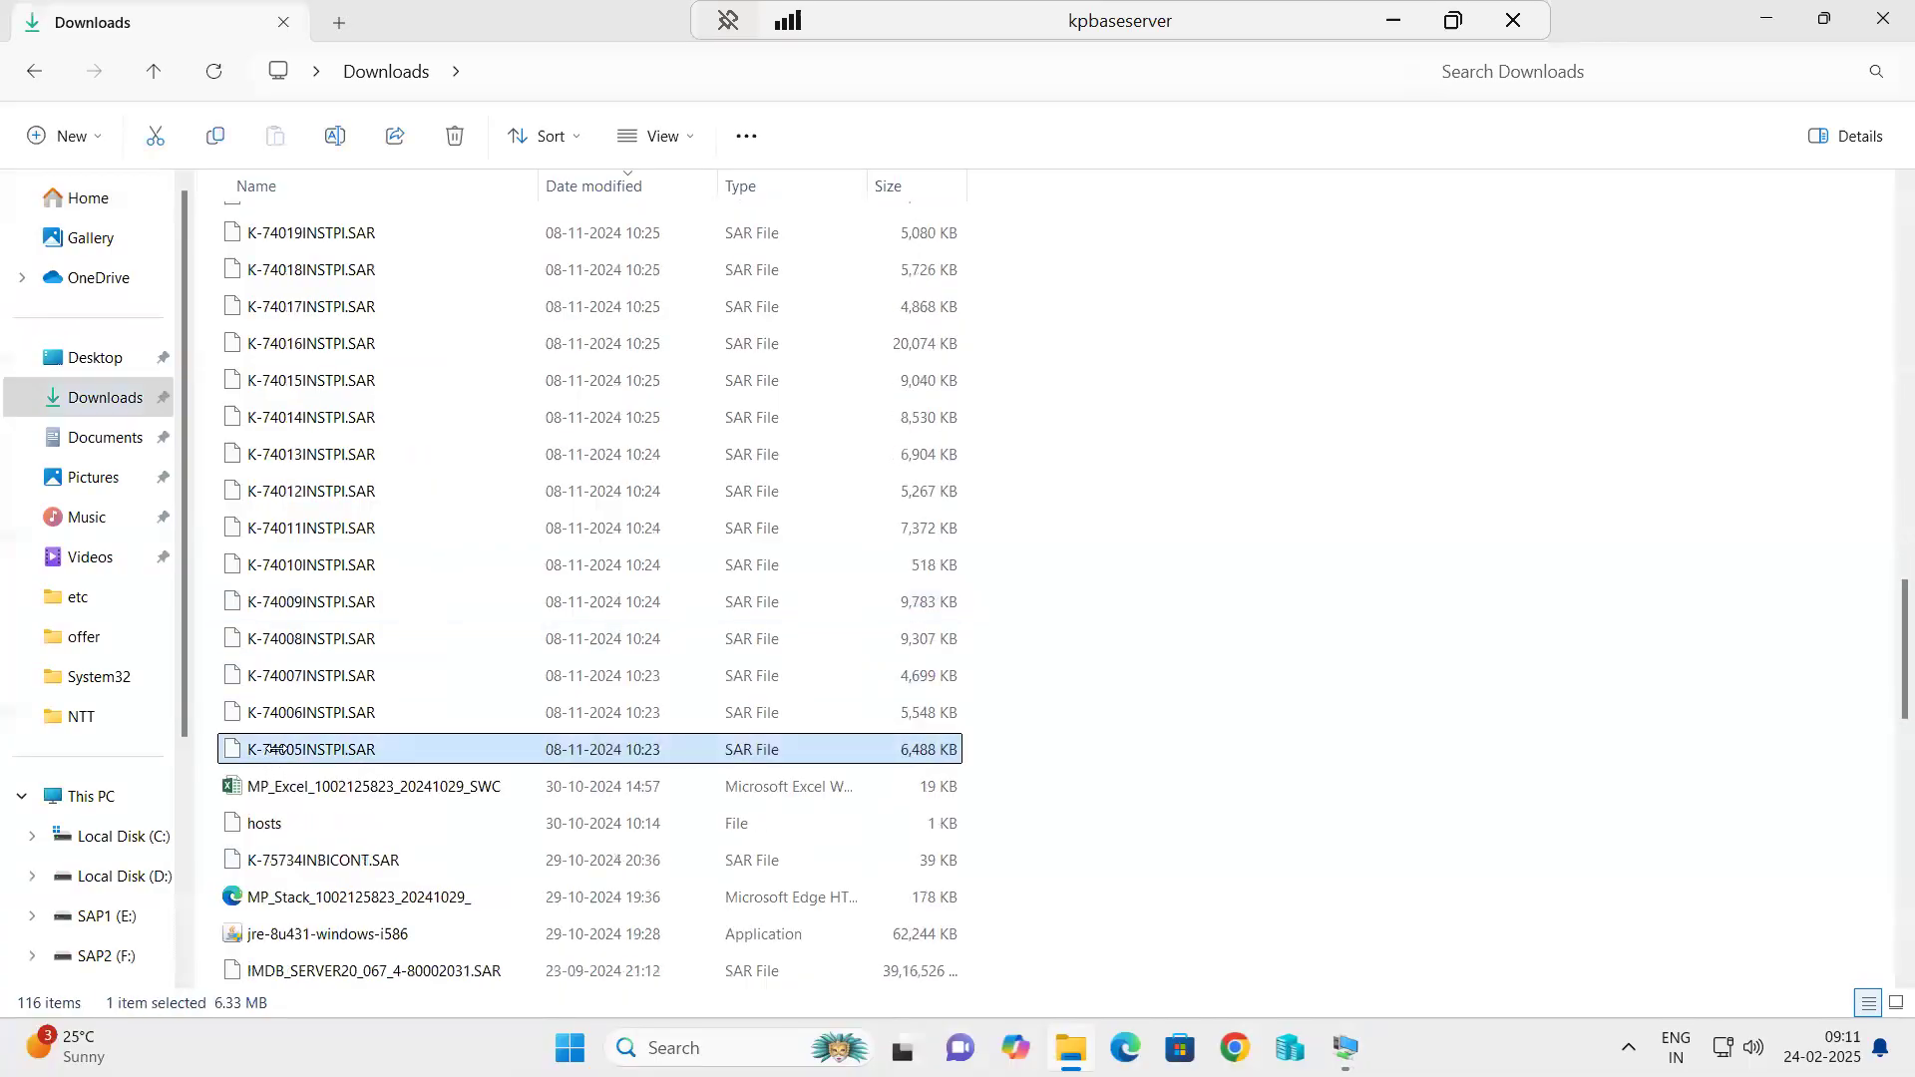
{"action": "left_click", "coordinate": [283, 712], "text": "ctrl"}
{"action": "left_click", "coordinate": [284, 675], "text": "ctrl"}
{"action": "left_click", "coordinate": [290, 638], "text": "ctrl"}
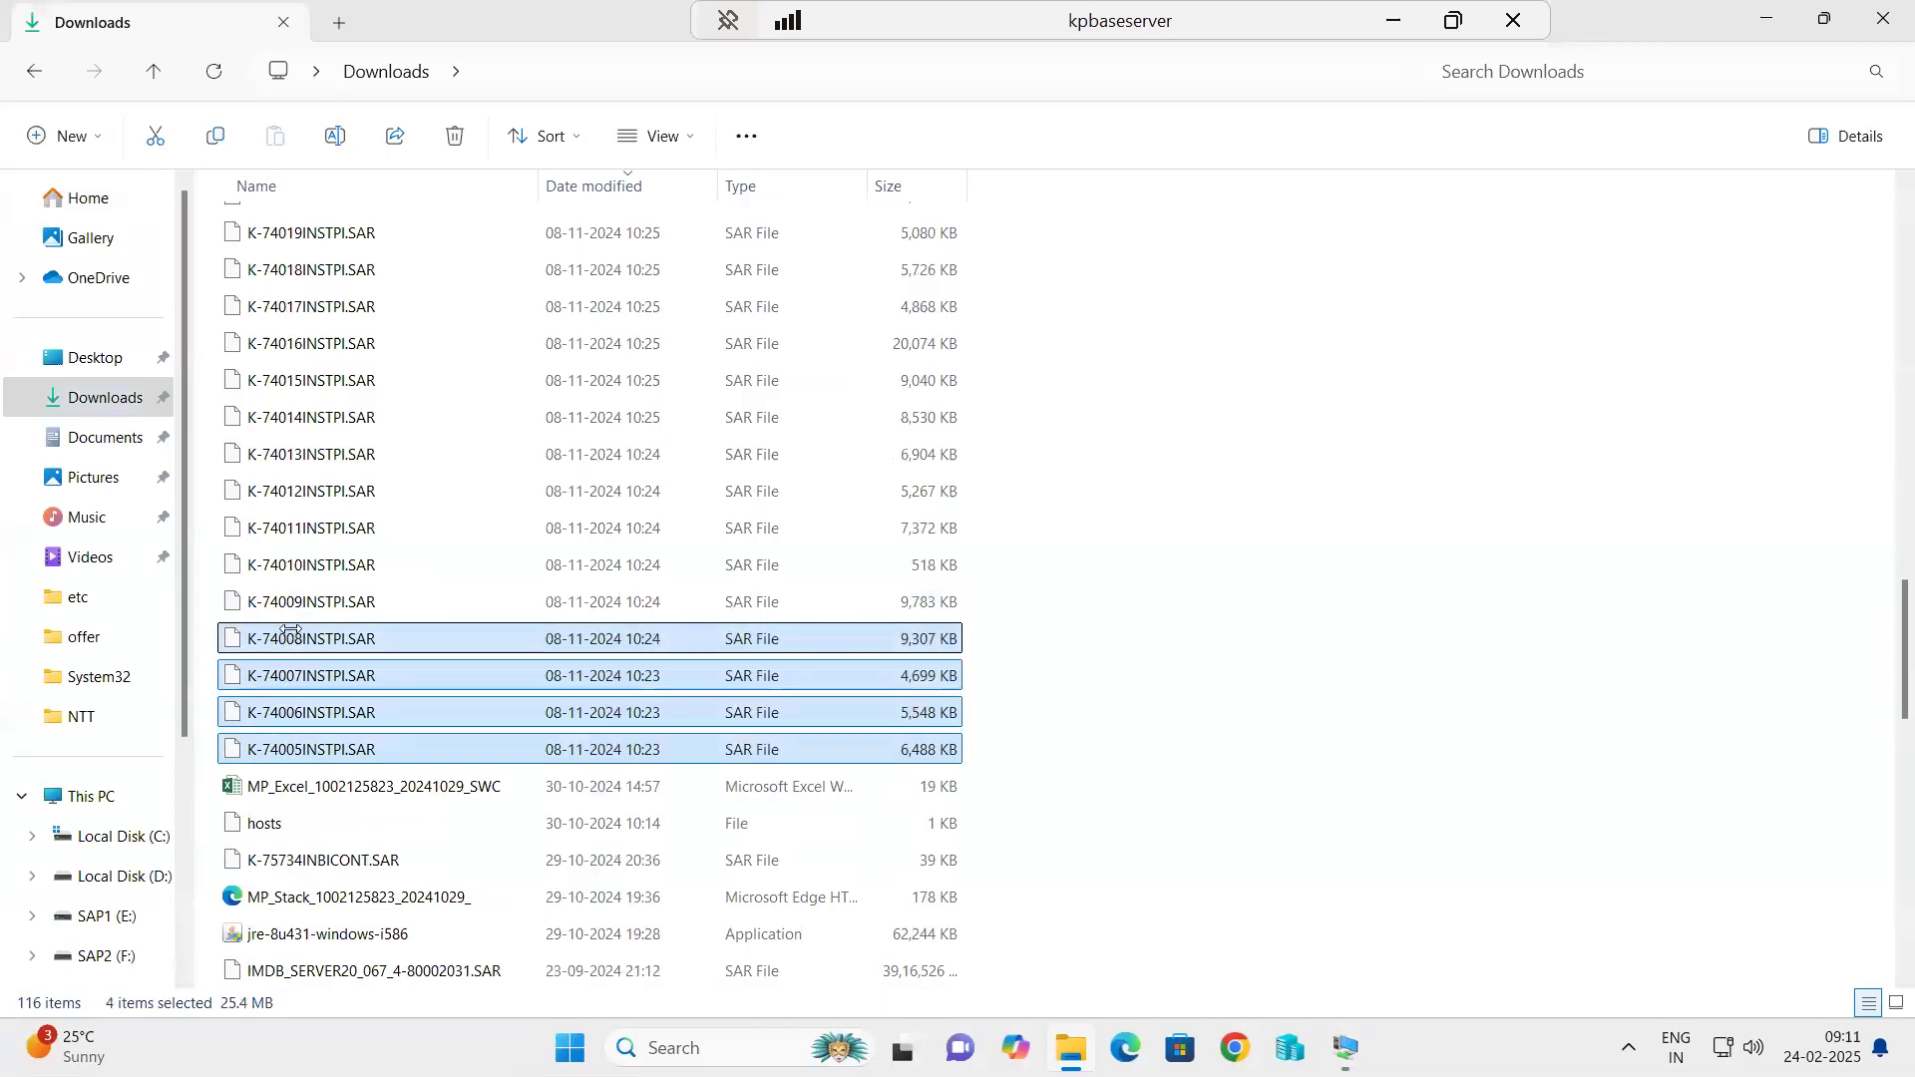
{"action": "left_click", "coordinate": [290, 603], "text": "ctrl"}
{"action": "left_click", "coordinate": [290, 564], "text": "ctrl"}
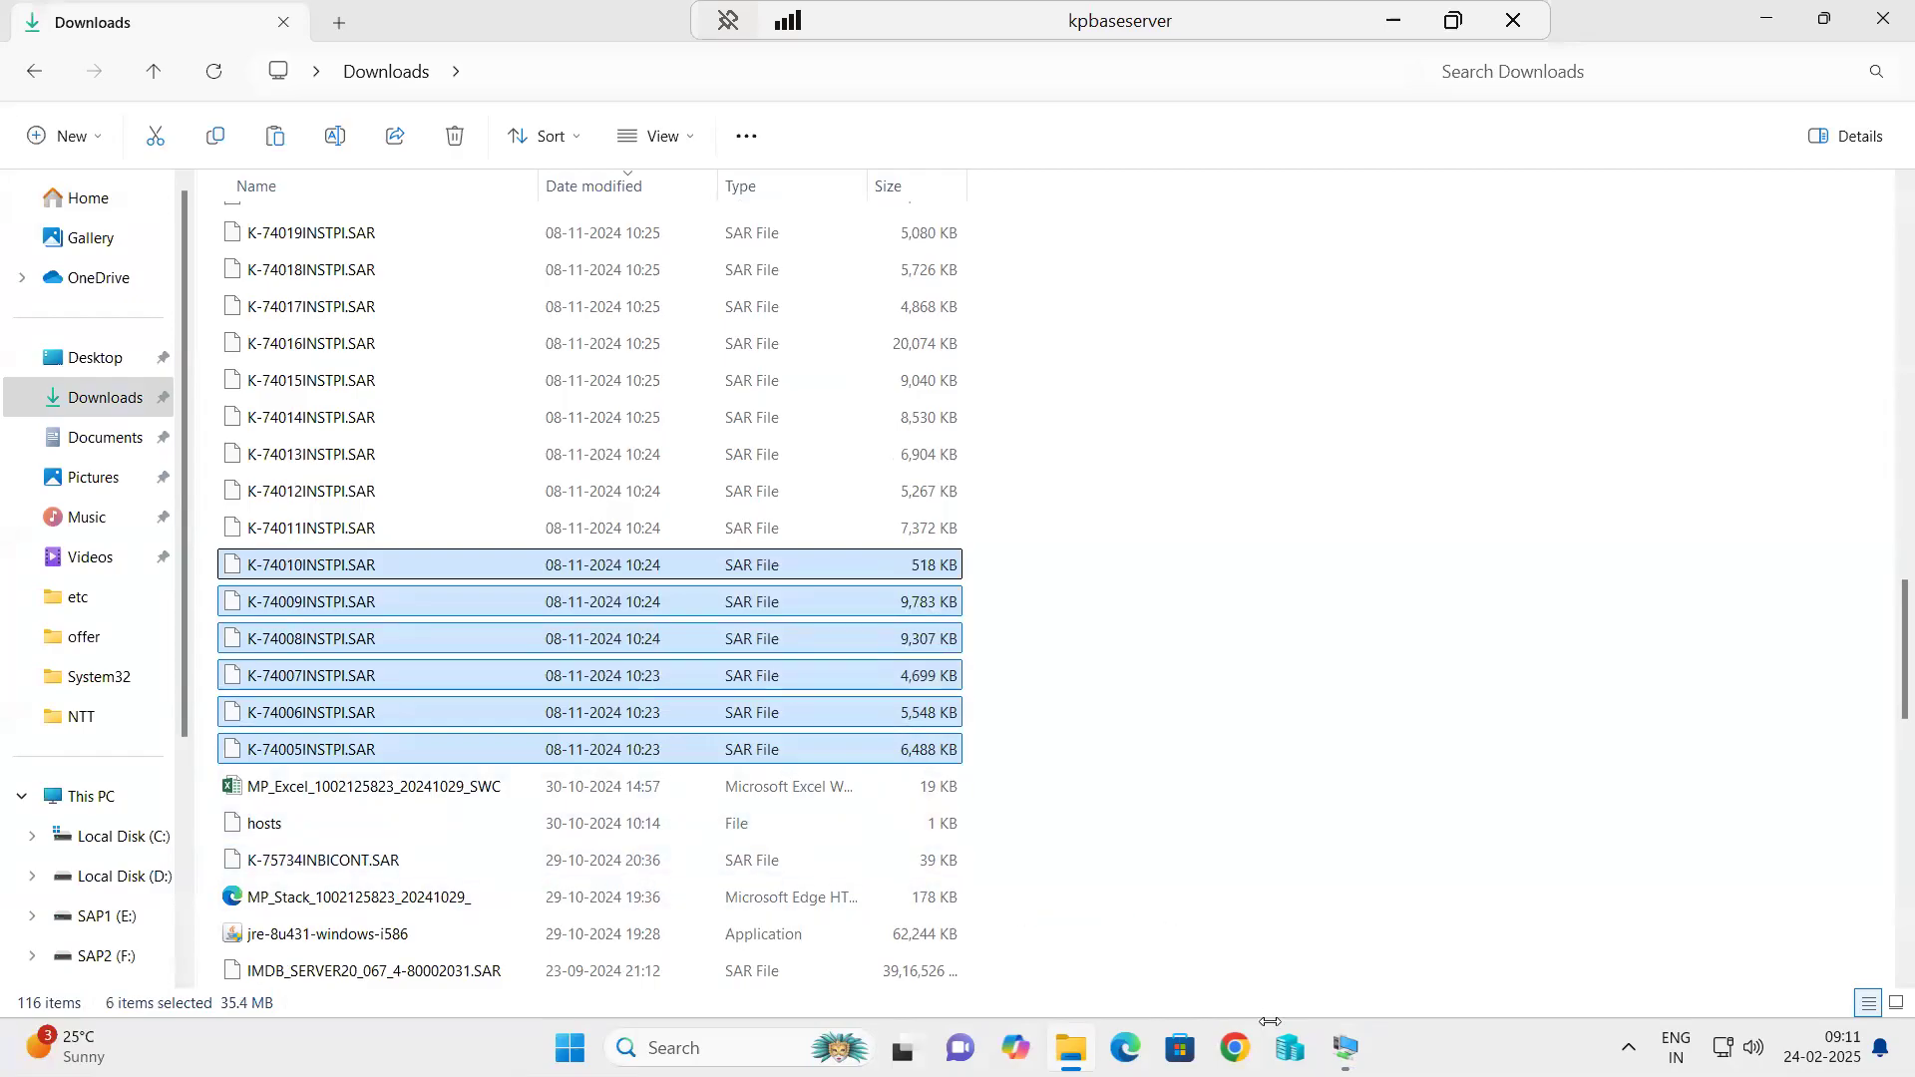
Switch back to the kponline1 remote session and show it full screen.
{"action": "mouse_move", "coordinate": [1345, 1048]}
{"action": "left_click", "coordinate": [1335, 926]}
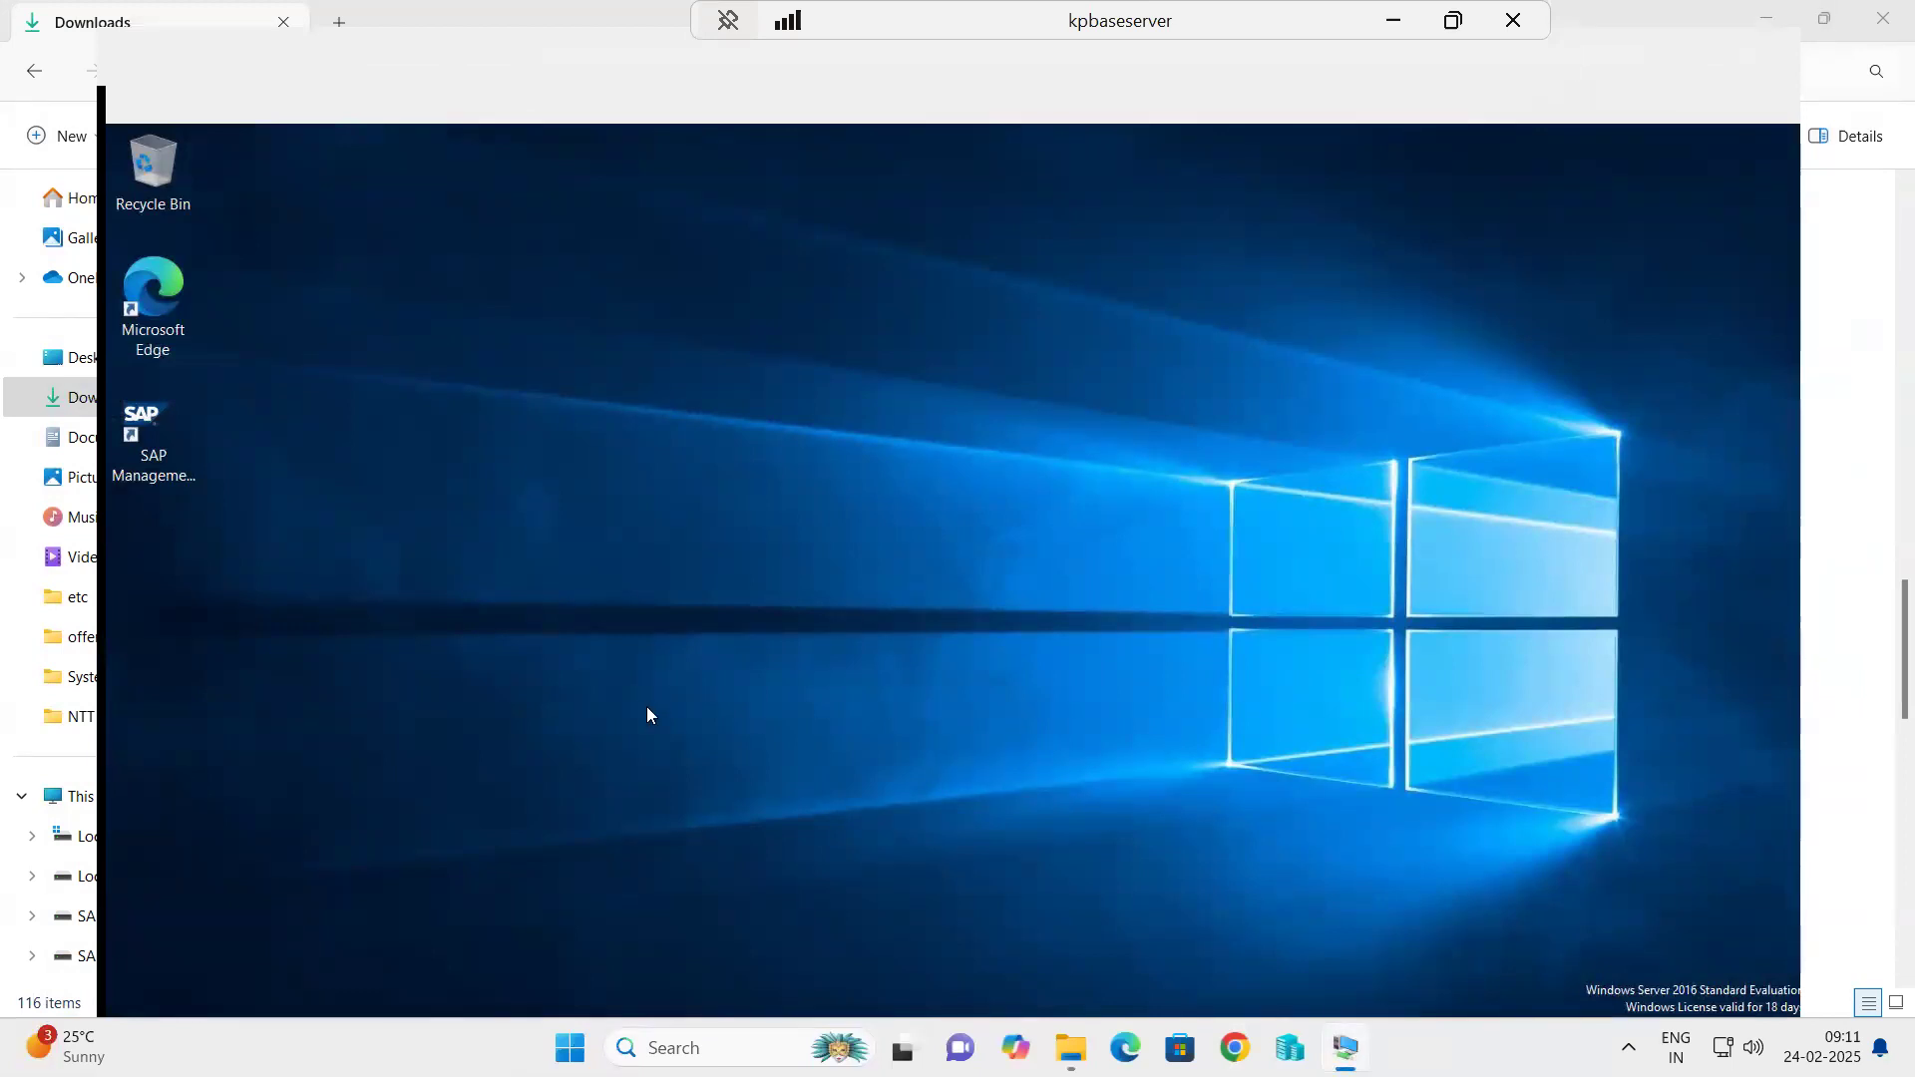
{"action": "double_click", "coordinate": [375, 127]}
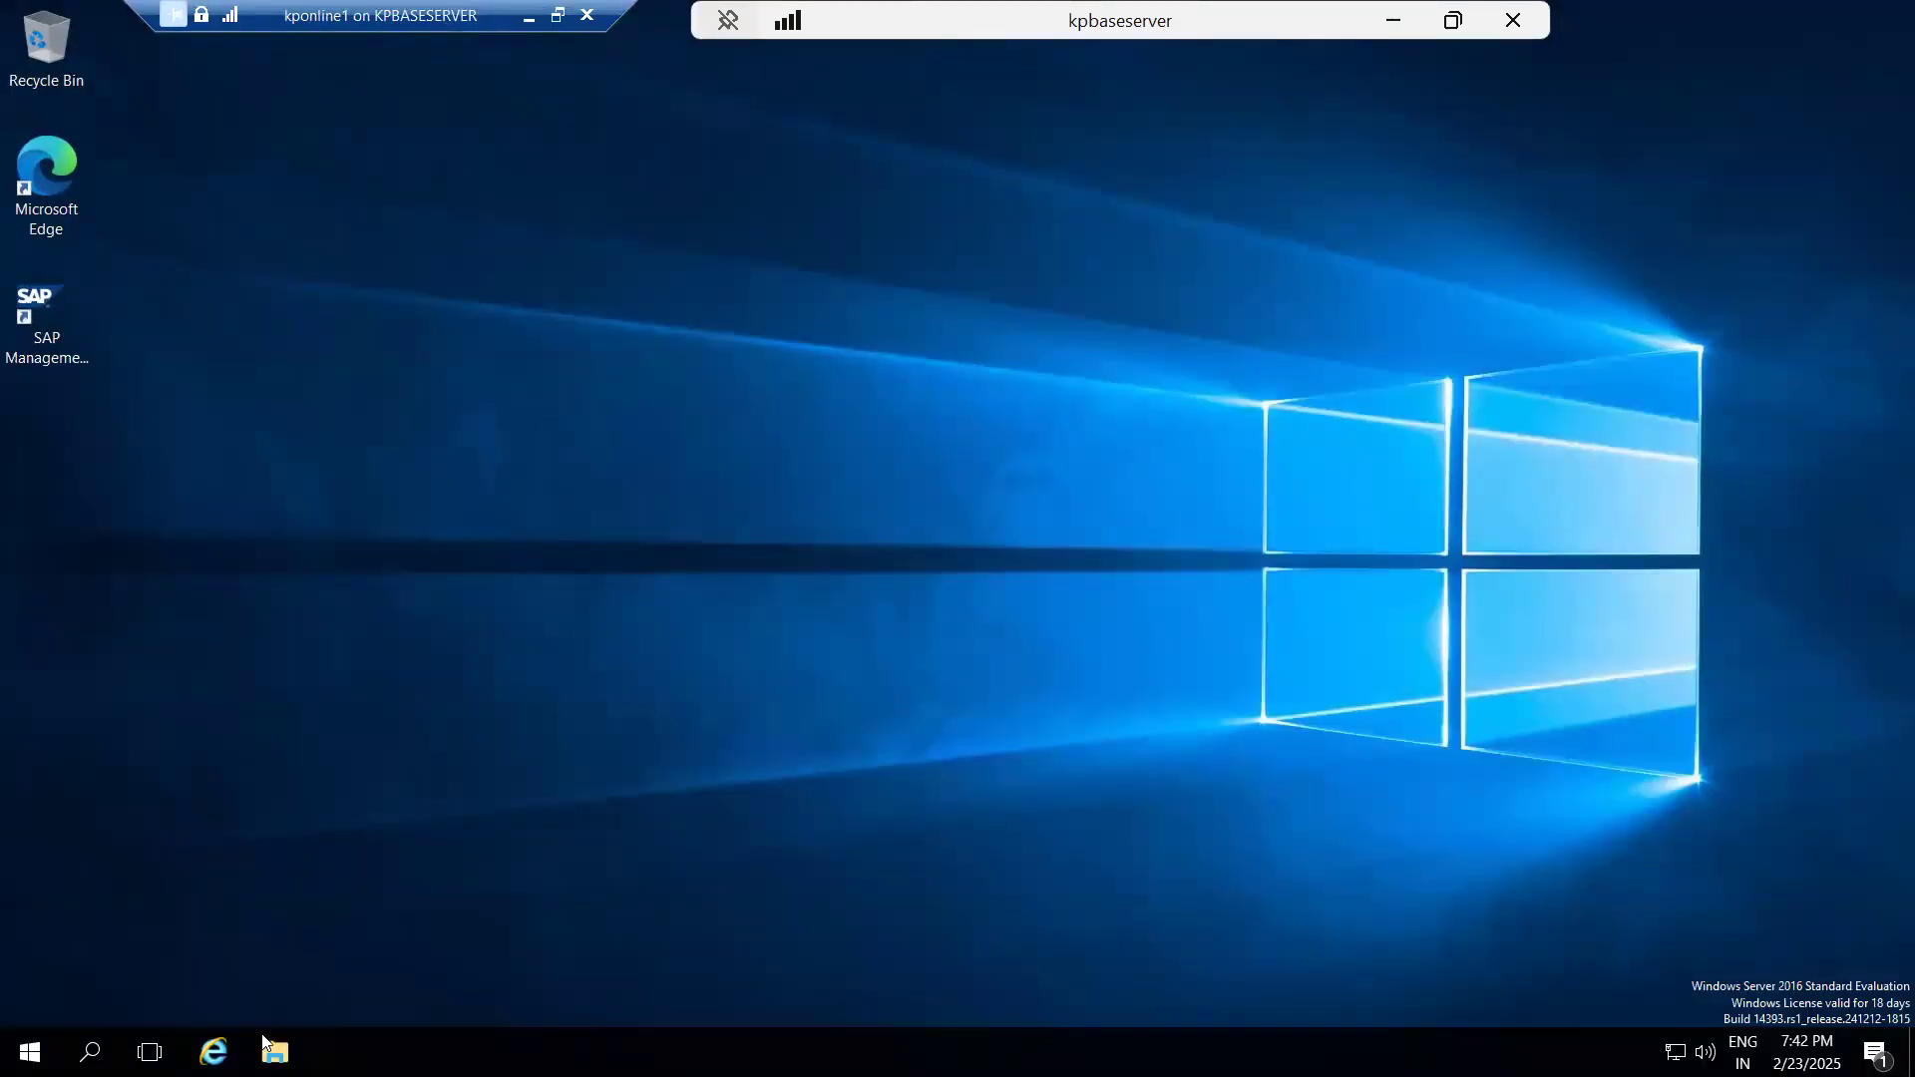
Open E:\usr\sap\trans on kponline1 and paste the six copied ST-PI archives there.
{"action": "left_click", "coordinate": [275, 1052]}
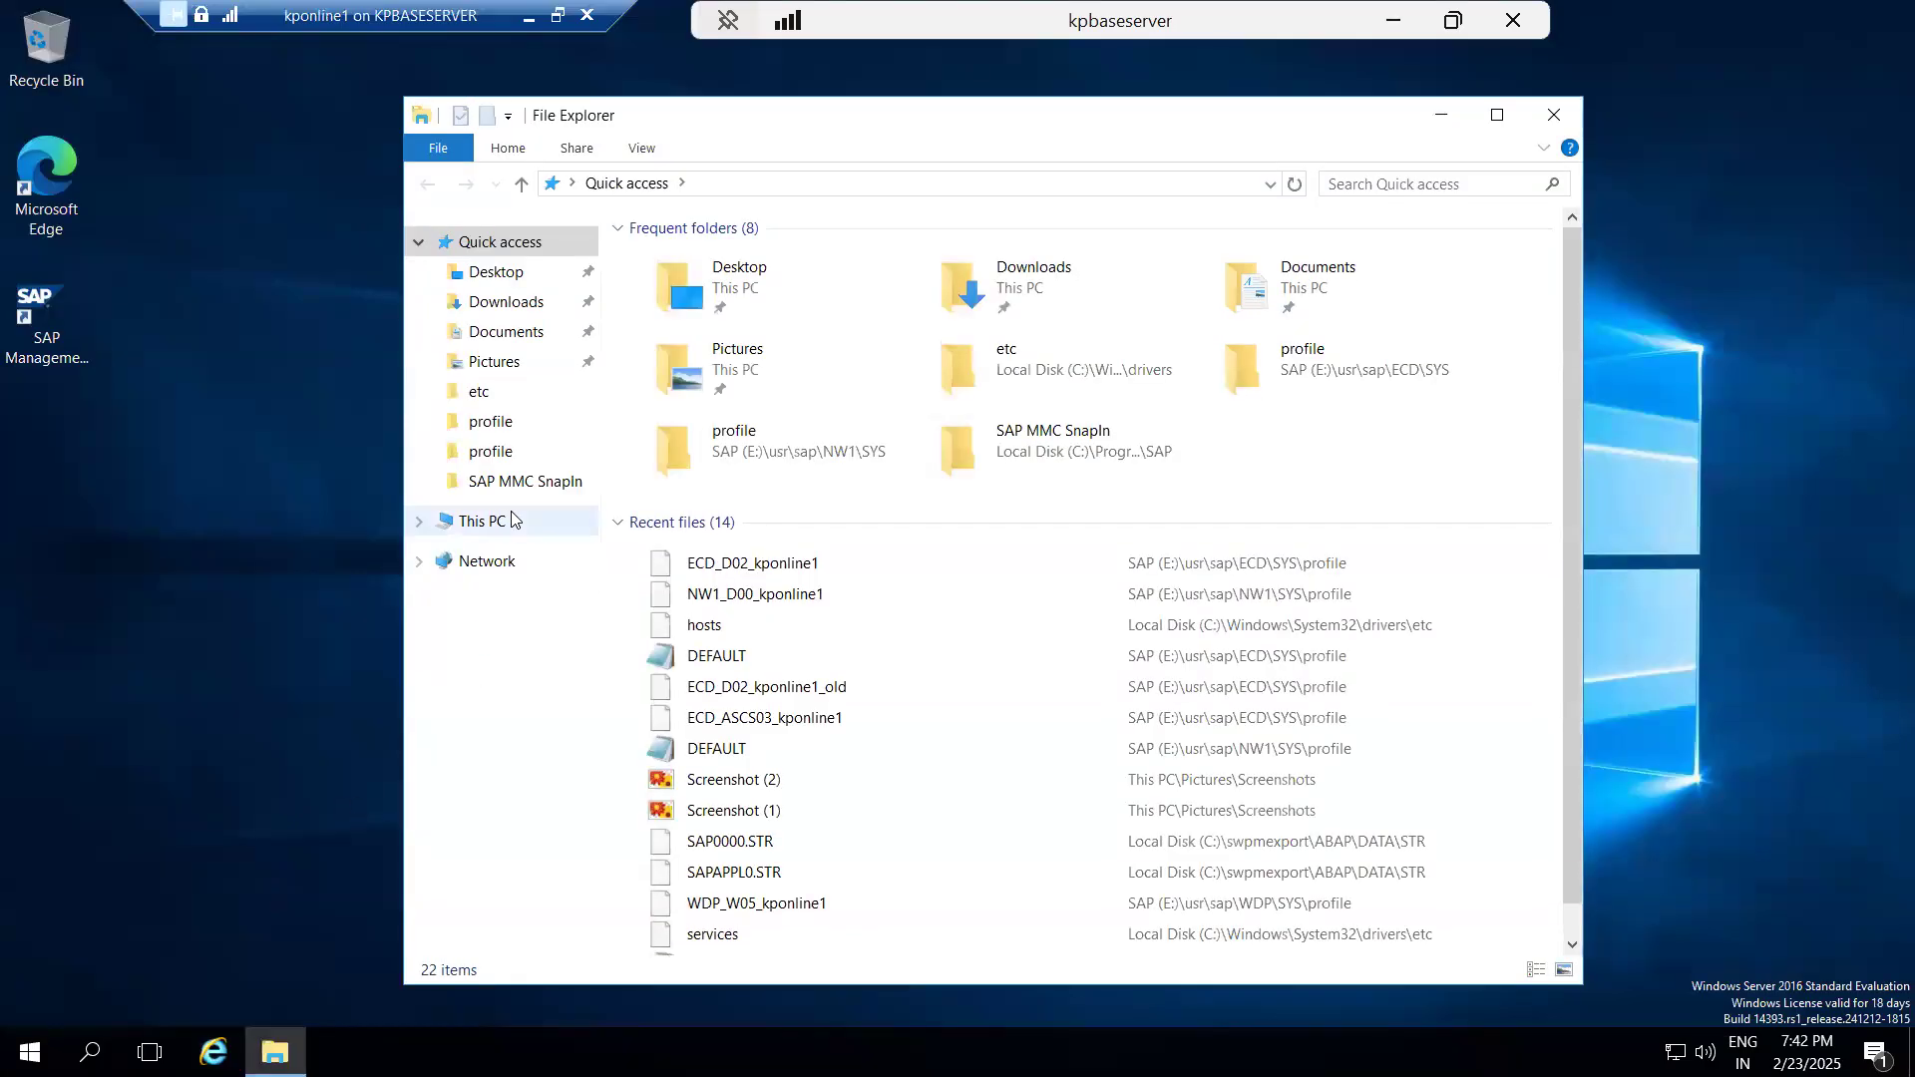
{"action": "left_click", "coordinate": [511, 520]}
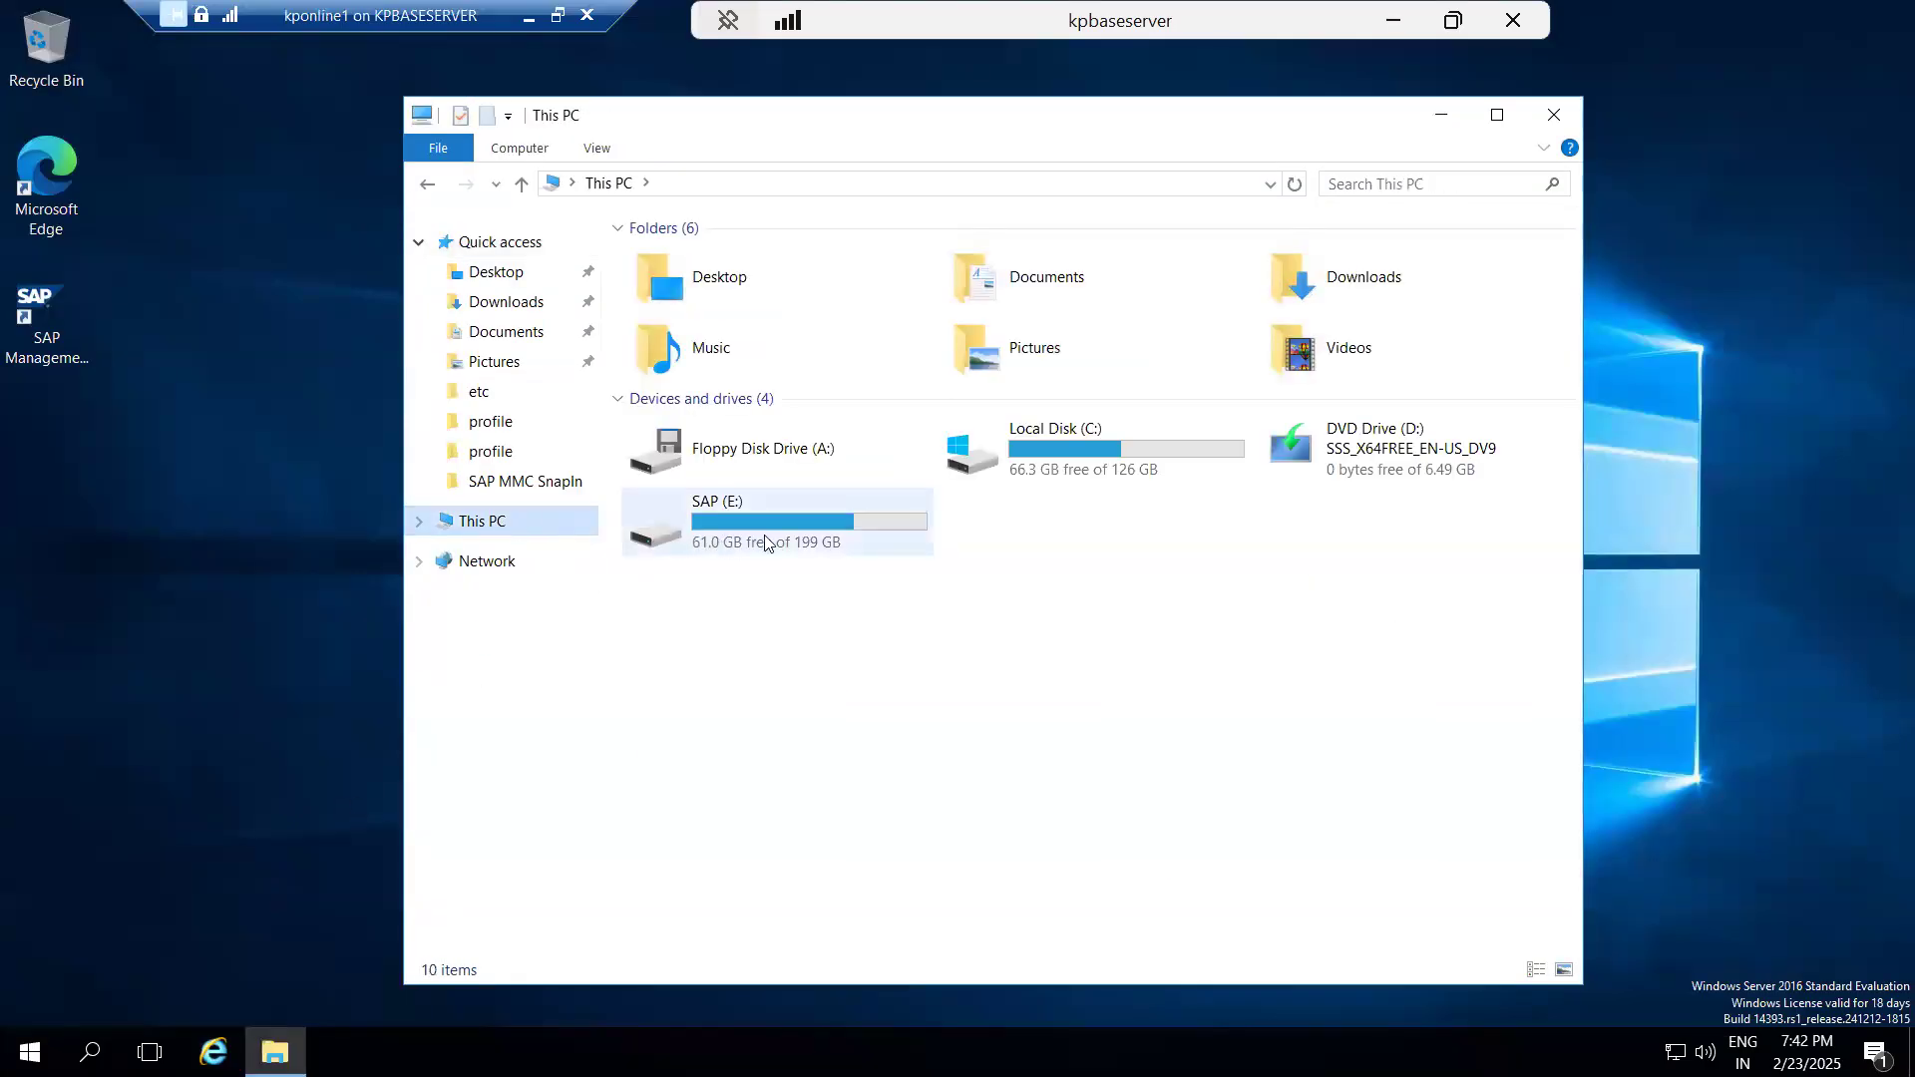
{"action": "double_click", "coordinate": [764, 532]}
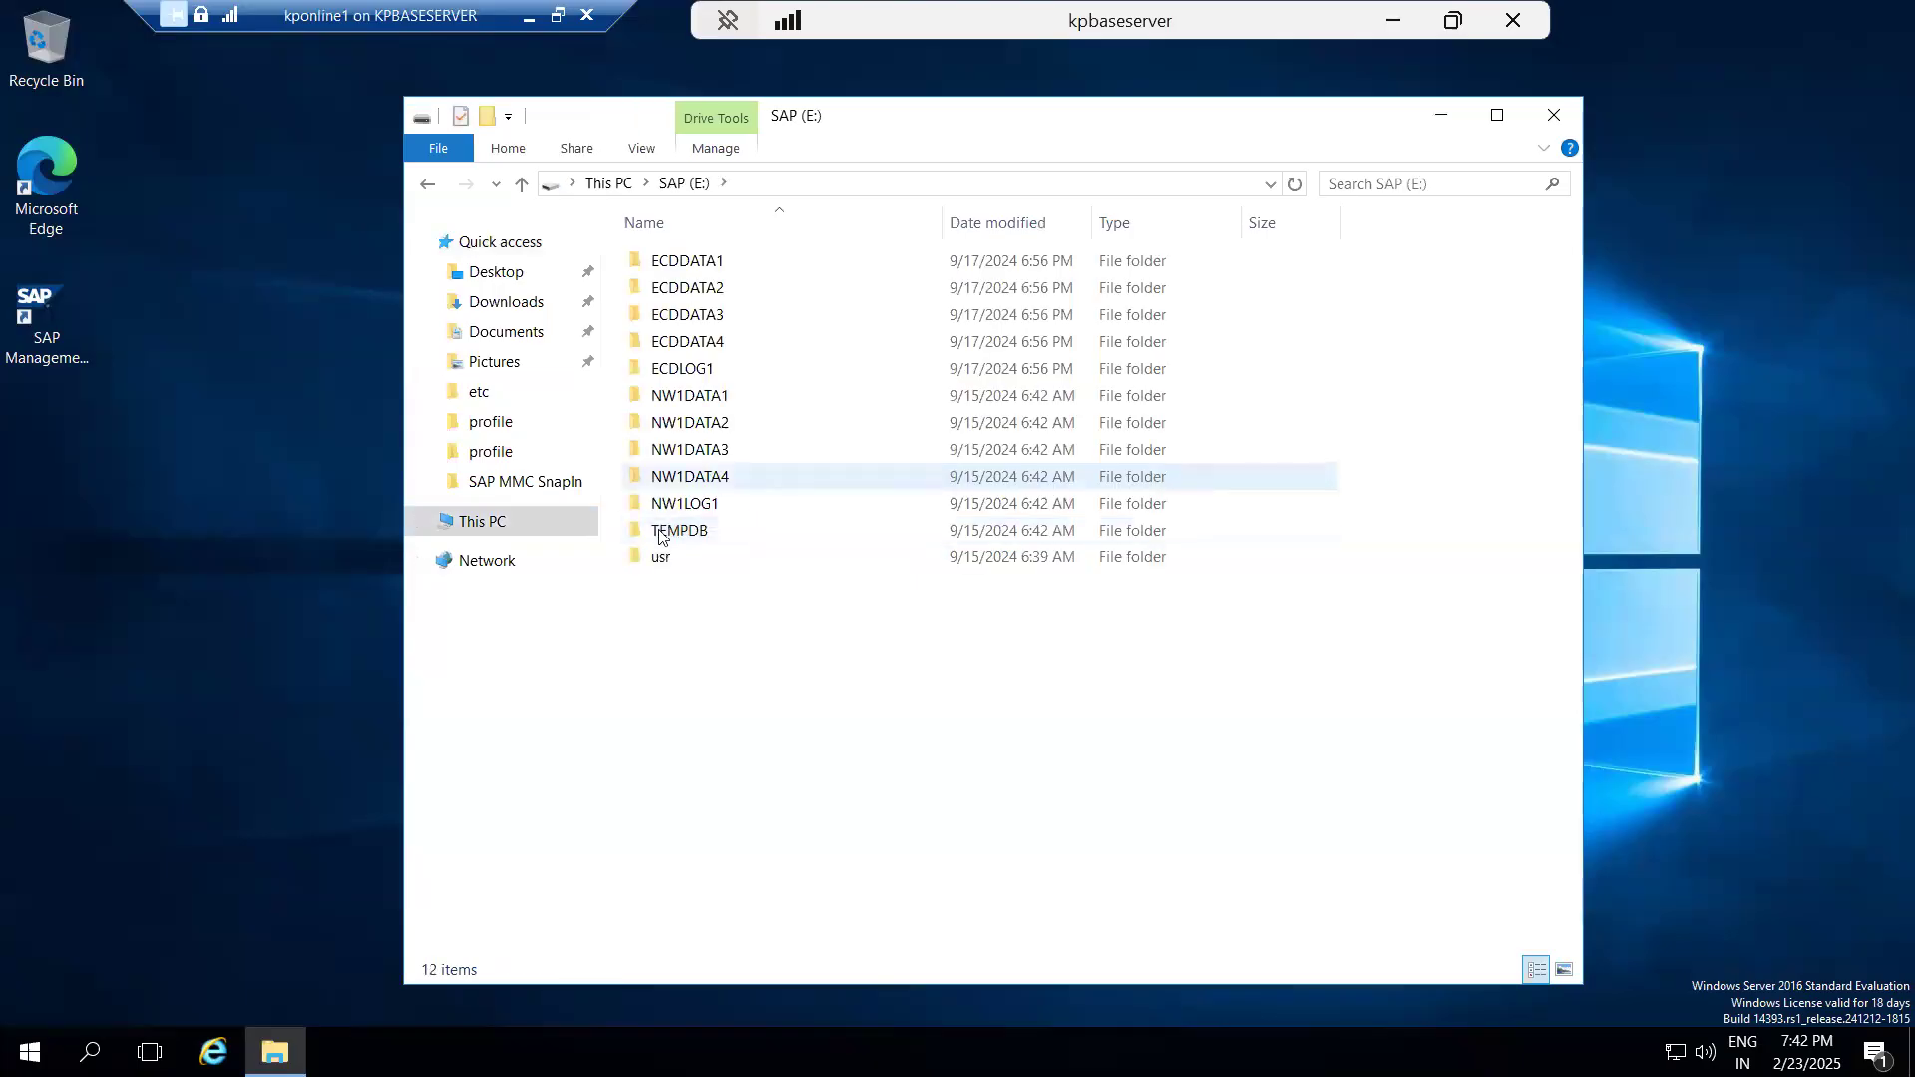
{"action": "double_click", "coordinate": [661, 557]}
{"action": "left_click", "coordinate": [664, 268]}
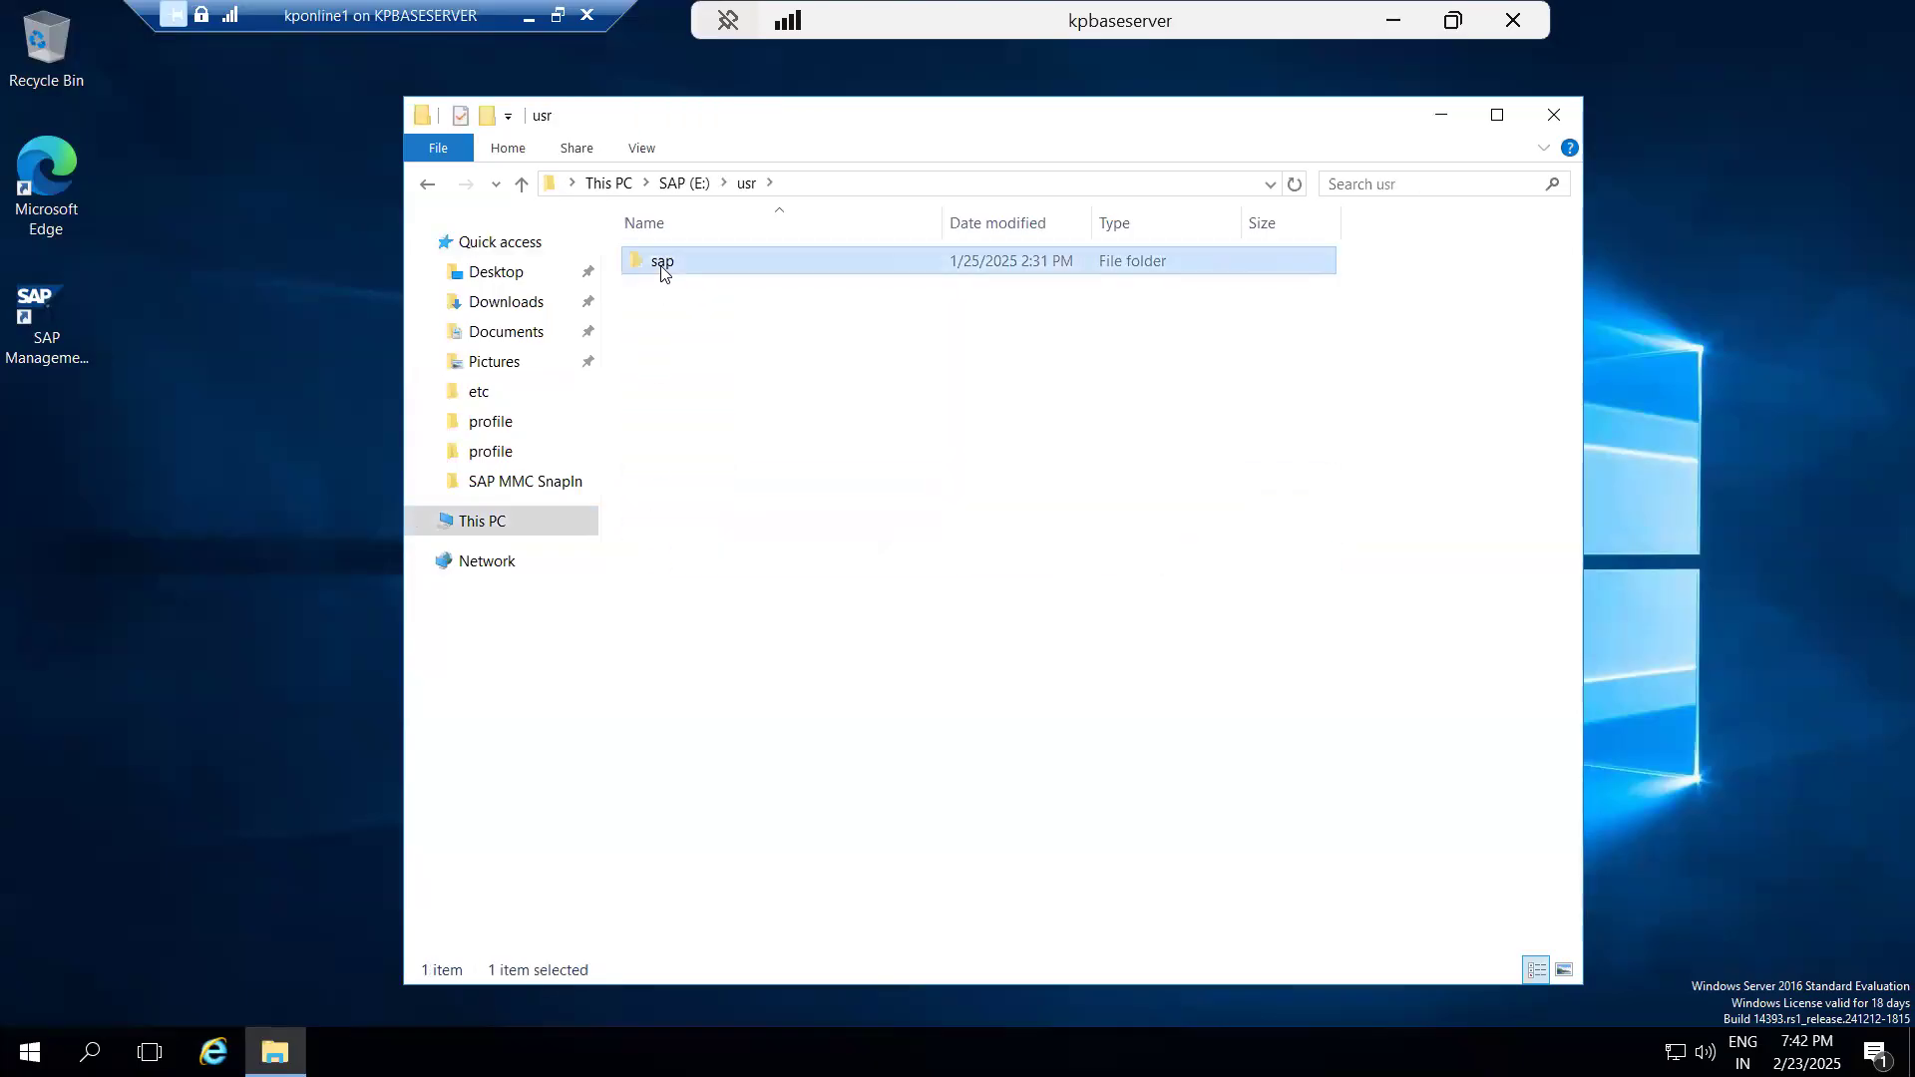
{"action": "double_click", "coordinate": [664, 268]}
{"action": "left_click", "coordinate": [670, 401]}
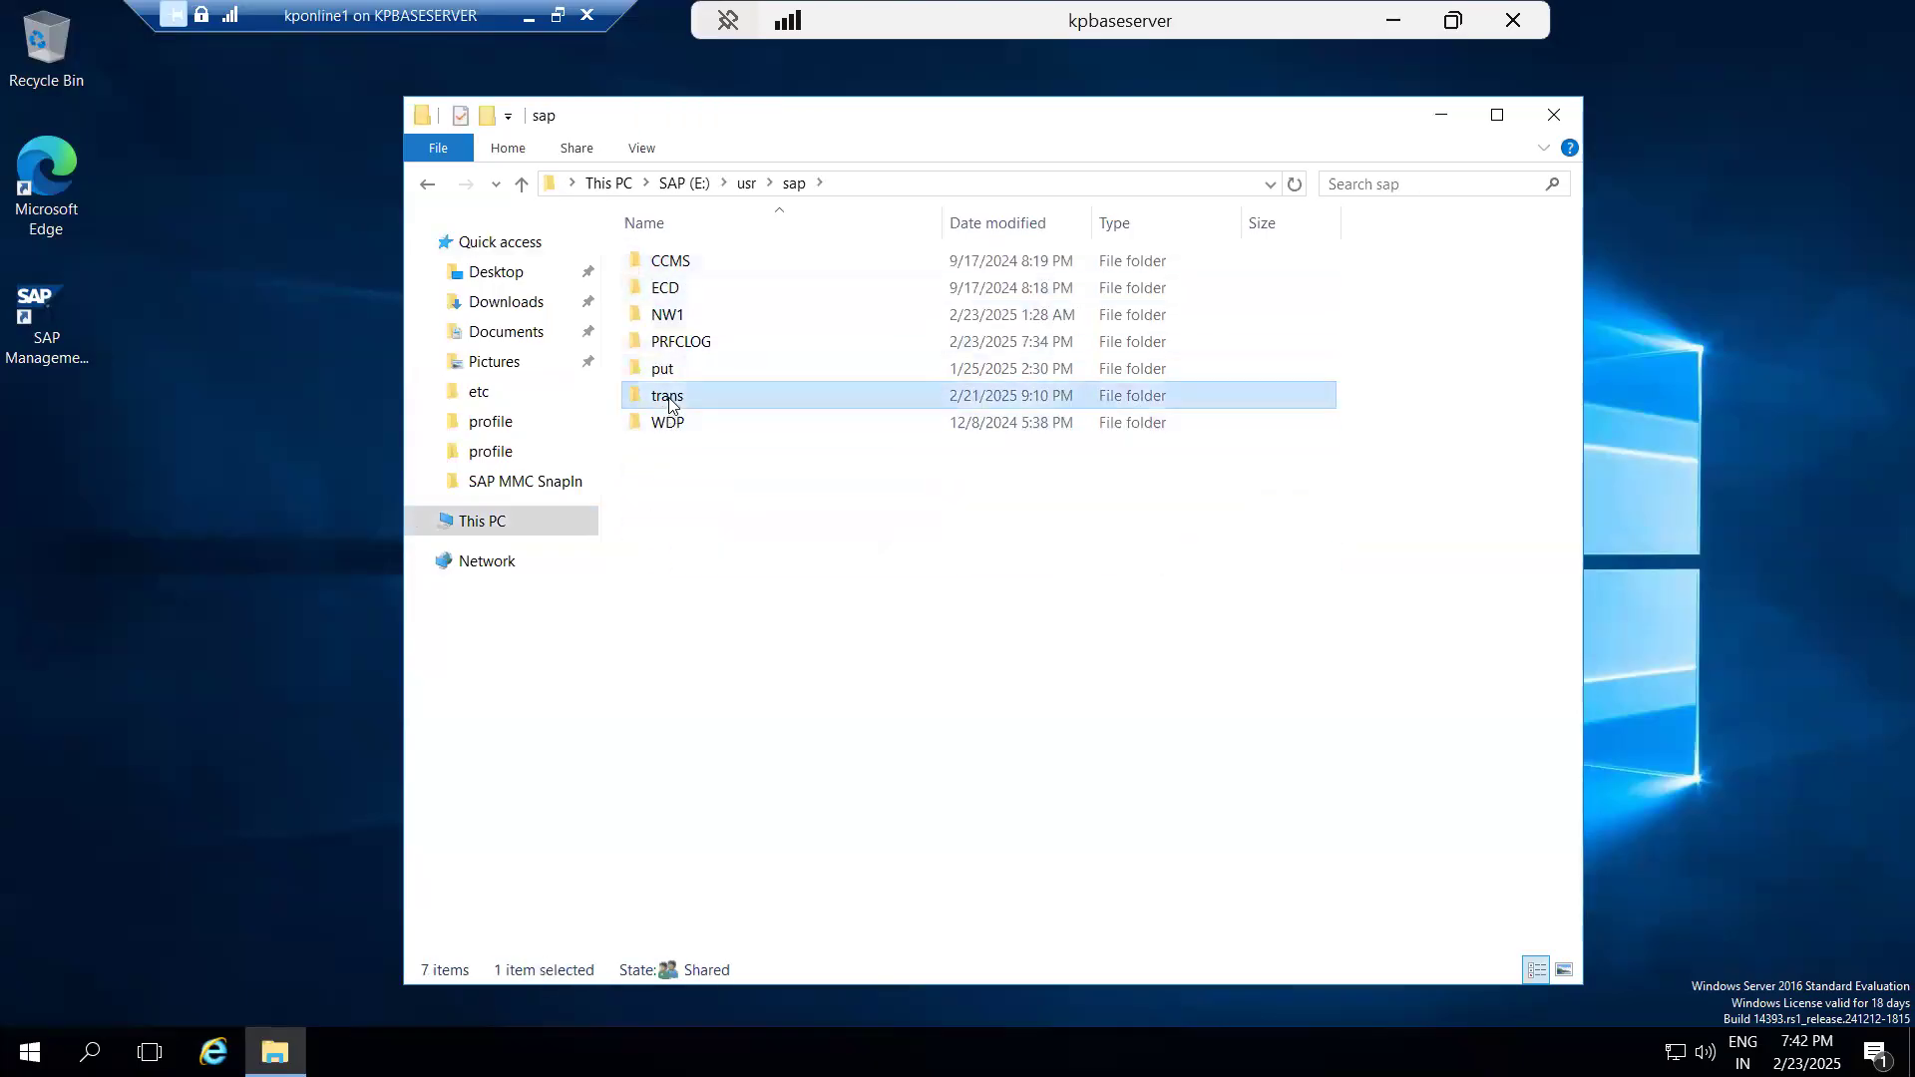
{"action": "double_click", "coordinate": [670, 400]}
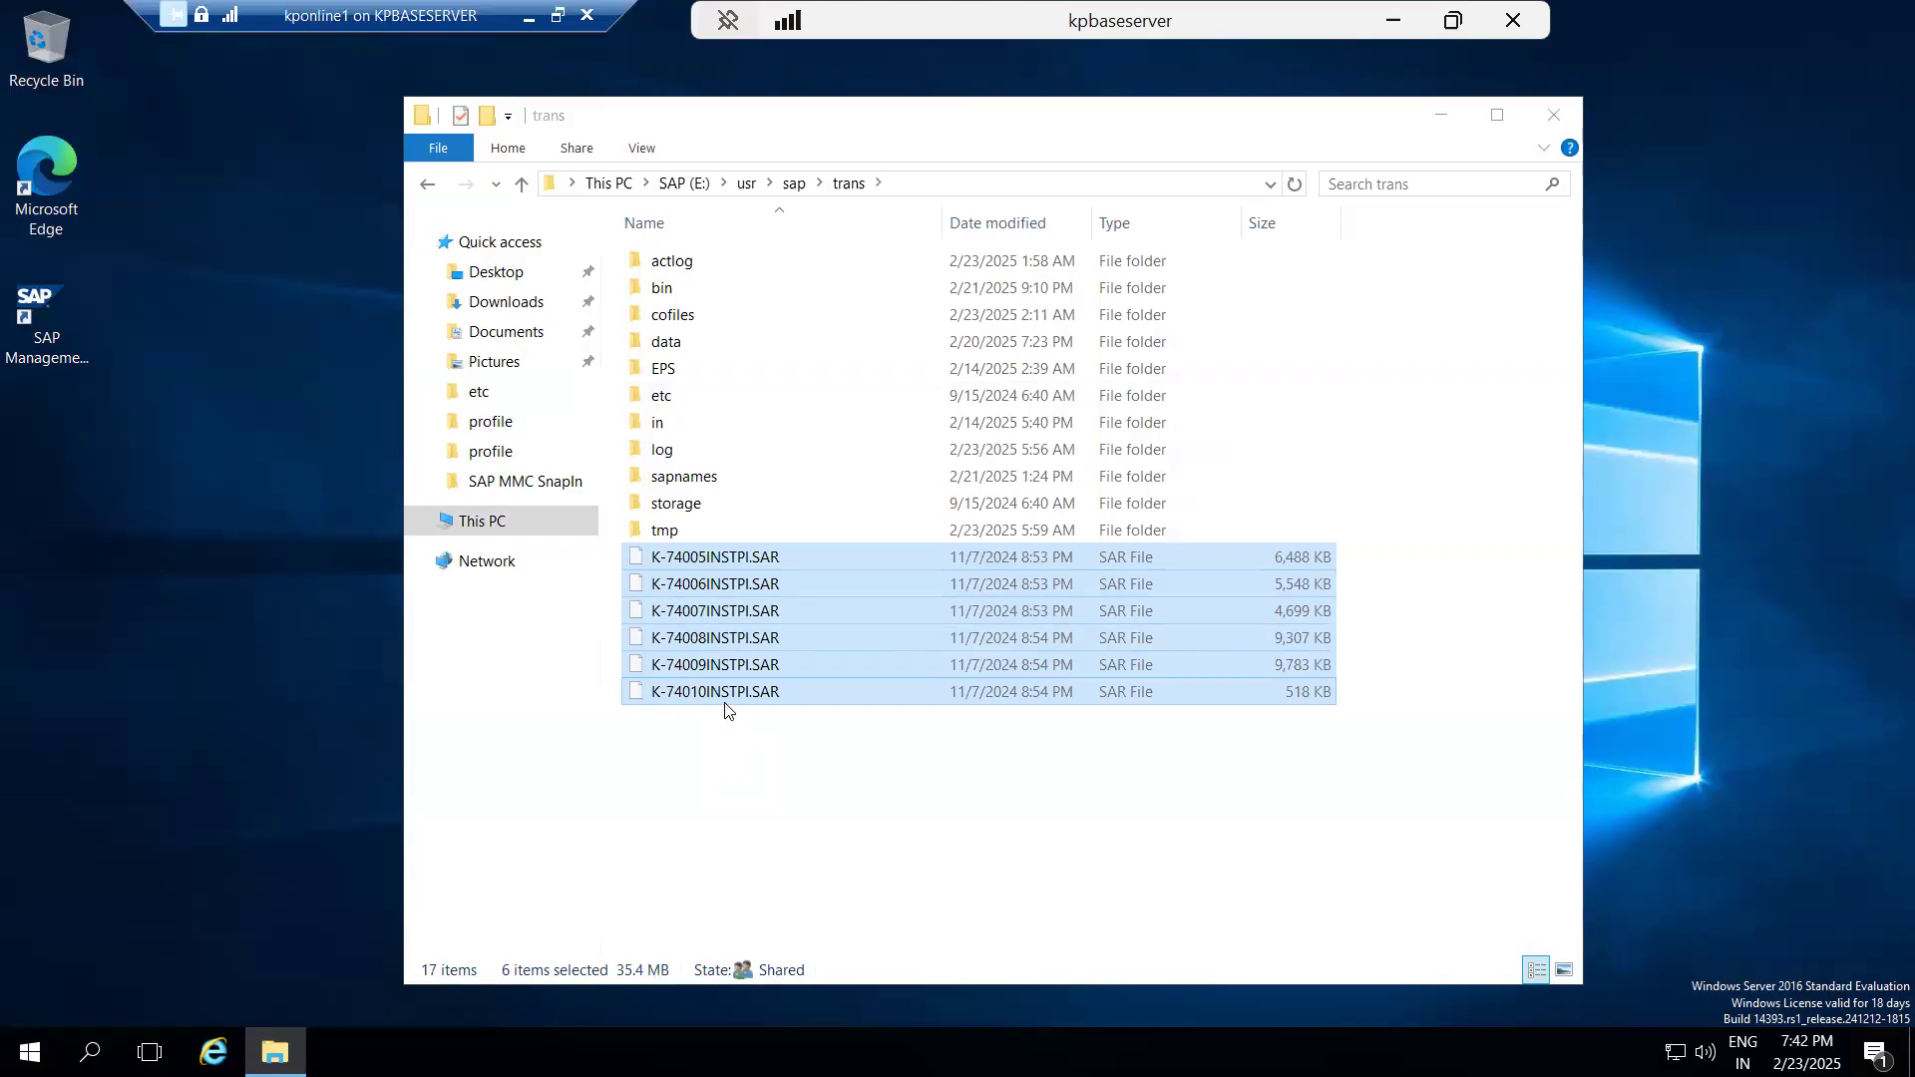
{"action": "left_click", "coordinate": [753, 751]}
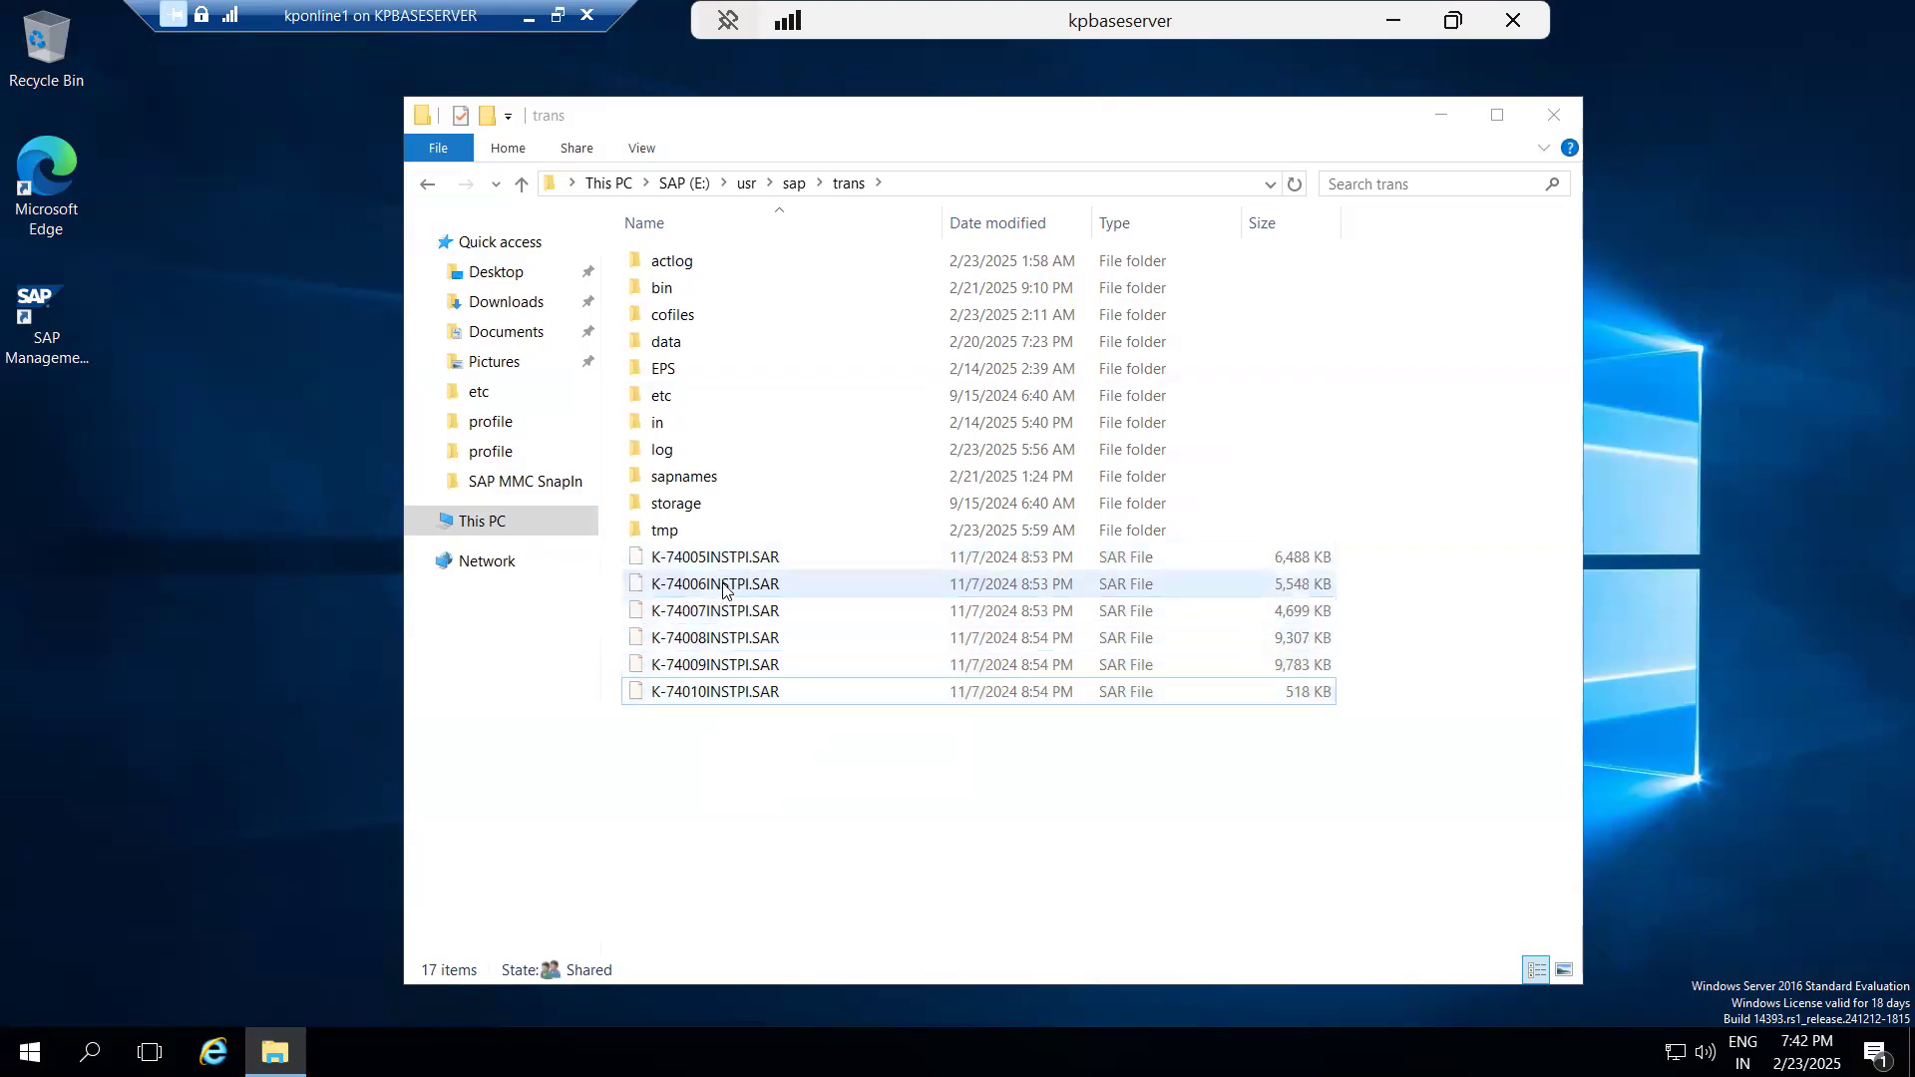
Cut the archives K-74006INSTPI.SAR through K-74010INSTPI.SAR from the trans folder, leaving out K-74005INSTPI.SAR.
{"action": "left_click_drag", "start_coordinate": [746, 746], "coordinate": [697, 594]}
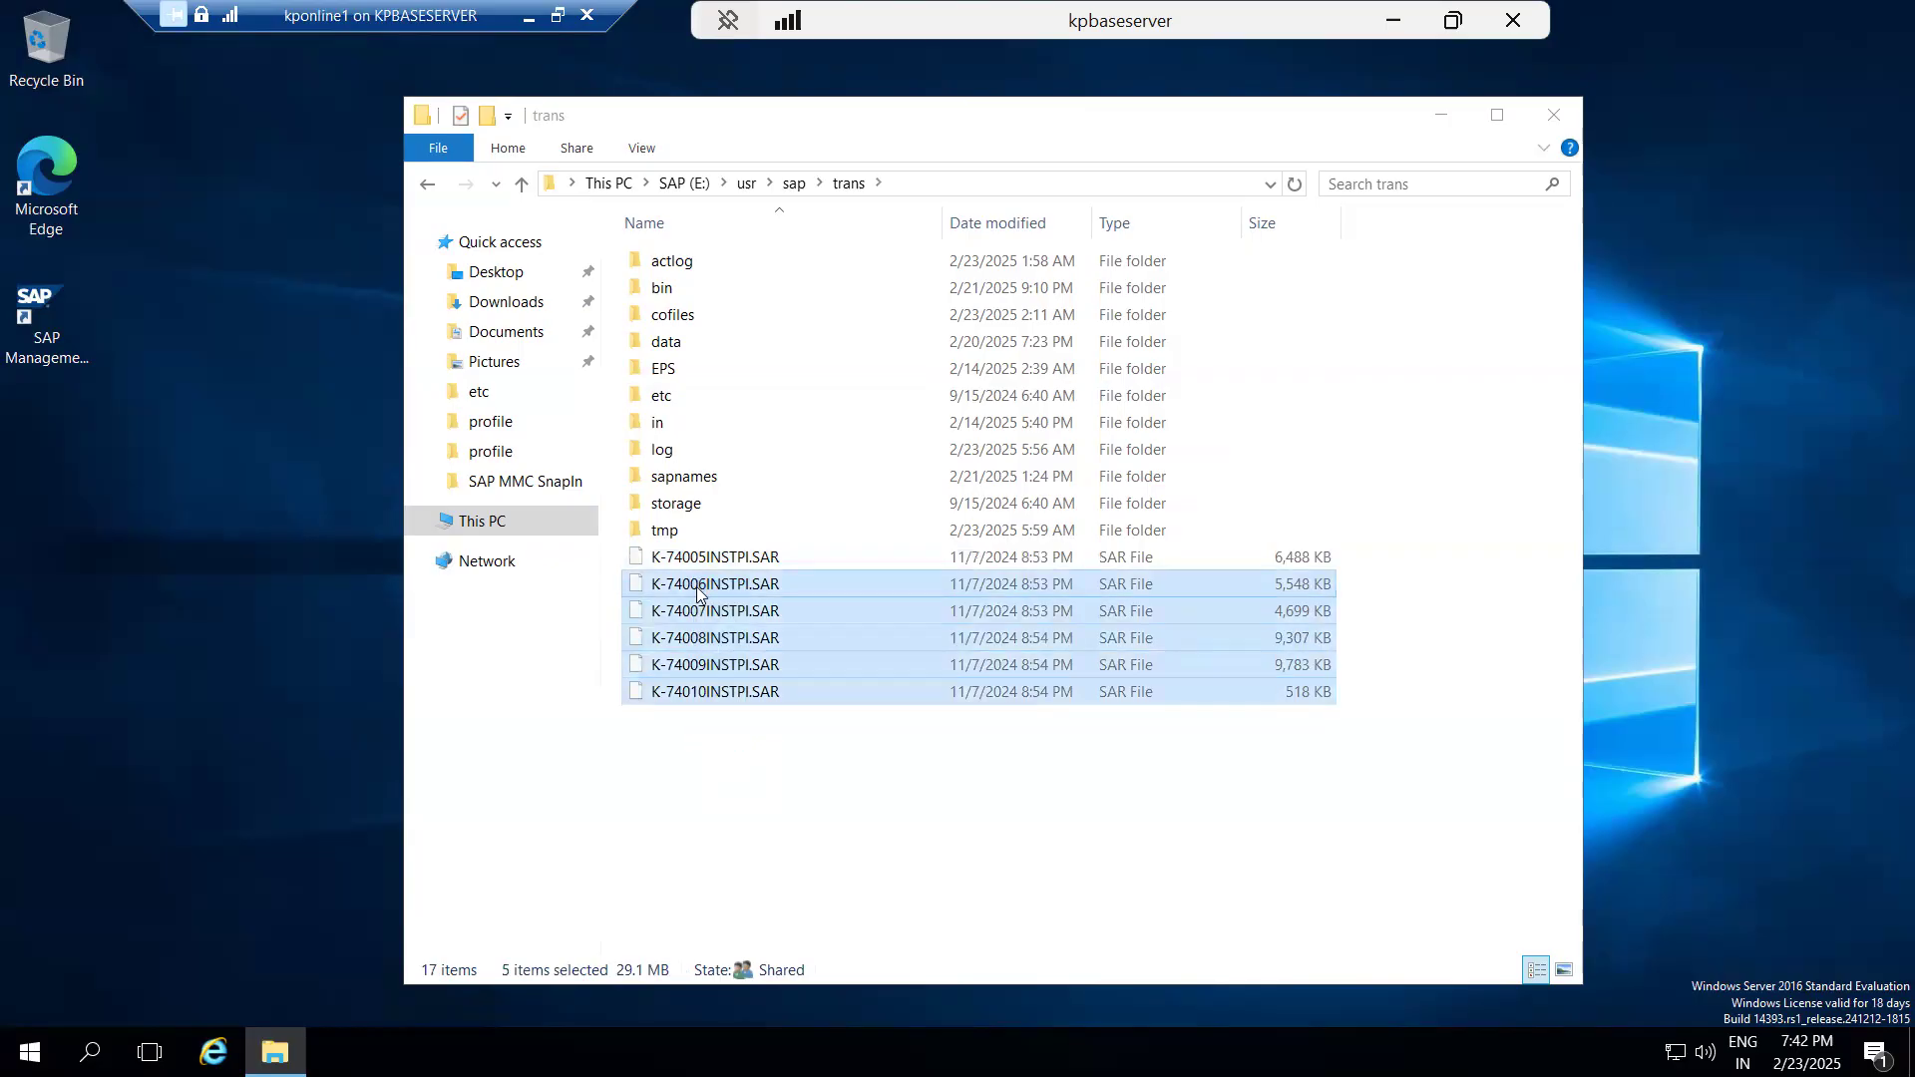
{"action": "right_click", "coordinate": [697, 593]}
{"action": "left_click", "coordinate": [753, 717]}
Create a new folder named plugins on Local Disk (C:).
{"action": "left_click", "coordinate": [483, 520]}
{"action": "left_click", "coordinate": [898, 511]}
{"action": "double_click", "coordinate": [1096, 457]}
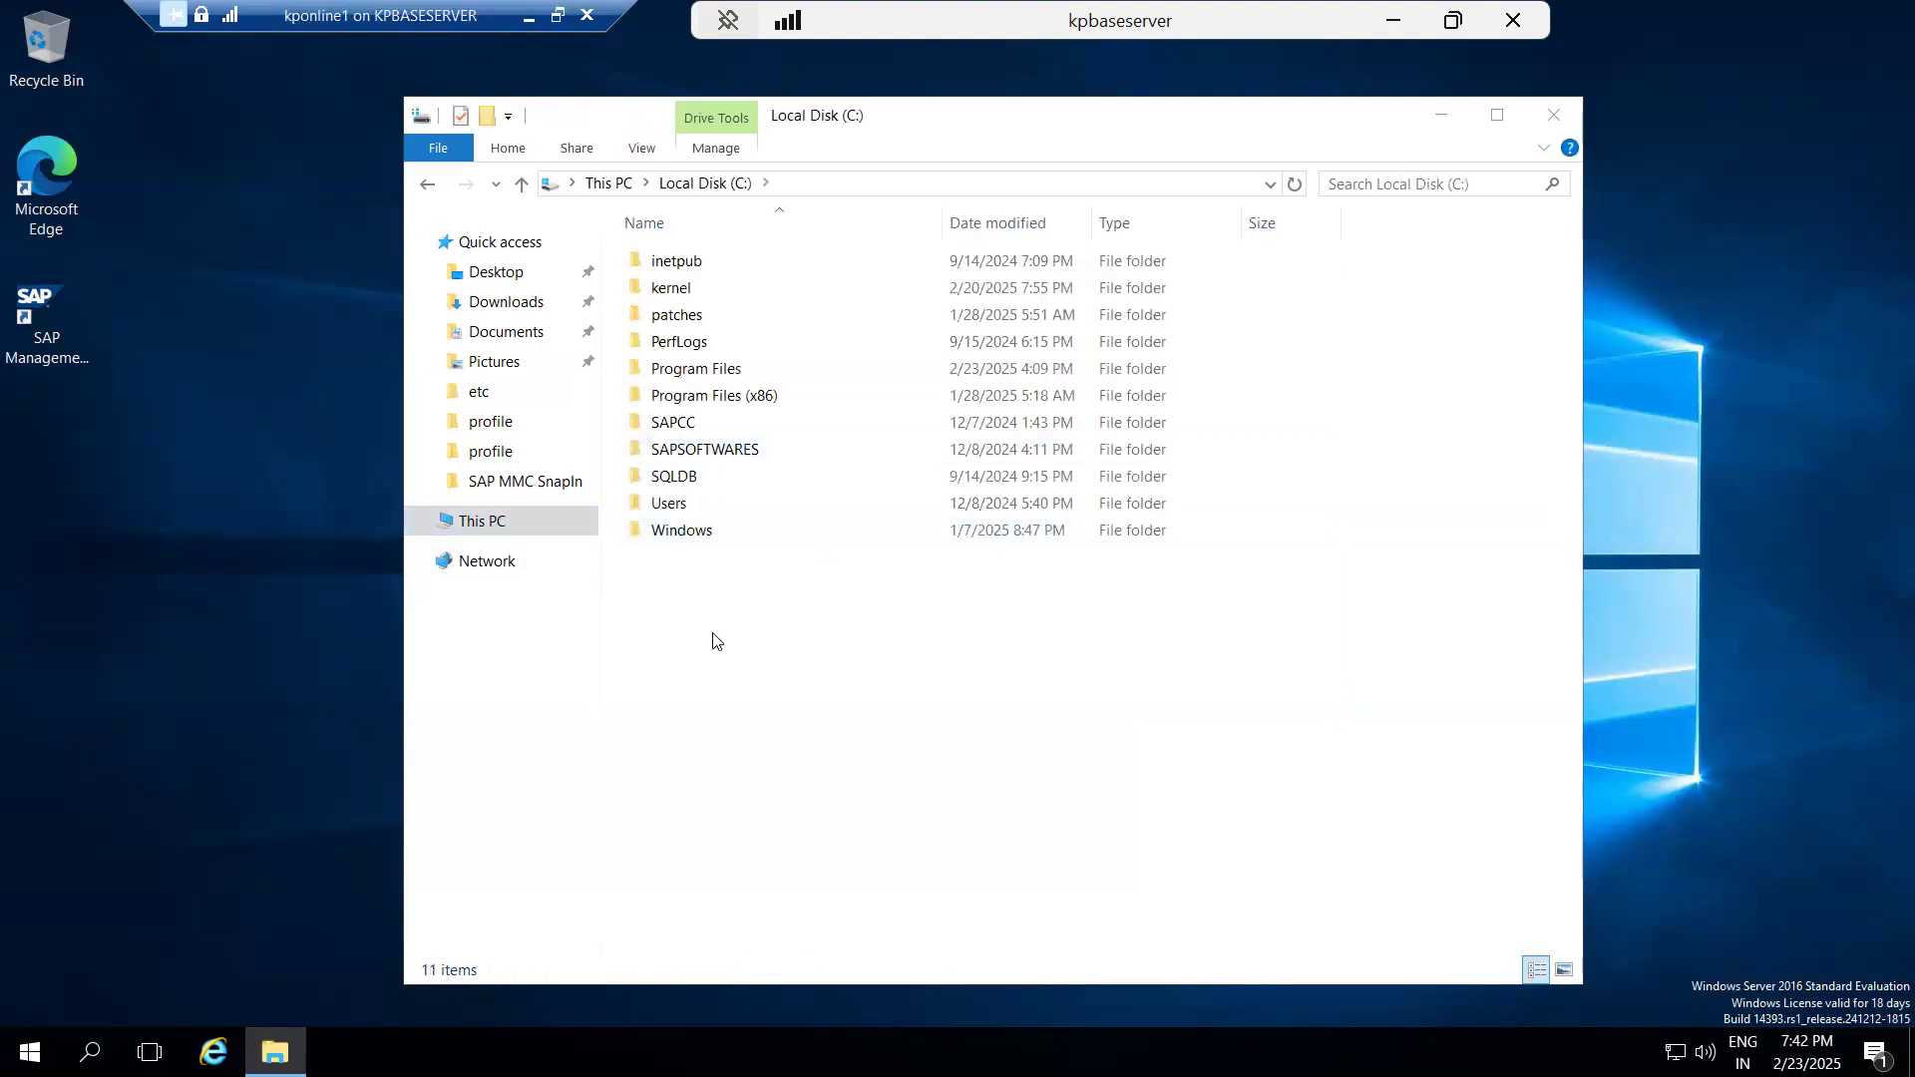
{"action": "right_click", "coordinate": [713, 642]}
{"action": "mouse_move", "coordinate": [888, 878]}
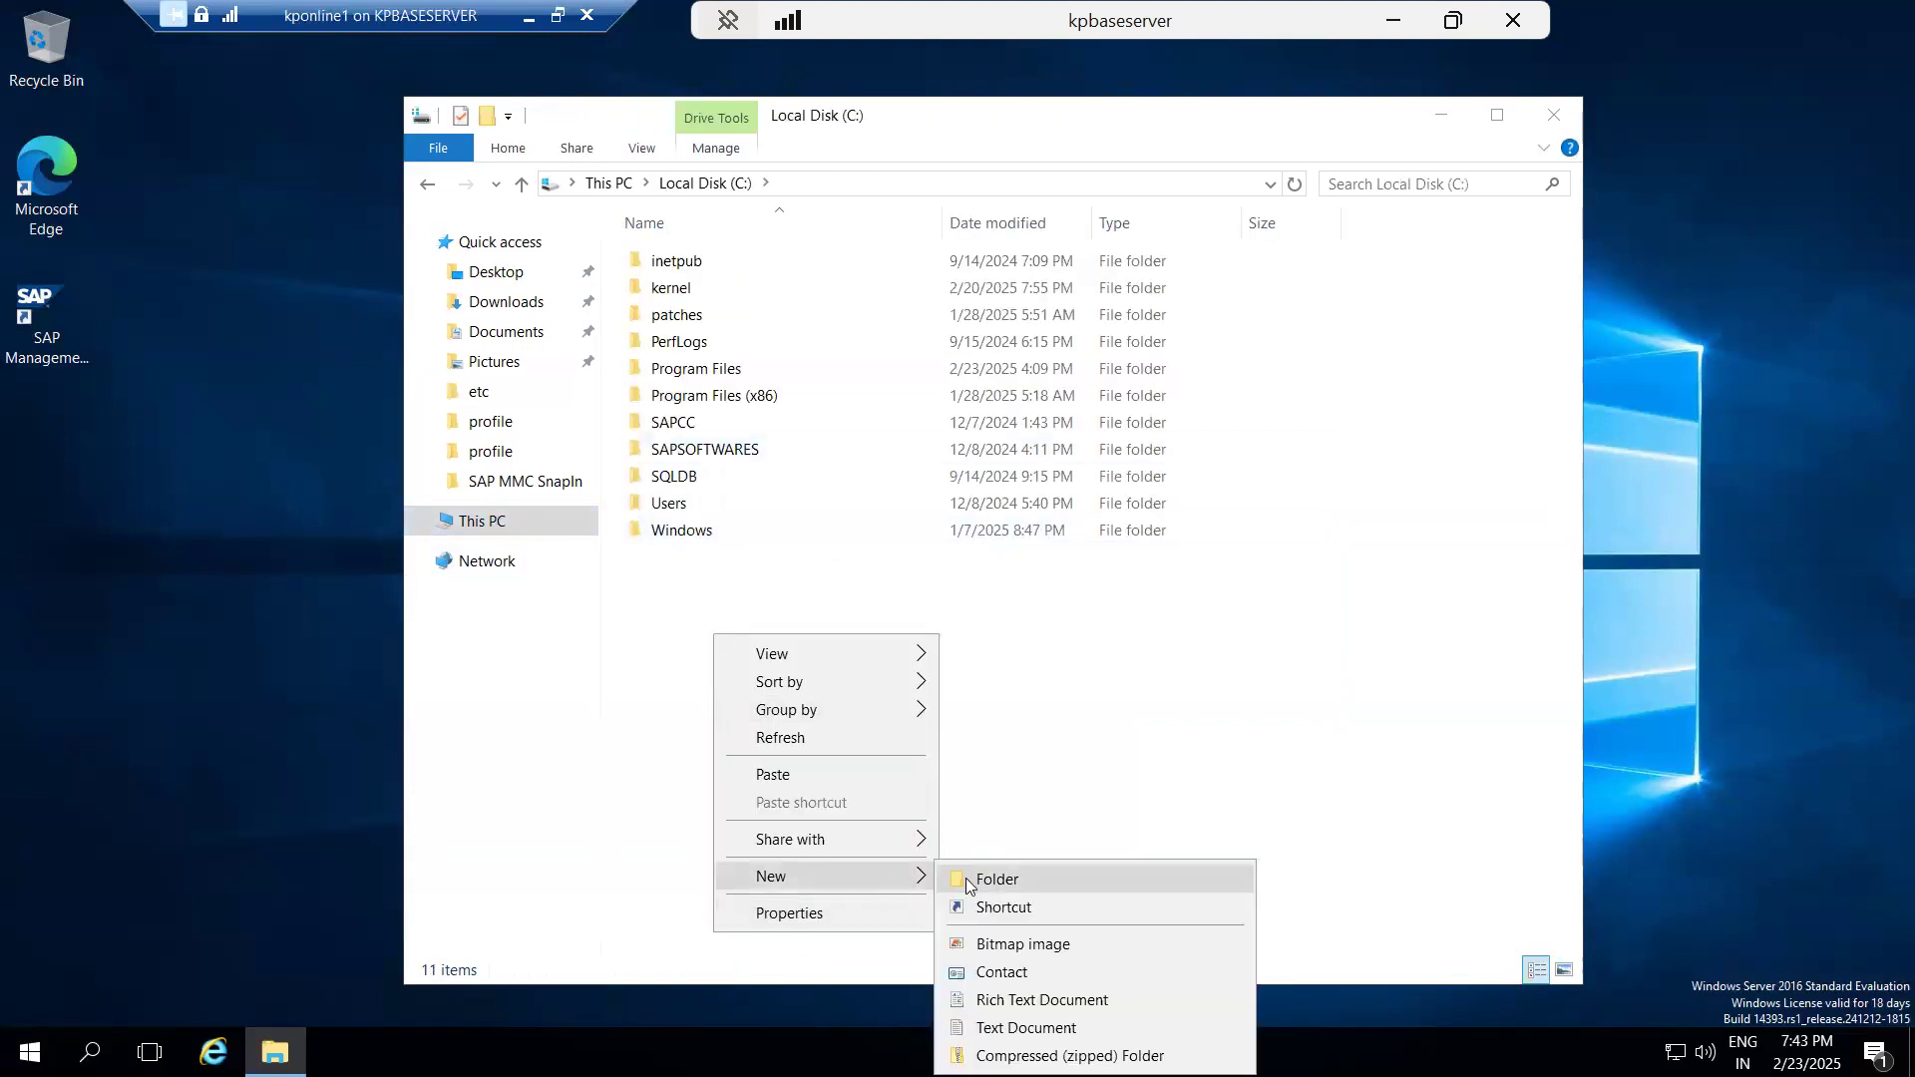
{"action": "left_click", "coordinate": [996, 879]}
{"action": "type", "text": "p"}
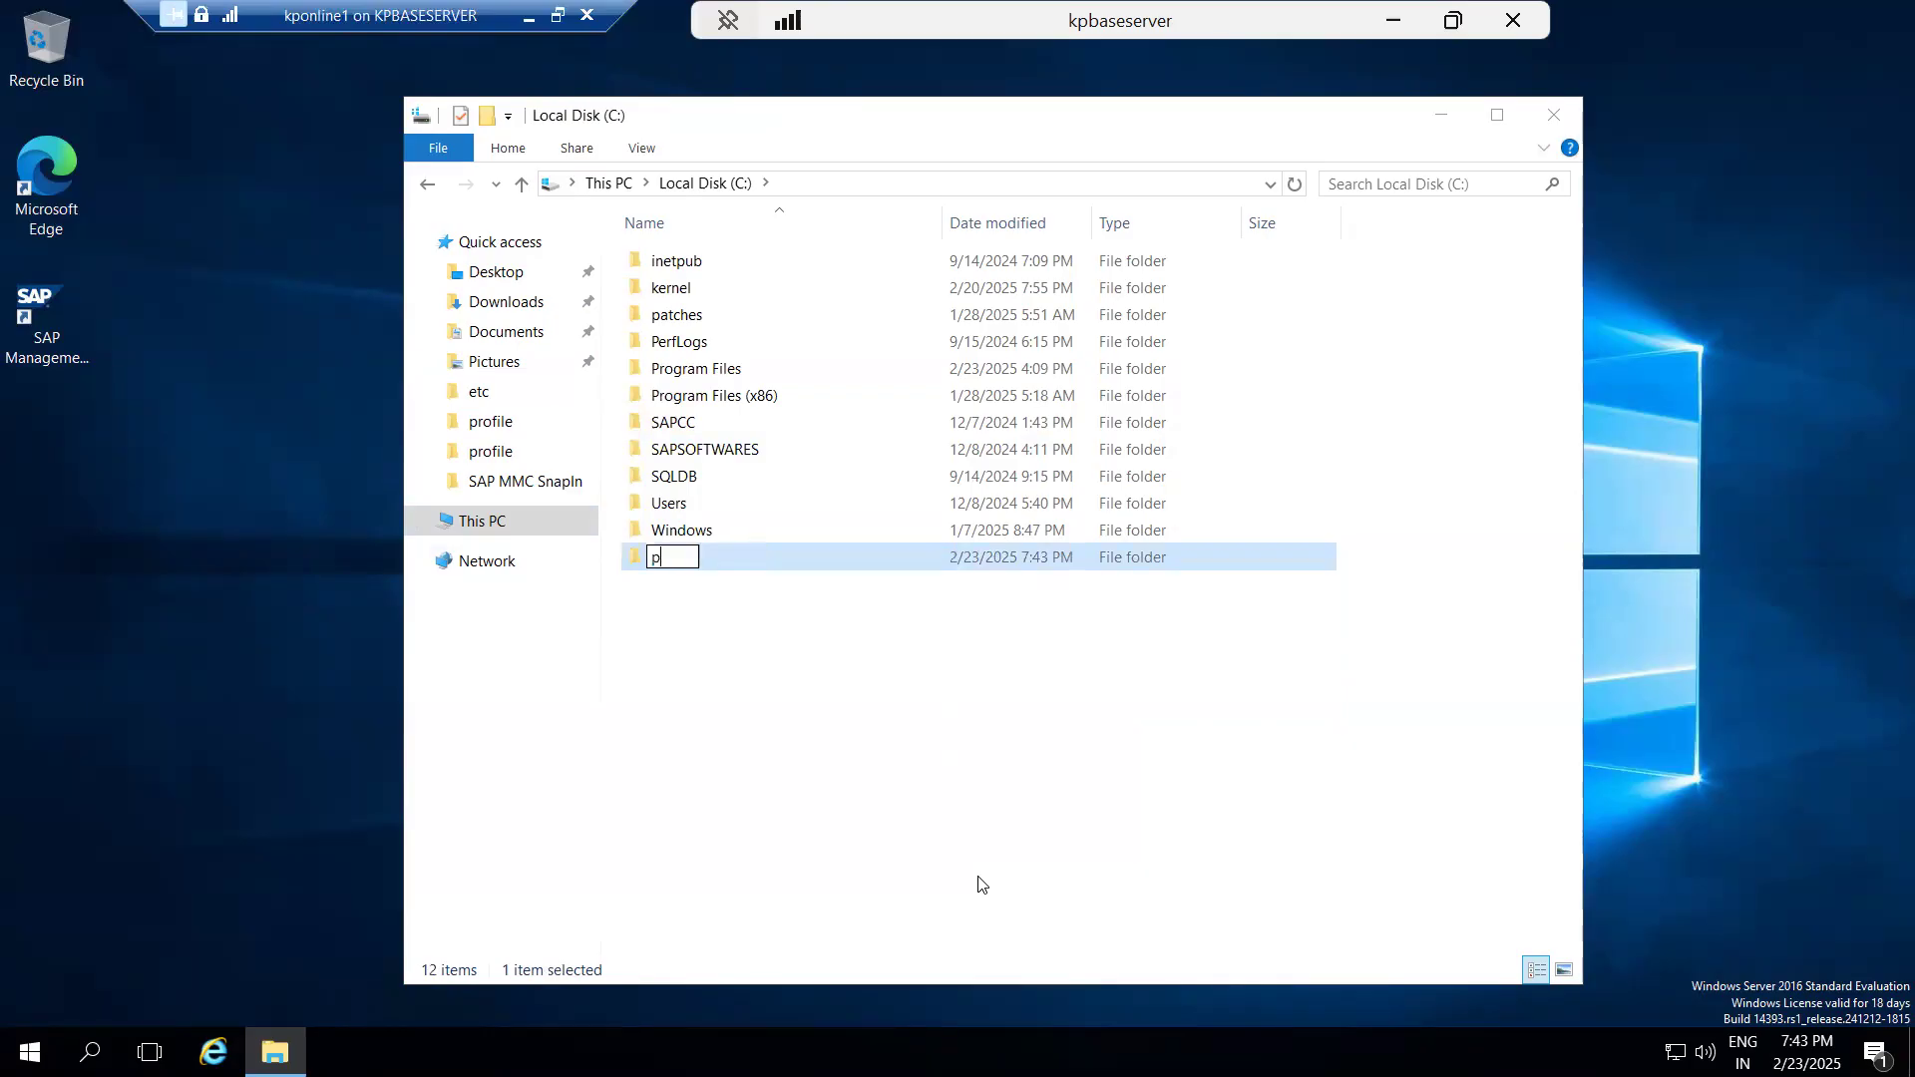
{"action": "type", "text": "lugins"}
Open the plugins folder and paste the five cut ST-PI archives into it.
{"action": "left_click", "coordinate": [661, 569]}
{"action": "double_click", "coordinate": [659, 567]}
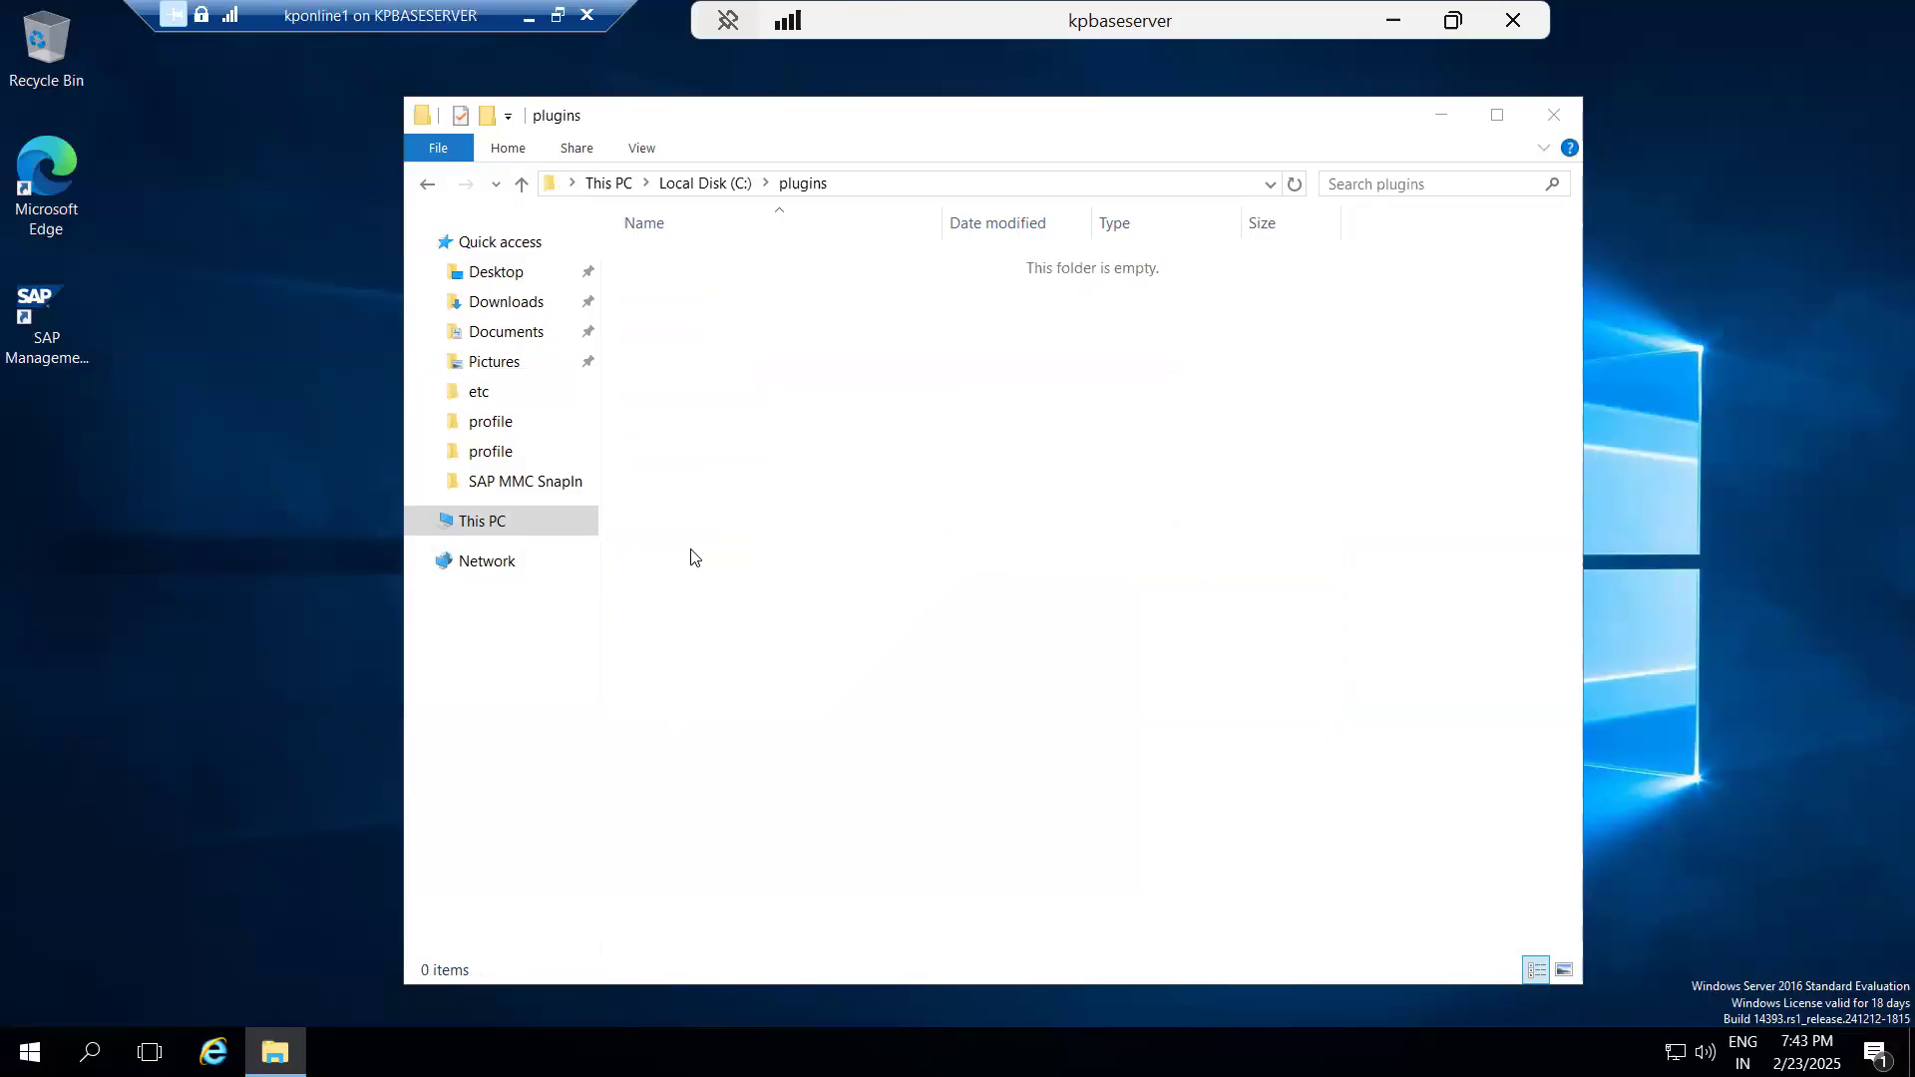
{"action": "left_click", "coordinate": [695, 557]}
{"action": "key", "text": "ctrl+v"}
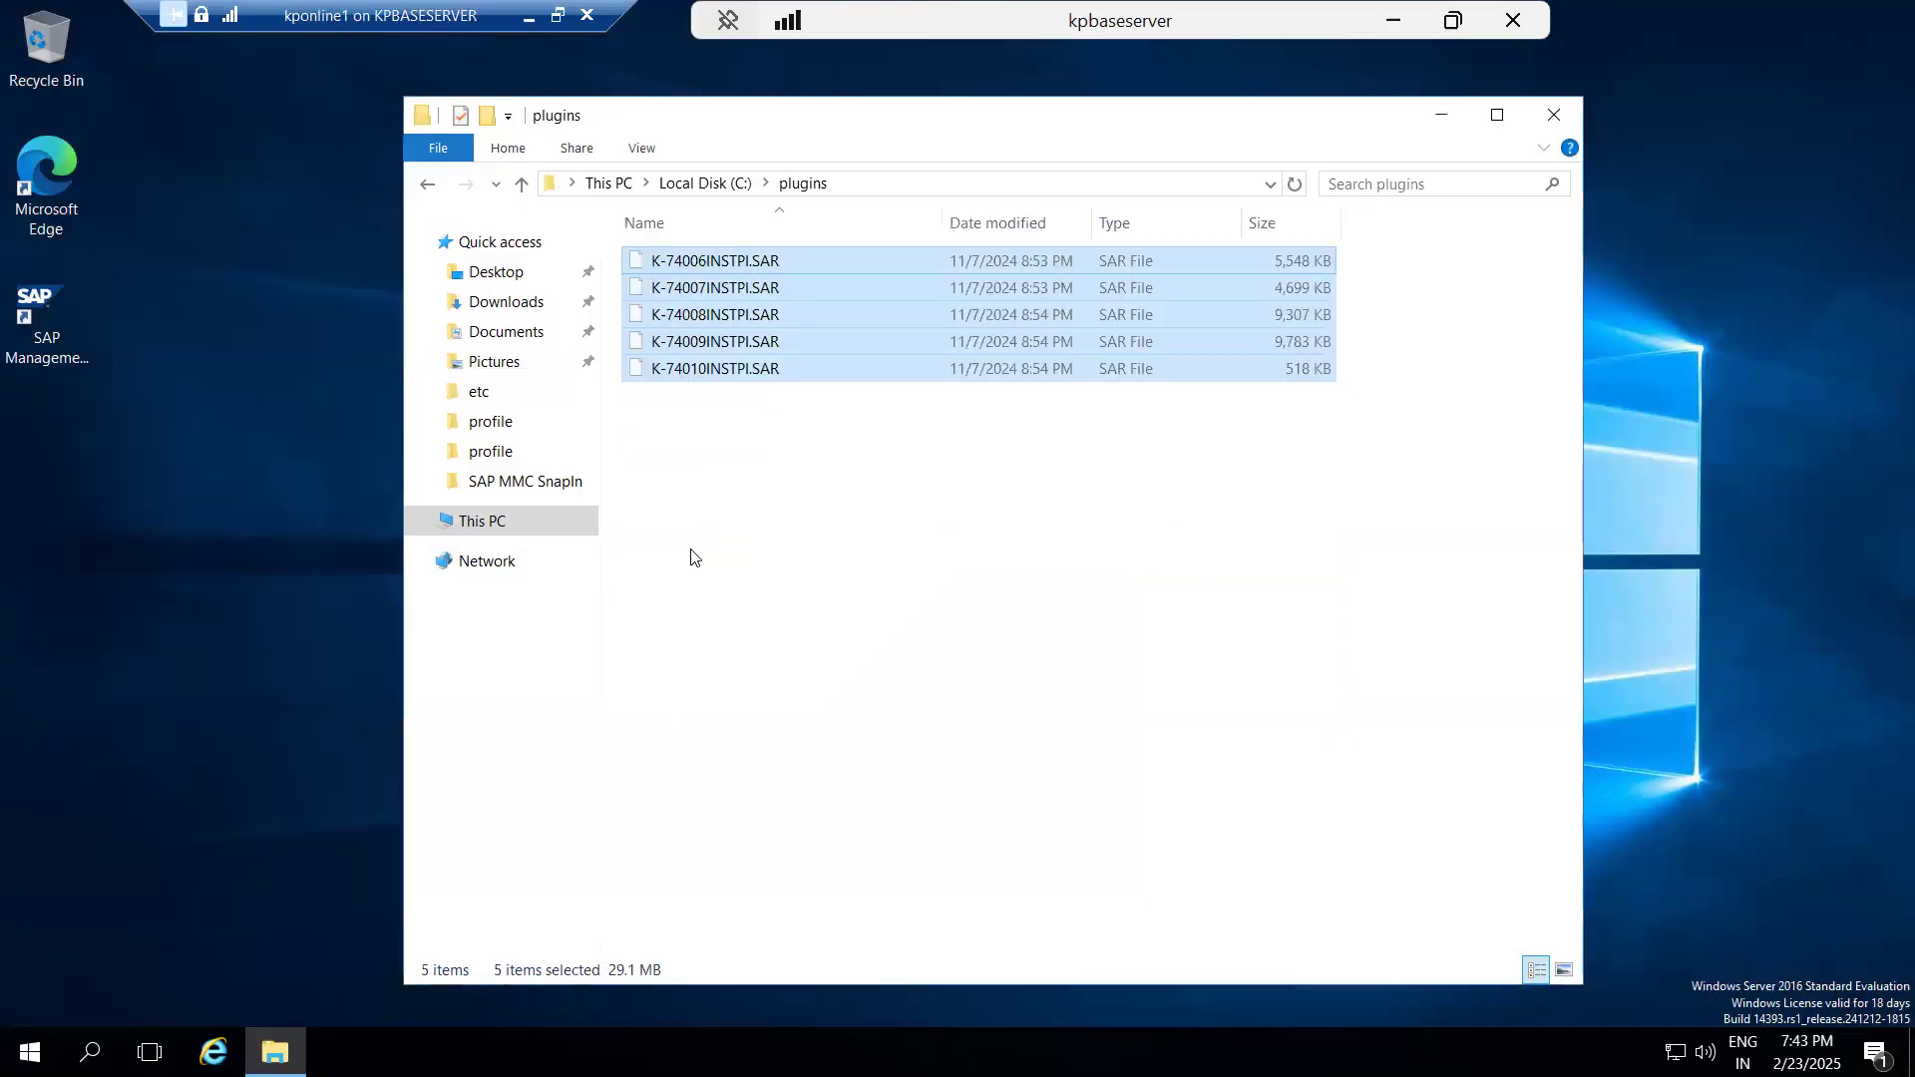
Locate and copy the SAPCAR application in C:\SAPSOFTWARES\SAPWEBDISP\SWPM.
{"action": "left_click", "coordinate": [706, 182]}
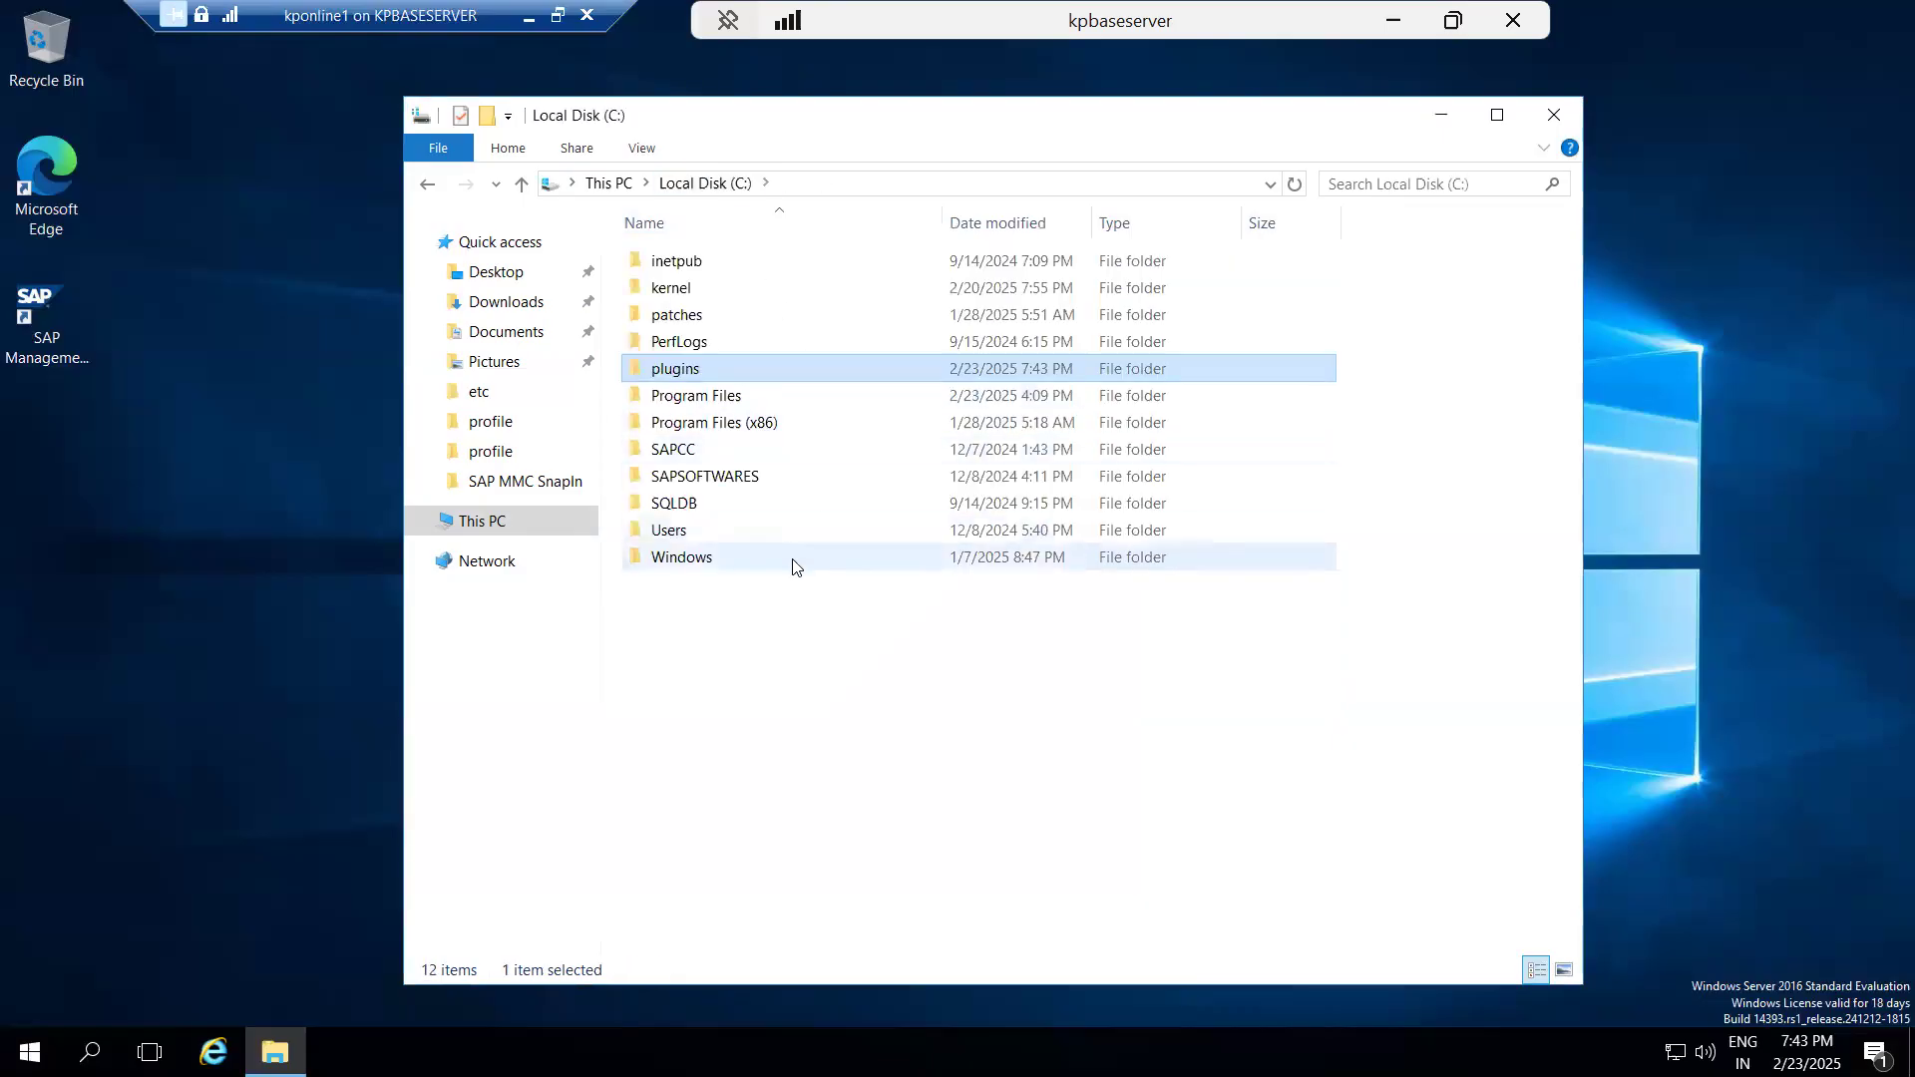
{"action": "left_click", "coordinate": [691, 485]}
{"action": "double_click", "coordinate": [691, 485]}
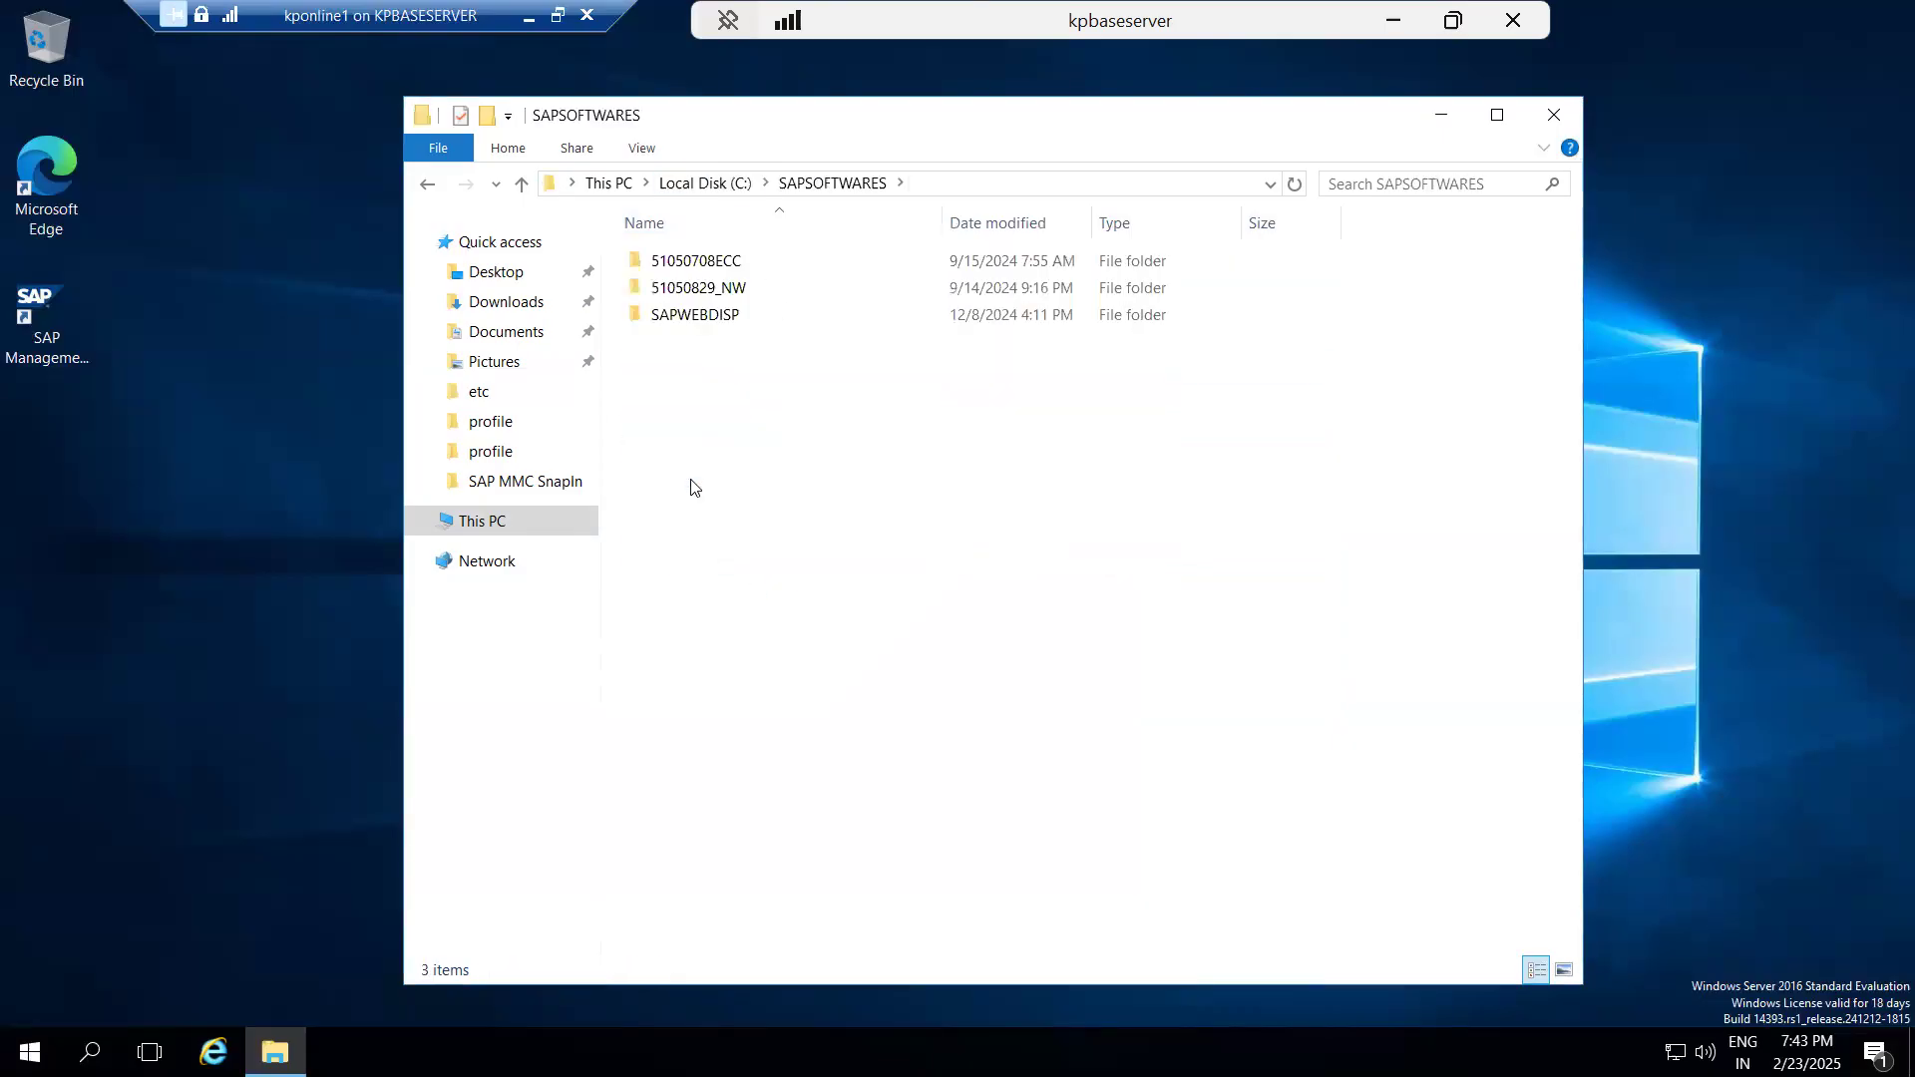
{"action": "double_click", "coordinate": [698, 313]}
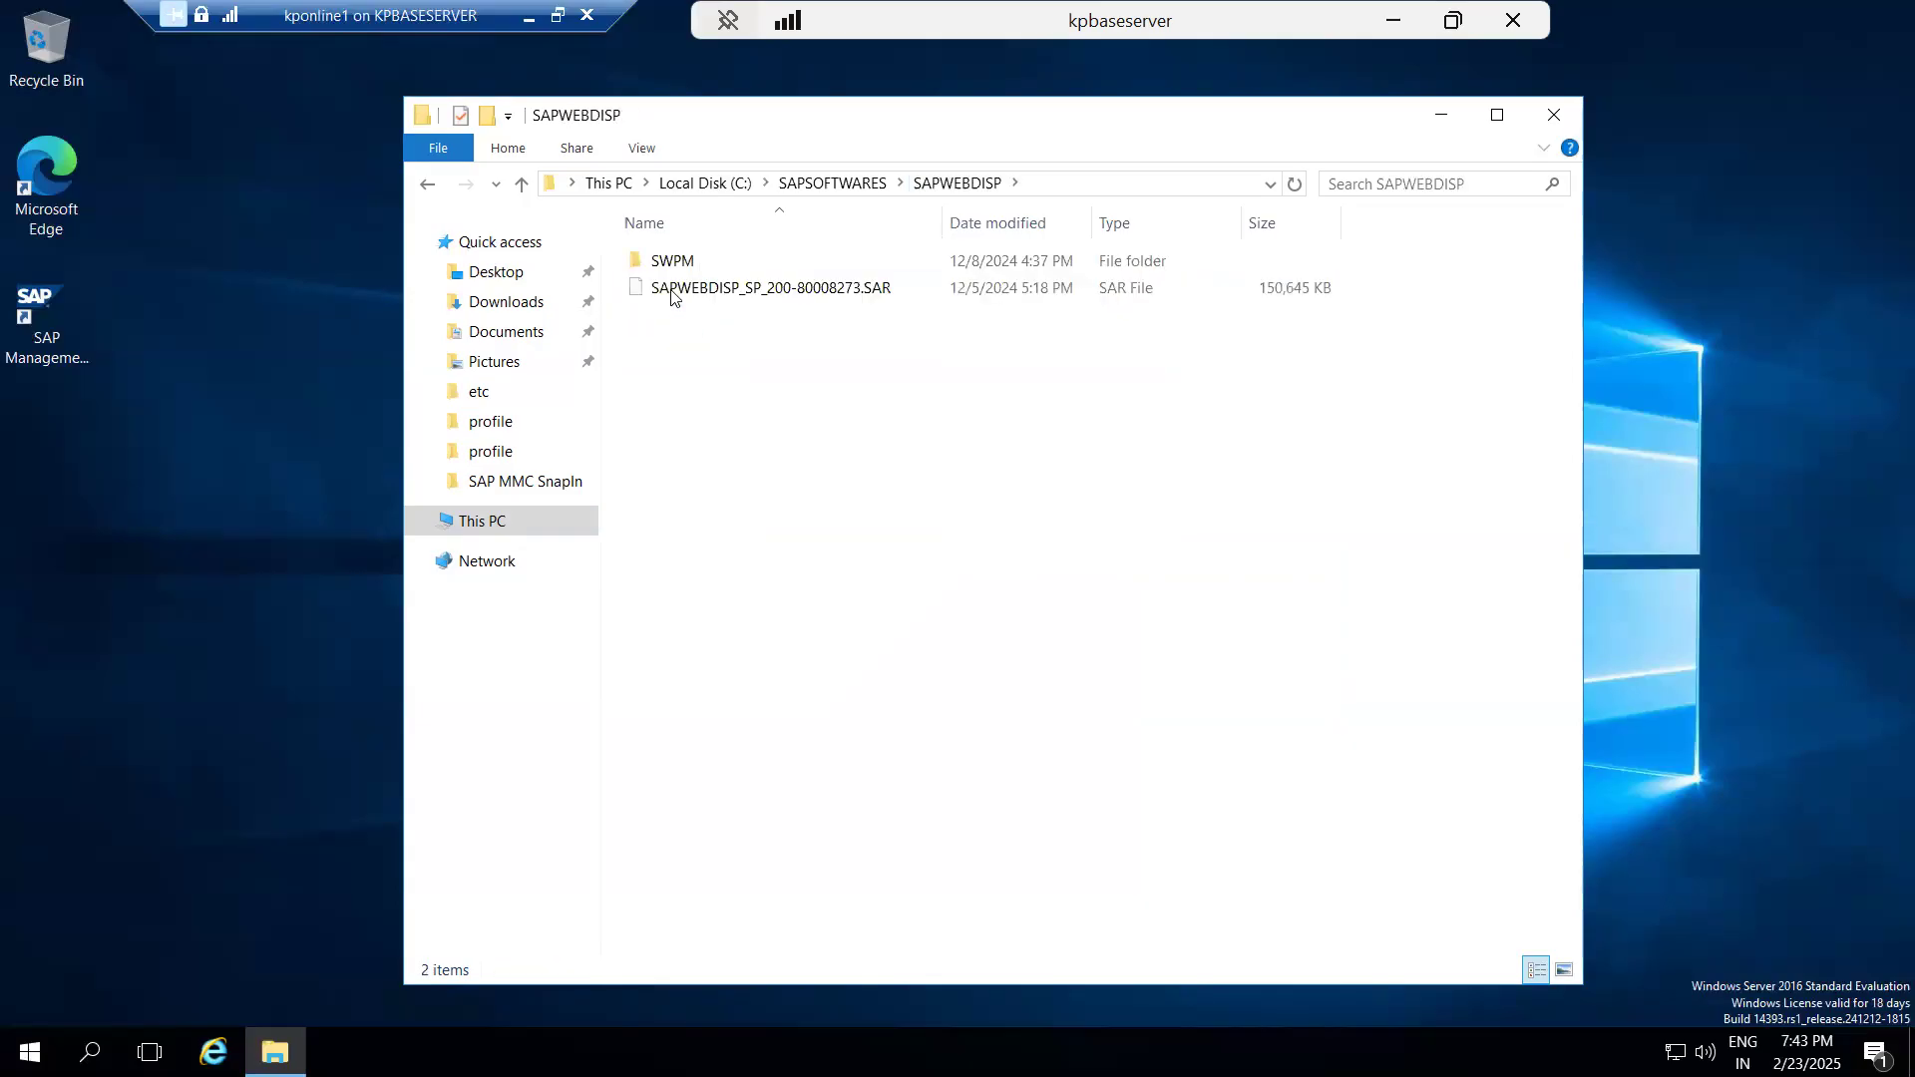
{"action": "double_click", "coordinate": [663, 264]}
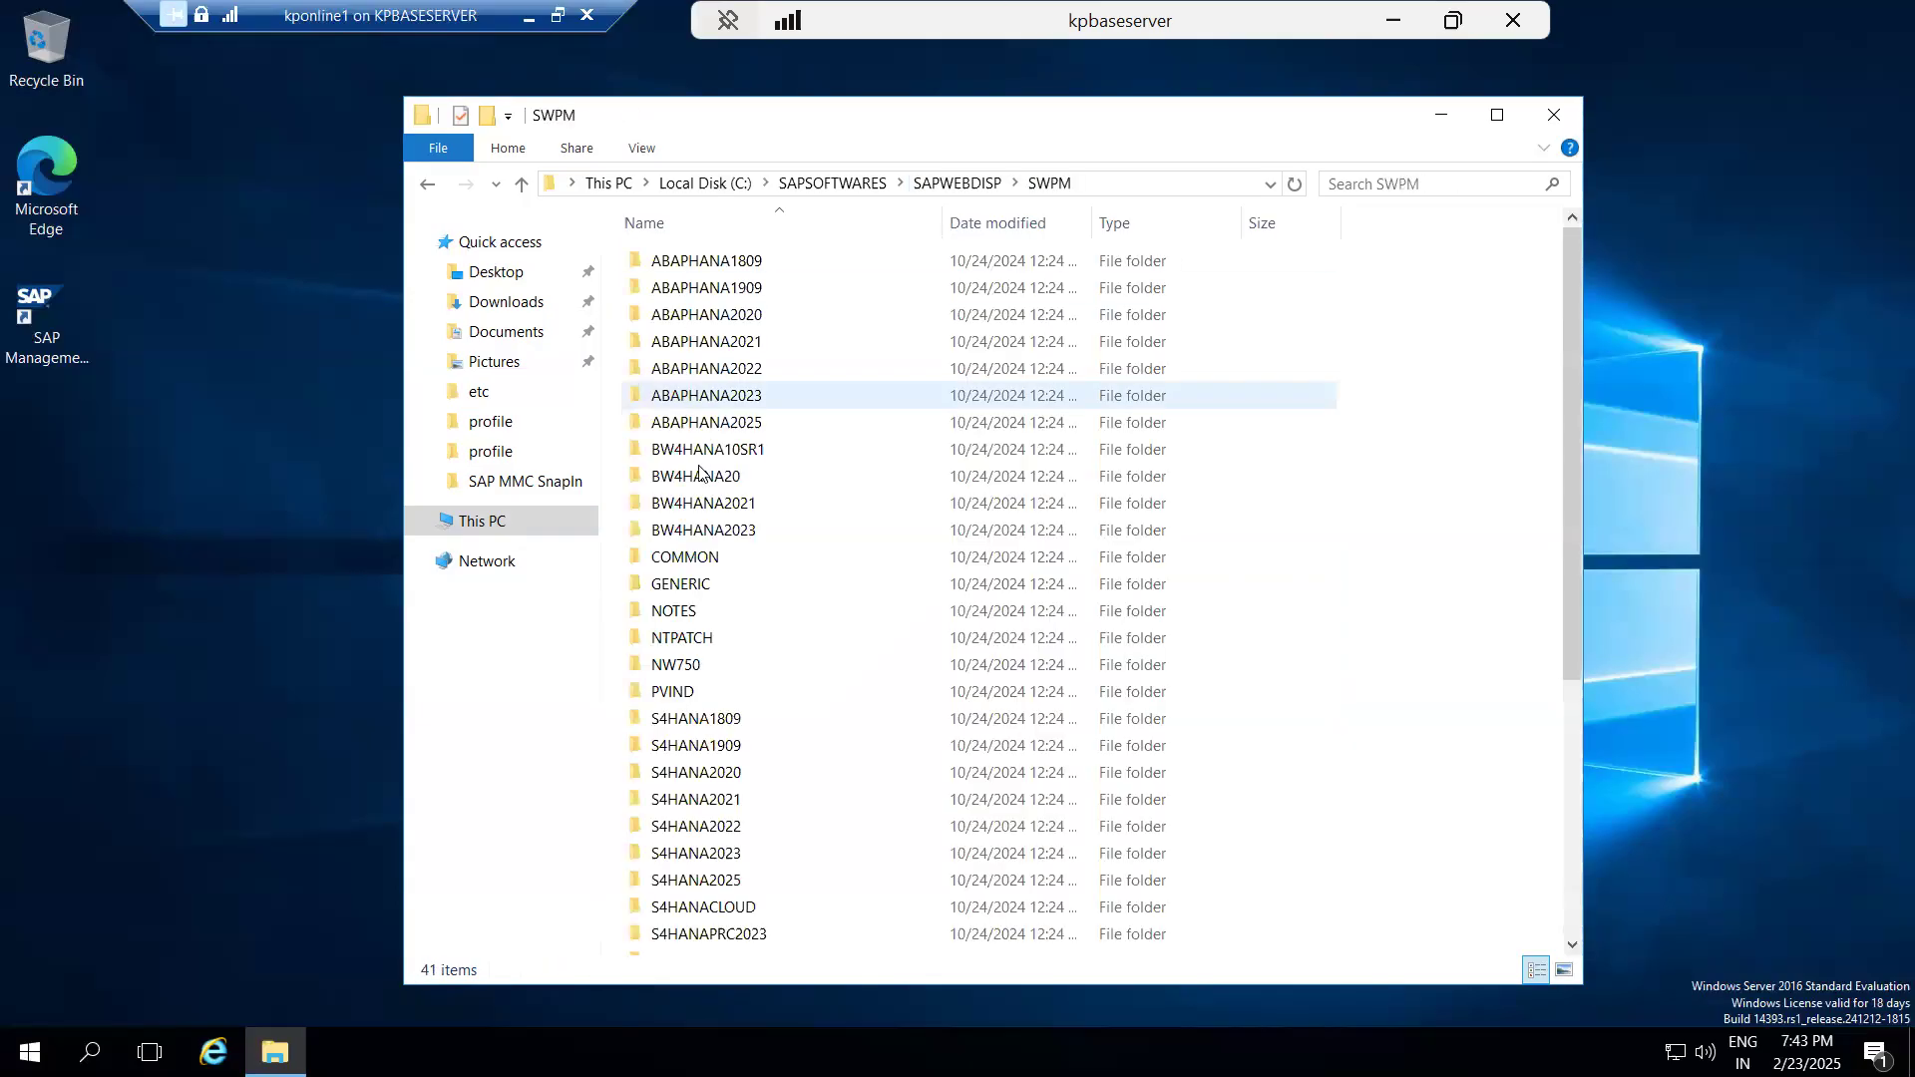
{"action": "type", "text": "sa"}
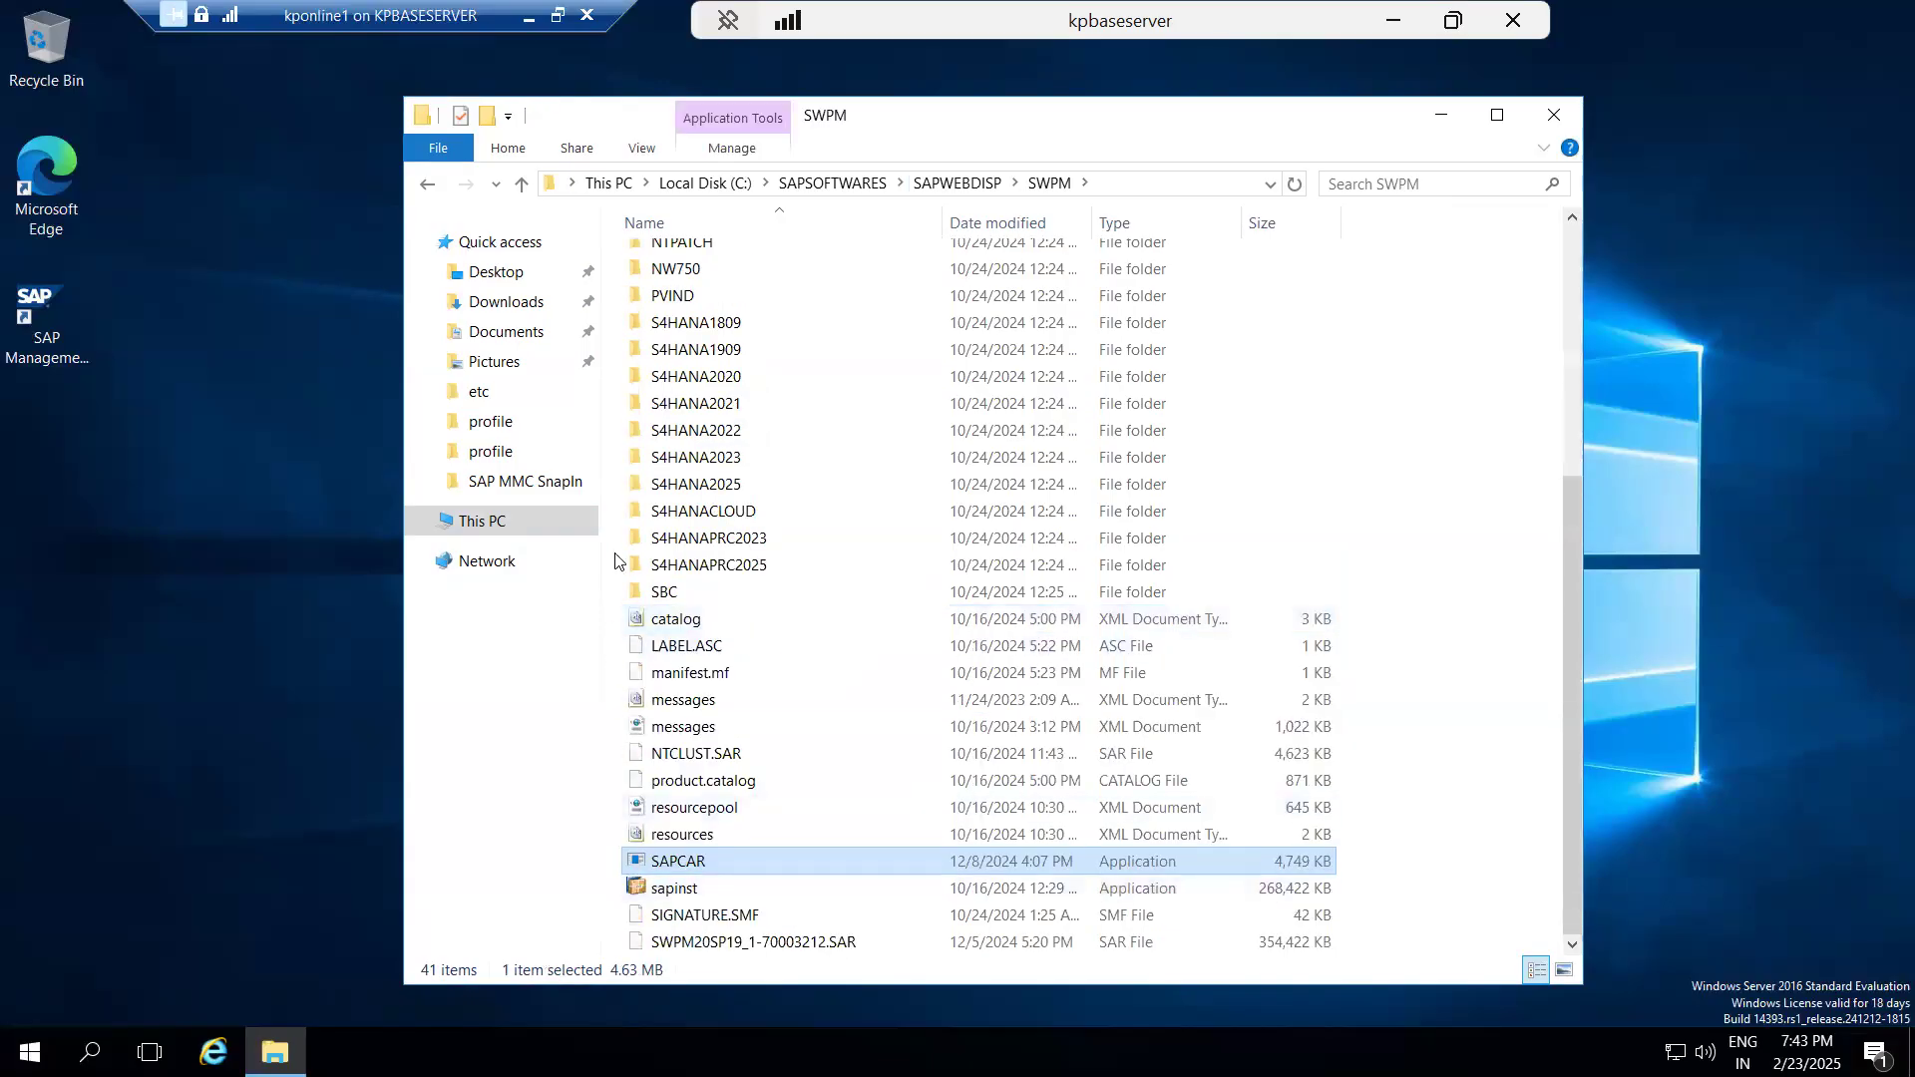
Return to E:\usr\sap\trans and paste the SAPCAR application beside K-74005INSTPI.SAR.
{"action": "left_click", "coordinate": [459, 523]}
{"action": "left_click", "coordinate": [742, 537]}
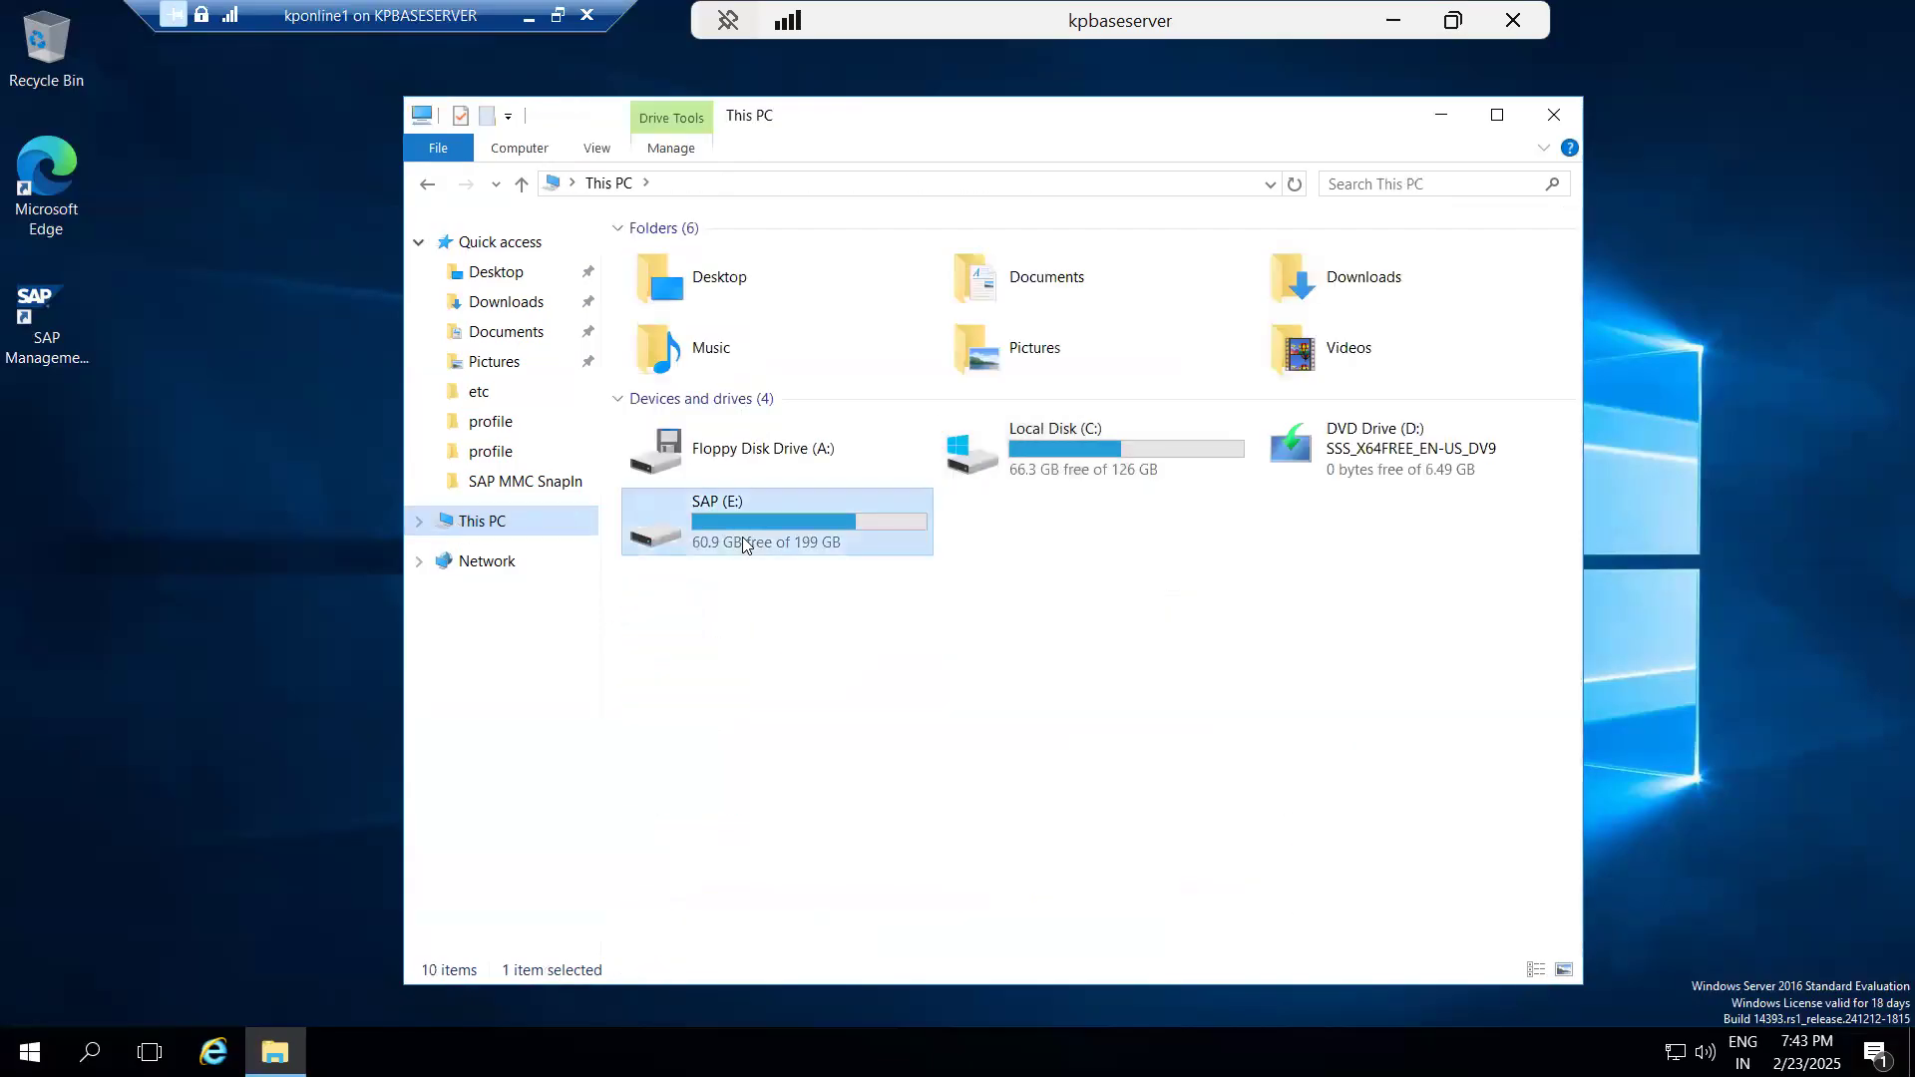
{"action": "double_click", "coordinate": [670, 558]}
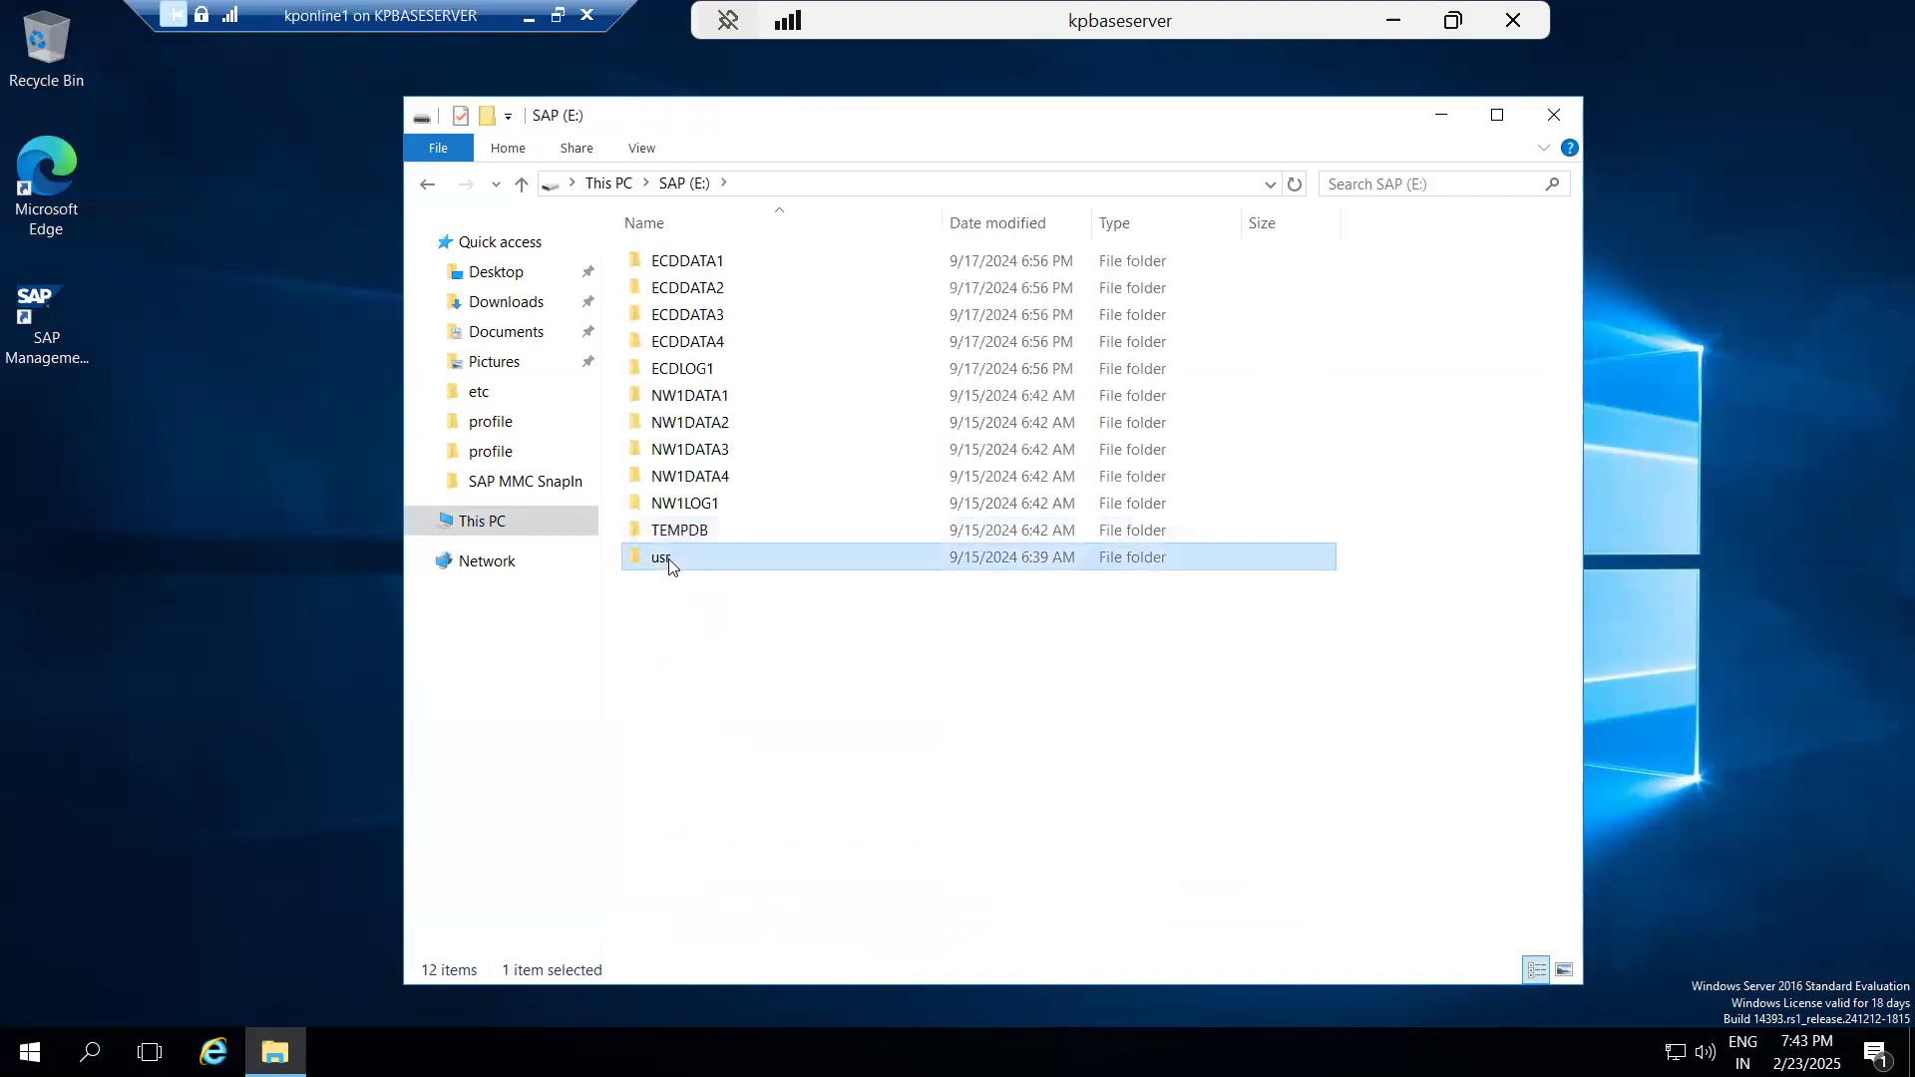
{"action": "double_click", "coordinate": [662, 262]}
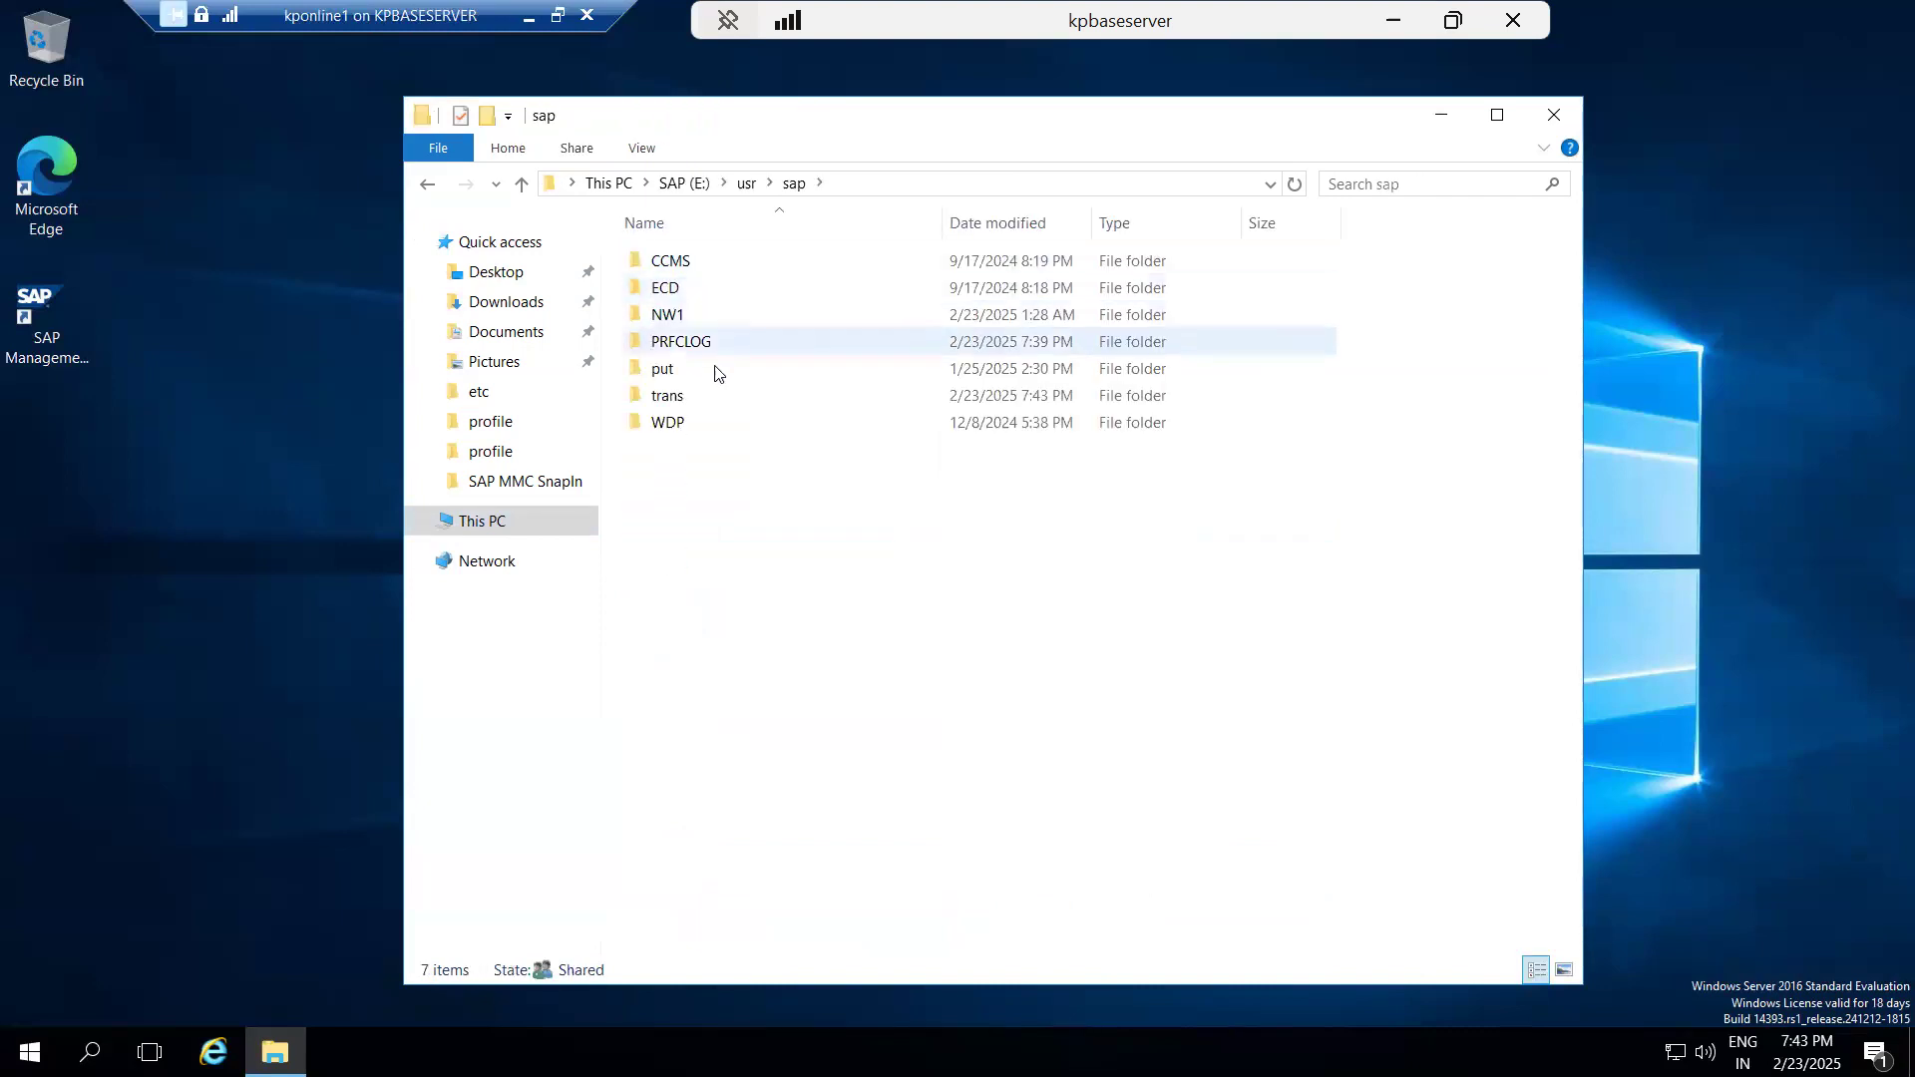
{"action": "double_click", "coordinate": [668, 395]}
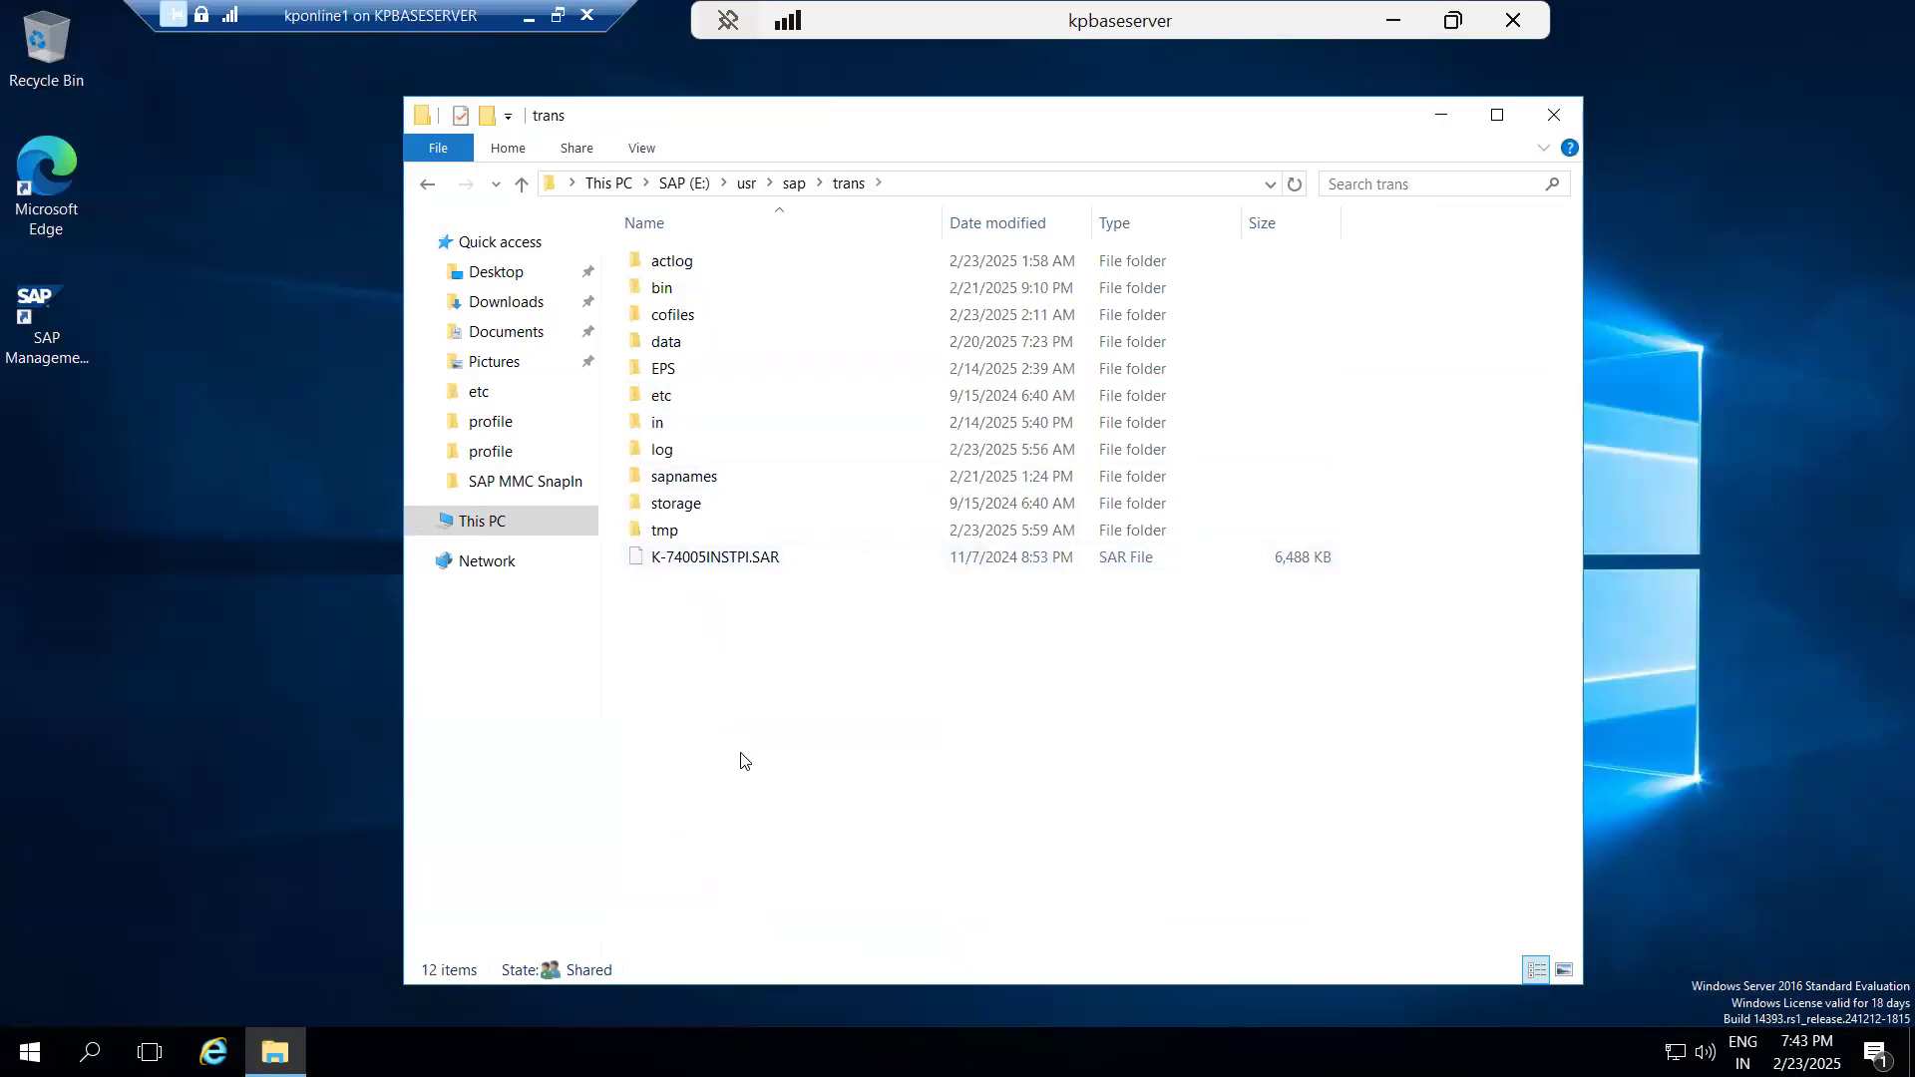
{"action": "key", "text": "ctrl+v"}
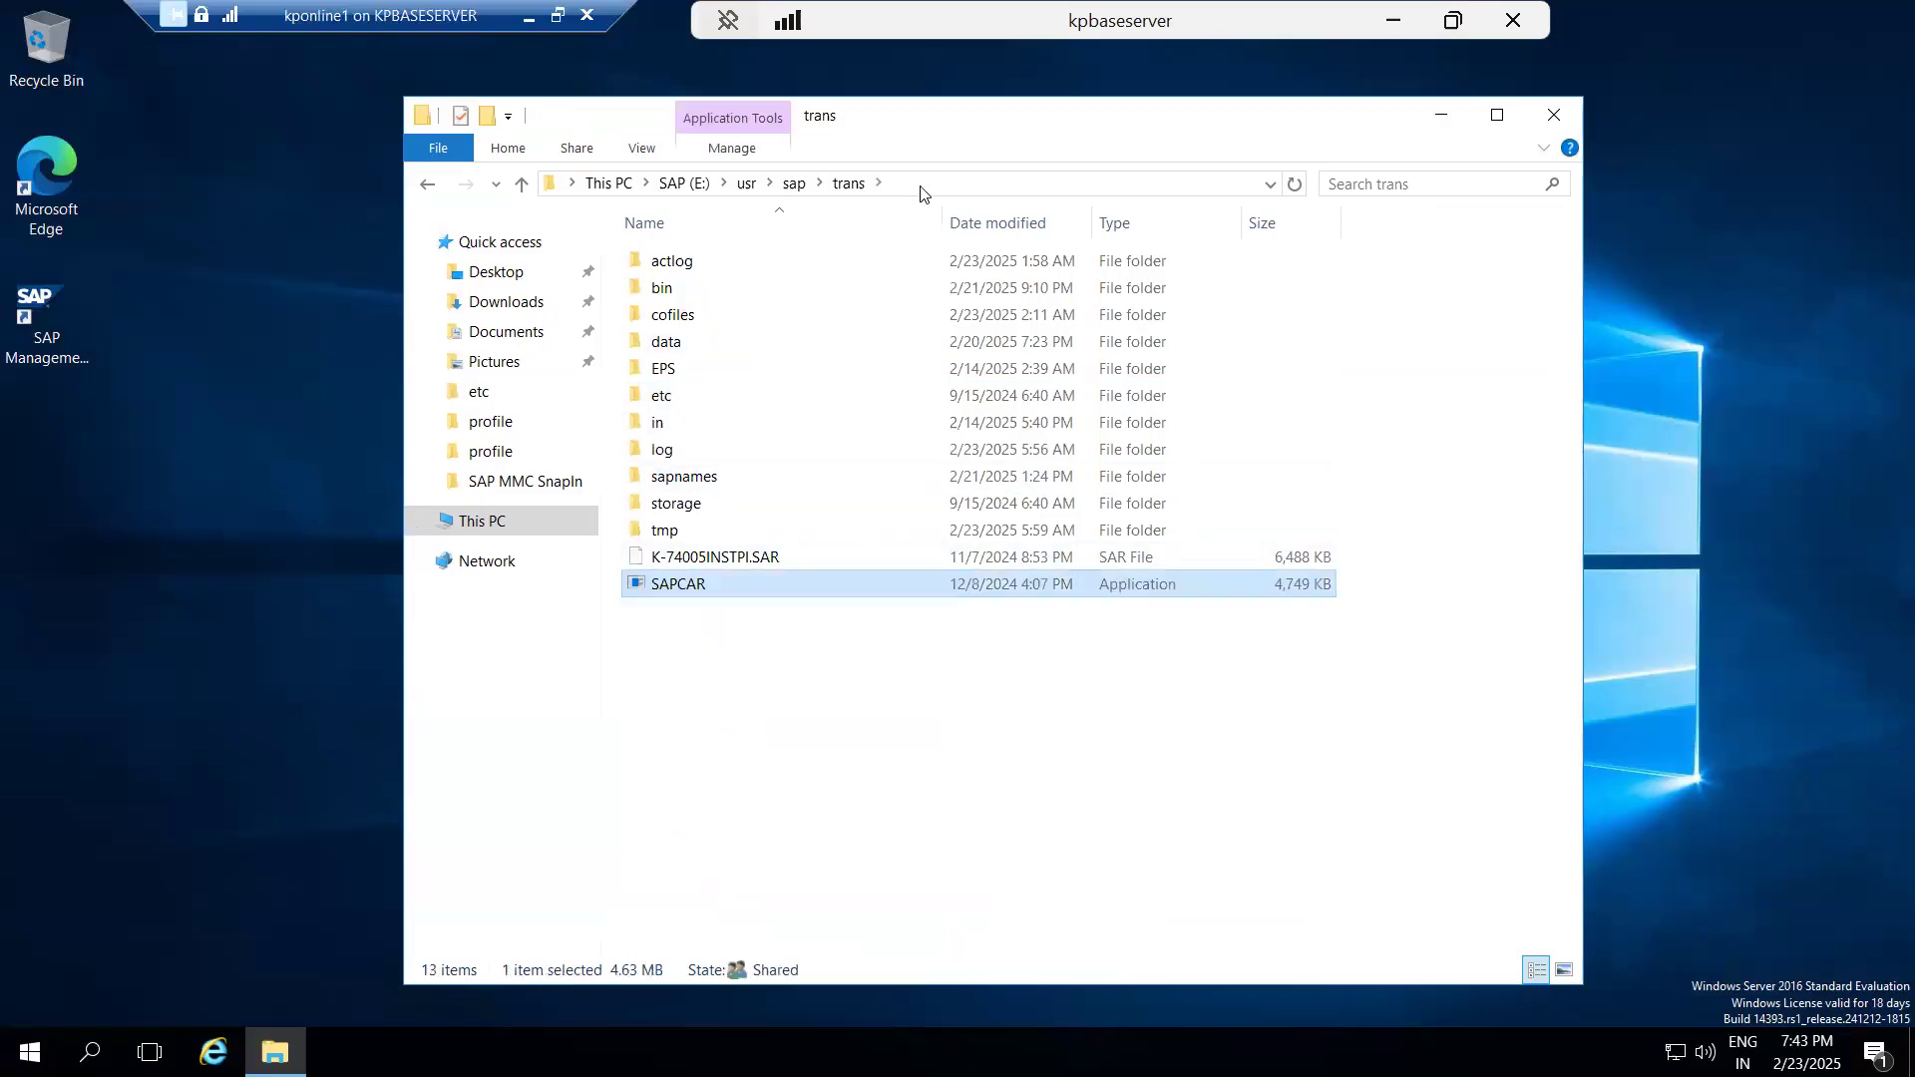
Open a command prompt in the E:\usr\sap\trans folder and make it the active window.
{"action": "left_click", "coordinate": [924, 184]}
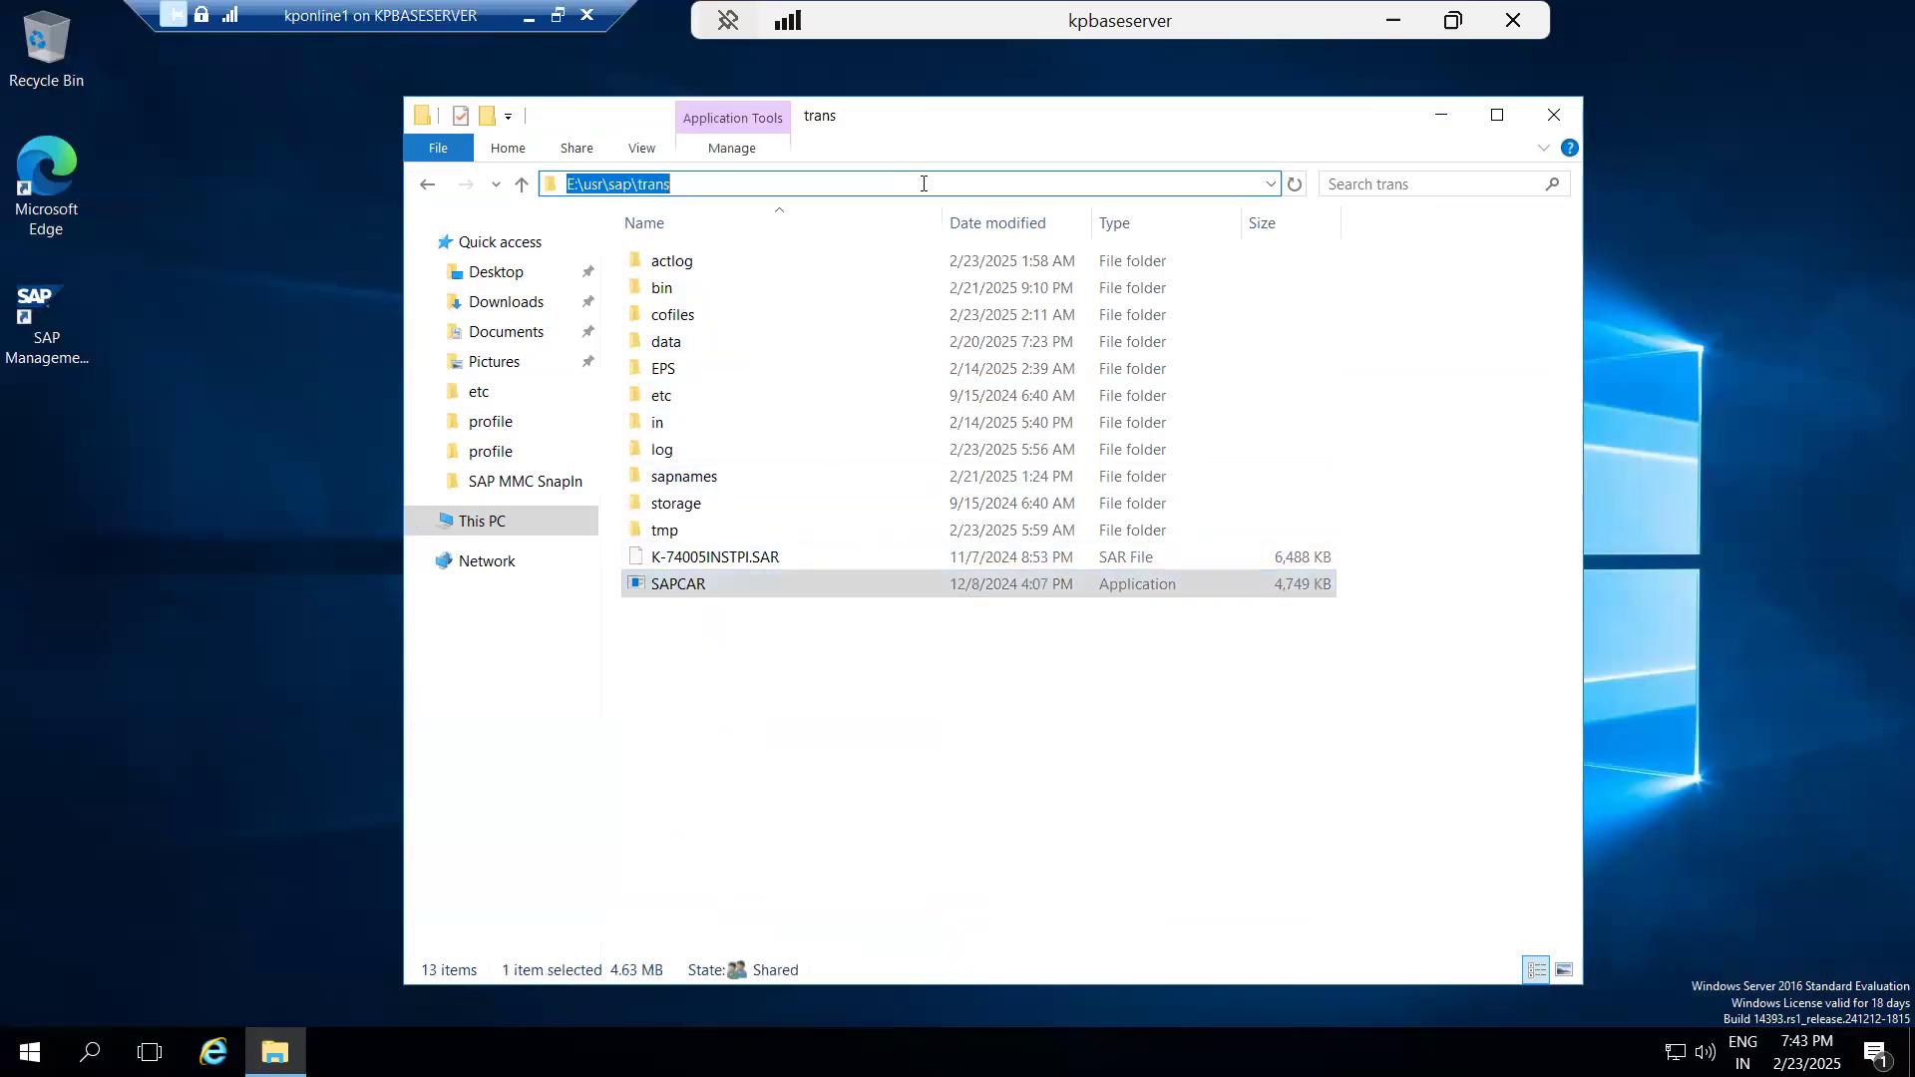
{"action": "type", "text": "cmd"}
{"action": "key", "text": "Return"}
{"action": "type", "text": "SA"}
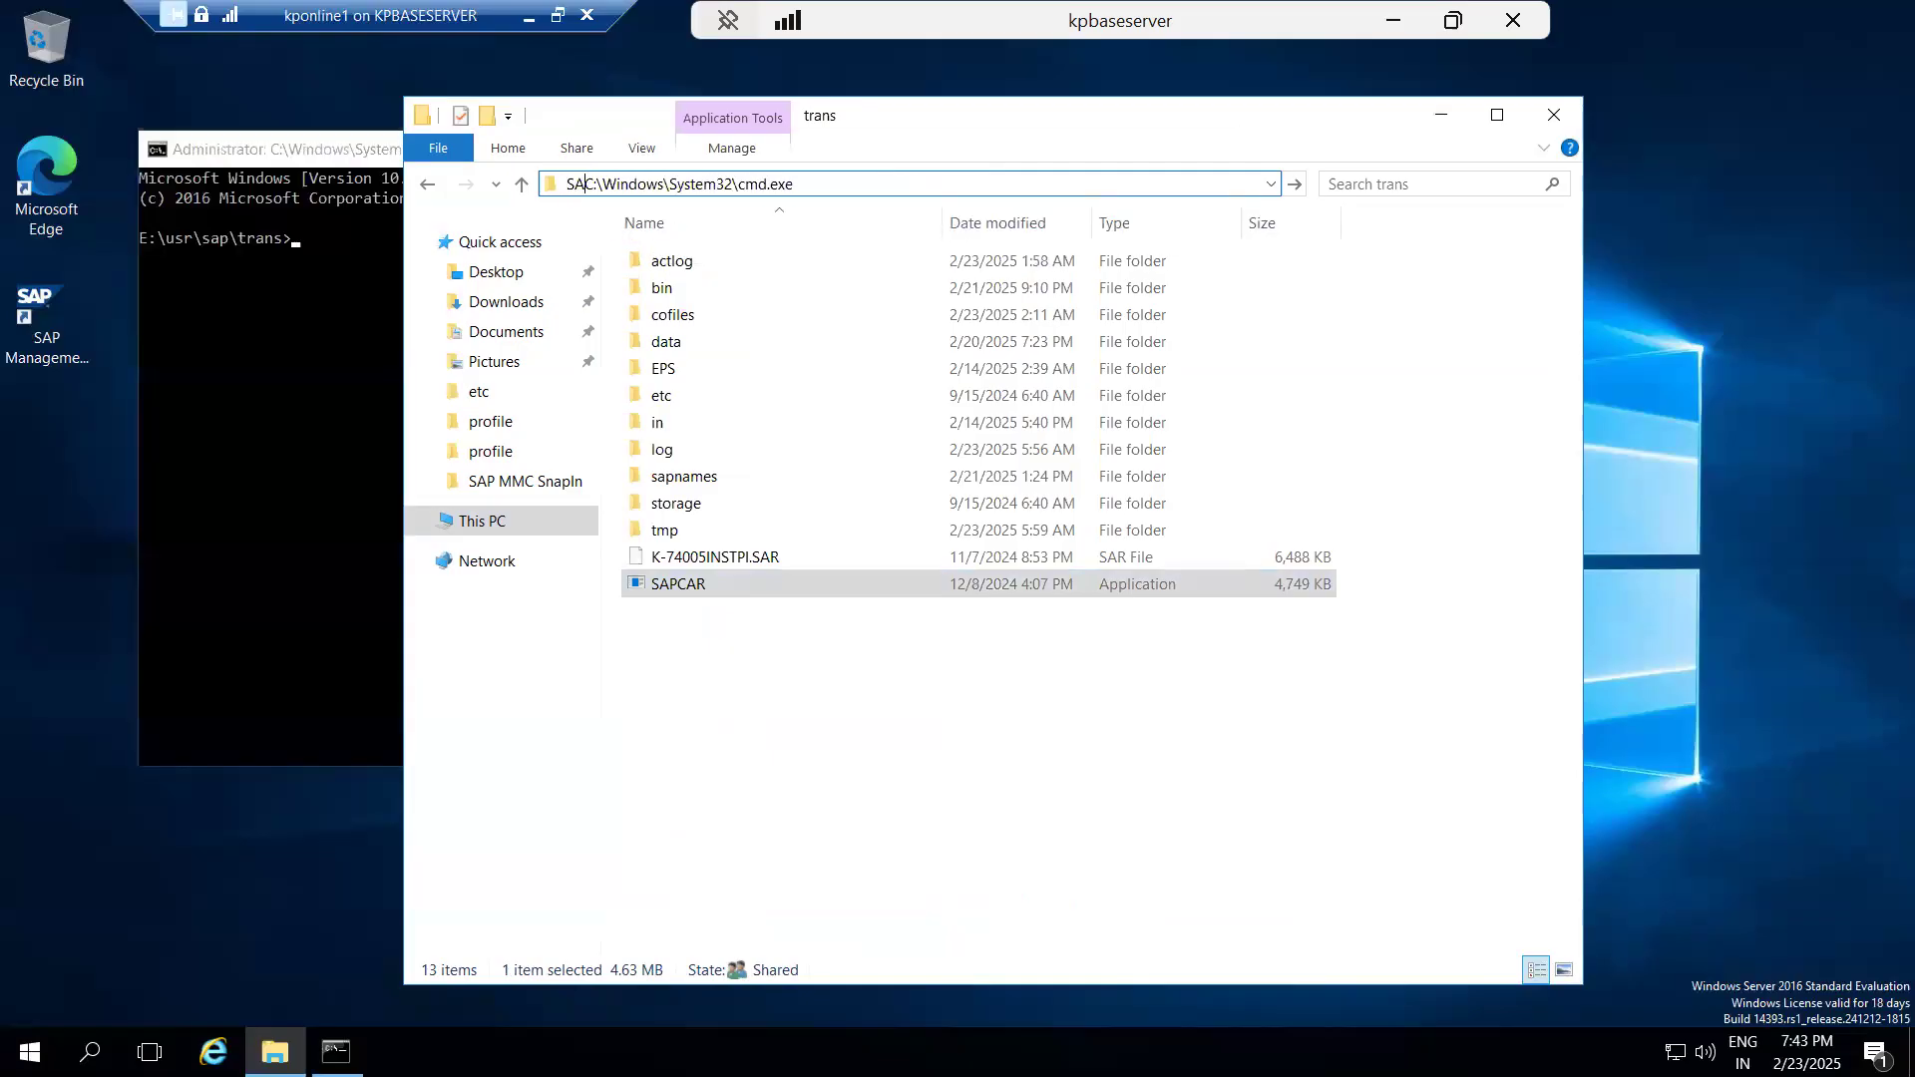
{"action": "left_click", "coordinate": [190, 325]}
Extract the SAR archive in the trans directory with SAPCAR -xvf *.SAR and check the EPS/in output path.
{"action": "type", "text": "SAPCA"}
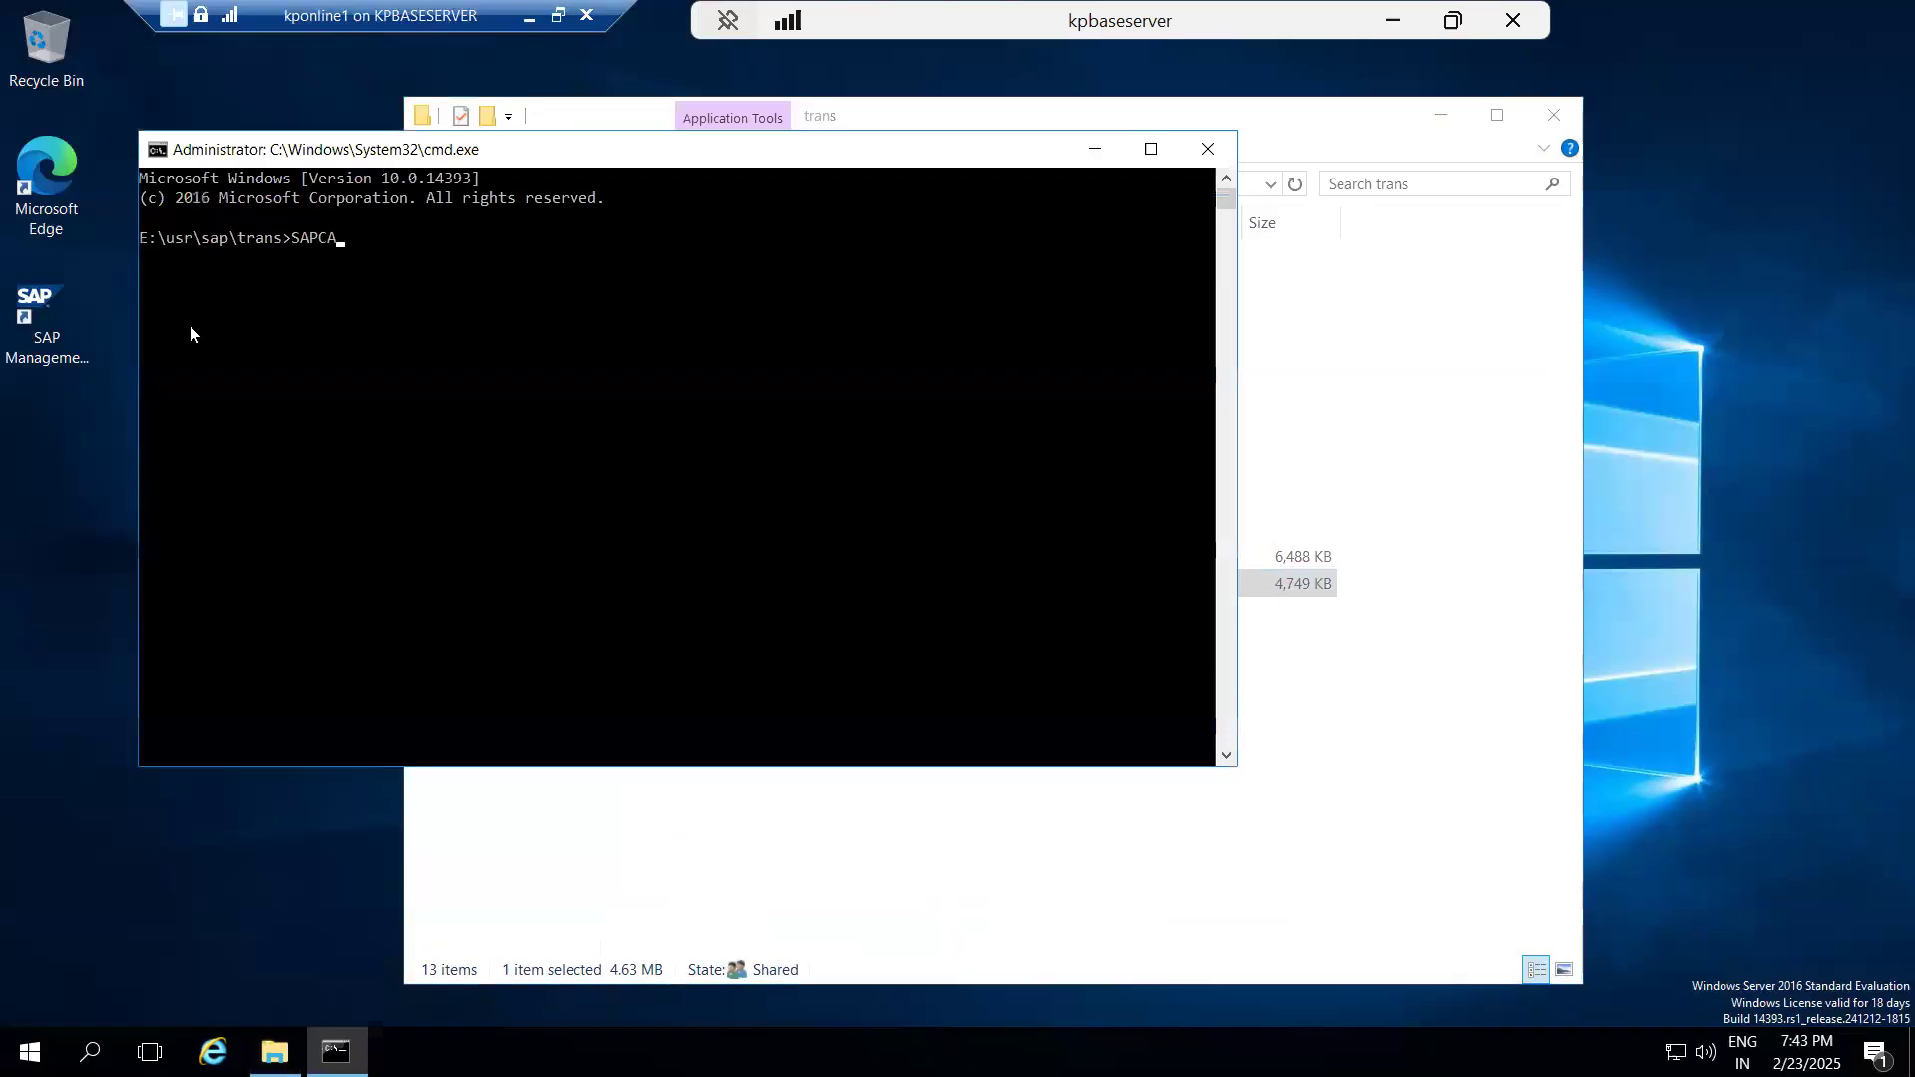
{"action": "type", "text": "R -xvf *.SAR"}
{"action": "key", "text": "Return"}
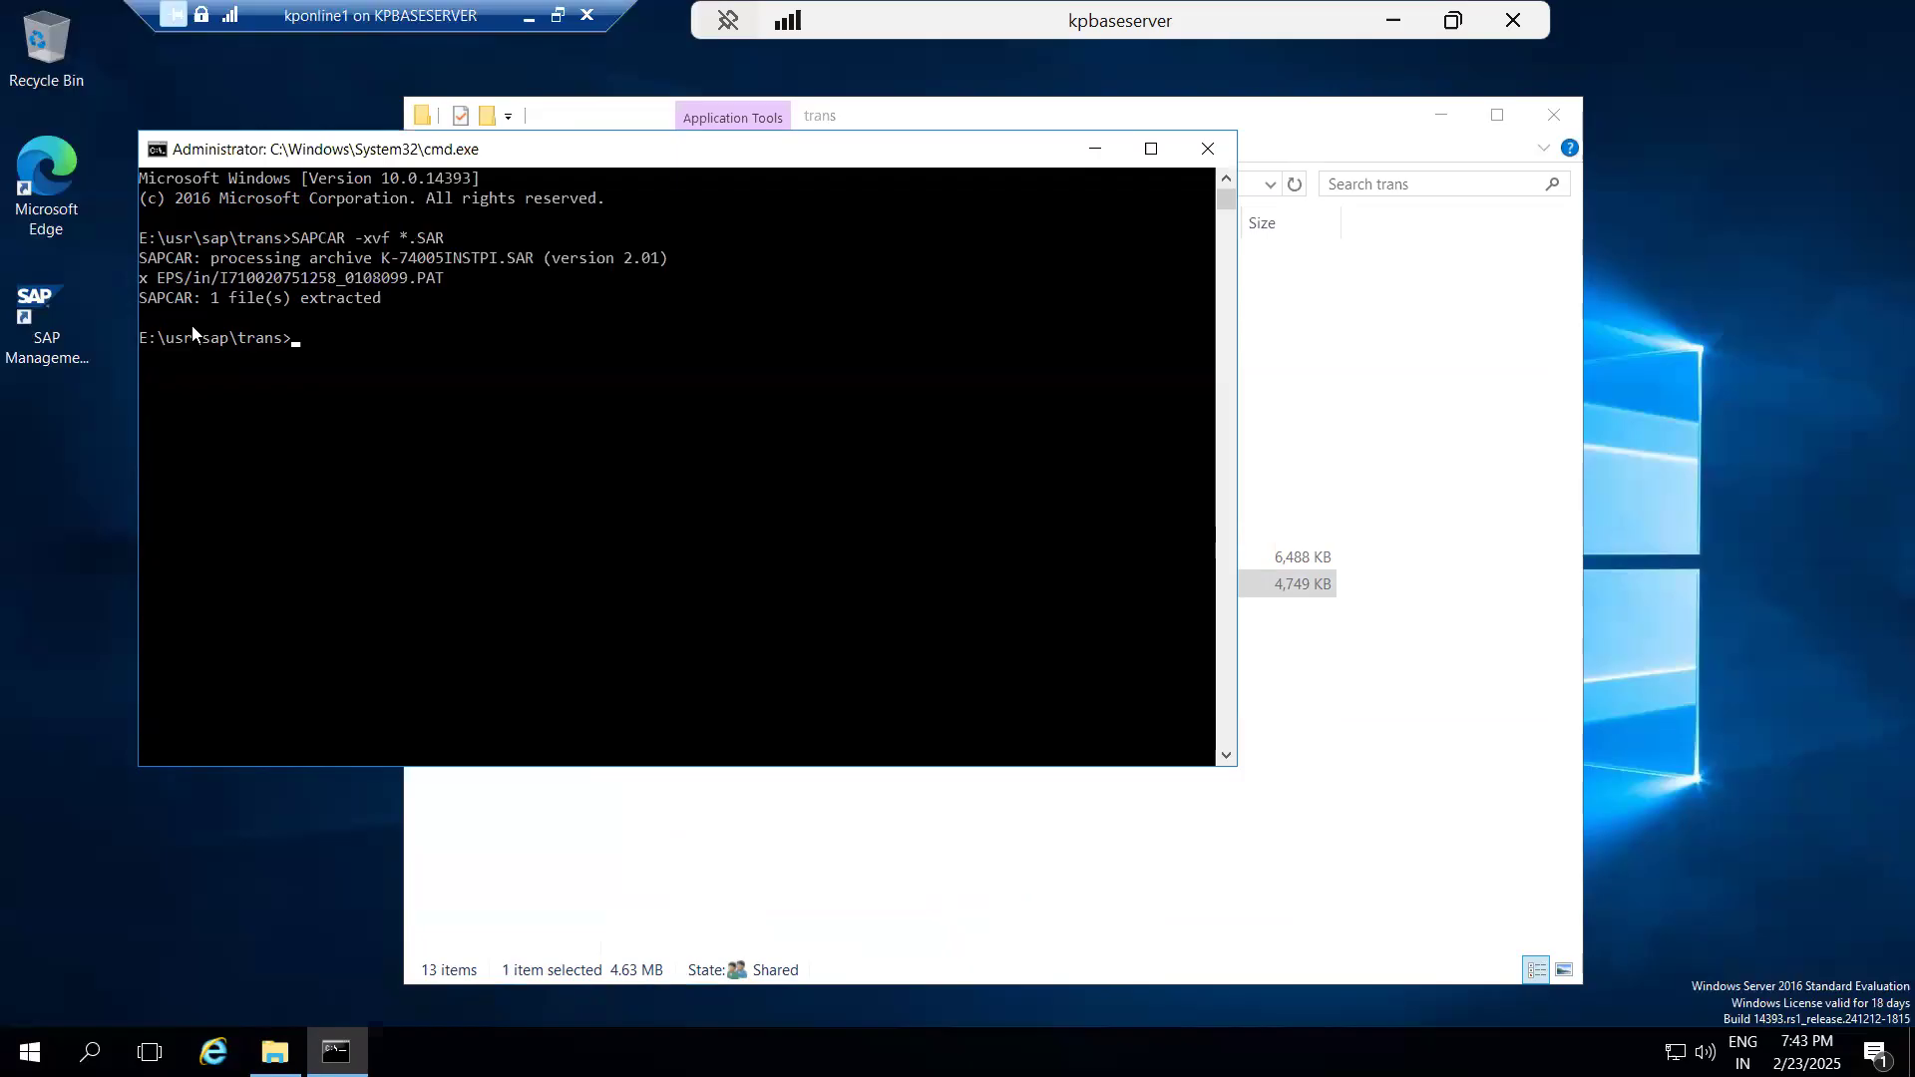
{"action": "left_click_drag", "start_coordinate": [168, 287], "coordinate": [198, 286]}
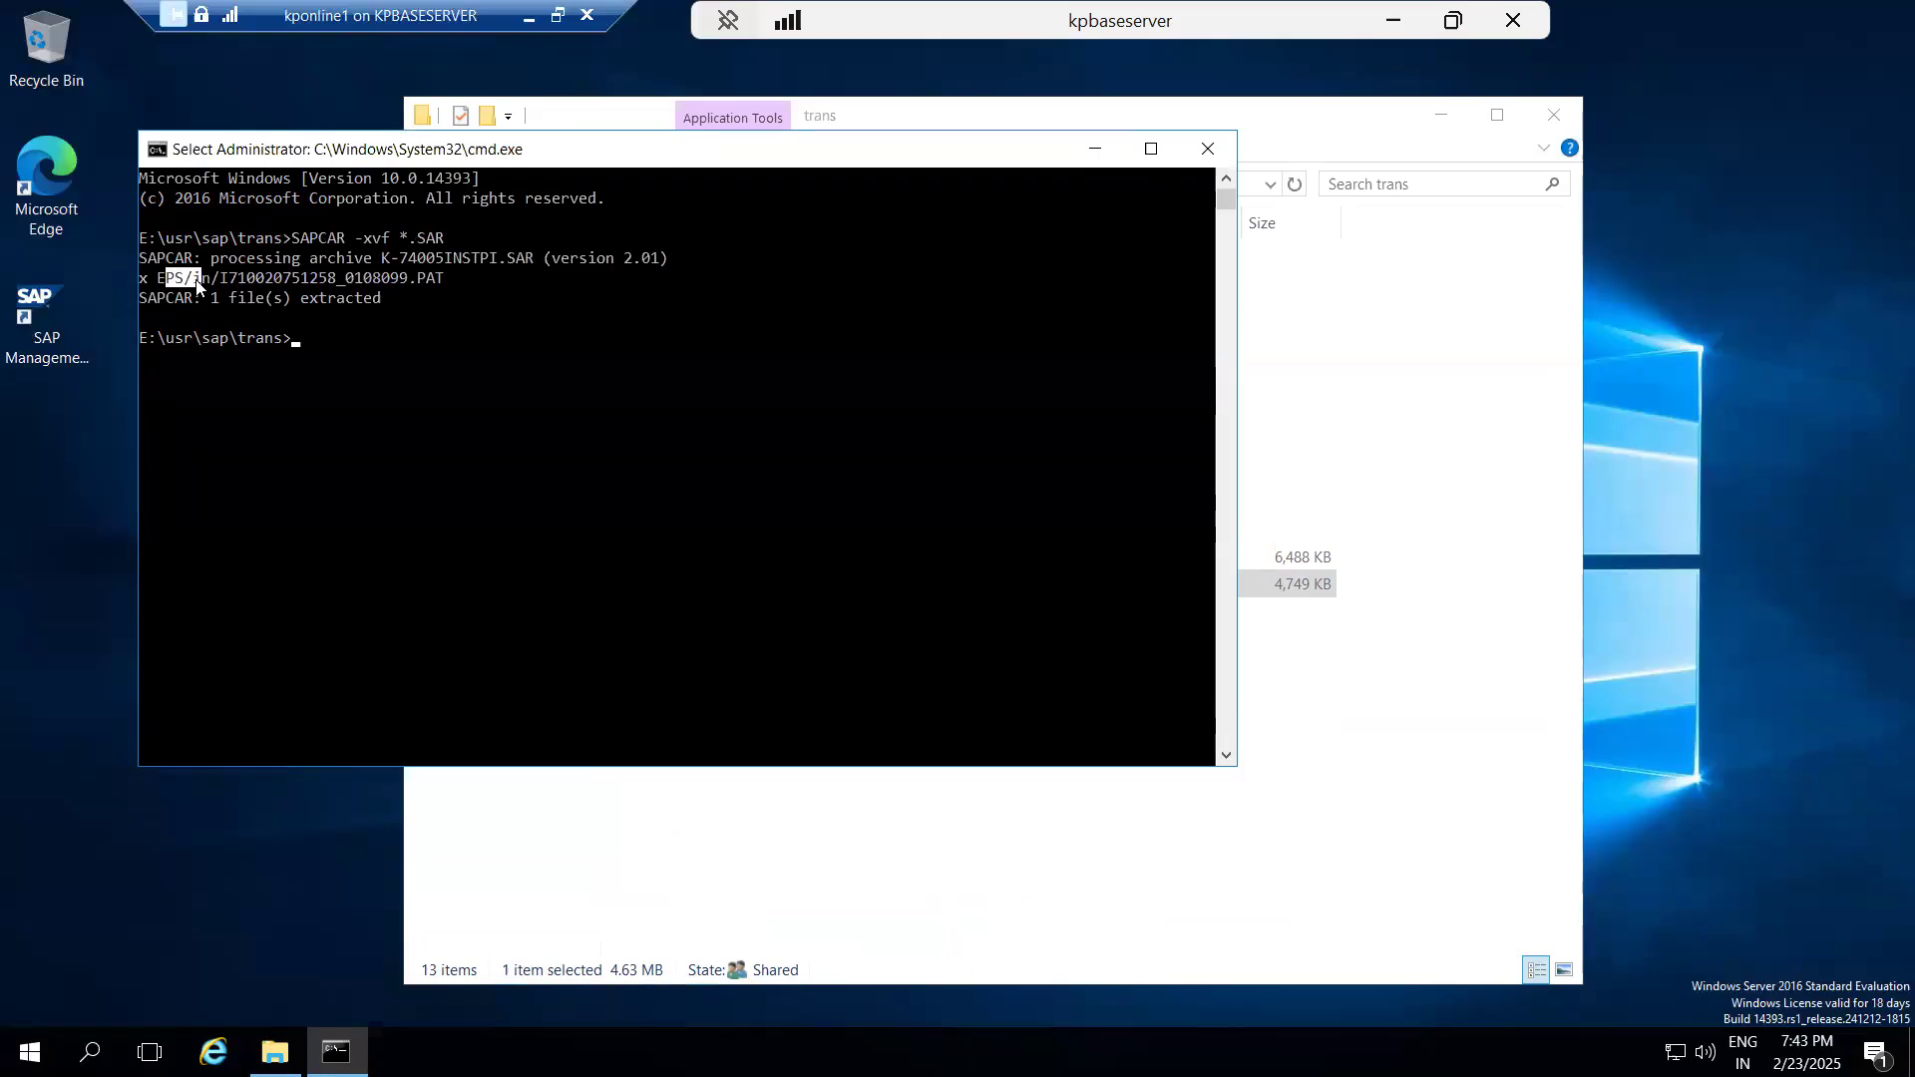
{"action": "left_click", "coordinate": [167, 287]}
{"action": "left_click_drag", "start_coordinate": [199, 288], "coordinate": [206, 290]}
Switch to the SAP for Me Software Center and review the list of ST-PI 740 support packages.
{"action": "left_click", "coordinate": [1393, 20]}
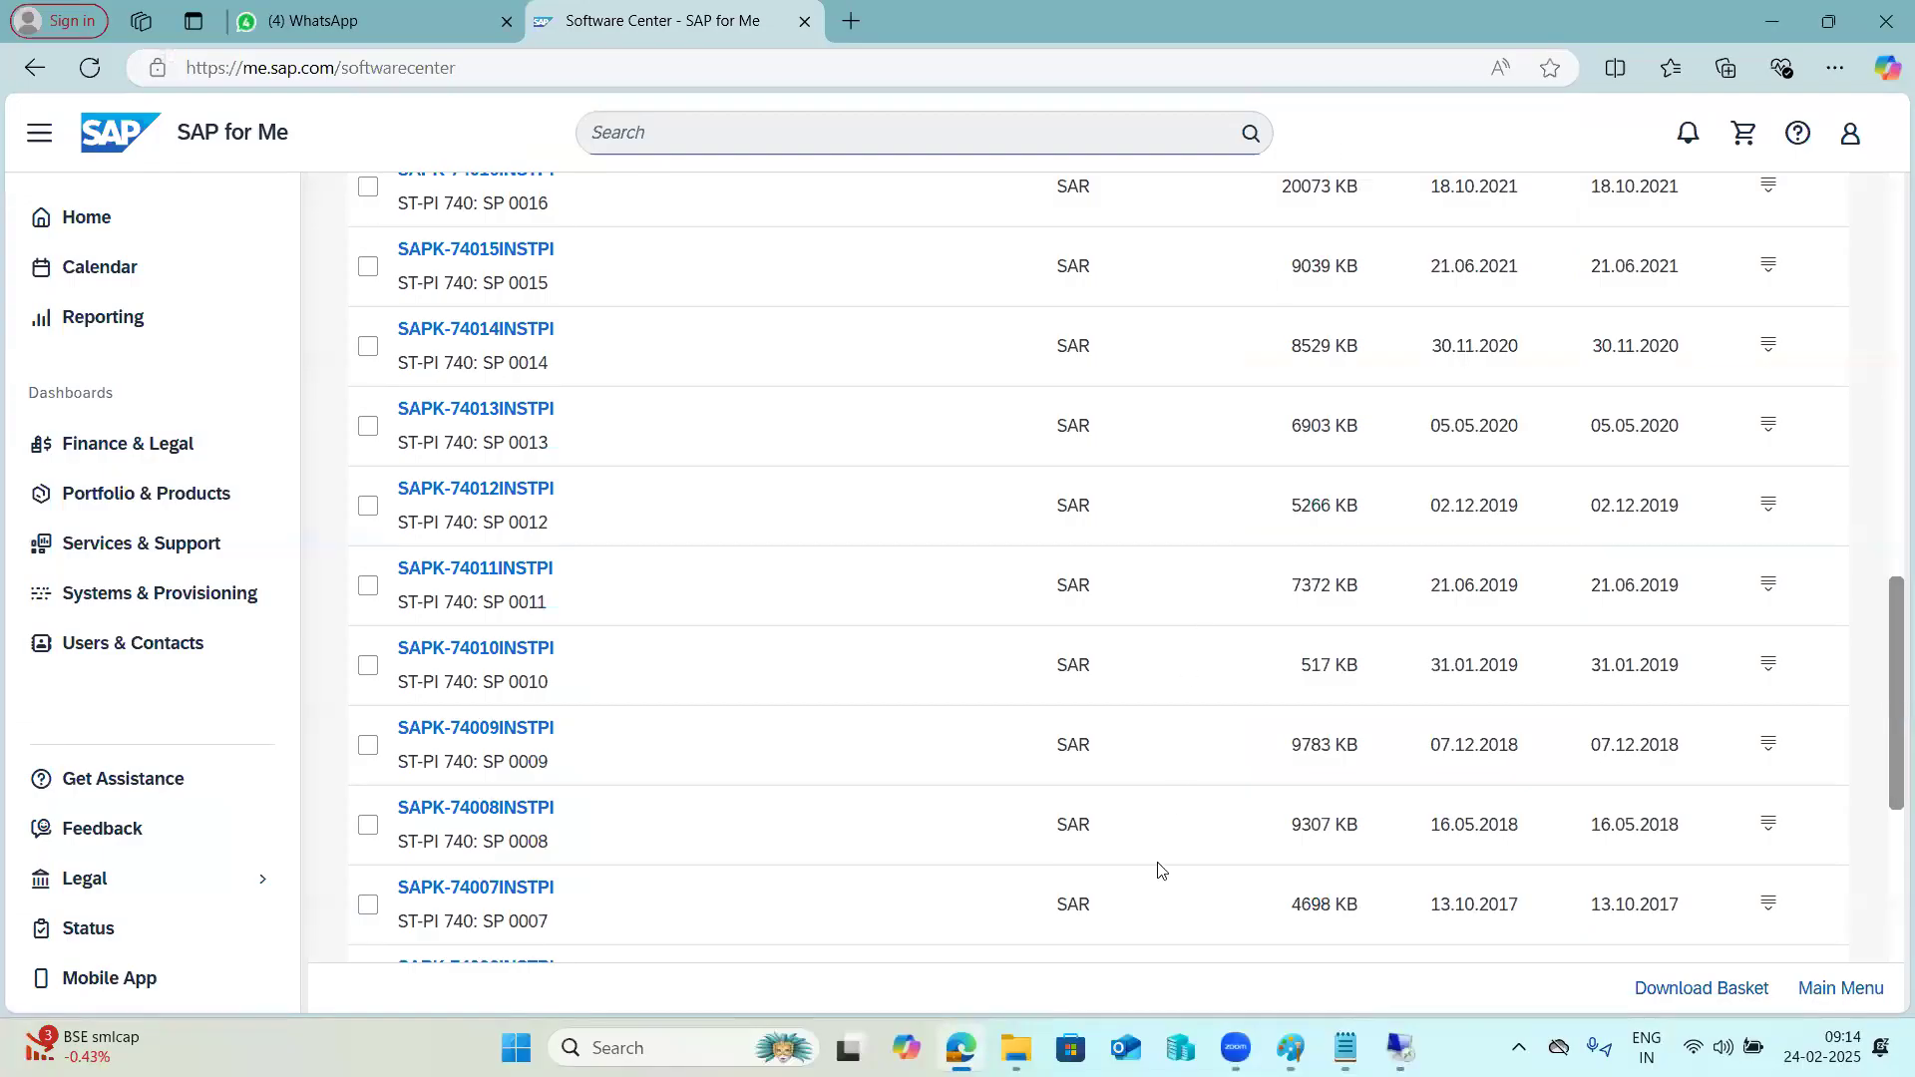
{"action": "scroll", "coordinate": [619, 880], "scroll_direction": "down", "scroll_amount": 3}
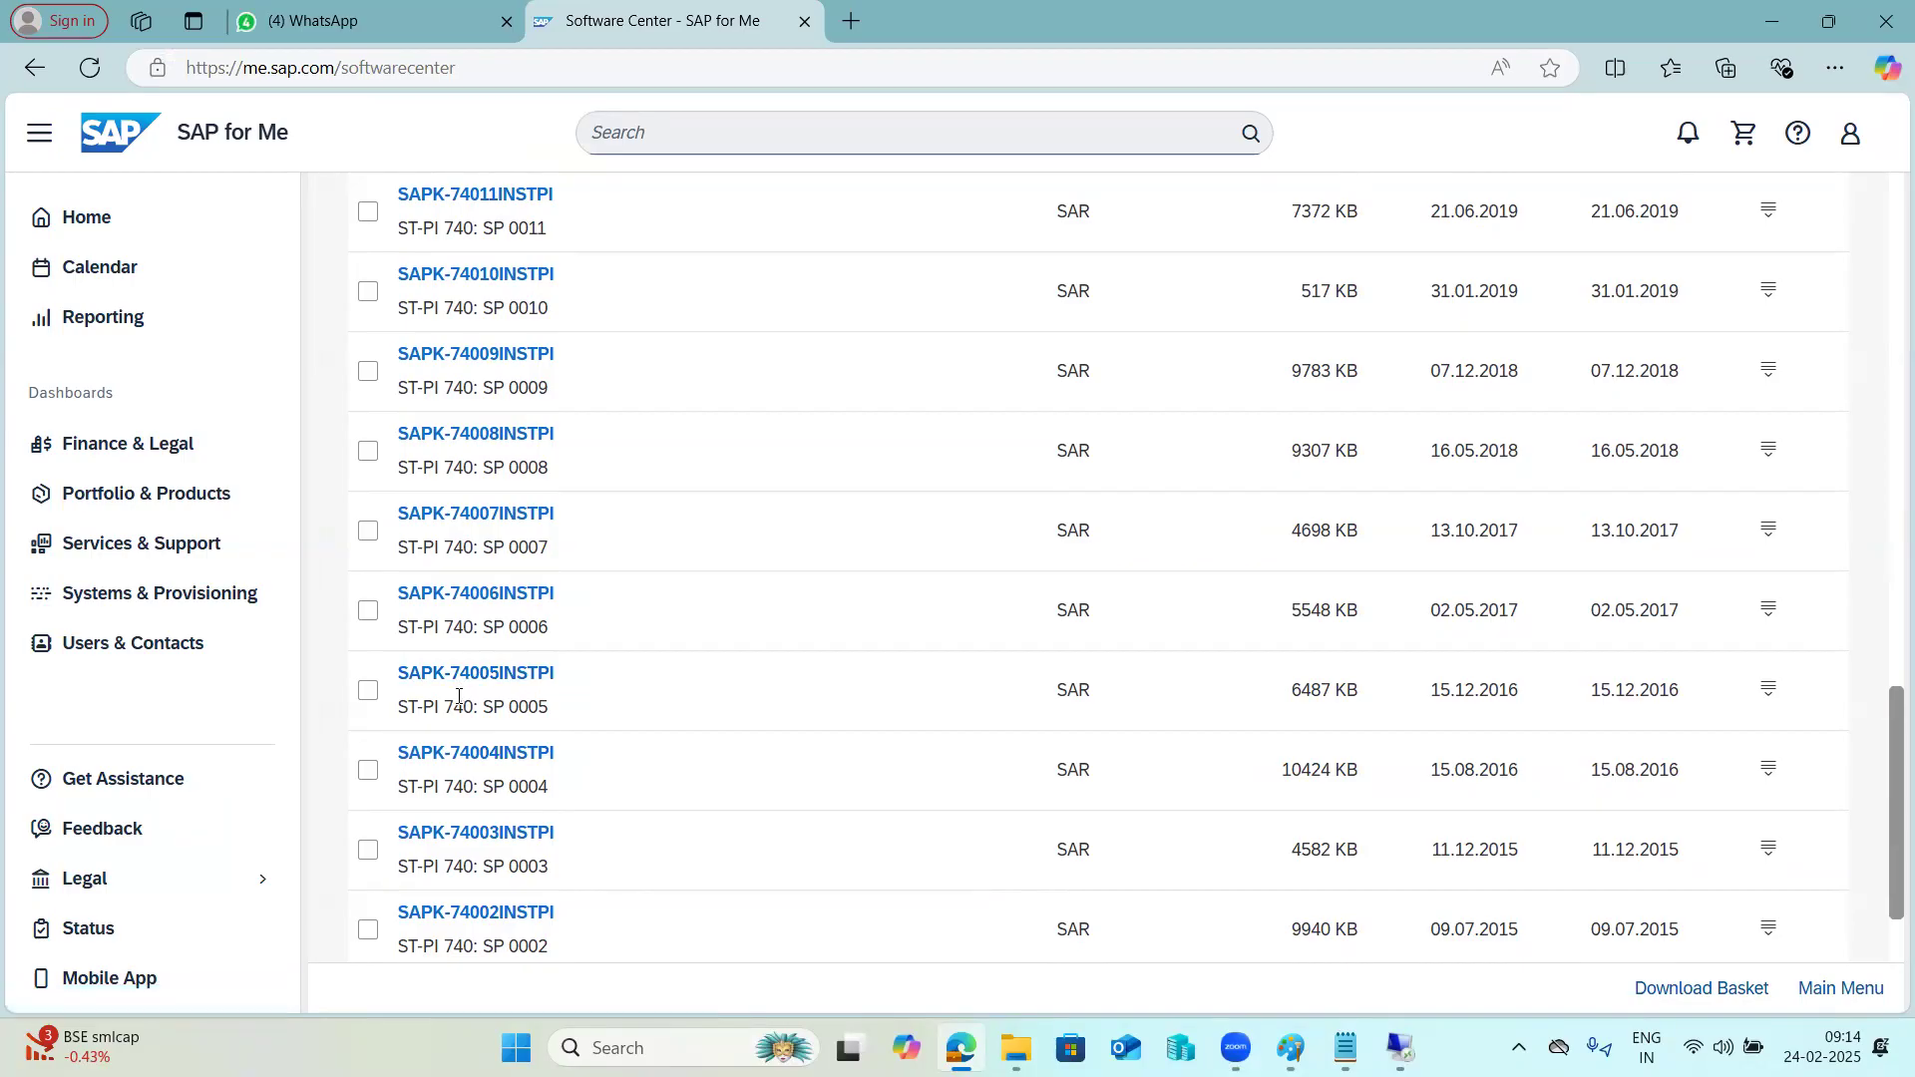
{"action": "scroll", "coordinate": [457, 689], "scroll_direction": "up", "scroll_amount": 3}
{"action": "scroll", "coordinate": [454, 888], "scroll_direction": "up", "scroll_amount": 10}
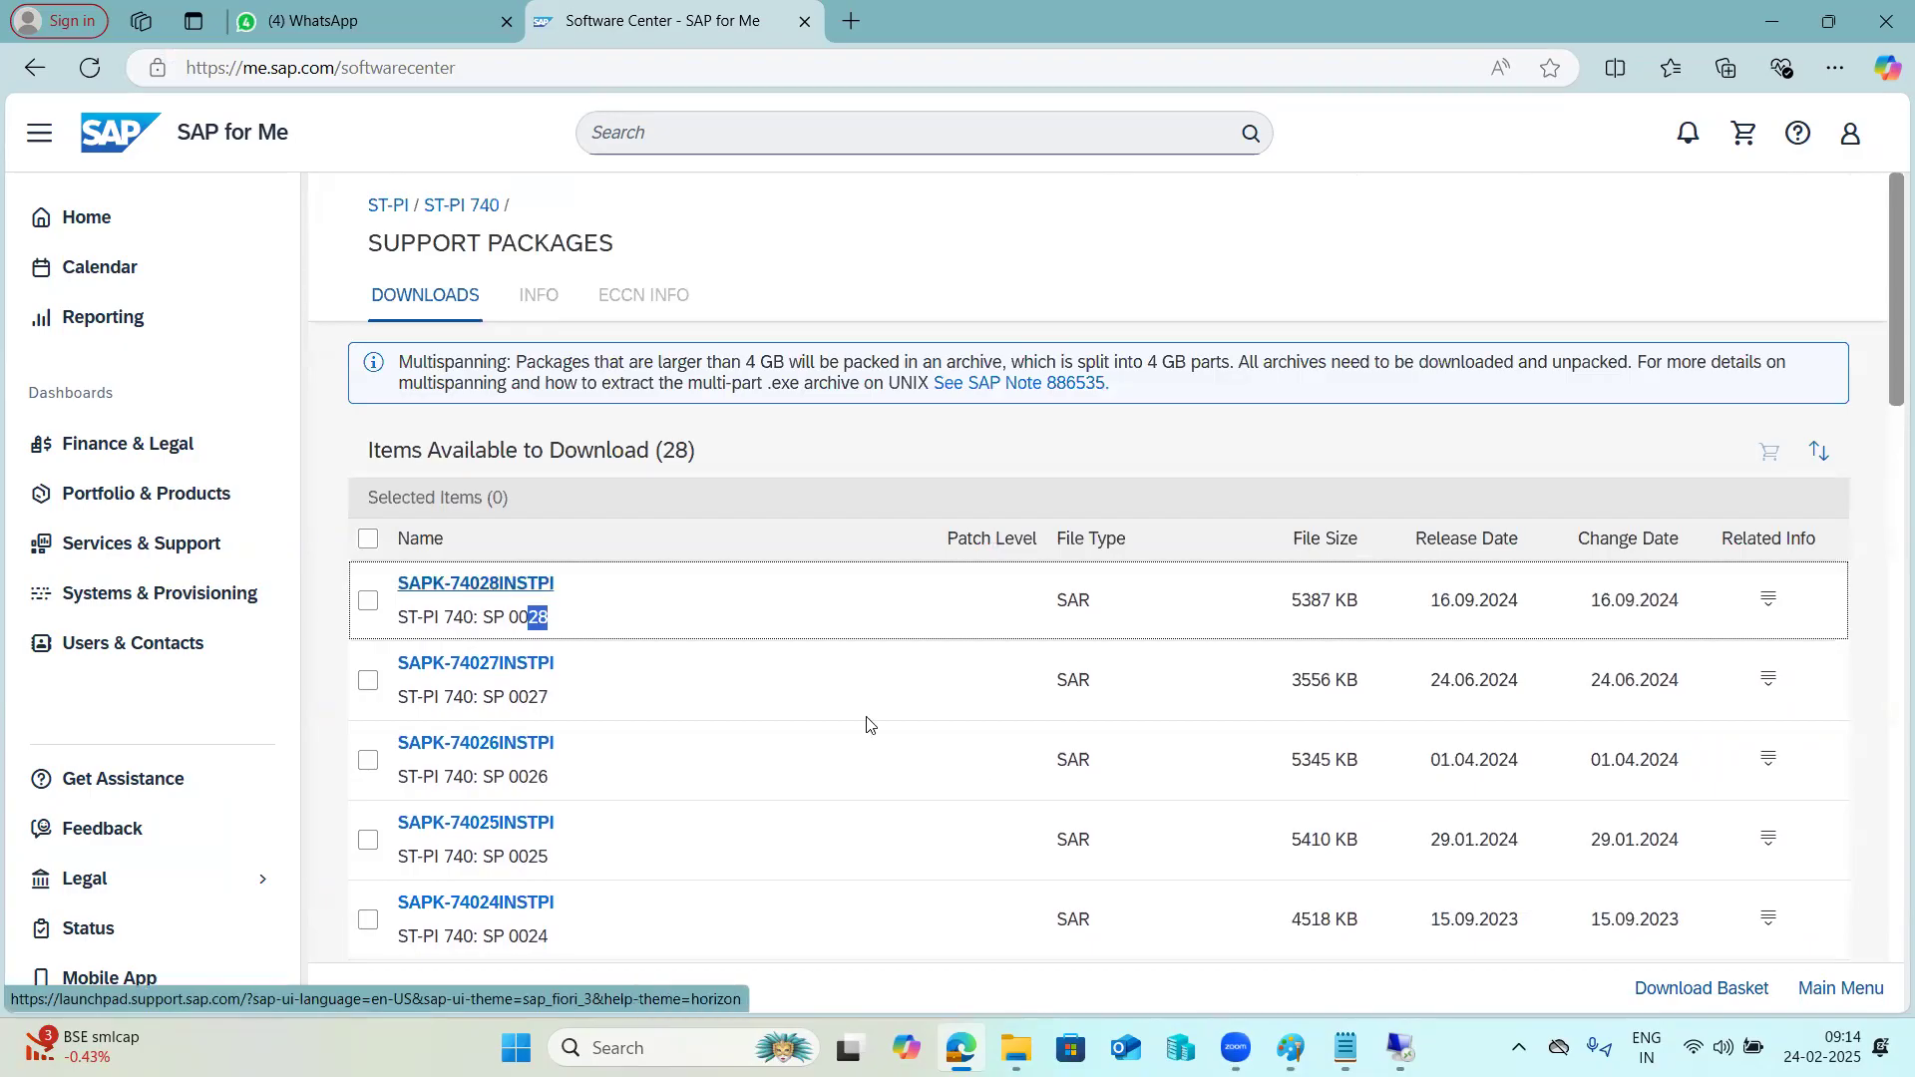
Switch to the SAP GUI session of system NW1, start transaction SPAM and check the maintenance certificate message.
{"action": "mouse_move", "coordinate": [1350, 1048]}
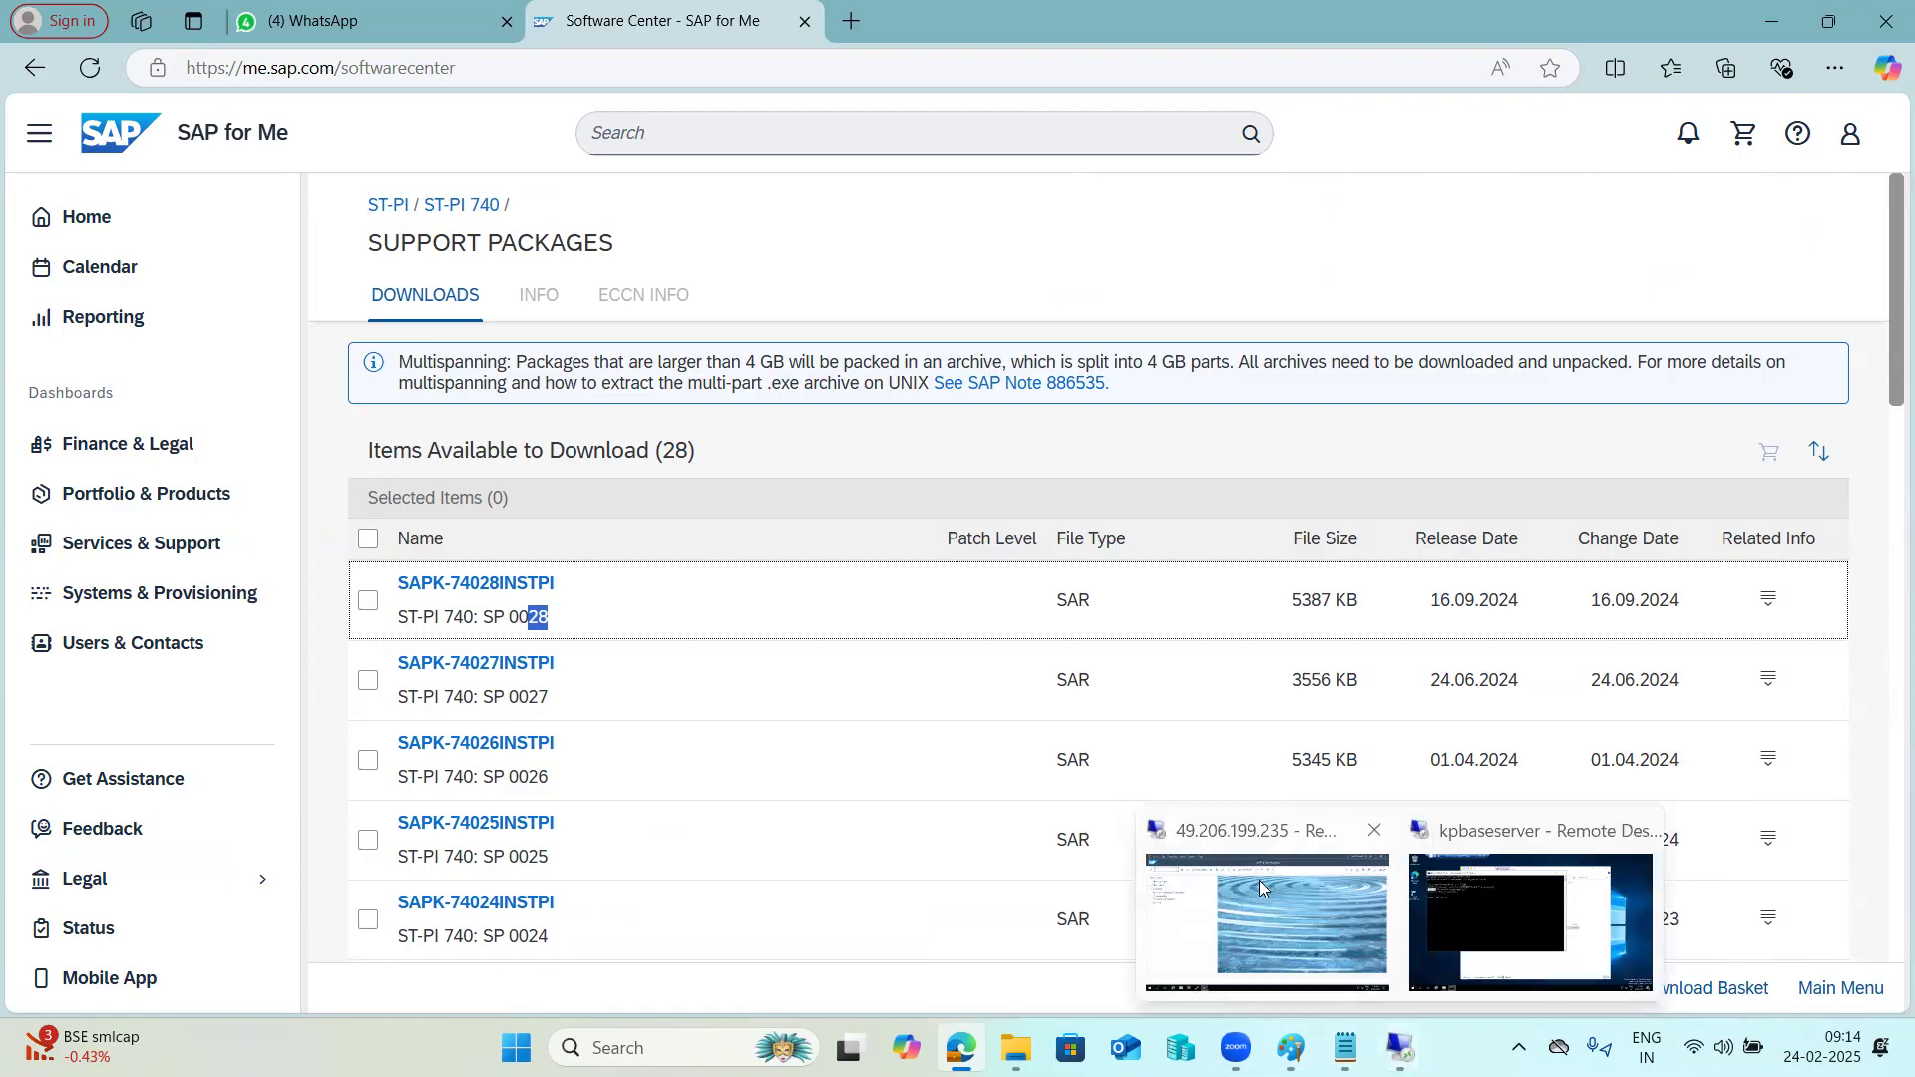
{"action": "left_click", "coordinate": [1259, 880]}
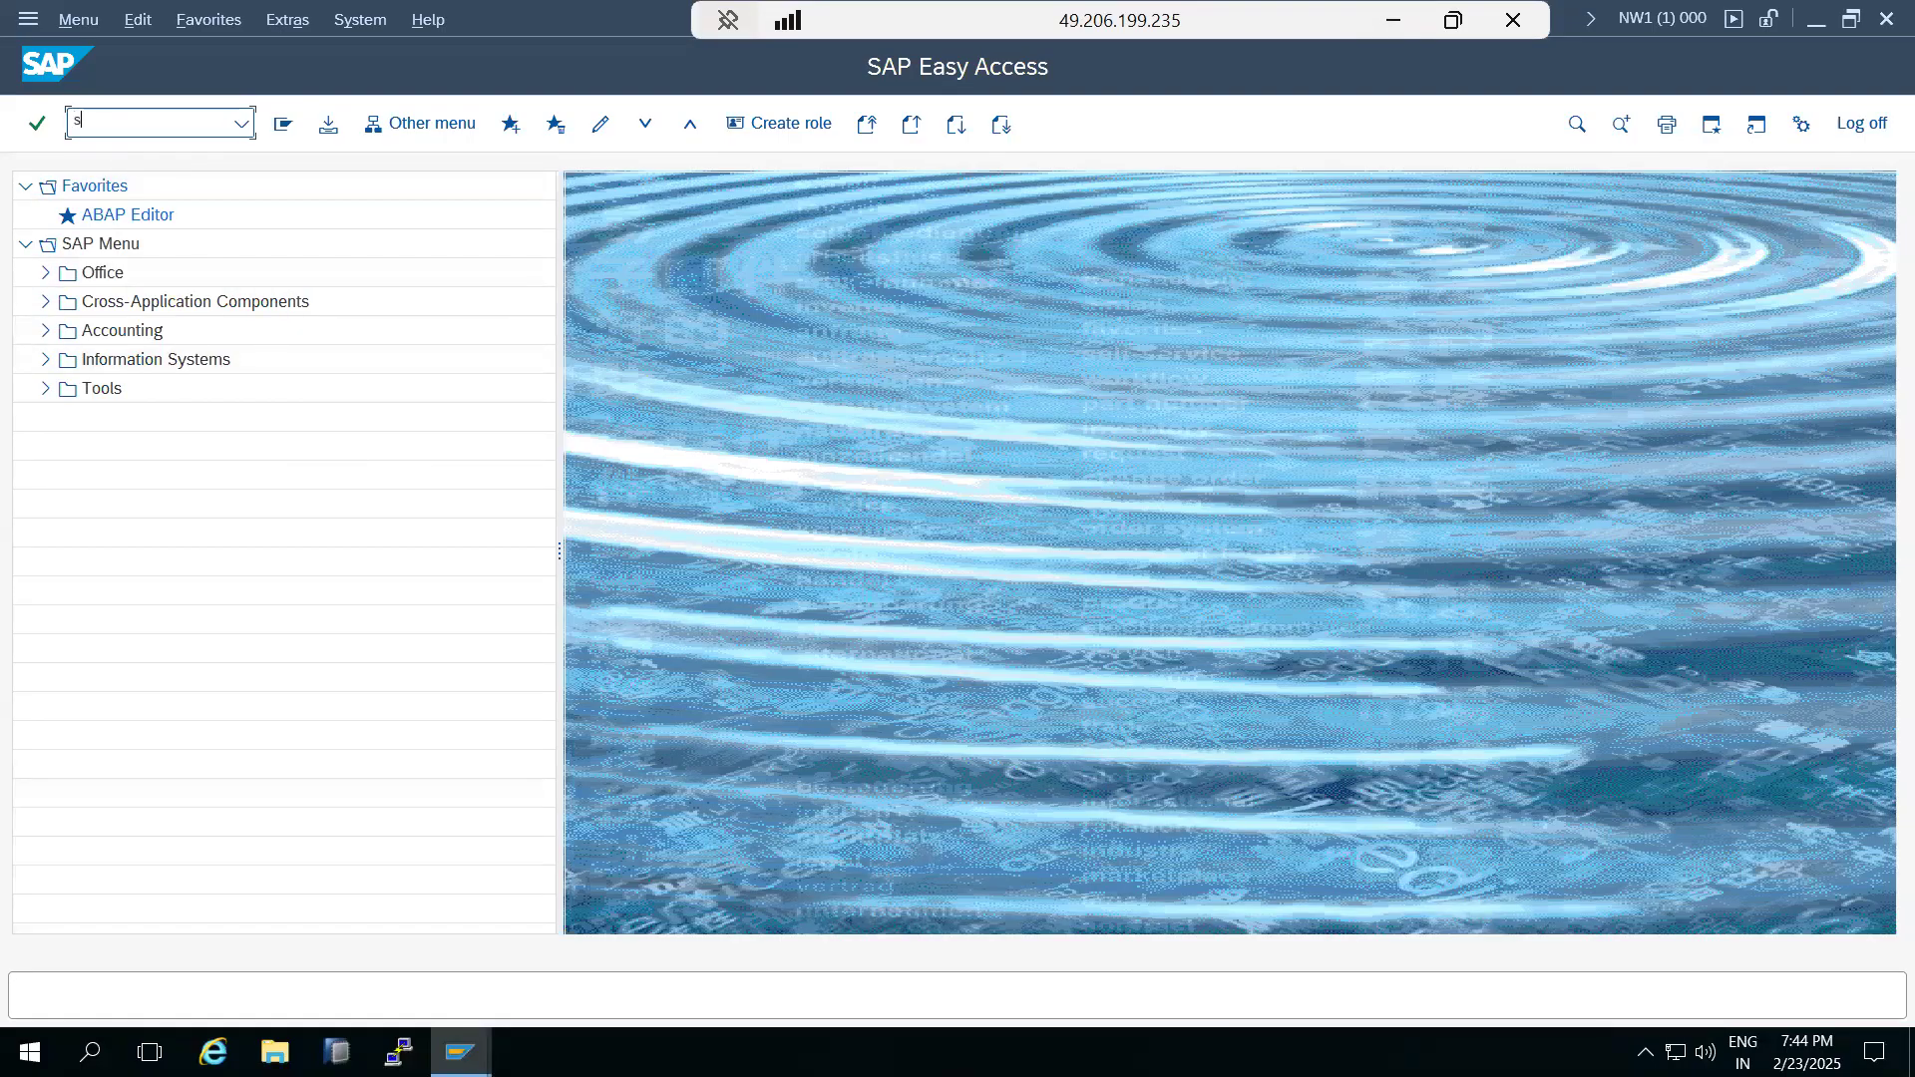
{"action": "type", "text": "am"}
{"action": "key", "text": "Return"}
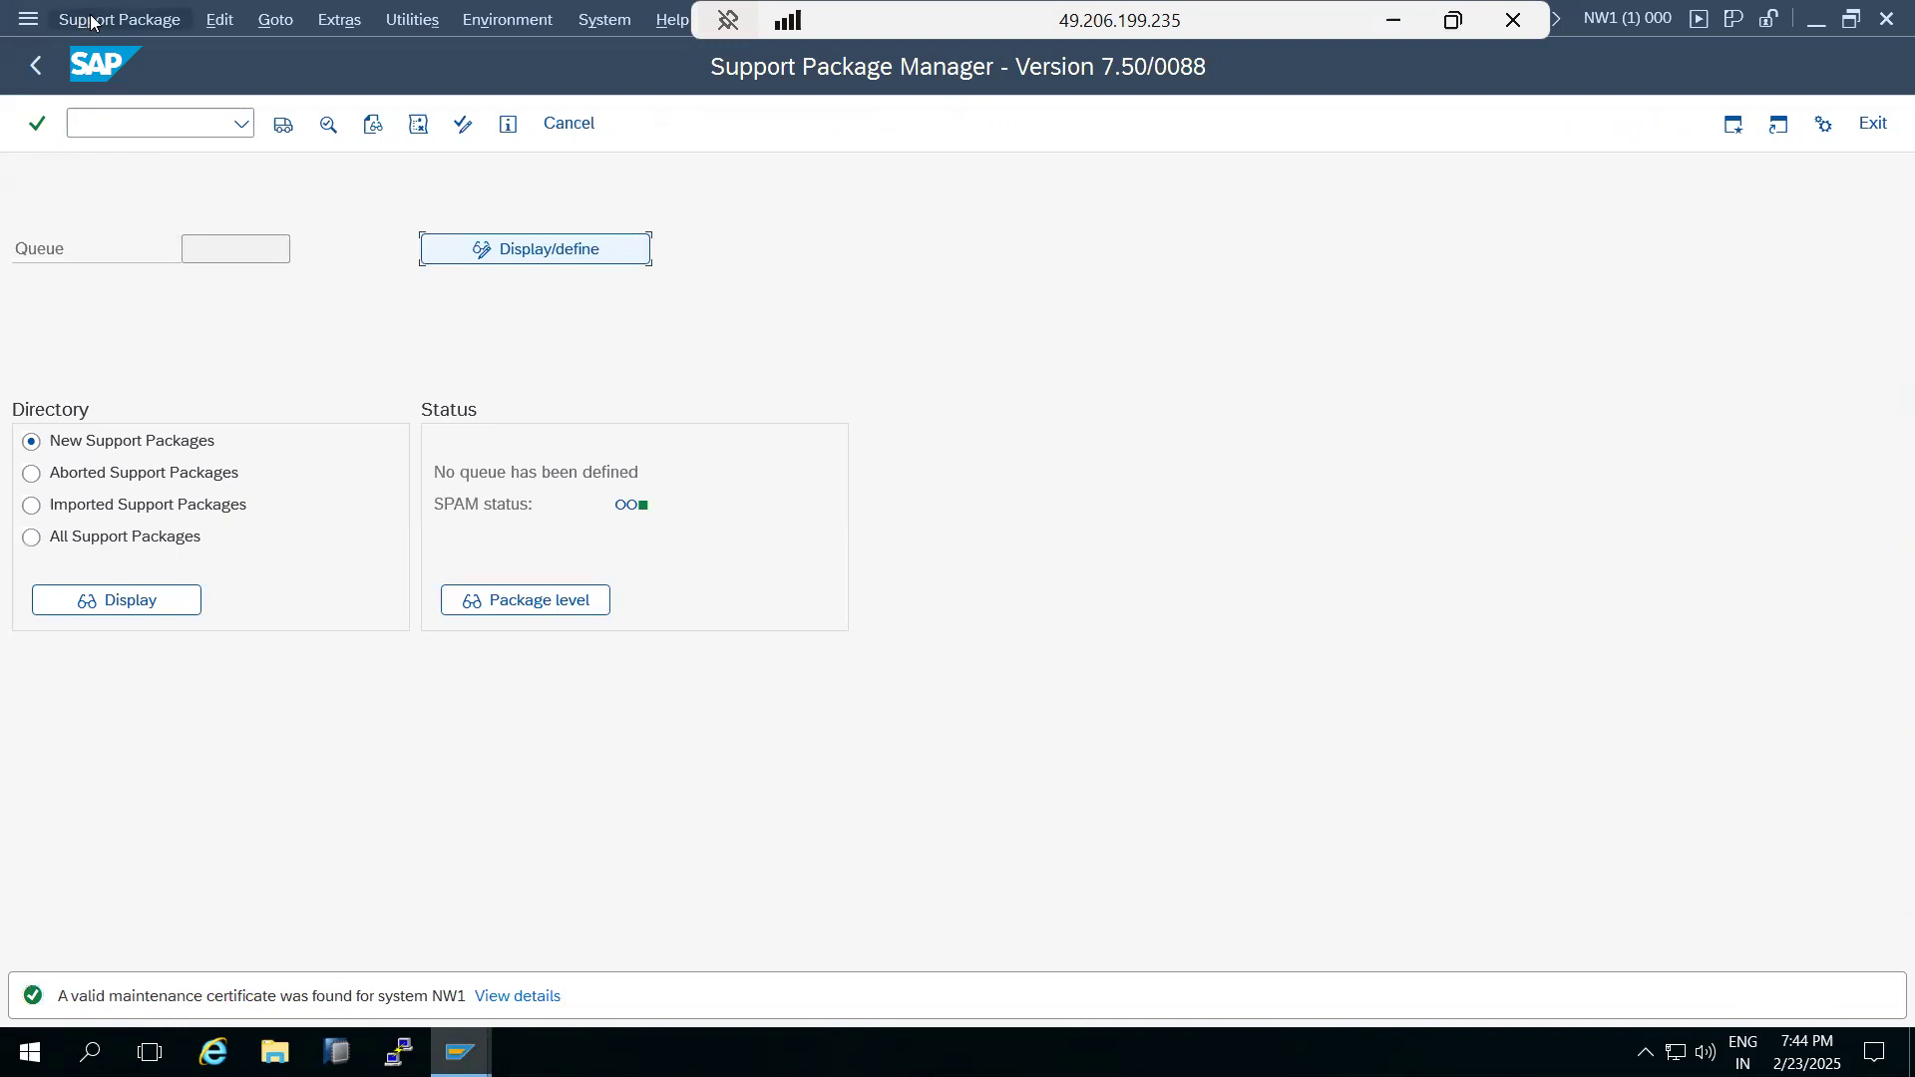
{"action": "left_click_drag", "start_coordinate": [263, 996], "coordinate": [281, 996]}
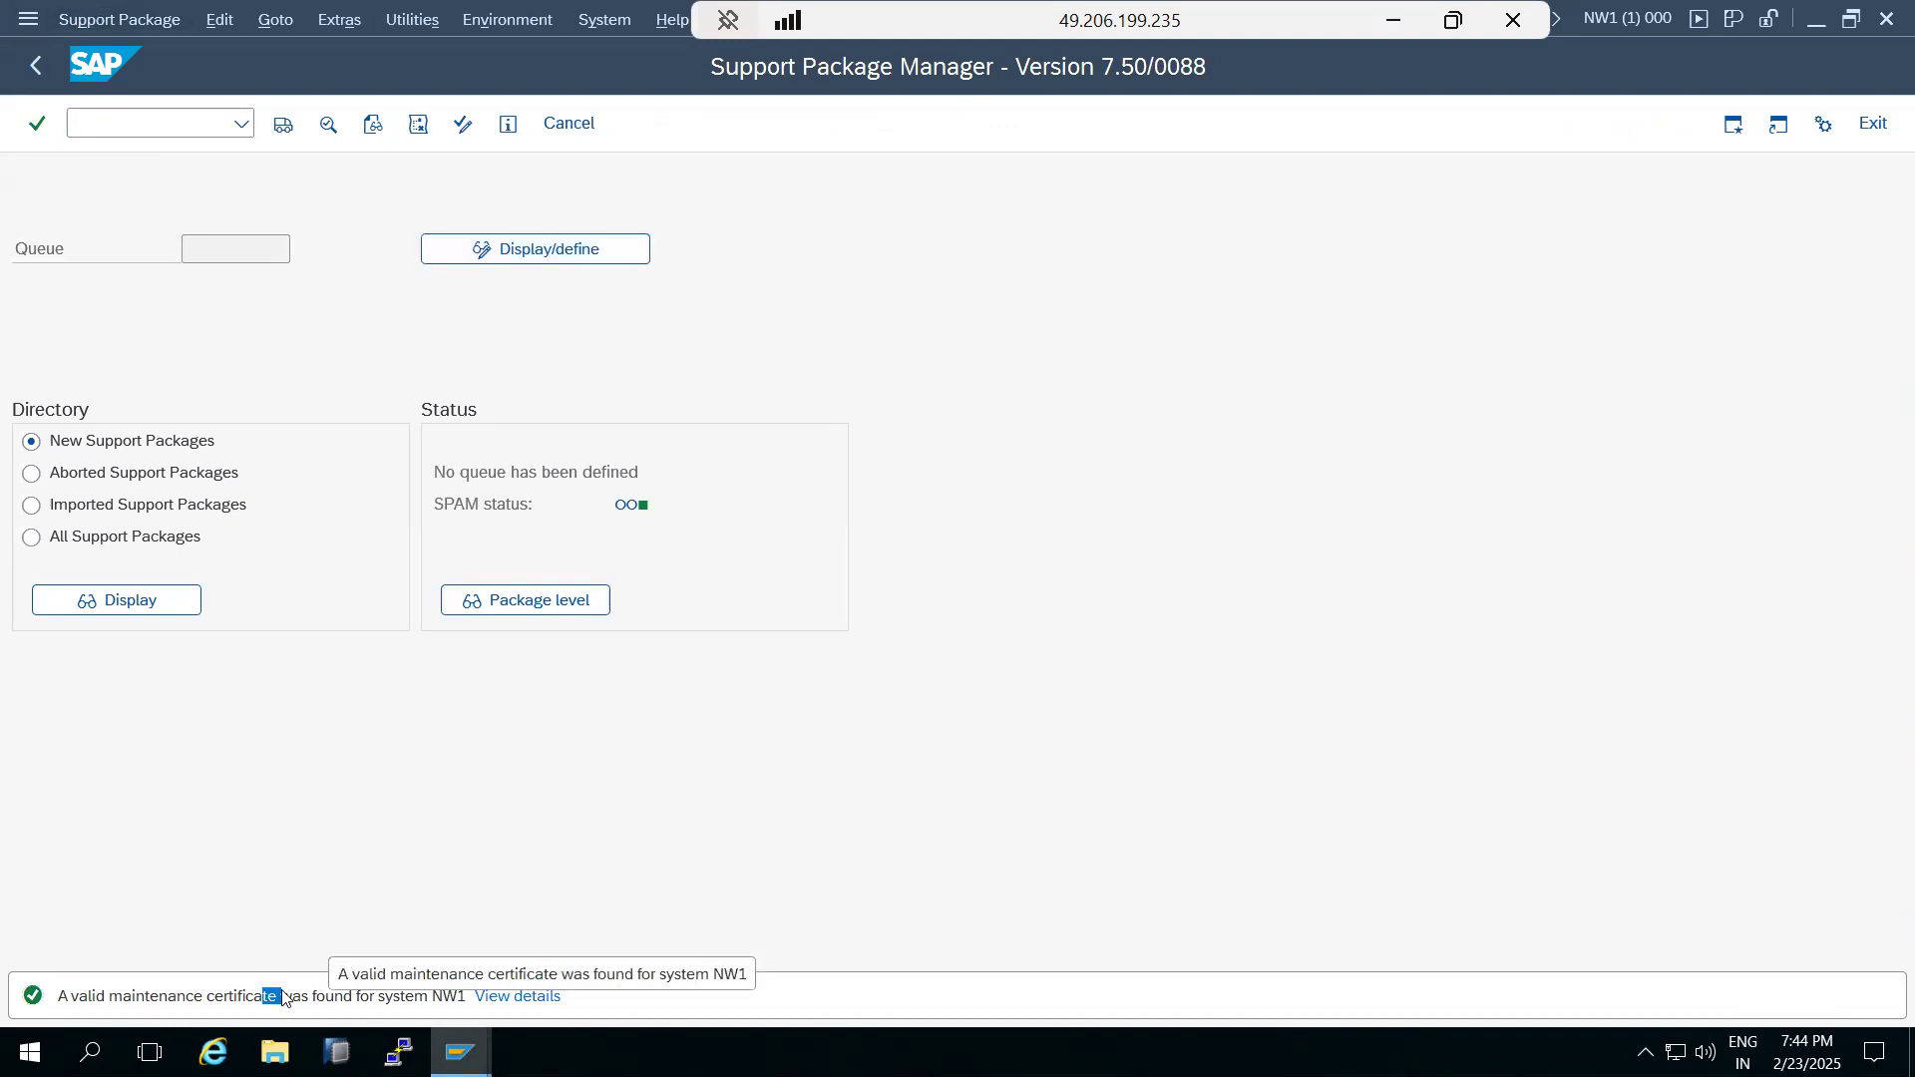
{"action": "left_click", "coordinate": [193, 770]}
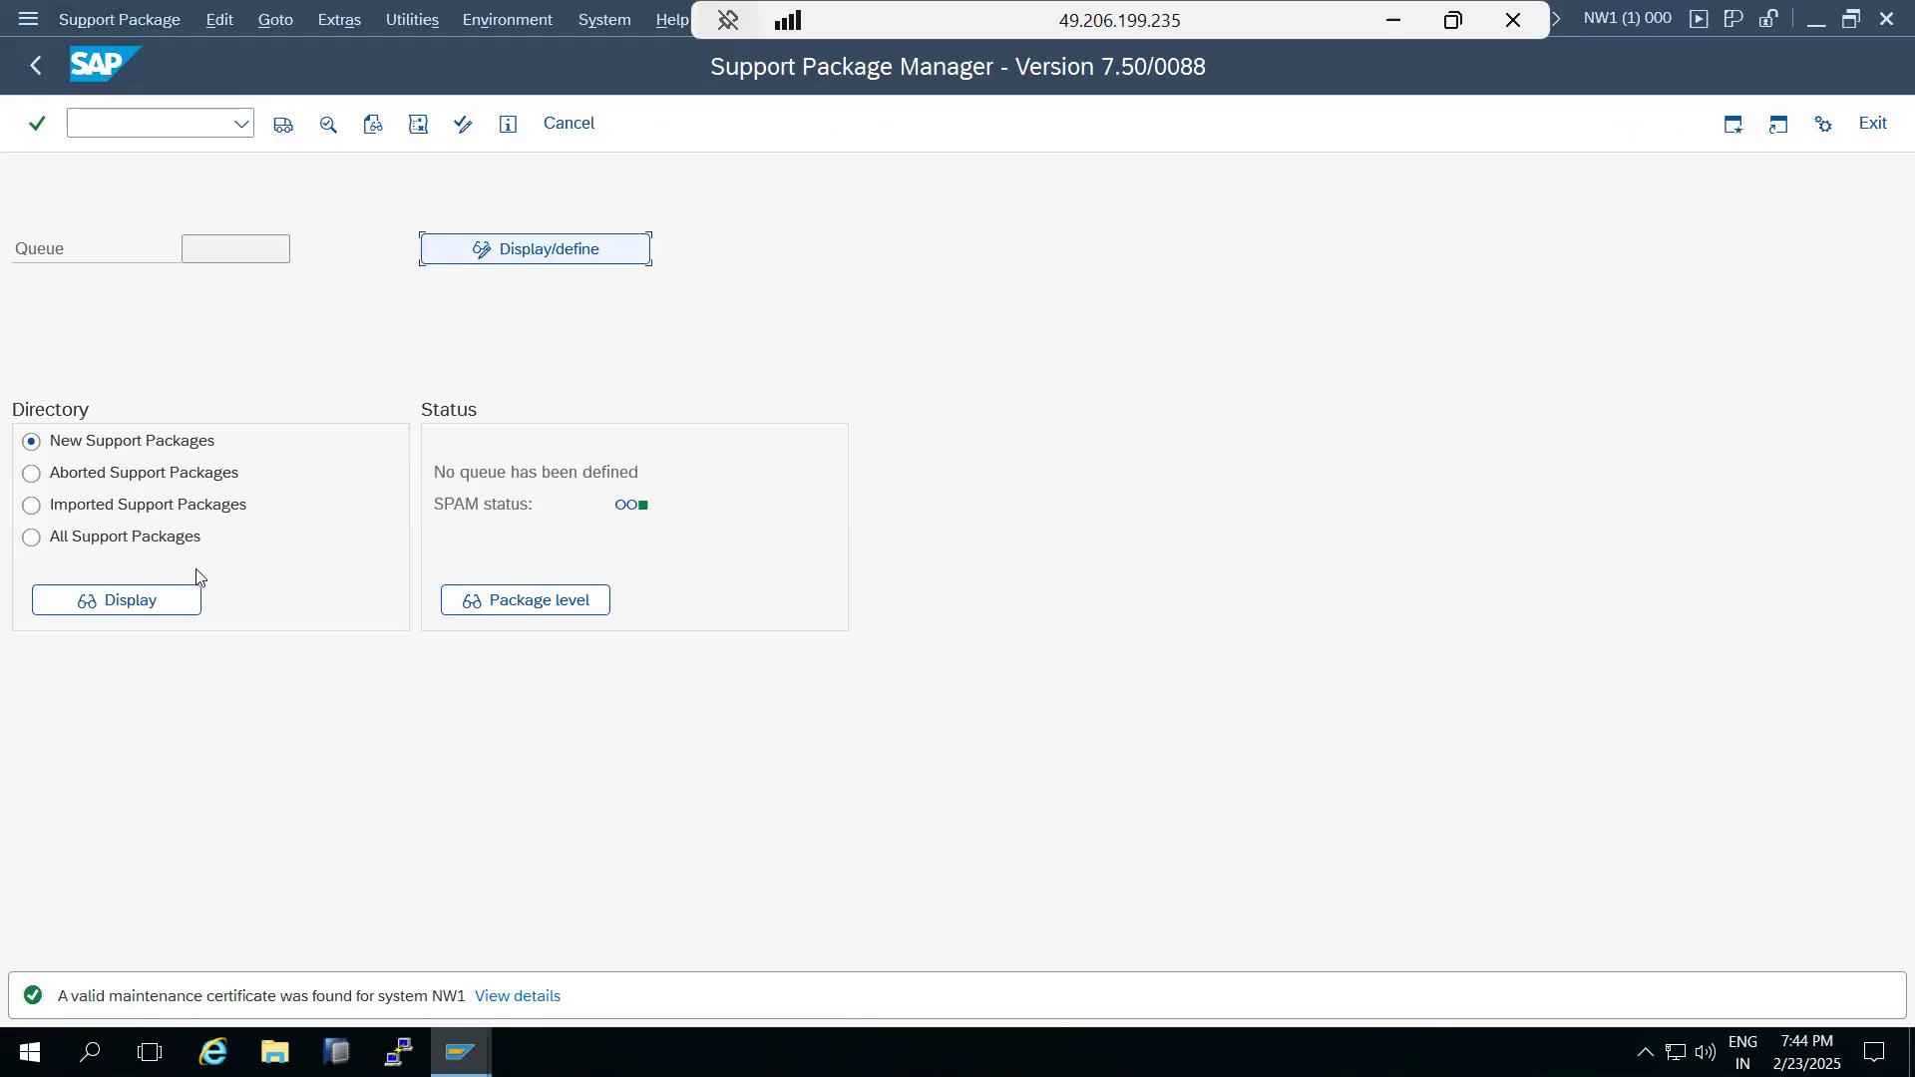
{"action": "left_click", "coordinate": [106, 26]}
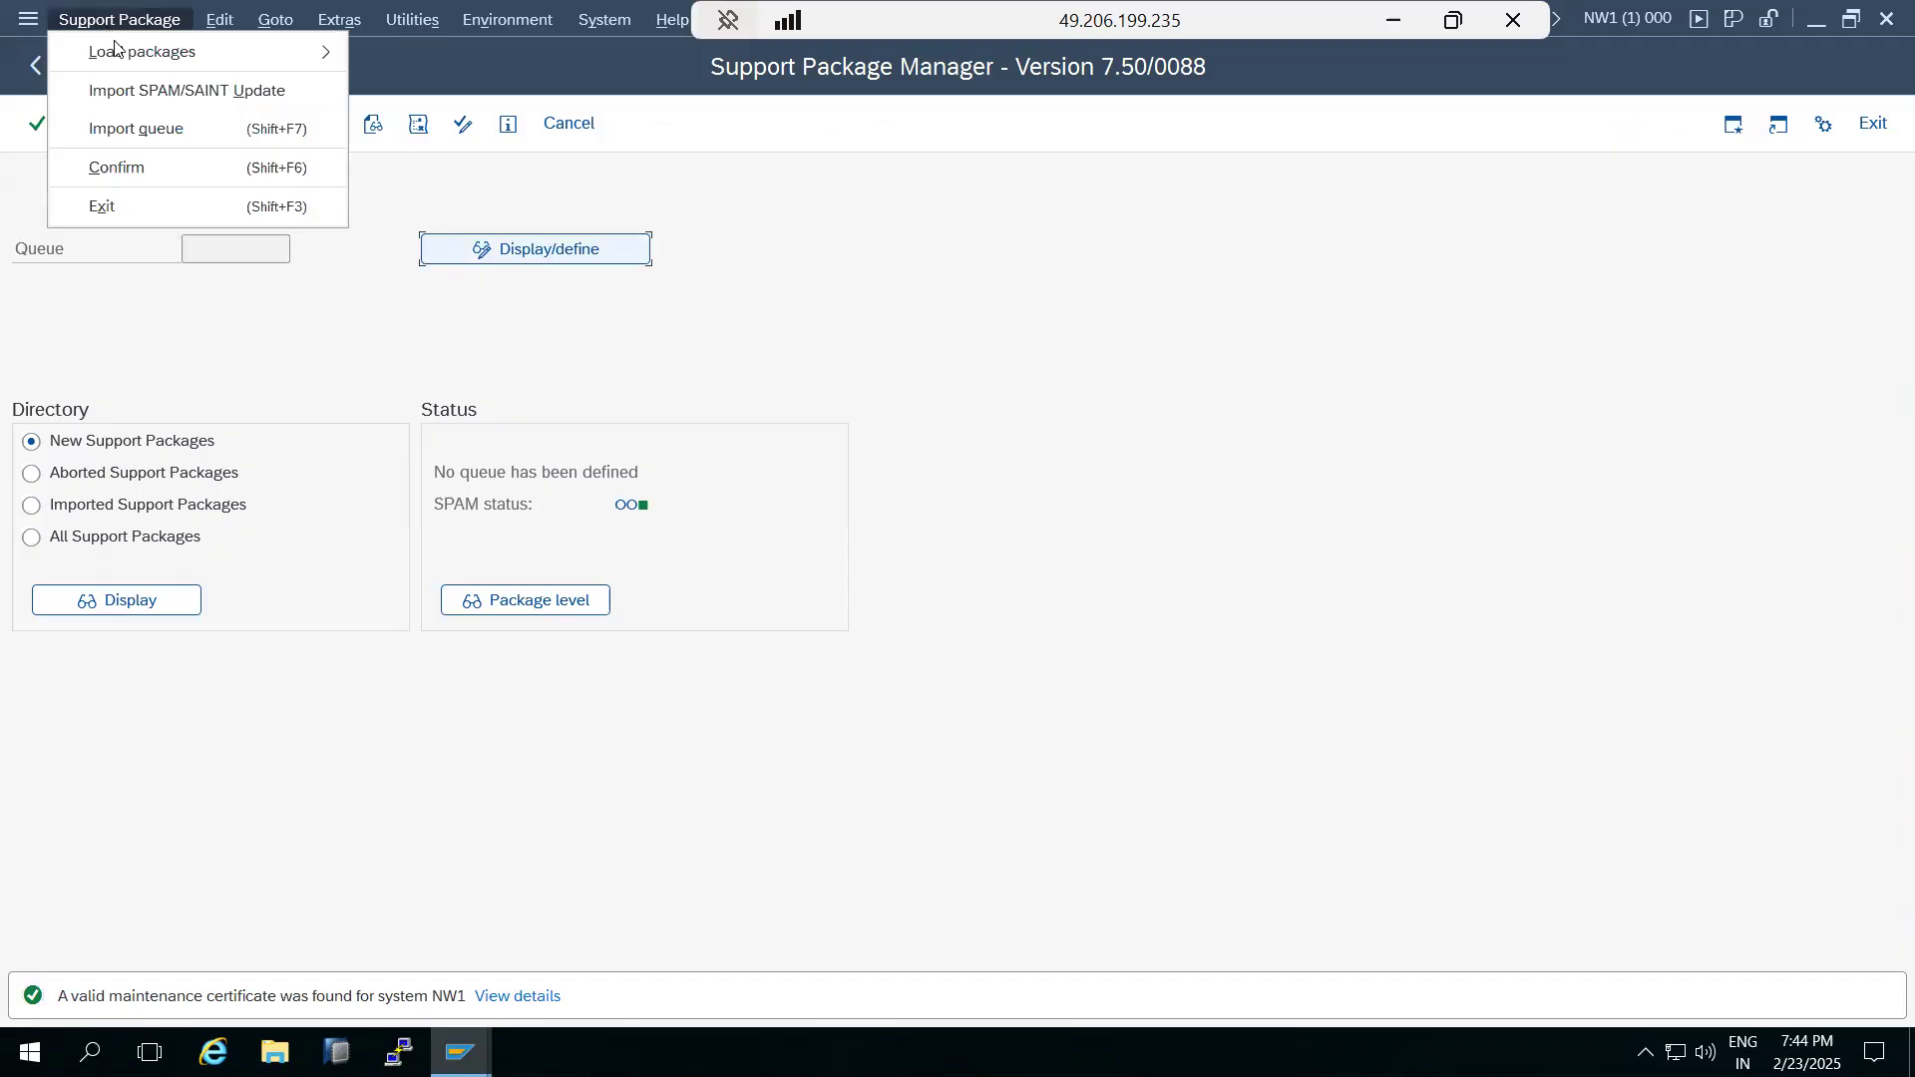
{"action": "mouse_move", "coordinate": [169, 60]}
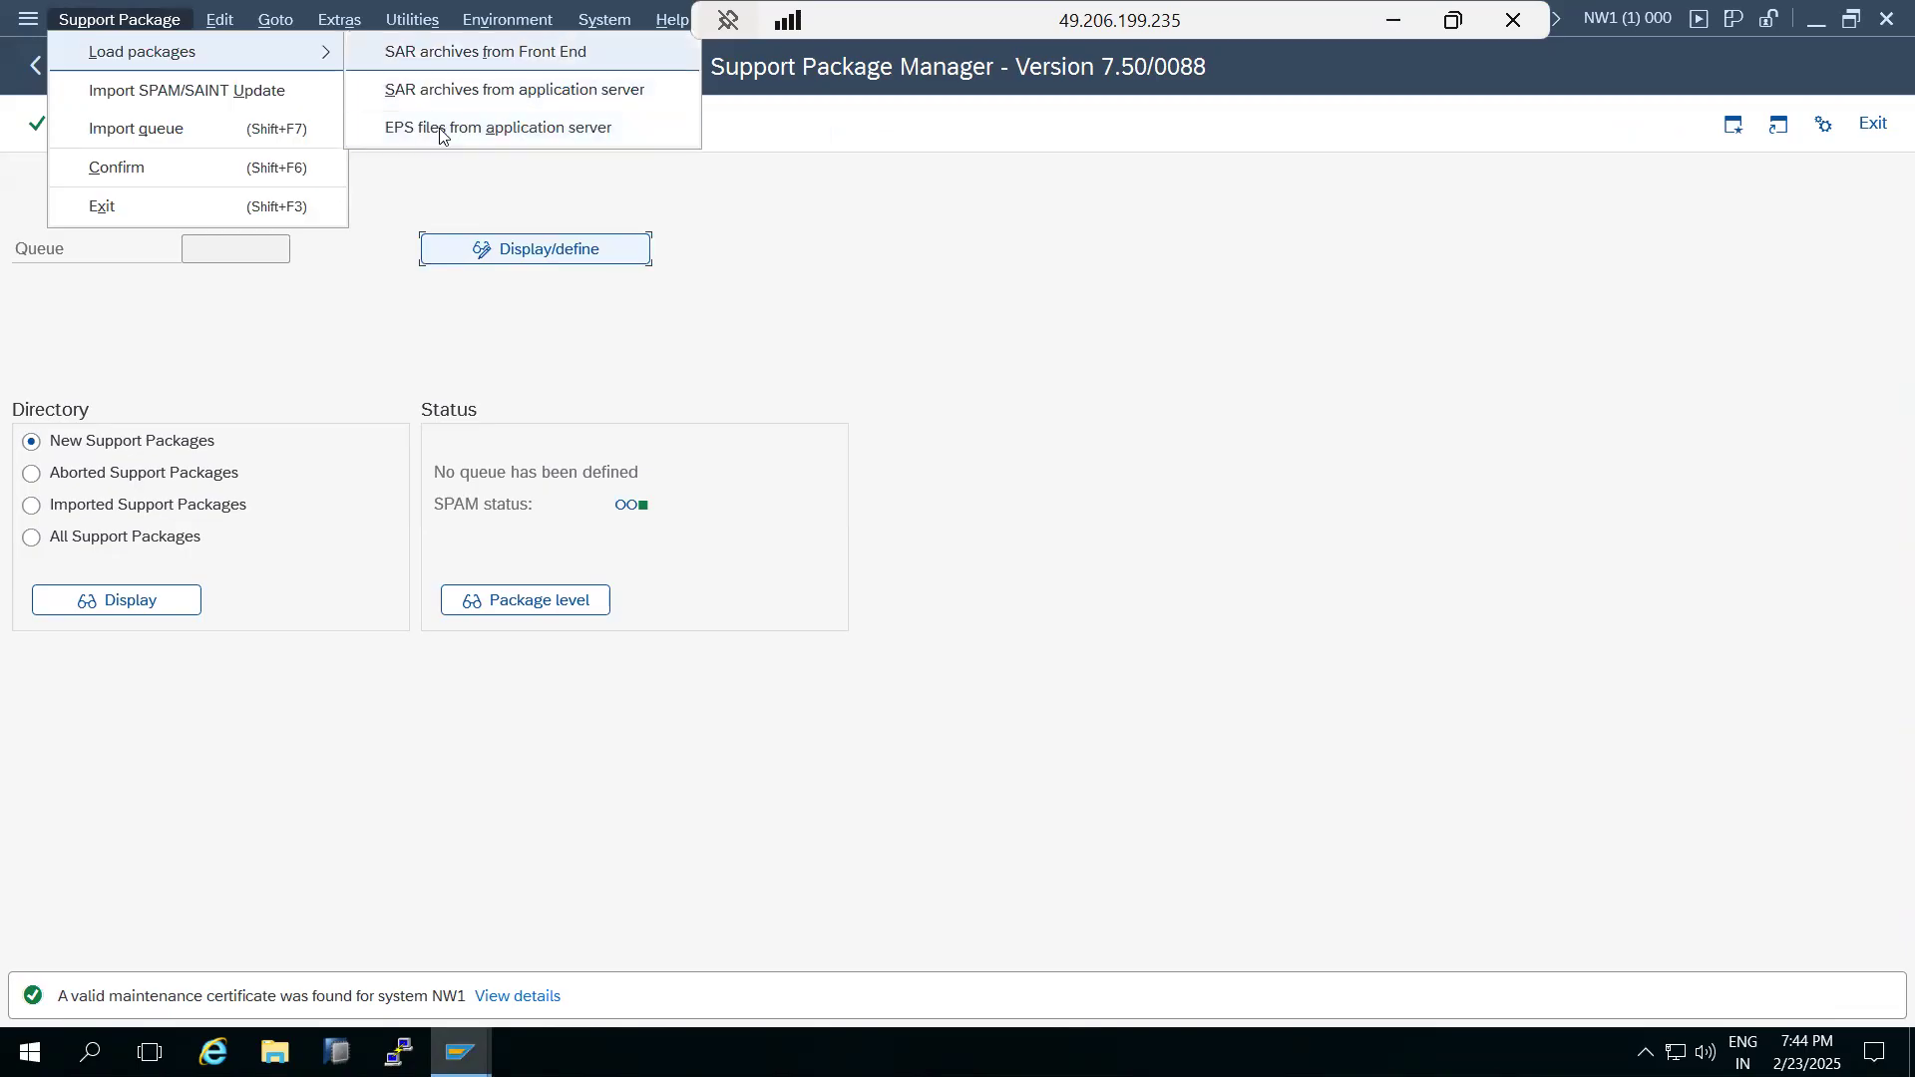
{"action": "key", "text": "Return"}
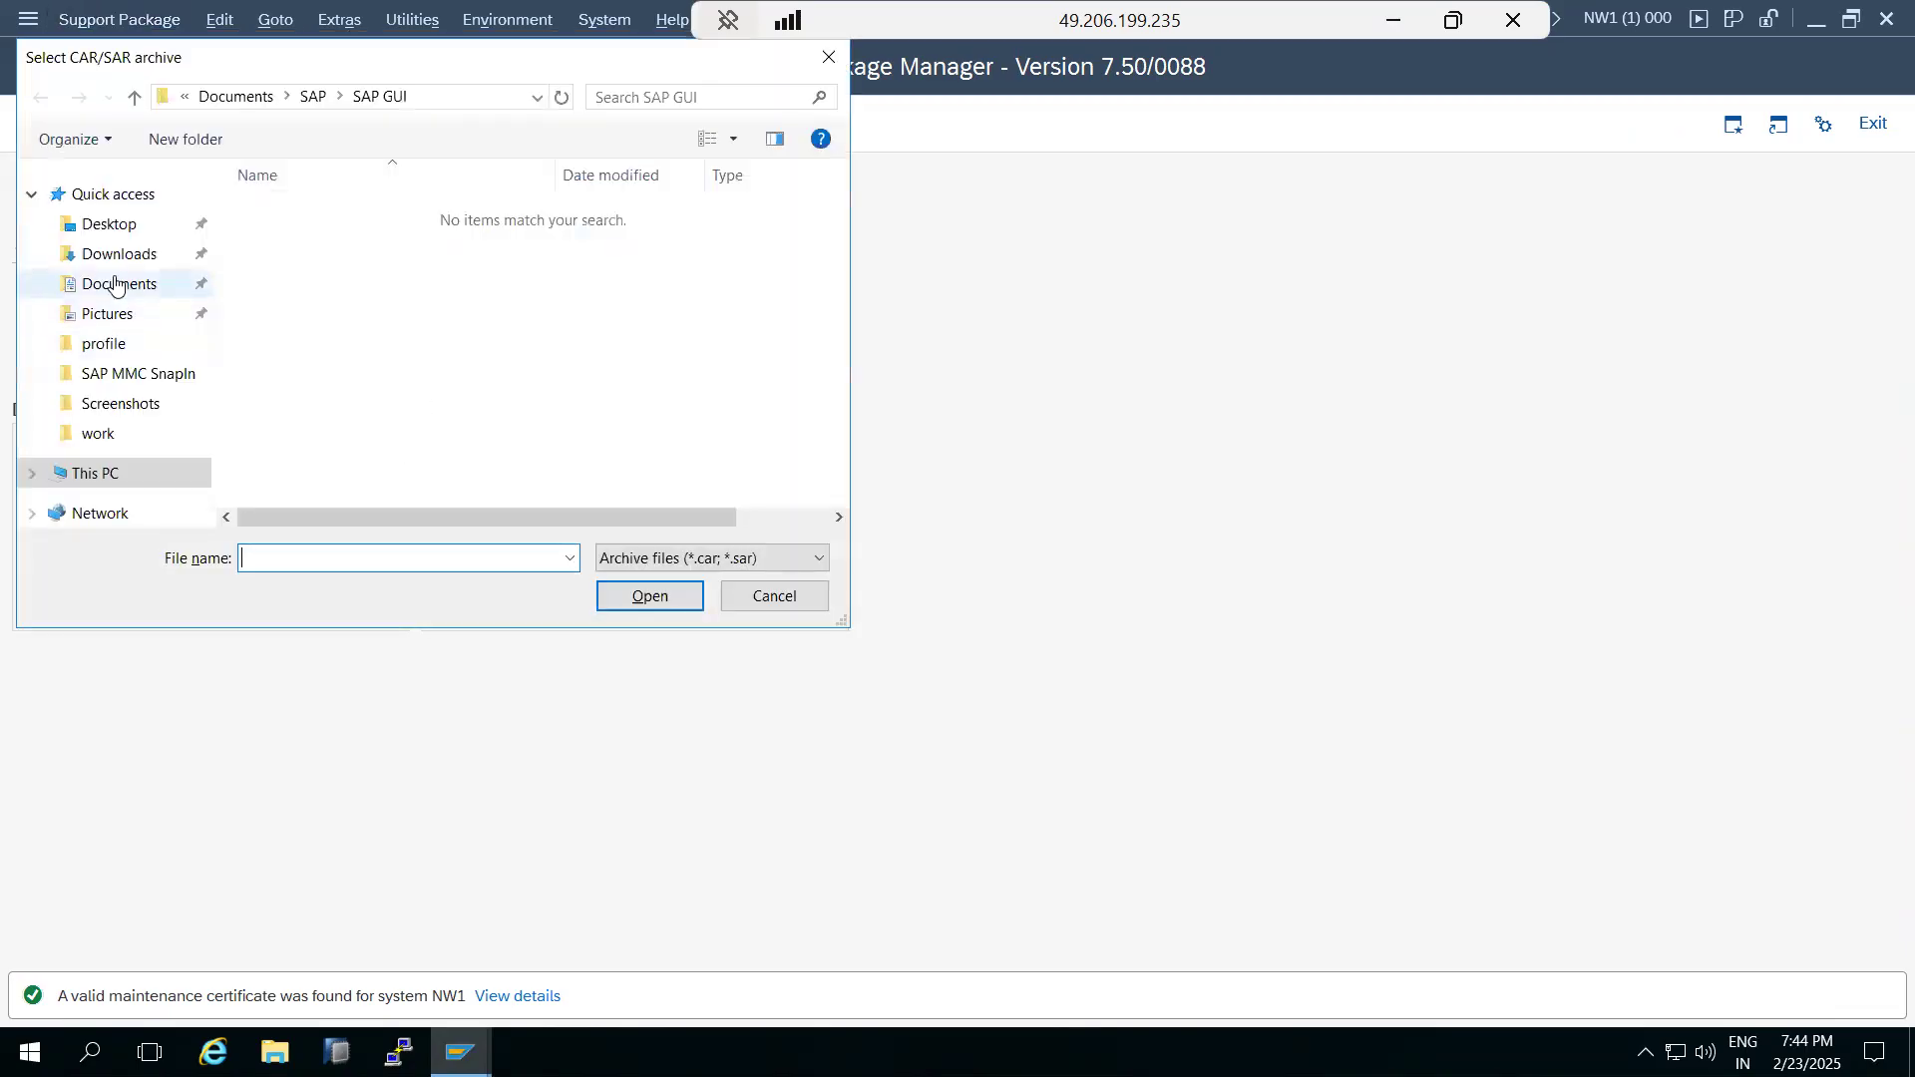
{"action": "left_click", "coordinate": [100, 261]}
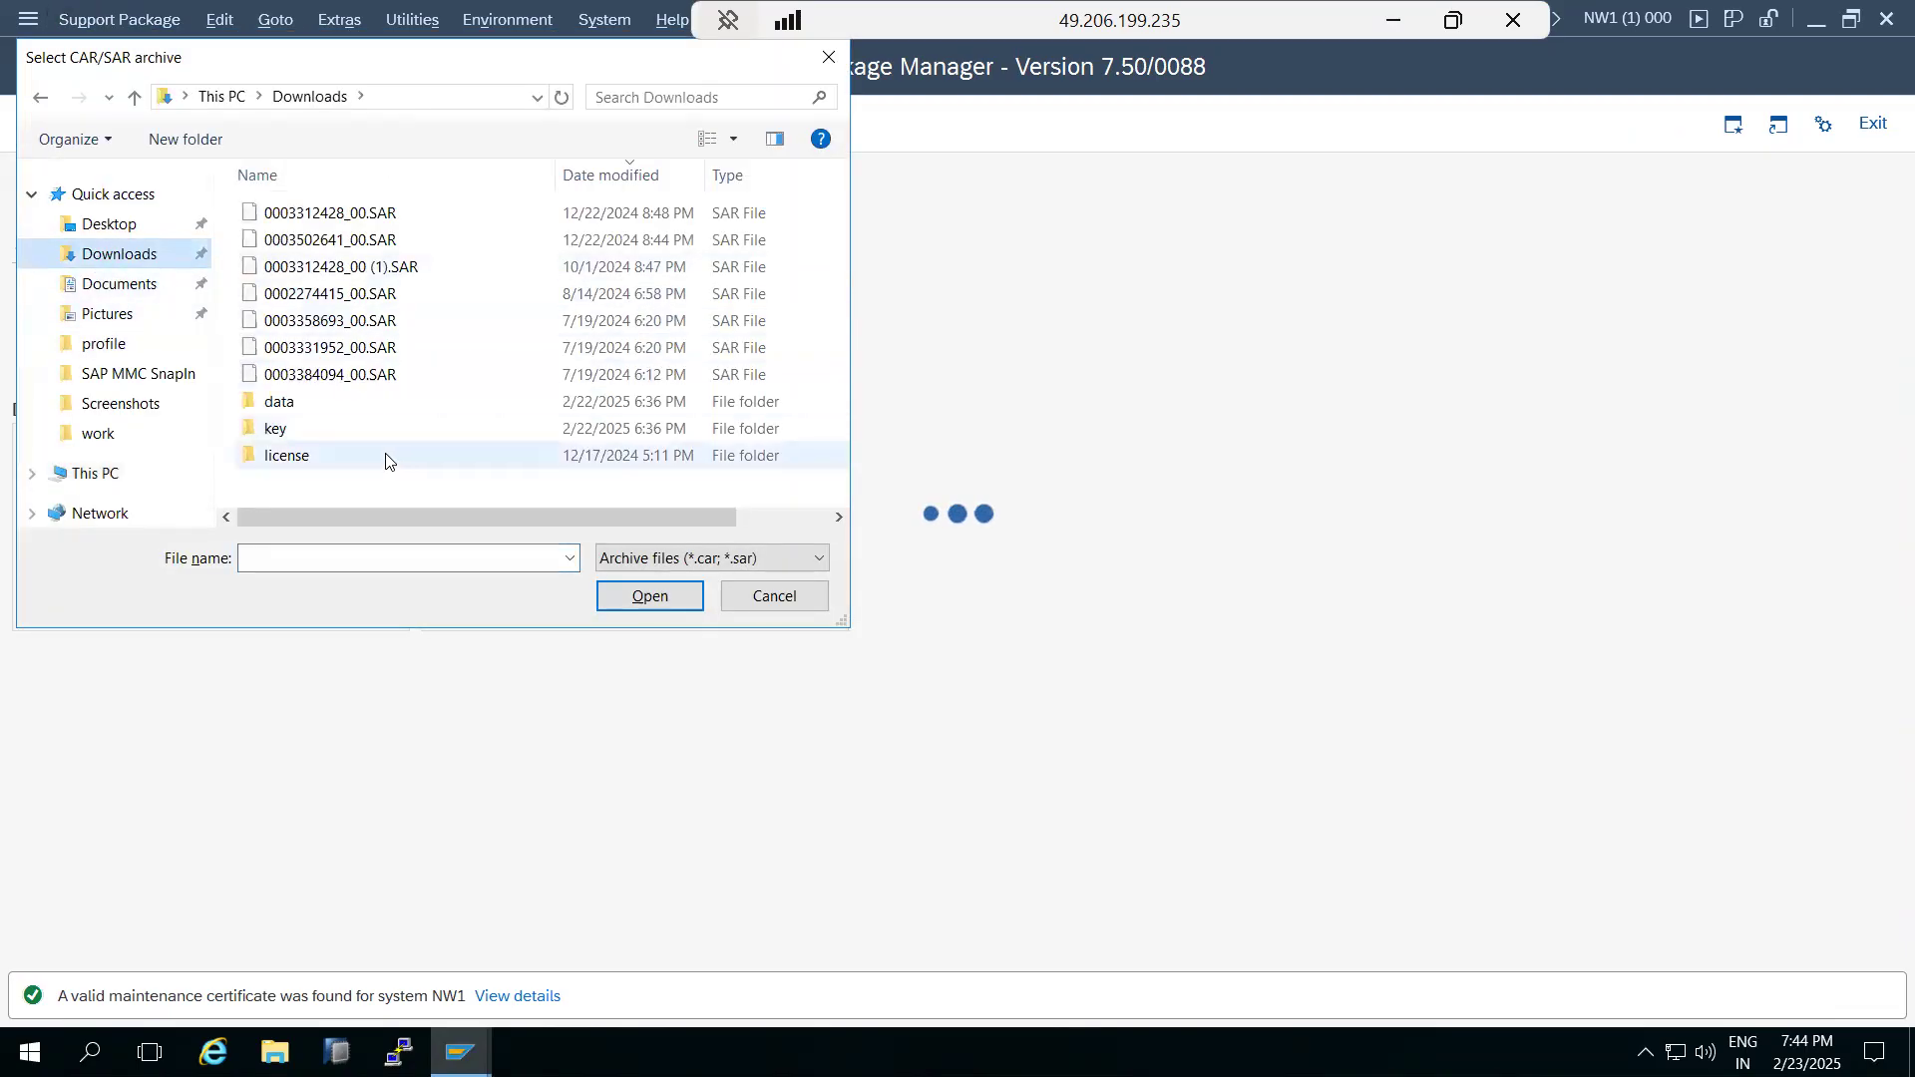
{"action": "left_click", "coordinate": [784, 598]}
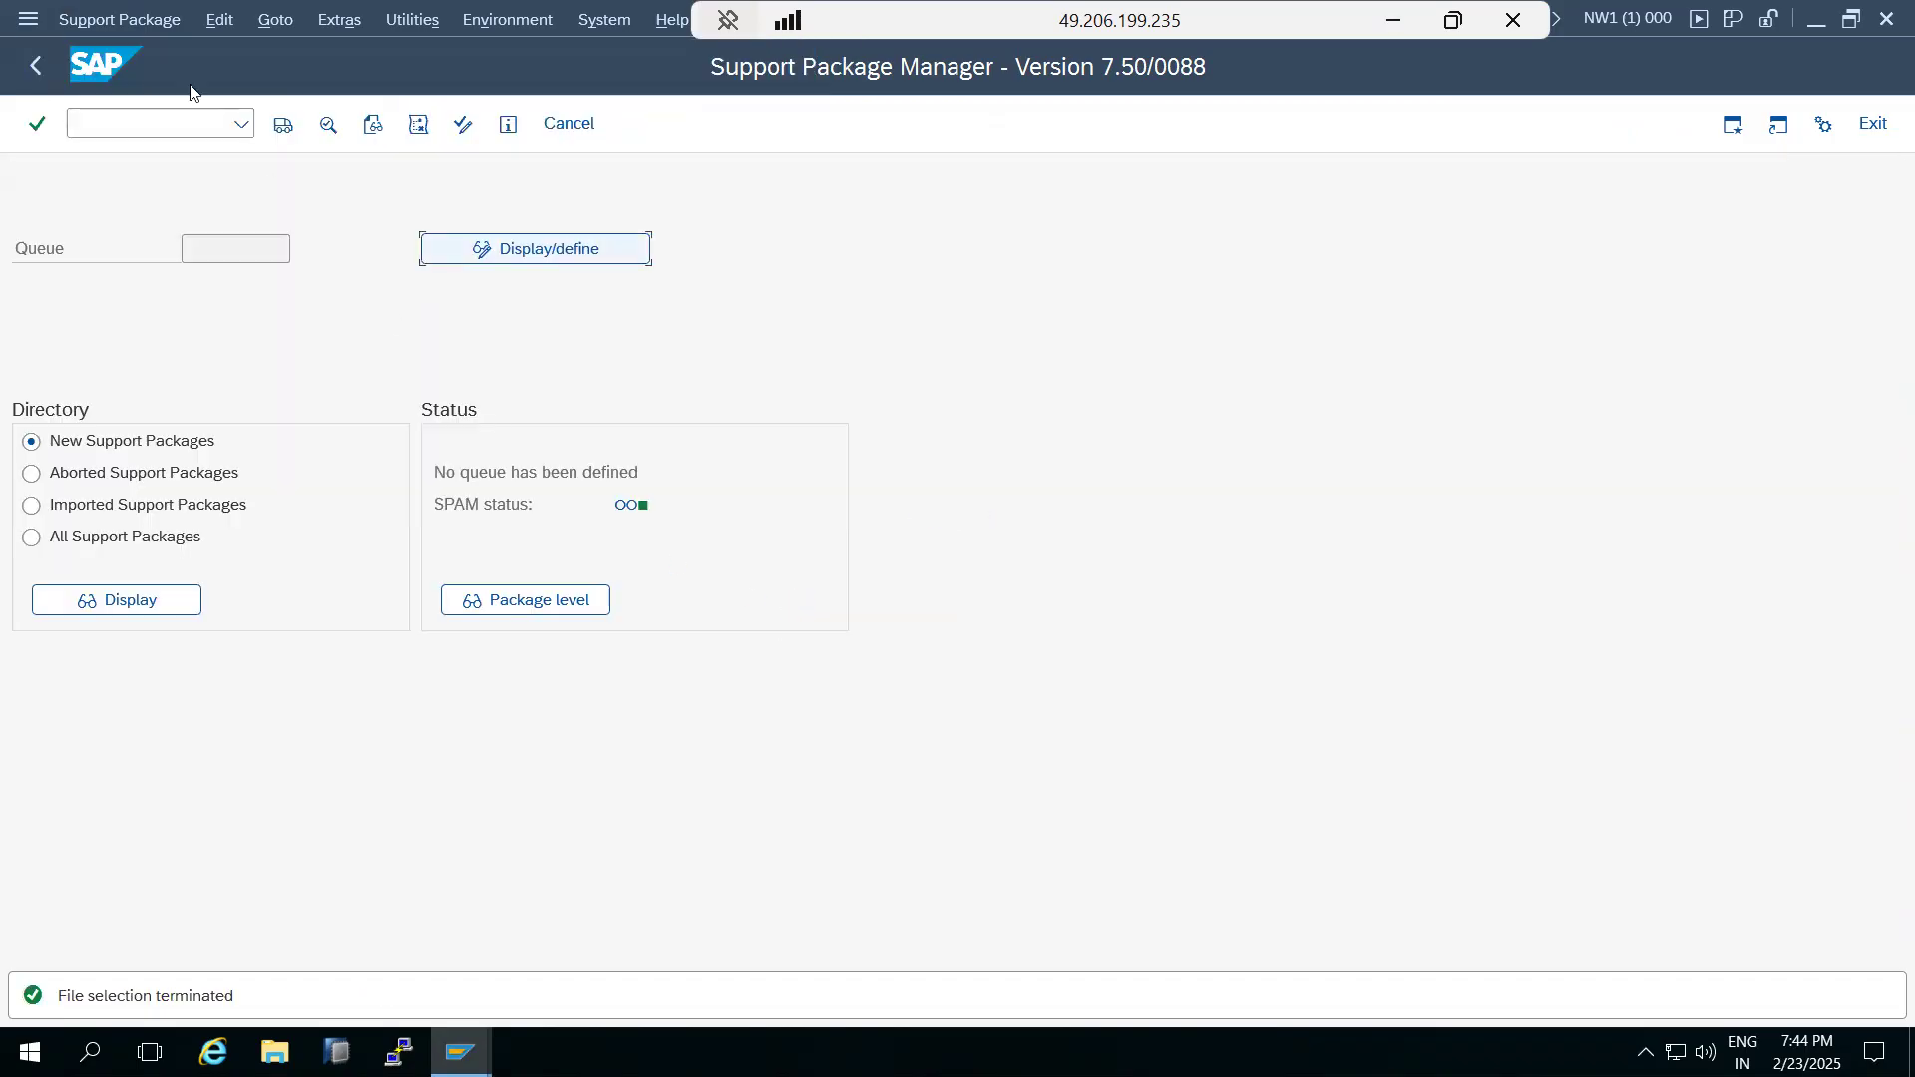
Load the EPS files from the application server, check the upload result for SAPK-74005INSTPI and return to the Support Package Manager.
{"action": "left_click", "coordinate": [135, 14]}
{"action": "mouse_move", "coordinate": [325, 55]}
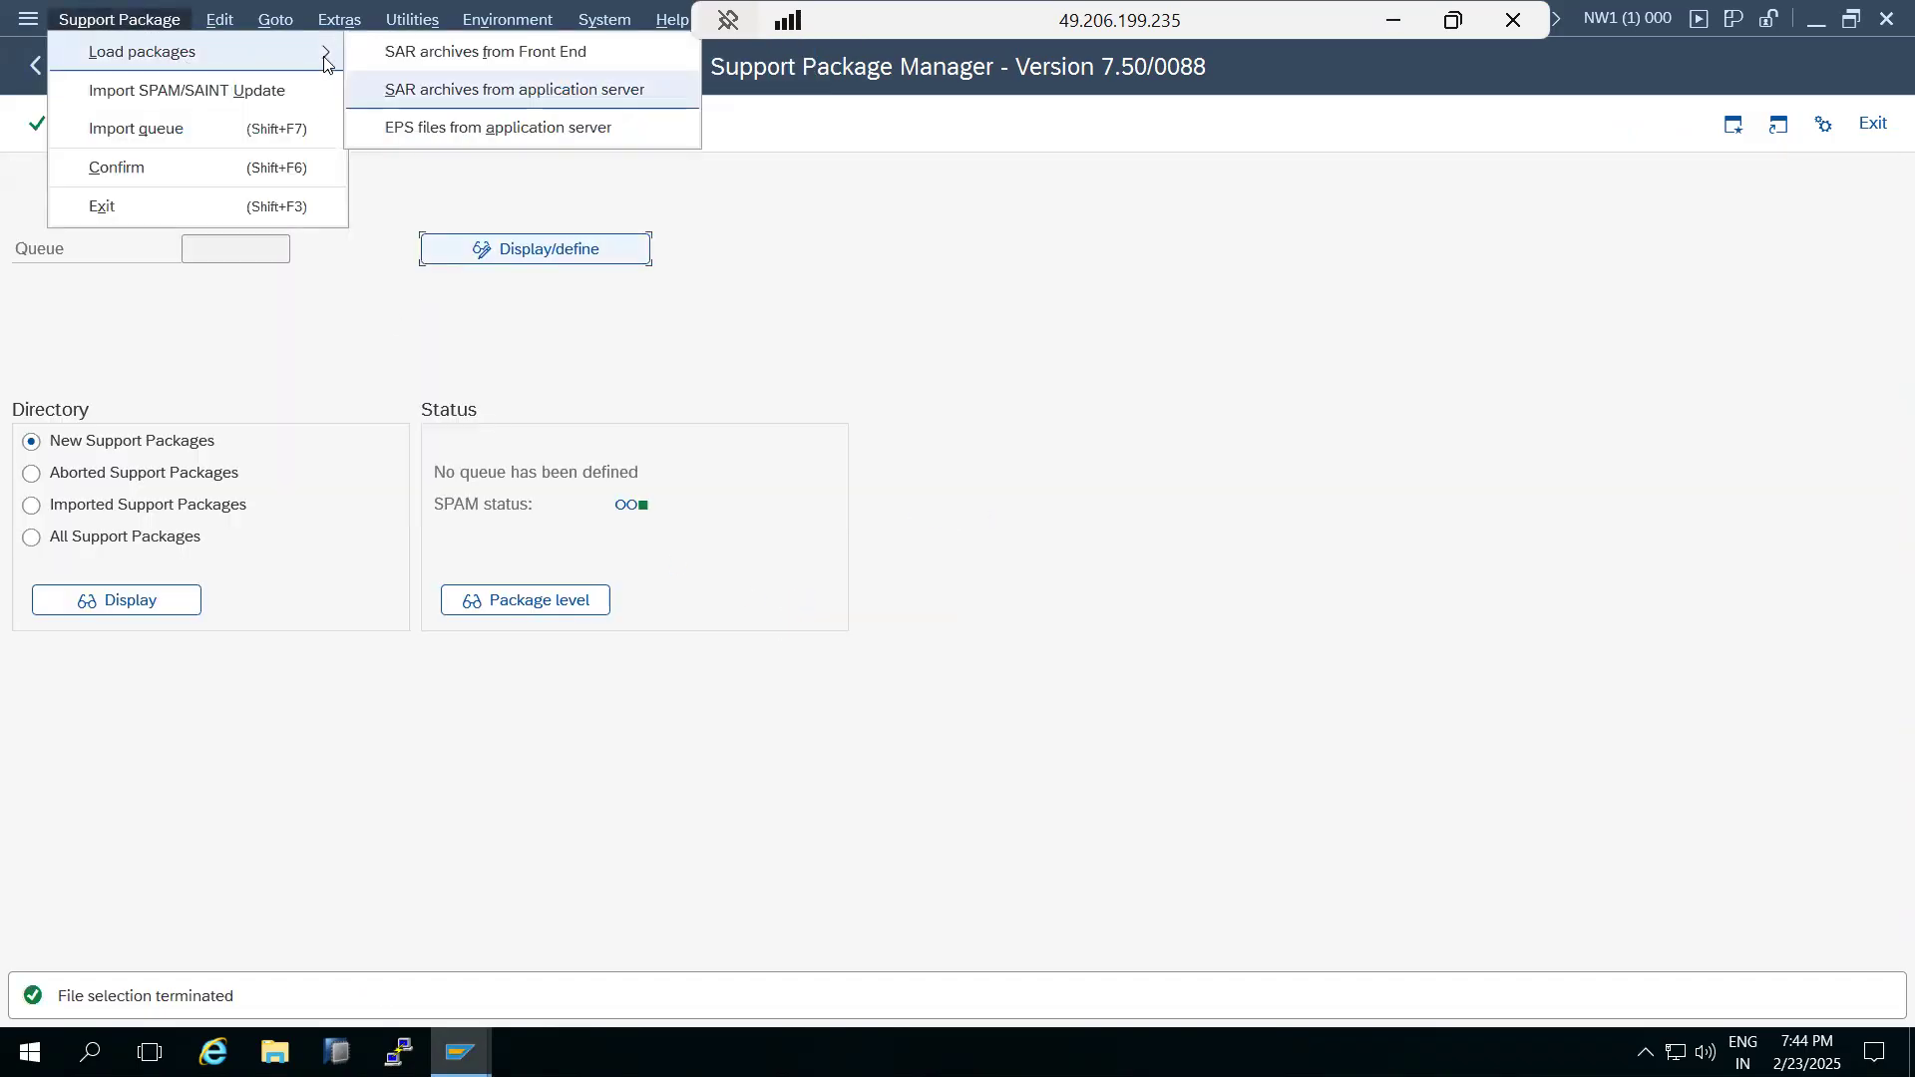
{"action": "left_click", "coordinate": [462, 131]}
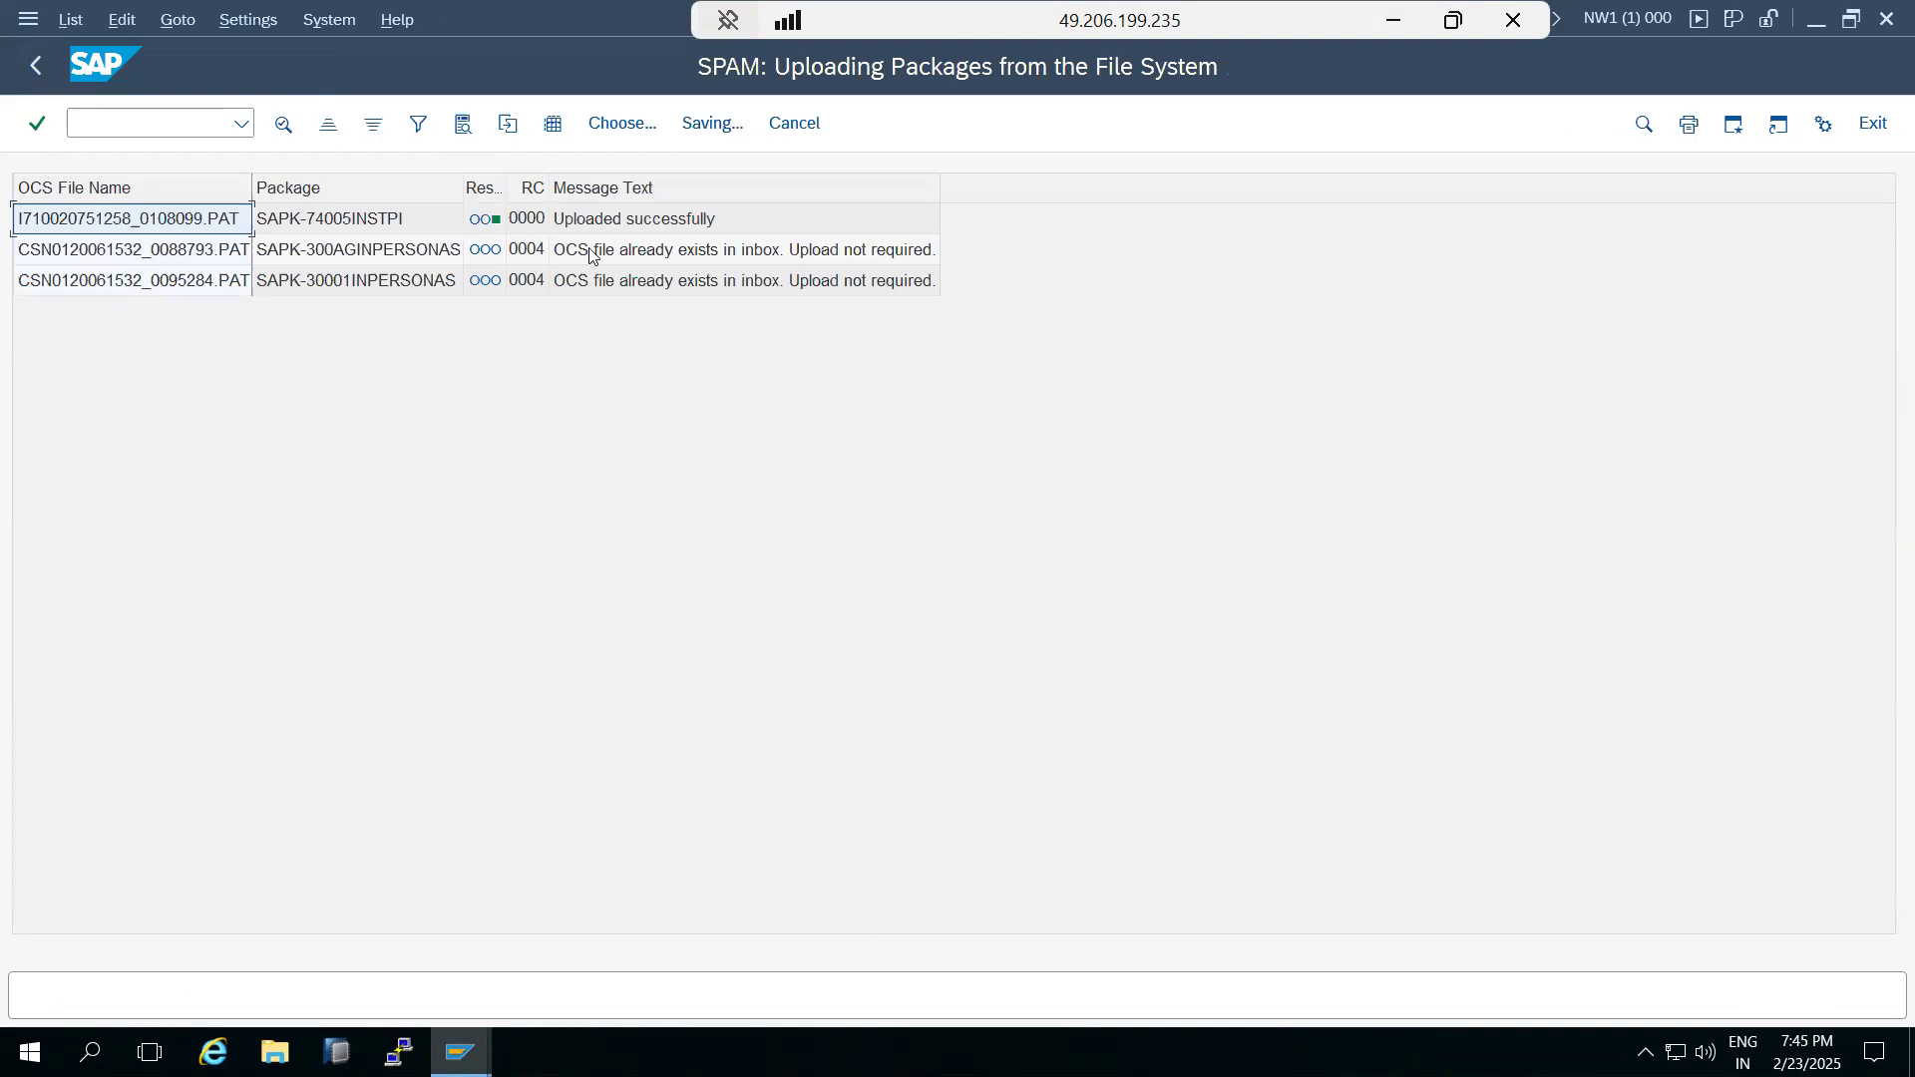
{"action": "left_click", "coordinate": [605, 228]}
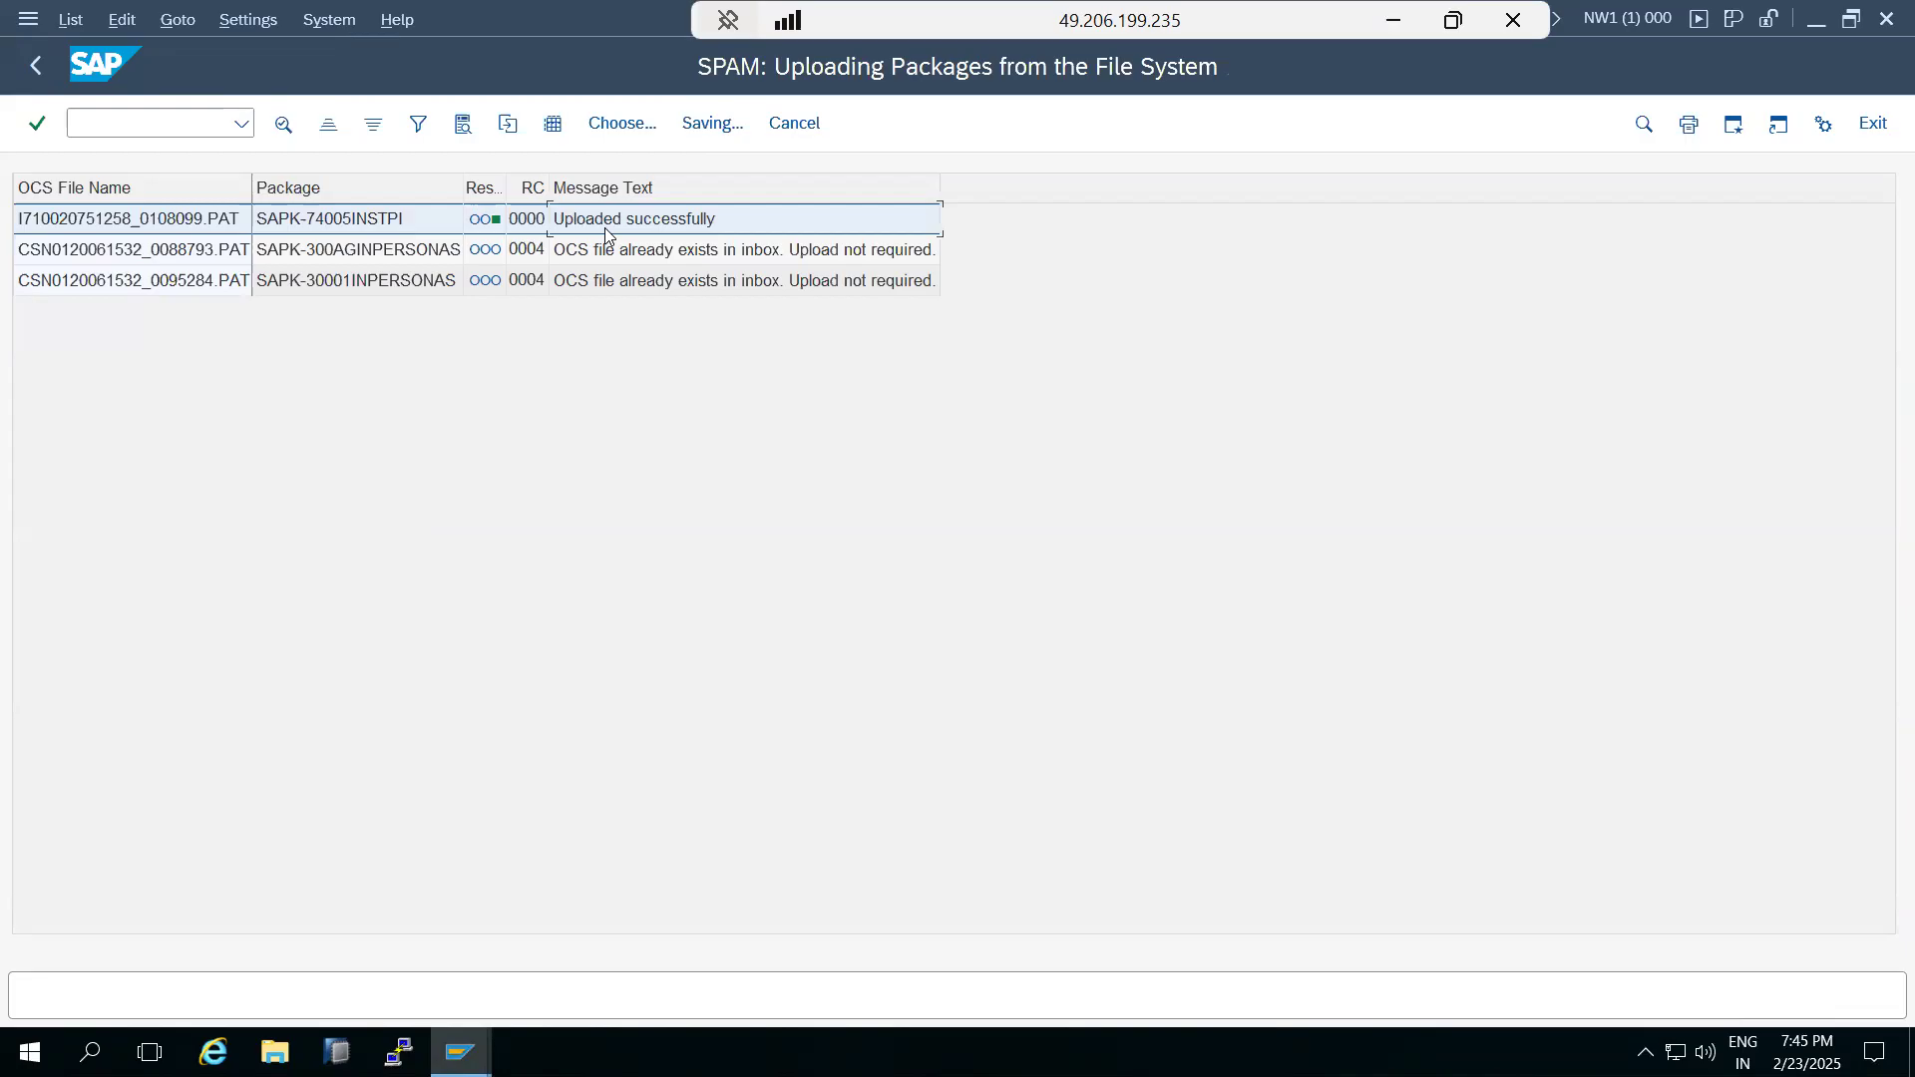
{"action": "left_click", "coordinate": [30, 76]}
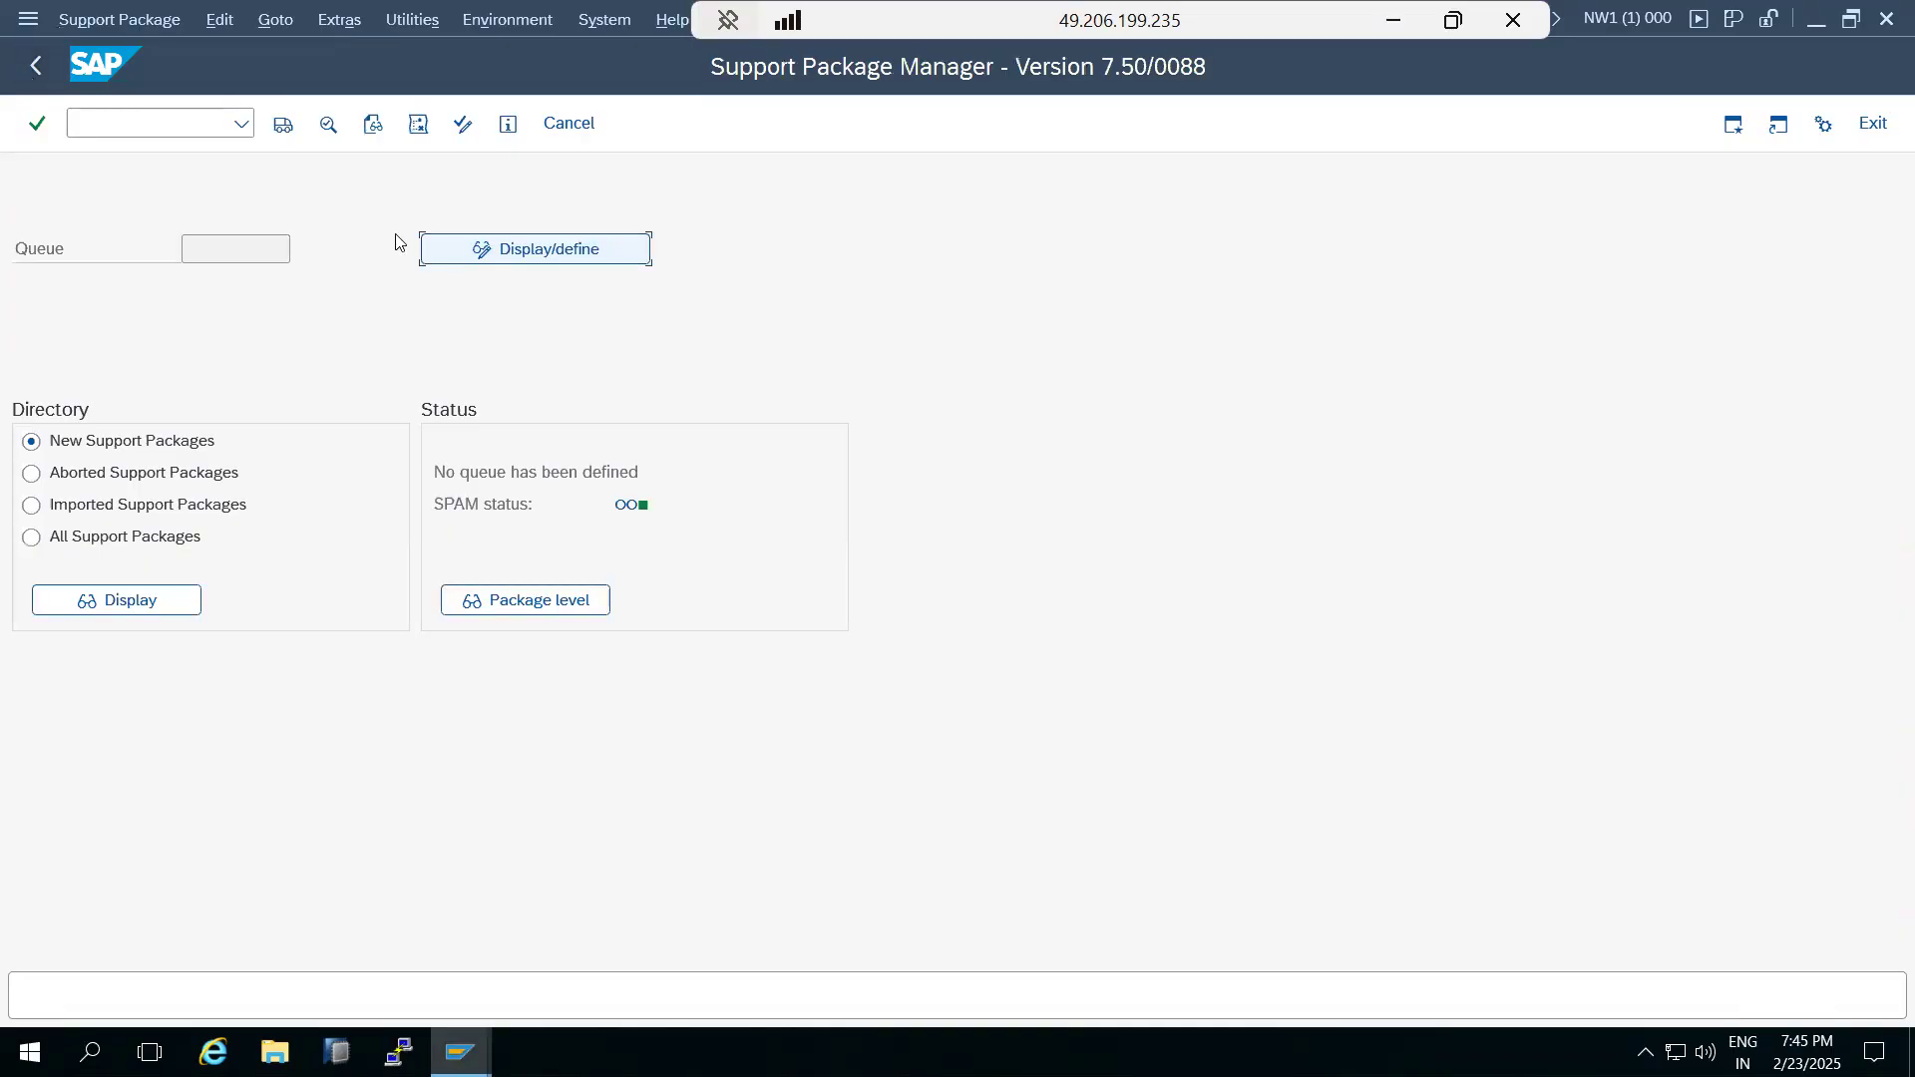
Define the import queue for component ST-PI 740 with SAPK-74005INSTPI and answer the modification adjustment transports prompt.
{"action": "left_click", "coordinate": [205, 253]}
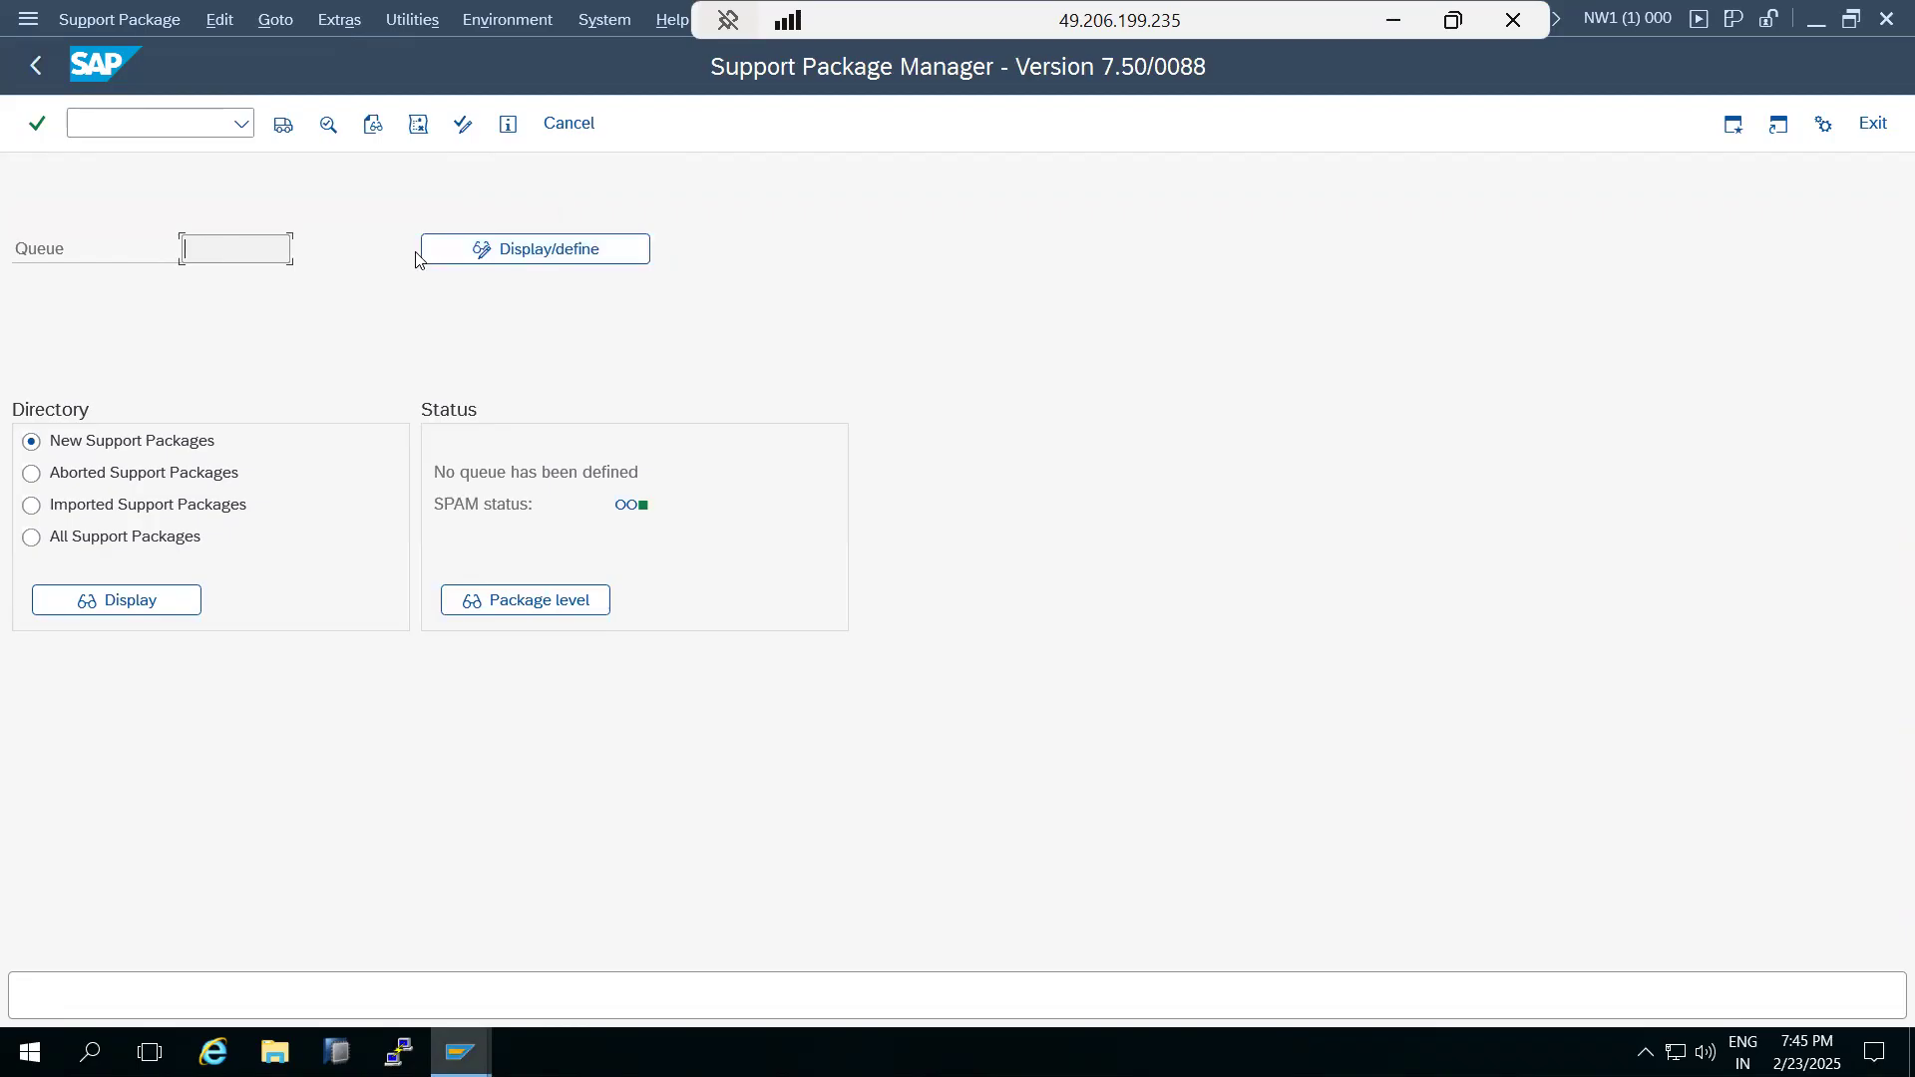
{"action": "left_click", "coordinate": [543, 254]}
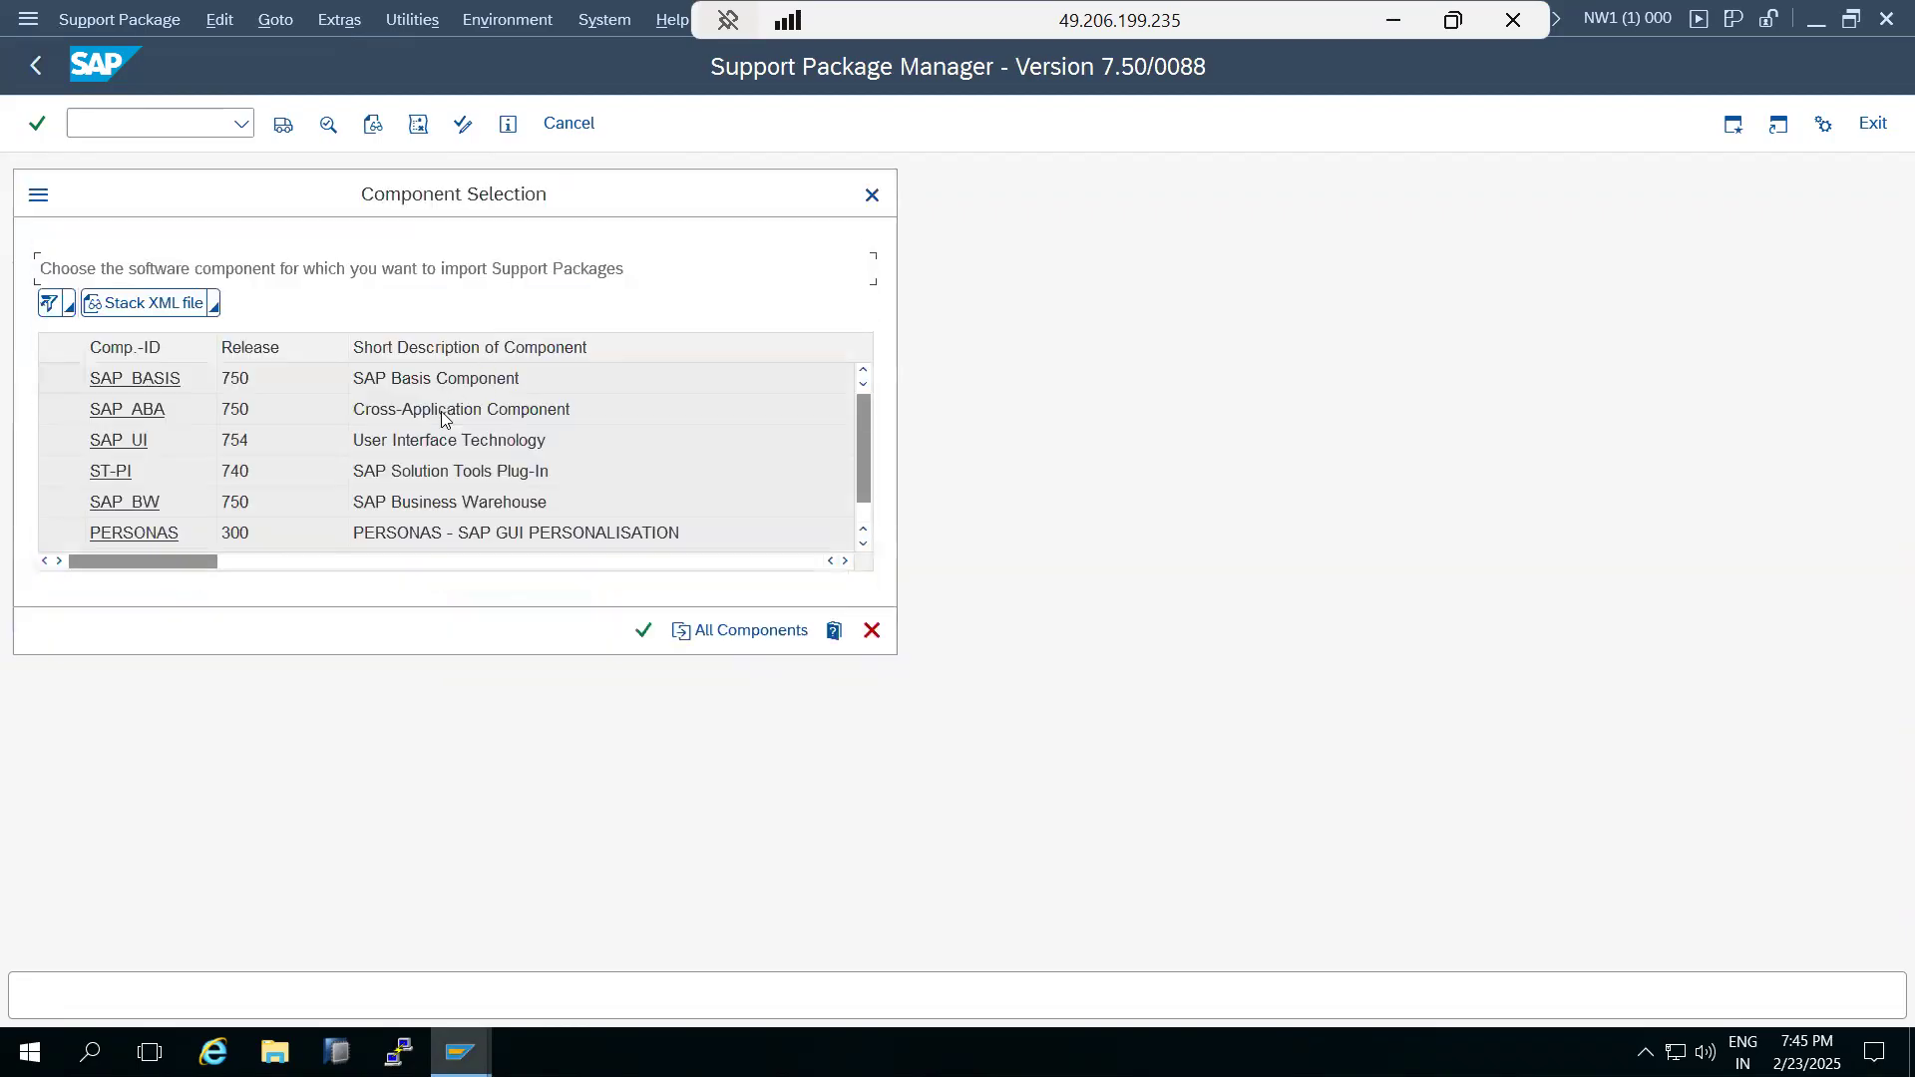
{"action": "left_click", "coordinate": [117, 476]}
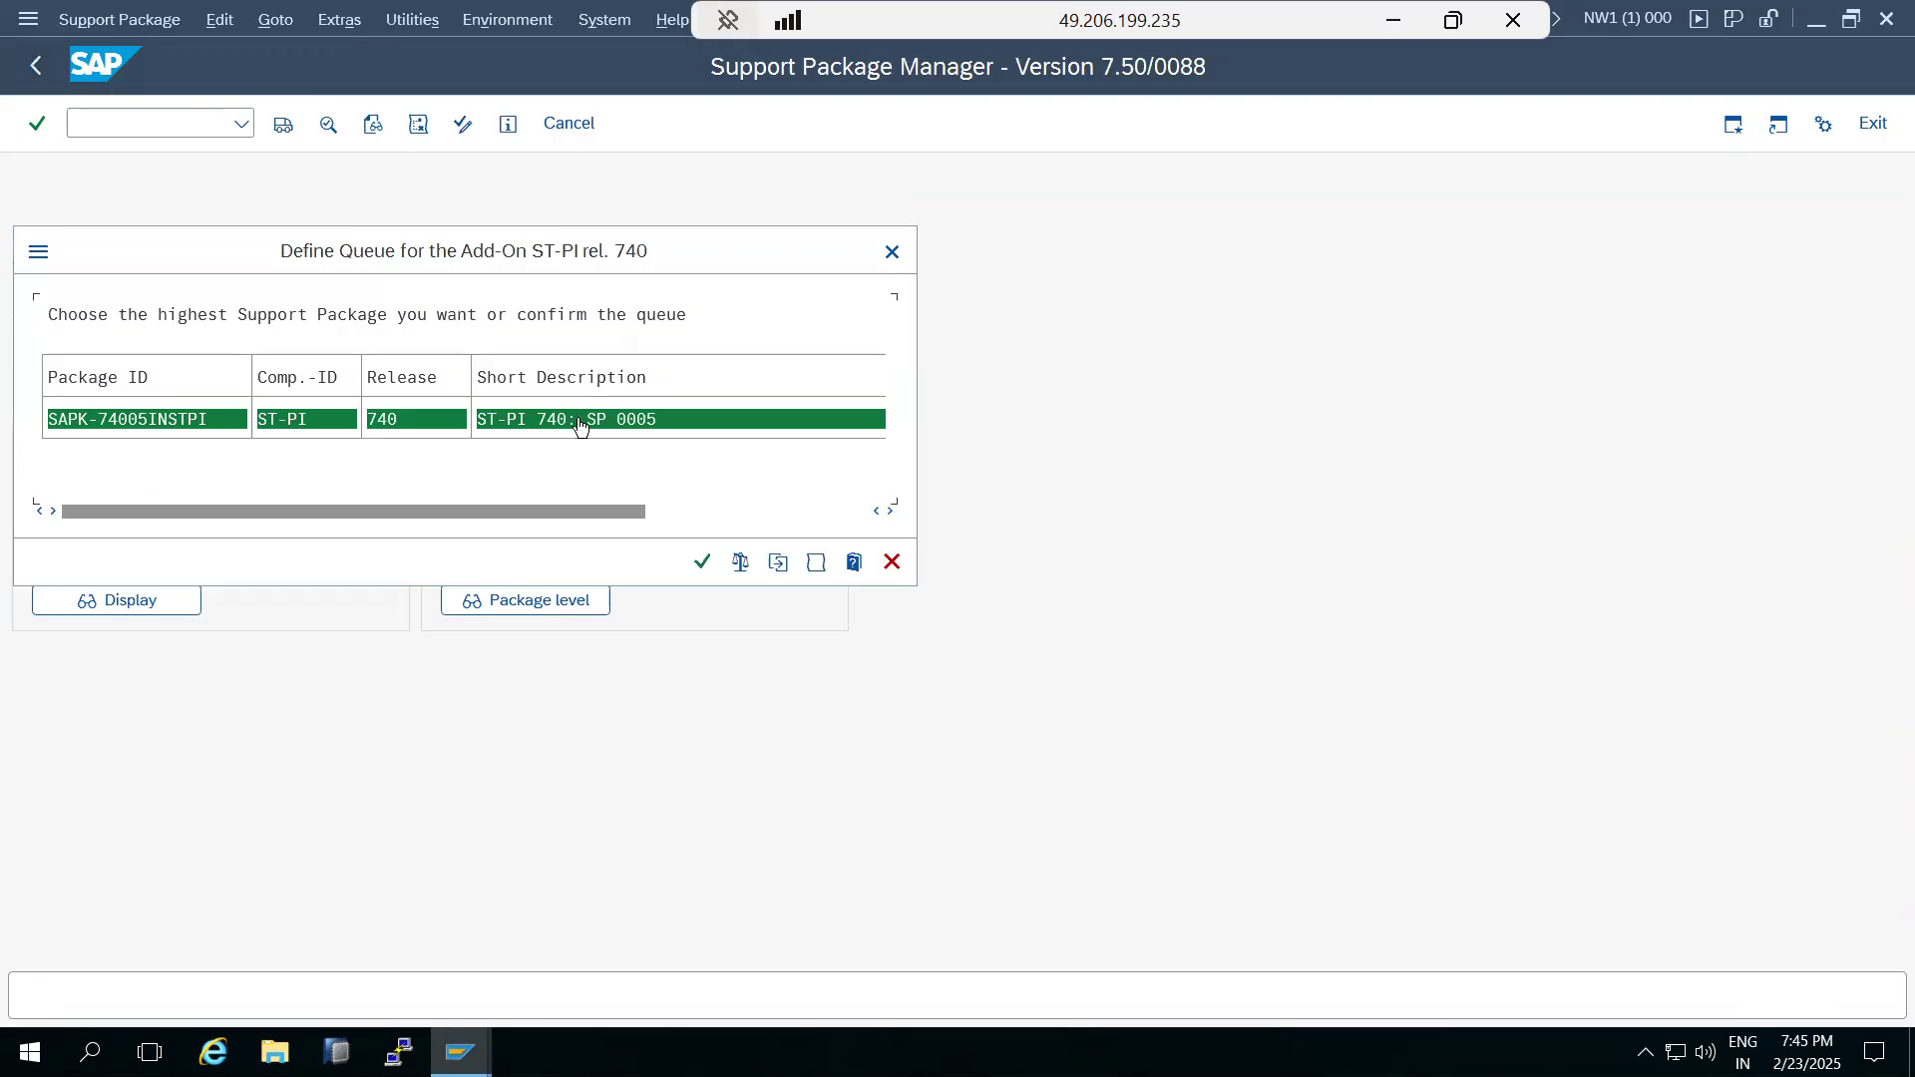
{"action": "left_click", "coordinate": [702, 564]}
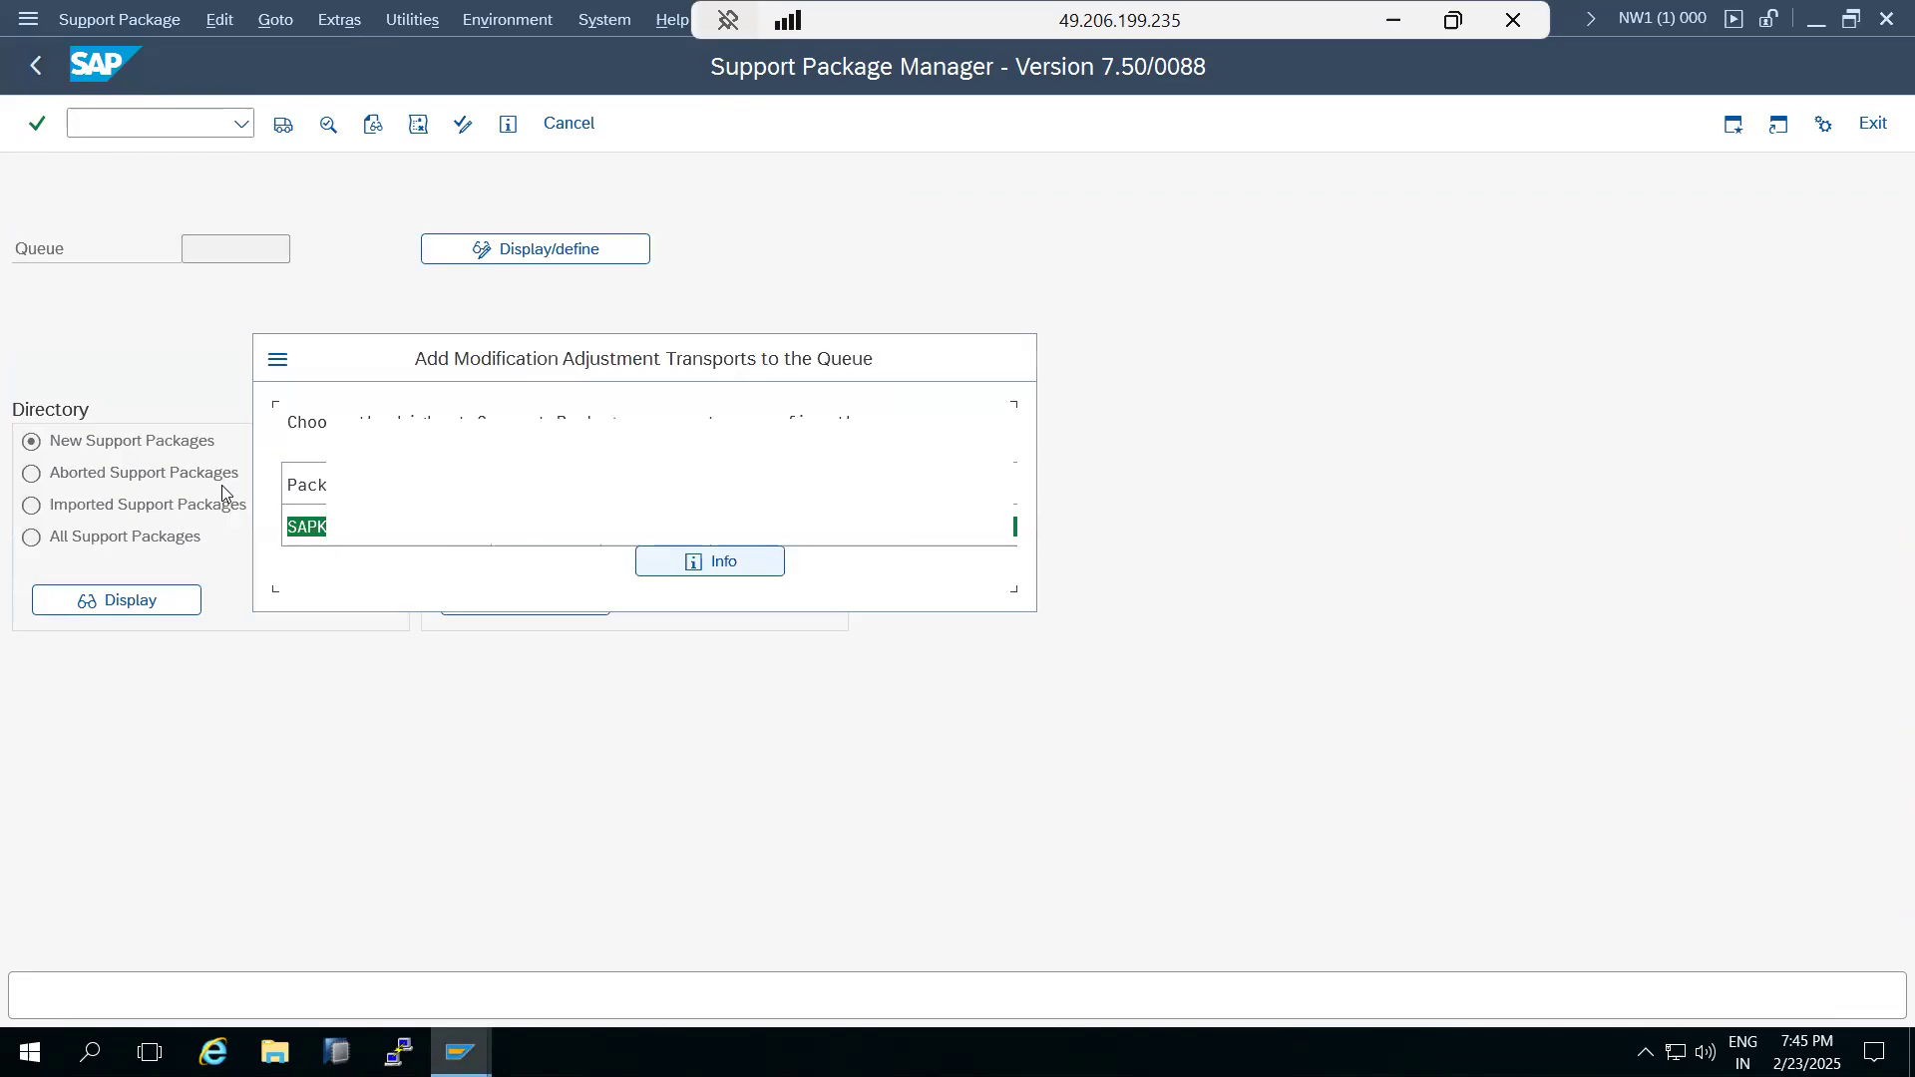
{"action": "left_click", "coordinate": [534, 571]}
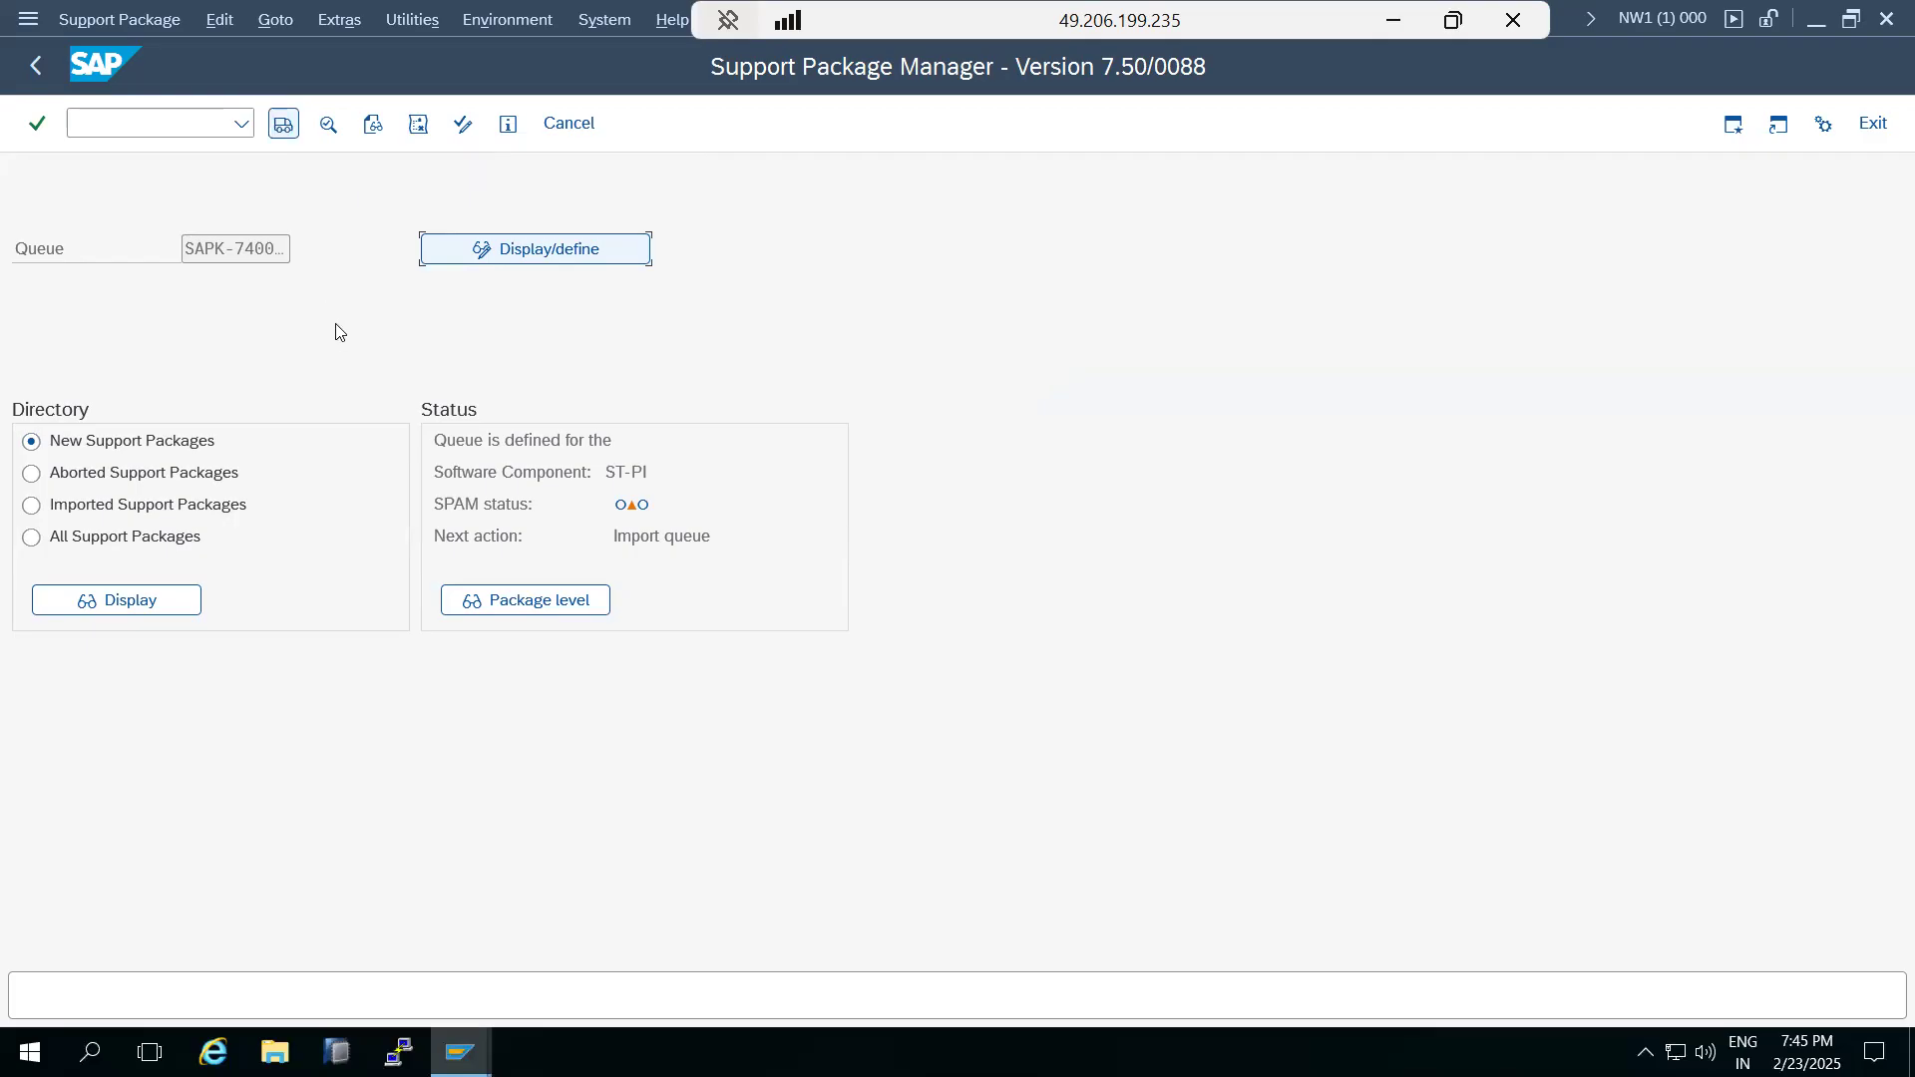
{"action": "left_click", "coordinate": [128, 24]}
{"action": "mouse_move", "coordinate": [294, 48]}
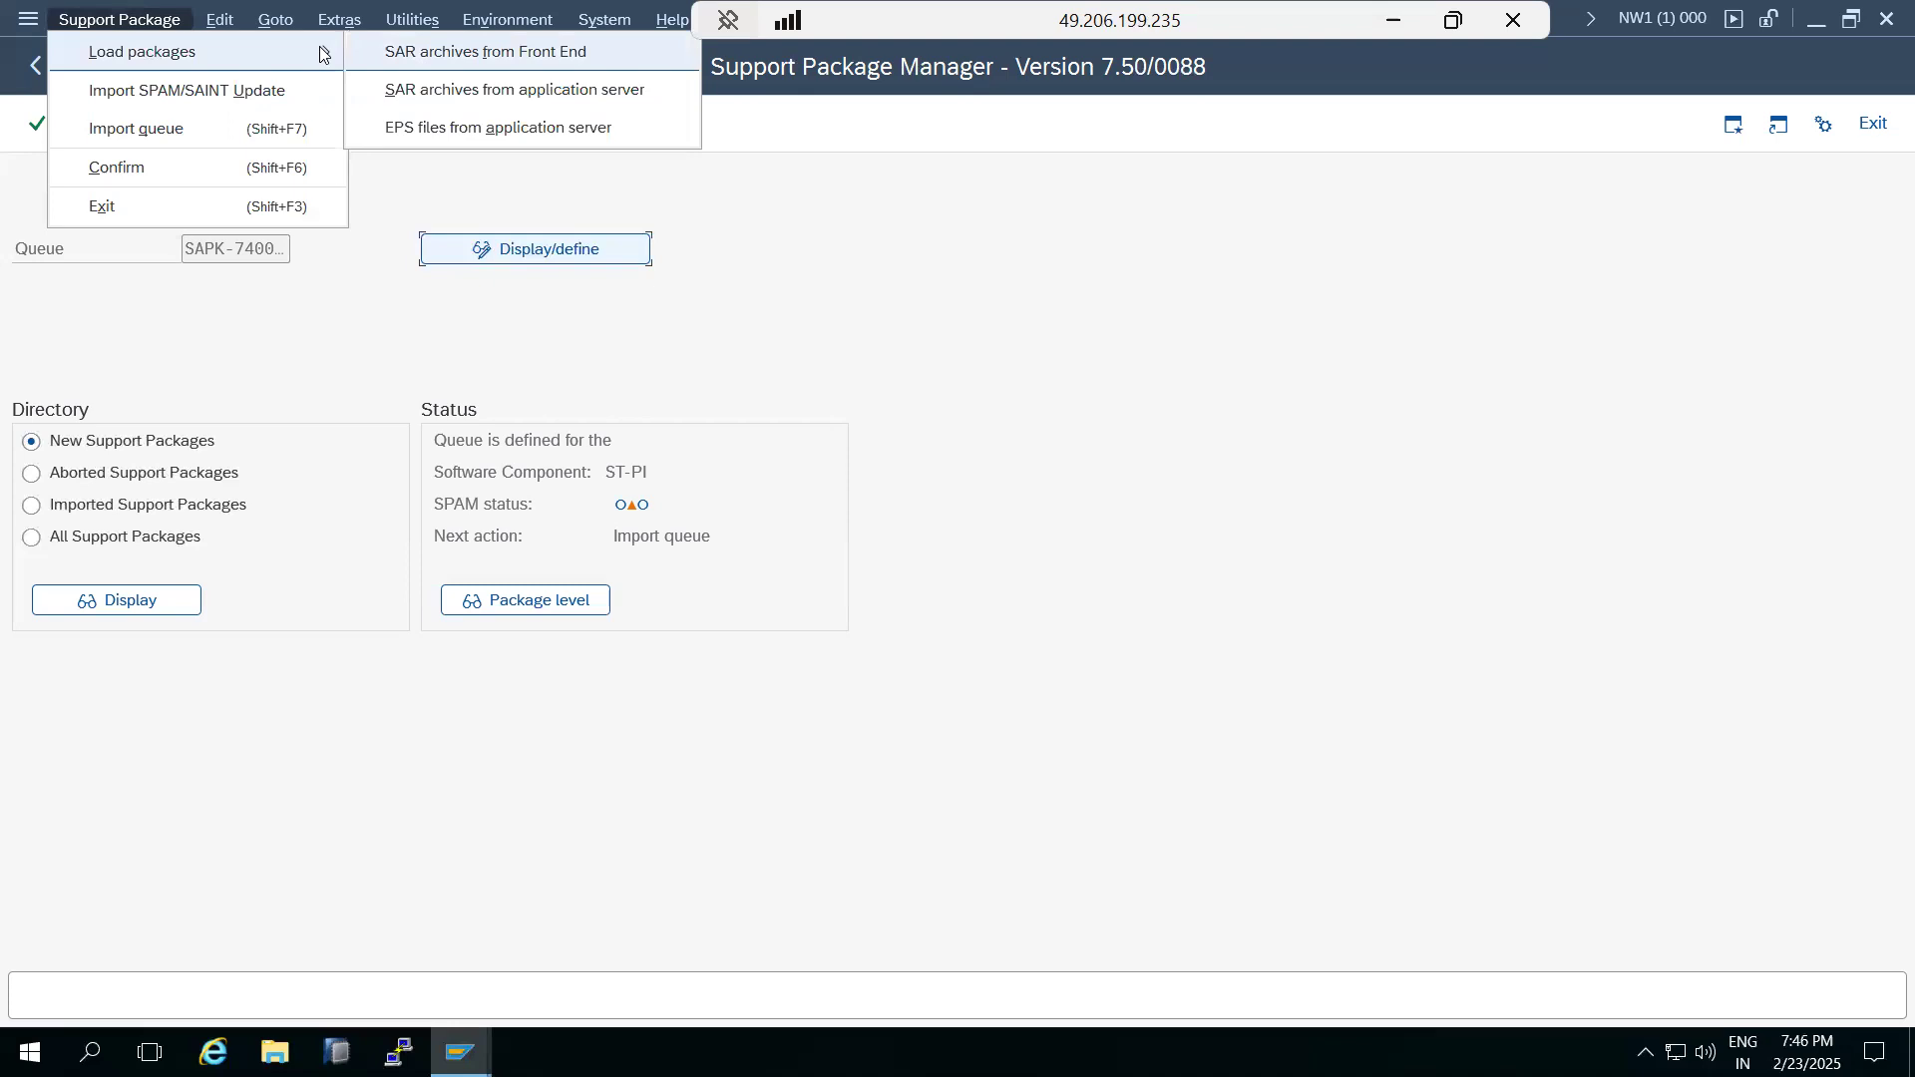
{"action": "left_click", "coordinate": [269, 349]}
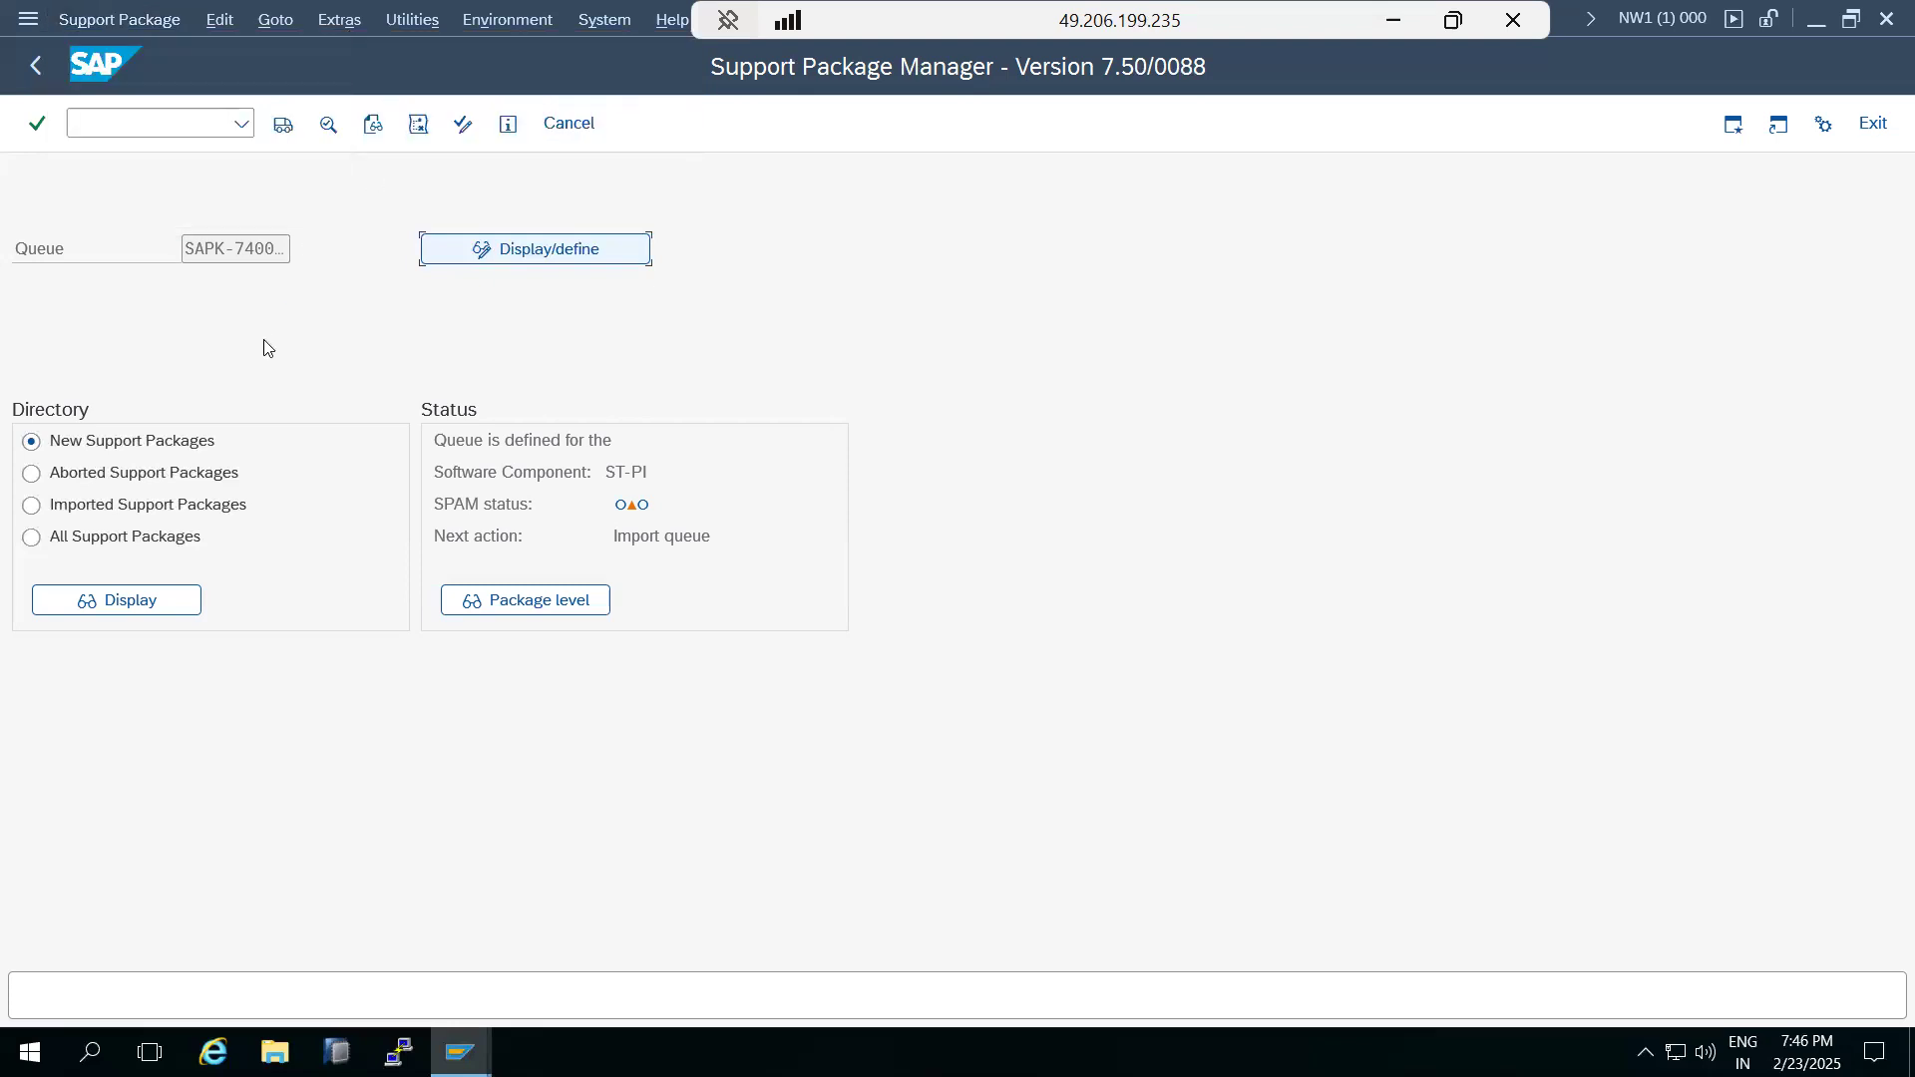
Start importing the SAPK-74005INSTPI queue with the Import 1 start option set to continue in background immediately.
{"action": "left_click", "coordinate": [283, 126]}
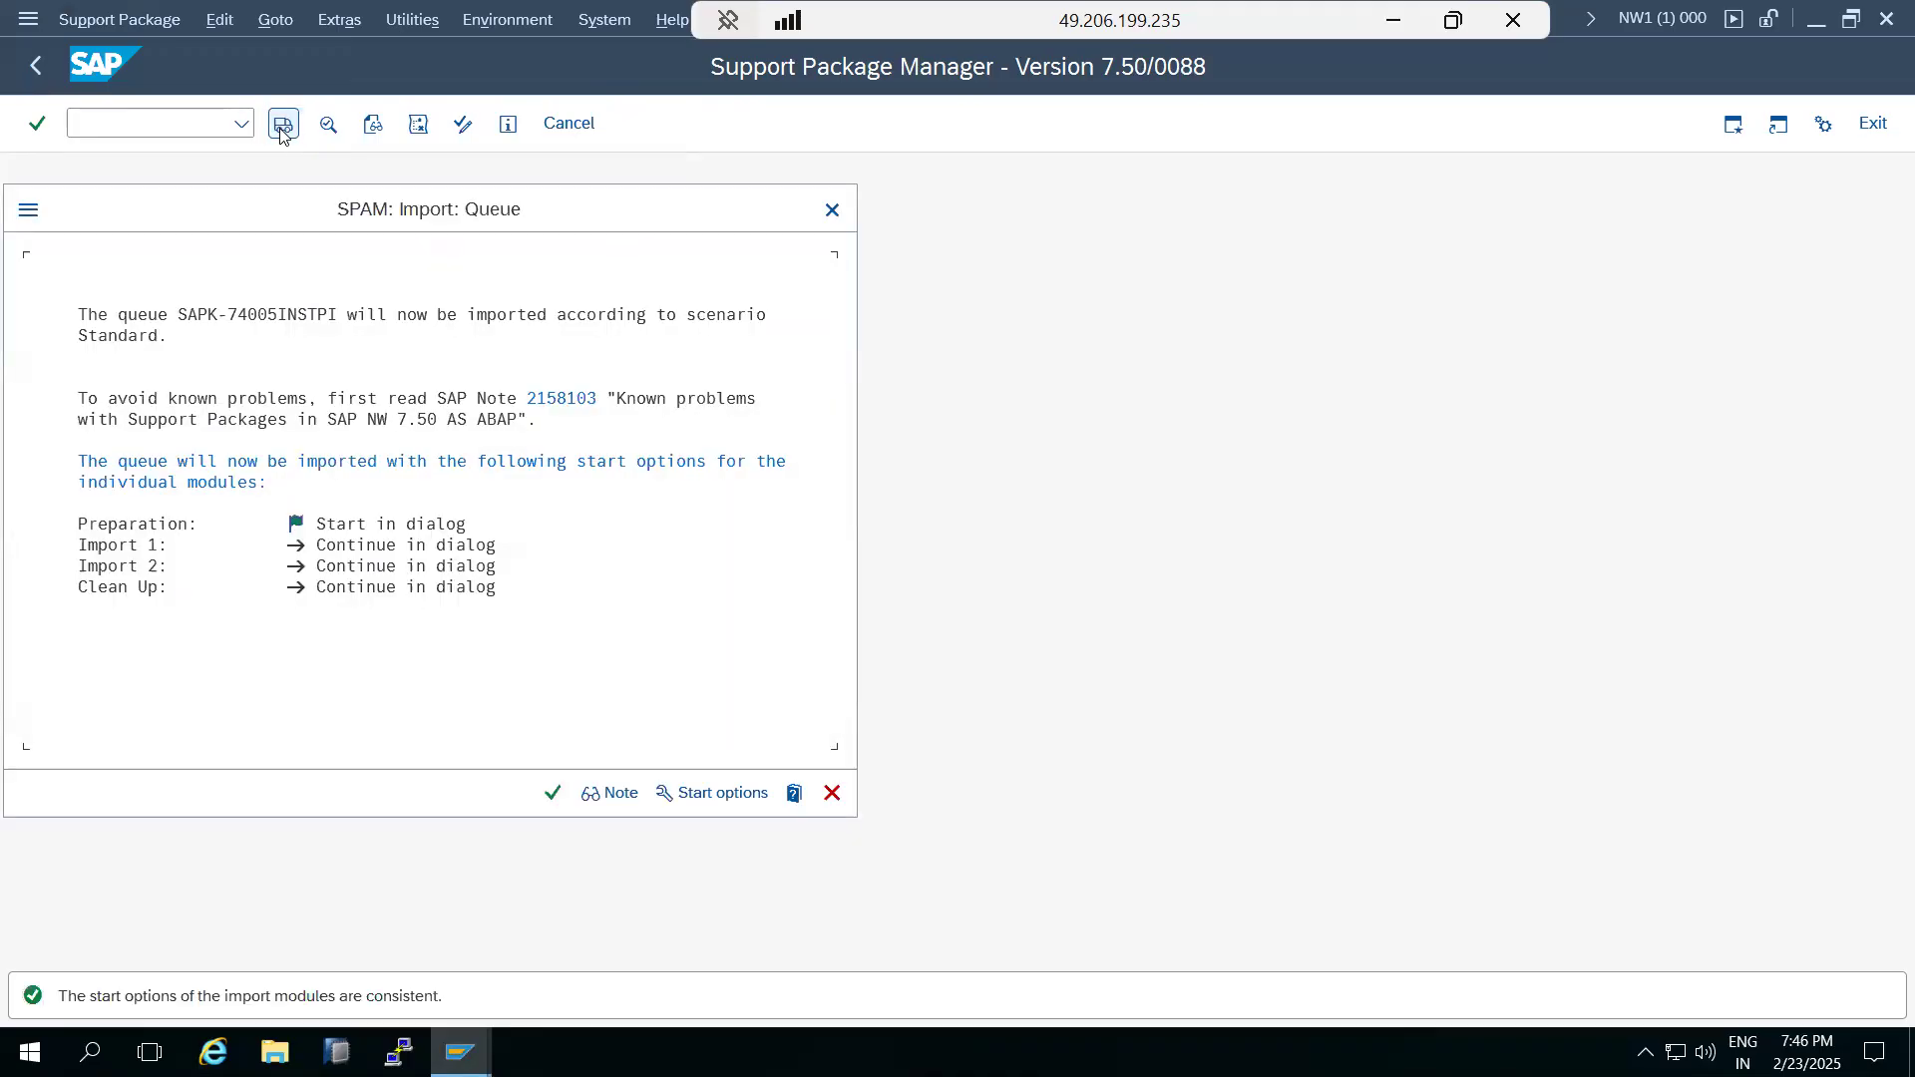
{"action": "left_click_drag", "start_coordinate": [349, 204], "coordinate": [680, 183]}
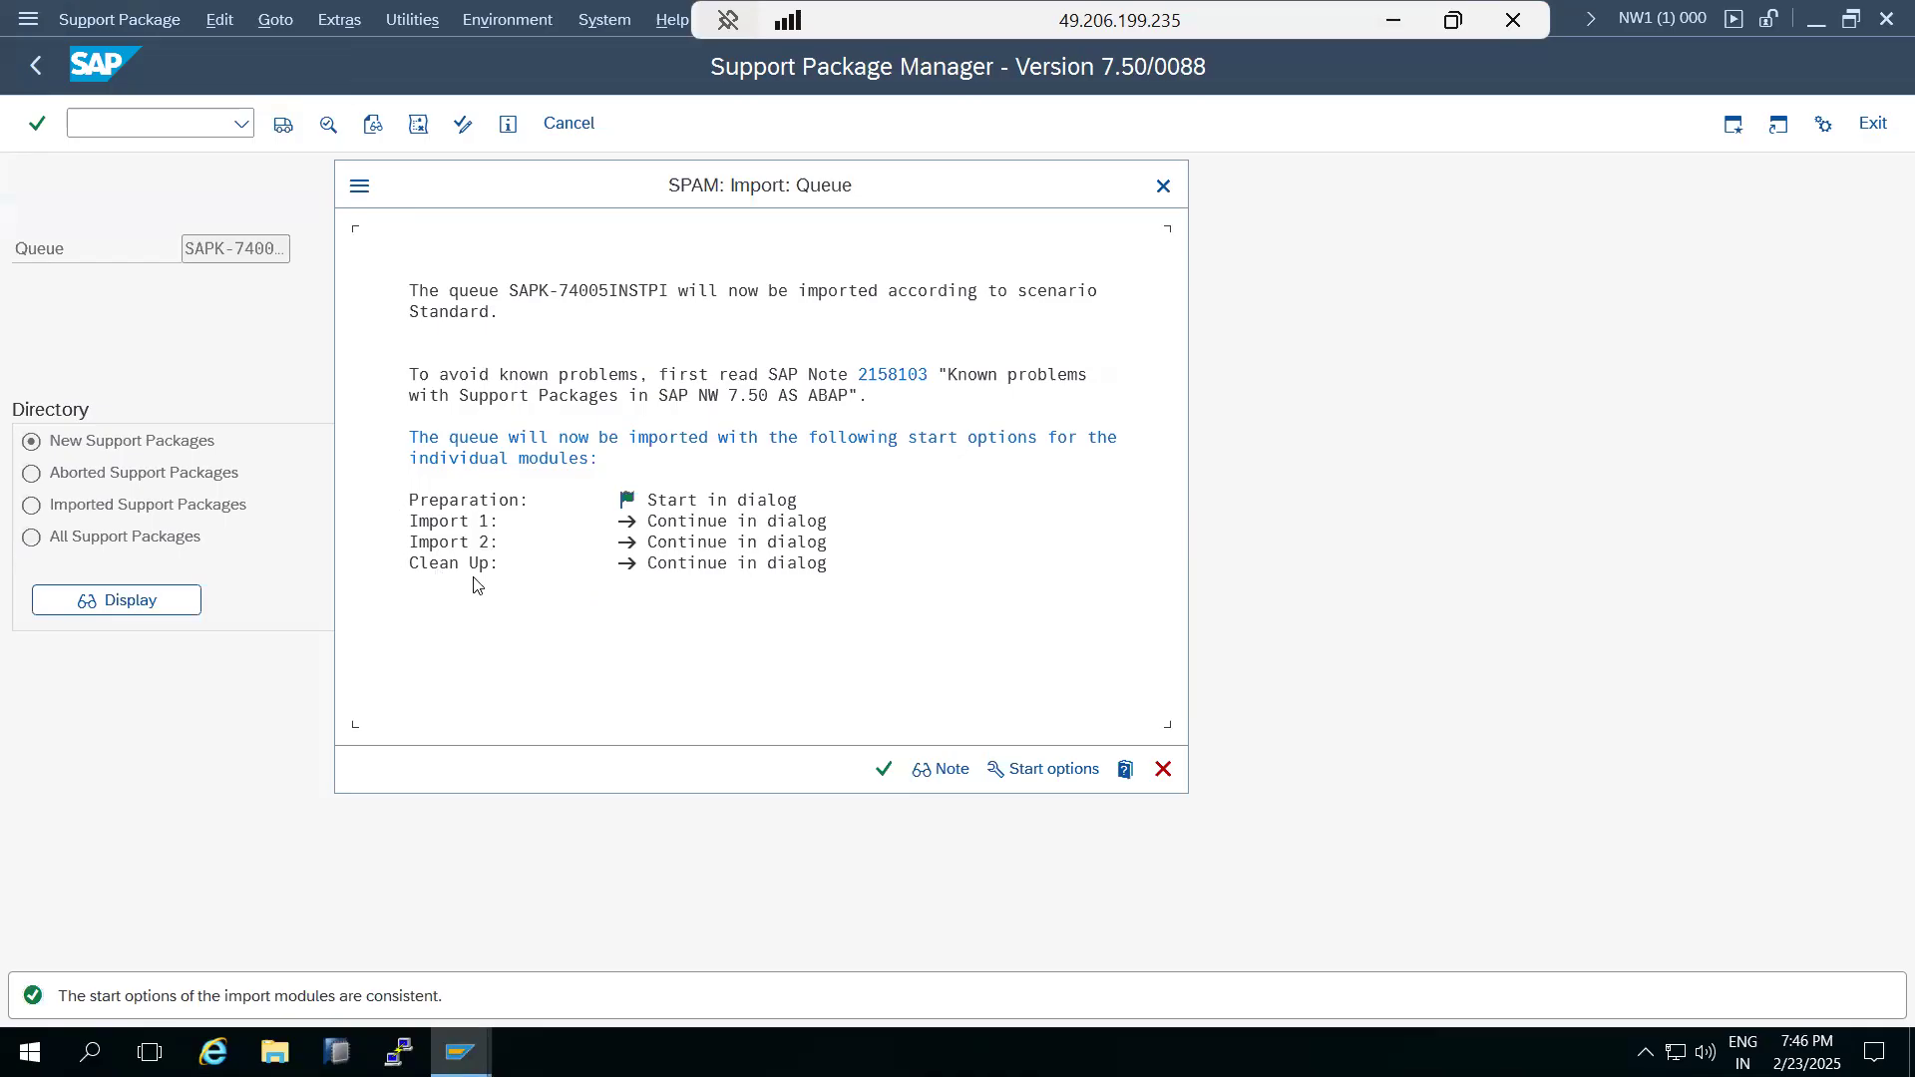
{"action": "left_click", "coordinate": [1016, 770]}
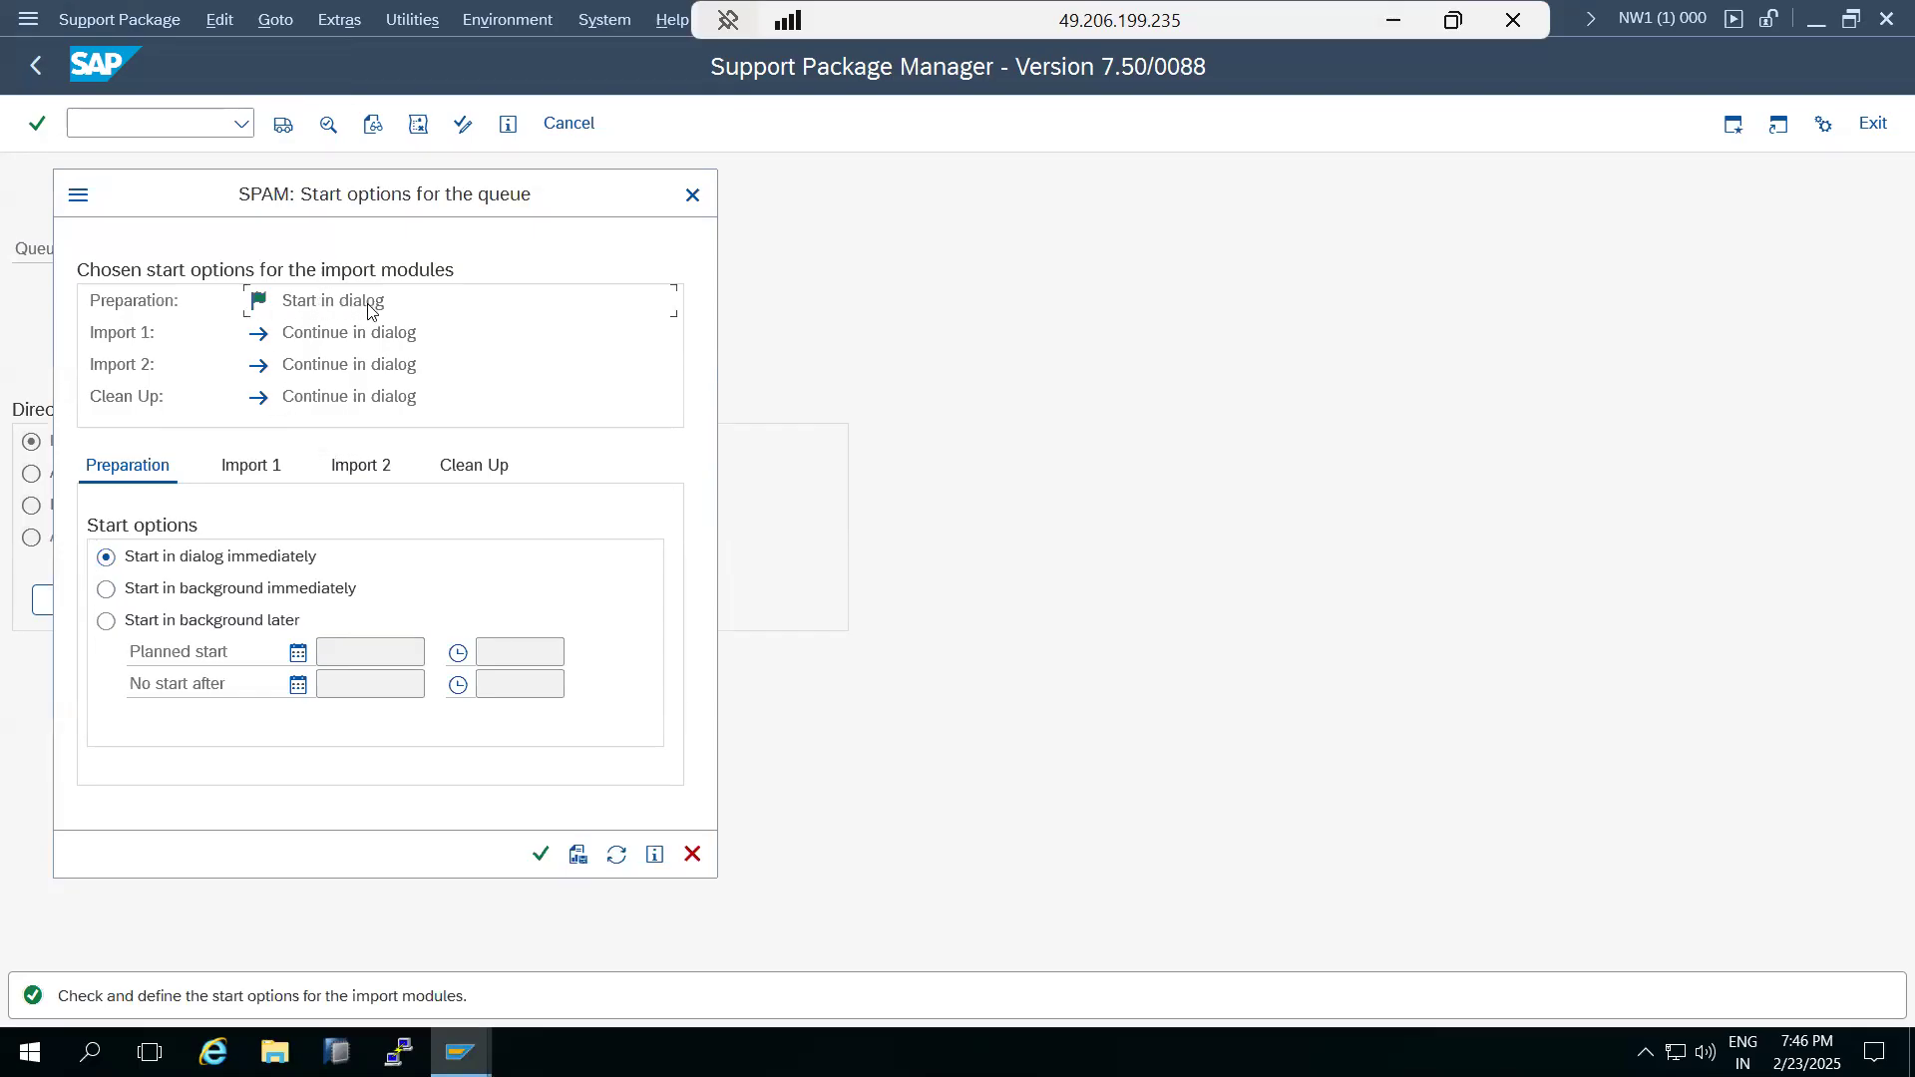
{"action": "left_click", "coordinate": [252, 473]}
{"action": "left_click", "coordinate": [165, 589]}
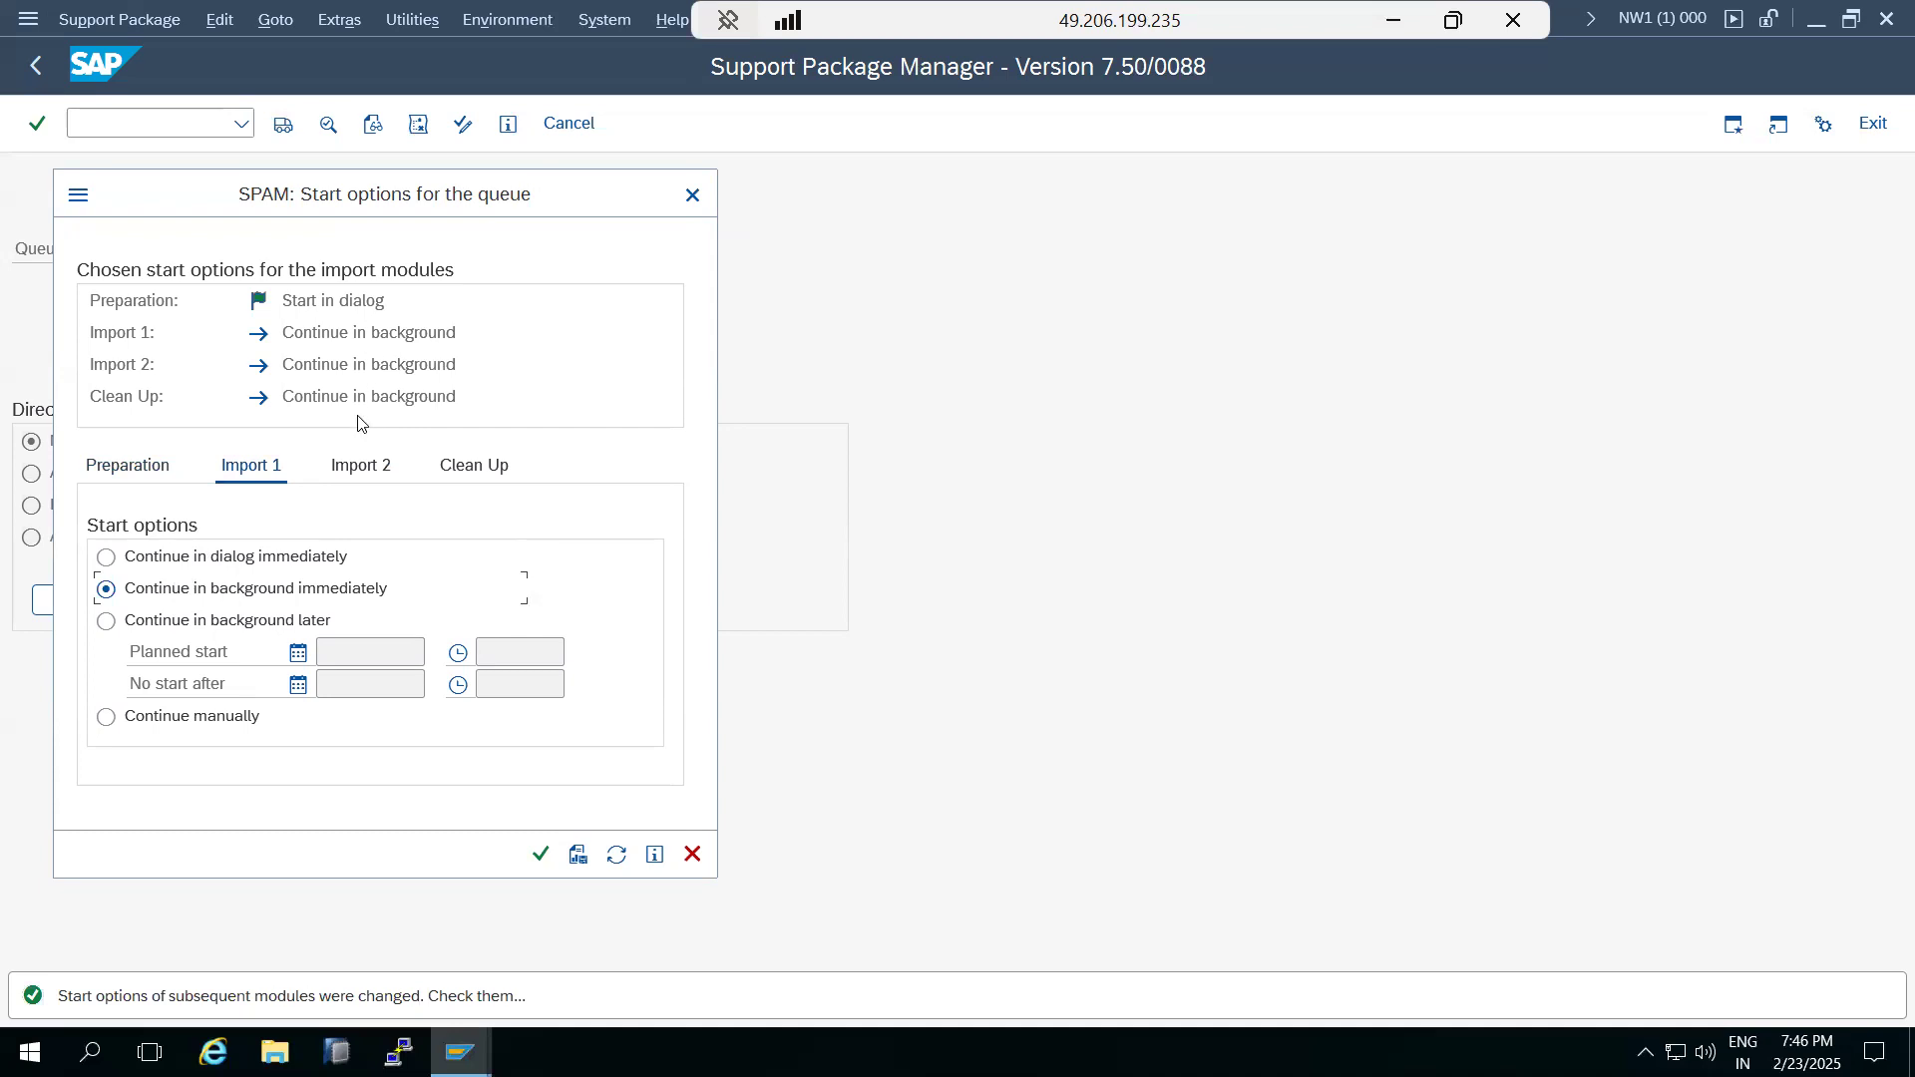
{"action": "left_click", "coordinate": [541, 854]}
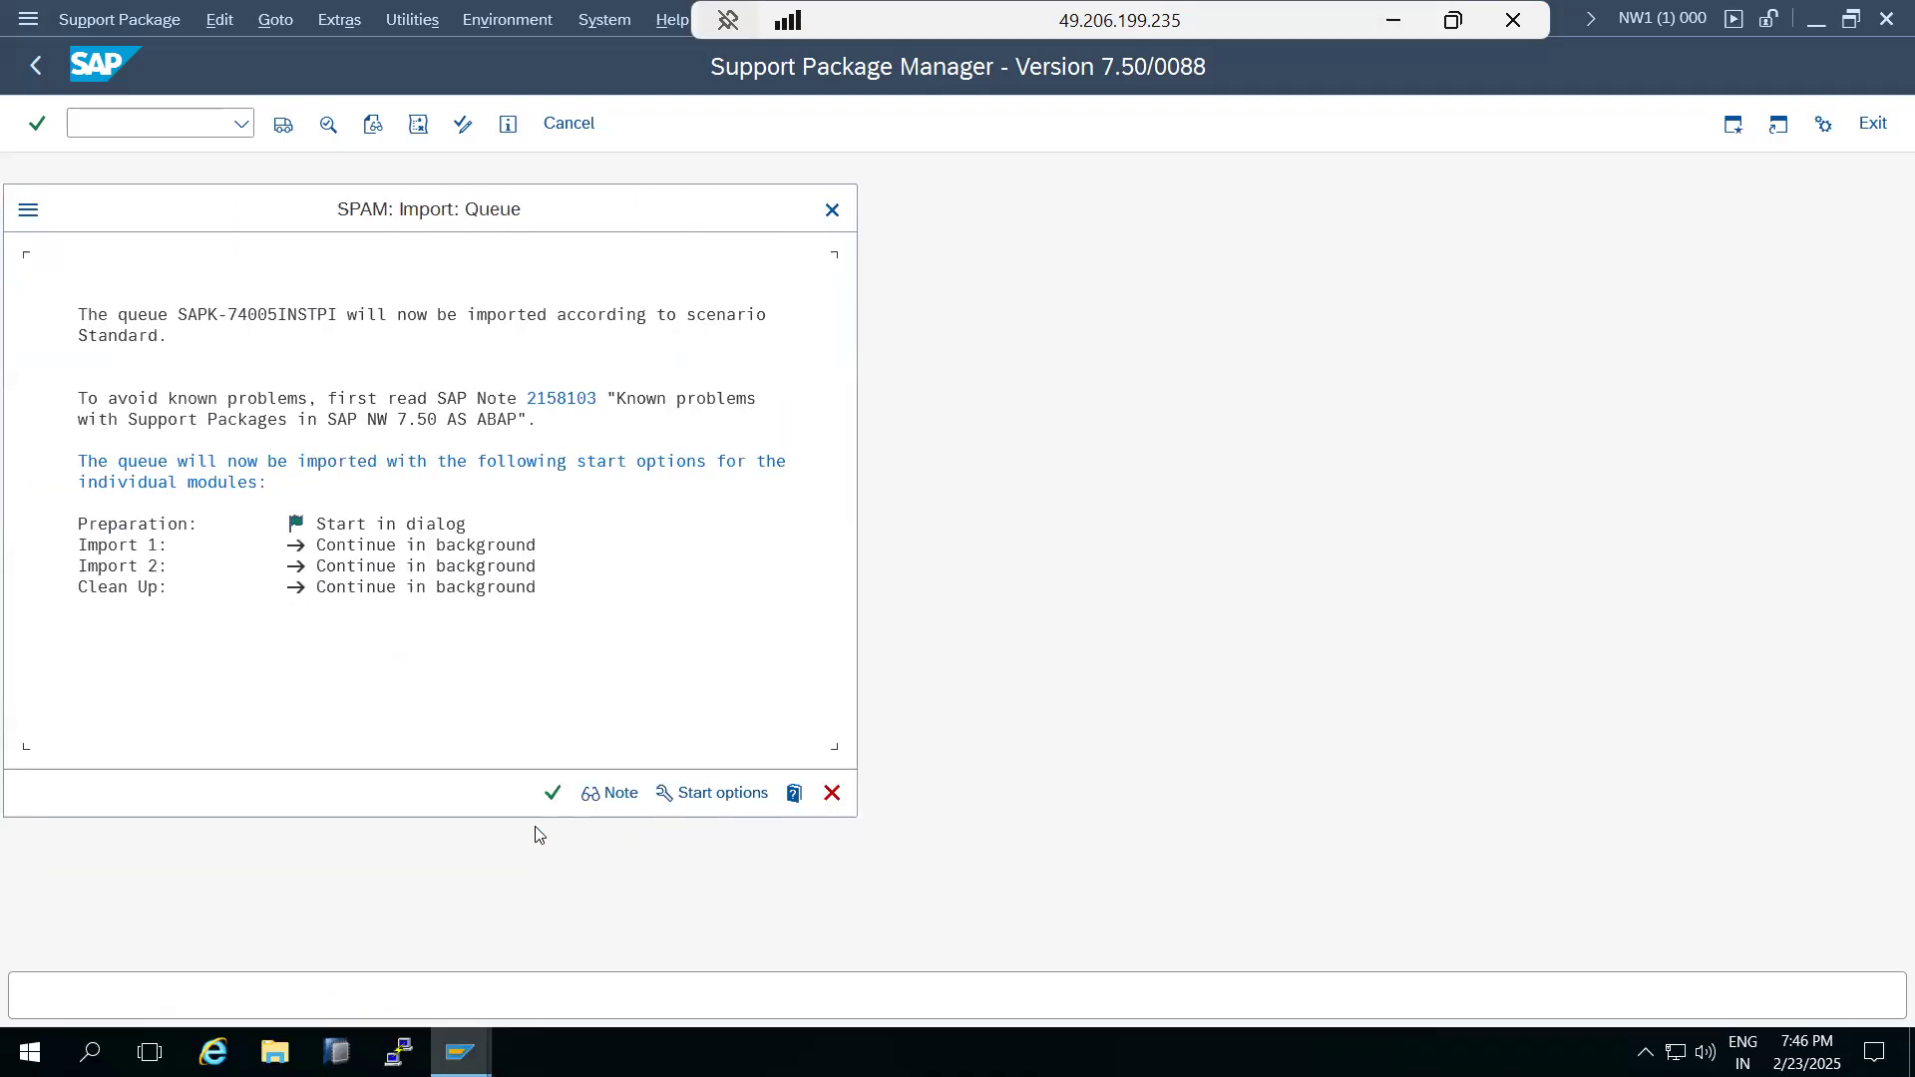
{"action": "left_click", "coordinate": [546, 800]}
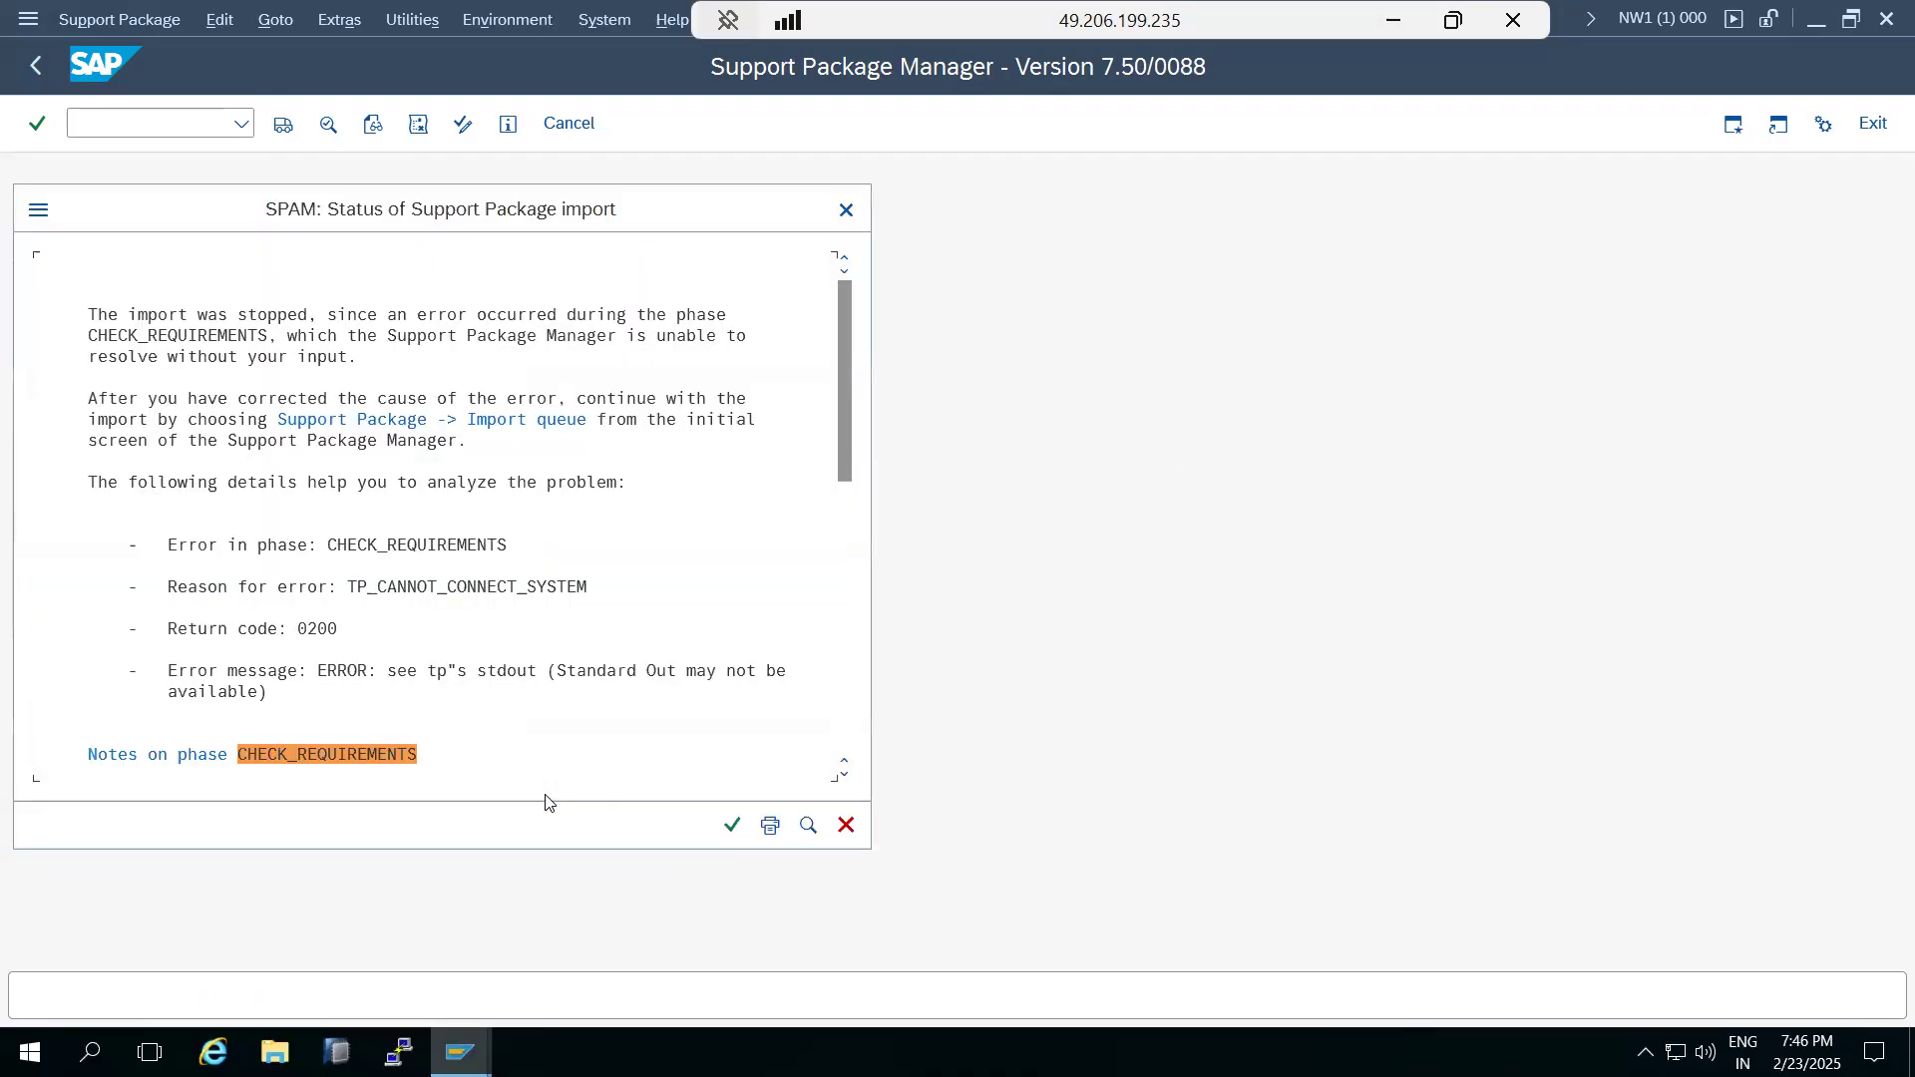
Open the Transport Management System with transaction STMS in an additional session of system NW1.
{"action": "left_click", "coordinate": [364, 589]}
{"action": "left_click", "coordinate": [38, 211]}
{"action": "left_click", "coordinate": [71, 326]}
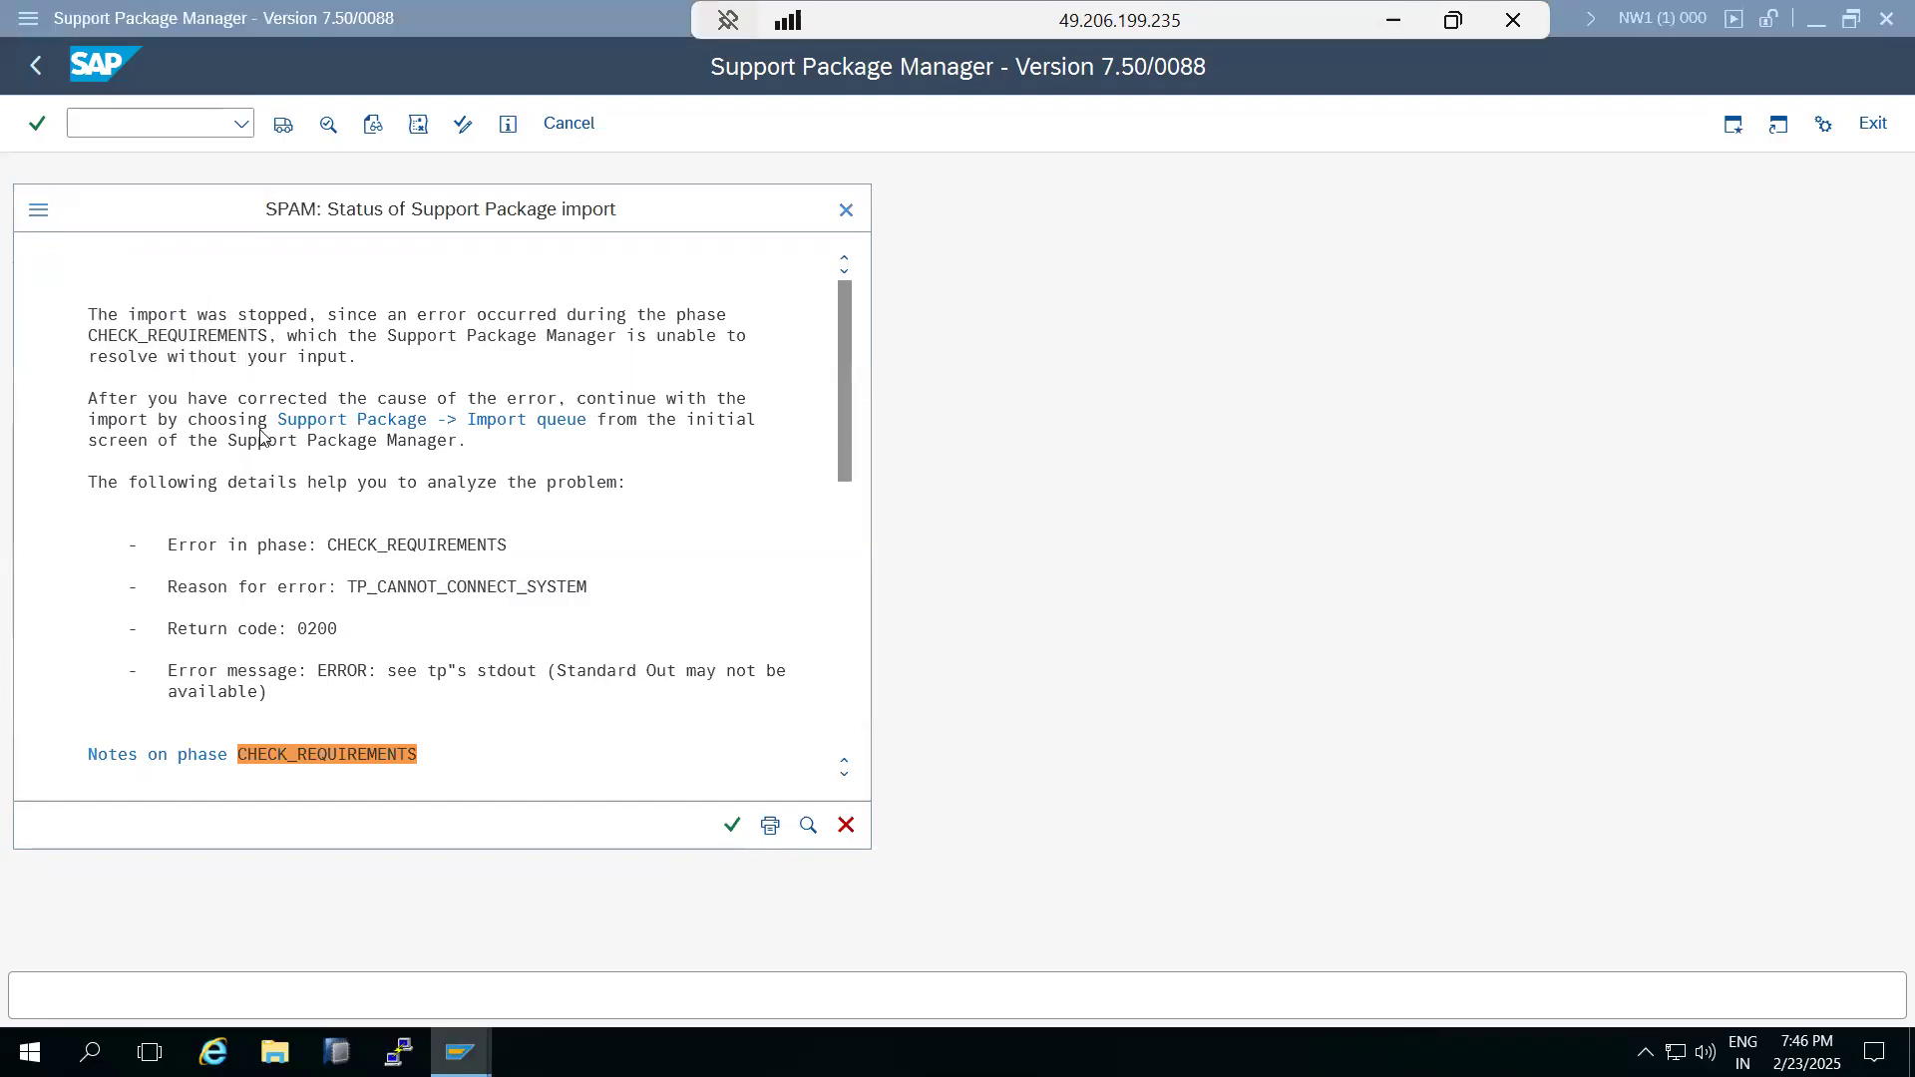
{"action": "type", "text": "stms"}
{"action": "key", "text": "Return"}
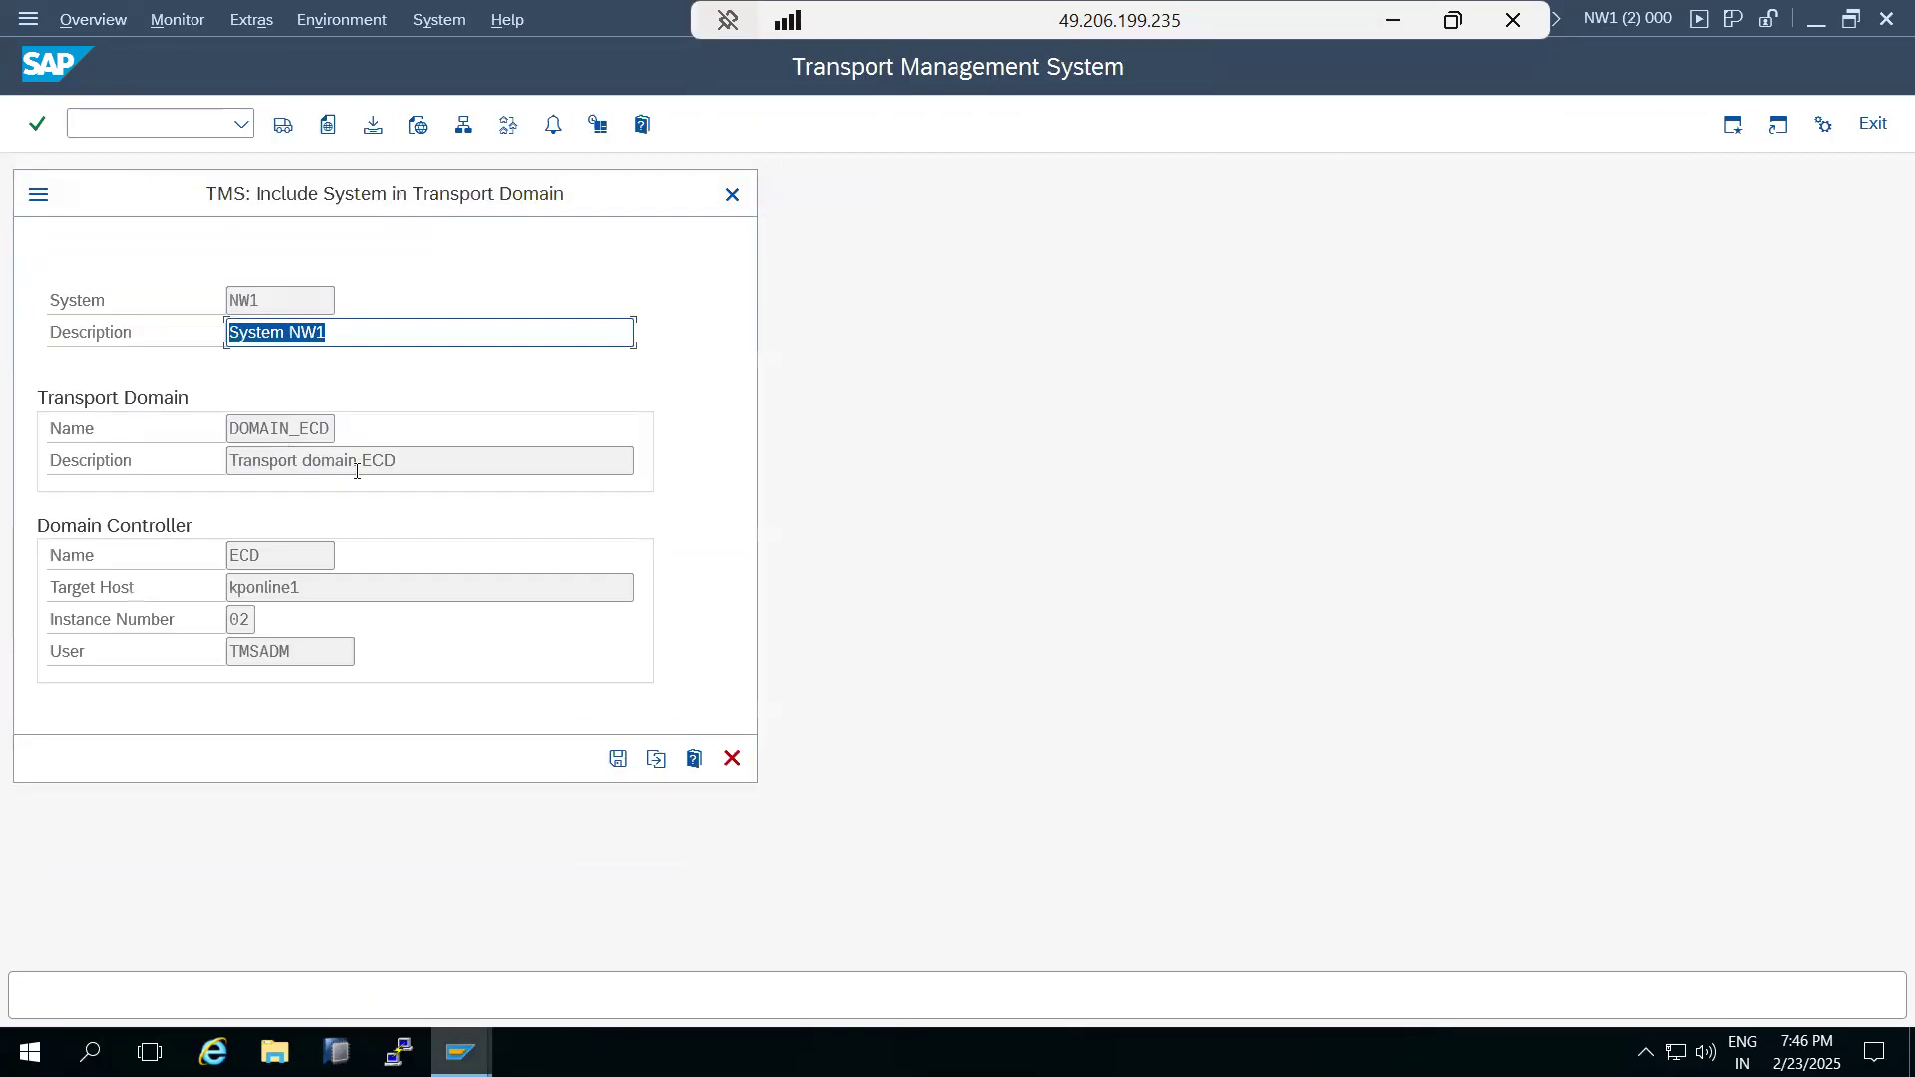
Save the inclusion of system NW1 in transport domain DOMAIN_ECD and set the TMSADM user's password.
{"action": "left_click", "coordinate": [619, 758]}
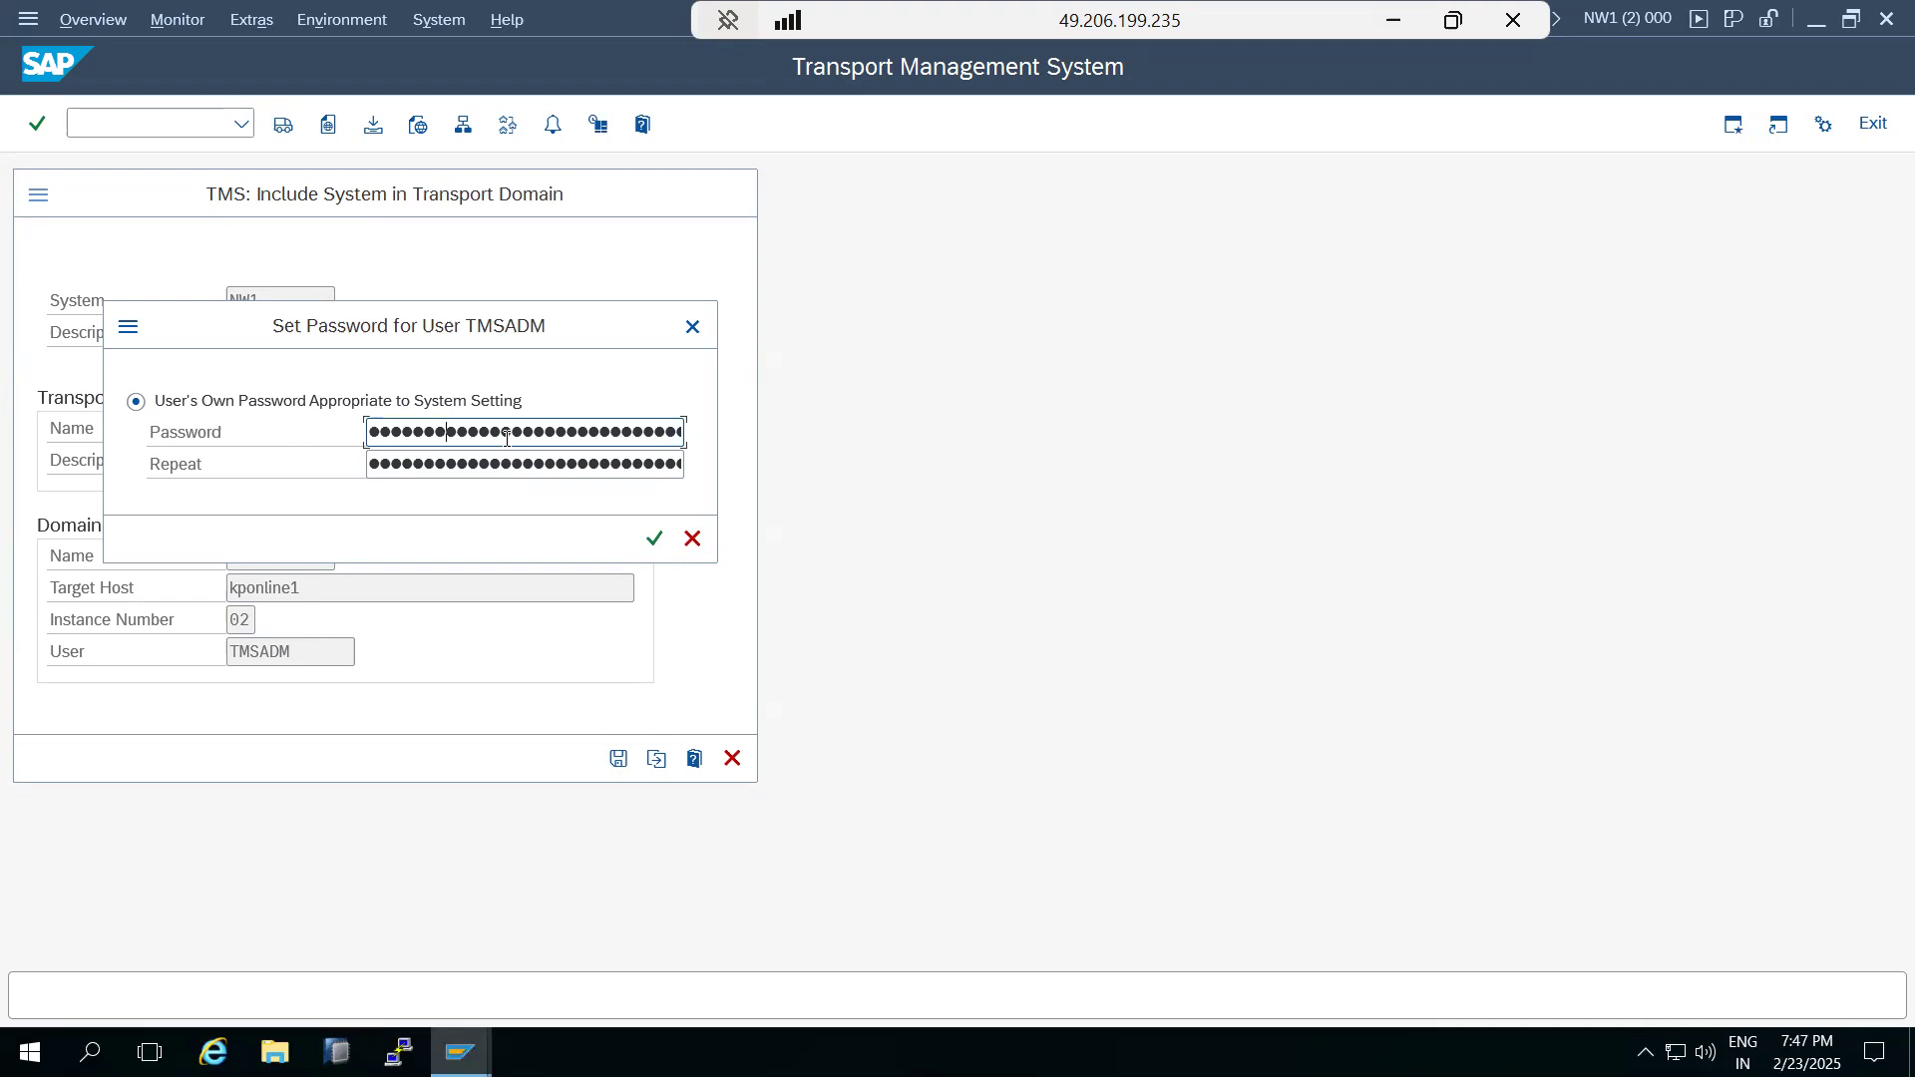
{"action": "key", "text": "Tab"}
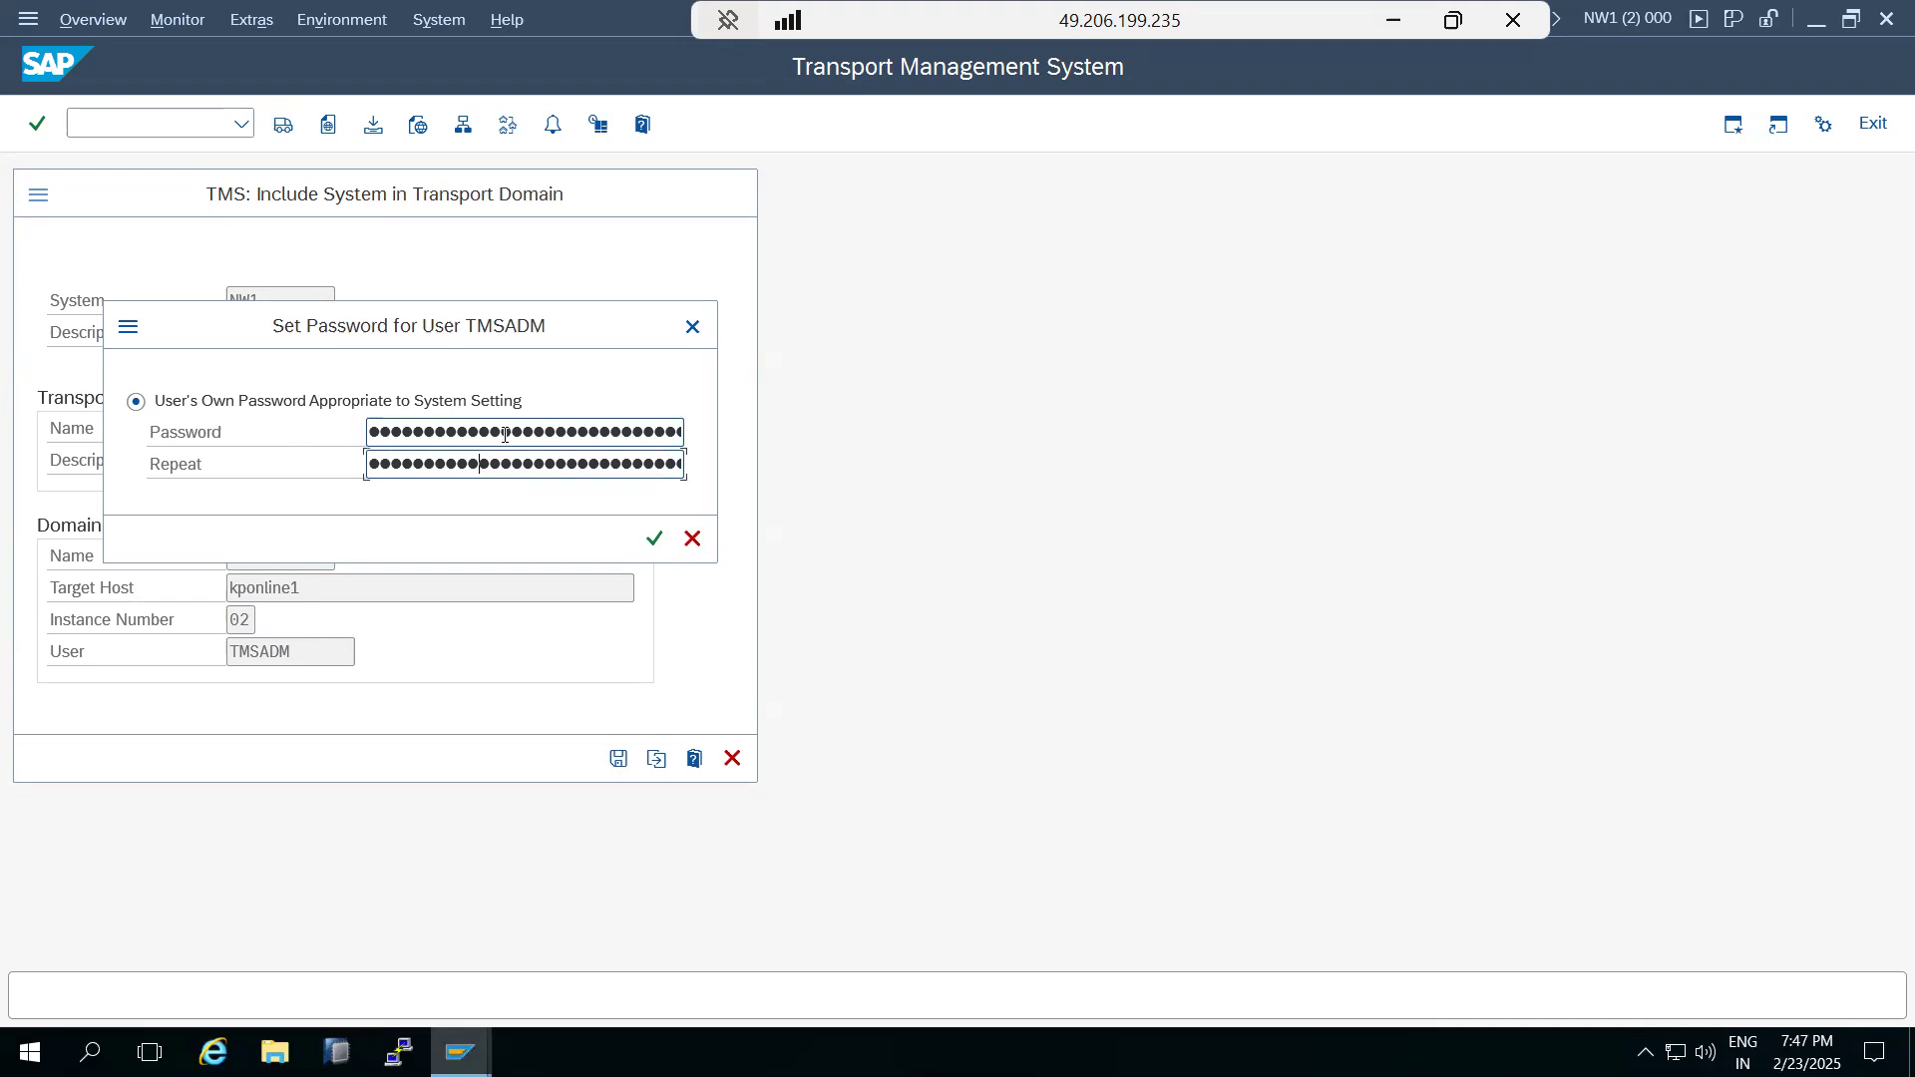
{"action": "left_click", "coordinate": [653, 540]}
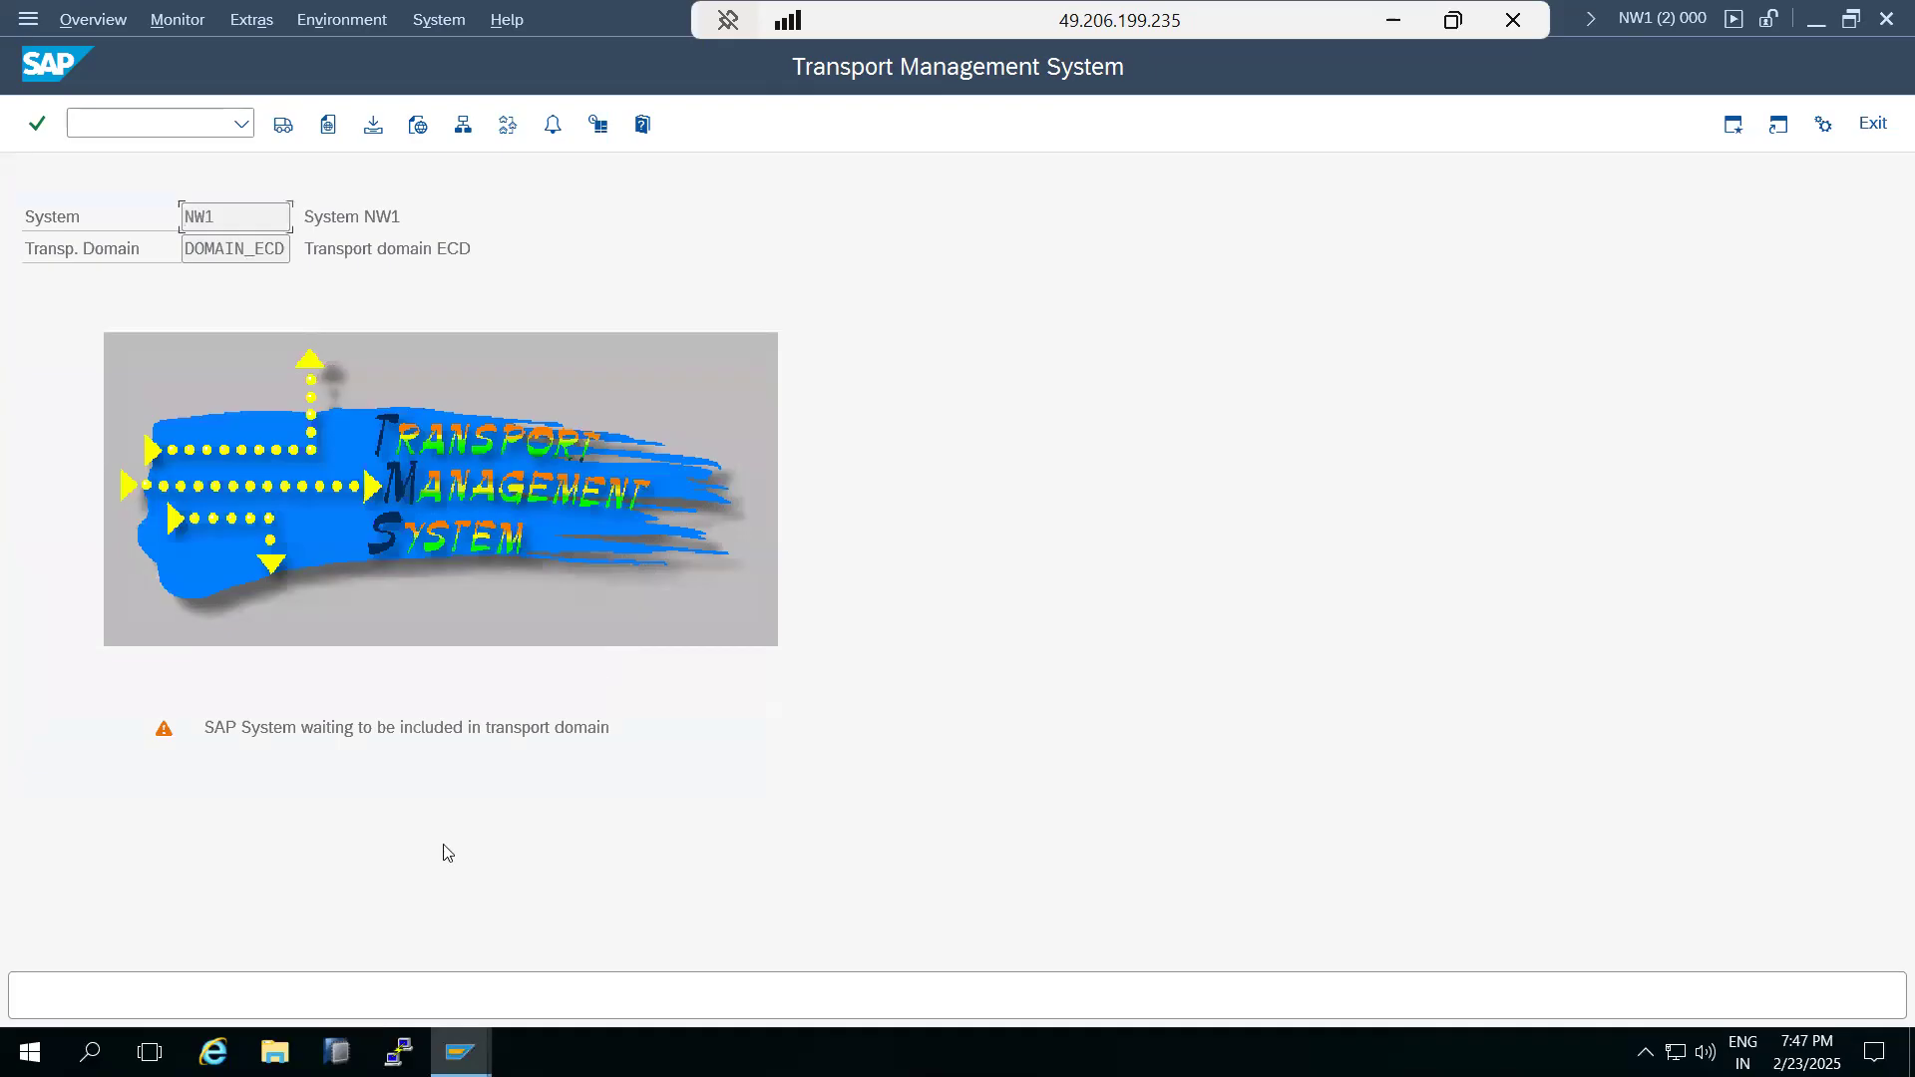
Switch to the ECD client 100 session and log off from it.
{"action": "left_click", "coordinate": [460, 1053]}
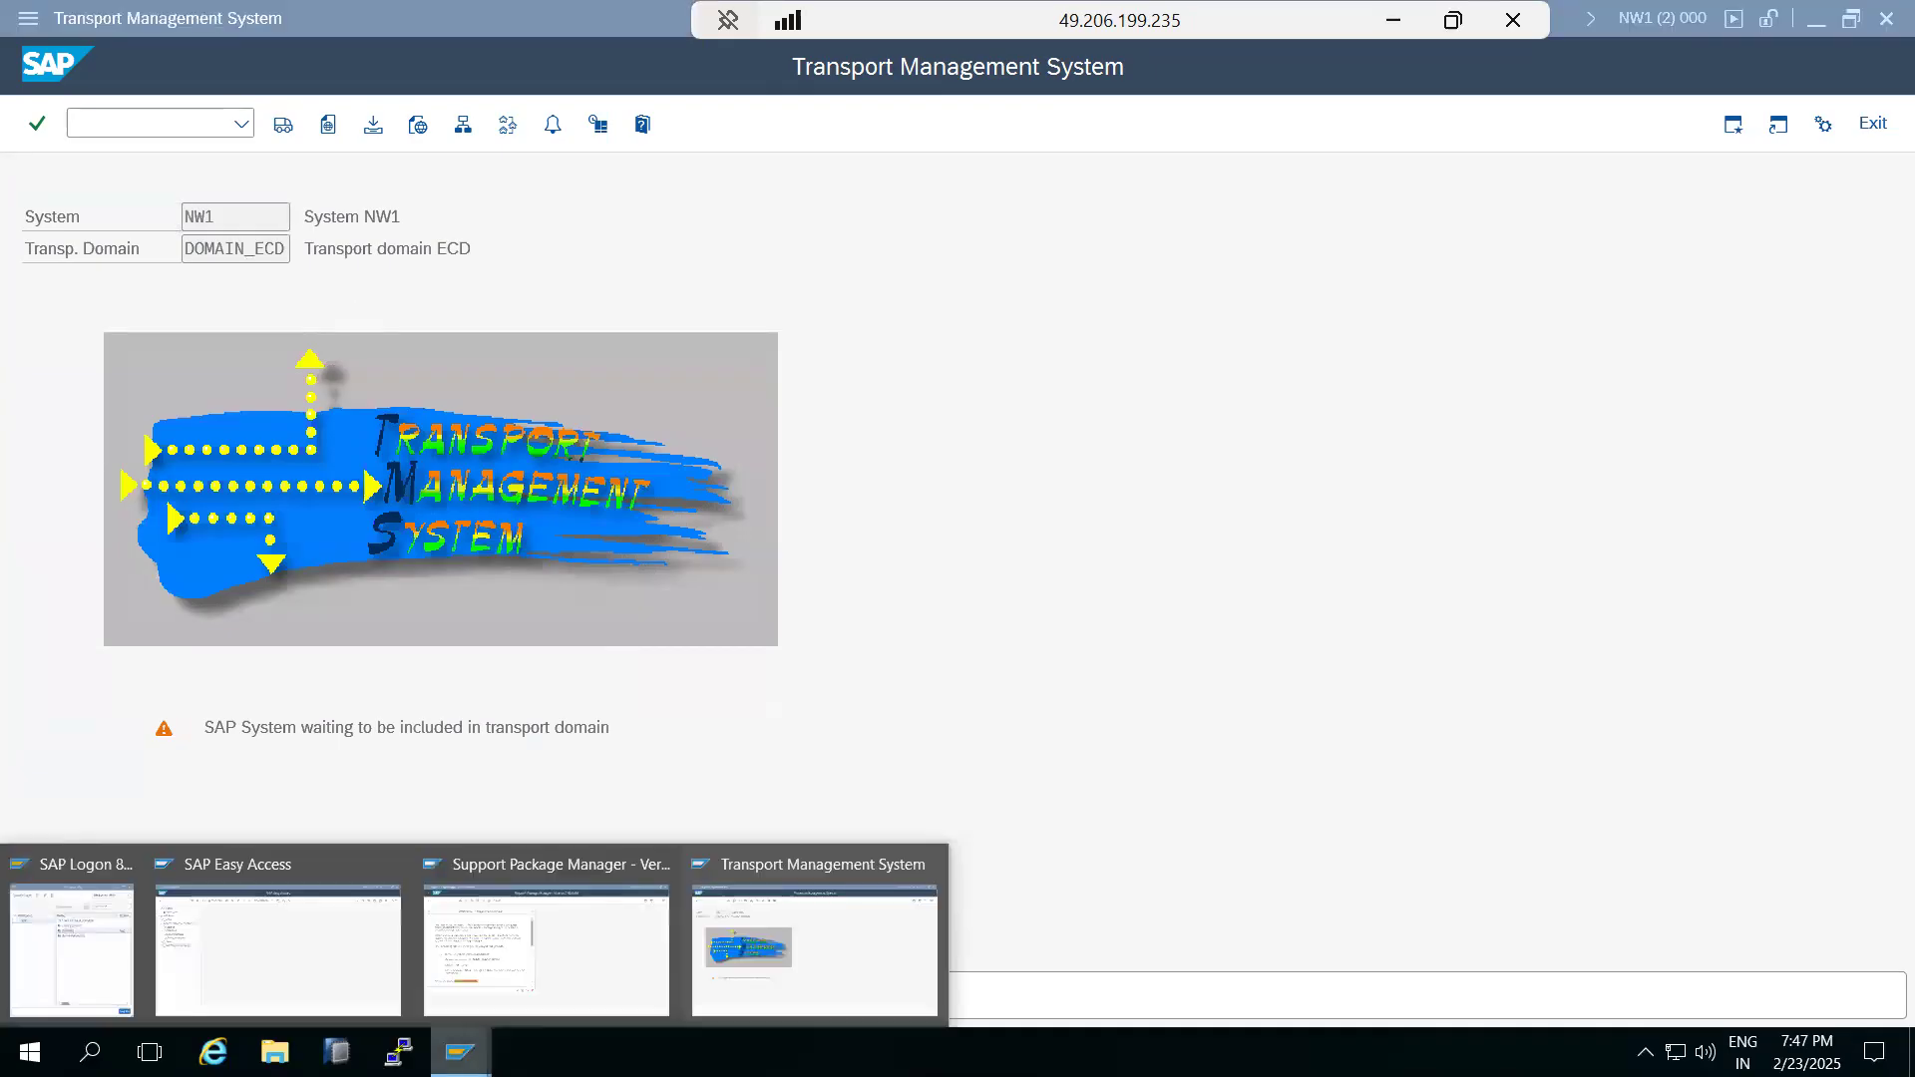
{"action": "left_click", "coordinate": [203, 955]}
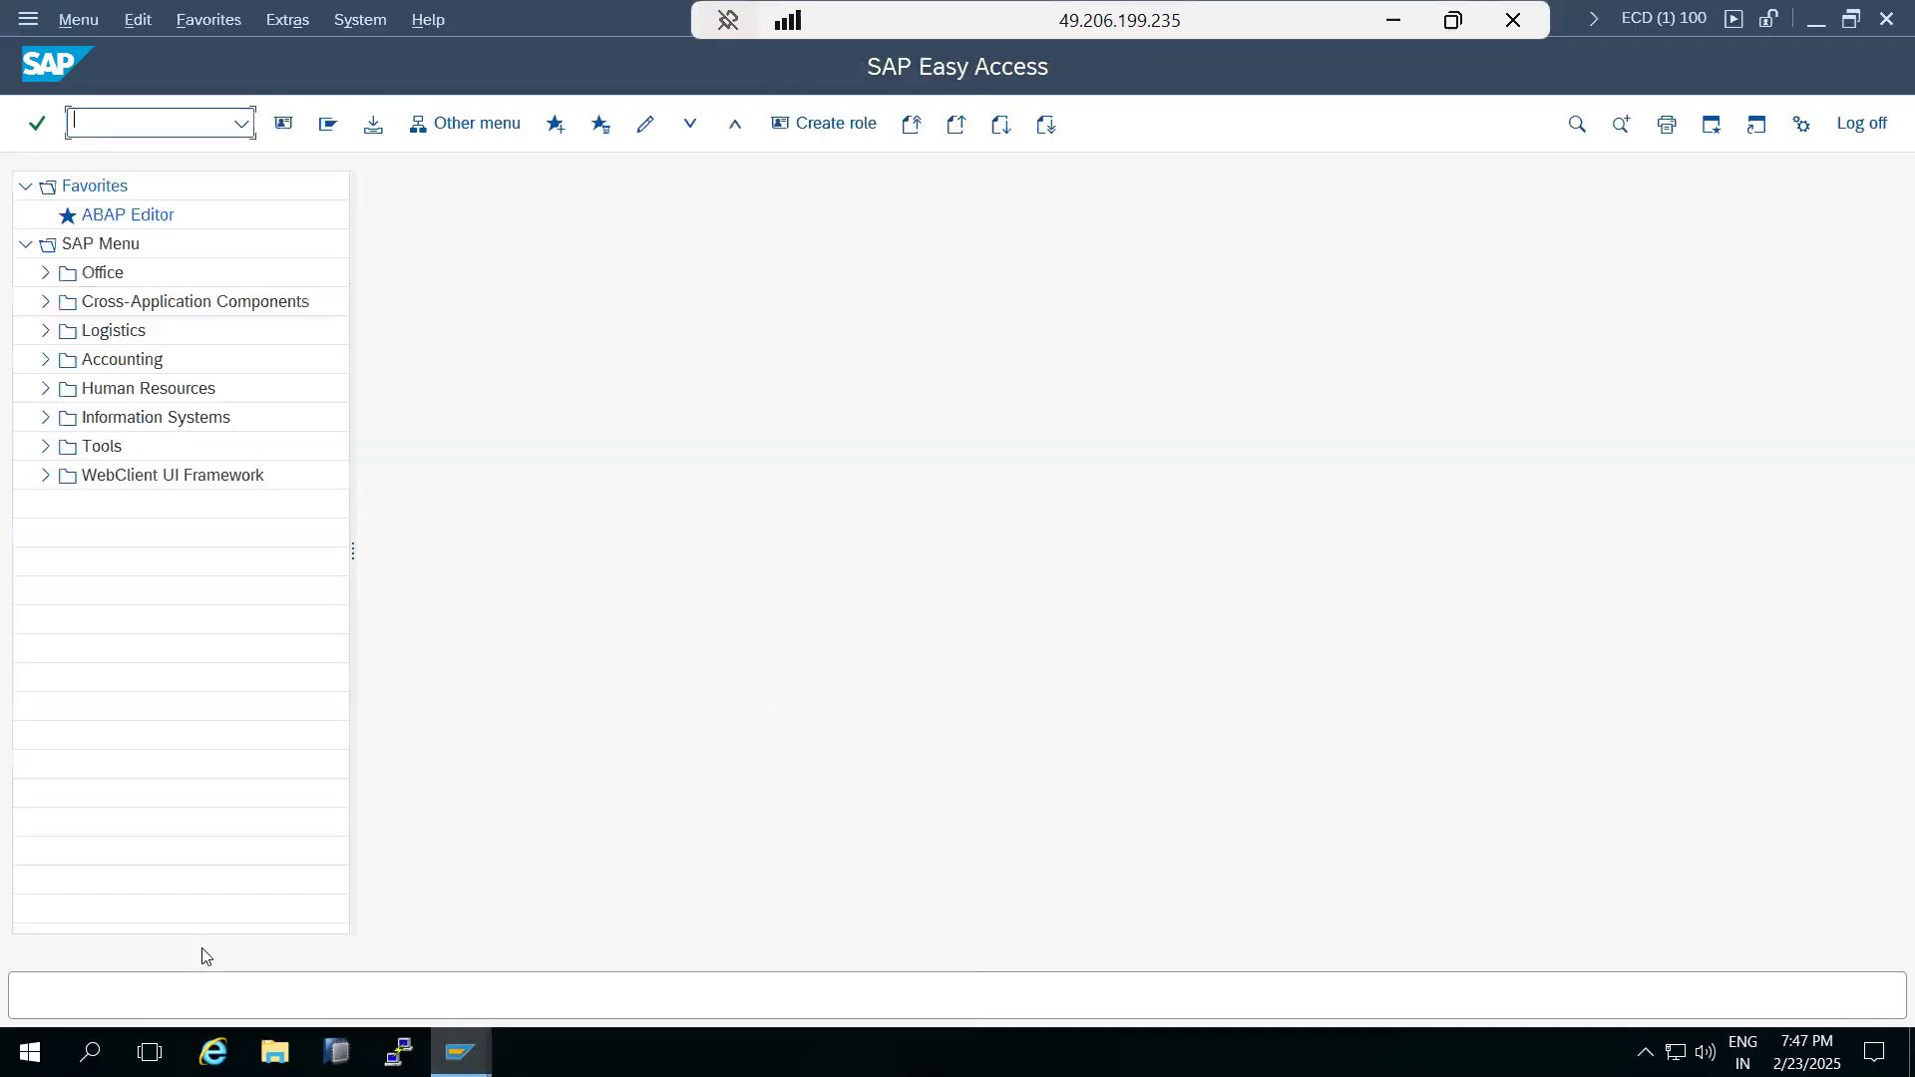
{"action": "left_click", "coordinate": [1884, 20]}
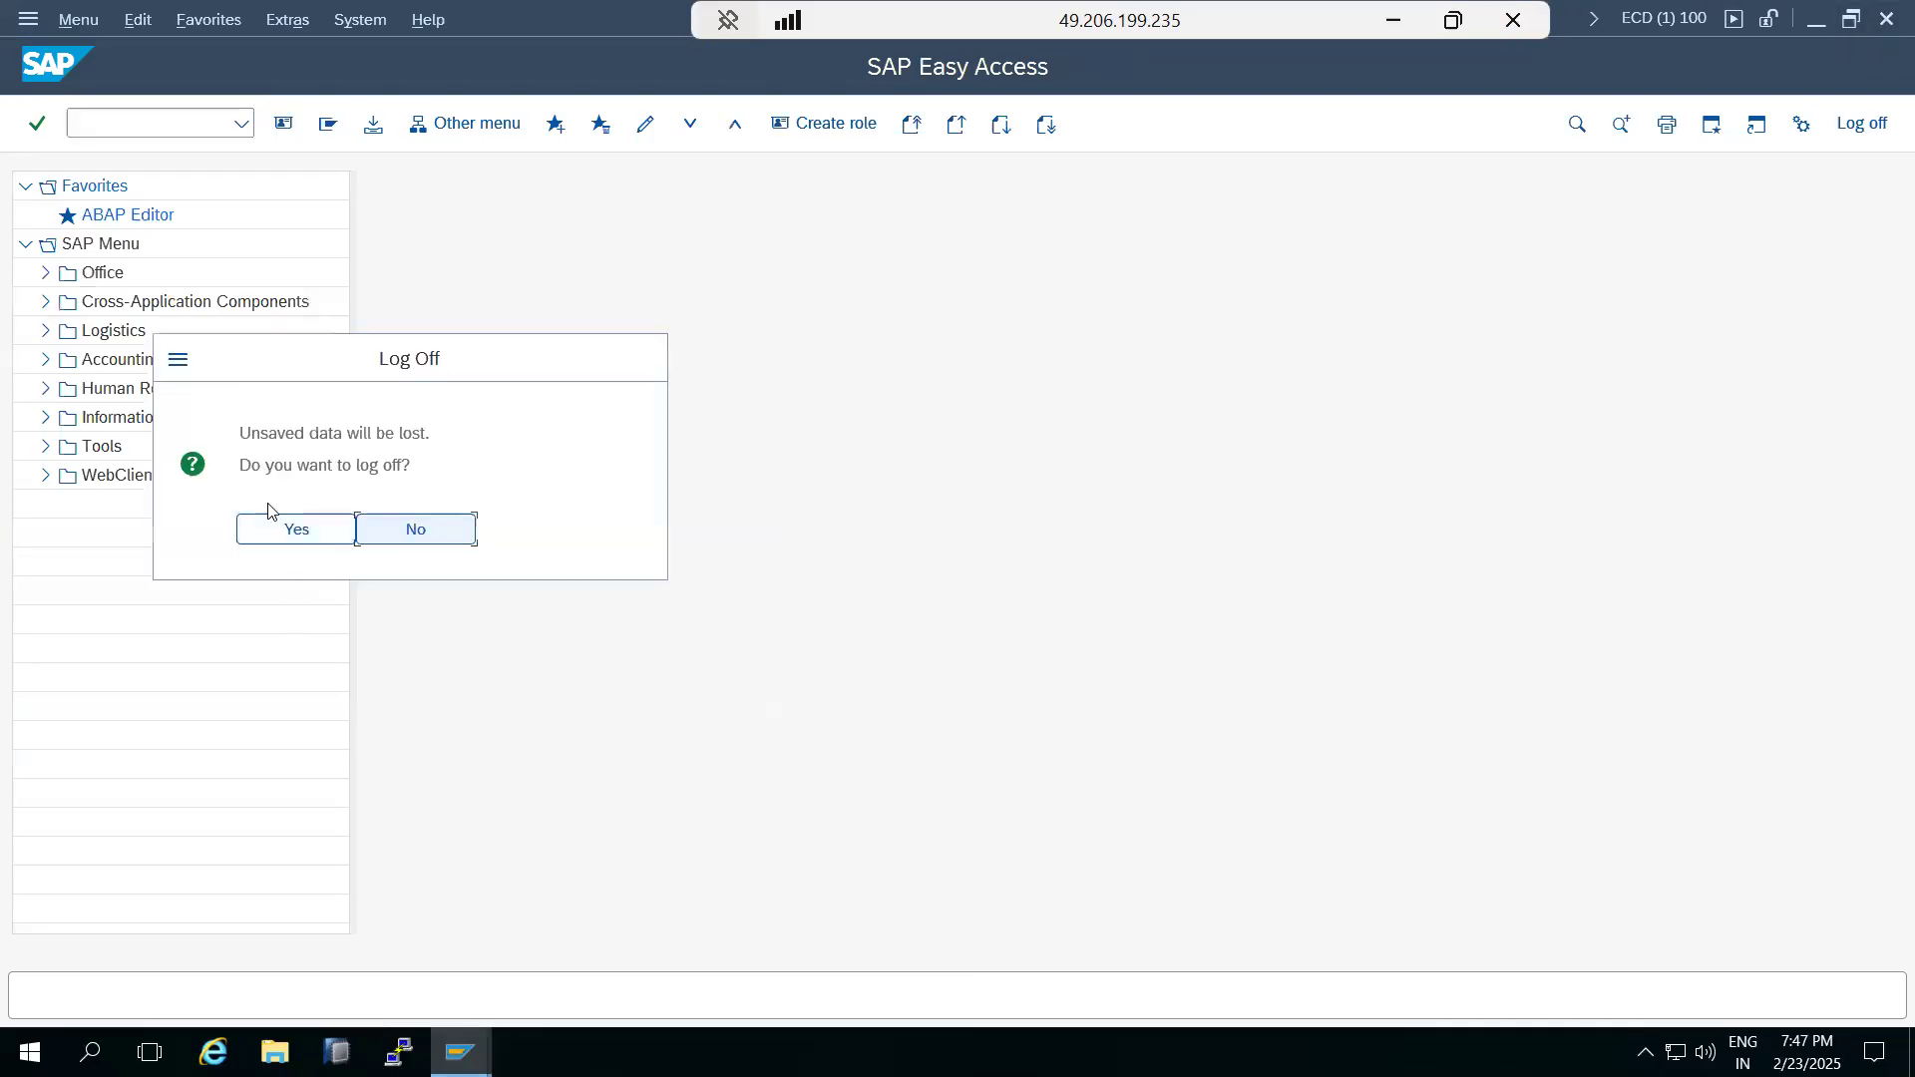
{"action": "left_click", "coordinate": [280, 529]}
Log on to SAP ECC DEVELOPMENT in client 000 as user ddic, entering the account password.
{"action": "mouse_move", "coordinate": [459, 1052]}
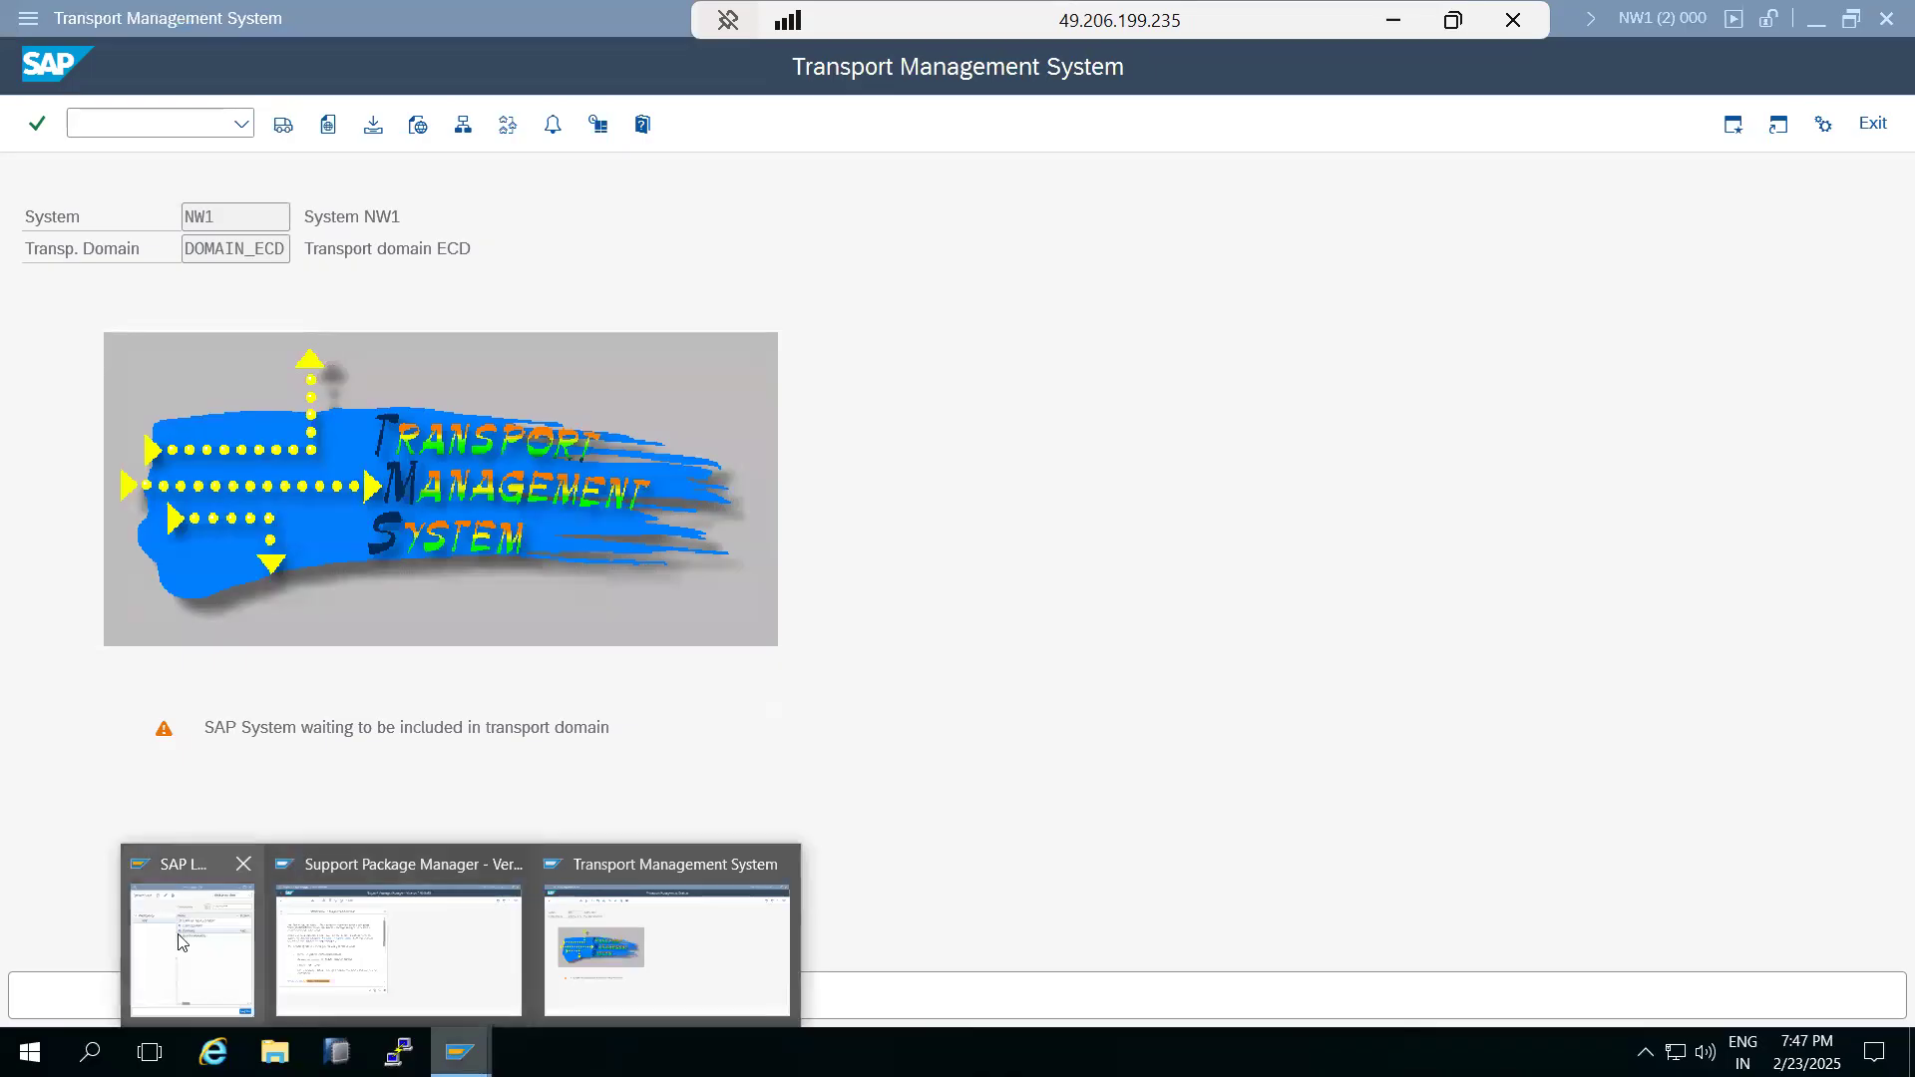
{"action": "left_click", "coordinate": [180, 942]}
{"action": "left_click", "coordinate": [895, 392]}
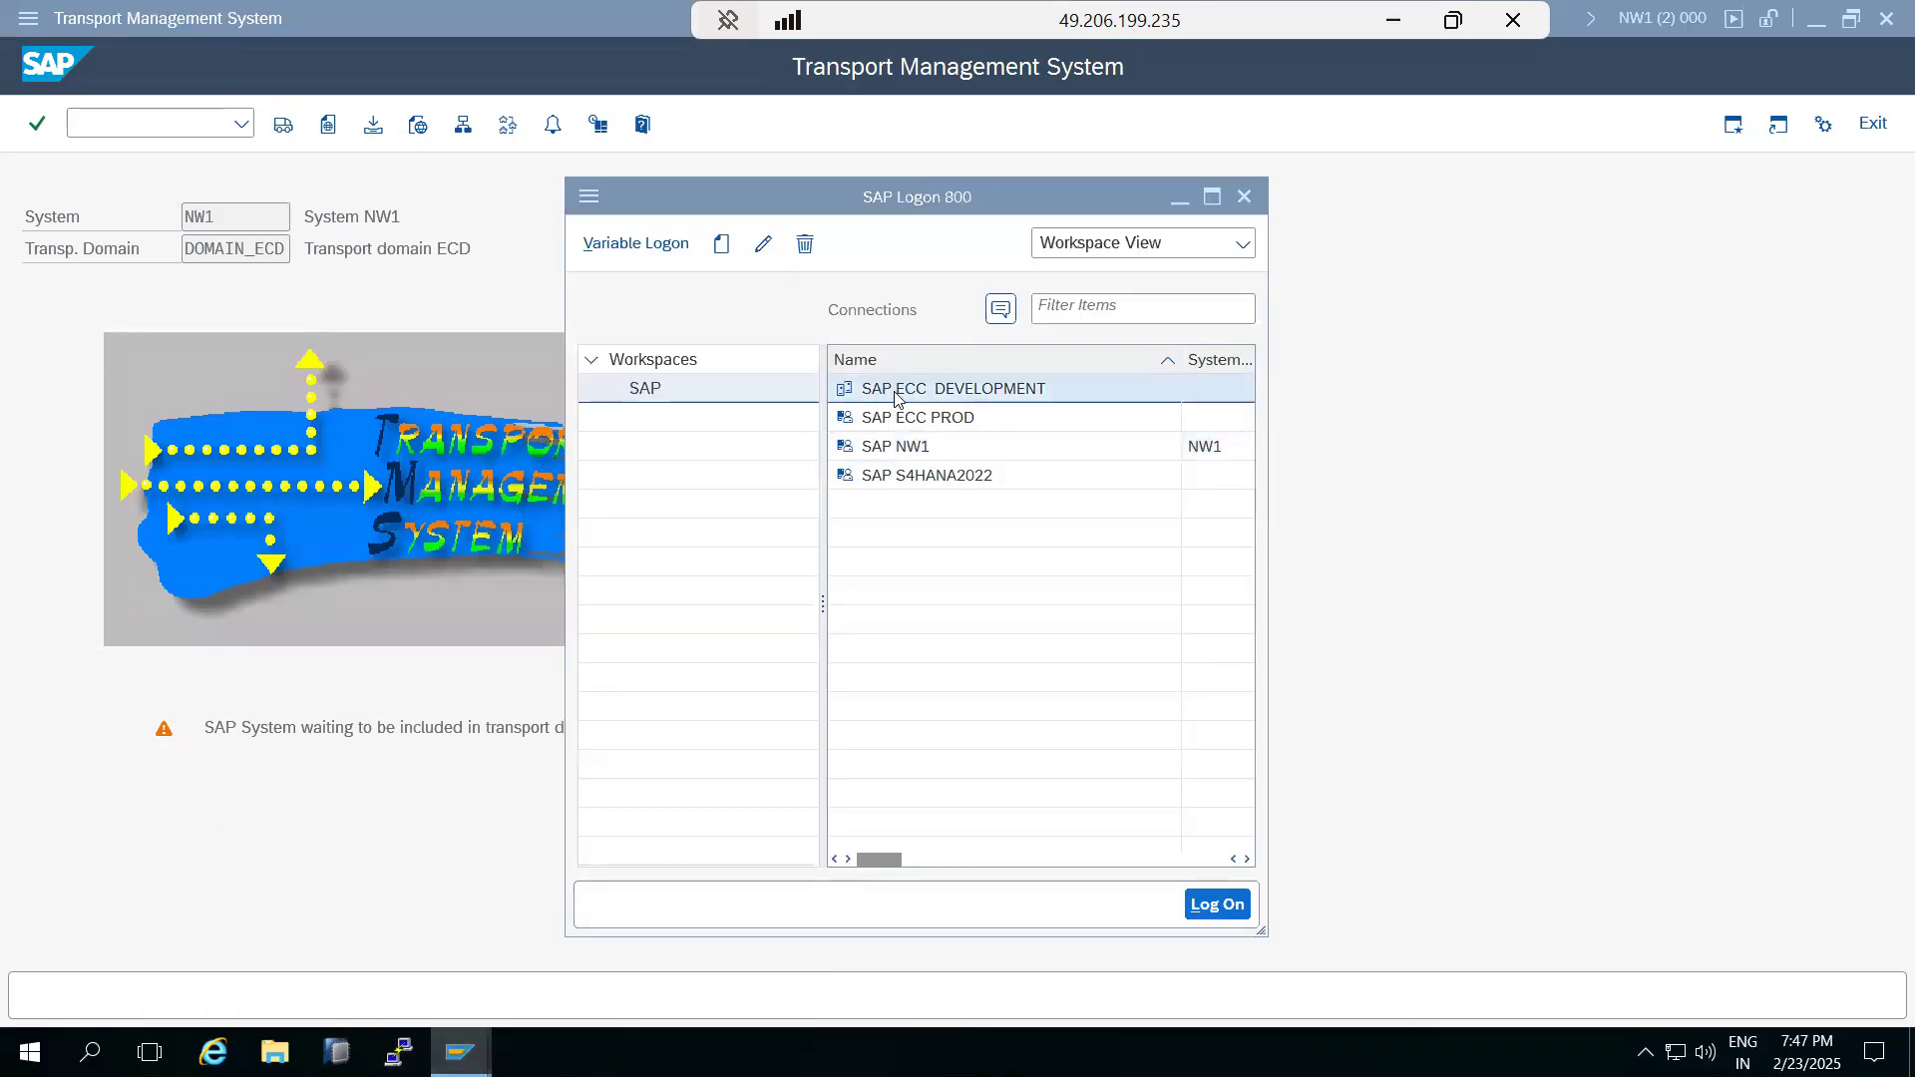
{"action": "double_click", "coordinate": [896, 396]}
{"action": "key", "text": "shift+End"}
{"action": "type", "text": "000"}
{"action": "key", "text": "Tab"}
{"action": "type", "text": "ddic"}
{"action": "key", "text": "Tab"}
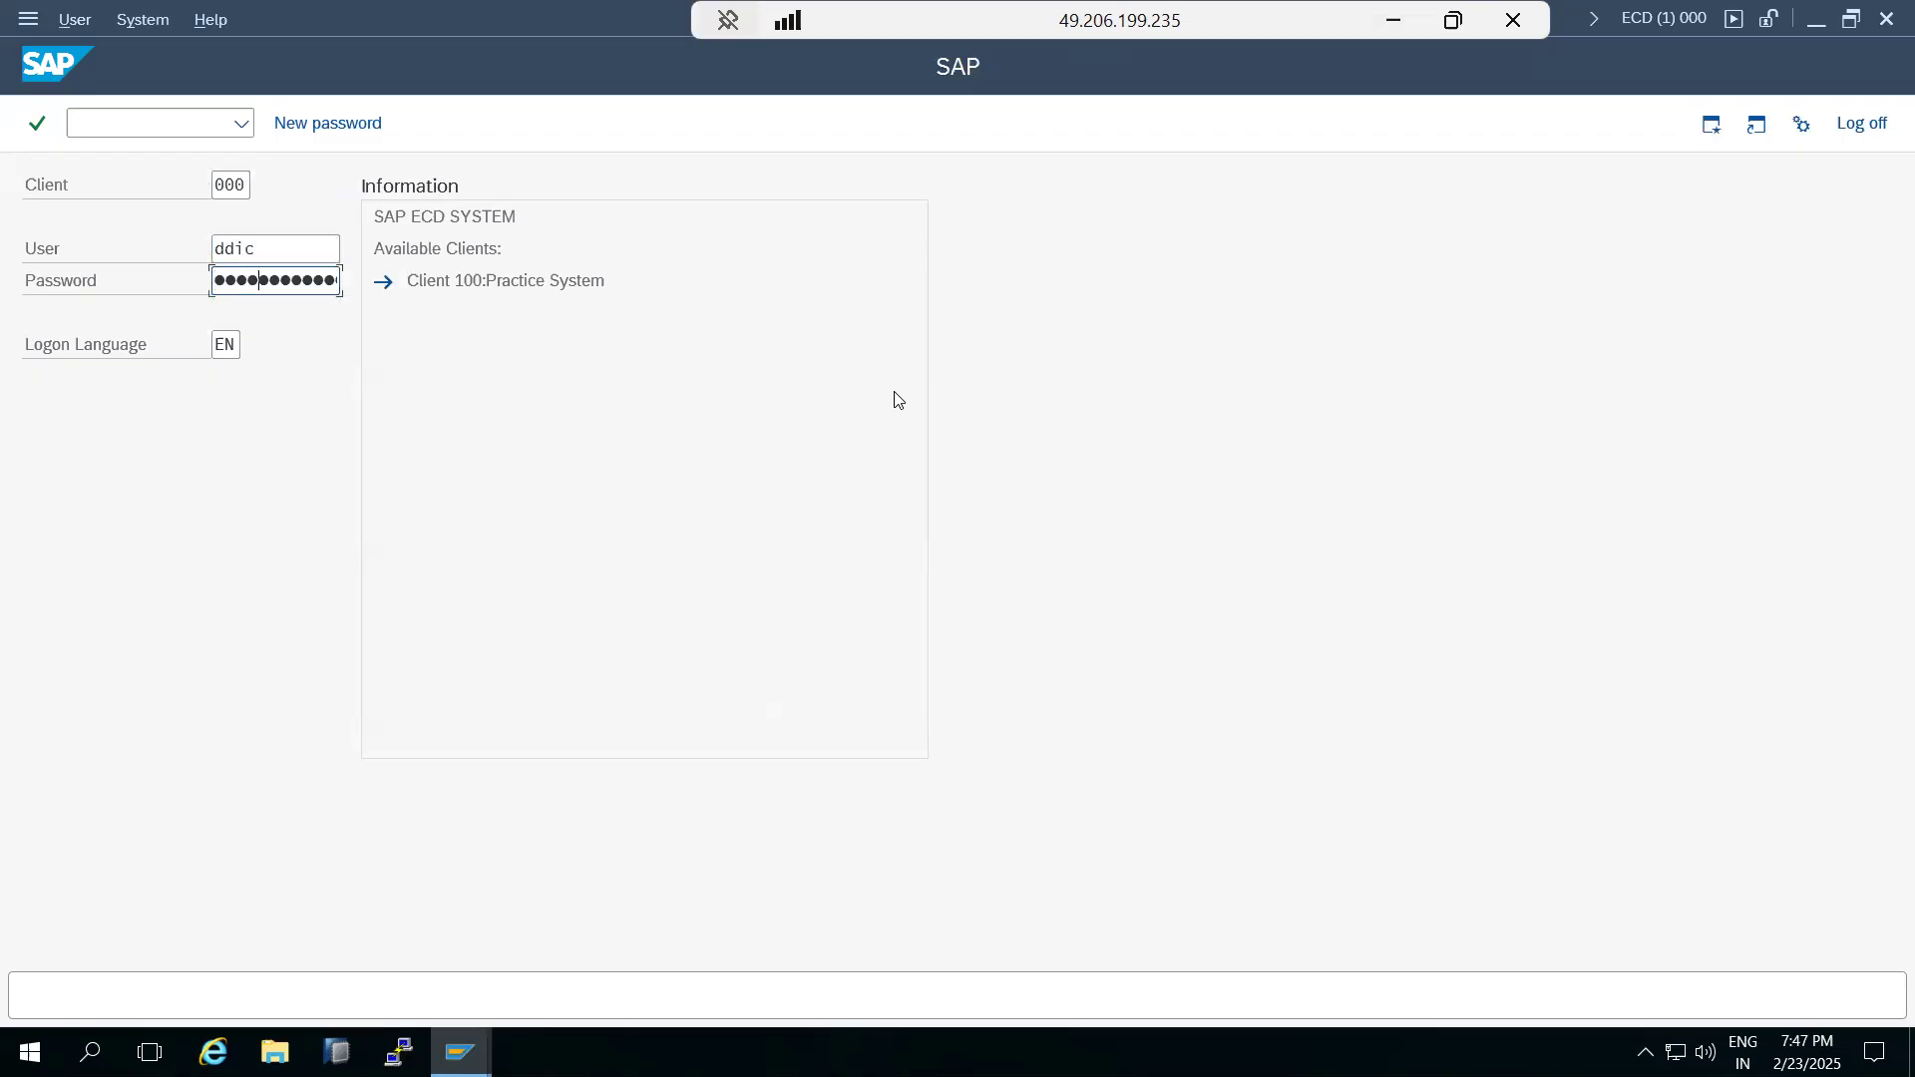
{"action": "key", "text": "Return"}
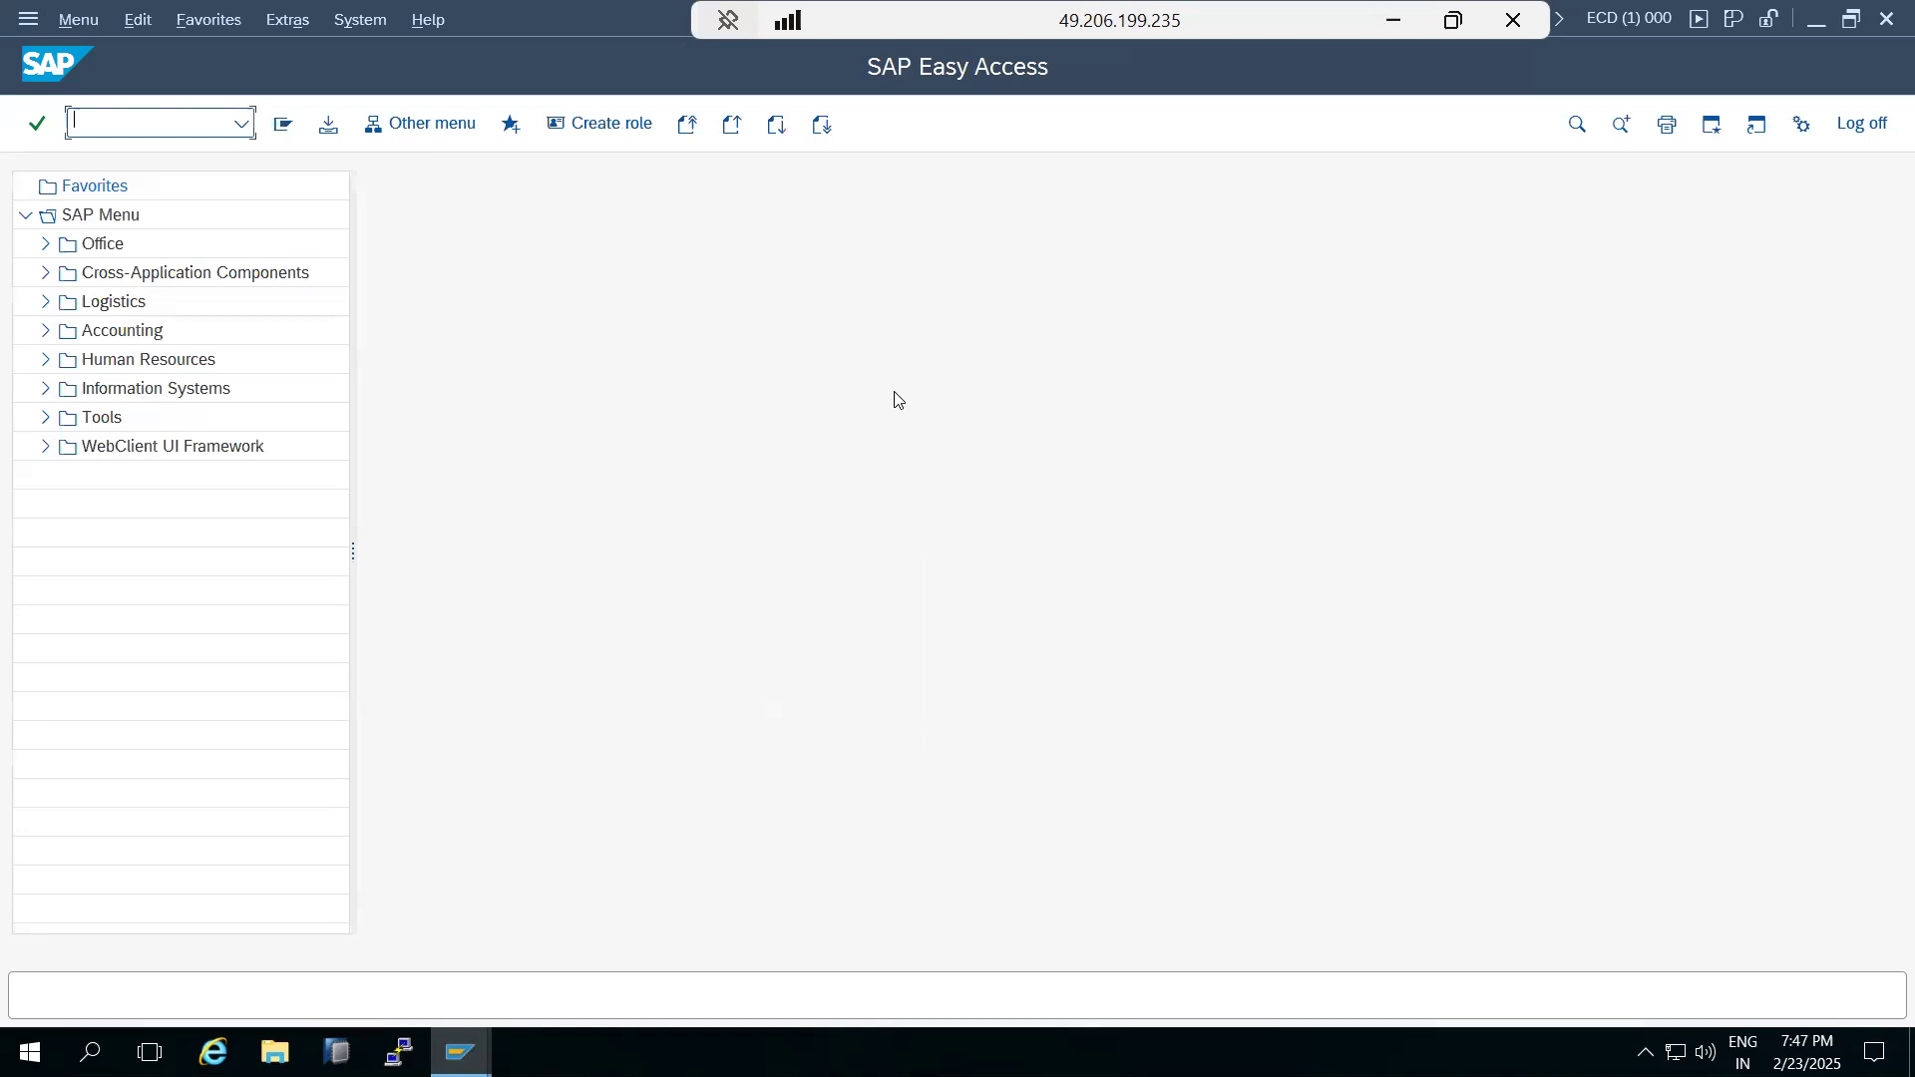
Start transaction STMS in ECD, accept system NW1 into the transport domain from the system overview and leave the overview.
{"action": "type", "text": "stms"}
{"action": "key", "text": "Return"}
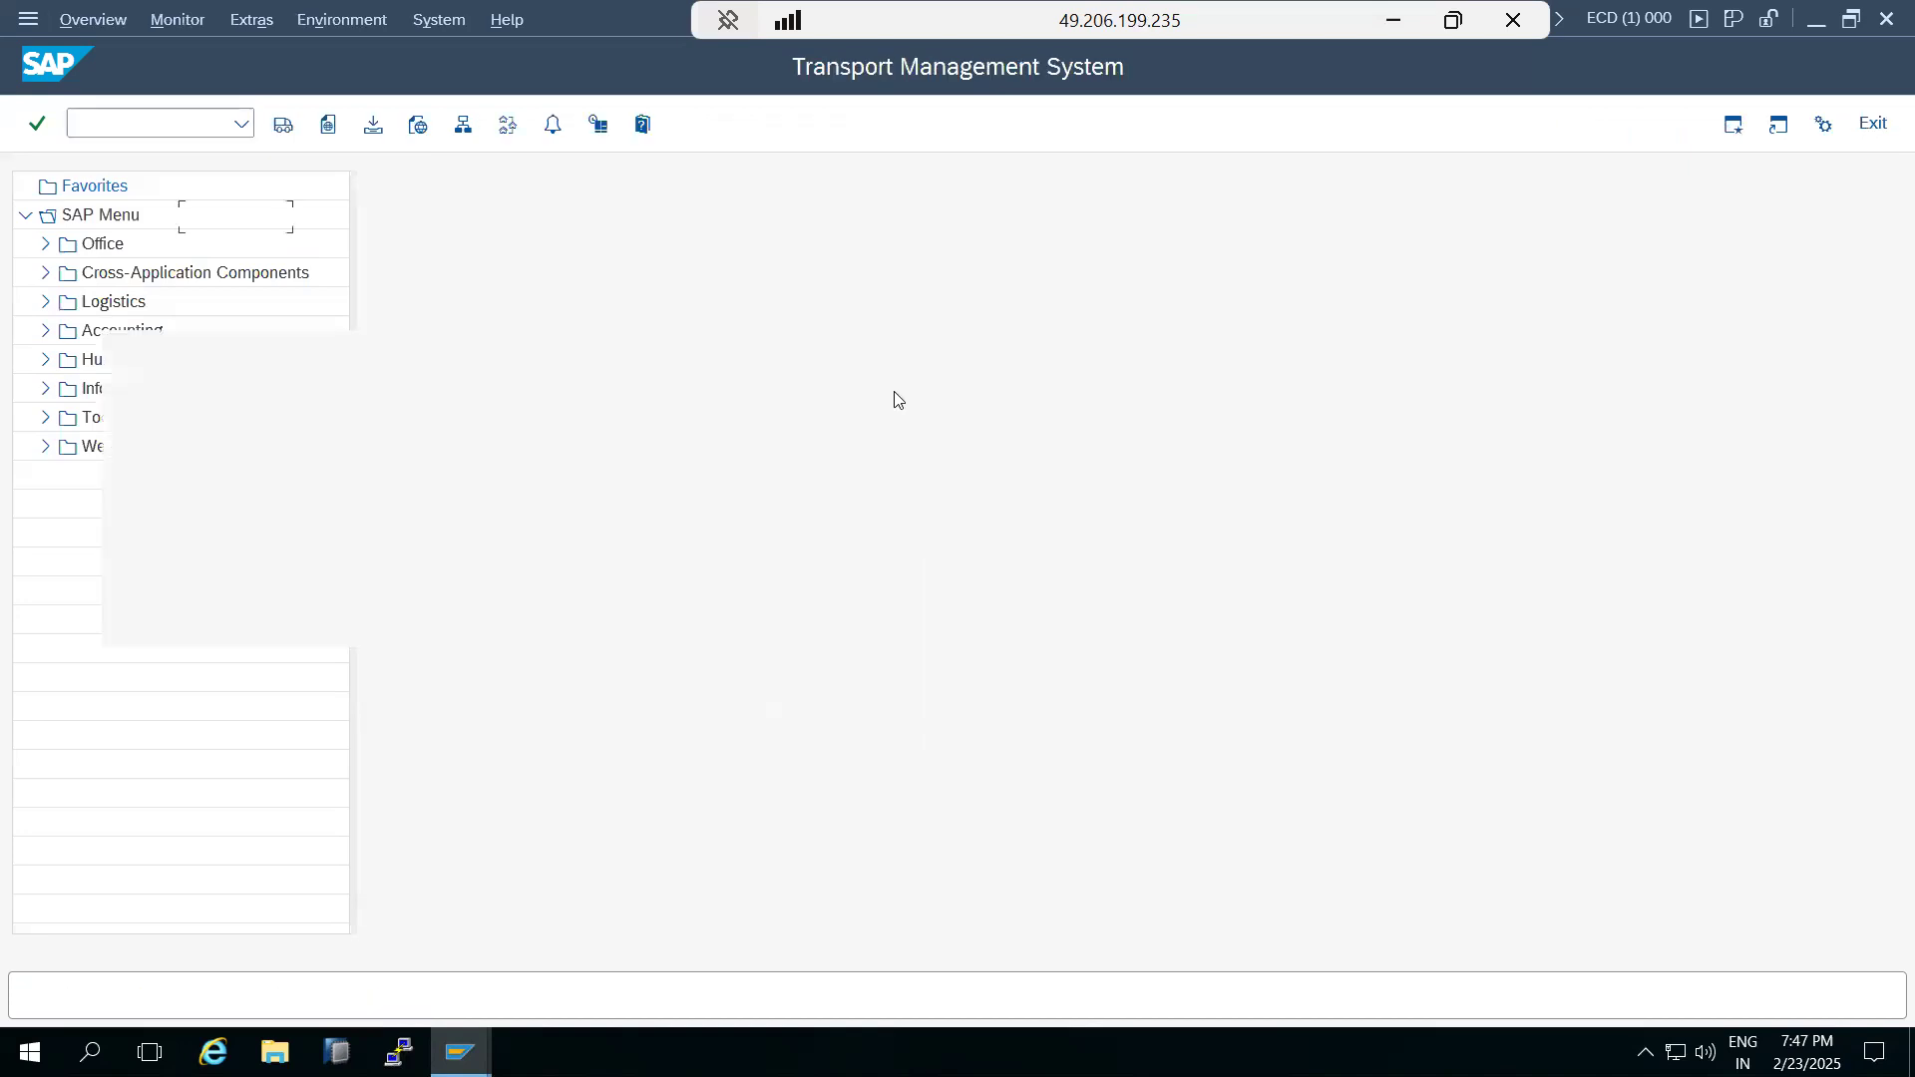
{"action": "left_click", "coordinate": [463, 124]}
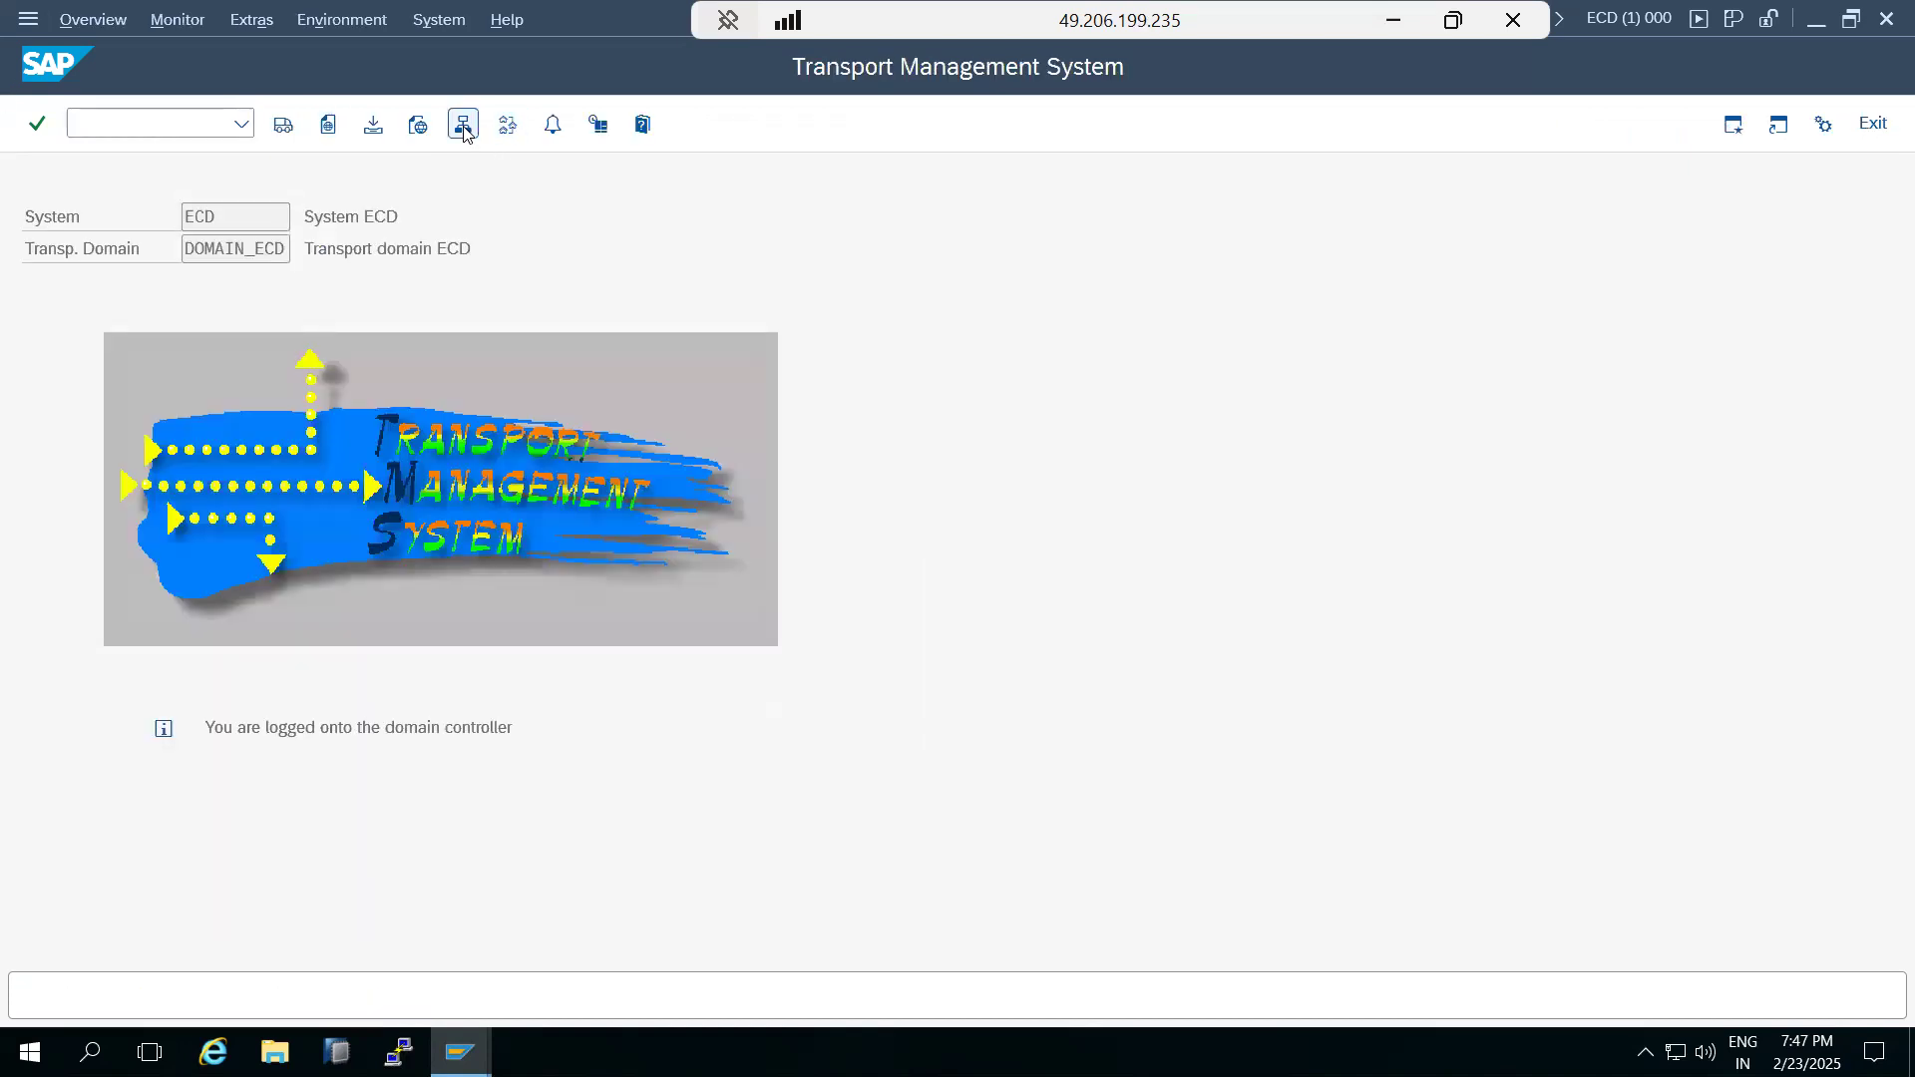
{"action": "left_click", "coordinate": [52, 287]}
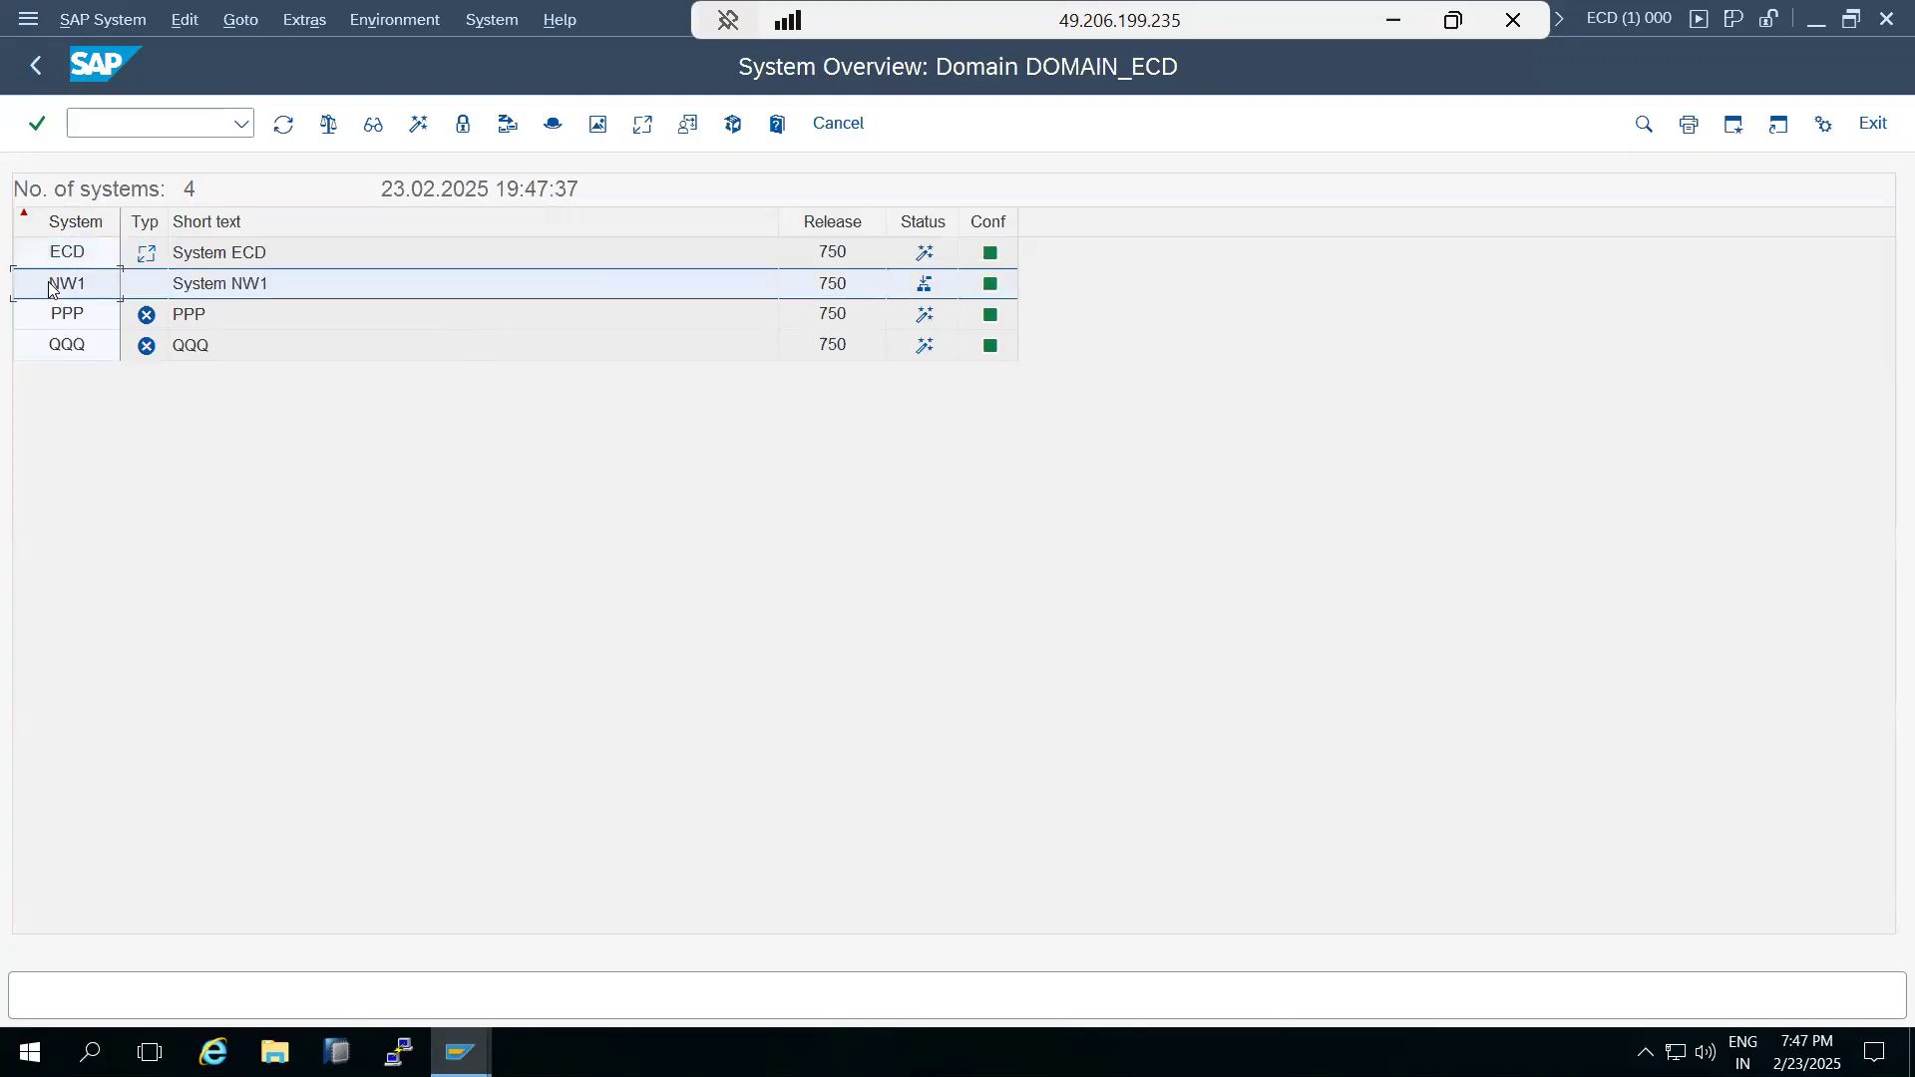
{"action": "left_click", "coordinate": [88, 20]}
{"action": "left_click", "coordinate": [112, 204]}
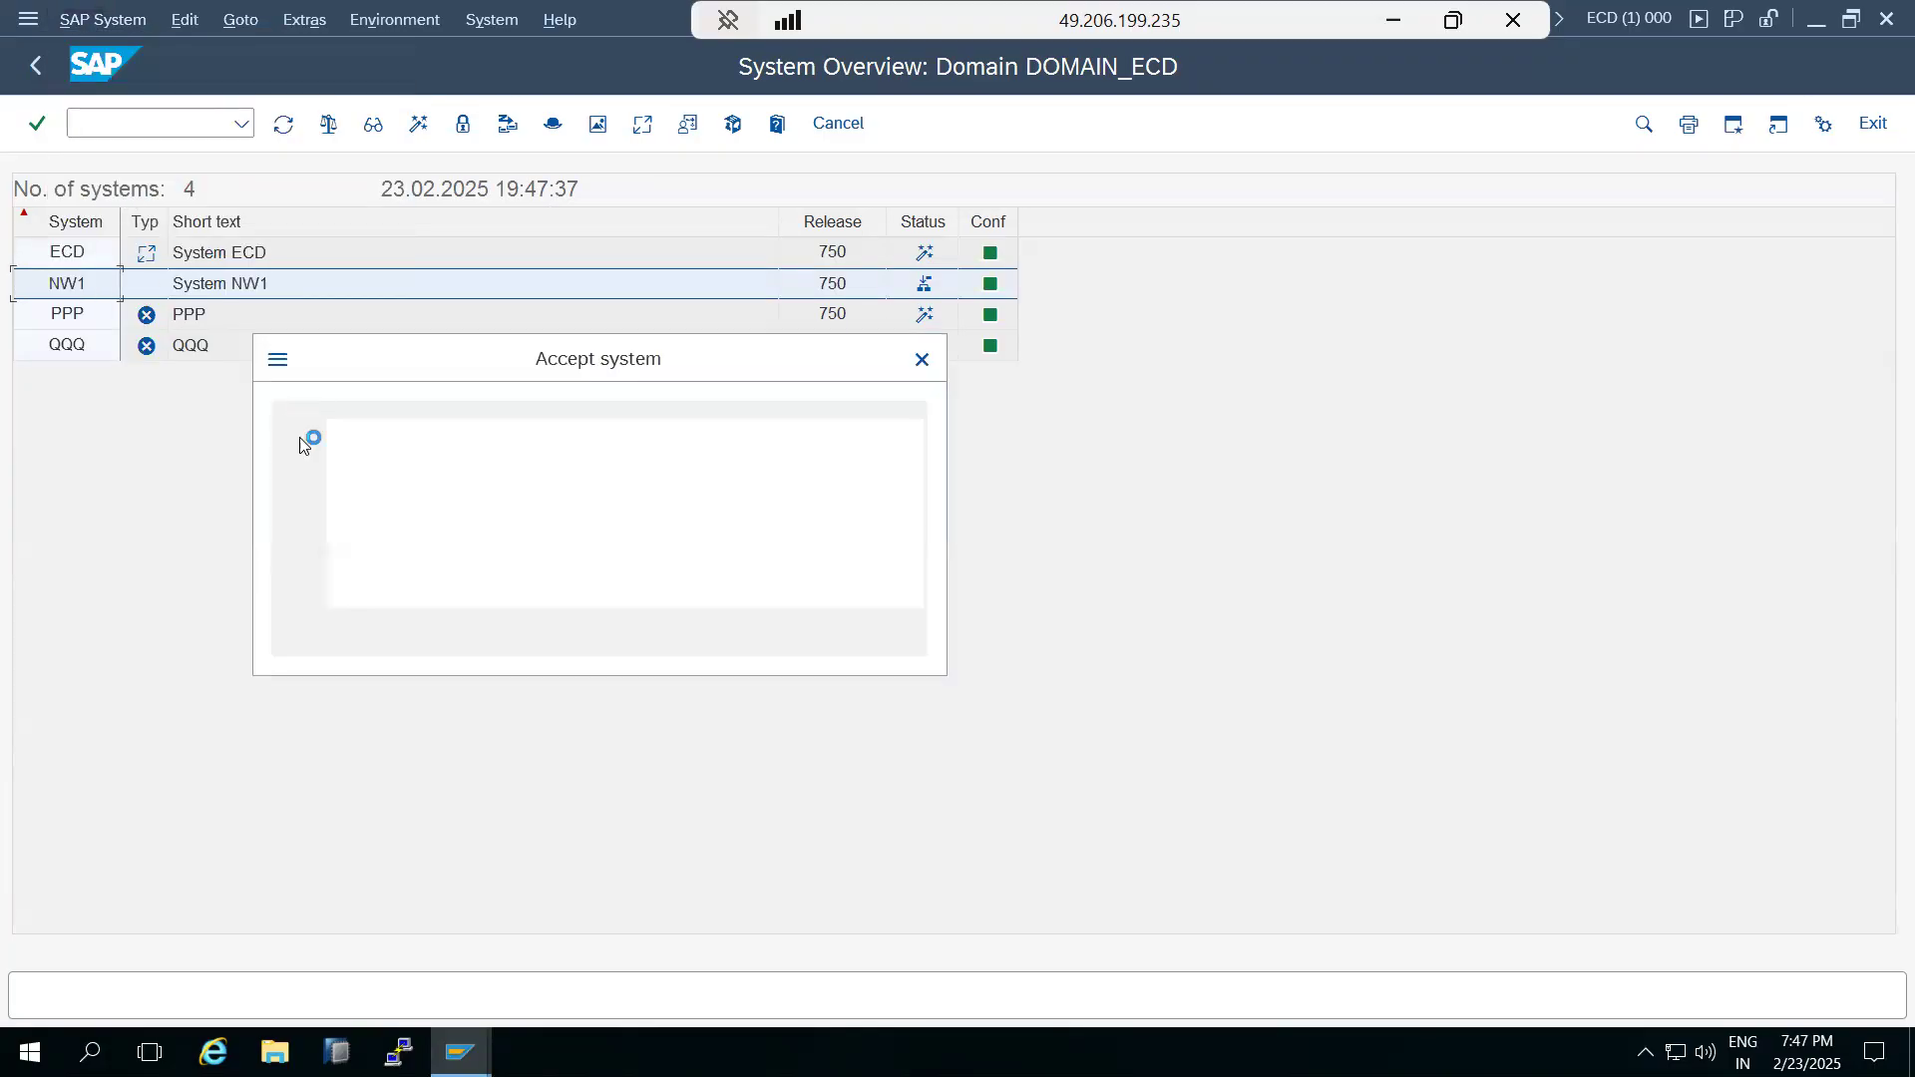
{"action": "left_click", "coordinate": [399, 622]}
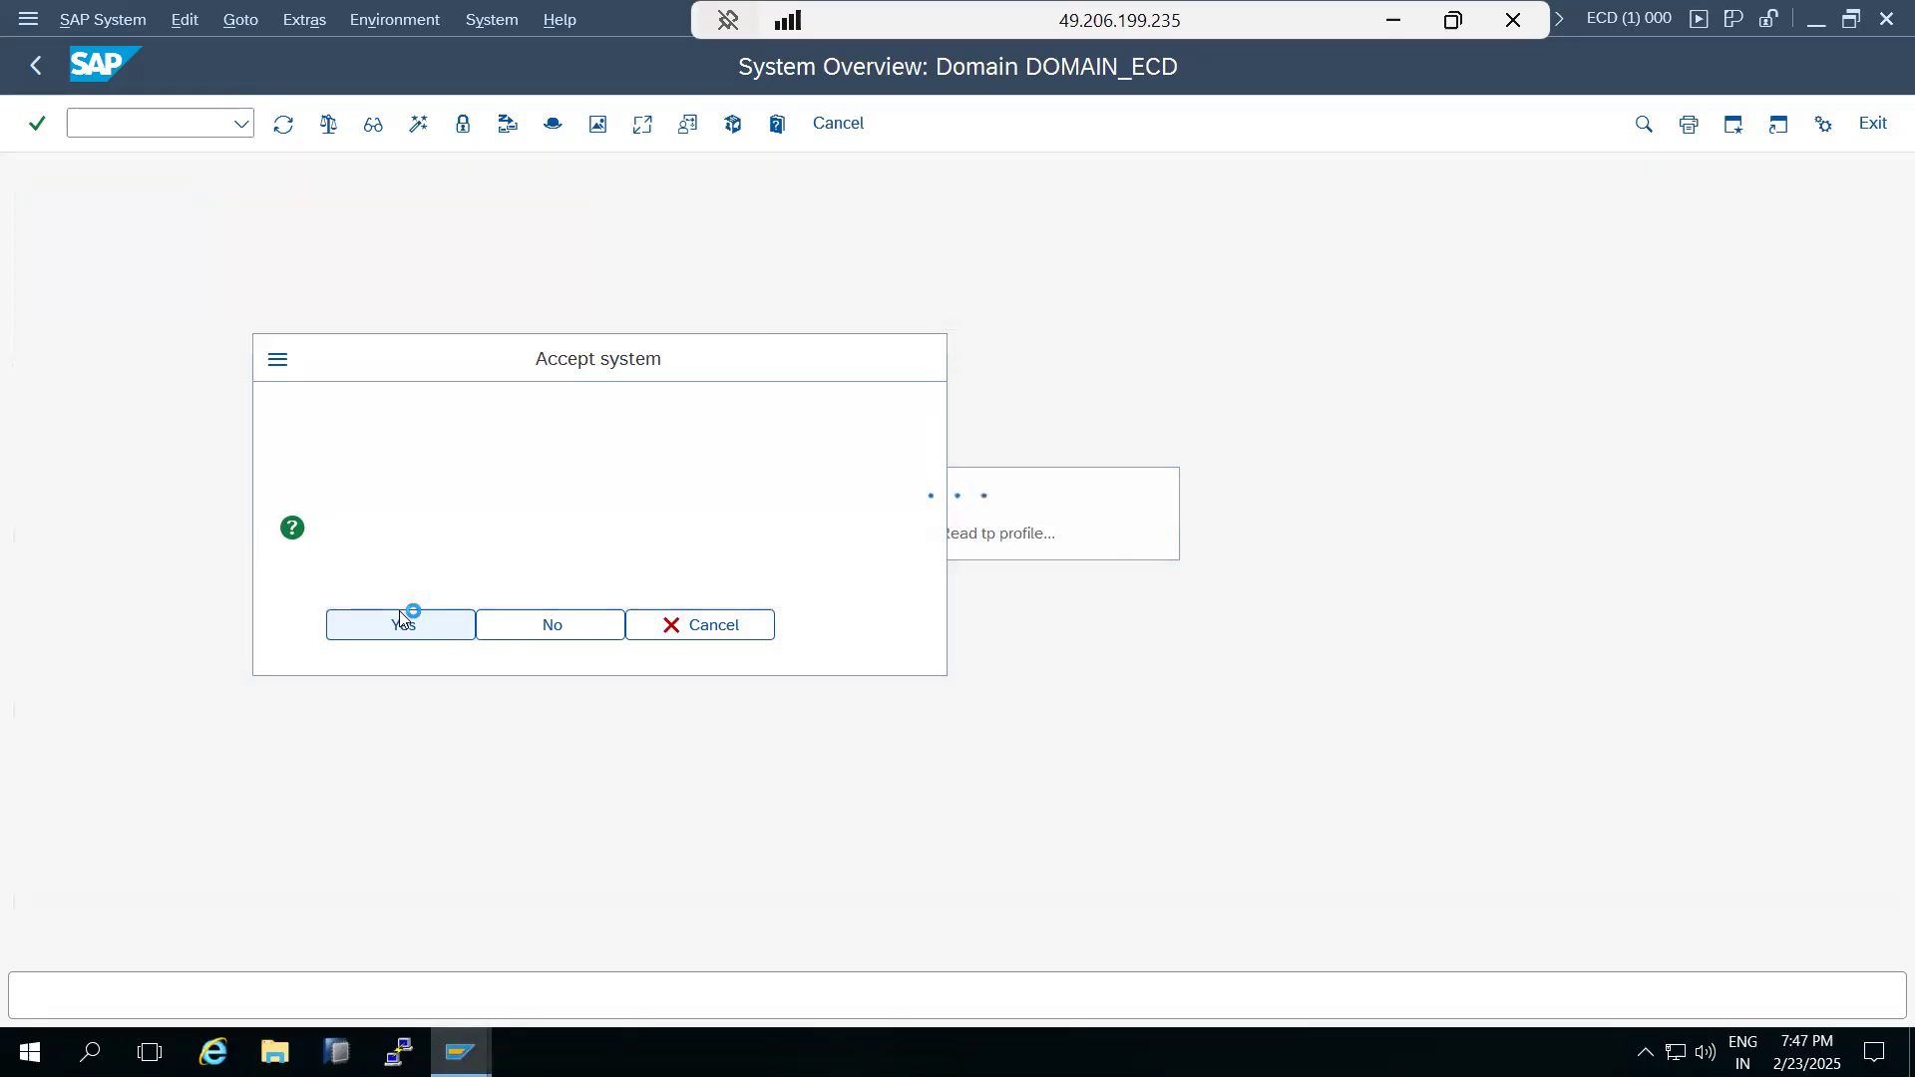
{"action": "left_click", "coordinate": [35, 65]}
Return to the NW1 Support Package Manager, close the error status and retry importing the SAPK-74005INSTPI queue.
{"action": "mouse_move", "coordinate": [459, 1052]}
{"action": "left_click", "coordinate": [336, 960]}
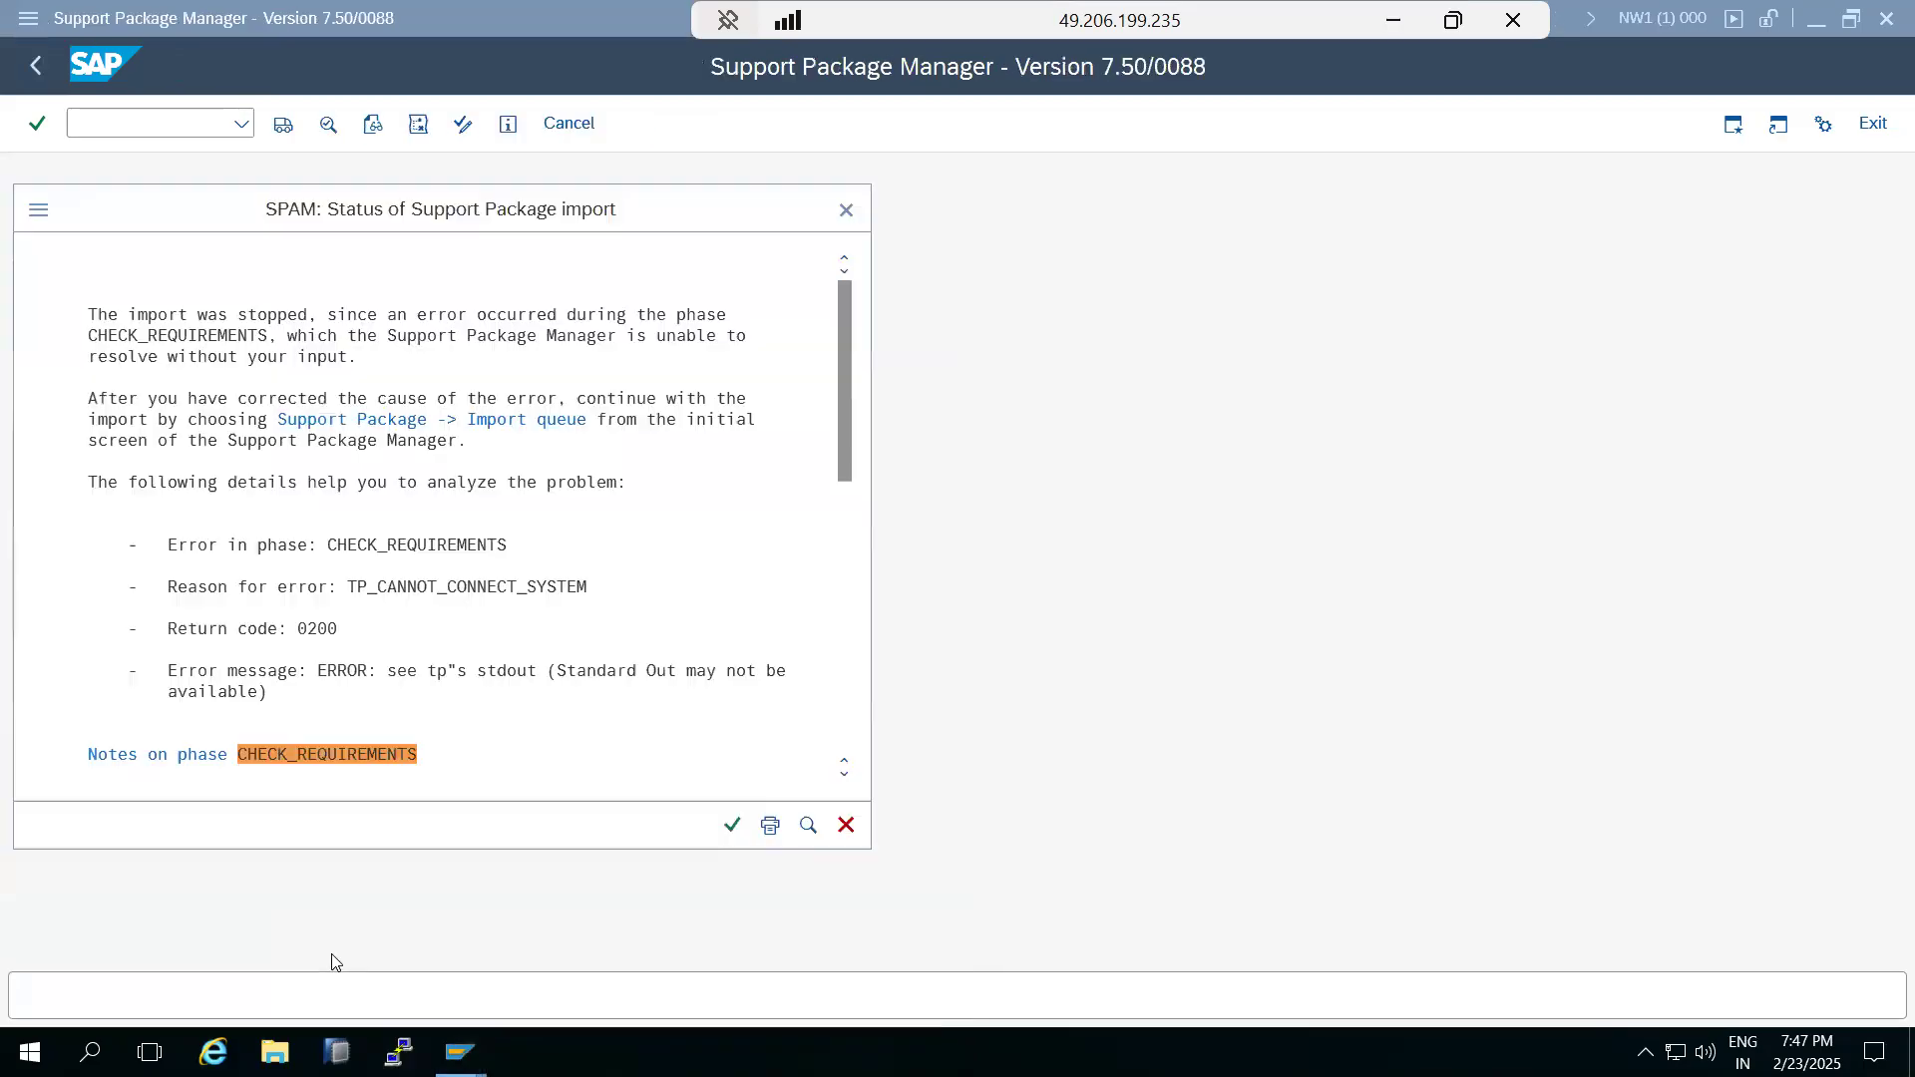
{"action": "left_click", "coordinate": [736, 830]}
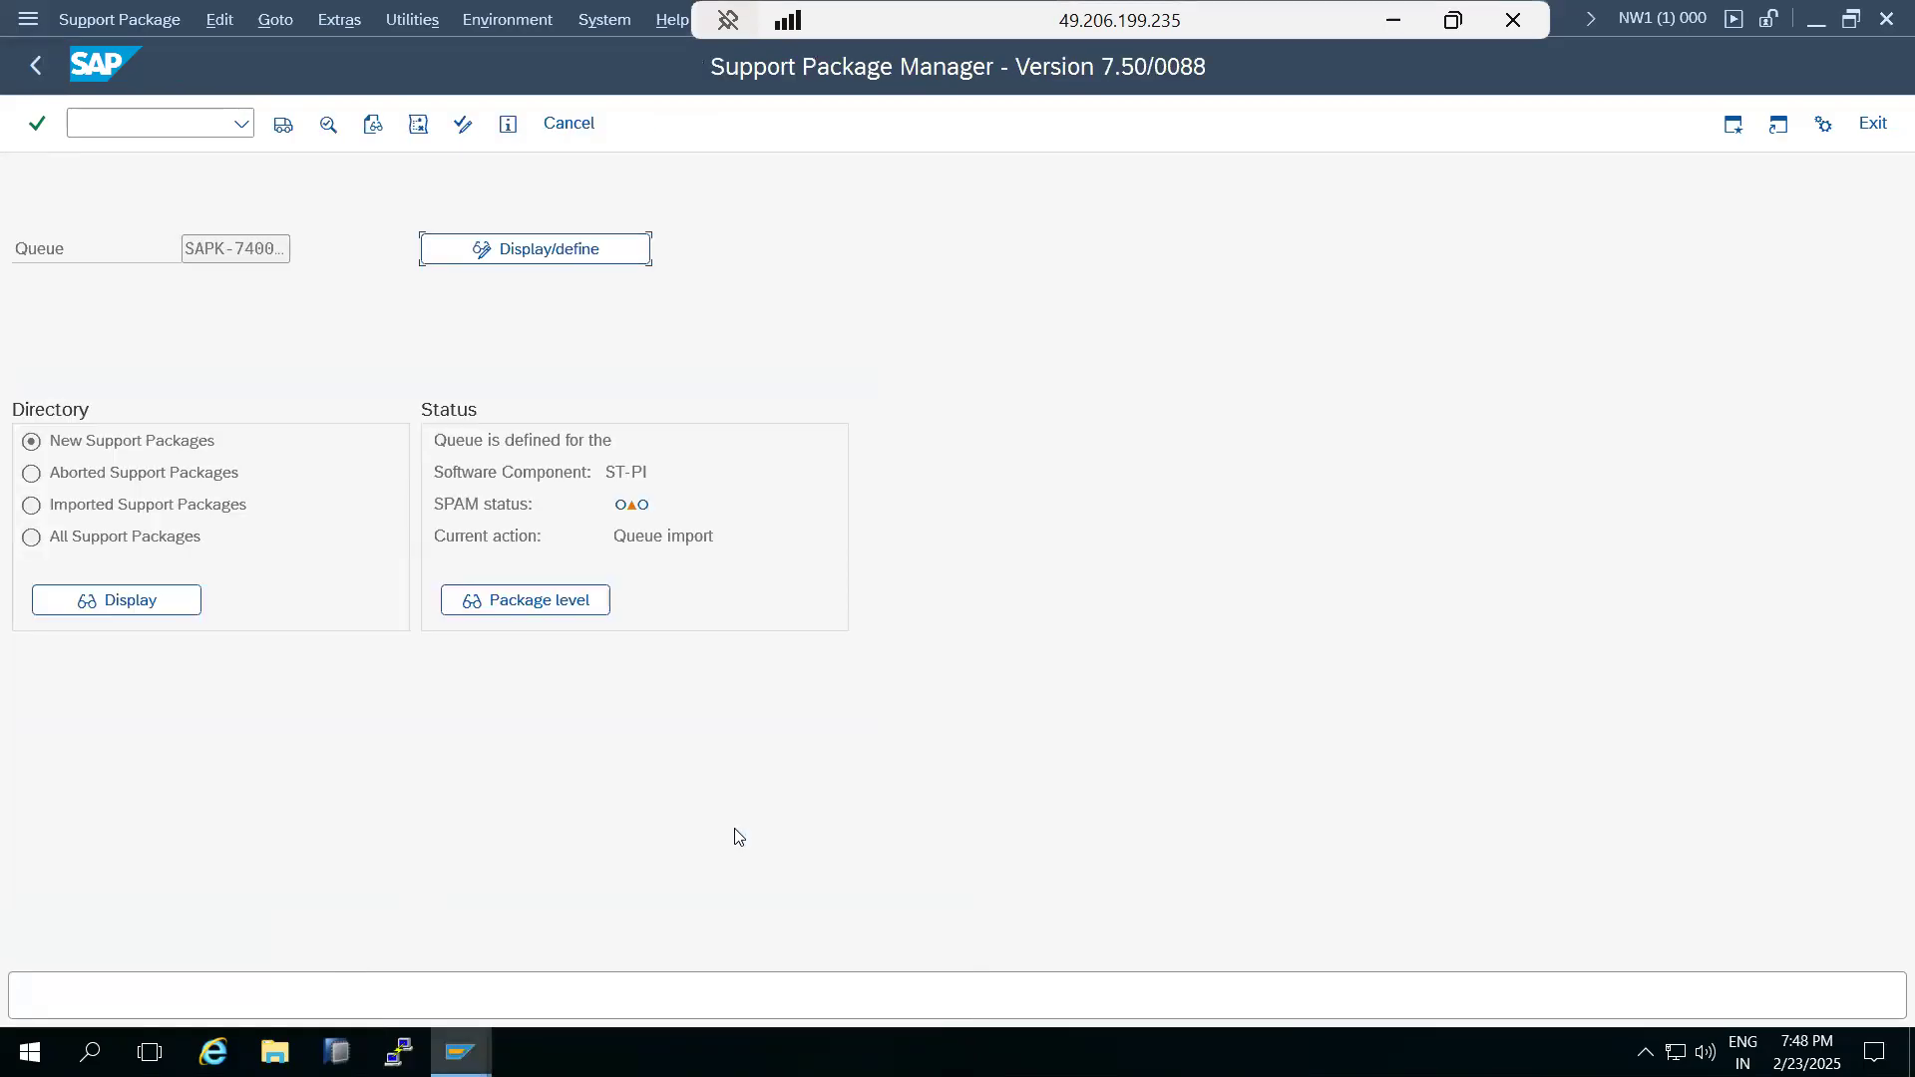
{"action": "left_click", "coordinate": [284, 124]}
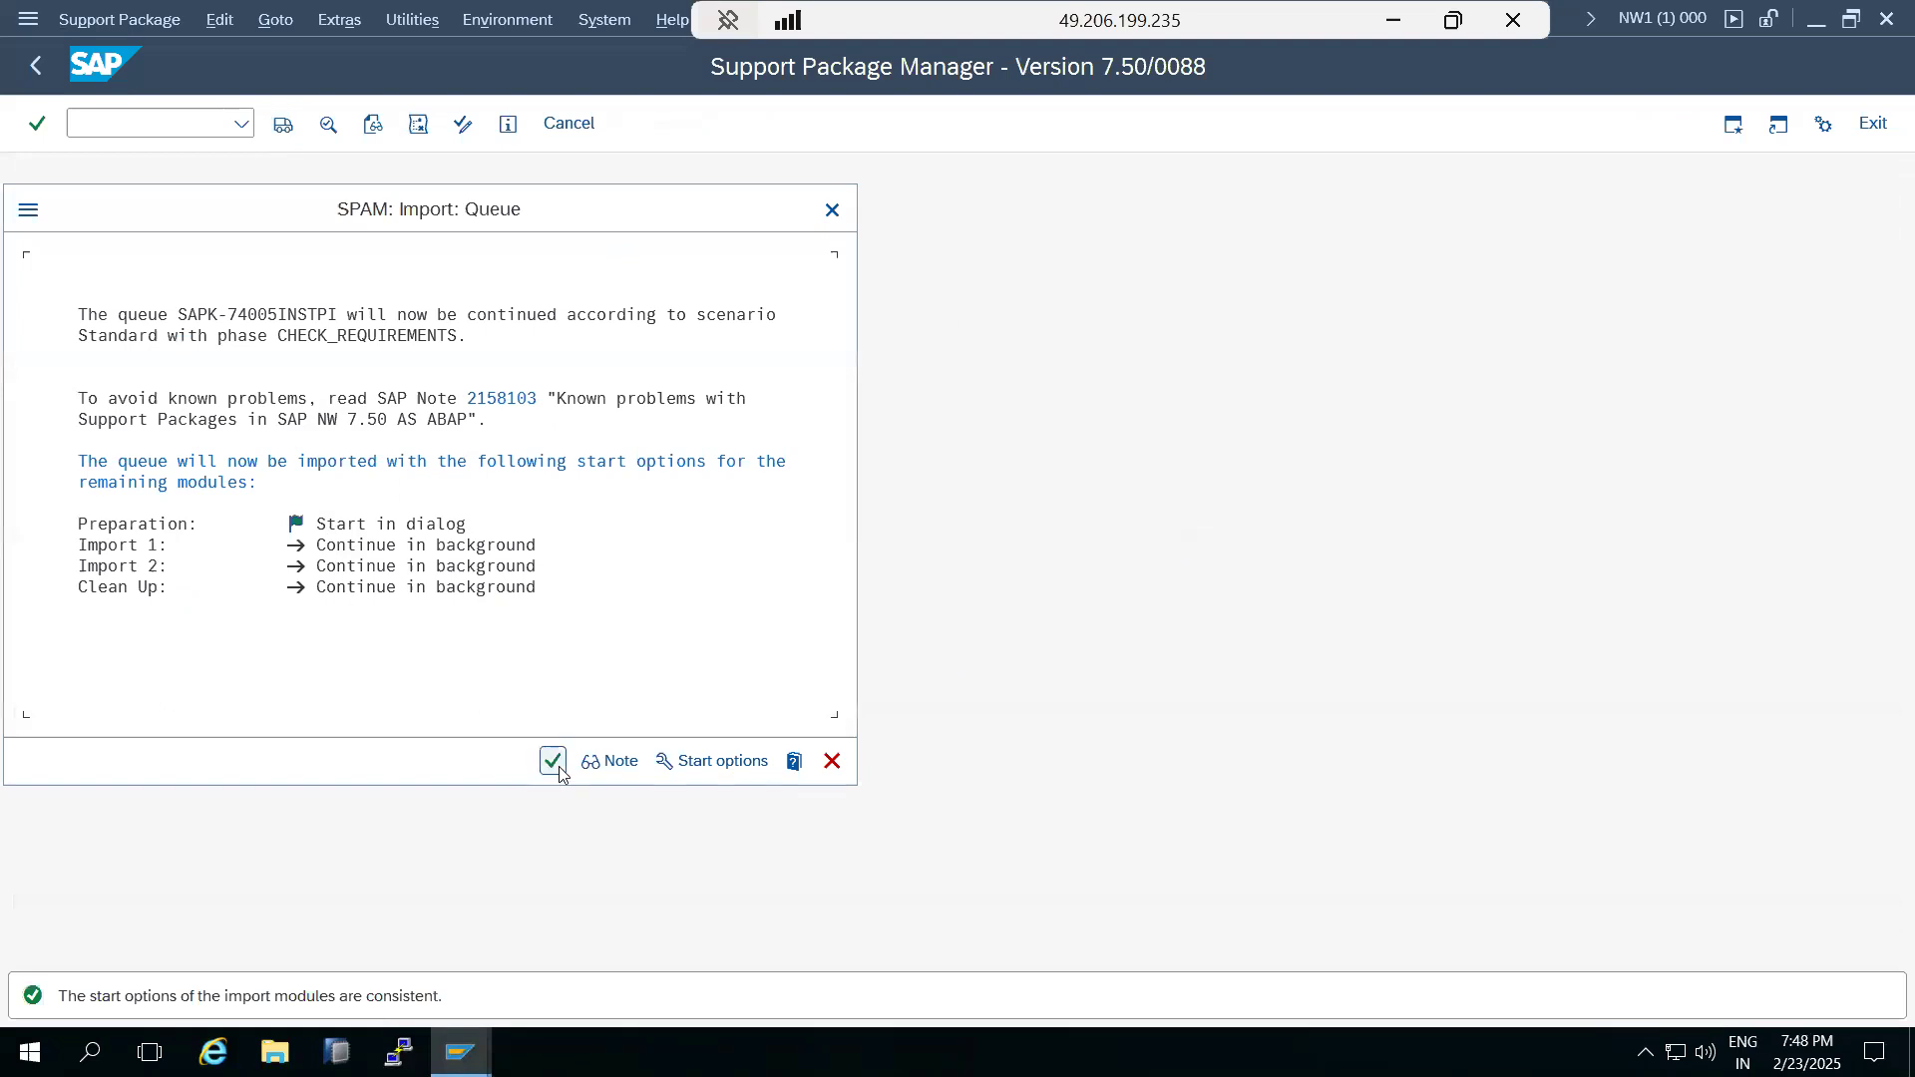
{"action": "left_click", "coordinate": [551, 762]}
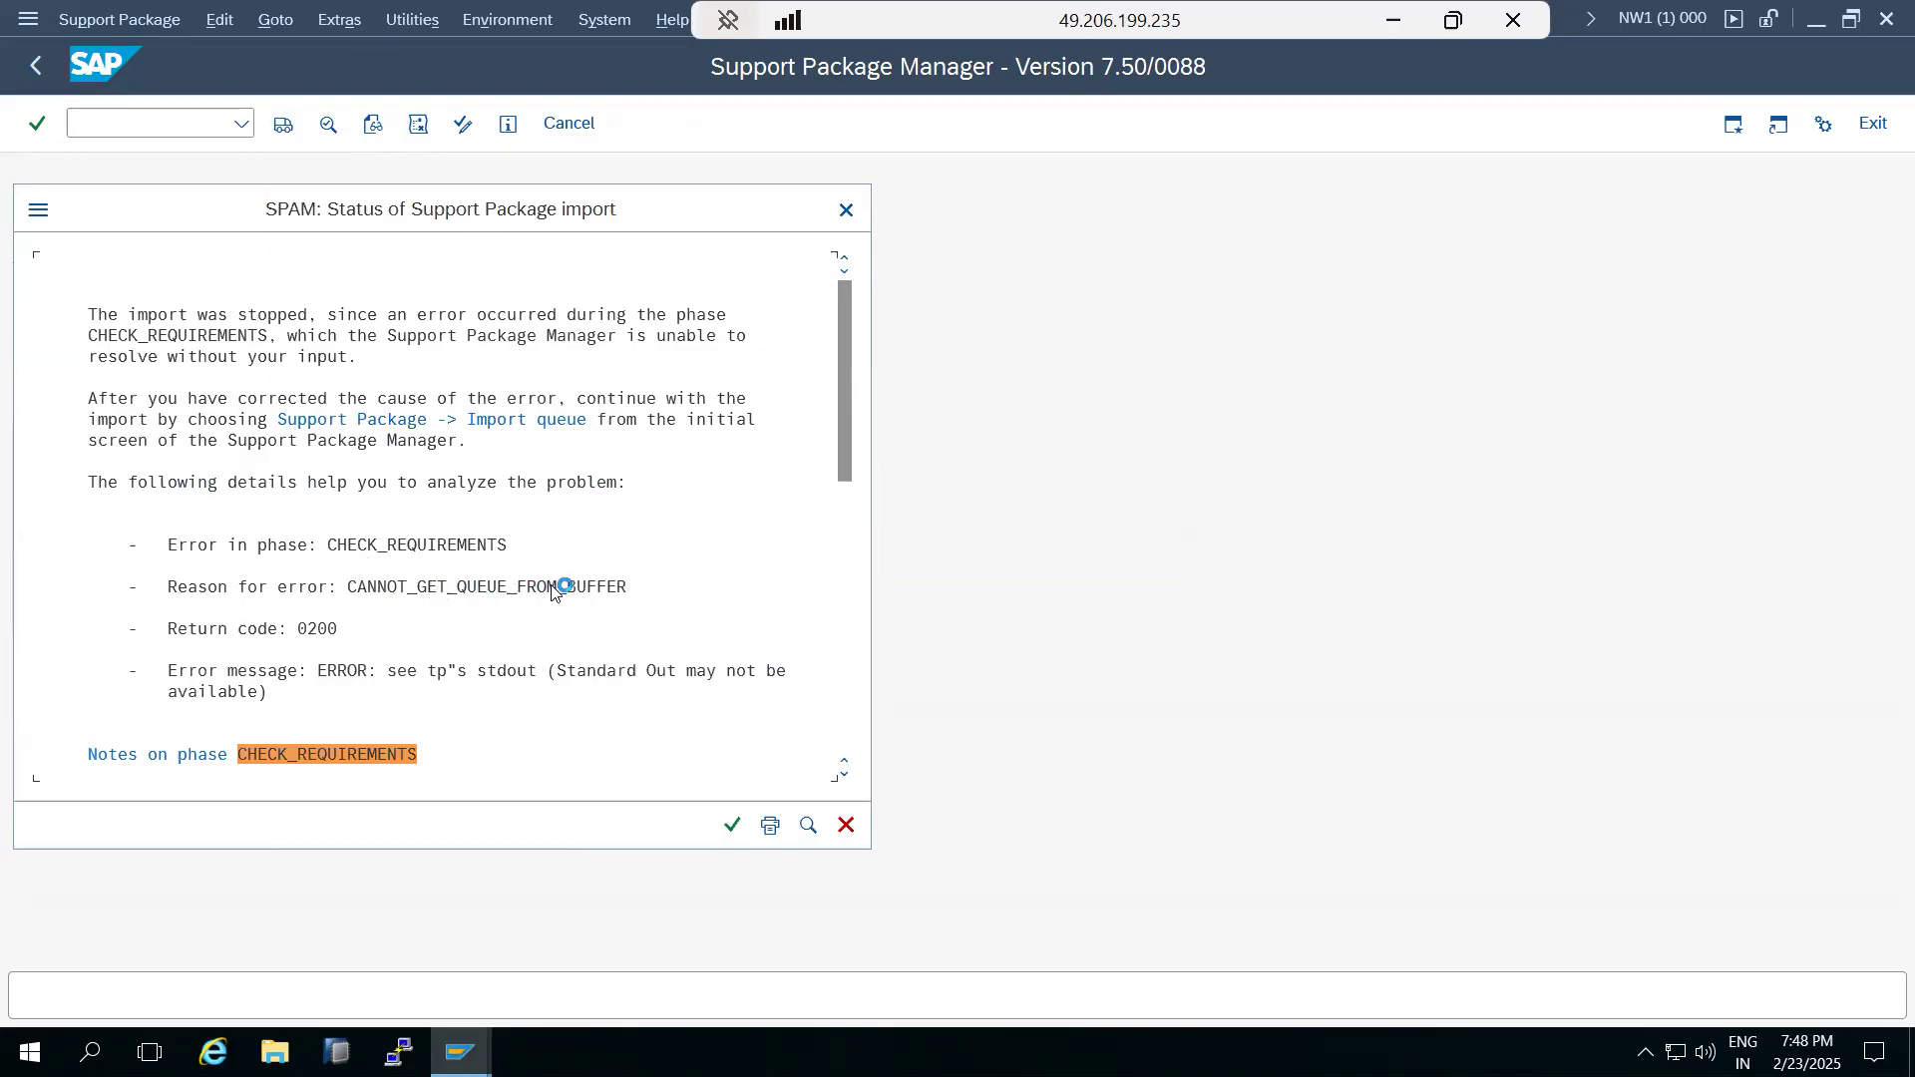
{"action": "left_click", "coordinate": [432, 671]}
Open the import overview in the ECD Transport Management System and examine the tp output behind system ECD's error status.
{"action": "mouse_move", "coordinate": [460, 1052]}
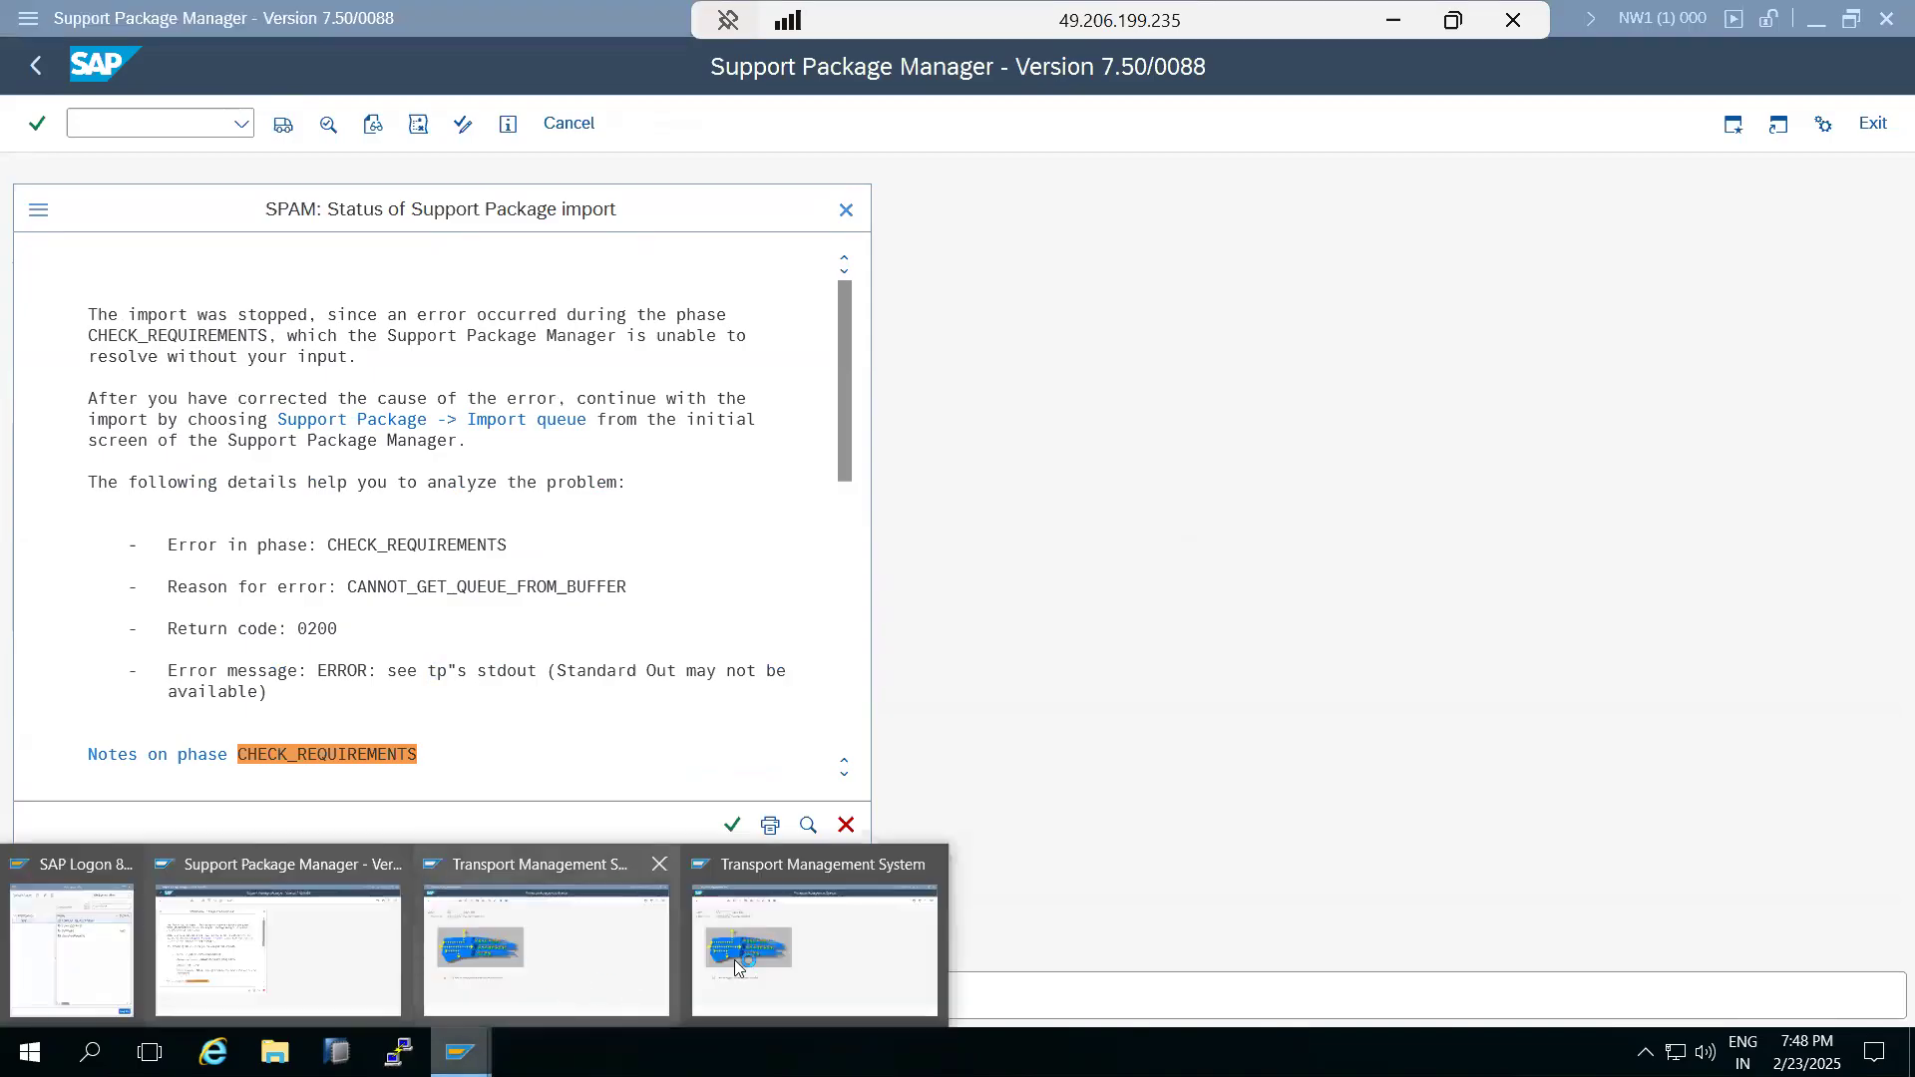
{"action": "left_click", "coordinate": [806, 957]}
{"action": "left_click", "coordinate": [283, 124]}
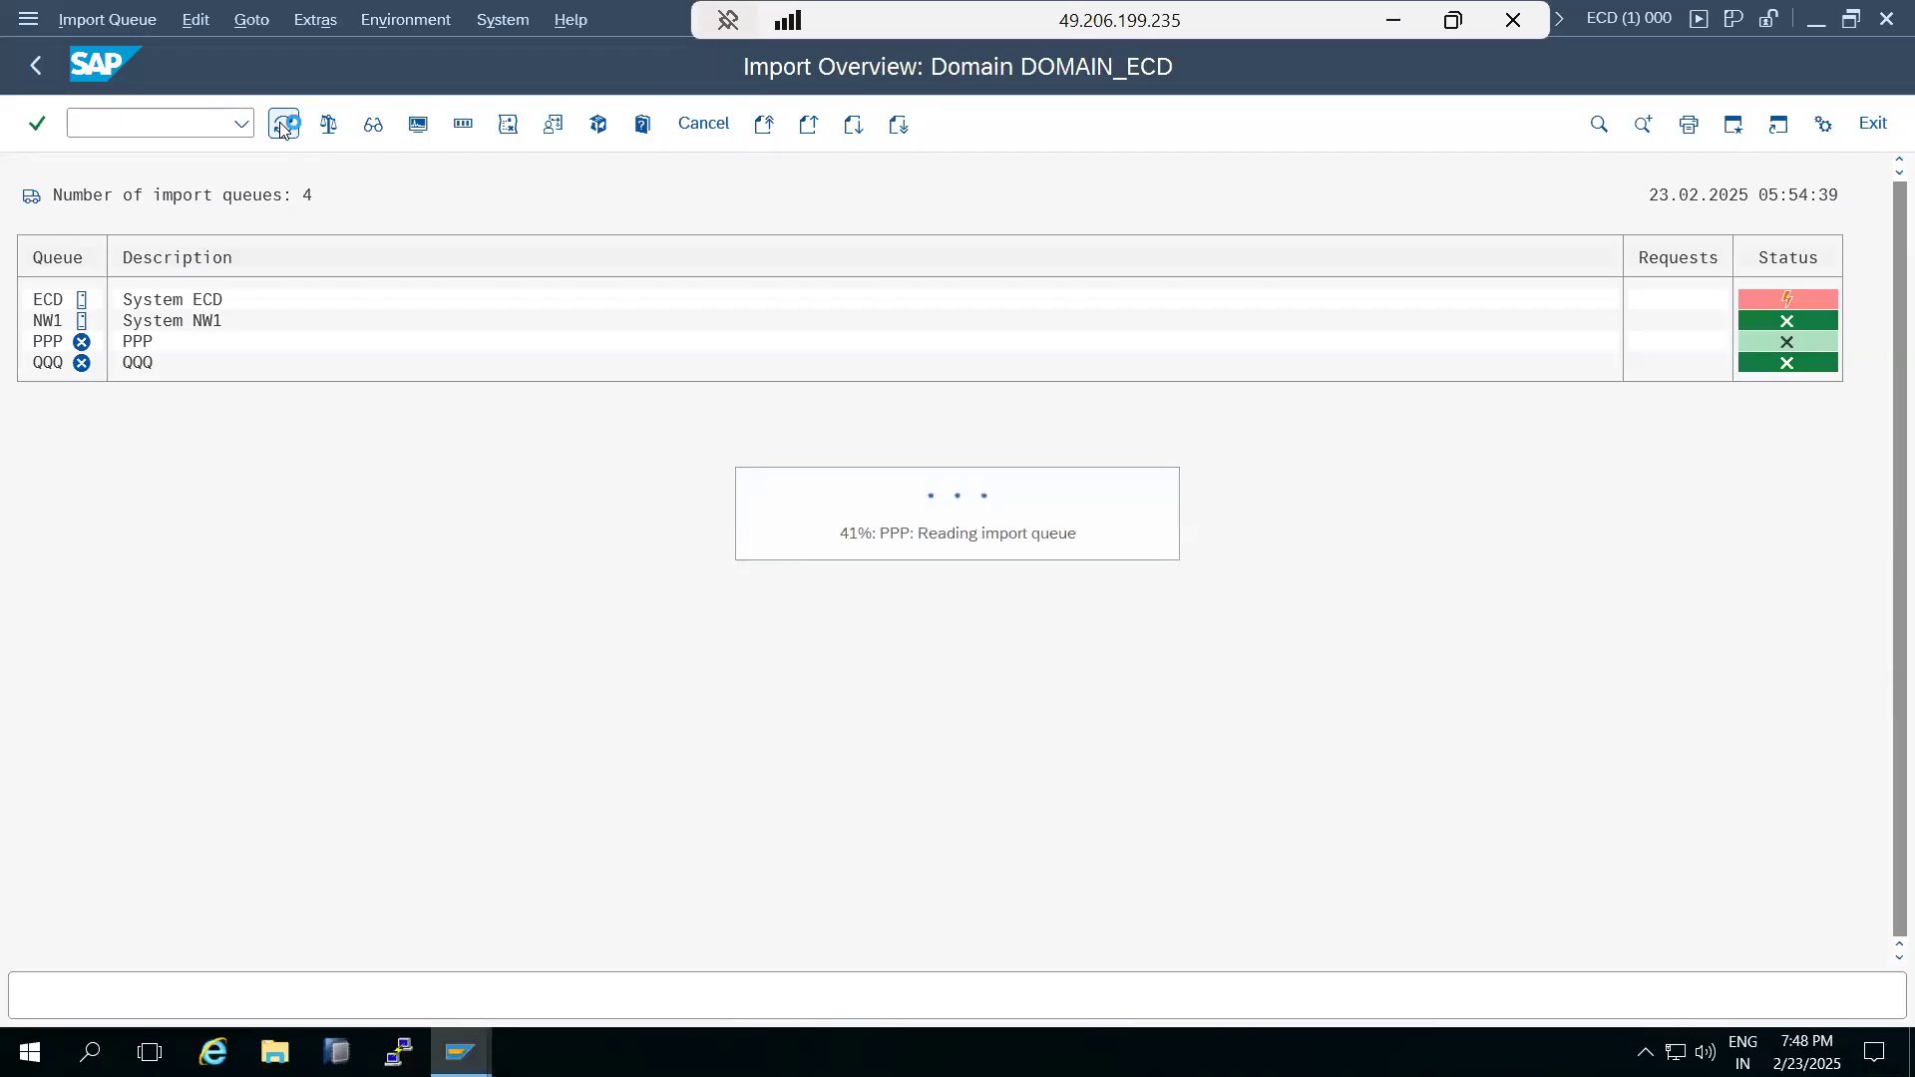
{"action": "double_click", "coordinate": [1810, 302]}
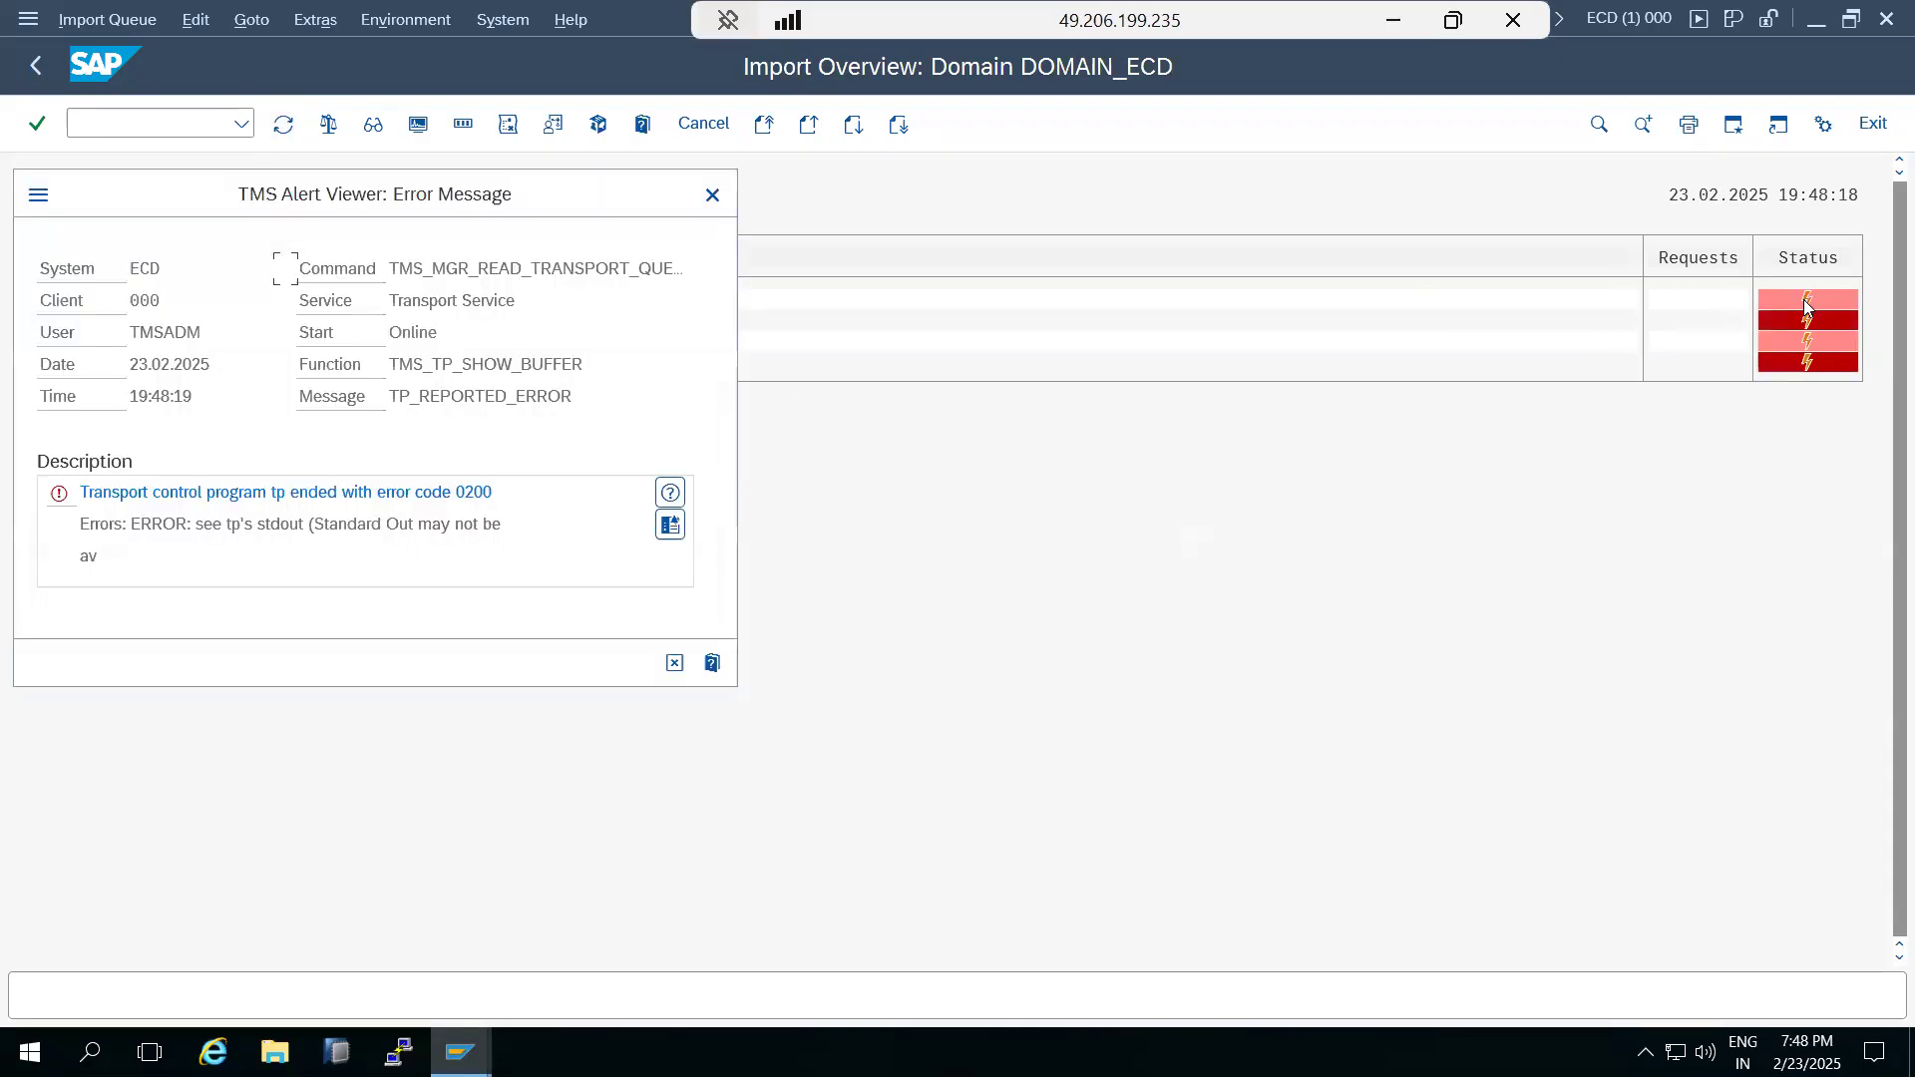
{"action": "left_click", "coordinate": [670, 526]}
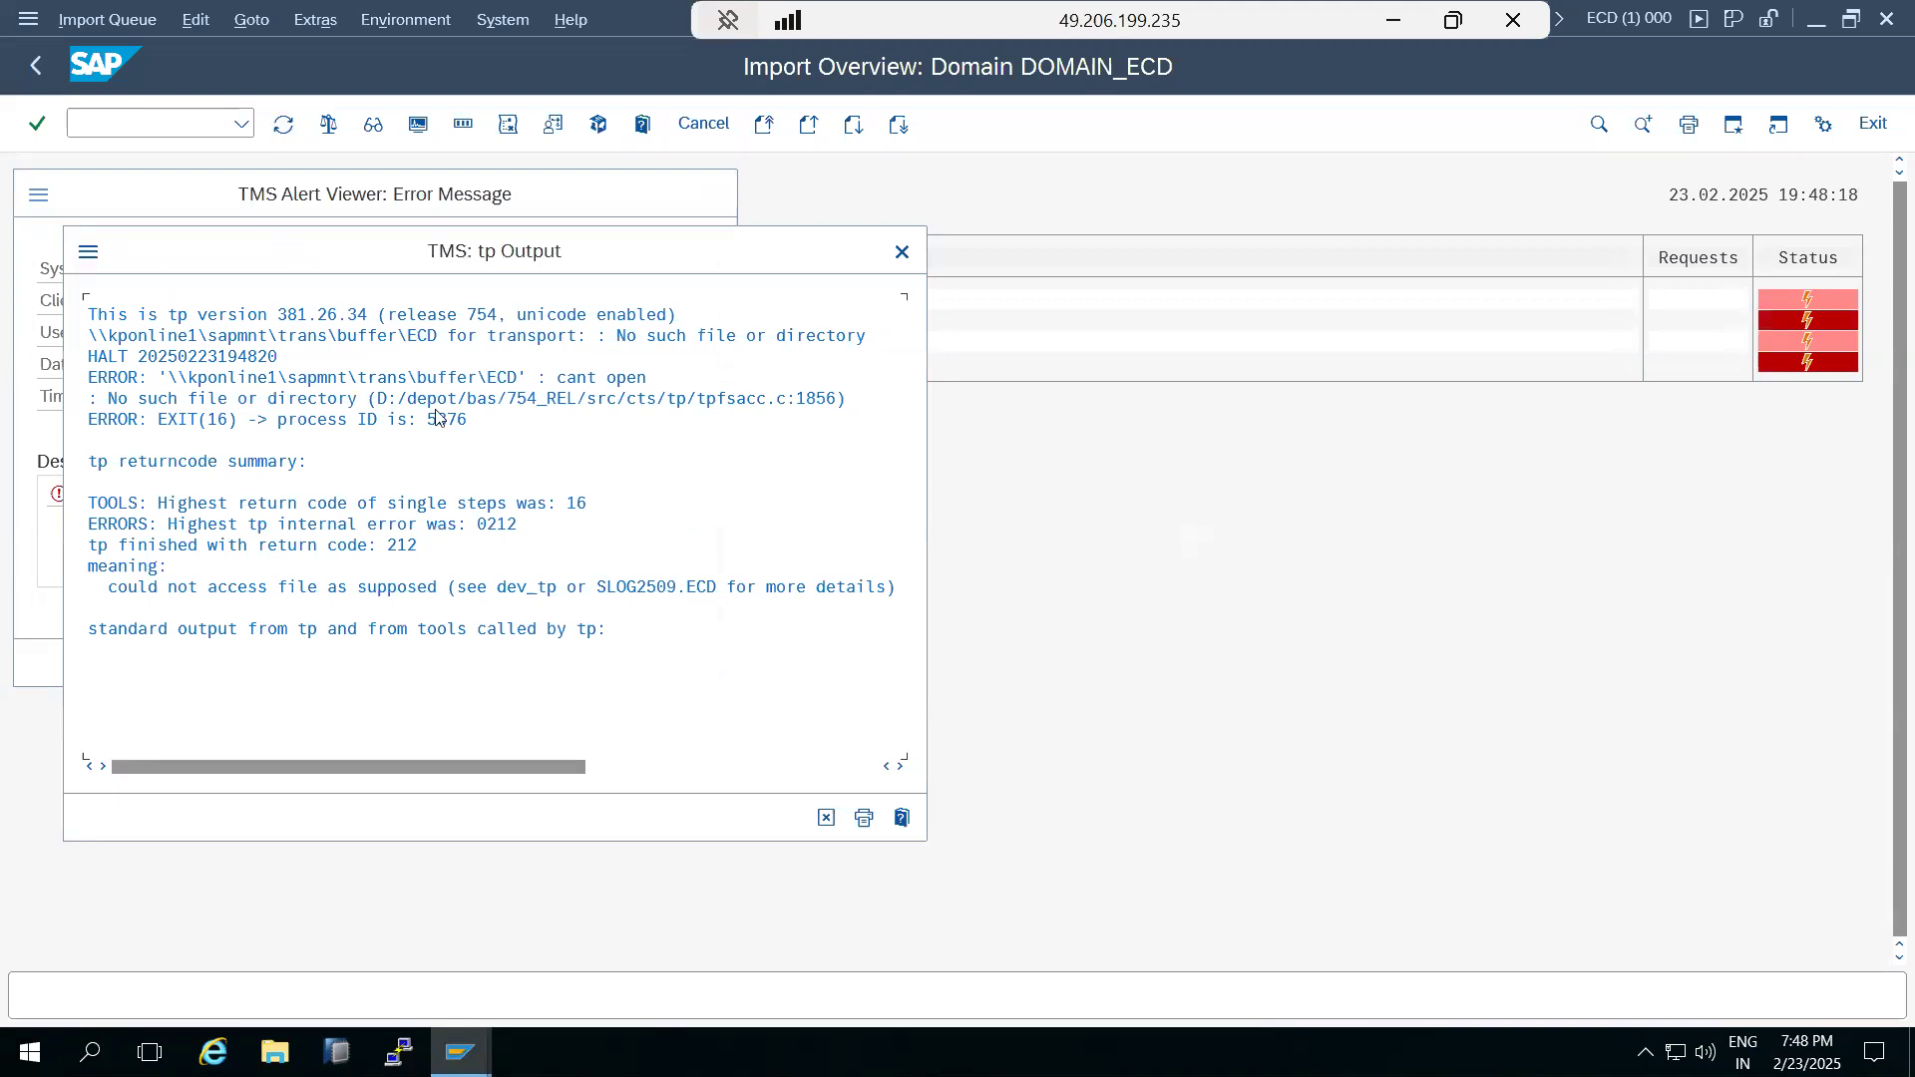
{"action": "left_click", "coordinate": [826, 814]}
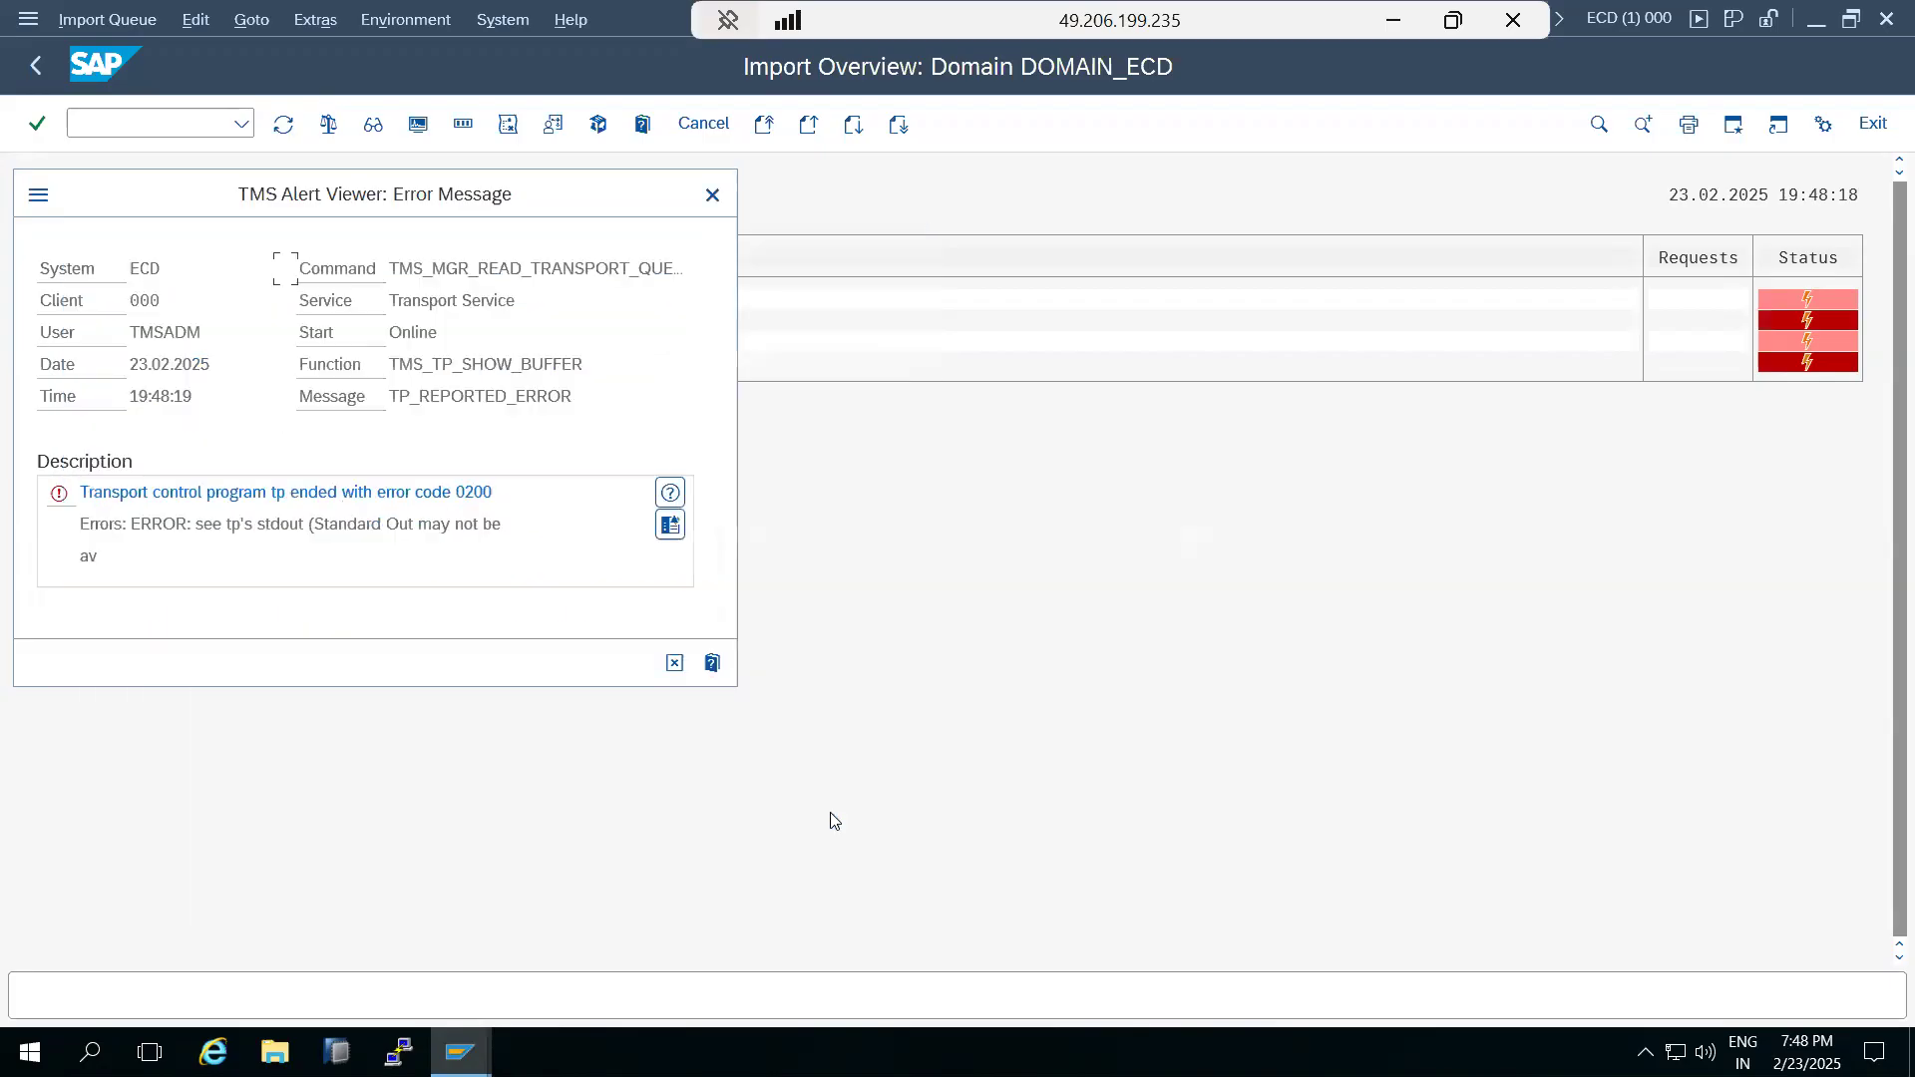
{"action": "left_click", "coordinate": [674, 666]}
Open system ECD's import queue, refresh it, dismiss the error messages and return to the import overview.
{"action": "double_click", "coordinate": [41, 302]}
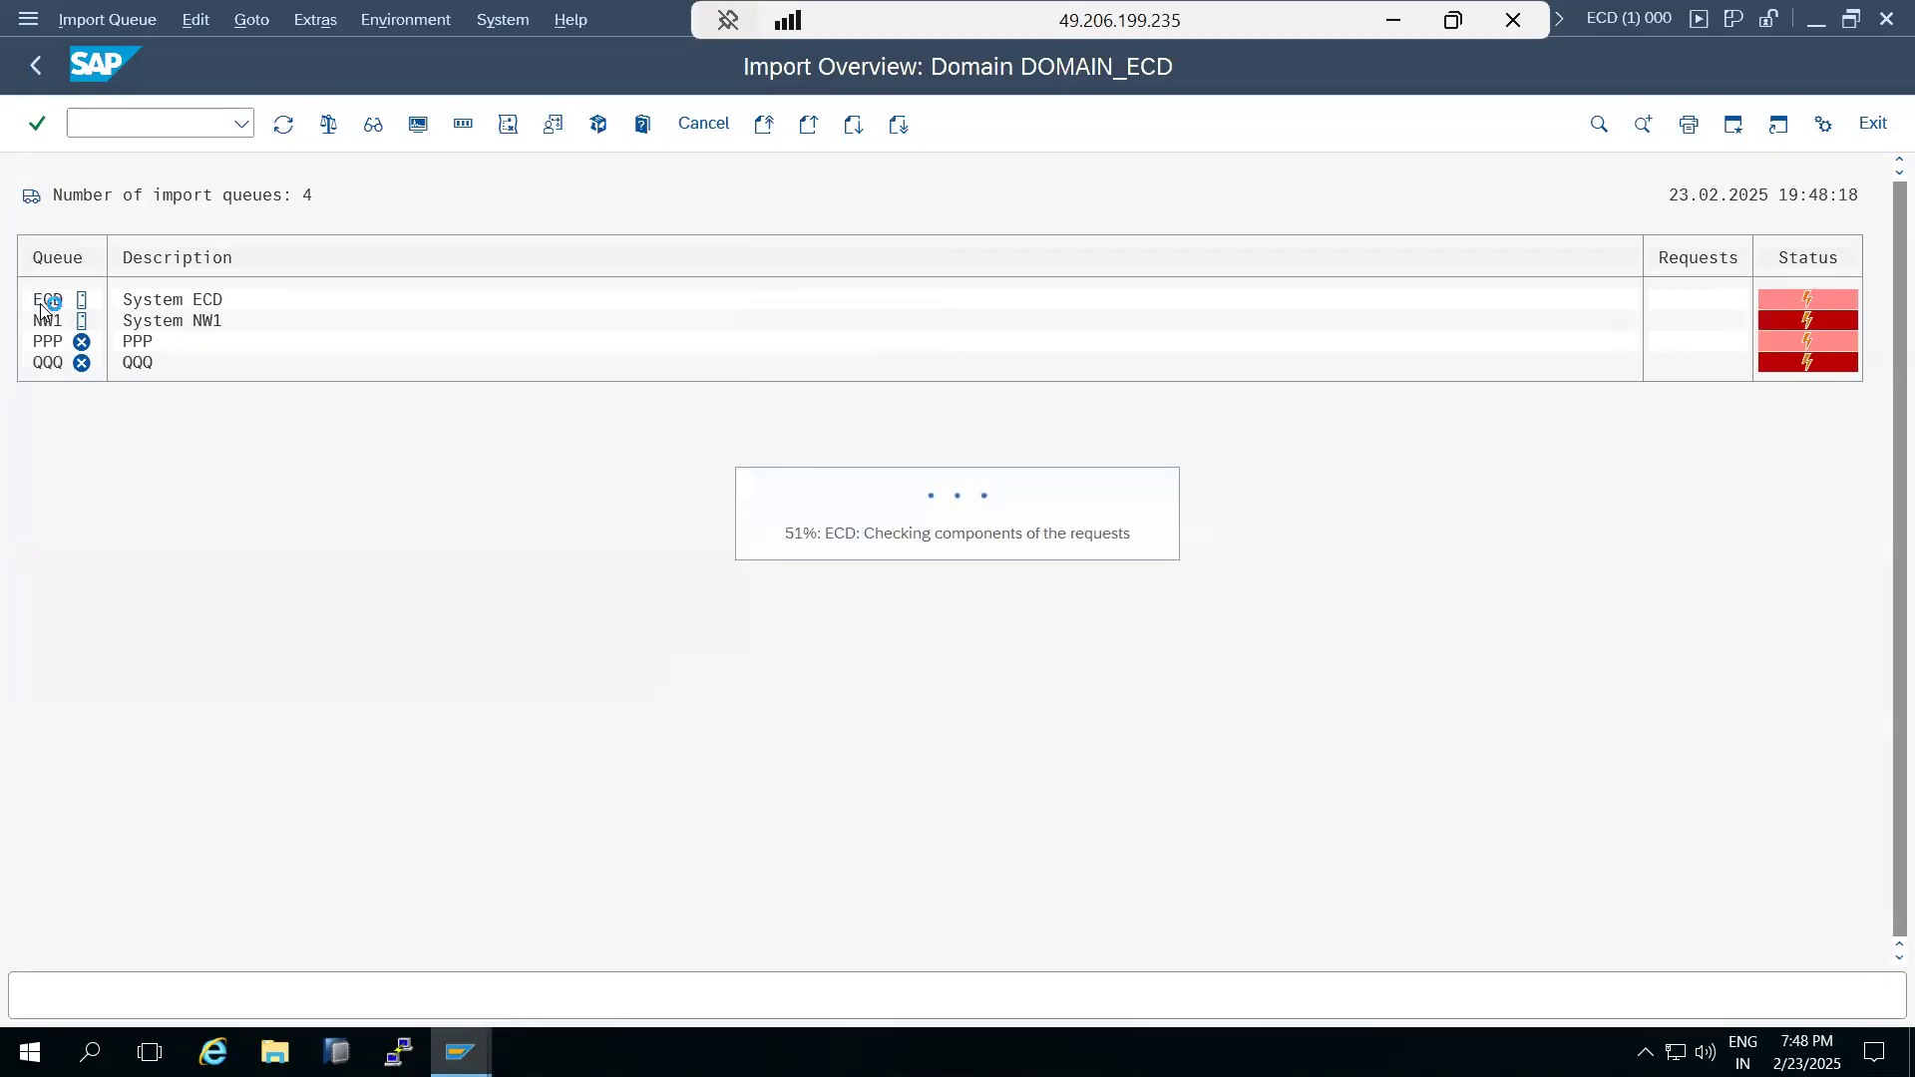
{"action": "left_click", "coordinate": [678, 661]}
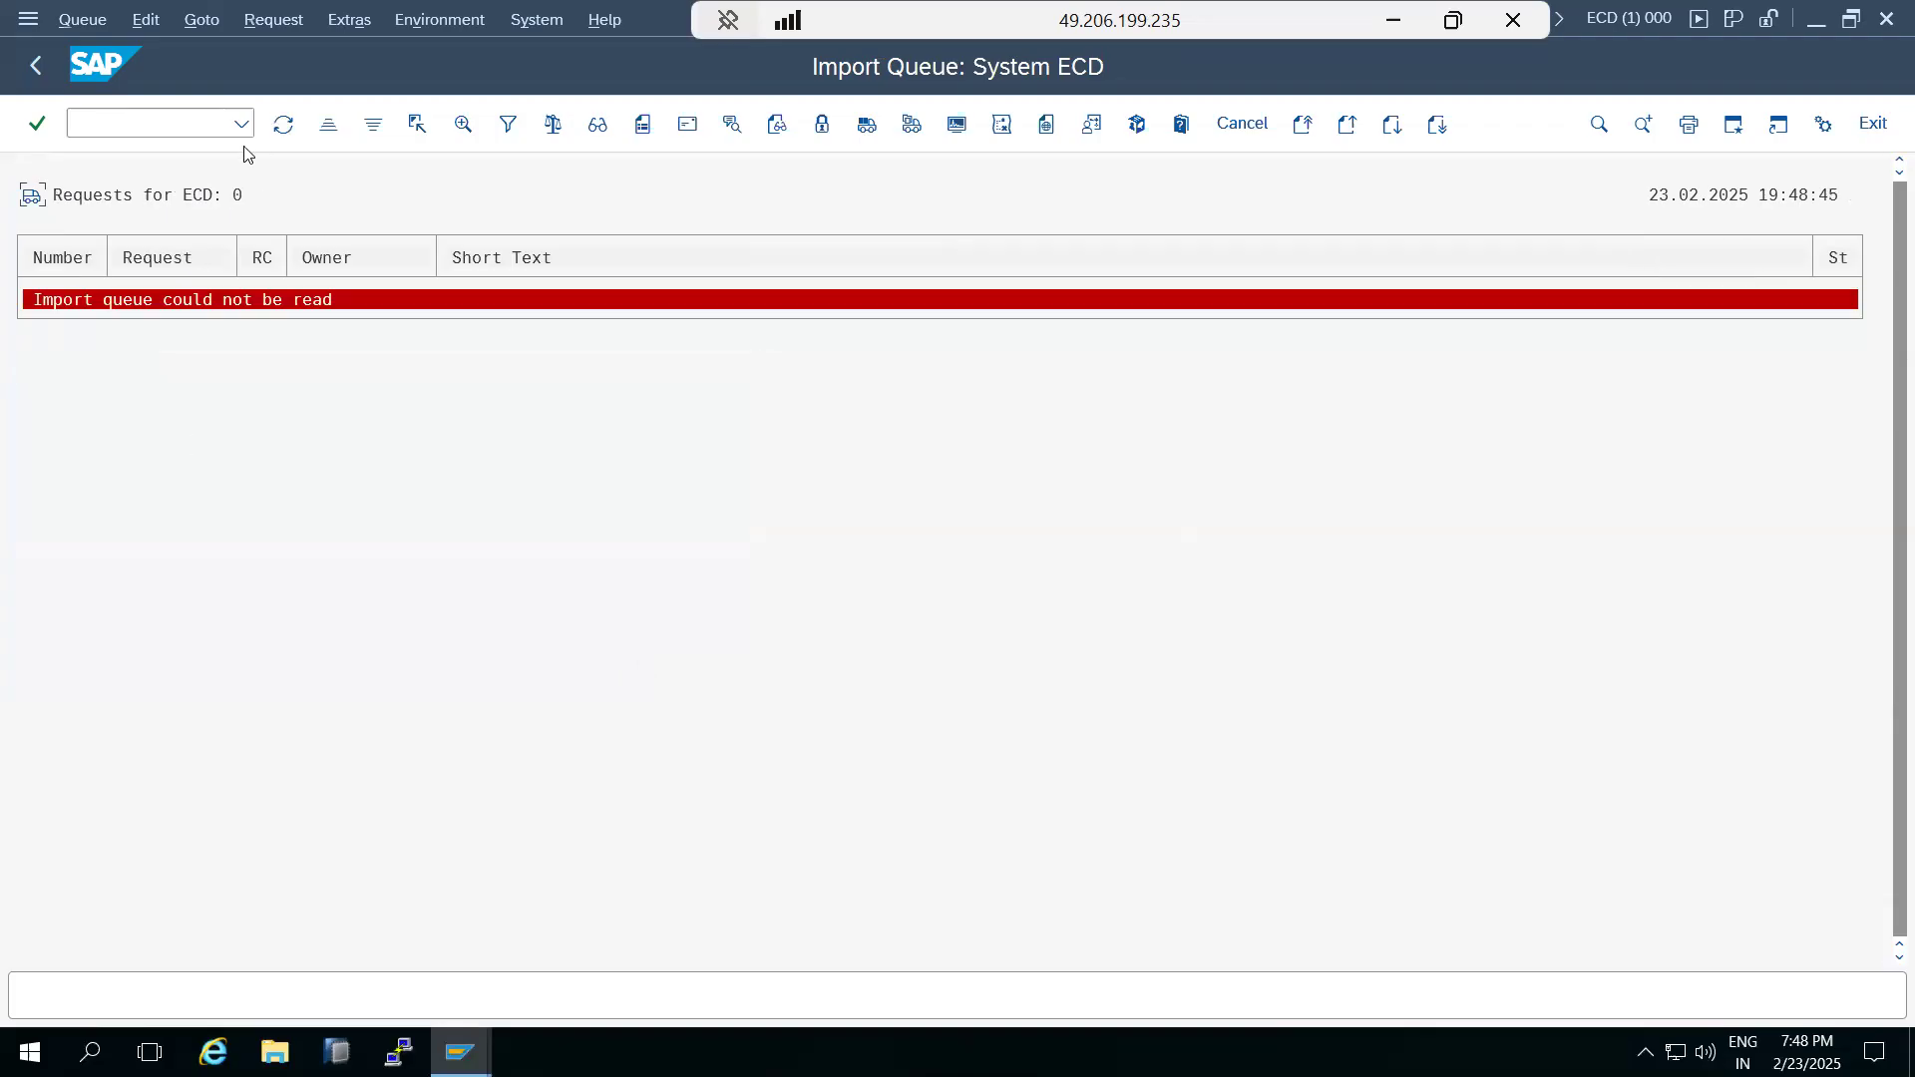
{"action": "left_click", "coordinate": [284, 123]}
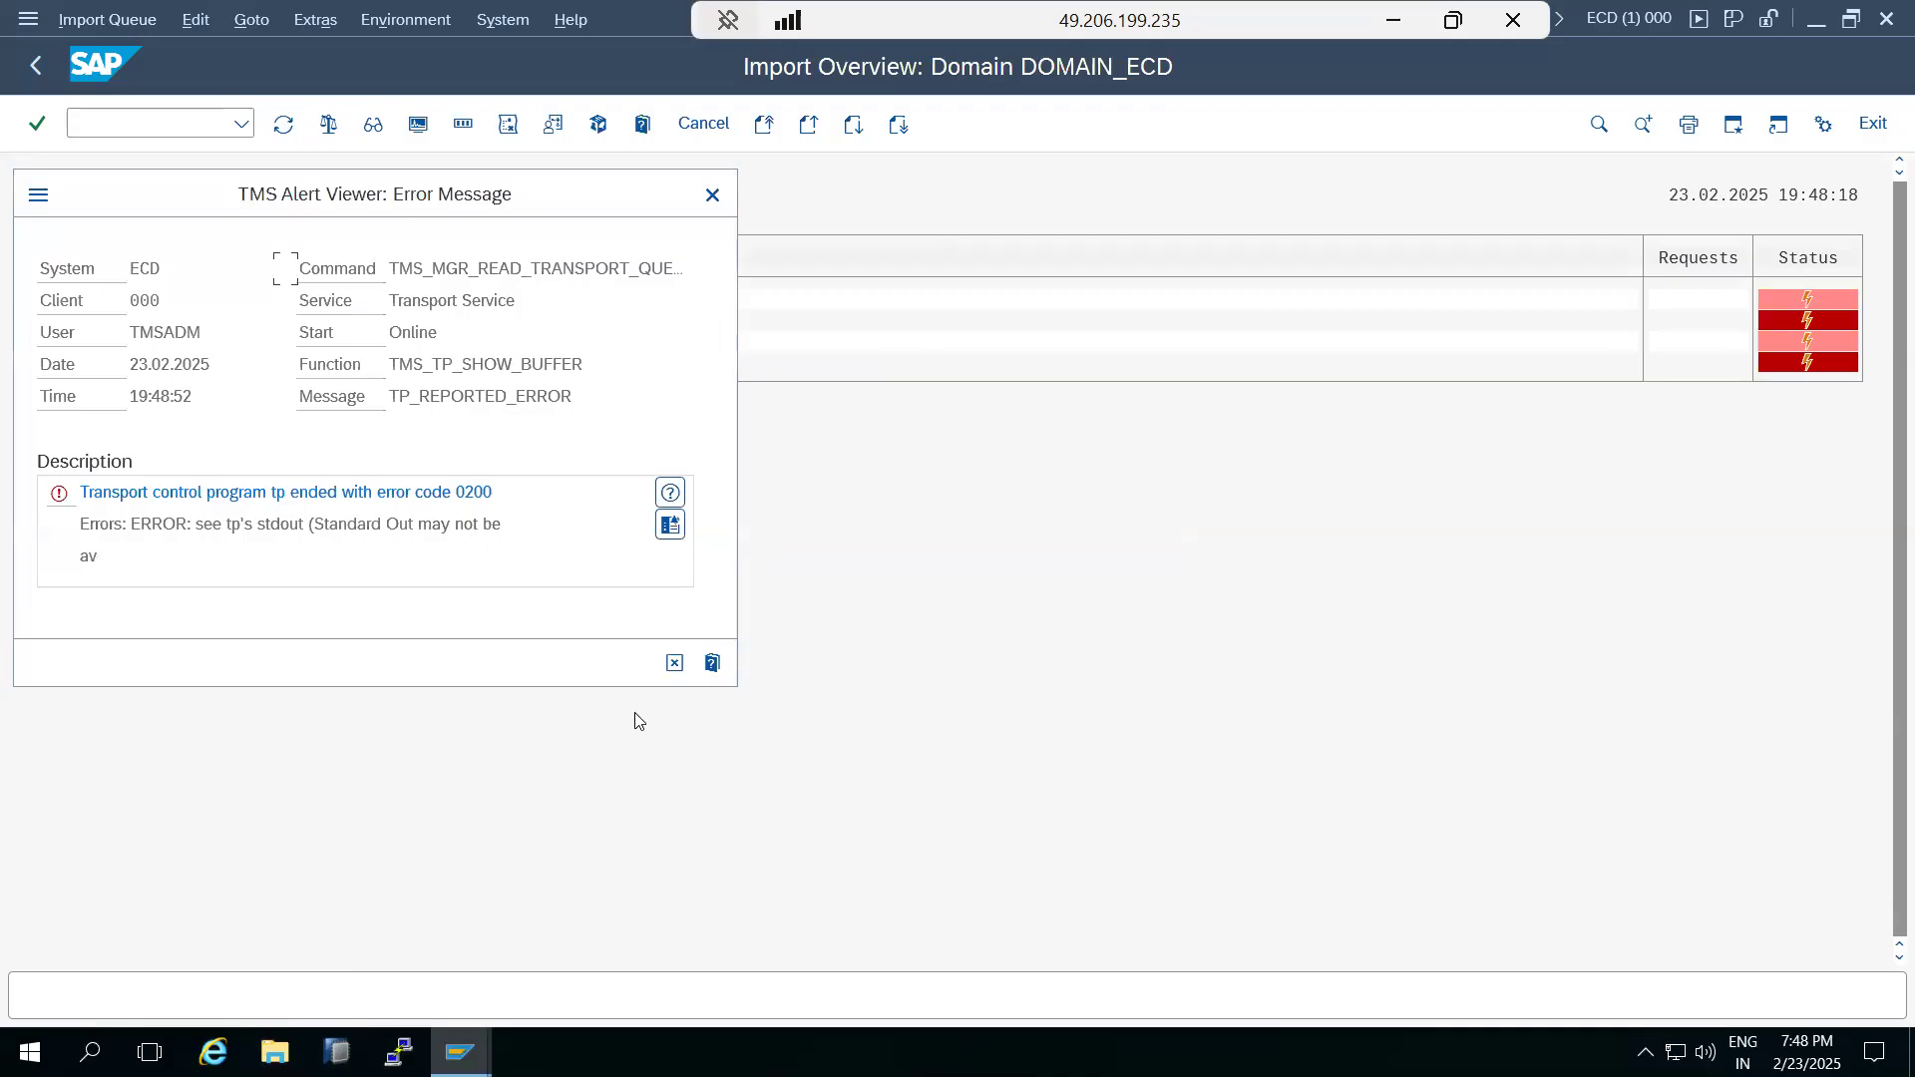
{"action": "left_click", "coordinate": [671, 667]}
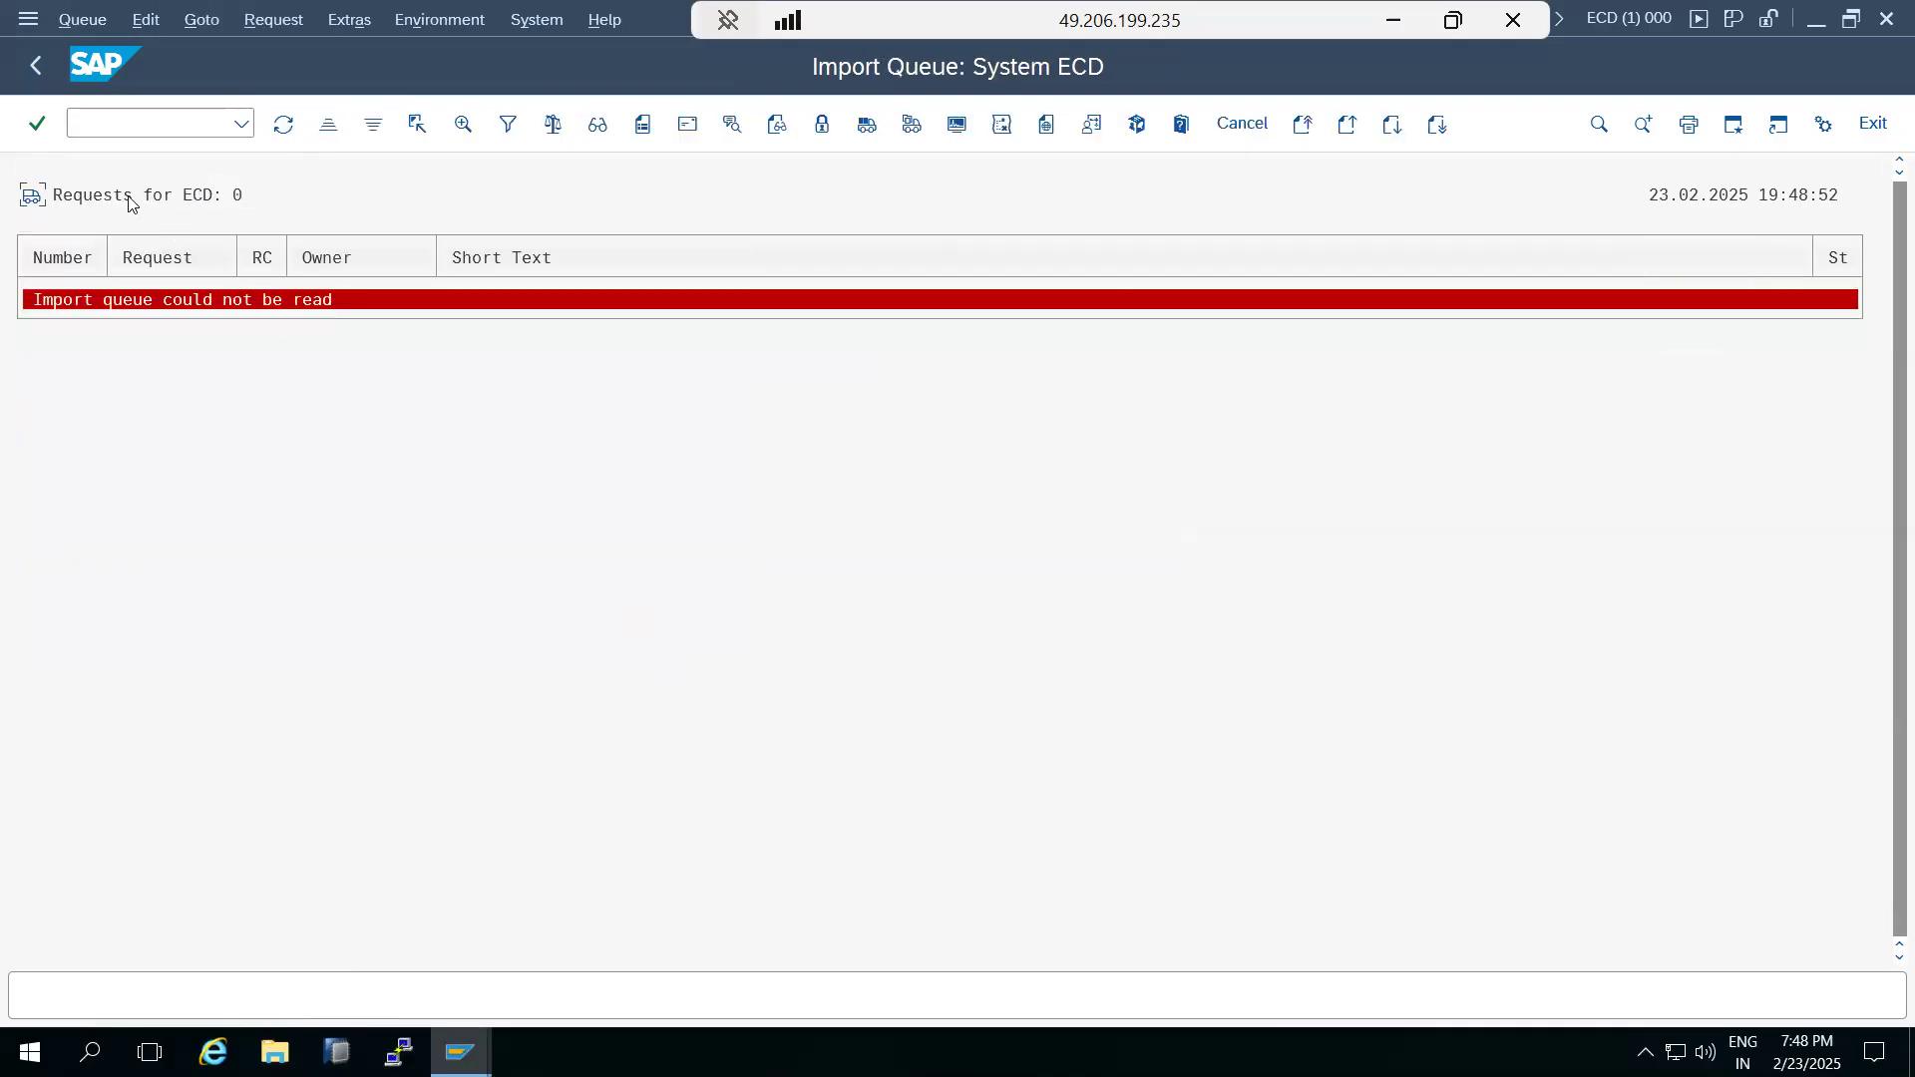
{"action": "left_click", "coordinate": [36, 65]}
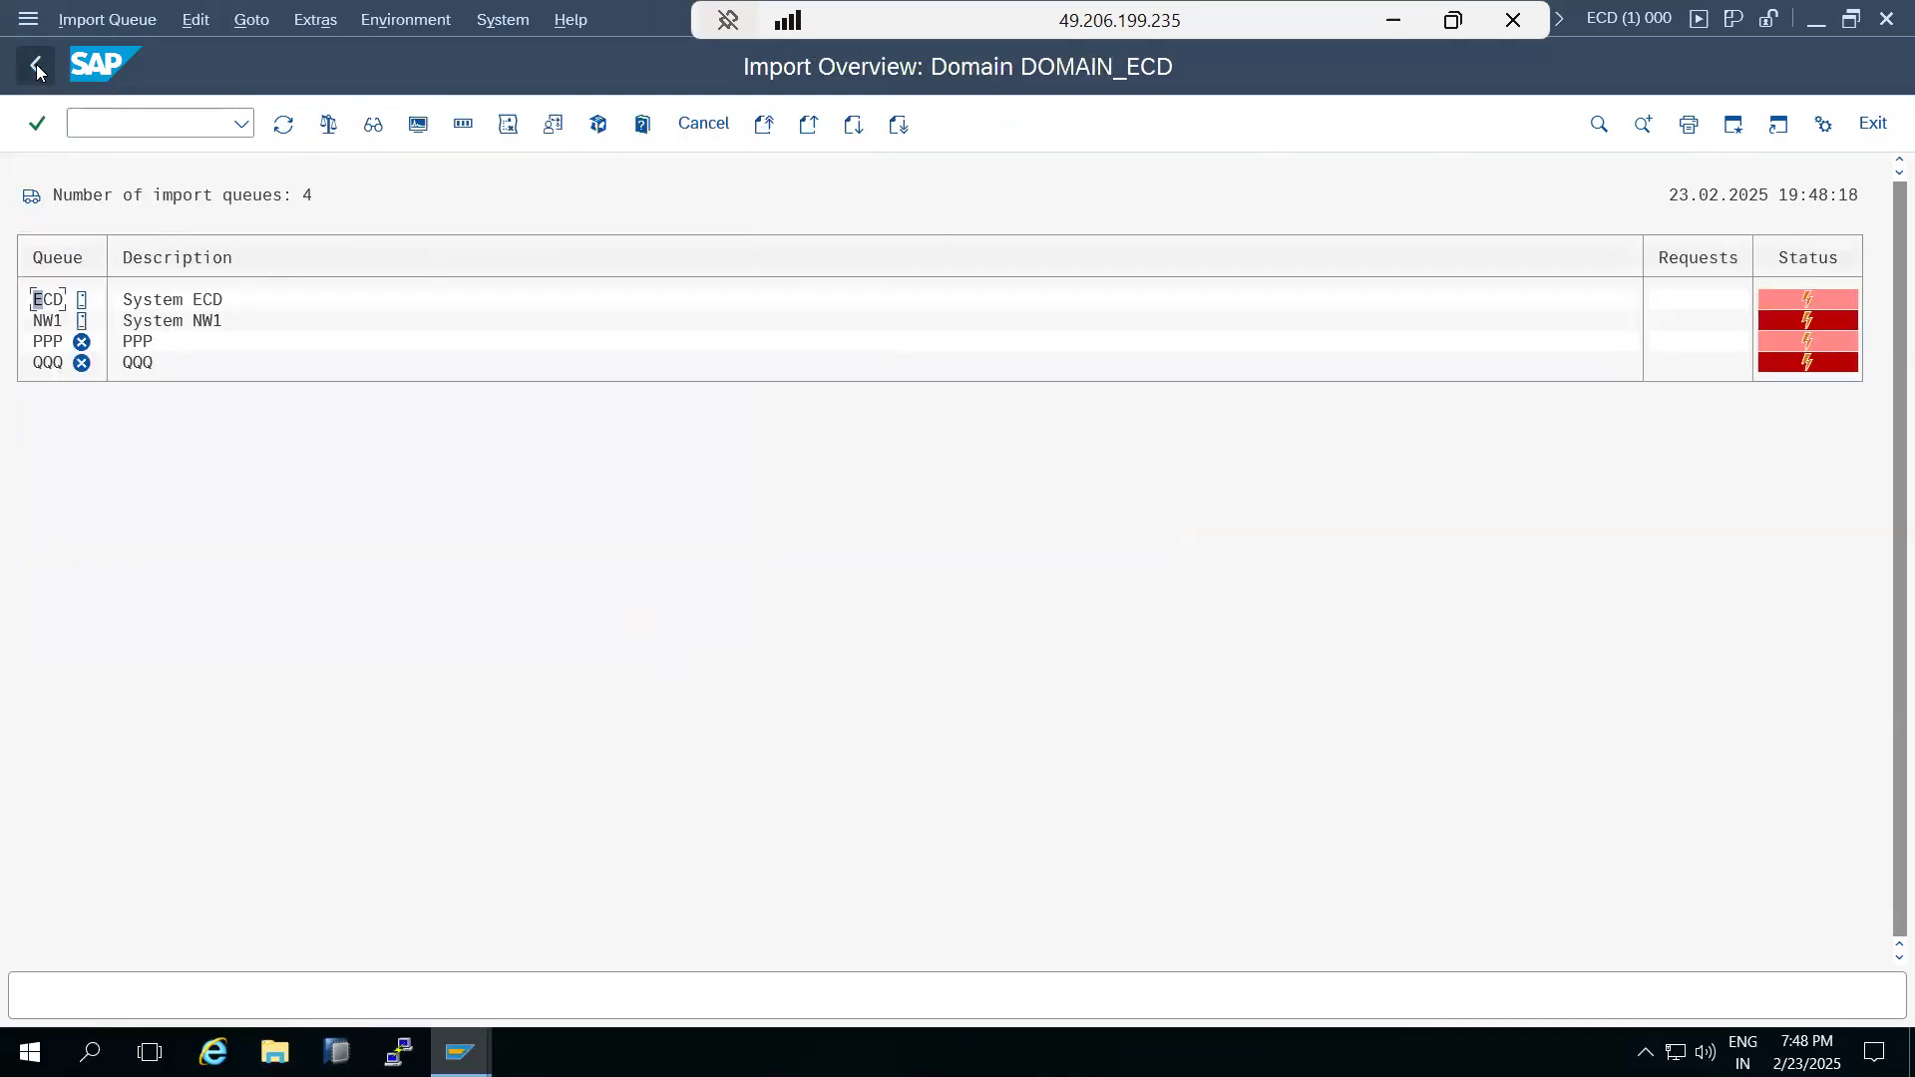
Try to open the network share \\kponline1\saploc in File Explorer and go to This PC.
{"action": "left_click", "coordinate": [275, 1053]}
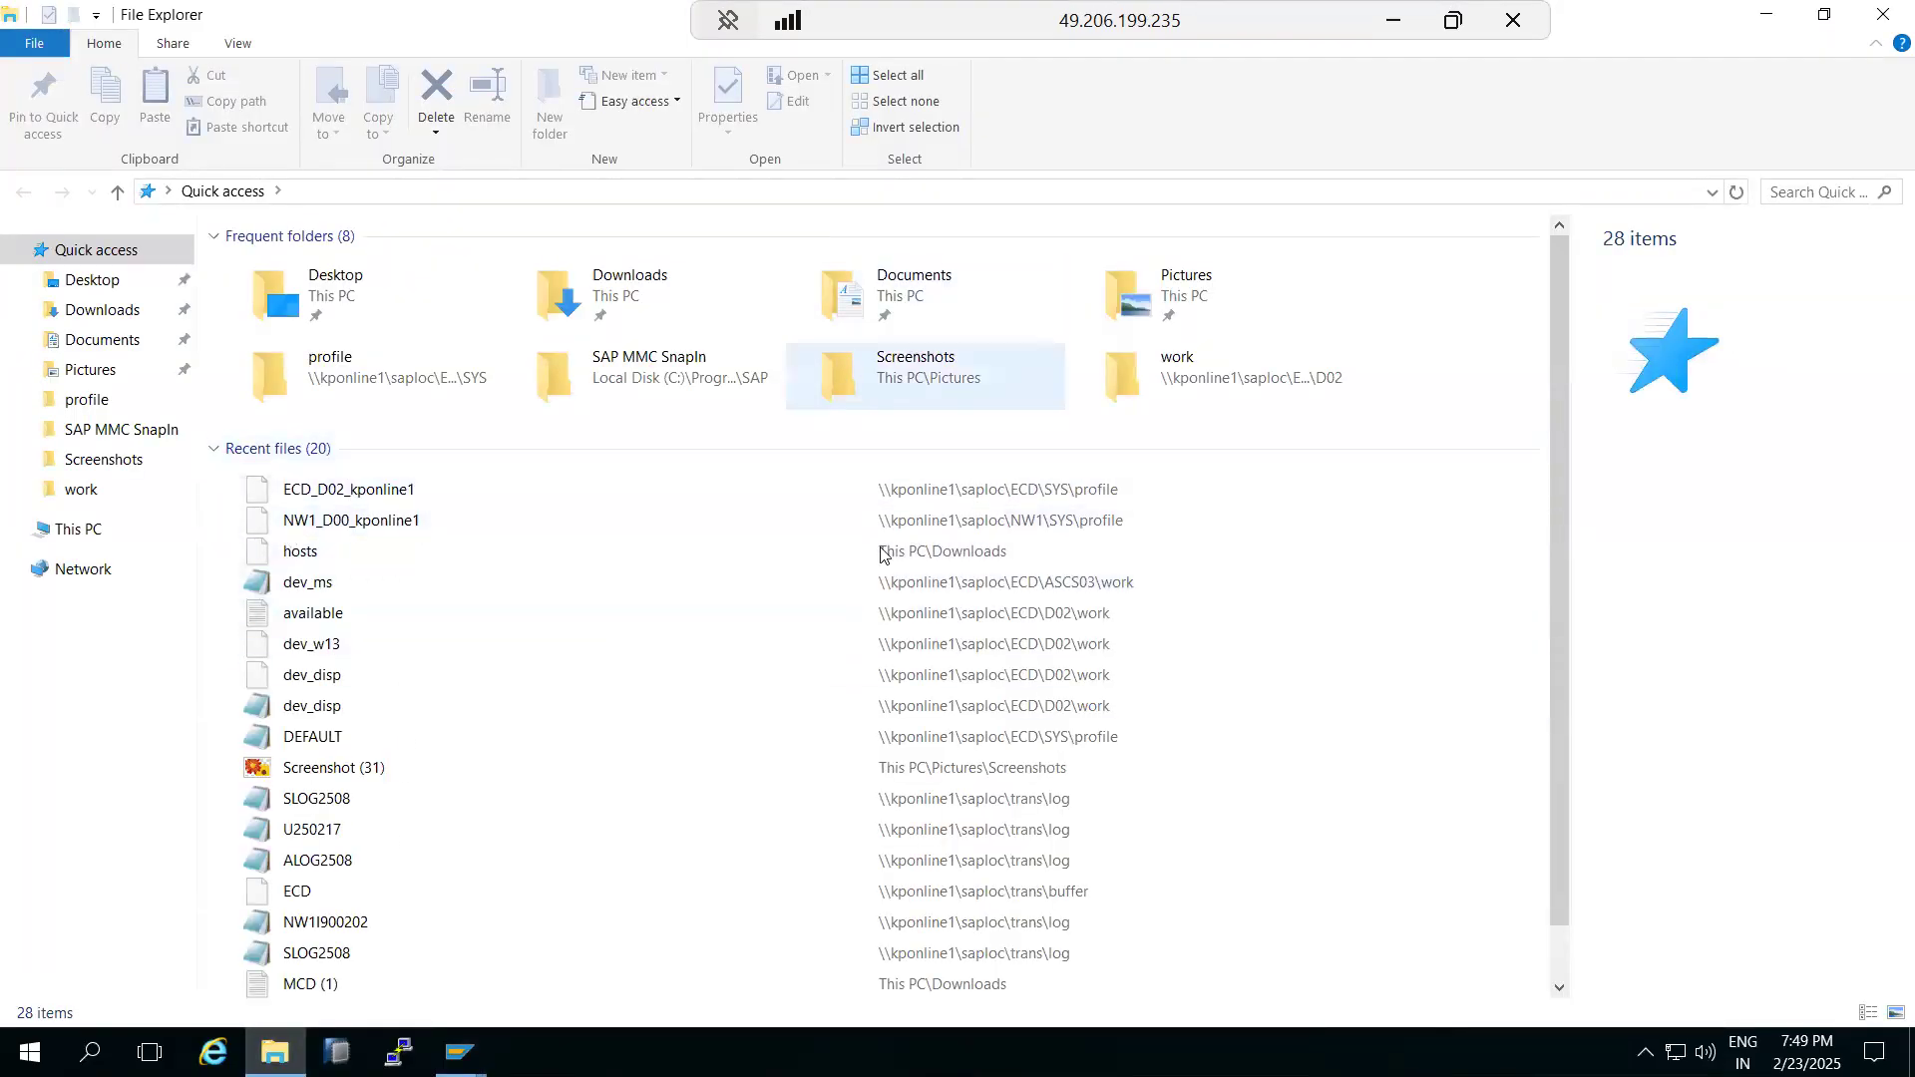
{"action": "left_click", "coordinate": [1713, 191]}
{"action": "left_click", "coordinate": [239, 216]}
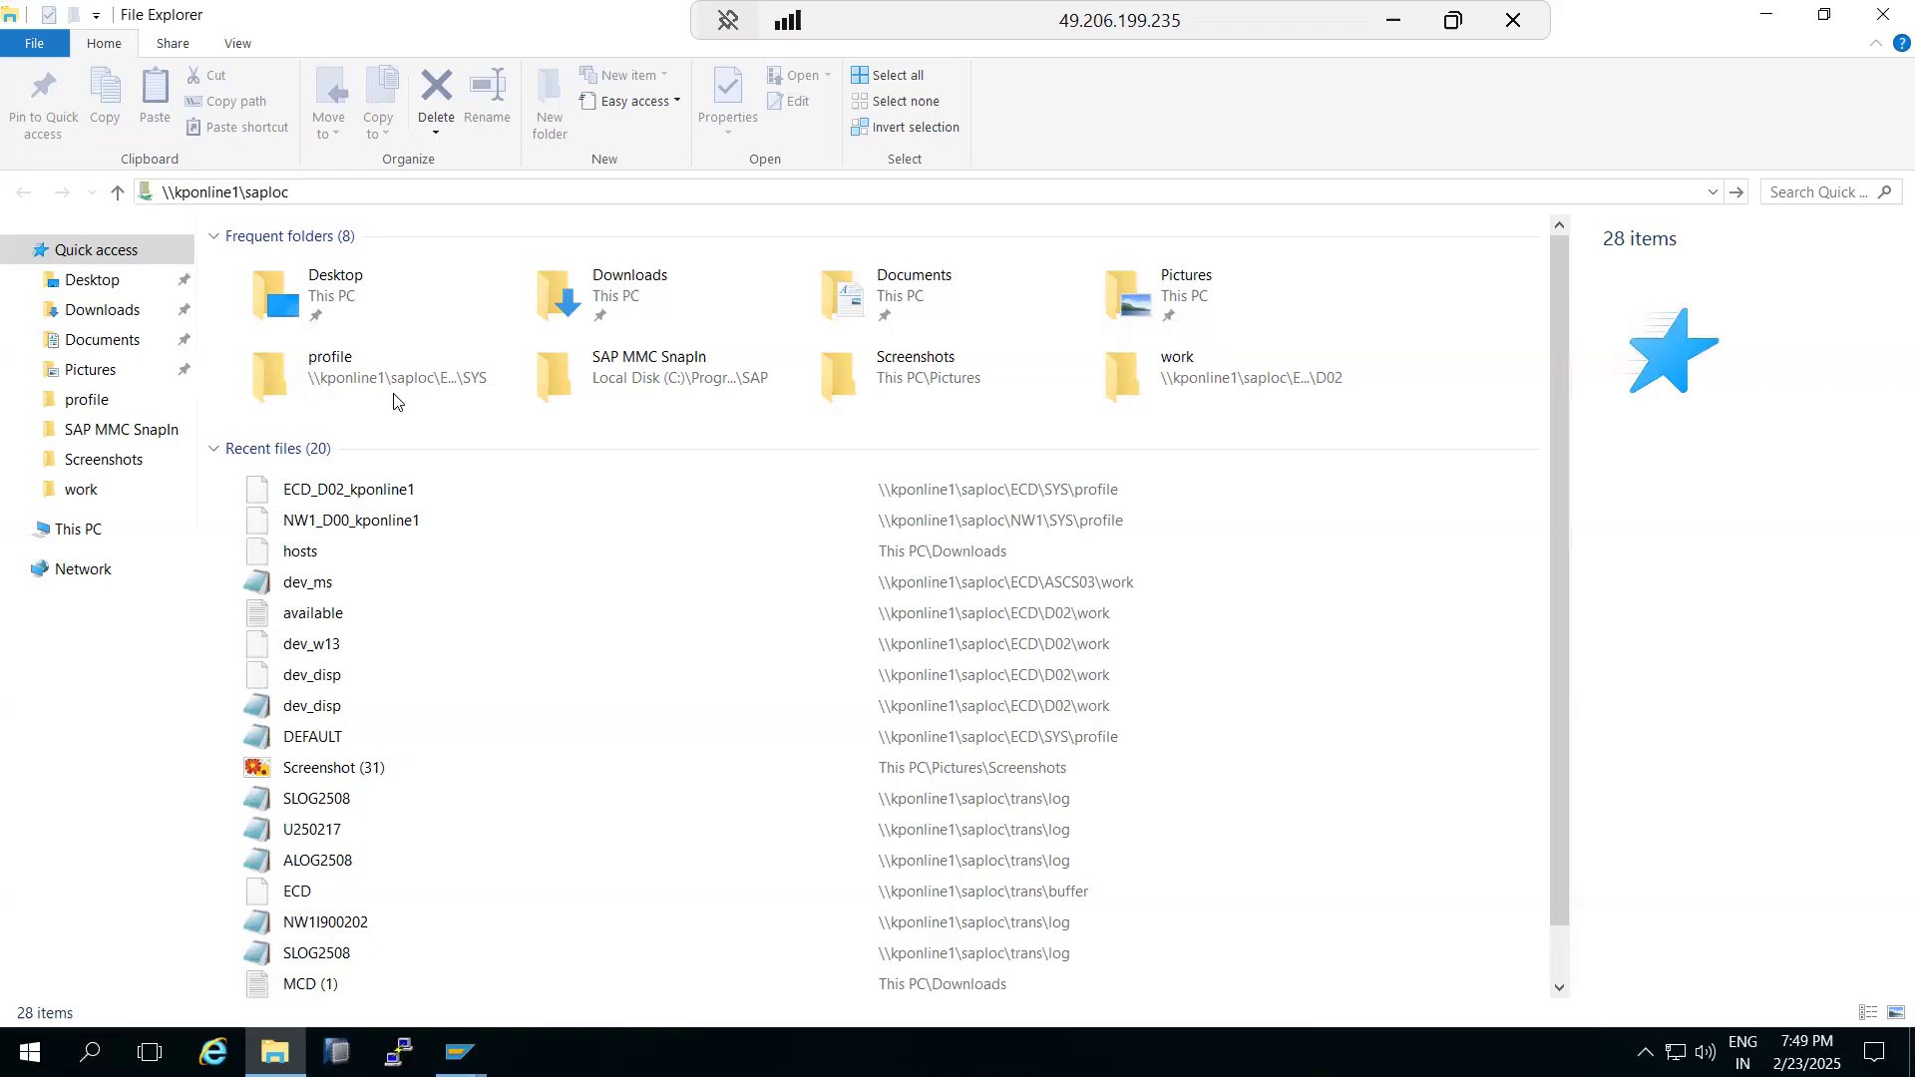
{"action": "key", "text": "alt+d"}
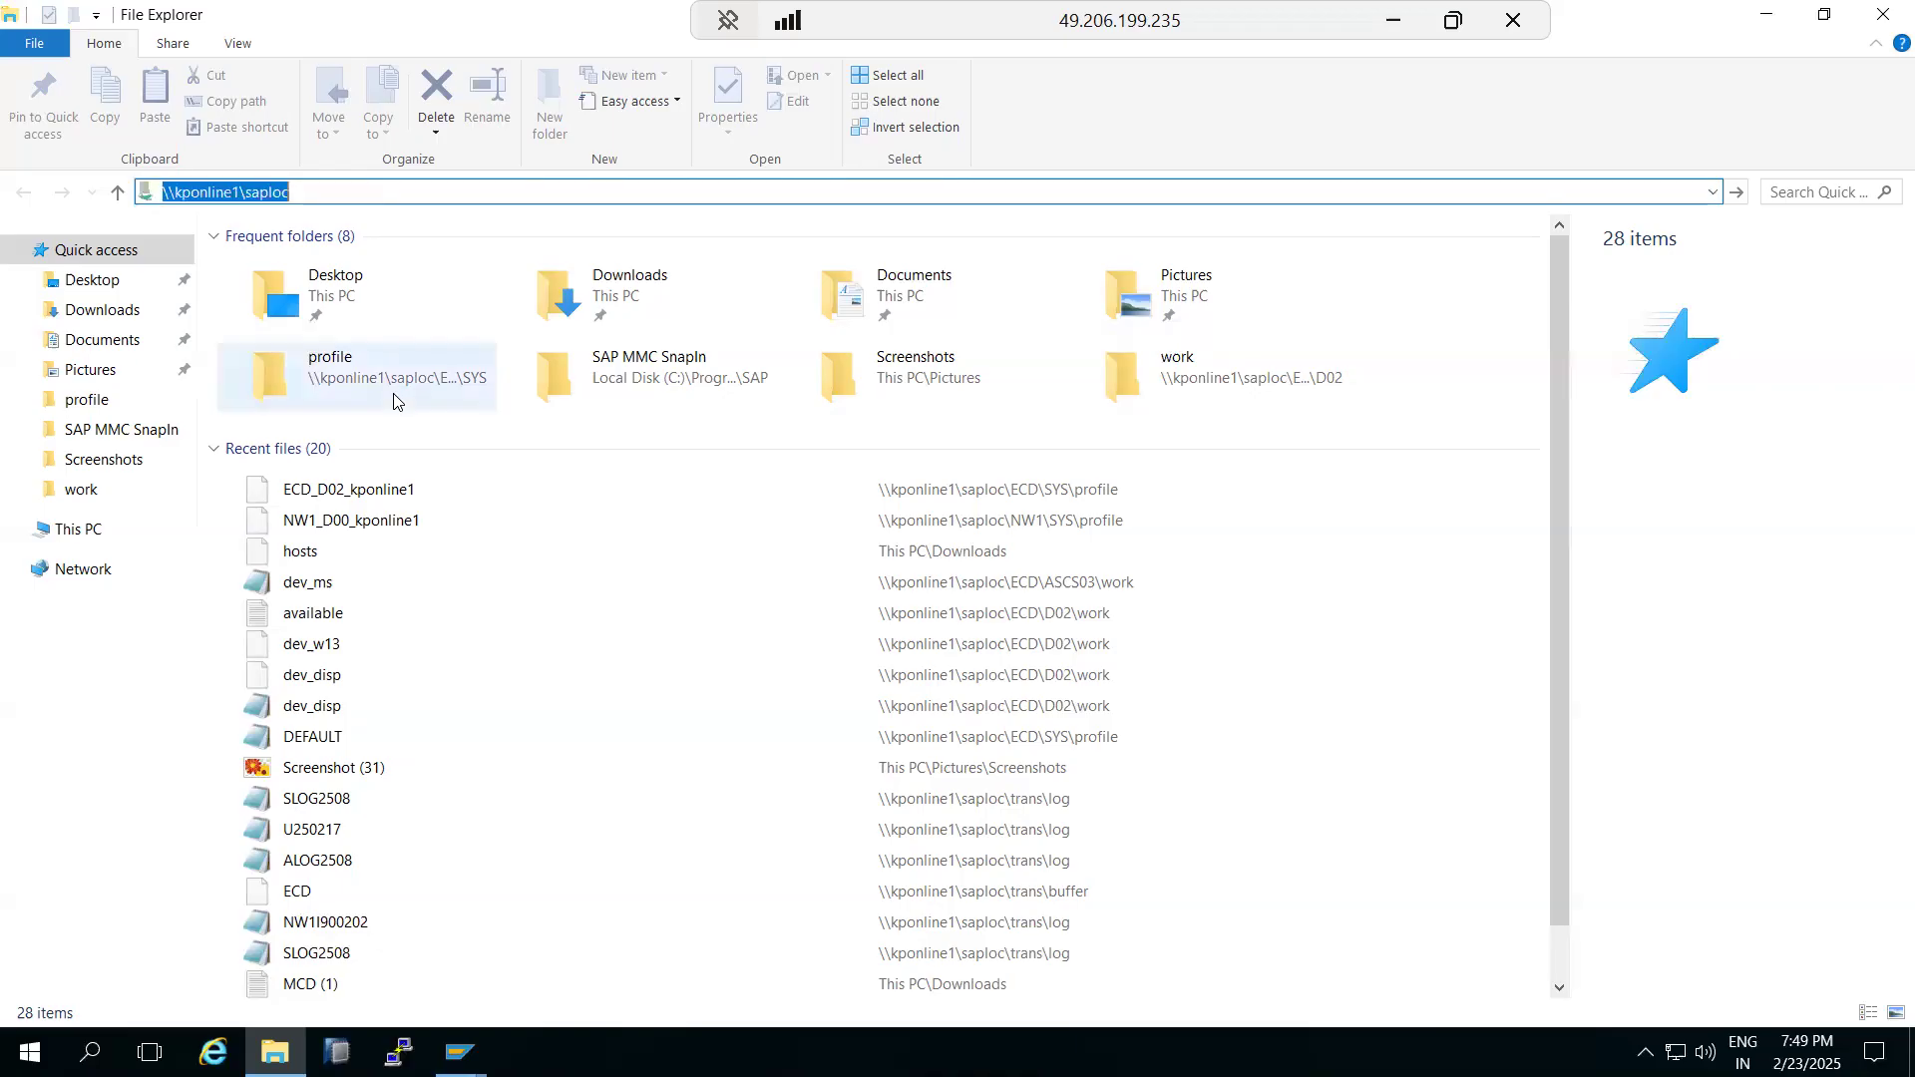
{"action": "left_click", "coordinate": [70, 530]}
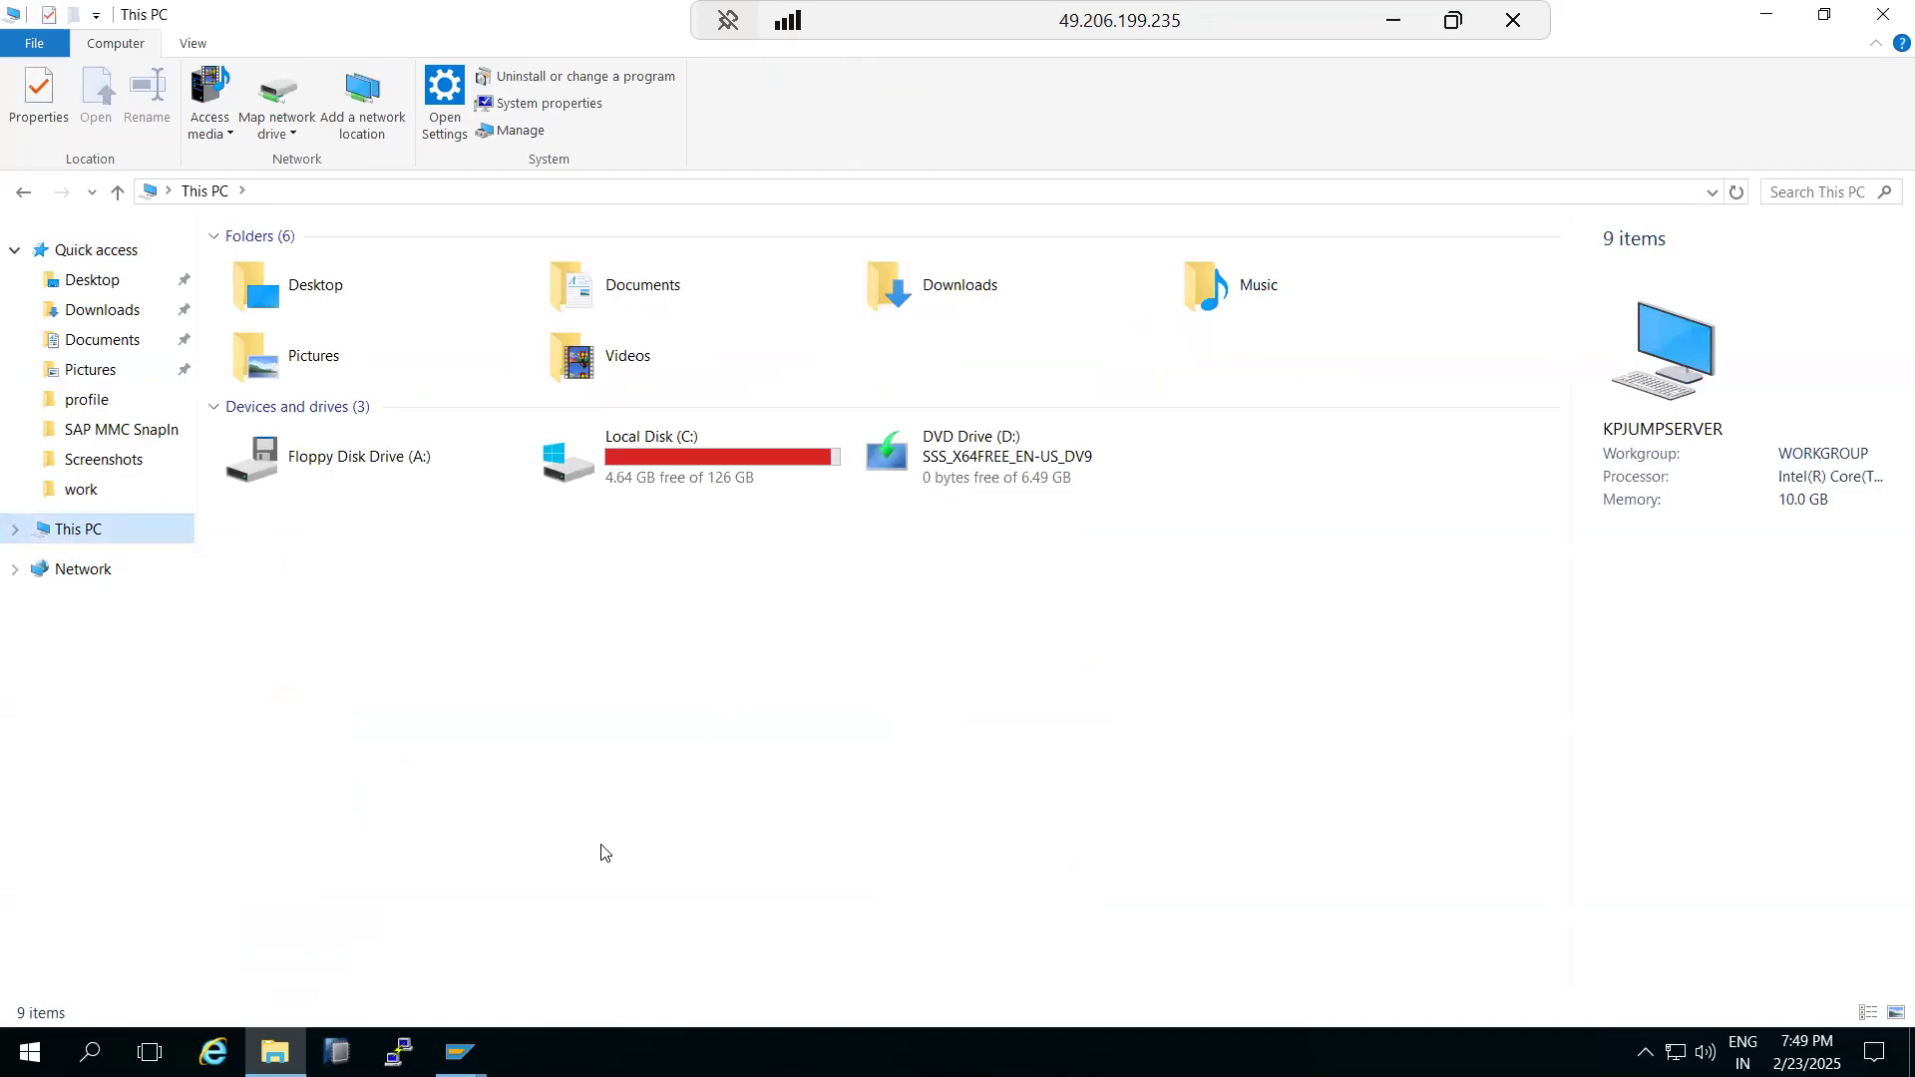
Switch to NW1's Transport Management System and delete its existing TMS configuration for DOMAIN_ECD.
{"action": "mouse_move", "coordinate": [459, 1053]}
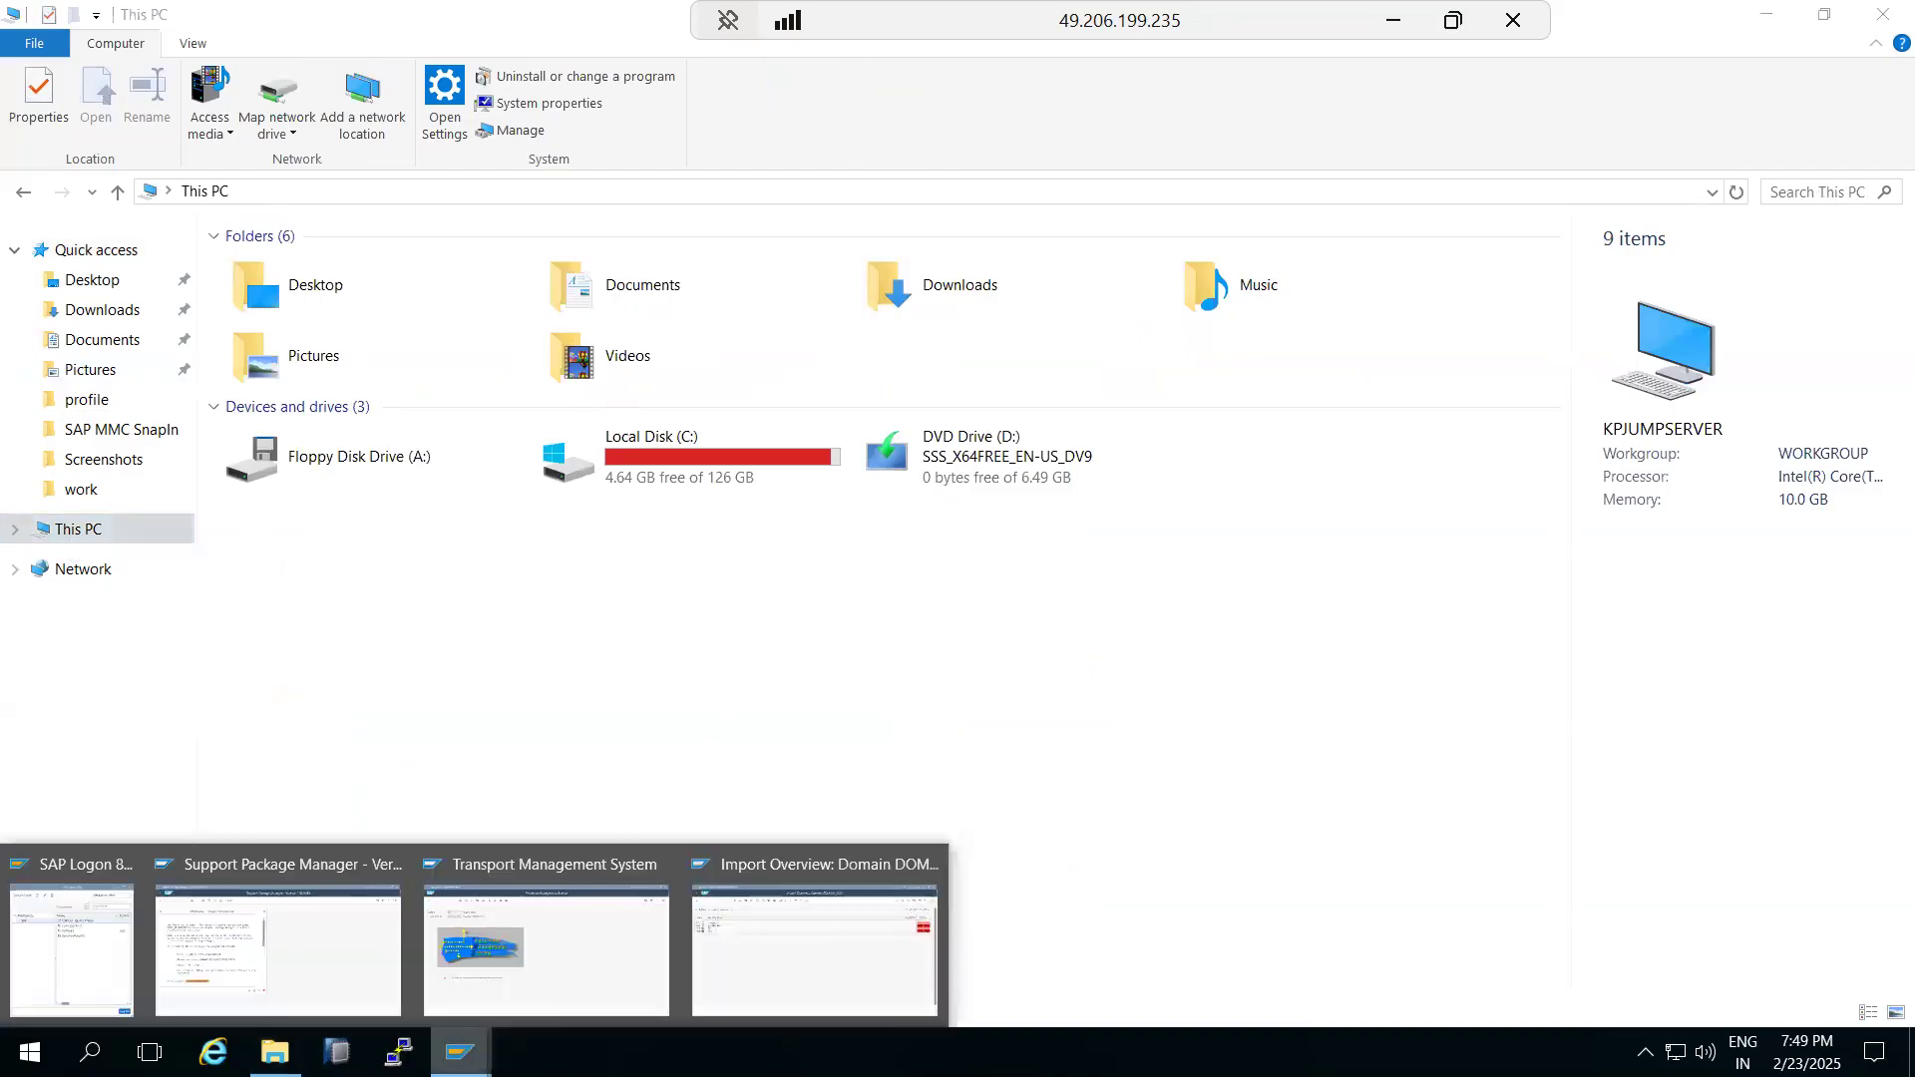
{"action": "left_click", "coordinate": [300, 966]}
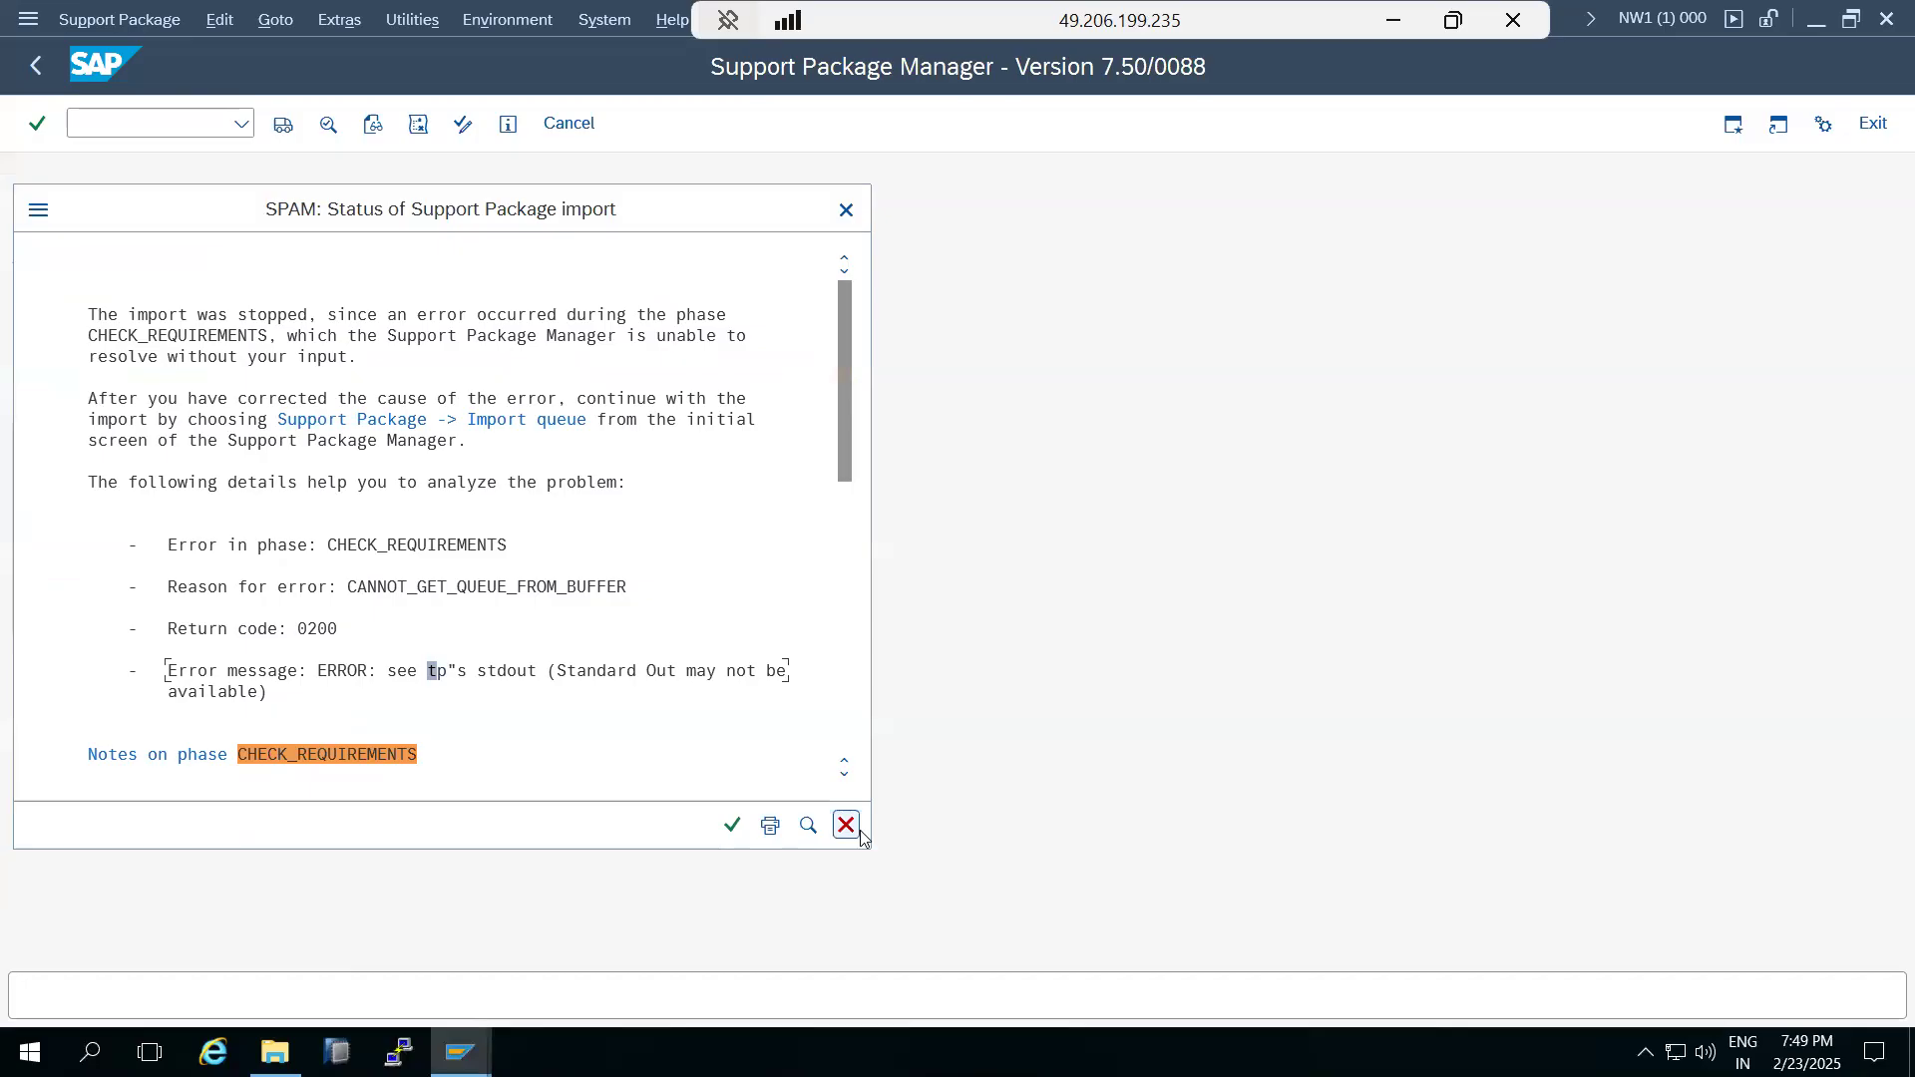
{"action": "left_click", "coordinate": [459, 1052]}
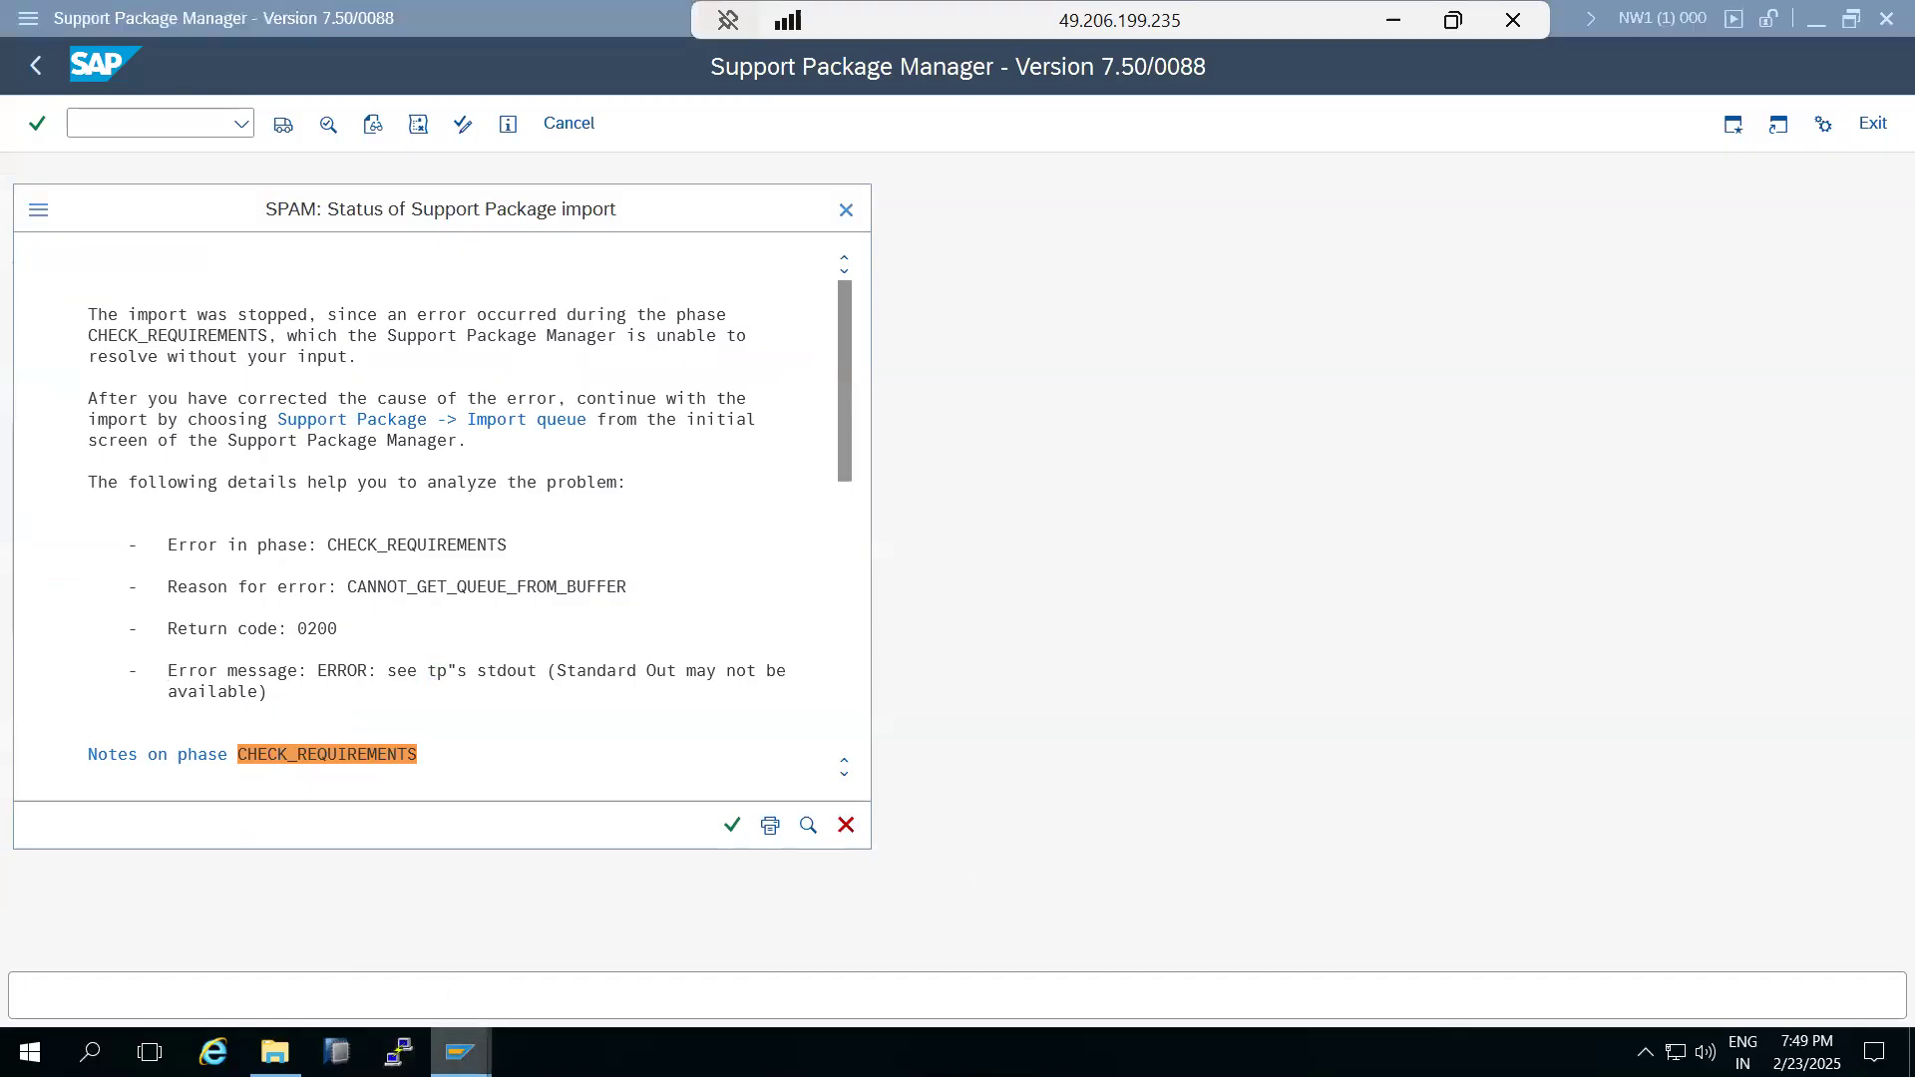
{"action": "left_click", "coordinate": [535, 983]}
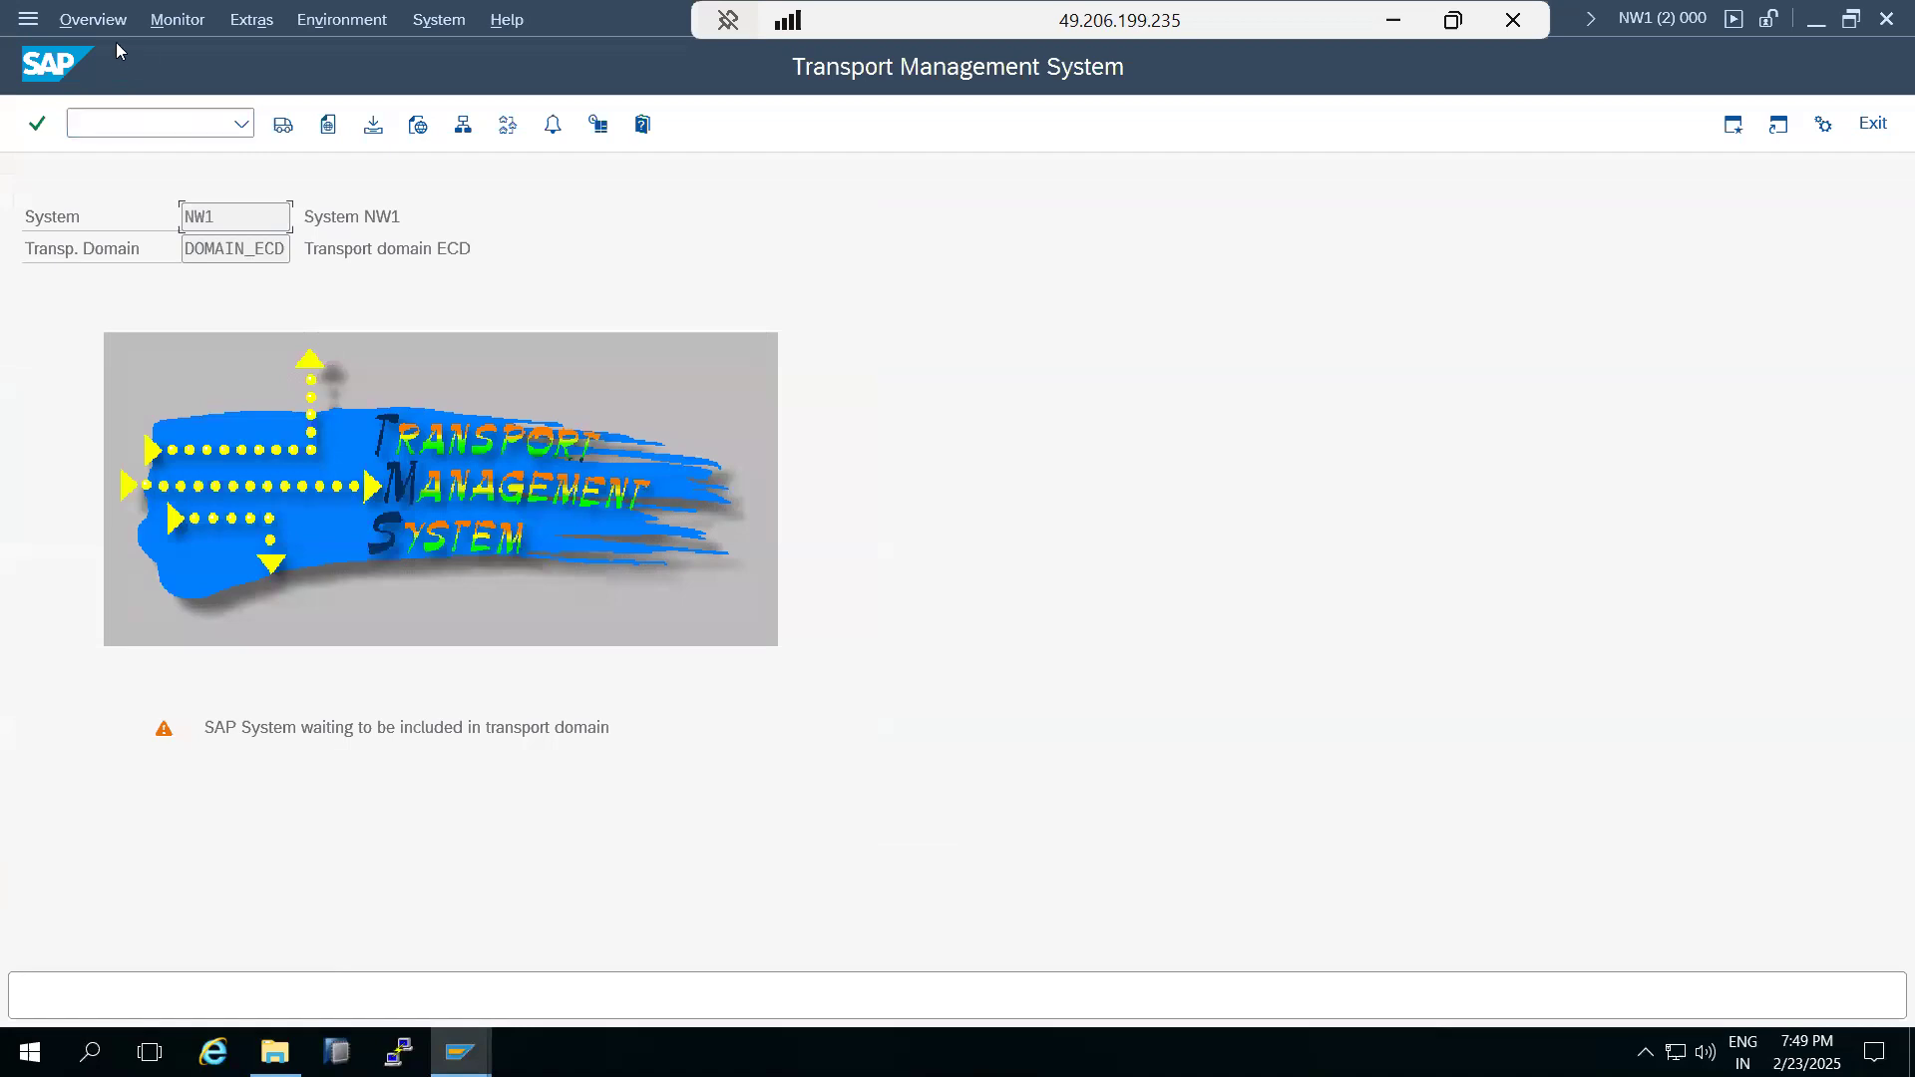
{"action": "left_click", "coordinate": [118, 122]}
{"action": "key", "text": "Return"}
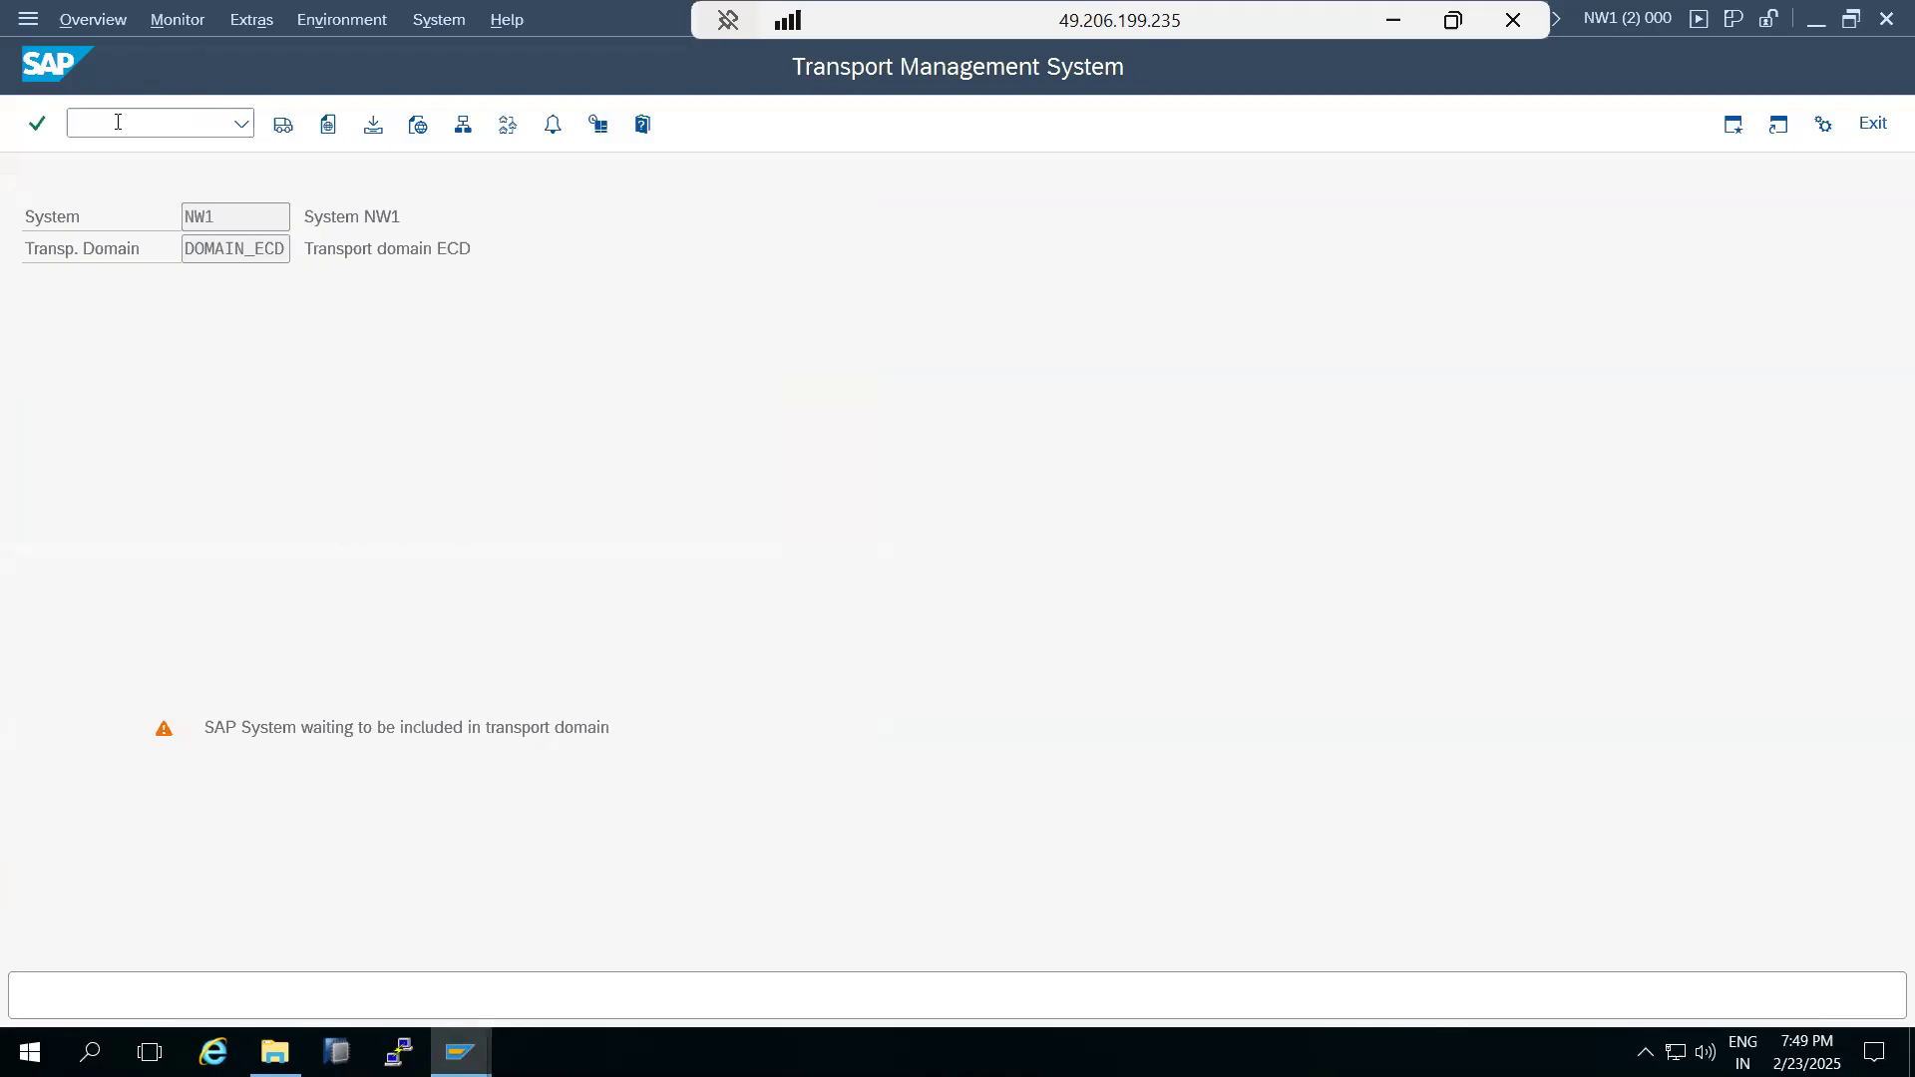
{"action": "left_click", "coordinate": [96, 22]}
{"action": "left_click", "coordinate": [190, 30]}
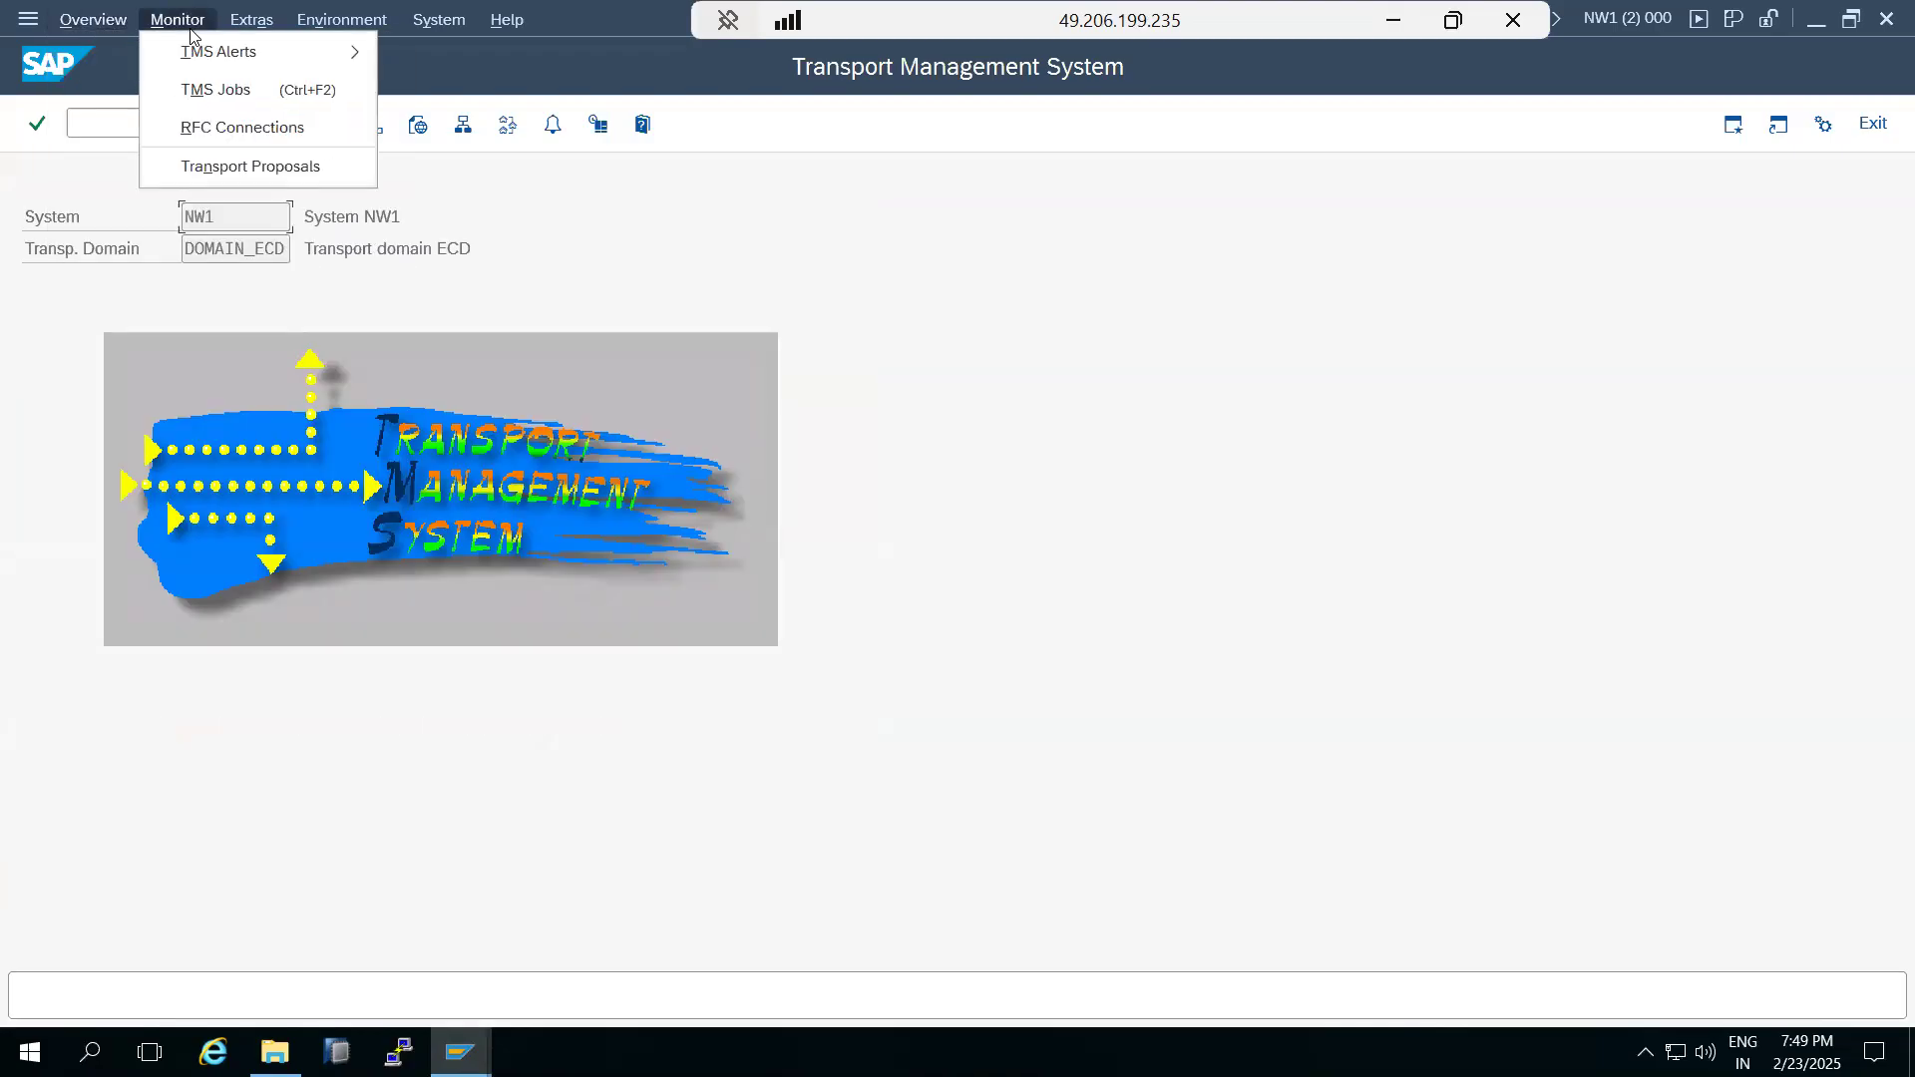
{"action": "mouse_move", "coordinate": [240, 30]}
{"action": "left_click", "coordinate": [301, 136]}
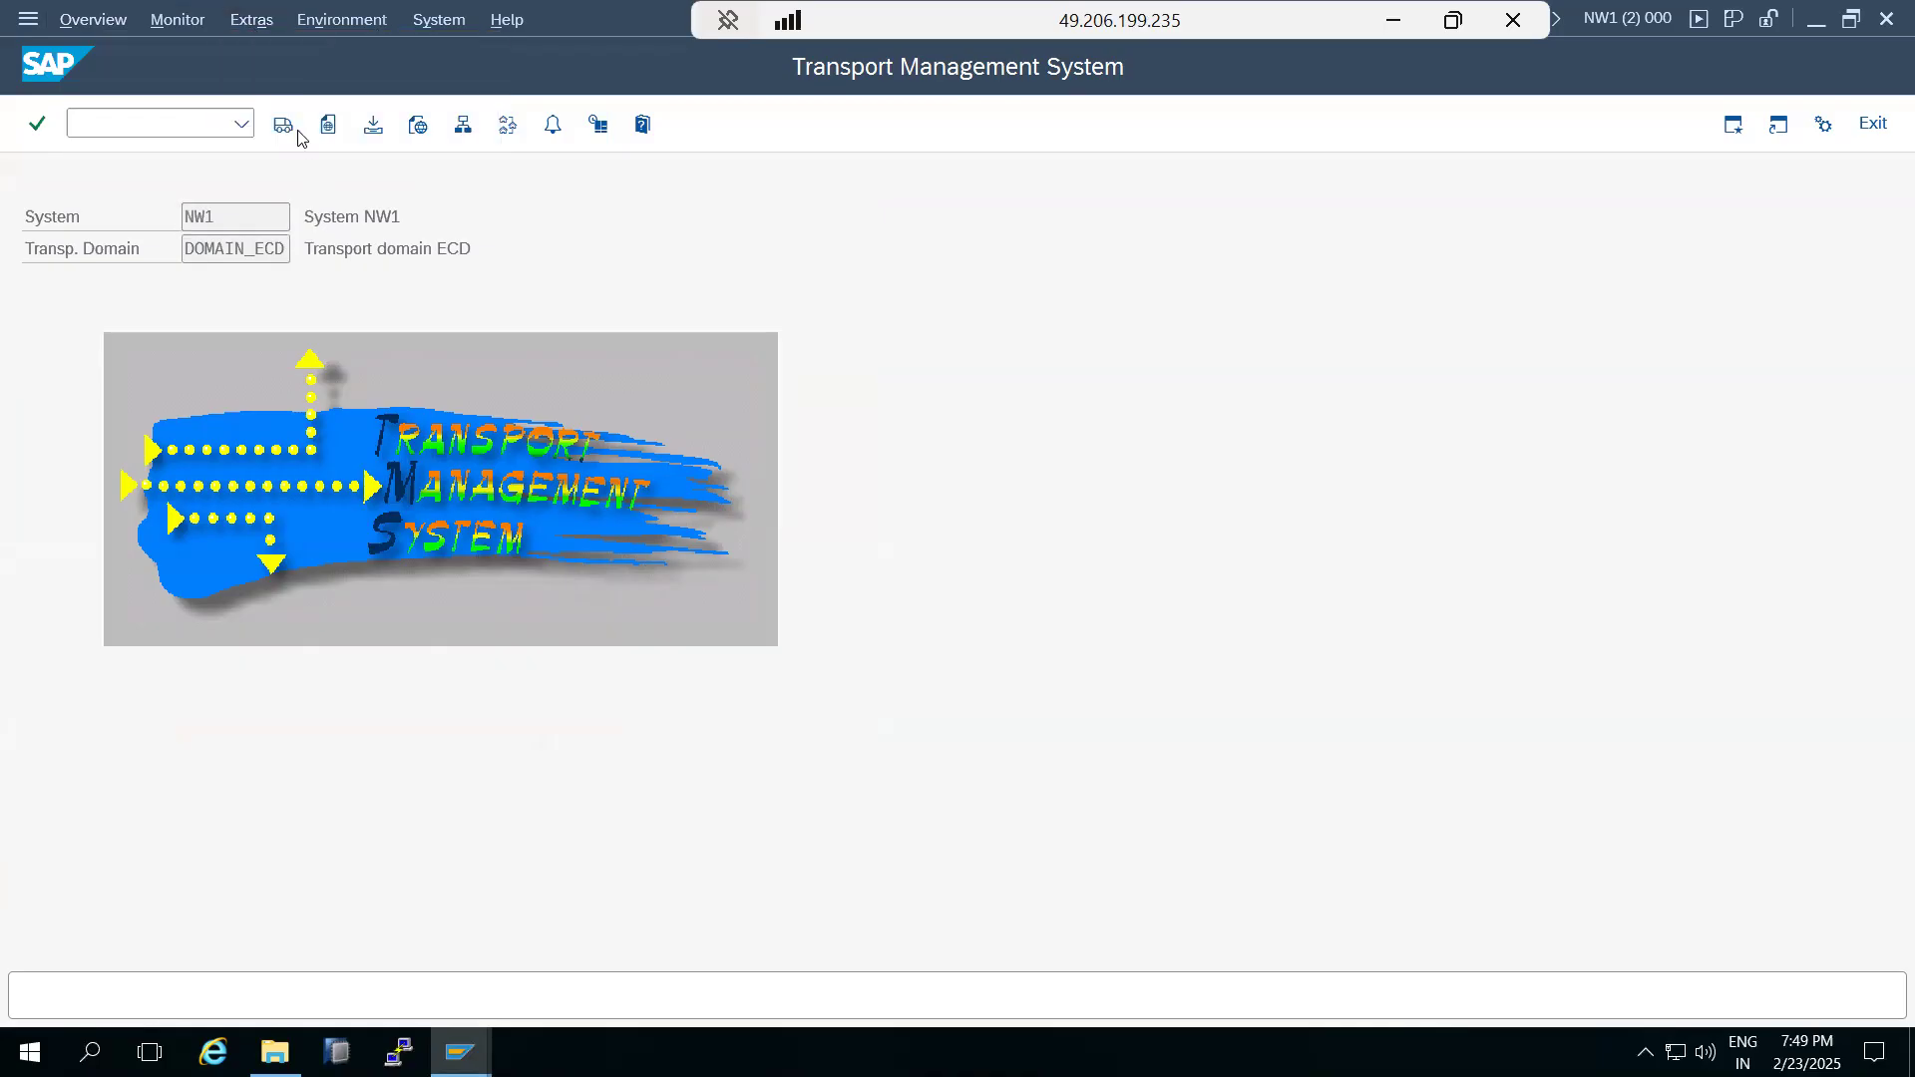
{"action": "left_click", "coordinate": [377, 558]}
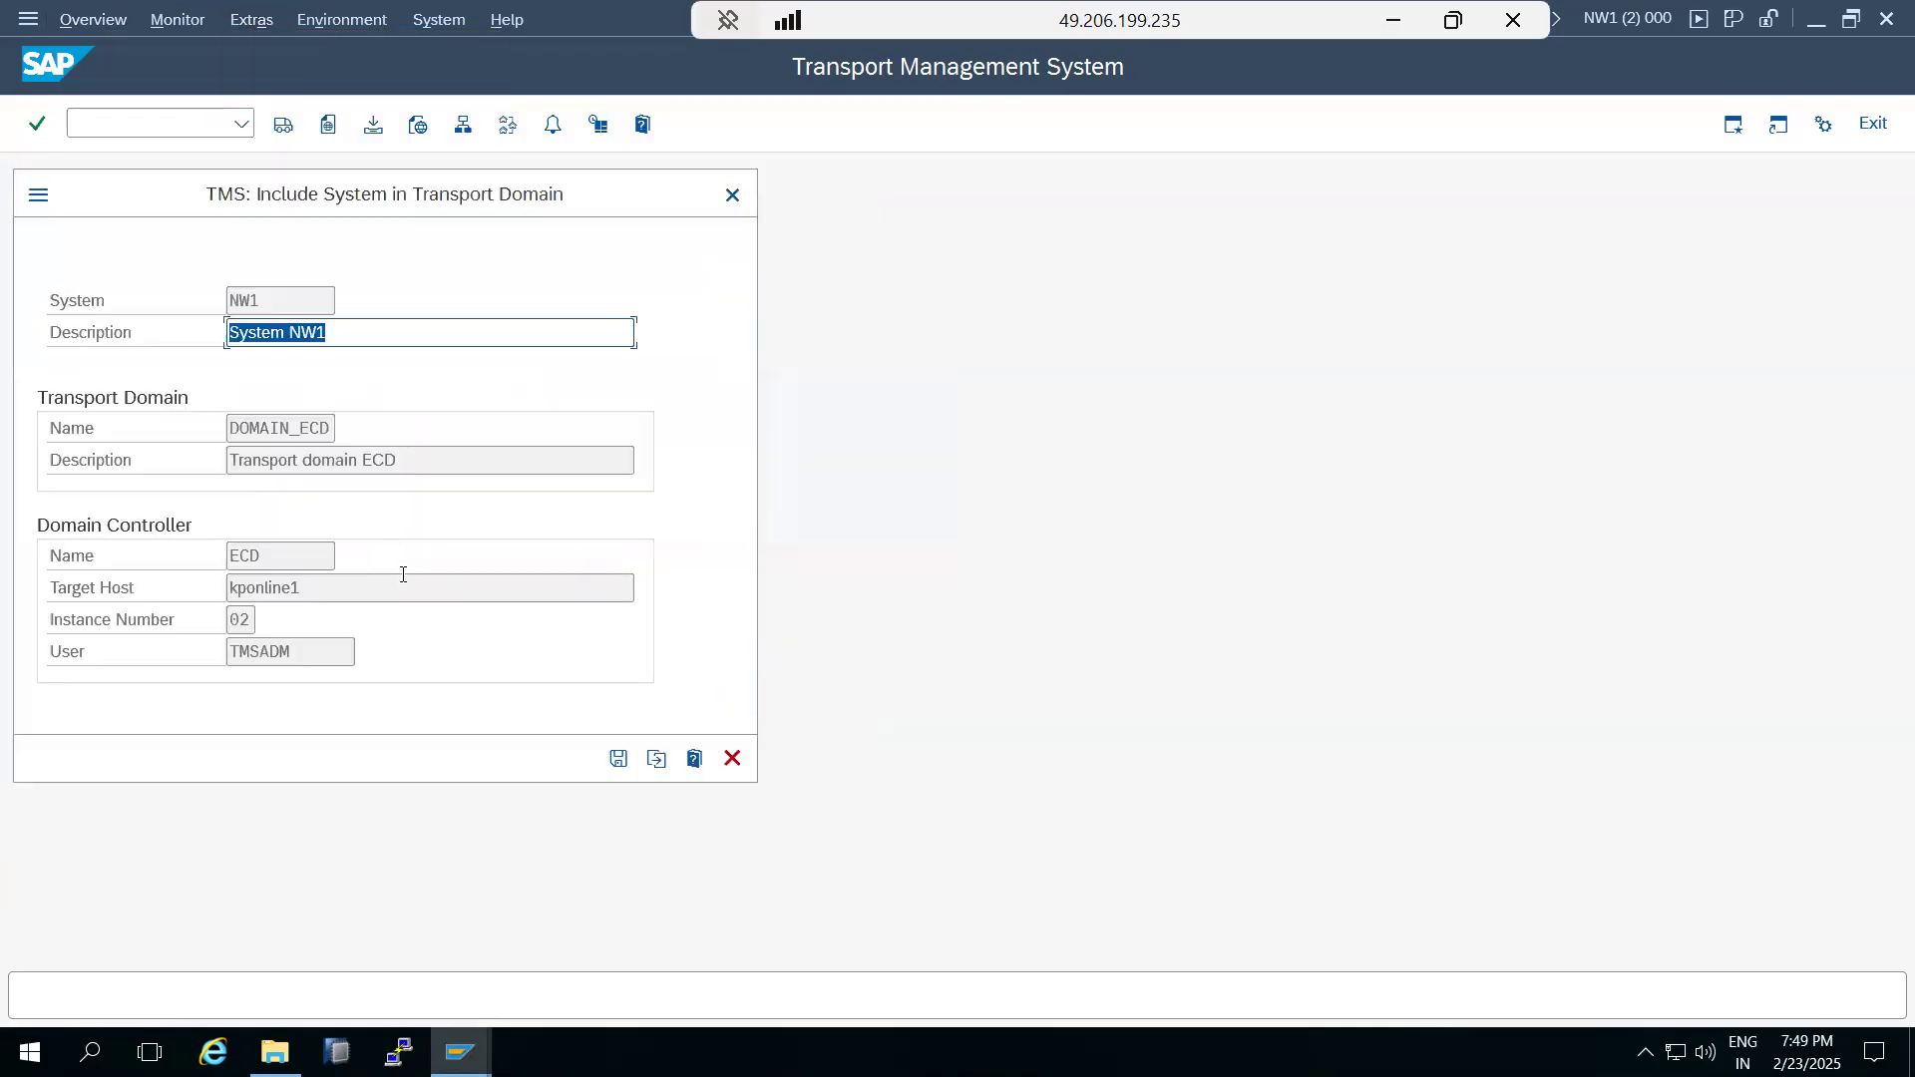
Configure a new transport domain DOMAIN_NW1 for system NW1, entering and repeating the TMSADM user's password.
{"action": "left_click", "coordinate": [656, 758]}
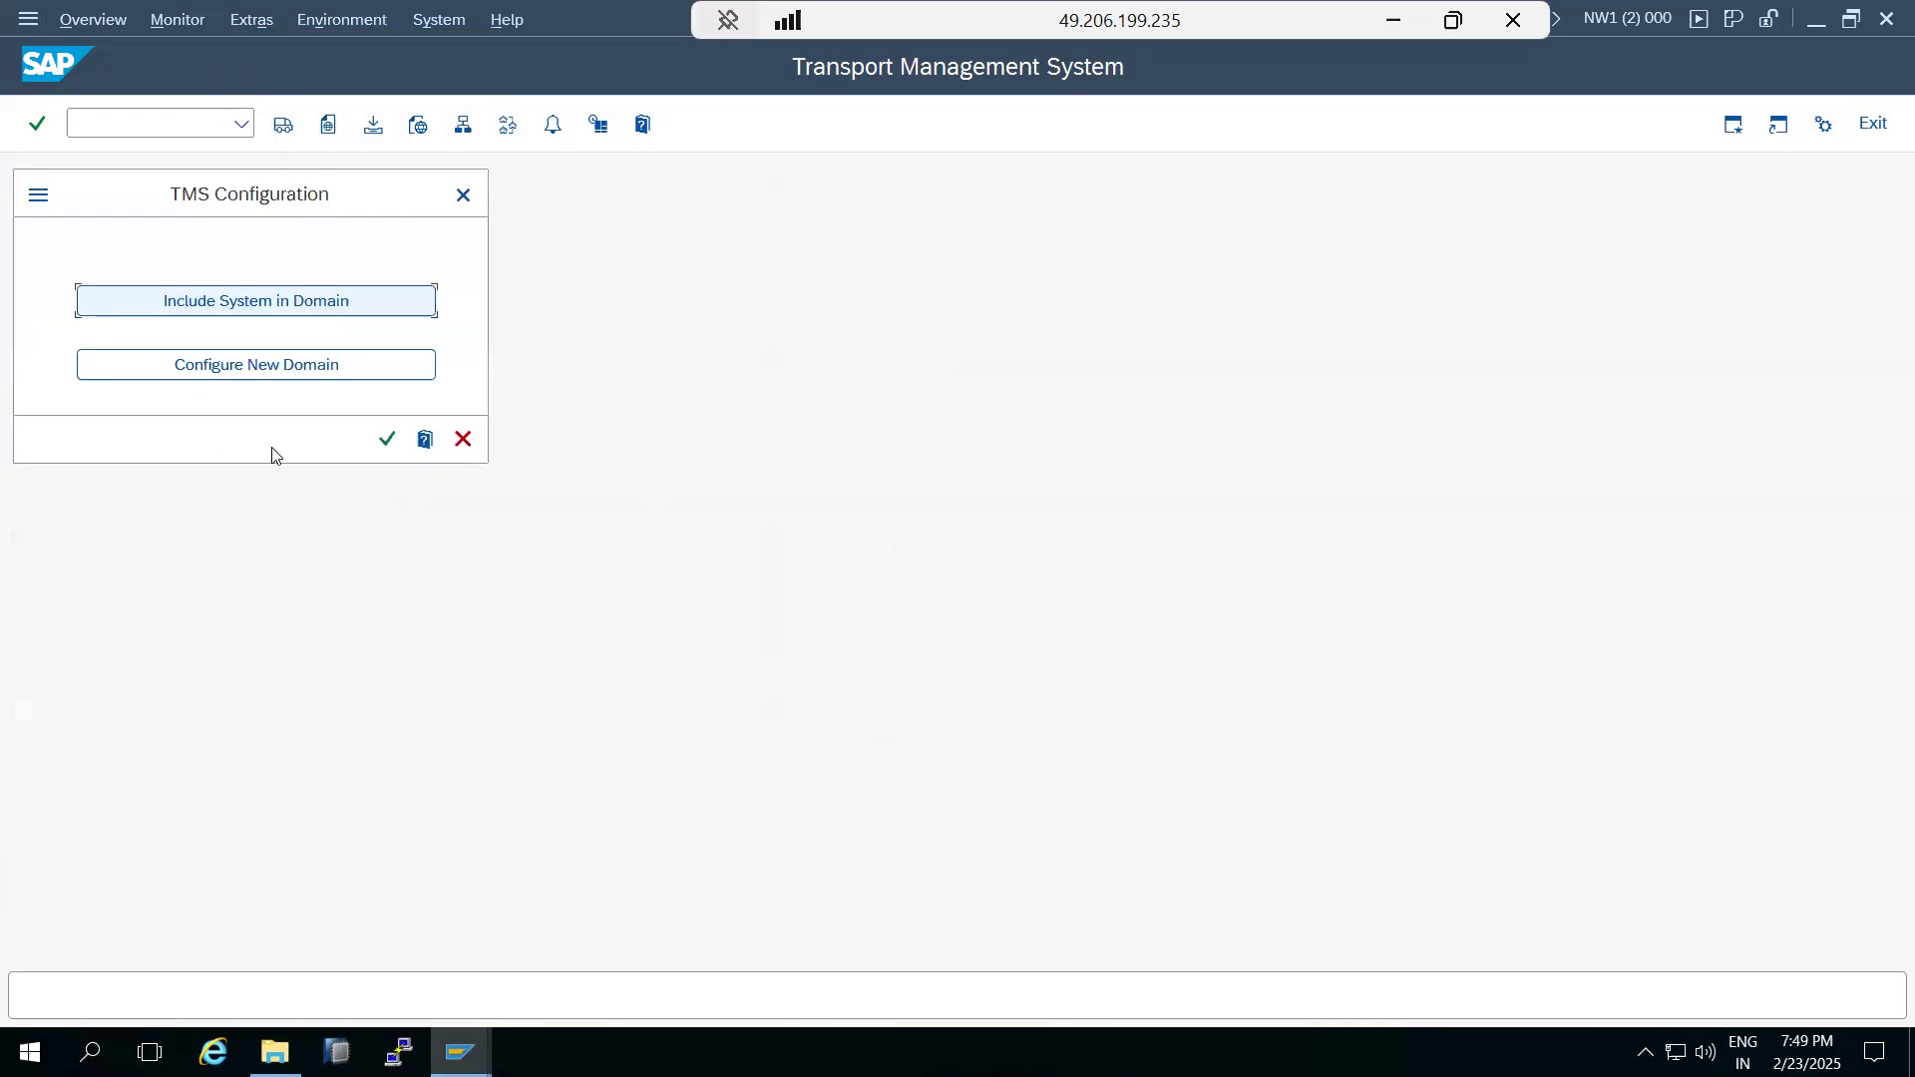
{"action": "left_click", "coordinate": [220, 374]}
{"action": "left_click", "coordinate": [618, 569]}
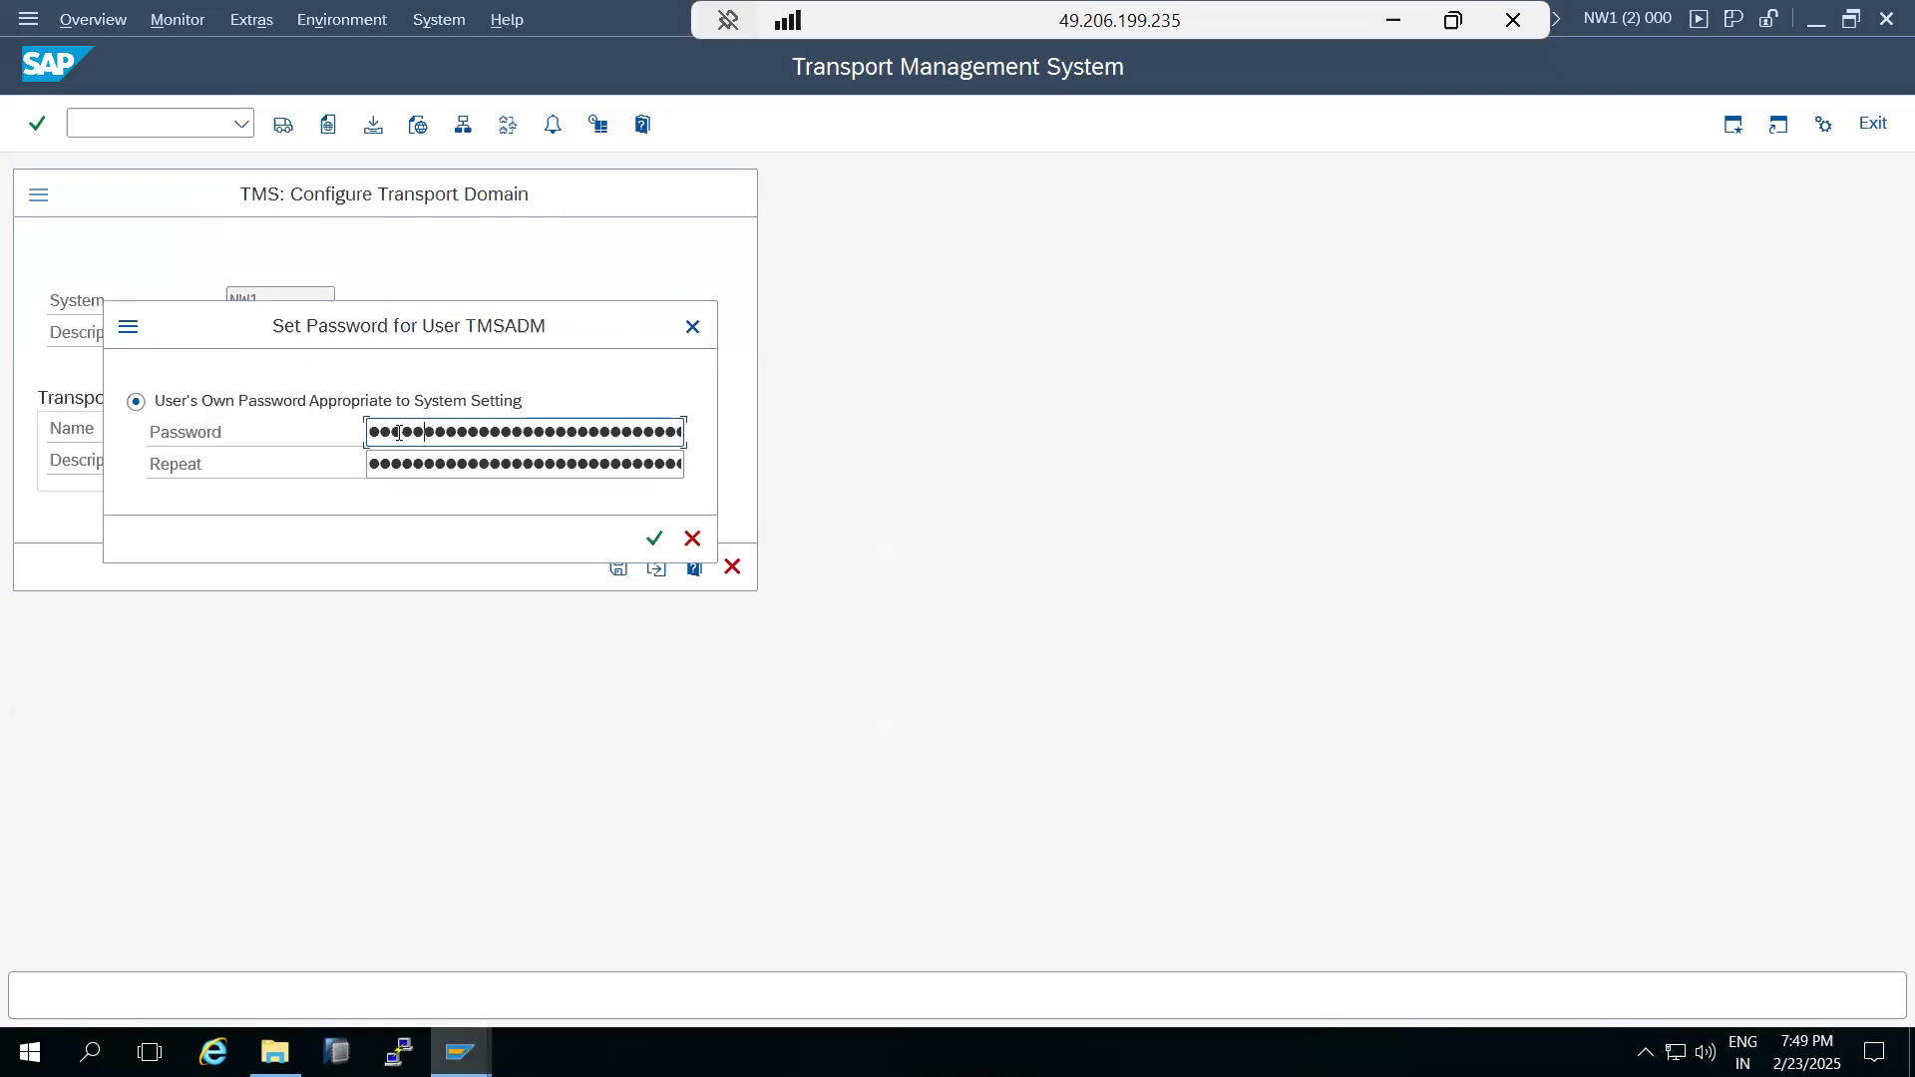
{"action": "key", "text": "Tab"}
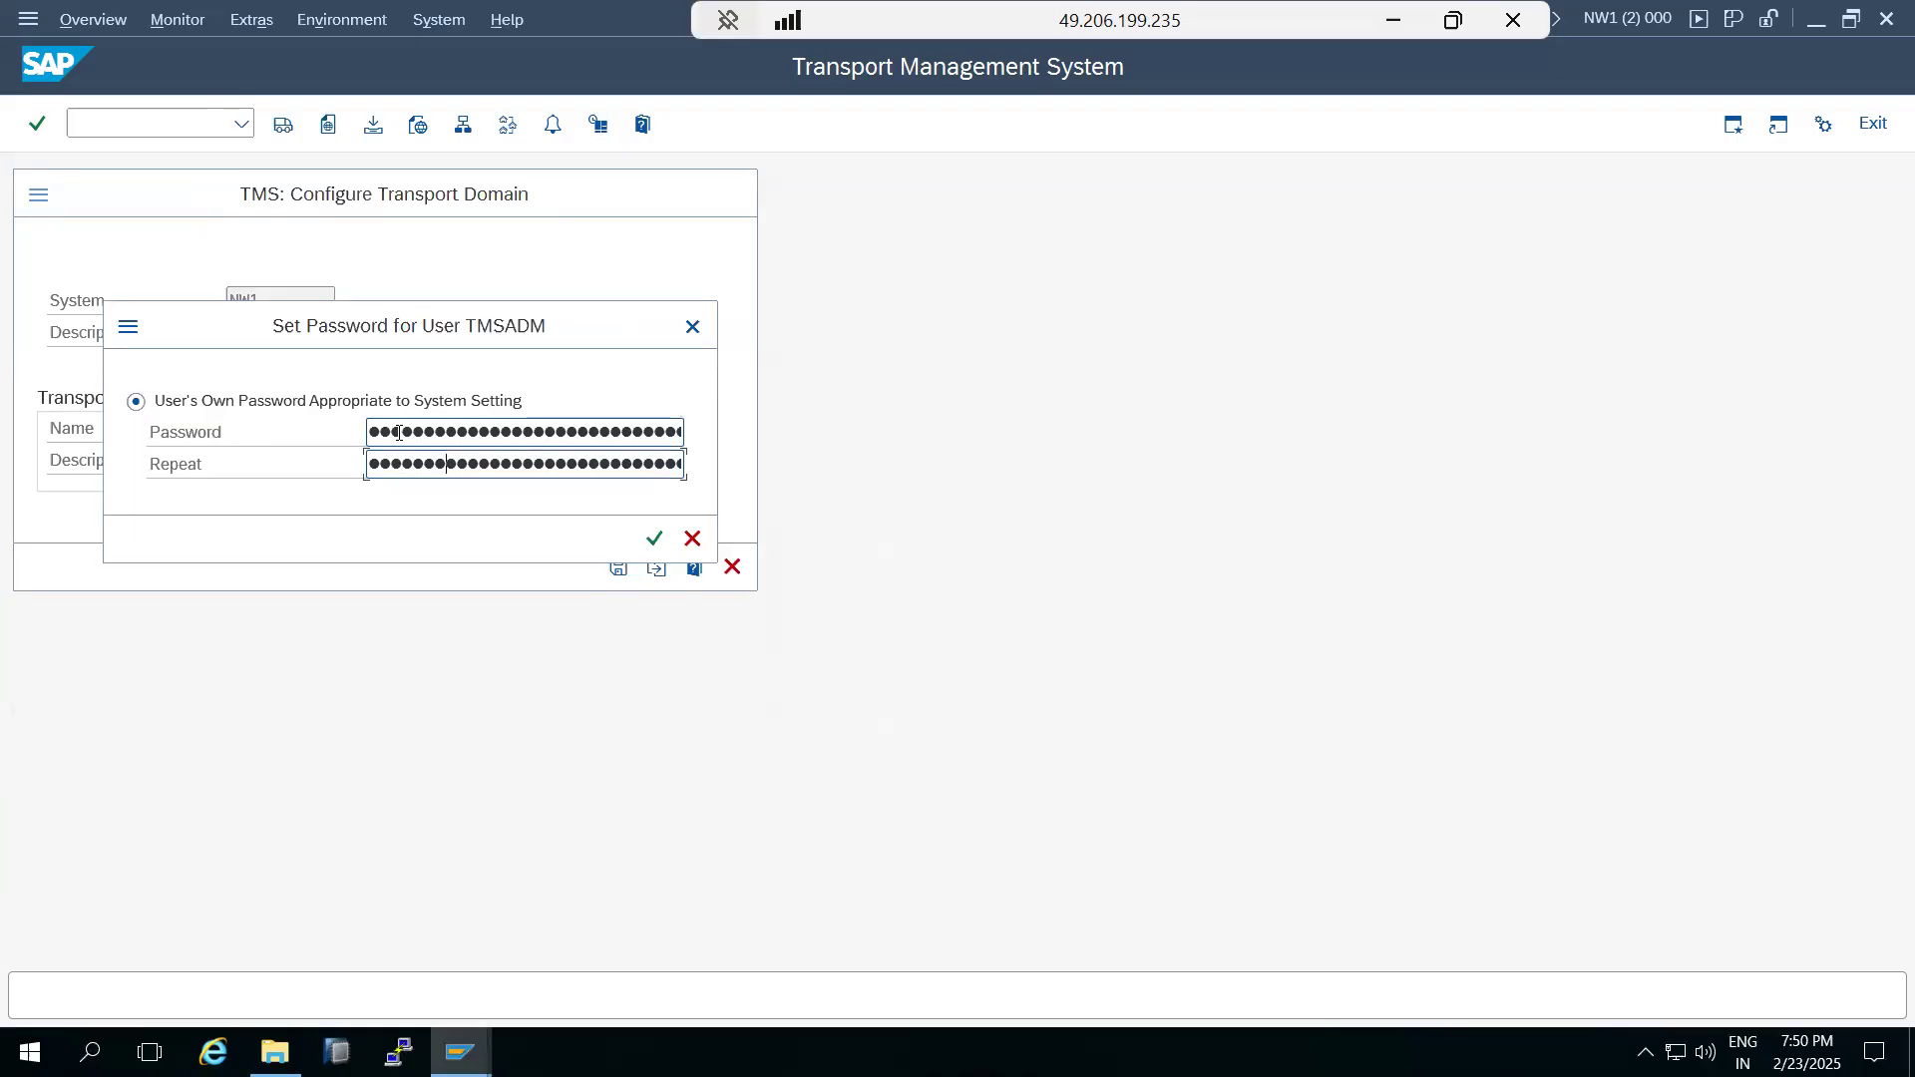
{"action": "left_click", "coordinate": [655, 538]}
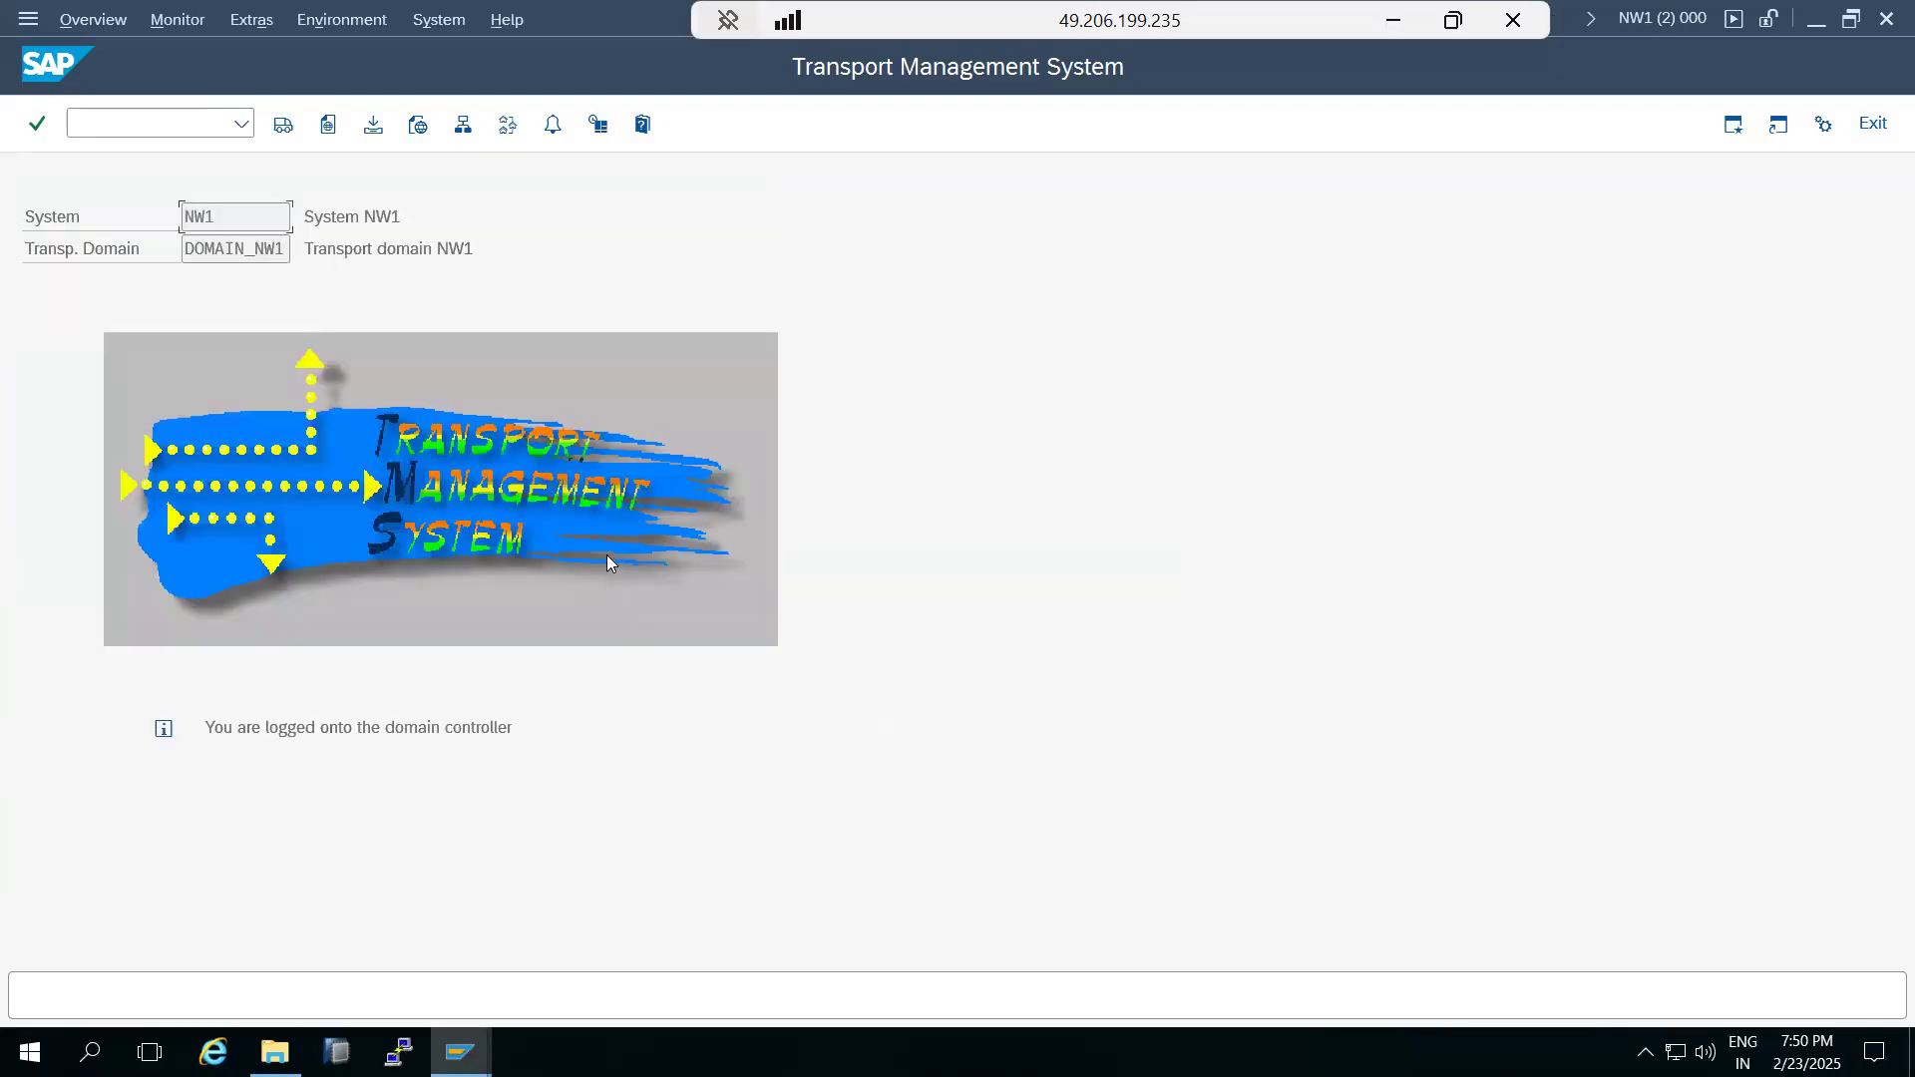
Open the import overview of DOMAIN_NW1 and examine the tp output behind system NW1's error status.
{"action": "left_click", "coordinate": [281, 125]}
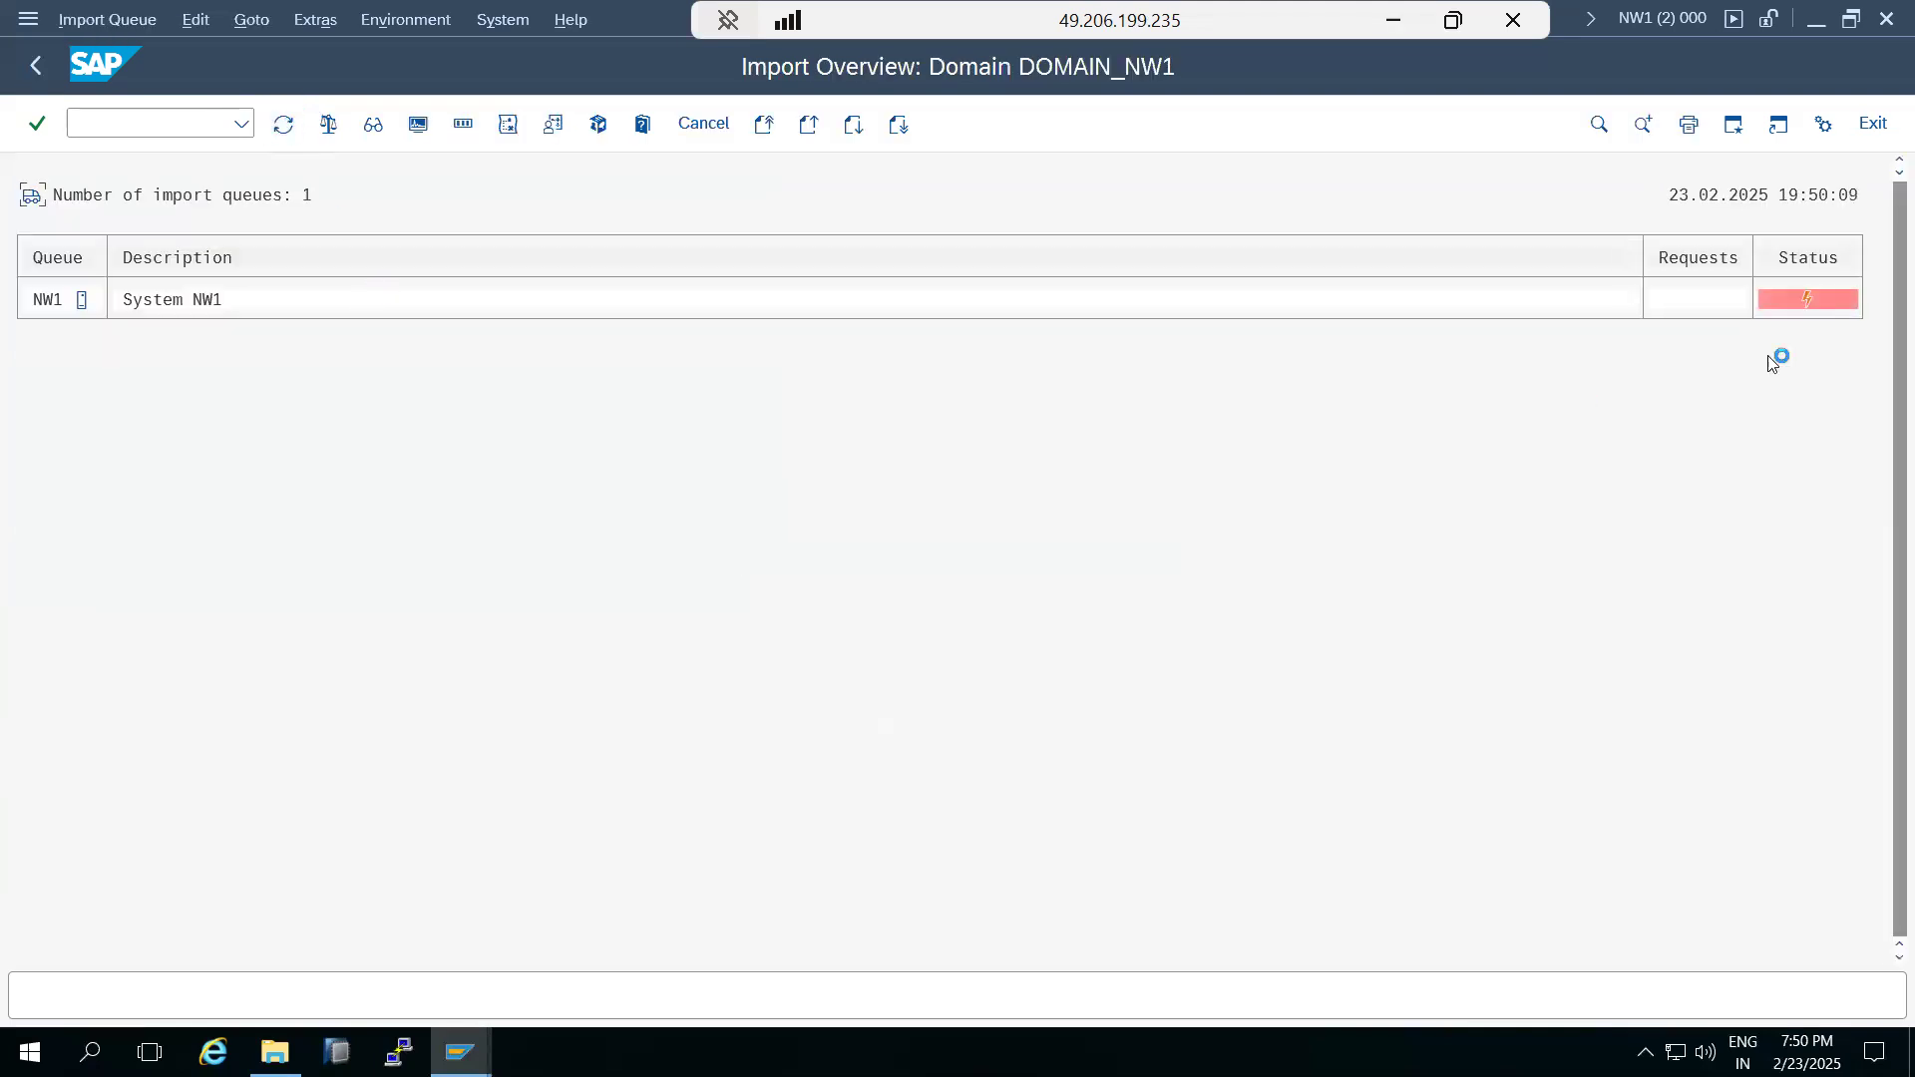
{"action": "left_click", "coordinate": [1805, 301]}
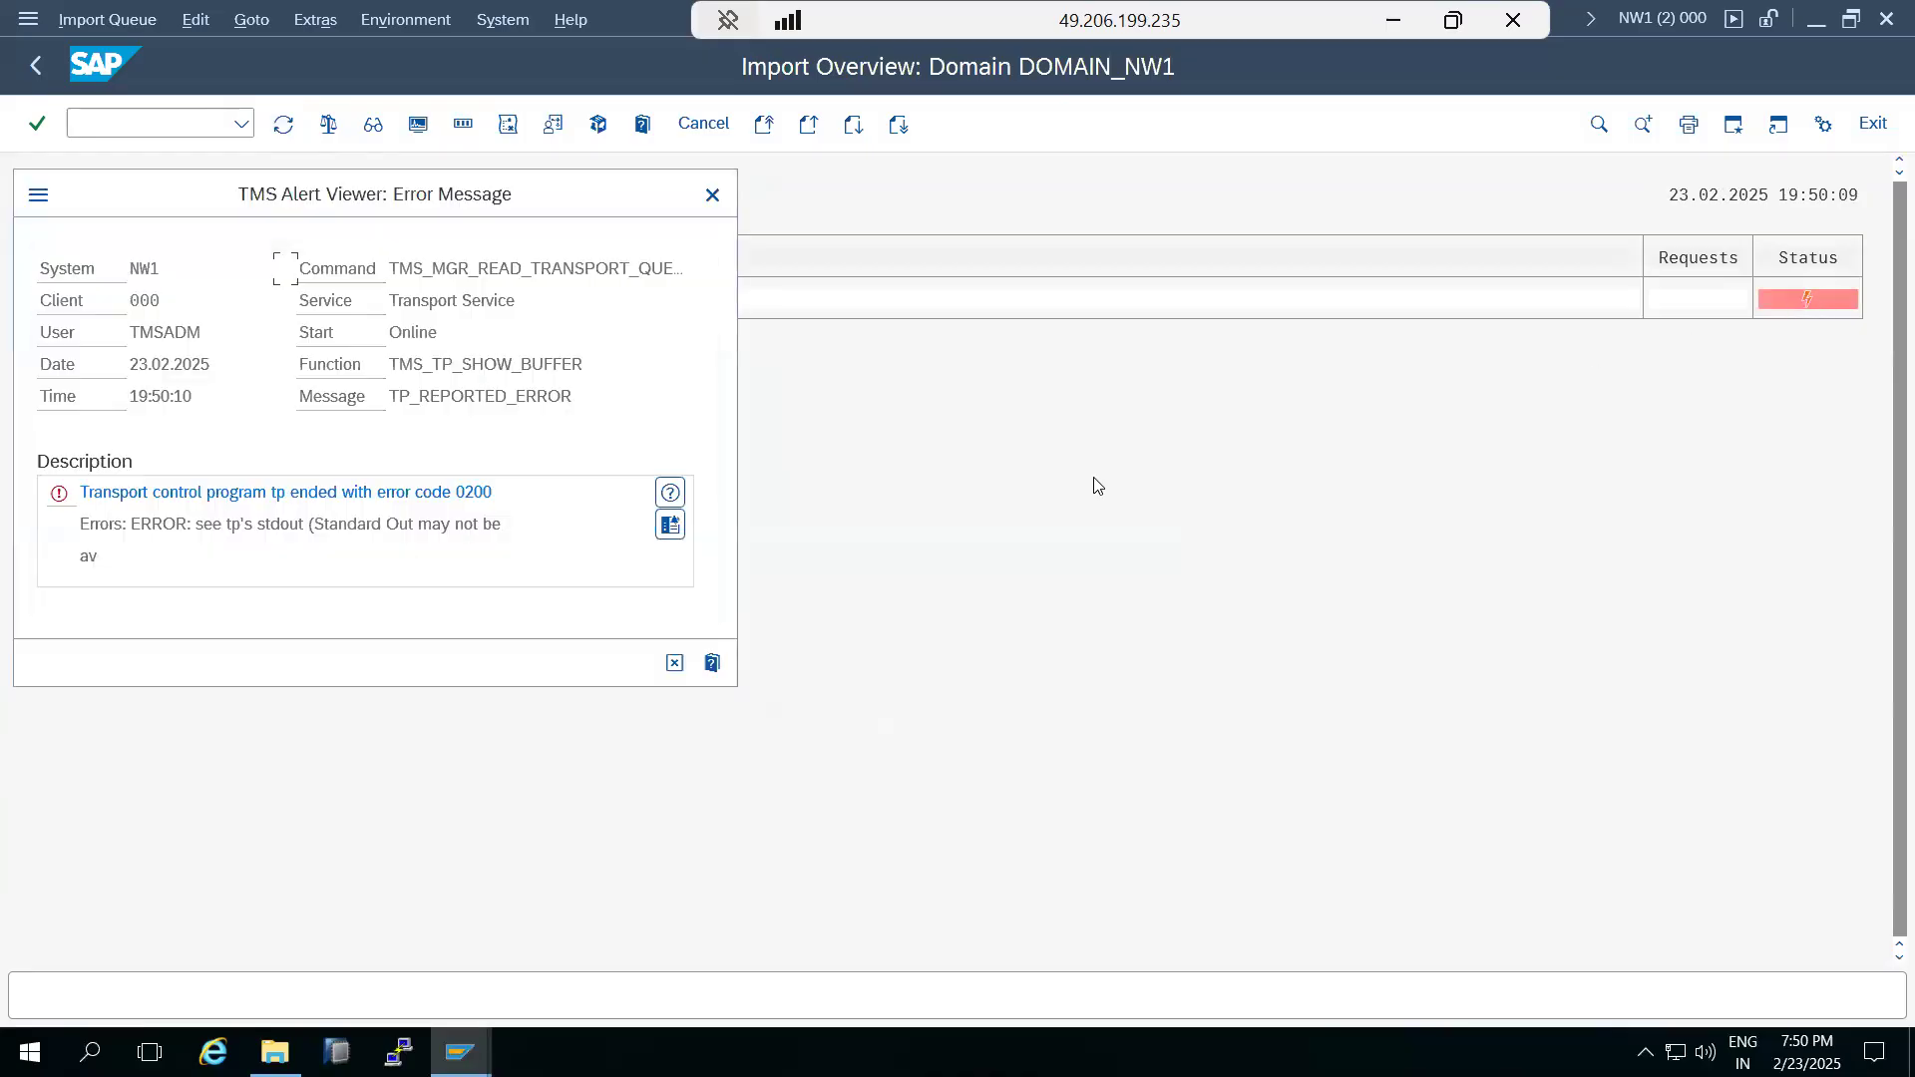
{"action": "left_click", "coordinate": [670, 526]}
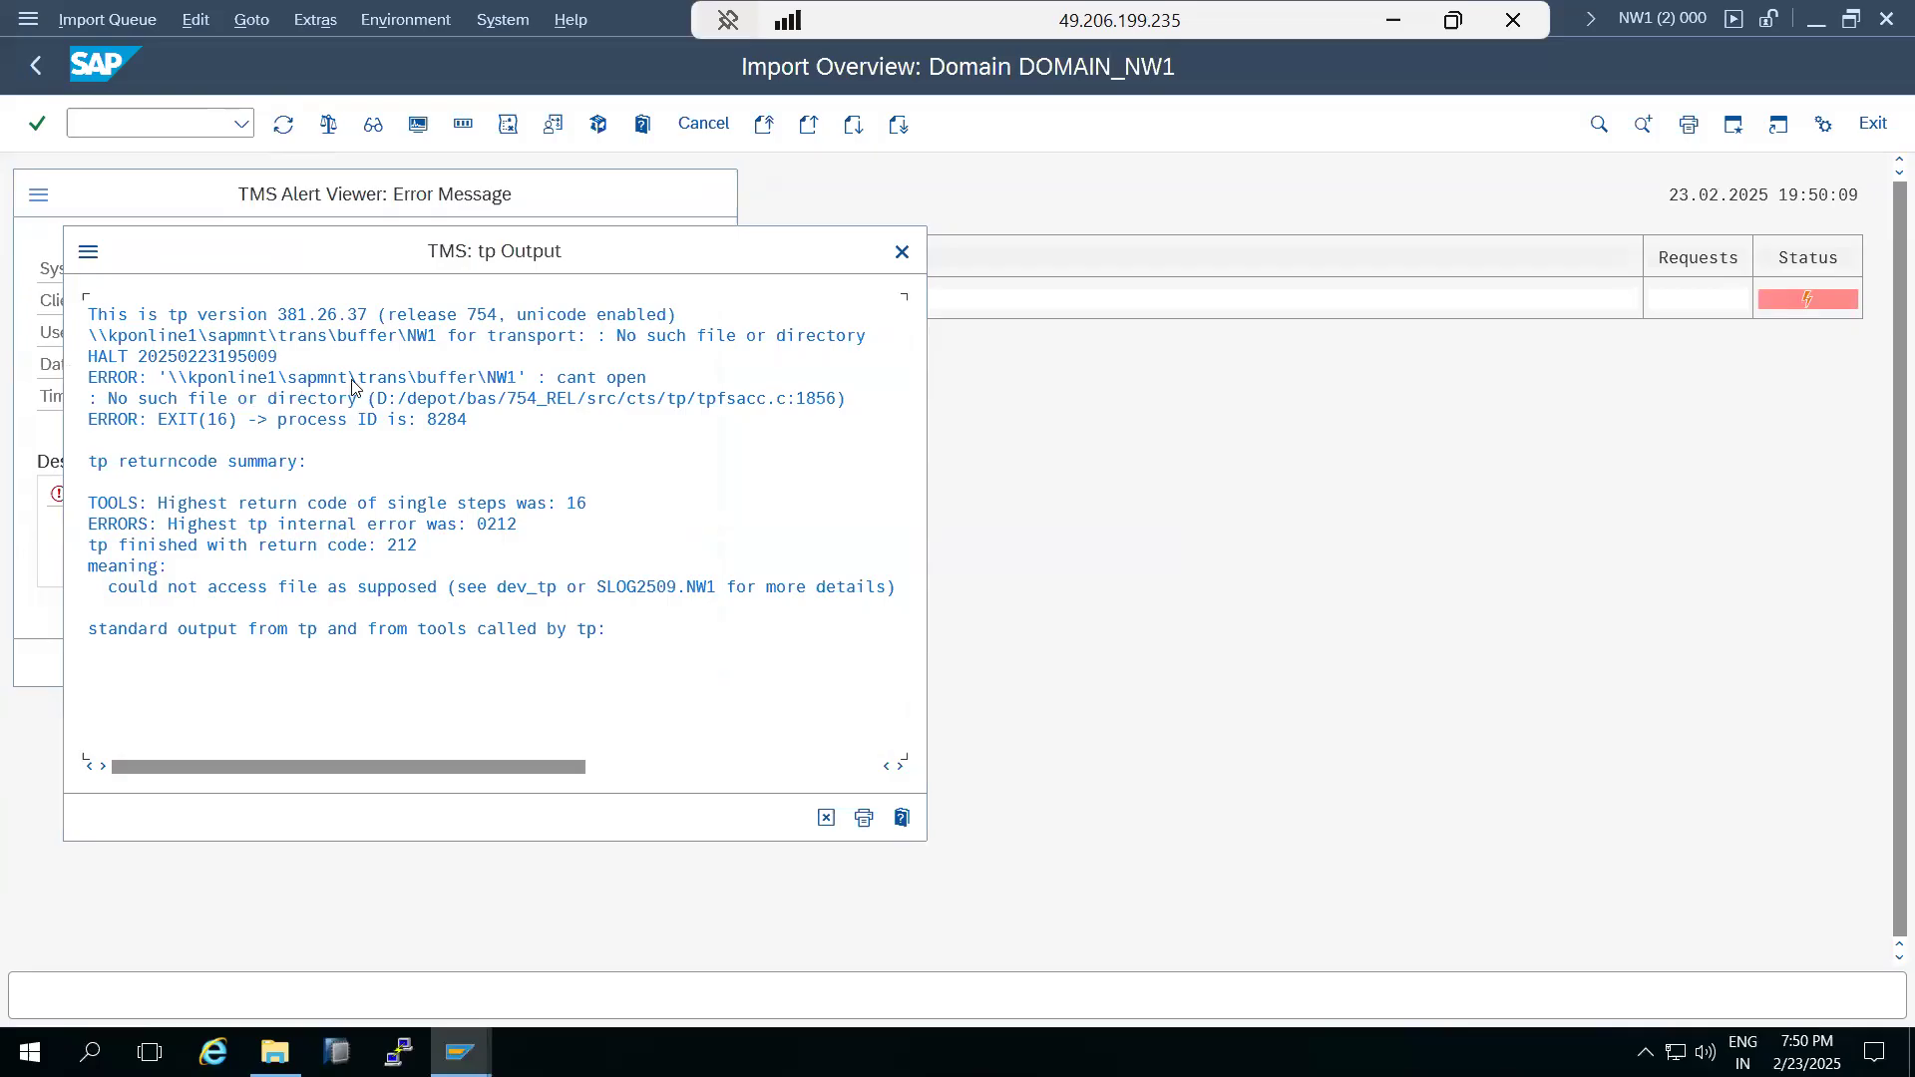
{"action": "left_click", "coordinate": [826, 818]}
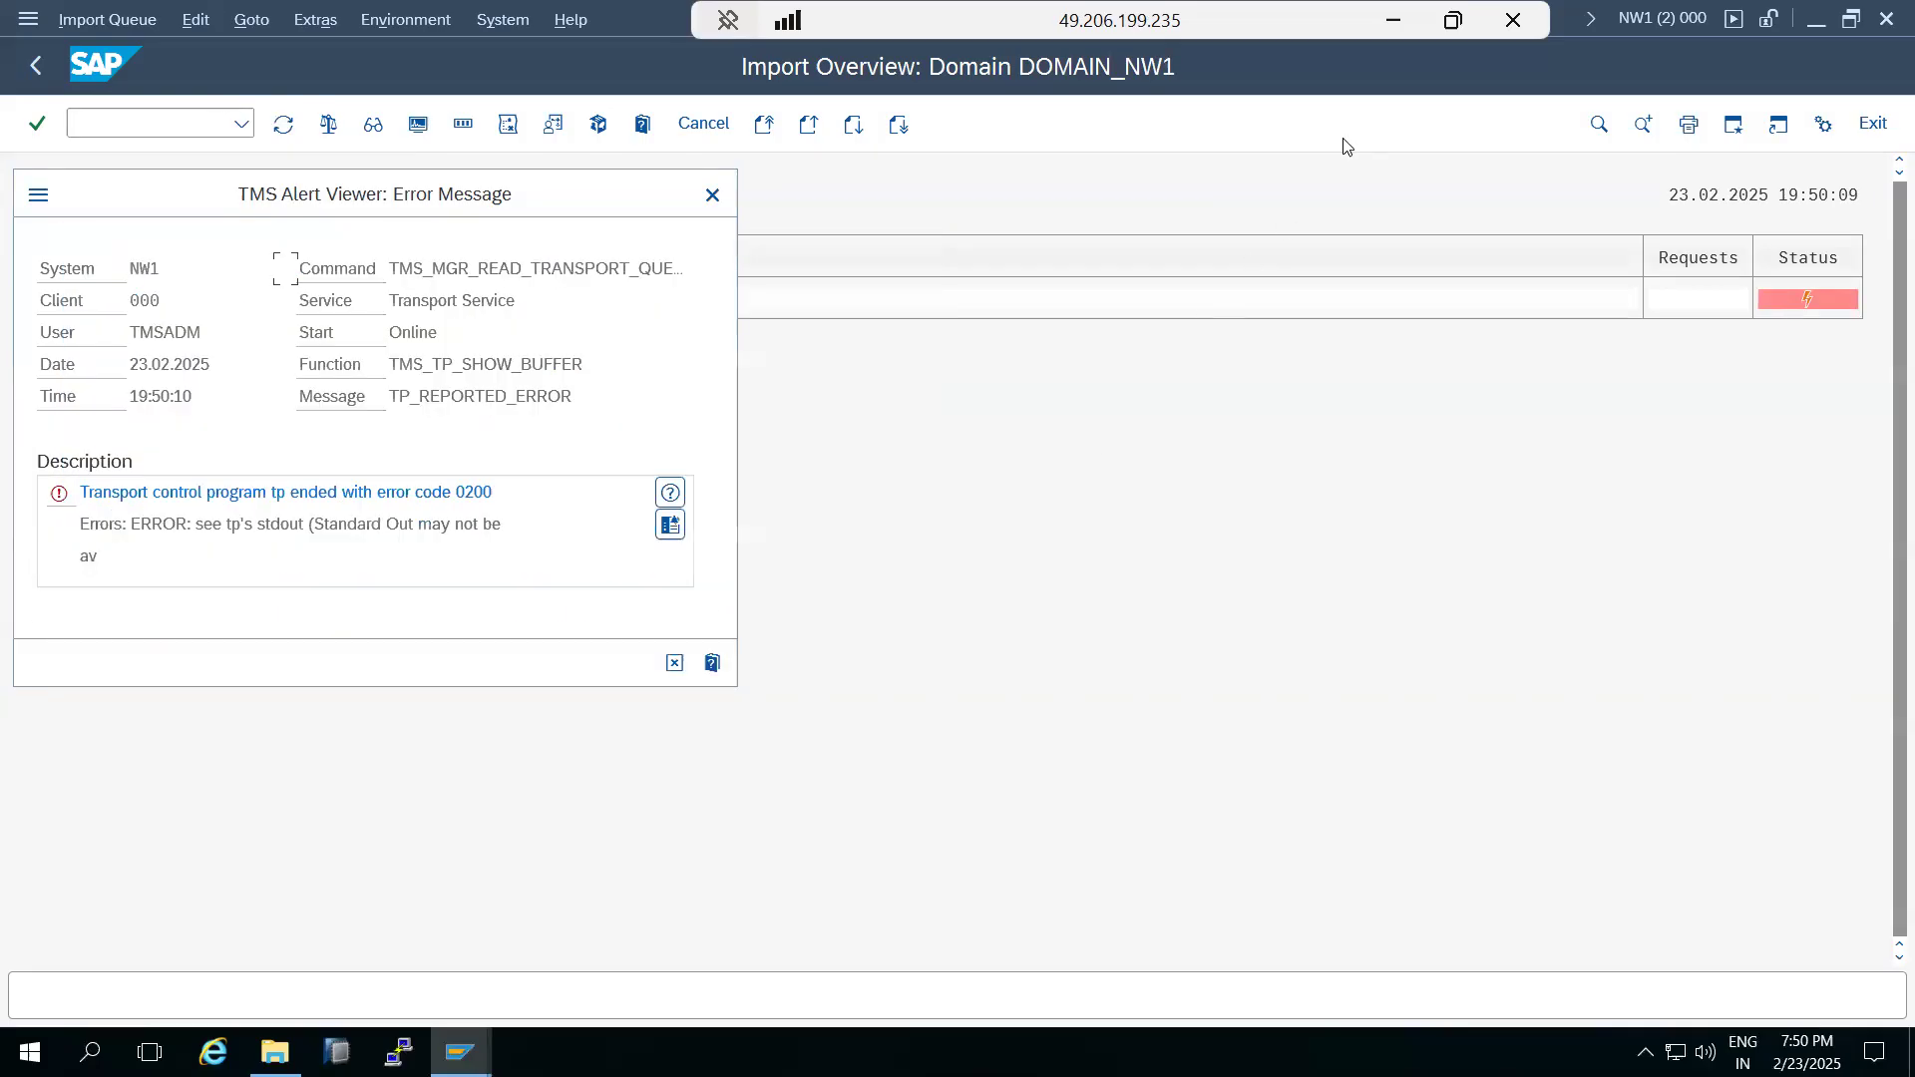
{"action": "left_click", "coordinate": [713, 196]}
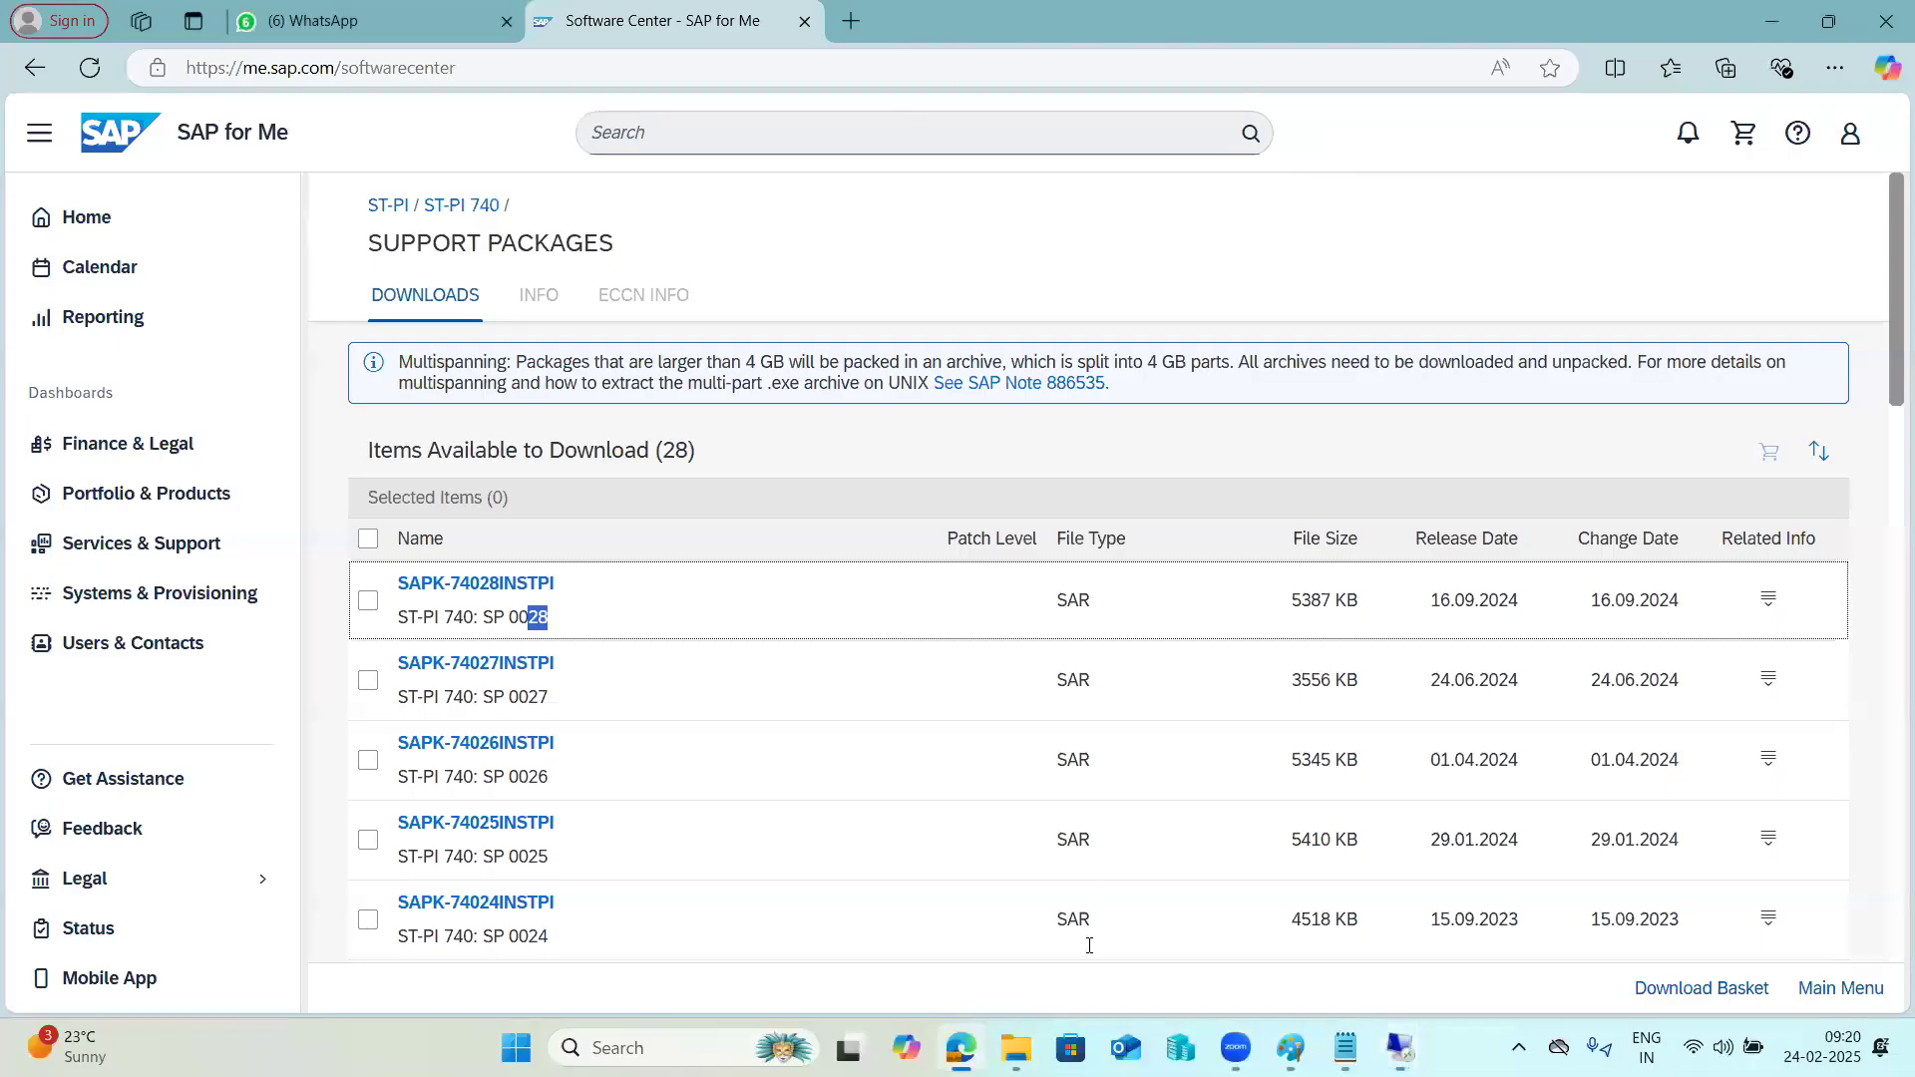
Switch to the kpbaseserver remote session and create a folder named buffer in E:\usr\sap\trans.
{"action": "mouse_move", "coordinate": [1401, 1049]}
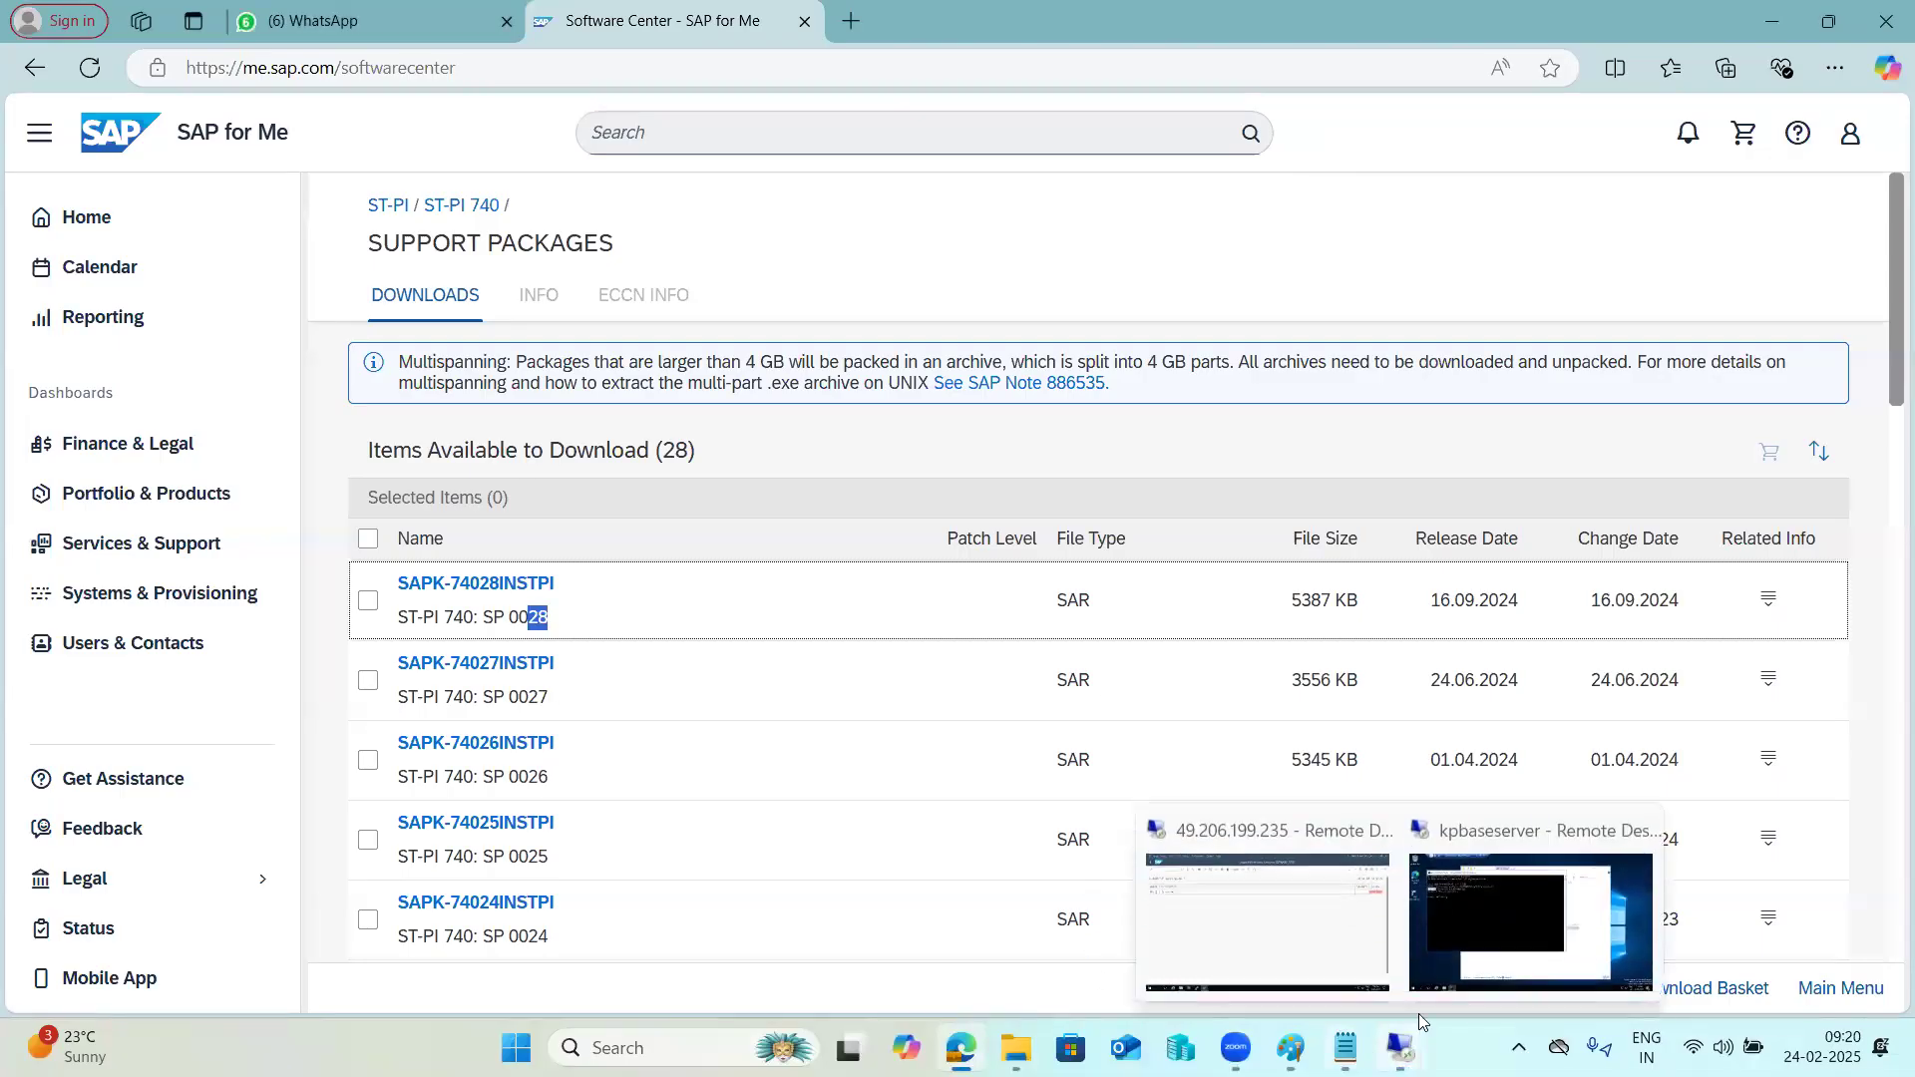
{"action": "left_click", "coordinate": [1478, 946]}
{"action": "left_click", "coordinate": [978, 824]}
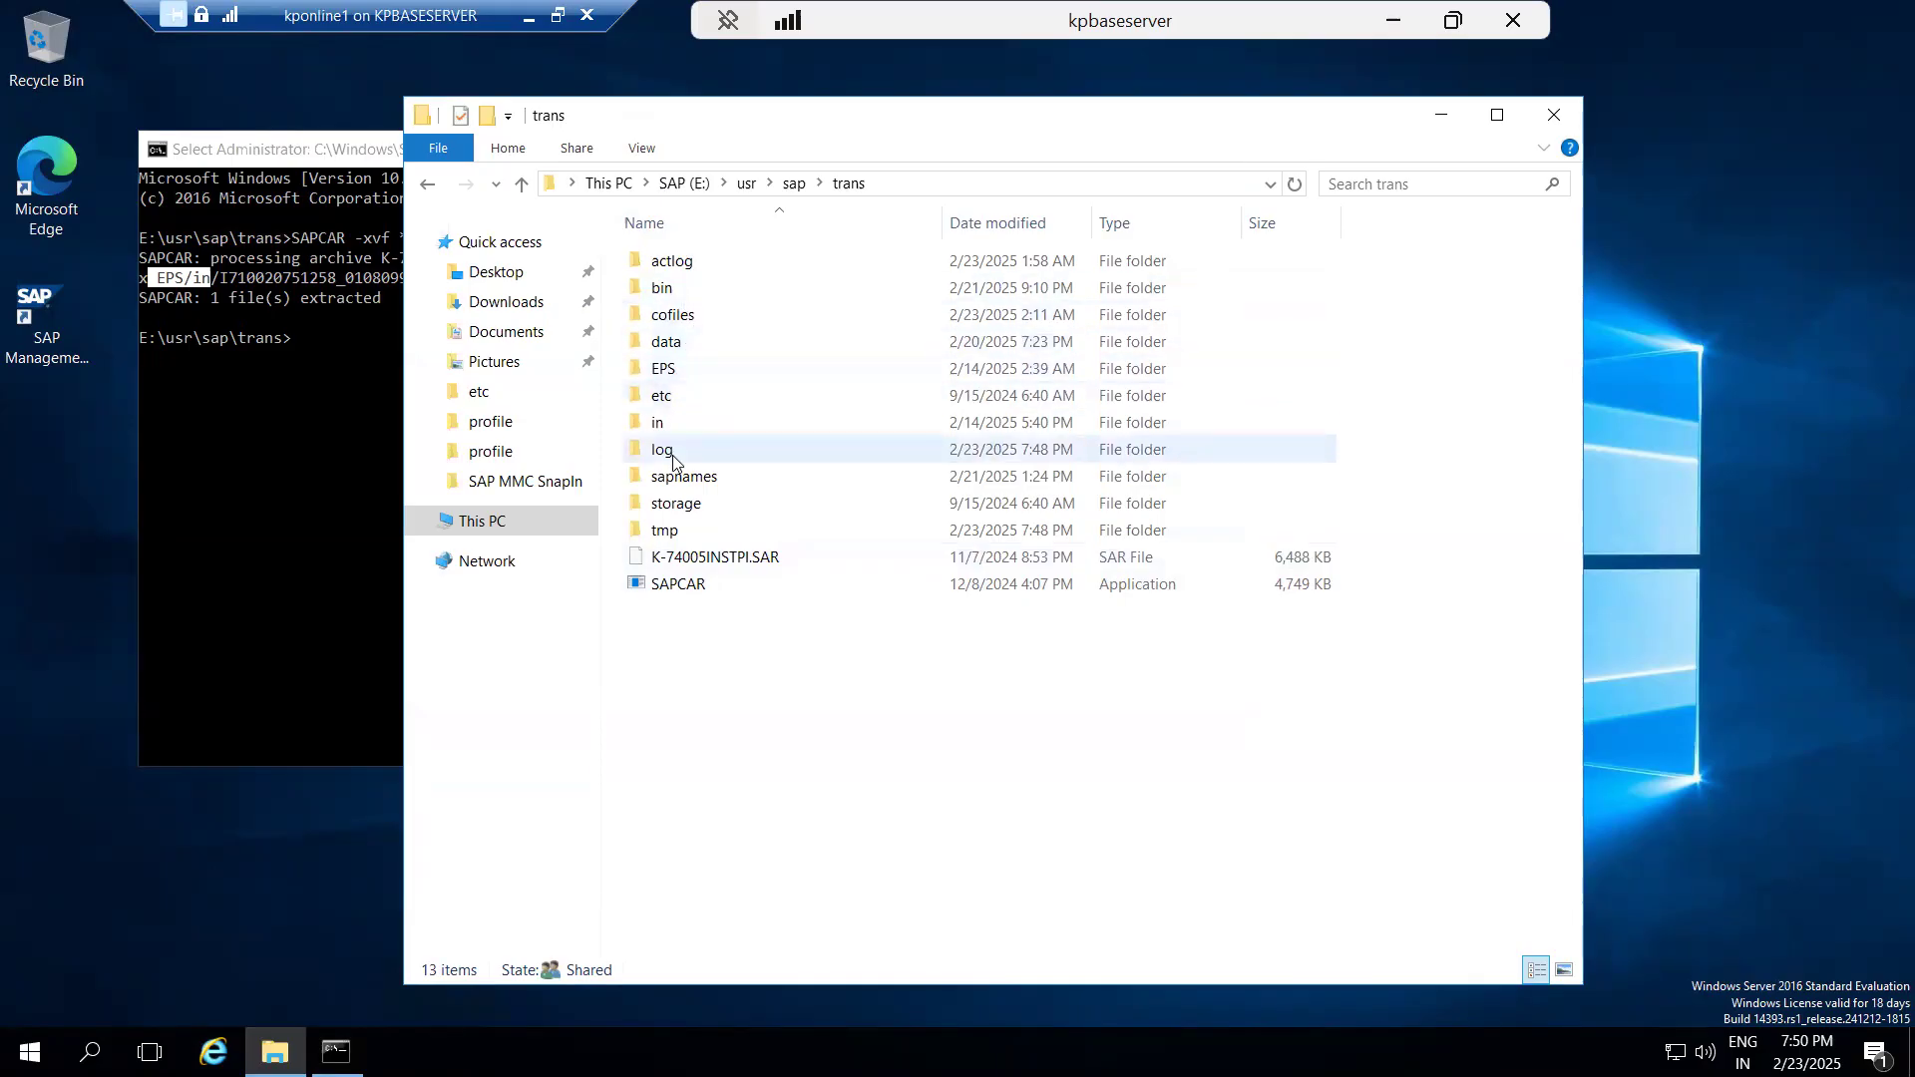
{"action": "left_click", "coordinate": [793, 183]}
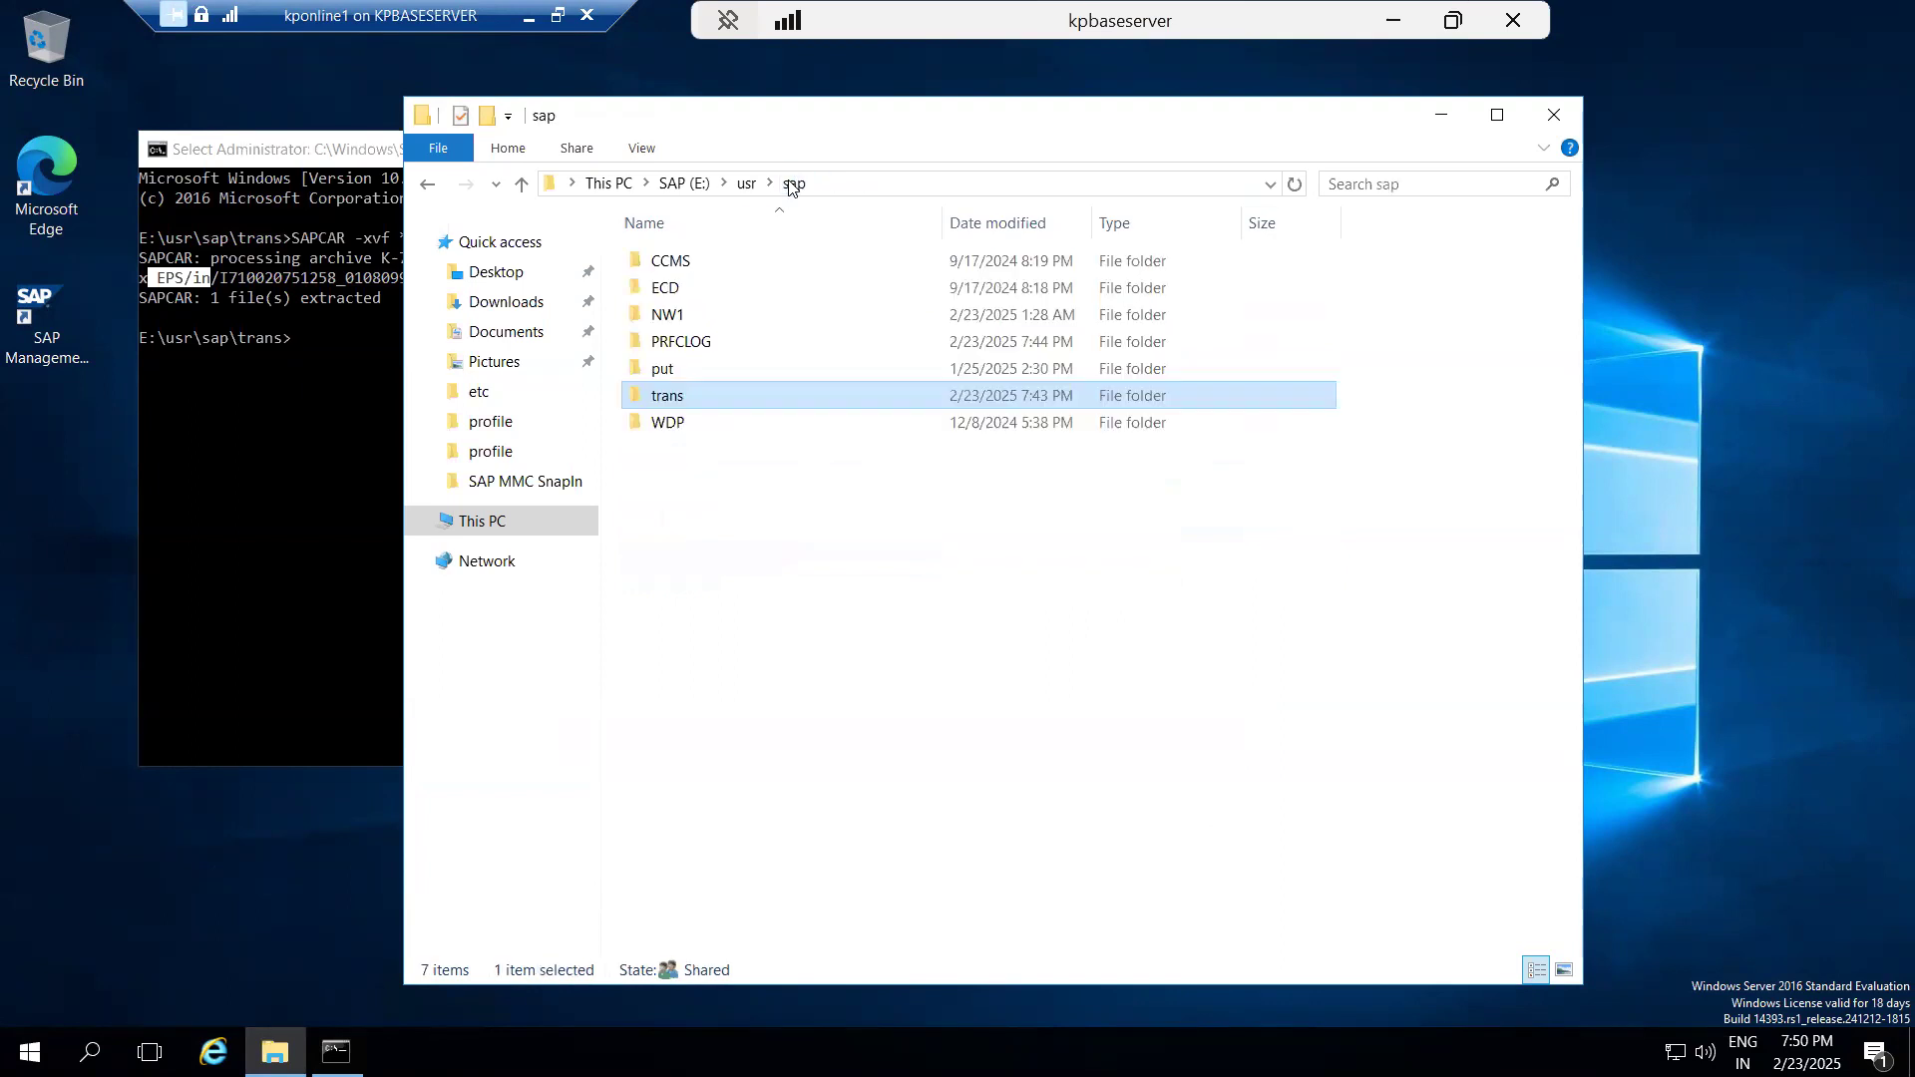
{"action": "double_click", "coordinate": [666, 396]}
{"action": "right_click", "coordinate": [734, 729]}
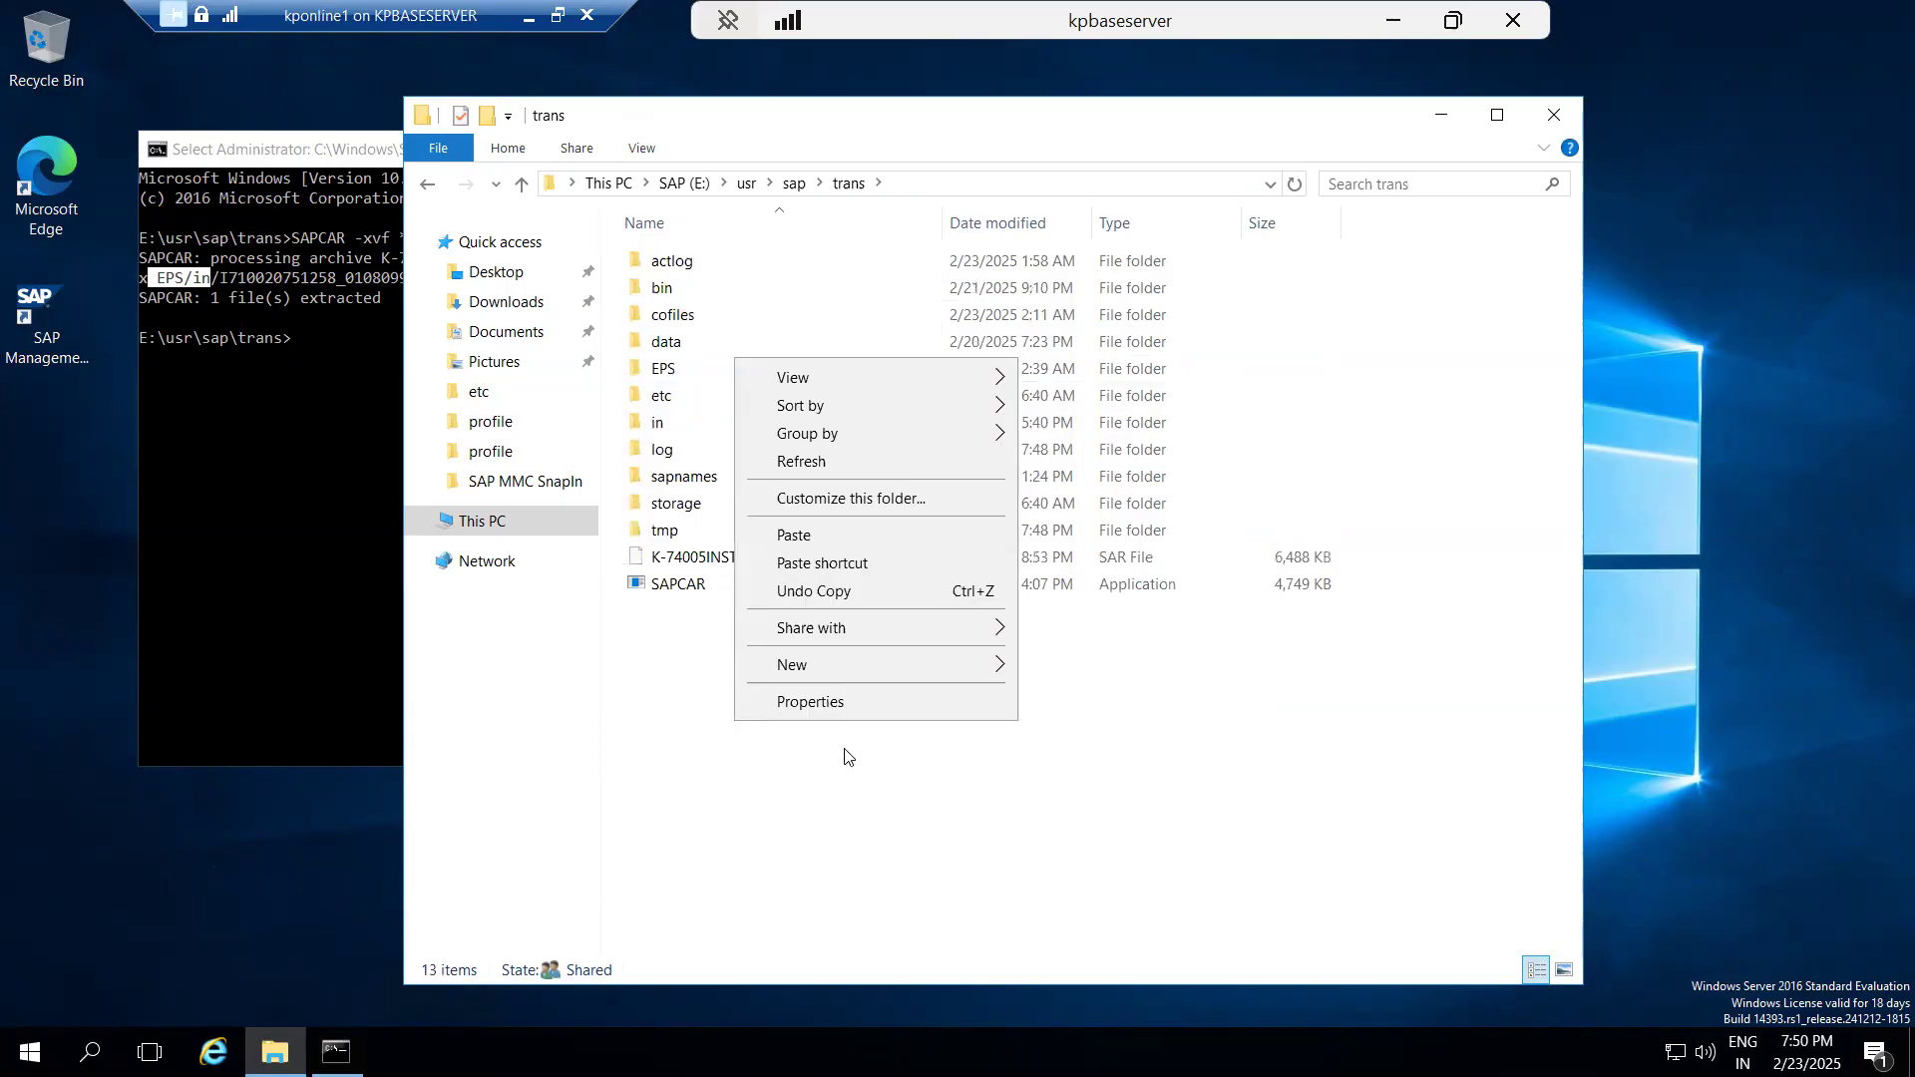
{"action": "mouse_move", "coordinate": [988, 663]}
{"action": "left_click", "coordinate": [1066, 666]}
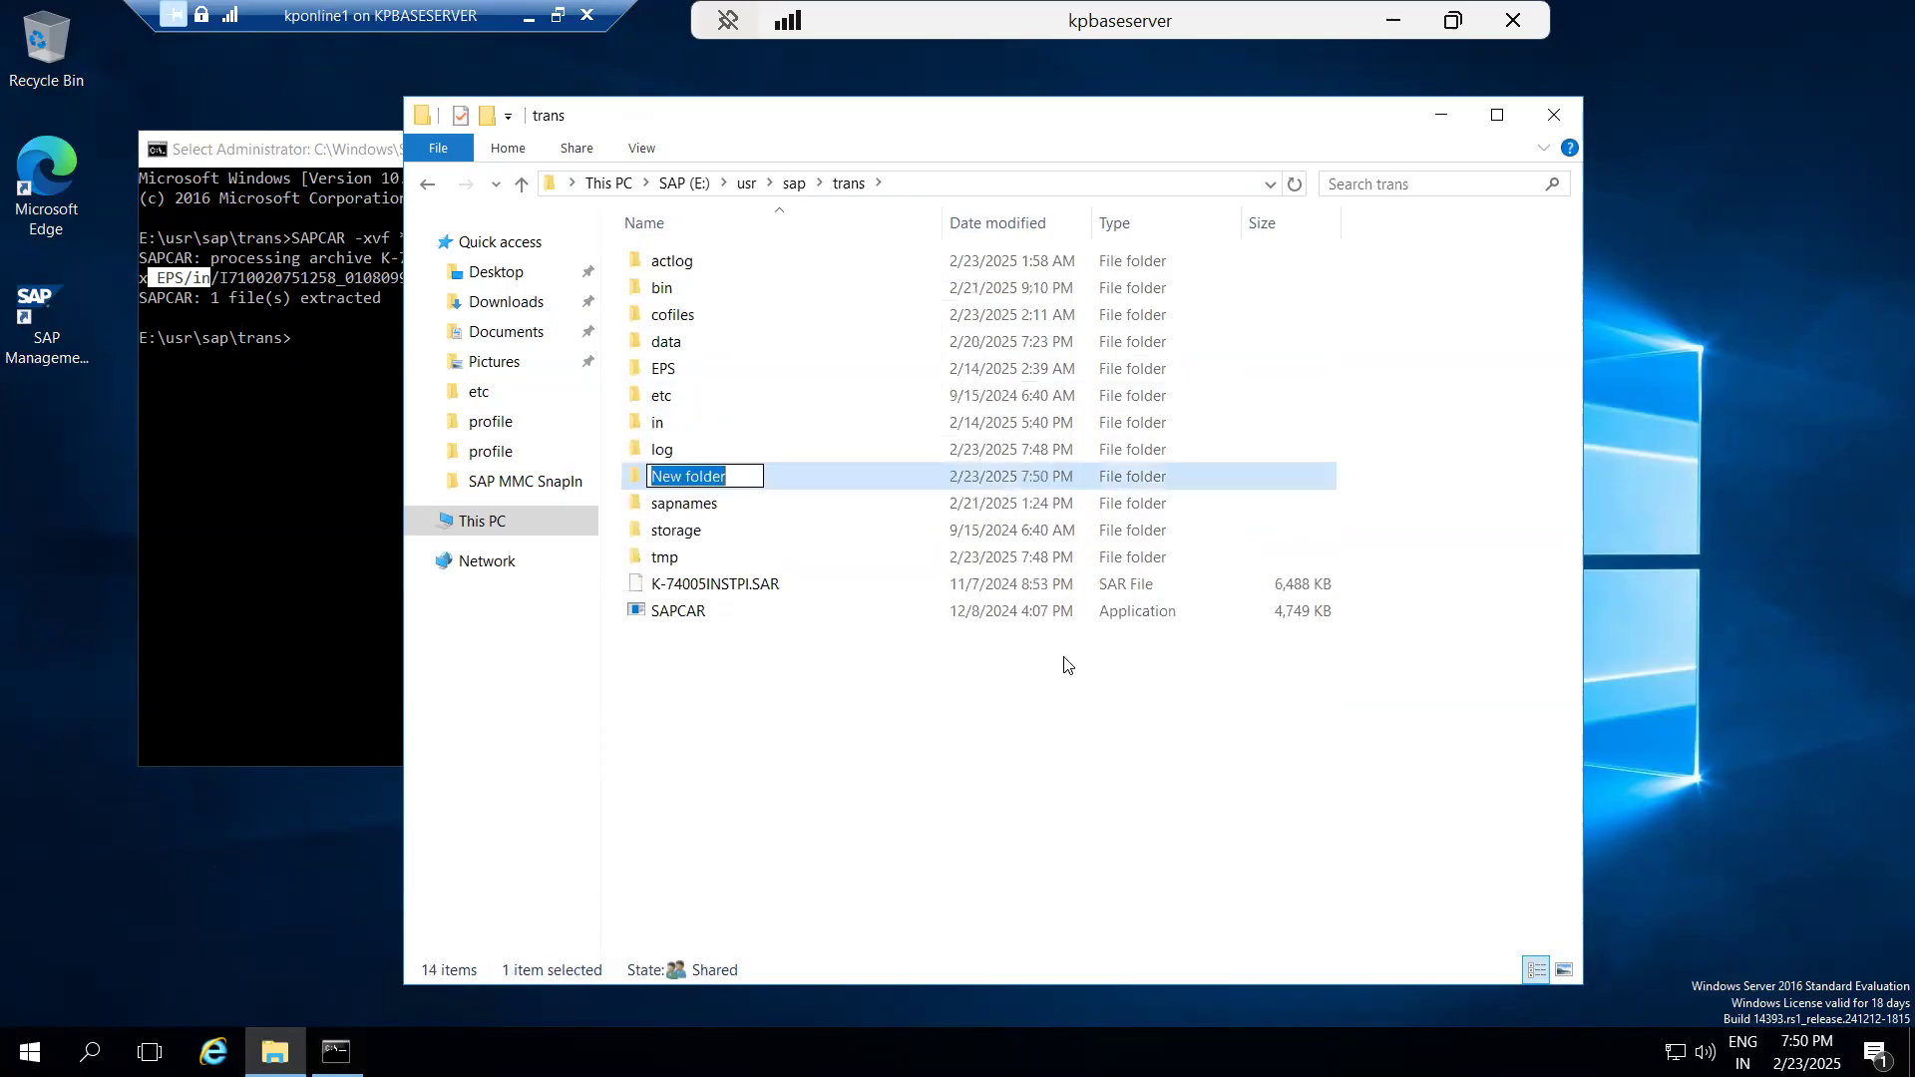
{"action": "type", "text": "buffer"}
{"action": "left_click", "coordinate": [854, 800]}
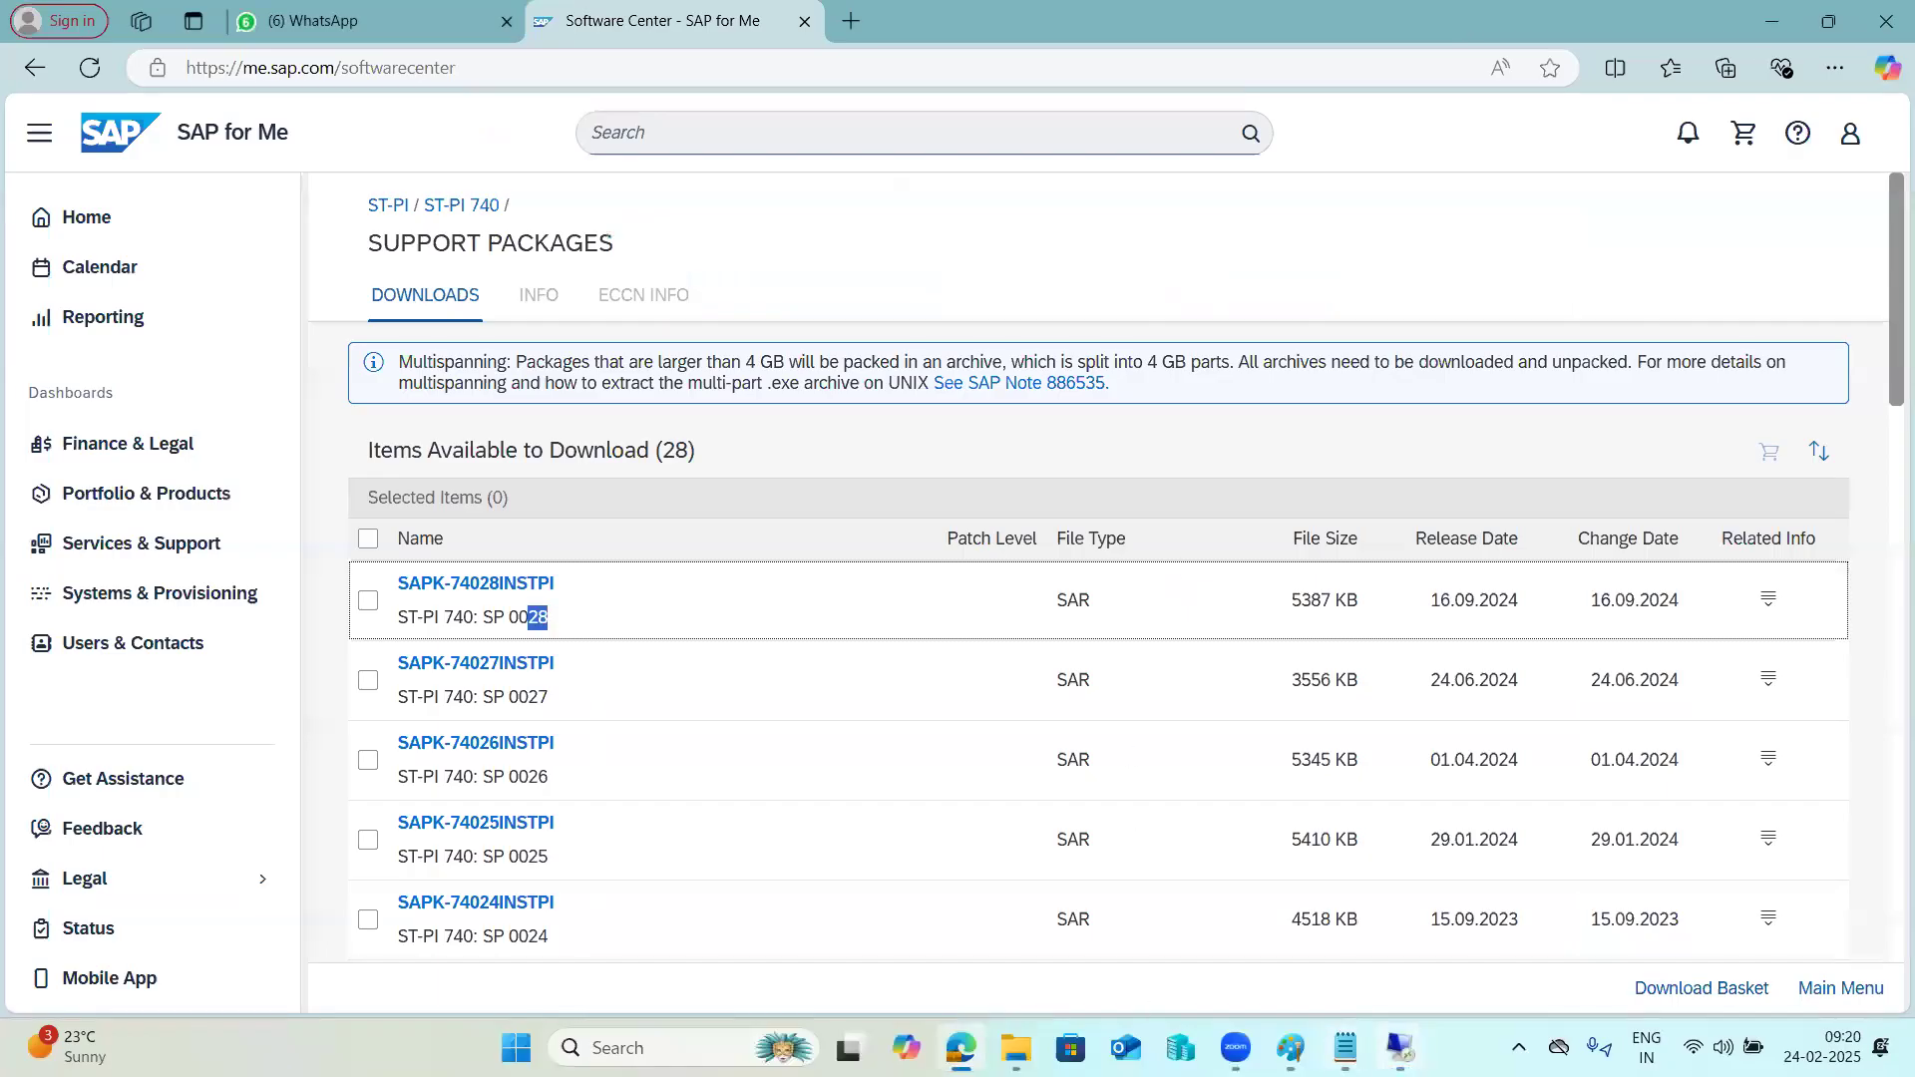
Return to the 49.206.199.235 session, refresh the DOMAIN_NW1 import overview and check system NW1's import queue.
{"action": "mouse_move", "coordinate": [1400, 1047]}
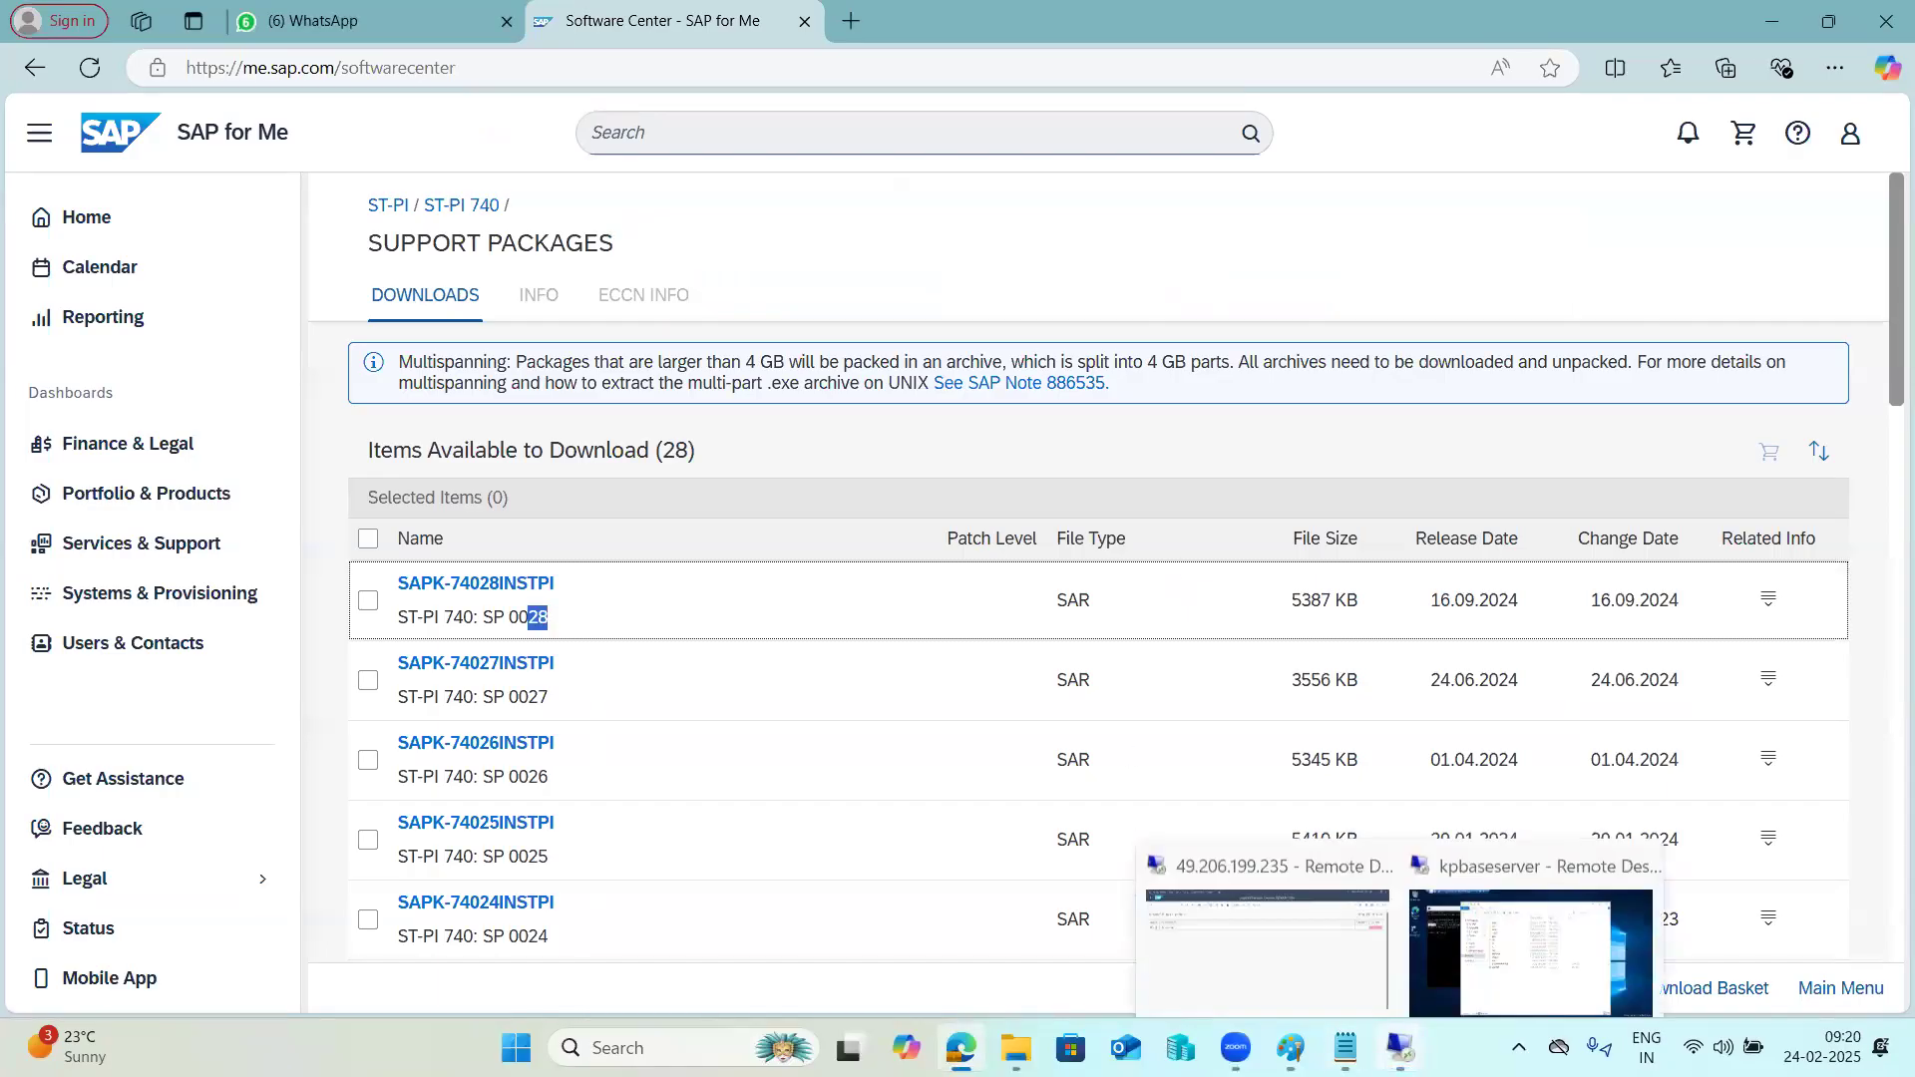
{"action": "left_click", "coordinate": [1330, 911]}
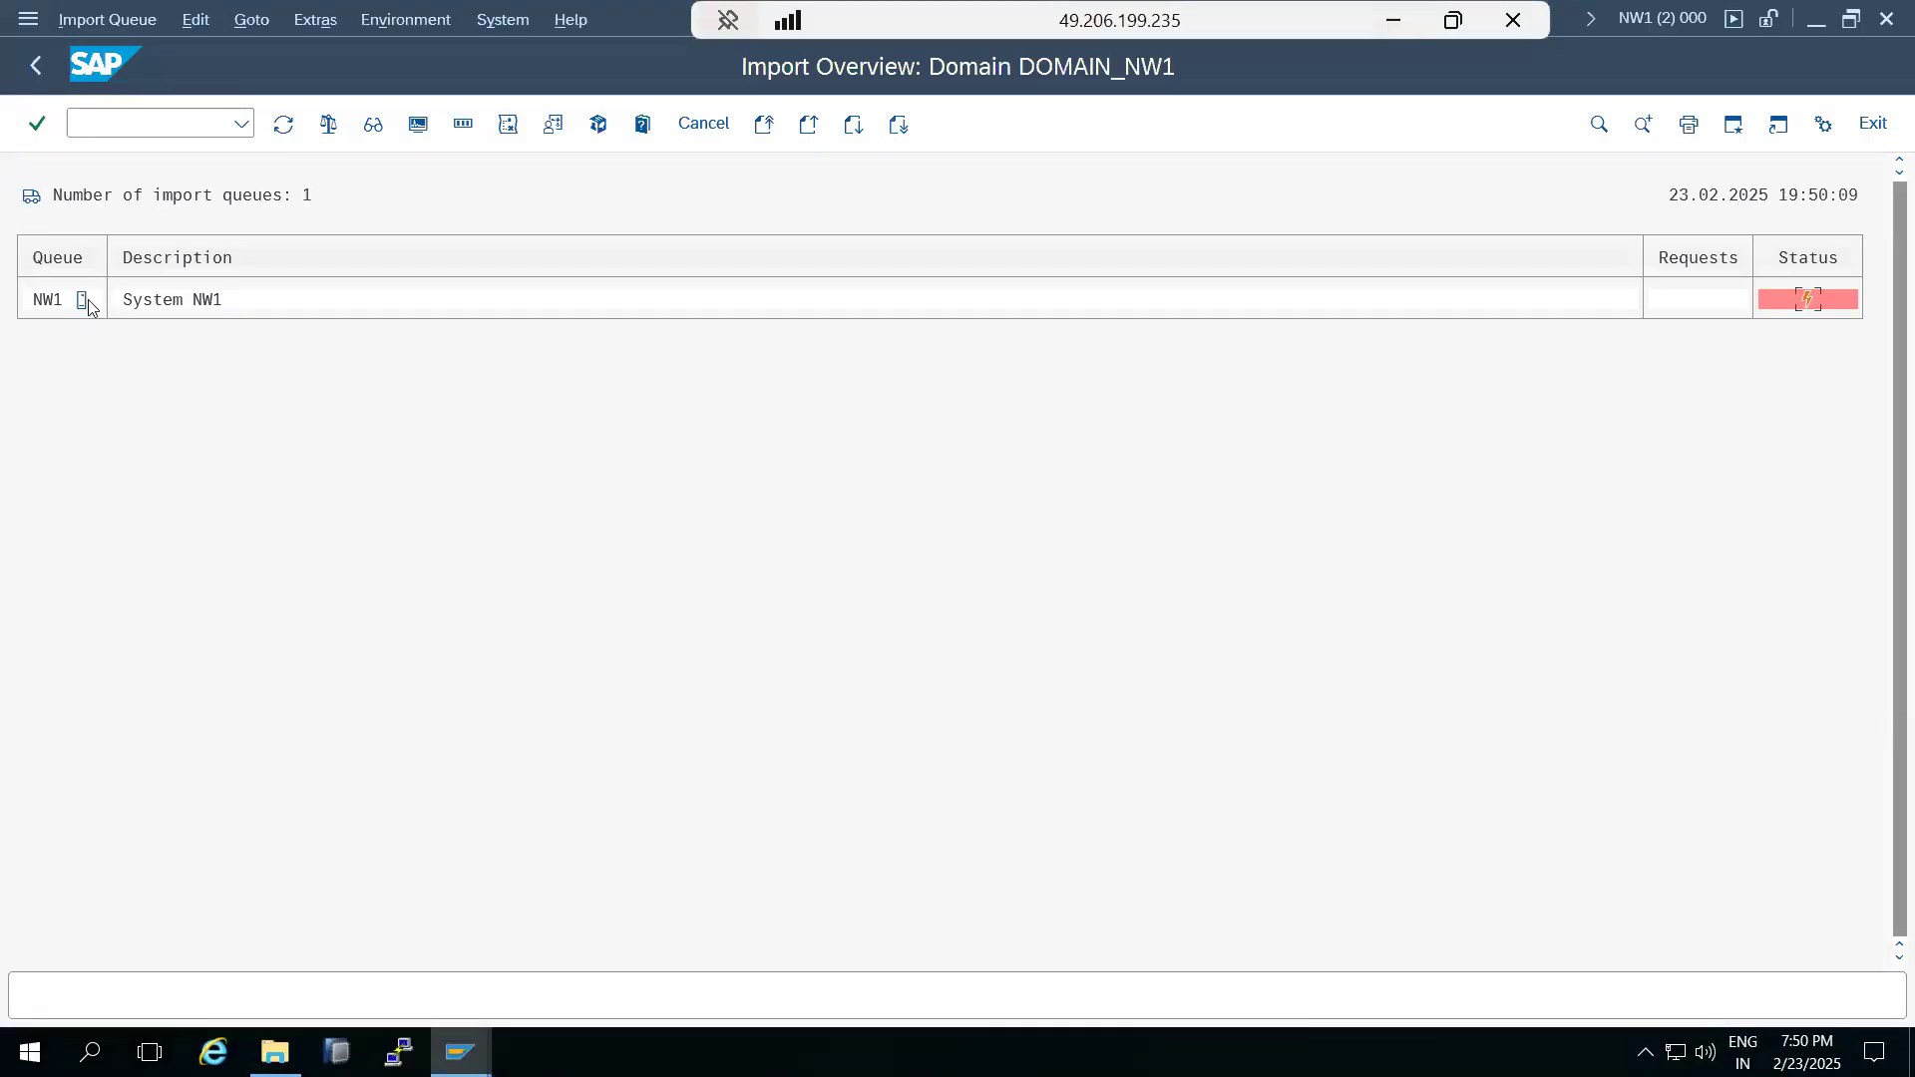
{"action": "left_click", "coordinate": [283, 125]}
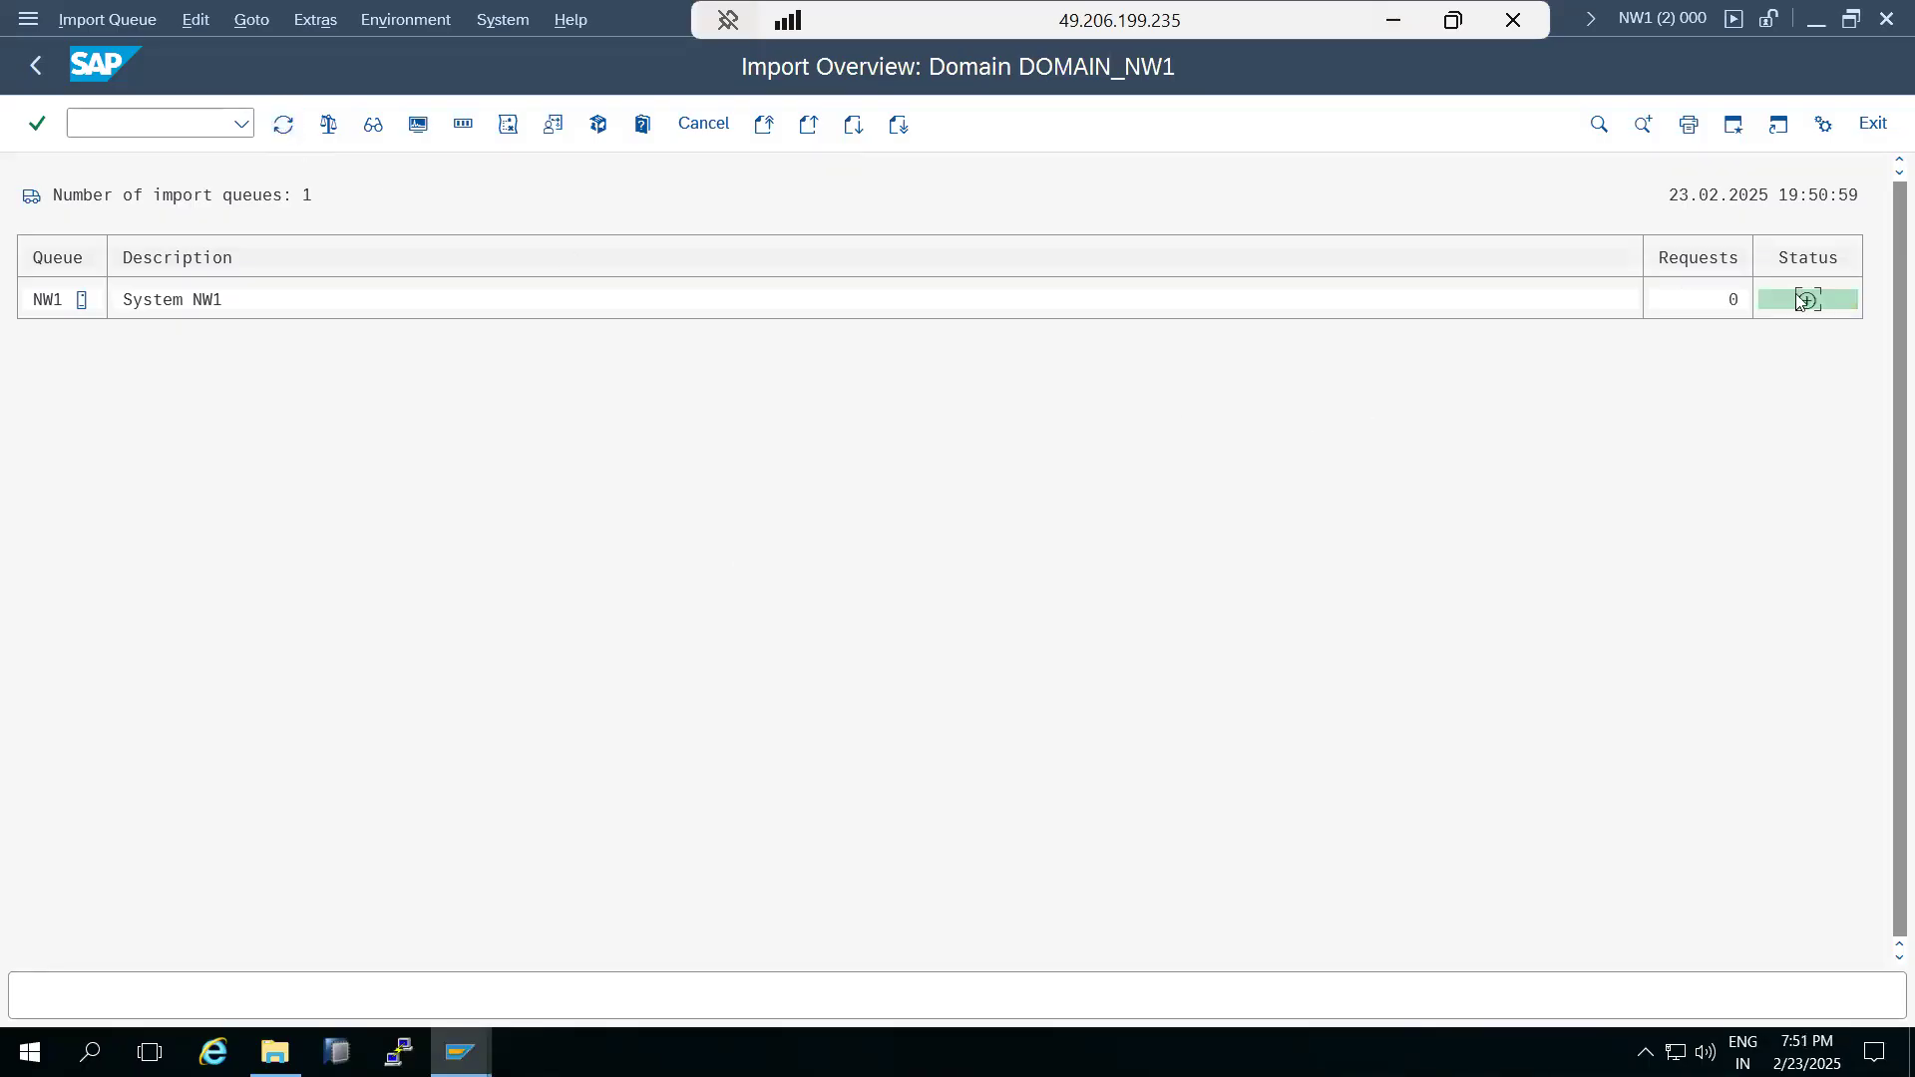
{"action": "double_click", "coordinate": [40, 302]}
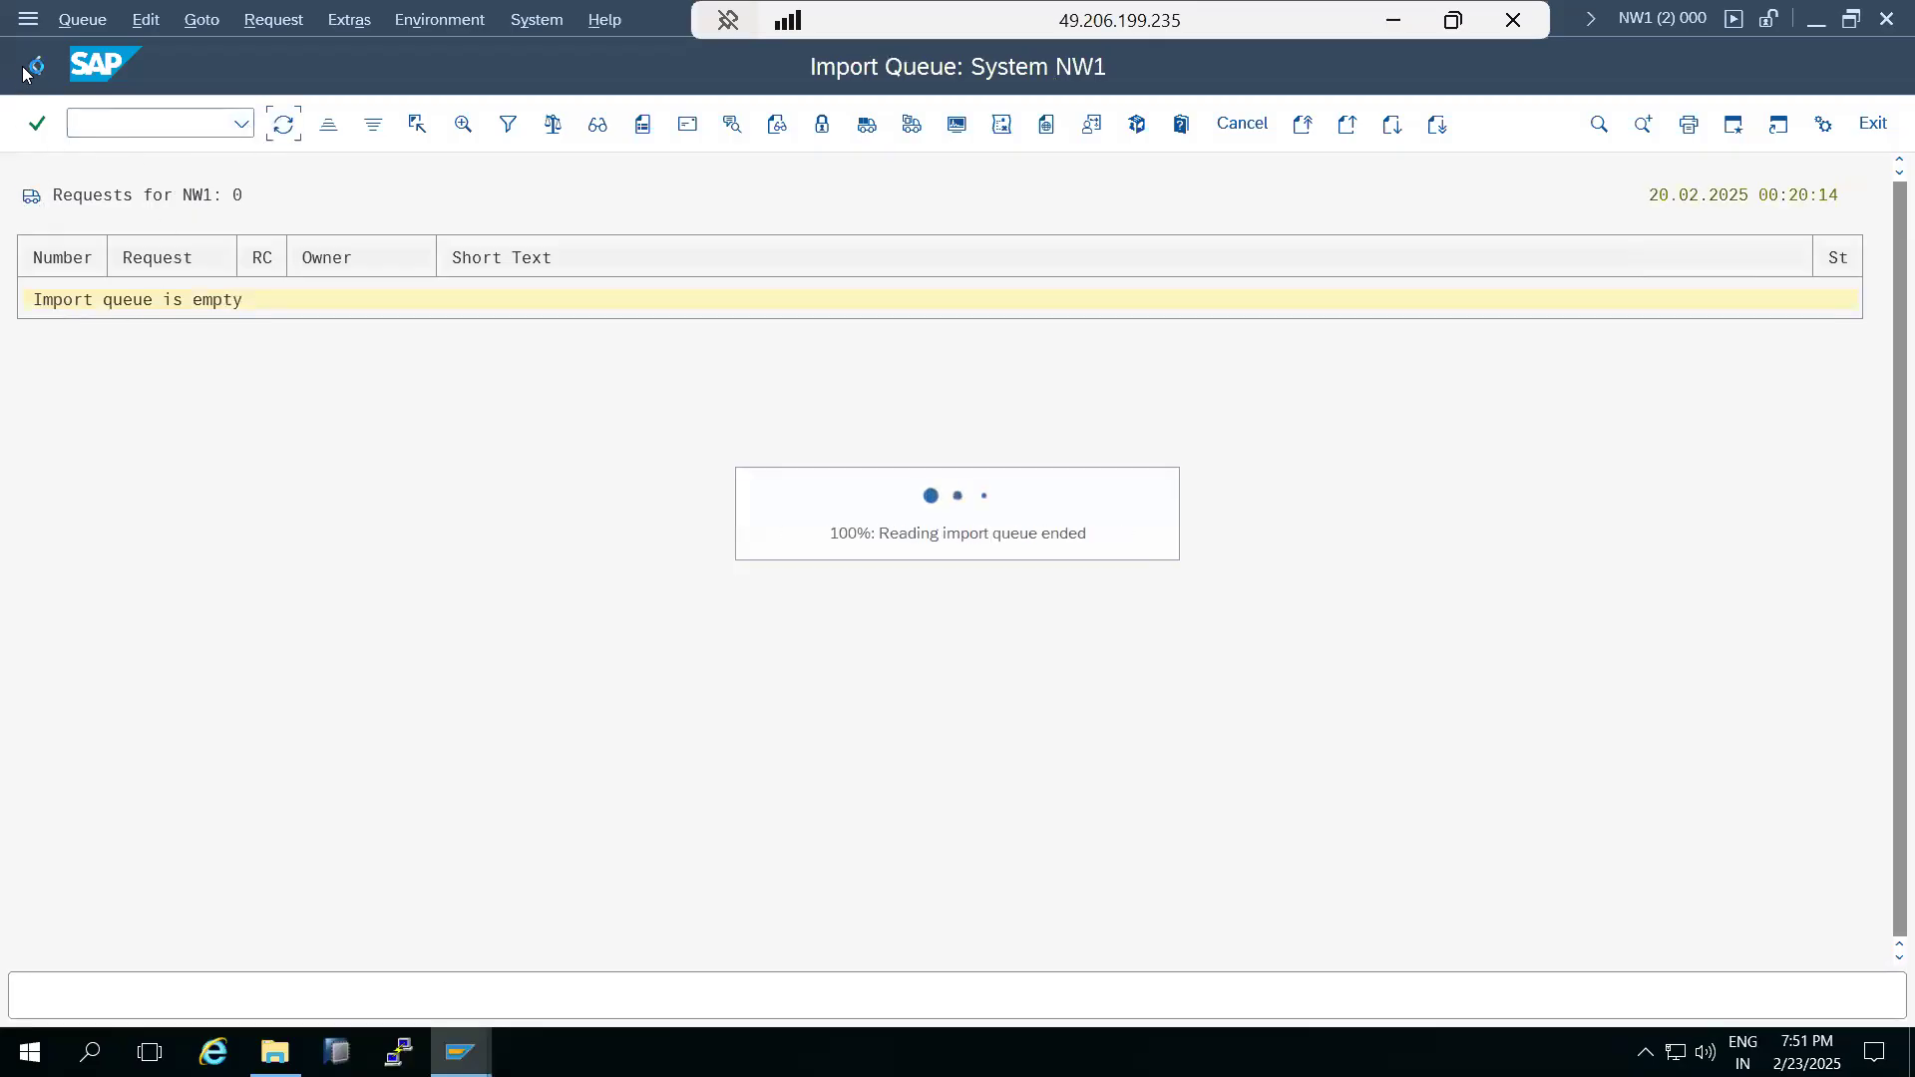
Return to the Support Package Manager, close the error status and restart the import of the SAPK-74005INSTPI queue.
{"action": "mouse_move", "coordinate": [459, 1053]}
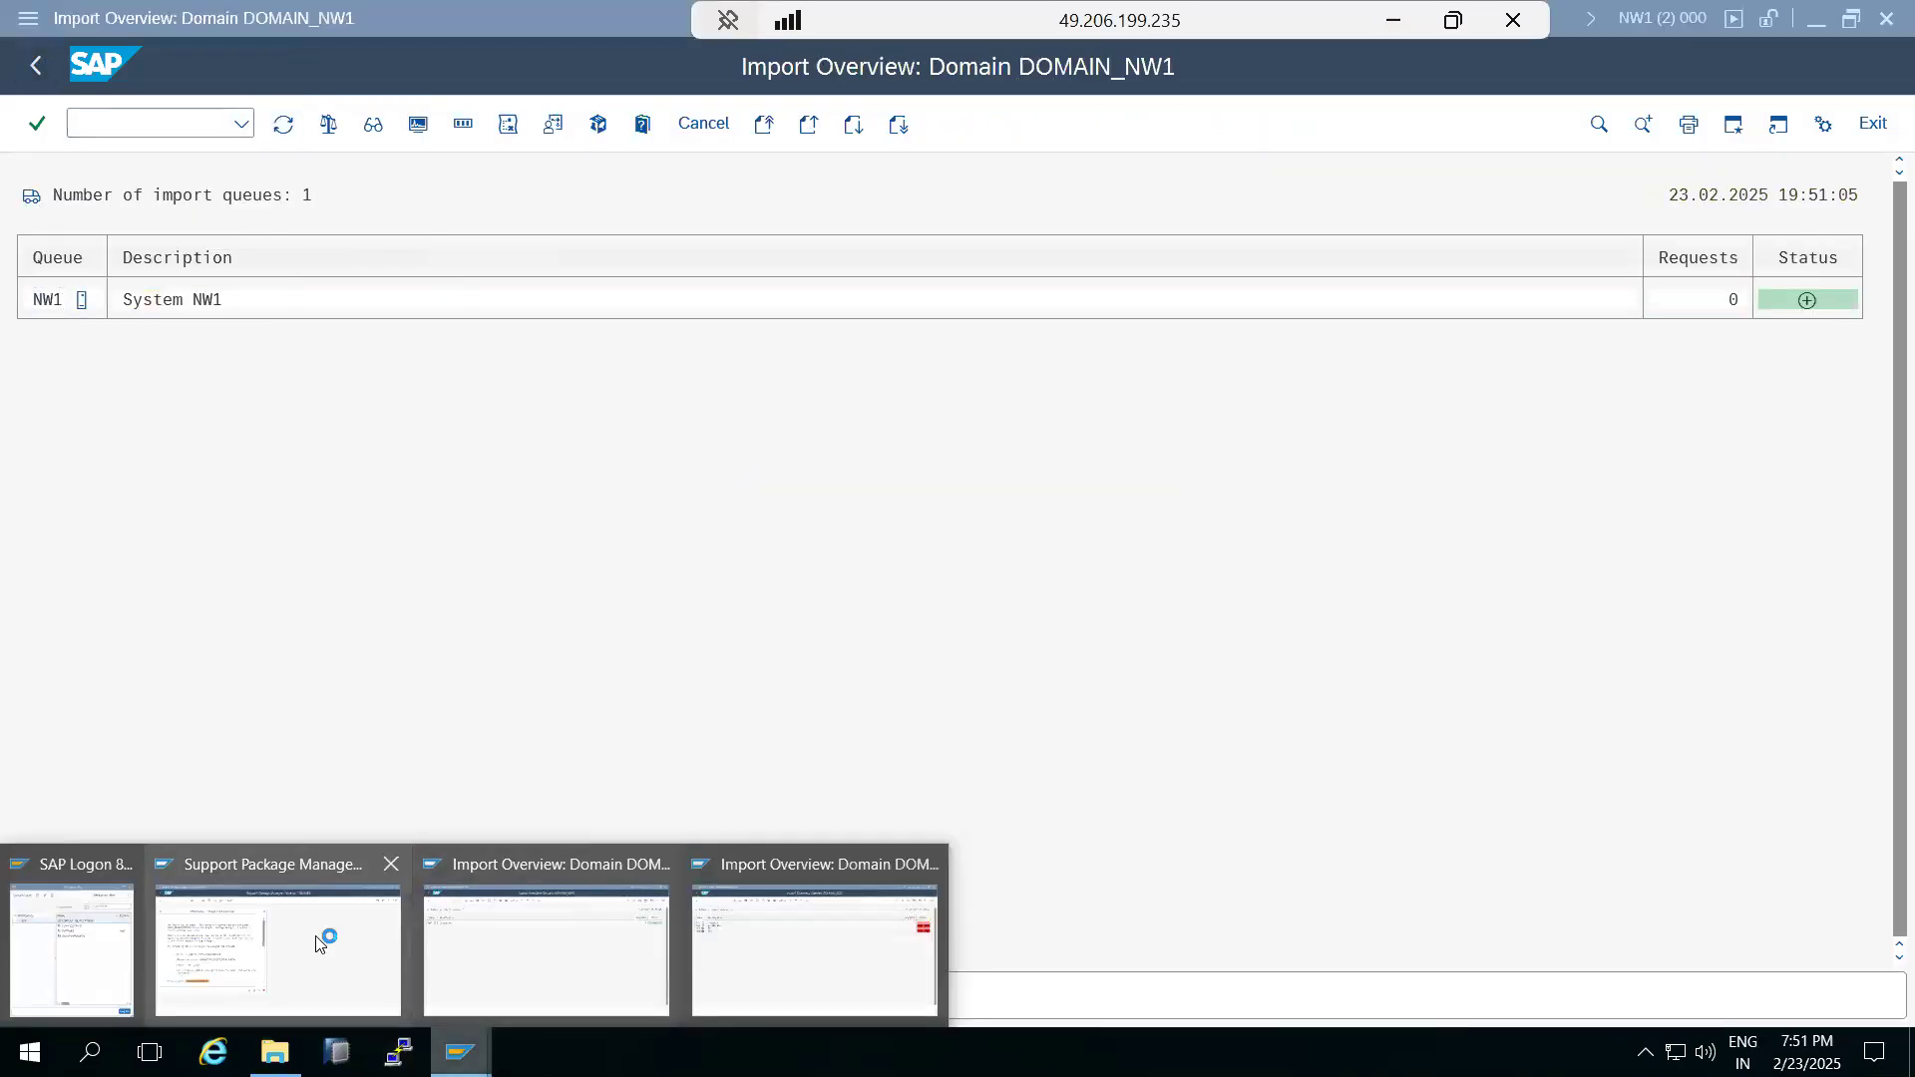
{"action": "left_click", "coordinate": [320, 933]}
{"action": "left_click", "coordinate": [732, 826]}
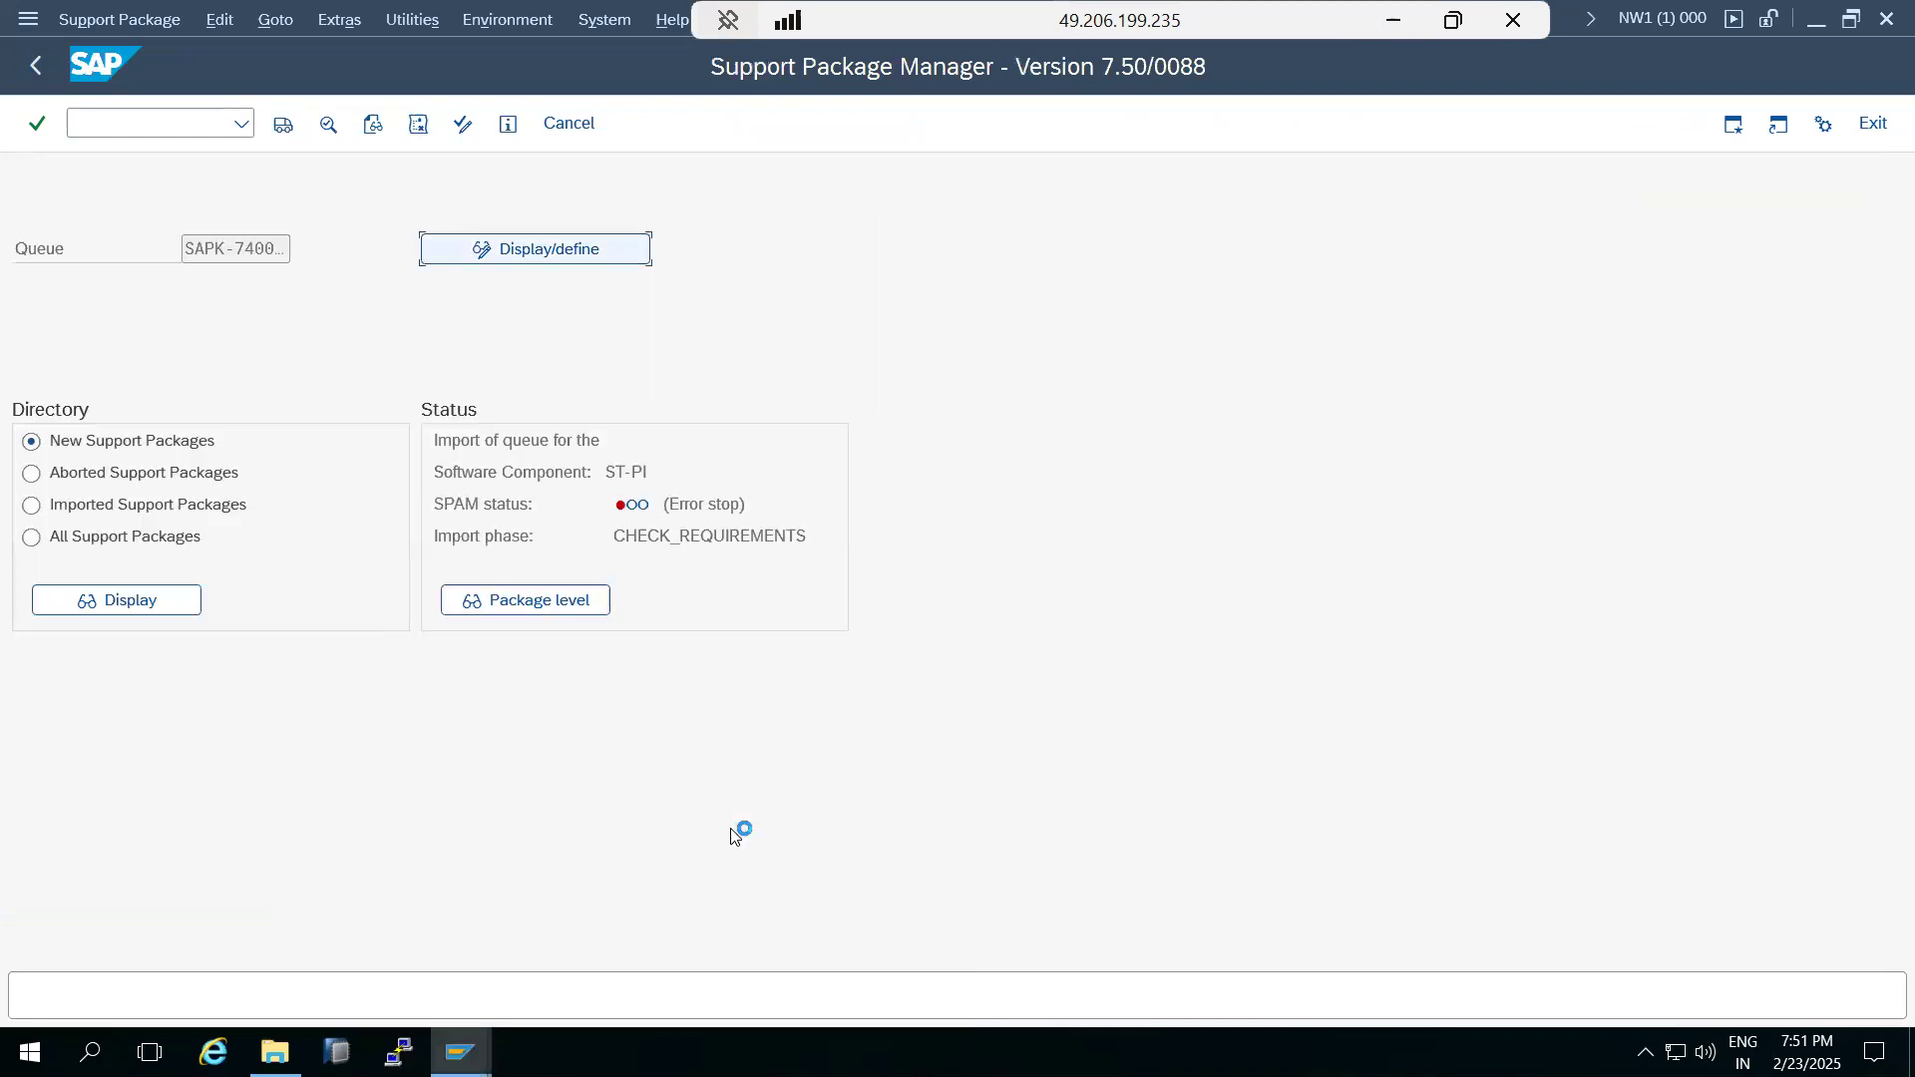
{"action": "left_click", "coordinate": [283, 124]}
{"action": "left_click", "coordinate": [553, 762]}
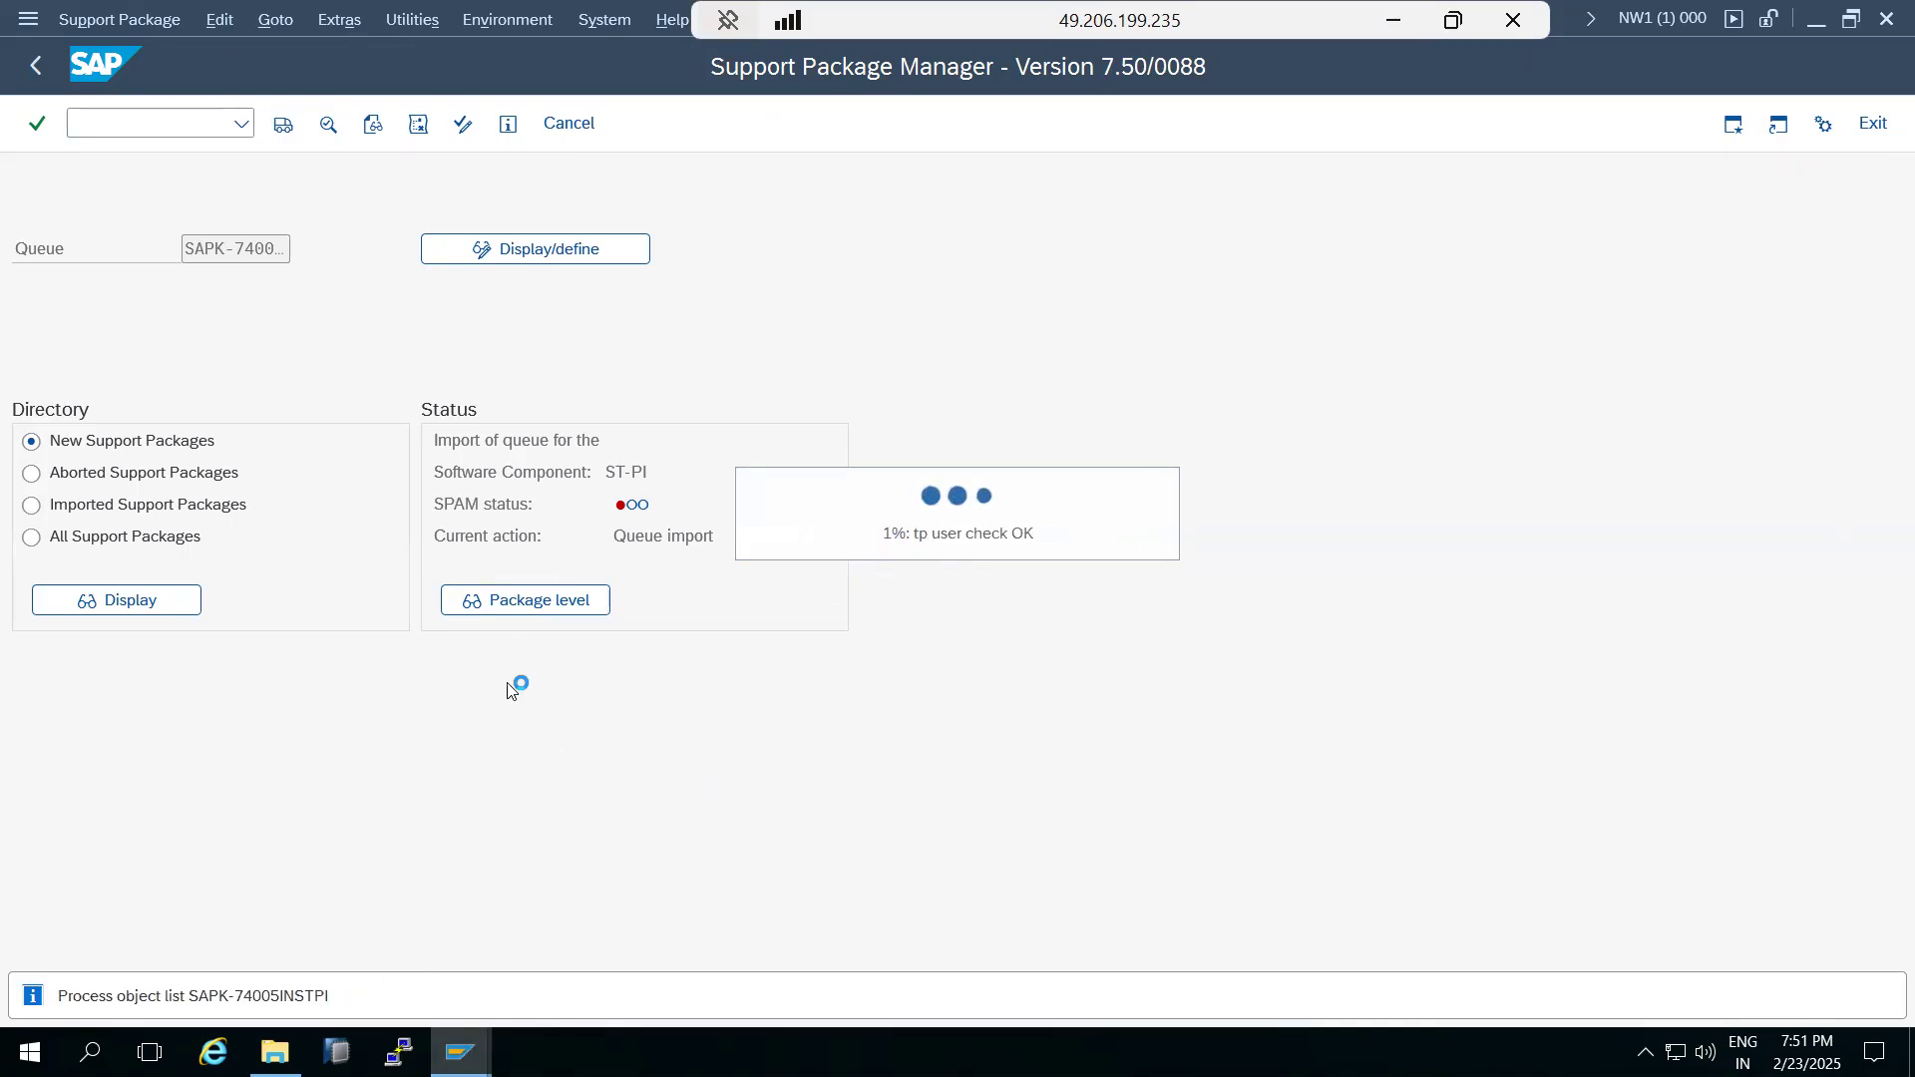
Check ST-PI's support package level in NW1's installed software component versions, then minimize the remote session.
{"action": "mouse_move", "coordinate": [459, 1052]}
{"action": "left_click", "coordinate": [502, 988]}
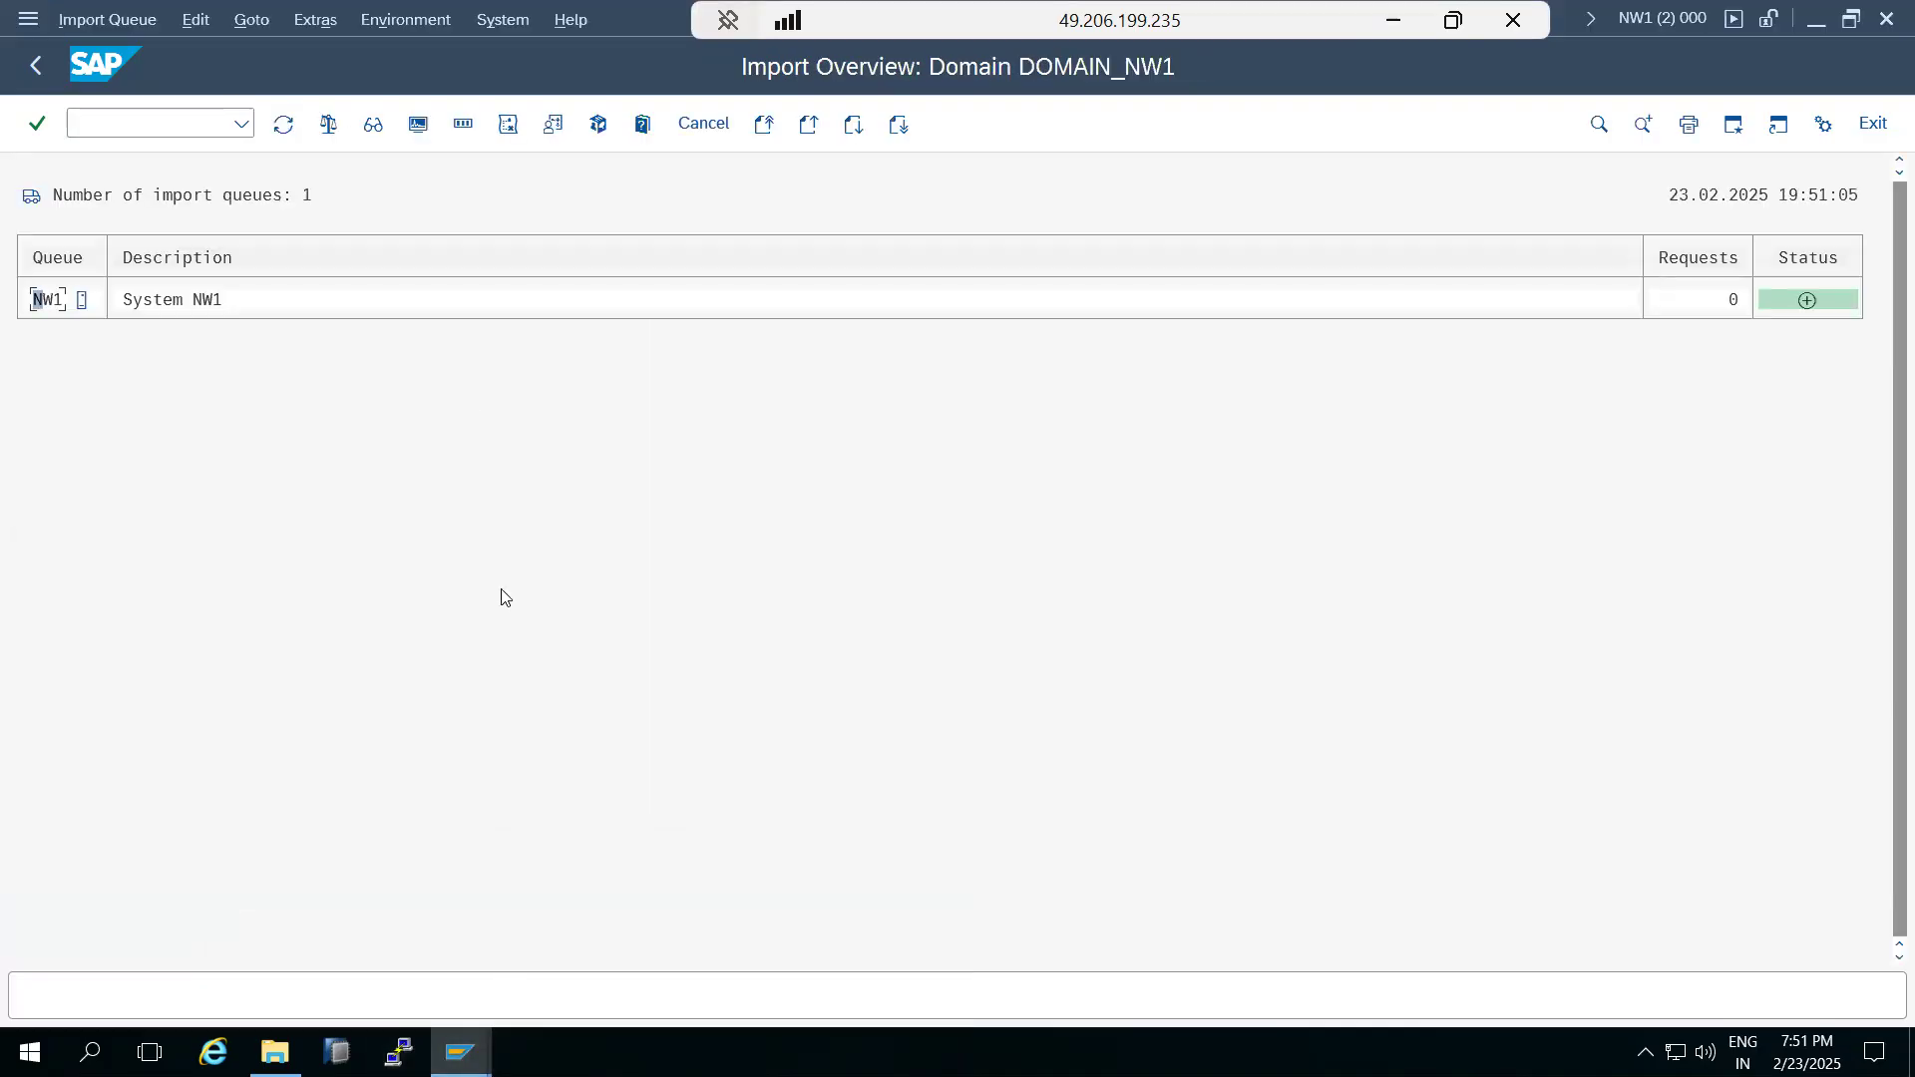
{"action": "left_click", "coordinate": [503, 19]}
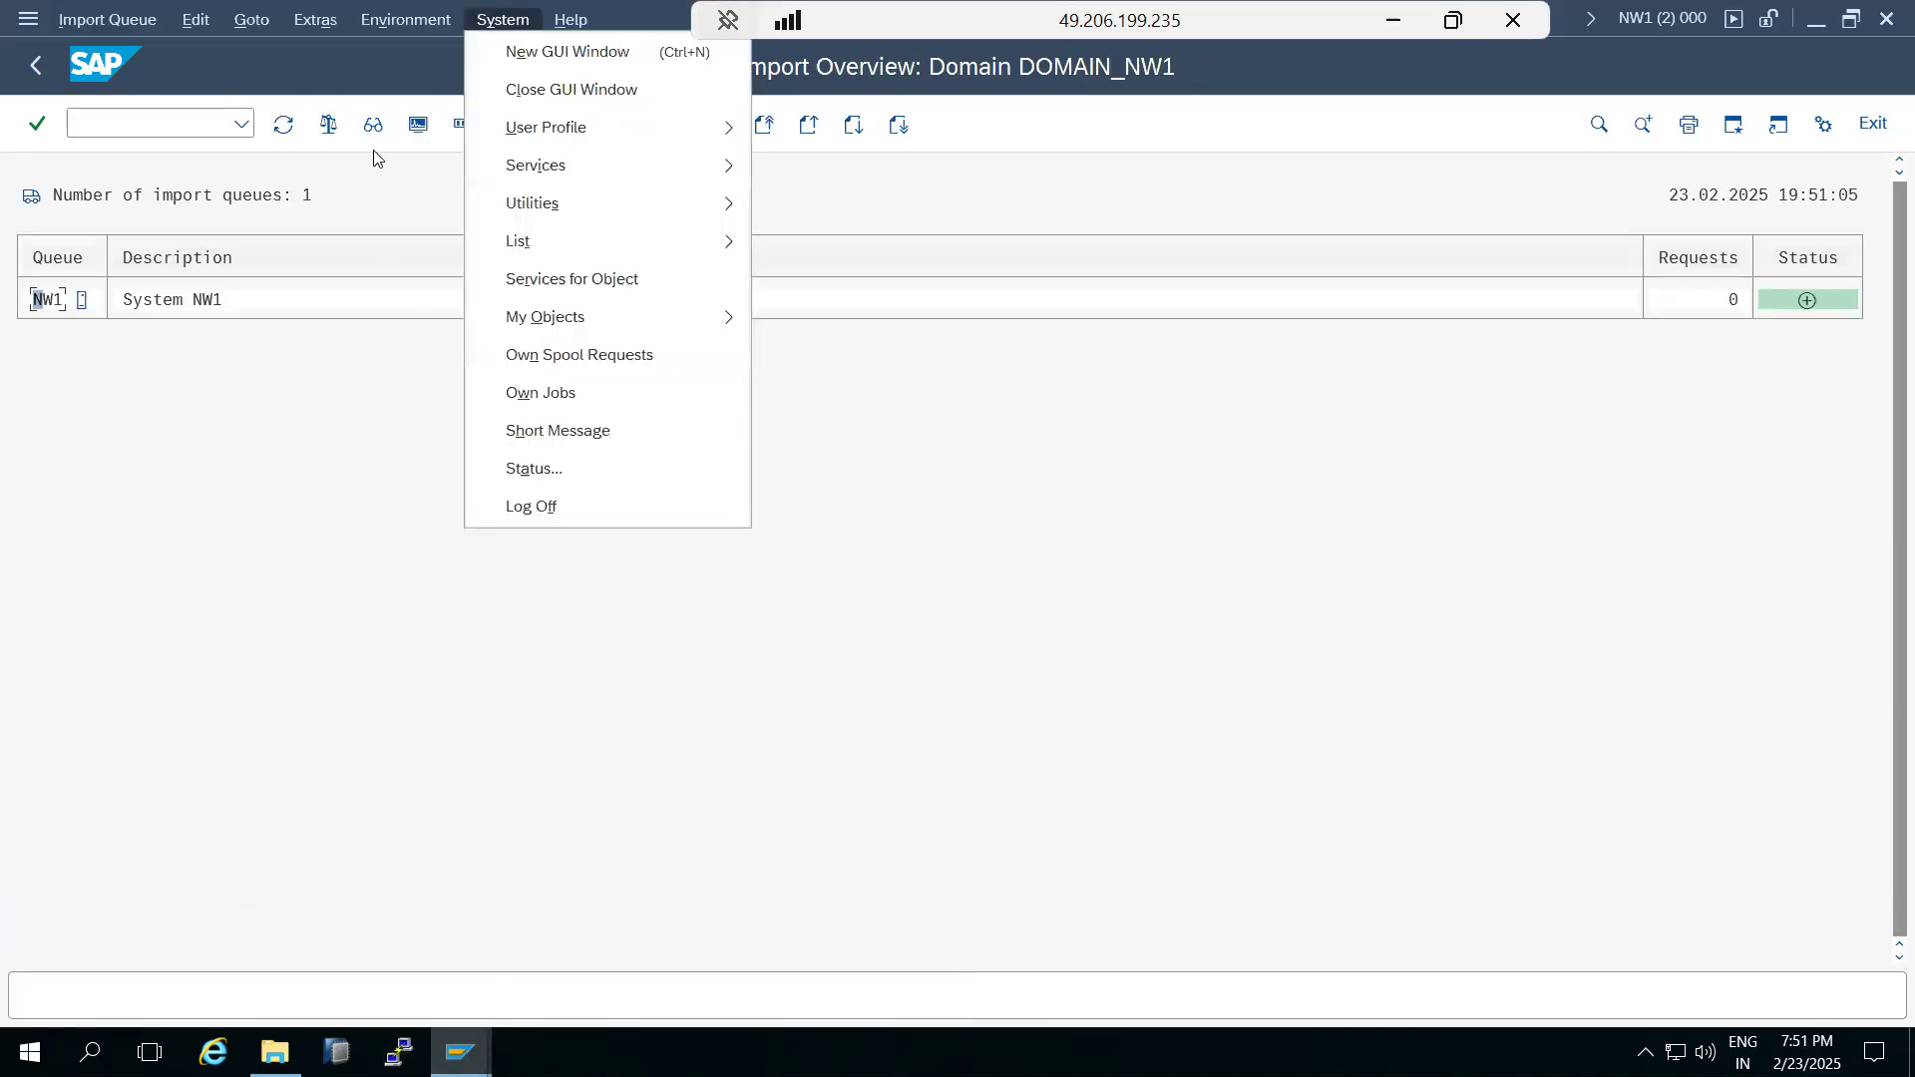
{"action": "left_click", "coordinate": [509, 468]}
{"action": "left_click", "coordinate": [760, 547]}
{"action": "left_click", "coordinate": [110, 641]}
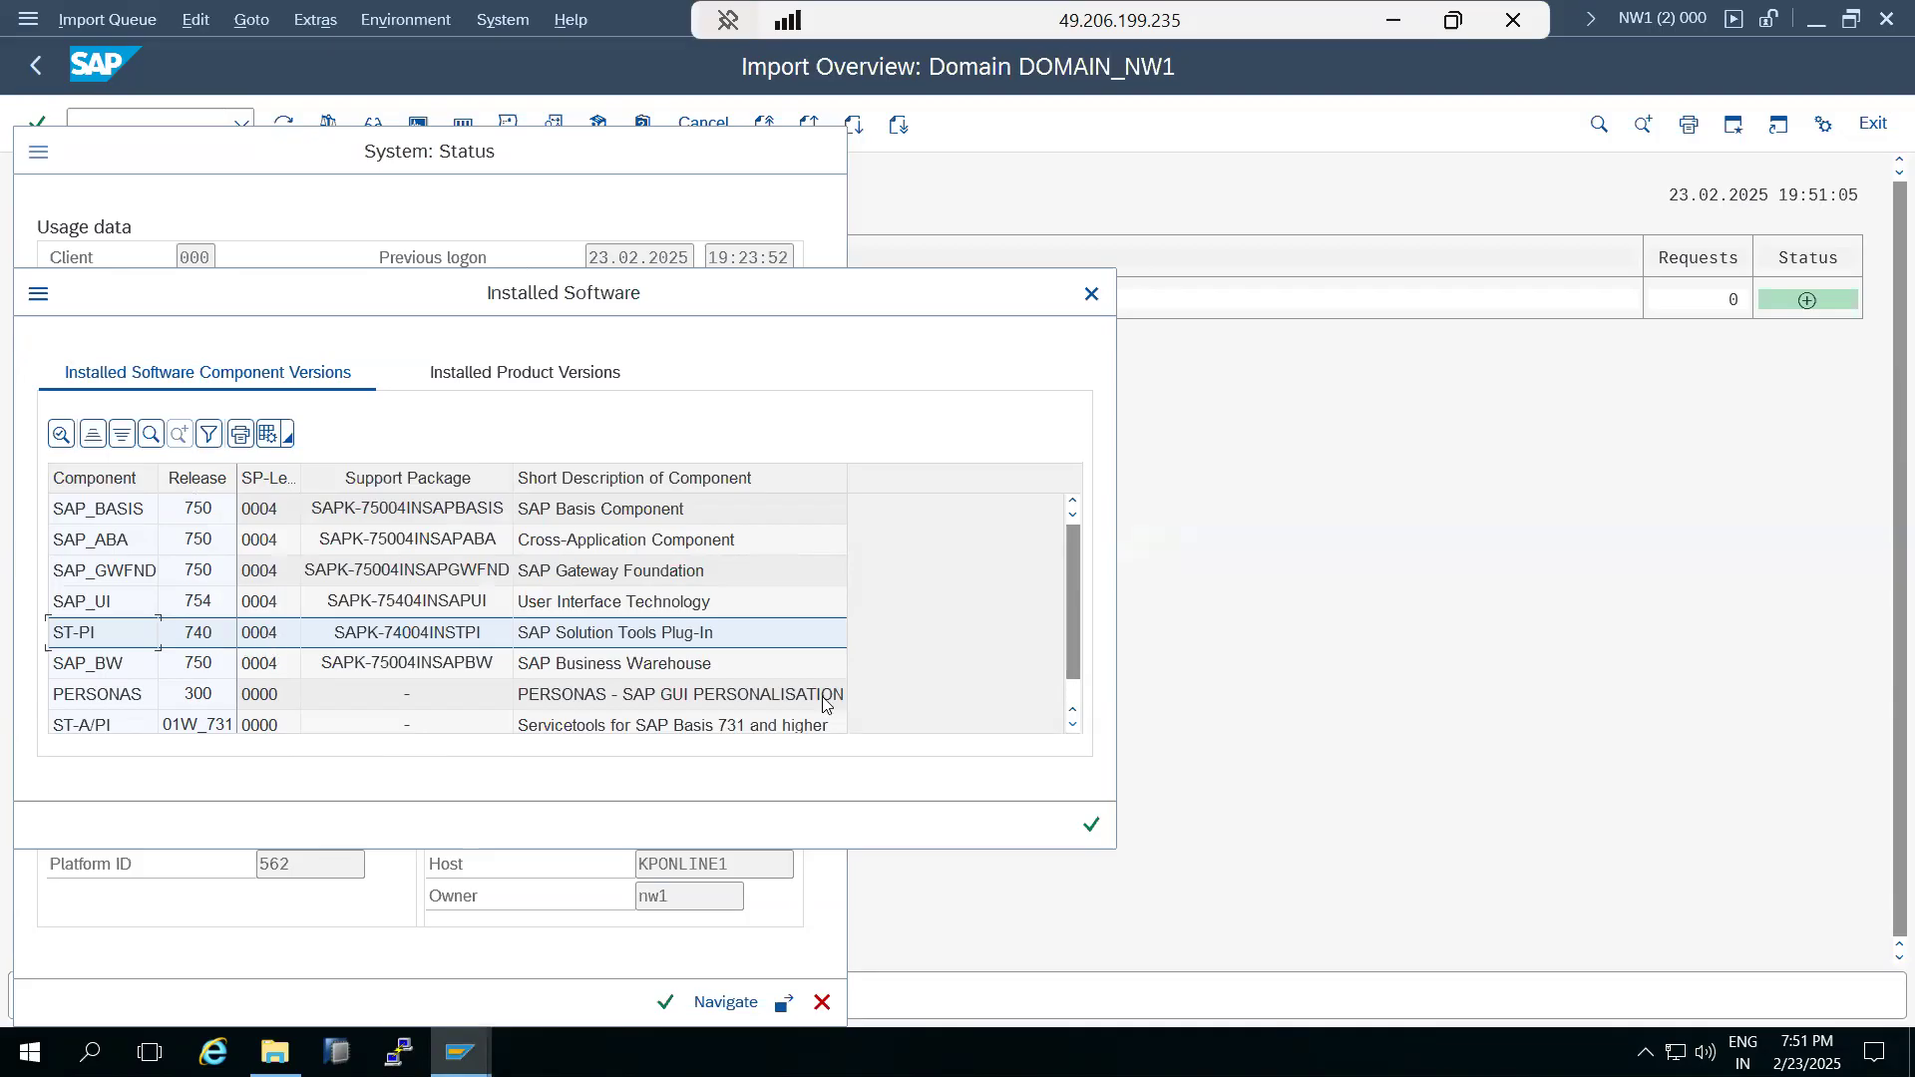
{"action": "left_click", "coordinate": [1092, 825]}
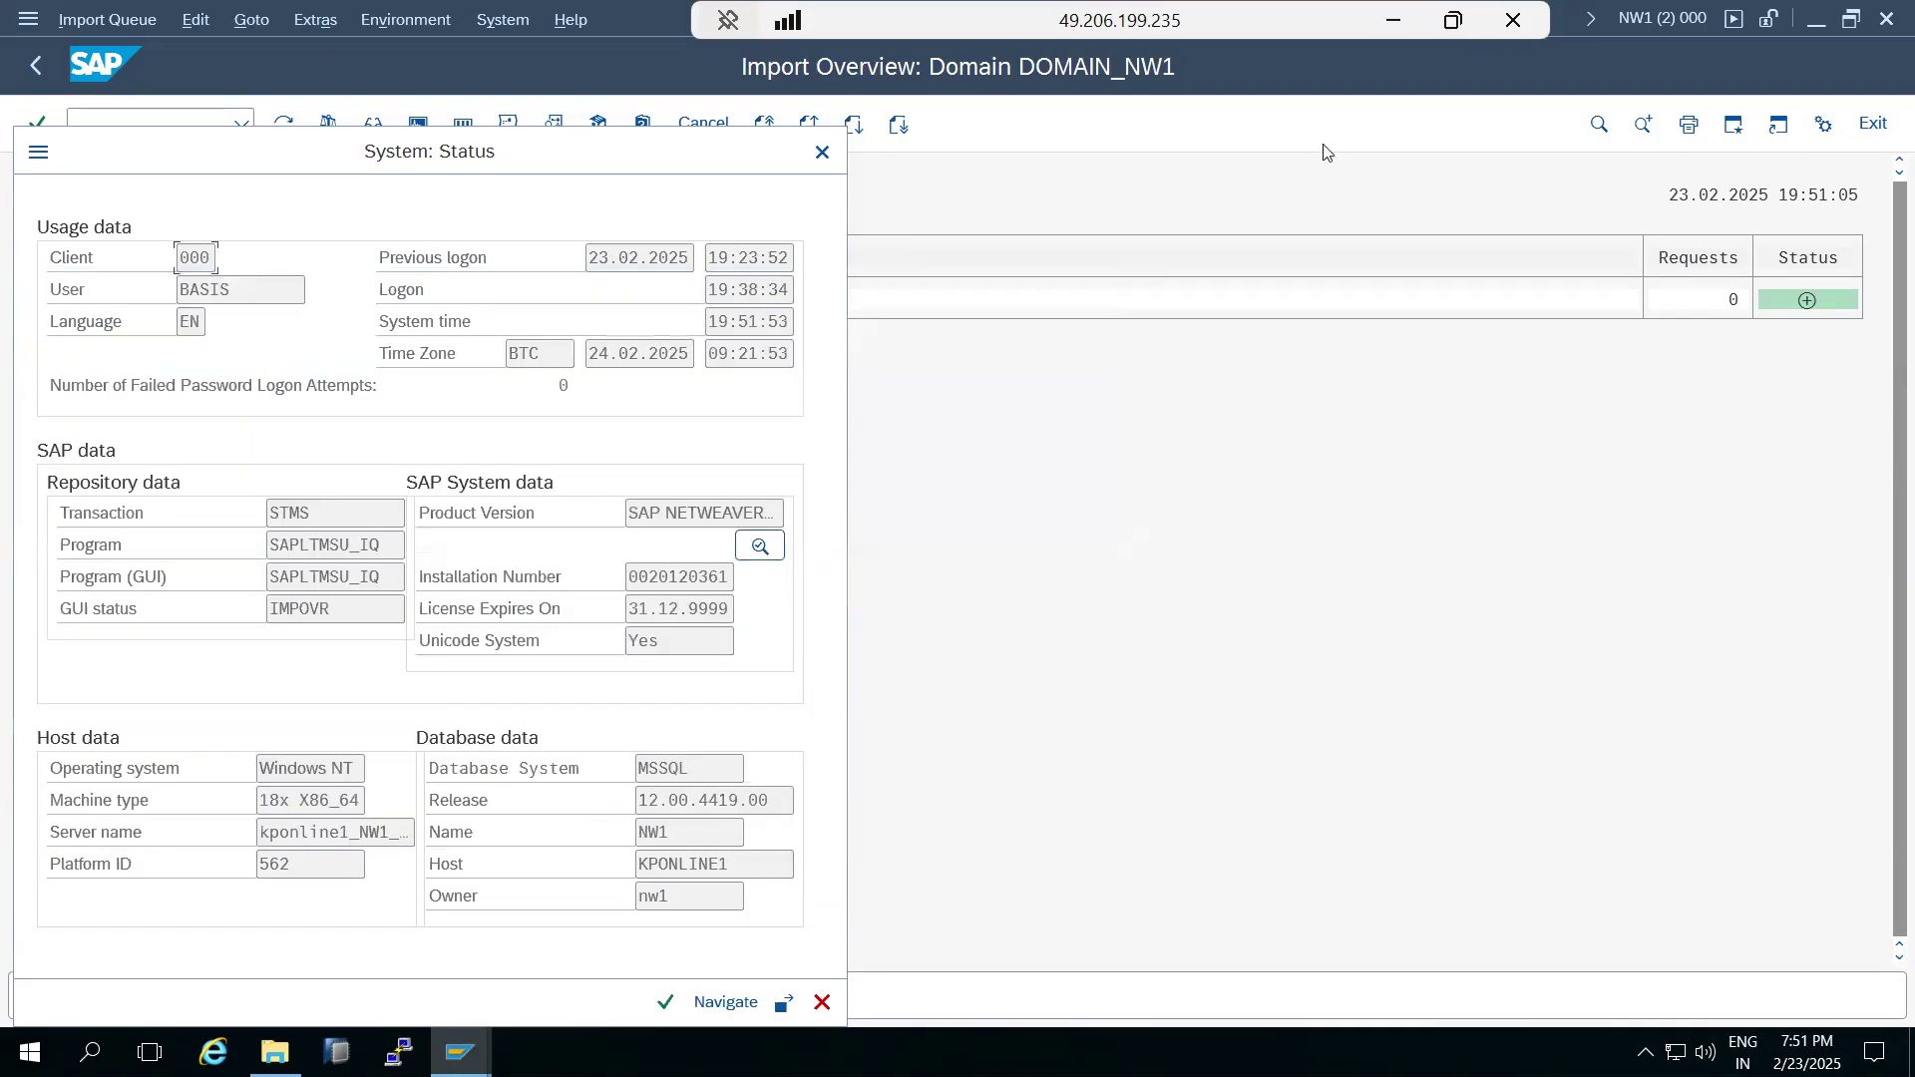
{"action": "left_click", "coordinate": [1394, 20]}
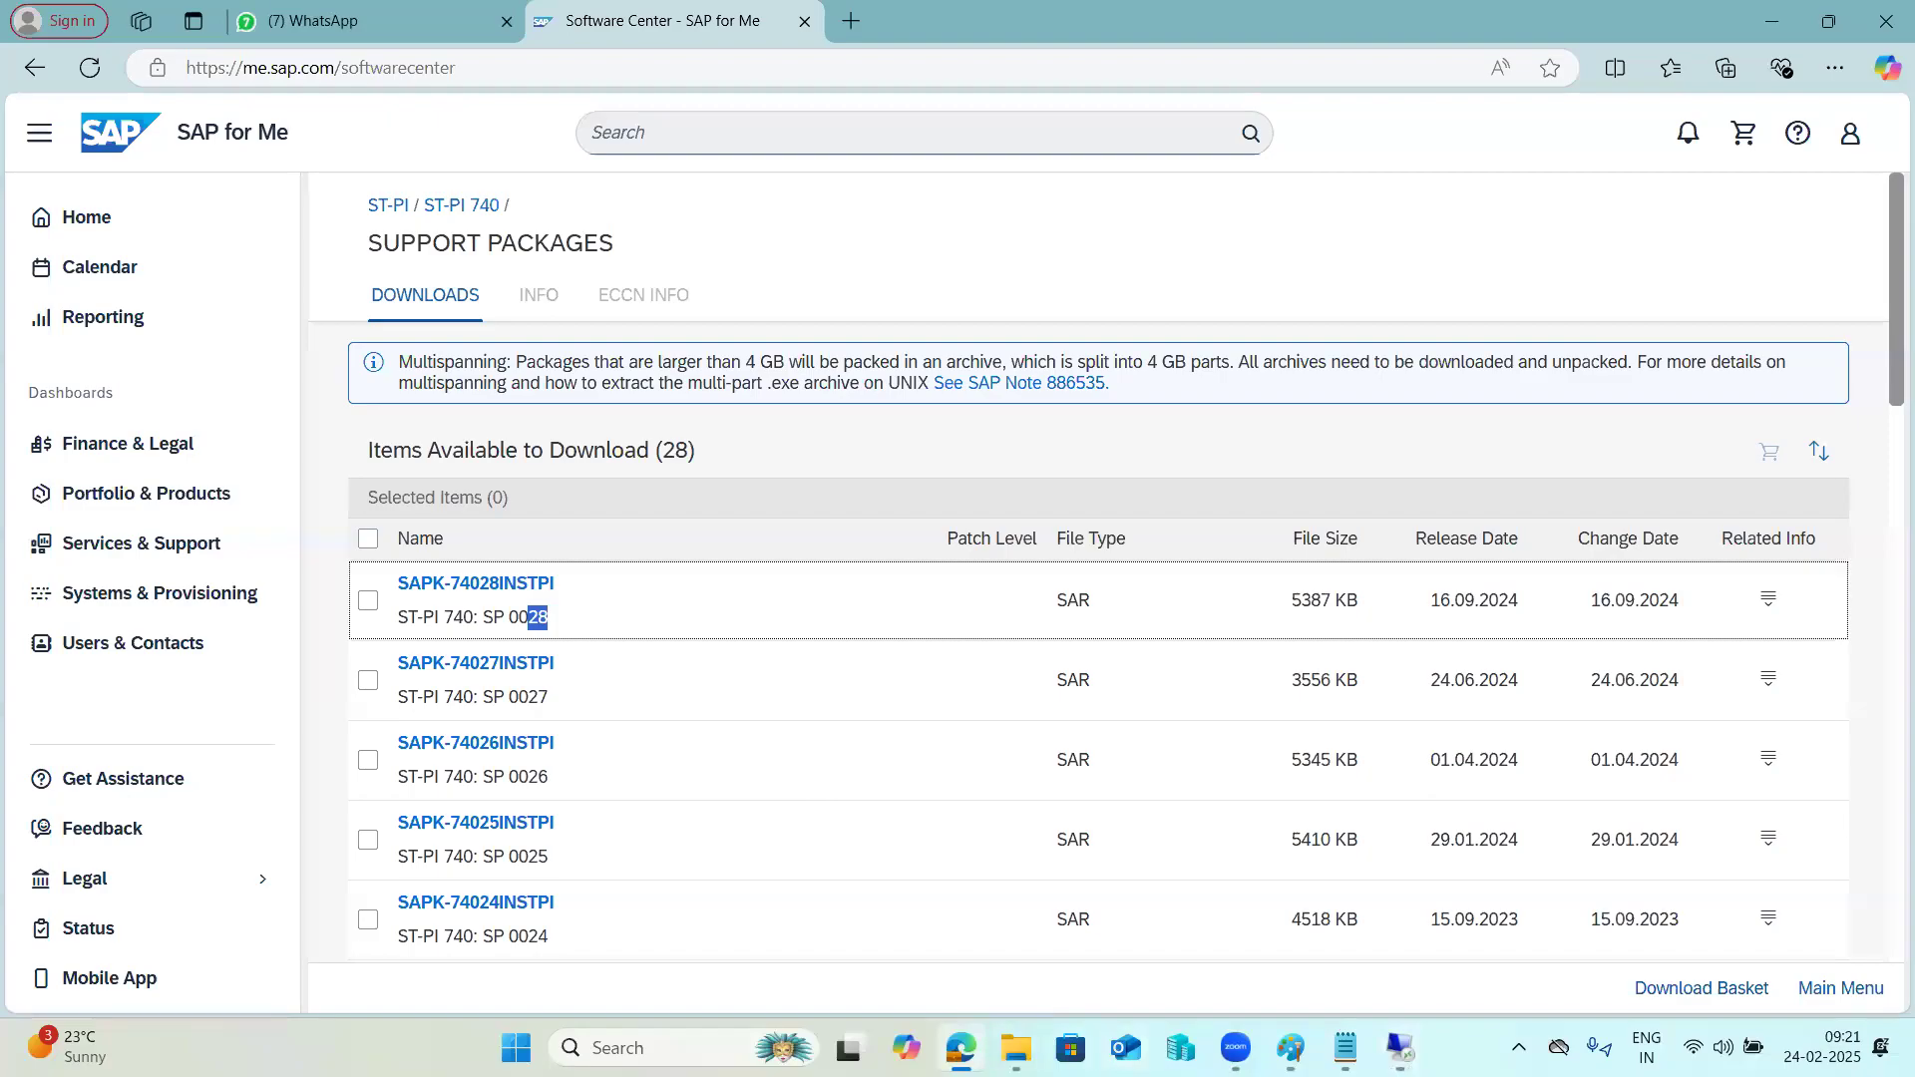
Return to the Support Package Manager in the 49.206.199.235 session and confirm the user-defined stop notice to continue the import in the background.
{"action": "mouse_move", "coordinate": [1401, 1047]}
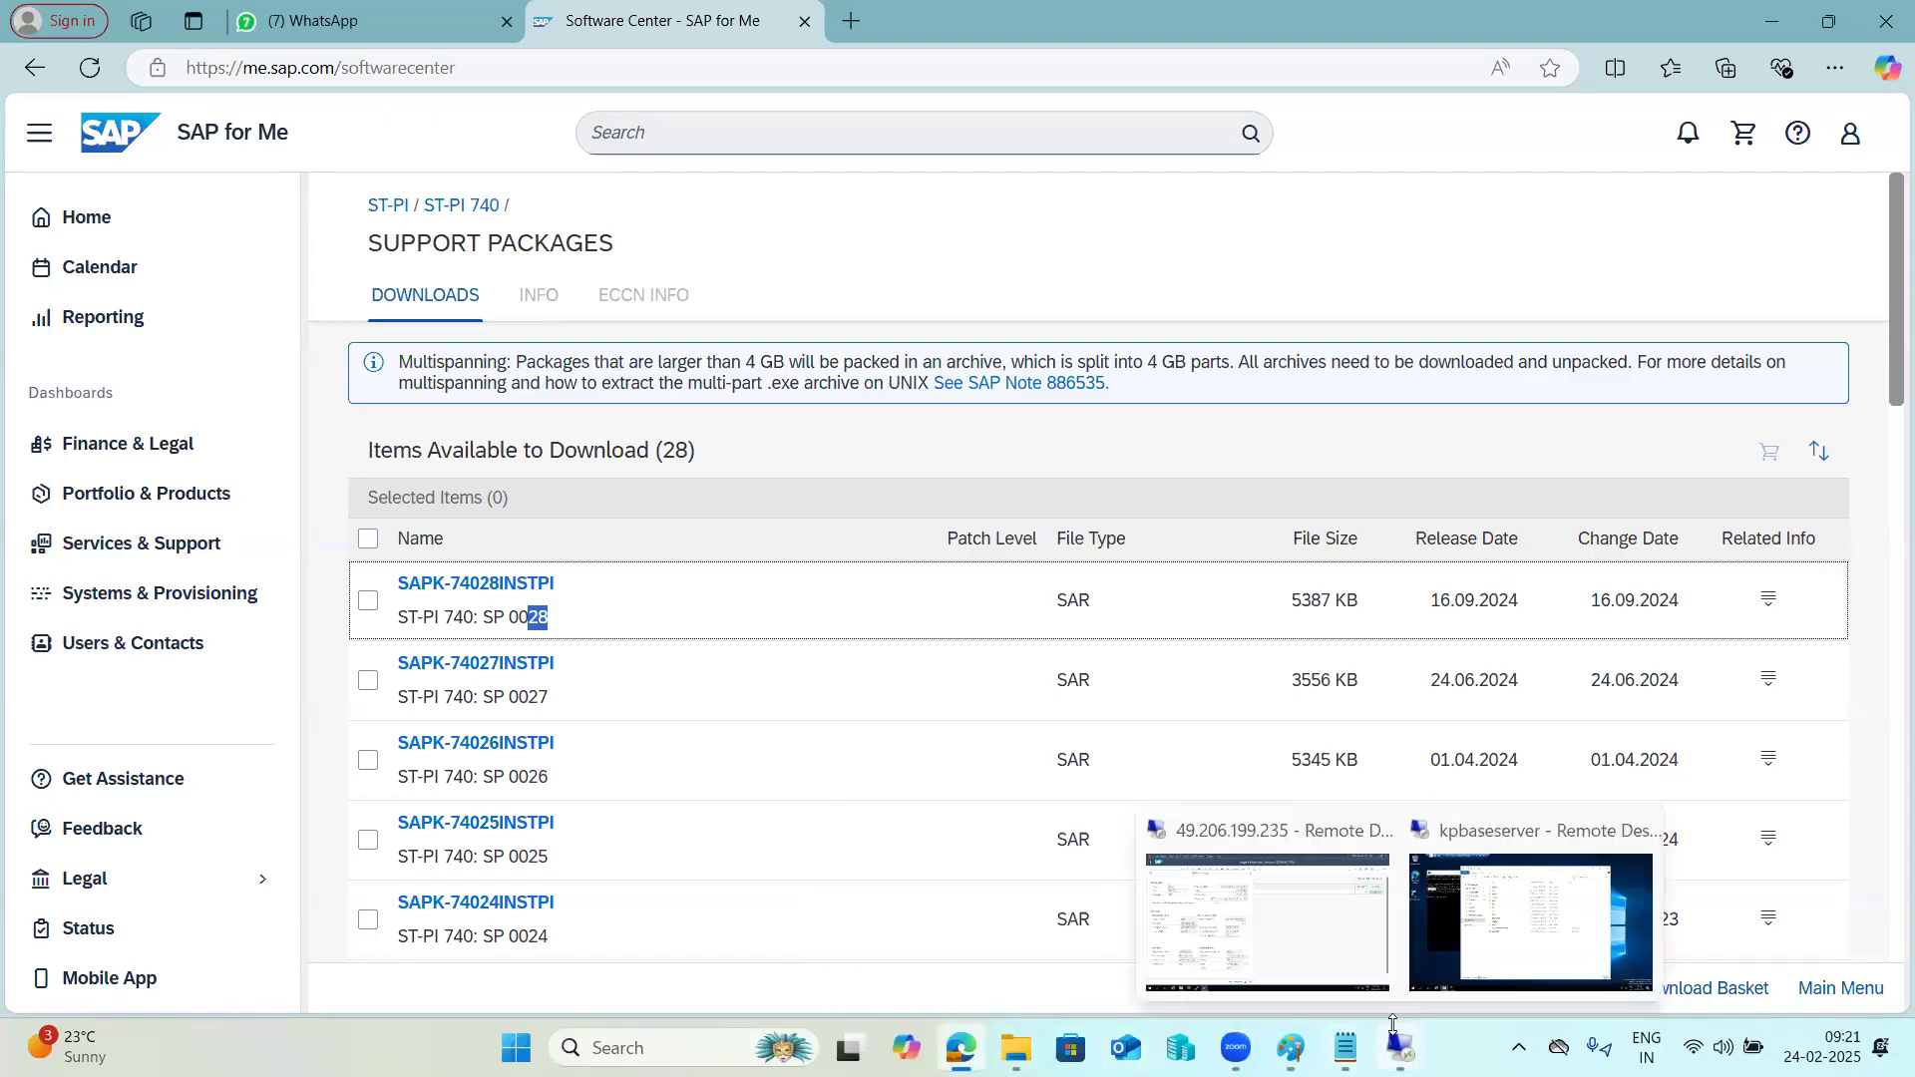
{"action": "left_click", "coordinate": [1386, 969]}
{"action": "mouse_move", "coordinate": [459, 1052]}
{"action": "left_click", "coordinate": [221, 960]}
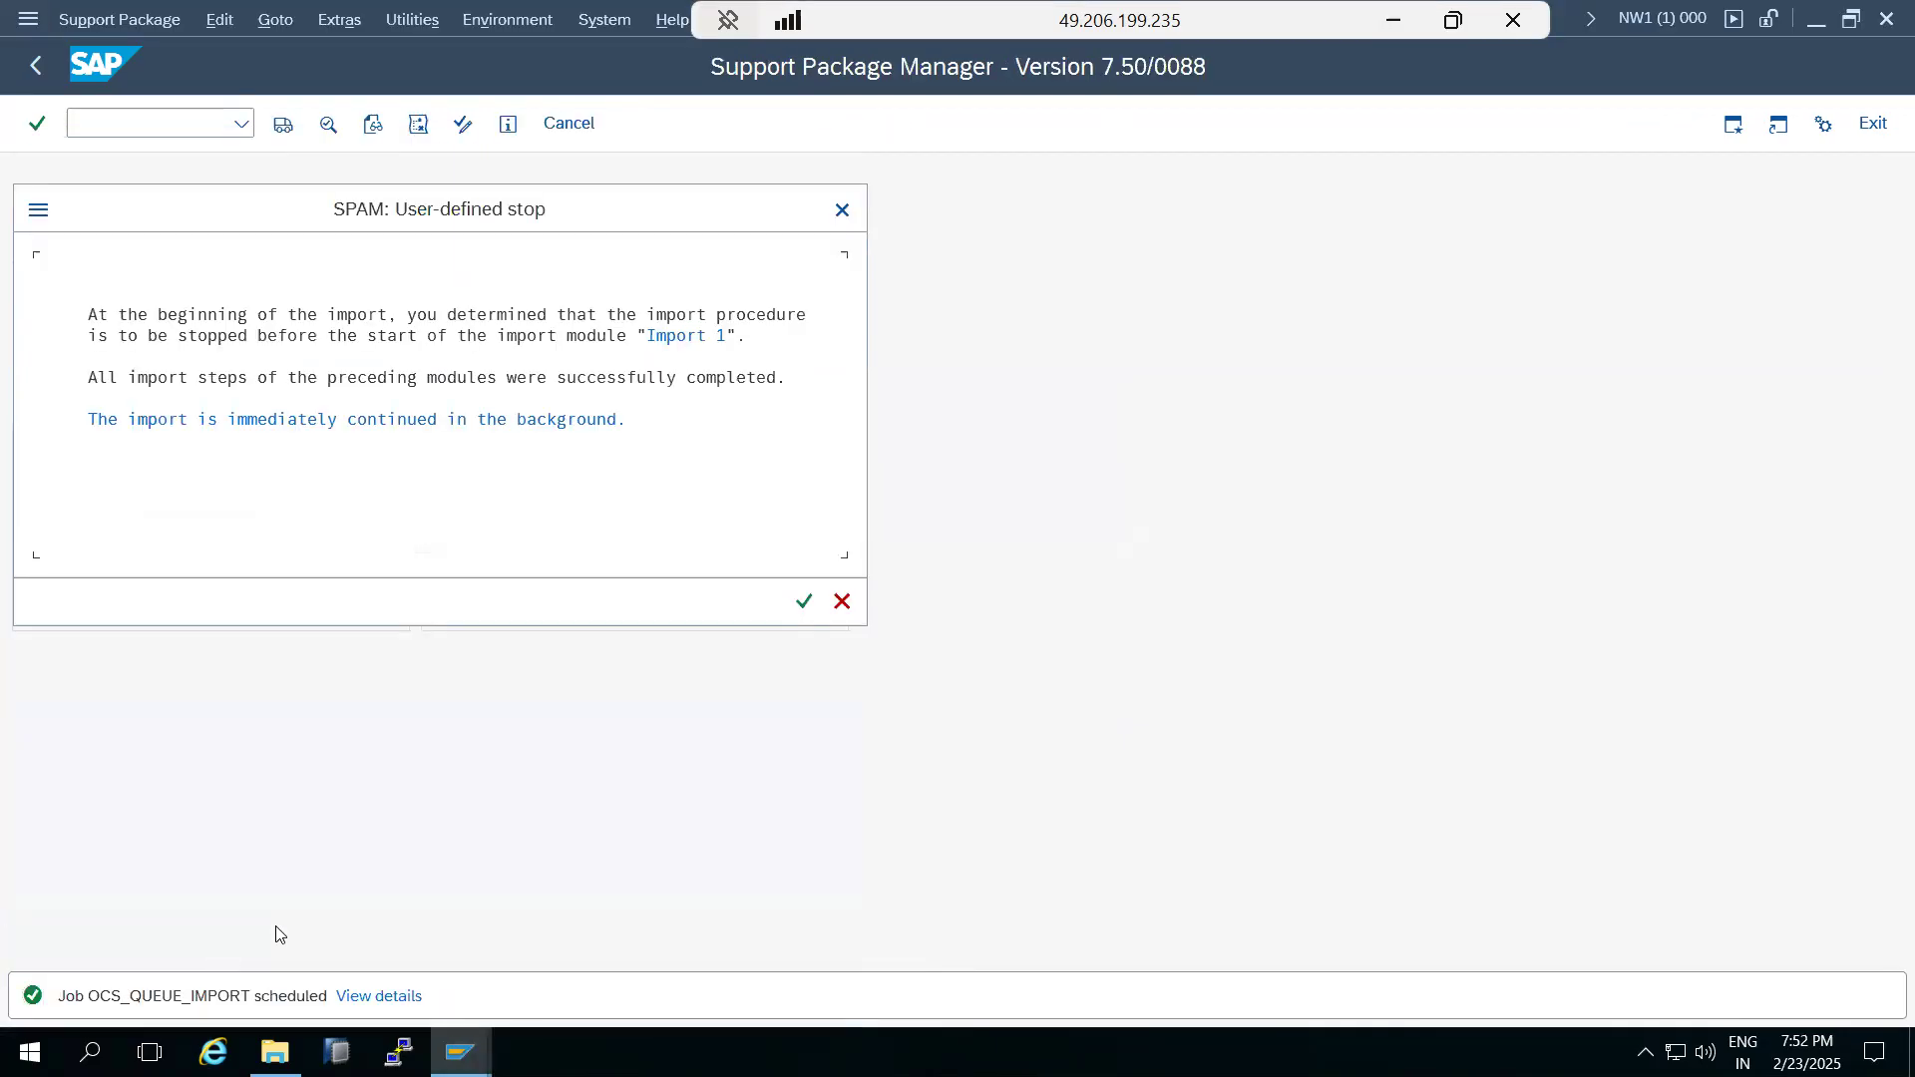
{"action": "left_click", "coordinate": [176, 320]}
{"action": "left_click", "coordinate": [804, 600]}
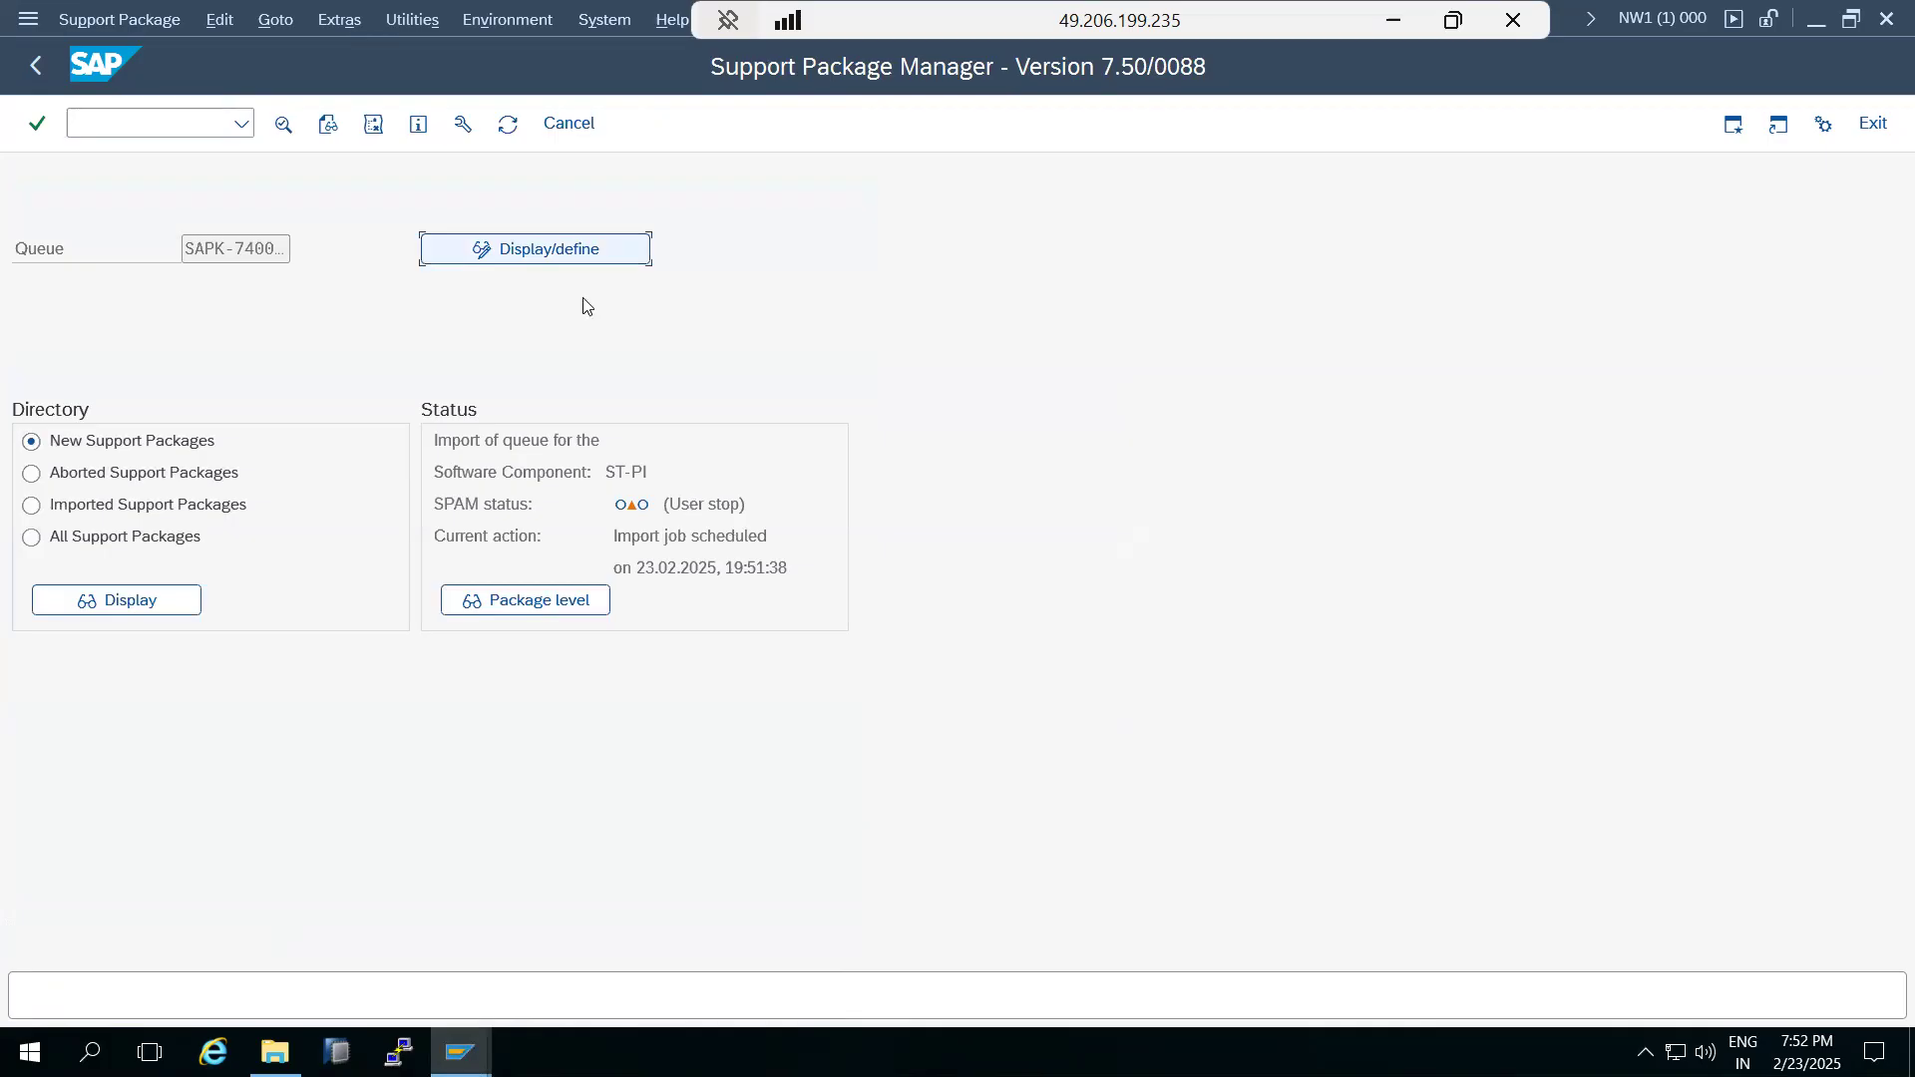
Refresh the Support Package Manager status repeatedly to monitor the current action of the ST-PI queue import.
{"action": "left_click", "coordinate": [665, 536]}
{"action": "left_click_drag", "start_coordinate": [666, 536], "coordinate": [749, 540]}
{"action": "left_click", "coordinate": [509, 128]}
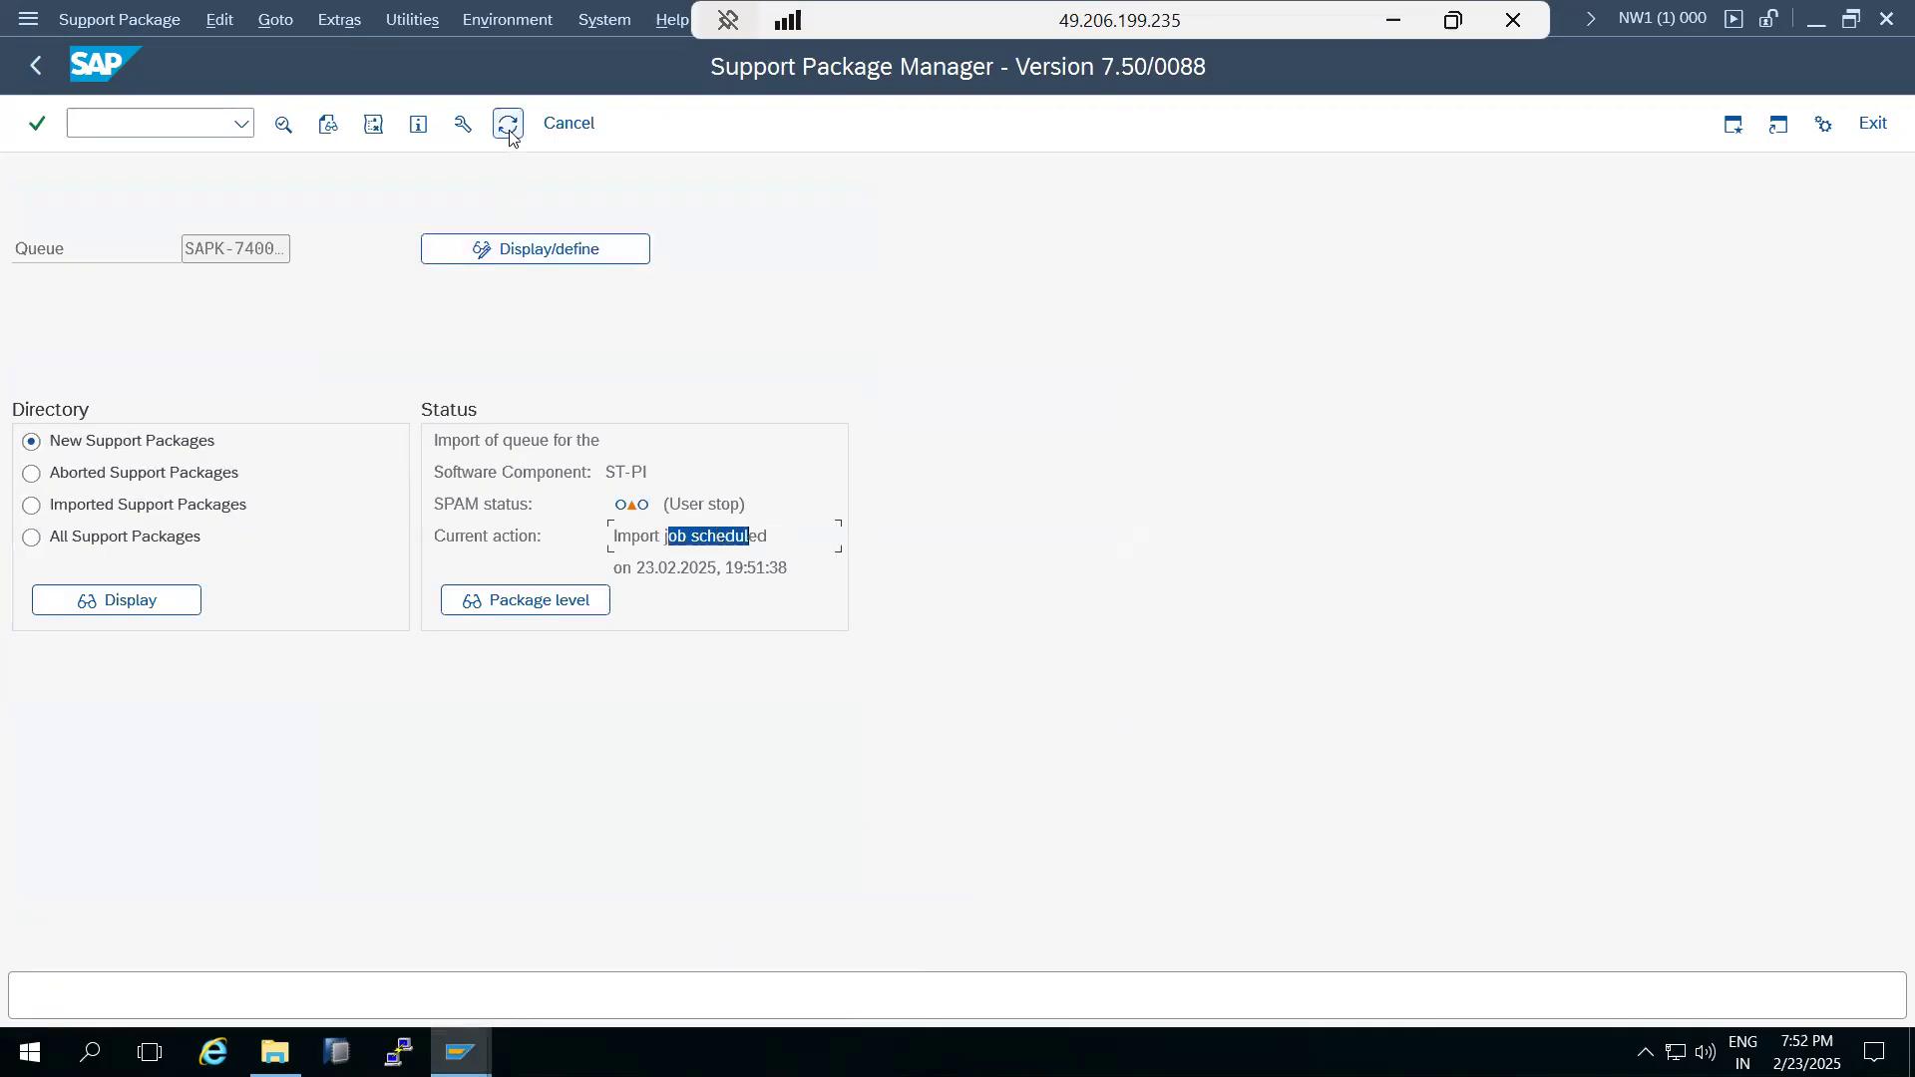
{"action": "left_click", "coordinate": [509, 128]}
{"action": "left_click", "coordinate": [509, 130]}
{"action": "mouse_move", "coordinate": [666, 535]}
{"action": "left_mouse_down"}
{"action": "mouse_move", "coordinate": [711, 535]}
{"action": "mouse_move", "coordinate": [692, 525]}
{"action": "left_mouse_up"}
{"action": "left_click", "coordinate": [504, 128]}
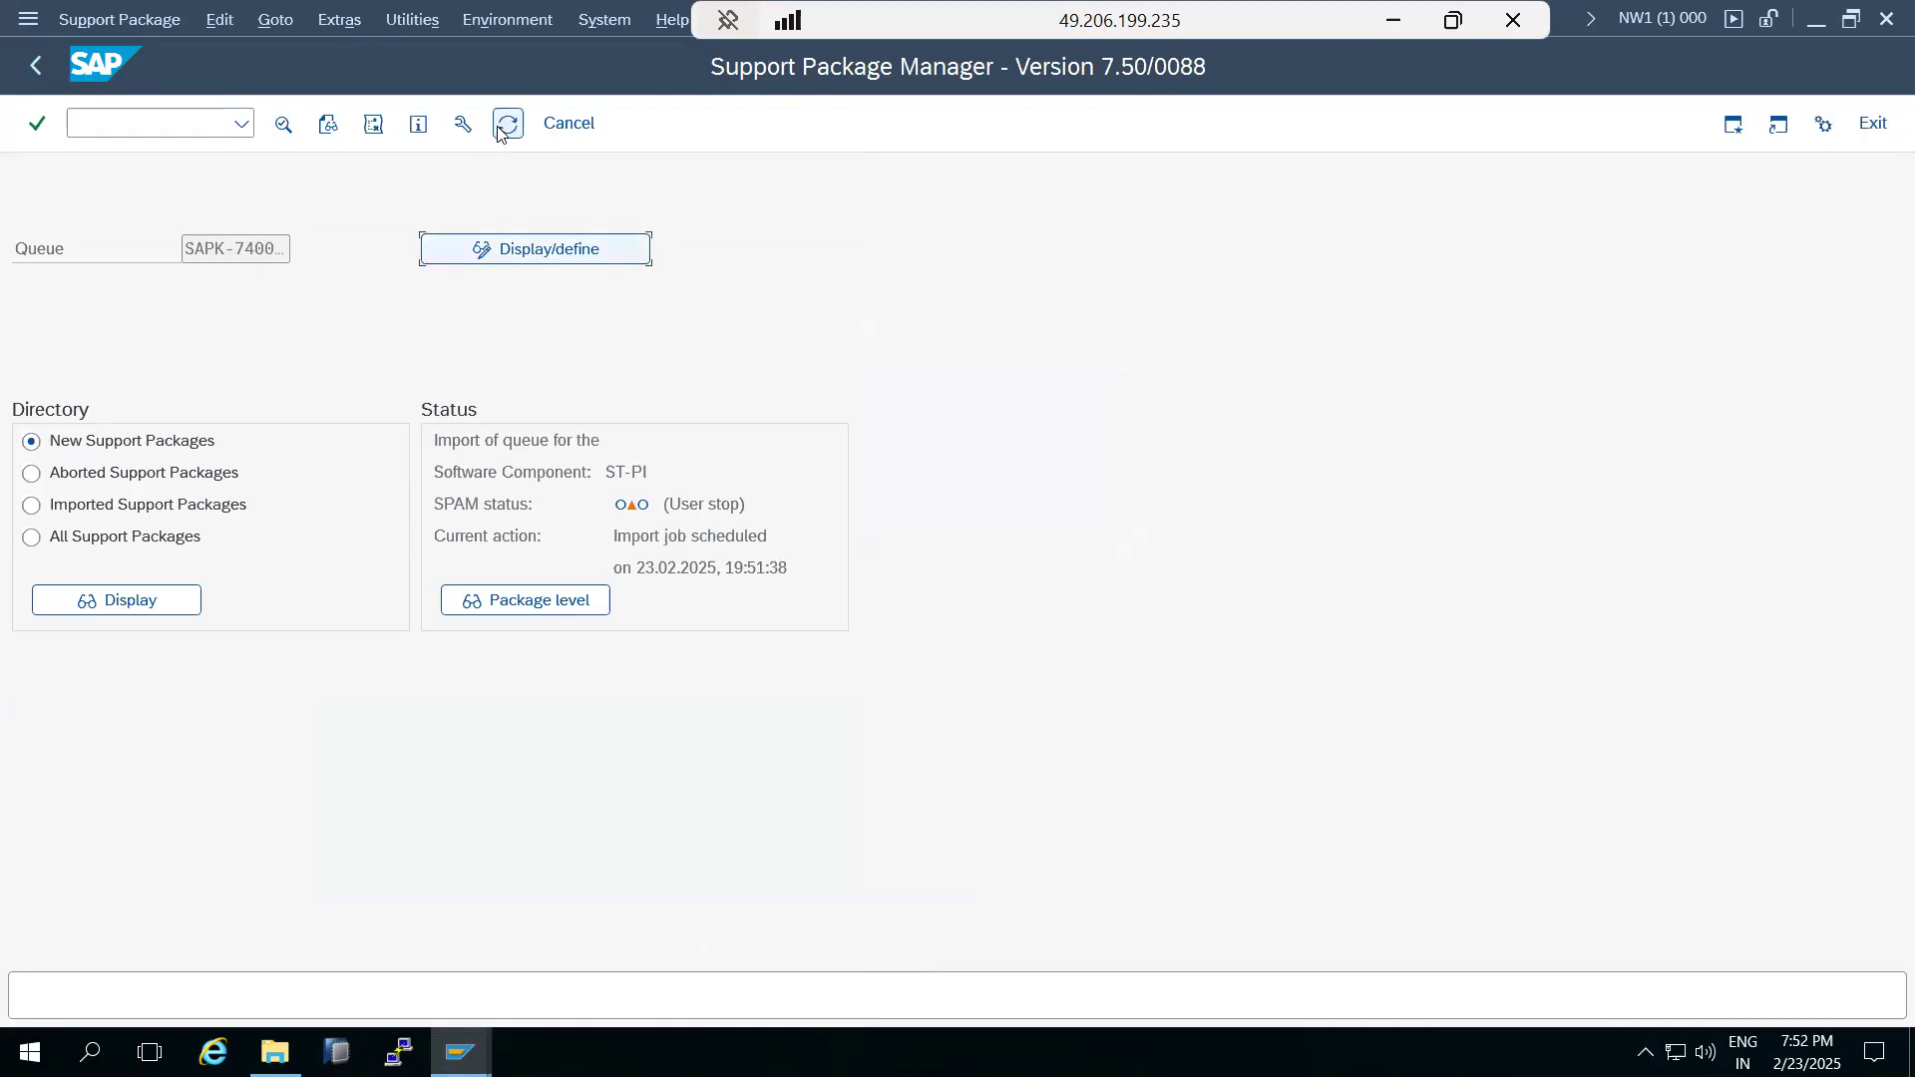
{"action": "left_click", "coordinate": [499, 127]}
{"action": "left_click", "coordinate": [499, 128]}
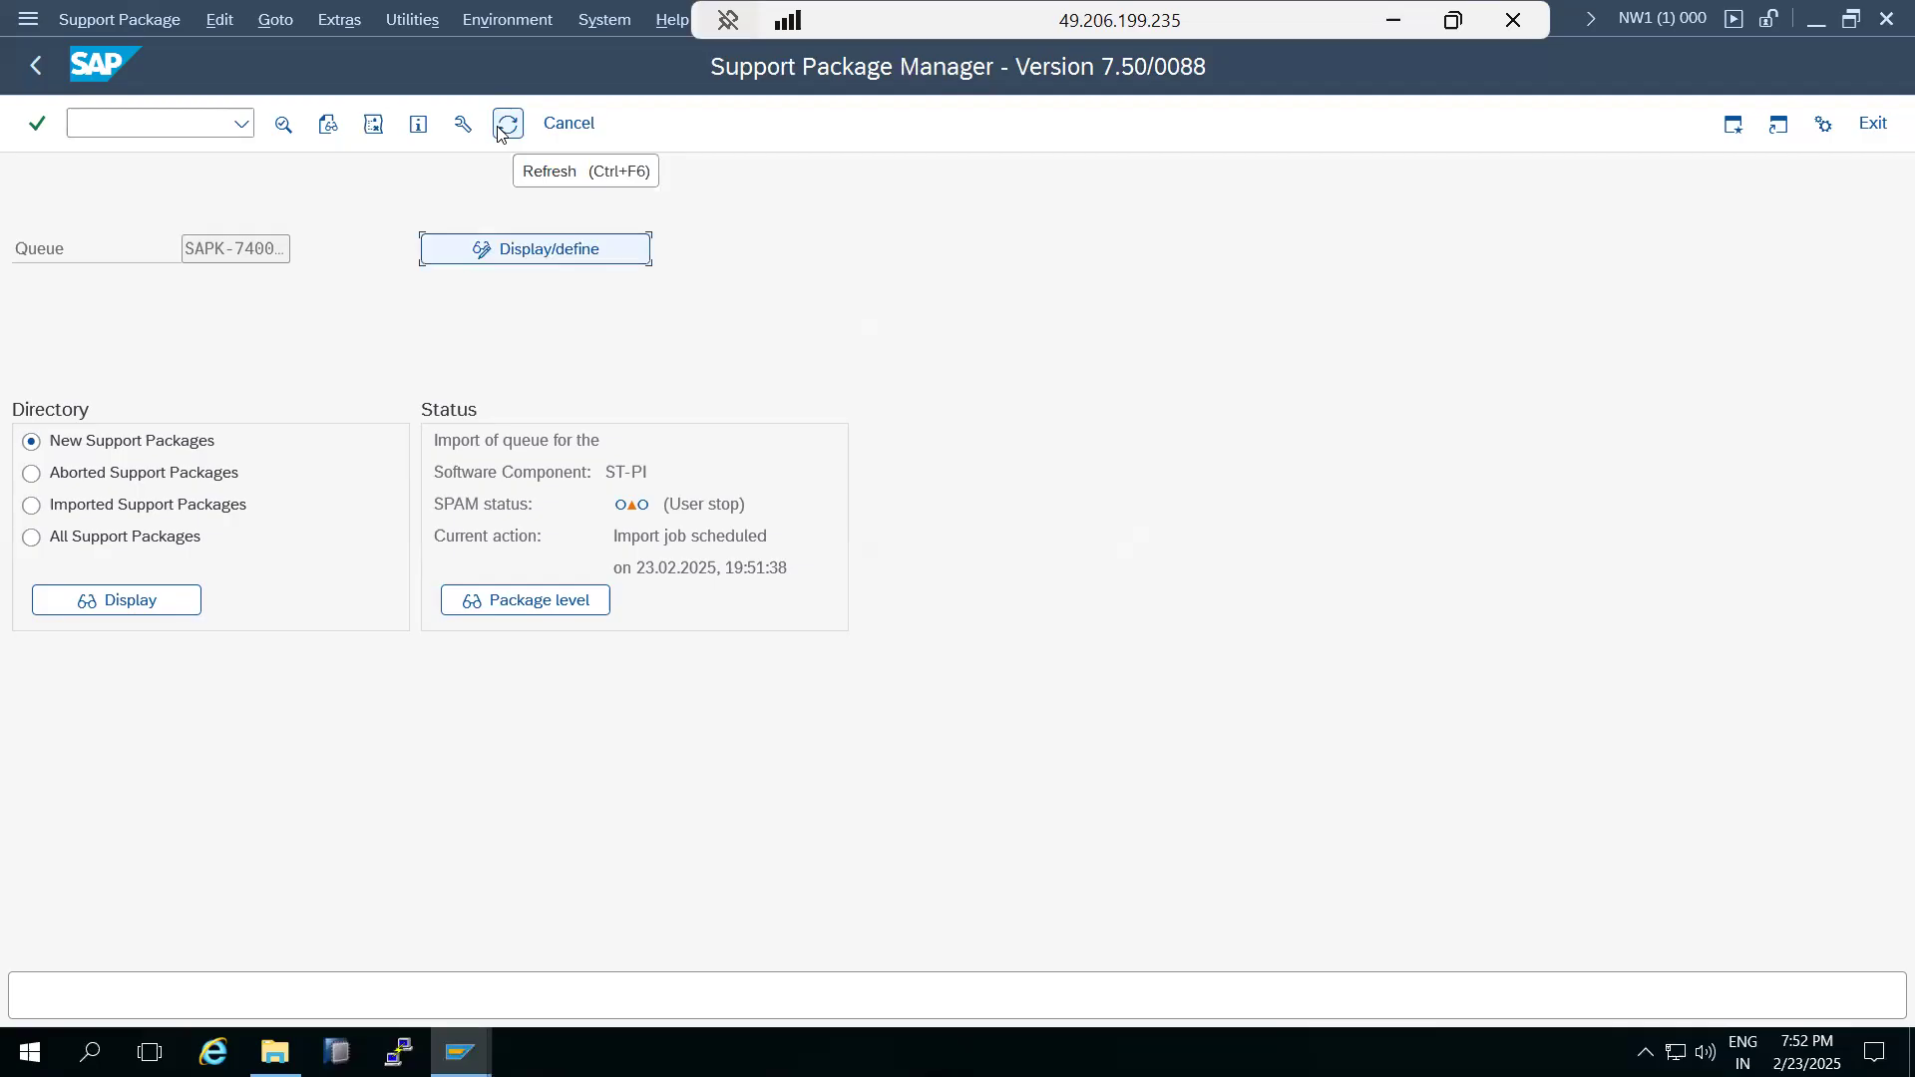
{"action": "left_click", "coordinate": [509, 134]}
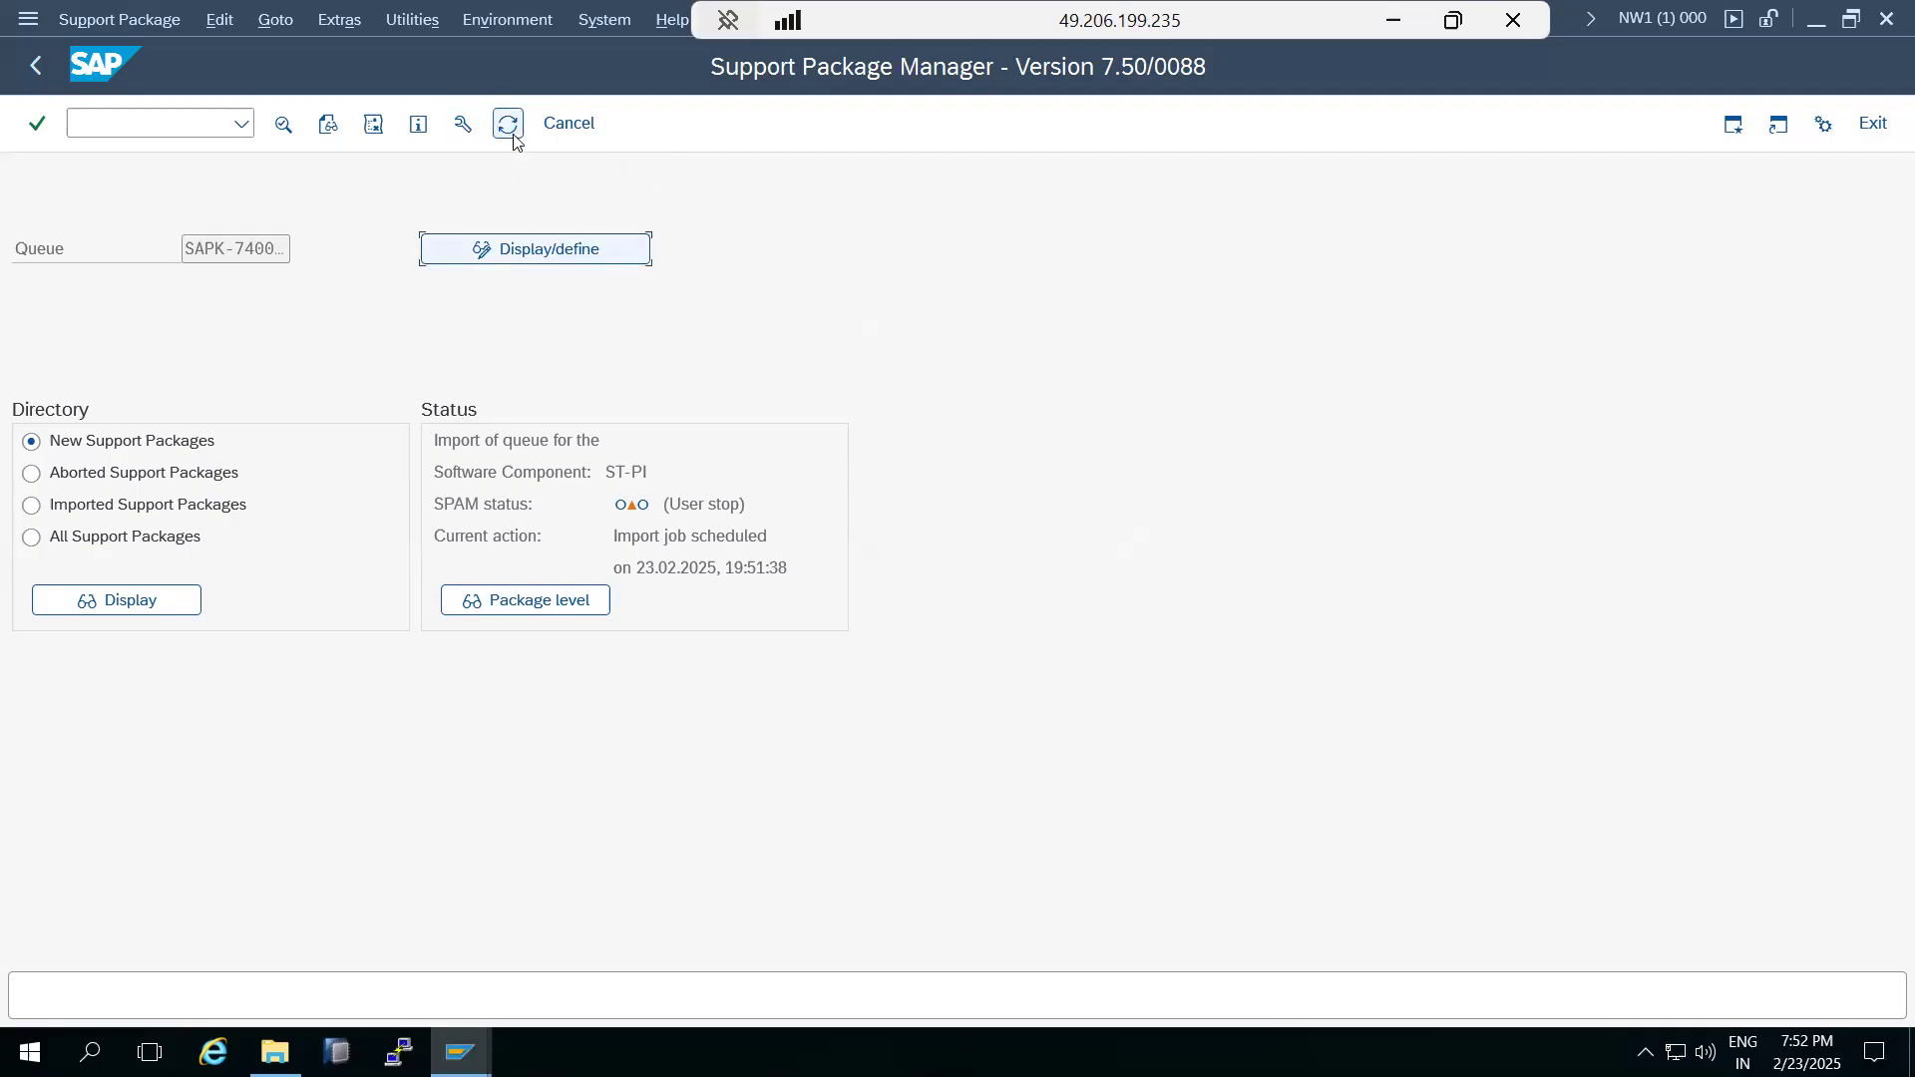
{"action": "left_click", "coordinate": [514, 135]}
{"action": "left_click", "coordinate": [511, 130]}
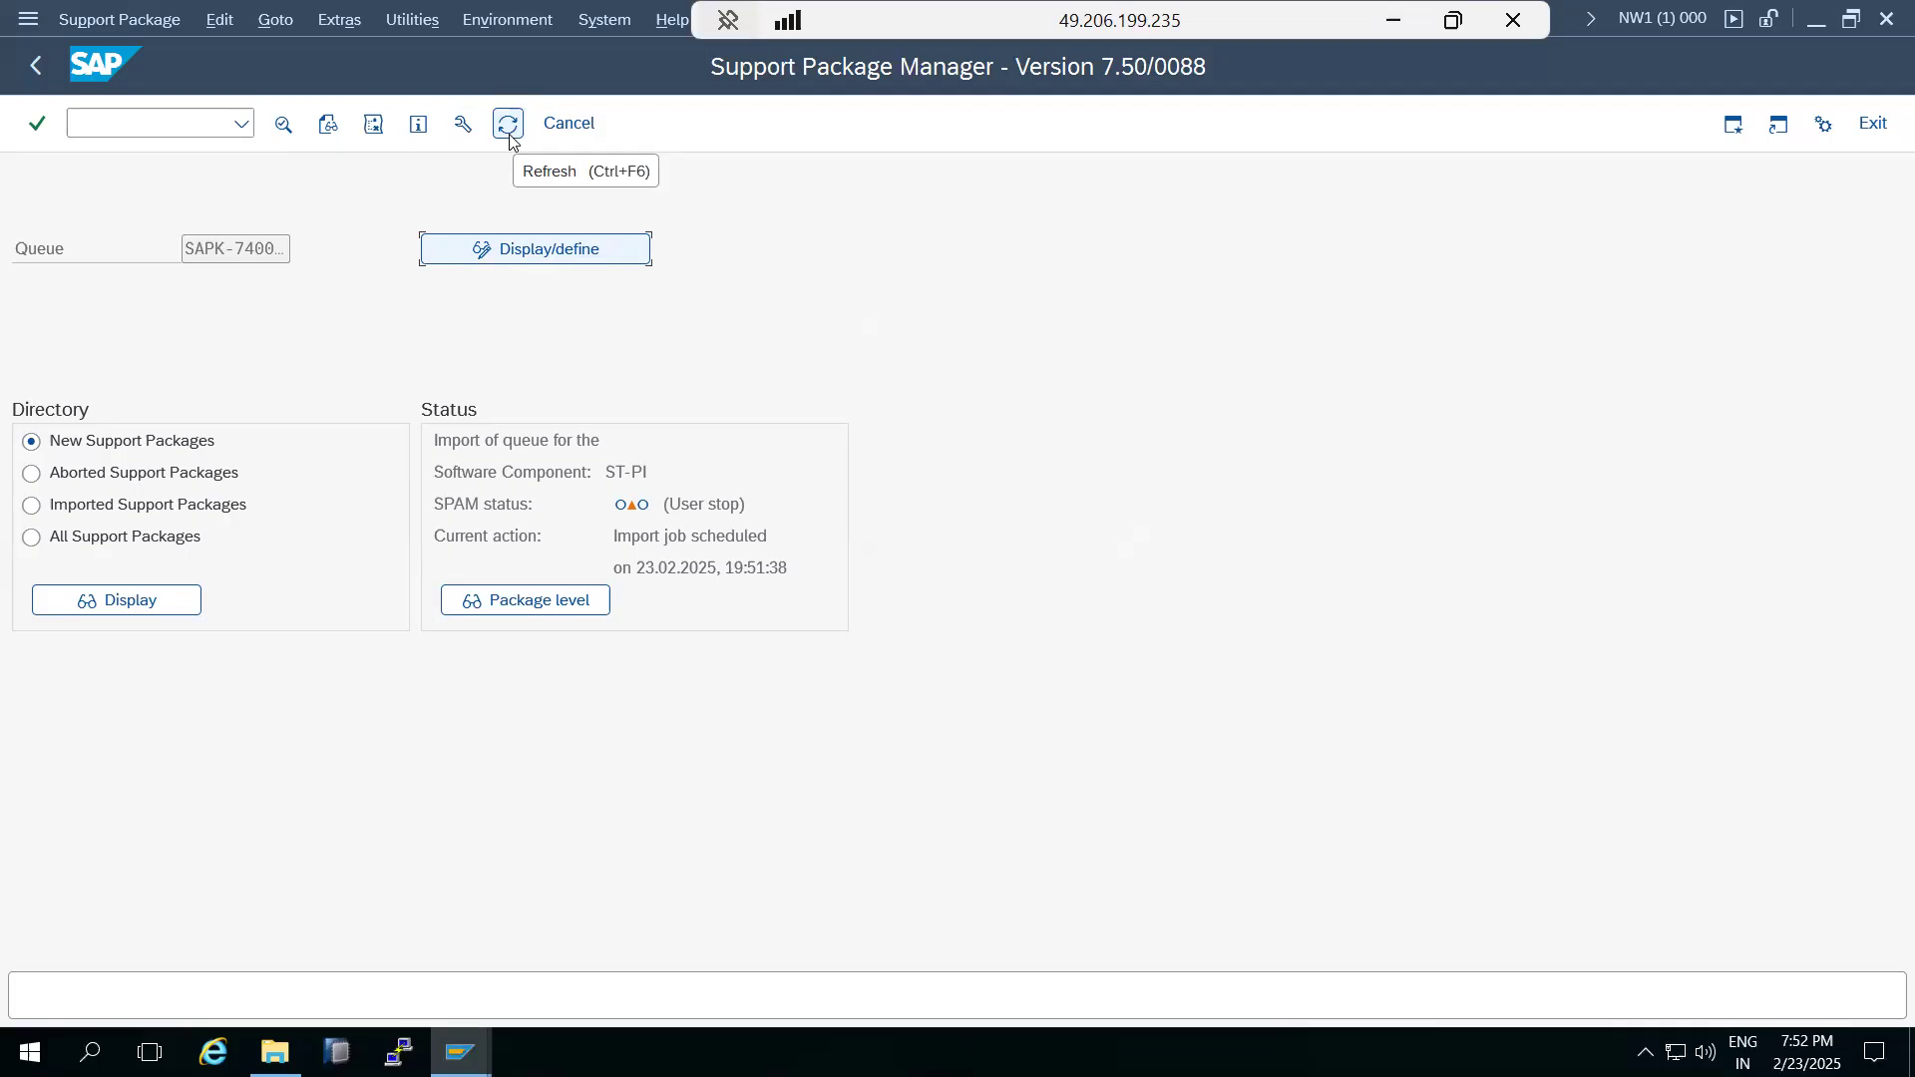
{"action": "left_click", "coordinate": [511, 136]}
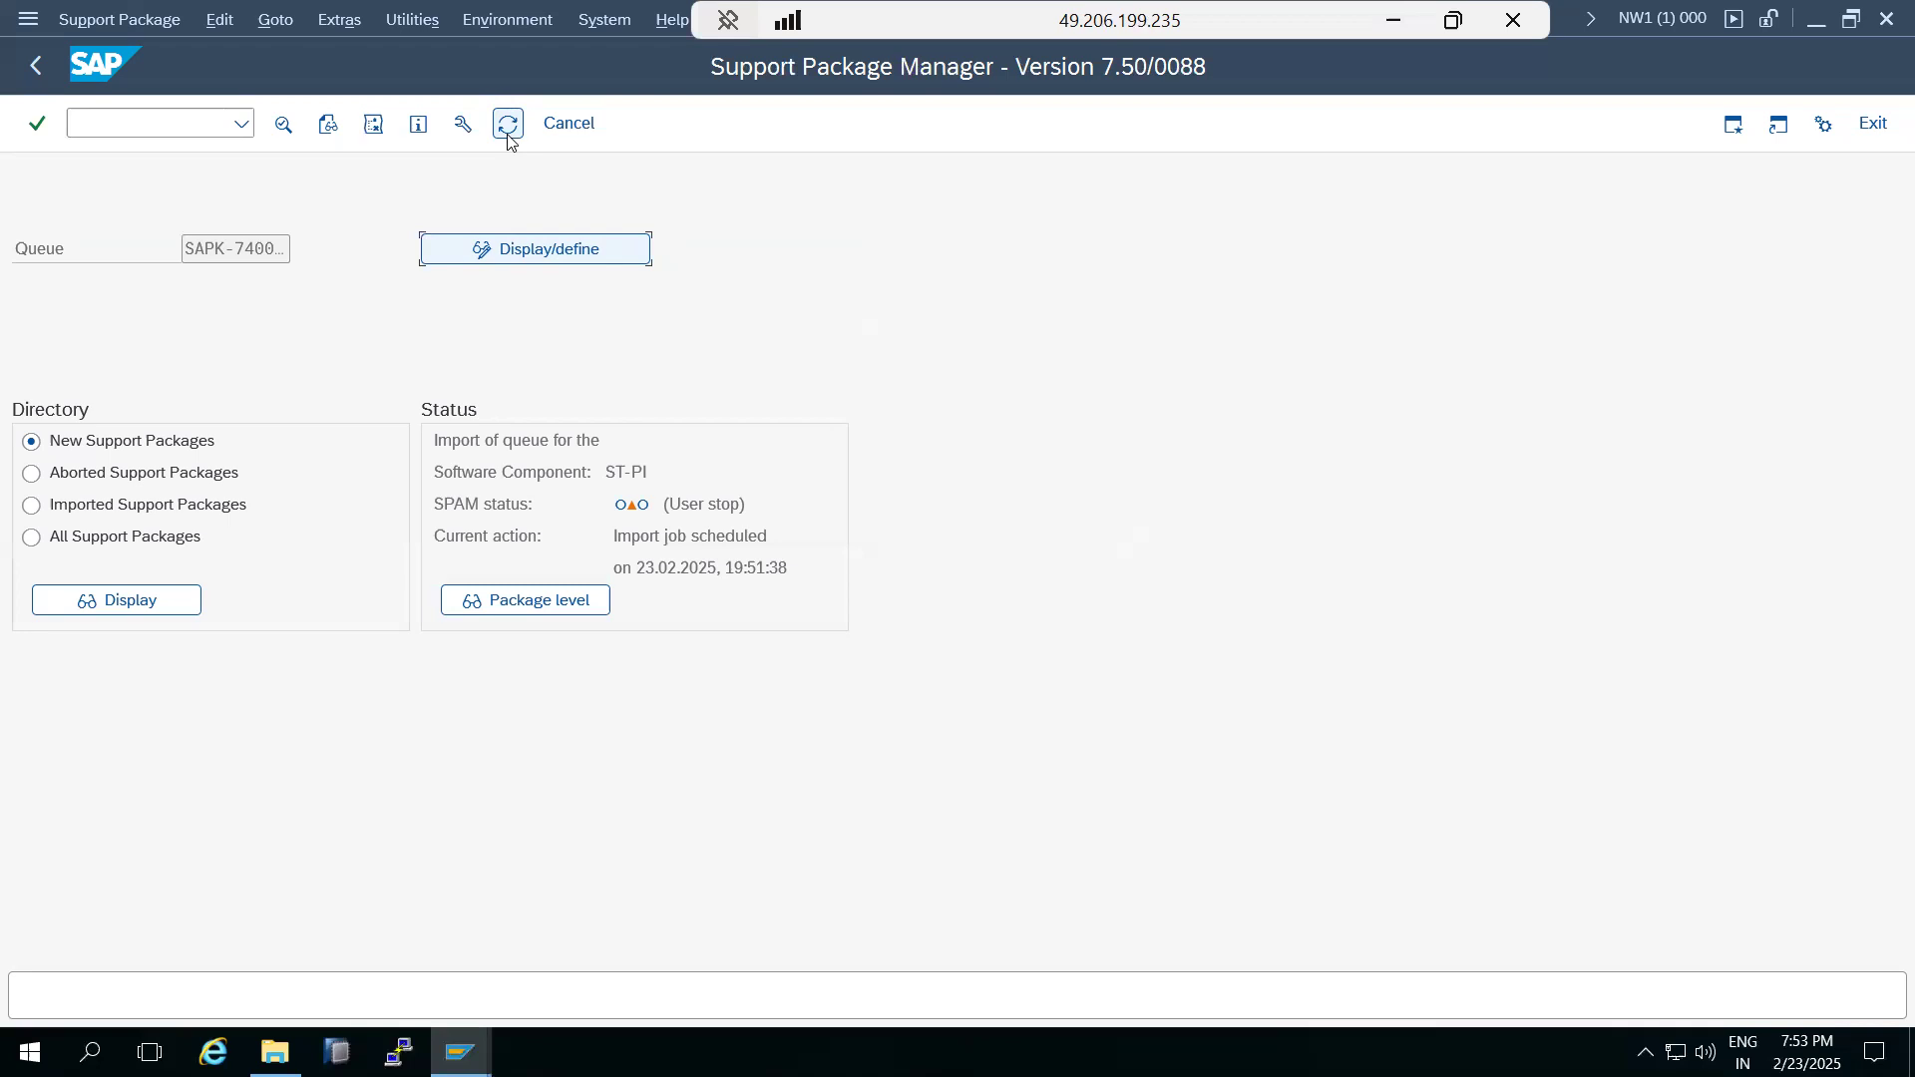
Refresh the Support Package Manager status again to recheck the scheduled ST-PI import job.
{"action": "left_click", "coordinate": [507, 127]}
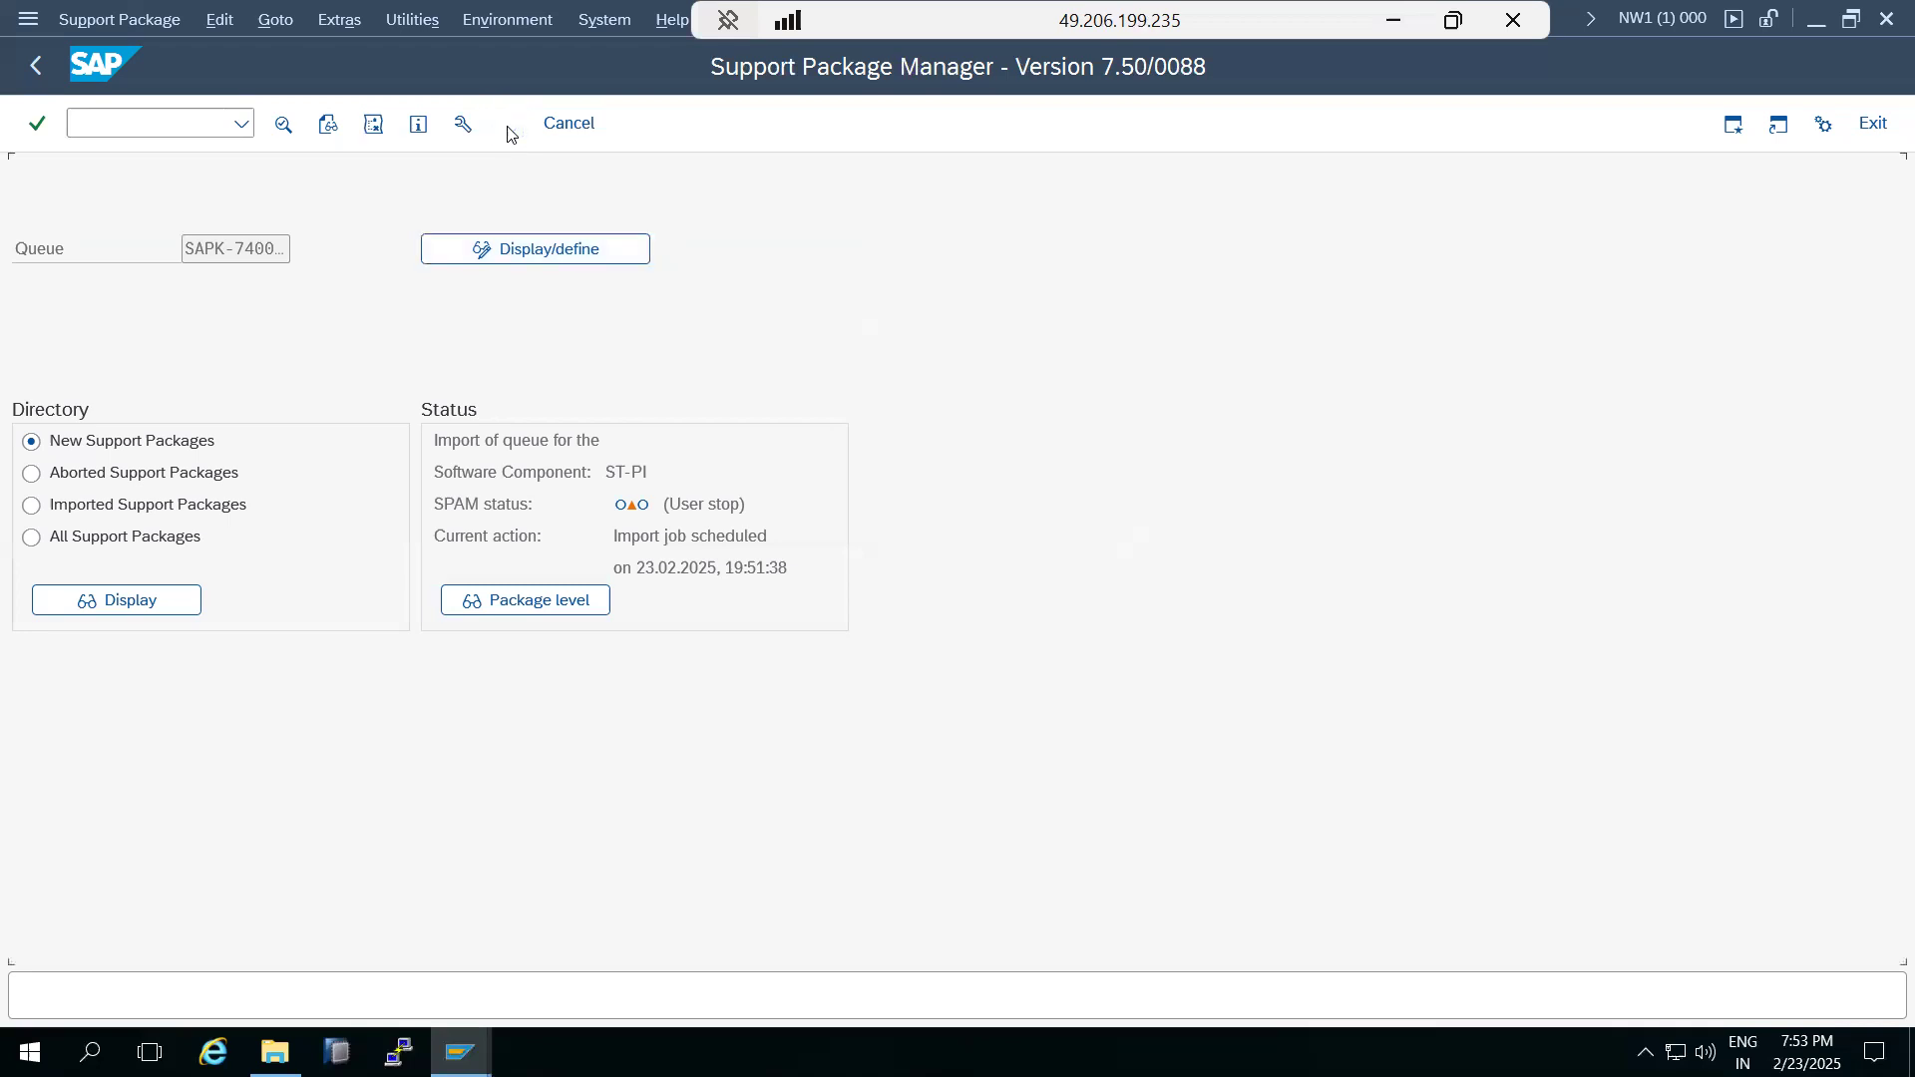
{"action": "left_click", "coordinate": [507, 127]}
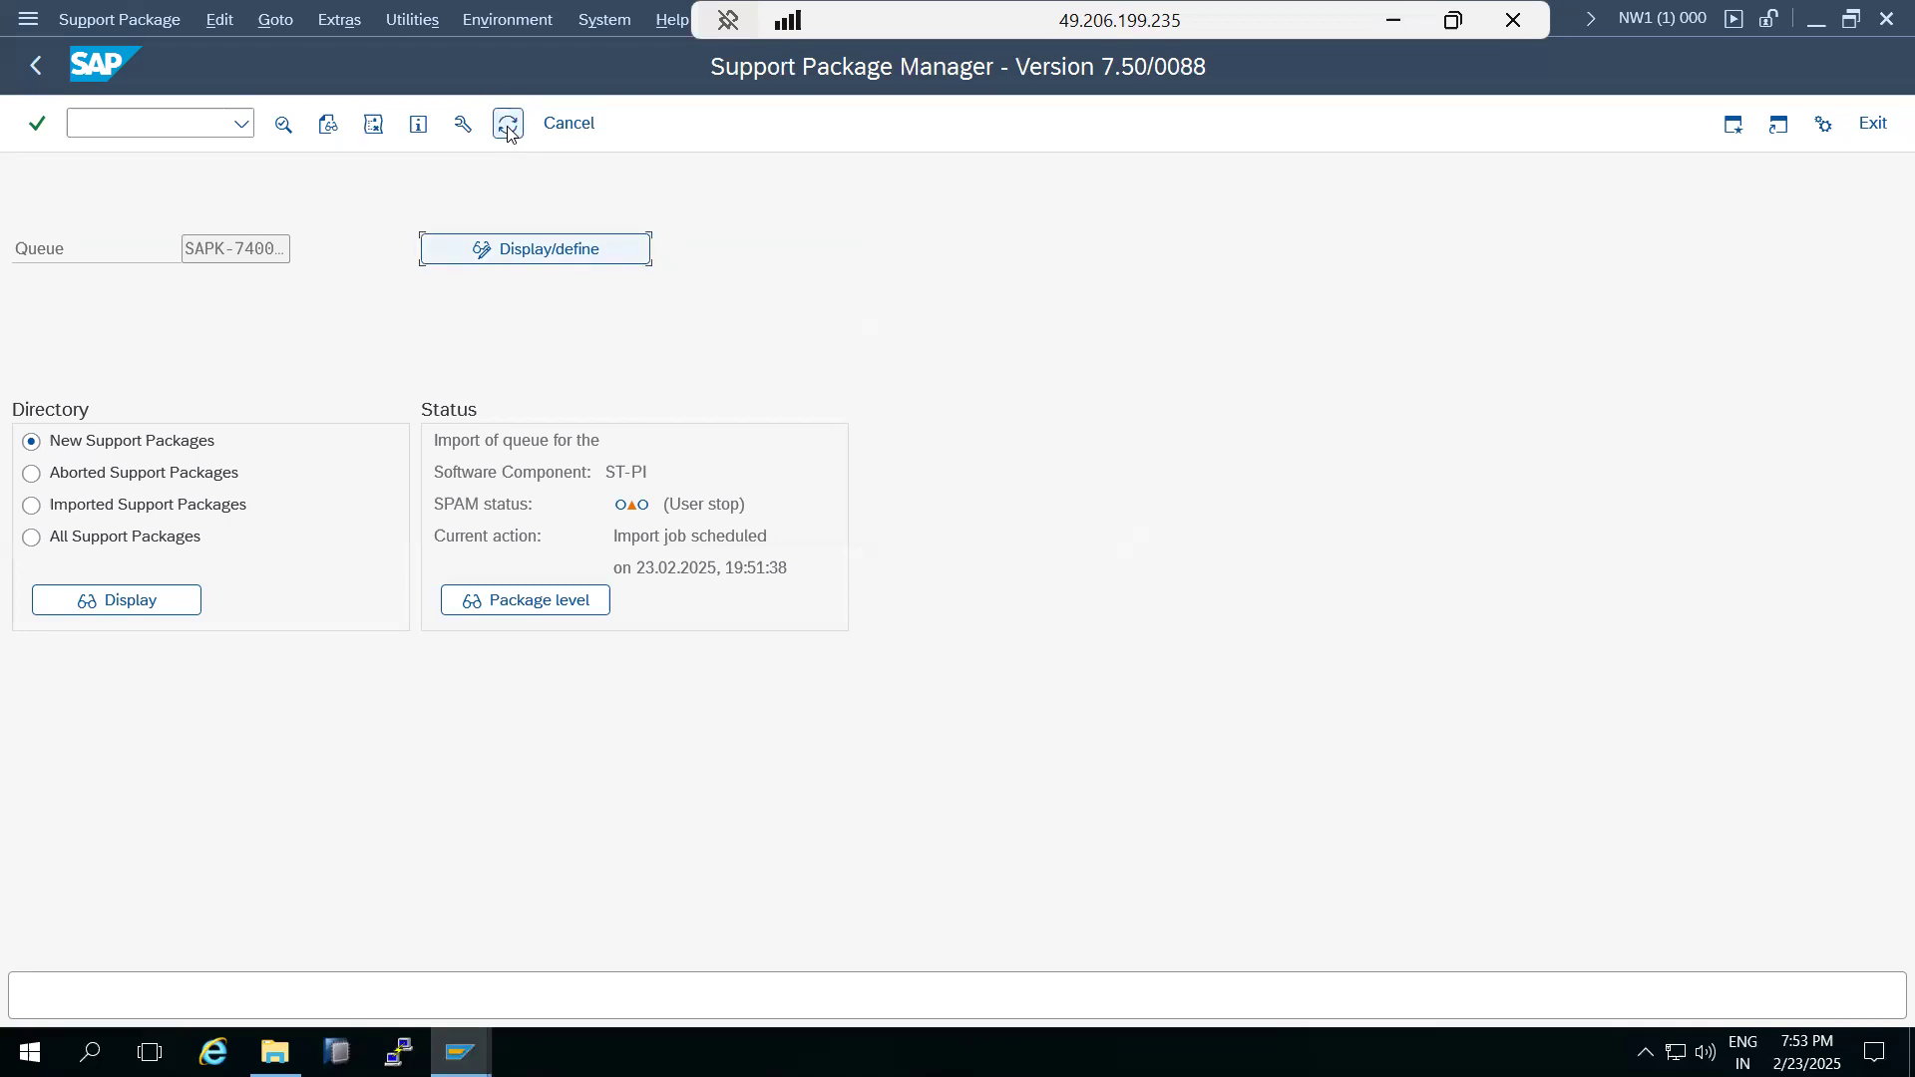
Switch to the Import Overview session, close its system status, and examine the work processes of instance kponline1_NW1_00 with their programs and current actions.
{"action": "mouse_move", "coordinate": [460, 1053]}
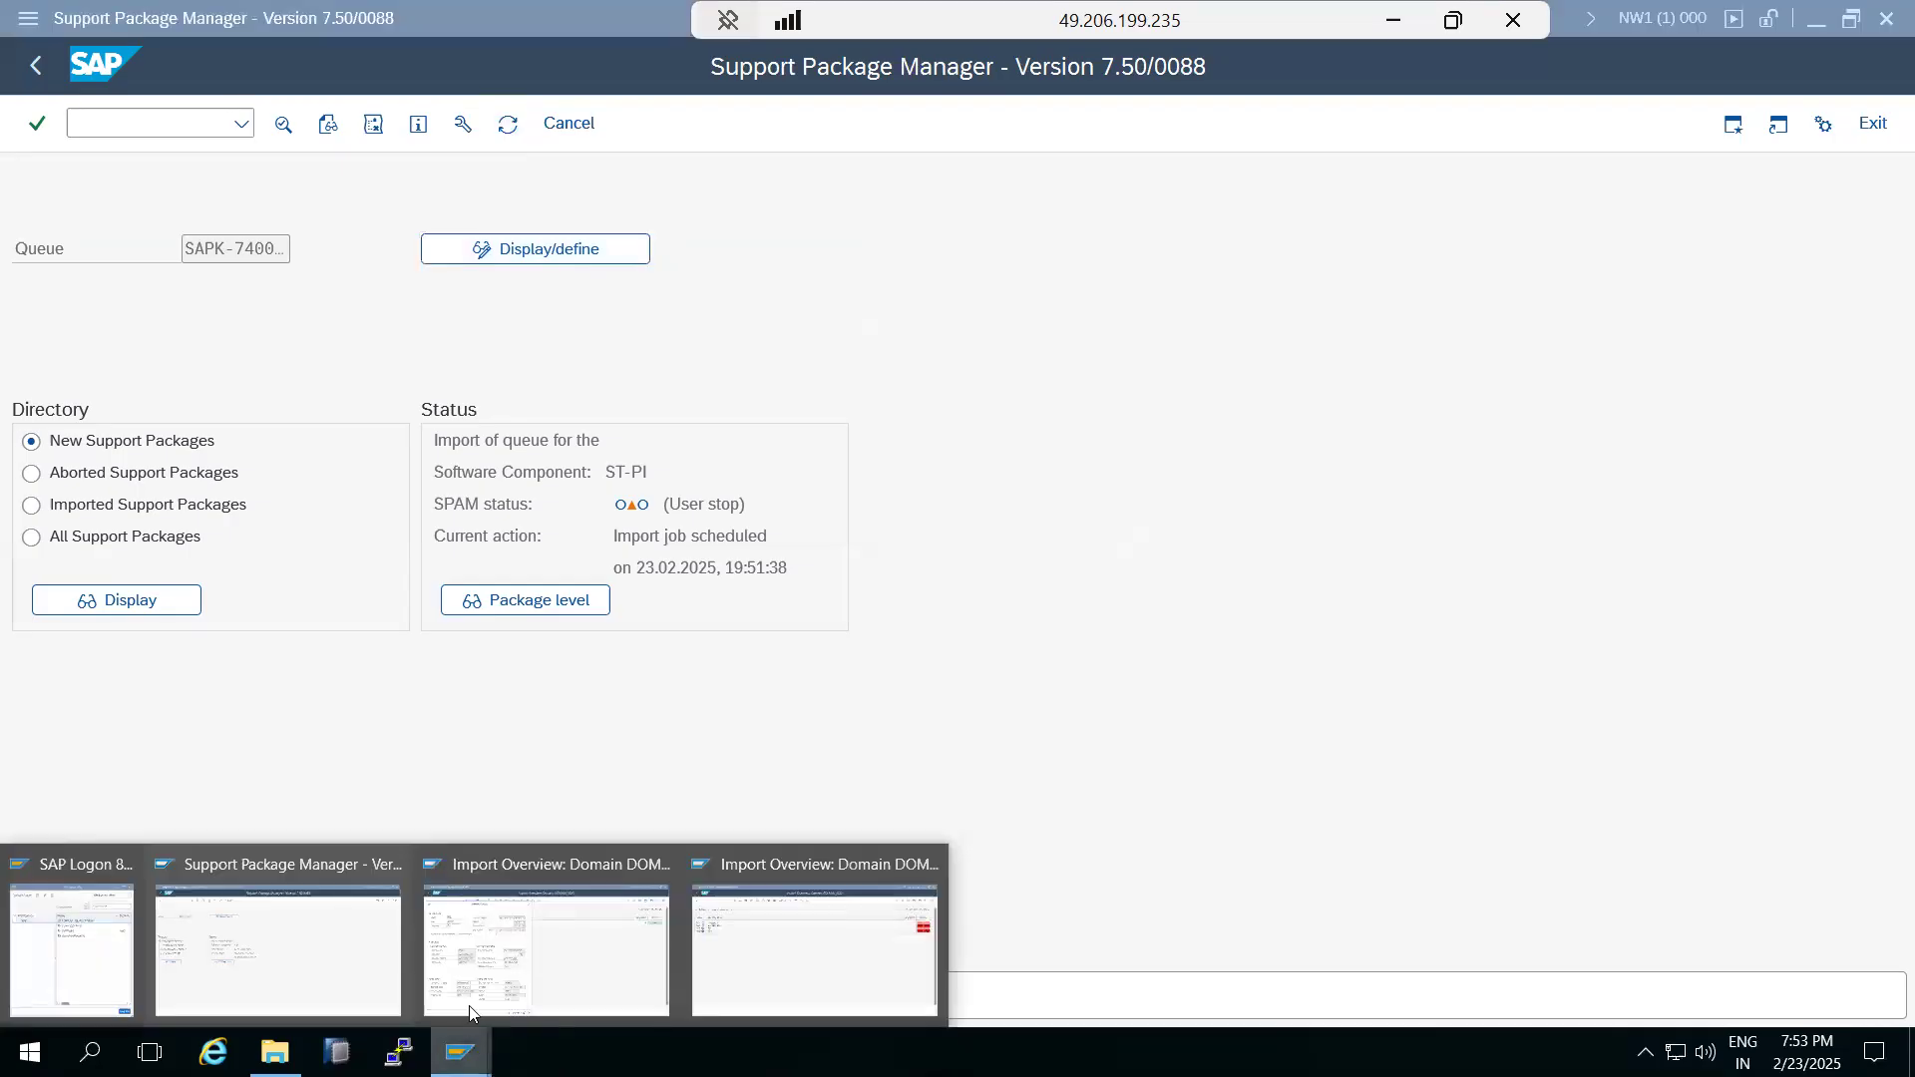
{"action": "left_click", "coordinate": [473, 988]}
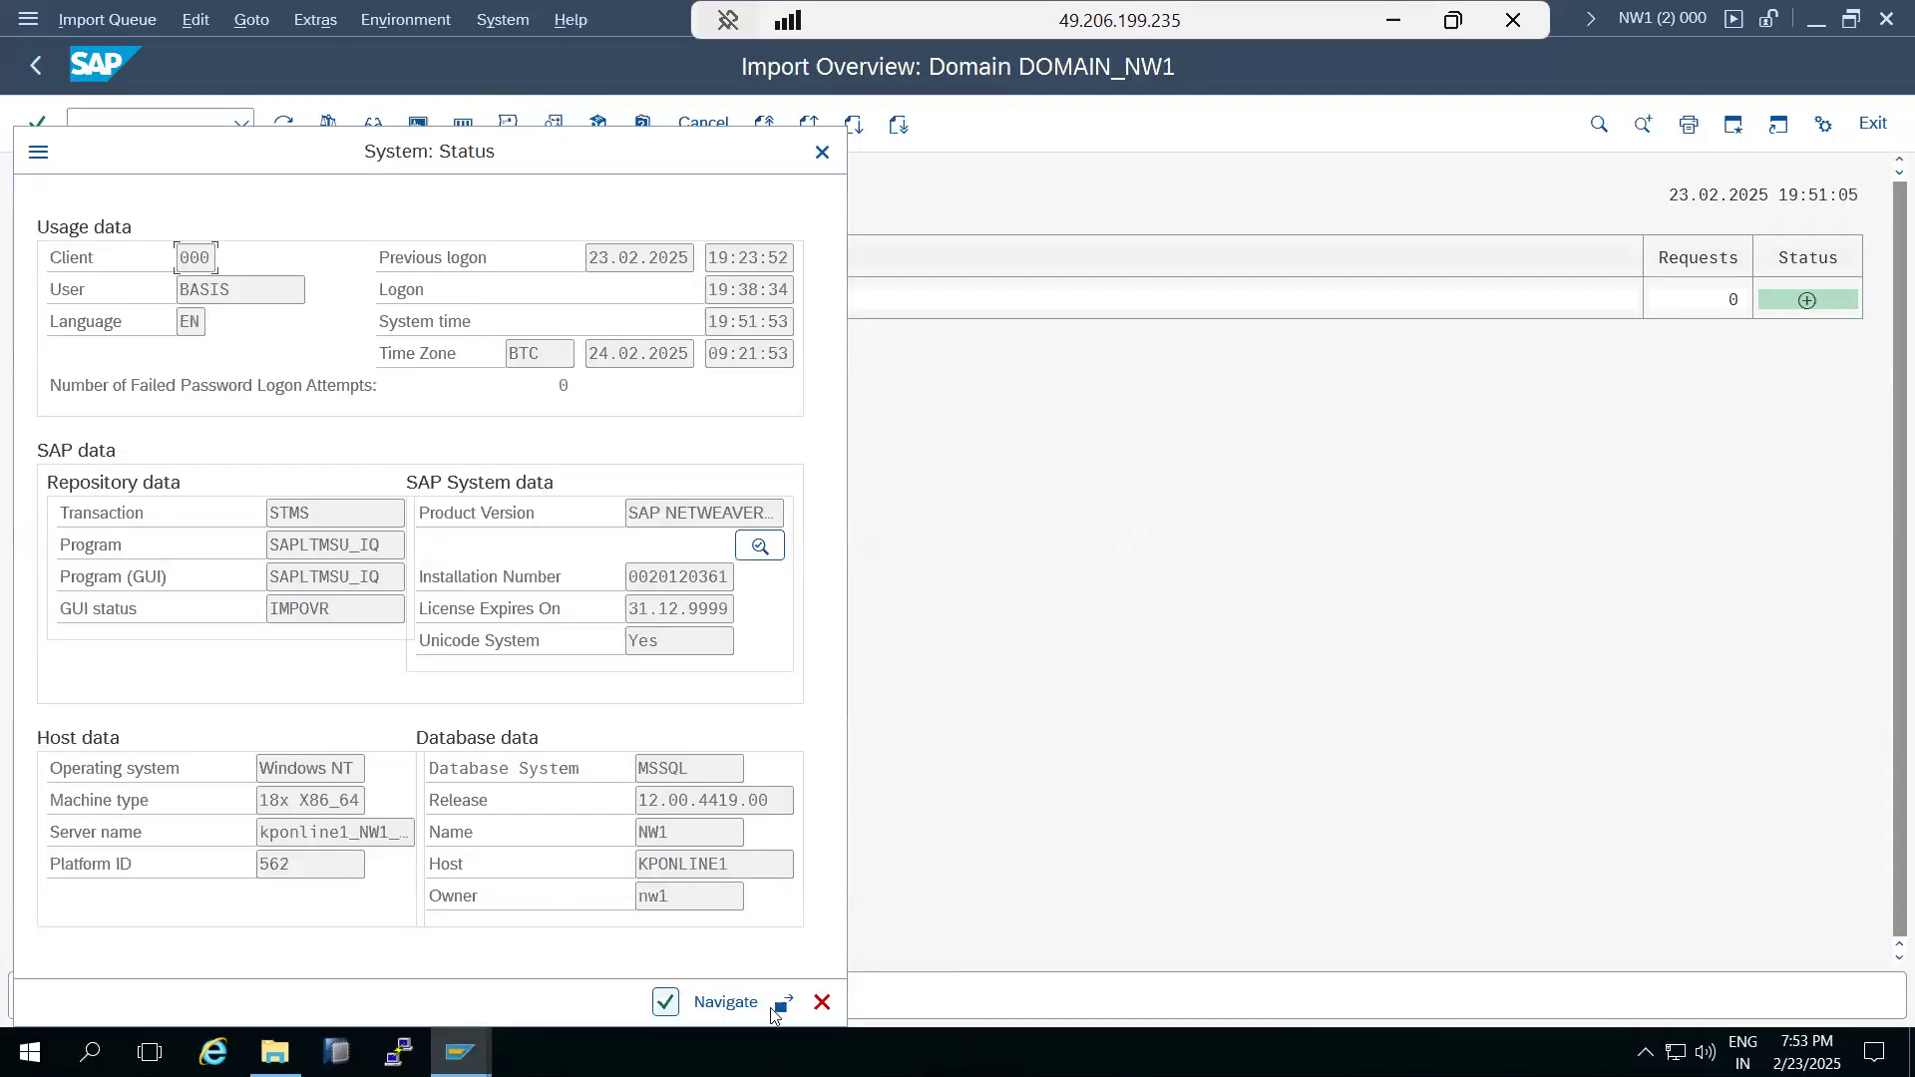
{"action": "left_click", "coordinate": [822, 1001]}
{"action": "type", "text": "/nse01"}
{"action": "key", "text": "Return"}
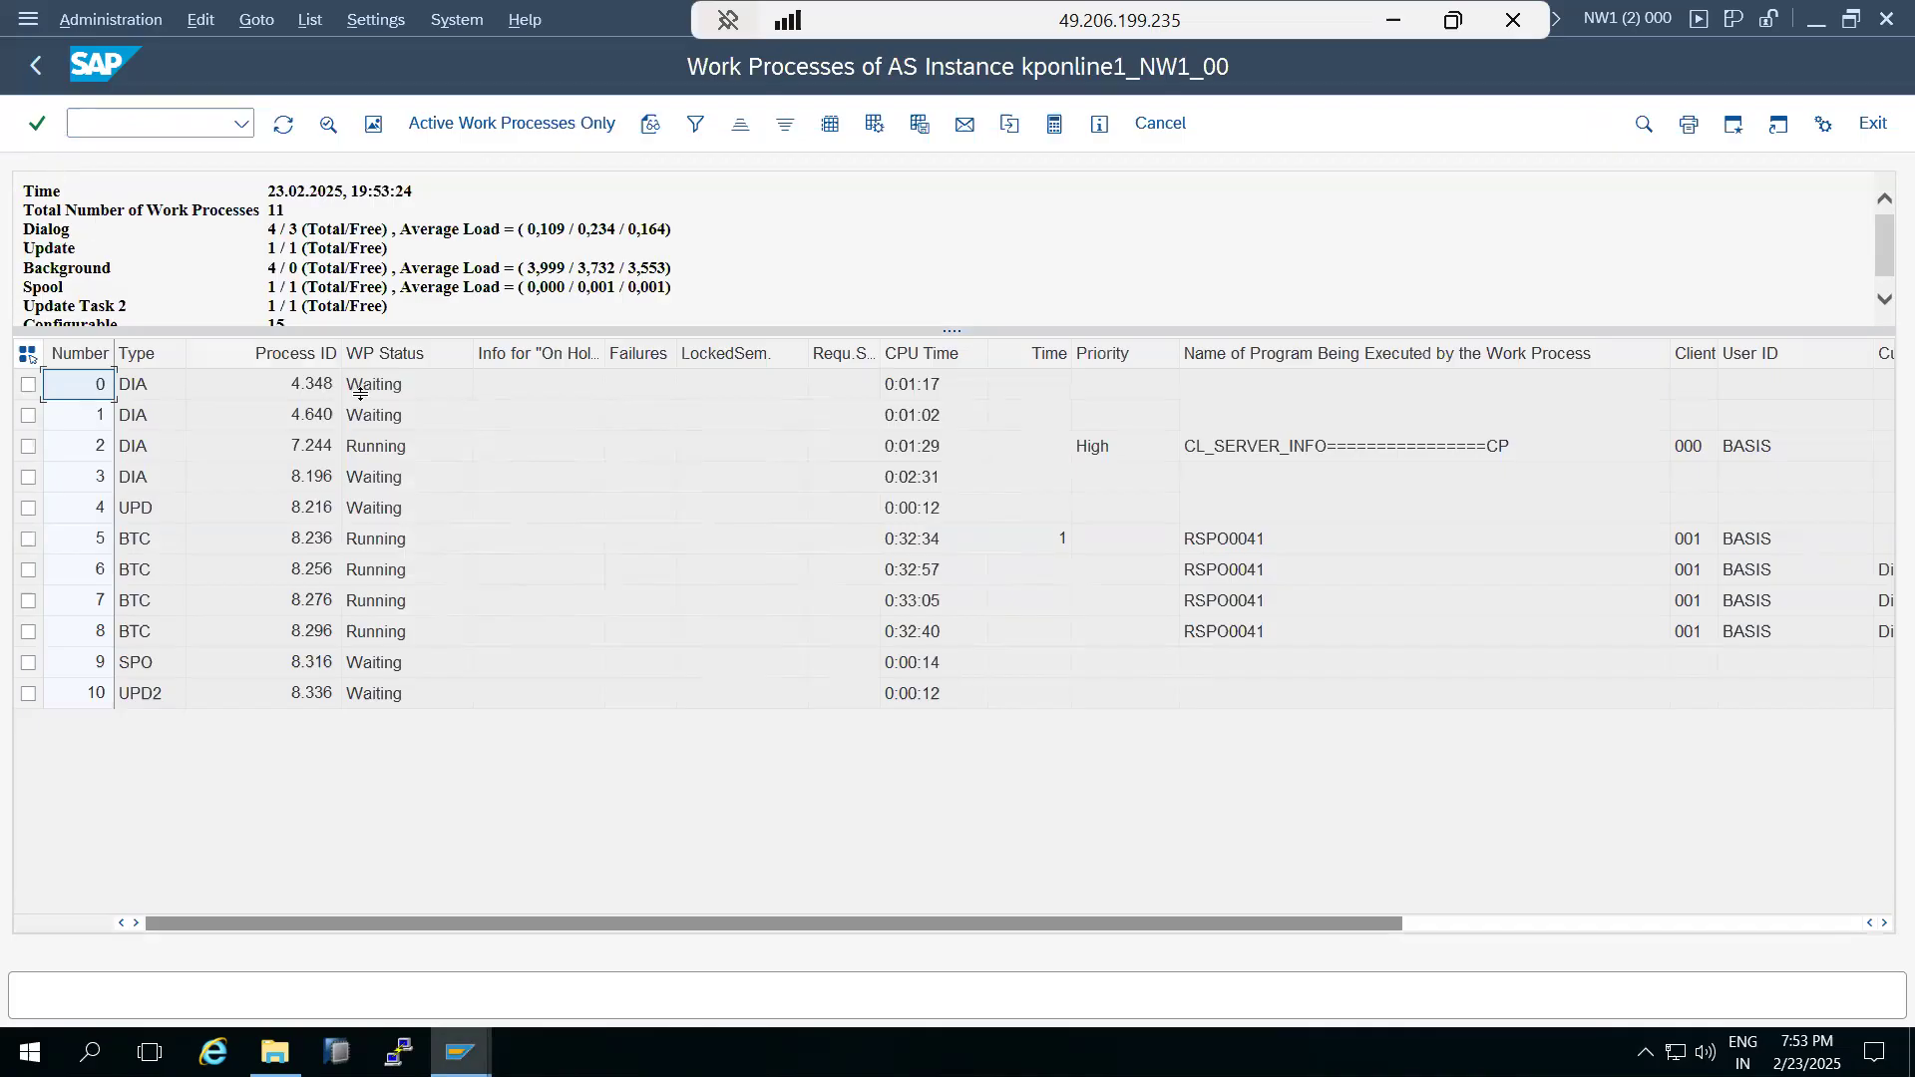
{"action": "left_click", "coordinate": [1616, 928]}
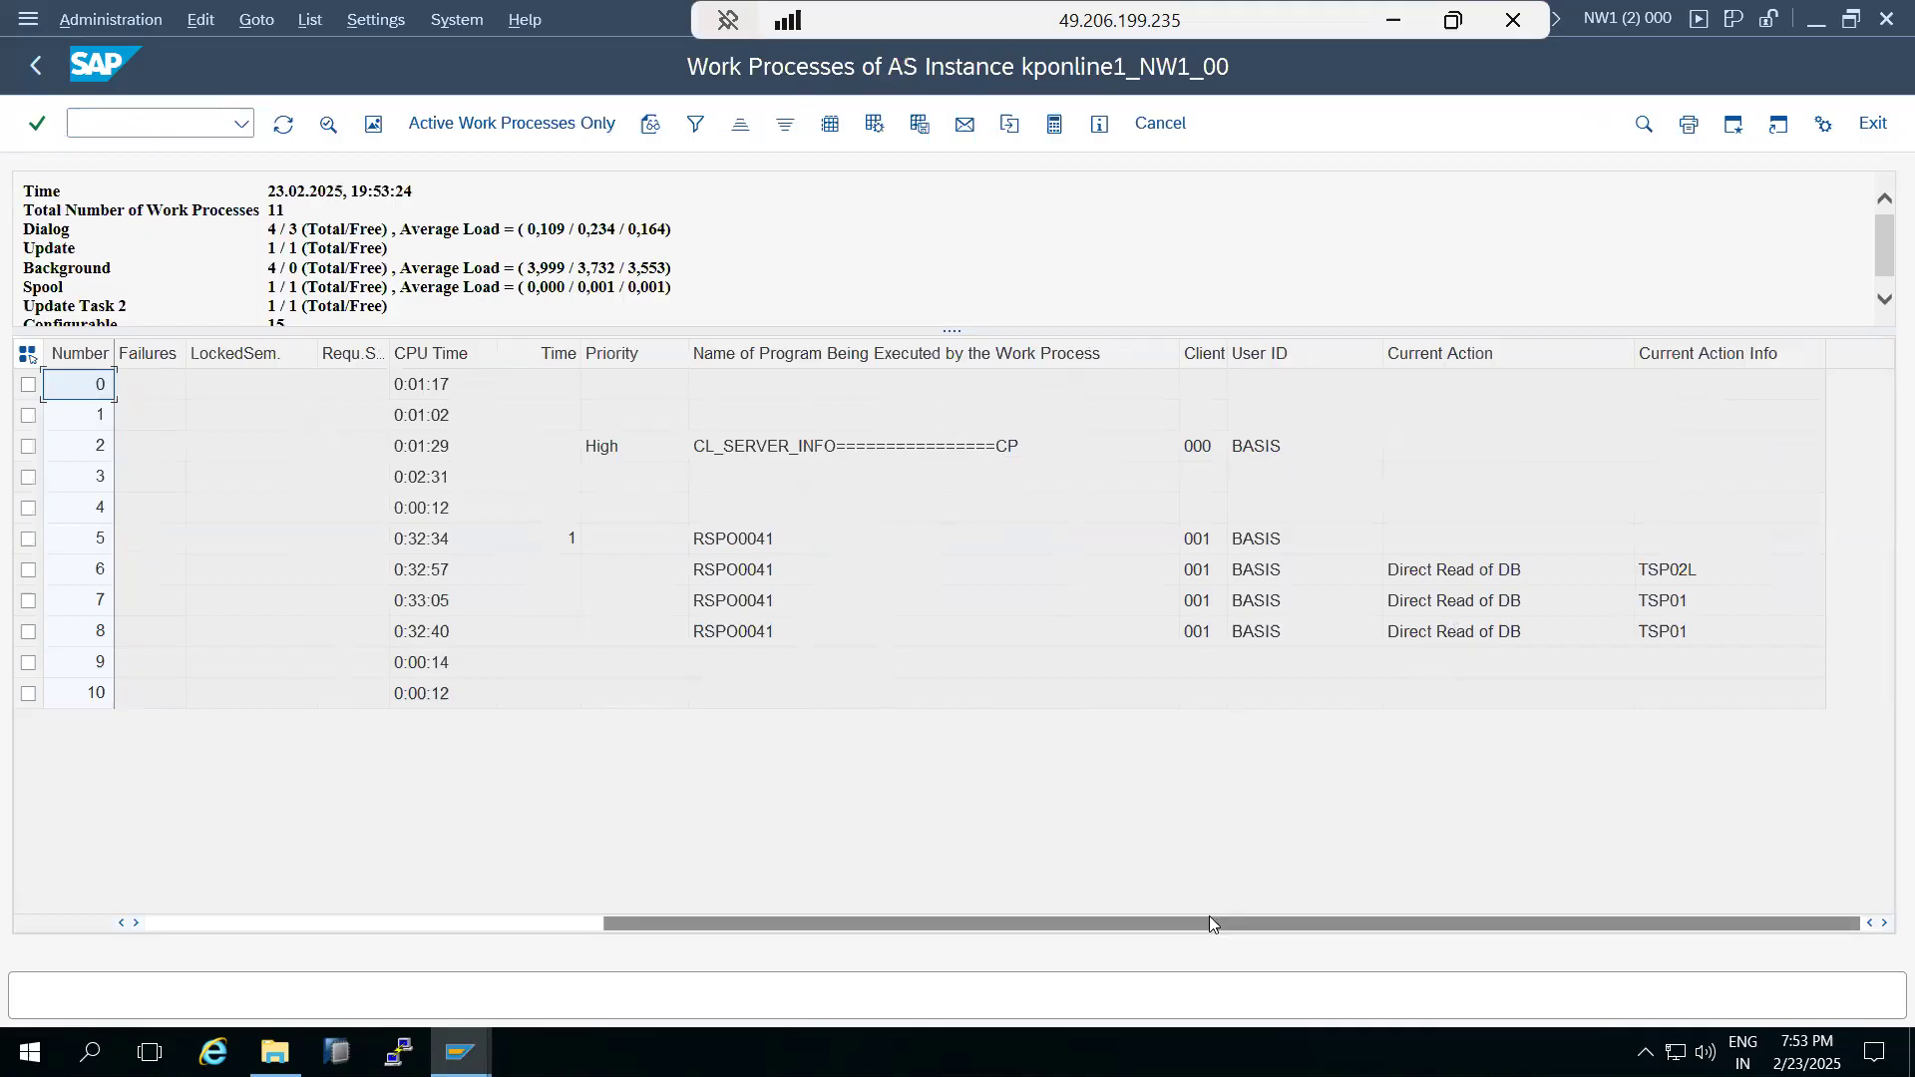
{"action": "left_click", "coordinate": [292, 916]}
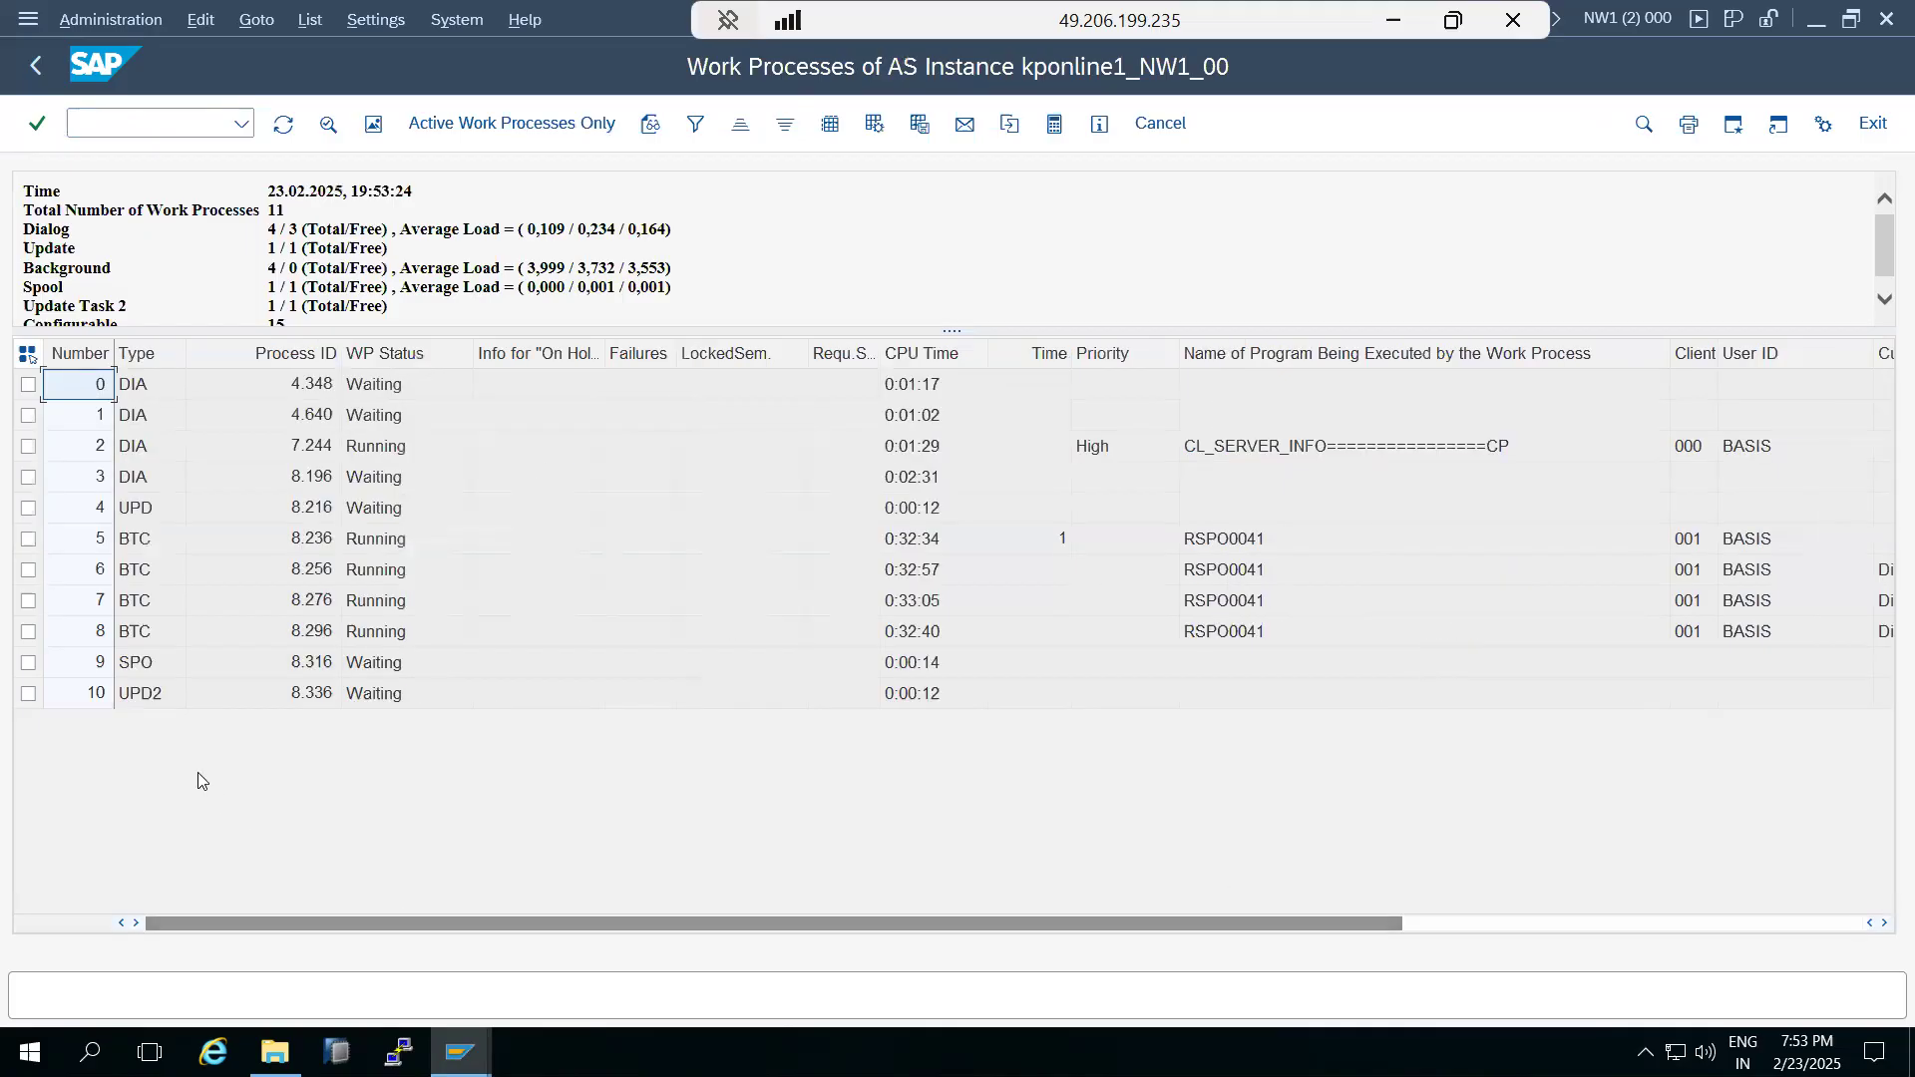
Open transaction SM37 and list the background jobs of all users by setting the user name to *.
{"action": "left_click", "coordinate": [66, 121]}
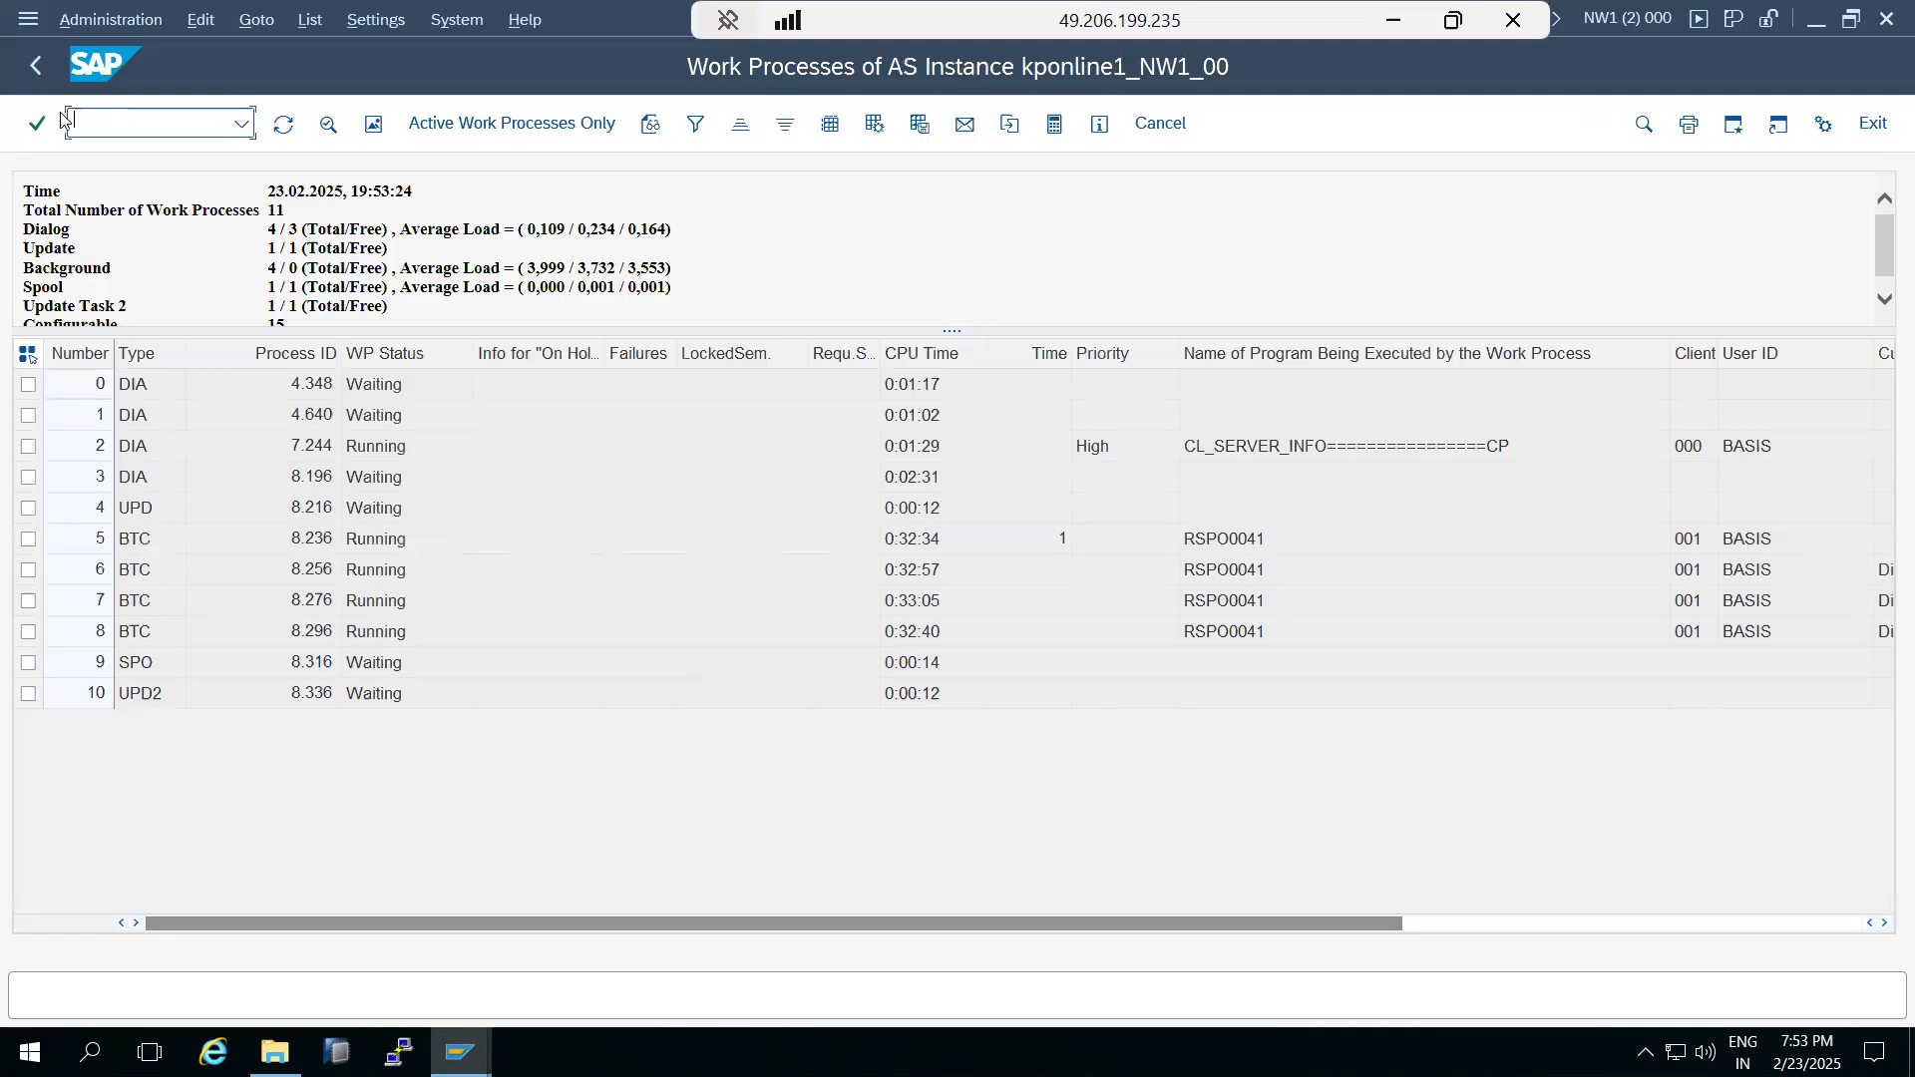
{"action": "type", "text": "/nsm37"}
{"action": "key", "text": "Return"}
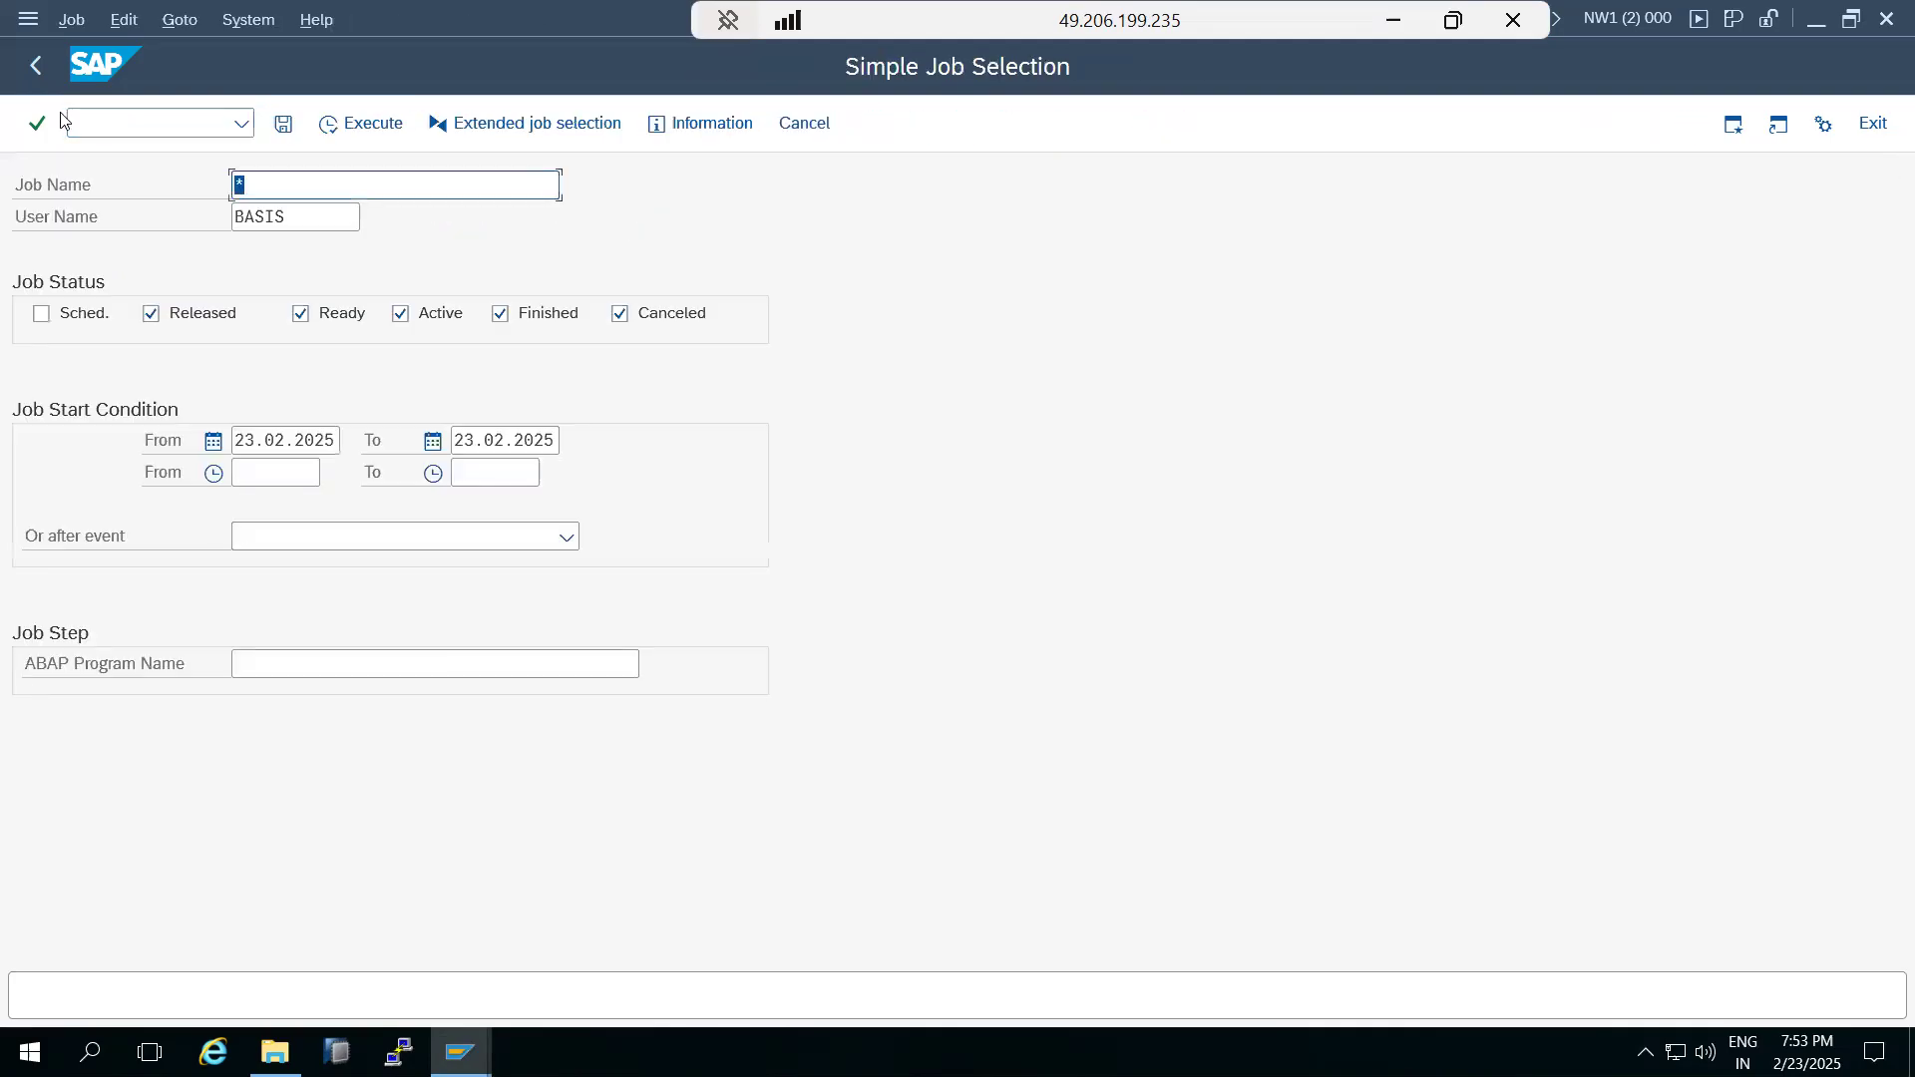
{"action": "key", "text": "Tab"}
{"action": "type", "text": "*"}
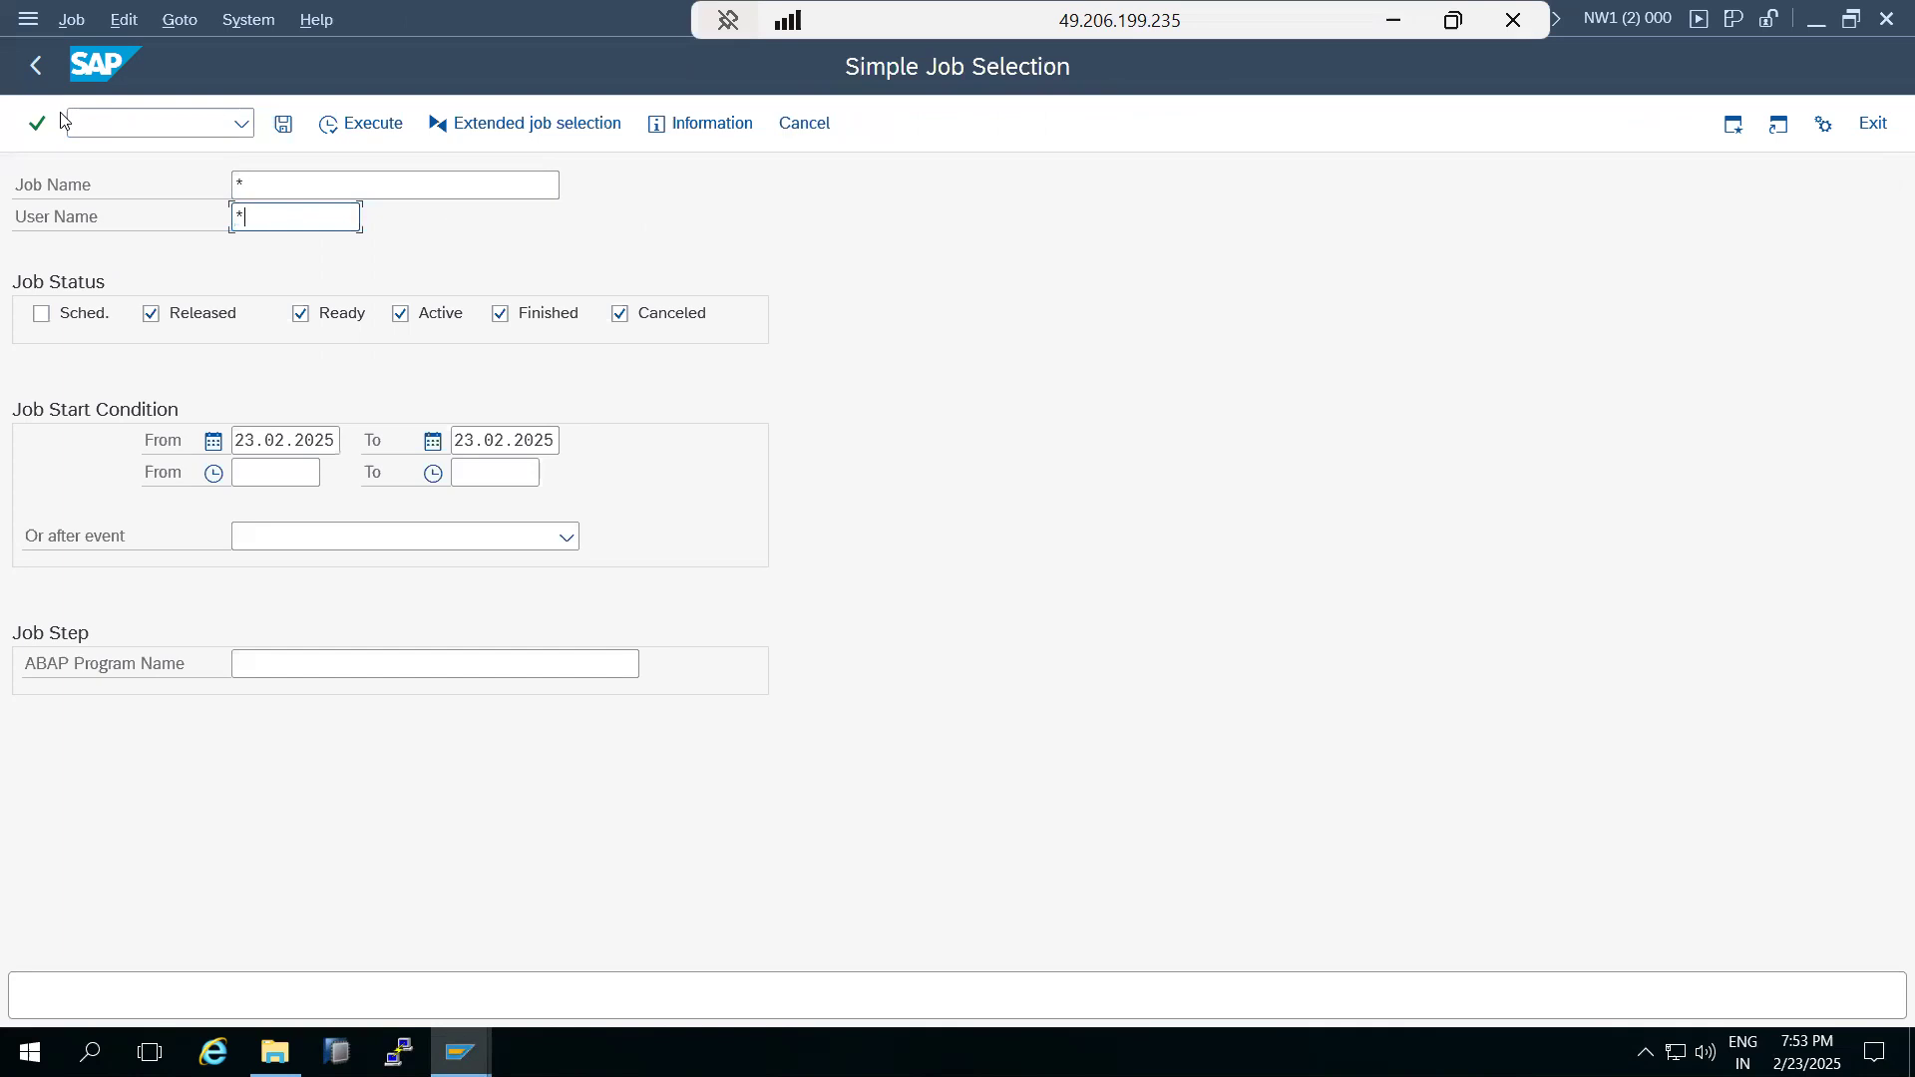
{"action": "left_click", "coordinate": [400, 127]}
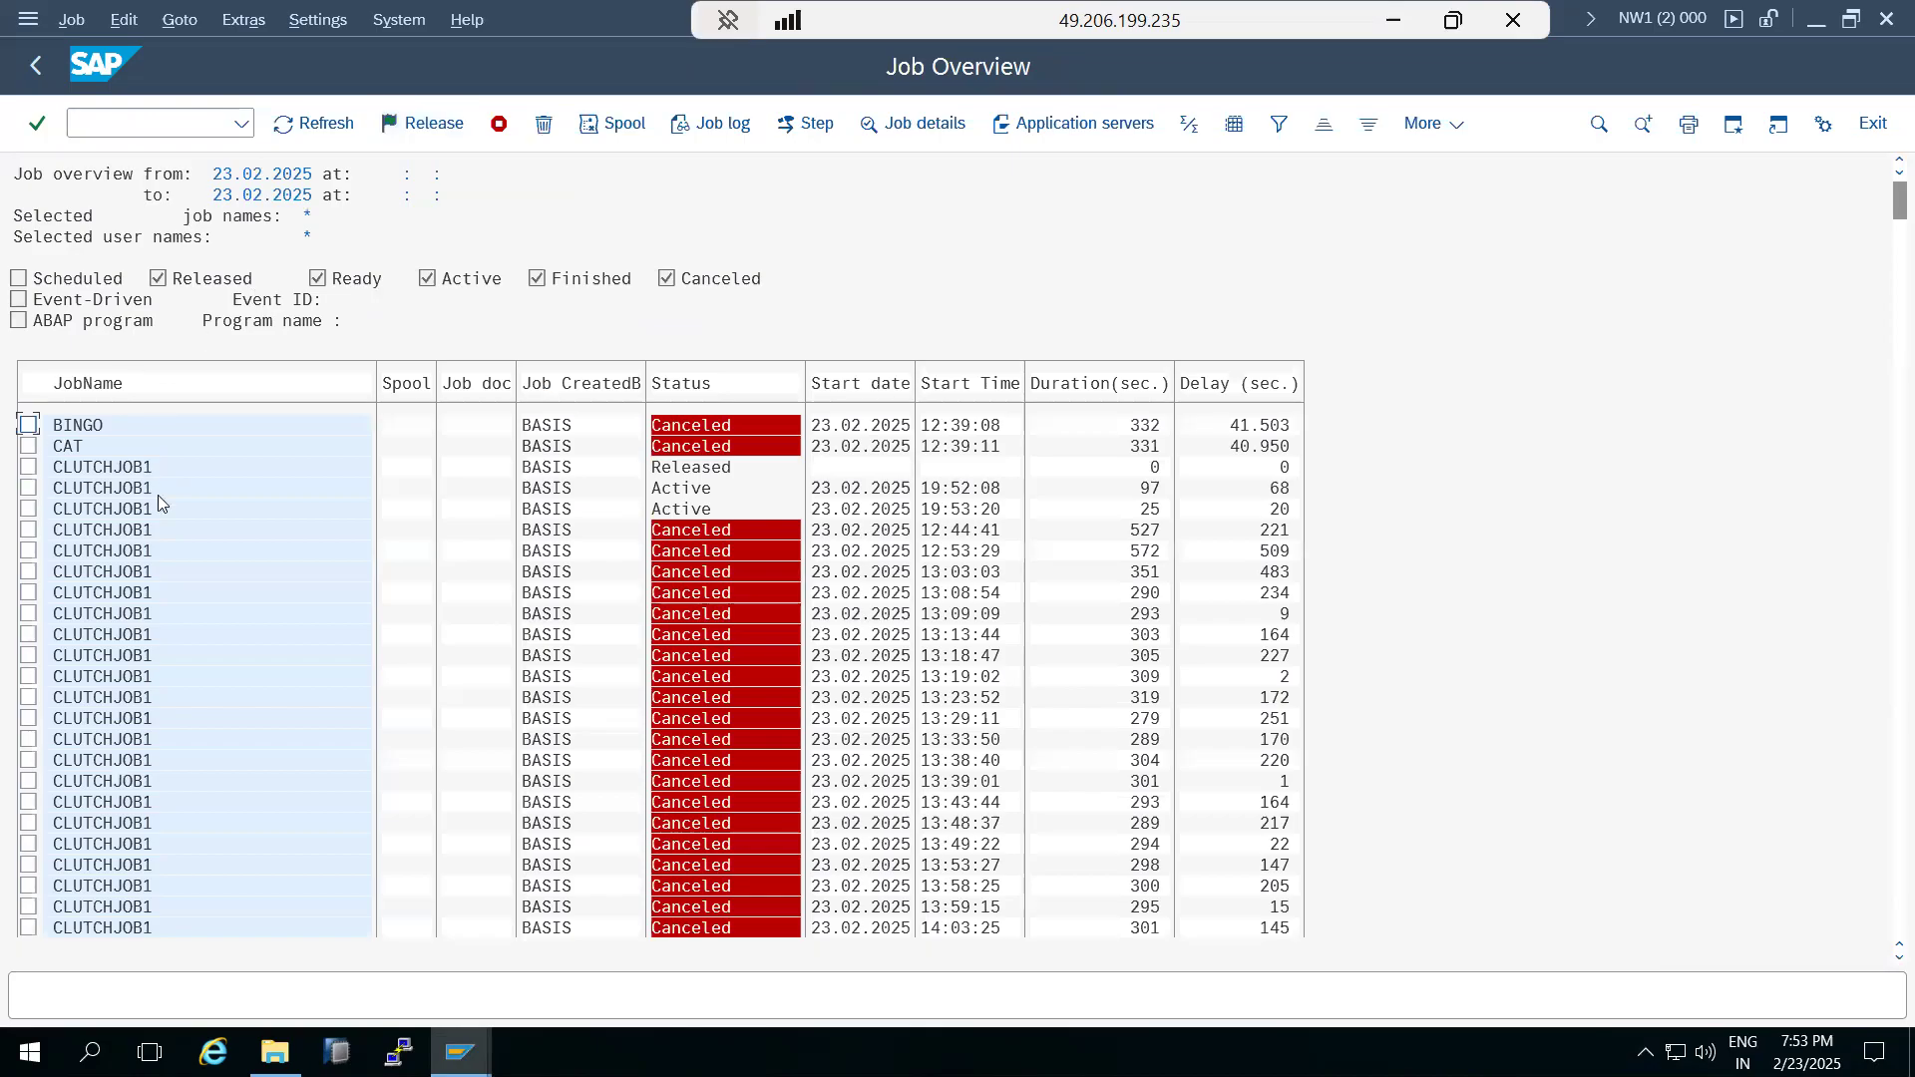
View the details of the released CLUTCHJOB1 job, then change that job from released back to scheduled.
{"action": "double_click", "coordinate": [119, 476]}
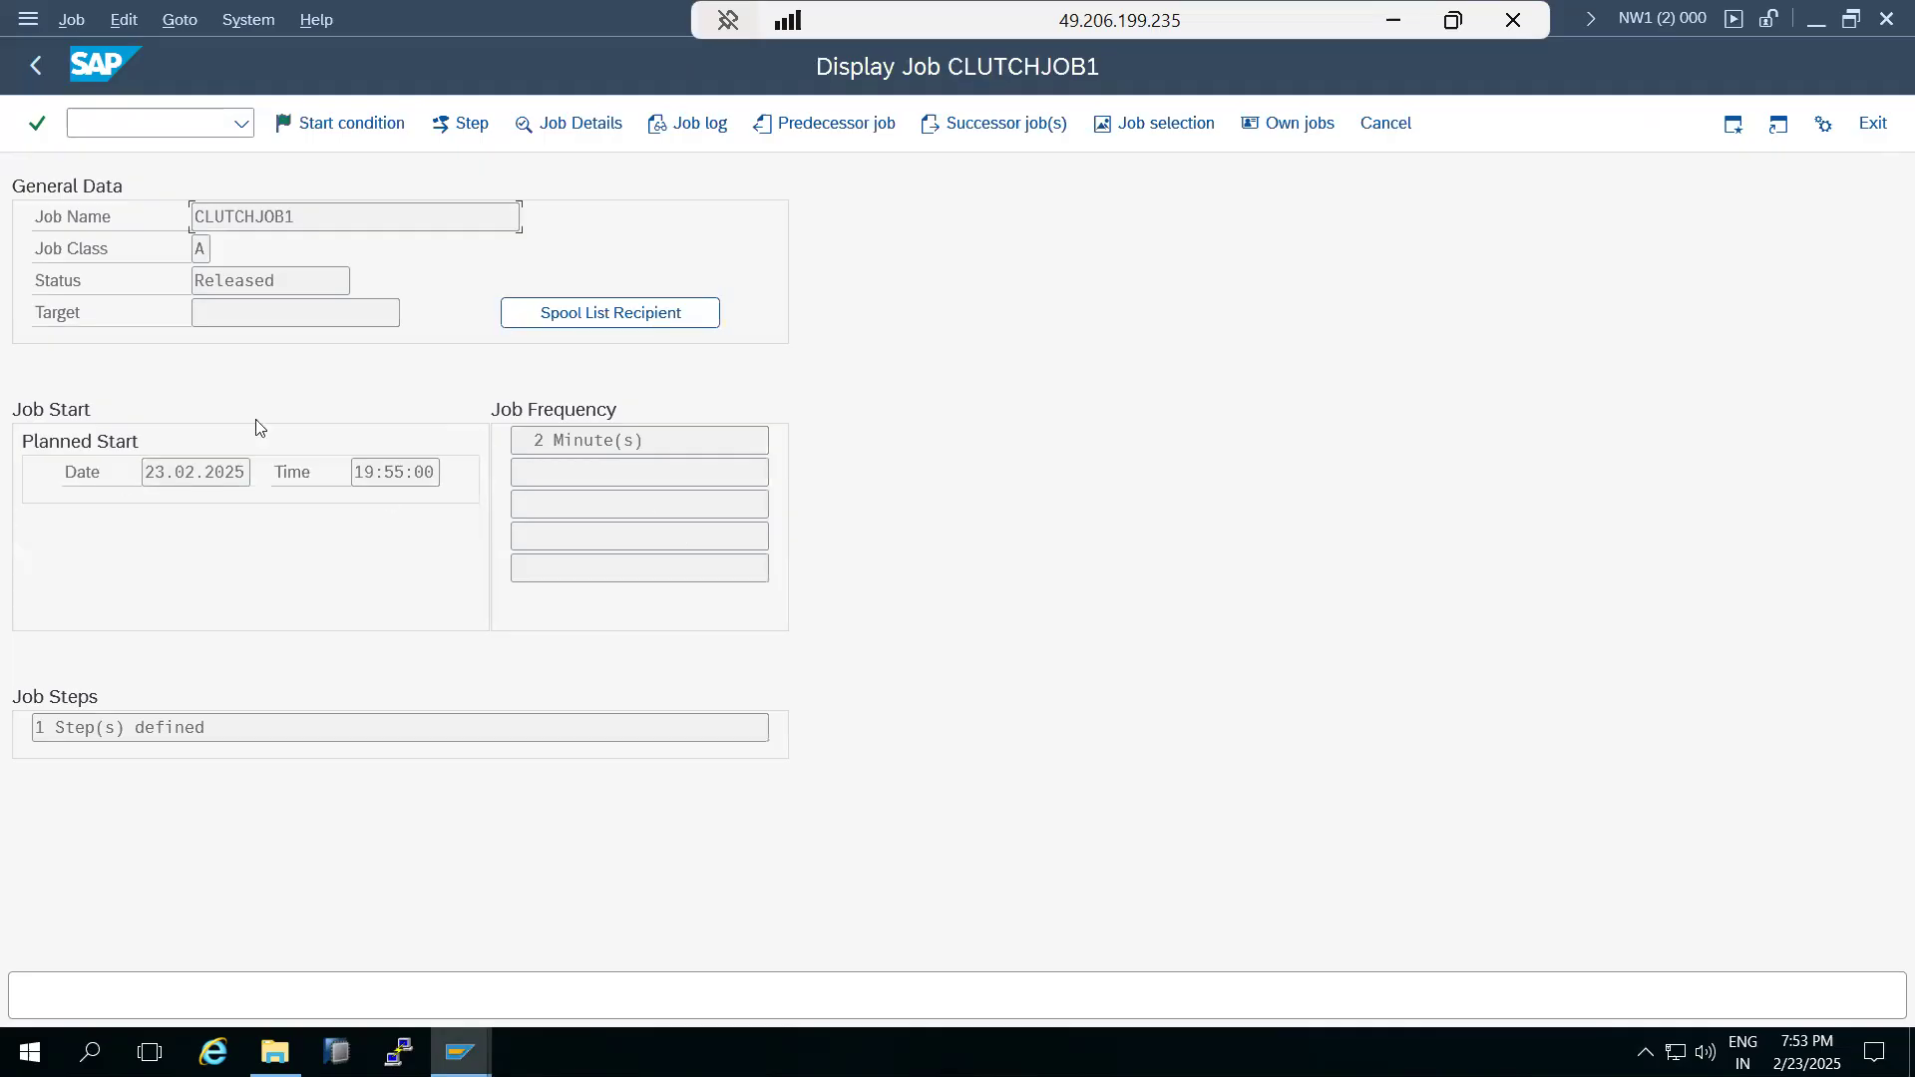
{"action": "left_click", "coordinate": [40, 67]}
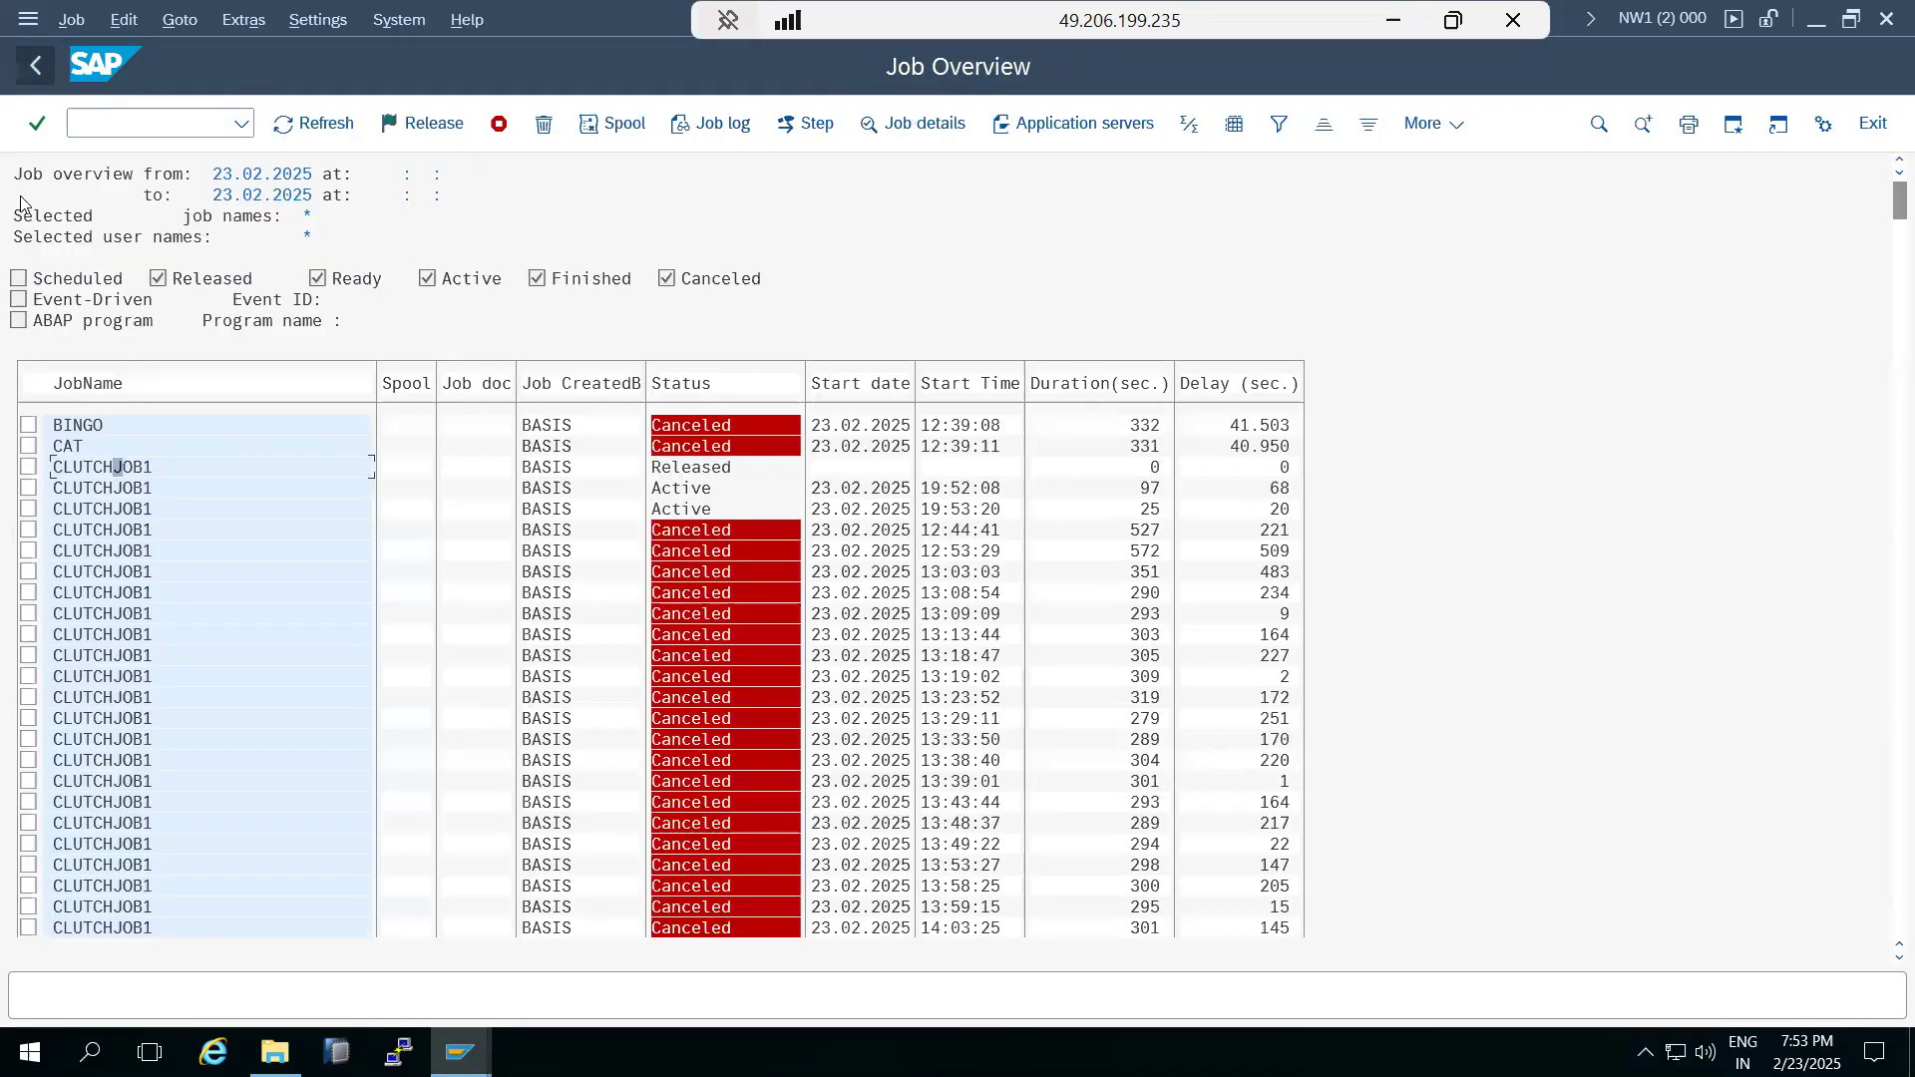
{"action": "left_click", "coordinate": [29, 467]}
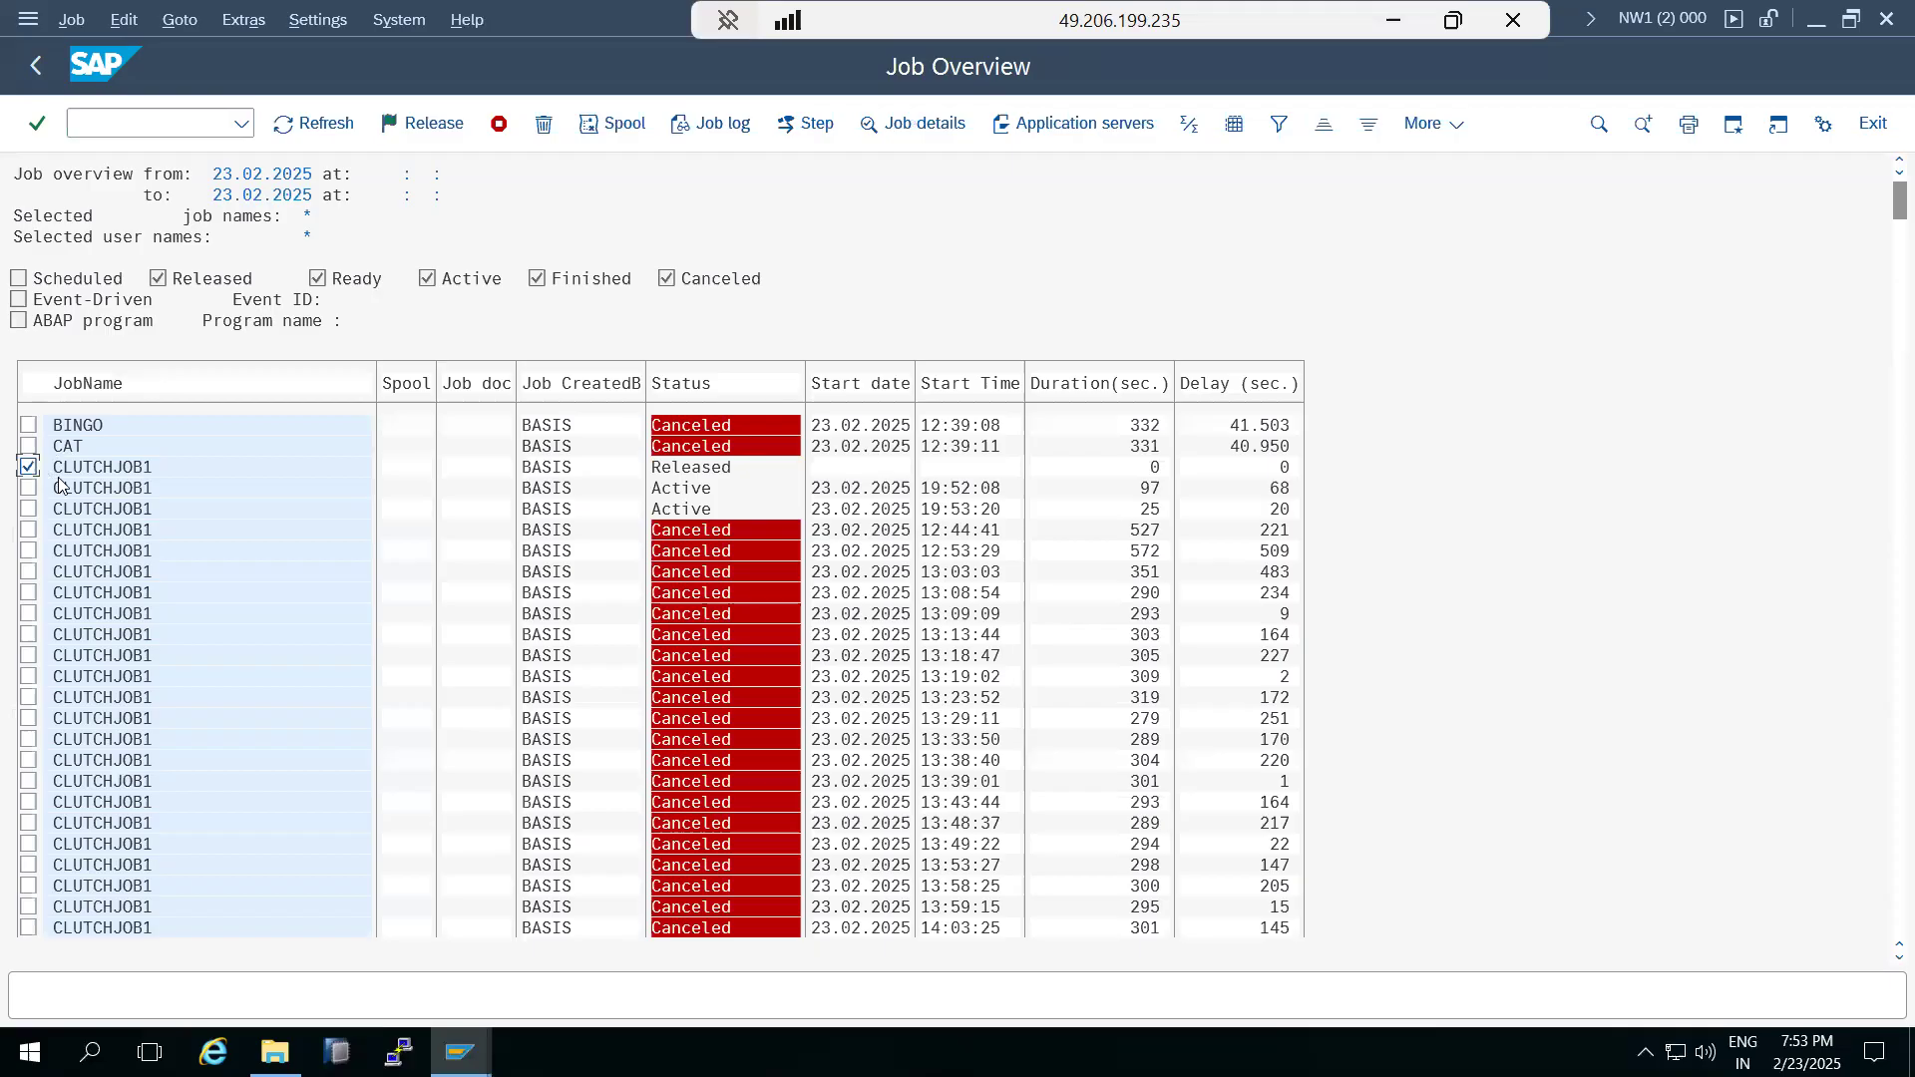
{"action": "left_click", "coordinate": [72, 19]}
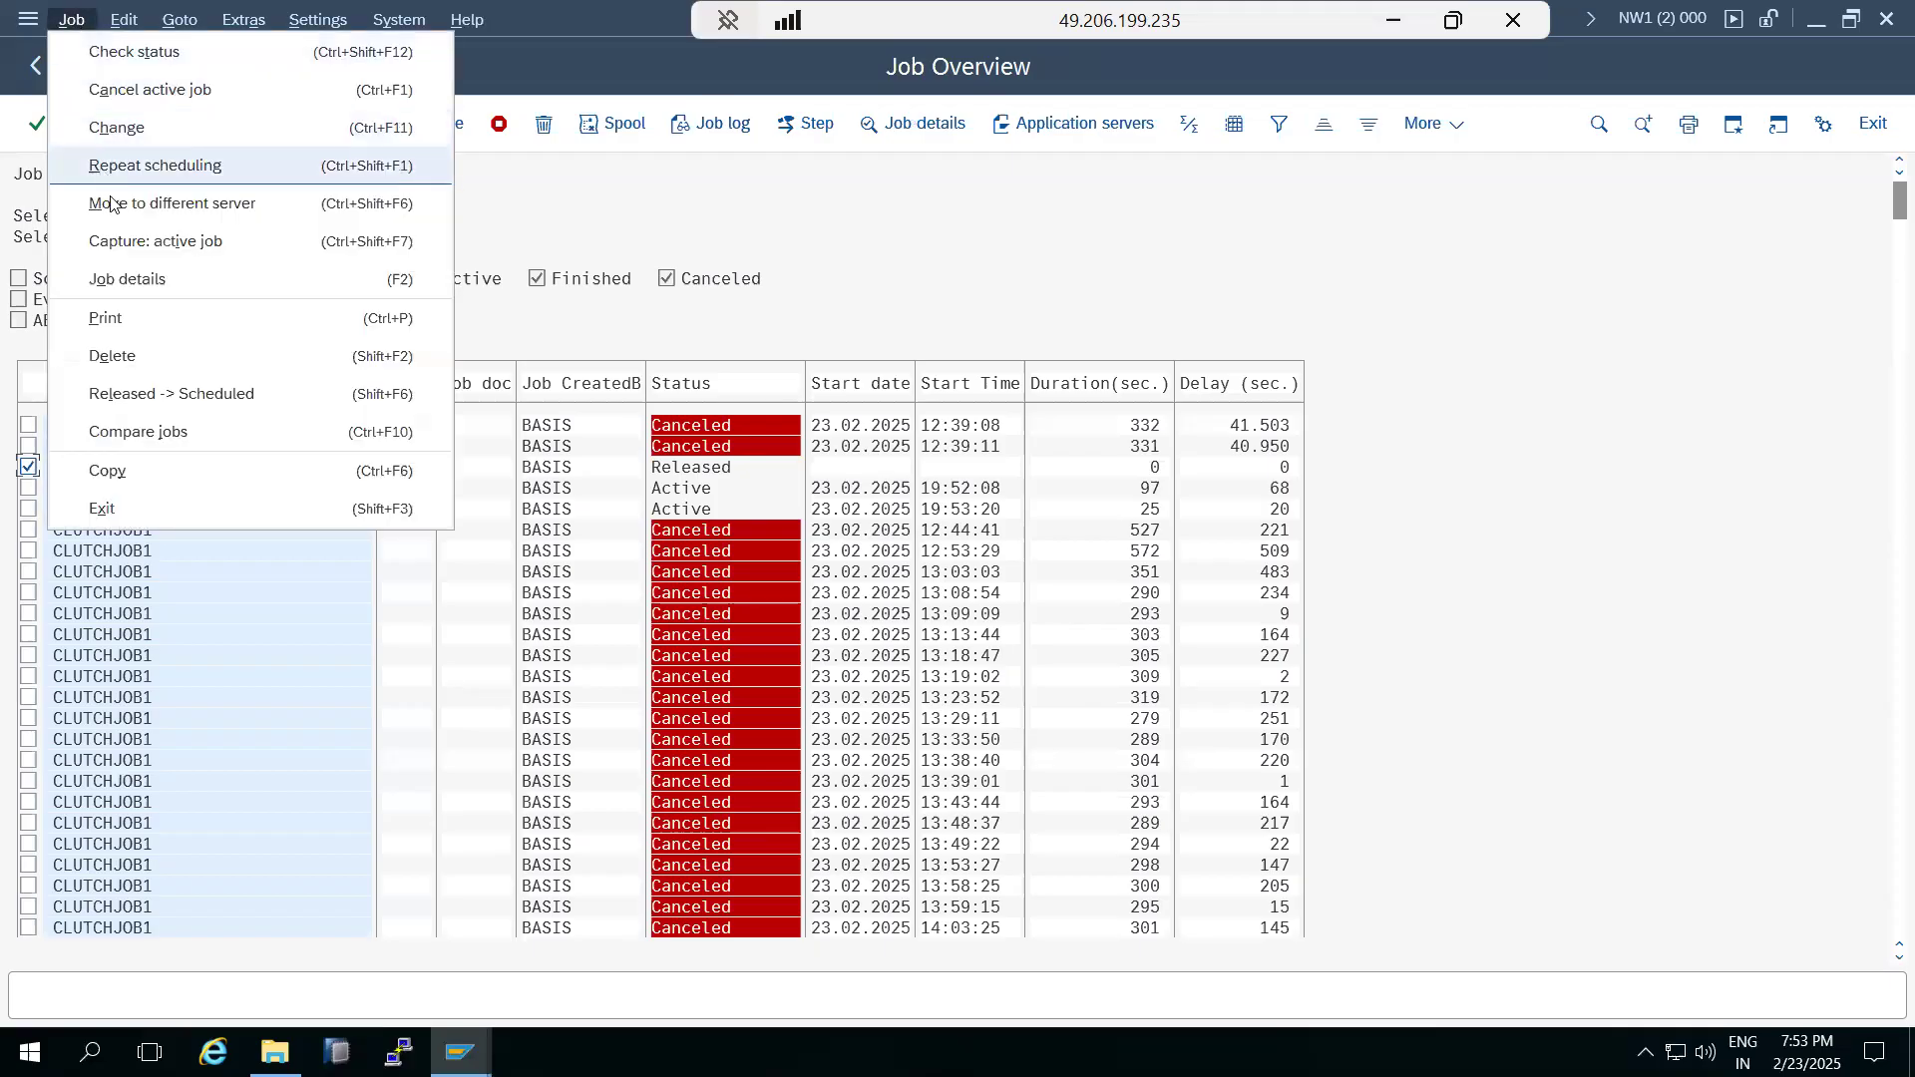
{"action": "left_click", "coordinate": [158, 392]}
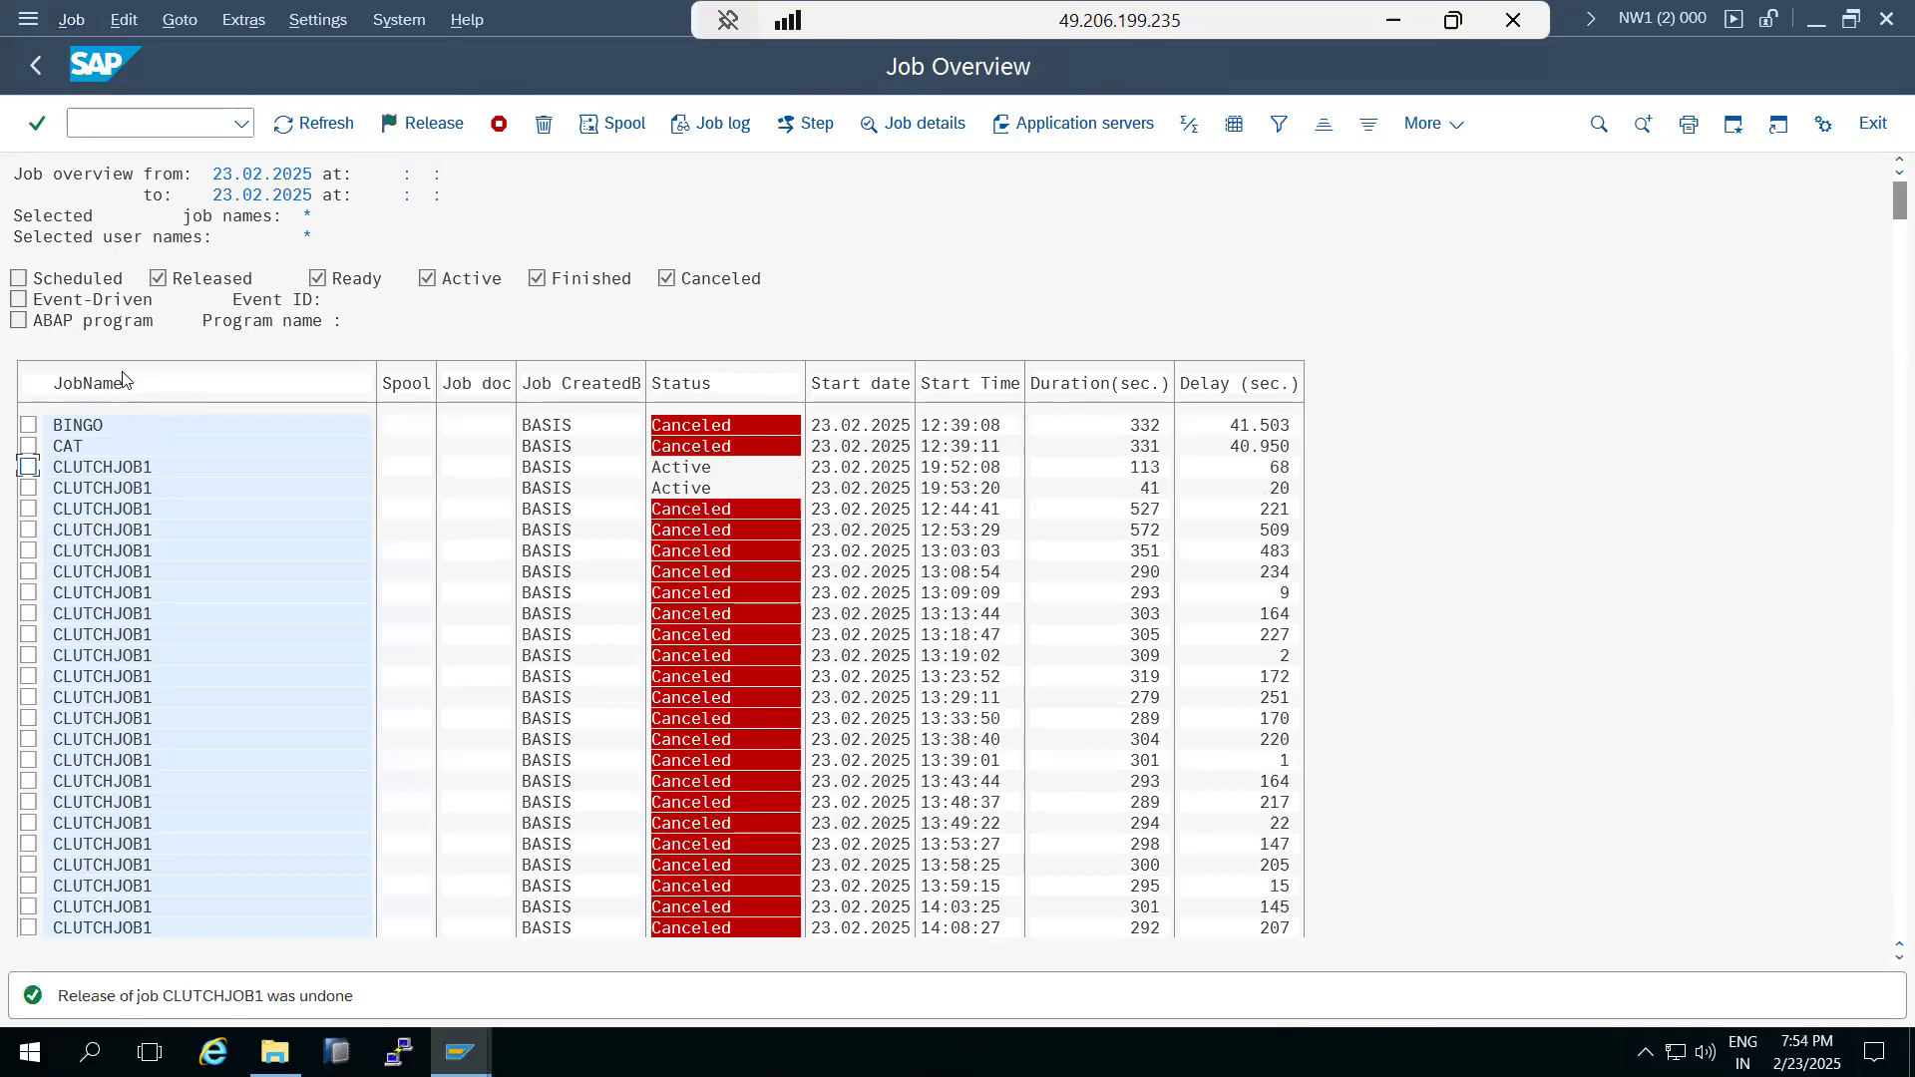
Rerun the job selection with the Finished and Canceled statuses excluded and both start condition dates cleared.
{"action": "scroll", "coordinate": [67, 626], "scroll_direction": "down", "scroll_amount": 2}
{"action": "scroll", "coordinate": [67, 625], "scroll_direction": "down", "scroll_amount": 3}
{"action": "left_click_drag", "start_coordinate": [1889, 227], "coordinate": [1879, 934]}
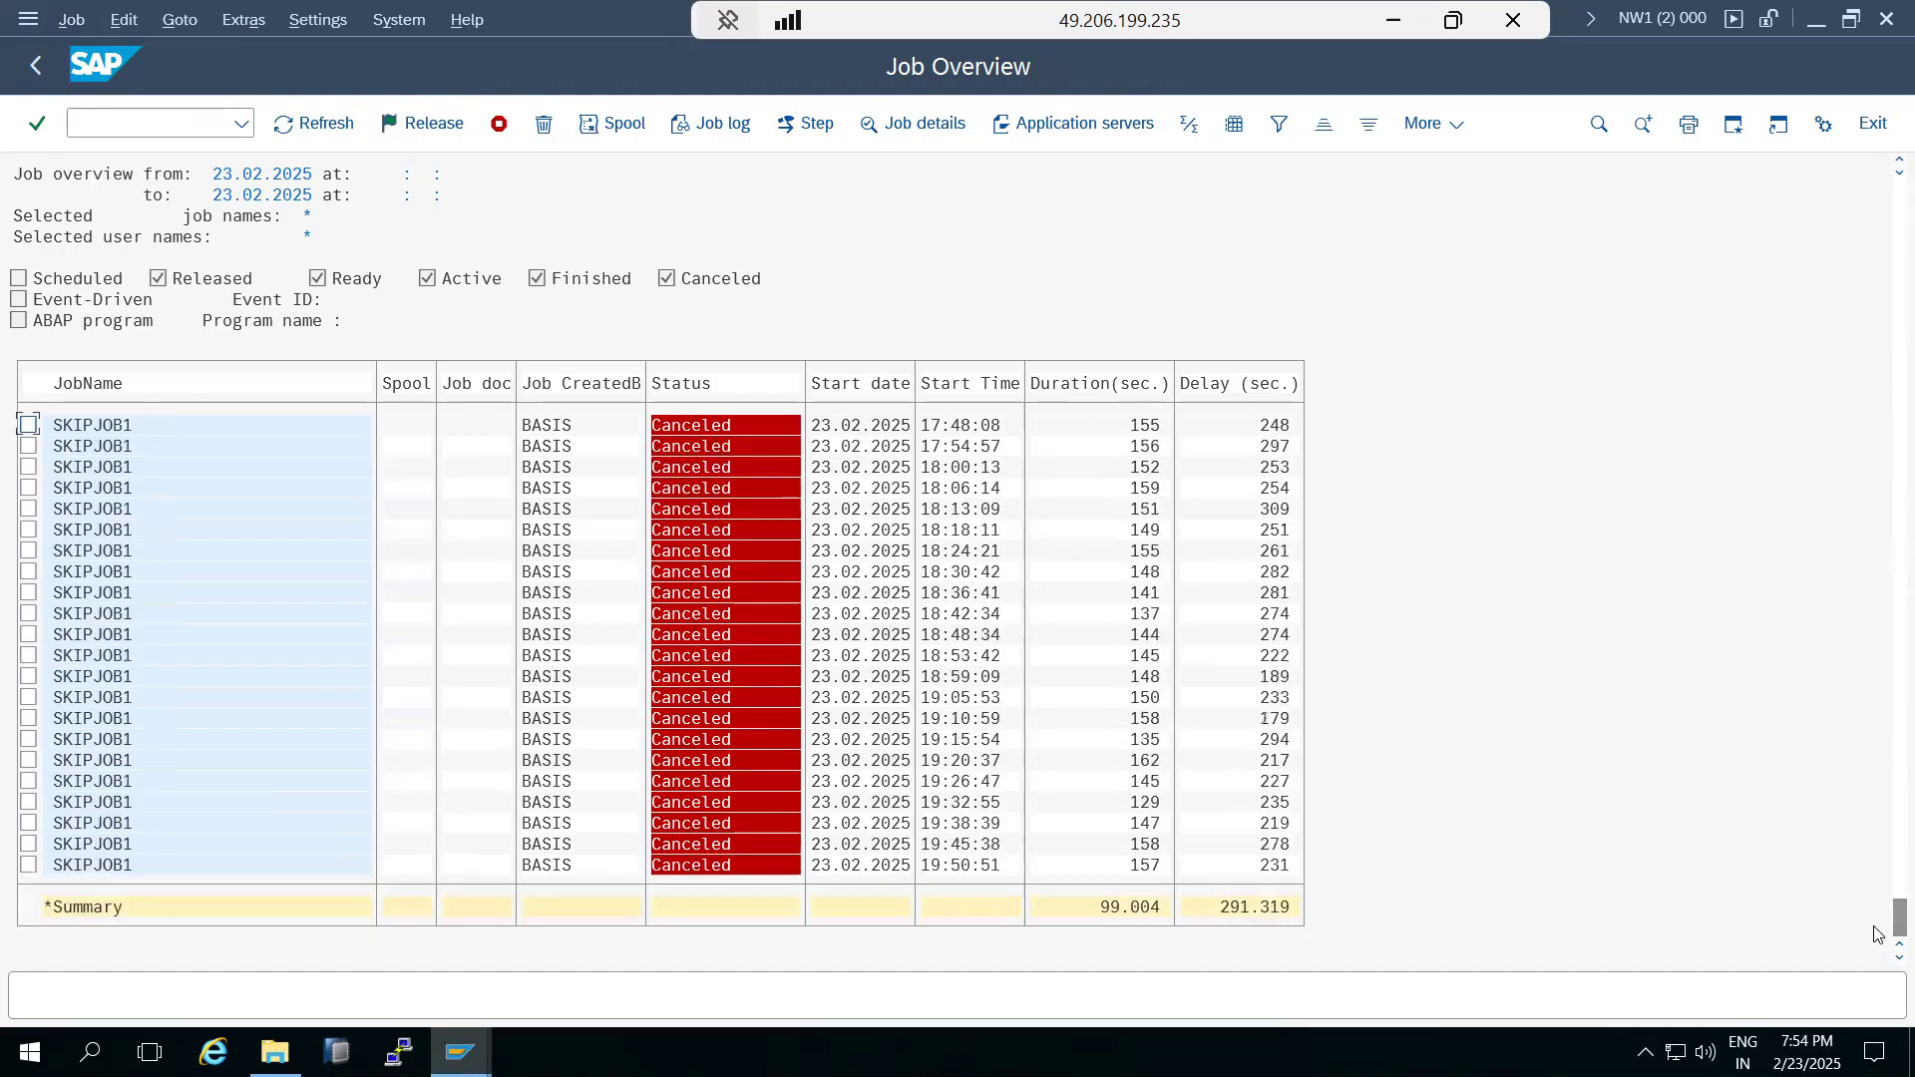
{"action": "left_click", "coordinate": [35, 64]}
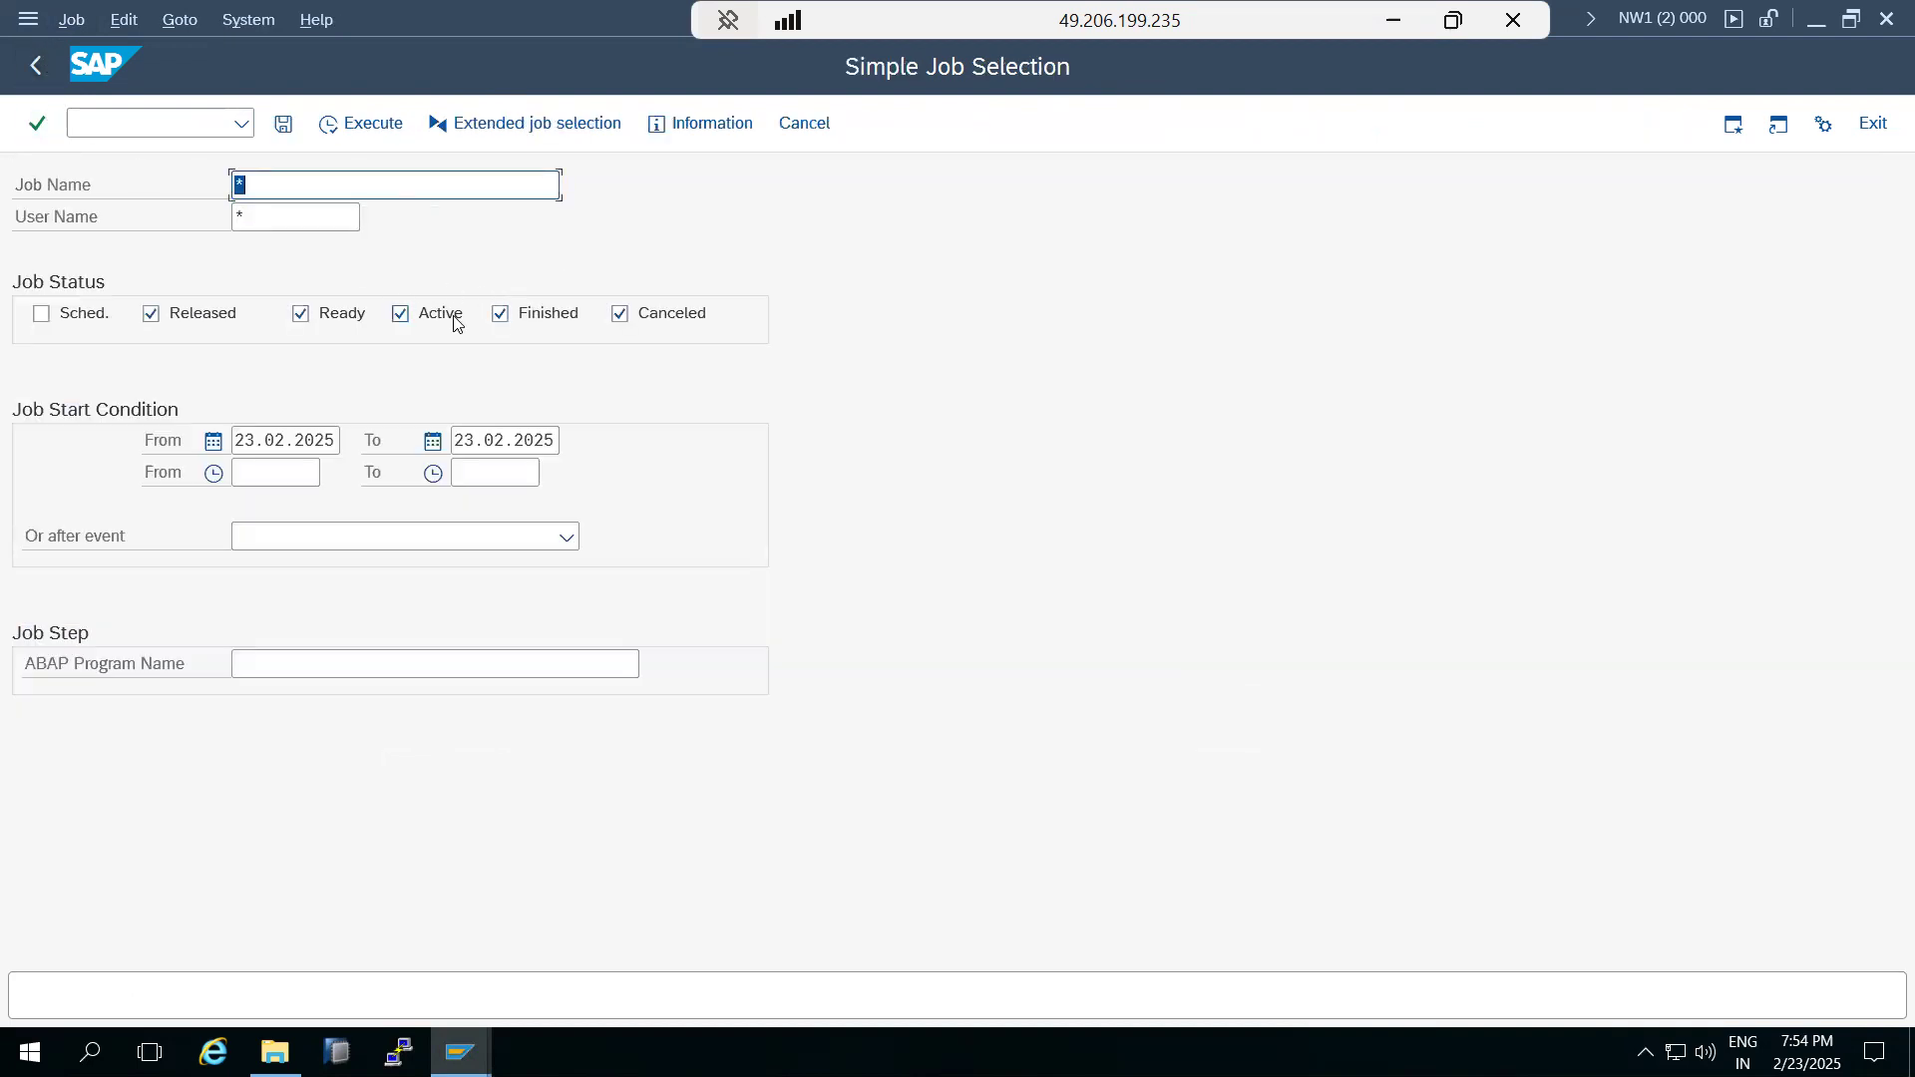
{"action": "left_click", "coordinate": [501, 314]}
{"action": "left_click", "coordinate": [648, 319]}
{"action": "left_click", "coordinate": [269, 436]}
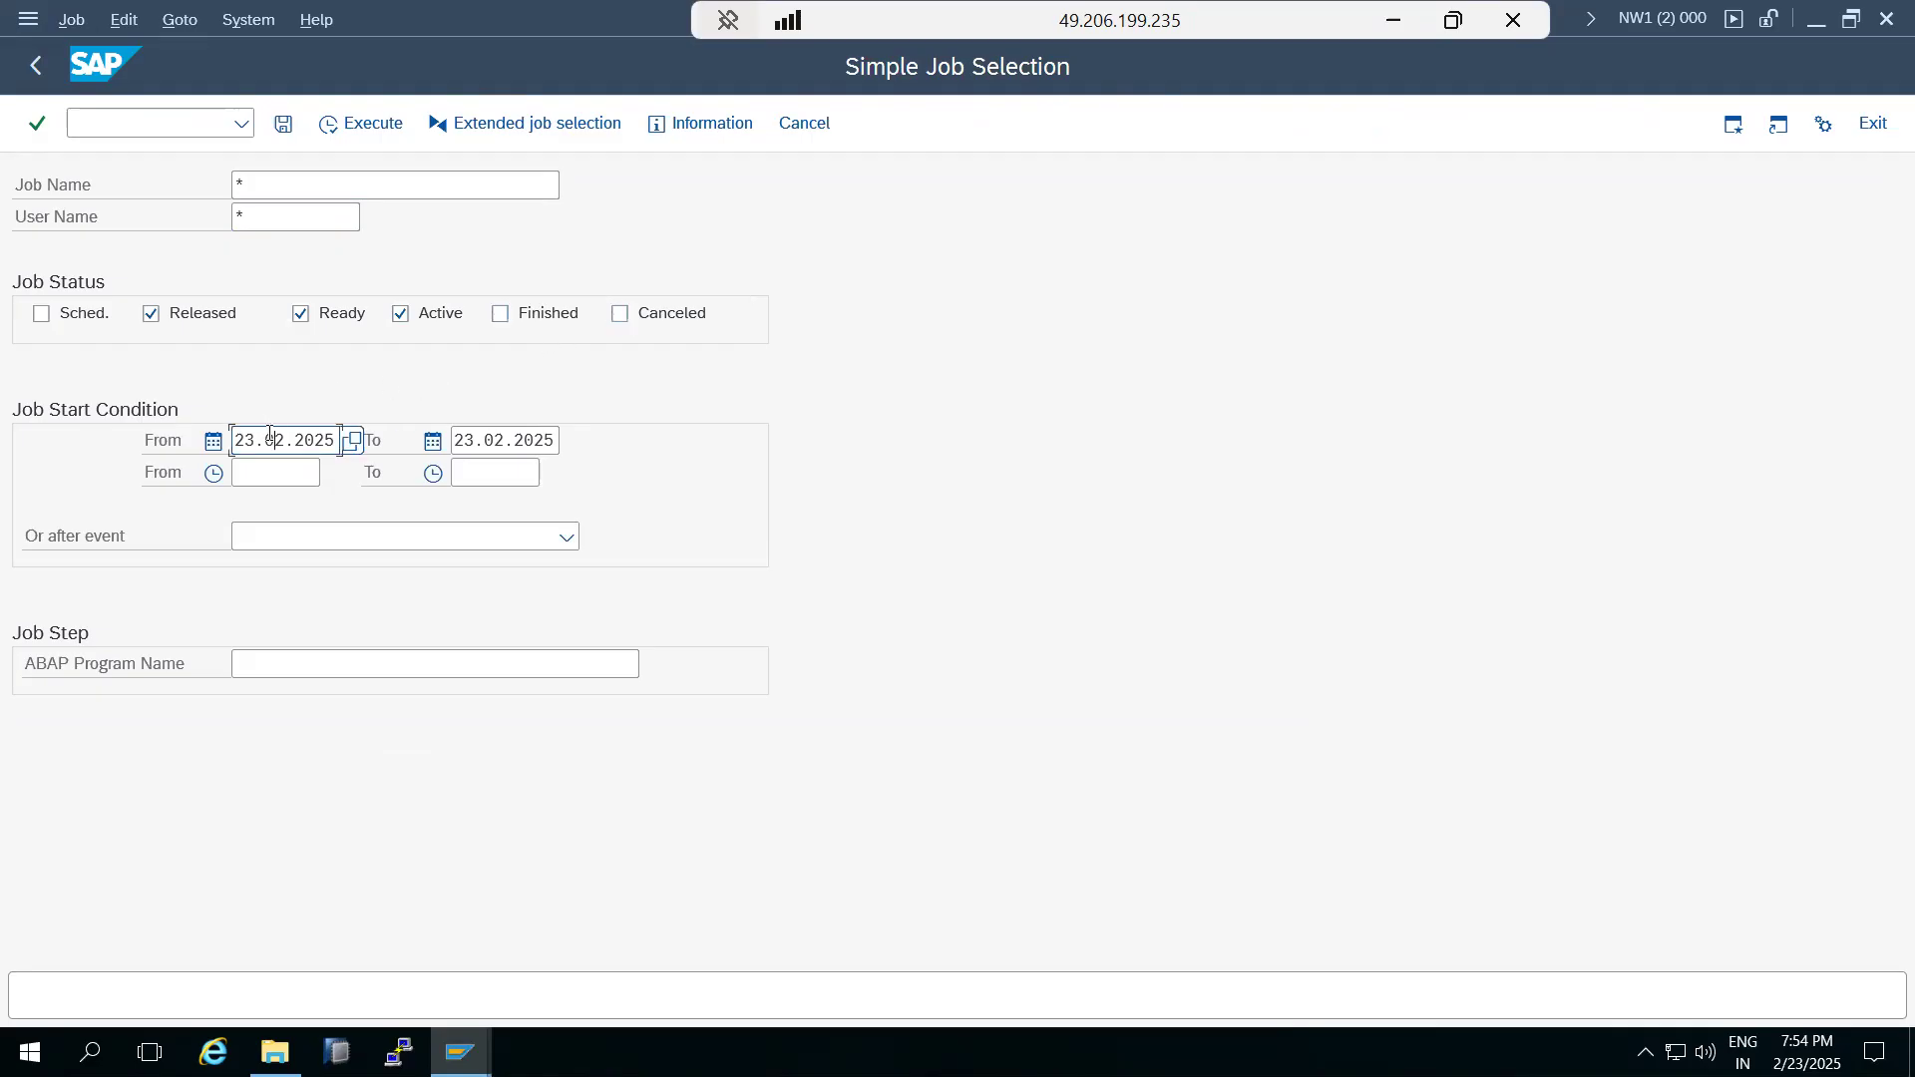
{"action": "double_click", "coordinate": [269, 436]}
{"action": "key", "text": "BackSpace"}
{"action": "double_click", "coordinate": [504, 440]}
{"action": "key", "text": "BackSpace"}
{"action": "left_click", "coordinate": [337, 131]}
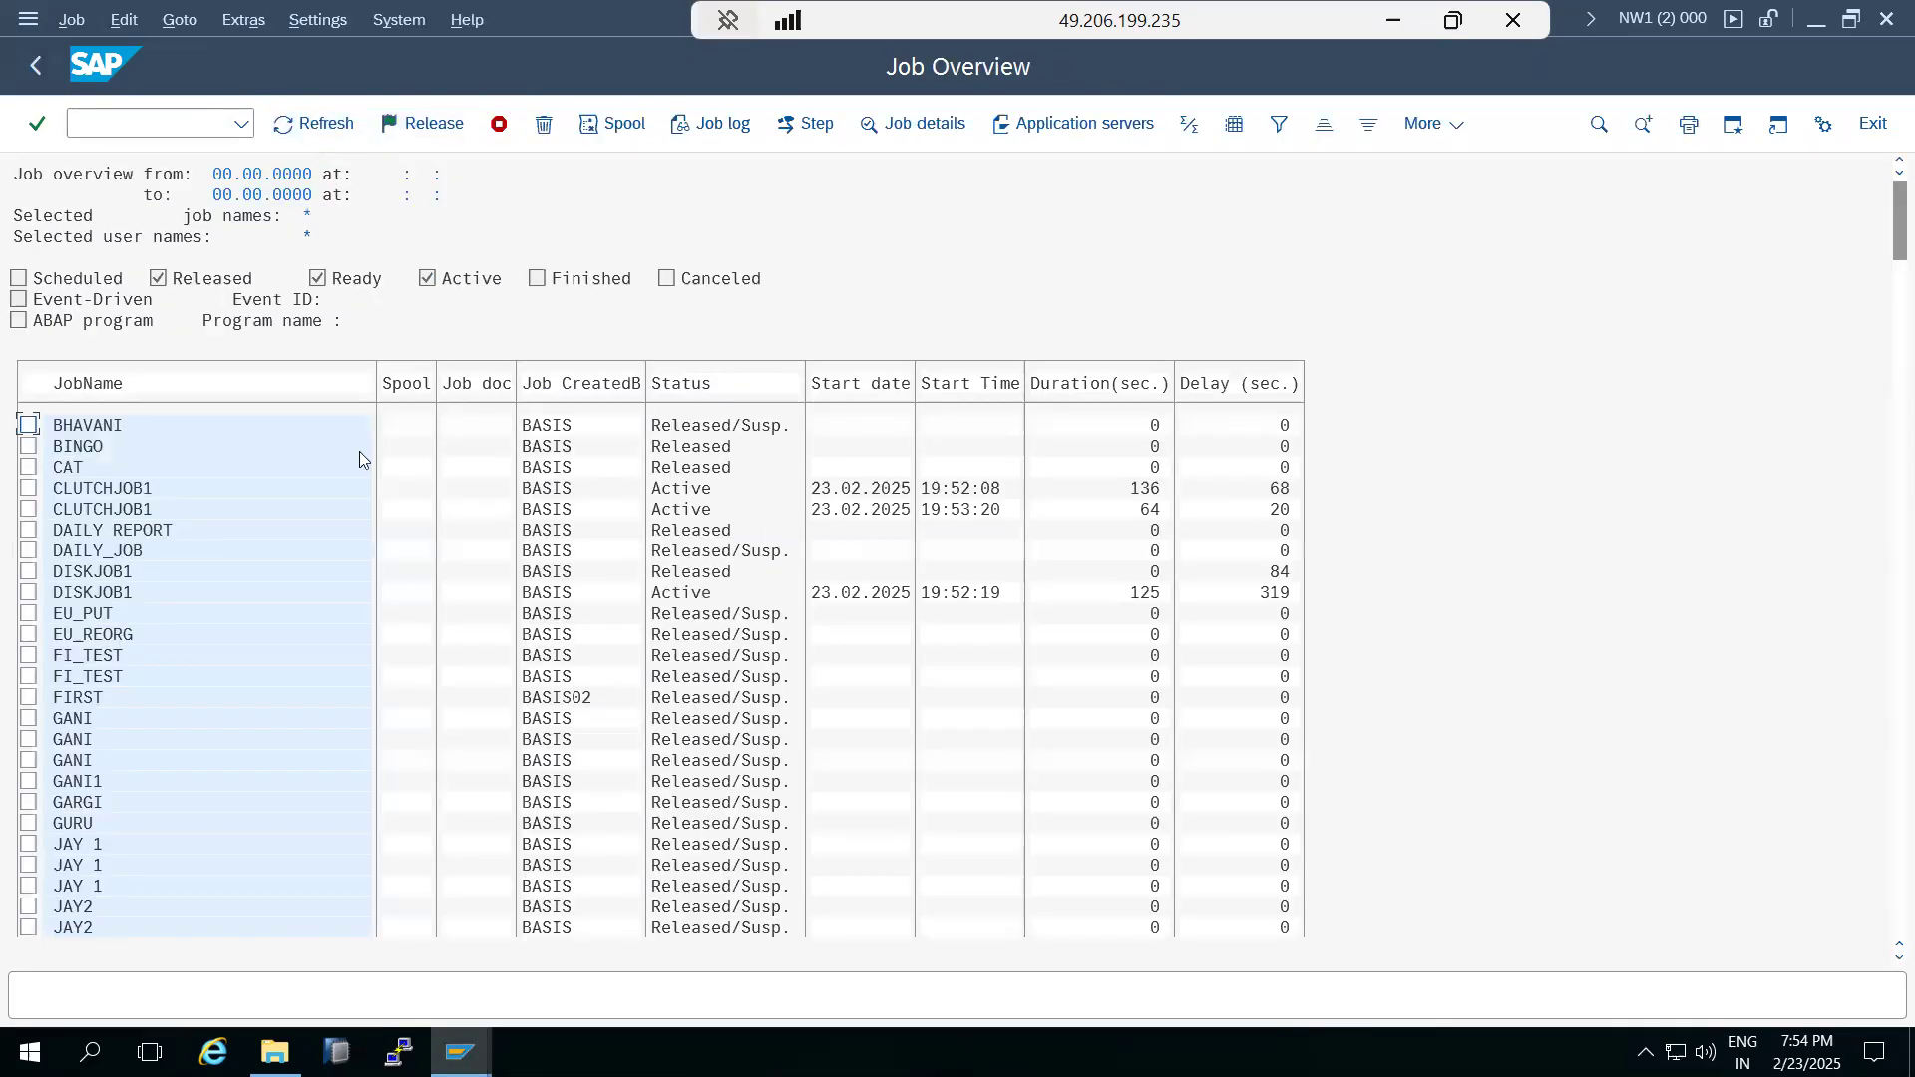
Terminate the two active CLUTCHJOB1 jobs and refresh the job overview.
{"action": "left_click", "coordinate": [28, 489]}
{"action": "left_click", "coordinate": [72, 22]}
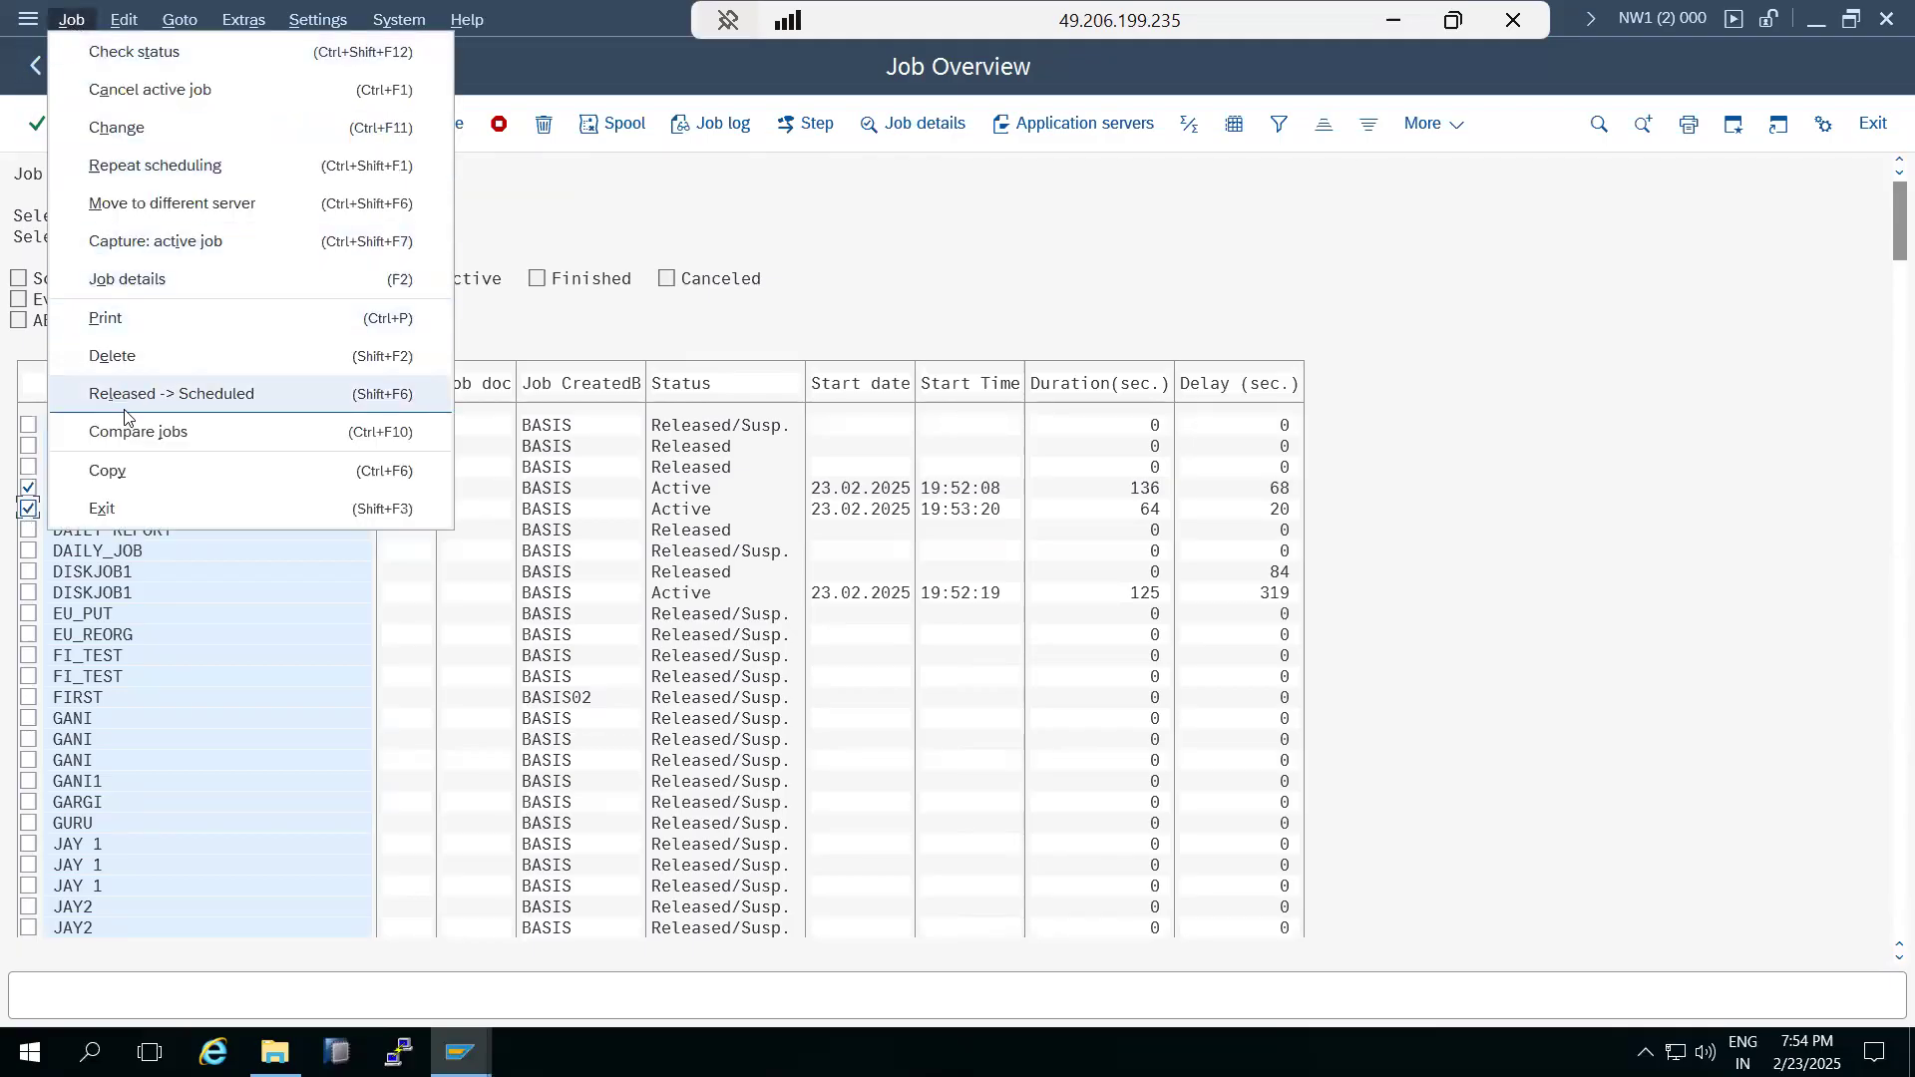
{"action": "left_click", "coordinate": [150, 90]}
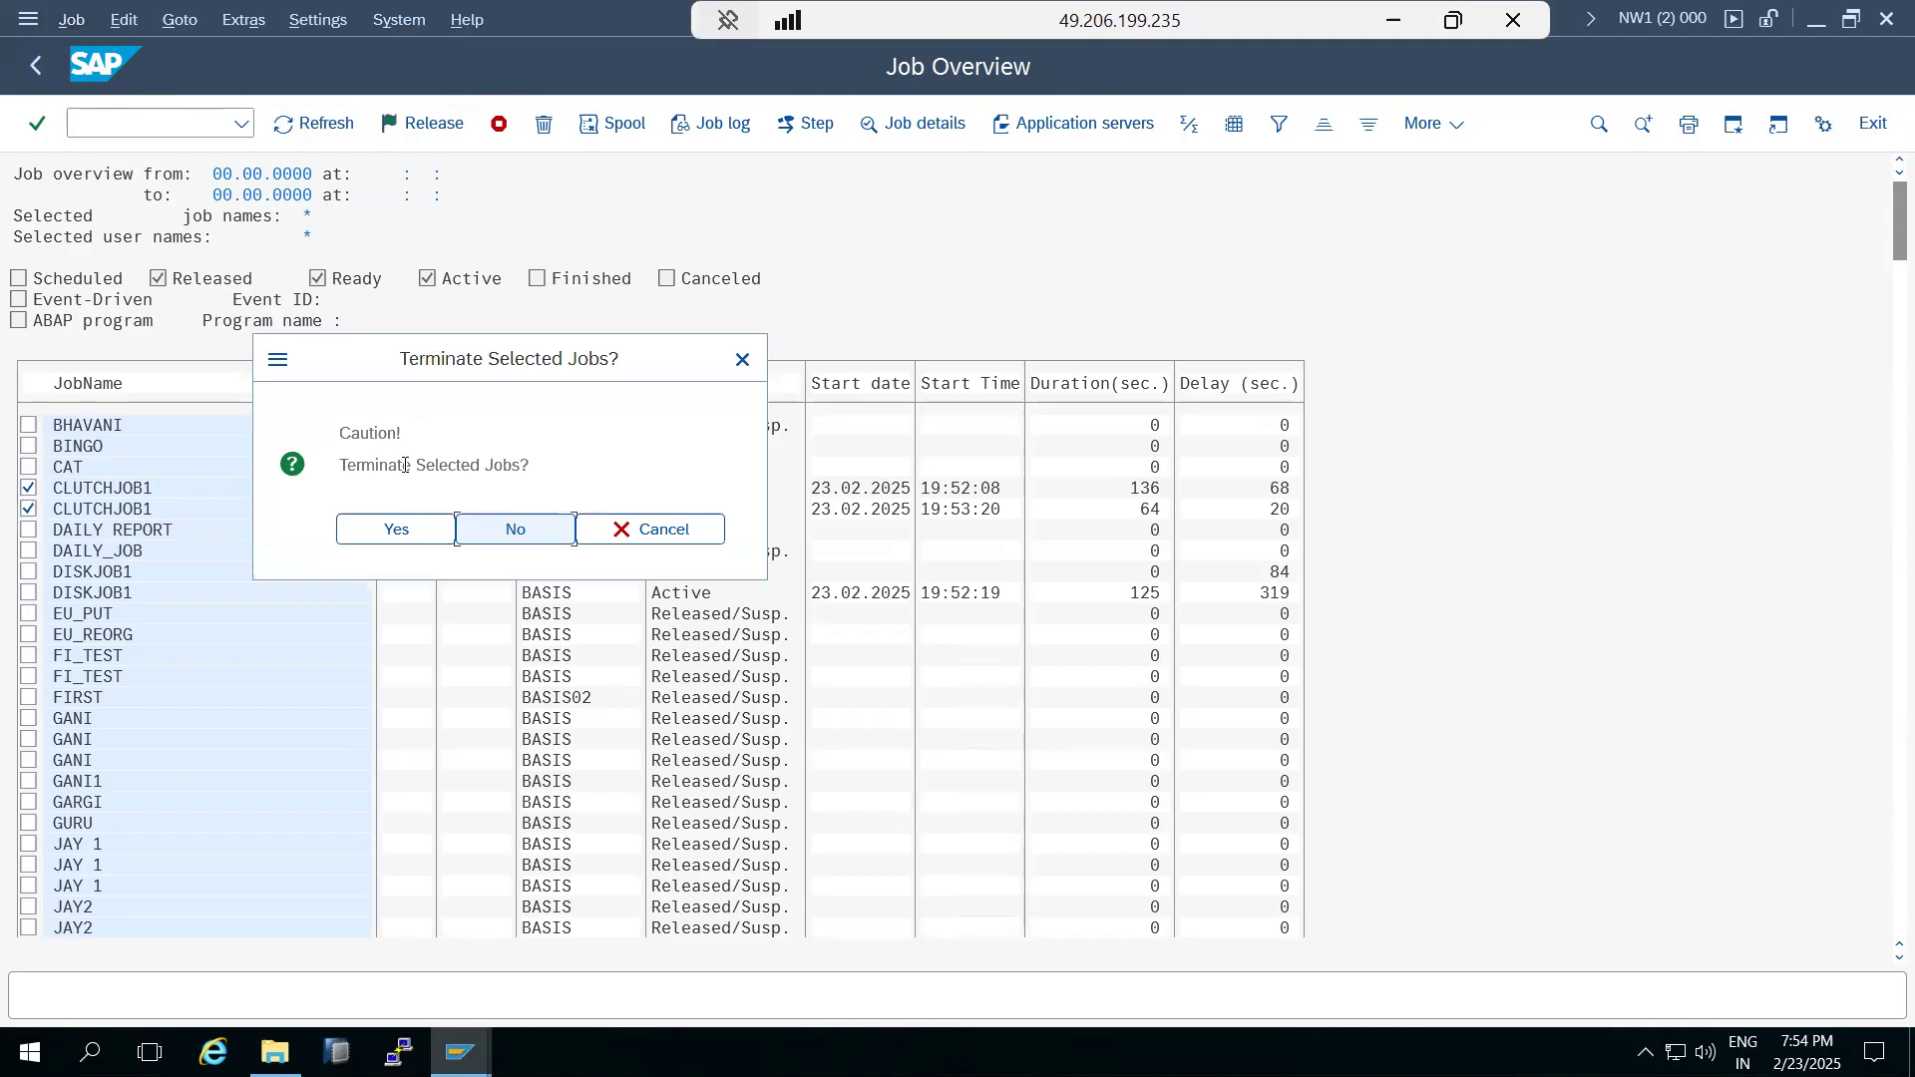
{"action": "left_click", "coordinate": [397, 530]}
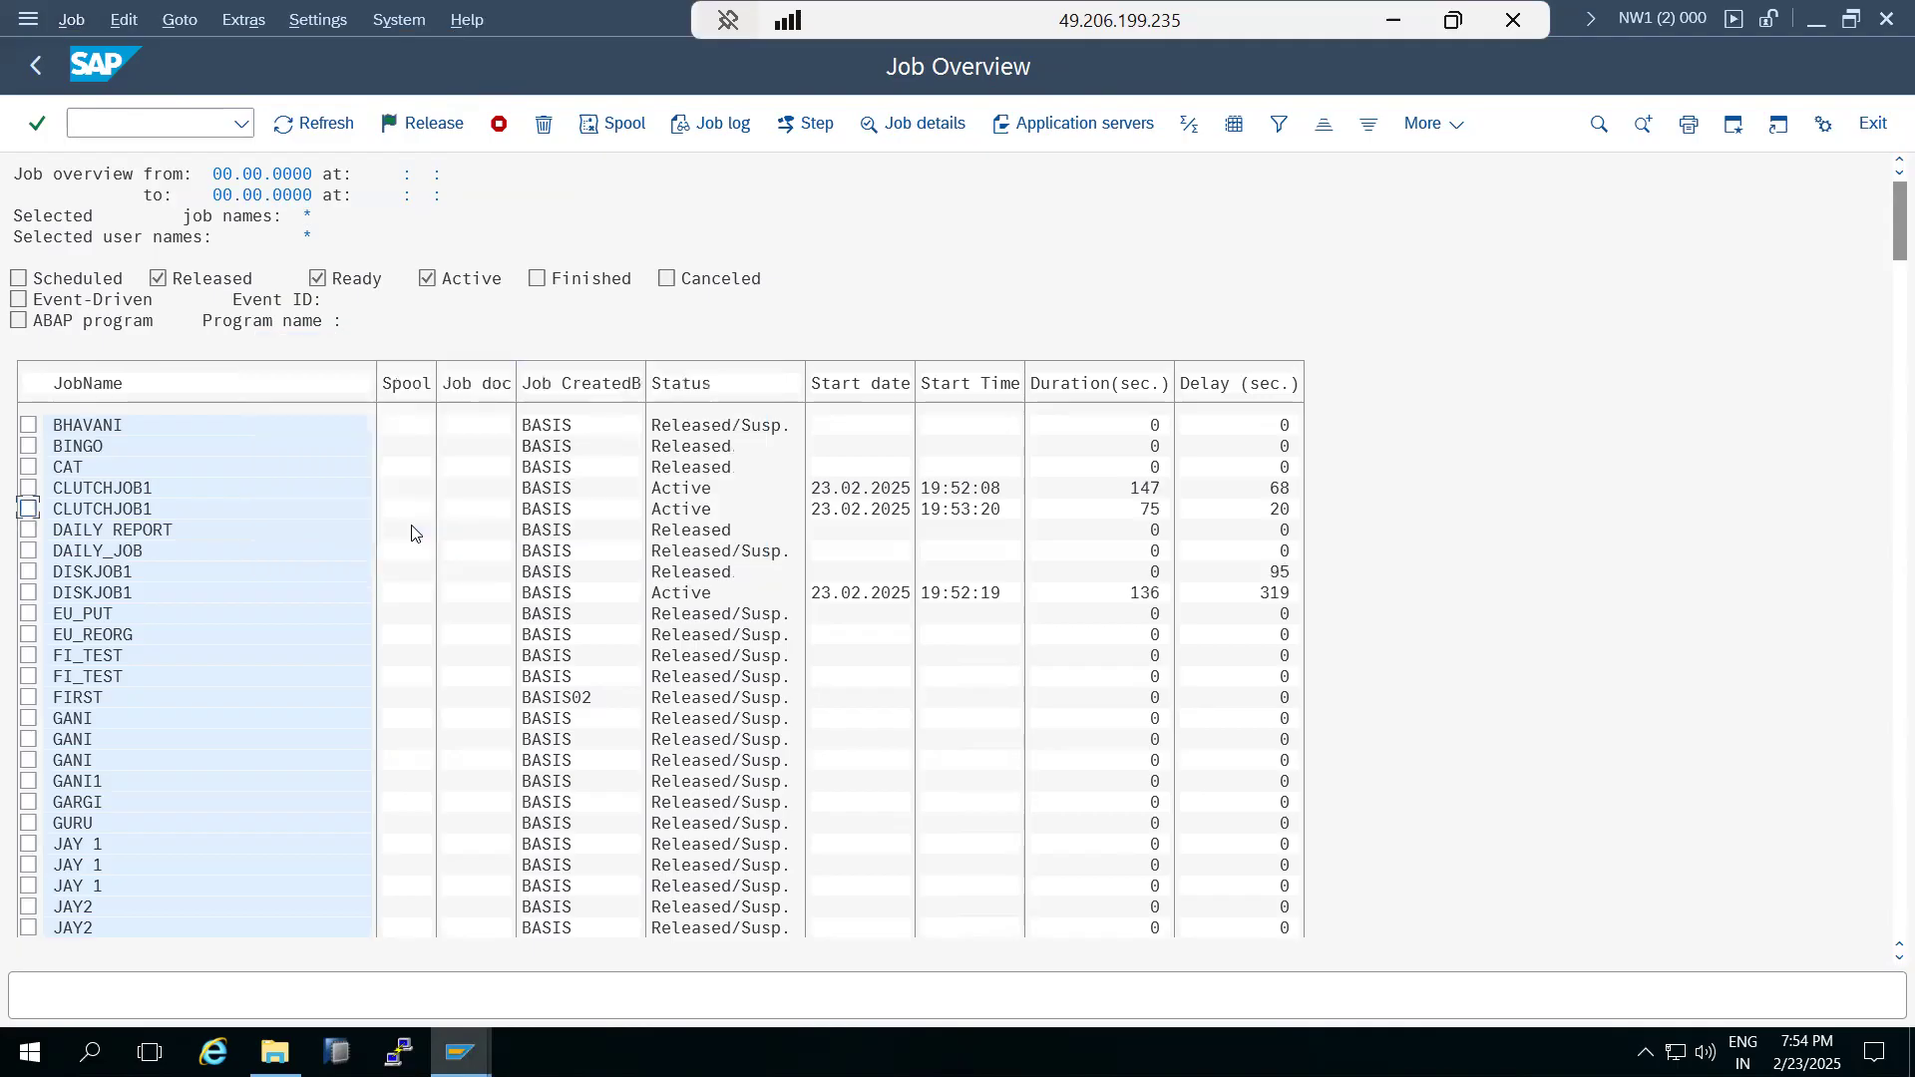
{"action": "left_click", "coordinate": [298, 130]}
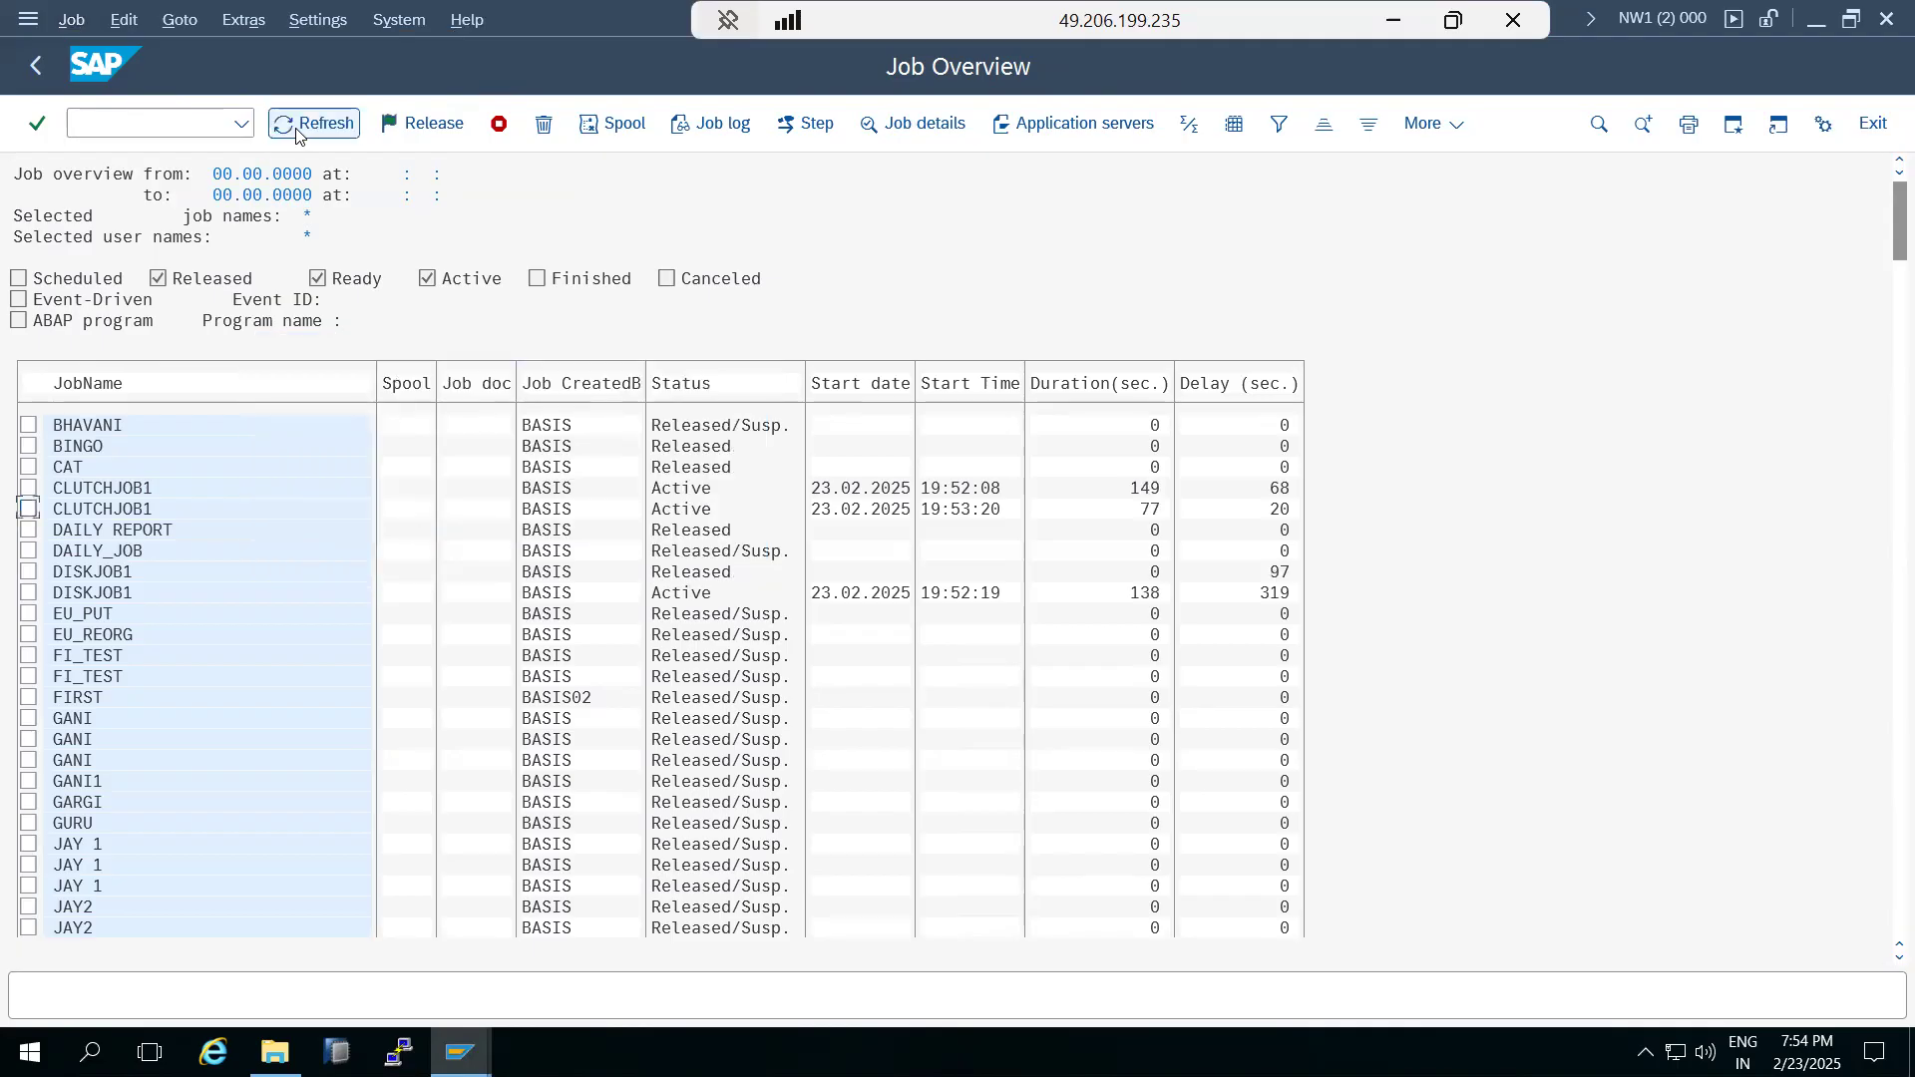
Change the released DISKJOB1 job back to scheduled.
{"action": "left_click", "coordinate": [28, 572]}
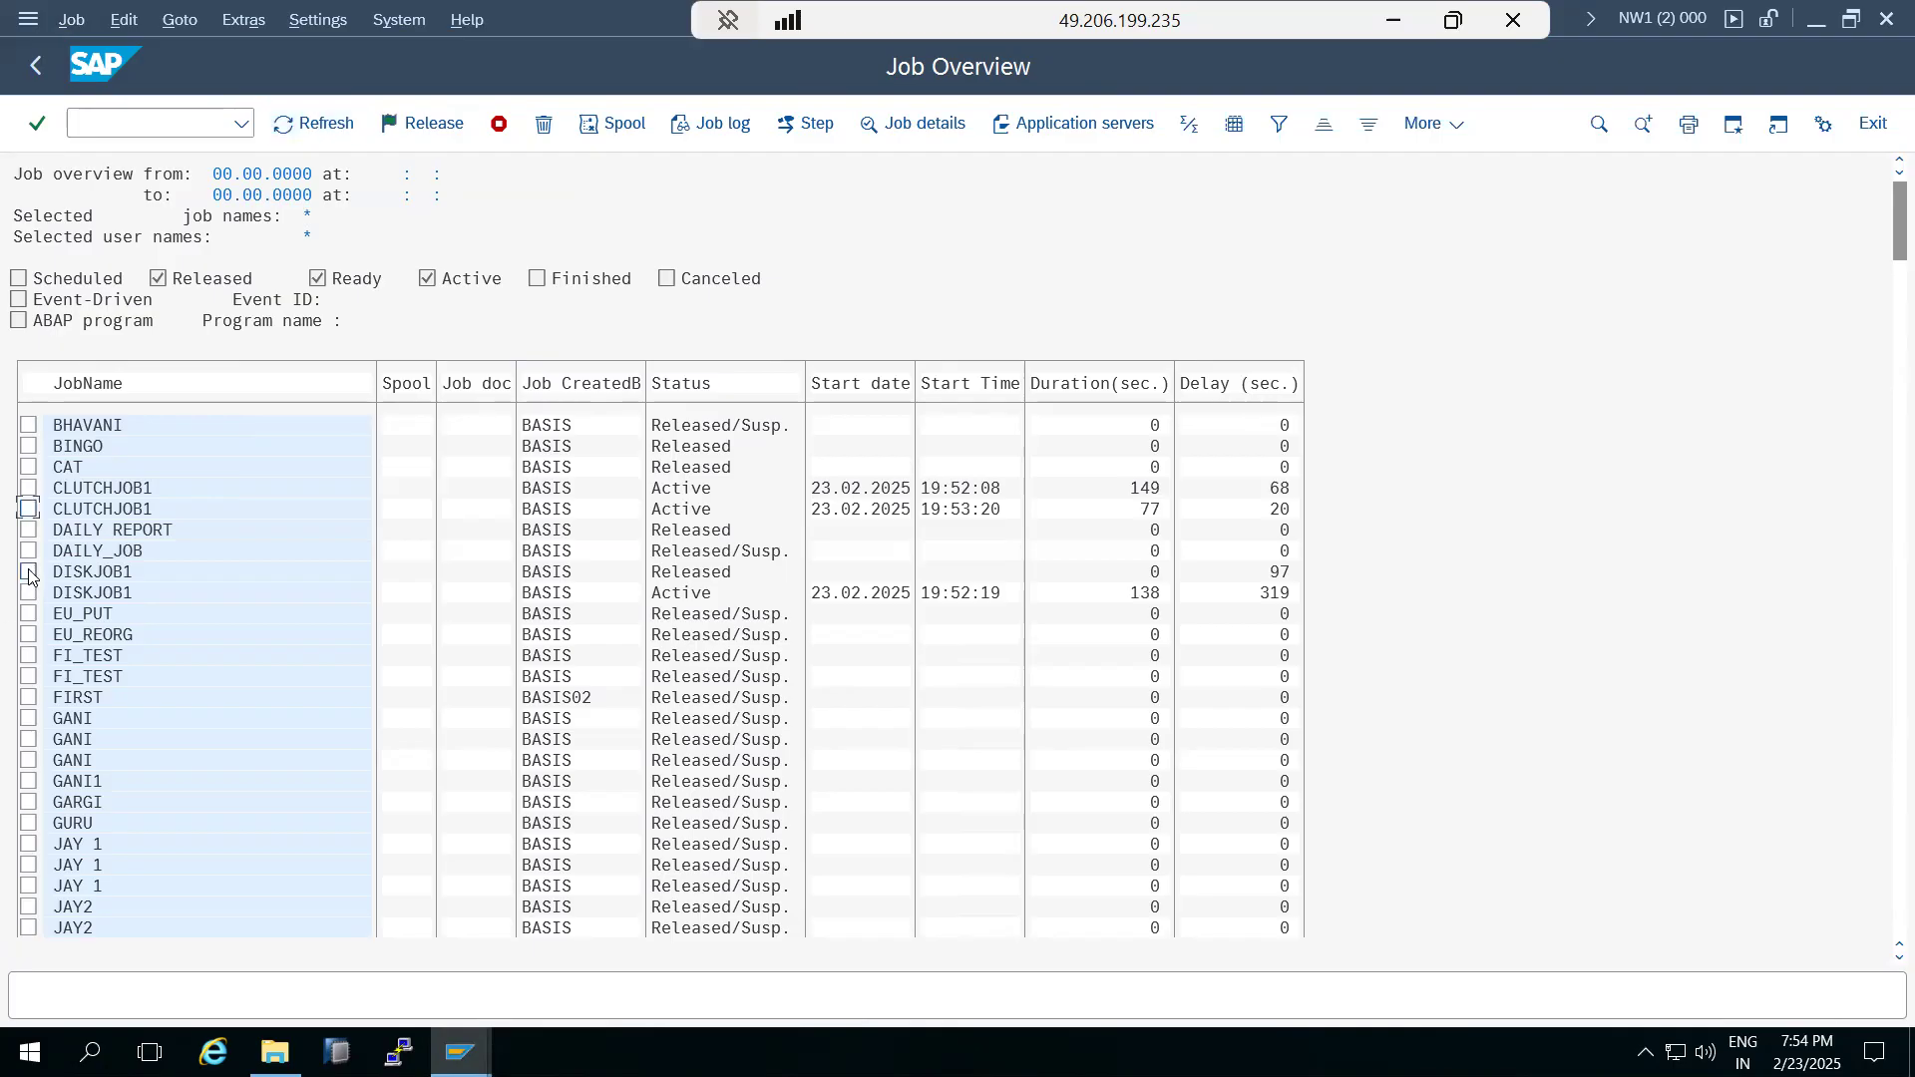
{"action": "left_click", "coordinate": [72, 19]}
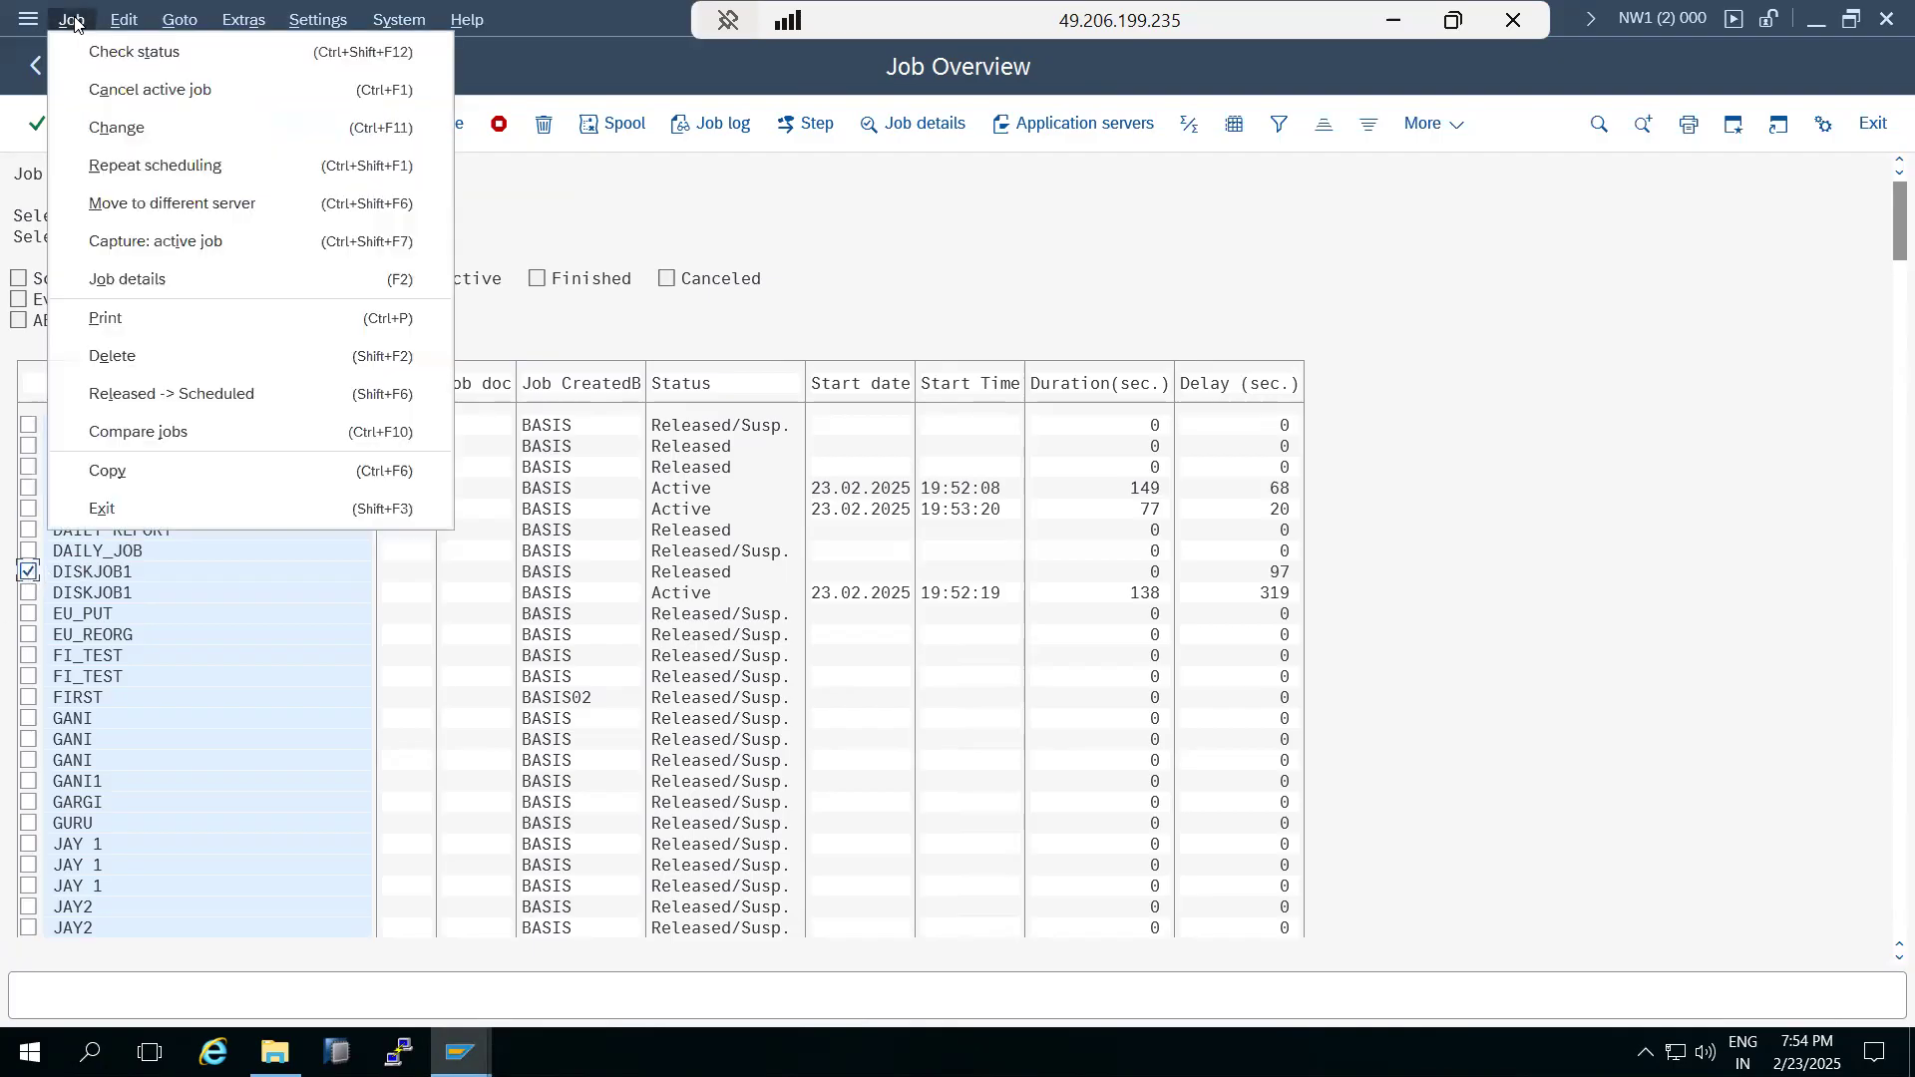
{"action": "left_click", "coordinate": [150, 394]}
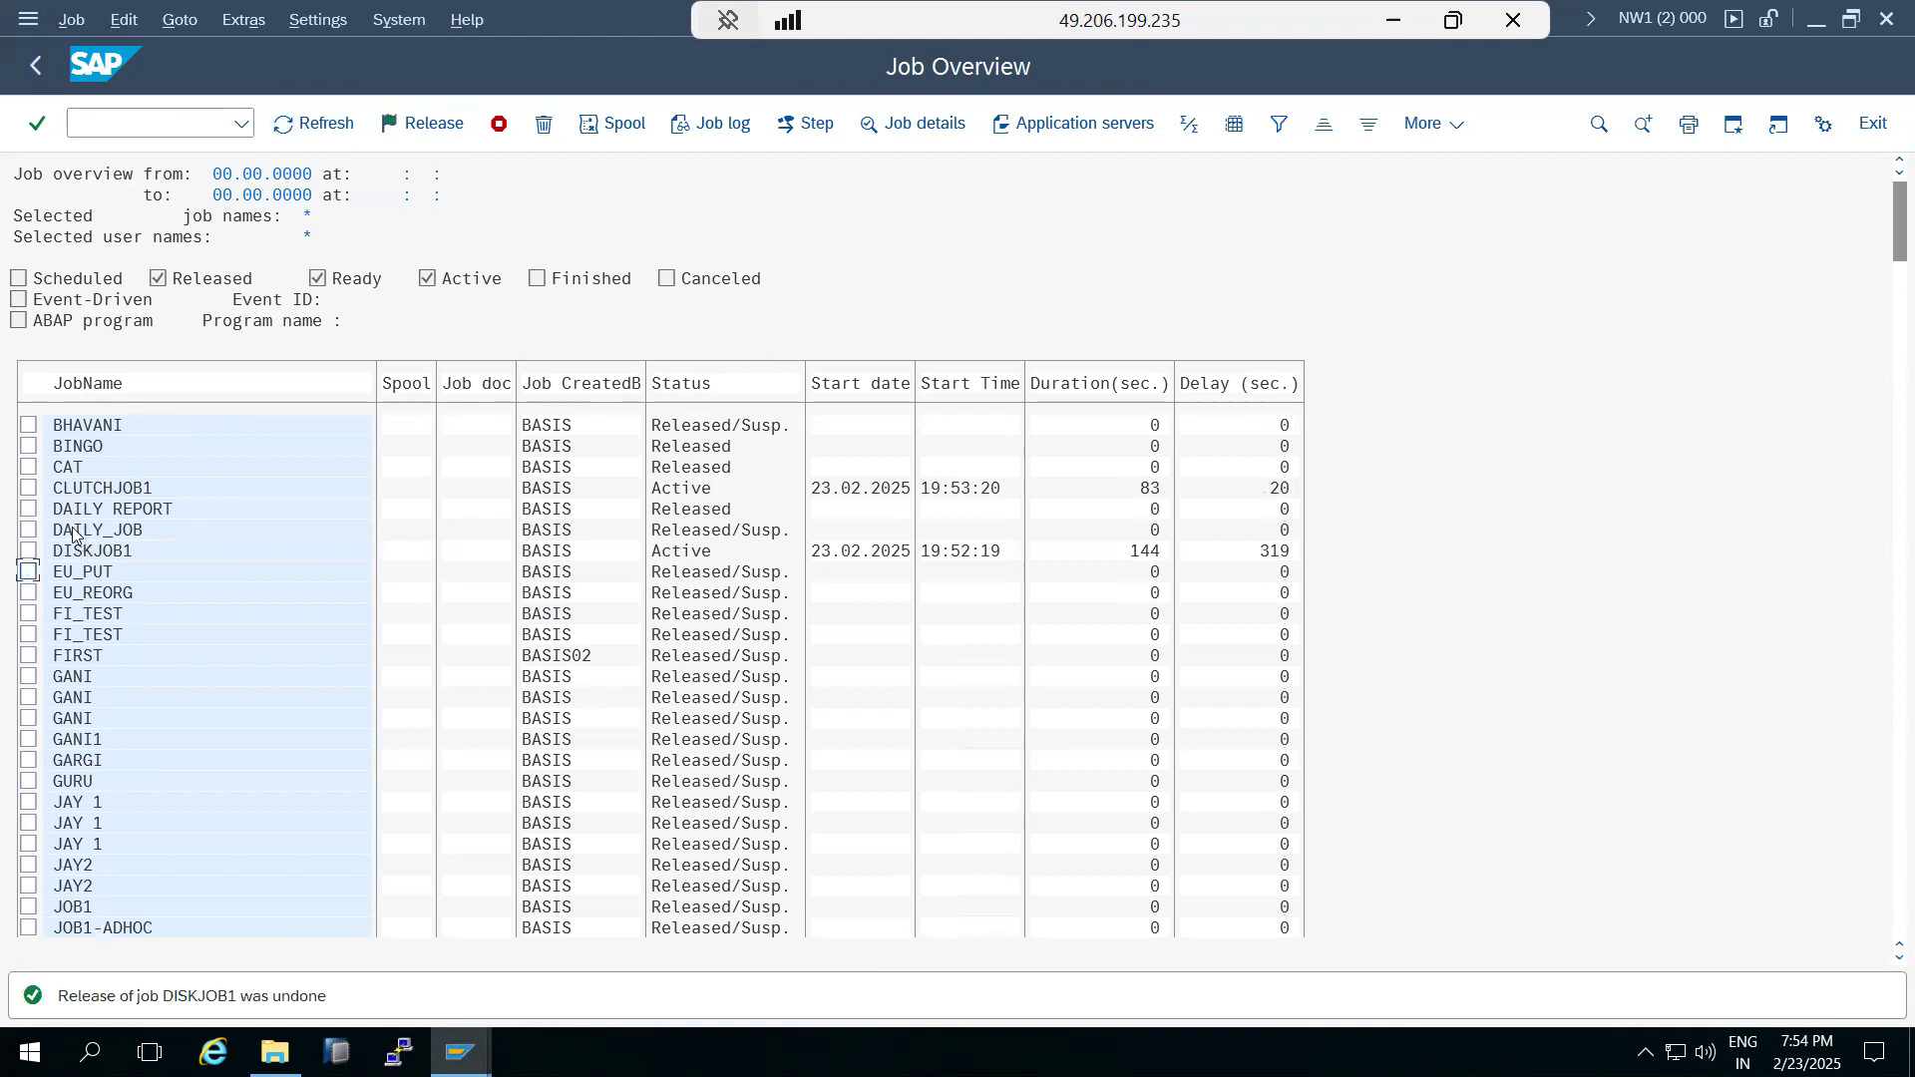
Terminate the active CLUTCHJOB1 and DISKJOB1 jobs together and refresh the job overview.
{"action": "left_click", "coordinate": [29, 488]}
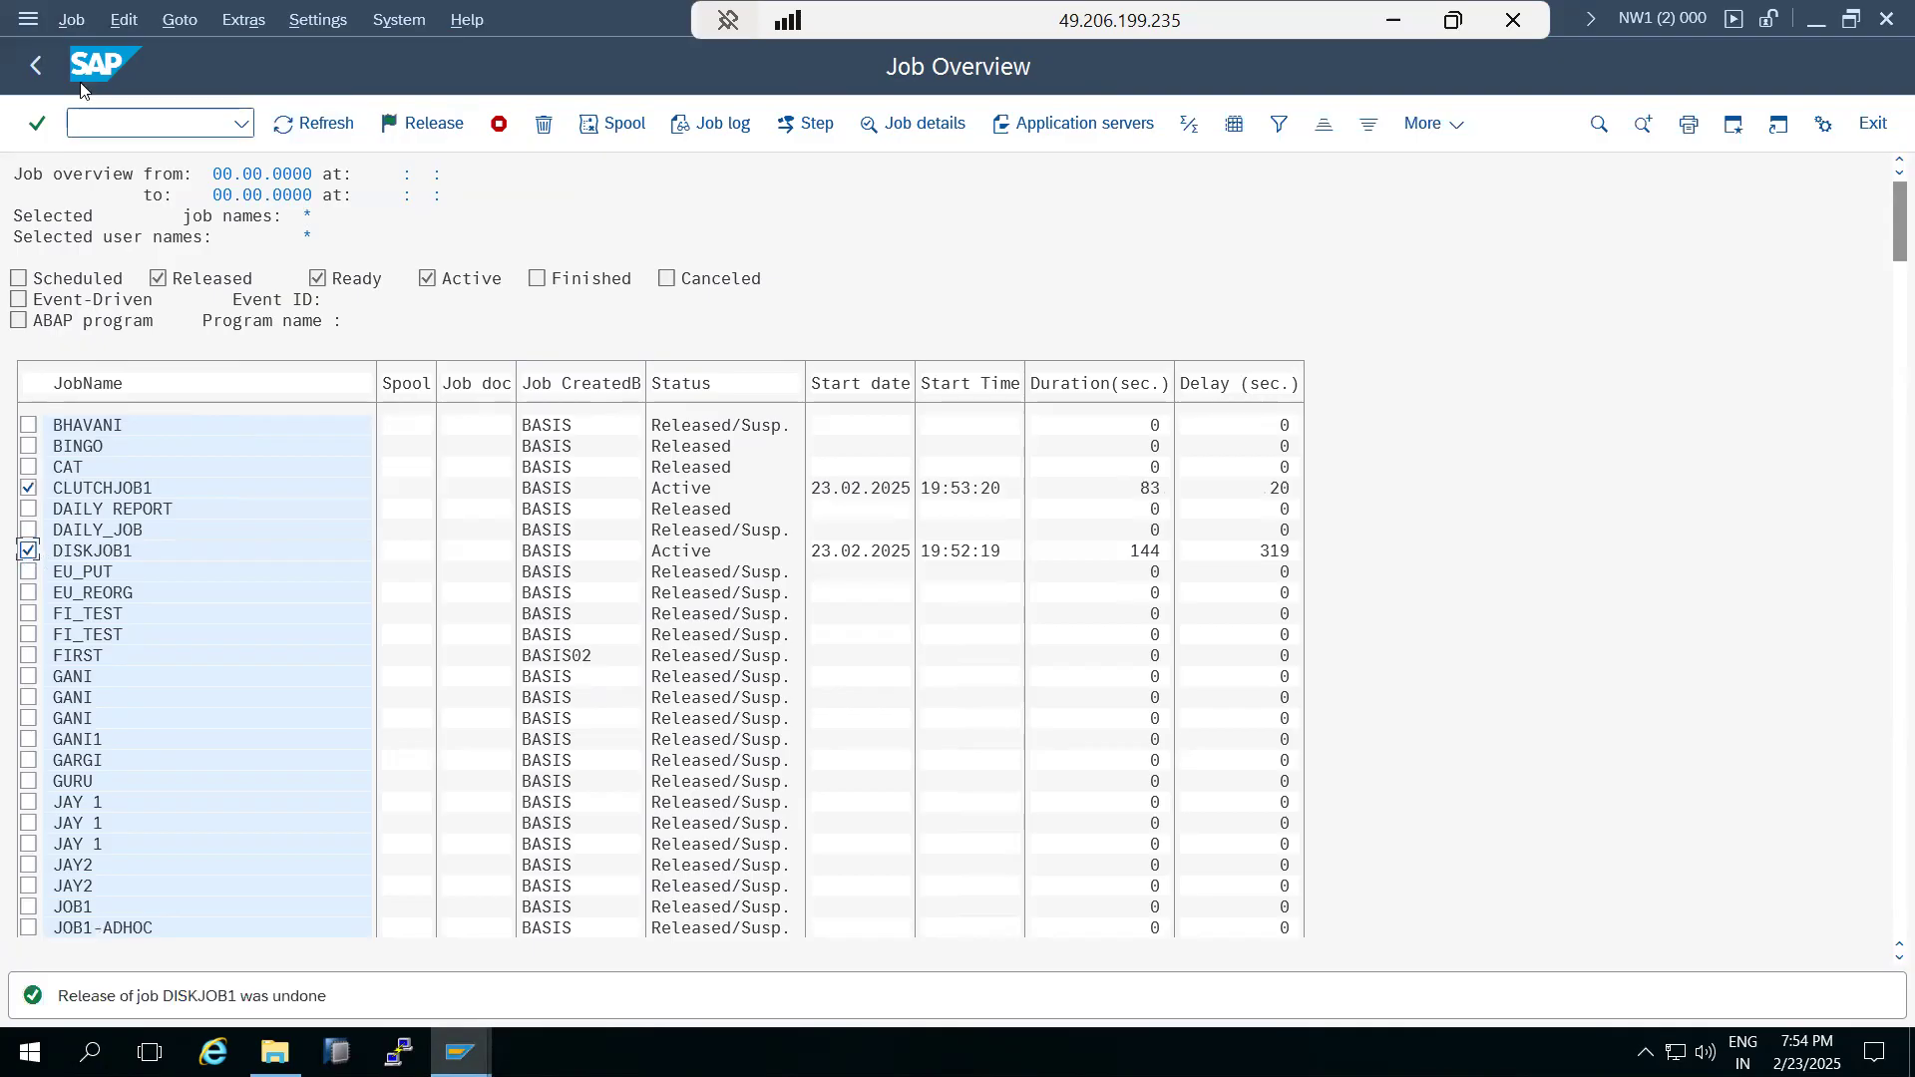
{"action": "left_click", "coordinate": [72, 20]}
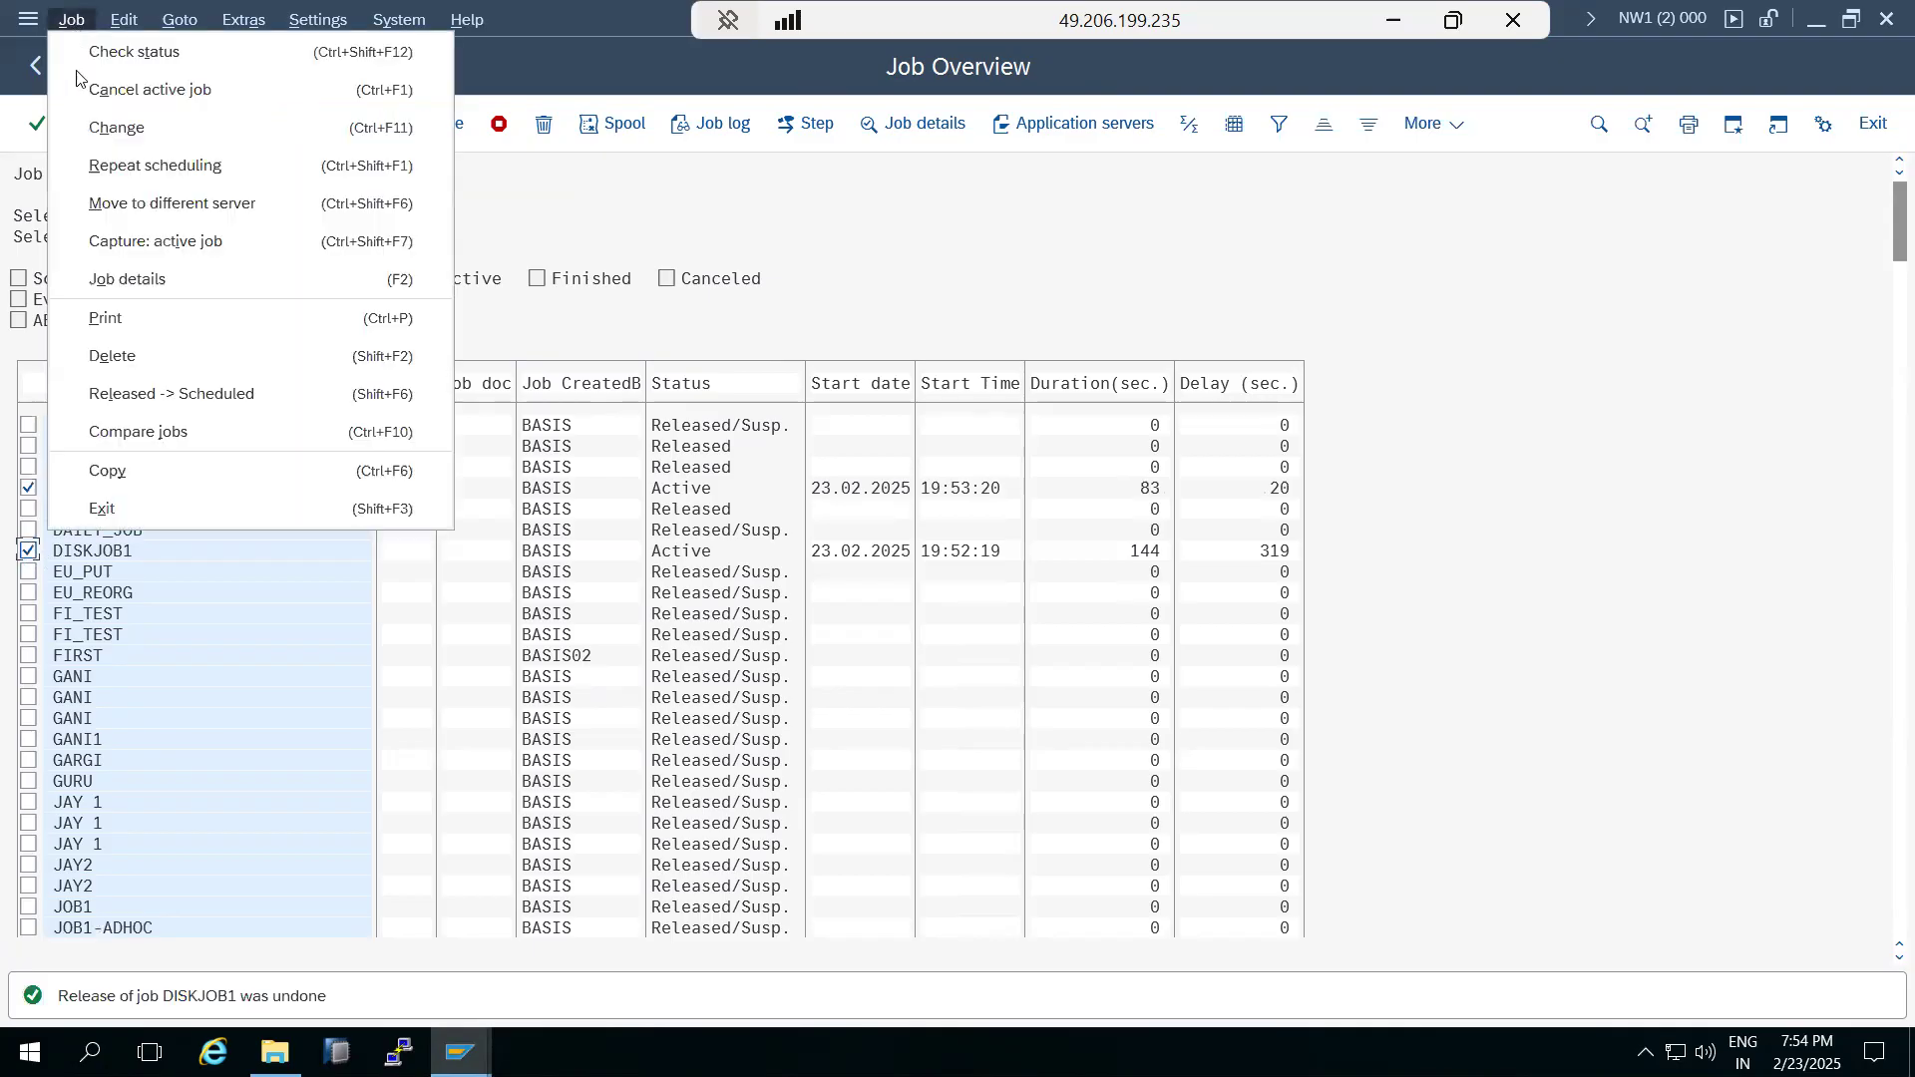
{"action": "left_click", "coordinate": [130, 90]}
{"action": "left_click", "coordinate": [388, 535]}
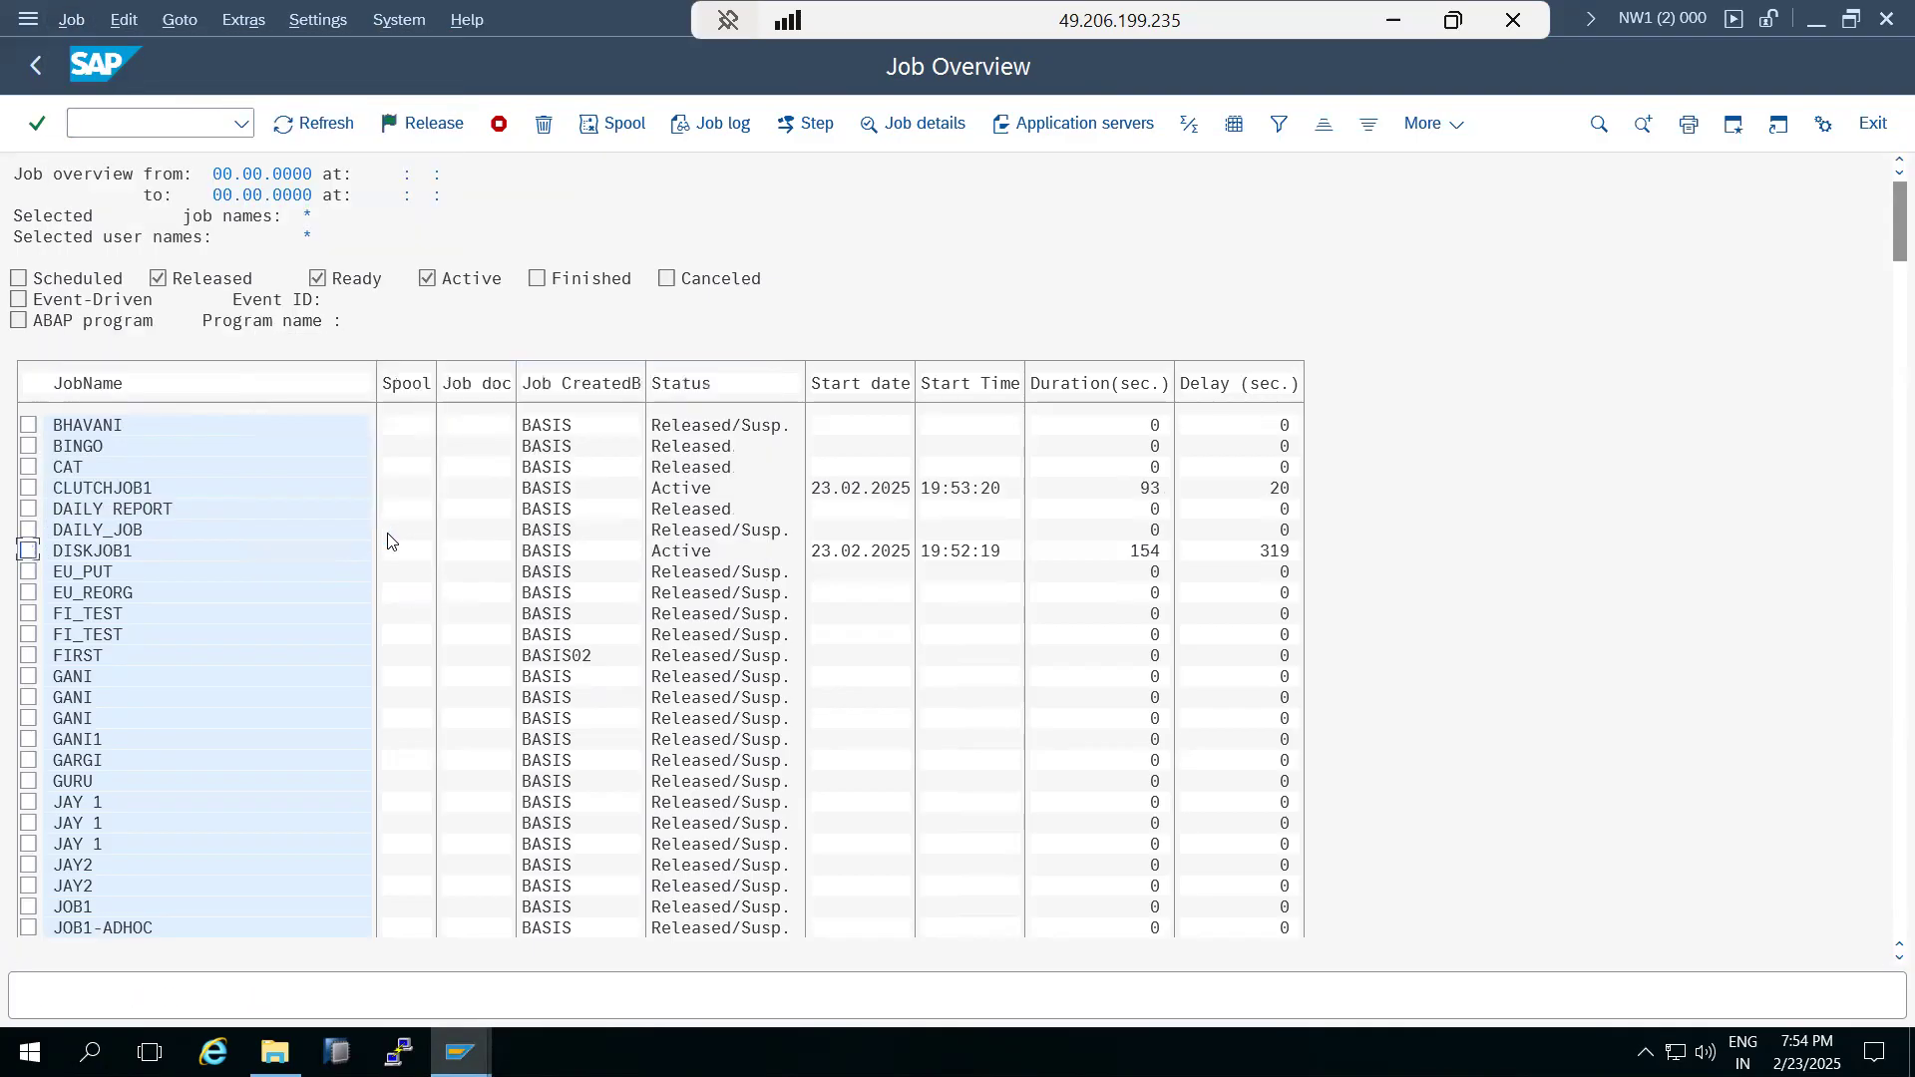
{"action": "left_click", "coordinate": [312, 124]}
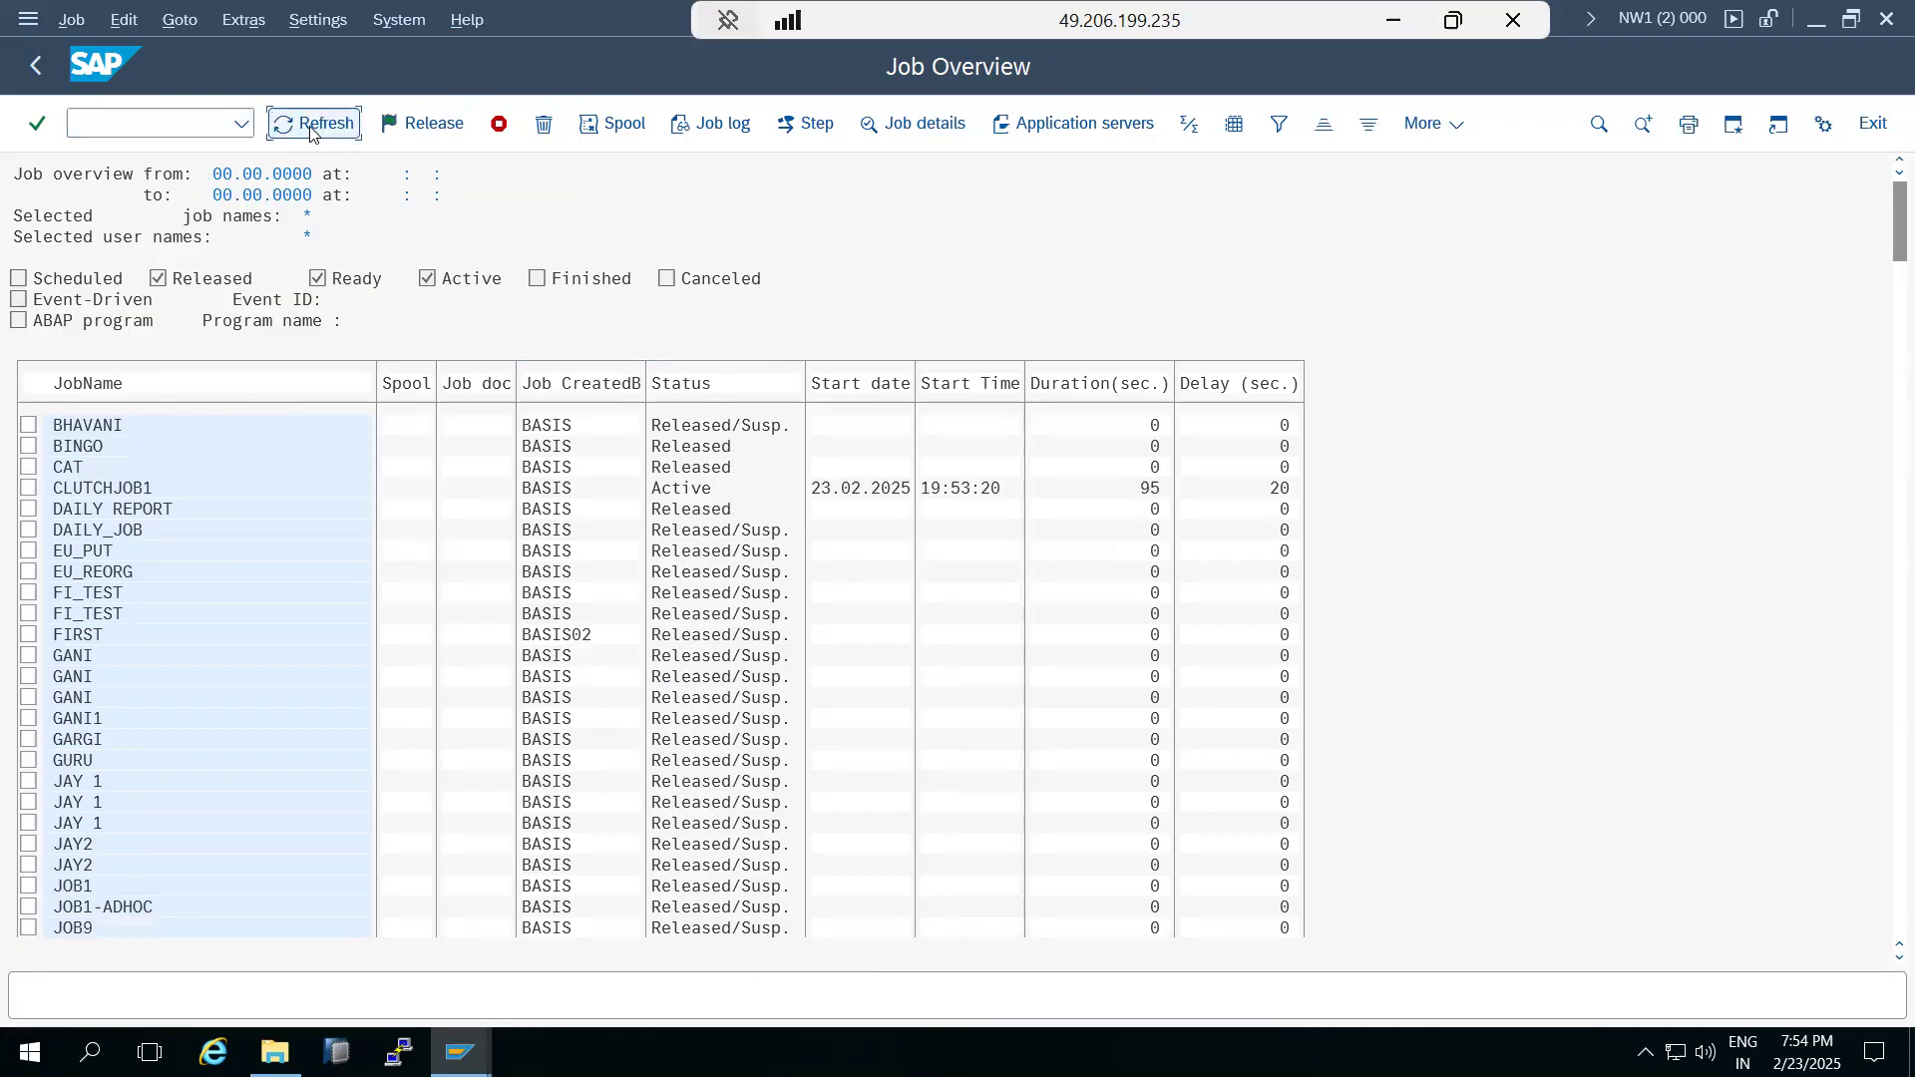
{"action": "left_click", "coordinate": [309, 127]}
Terminate the remaining active CLUTCHJOB1 job started at 19:53:20.
{"action": "left_click", "coordinate": [28, 488]}
{"action": "left_click", "coordinate": [502, 126]}
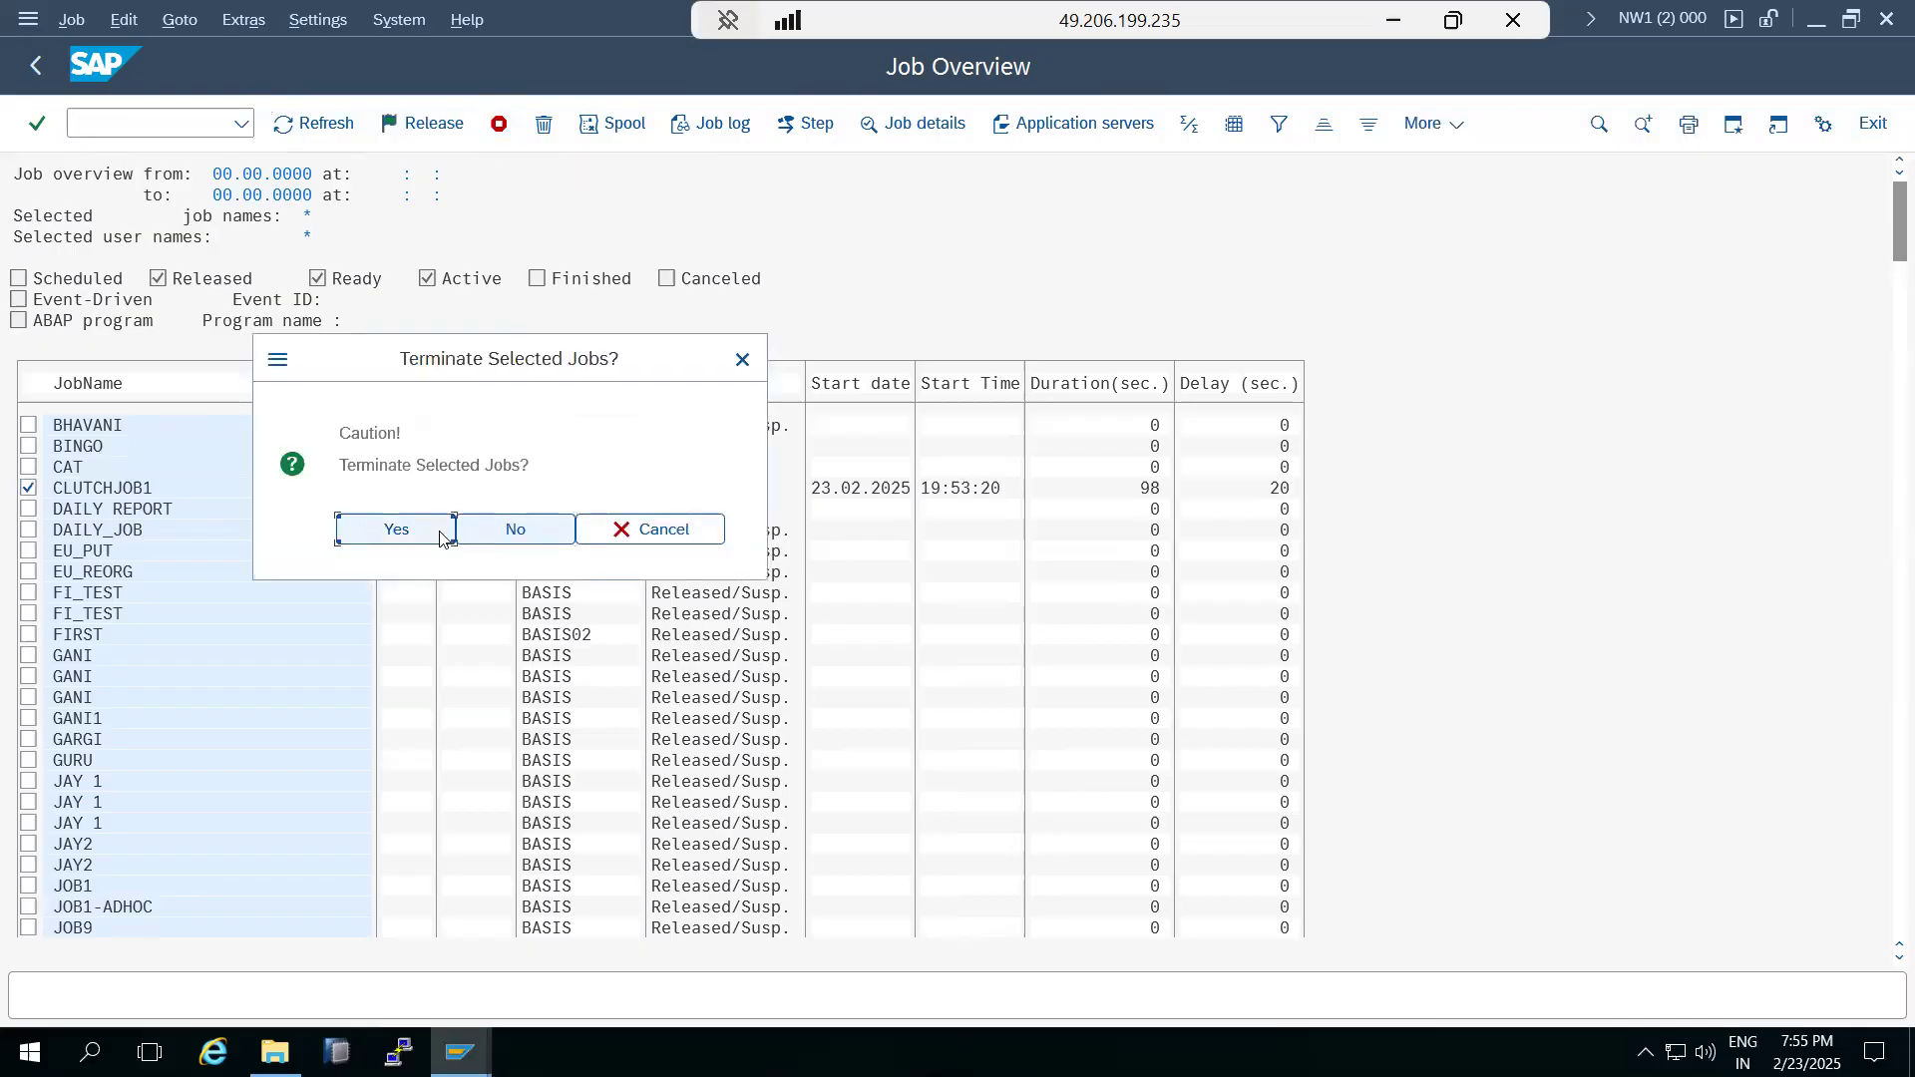
{"action": "left_click", "coordinate": [407, 534]}
{"action": "scroll", "coordinate": [313, 738], "scroll_direction": "down", "scroll_amount": 5}
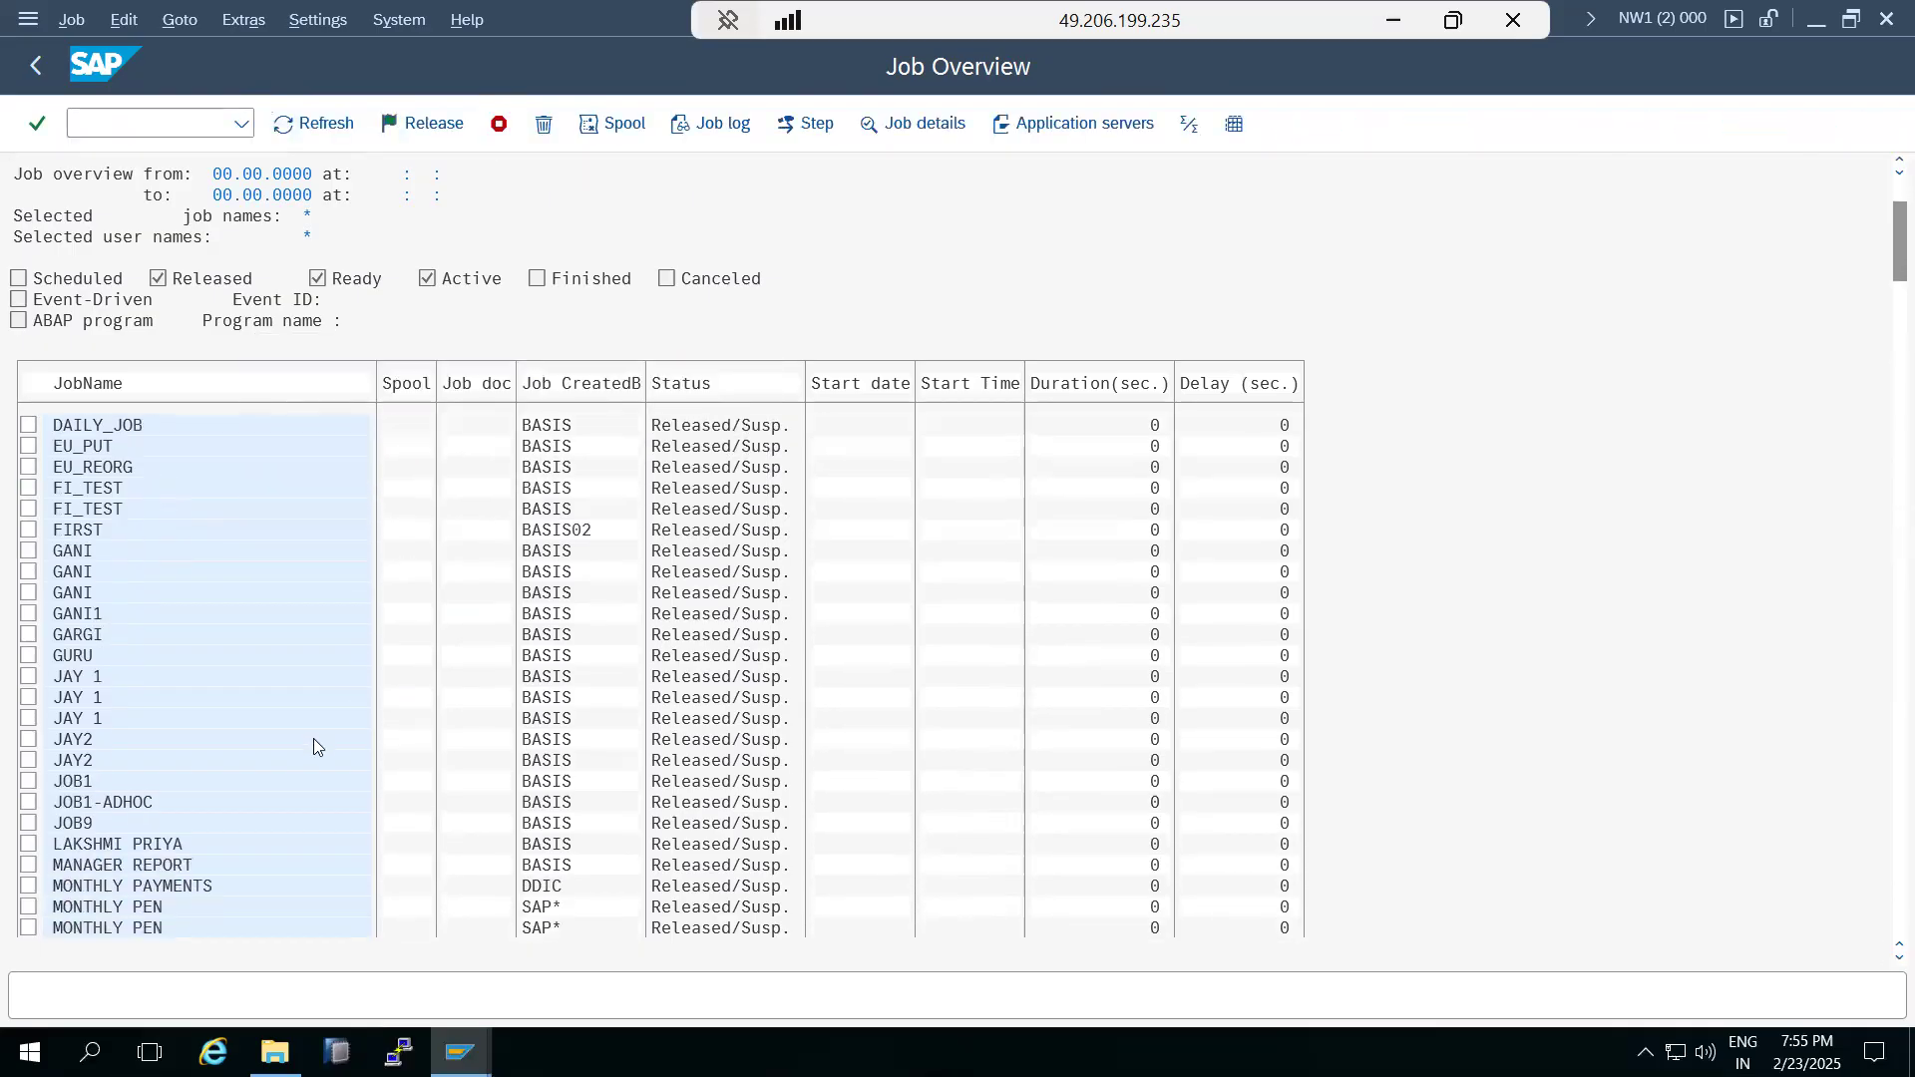
Terminate the active PRACTICE JOB started at 19:53:28 in the job overview.
{"action": "scroll", "coordinate": [313, 742], "scroll_direction": "down", "scroll_amount": 5}
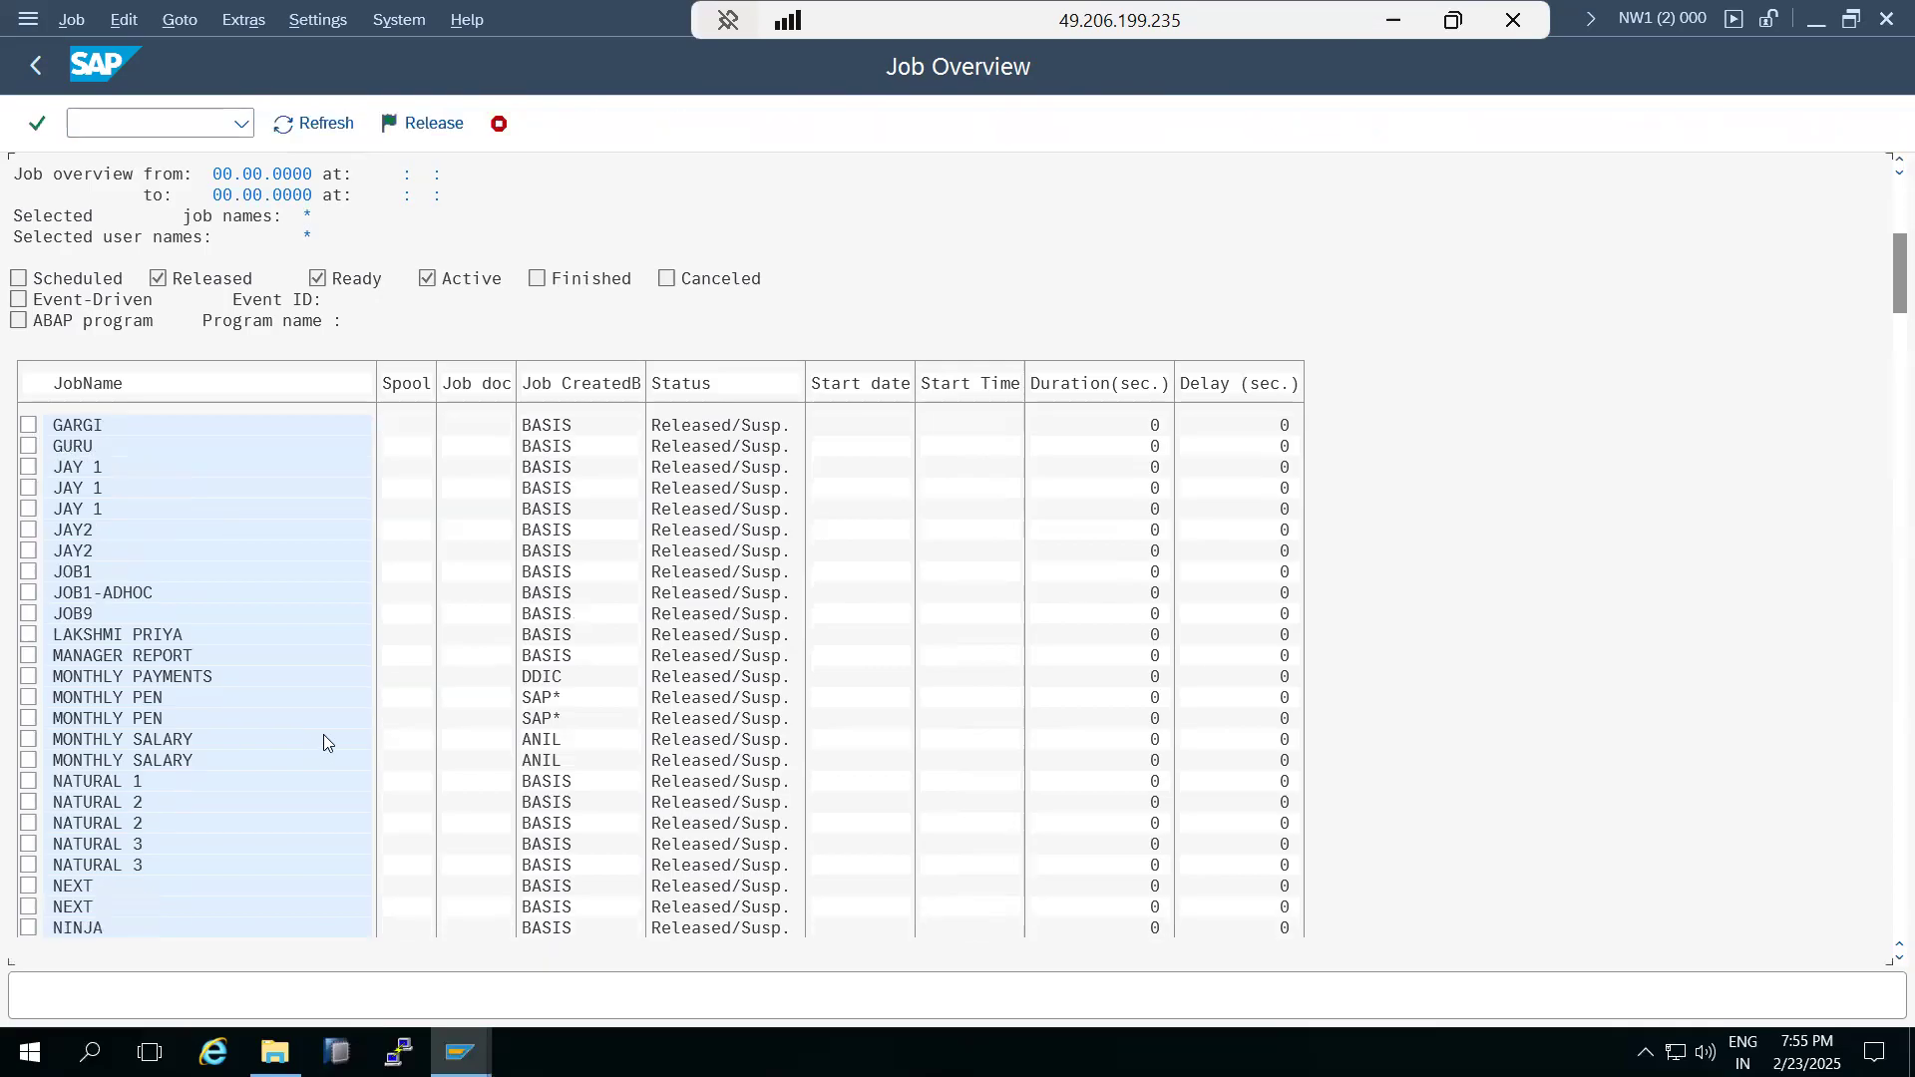
{"action": "scroll", "coordinate": [337, 736], "scroll_direction": "down", "scroll_amount": 2}
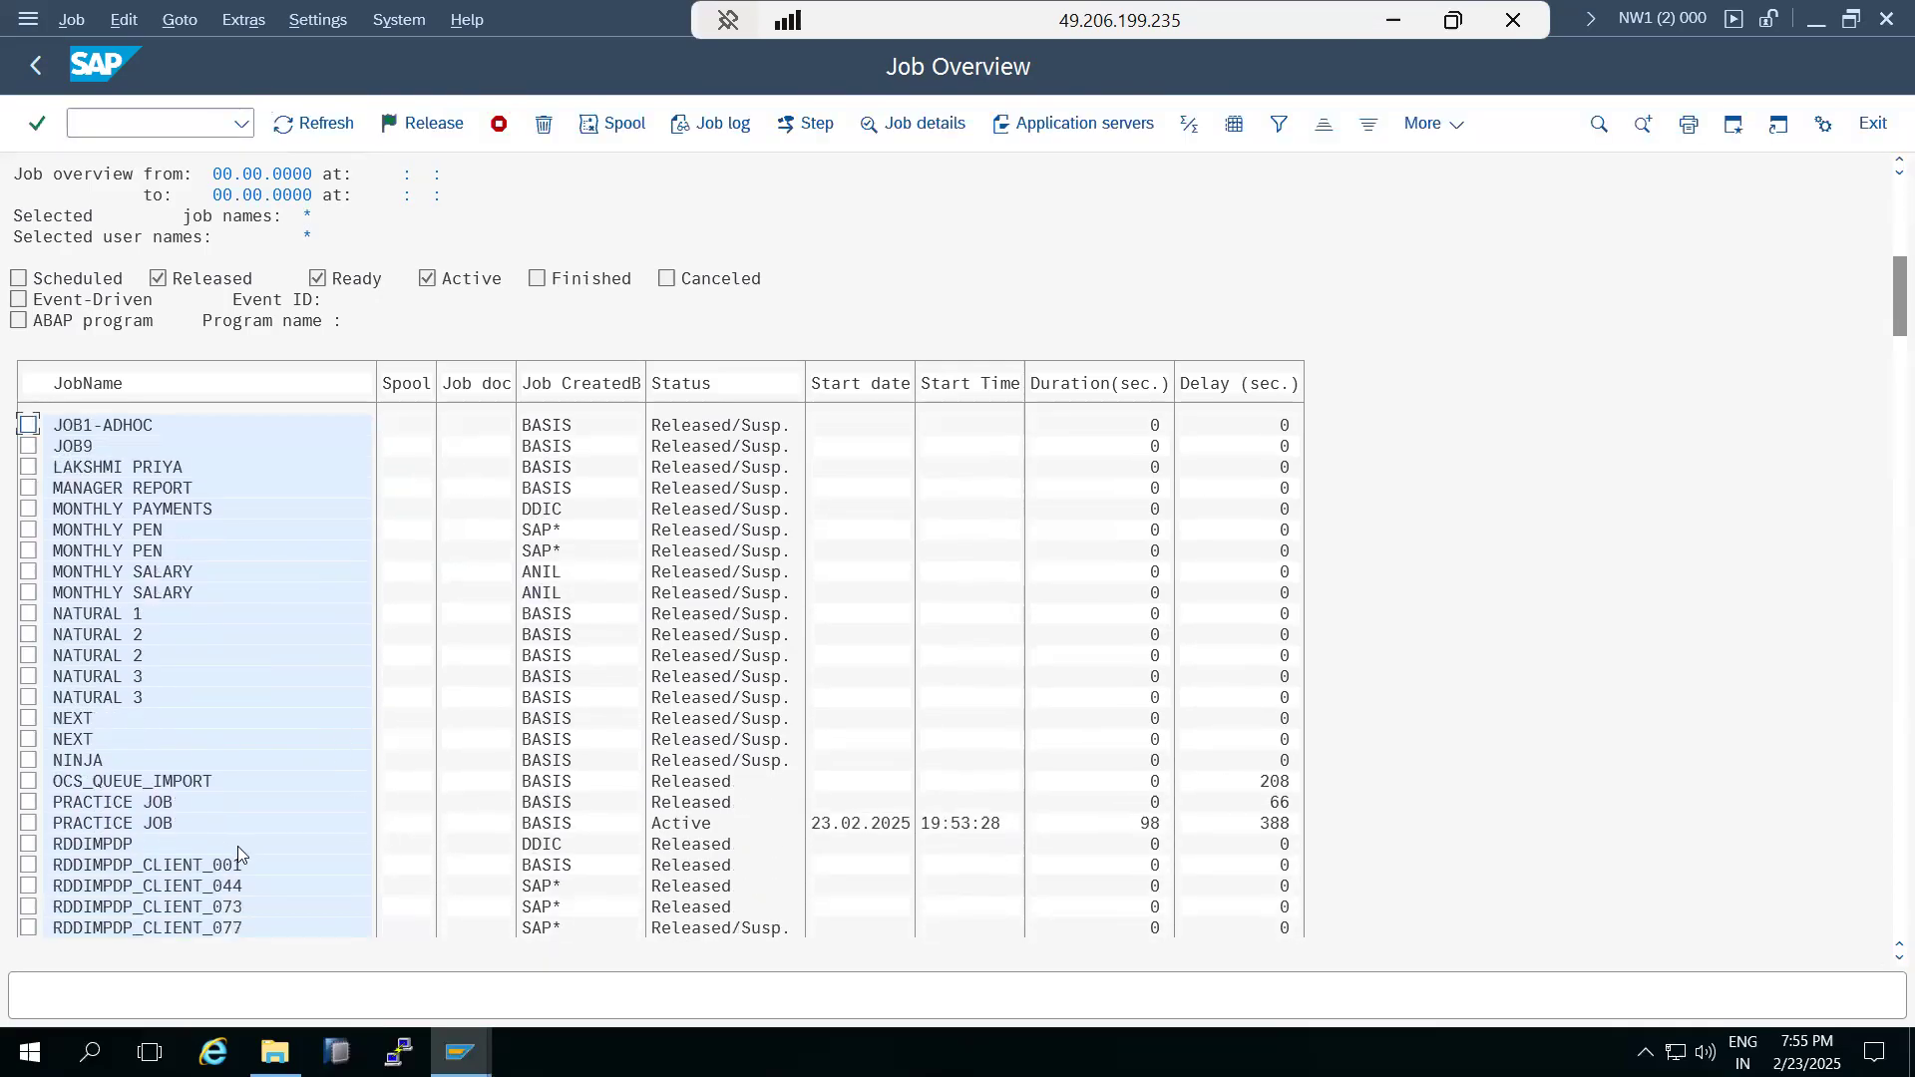
{"action": "left_click", "coordinate": [33, 824]}
{"action": "left_click", "coordinate": [499, 125]}
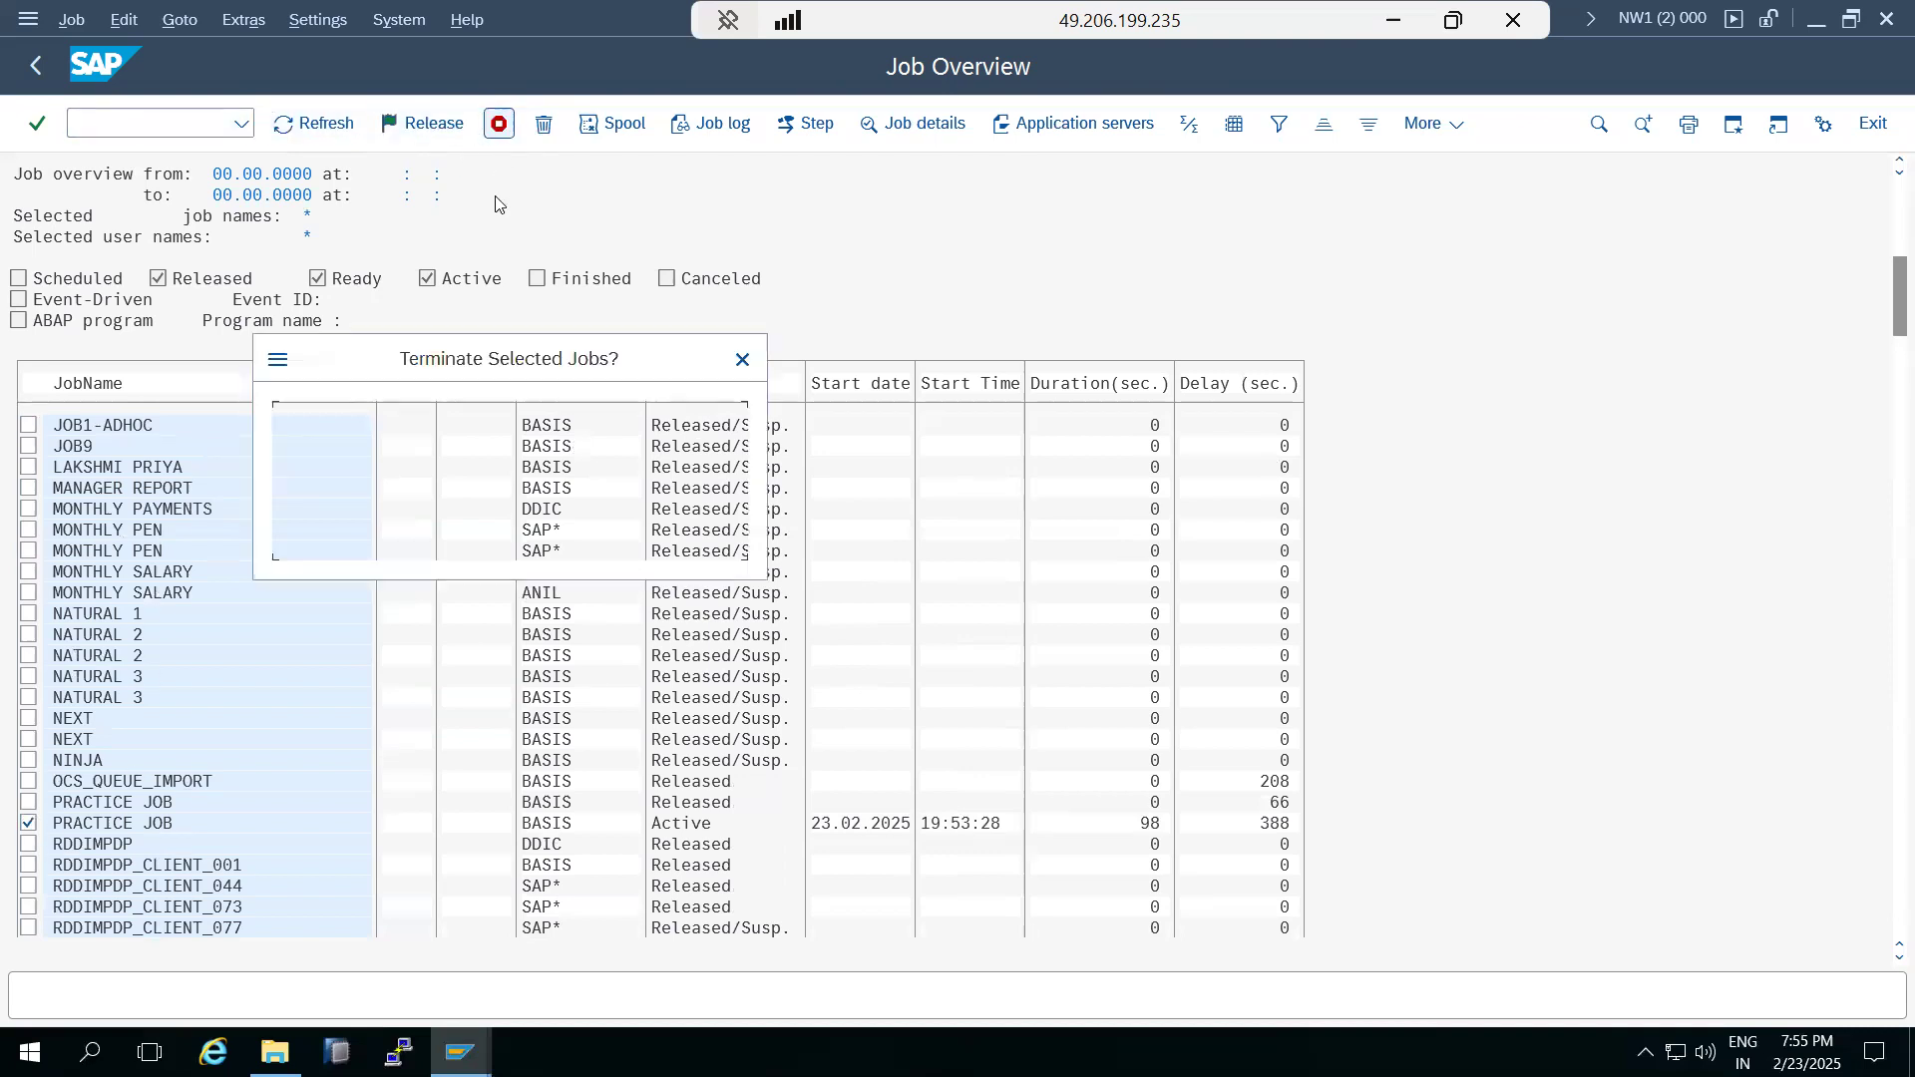
{"action": "left_click", "coordinate": [404, 529]}
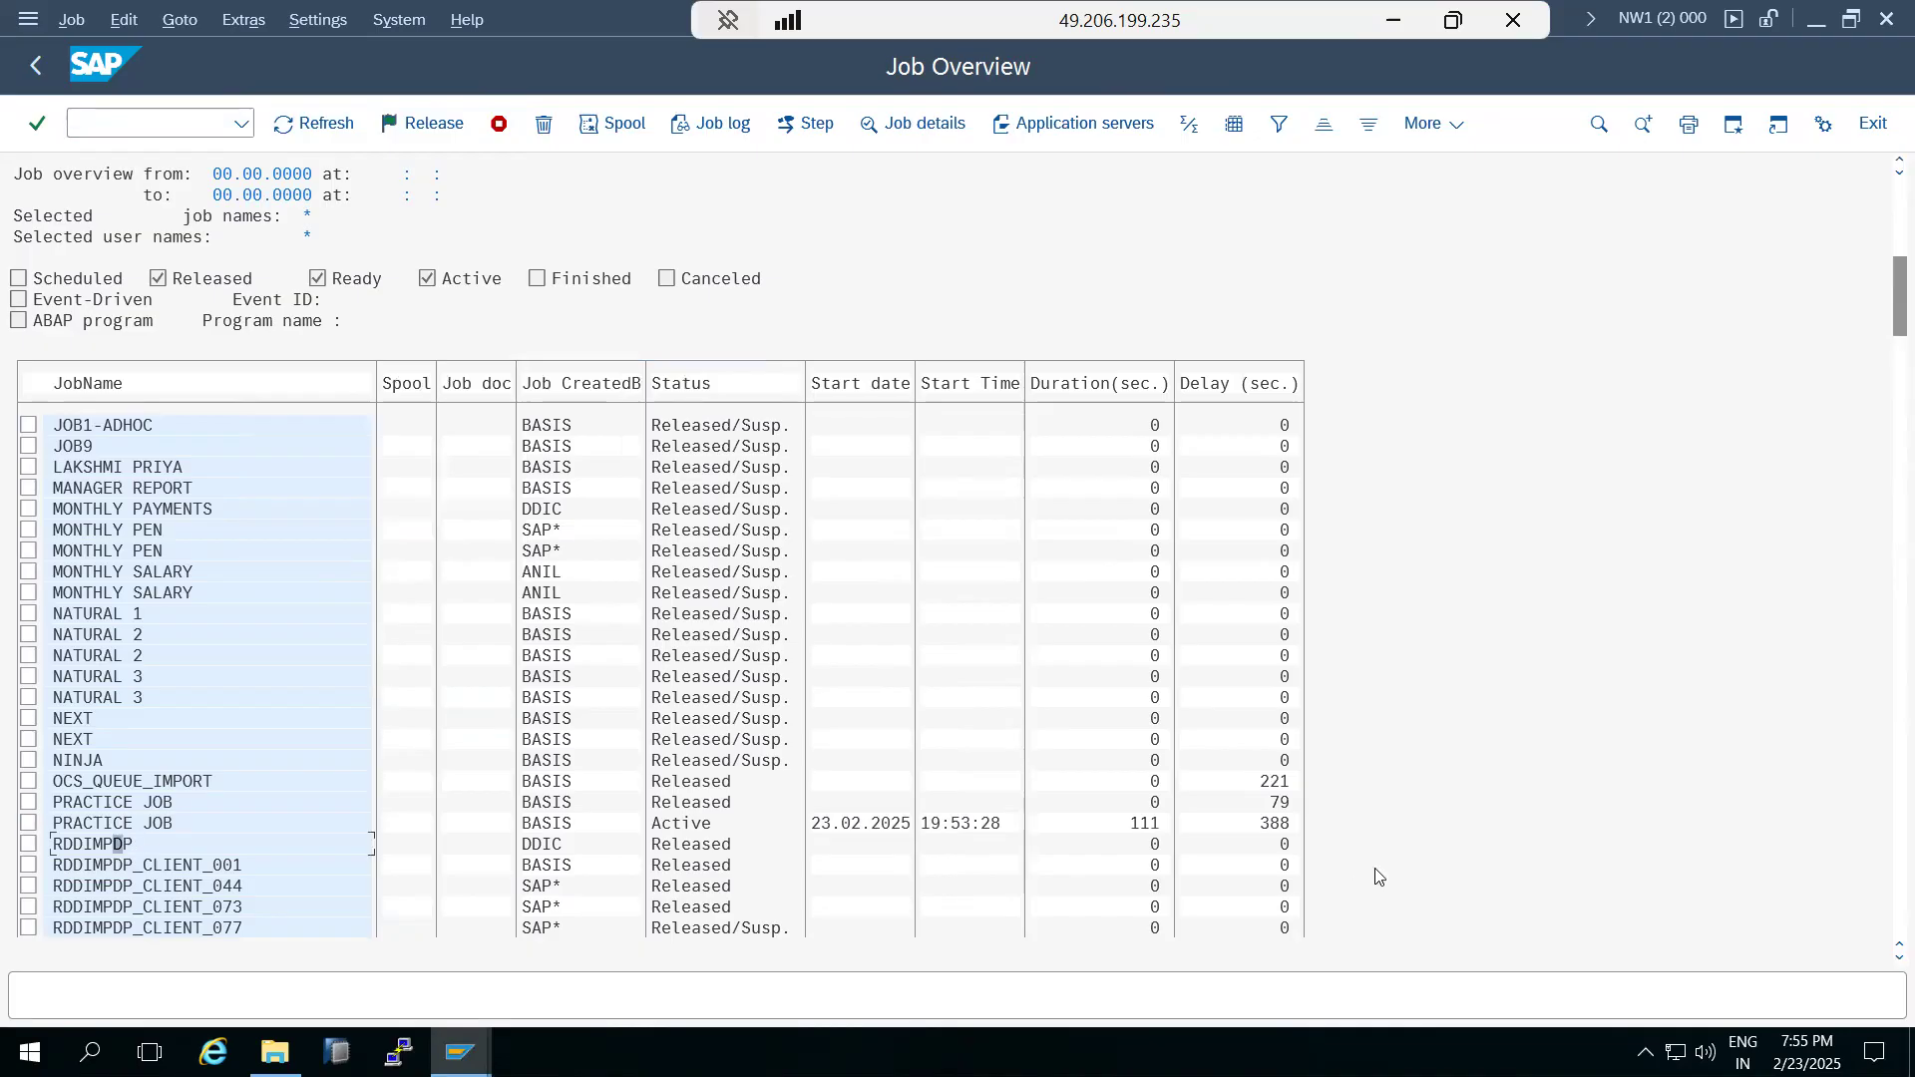
Look through the remaining jobs in the overview and check which programs occupy the background work processes in transaction SM50.
{"action": "scroll", "coordinate": [1397, 868], "scroll_direction": "down", "scroll_amount": 1}
{"action": "scroll", "coordinate": [1411, 858], "scroll_direction": "down", "scroll_amount": 2}
{"action": "left_click_drag", "start_coordinate": [1886, 349], "coordinate": [1889, 936]}
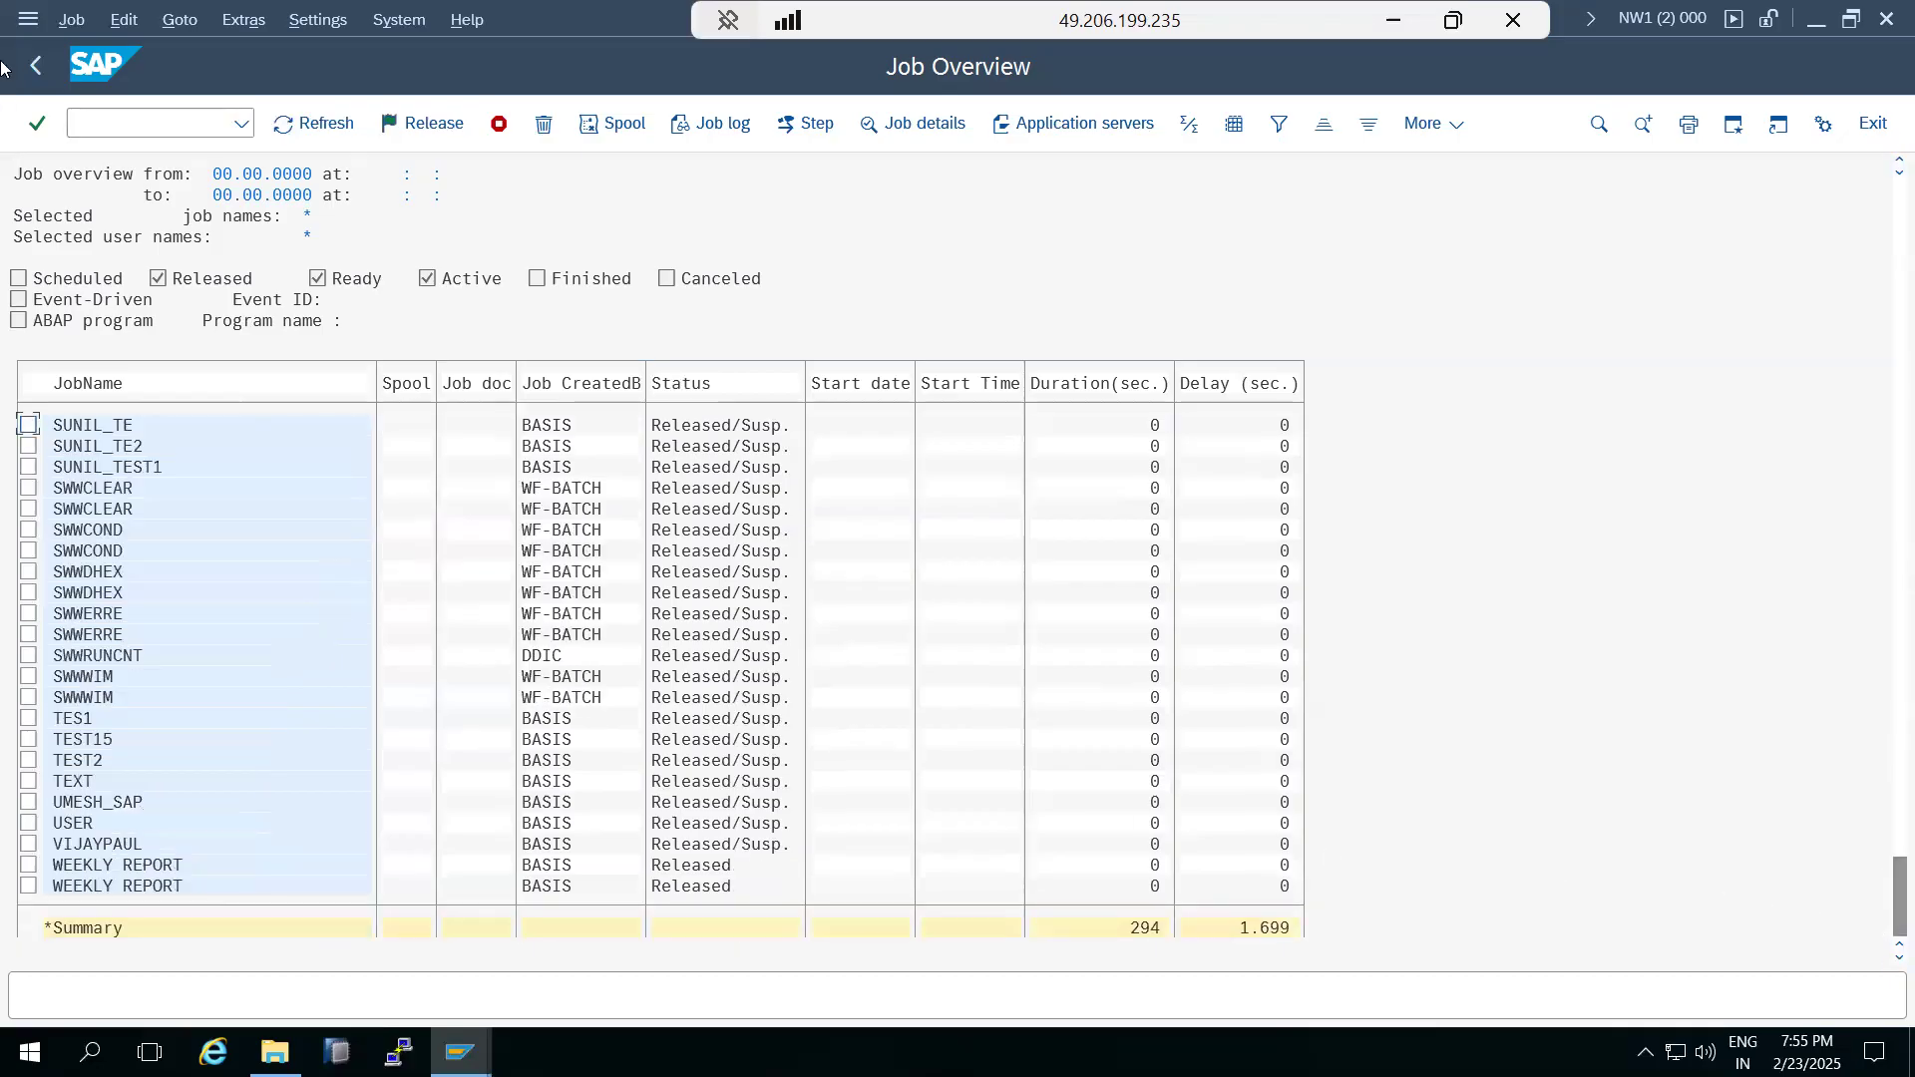
{"action": "left_click", "coordinate": [35, 64]}
{"action": "left_click", "coordinate": [36, 65]}
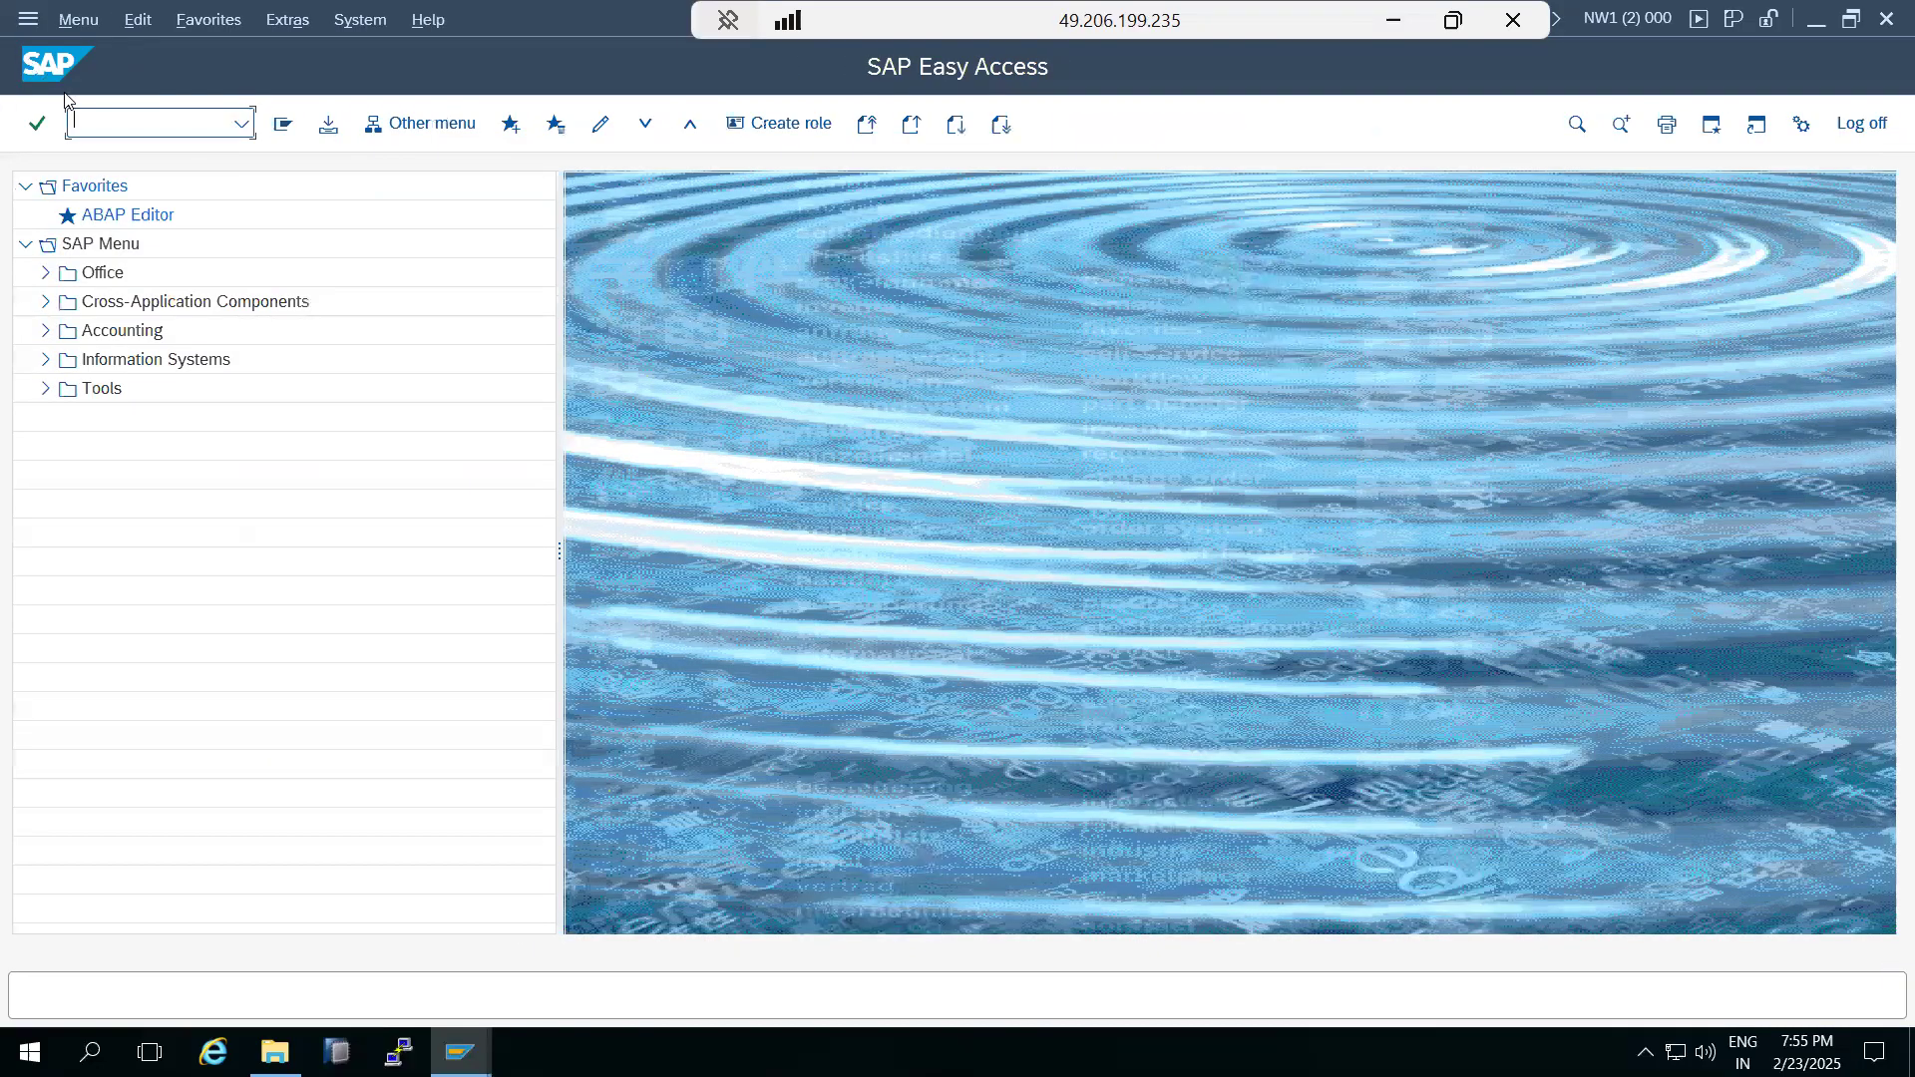
{"action": "type", "text": "sm50"}
{"action": "key", "text": "Return"}
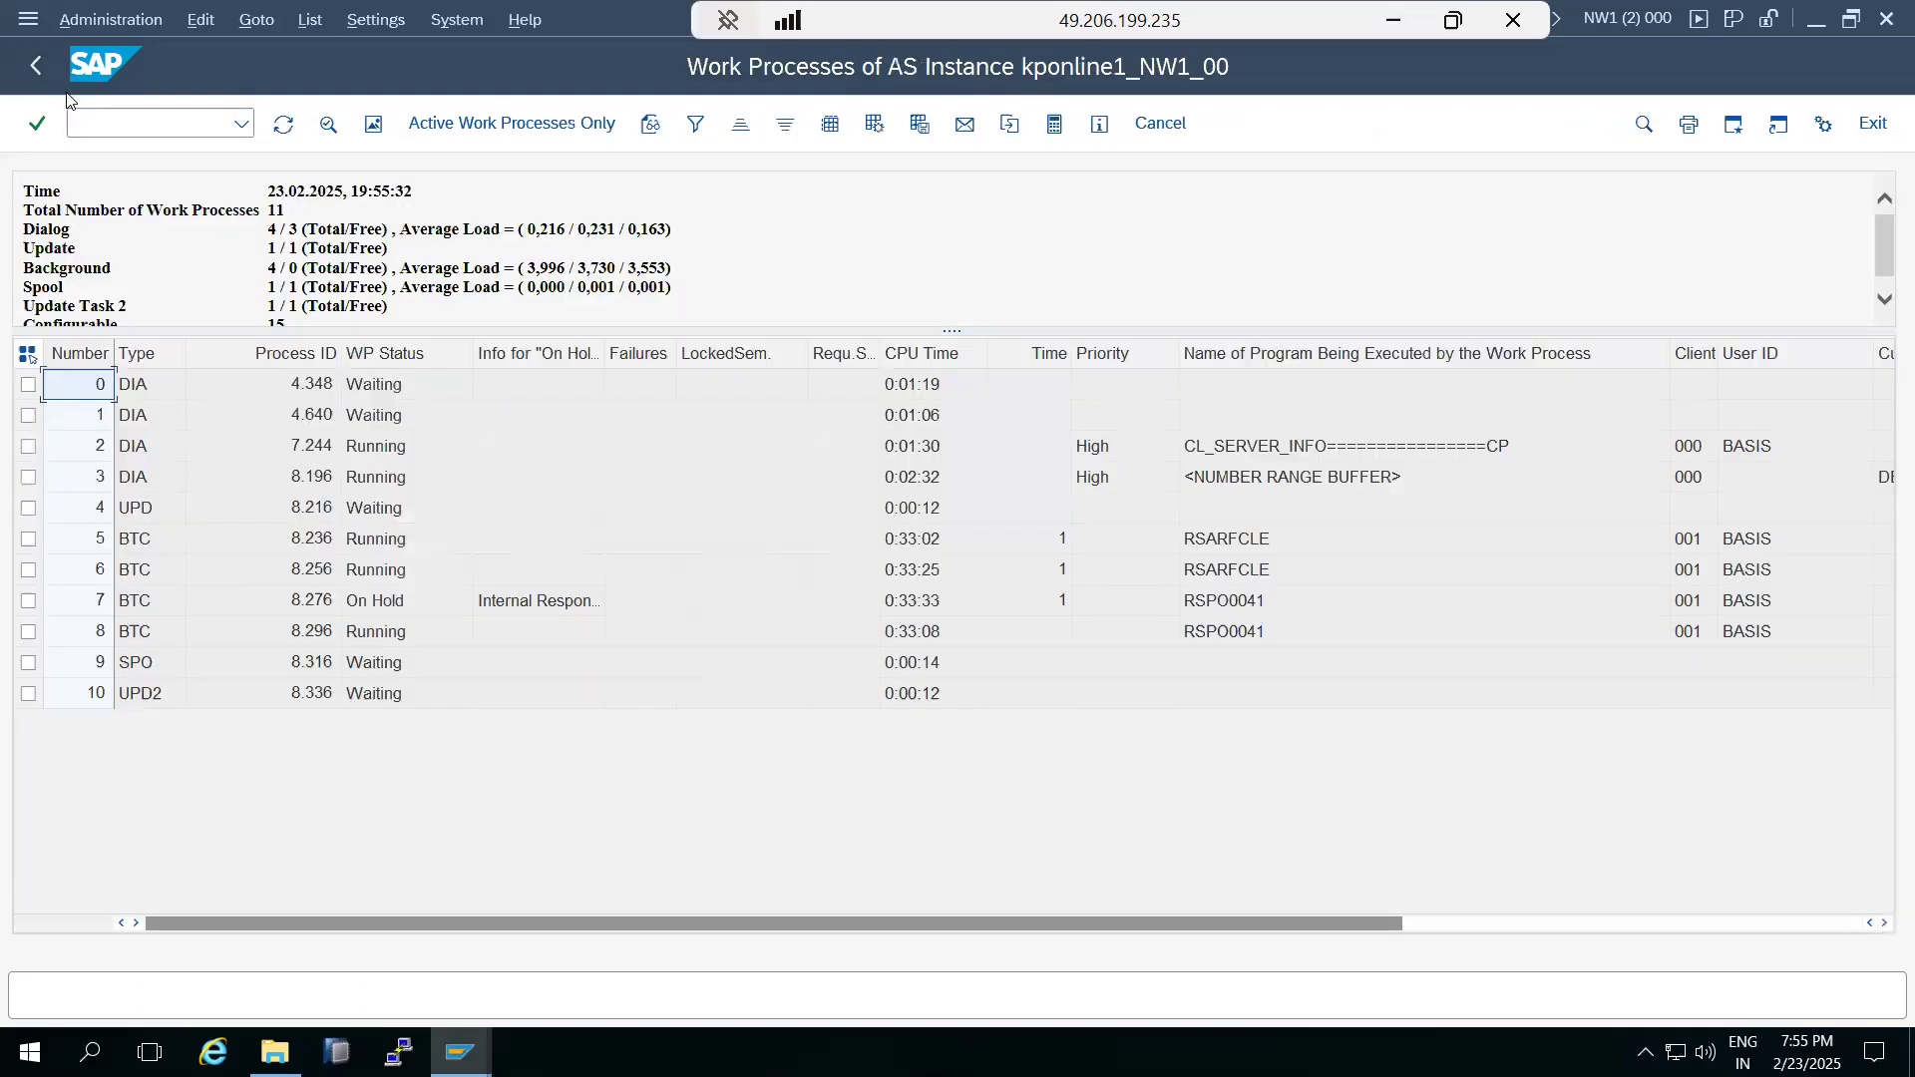
{"action": "left_click", "coordinate": [1204, 602]}
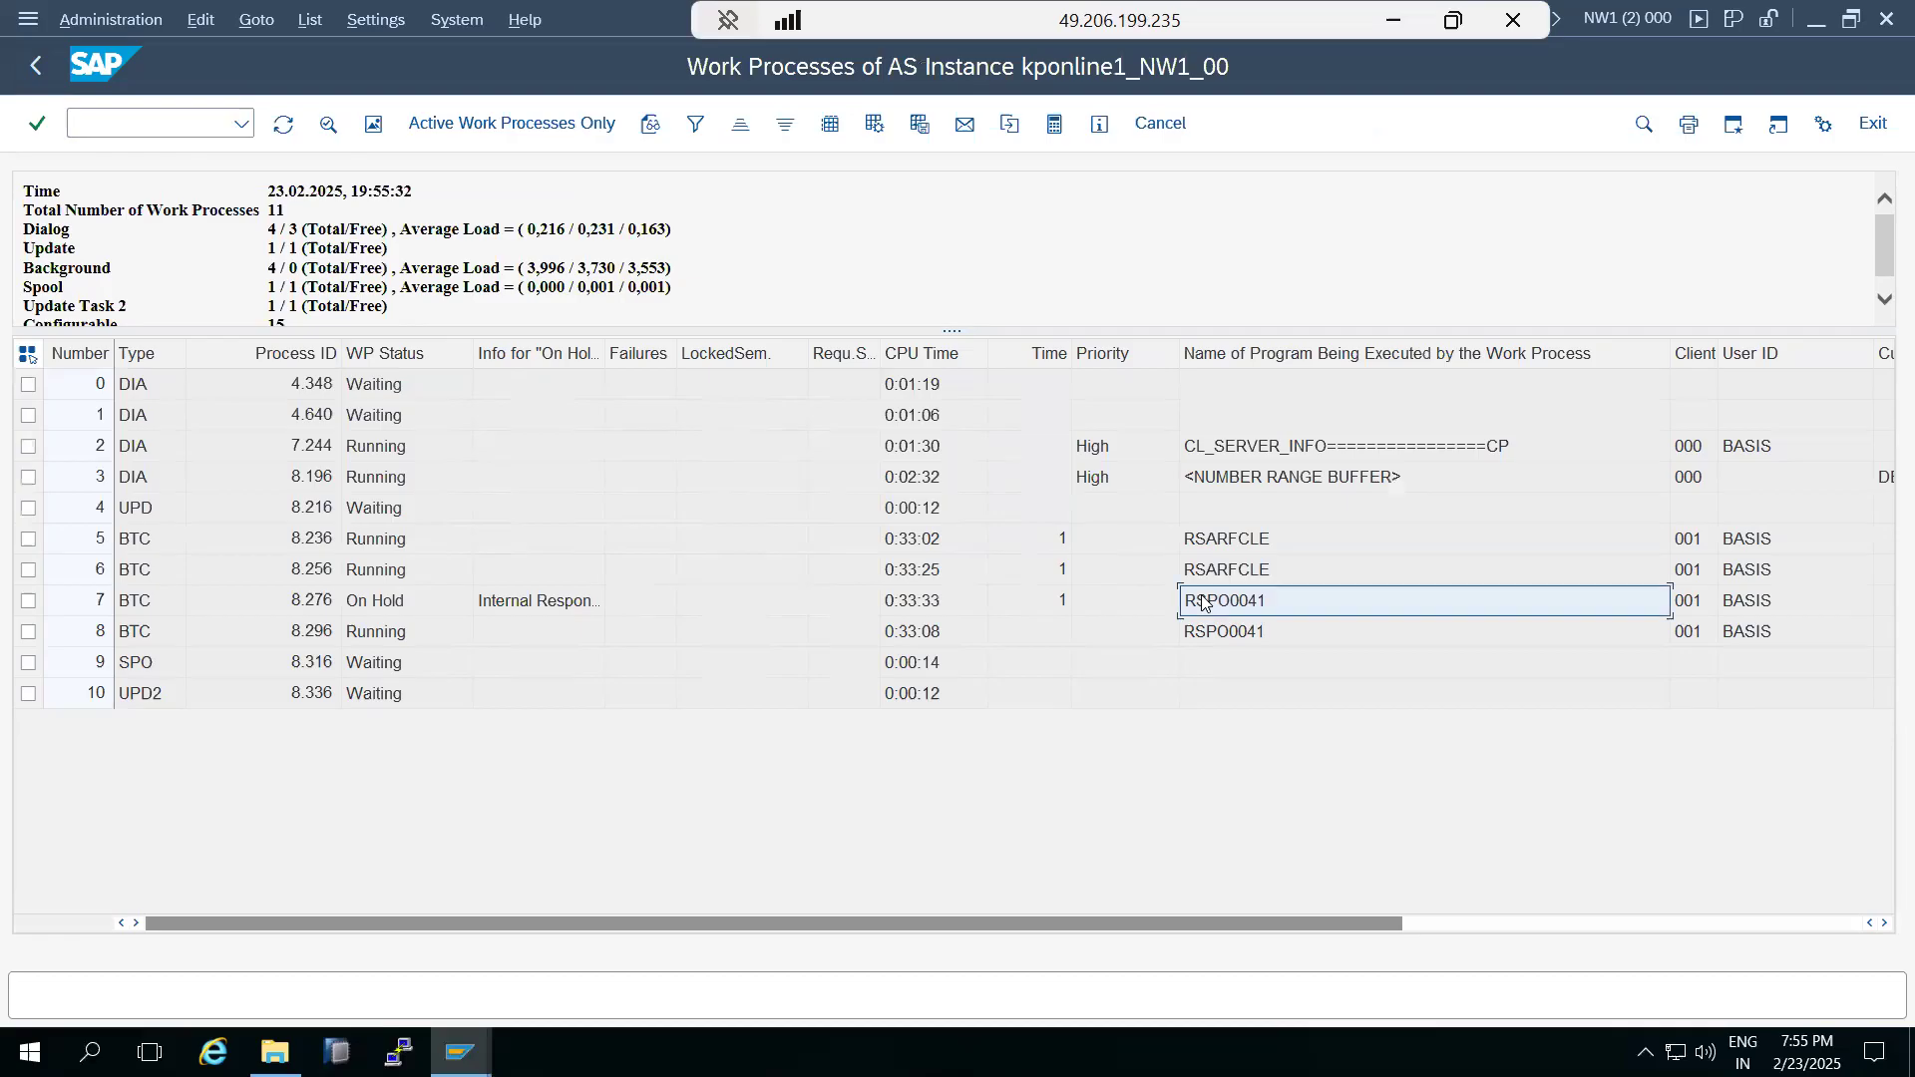
Open job selection in transaction SM37, set the user name to * and clear both start dates.
{"action": "left_click", "coordinate": [40, 65]}
{"action": "type", "text": "sm37"}
{"action": "key", "text": "Return"}
{"action": "key", "text": "Tab"}
{"action": "type", "text": "*"}
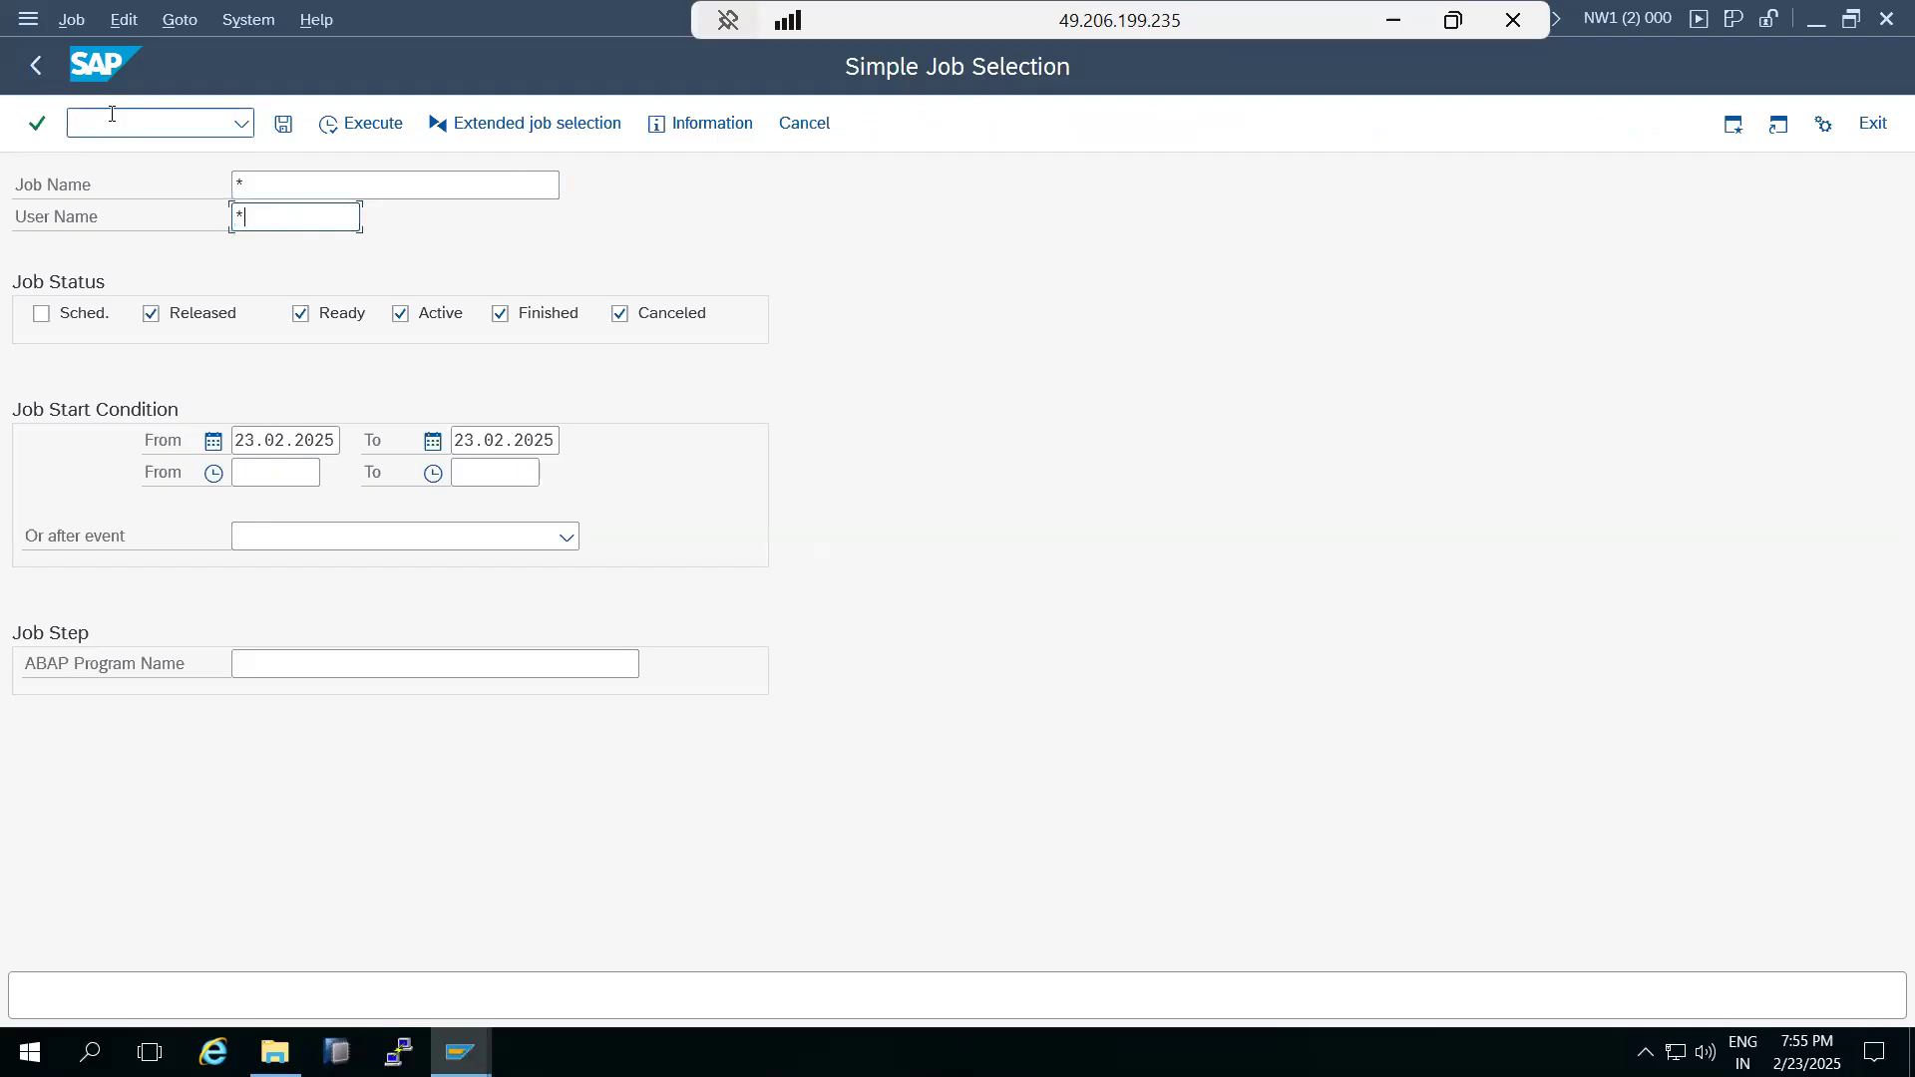
{"action": "left_click", "coordinate": [250, 438]}
{"action": "key", "text": "ctrl+a"}
{"action": "key", "text": "BackSpace"}
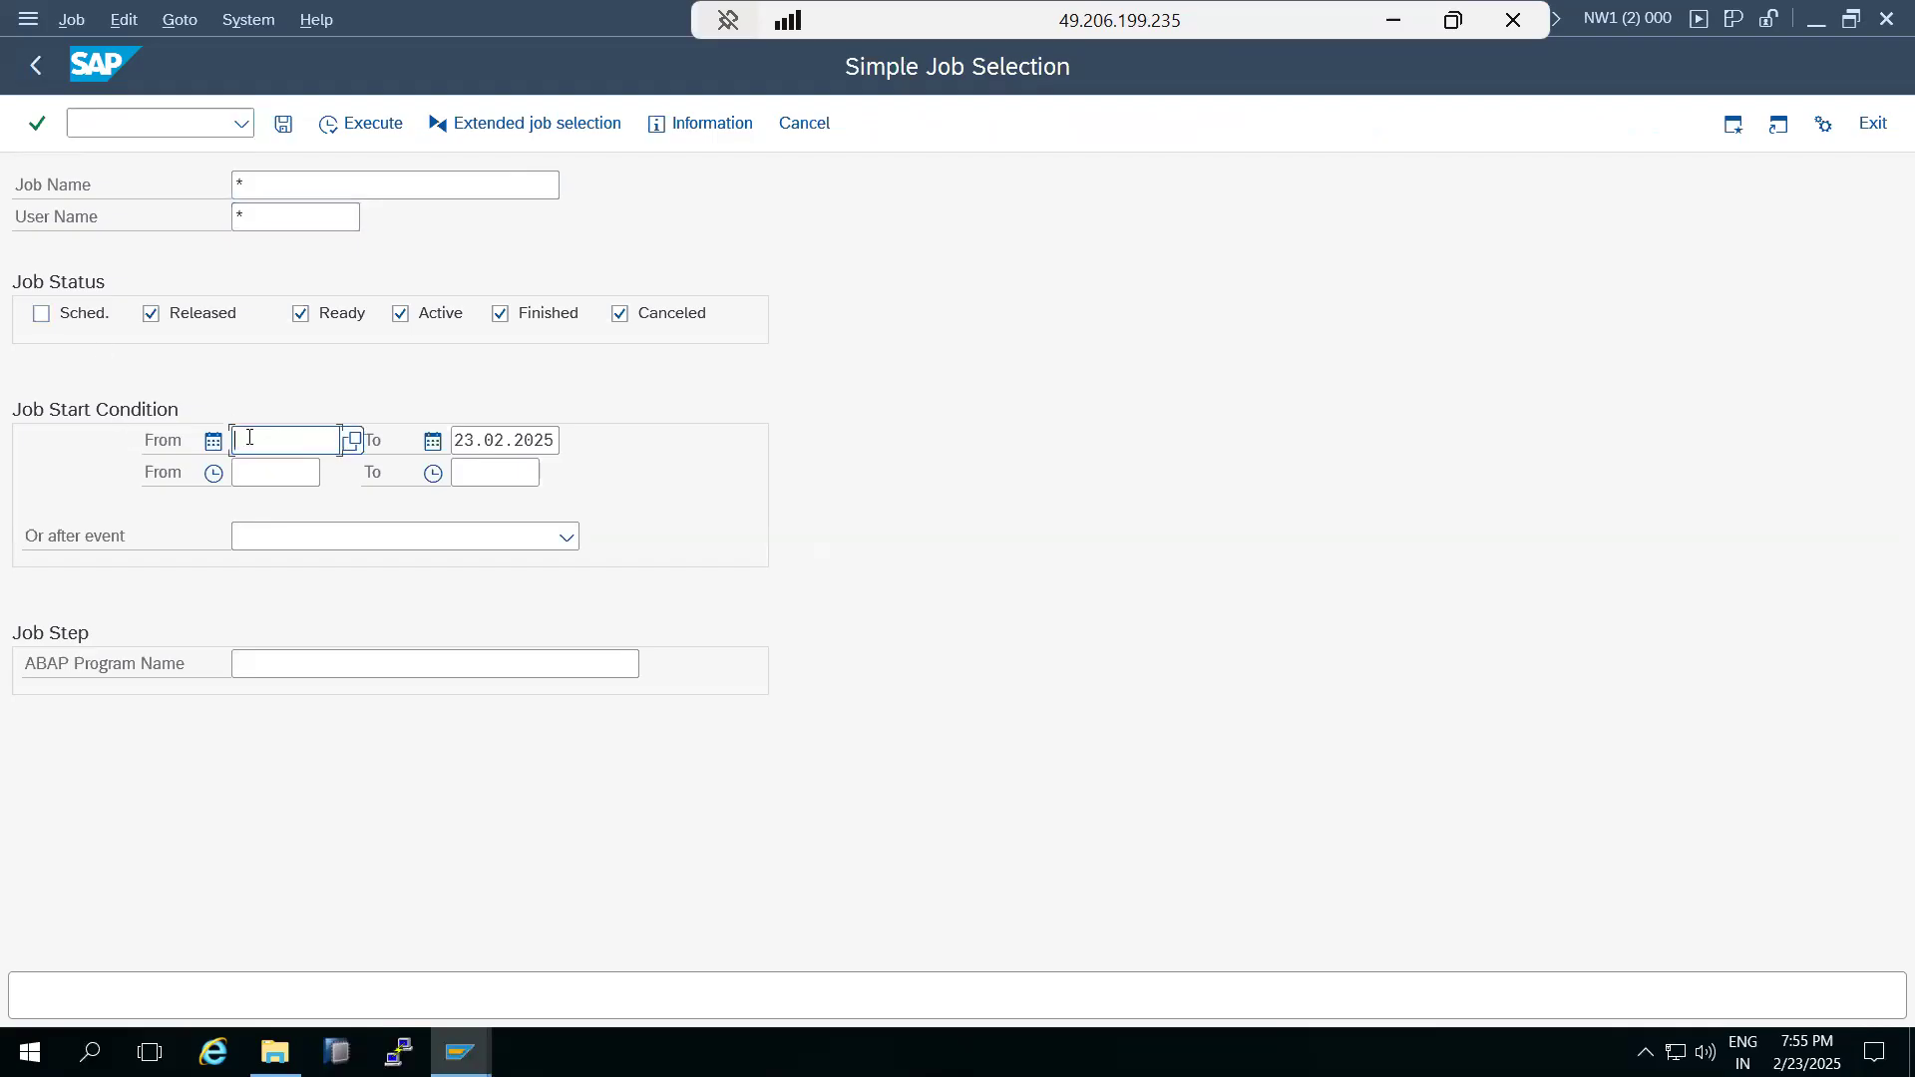
{"action": "key", "text": "Tab"}
{"action": "key", "text": "BackSpace"}
Restrict the job status filter to Active only and run the job selection.
{"action": "left_click", "coordinate": [577, 311]}
{"action": "left_click", "coordinate": [619, 314]}
{"action": "left_click", "coordinate": [300, 313]}
{"action": "left_click", "coordinate": [209, 313]}
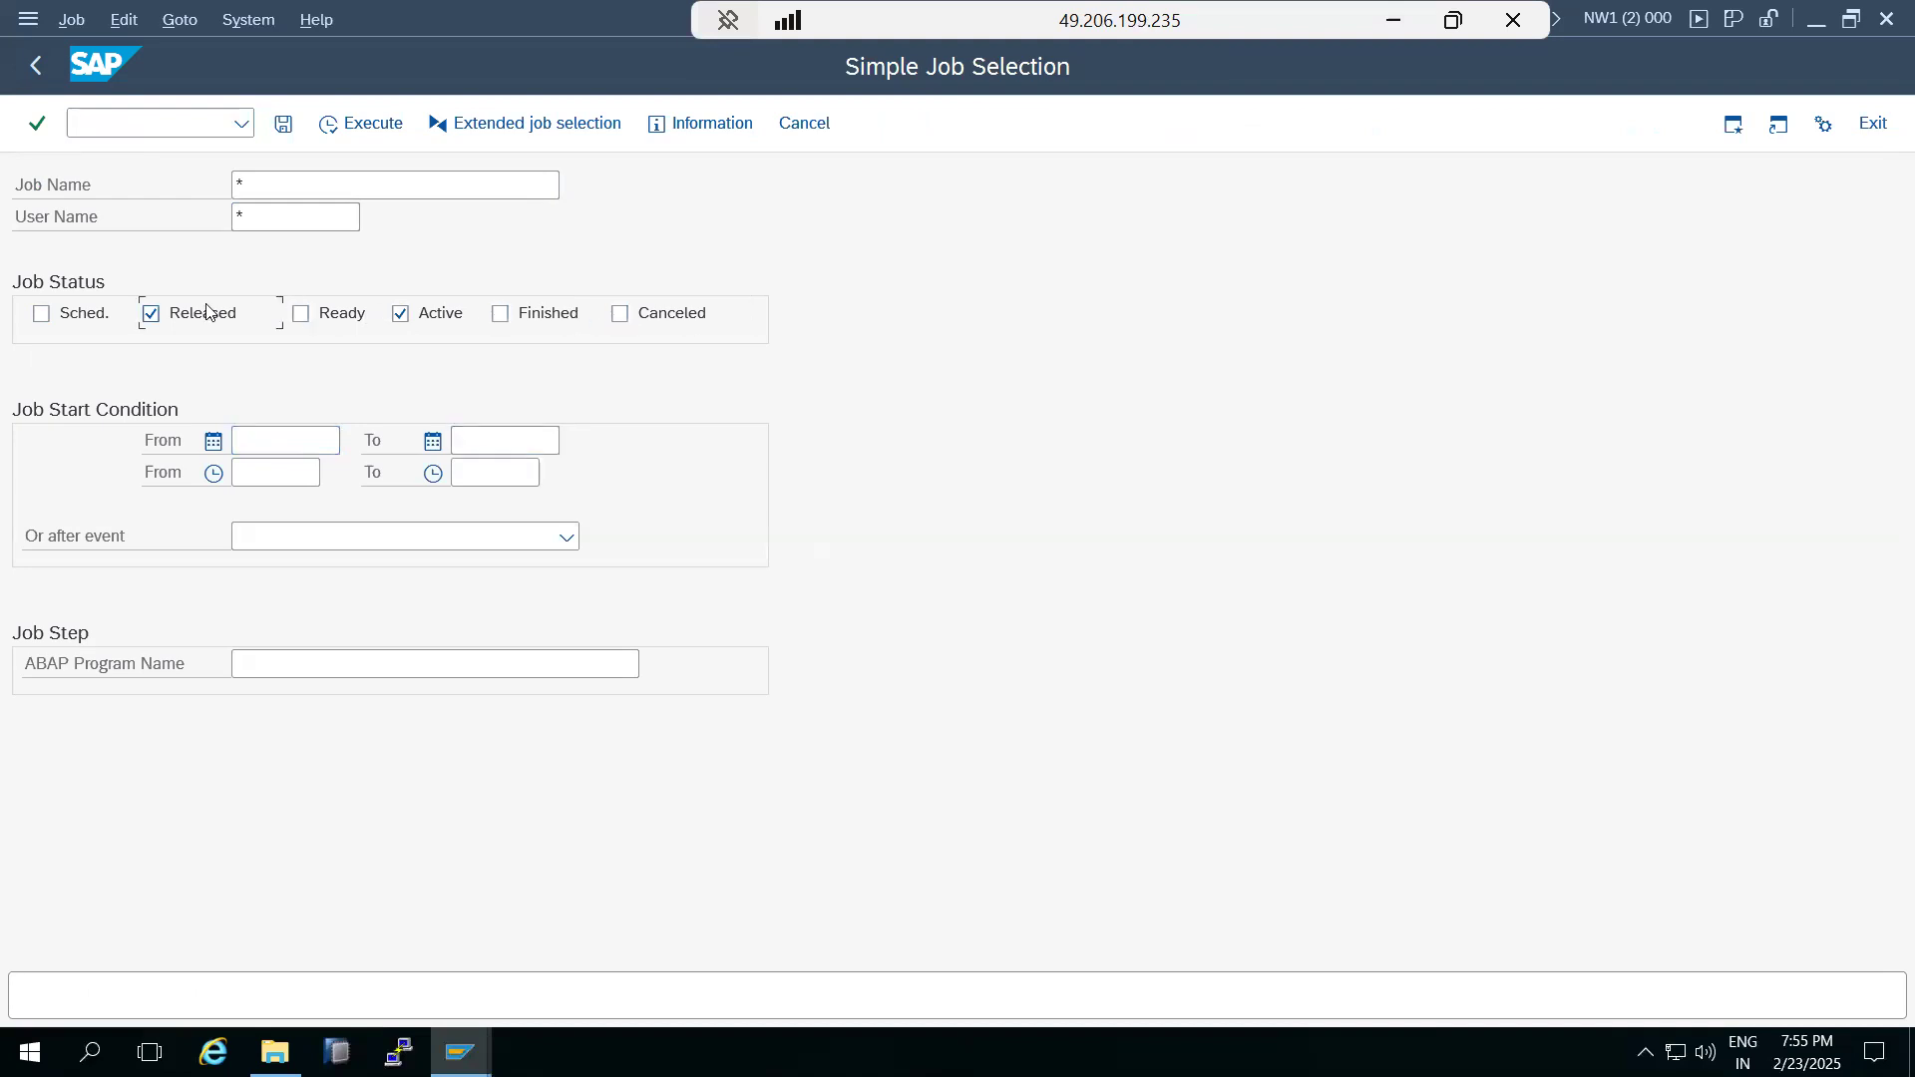
{"action": "left_click", "coordinate": [342, 128]}
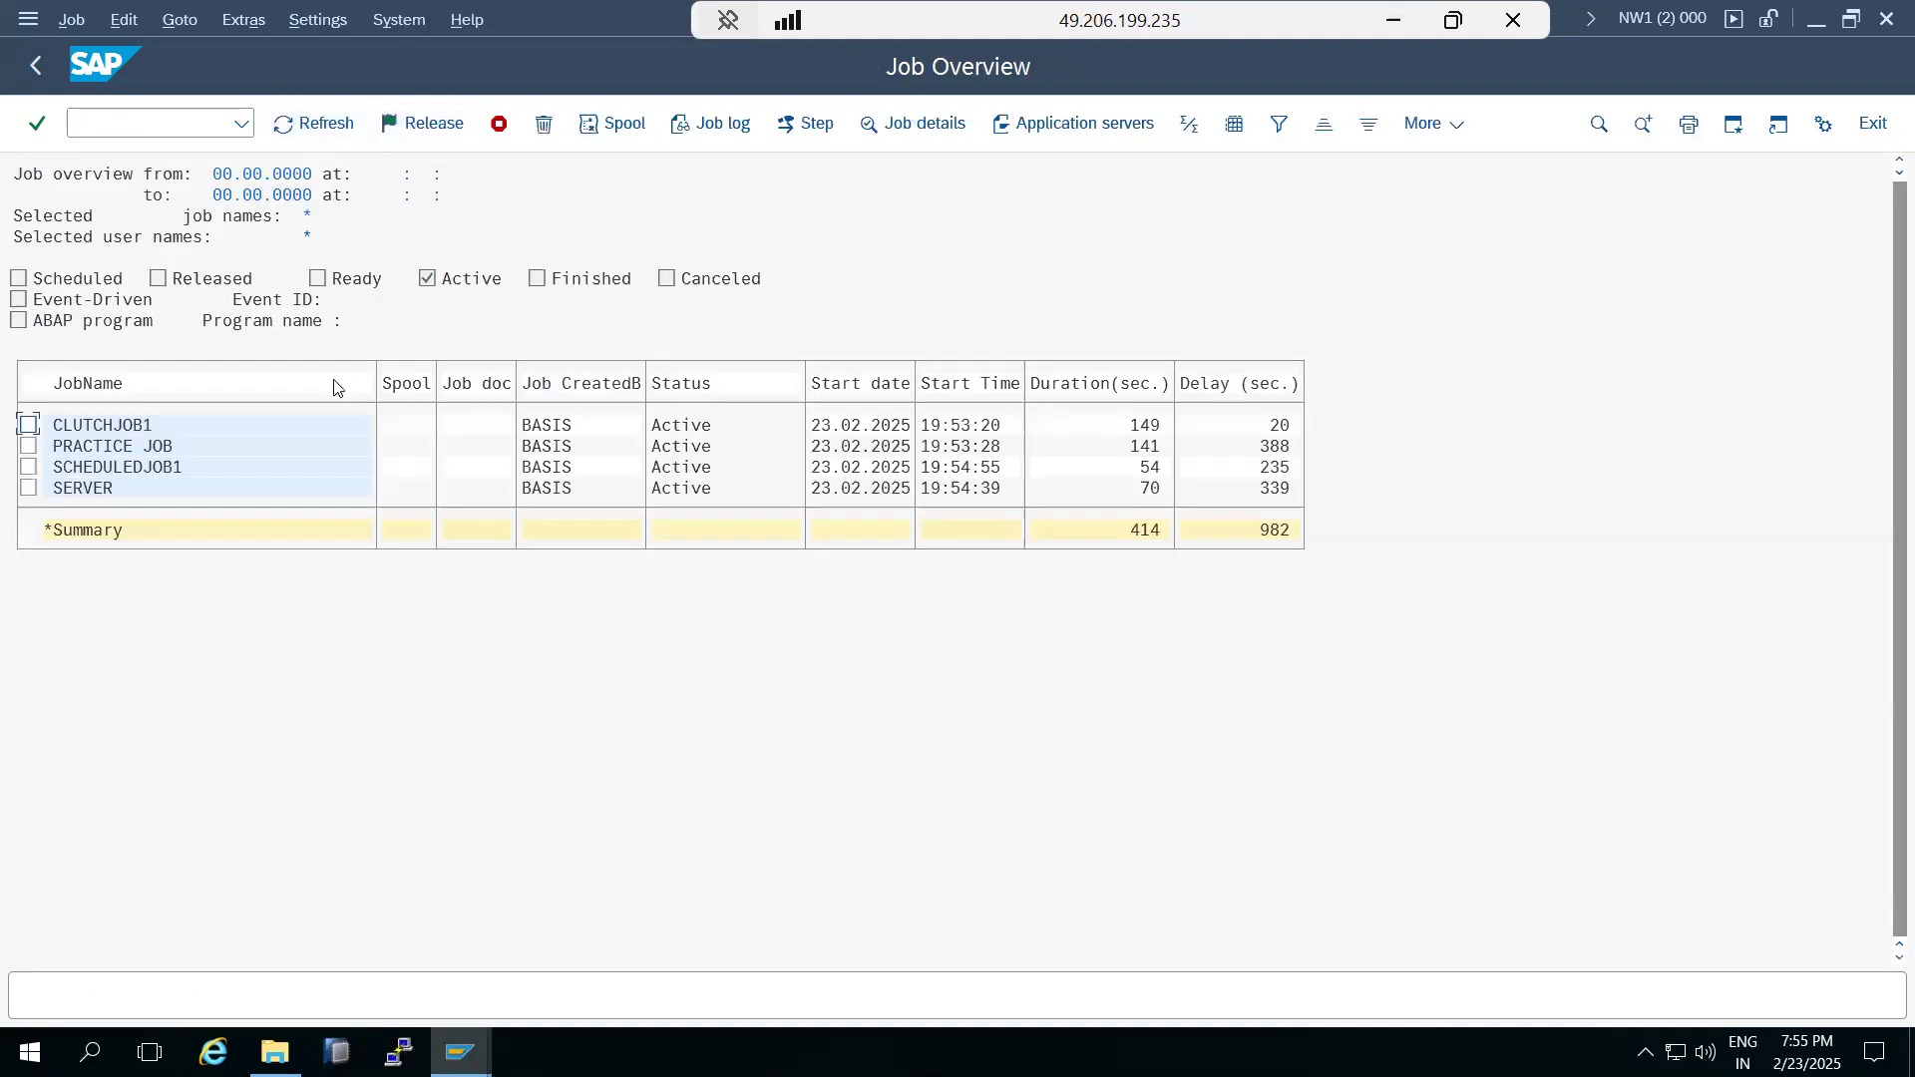
Terminate the active jobs CLUTCHJOB1, PRACTICE JOB, SCHEDULEDJOB1 and SERVER together.
{"action": "left_click", "coordinate": [28, 446]}
{"action": "left_click", "coordinate": [28, 467]}
{"action": "left_click", "coordinate": [28, 488]}
{"action": "left_click", "coordinate": [28, 426]}
{"action": "left_click", "coordinate": [72, 19]}
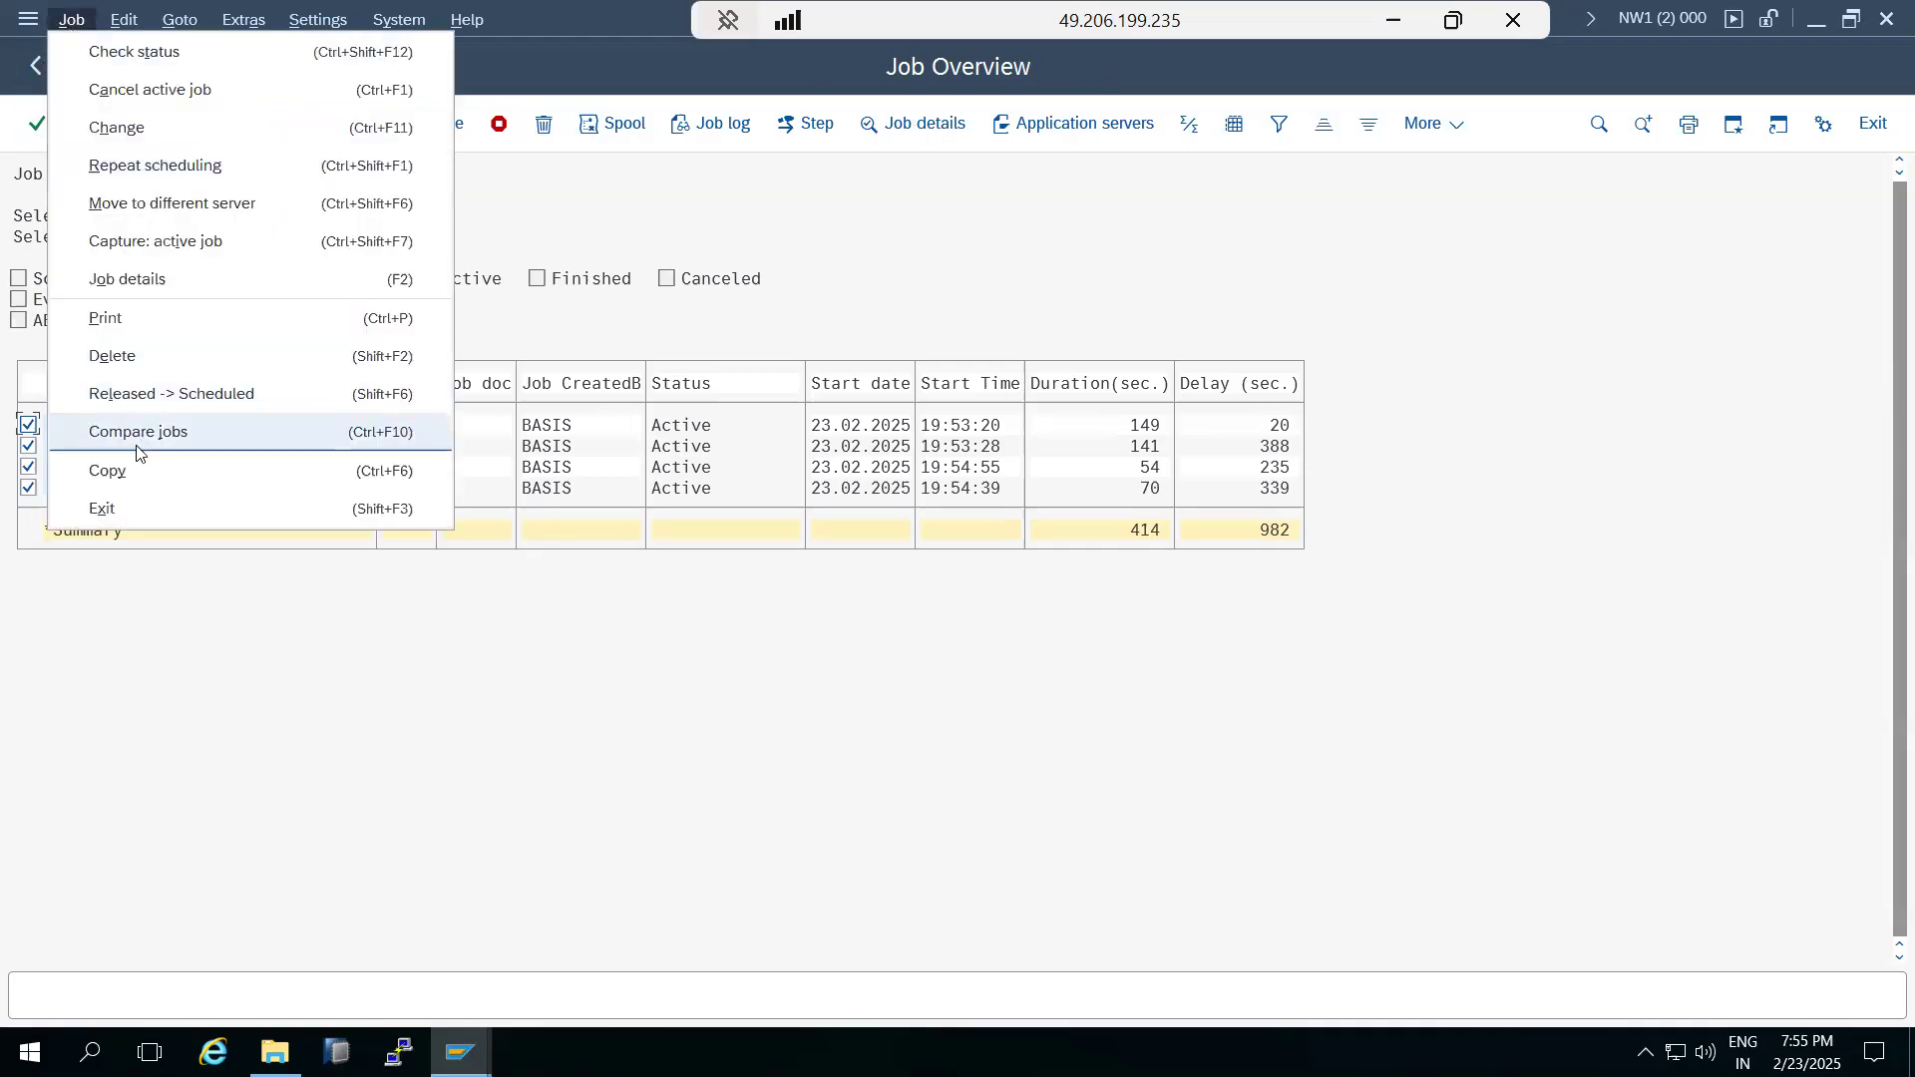
{"action": "left_click", "coordinate": [139, 89]}
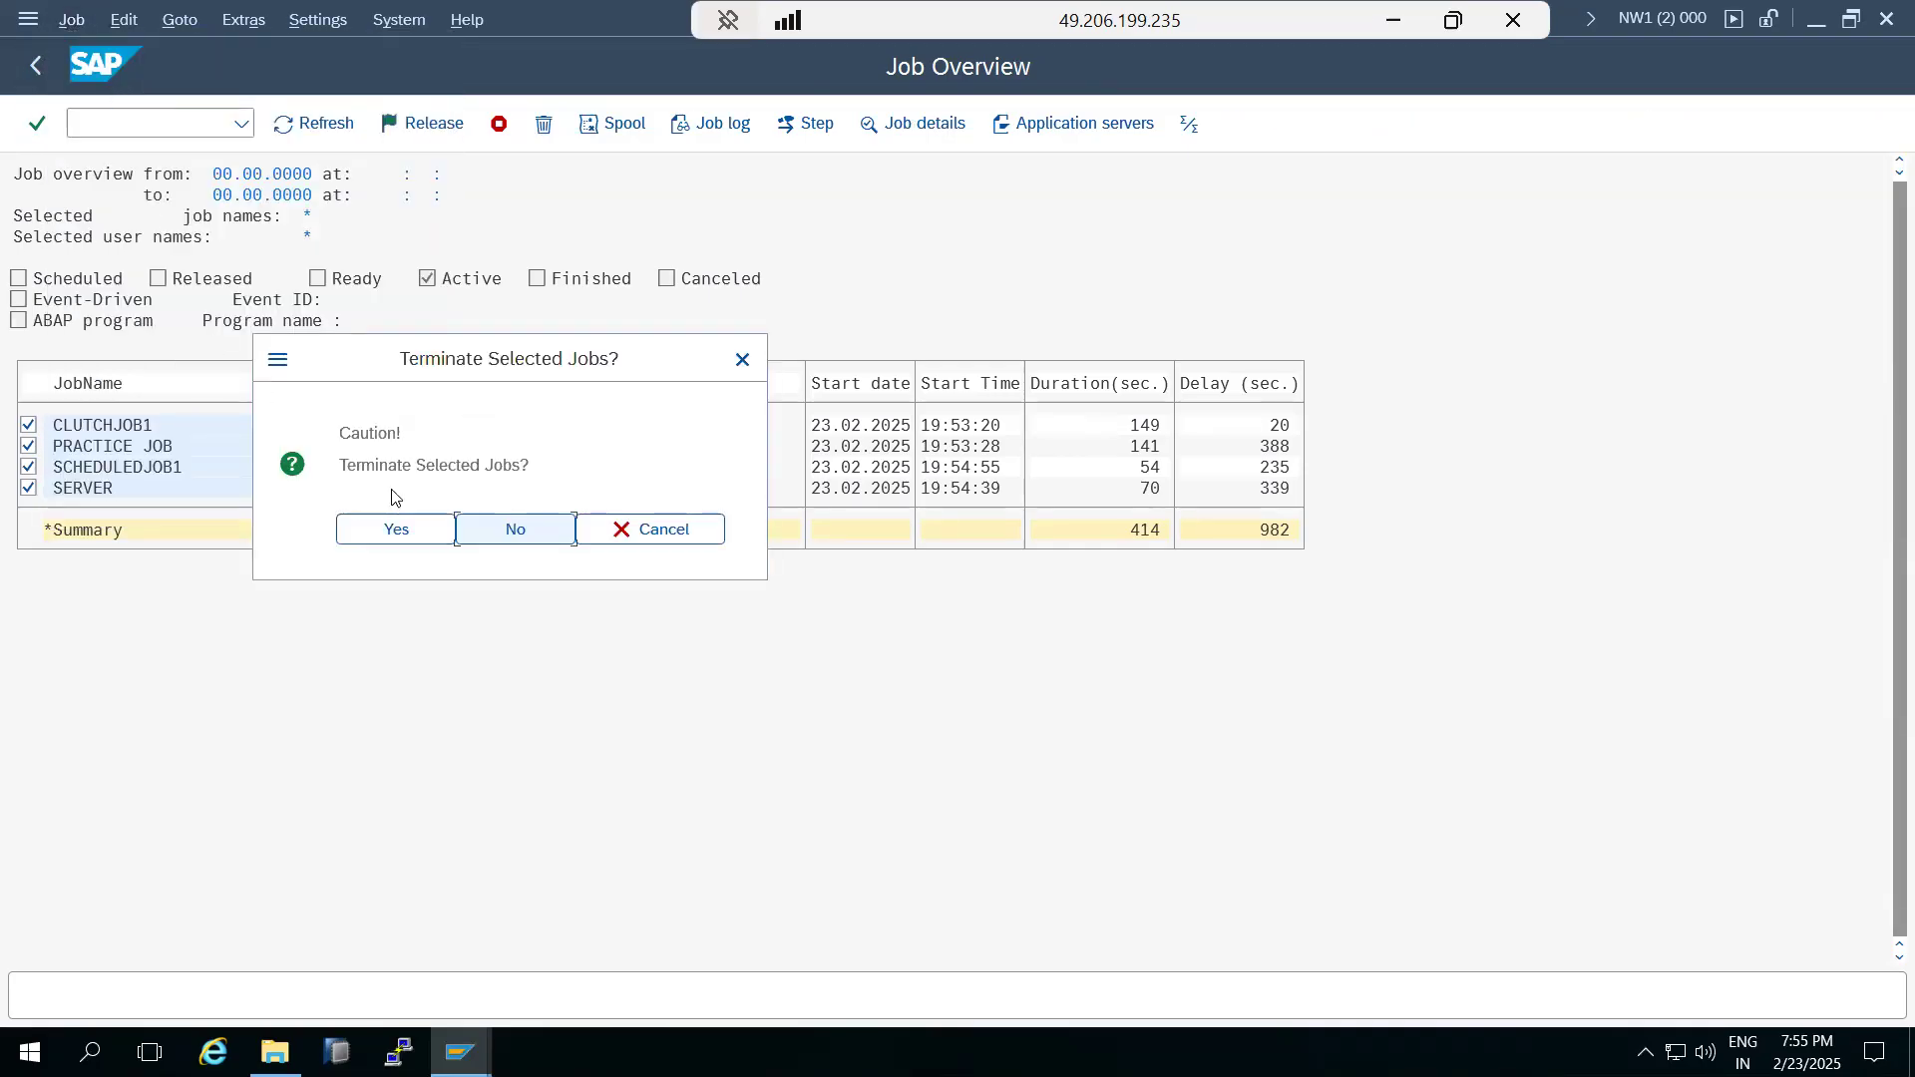
{"action": "left_click", "coordinate": [397, 529]}
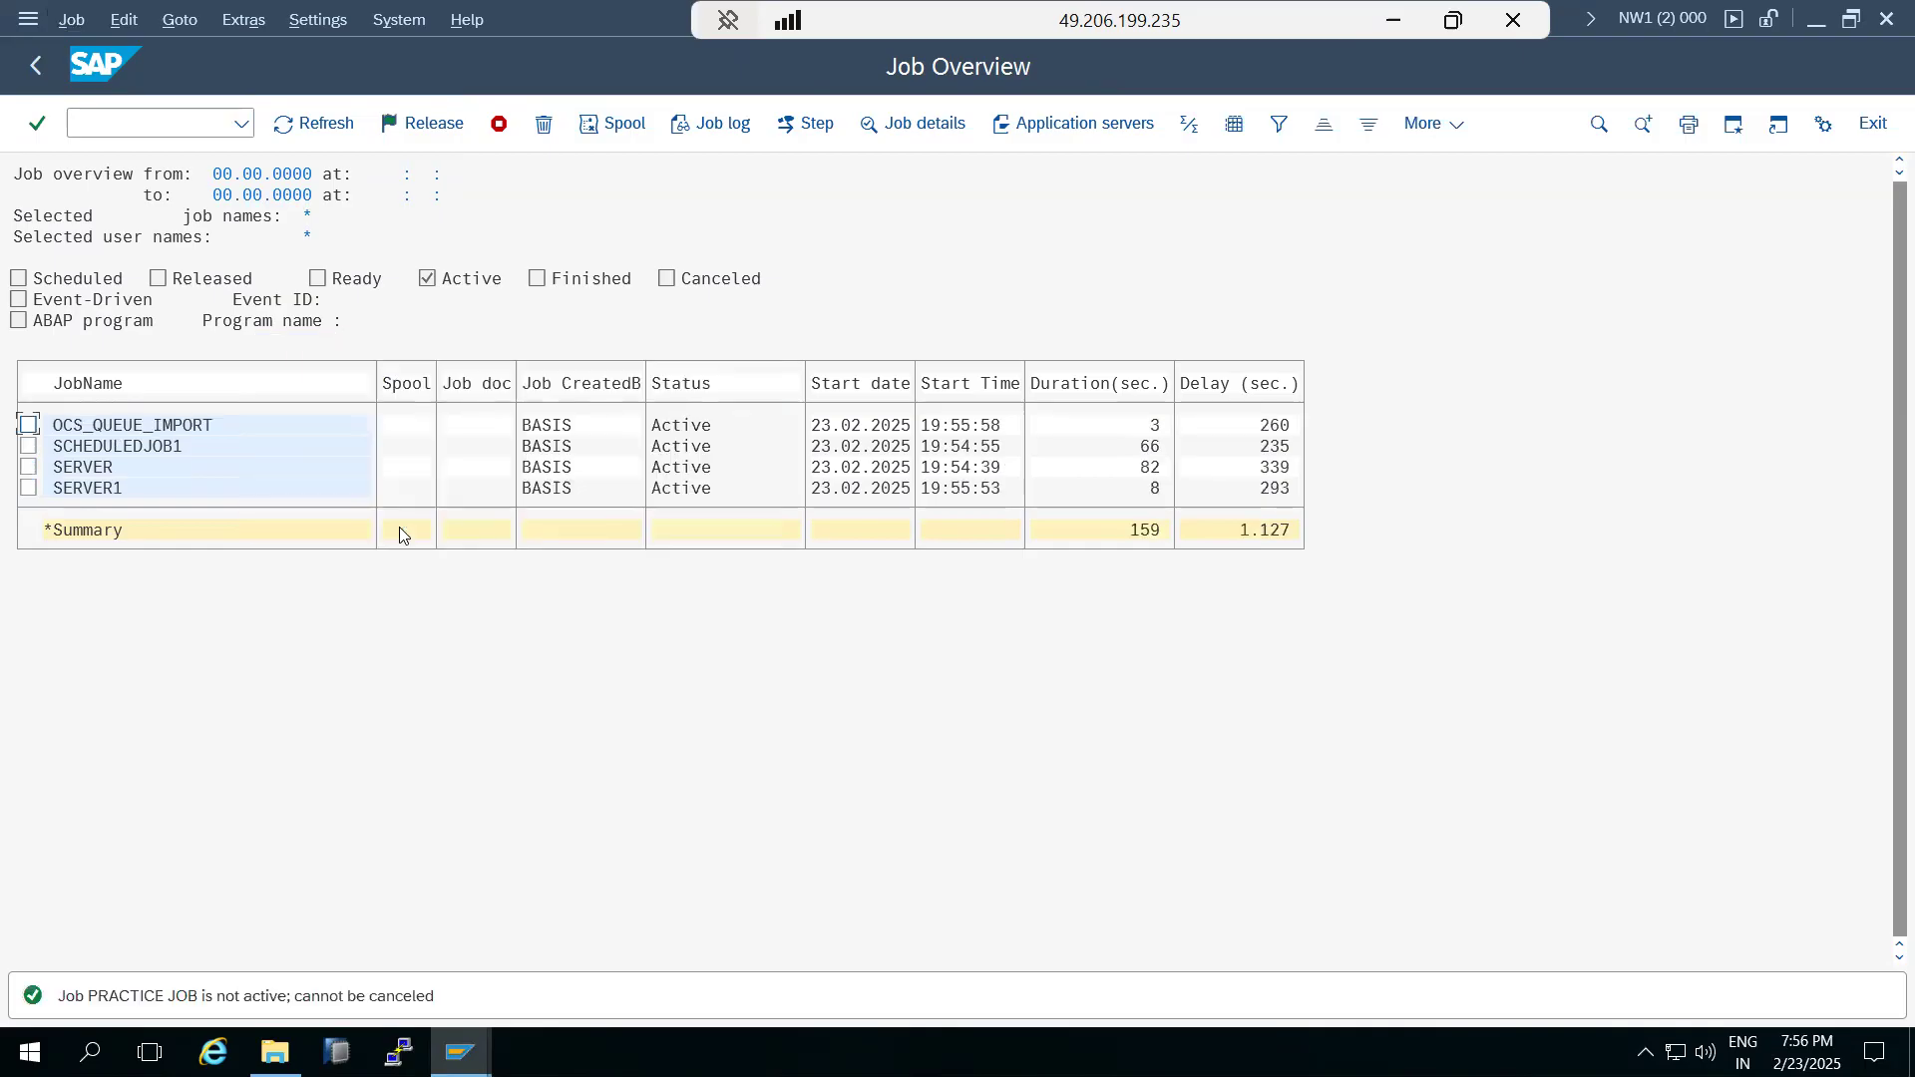
Refresh the active job overview repeatedly to check the status of OCS_QUEUE_IMPORT and the other running jobs.
{"action": "left_click", "coordinate": [290, 121]}
{"action": "left_click", "coordinate": [290, 122]}
{"action": "left_click", "coordinate": [290, 122]}
{"action": "left_click", "coordinate": [290, 122]}
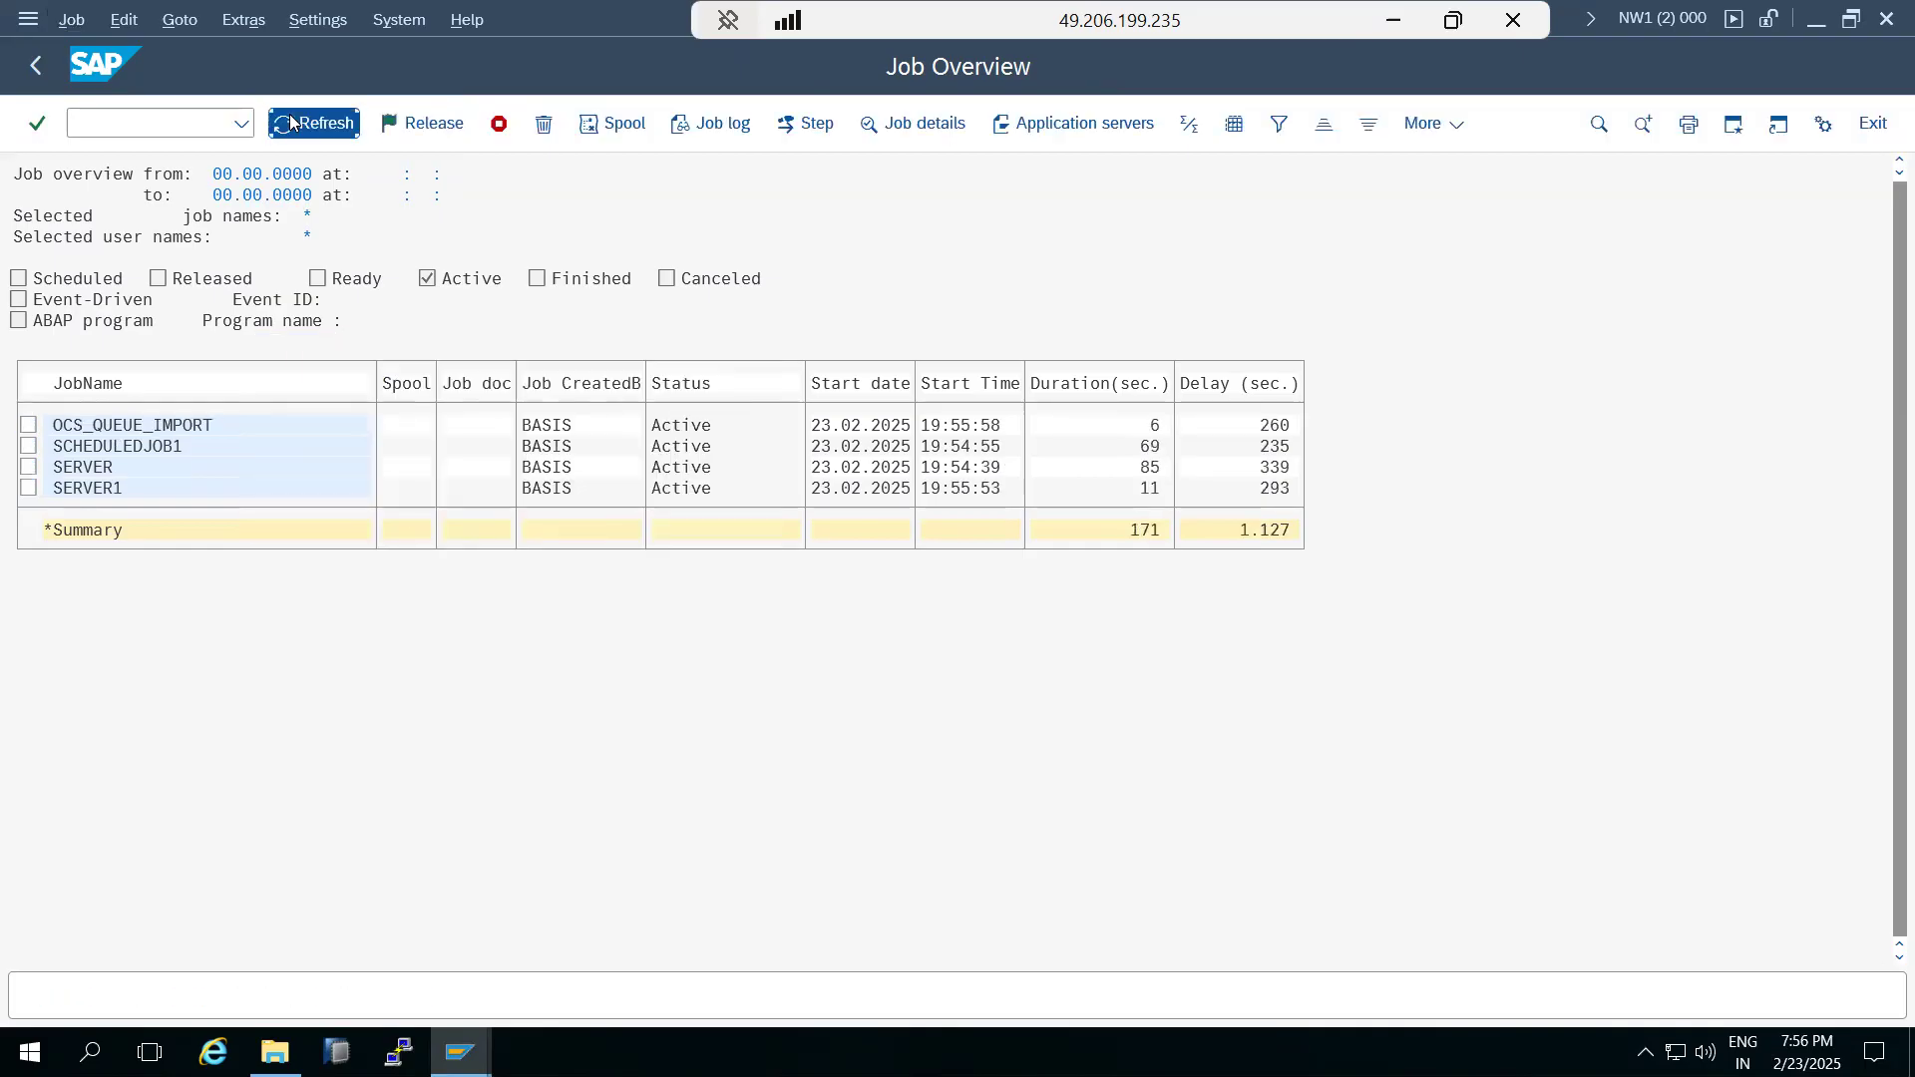
{"action": "left_click", "coordinate": [290, 121]}
{"action": "left_click", "coordinate": [291, 121]}
{"action": "left_click", "coordinate": [291, 122]}
{"action": "left_click", "coordinate": [290, 122]}
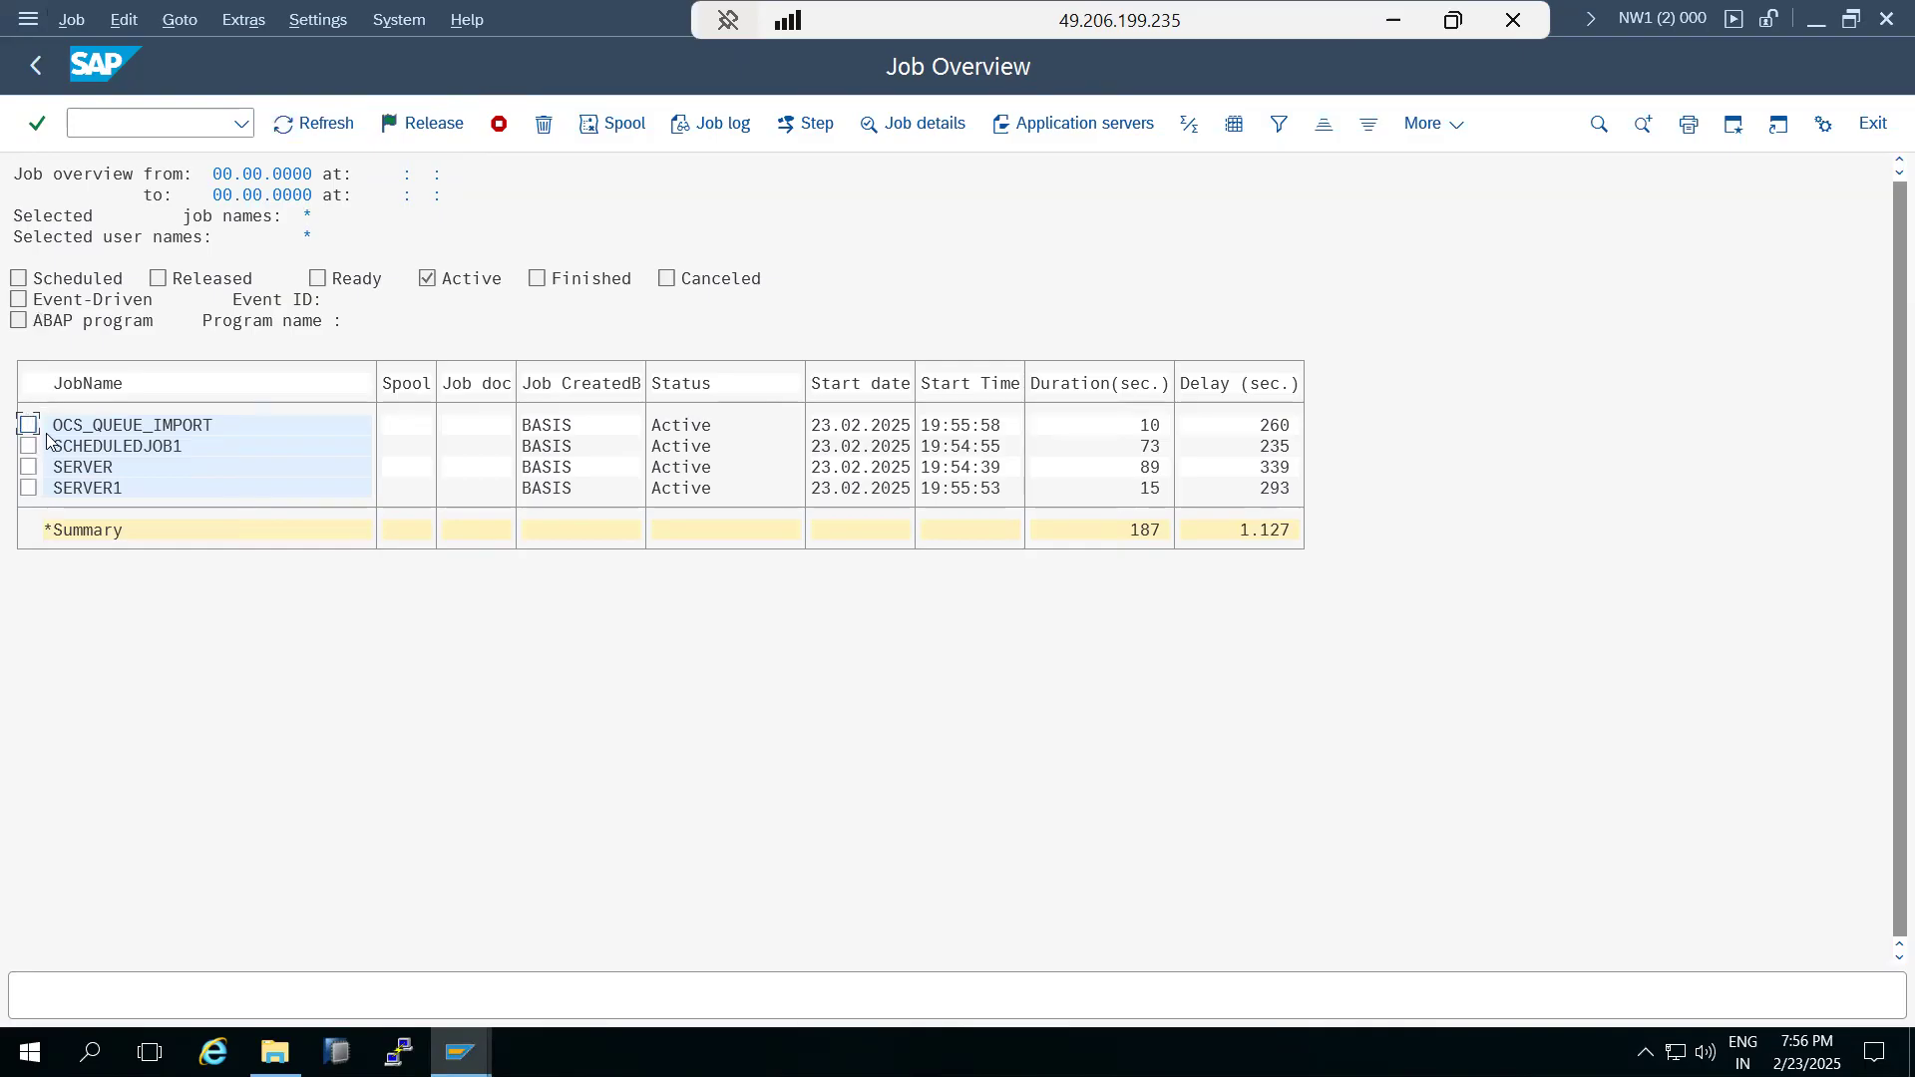
Run the report whose name starts with BT in transaction SA38 to suspend the background jobs for the upgrade.
{"action": "left_click", "coordinate": [97, 124]}
{"action": "type", "text": "/nsa38"}
{"action": "key", "text": "Return"}
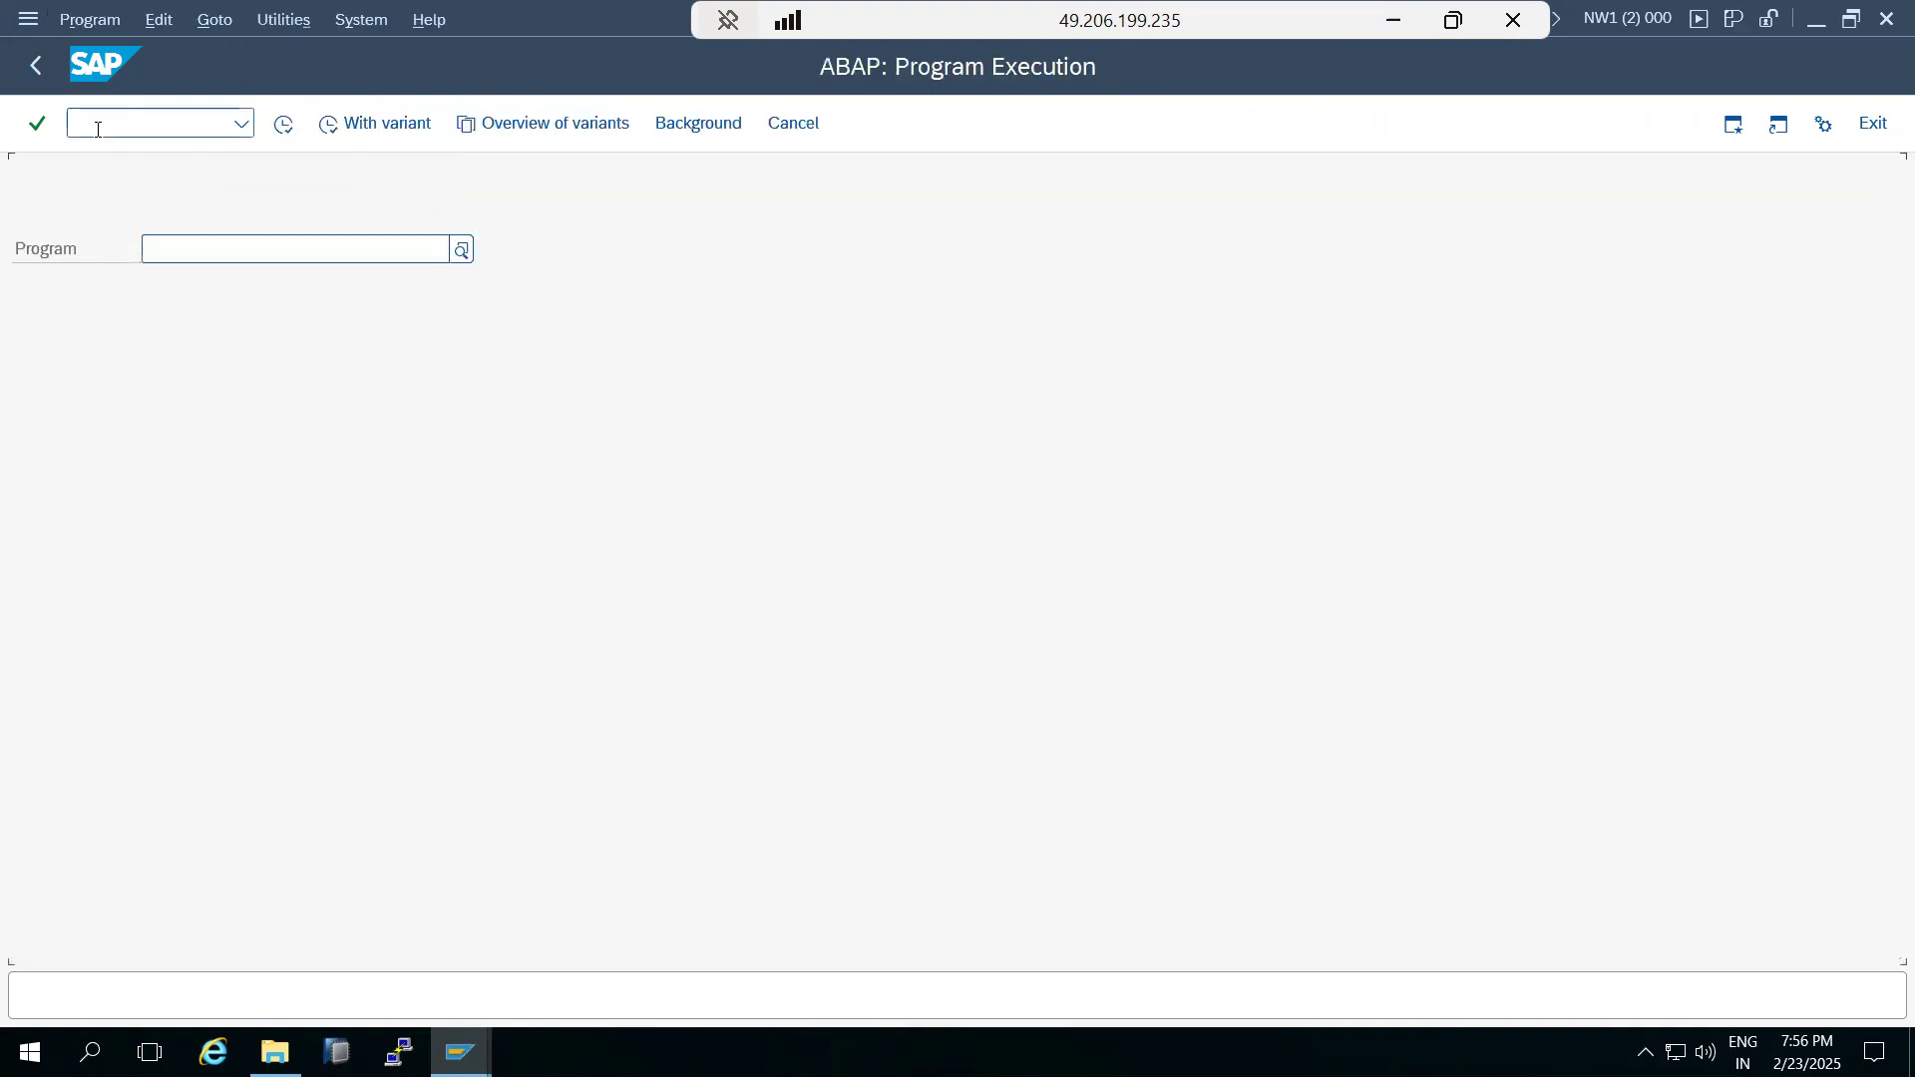
{"action": "type", "text": "B"}
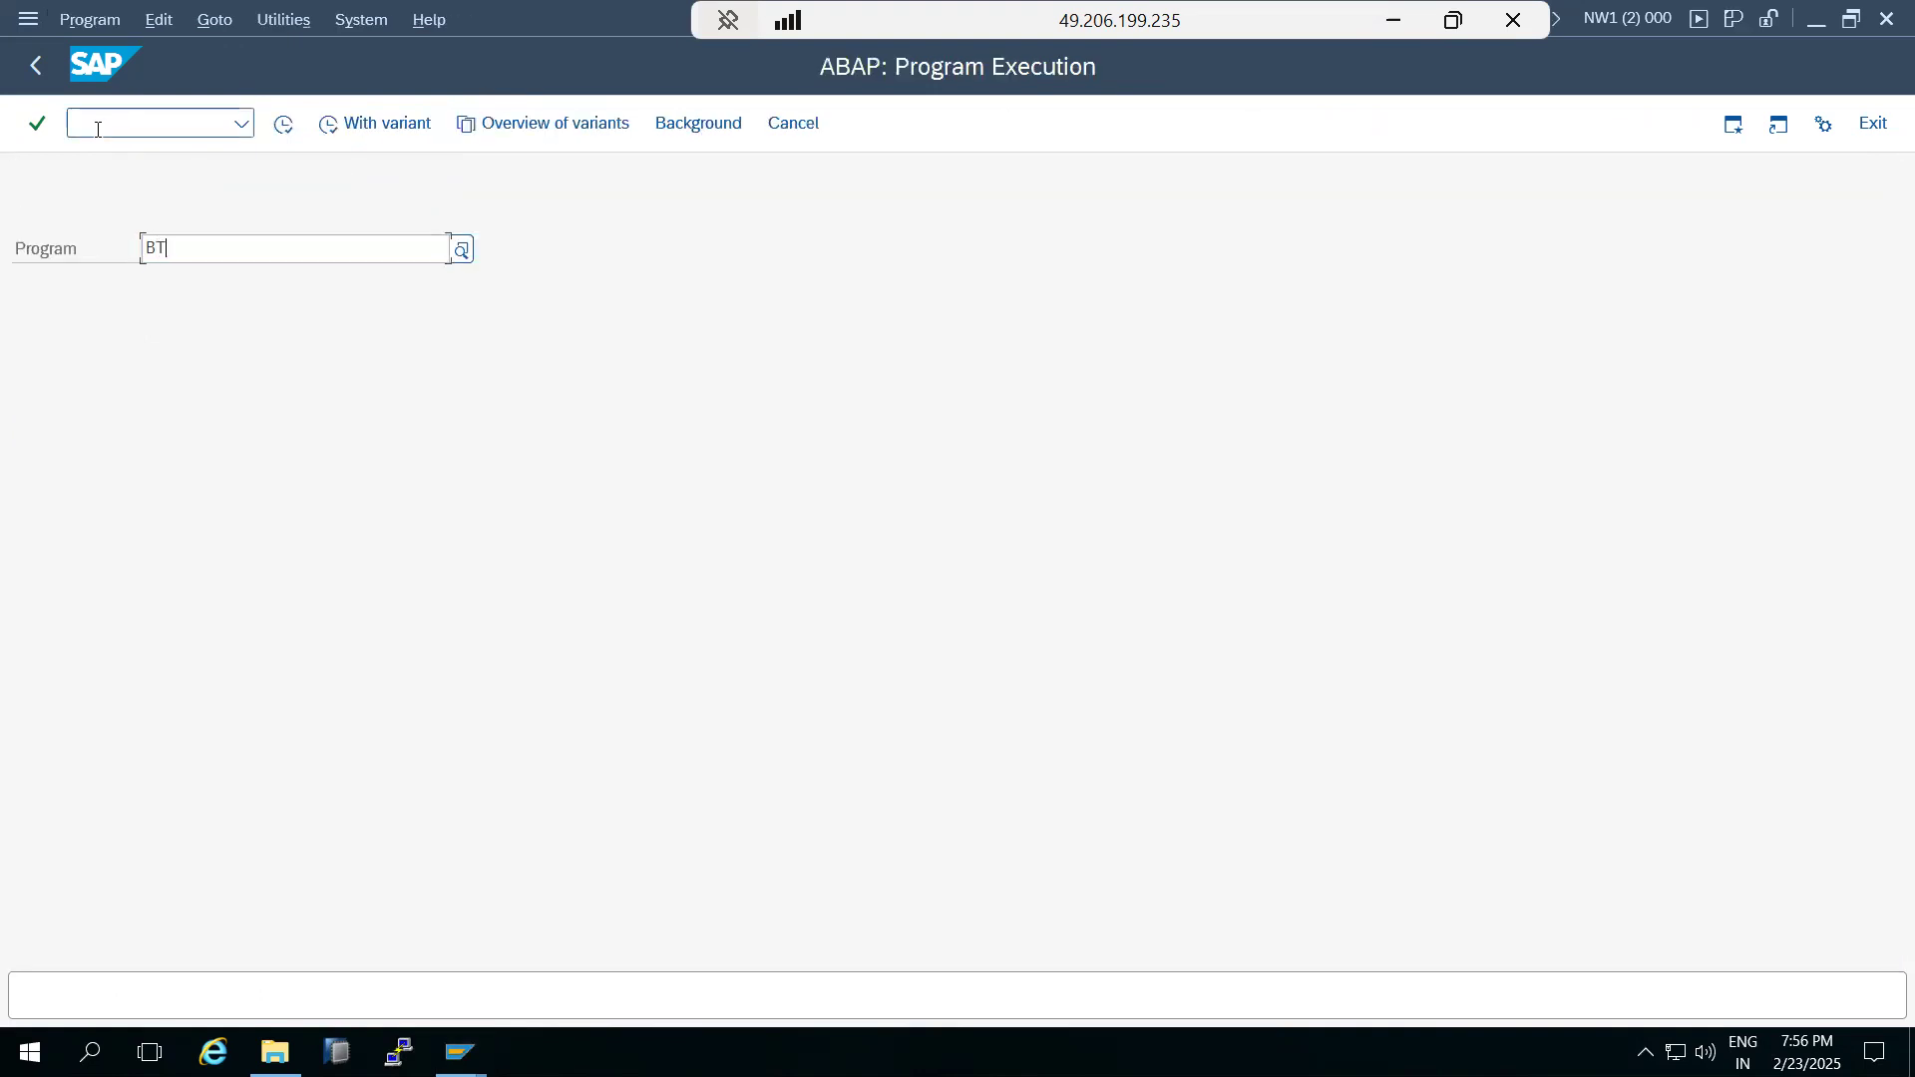
{"action": "type", "text": "T"}
{"action": "left_click", "coordinate": [179, 280]}
{"action": "left_click", "coordinate": [283, 124]}
Reopen transaction SM37, enter * as the user name and remove the start date range.
{"action": "left_click", "coordinate": [104, 116]}
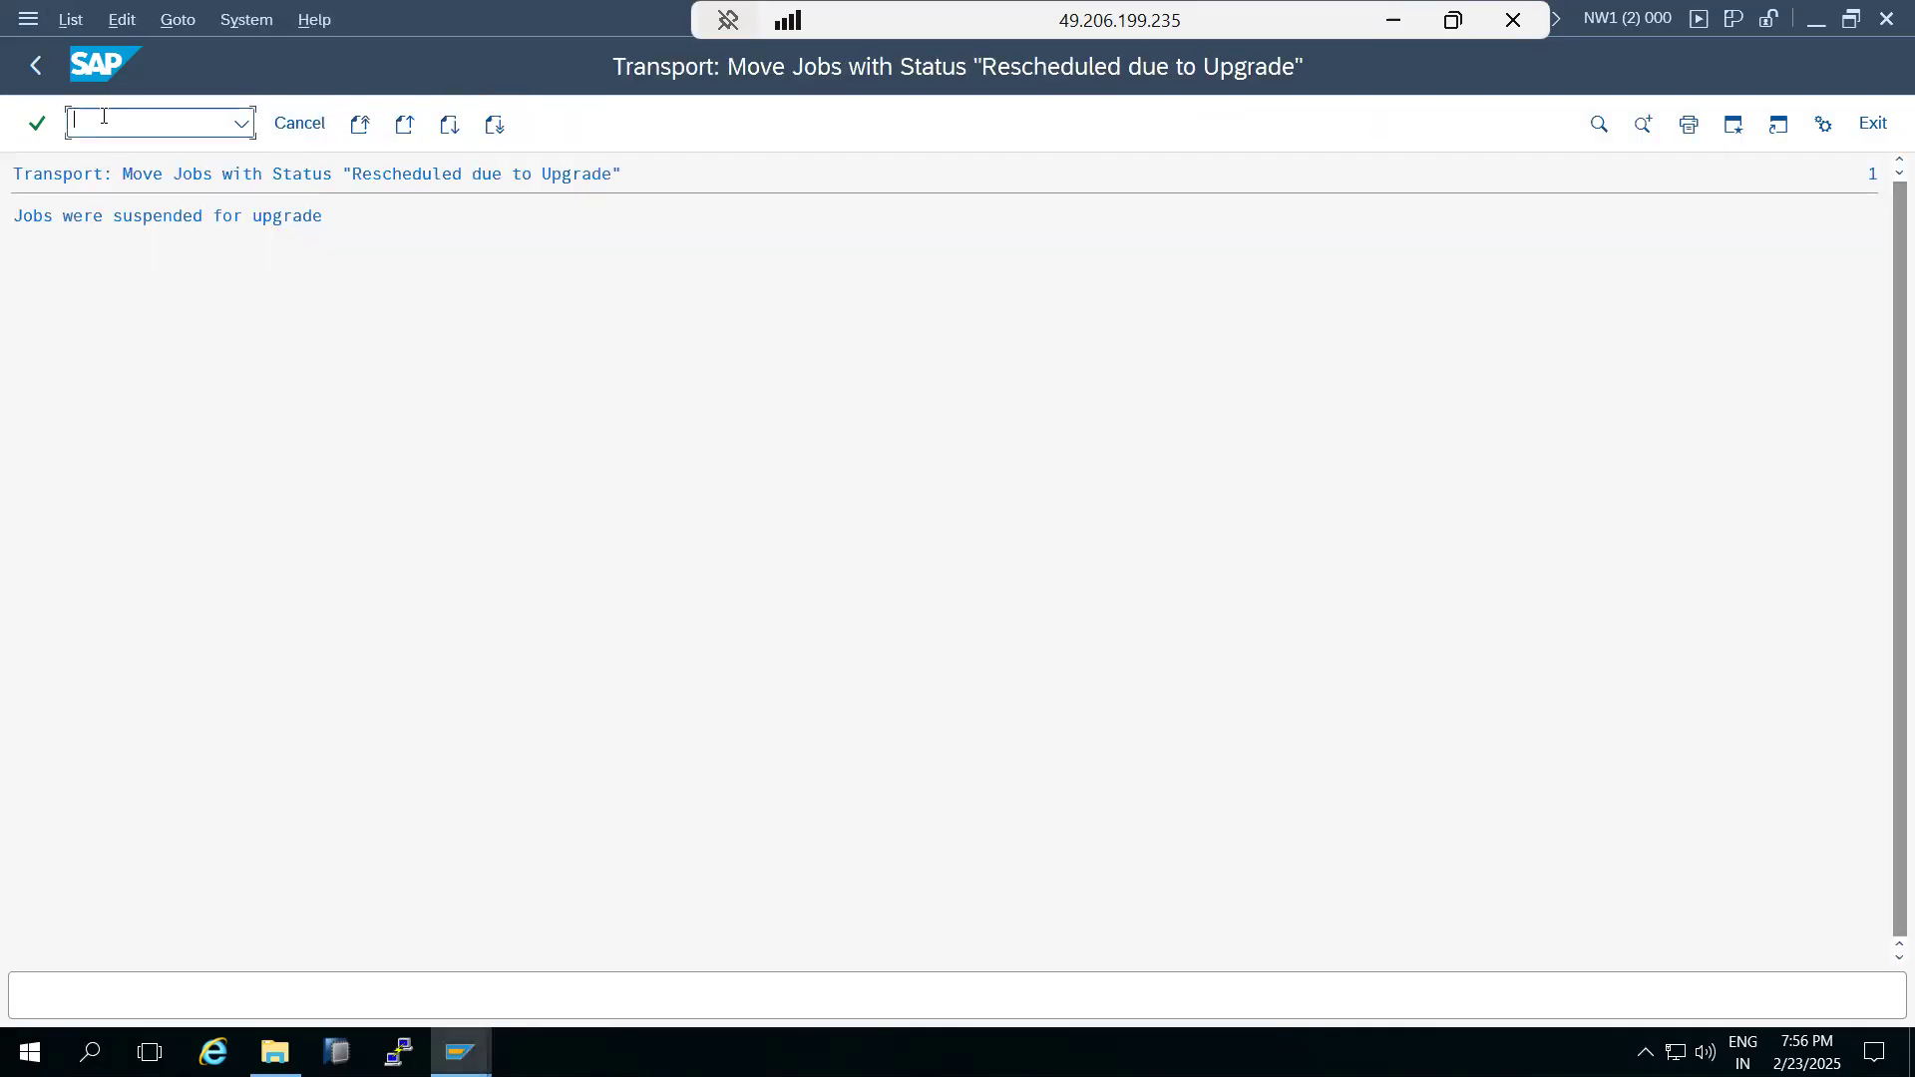
{"action": "type", "text": "/nsm37"}
{"action": "key", "text": "Return"}
{"action": "key", "text": "Tab"}
{"action": "type", "text": "*"}
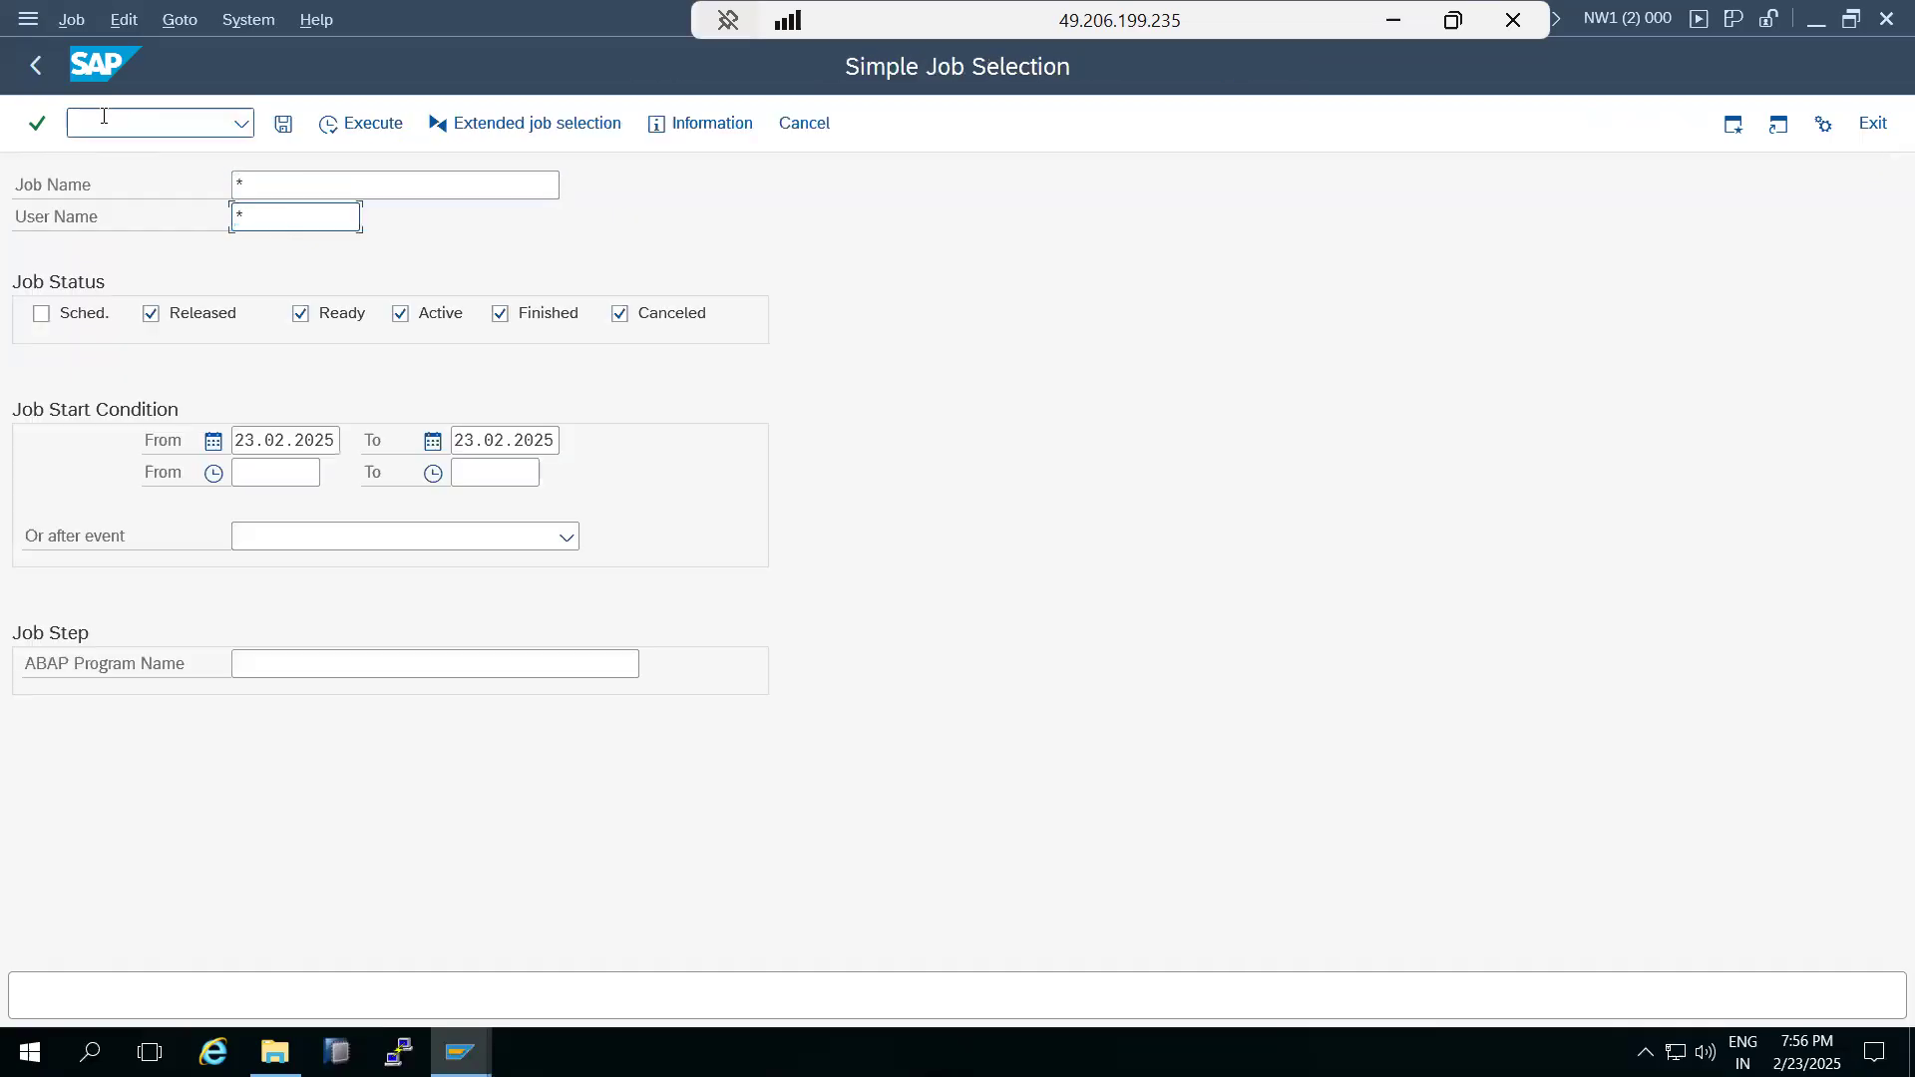
{"action": "left_click", "coordinate": [270, 431]}
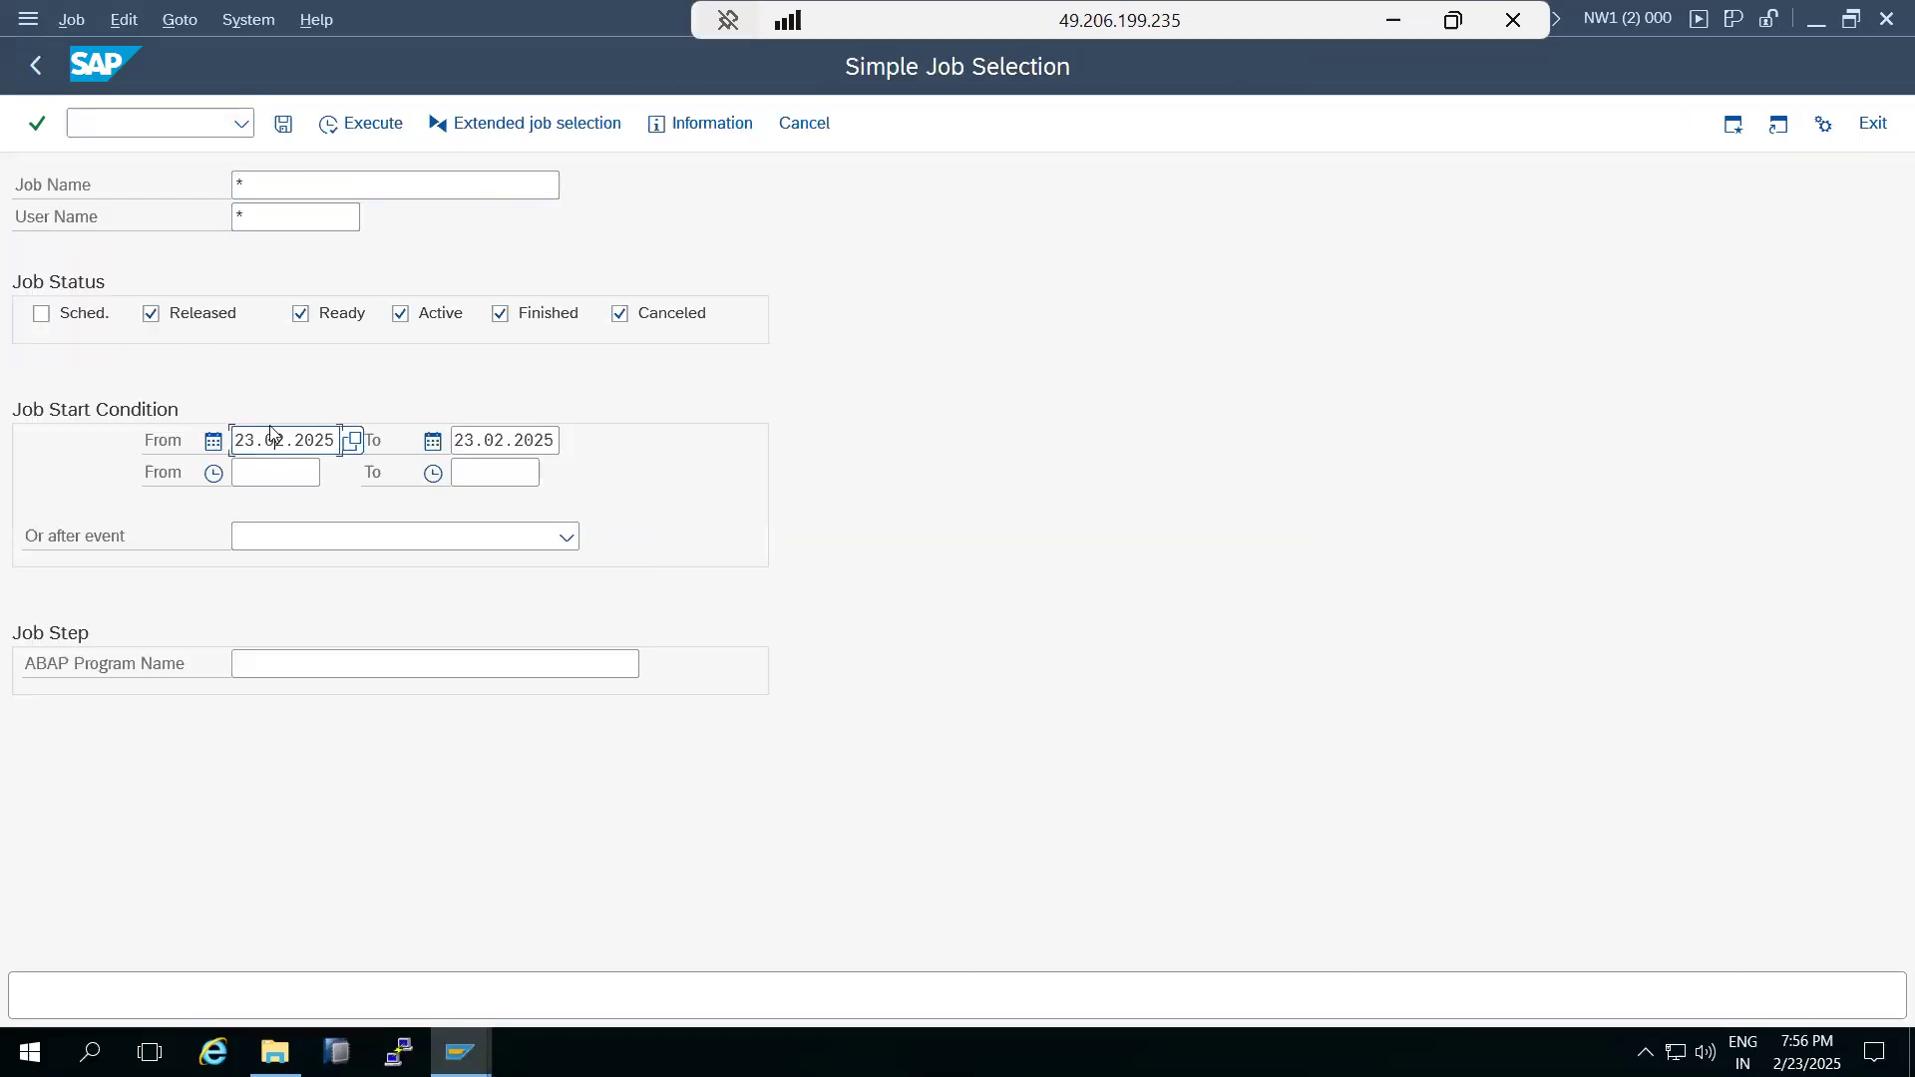
{"action": "key", "text": "ctrl+a"}
{"action": "key", "text": "Delete"}
{"action": "key", "text": "Tab"}
{"action": "key", "text": "Delete"}
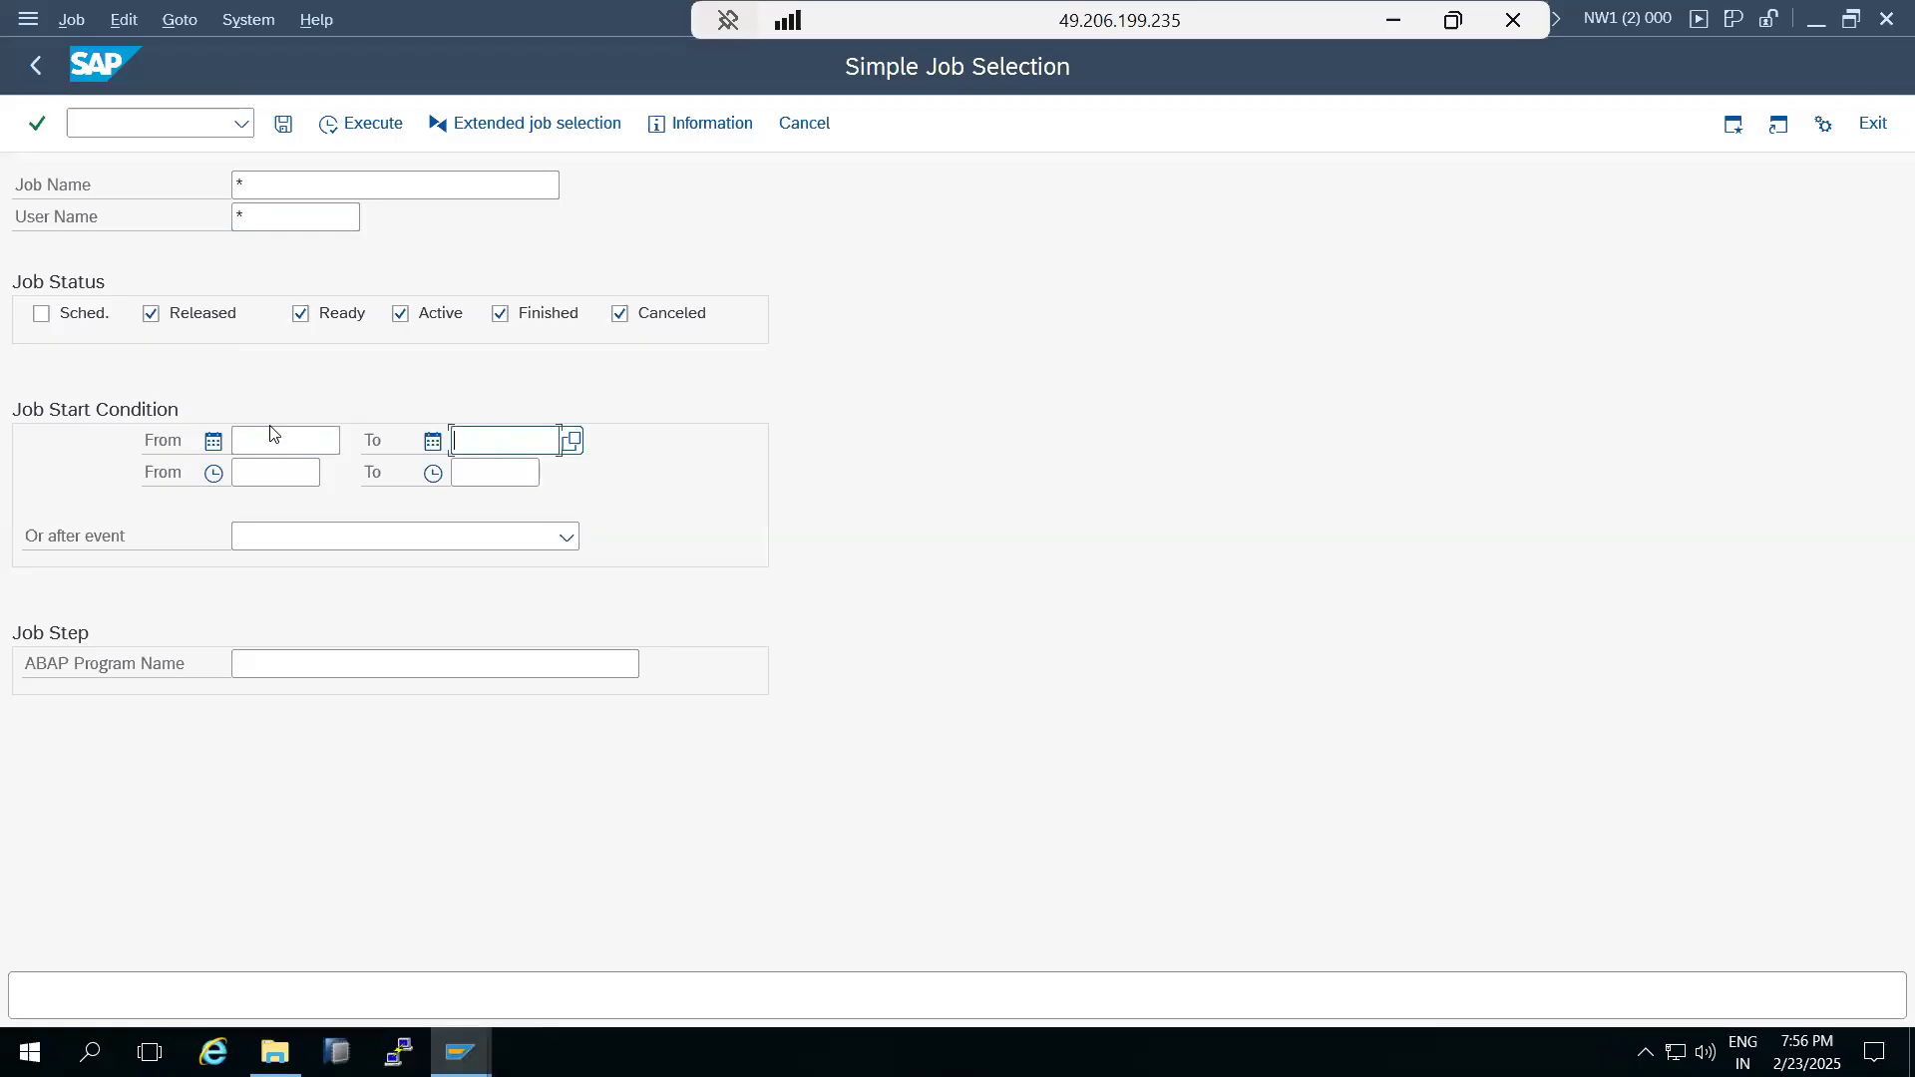
Exclude released, ready, finished and canceled jobs from the selection and list only the active ones.
{"action": "left_click", "coordinate": [500, 314]}
{"action": "left_click", "coordinate": [620, 314]}
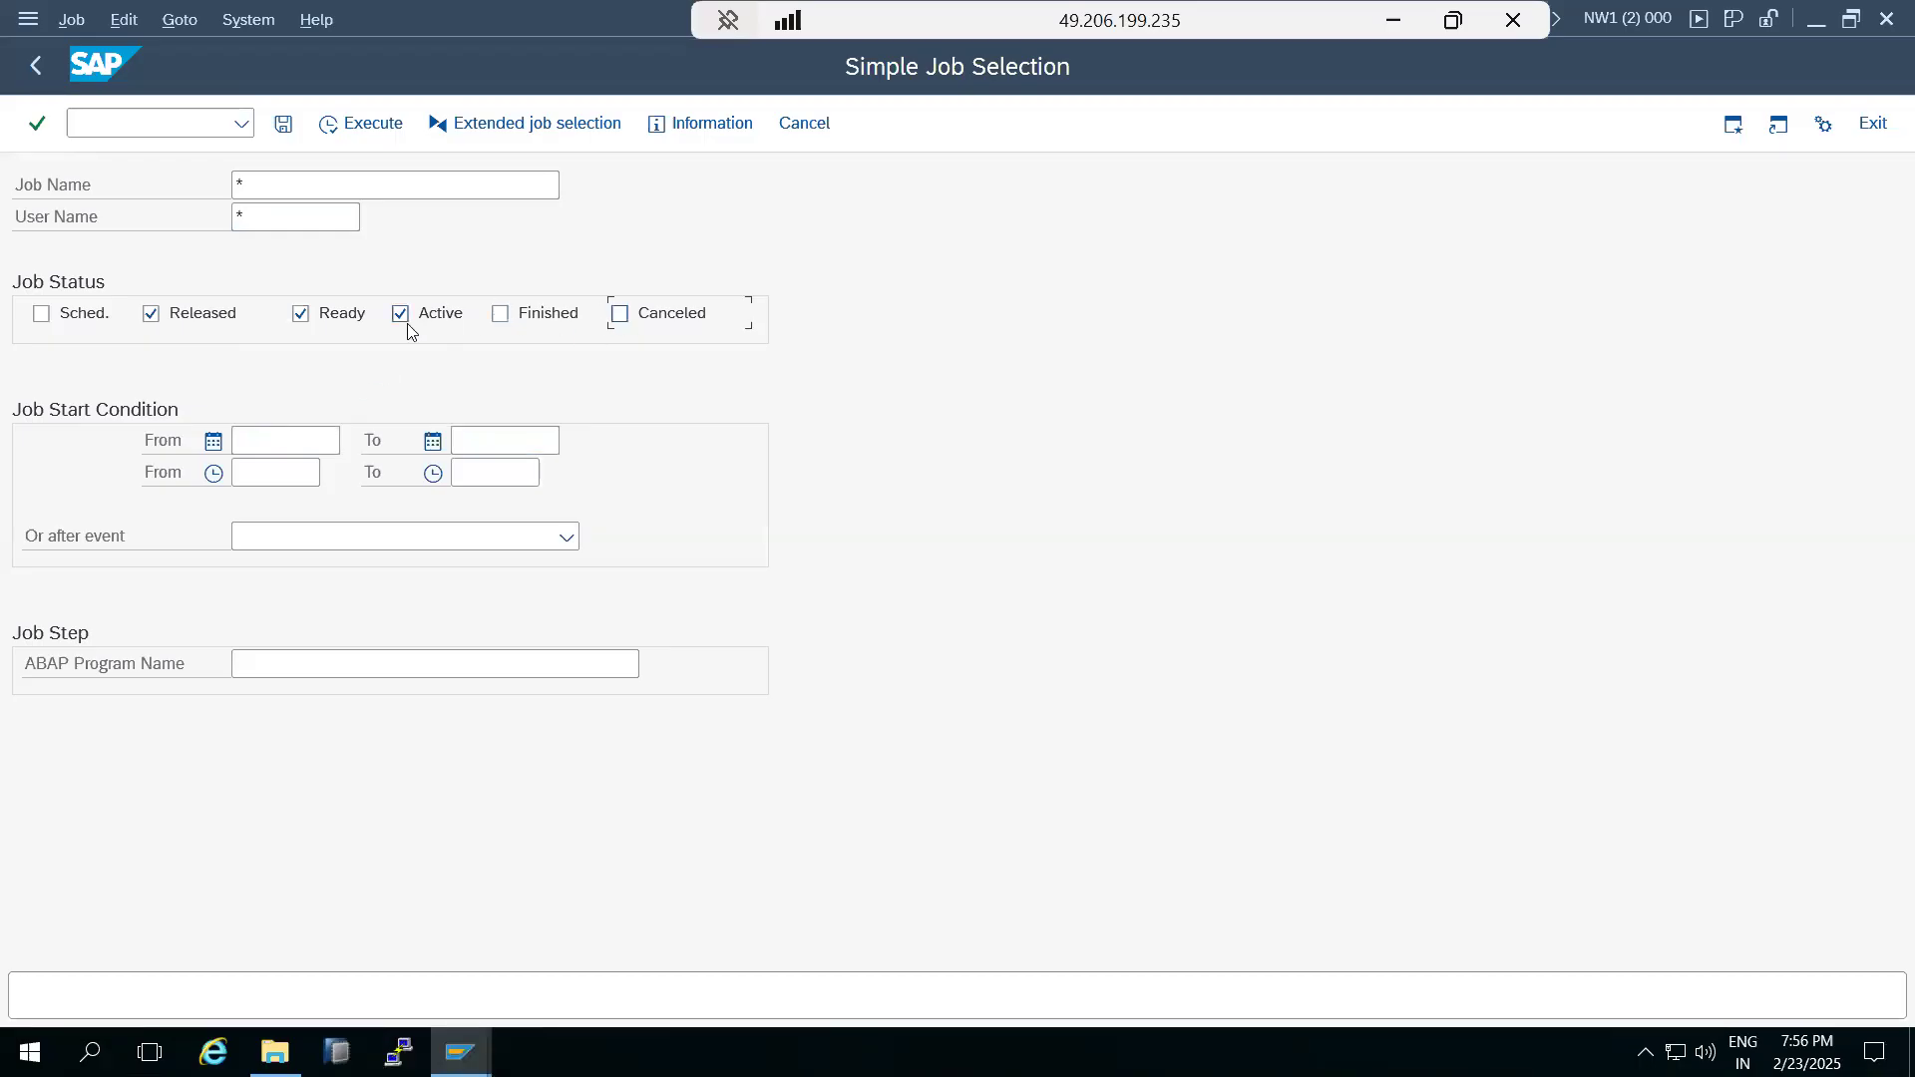
{"action": "left_click", "coordinate": [344, 322]}
{"action": "left_click", "coordinate": [196, 313]}
{"action": "left_click", "coordinate": [329, 114]}
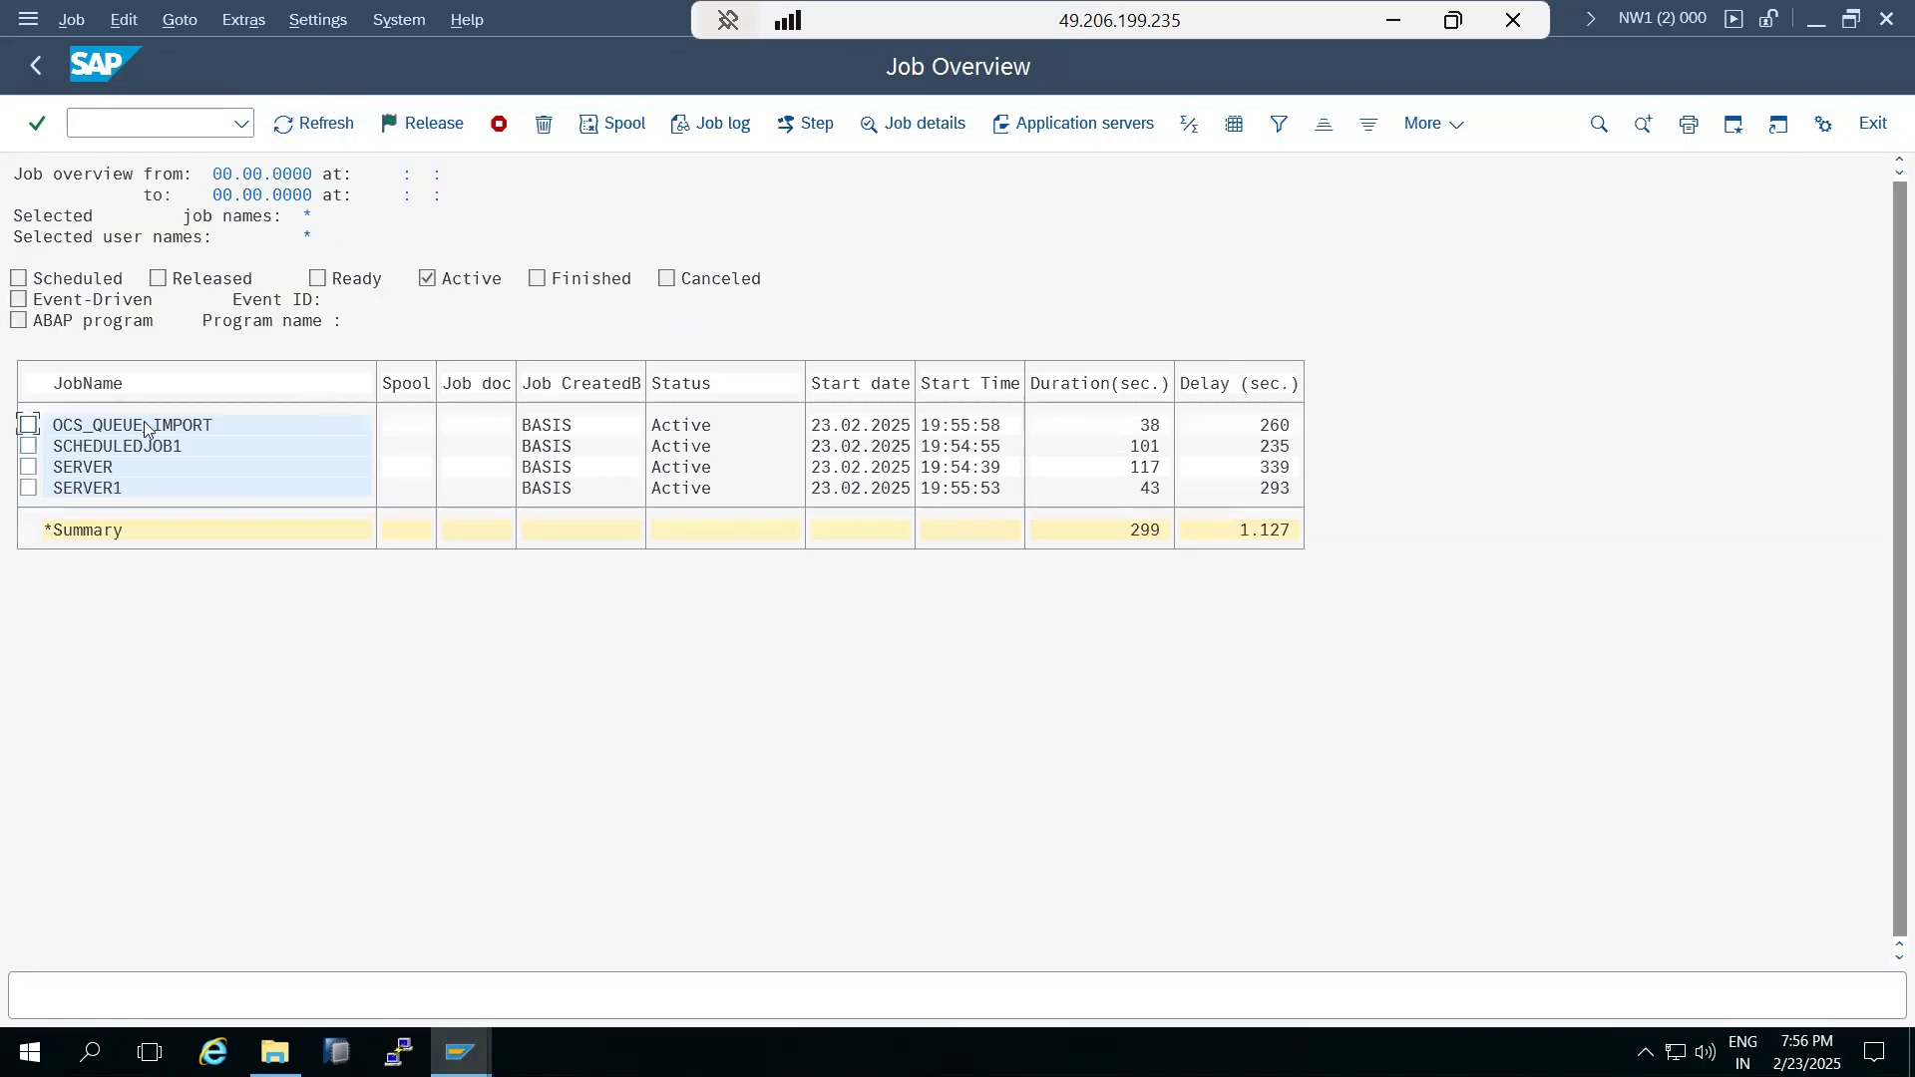
Switch to the Support Package Manager session, refresh it and examine the current SPAM status of the ST-PI queue import.
{"action": "left_click", "coordinate": [460, 1053]}
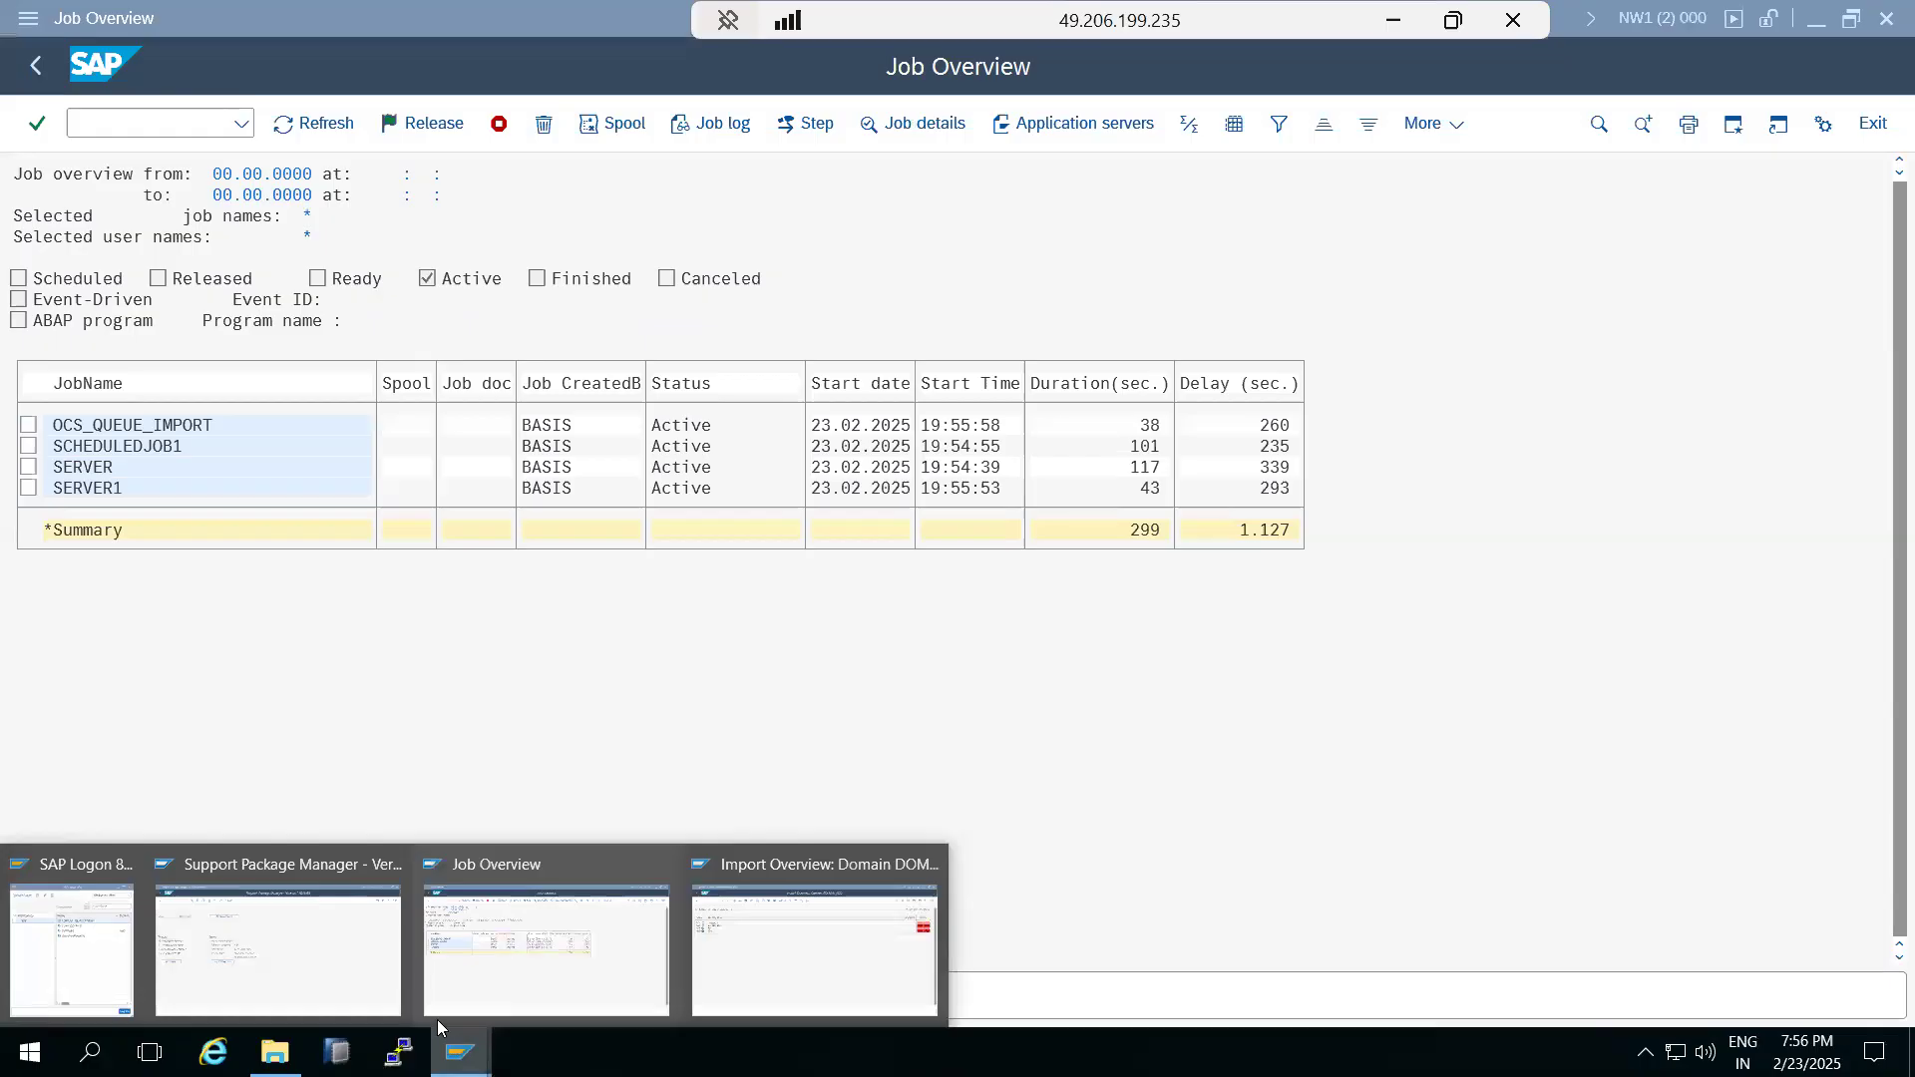
{"action": "left_click", "coordinate": [379, 987]}
{"action": "left_click", "coordinate": [509, 123]}
{"action": "left_click_drag", "start_coordinate": [680, 512], "coordinate": [762, 512]}
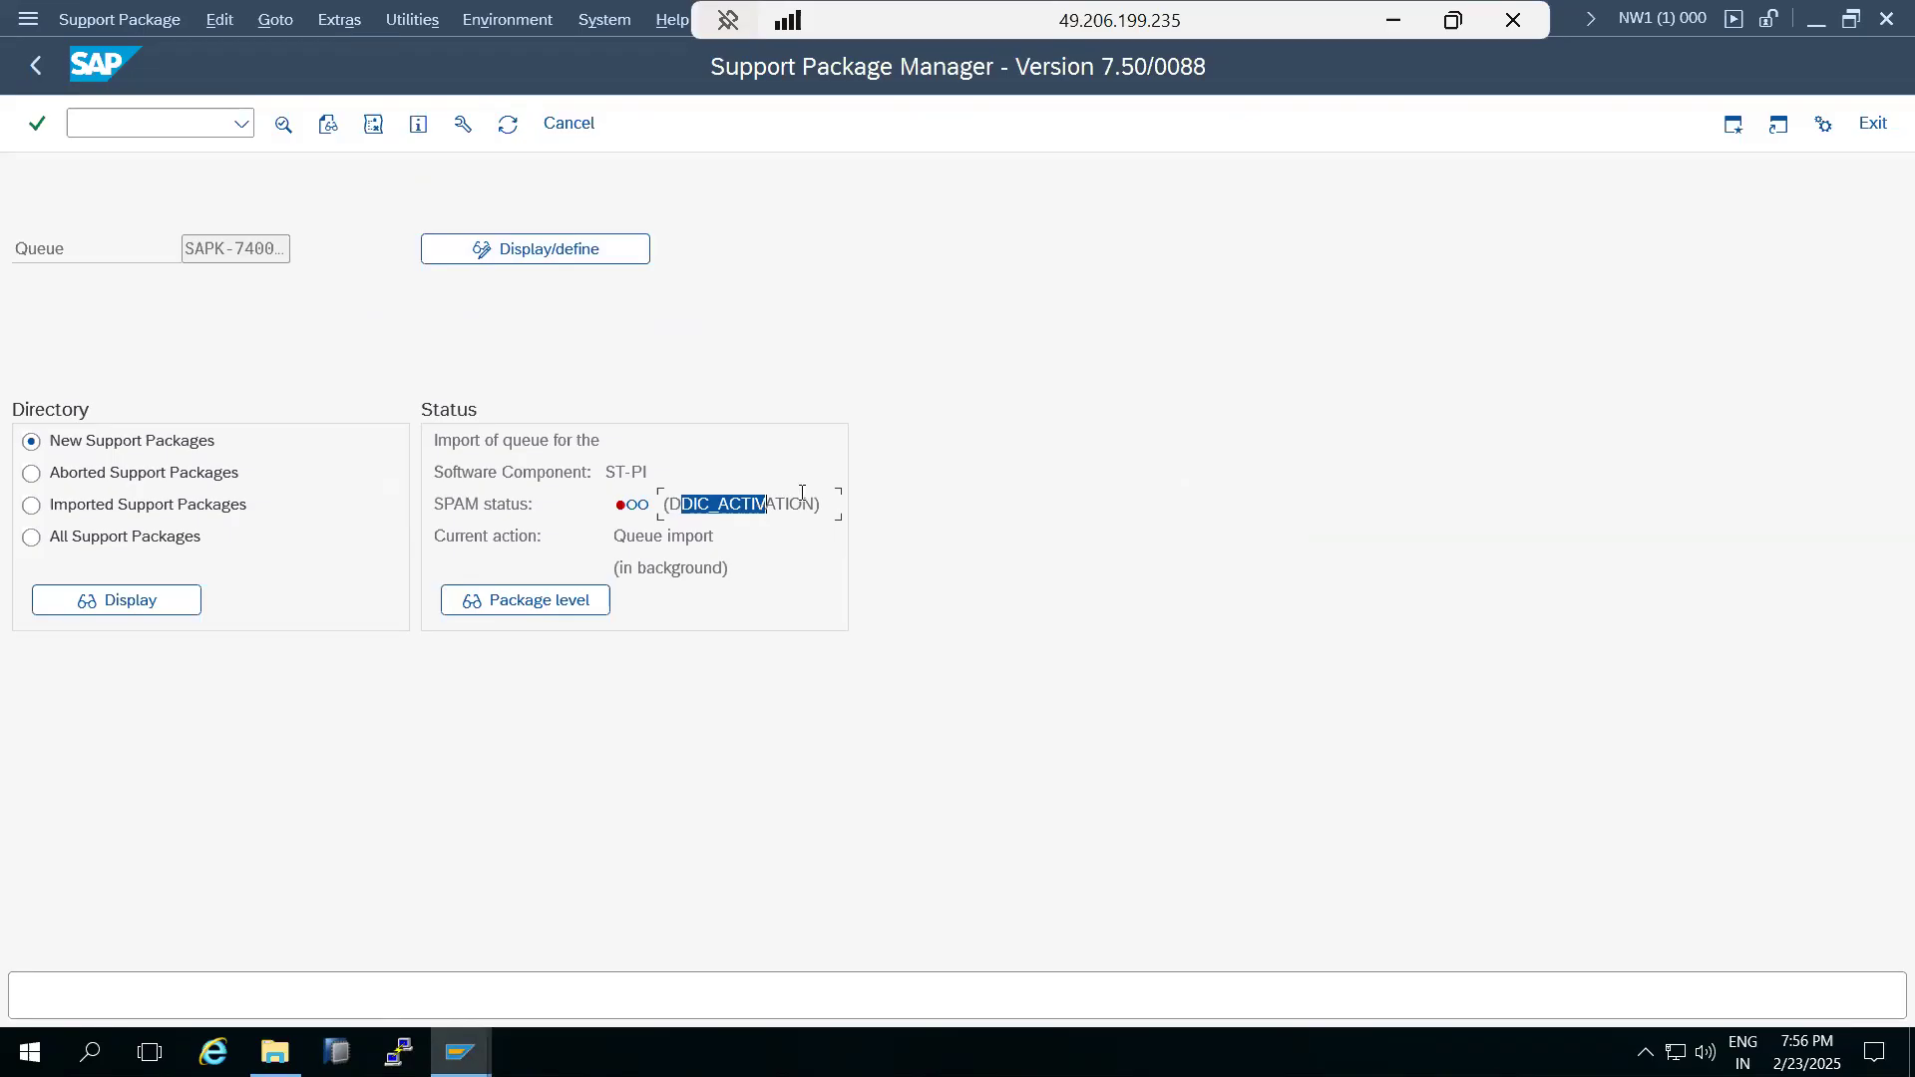
Switch to the Paint notes and add the line "1 to 18 --reset or roll back" below the SPAM and SAINT heading.
{"action": "left_click", "coordinate": [1394, 20]}
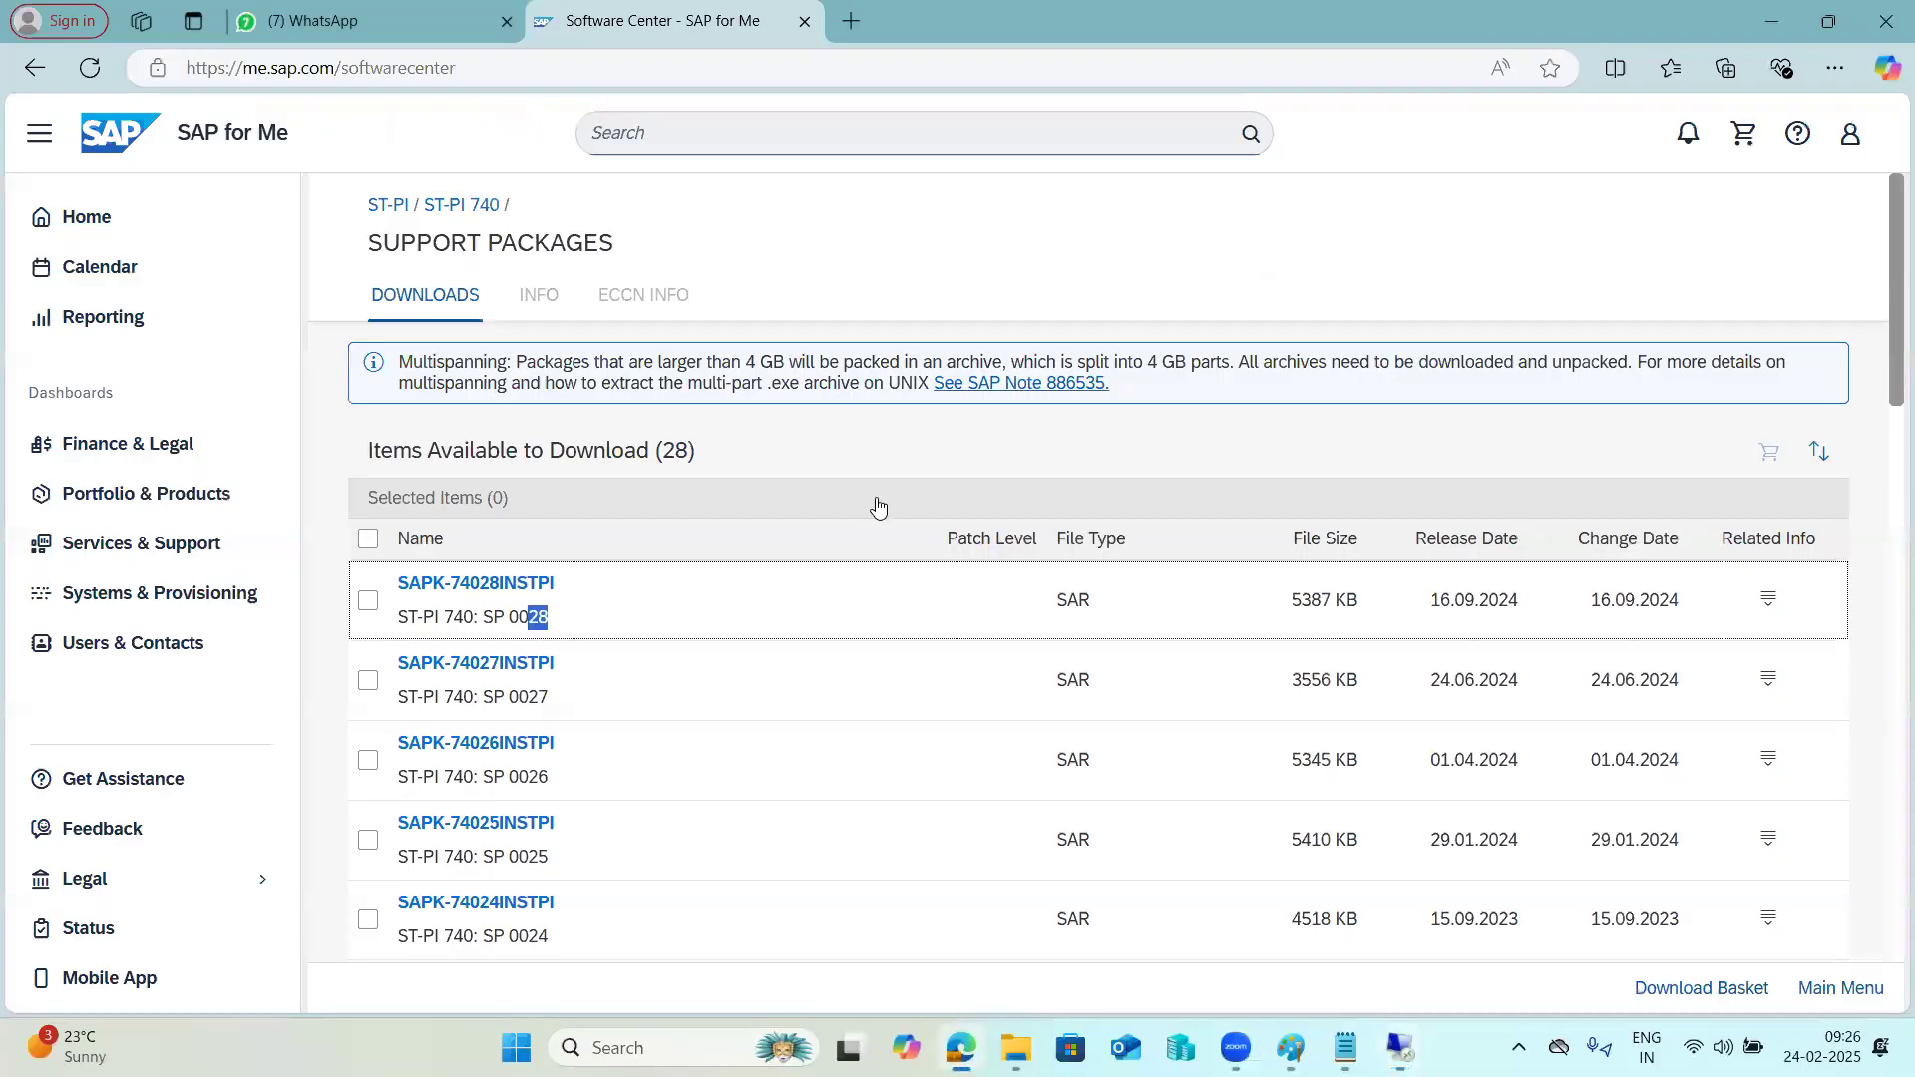
{"action": "left_click", "coordinate": [1291, 1048]}
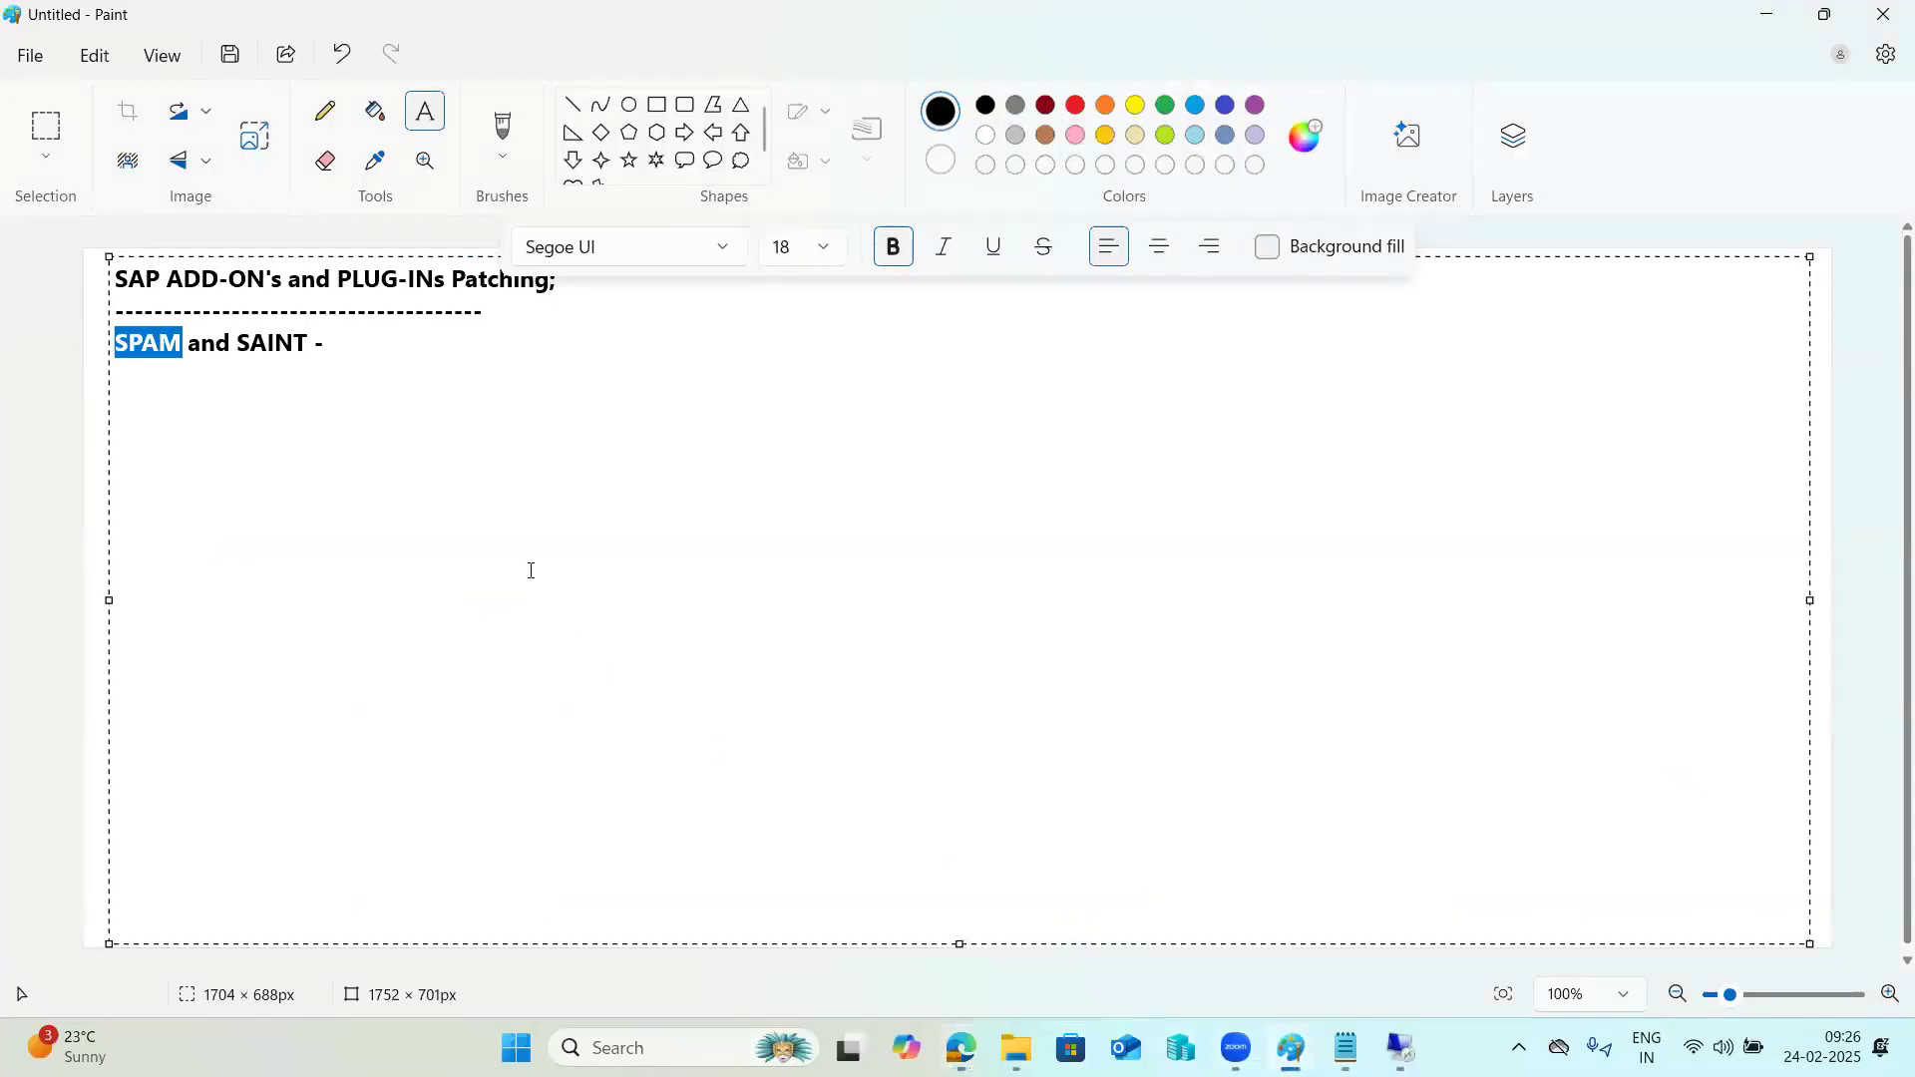
{"action": "left_click", "coordinate": [384, 351]}
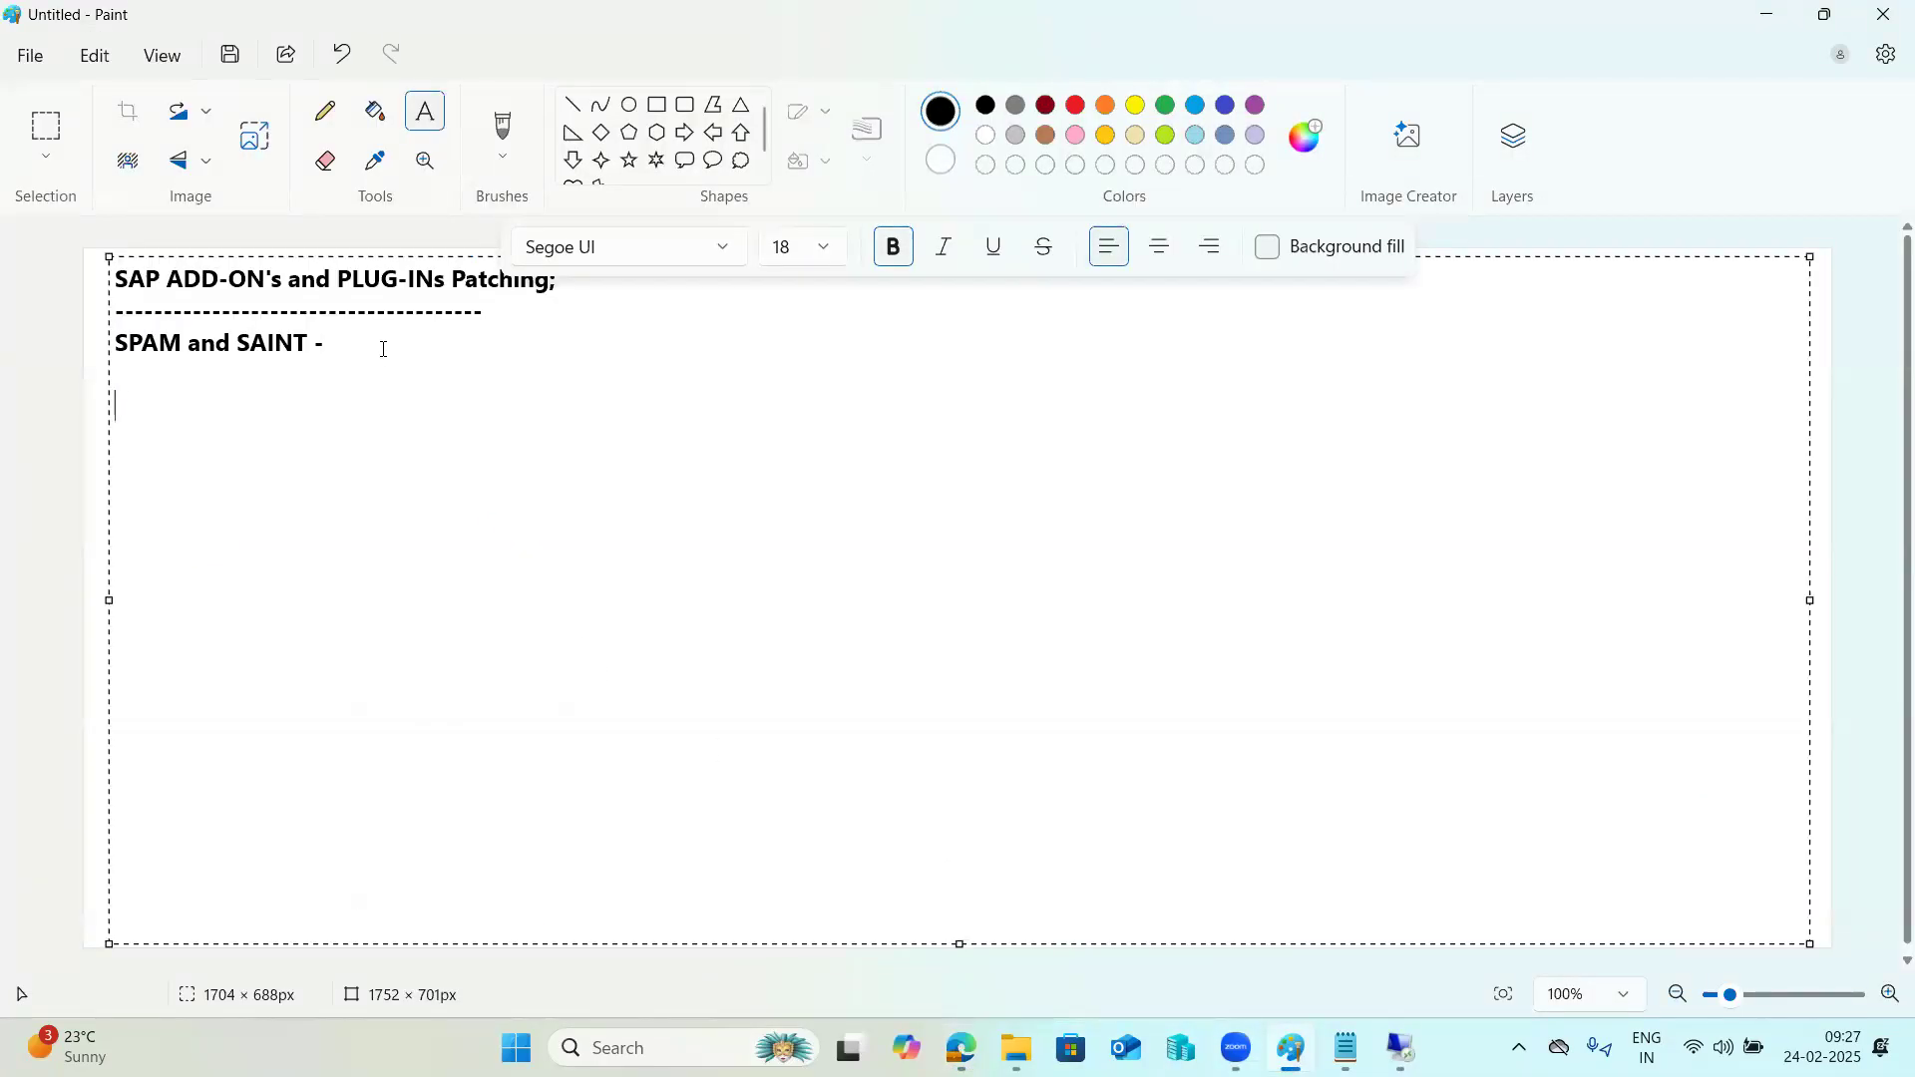
{"action": "type", "text": "1 to 18 --reset pr t"}
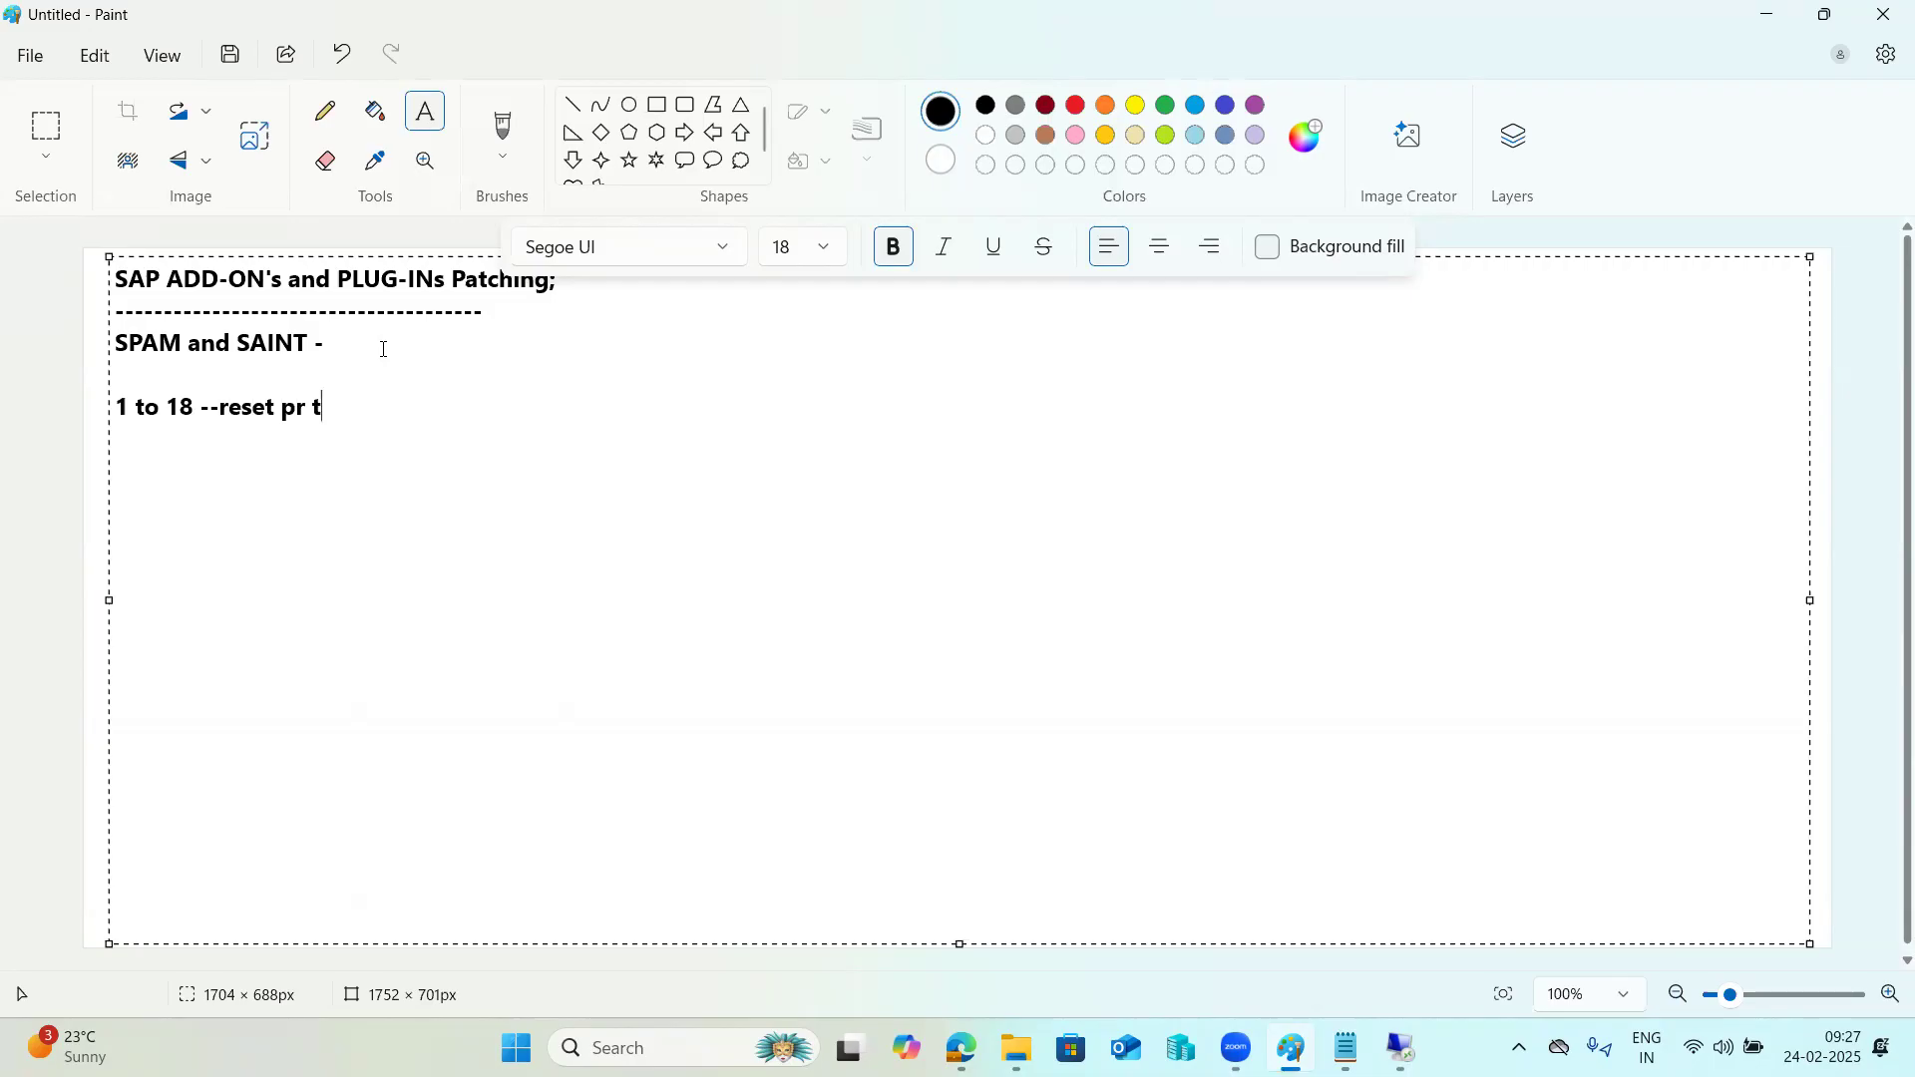
{"action": "key", "text": "BackSpace"}
{"action": "key", "text": "BackSpace"}
{"action": "key", "text": "BackSpace"}
{"action": "key", "text": "BackSpace"}
{"action": "type", "text": "or ro"}
{"action": "type", "text": "ll back  1"}
{"action": "type", "text": "9 -"}
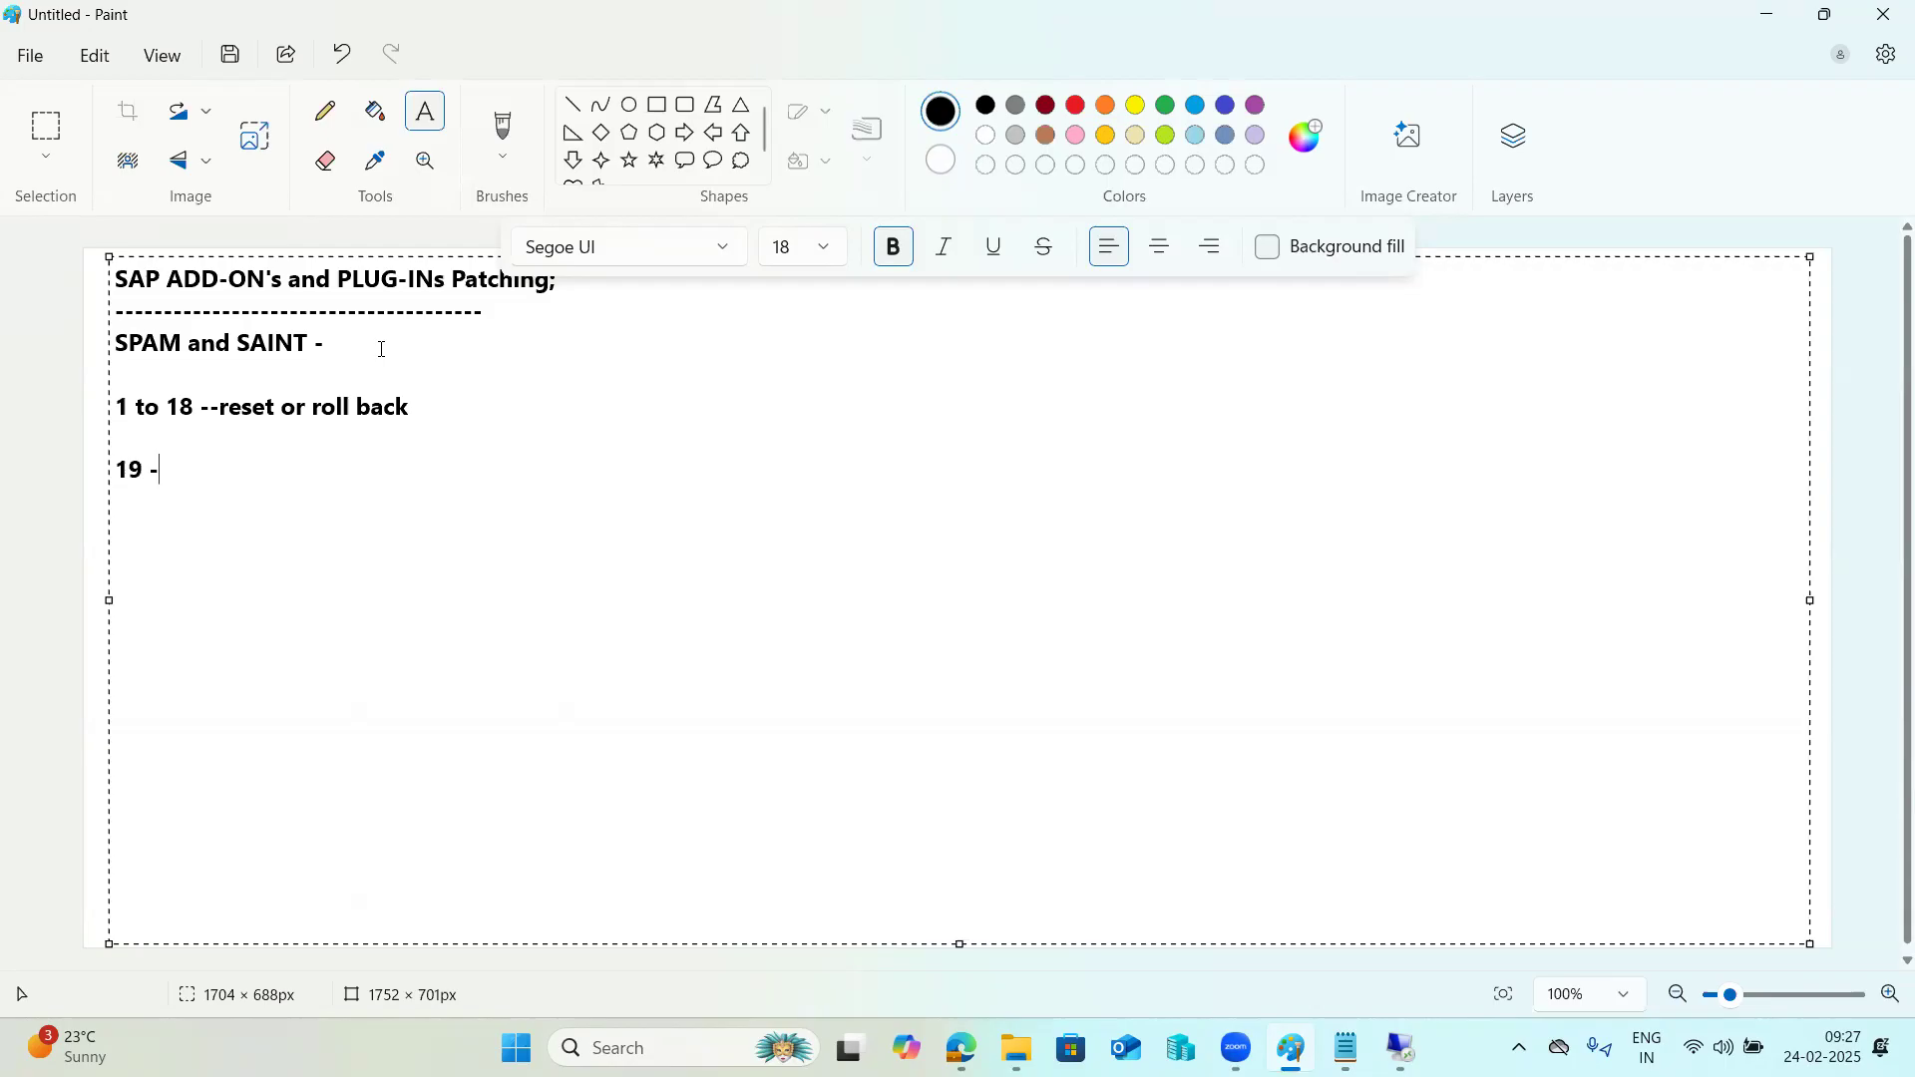
Add the note "19 -IMPORT_PROPER", highlight the phase name and return to the remote desktop session.
{"action": "type", "text": "MPORT_PROPER"}
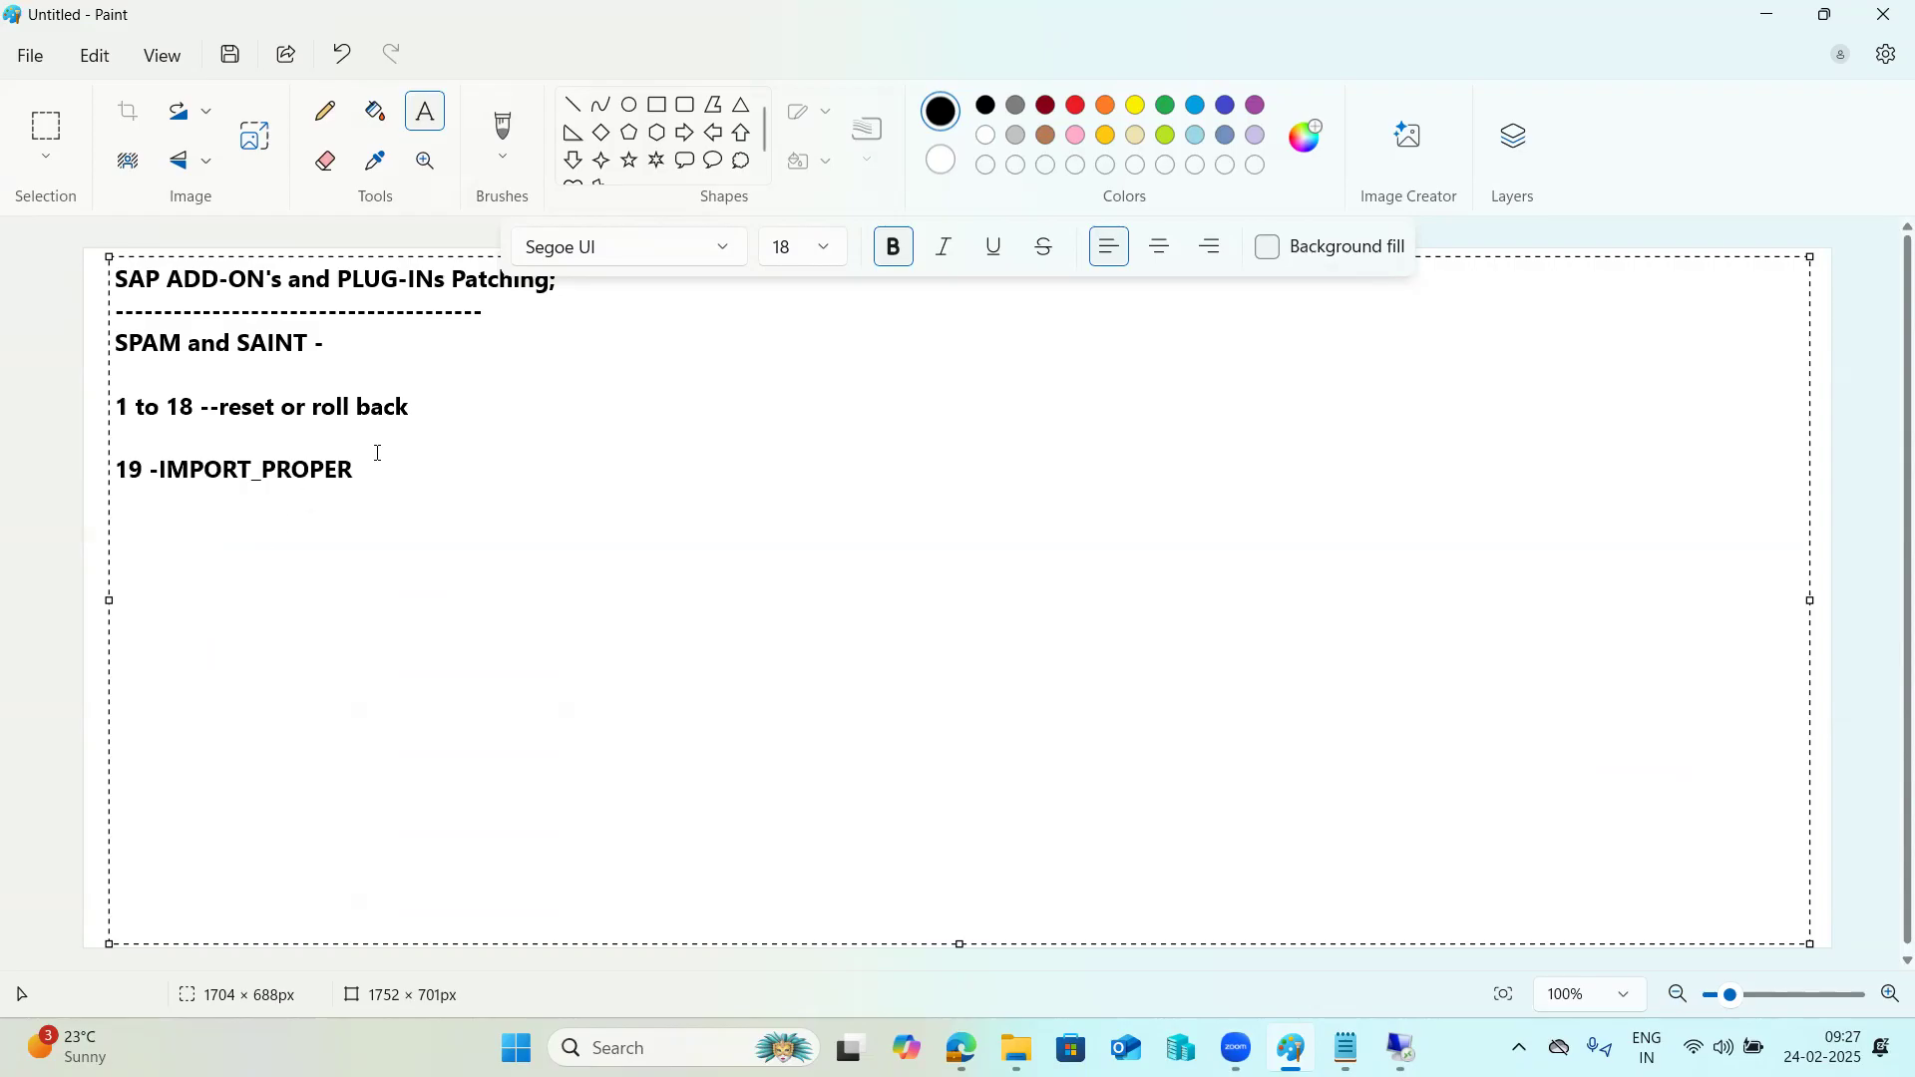
{"action": "left_click_drag", "start_coordinate": [374, 470], "coordinate": [163, 479]}
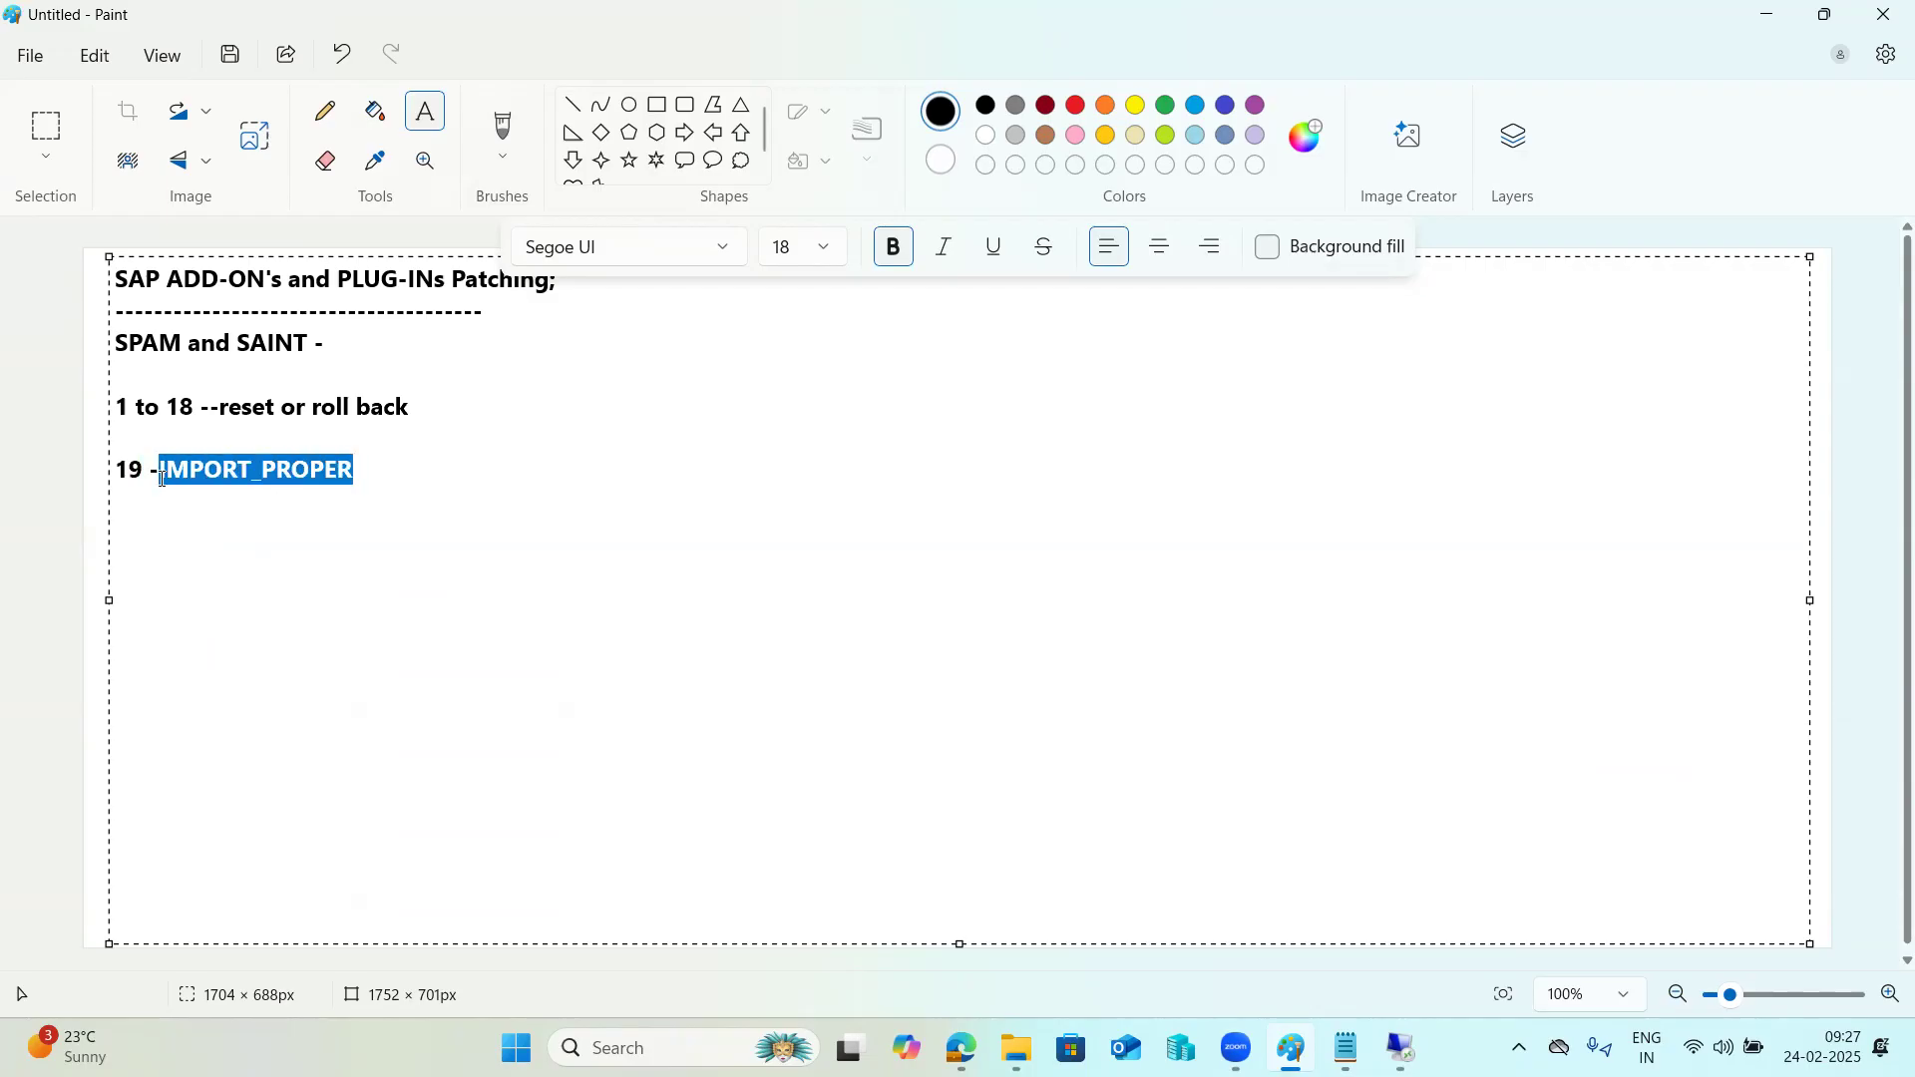
{"action": "left_click", "coordinate": [1402, 1050]}
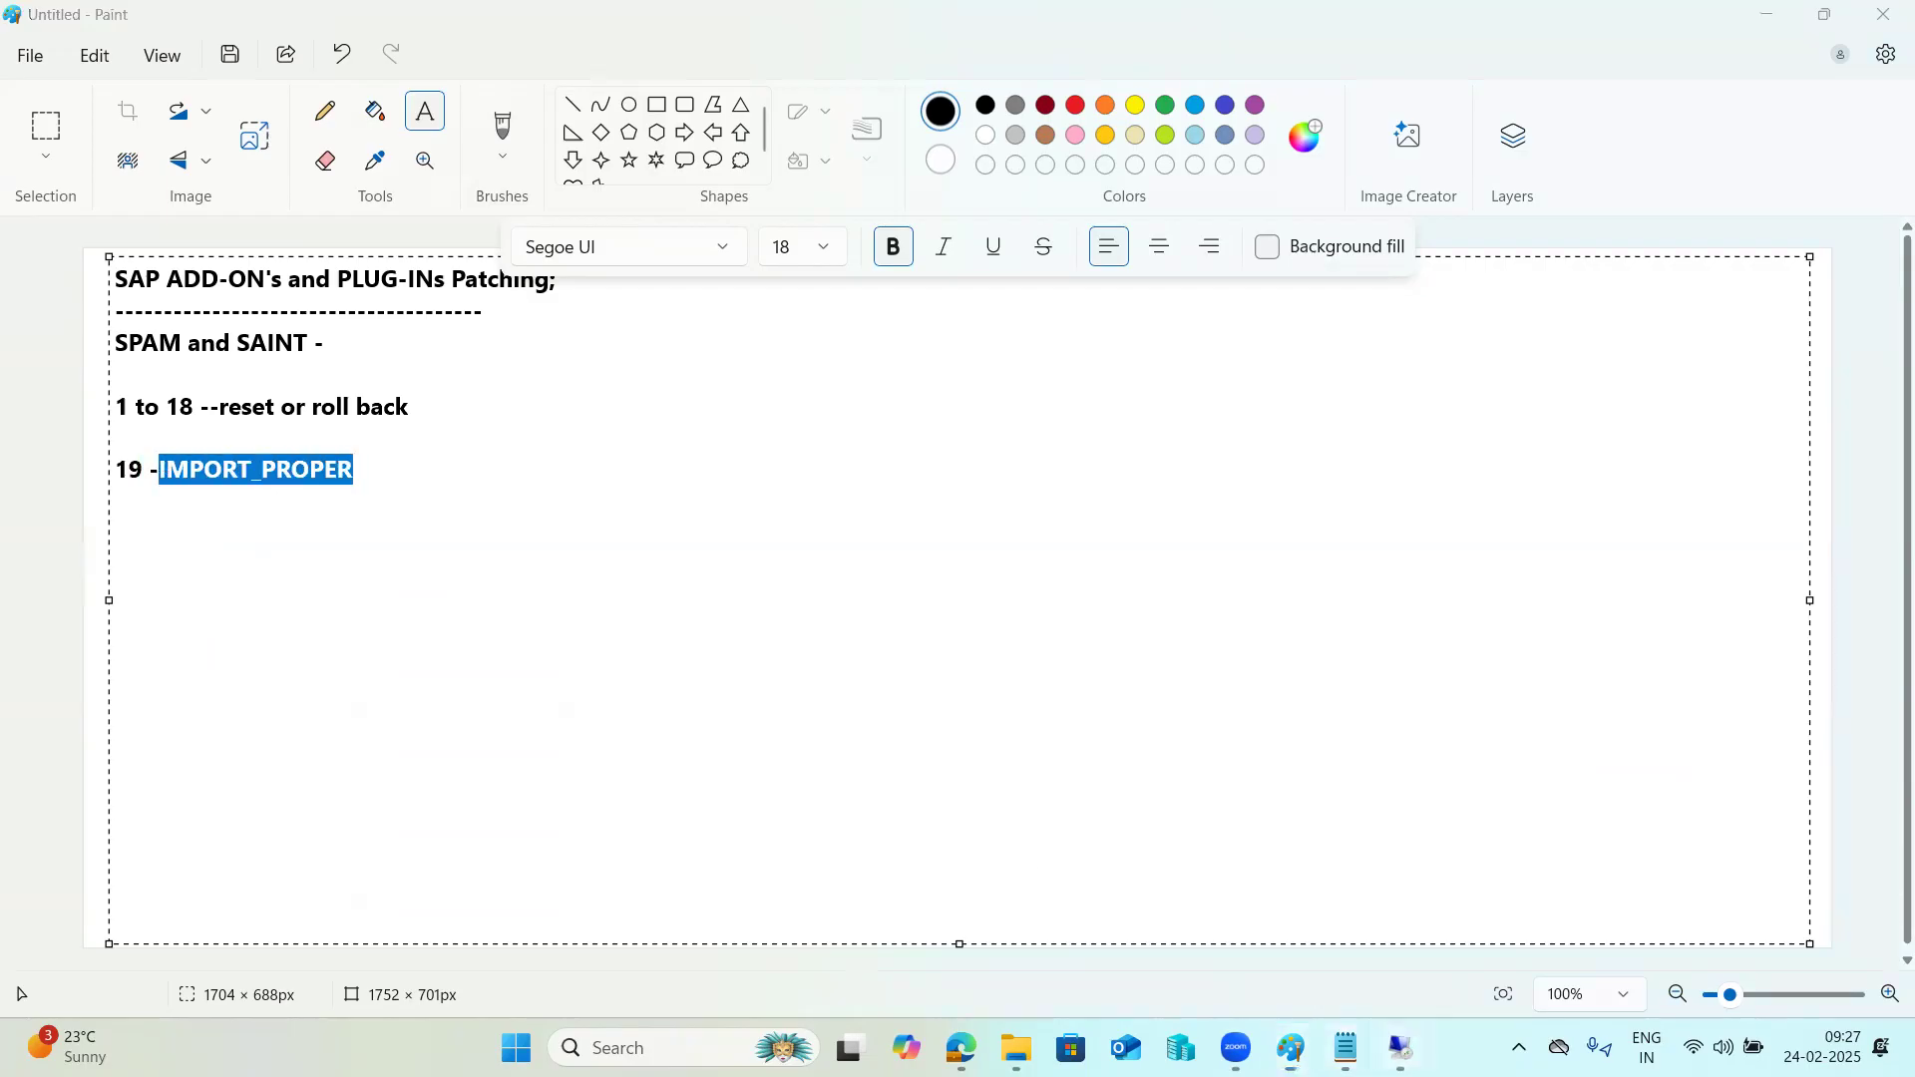
Return to the remote desktop session, refresh the Support Package Manager and check the current SPAM status phase of the ST-PI import.
{"action": "left_click", "coordinate": [1336, 963]}
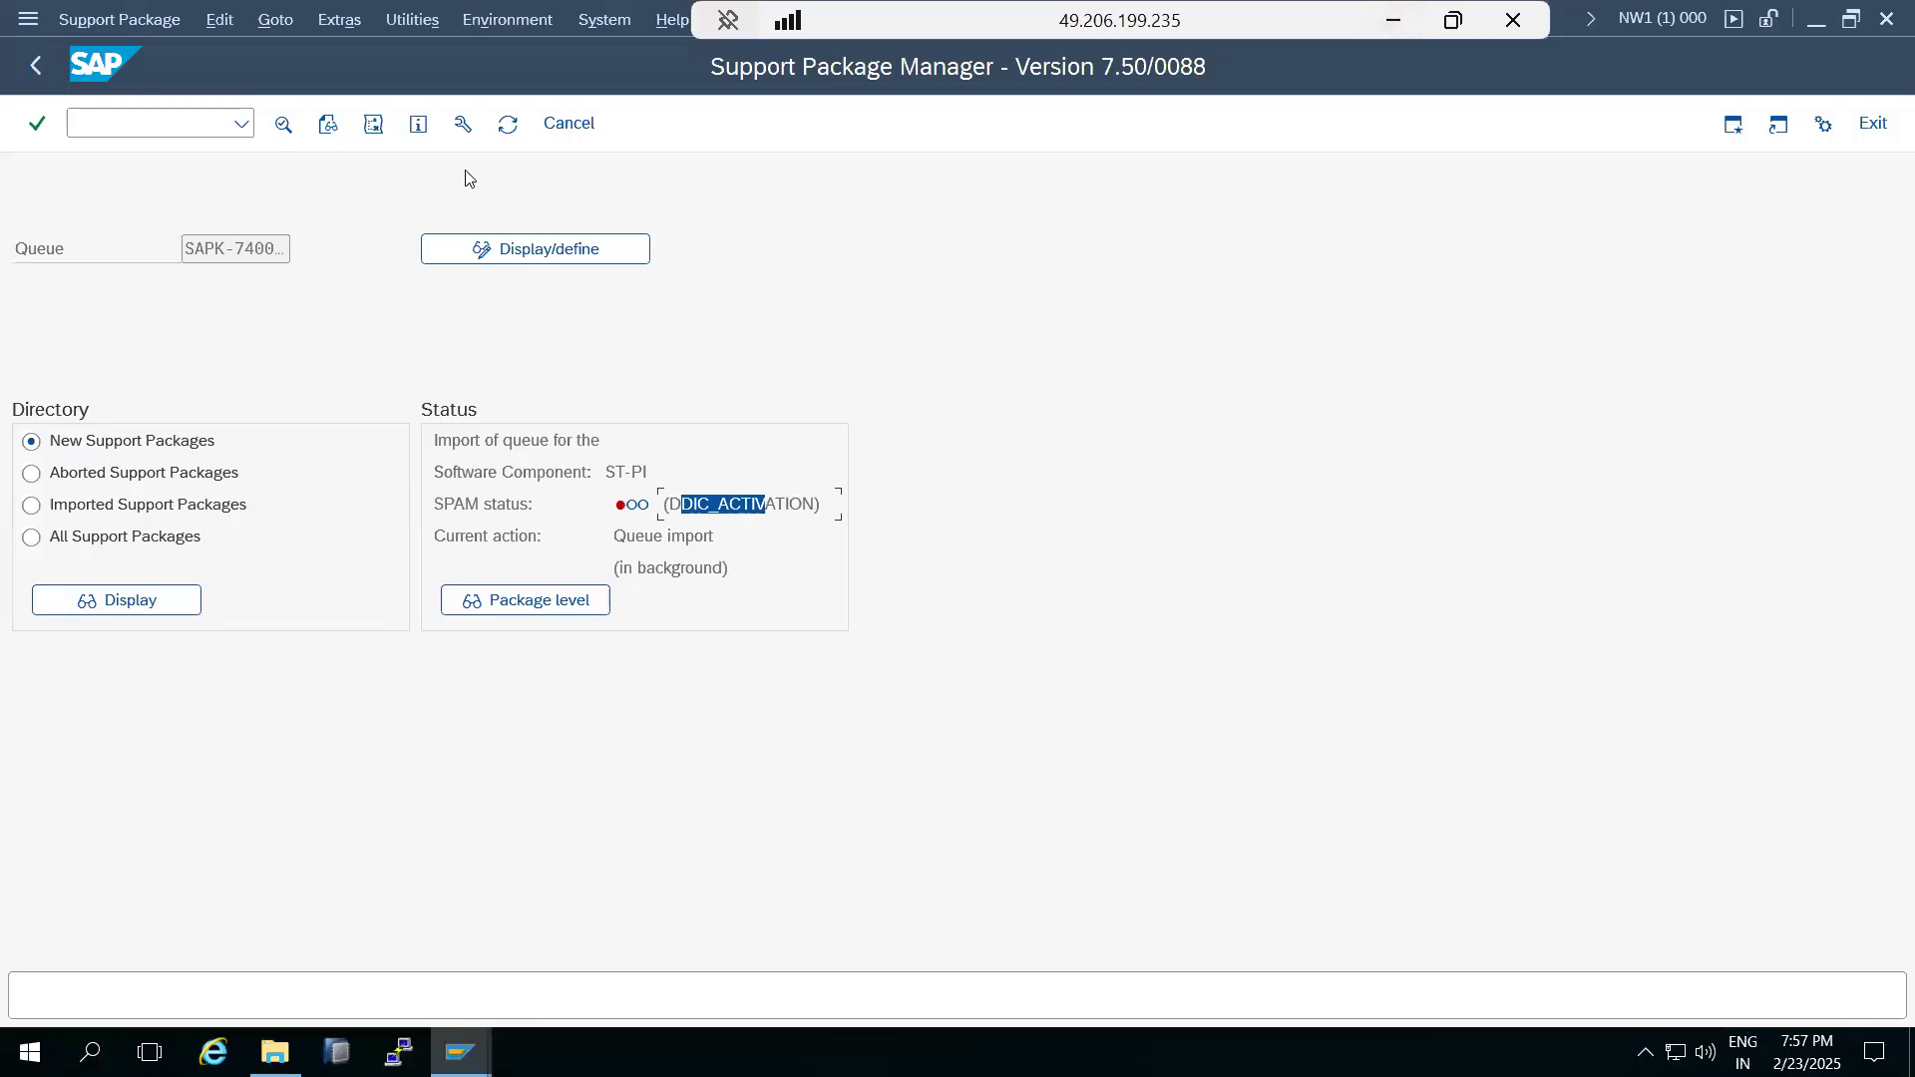
{"action": "left_click", "coordinate": [508, 126]}
{"action": "left_click", "coordinate": [507, 126]}
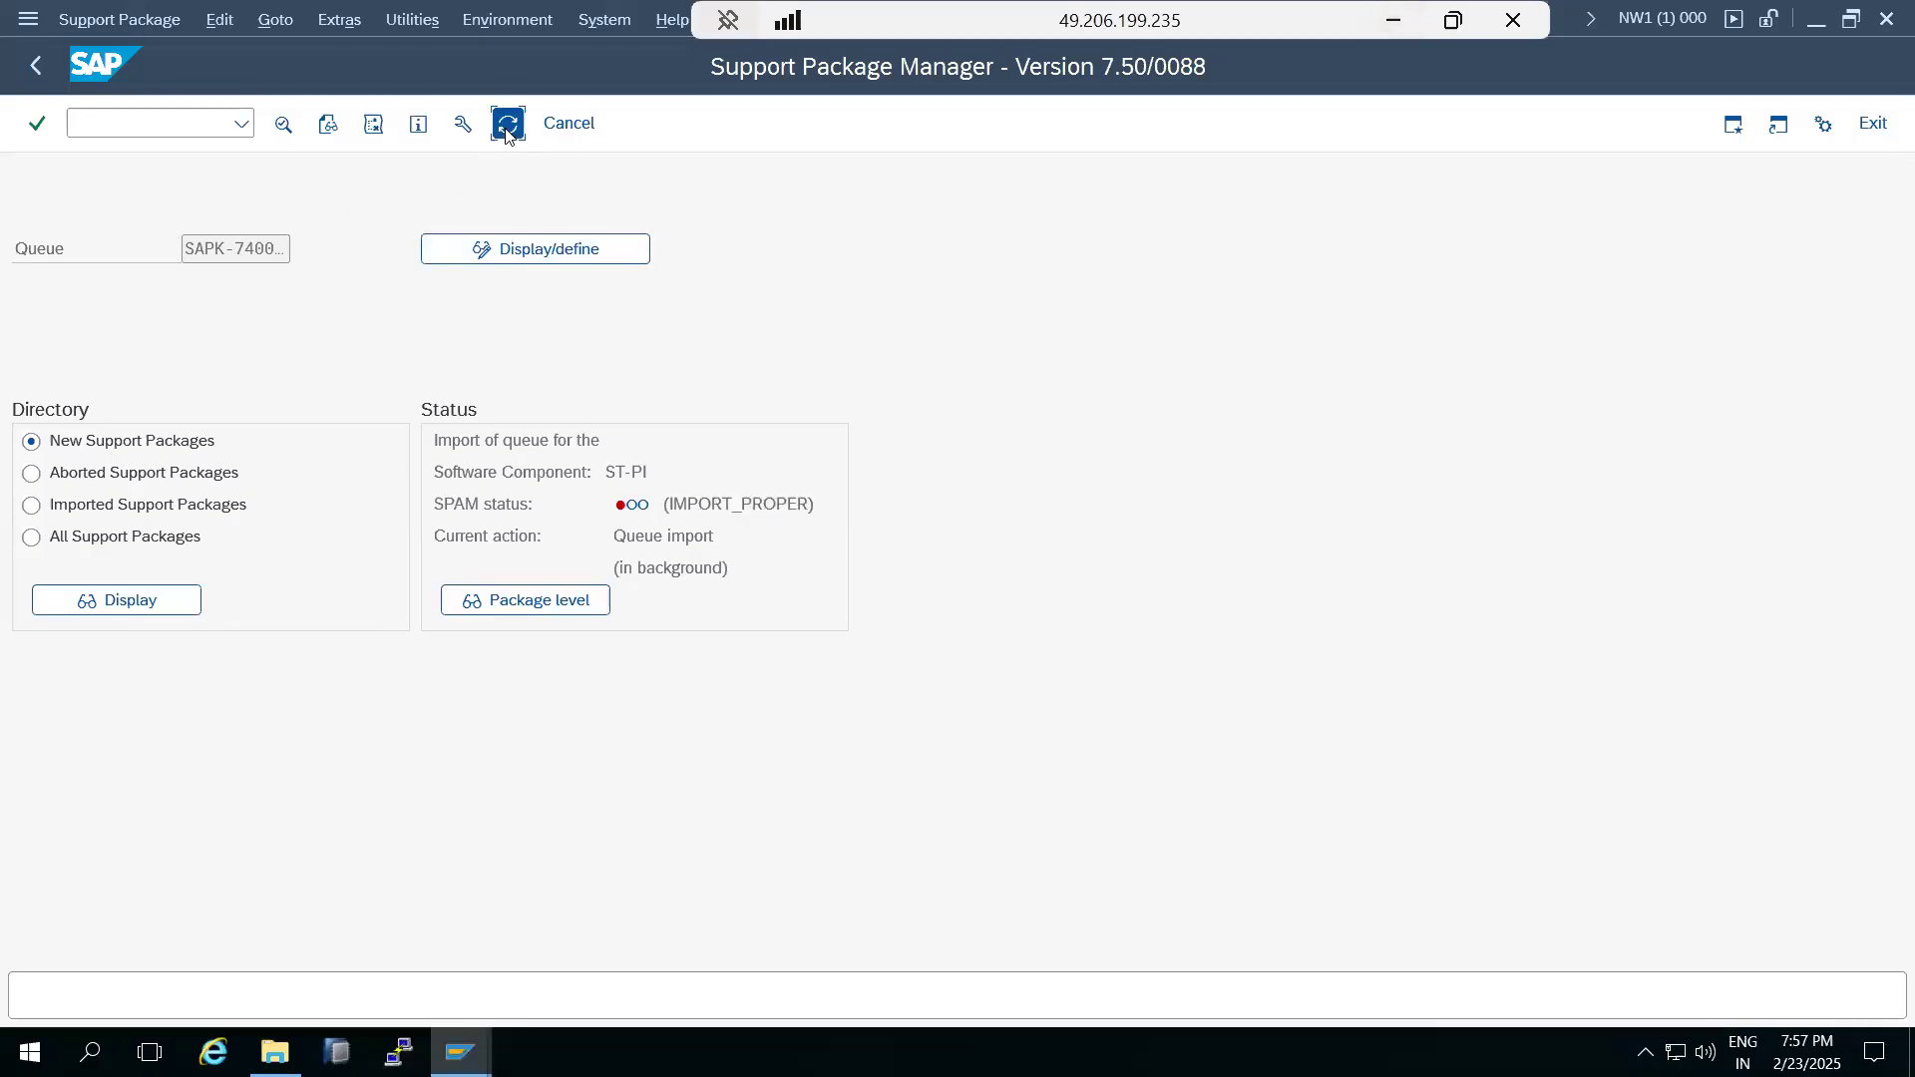
{"action": "left_click_drag", "start_coordinate": [699, 500], "coordinate": [770, 504]}
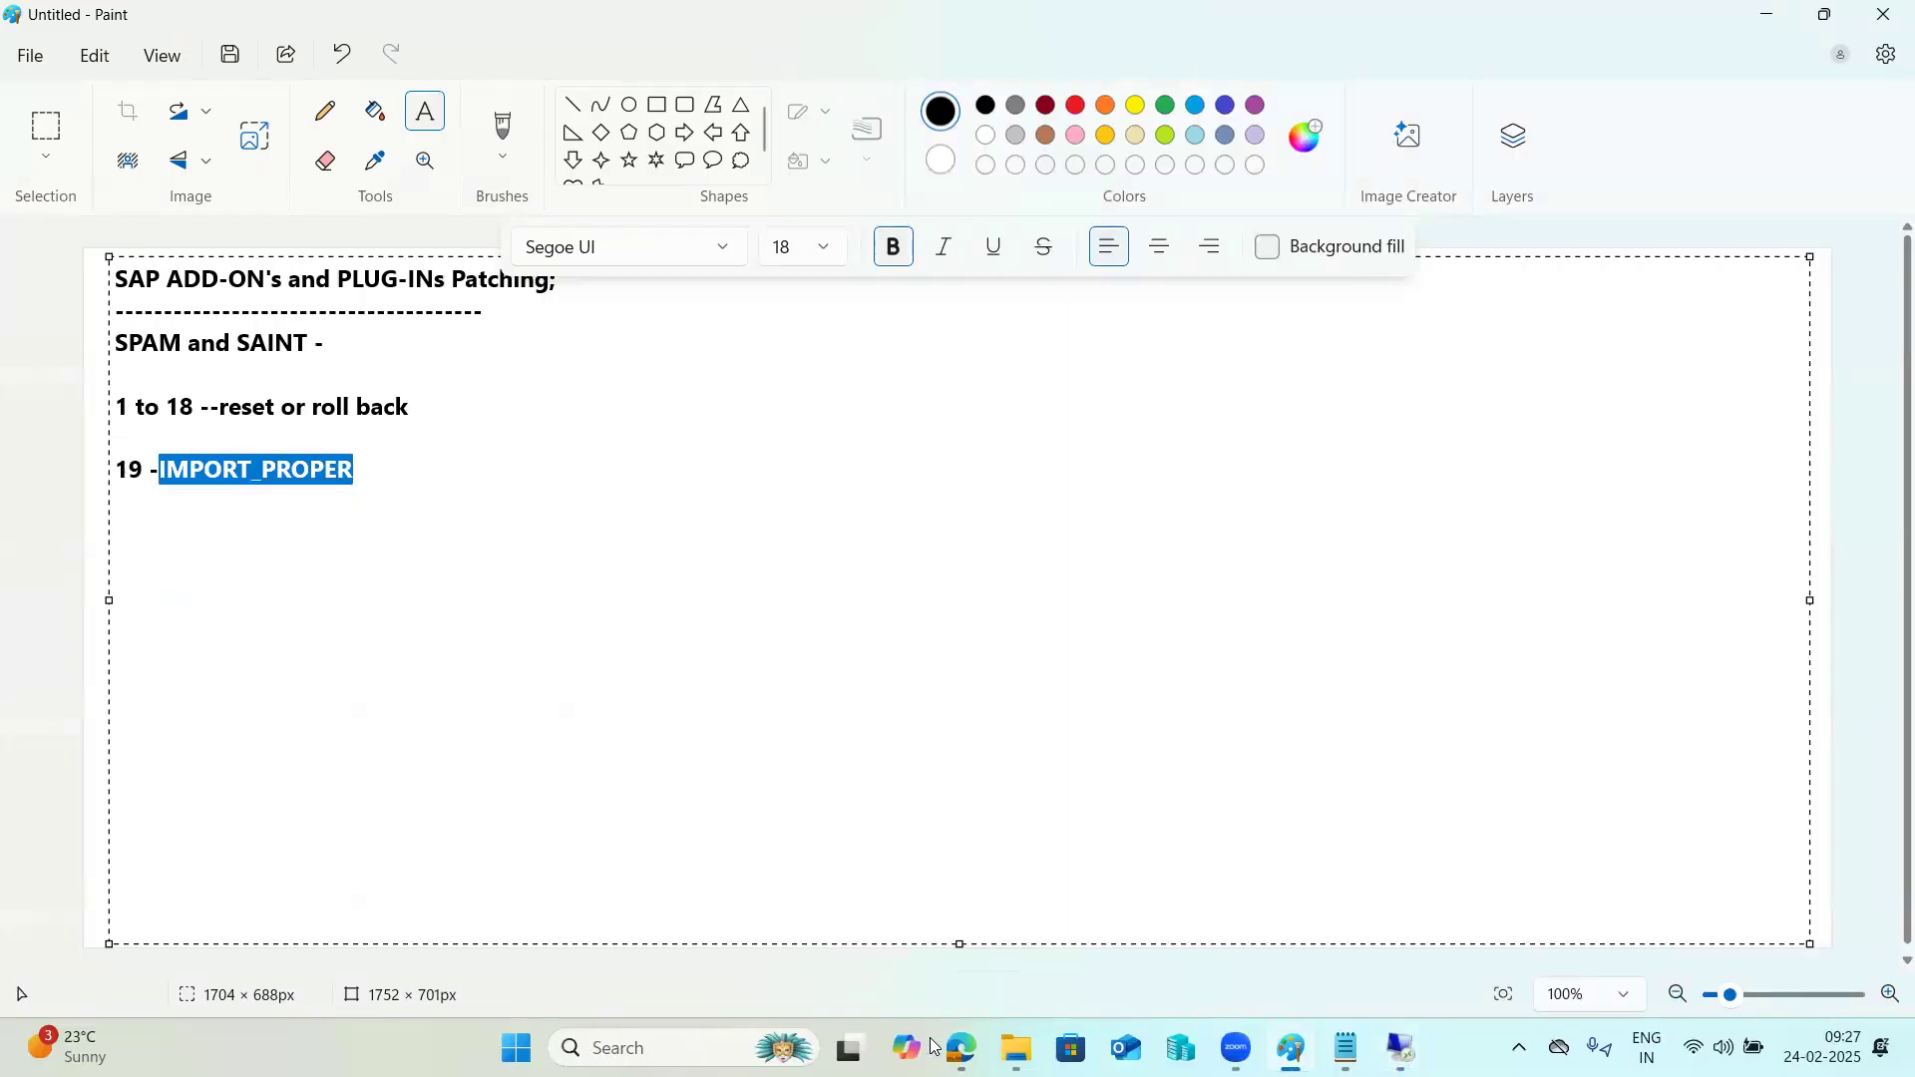
Switch to the Edge browser, search for "spam phases in sap" and open the ITsiti article on Support Package Manager phases.
{"action": "mouse_move", "coordinate": [961, 1048]}
{"action": "left_click", "coordinate": [961, 923]}
{"action": "key", "text": "ctrl+t"}
{"action": "type", "text": "SP"}
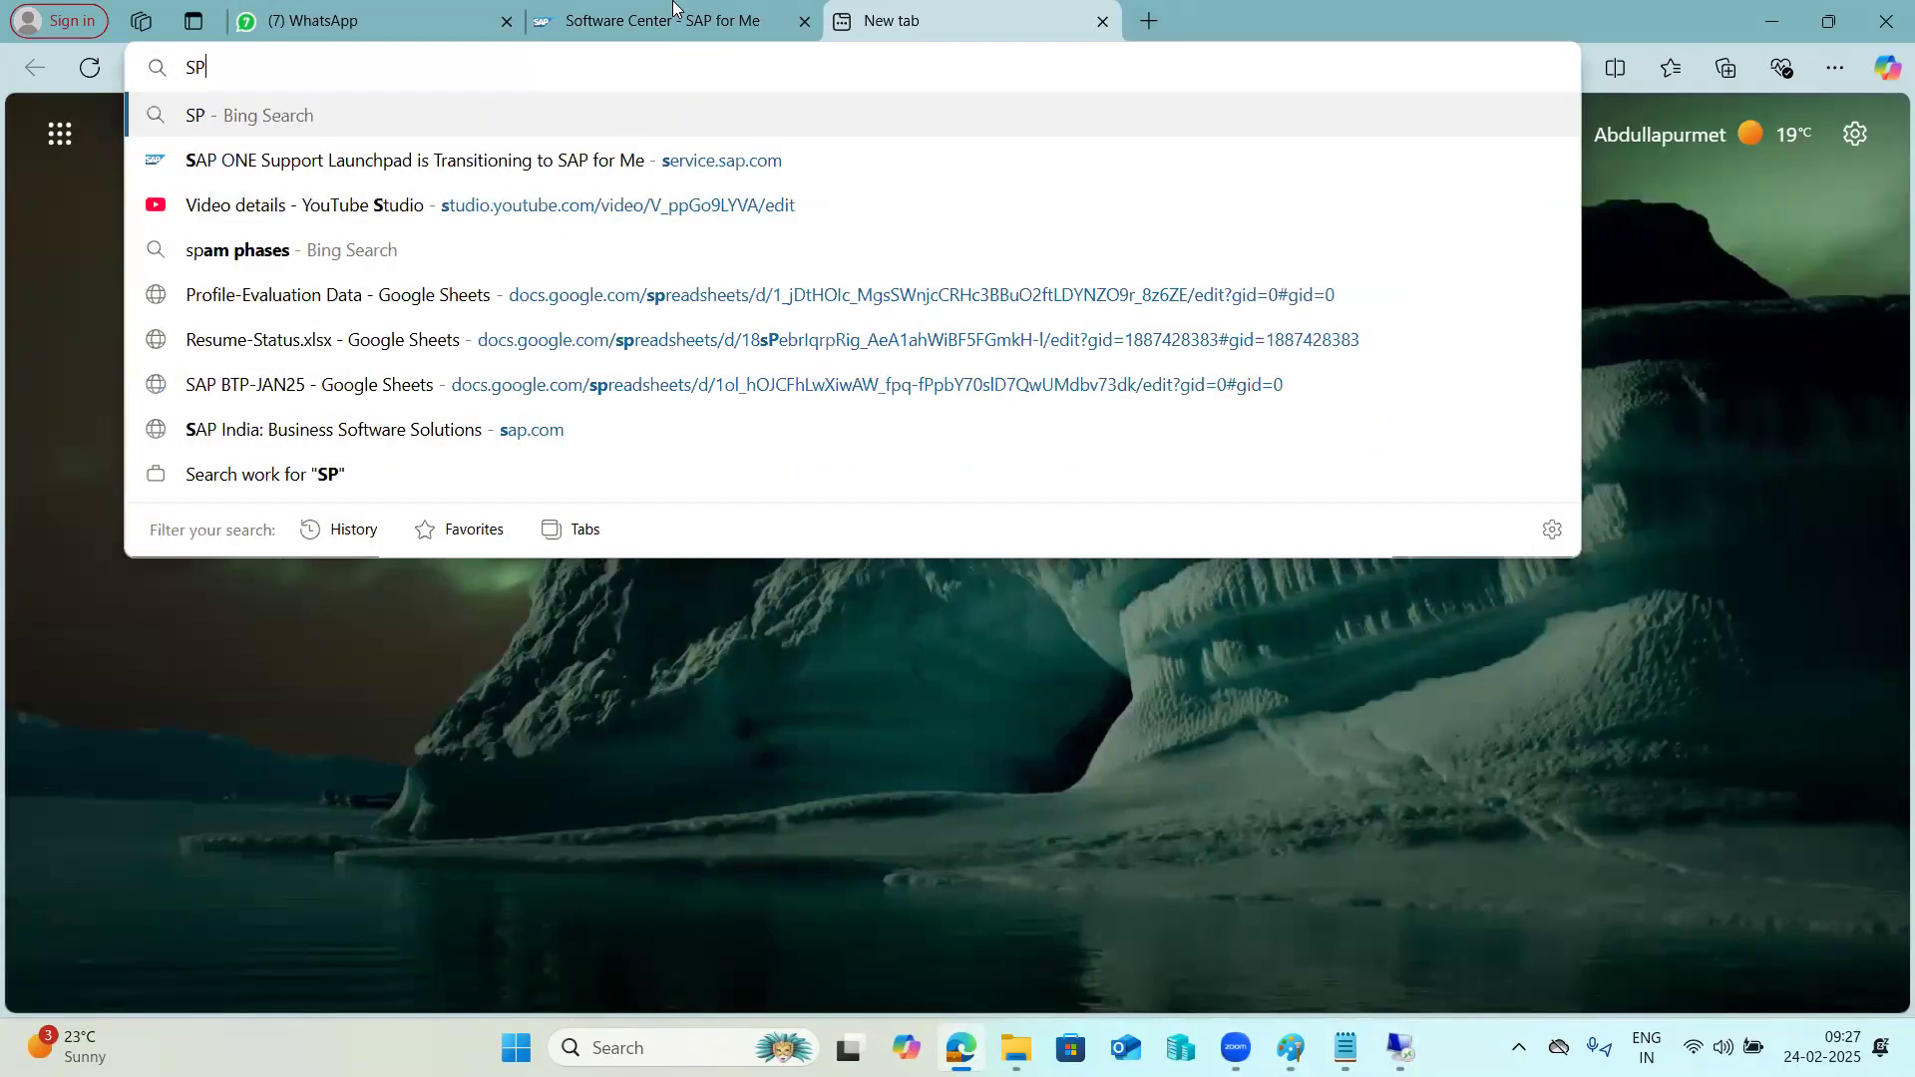
{"action": "type", "text": "AM phases"}
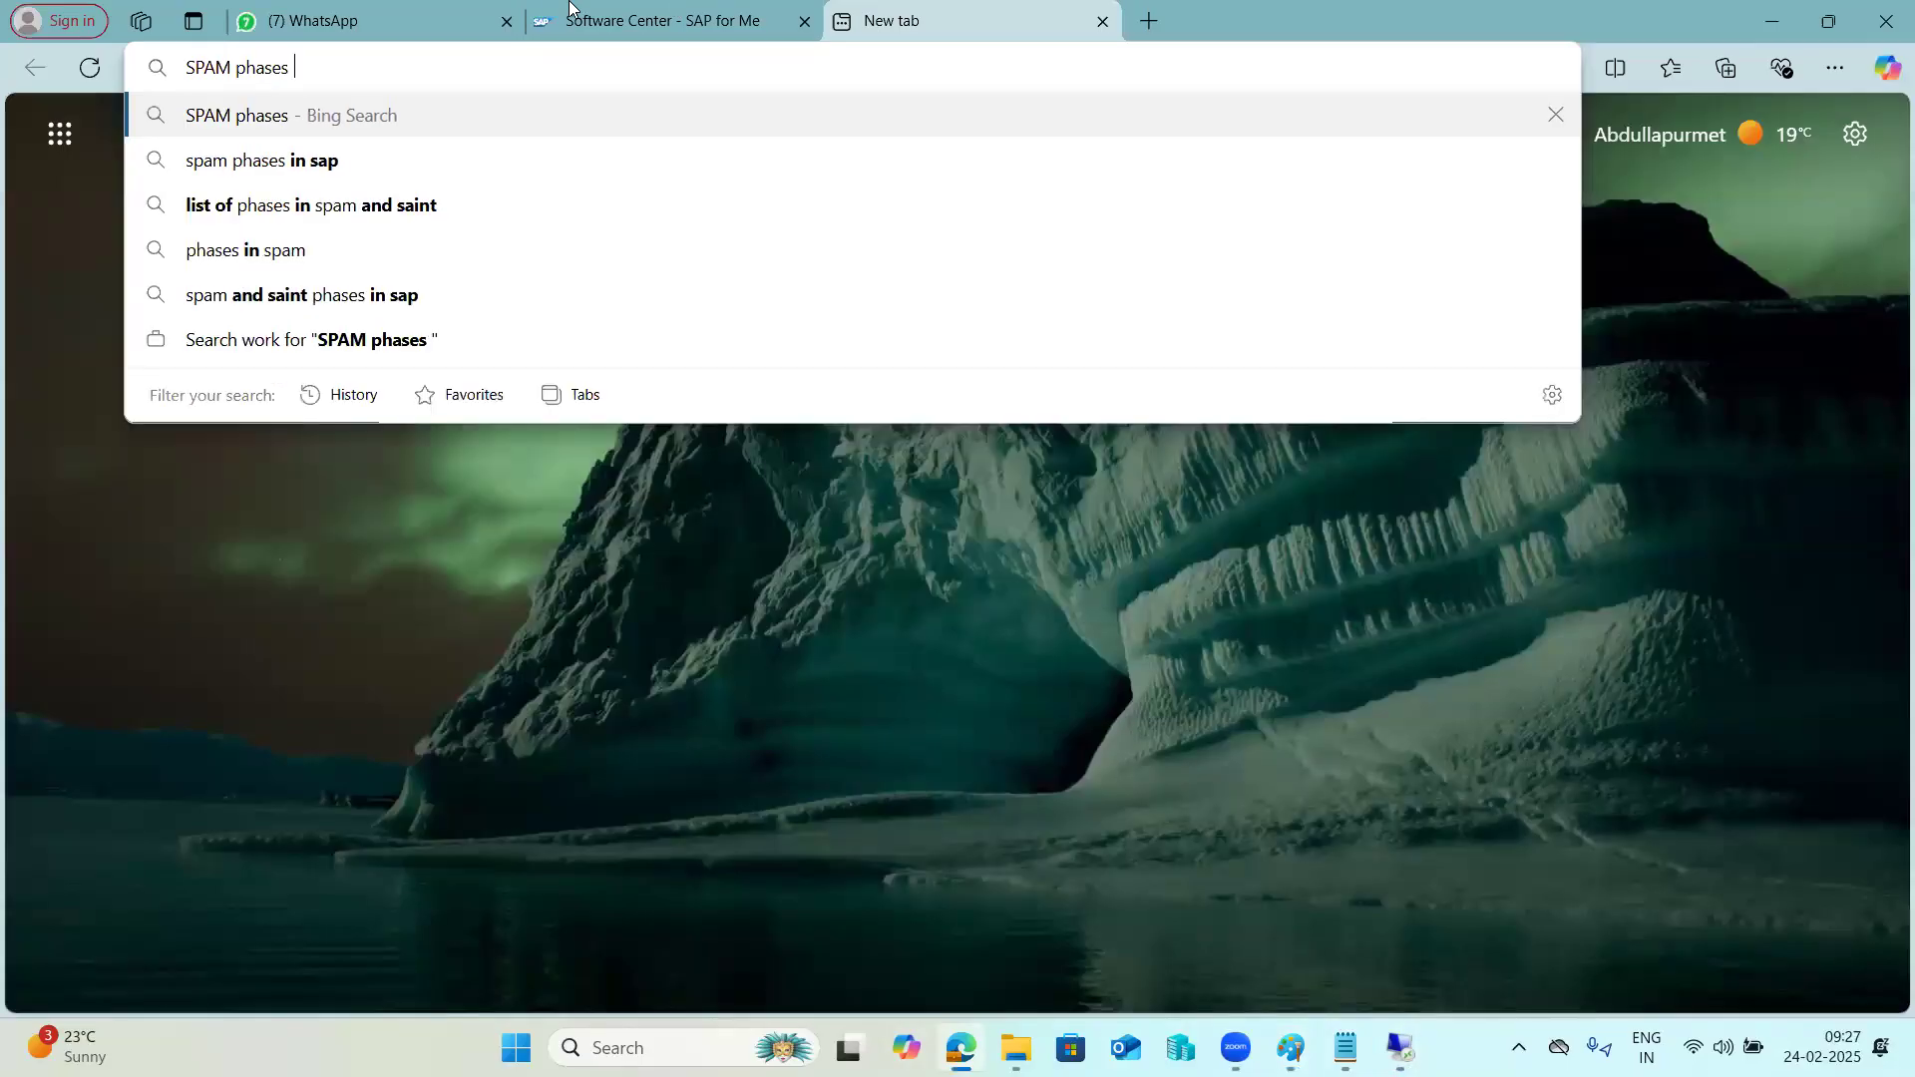
{"action": "left_click", "coordinate": [249, 170]}
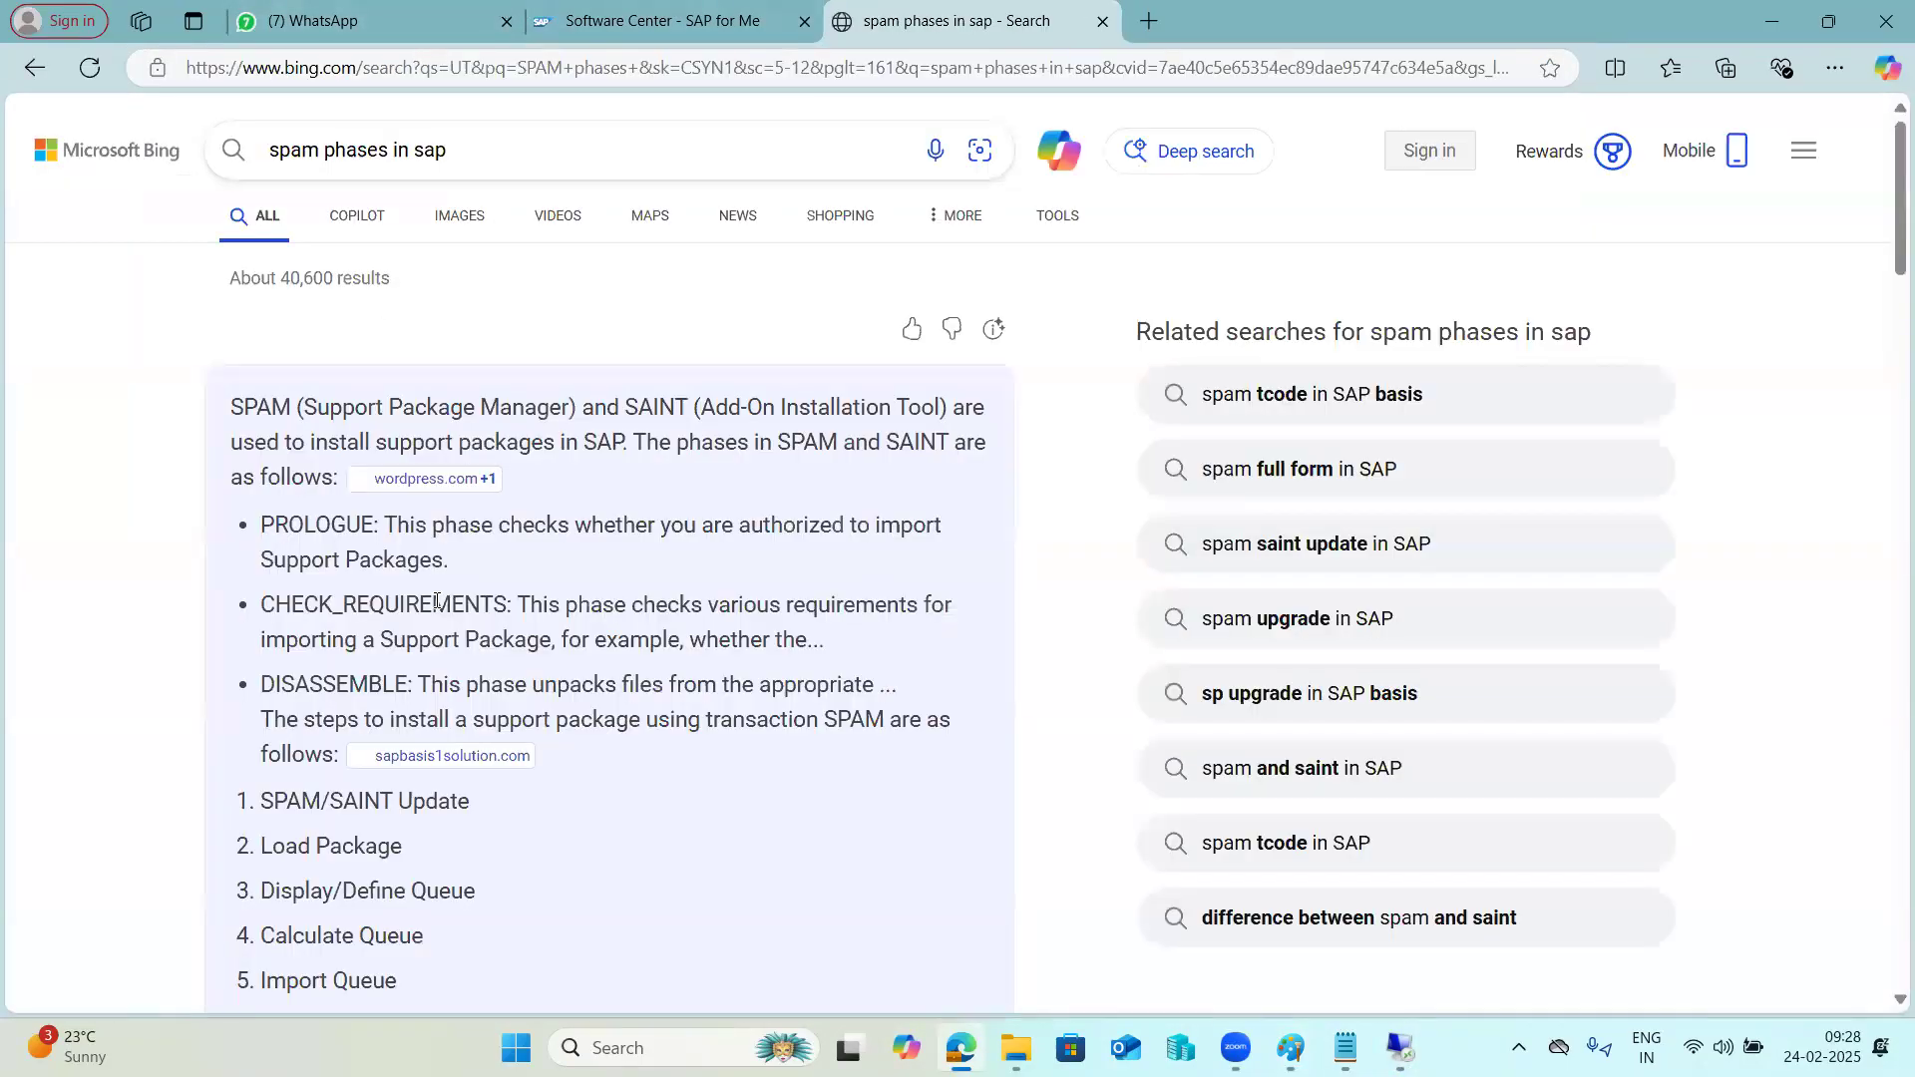
{"action": "scroll", "coordinate": [387, 648], "scroll_direction": "down", "scroll_amount": 7}
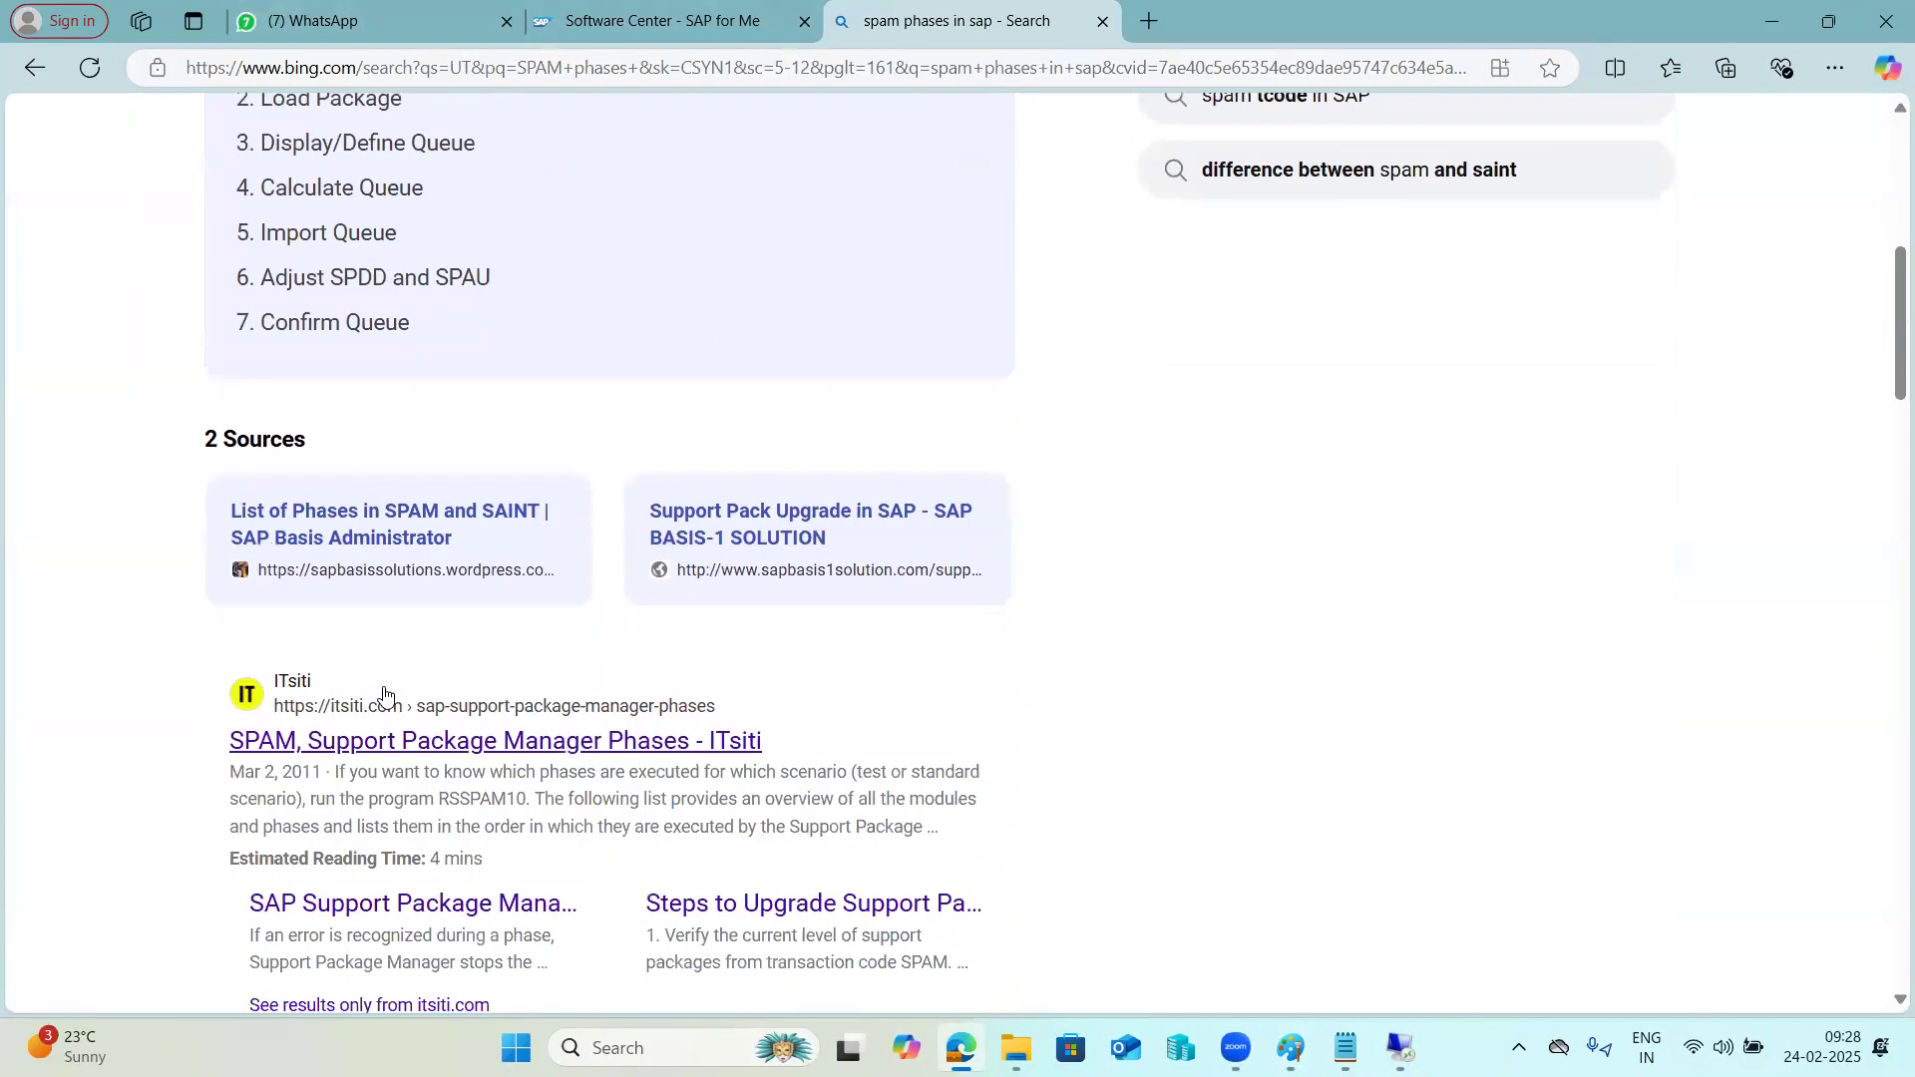
{"action": "left_click", "coordinate": [387, 743]}
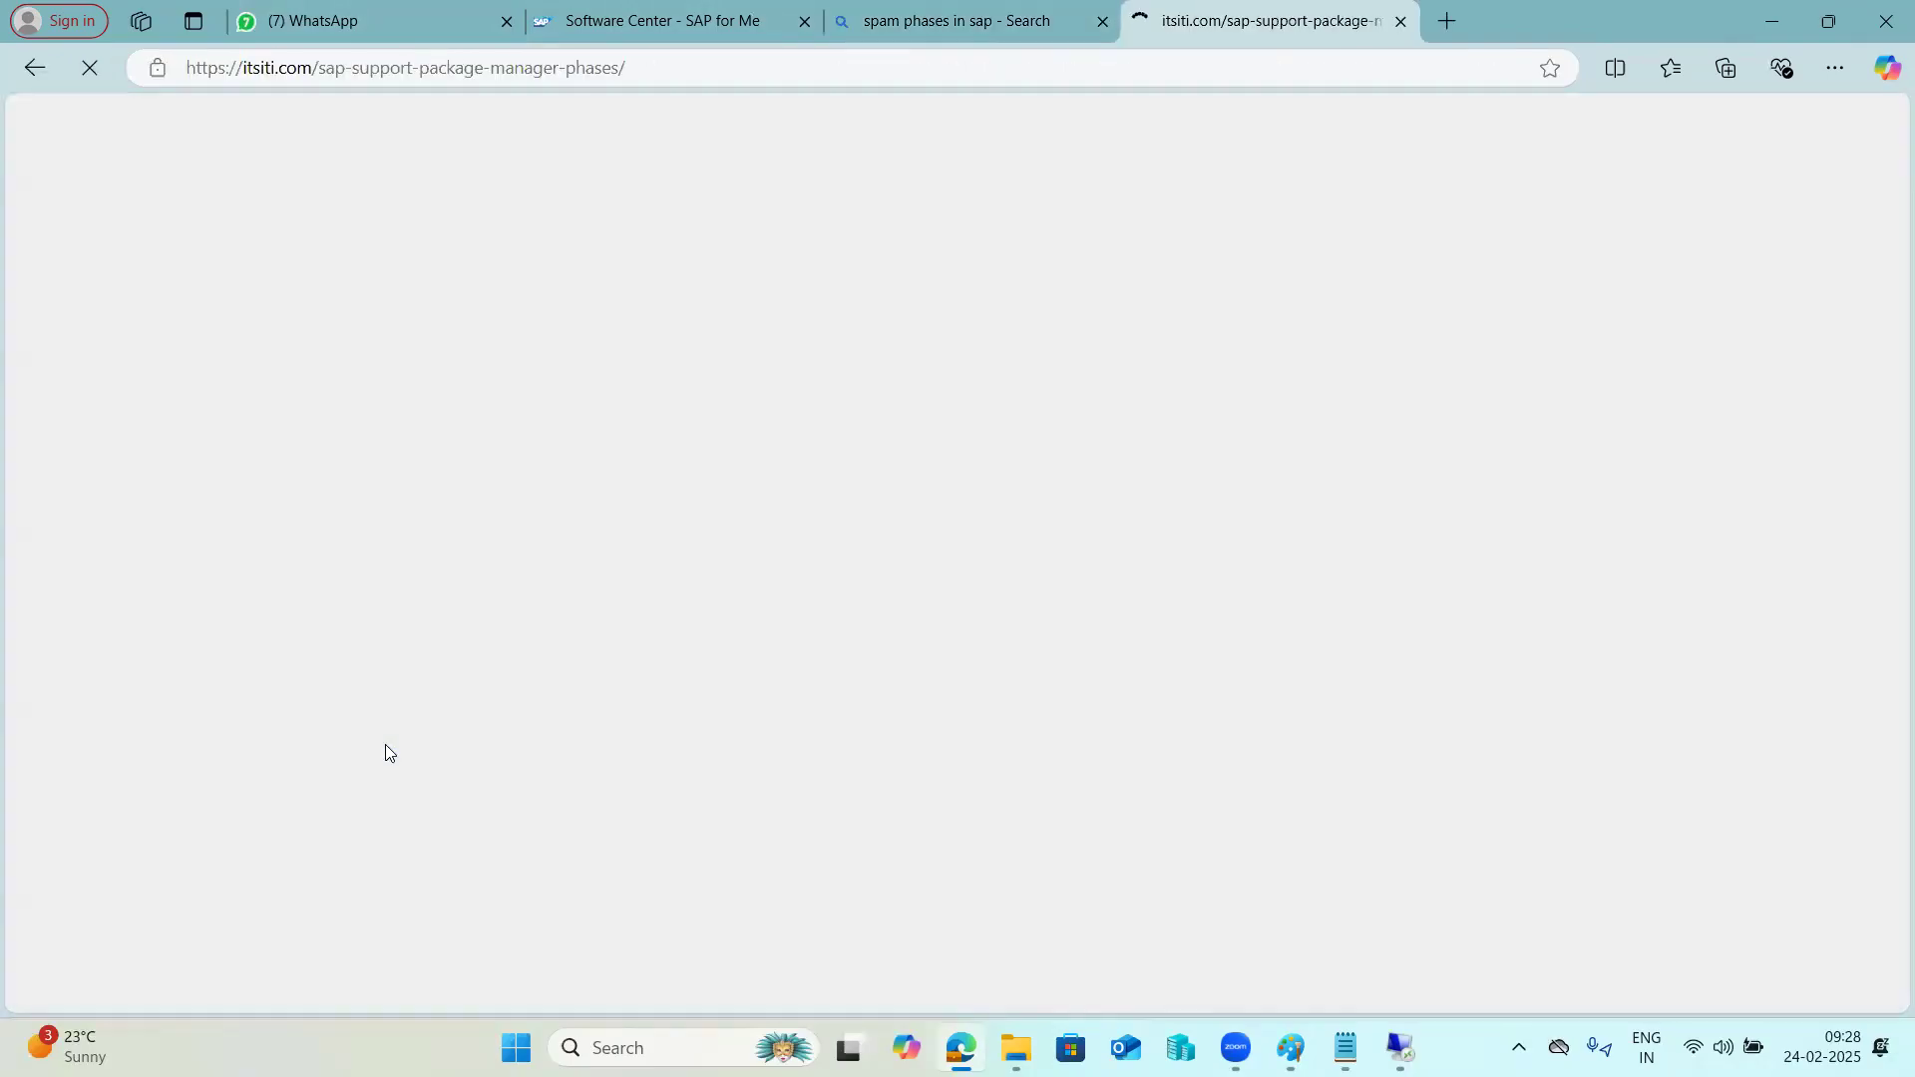
Read through the article's phase list from the Preparation module to EPILOGUE, highlighting the Import 2 module and its IMPORT_PROPER phase.
{"action": "scroll", "coordinate": [399, 758], "scroll_direction": "down", "scroll_amount": 7}
{"action": "scroll", "coordinate": [399, 758], "scroll_direction": "down", "scroll_amount": 6}
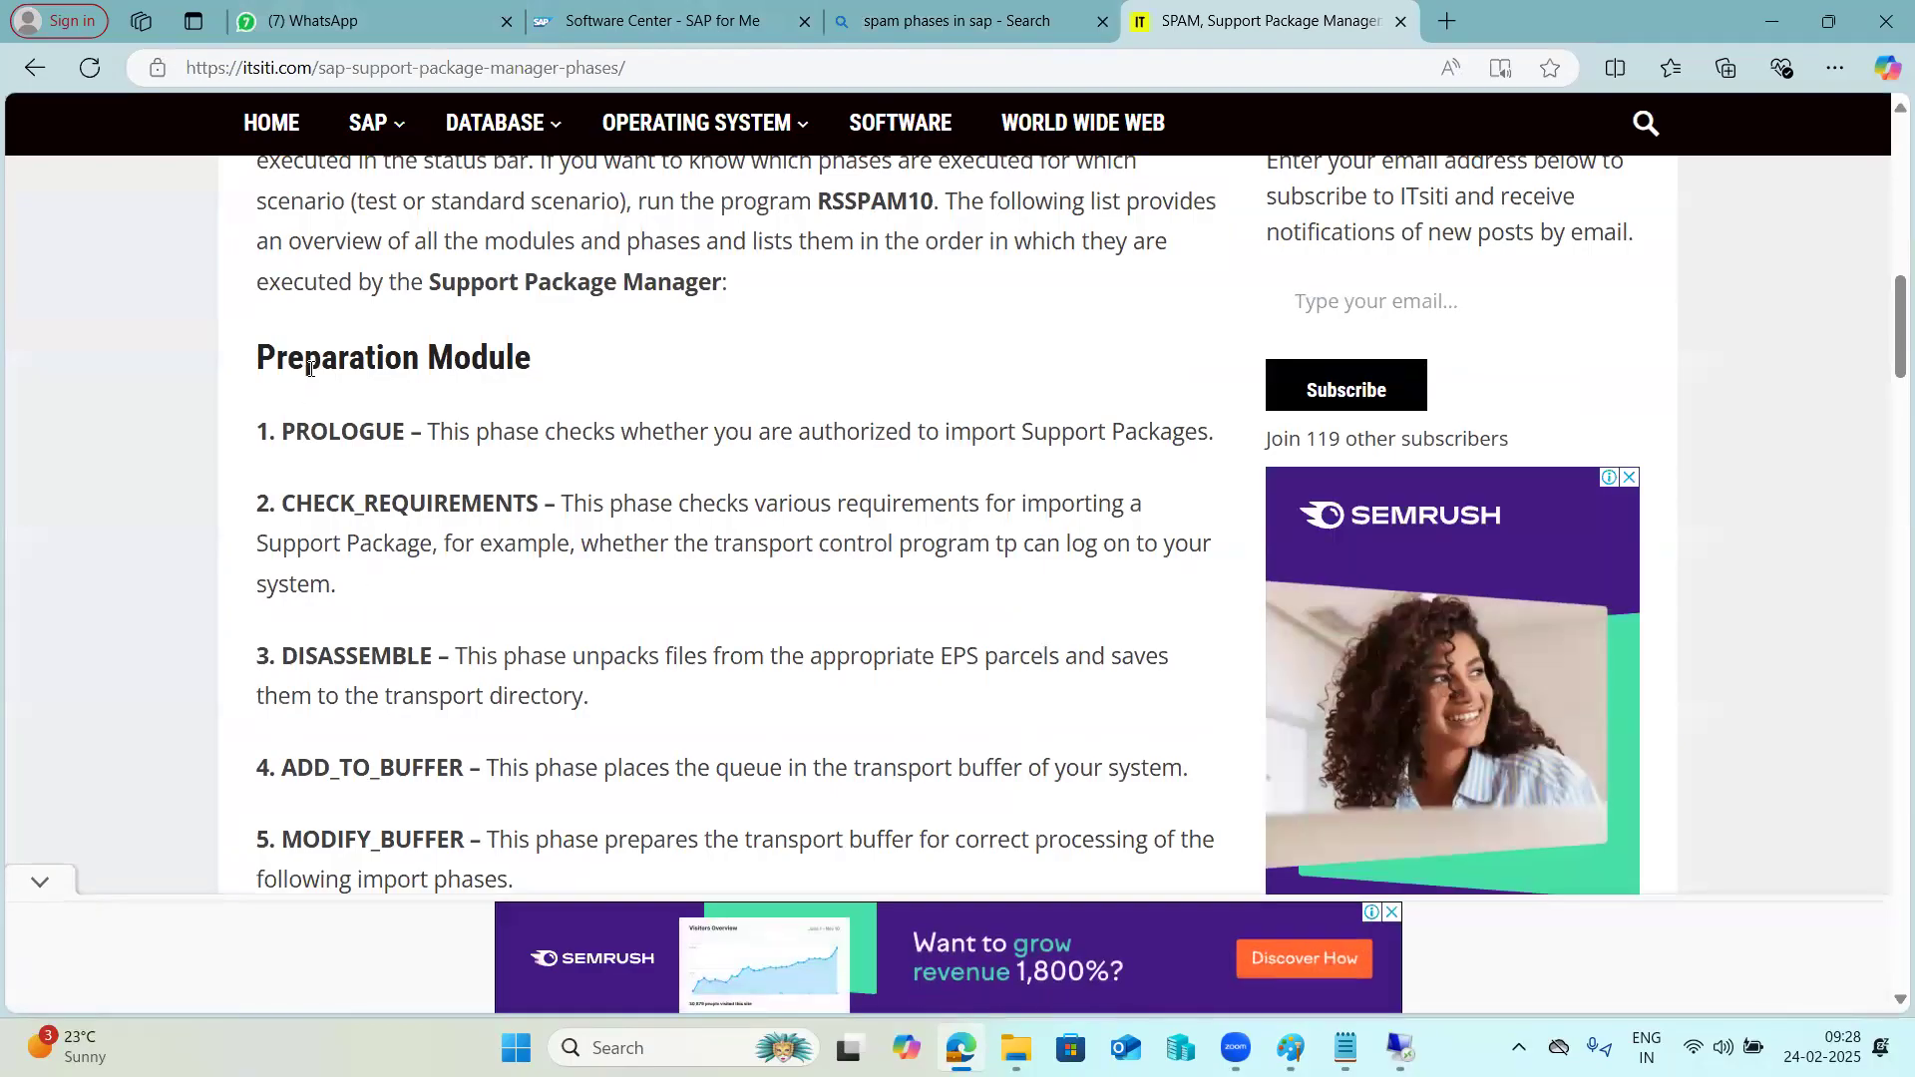
{"action": "left_click_drag", "start_coordinate": [303, 372], "coordinate": [435, 386]}
{"action": "scroll", "coordinate": [392, 461], "scroll_direction": "down", "scroll_amount": 12}
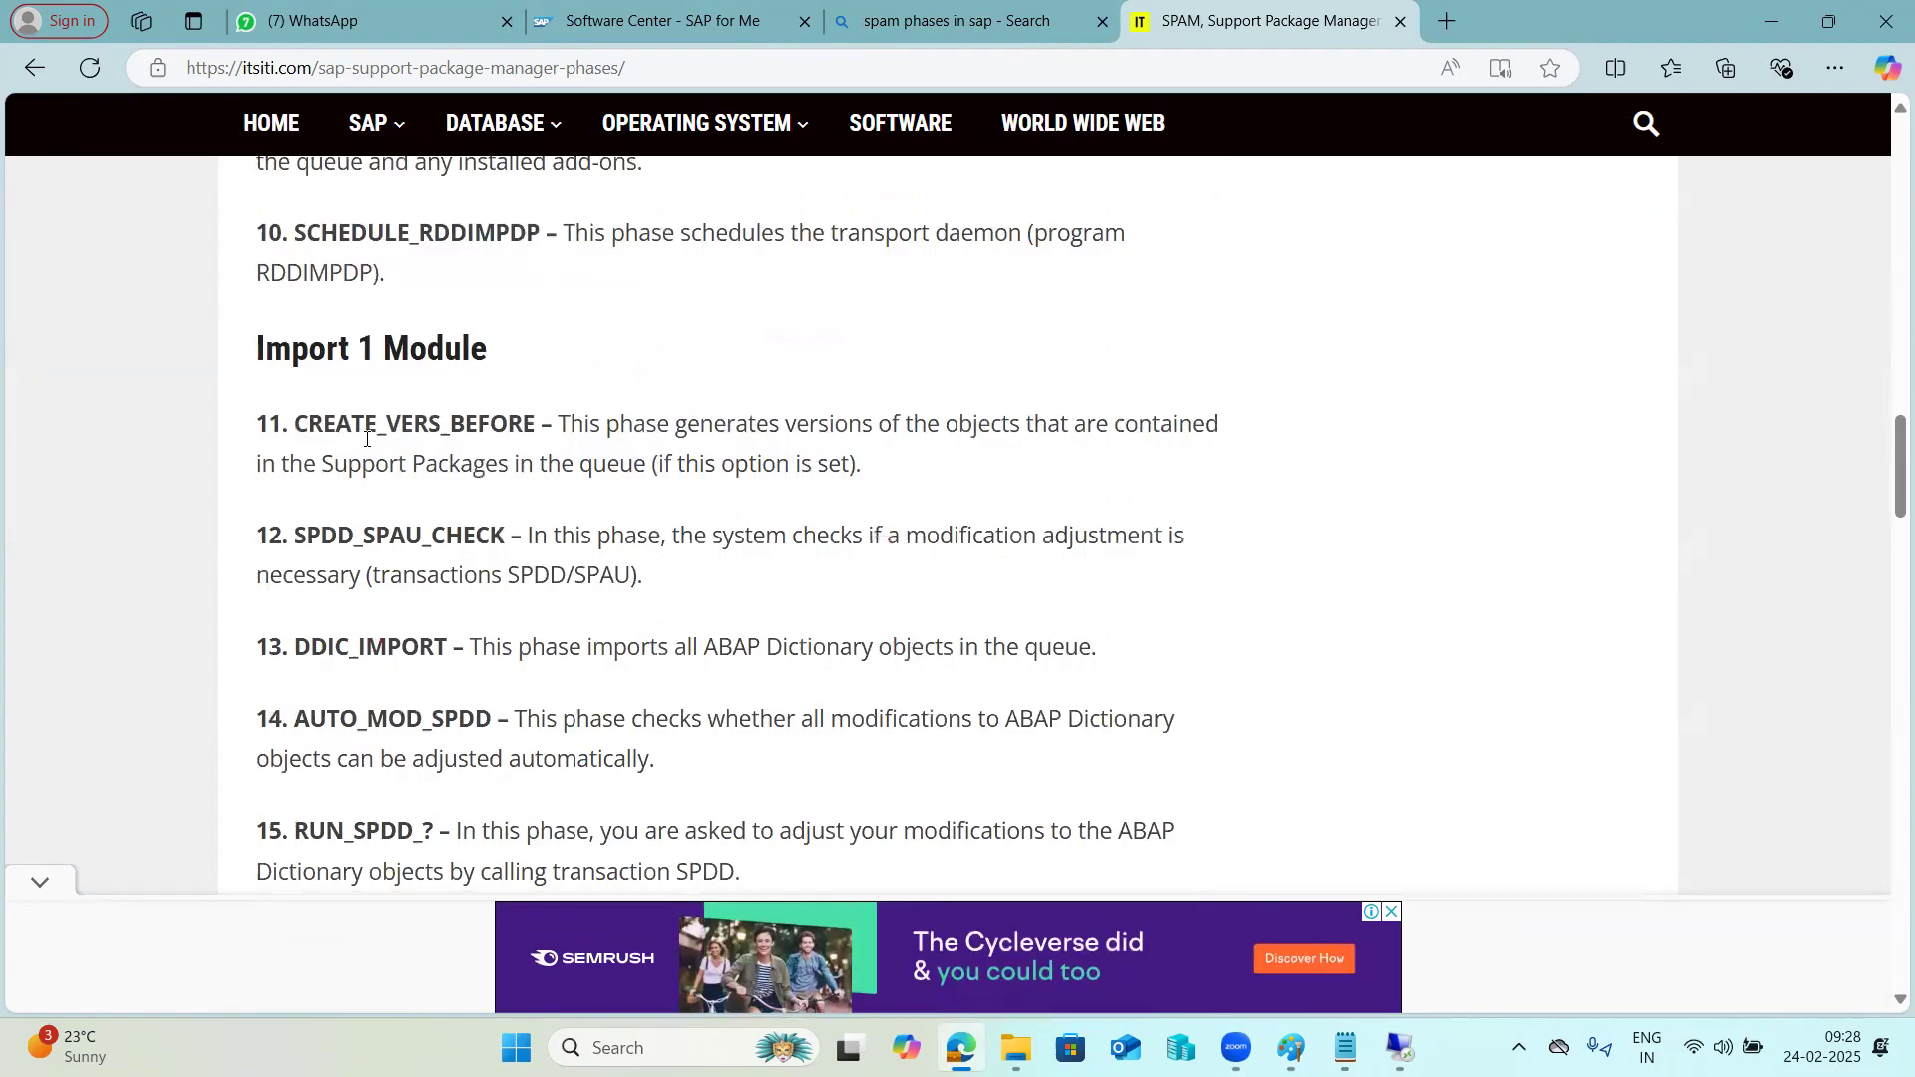
{"action": "scroll", "coordinate": [370, 503], "scroll_direction": "down", "scroll_amount": 6}
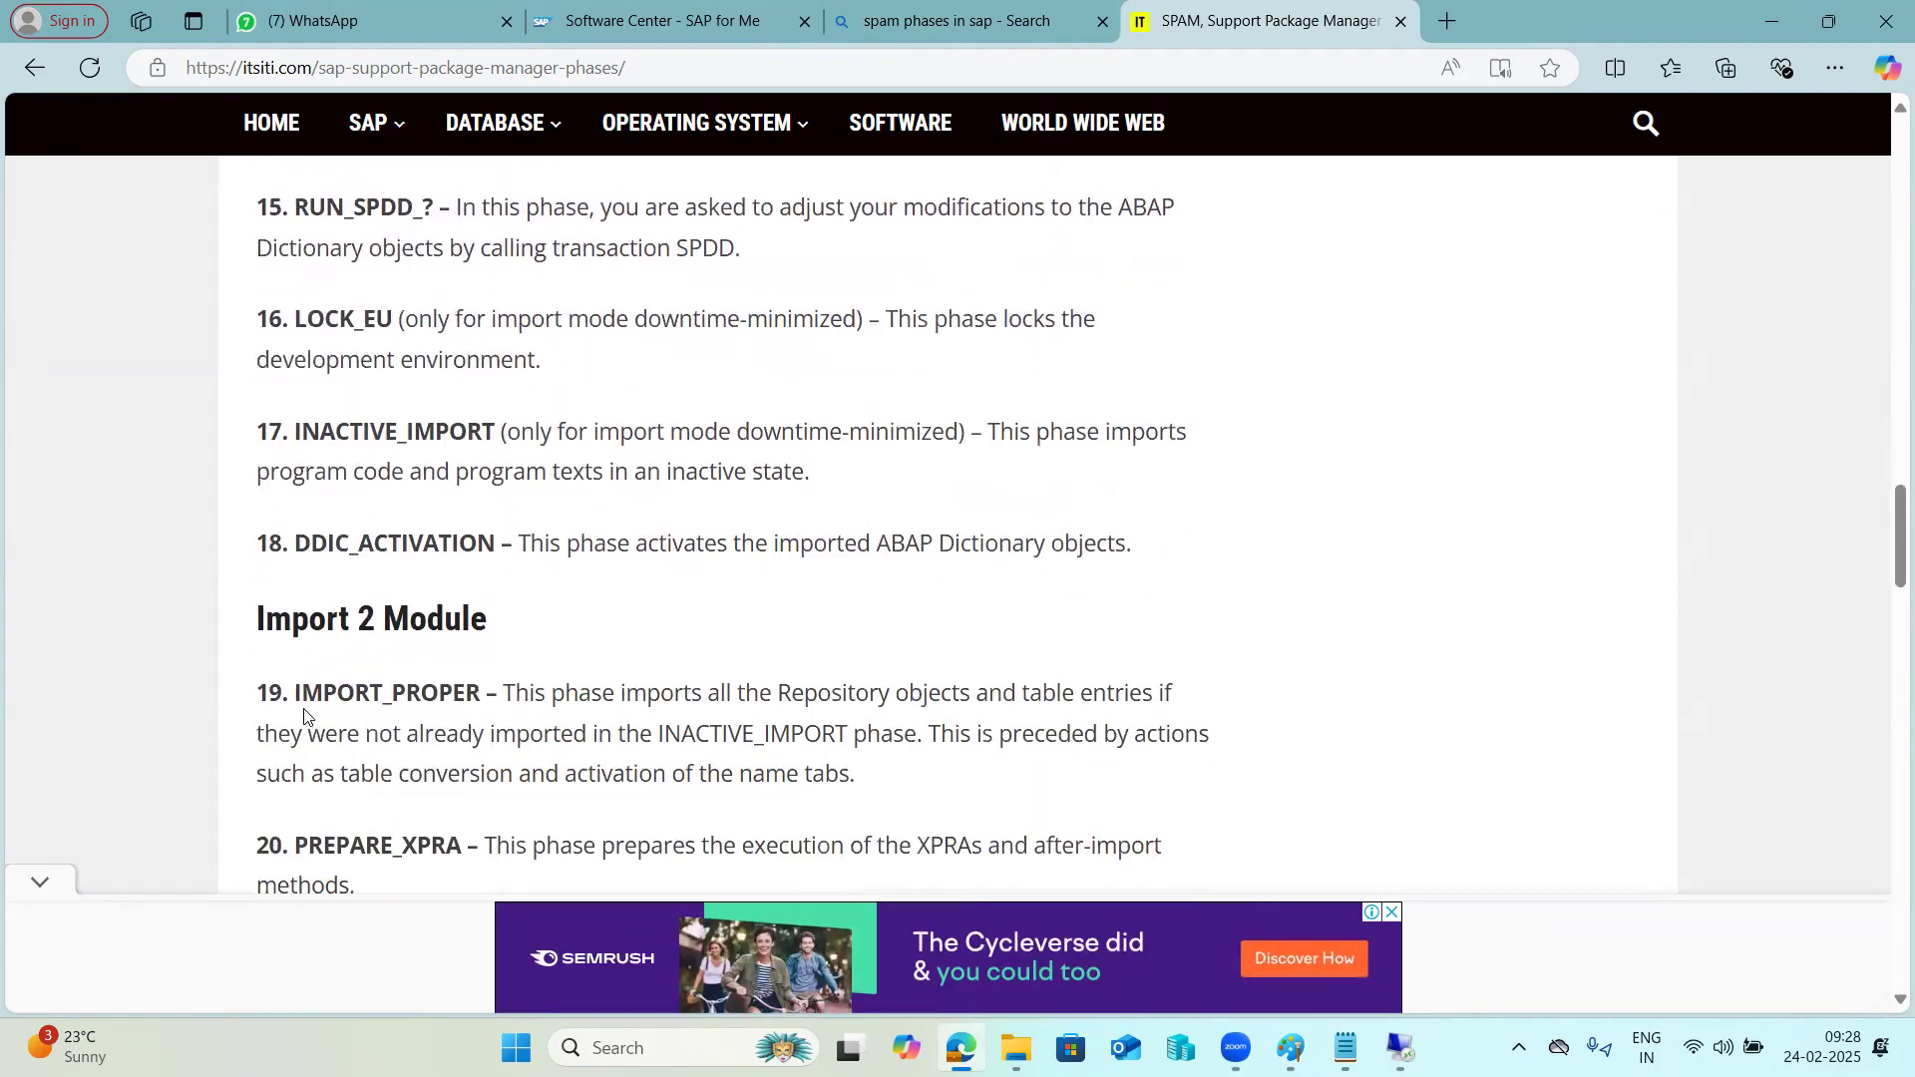
{"action": "left_click_drag", "start_coordinate": [274, 614], "coordinate": [500, 621]}
{"action": "left_click_drag", "start_coordinate": [321, 694], "coordinate": [432, 695]}
{"action": "scroll", "coordinate": [432, 696], "scroll_direction": "down", "scroll_amount": 11}
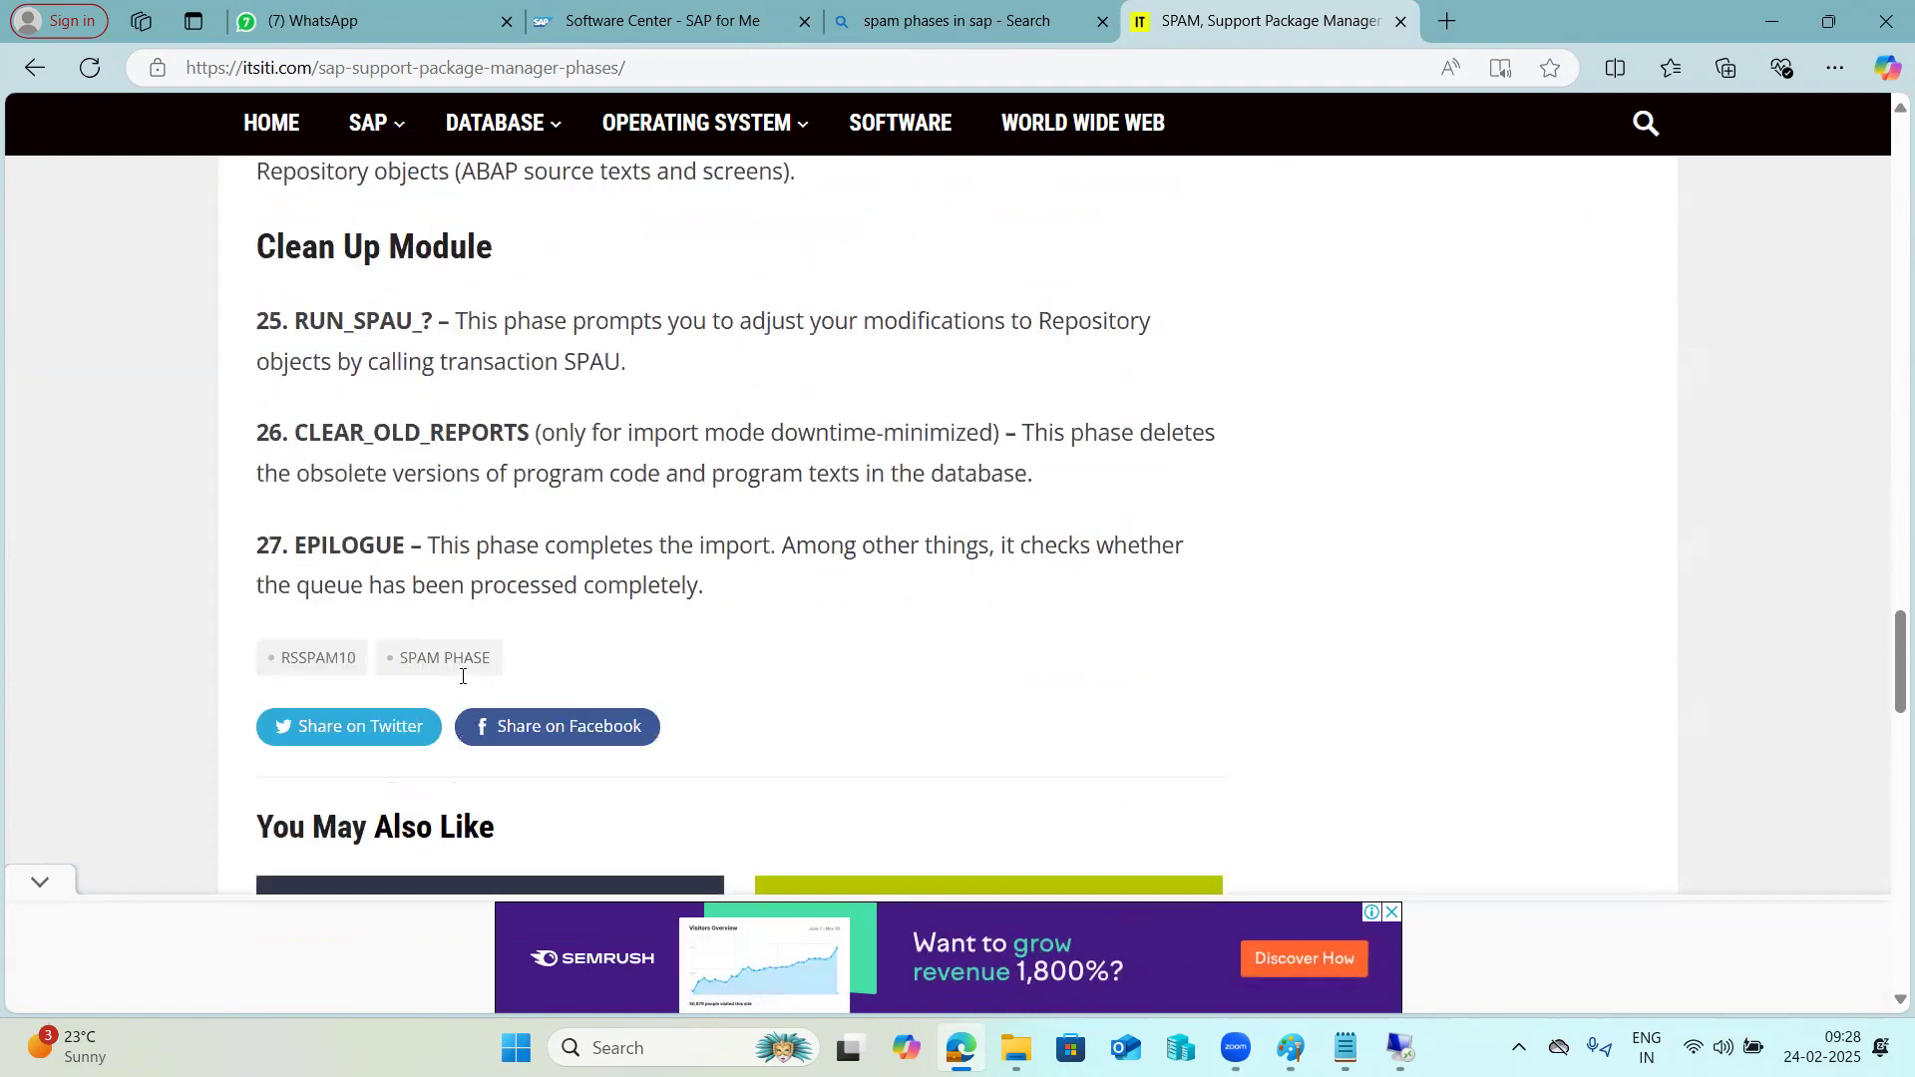
{"action": "left_click_drag", "start_coordinate": [305, 546], "coordinate": [391, 548]}
{"action": "scroll", "coordinate": [371, 551], "scroll_direction": "up", "scroll_amount": 9}
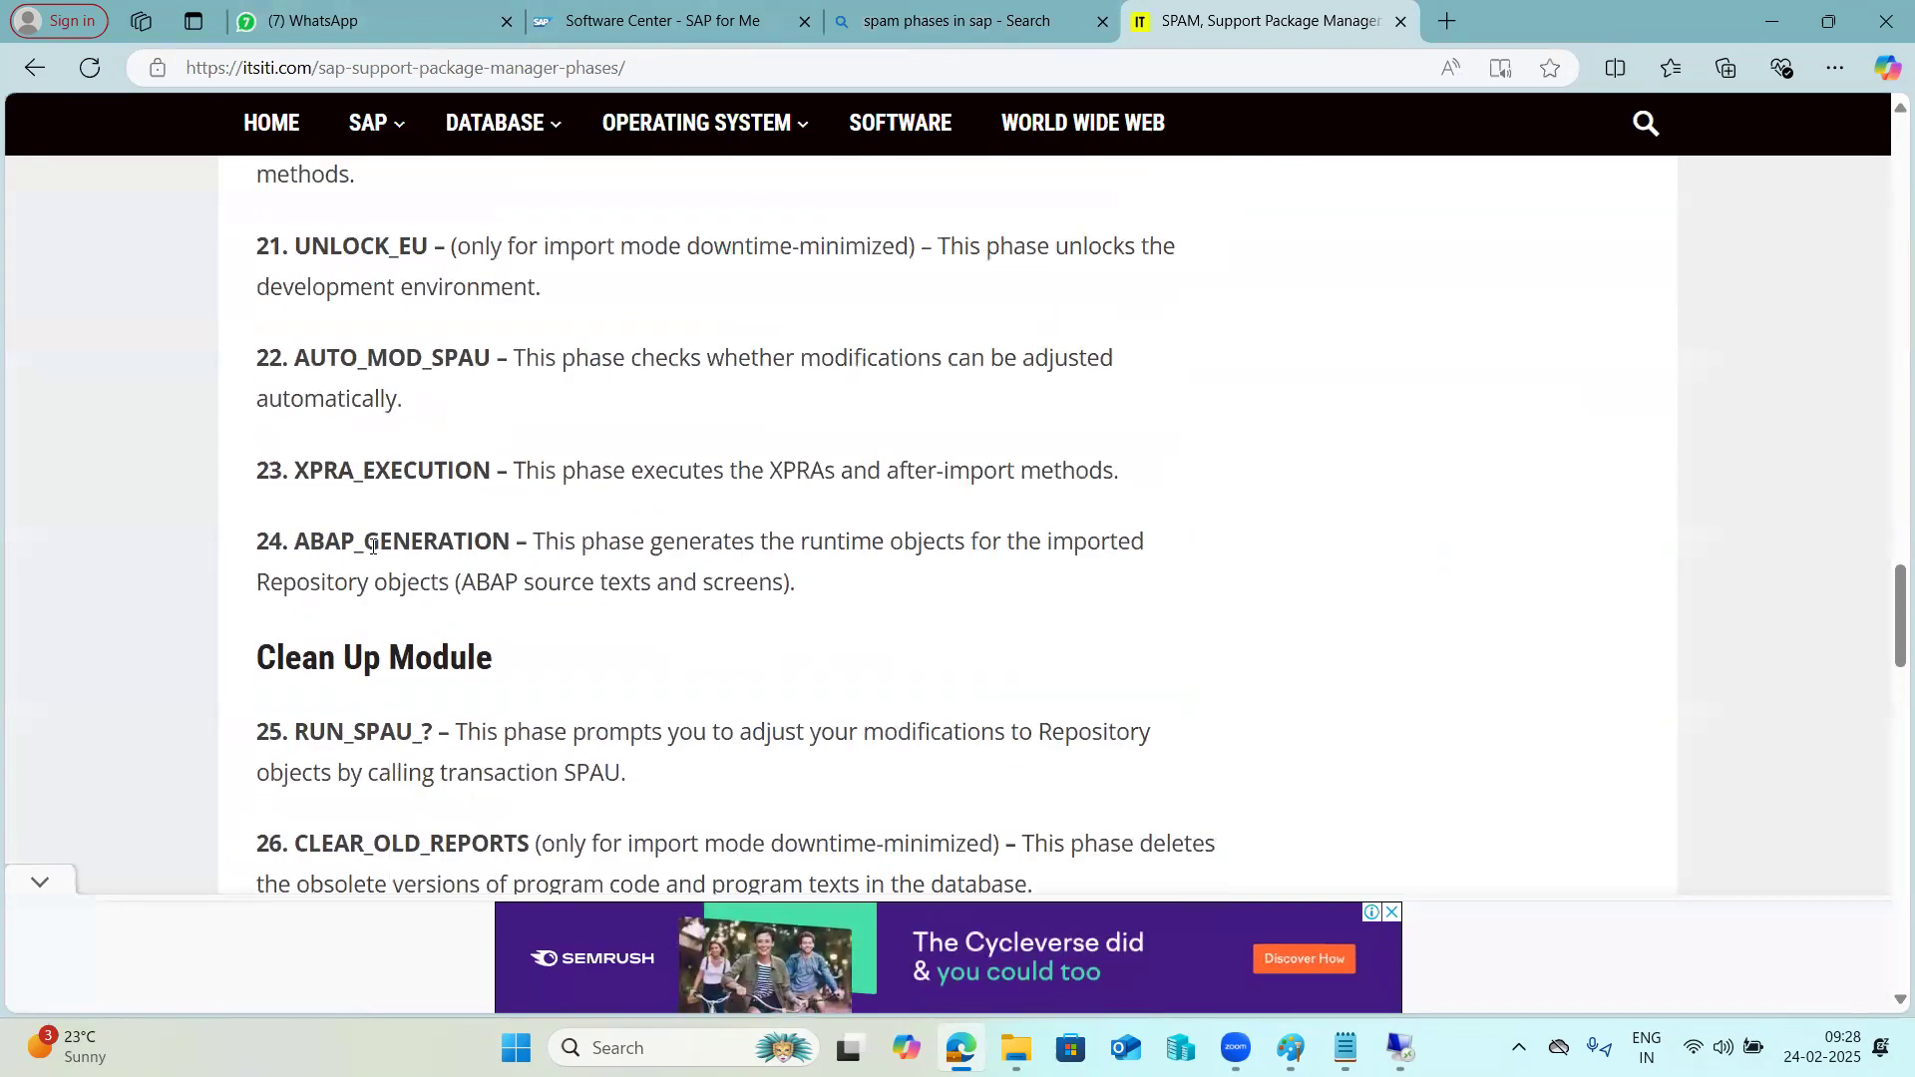
{"action": "left_click_drag", "start_coordinate": [376, 568], "coordinate": [392, 568]}
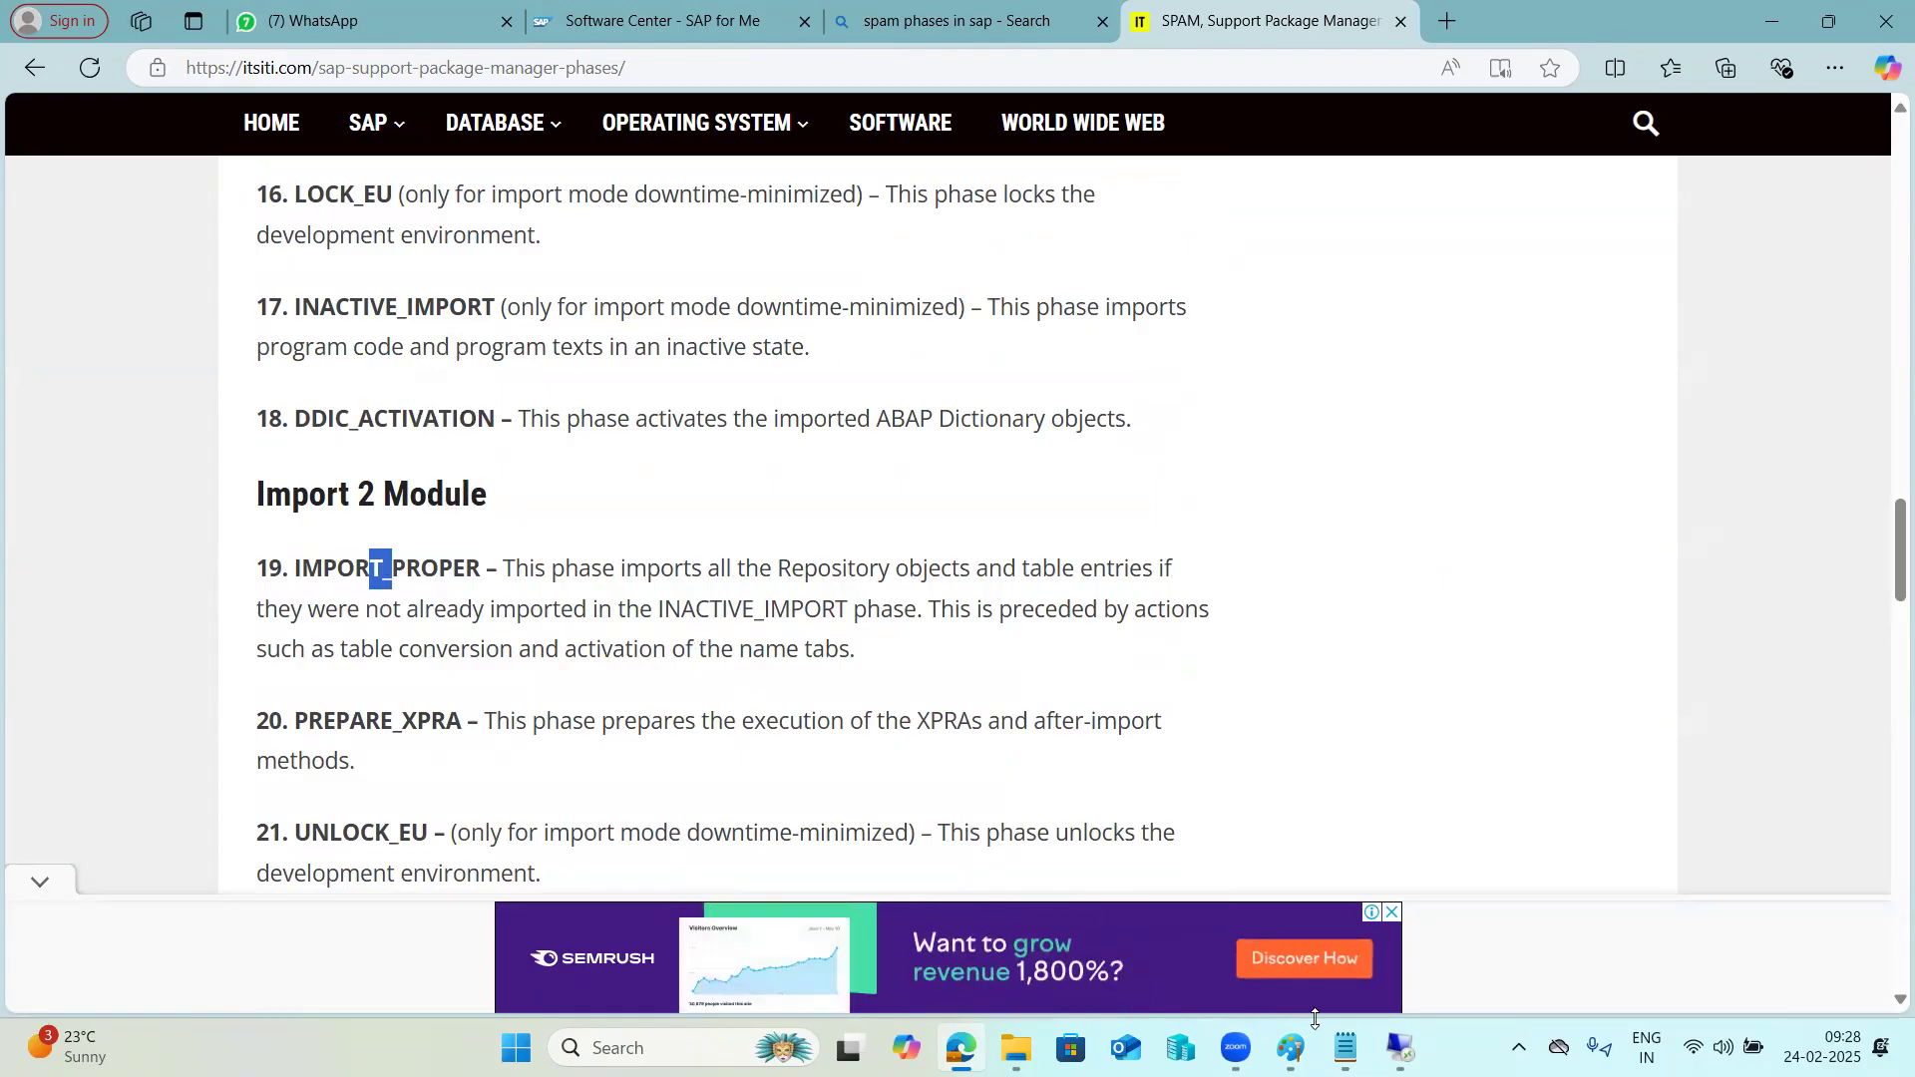
Switch back to the 49.206.199.235 remote desktop and refresh the Support Package Manager repeatedly to monitor the import phase.
{"action": "left_click", "coordinate": [1399, 1048]}
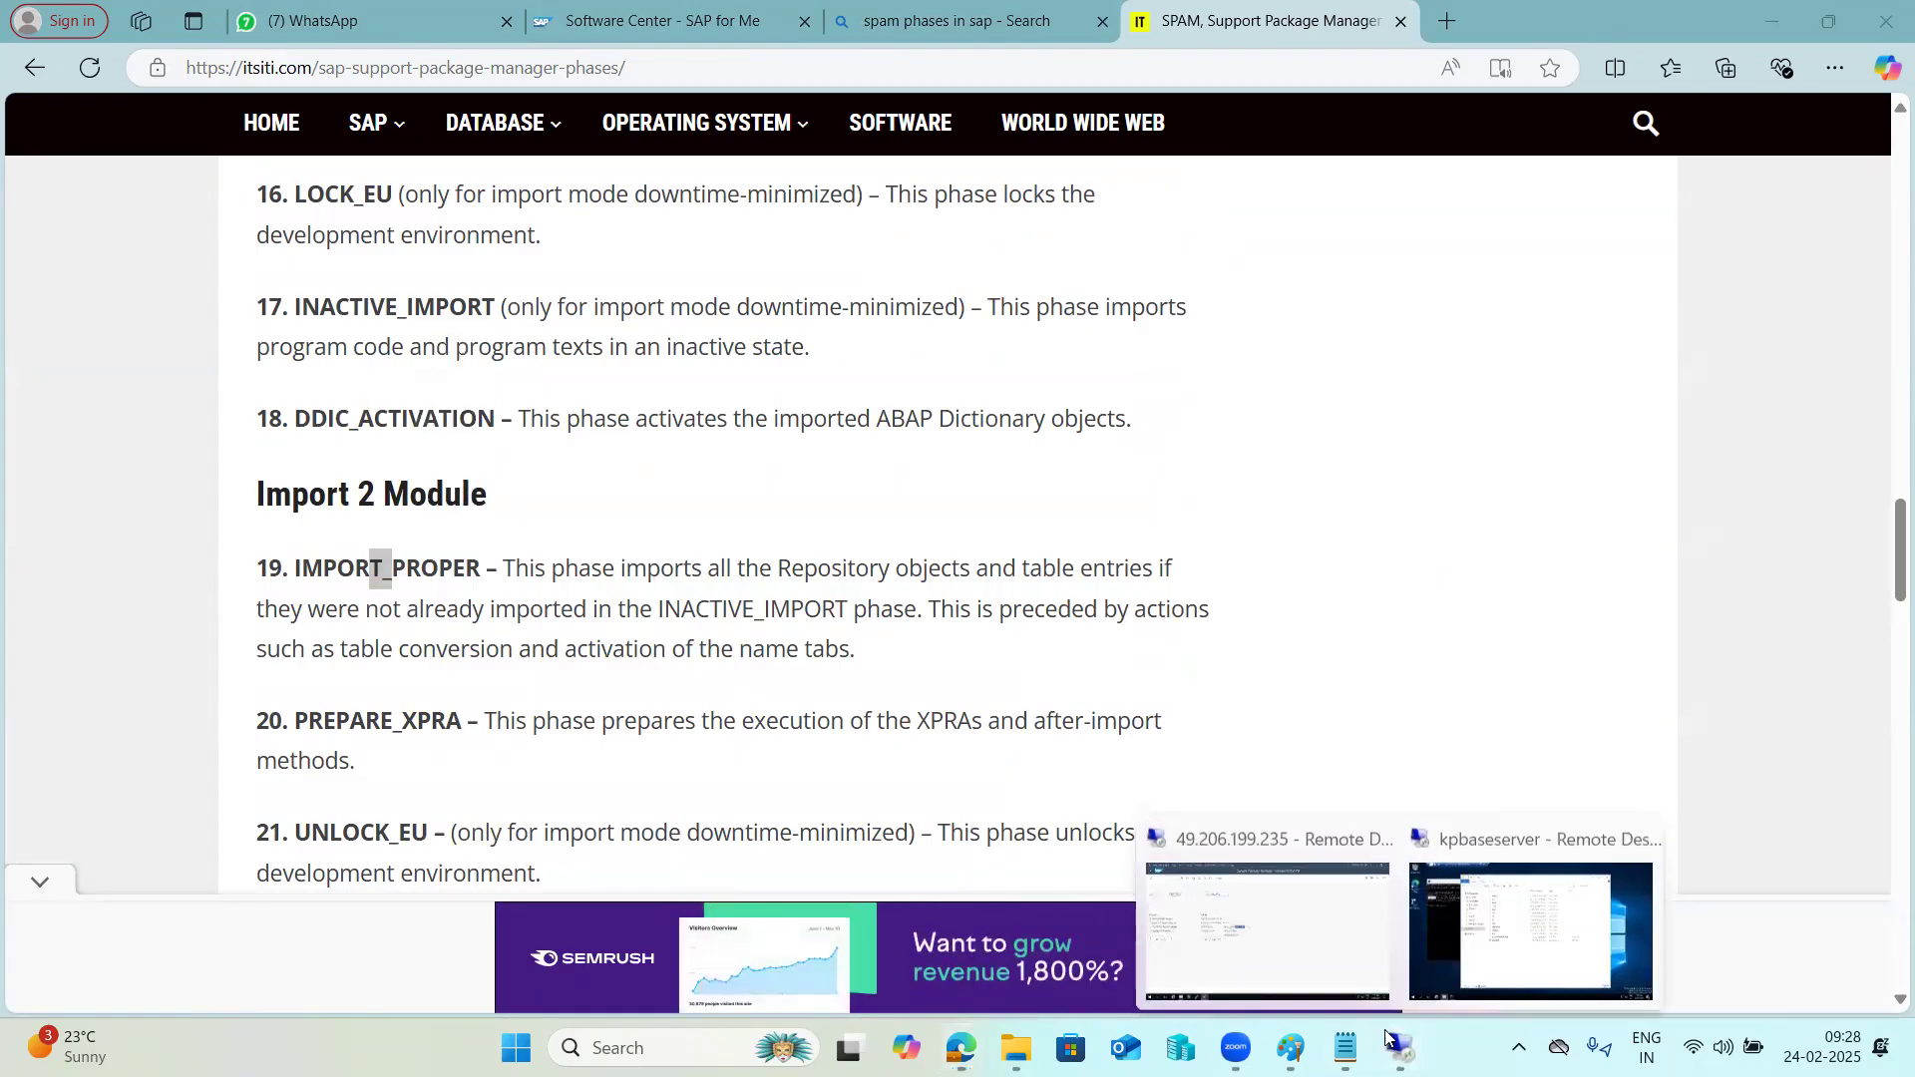
{"action": "left_click", "coordinate": [1286, 925]}
{"action": "left_click", "coordinate": [511, 137]}
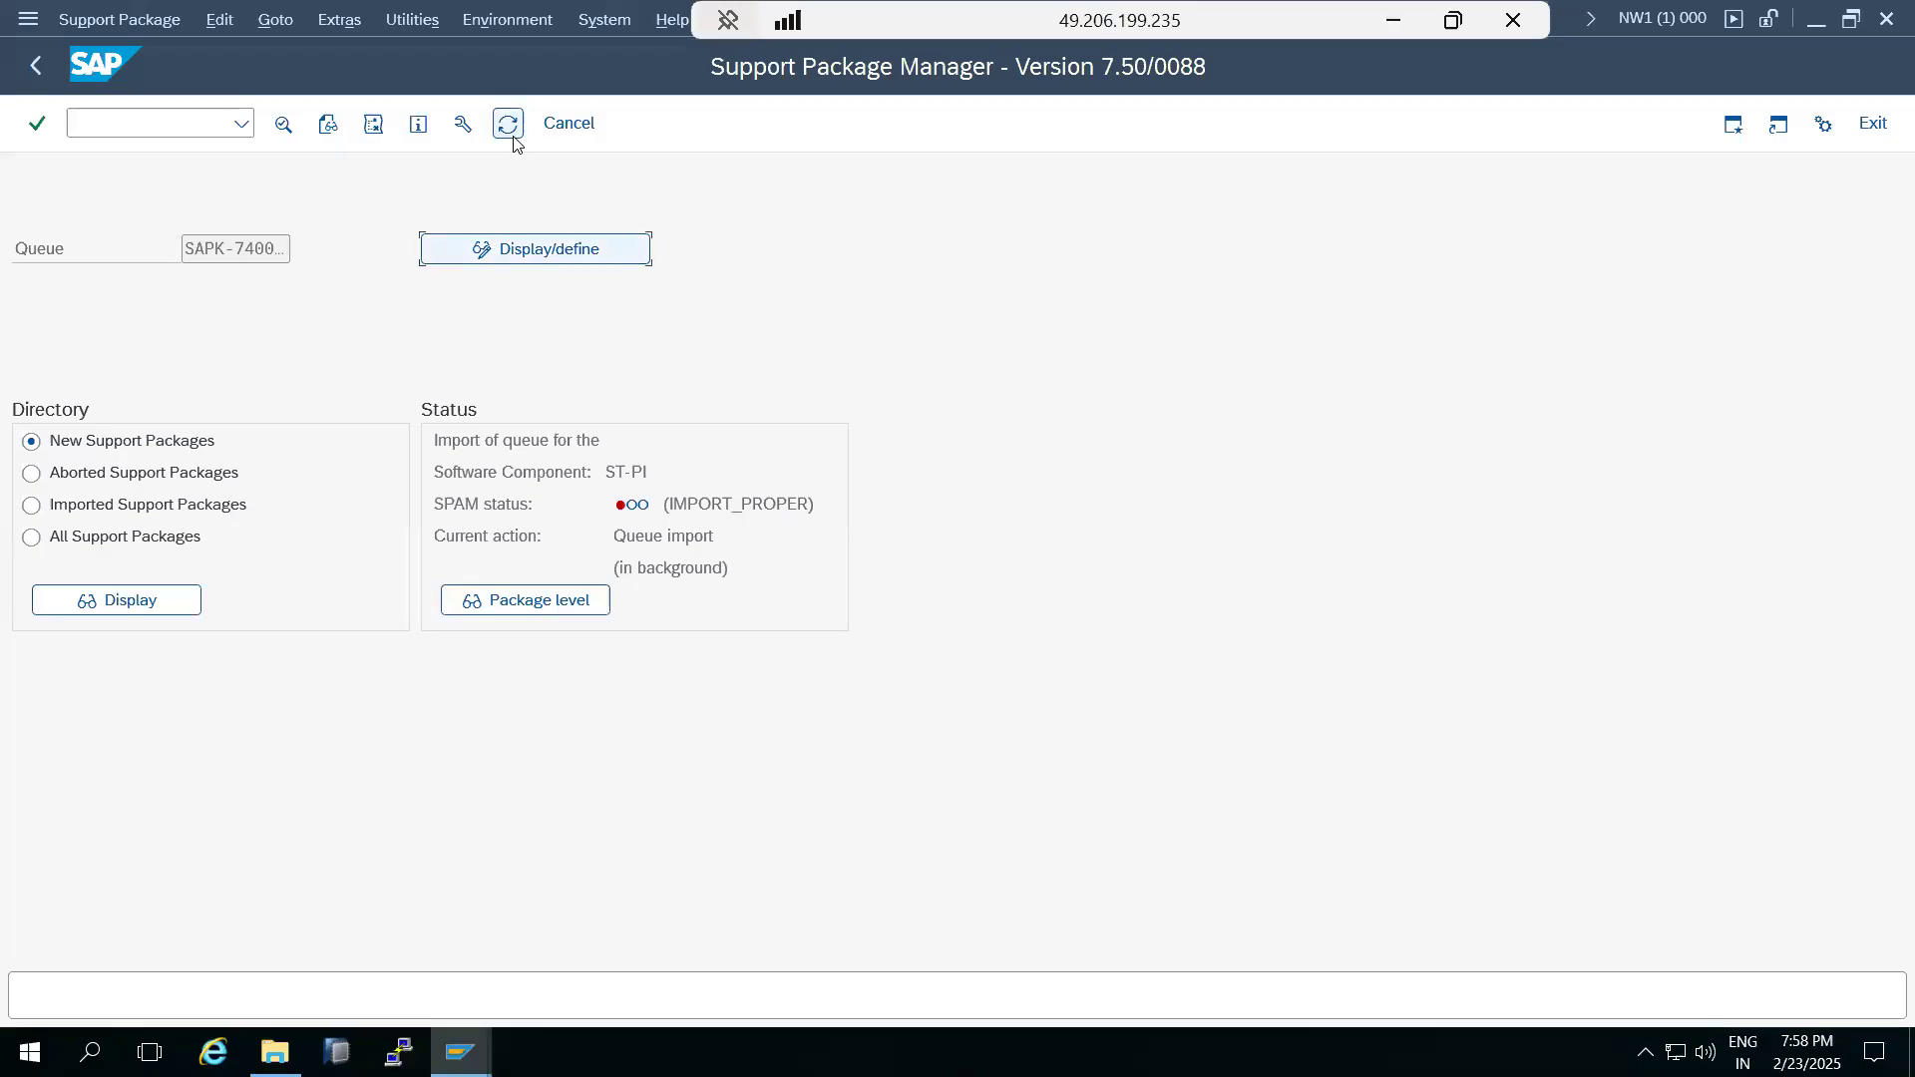
{"action": "left_click", "coordinate": [514, 136]}
{"action": "left_click", "coordinate": [513, 136]}
{"action": "left_click", "coordinate": [514, 137]}
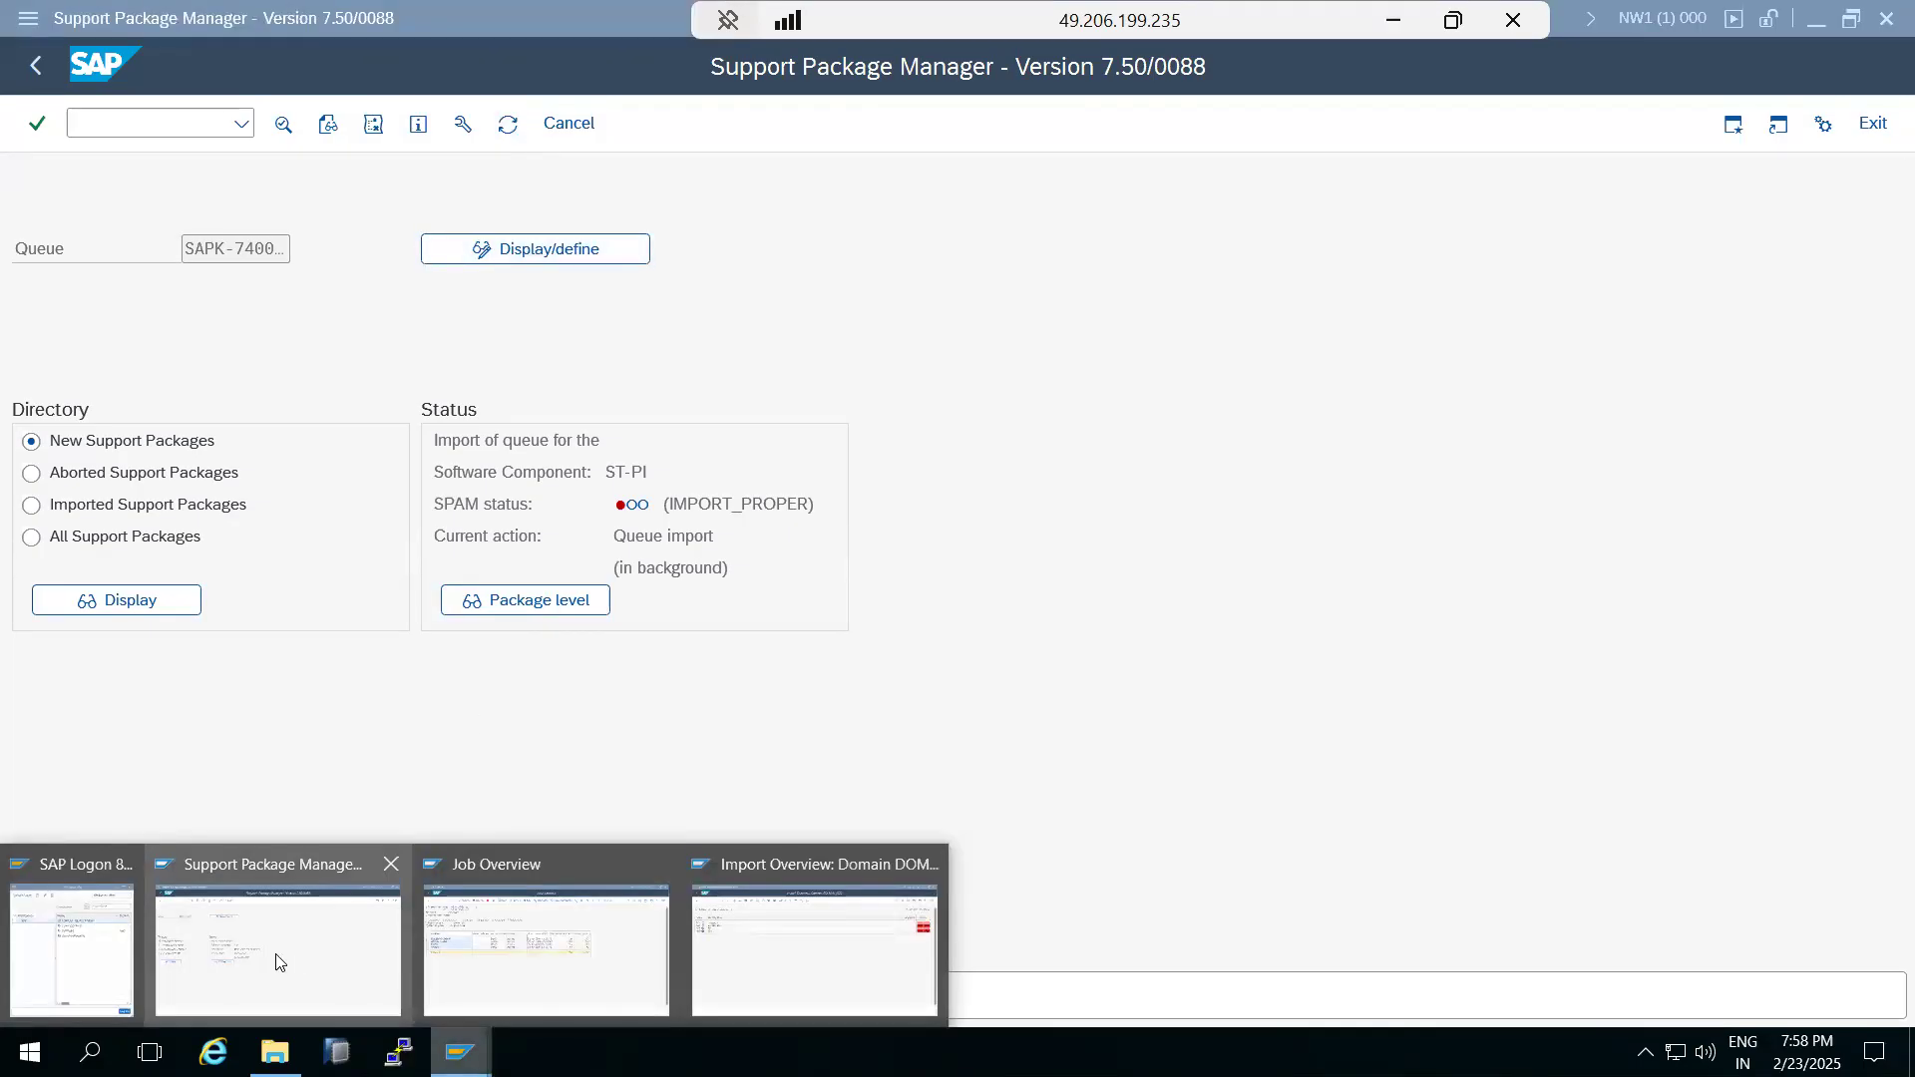
Switch to the Job Overview session and refresh the list of active jobs to check the queue import job.
{"action": "left_click", "coordinate": [471, 1038]}
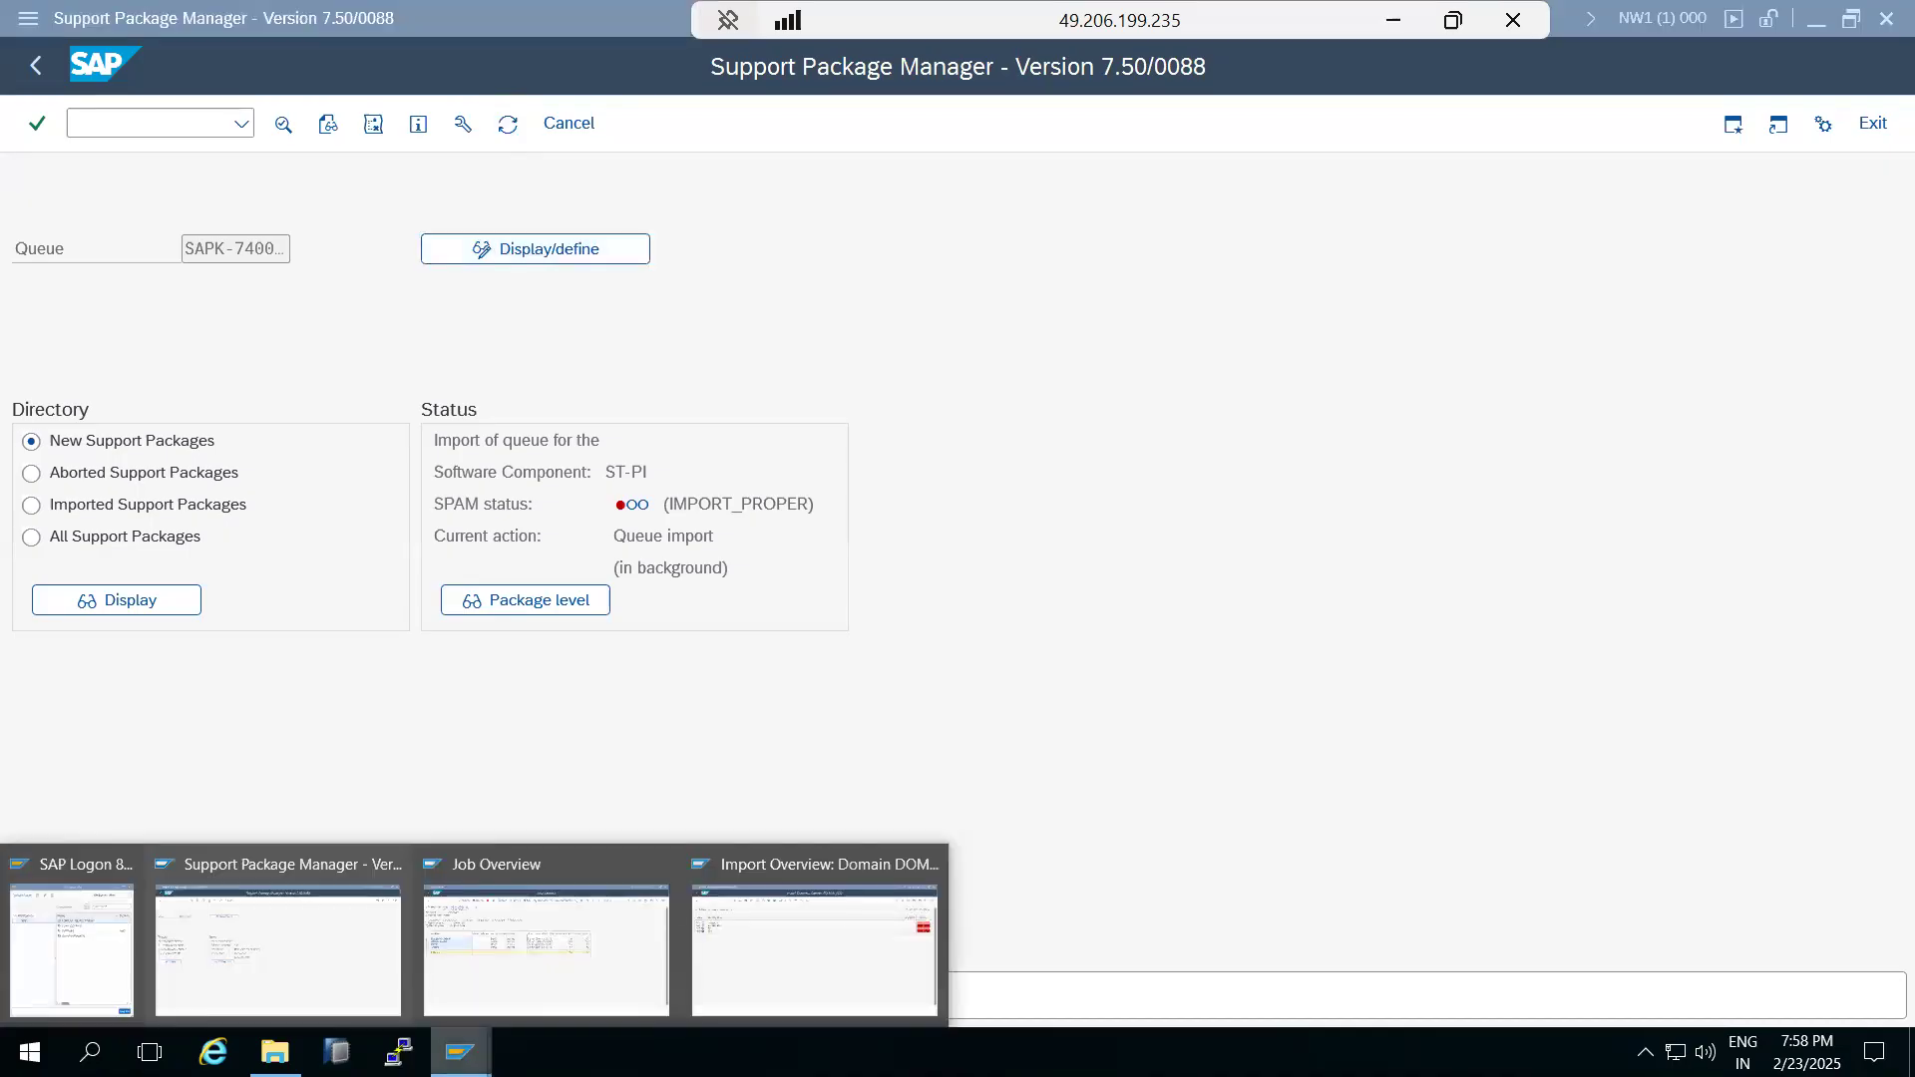
{"action": "left_click", "coordinate": [555, 973]}
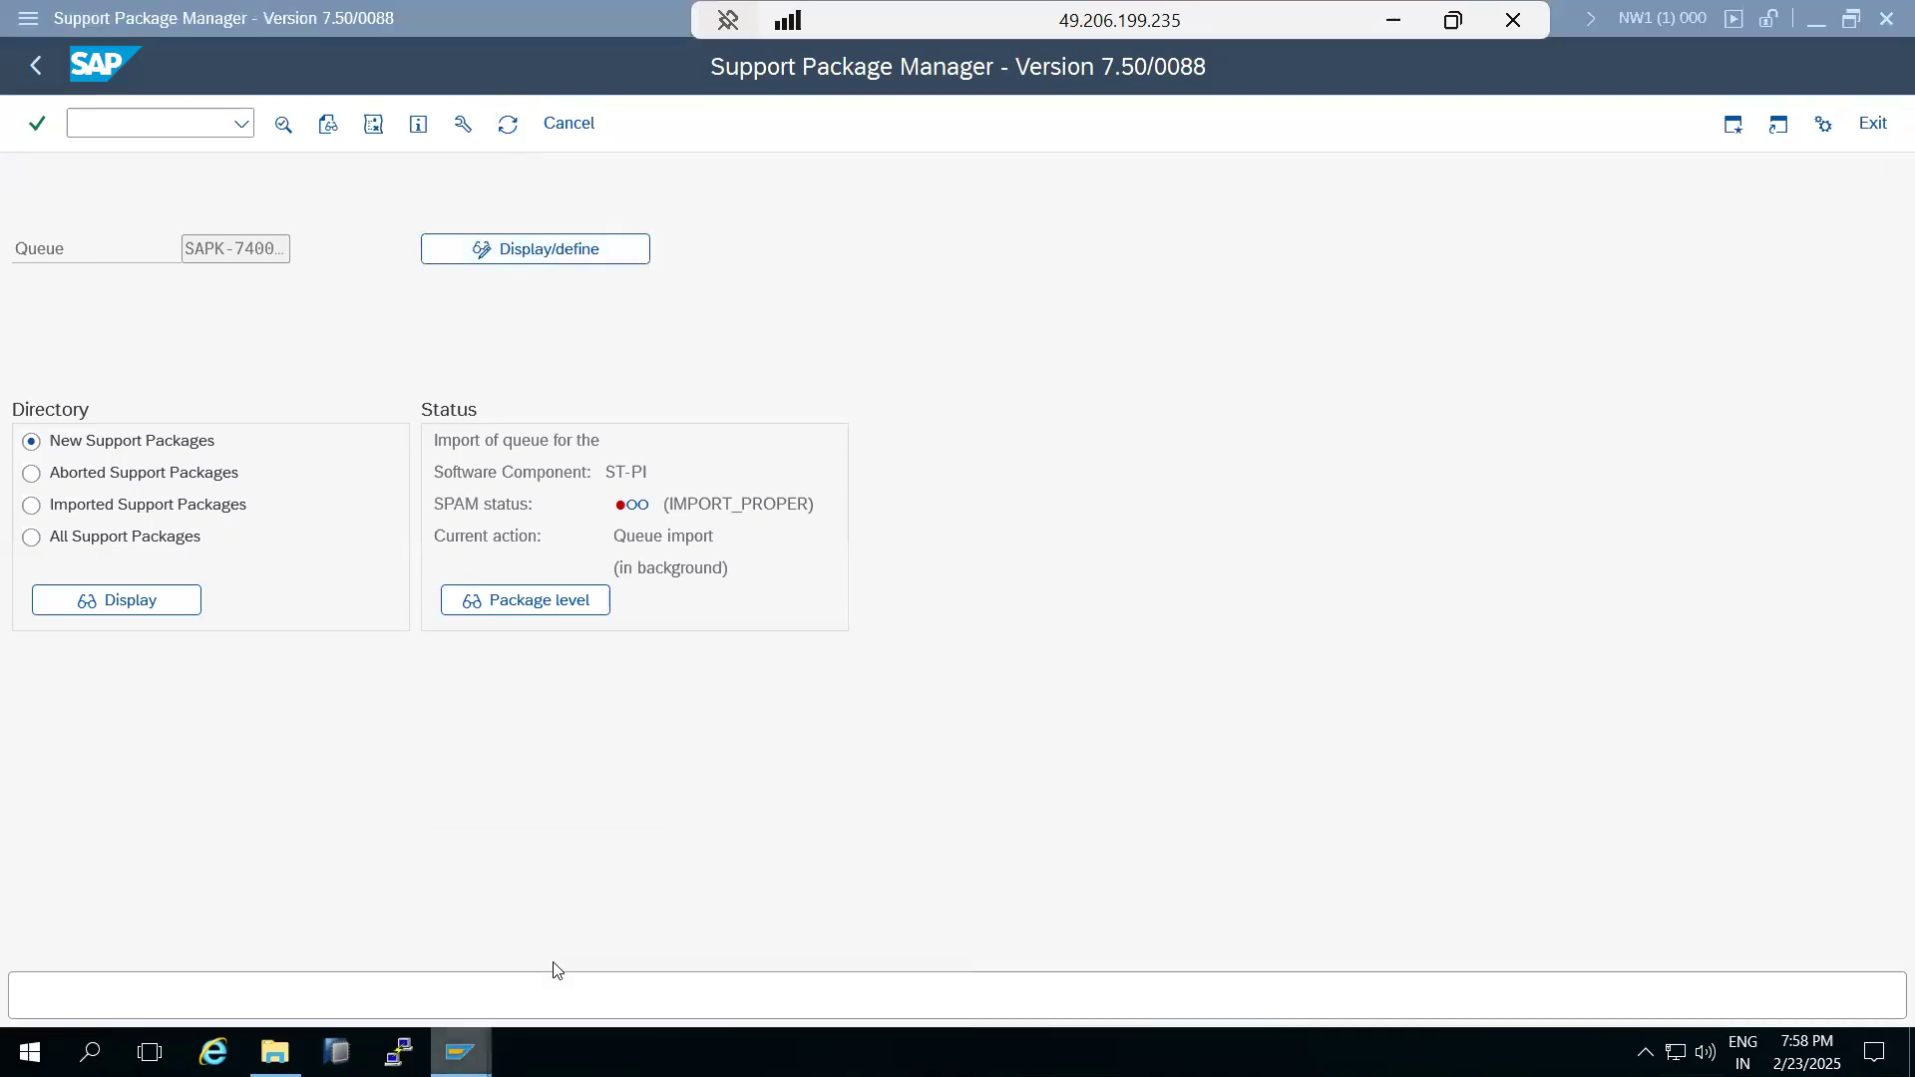
{"action": "left_click", "coordinate": [315, 125]}
{"action": "left_click", "coordinate": [317, 128]}
{"action": "left_click", "coordinate": [317, 129]}
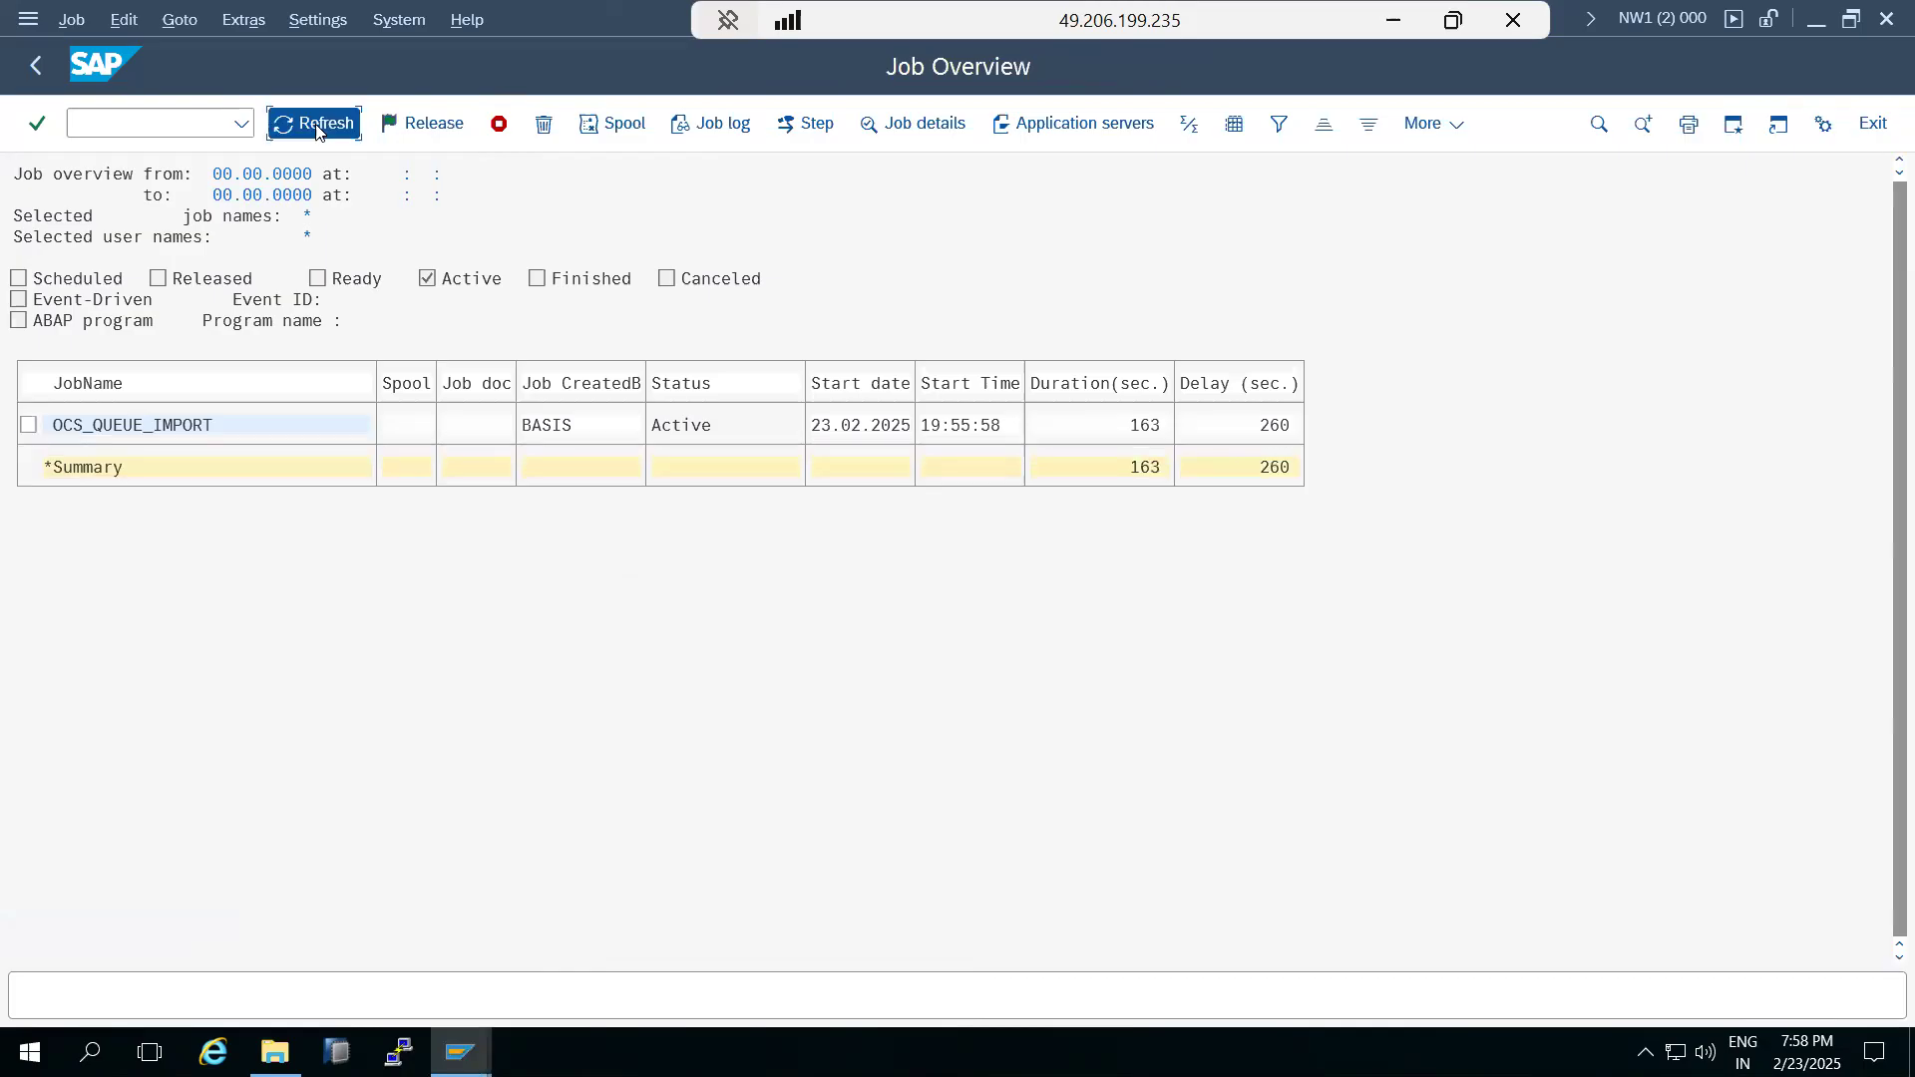
Leave the Job Overview, run transaction SM50 and check the total and free background work processes.
{"action": "left_click", "coordinate": [30, 64]}
{"action": "left_click", "coordinate": [26, 66]}
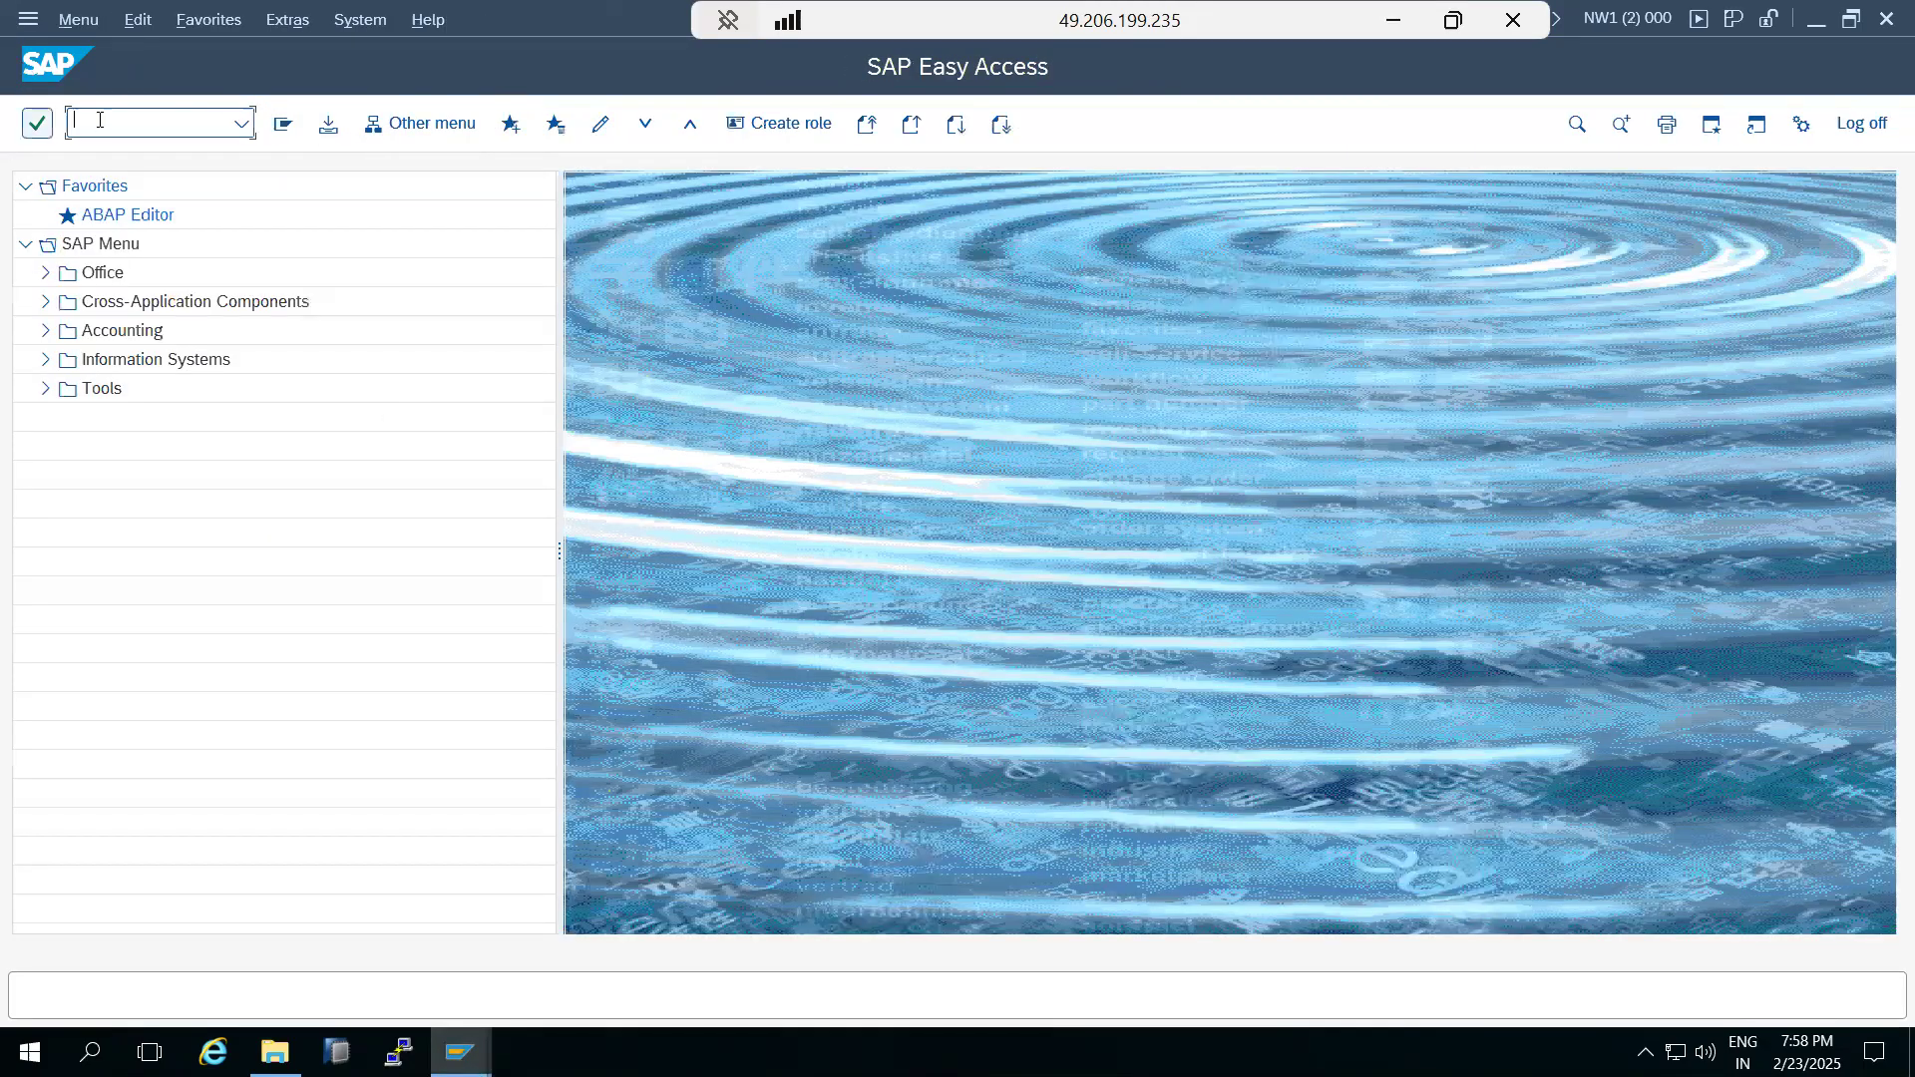
{"action": "type", "text": "sm50"}
{"action": "key", "text": "Return"}
{"action": "left_click_drag", "start_coordinate": [306, 268], "coordinate": [322, 264]}
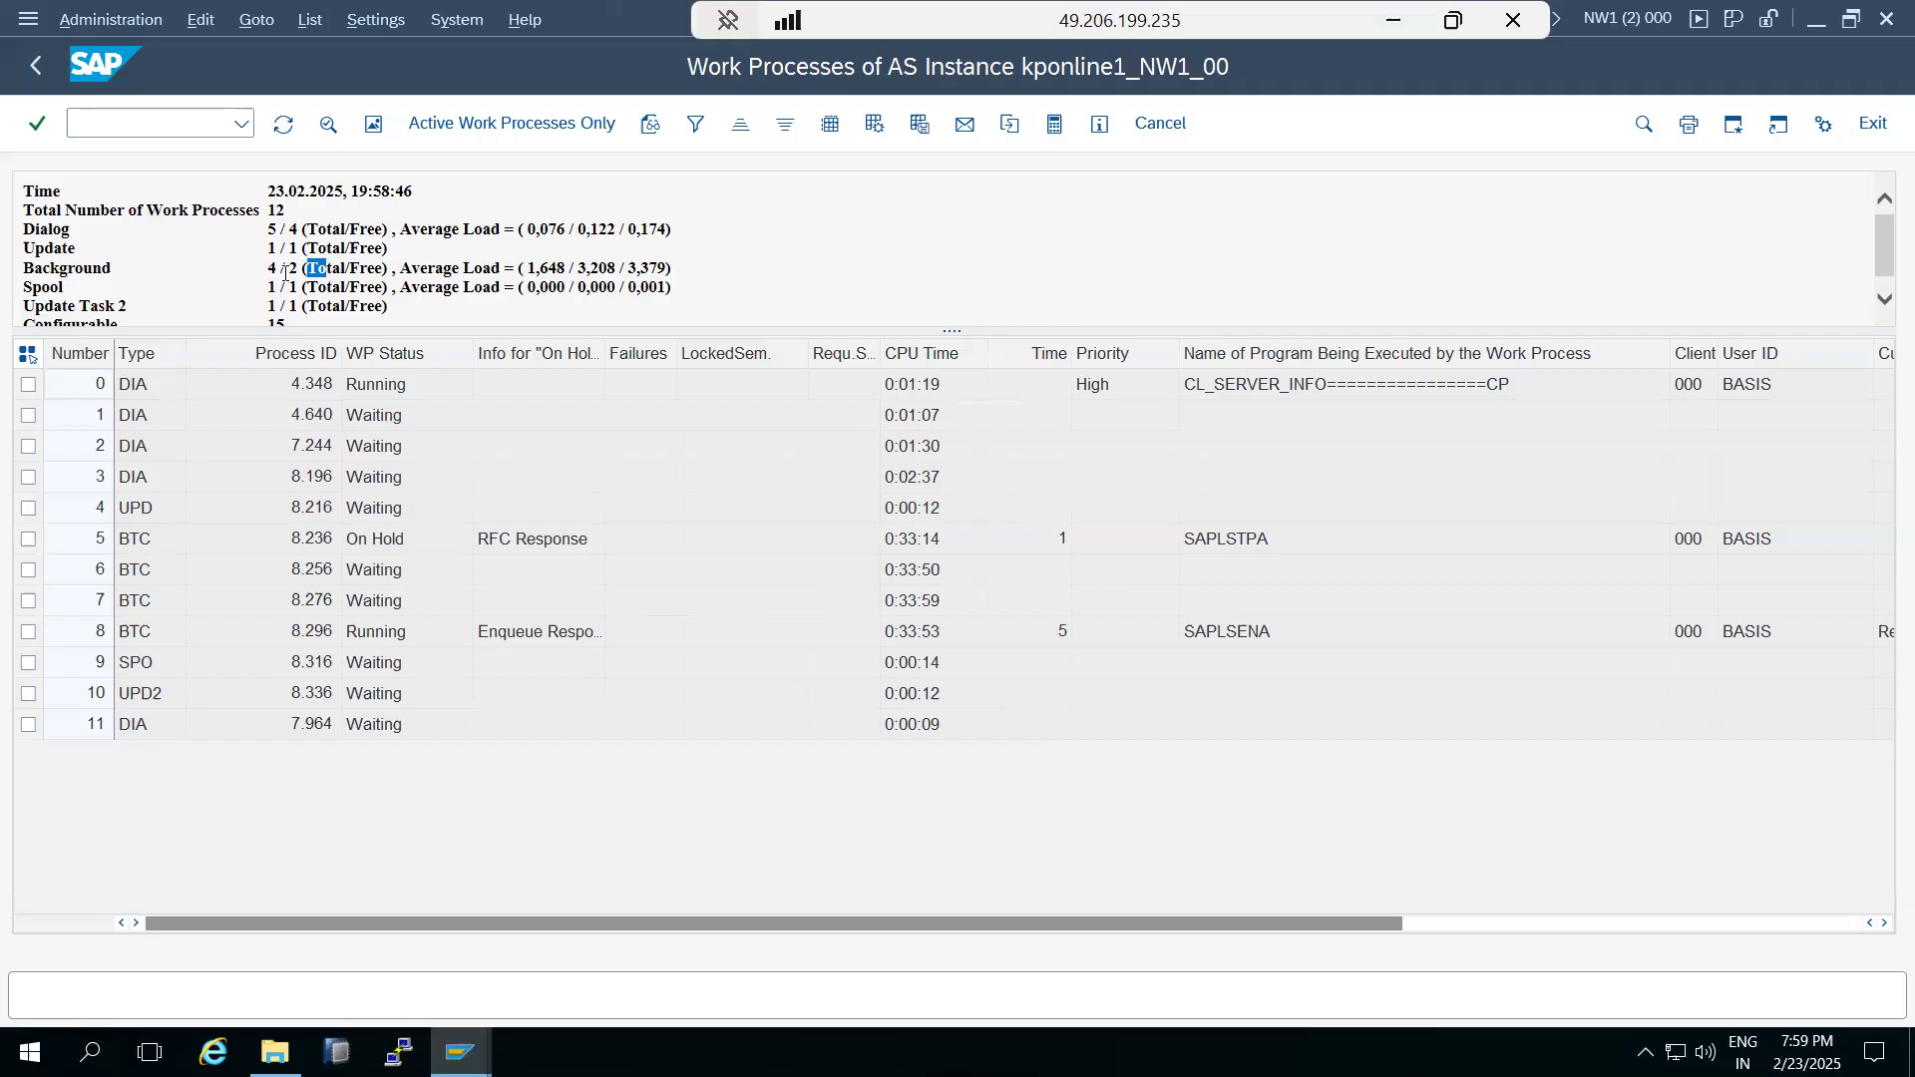
Switch to the Support Package Manager session, refresh it and check the next action for the ST-PI queue.
{"action": "mouse_move", "coordinate": [459, 1052]}
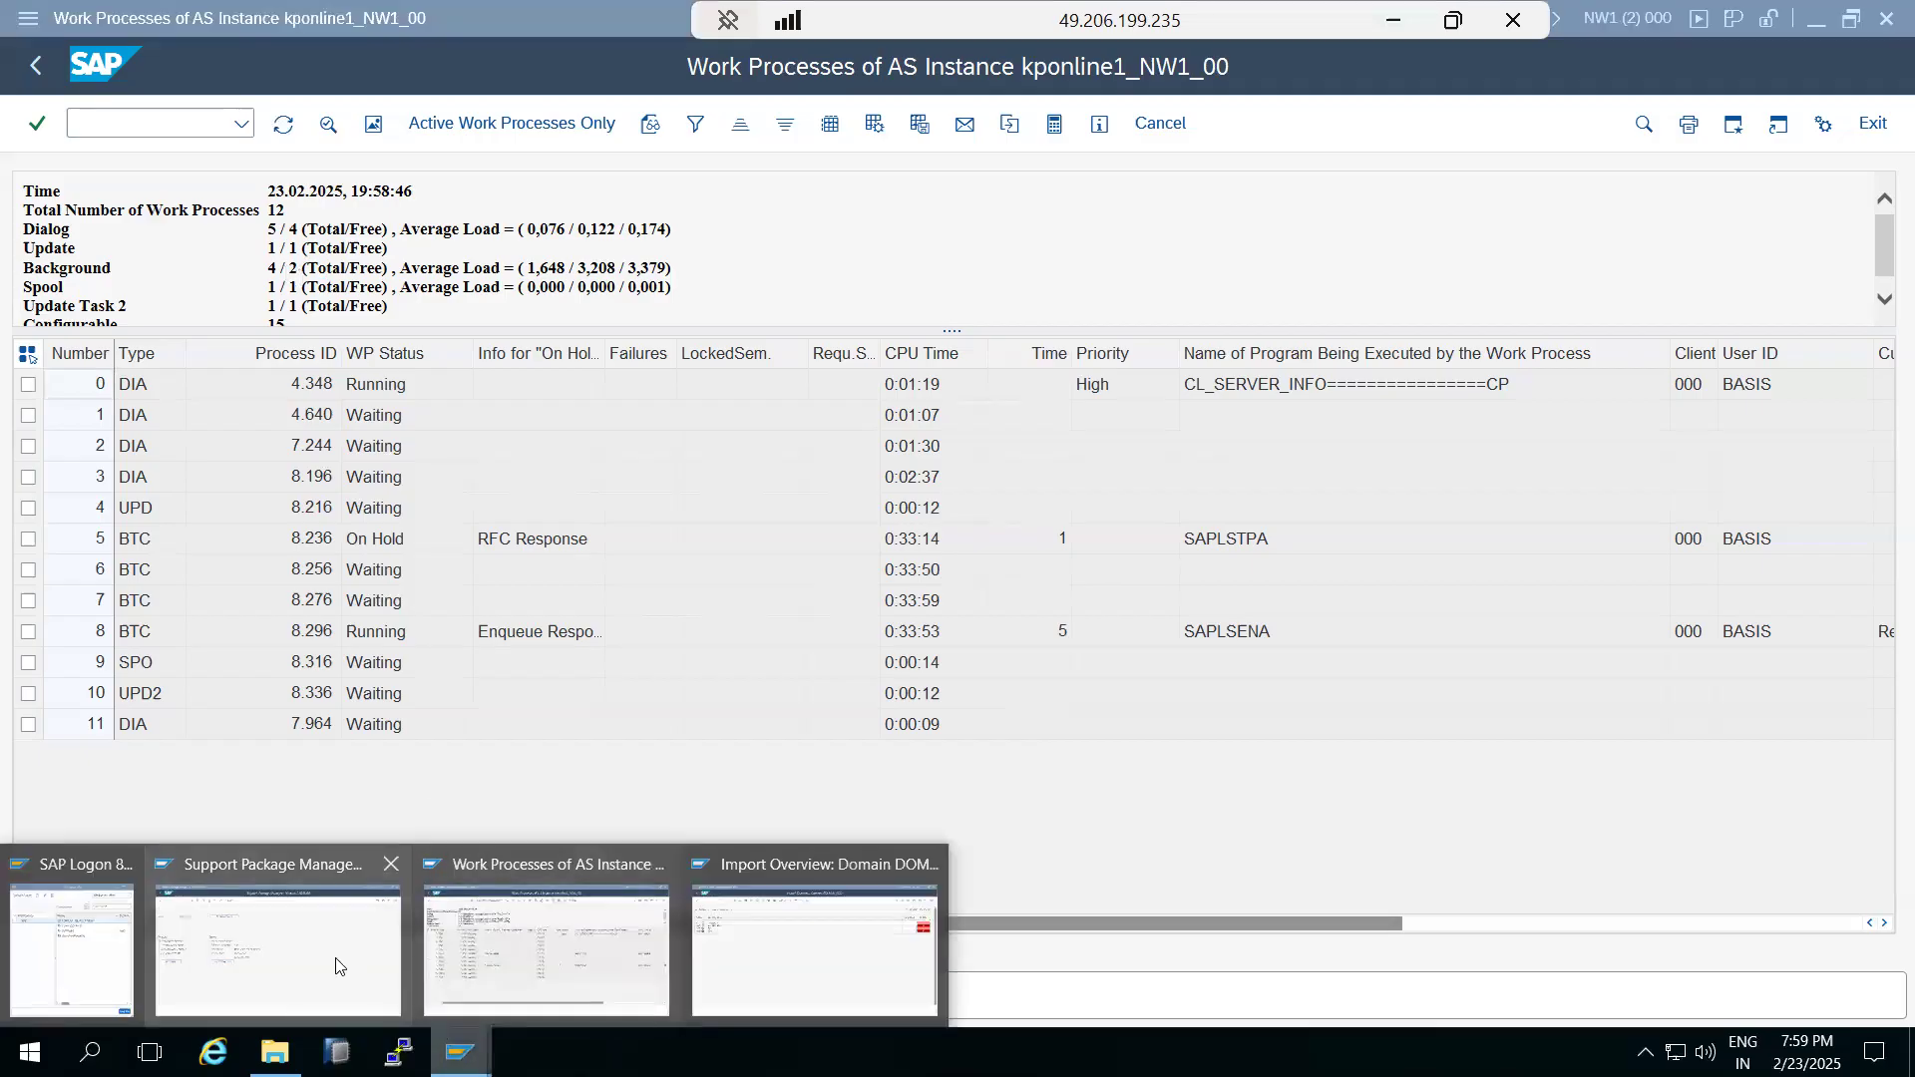
{"action": "left_click", "coordinate": [309, 948]}
{"action": "left_click", "coordinate": [507, 125]}
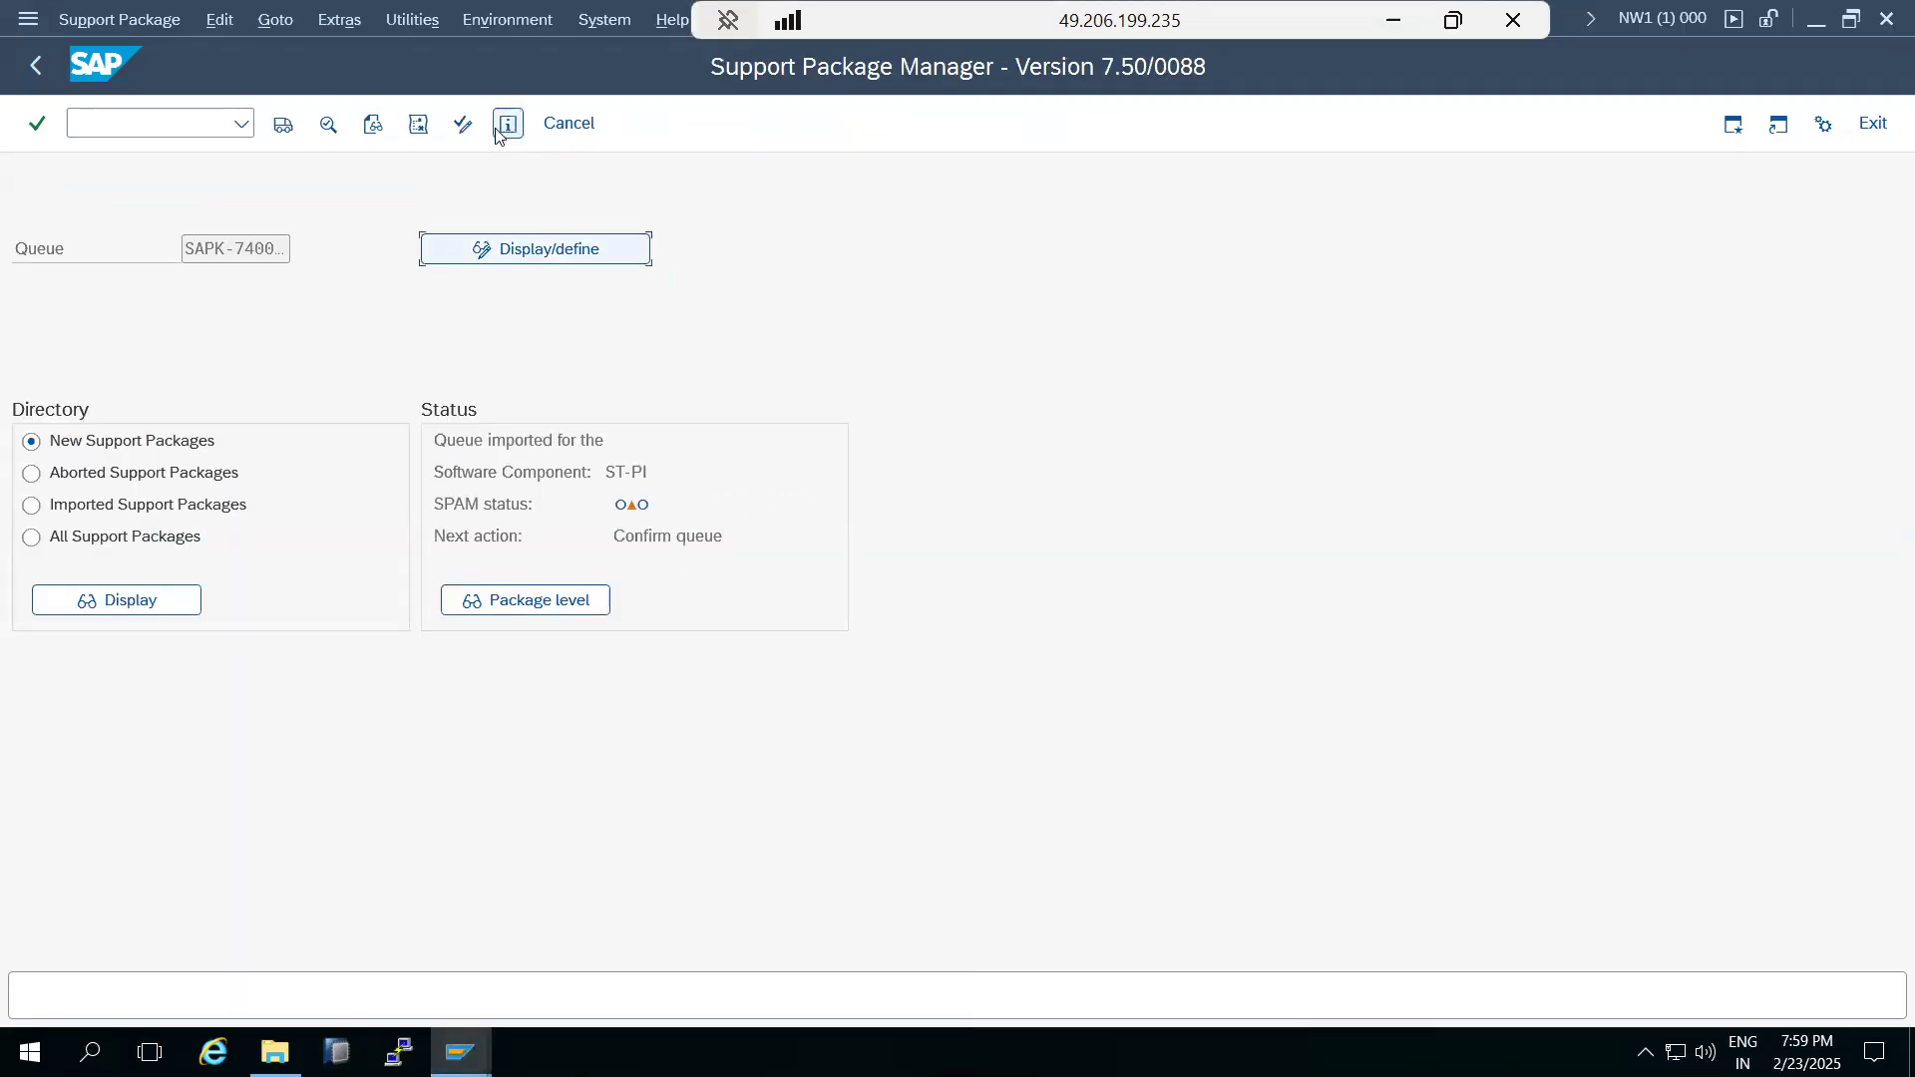
{"action": "left_click_drag", "start_coordinate": [652, 537], "coordinate": [676, 537]}
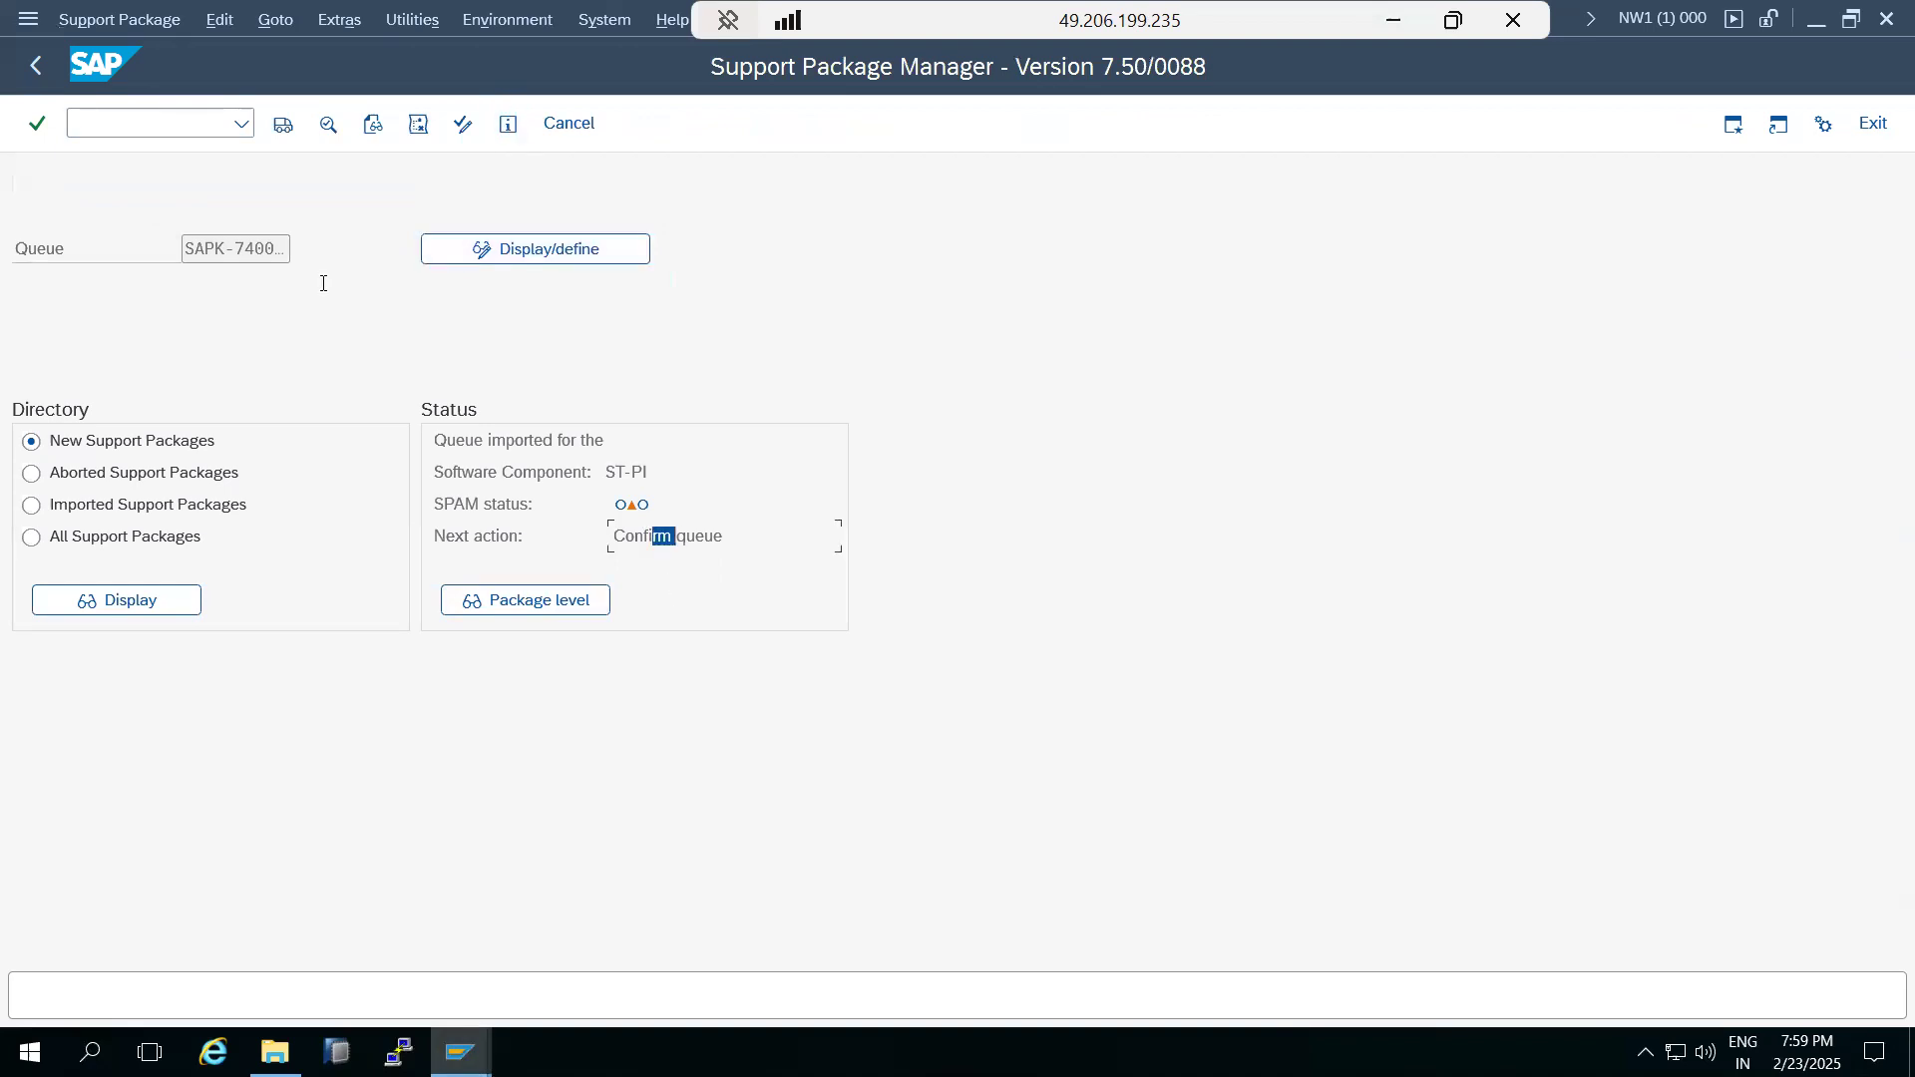
Confirm the imported ST-PI support package queue in the Support Package Manager.
{"action": "left_click", "coordinate": [126, 20]}
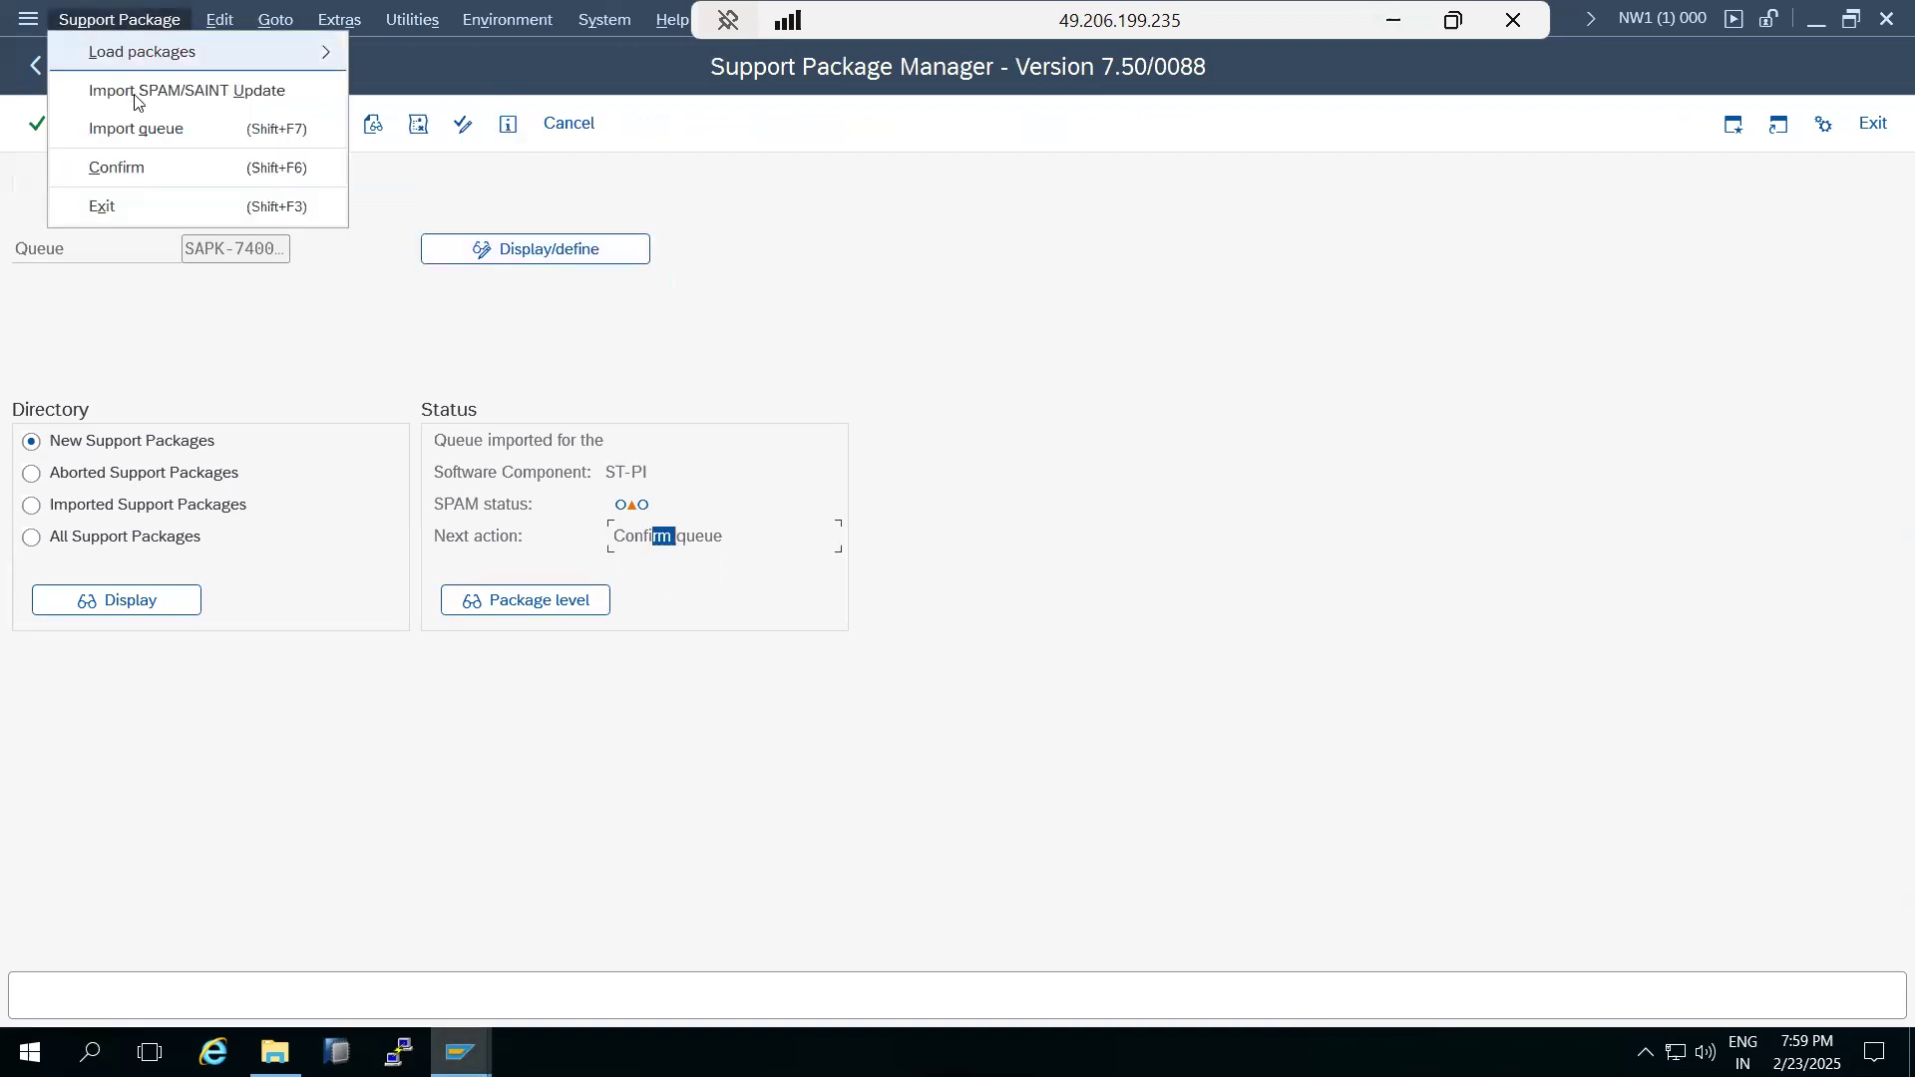
{"action": "left_click", "coordinate": [127, 176]}
{"action": "left_click", "coordinate": [802, 741]}
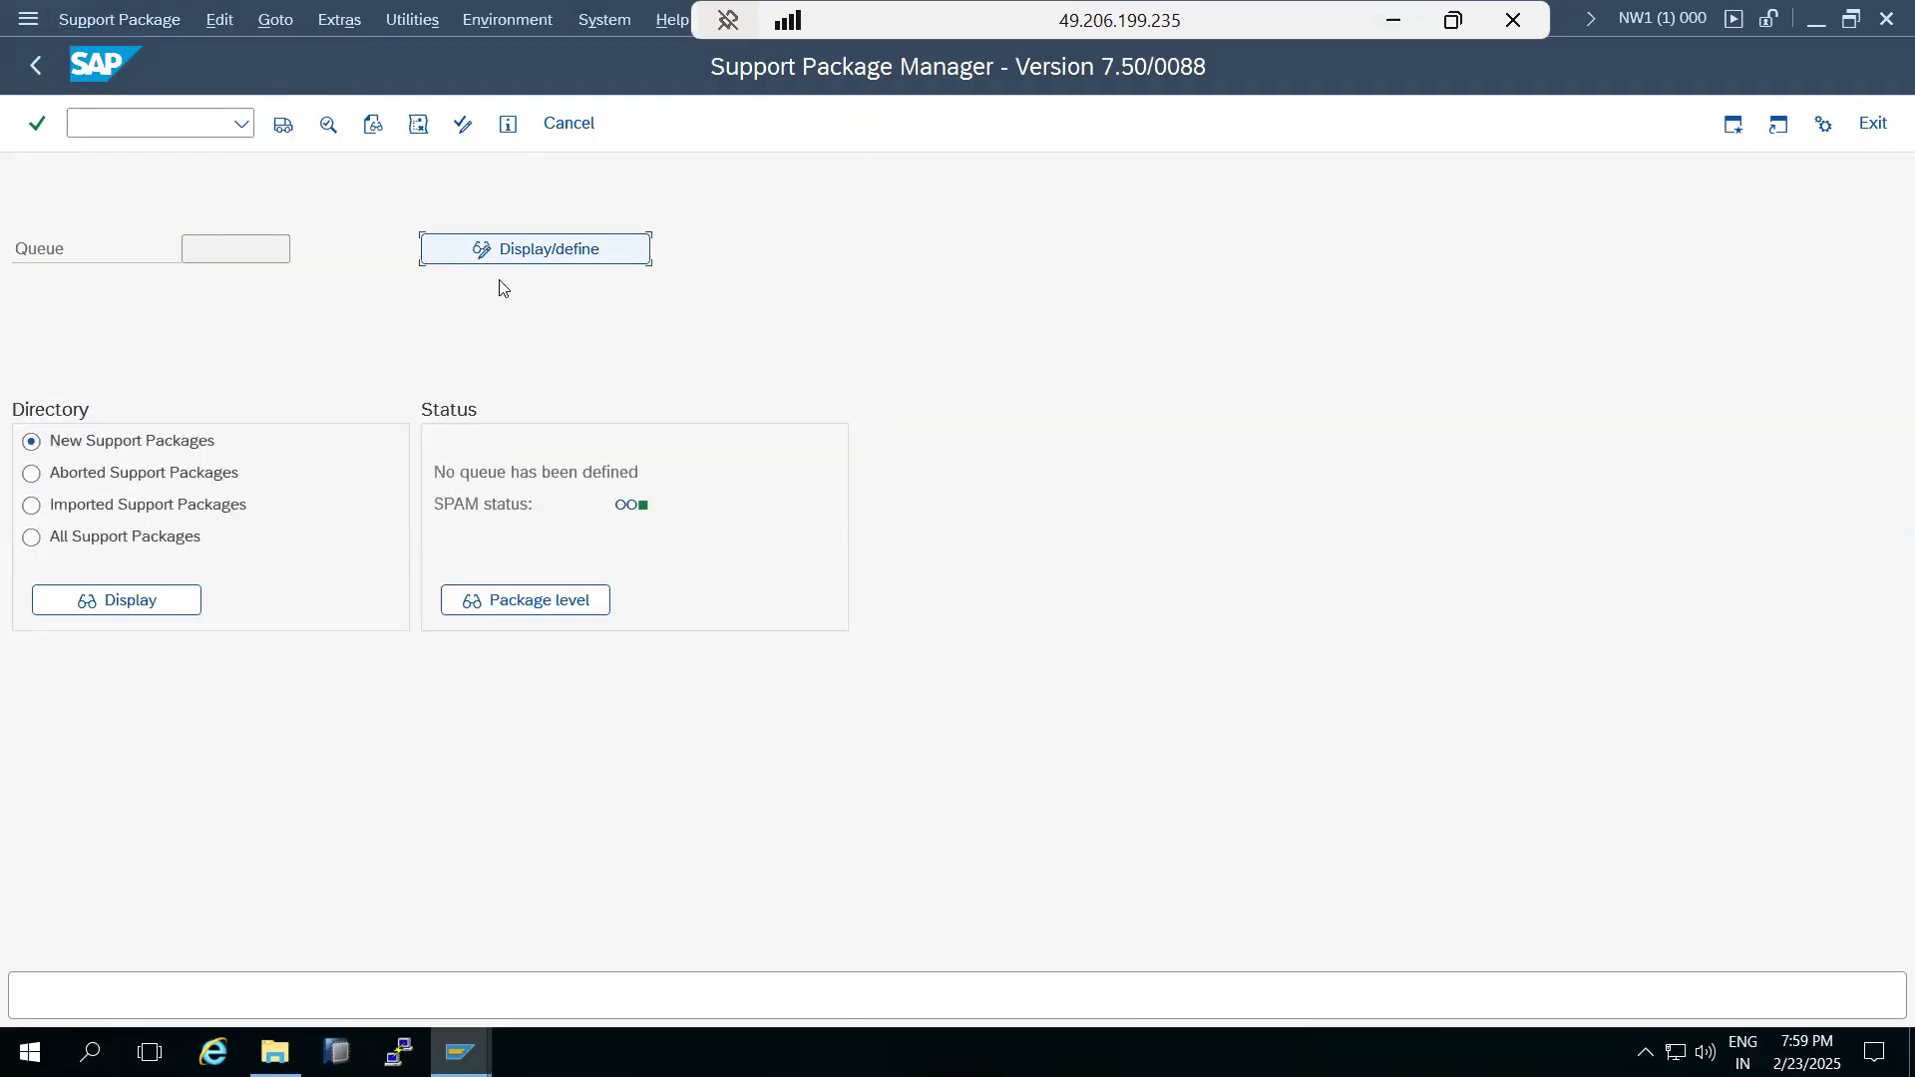
Check ST-PI's support package level among the installed software component versions in the system status, and close both dialogs.
{"action": "left_click", "coordinate": [605, 20]}
{"action": "left_click", "coordinate": [619, 477]}
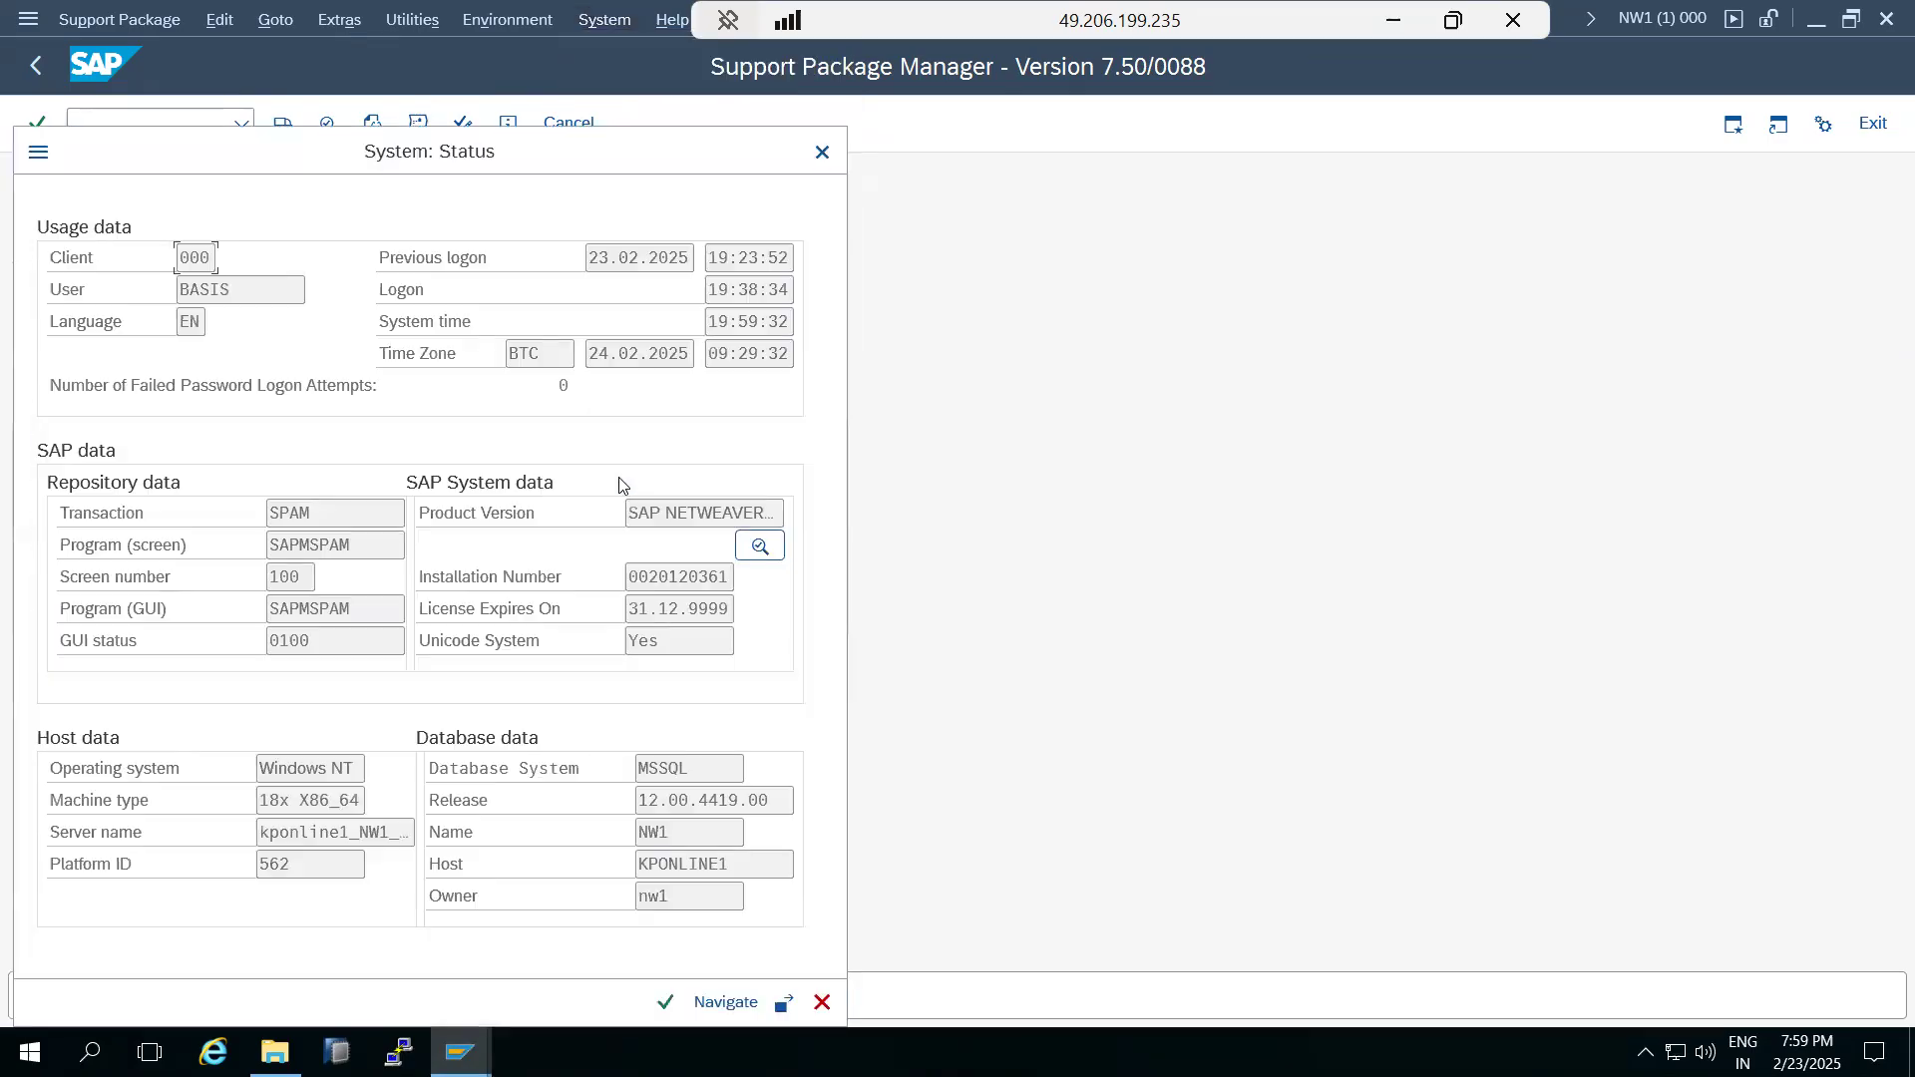
{"action": "left_click", "coordinate": [760, 545]}
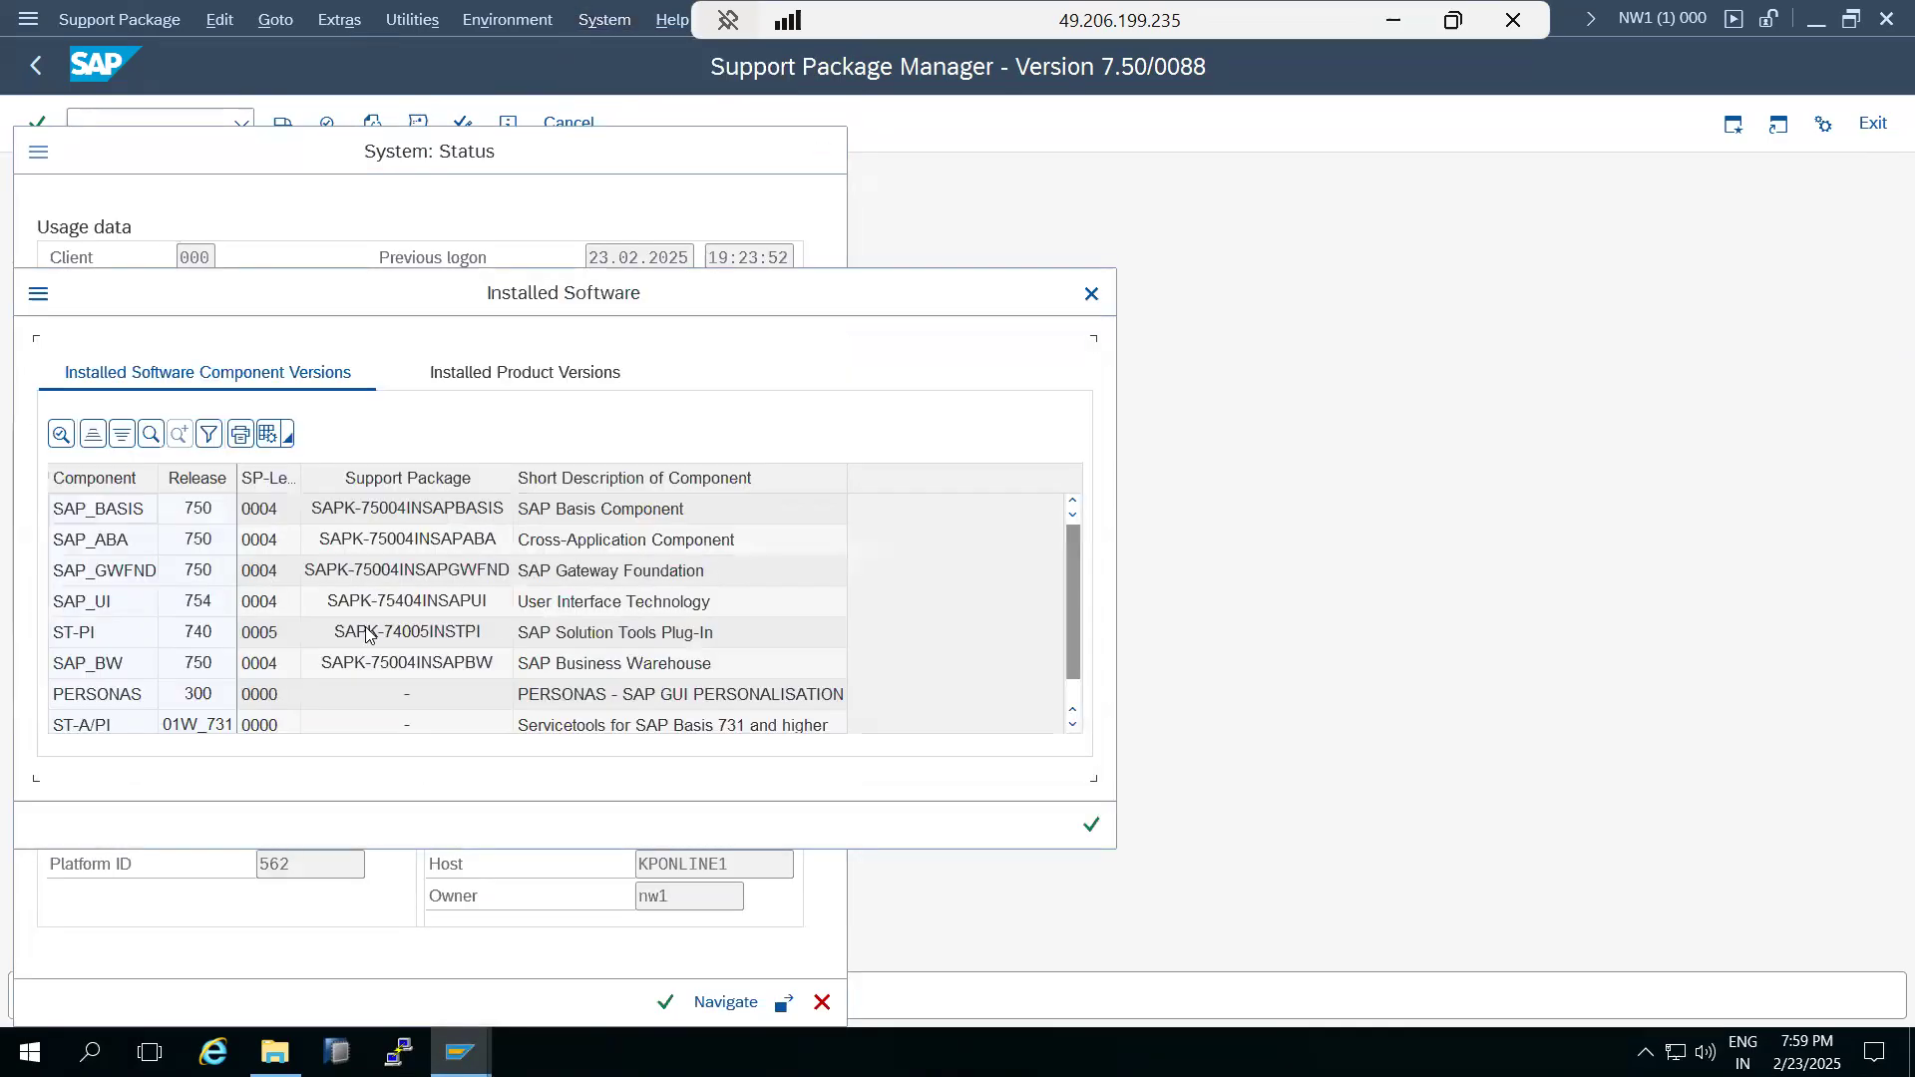
{"action": "left_click", "coordinate": [270, 634]}
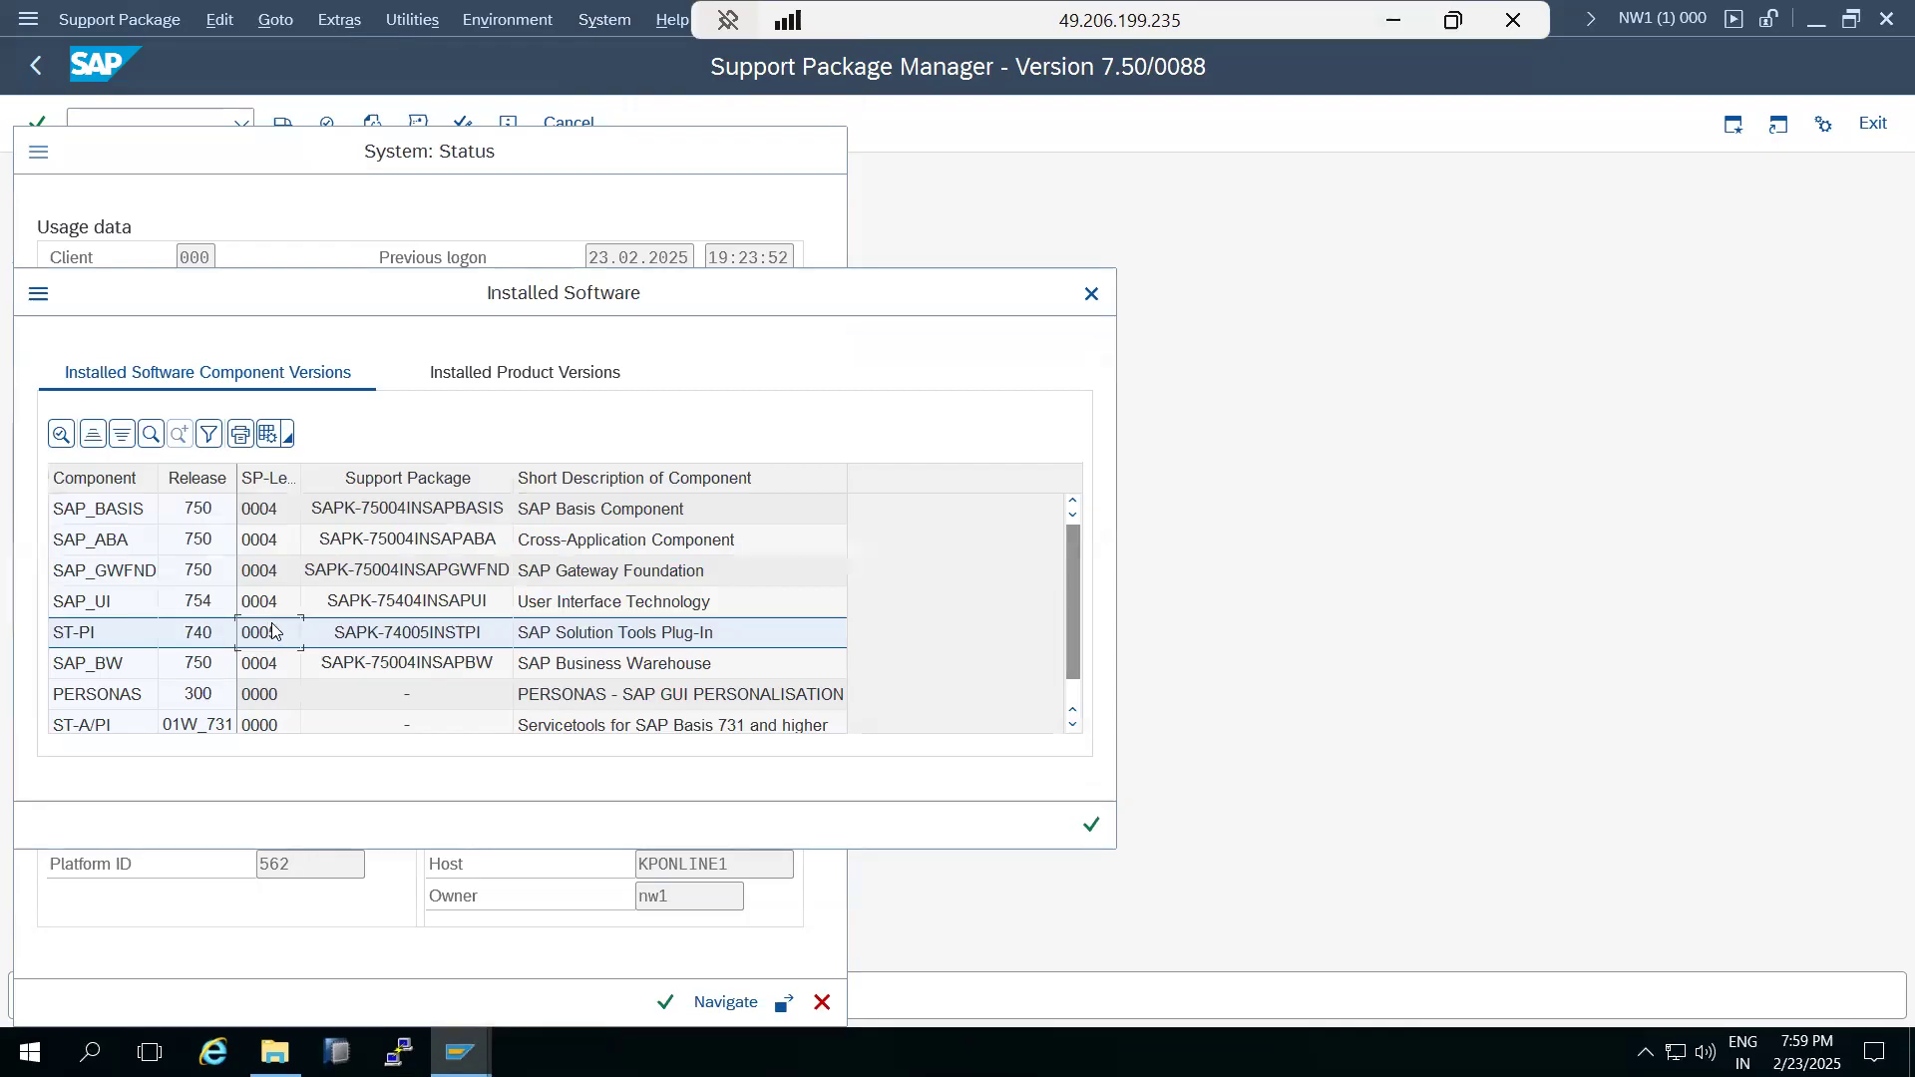
{"action": "scroll", "coordinate": [275, 629], "scroll_direction": "down", "scroll_amount": 1}
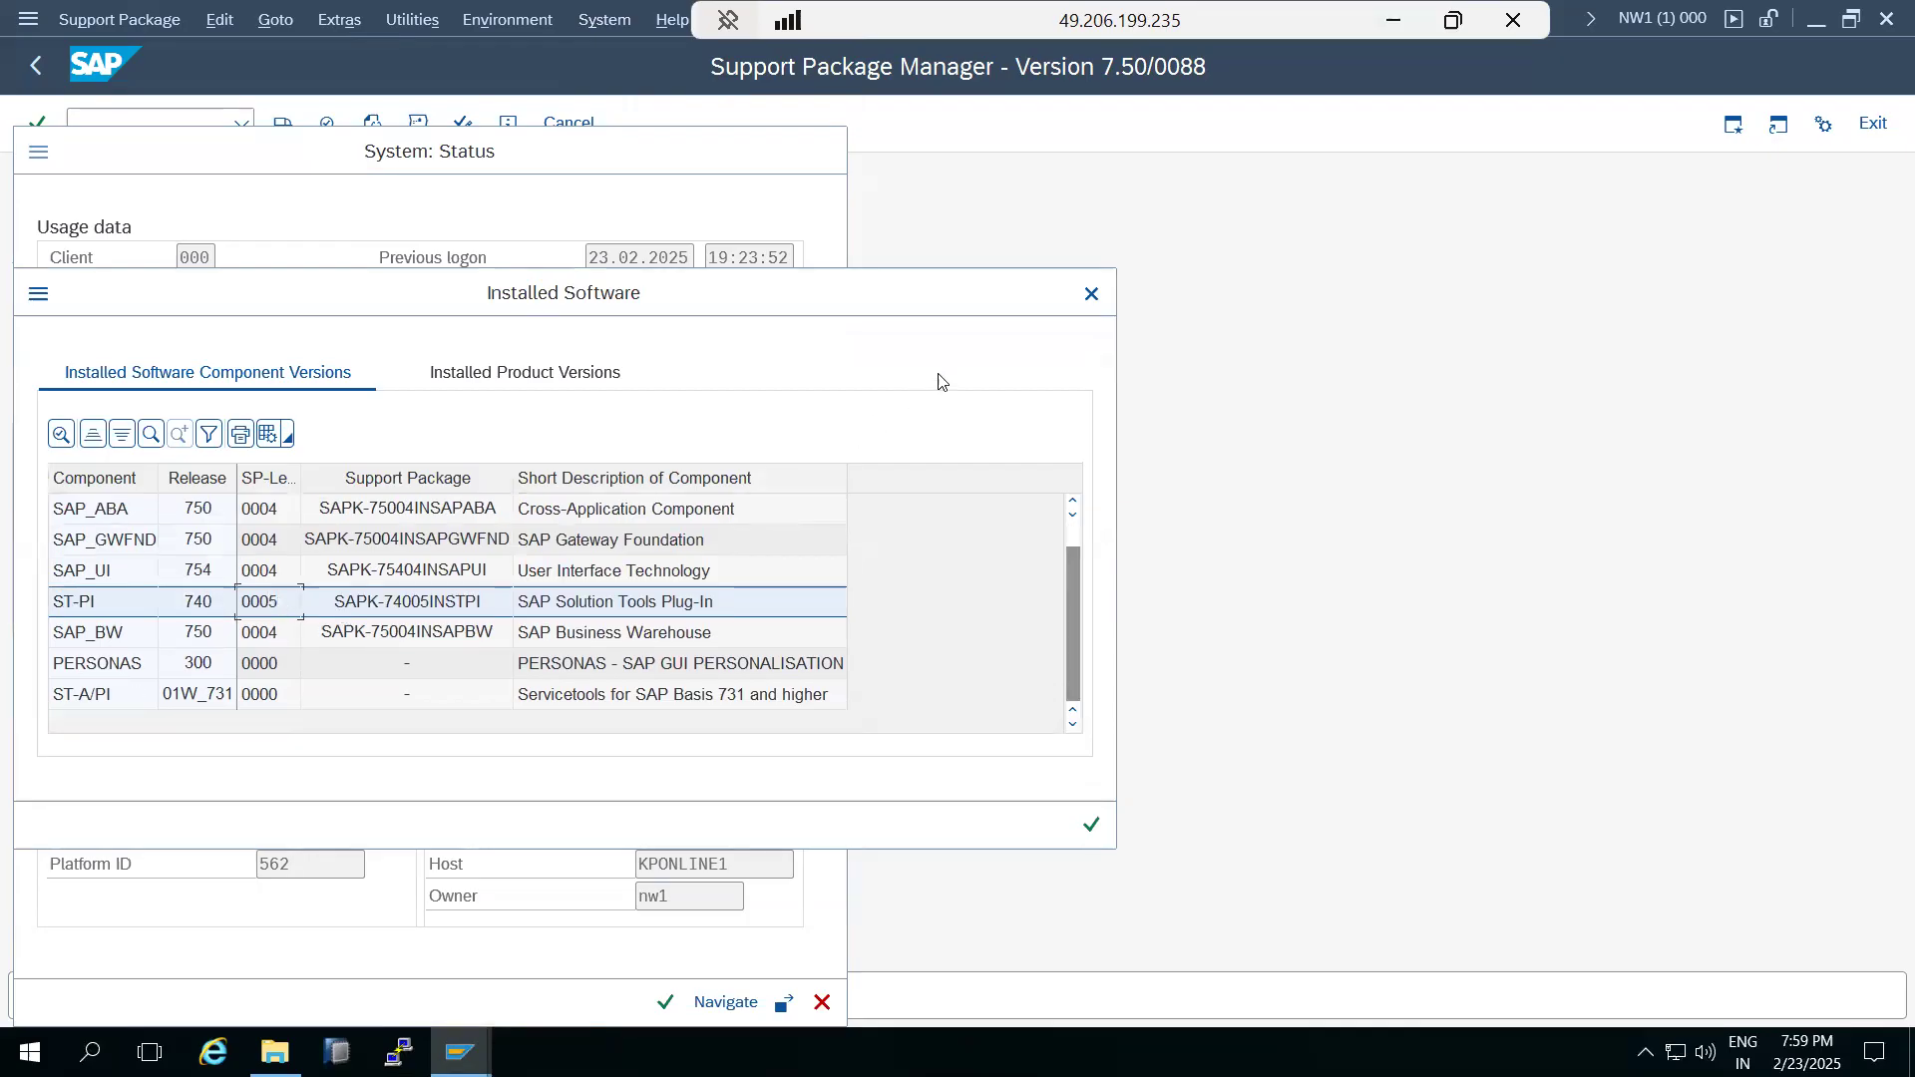
{"action": "left_click", "coordinate": [1090, 298]}
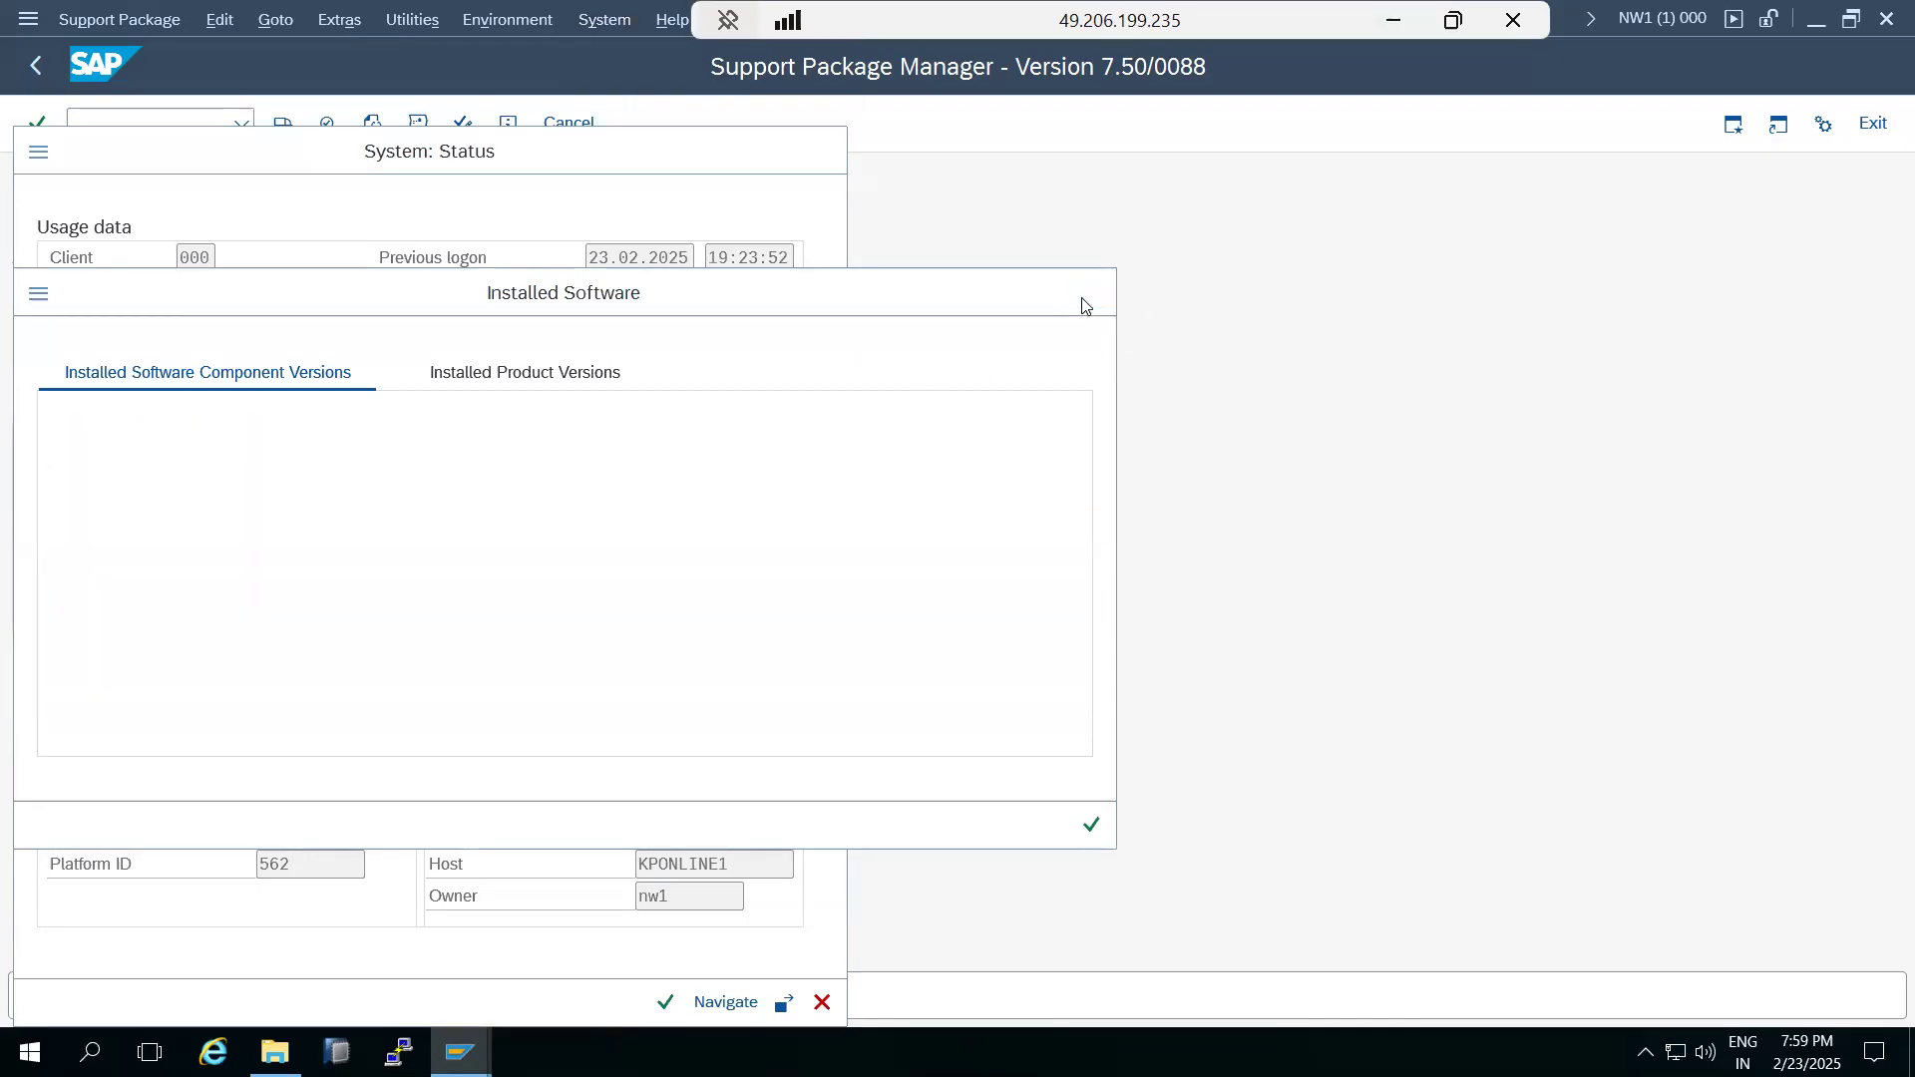
{"action": "left_click", "coordinate": [822, 1002]}
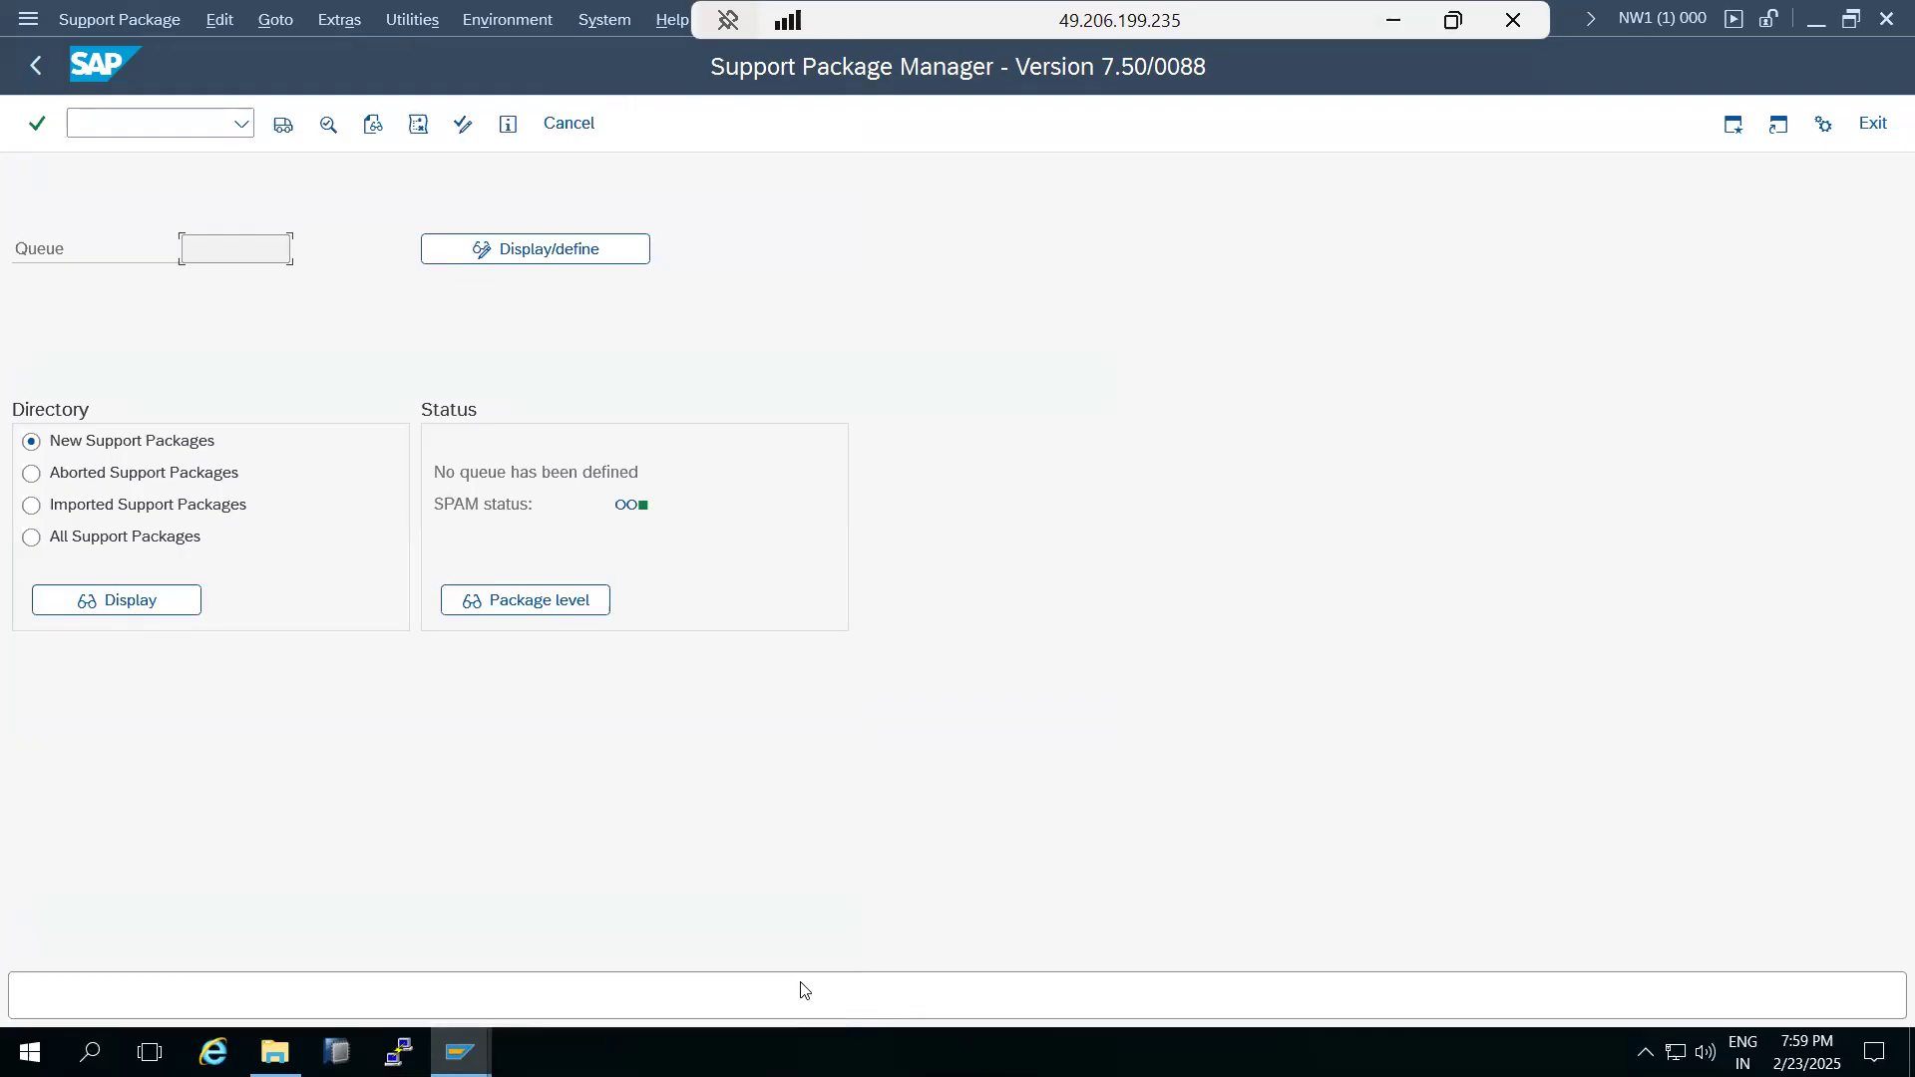
Leave the Support Package Manager, examine the PERSONAS entry among the installed software component versions in the system status, and close both dialogs.
{"action": "left_click", "coordinate": [32, 64]}
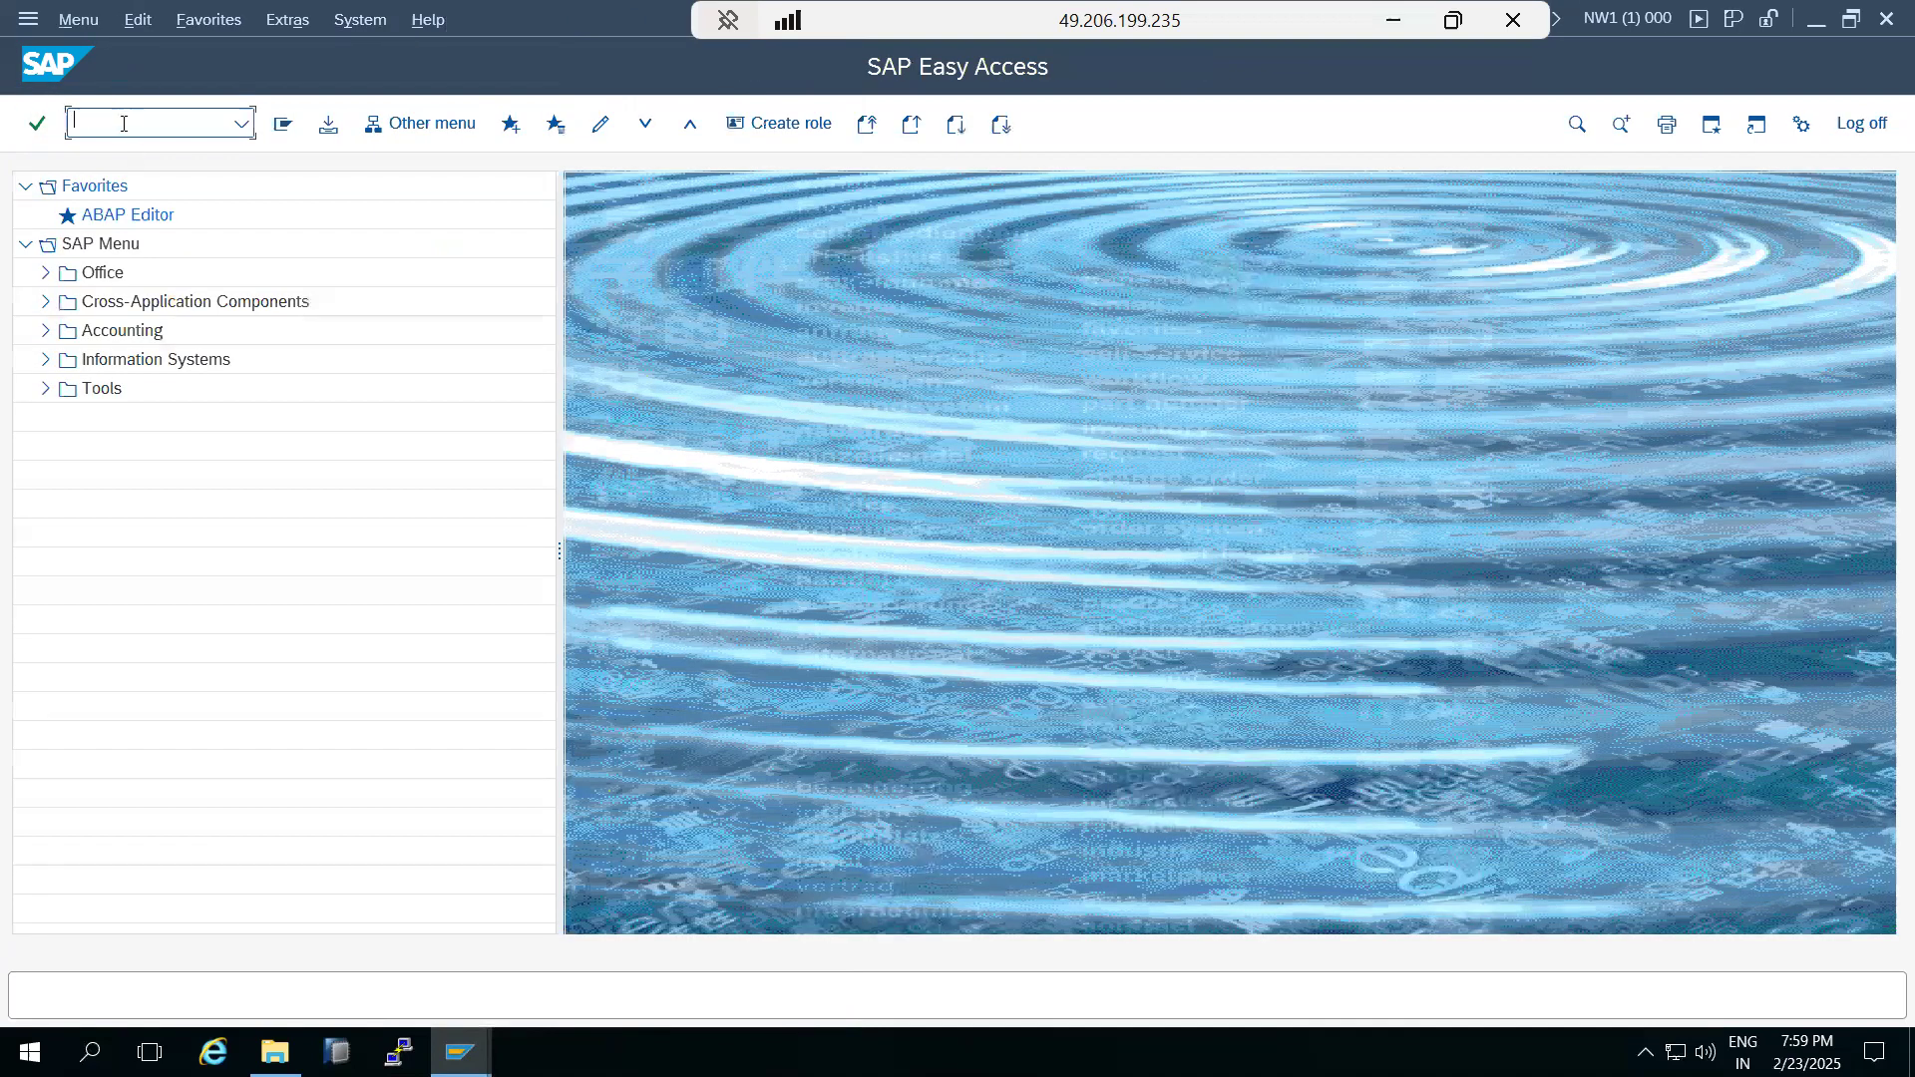
{"action": "left_click", "coordinate": [344, 20]}
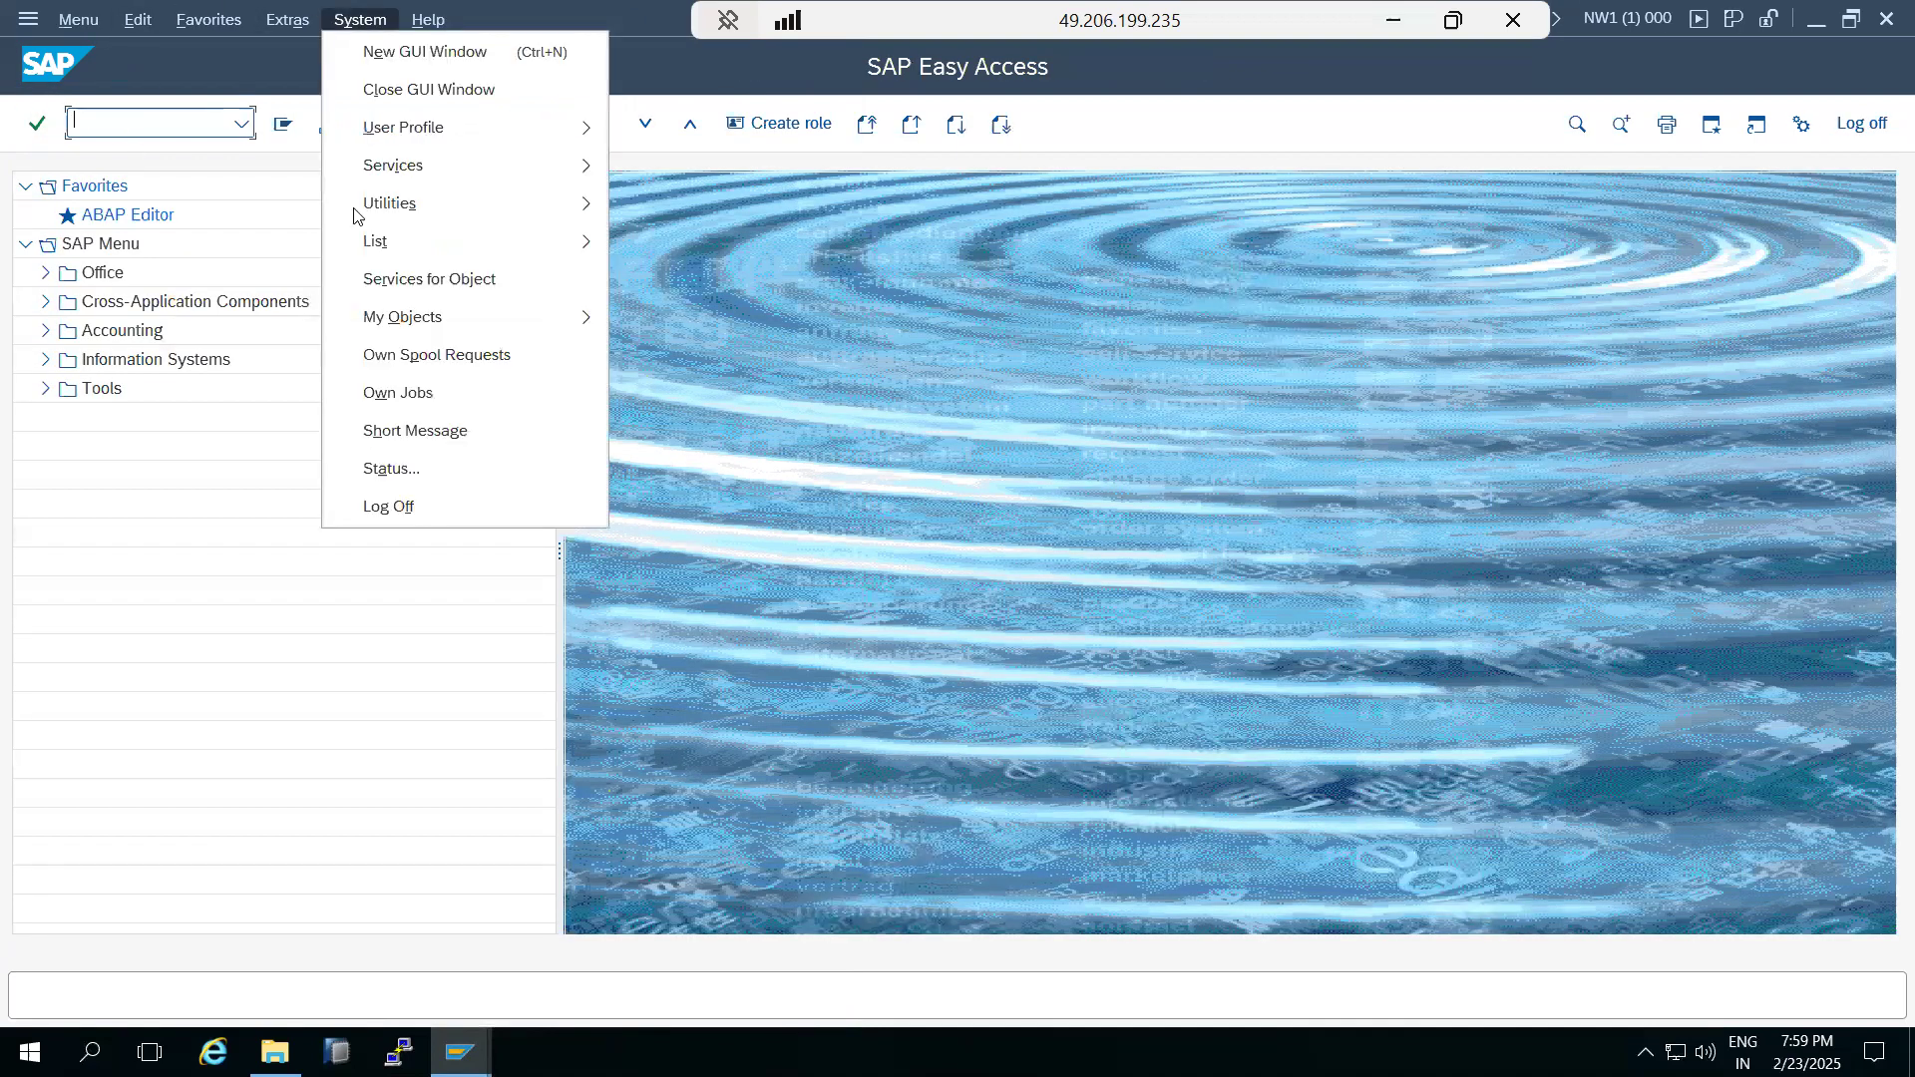
{"action": "left_click", "coordinate": [365, 464]}
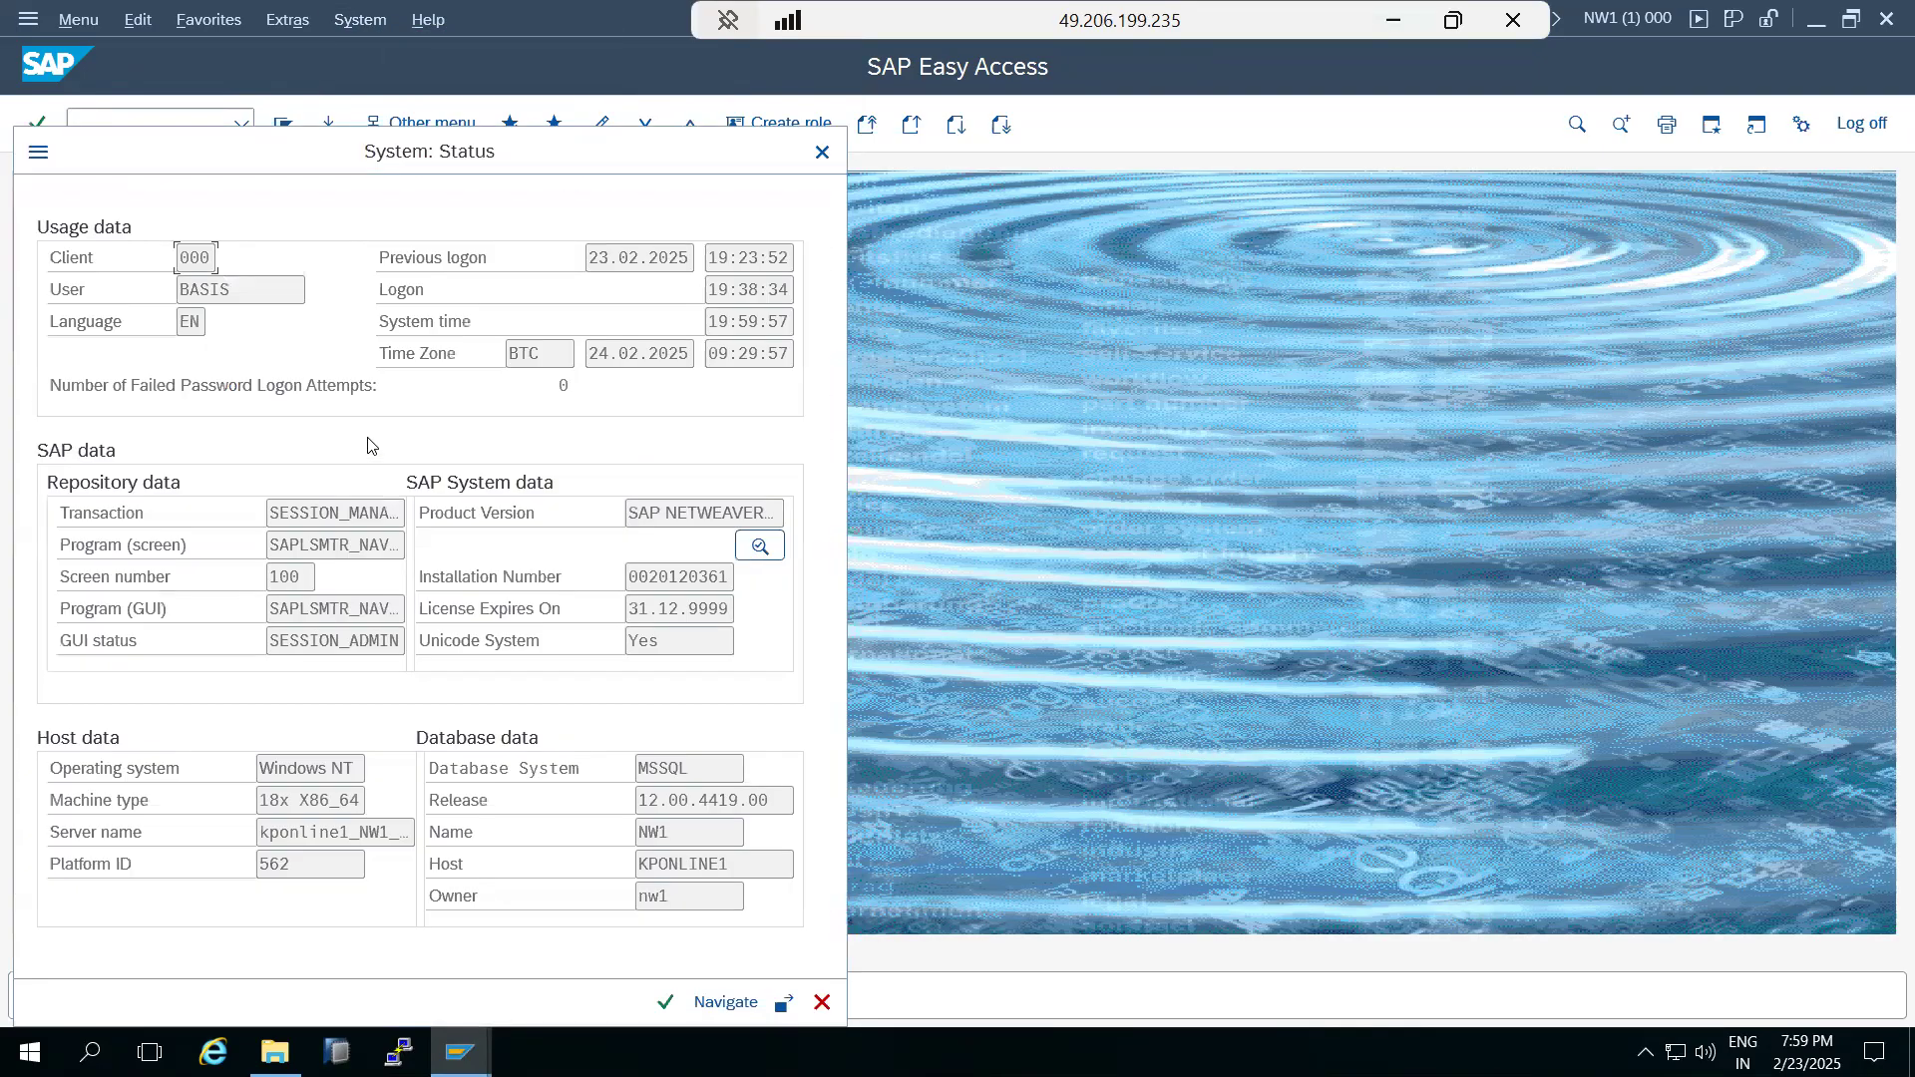
{"action": "left_click", "coordinate": [760, 546]}
{"action": "left_click", "coordinate": [446, 371]}
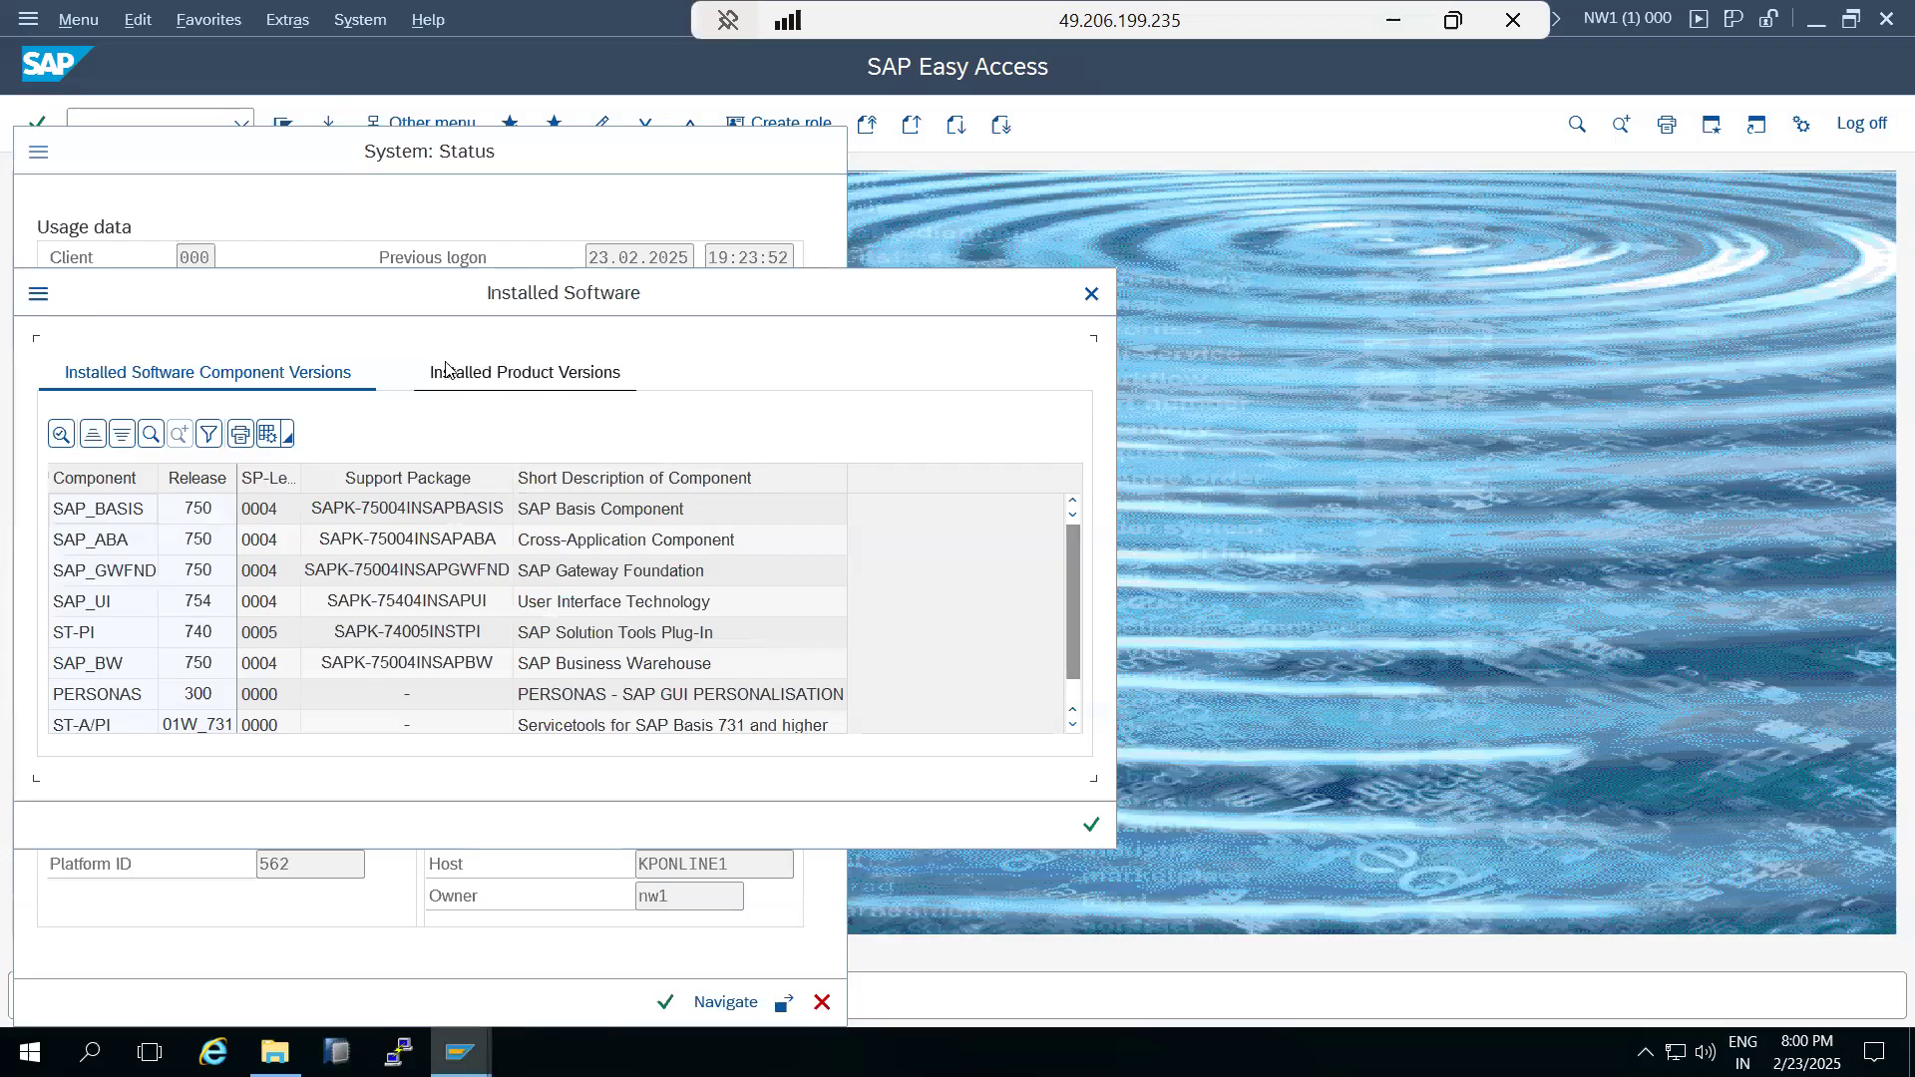
{"action": "left_click", "coordinate": [236, 383]}
{"action": "left_click", "coordinate": [138, 699]}
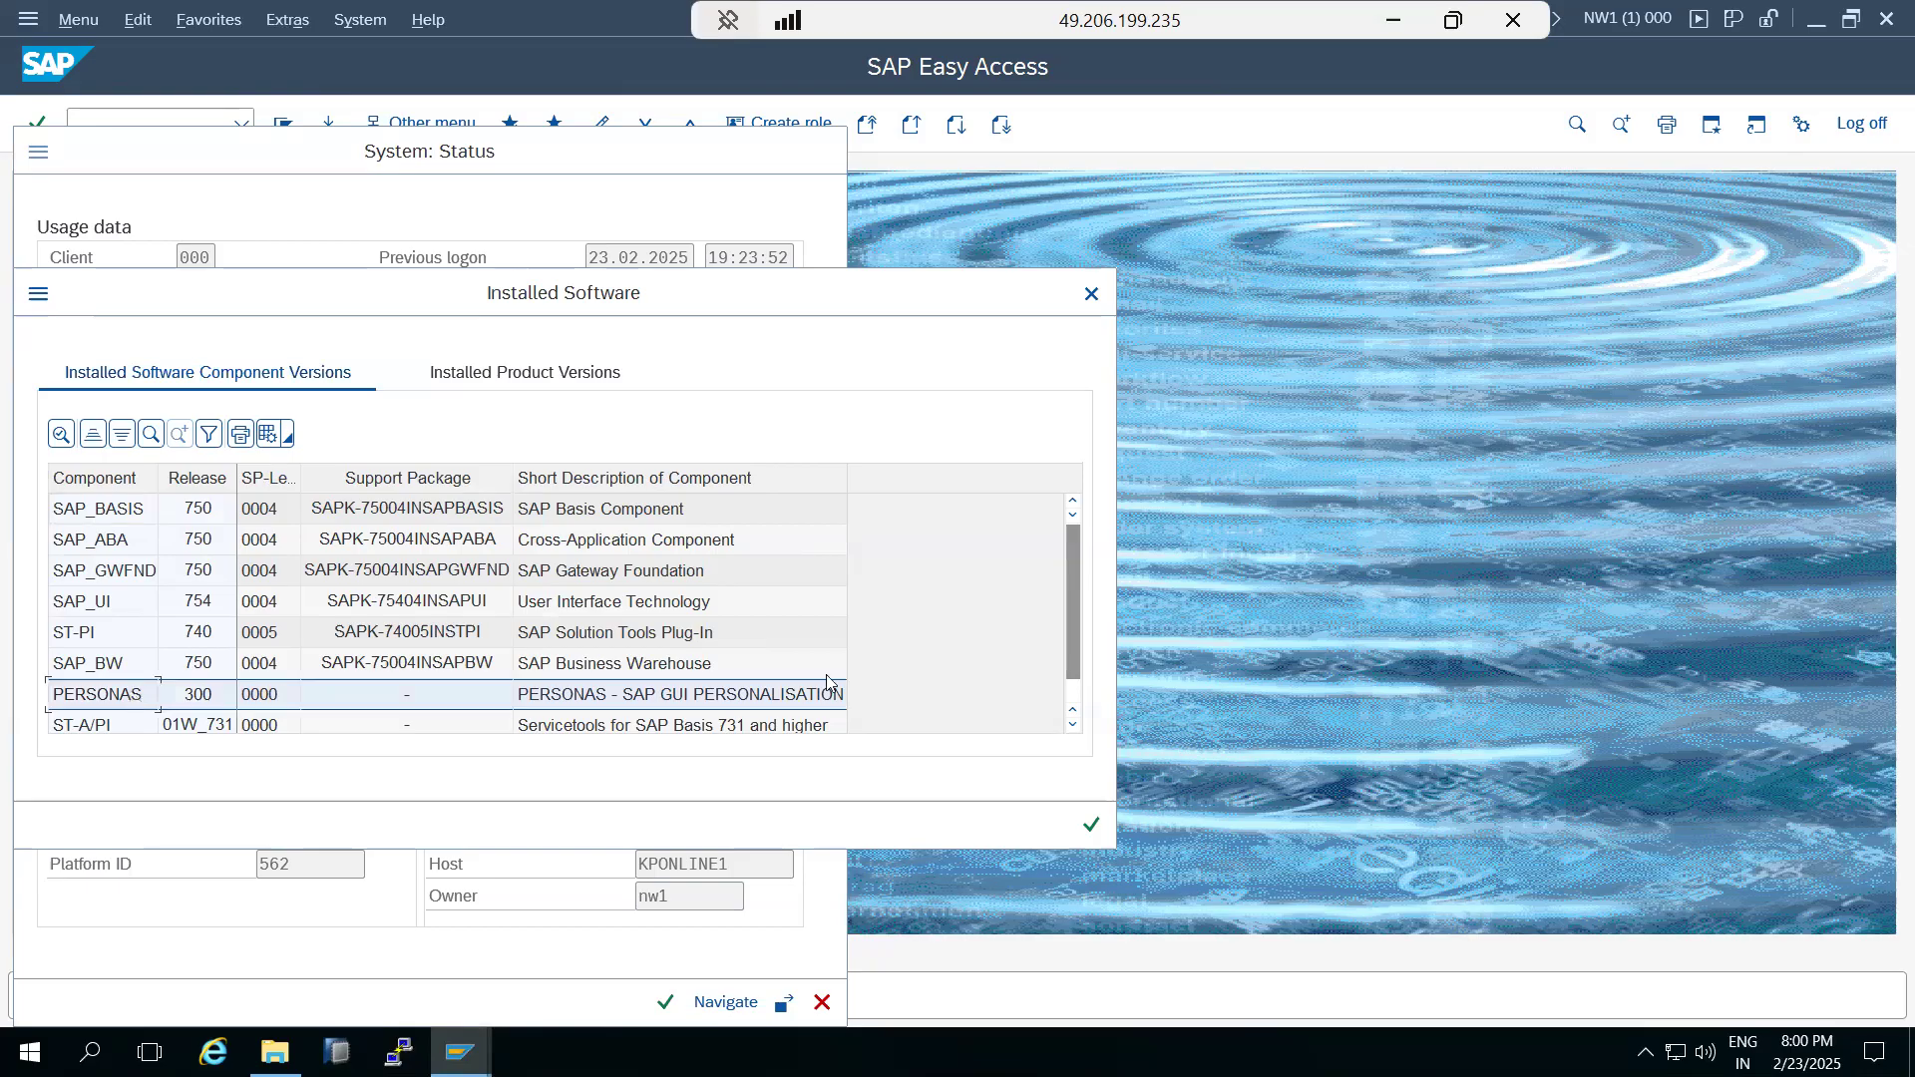
{"action": "left_click", "coordinate": [1091, 824]}
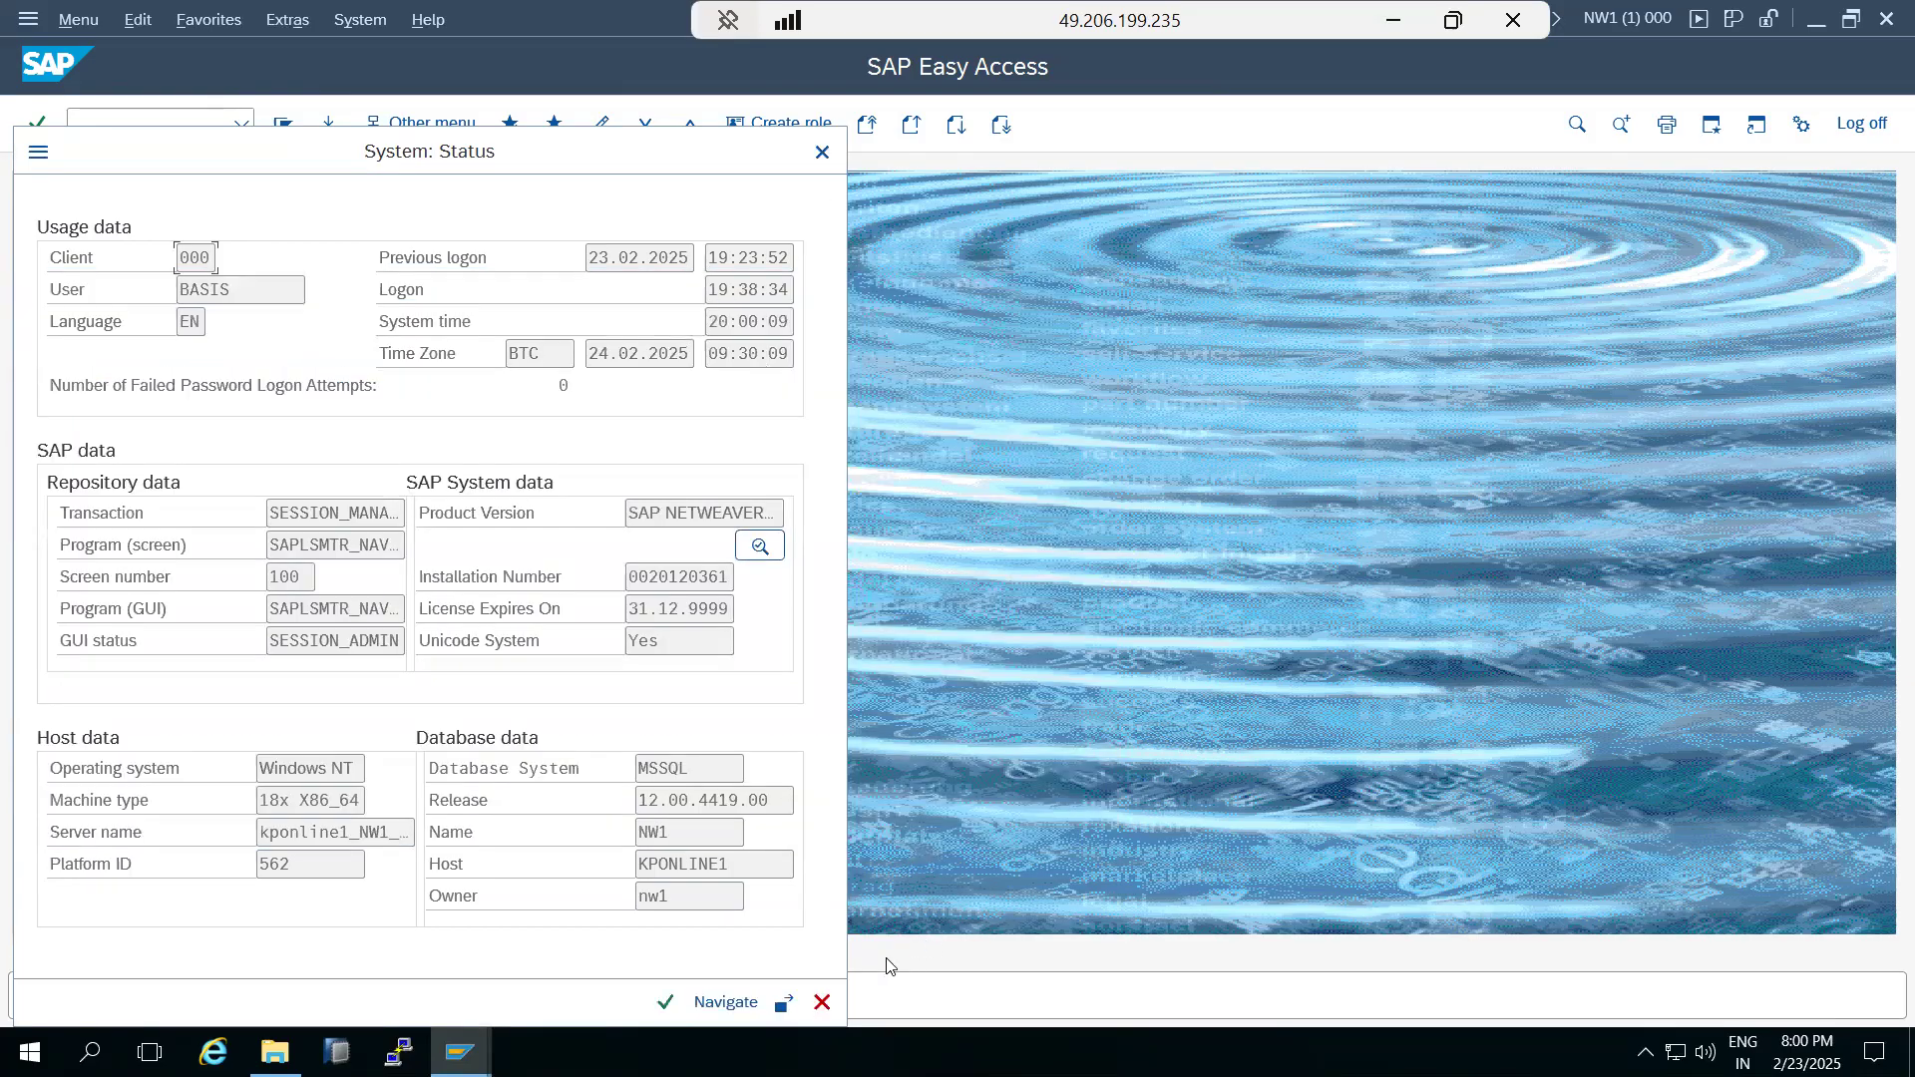
{"action": "left_click", "coordinate": [824, 1001]}
Run transaction SAINT and review the installed components in the Add-On Installation Tool.
{"action": "type", "text": "sa"}
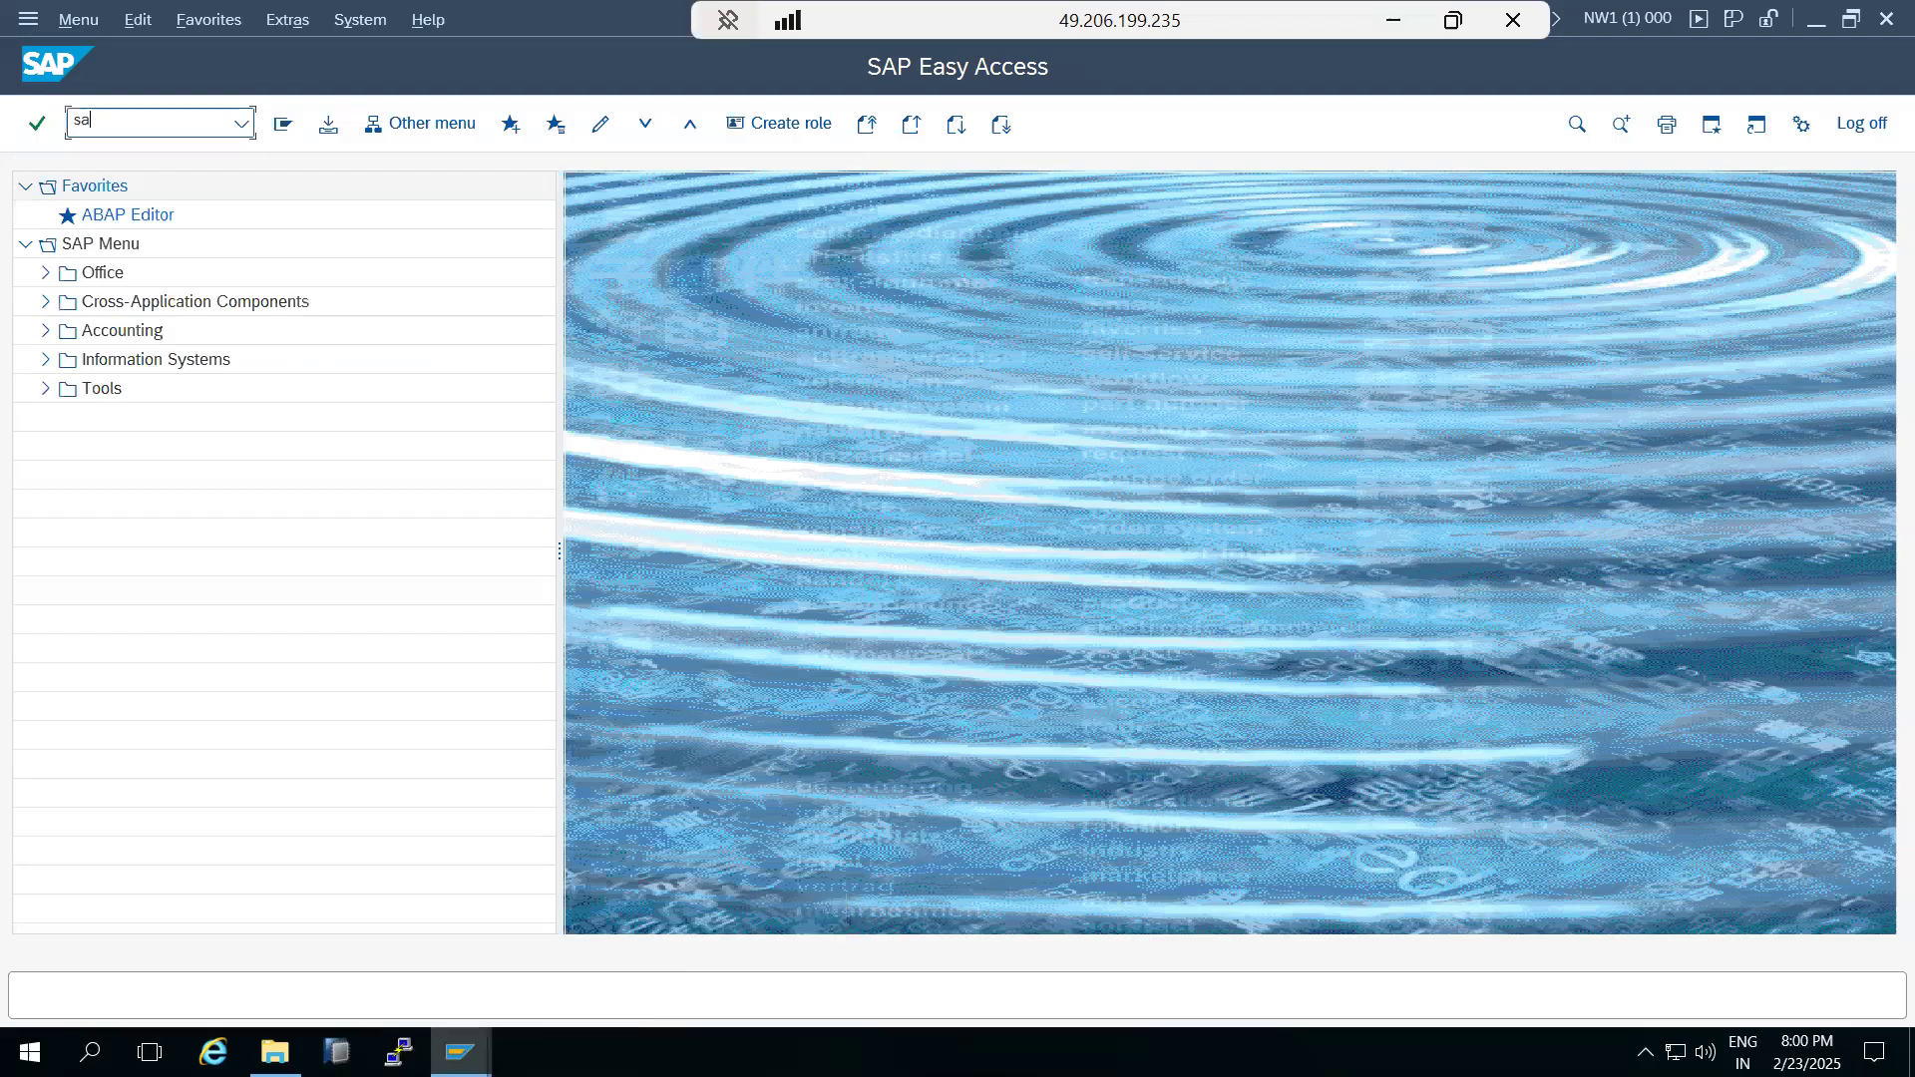
{"action": "type", "text": "int"}
{"action": "key", "text": "Return"}
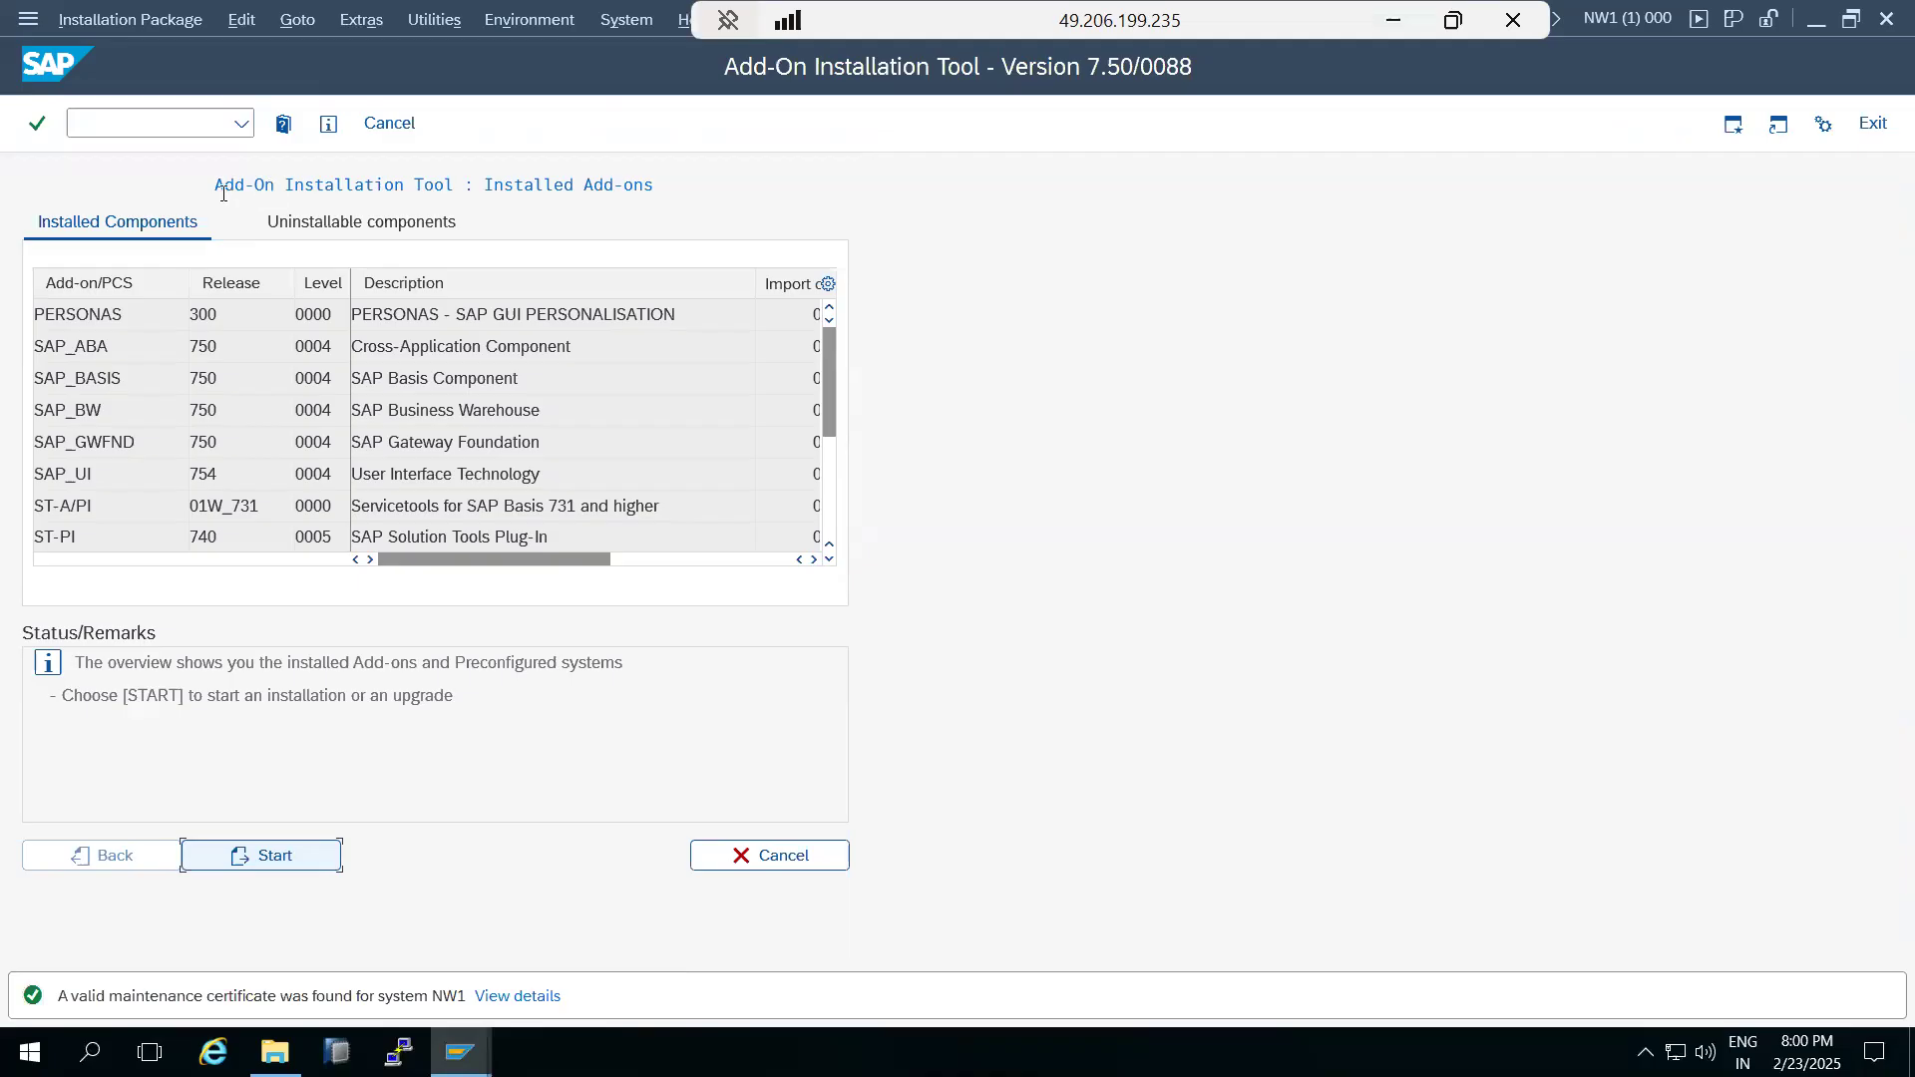
{"action": "scroll", "coordinate": [95, 411], "scroll_direction": "down", "scroll_amount": 2}
{"action": "scroll", "coordinate": [95, 409], "scroll_direction": "up", "scroll_amount": 2}
{"action": "left_click", "coordinate": [117, 329]}
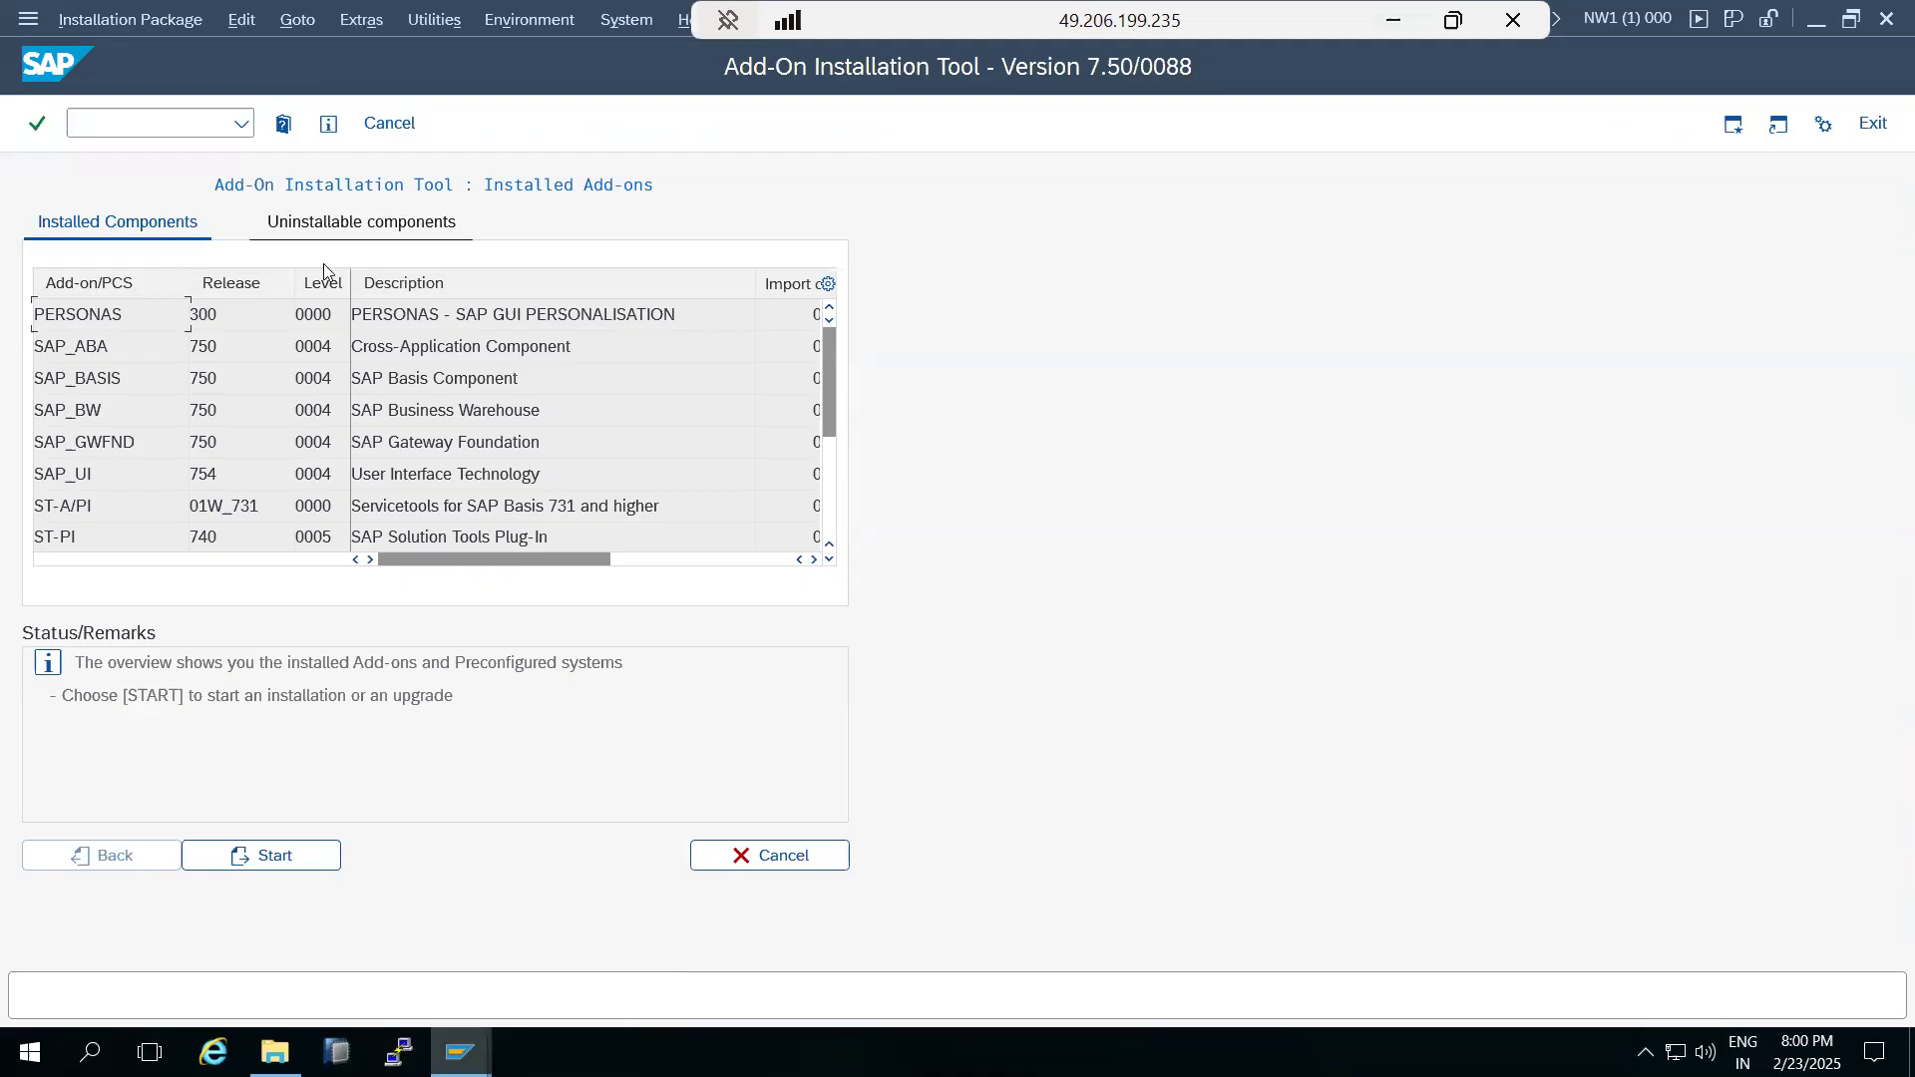
{"action": "left_click", "coordinate": [139, 24]}
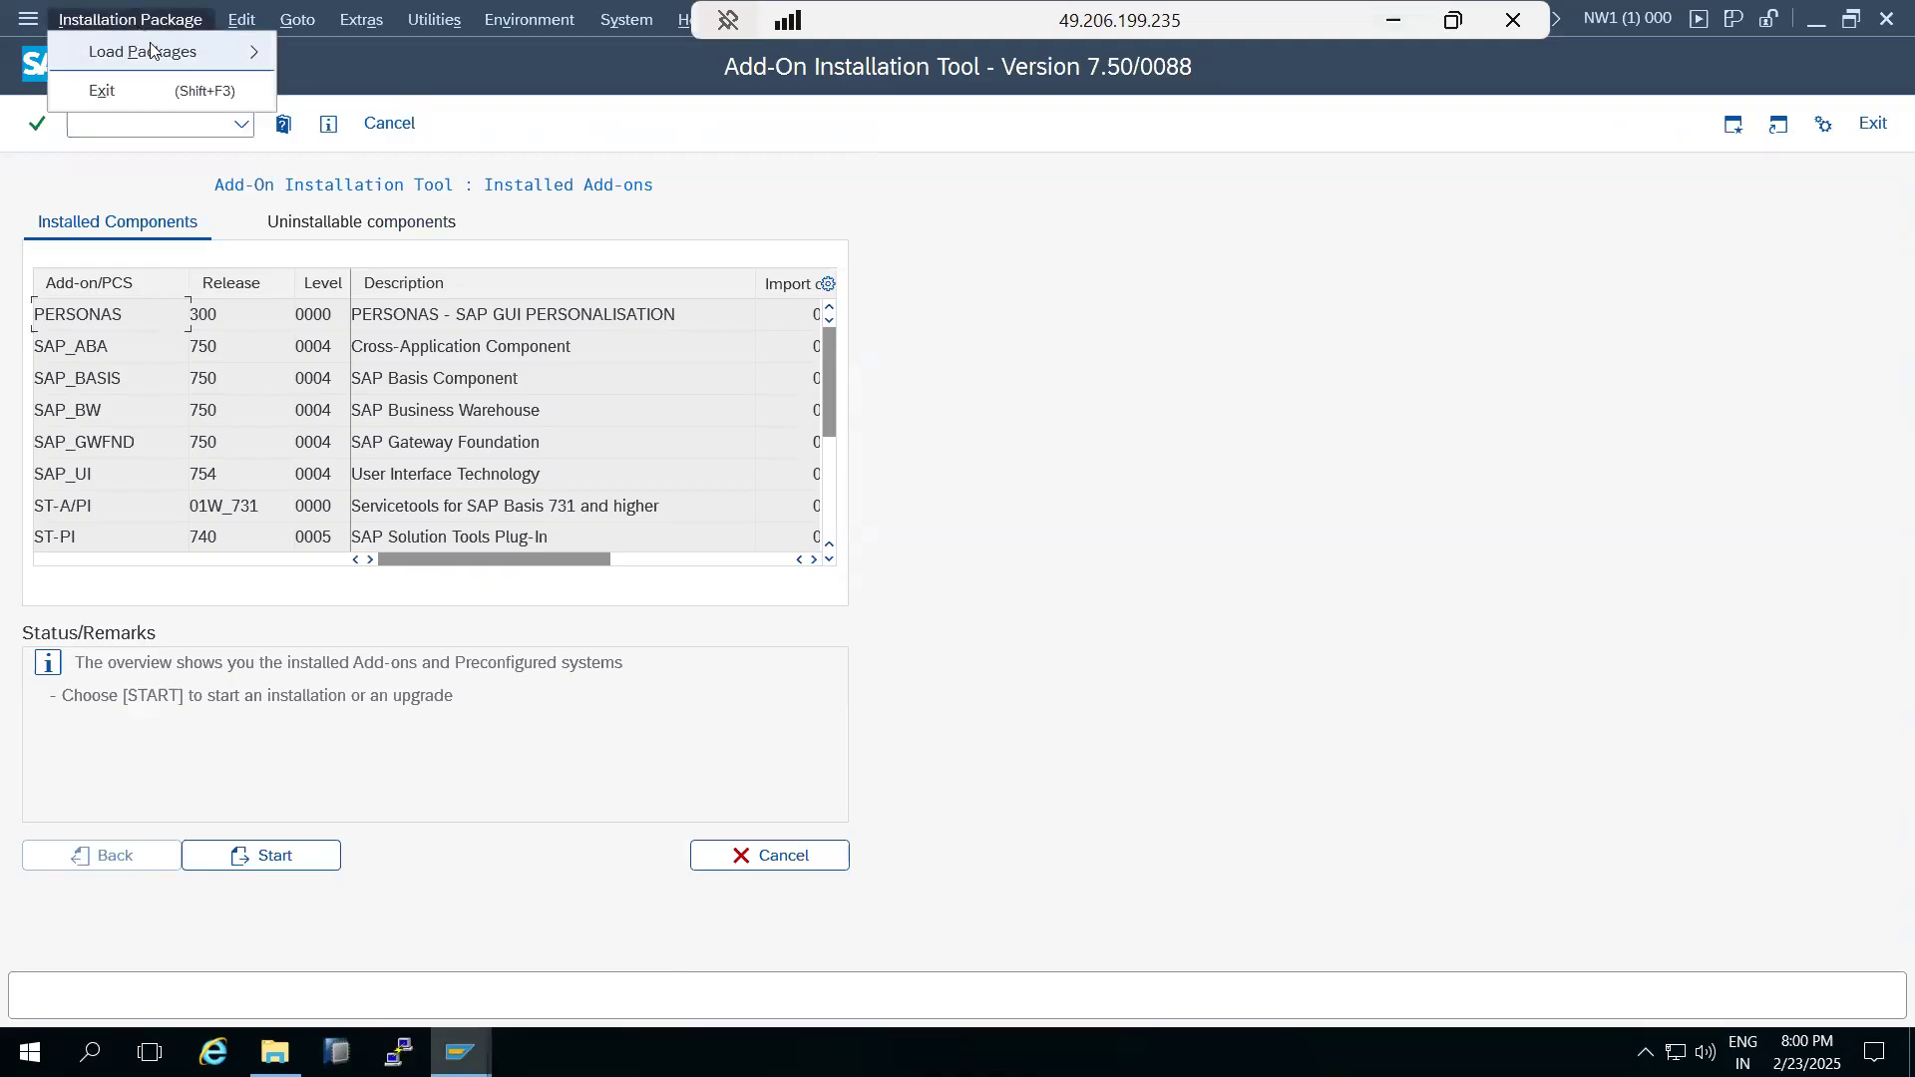
{"action": "mouse_move", "coordinate": [209, 52]}
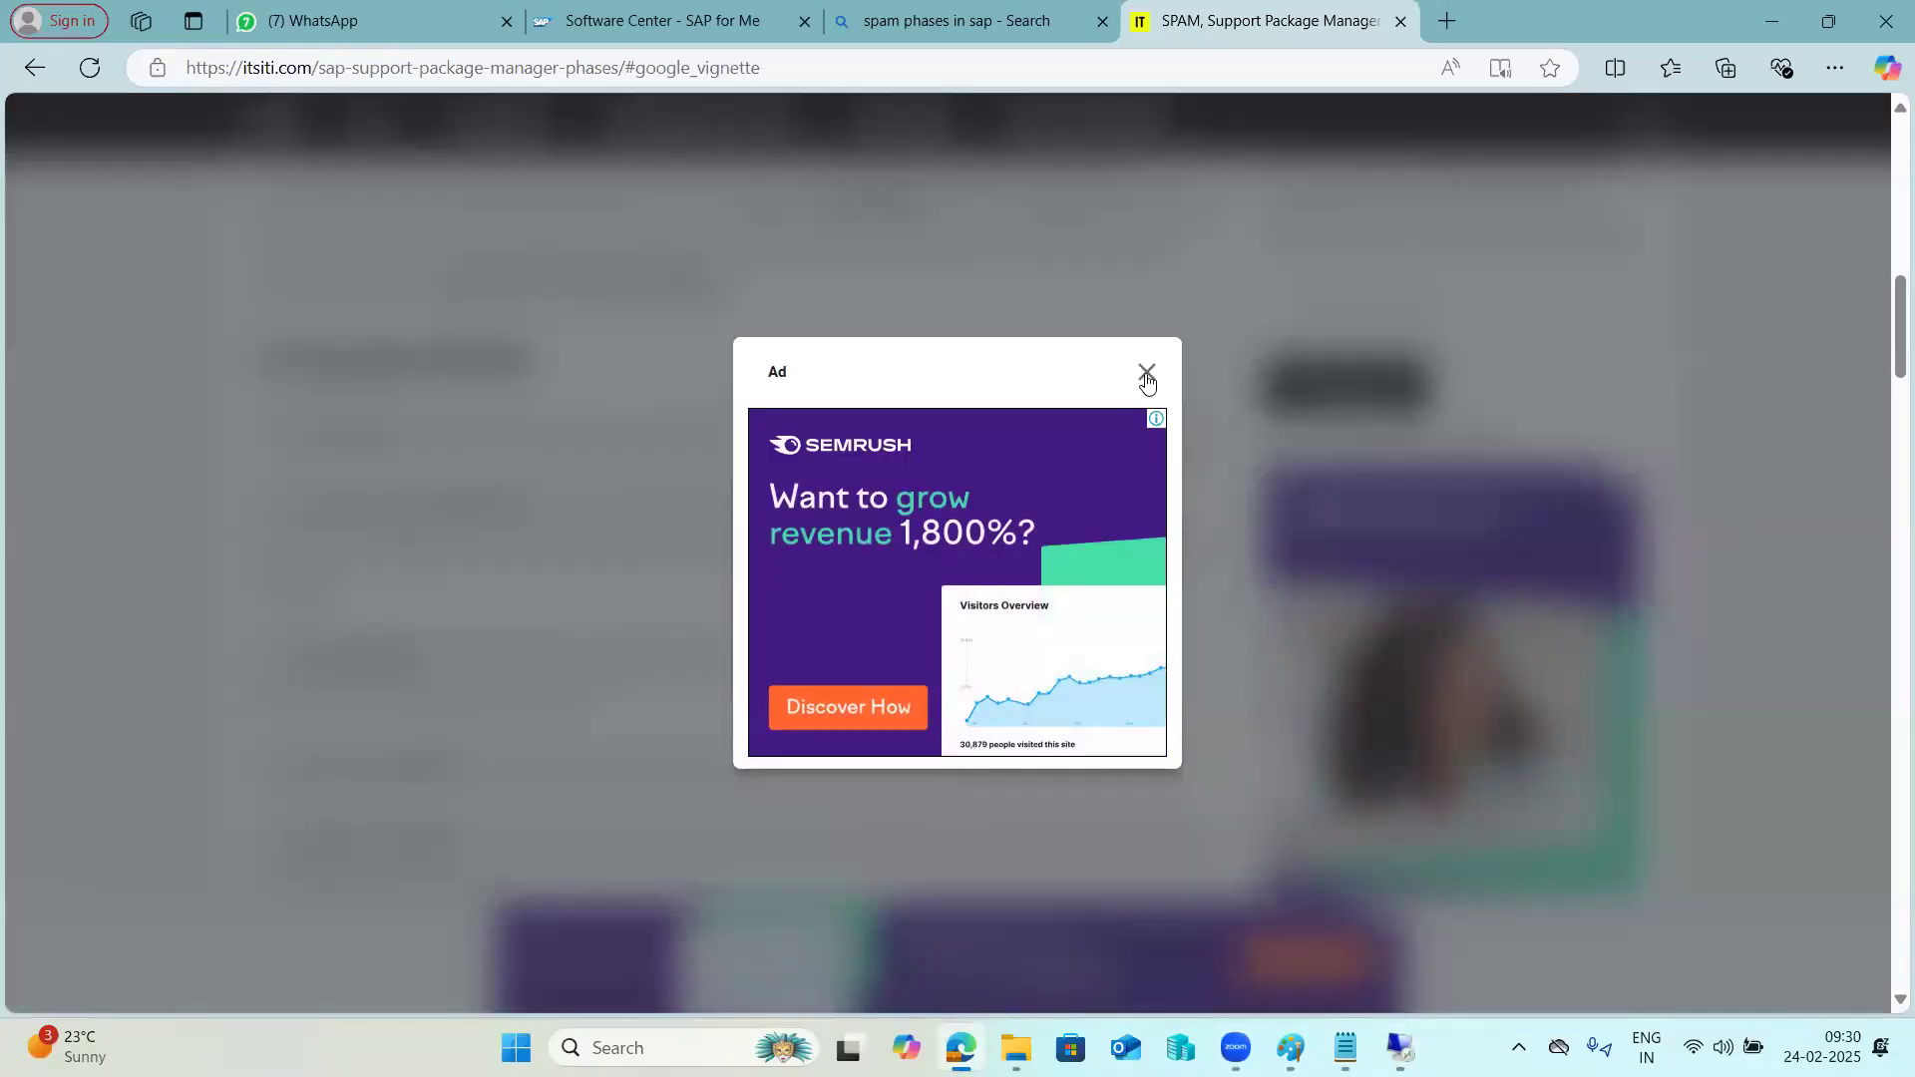
Switch to the SAP for Me Software Center in the browser, go back to the product list and renew the expired session.
{"action": "left_click", "coordinate": [1146, 373]}
{"action": "left_click", "coordinate": [649, 21]}
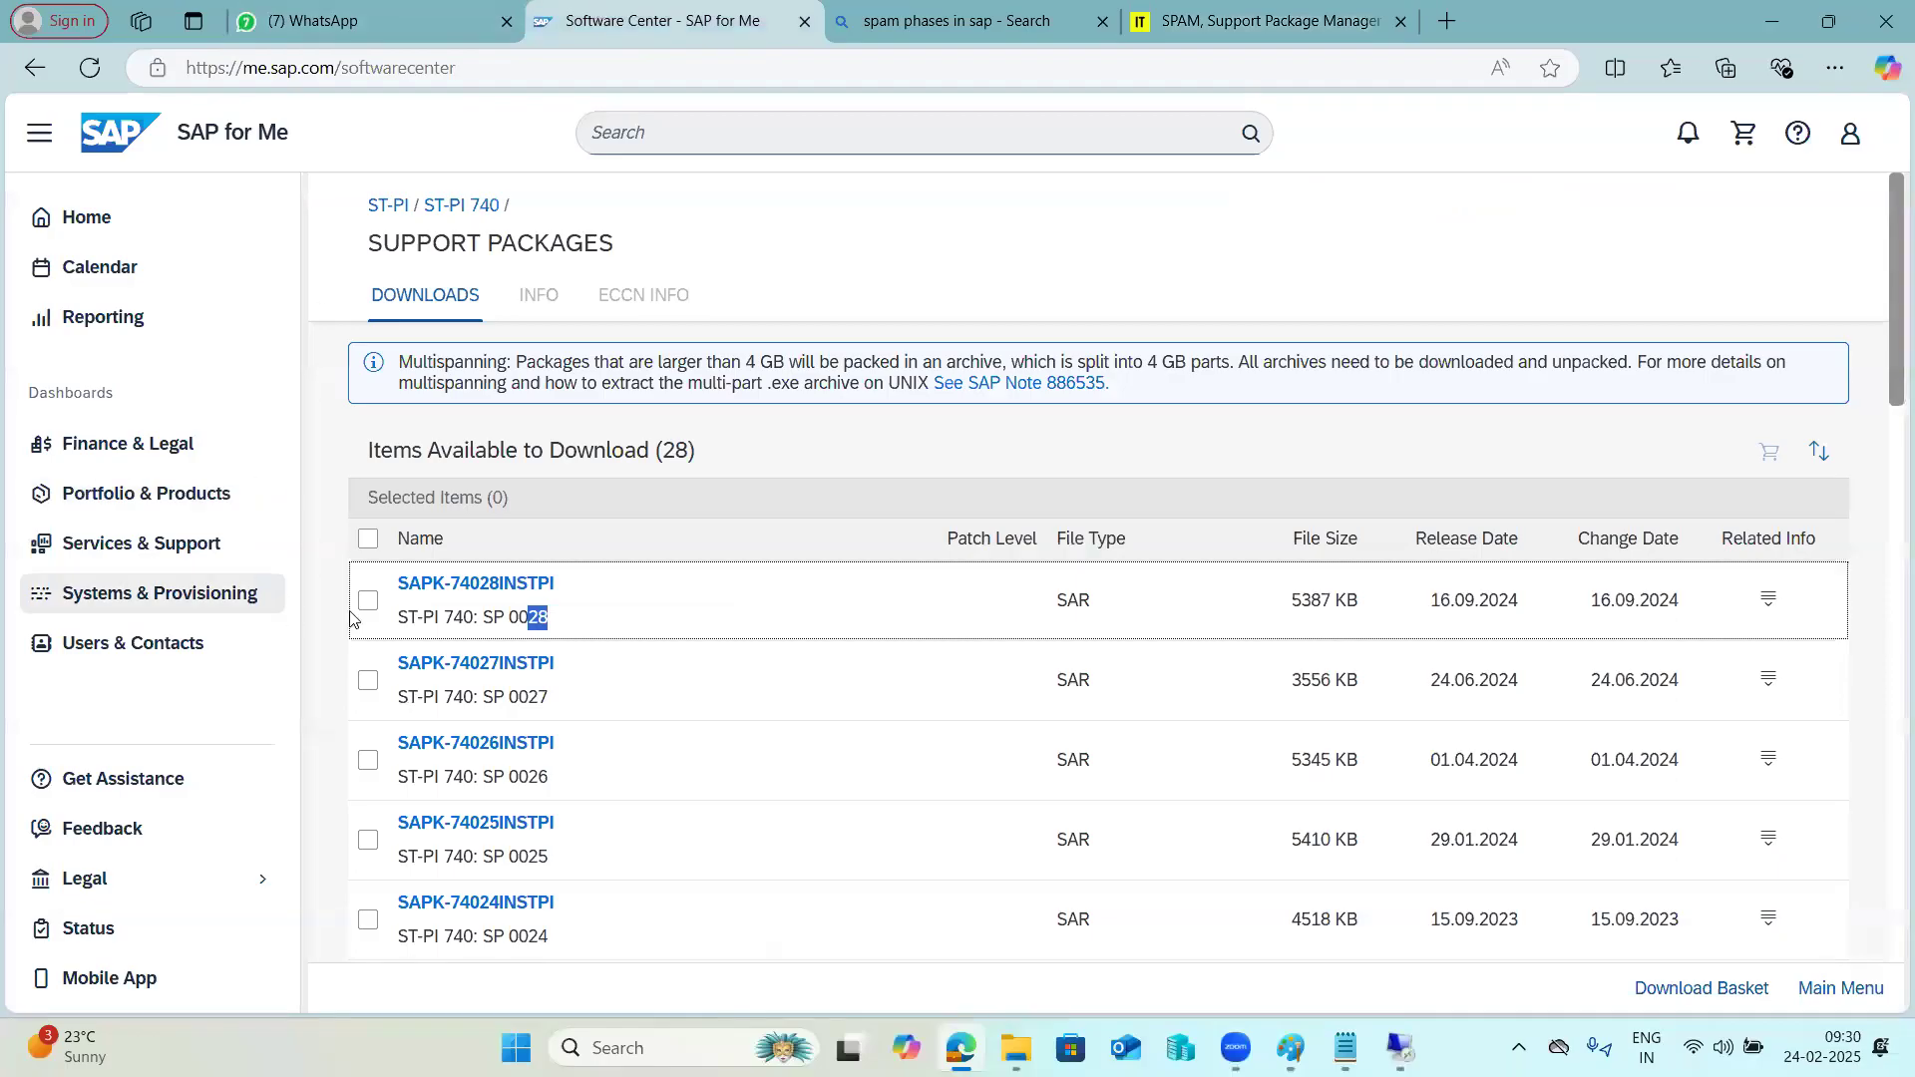
{"action": "left_click", "coordinate": [460, 205]}
{"action": "left_click", "coordinate": [389, 205]}
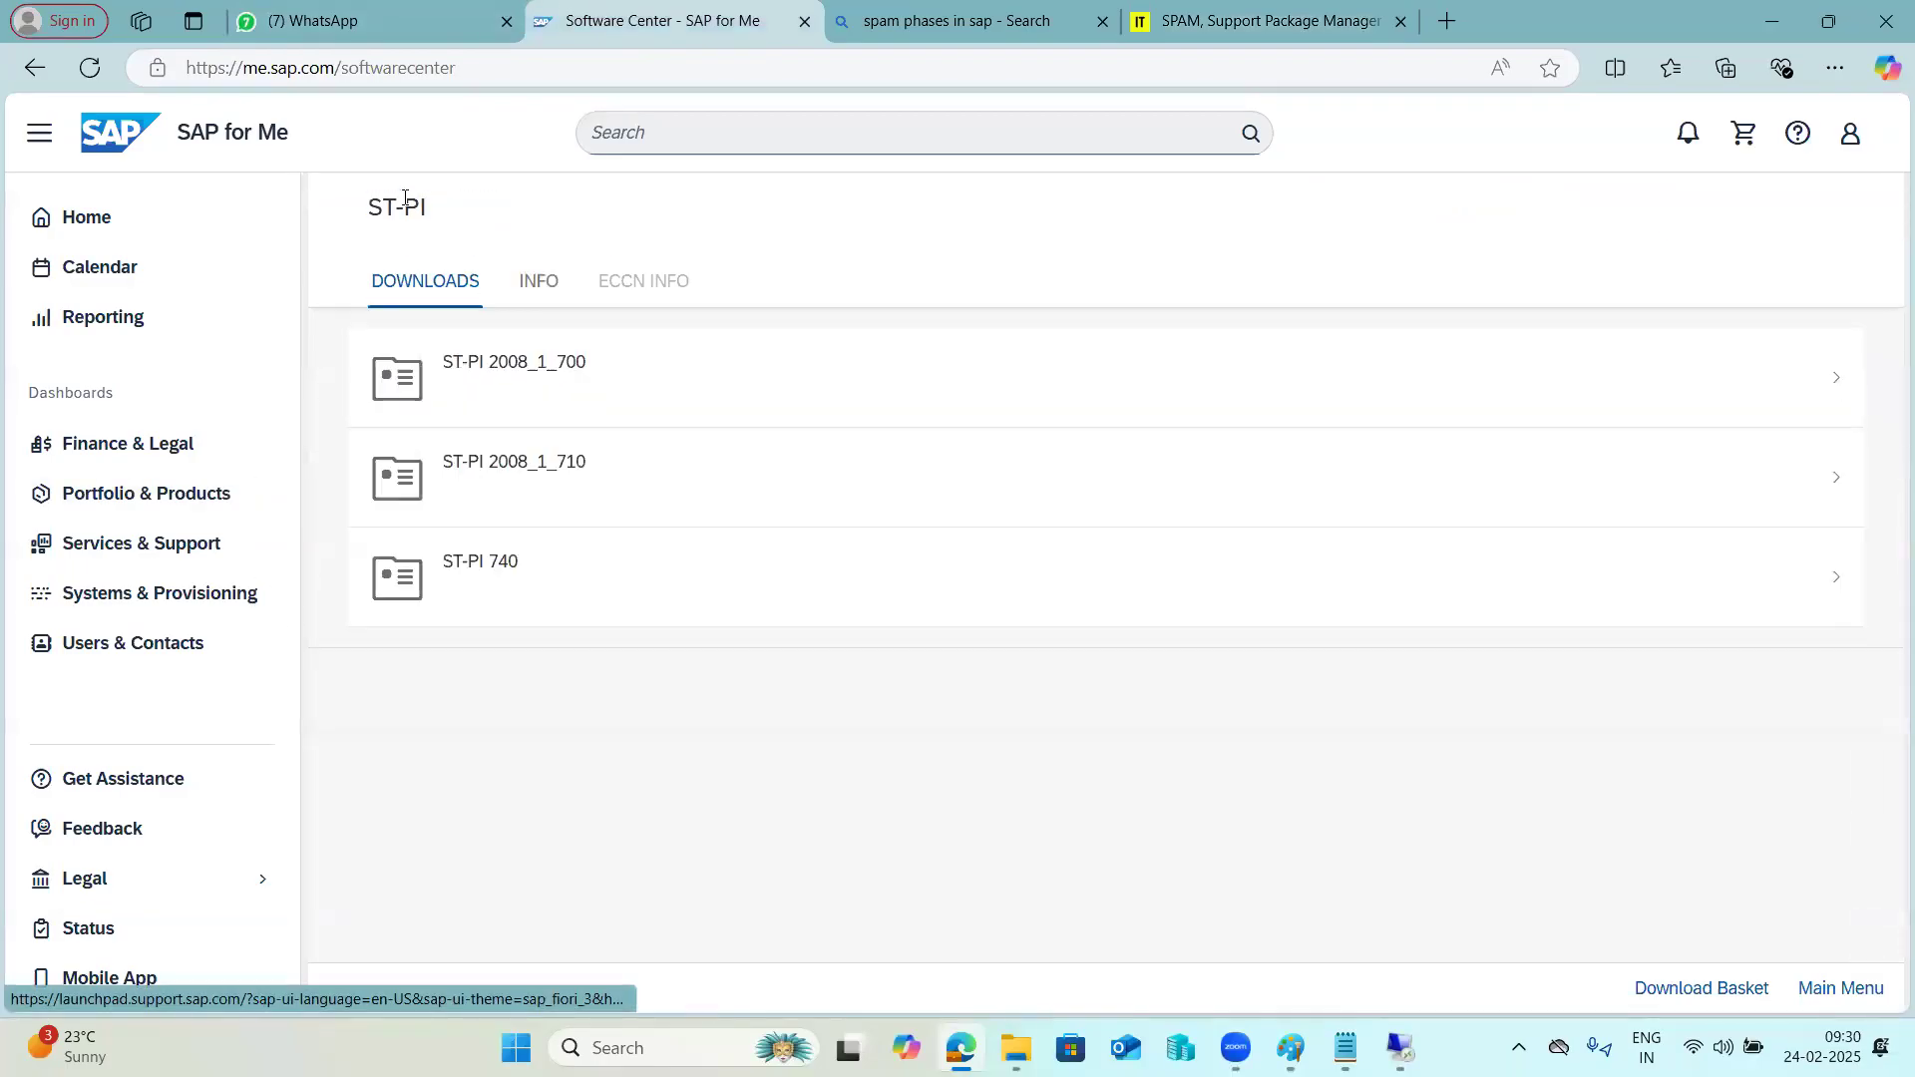
{"action": "left_click", "coordinate": [34, 66]}
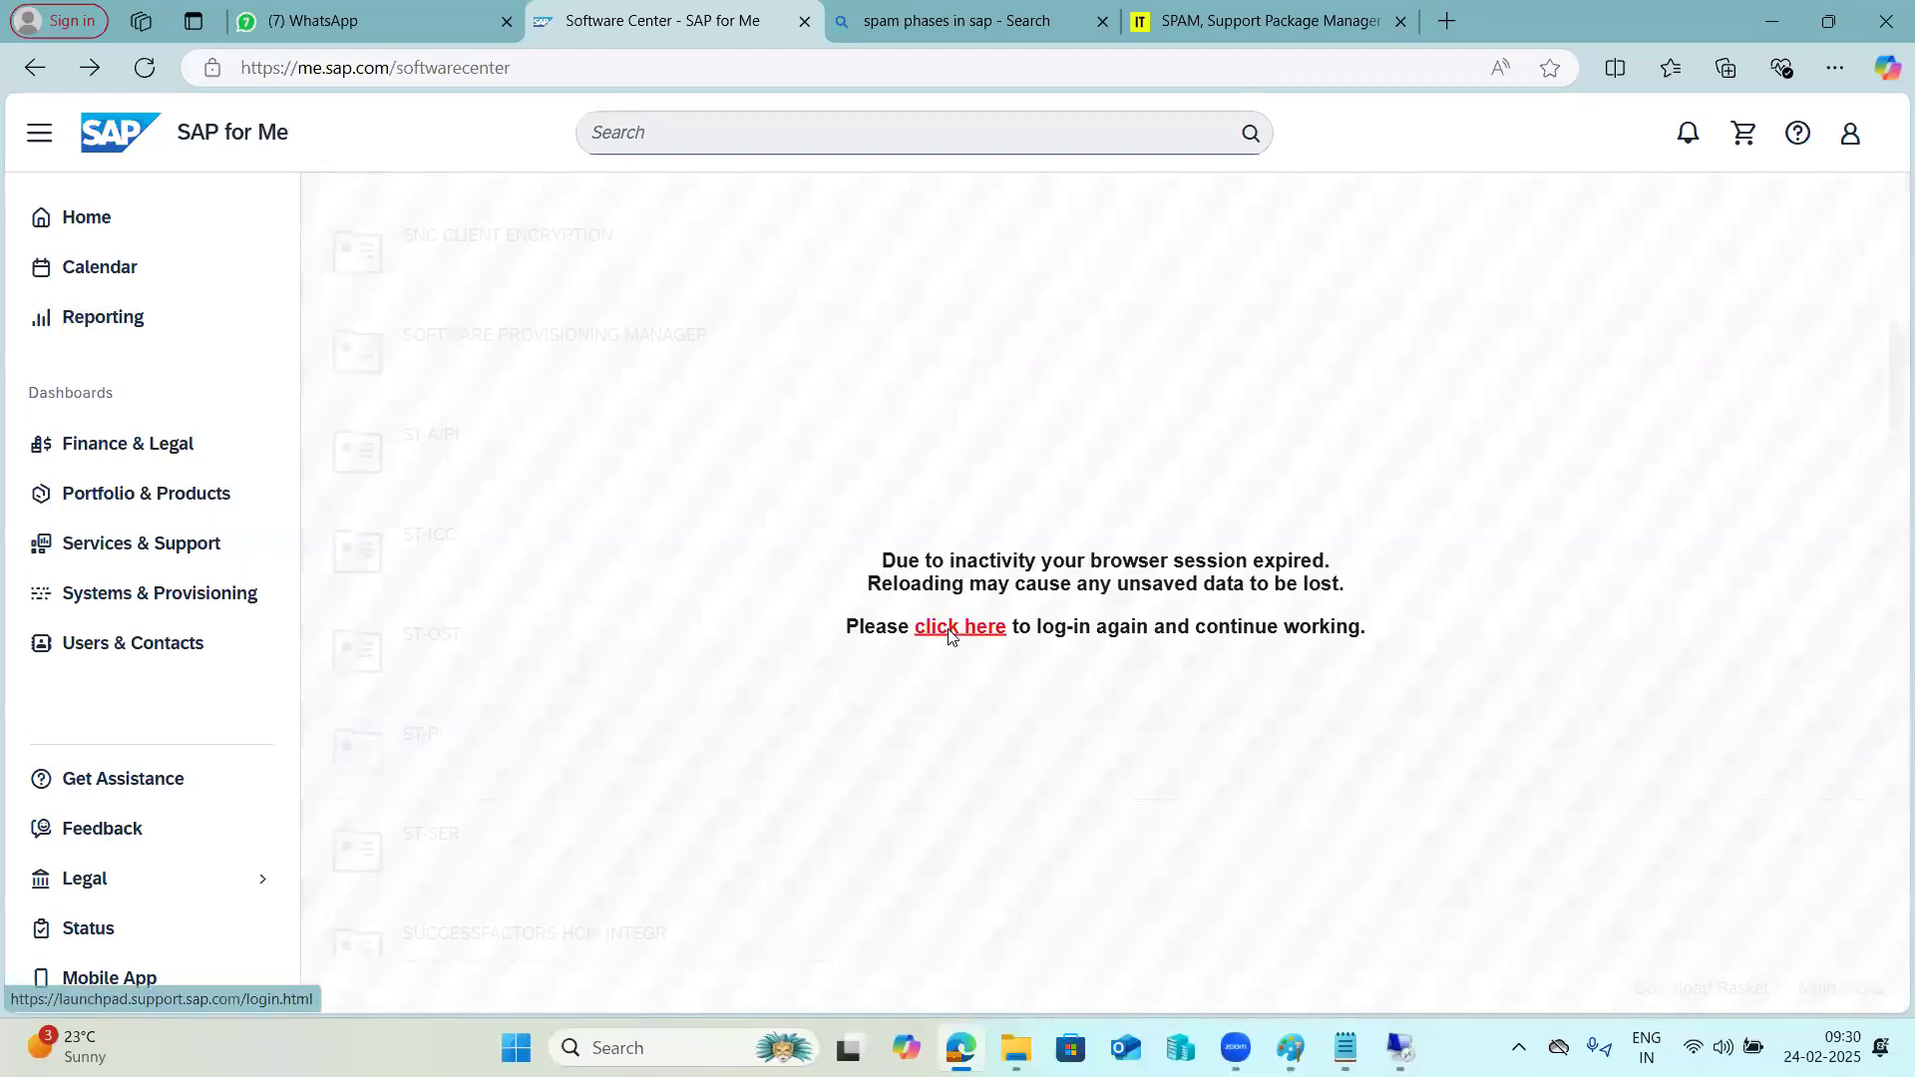
{"action": "left_click", "coordinate": [950, 636]}
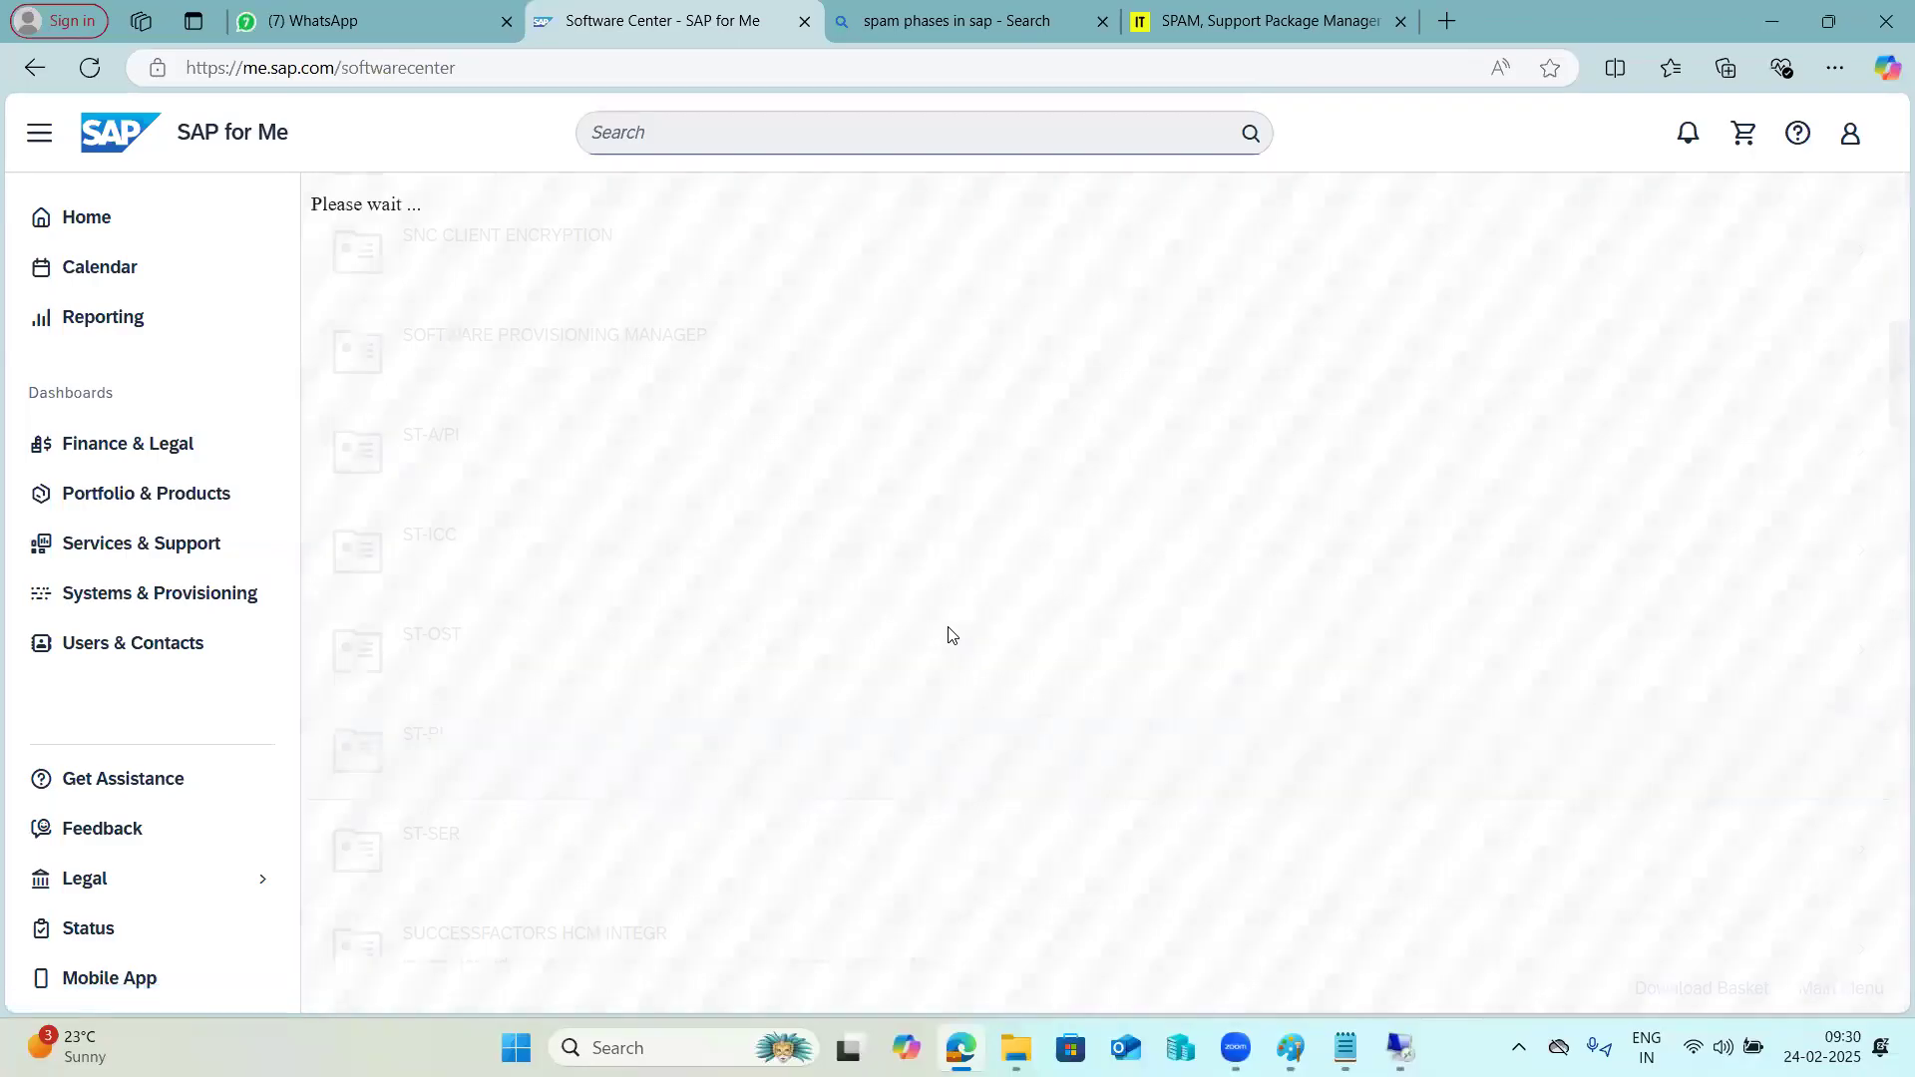
Browse the Software Center product list for an add-on component to install.
{"action": "scroll", "coordinate": [602, 644], "scroll_direction": "down", "scroll_amount": 2}
{"action": "scroll", "coordinate": [603, 644], "scroll_direction": "down", "scroll_amount": 2}
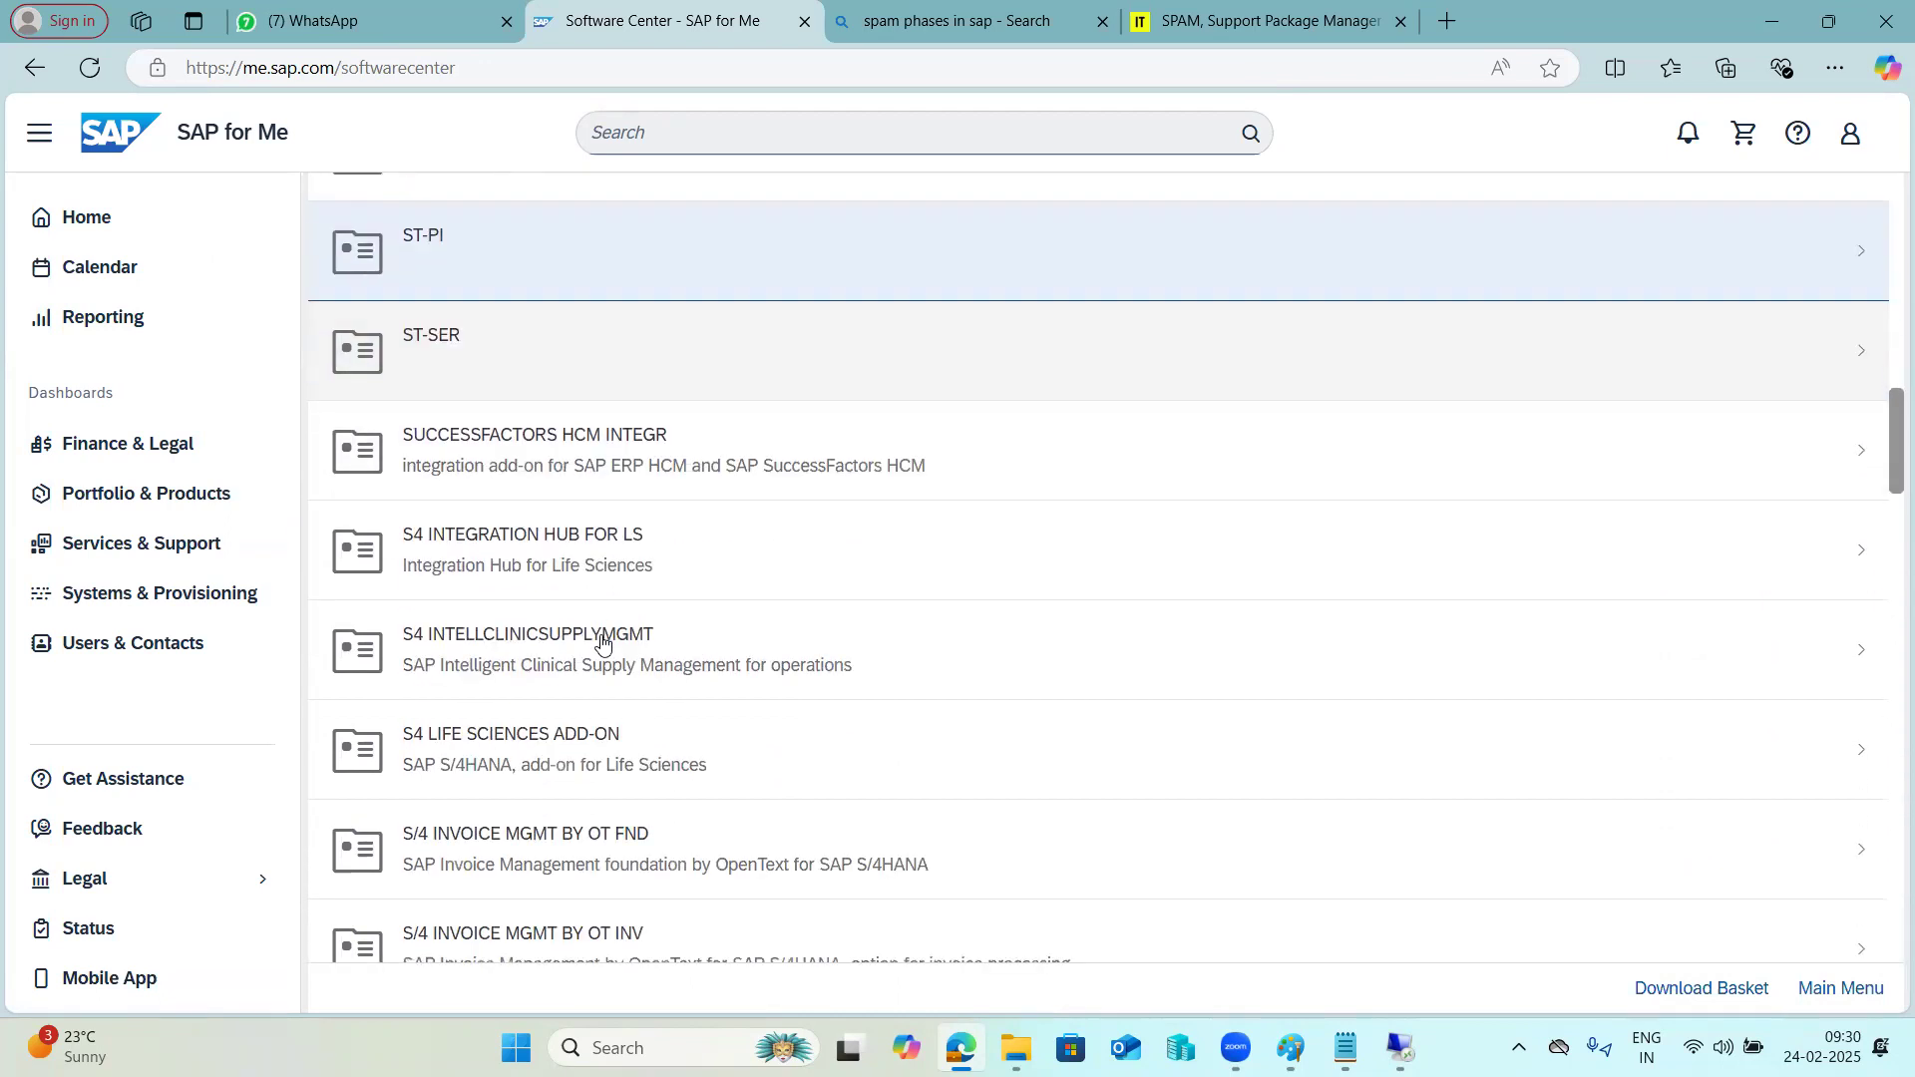
{"action": "scroll", "coordinate": [602, 643], "scroll_direction": "down", "scroll_amount": 1}
{"action": "scroll", "coordinate": [603, 644], "scroll_direction": "down", "scroll_amount": 3}
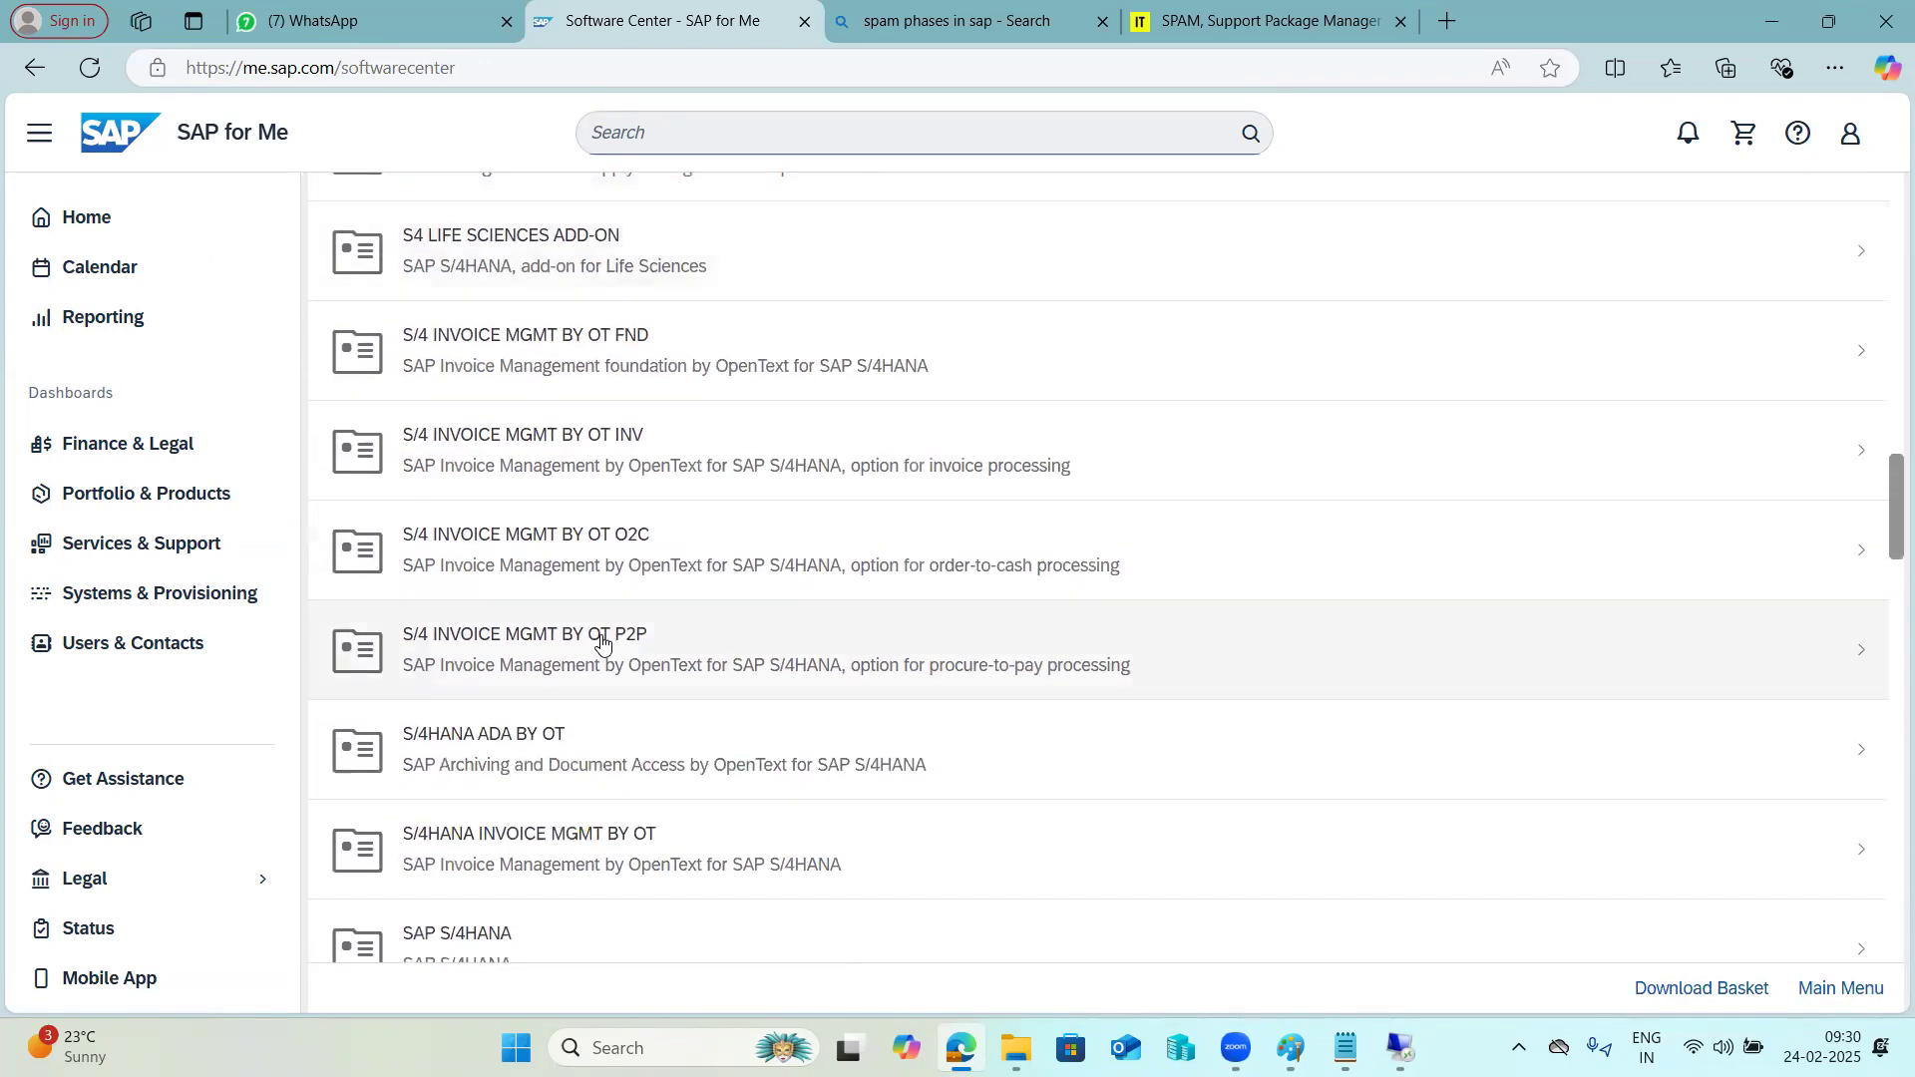
{"action": "scroll", "coordinate": [602, 644], "scroll_direction": "down", "scroll_amount": 3}
{"action": "scroll", "coordinate": [603, 643], "scroll_direction": "down", "scroll_amount": 15}
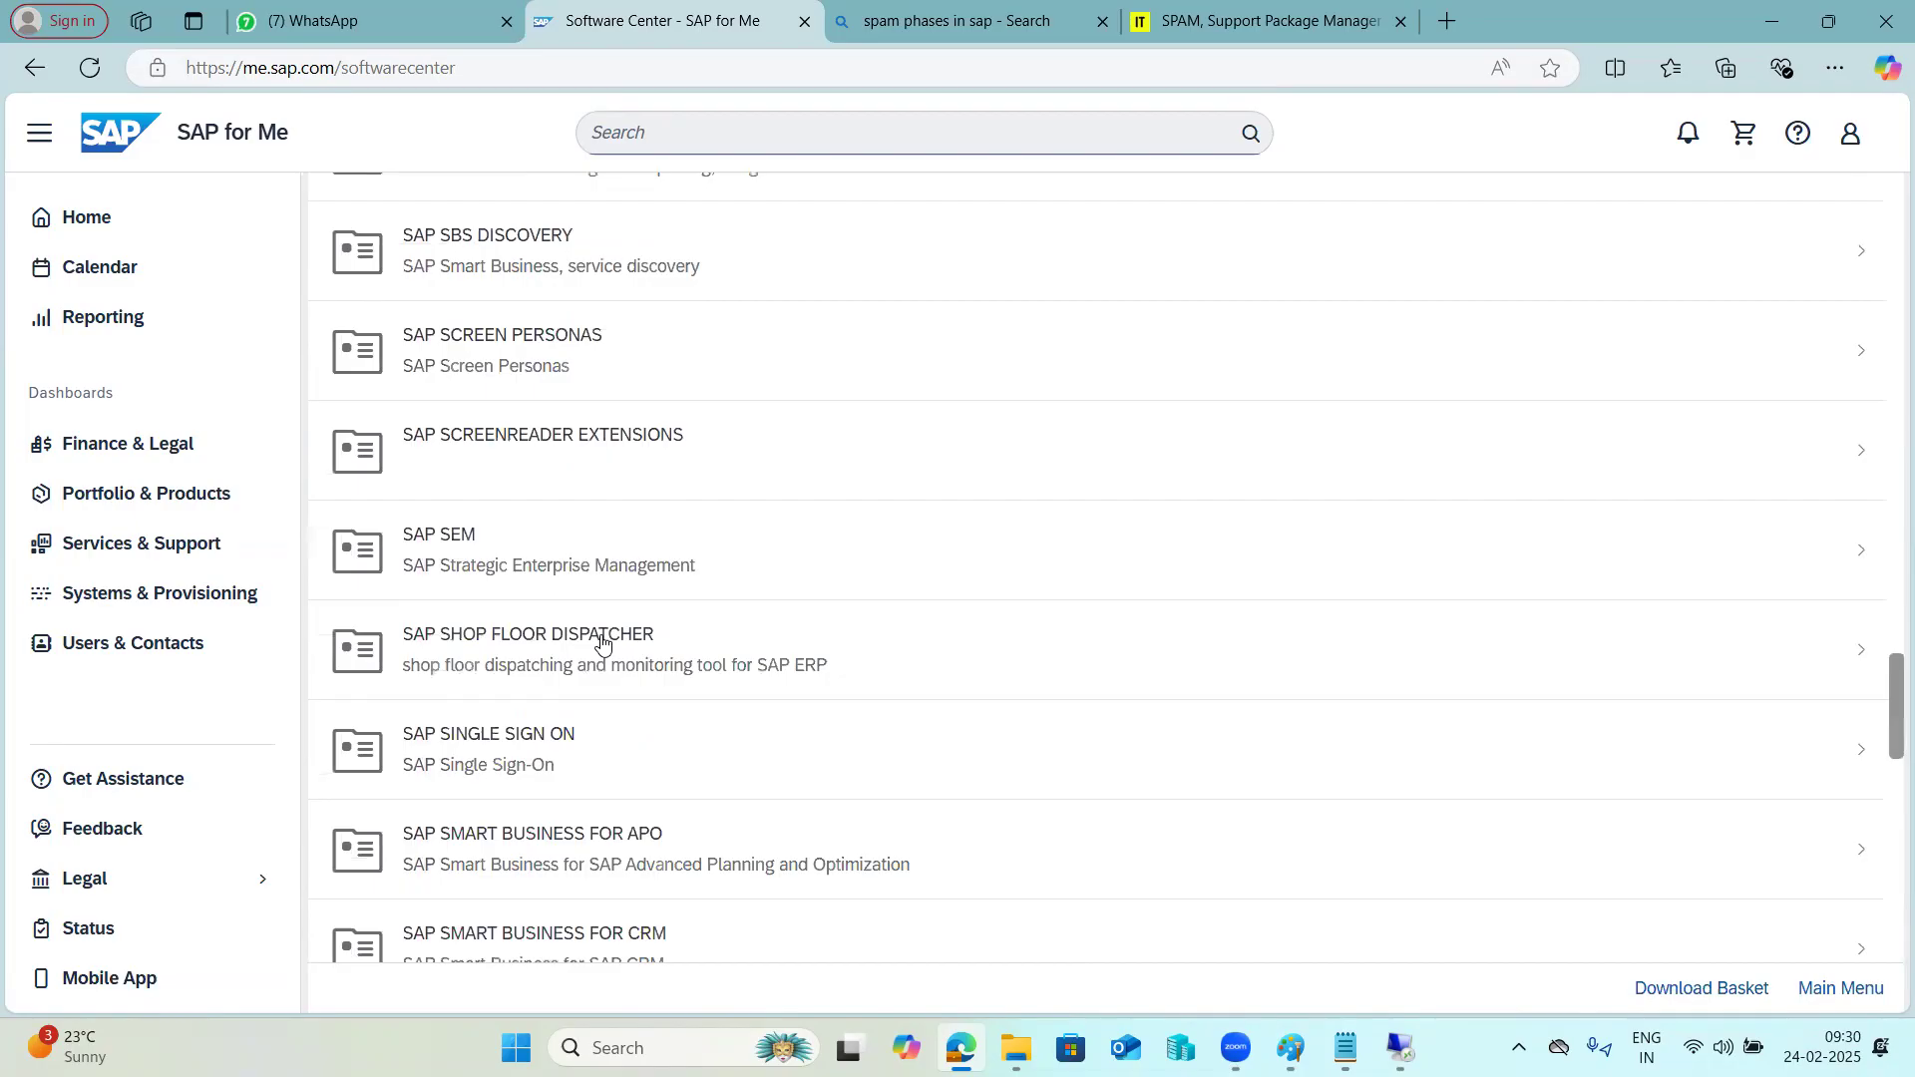
{"action": "scroll", "coordinate": [603, 644], "scroll_direction": "up", "scroll_amount": 20}
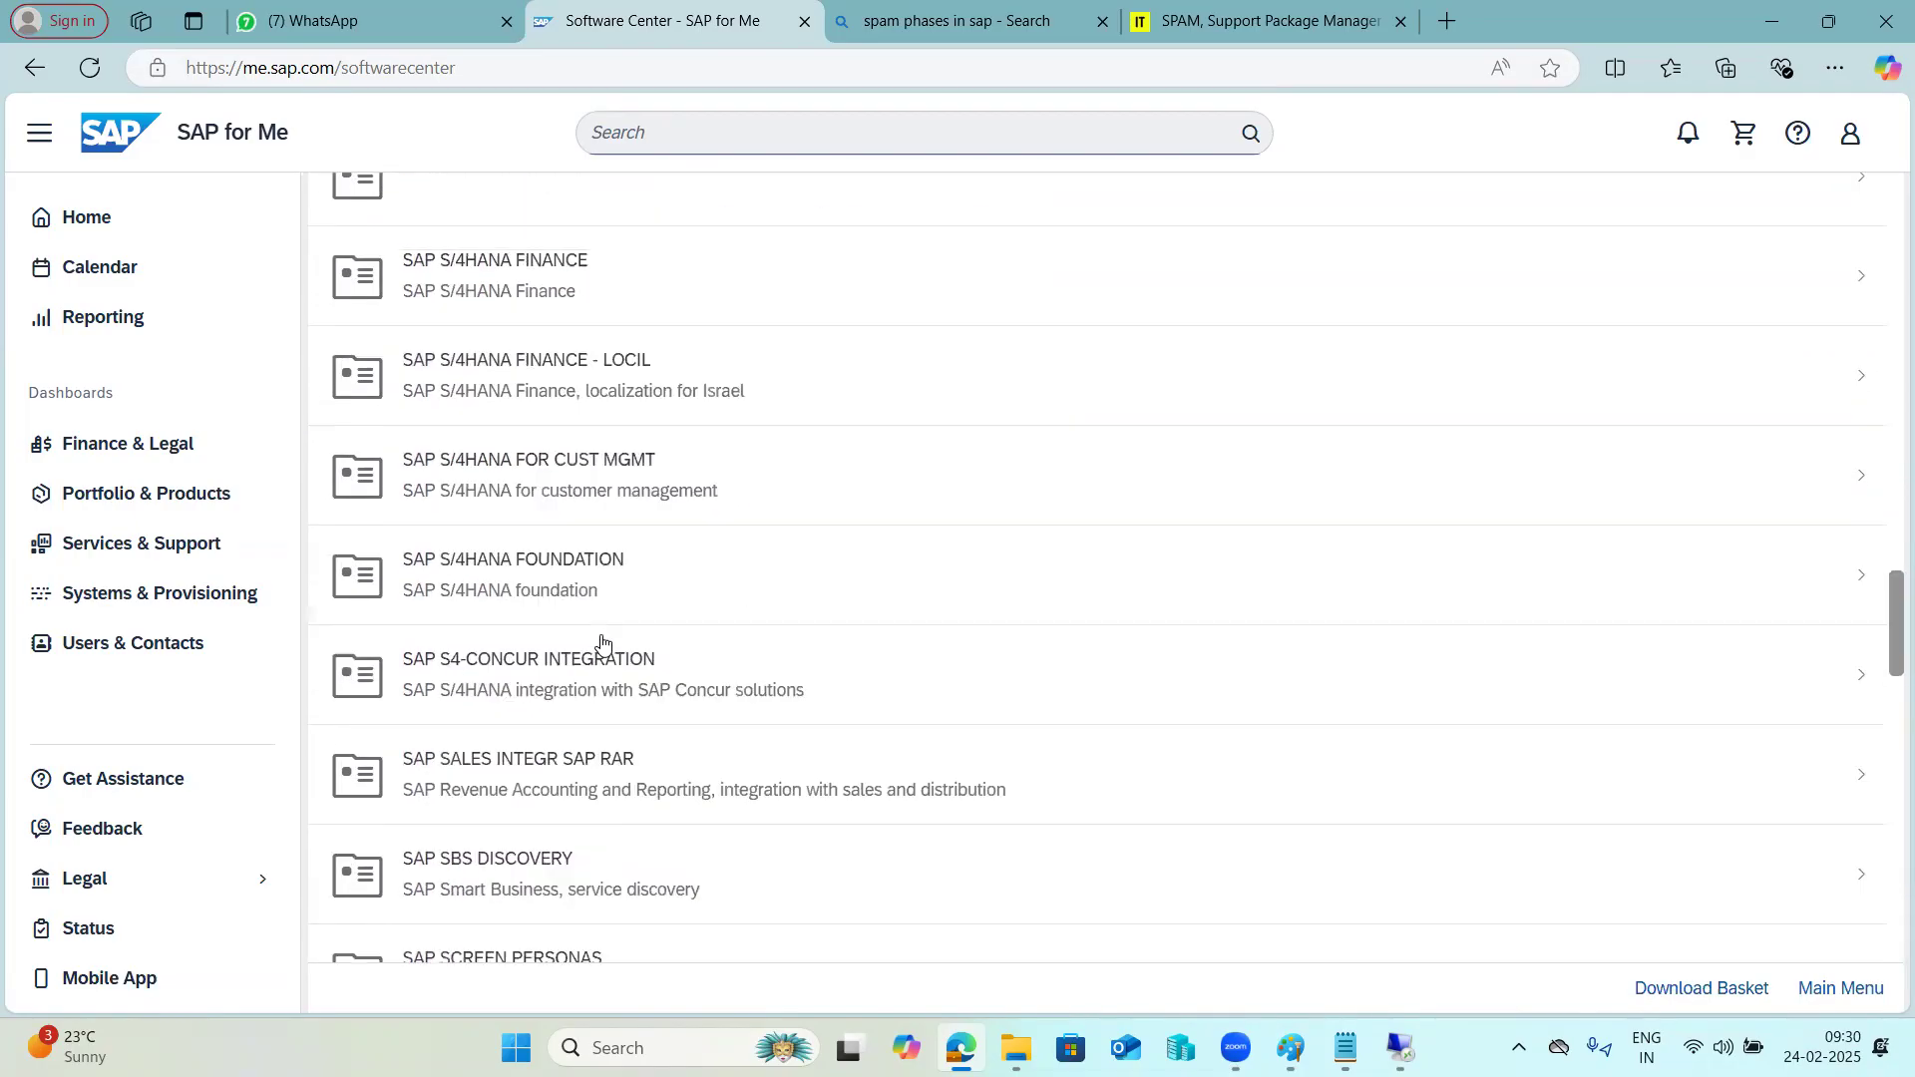
{"action": "scroll", "coordinate": [603, 643], "scroll_direction": "up", "scroll_amount": 2}
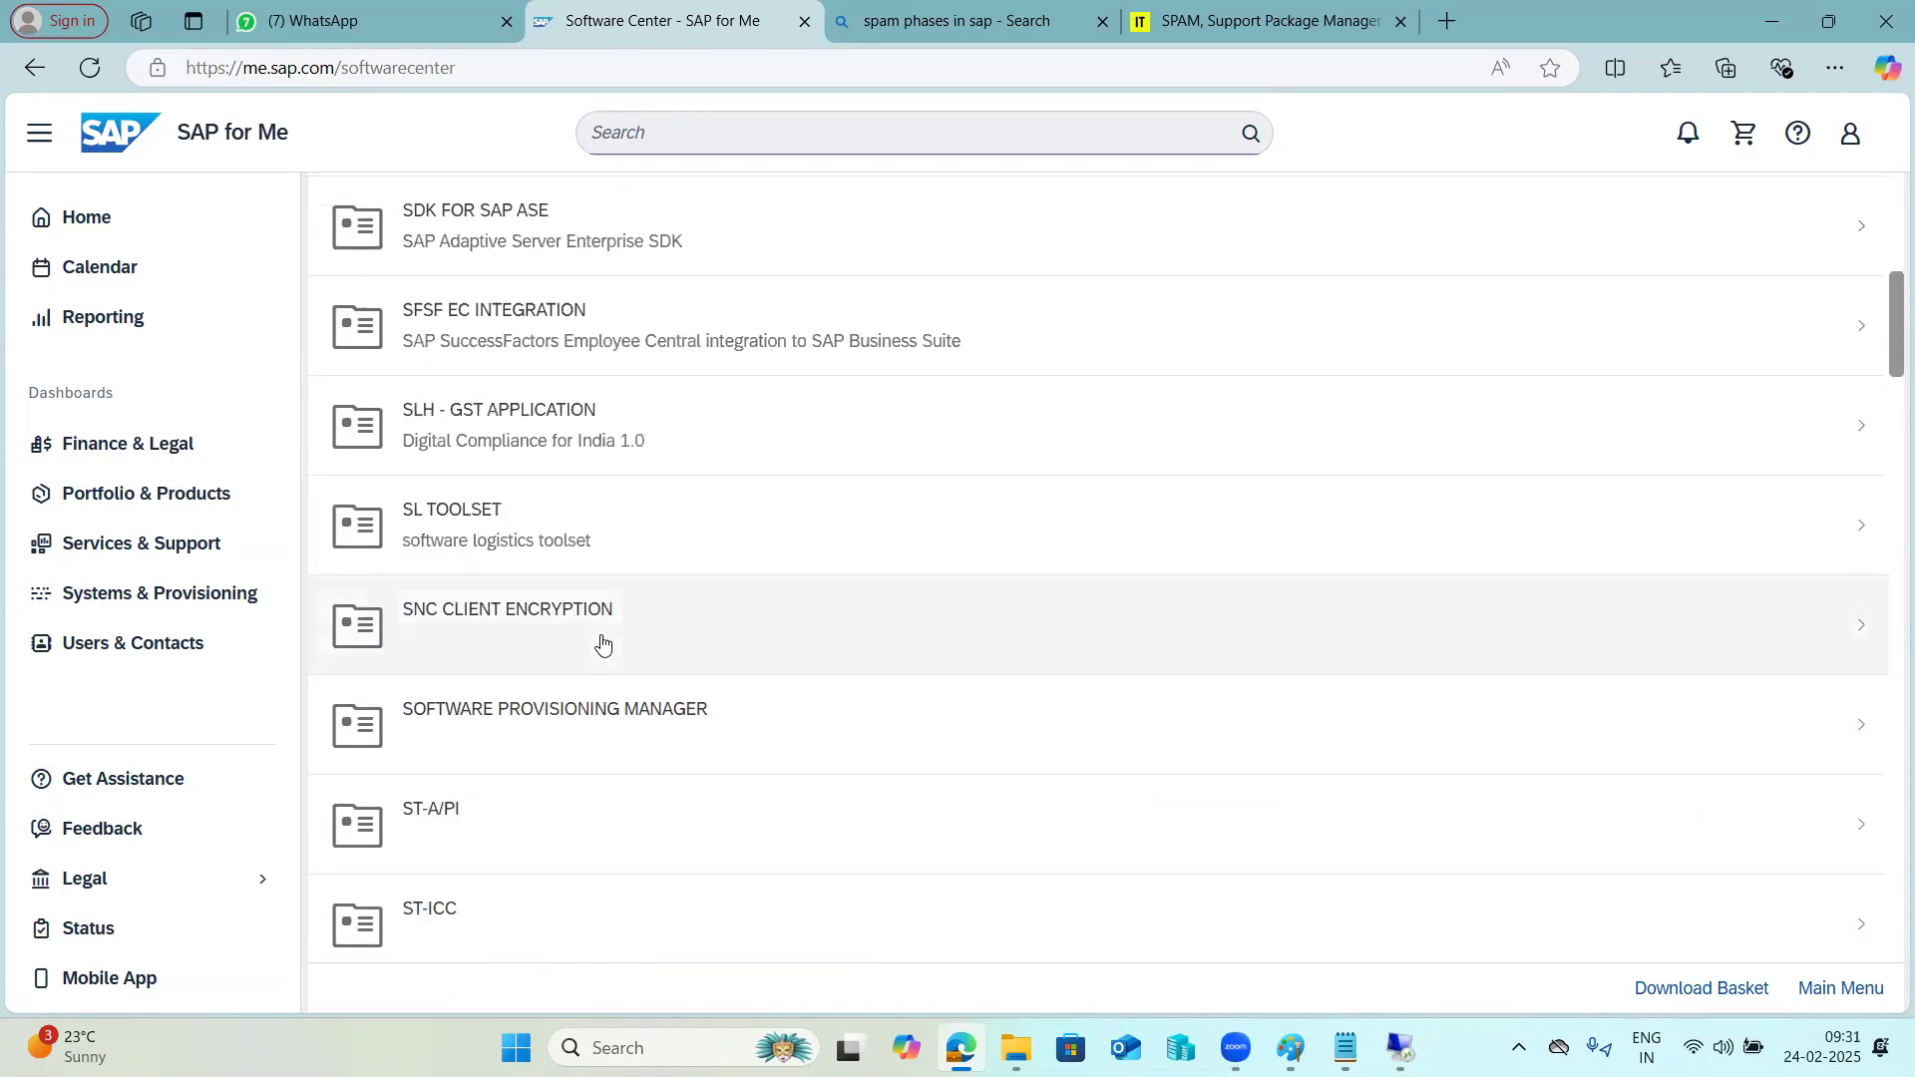
Open the ST-ICC 200 installations and upgrades and download the add-on installation package SAPK-200AGINSTICC.
{"action": "scroll", "coordinate": [602, 643], "scroll_direction": "down", "scroll_amount": 1}
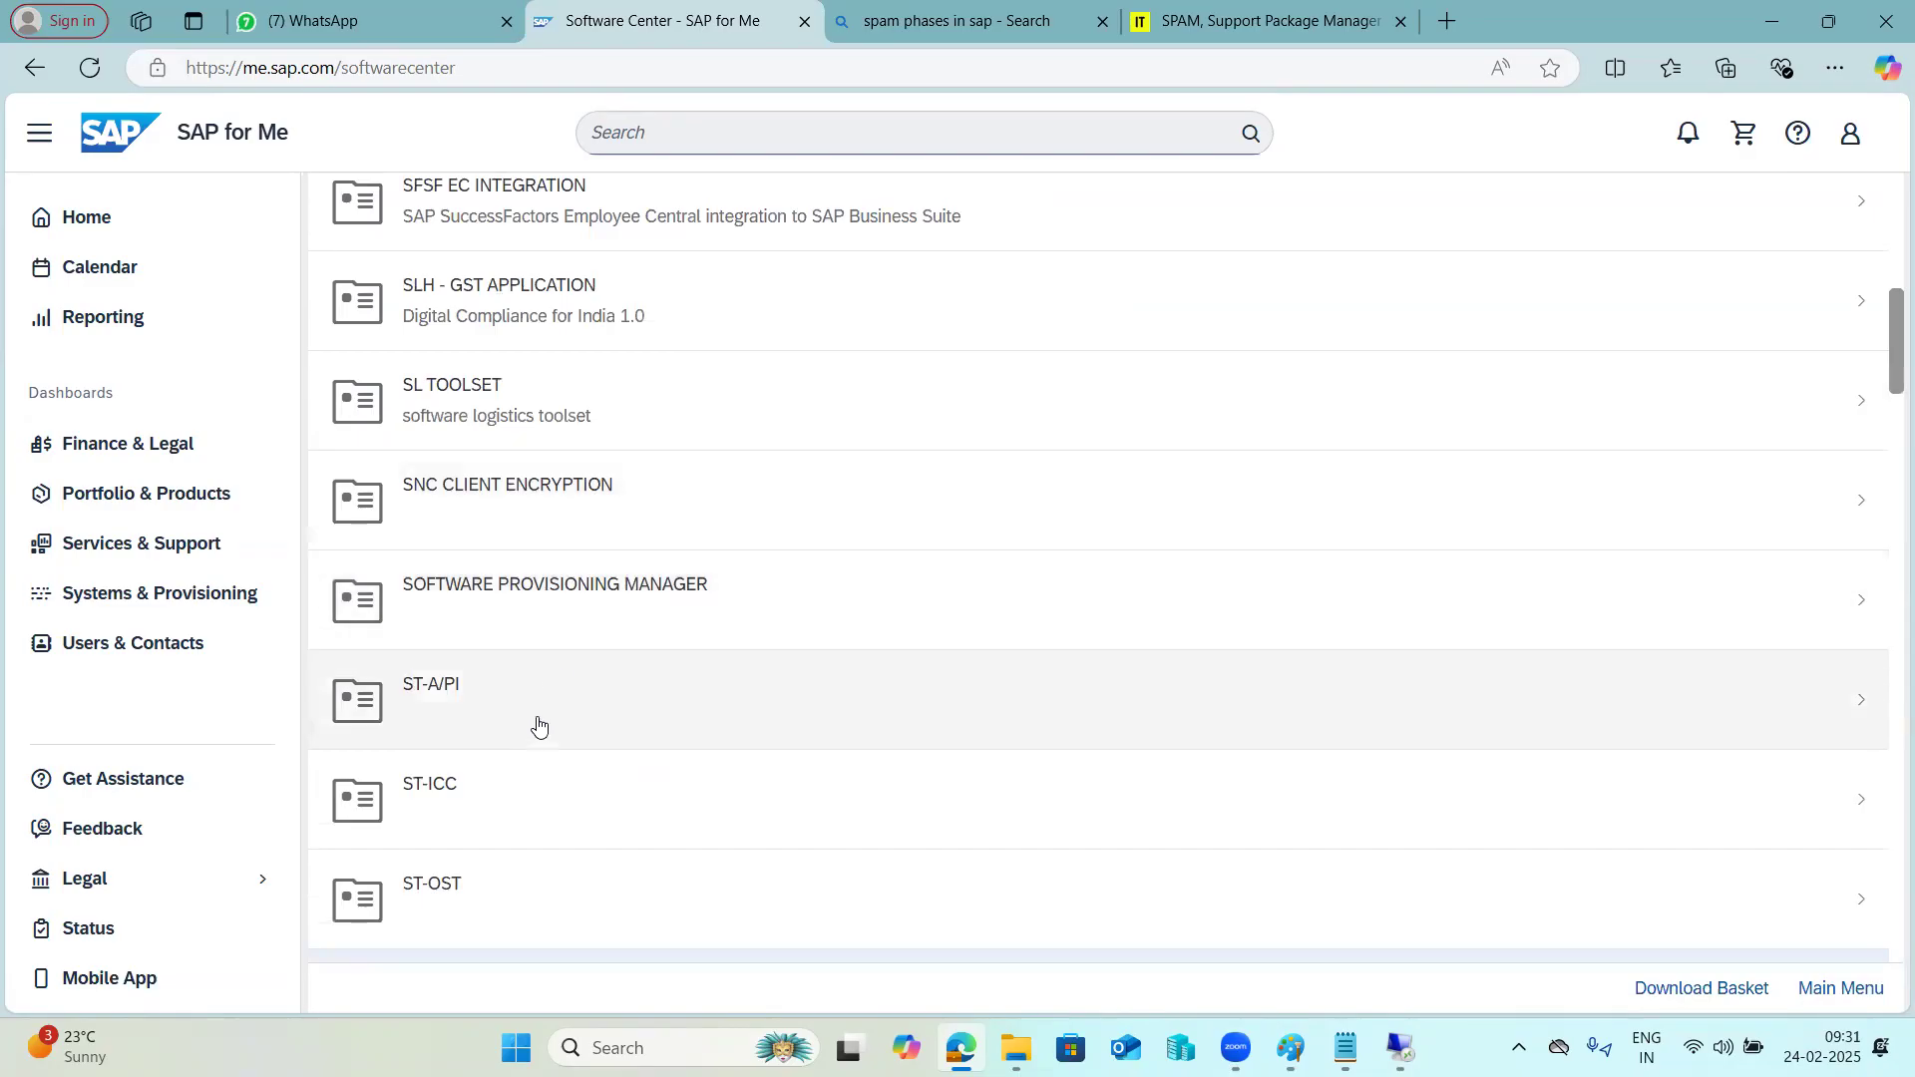
{"action": "left_click", "coordinate": [501, 816]}
{"action": "left_click", "coordinate": [509, 381]}
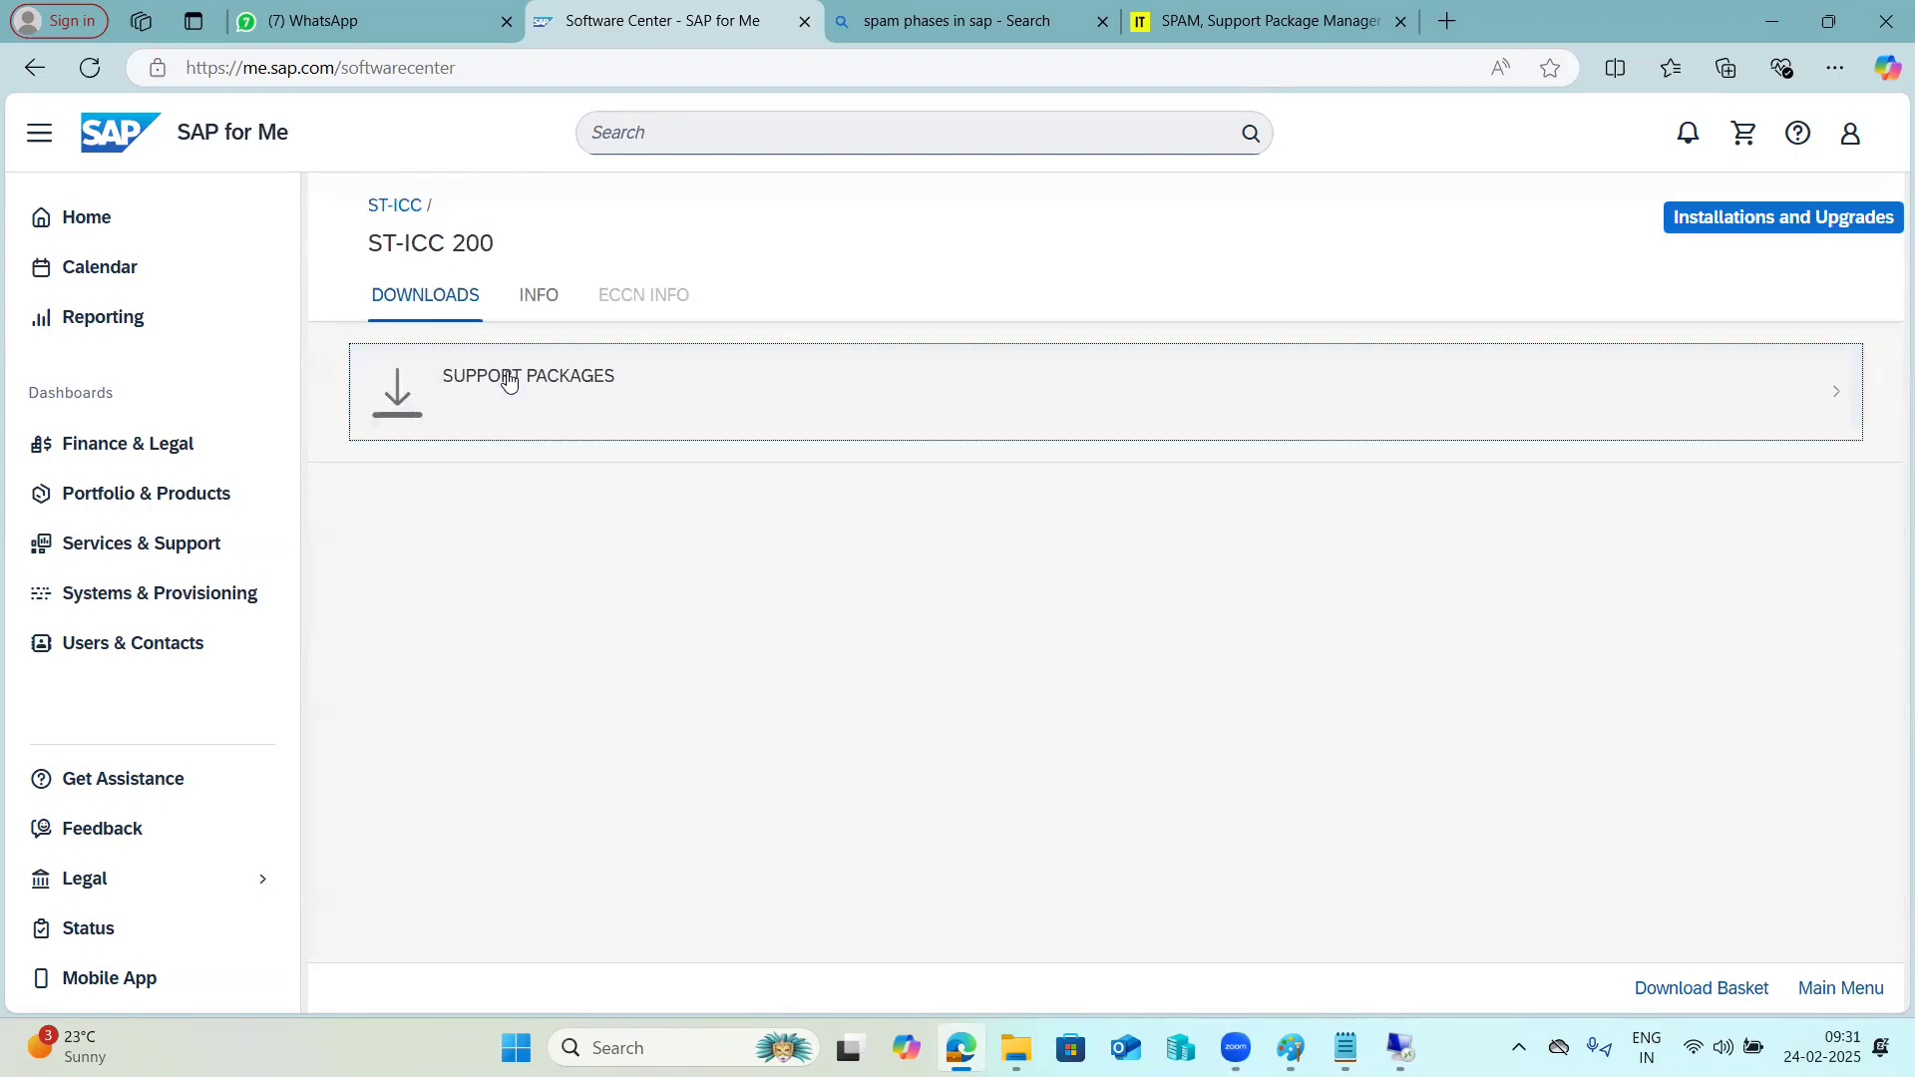
{"action": "left_click", "coordinate": [1796, 220]}
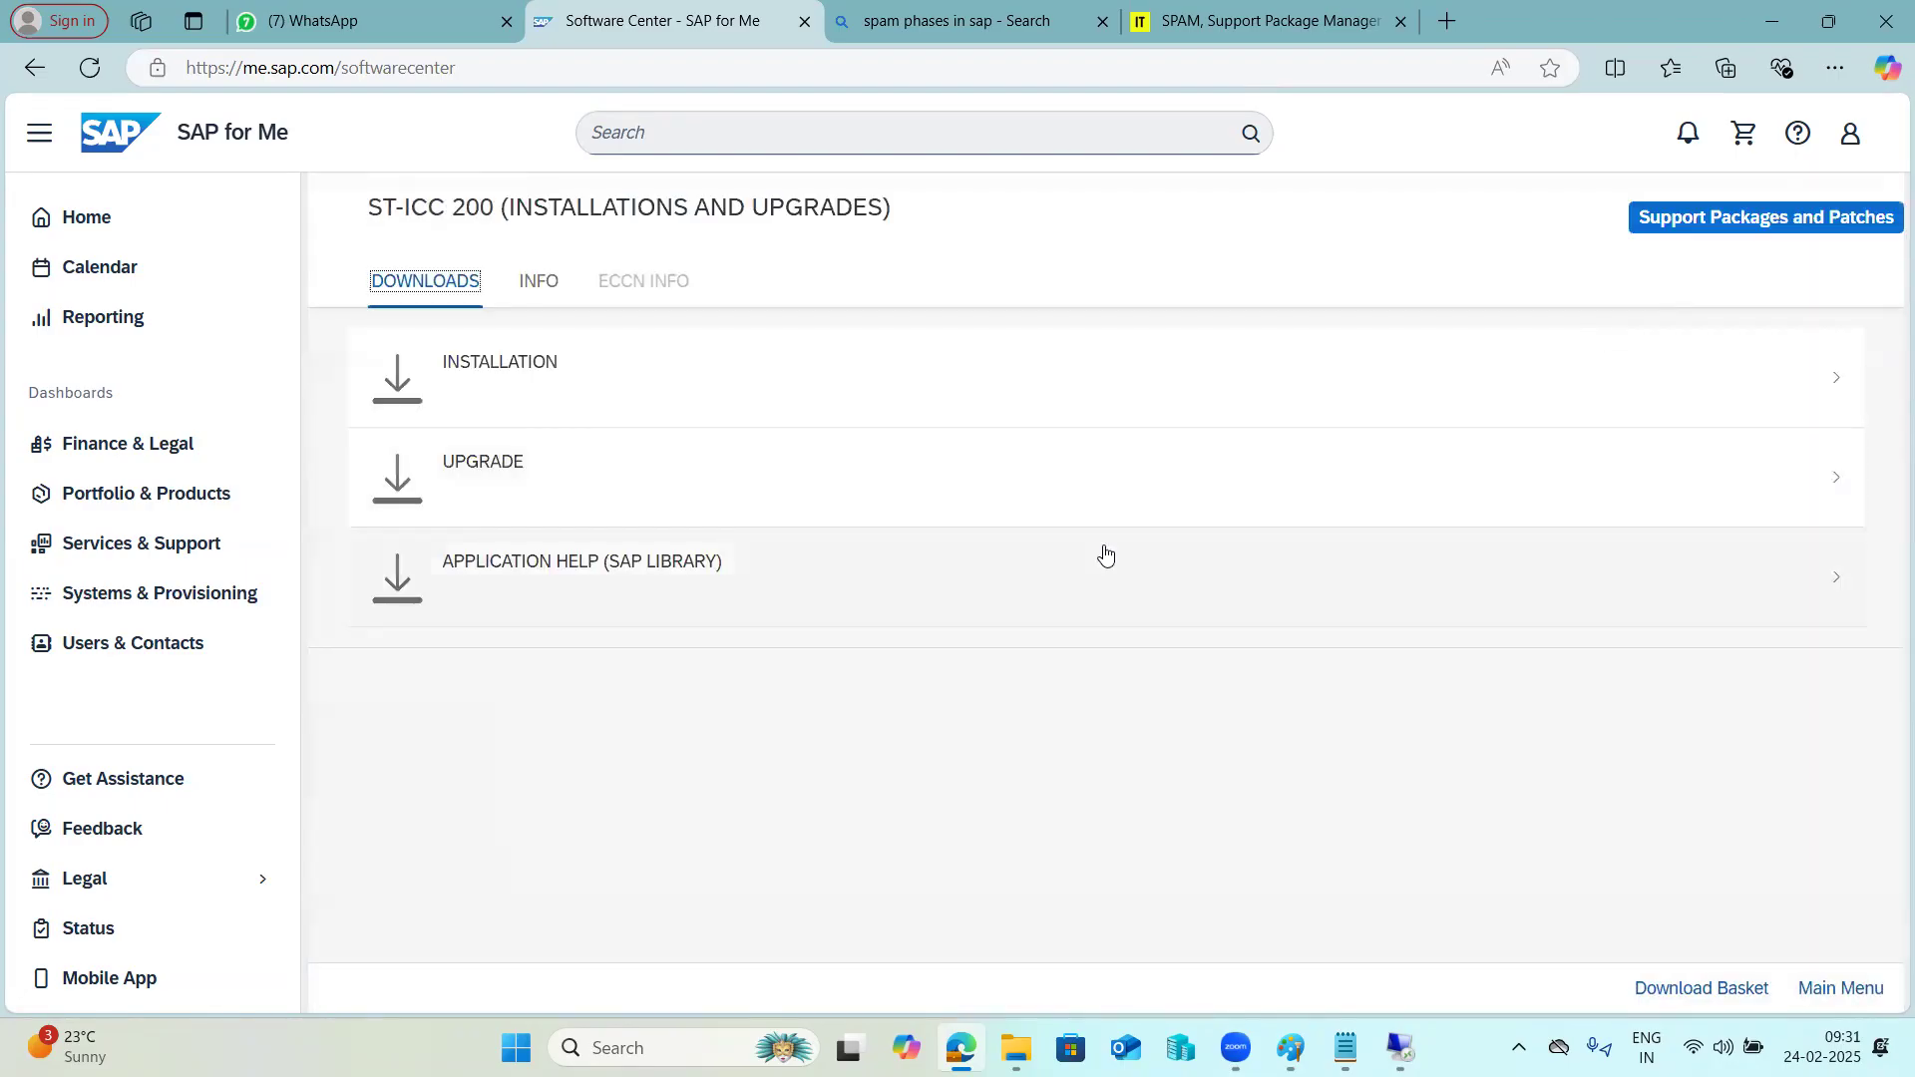
{"action": "left_click", "coordinate": [521, 384]}
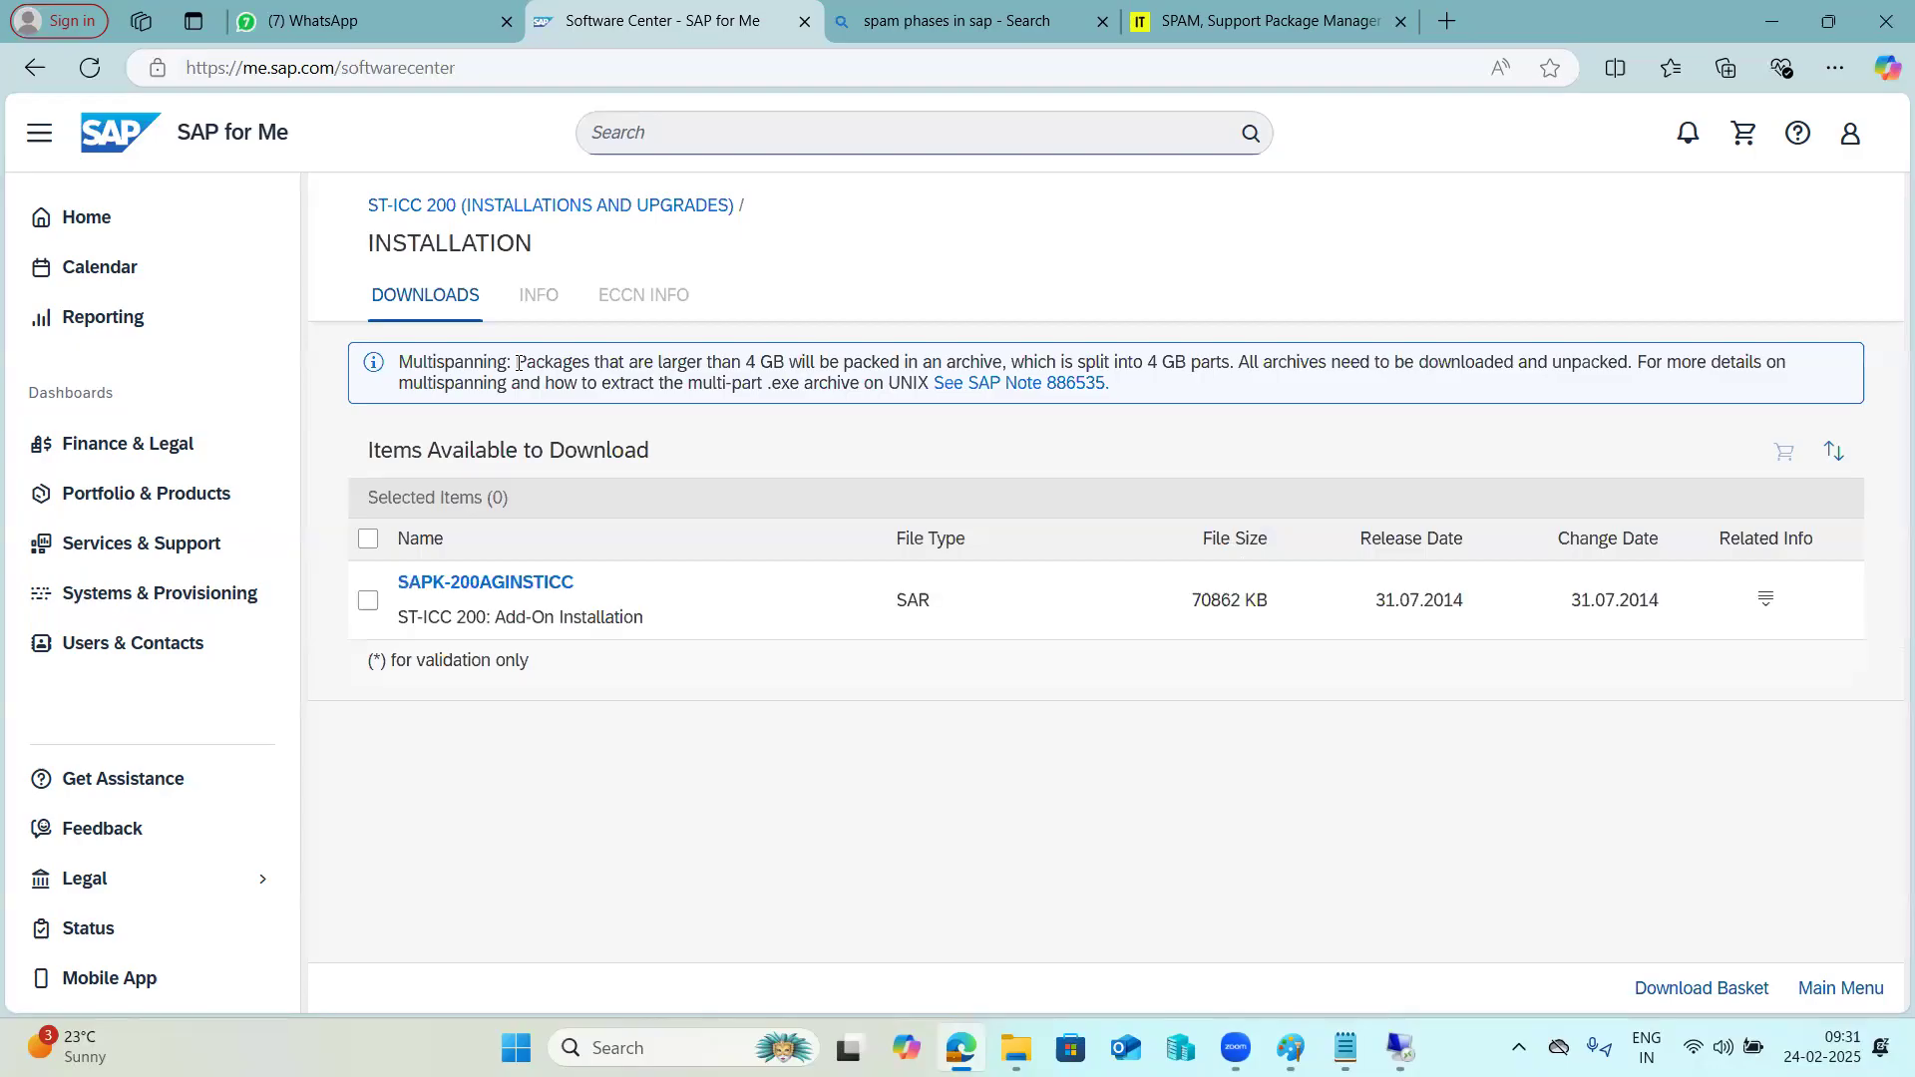
{"action": "left_click", "coordinate": [536, 582]}
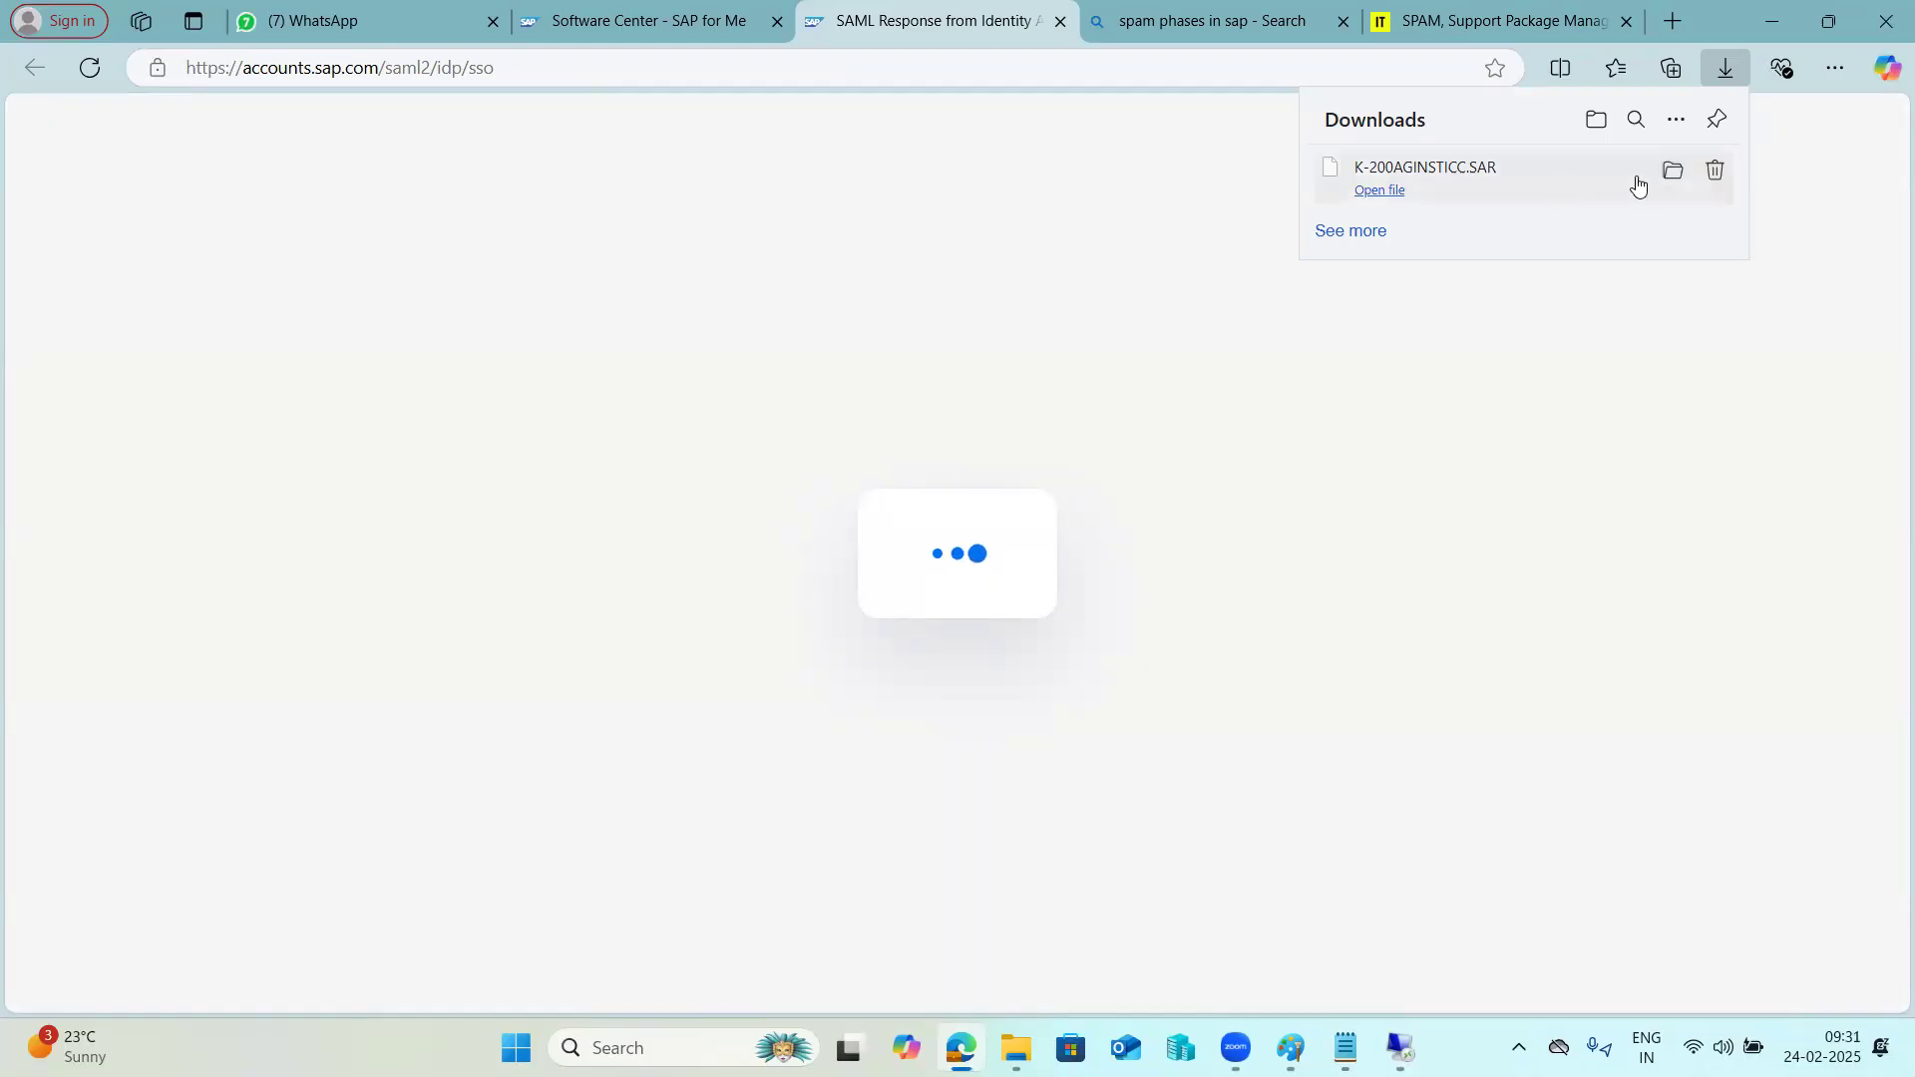
Show the downloaded K-200AGINSTICC.SAR in its folder and copy it to E:\usr\sap\trans in the kpbaseserver remote session.
{"action": "left_click", "coordinate": [1682, 180]}
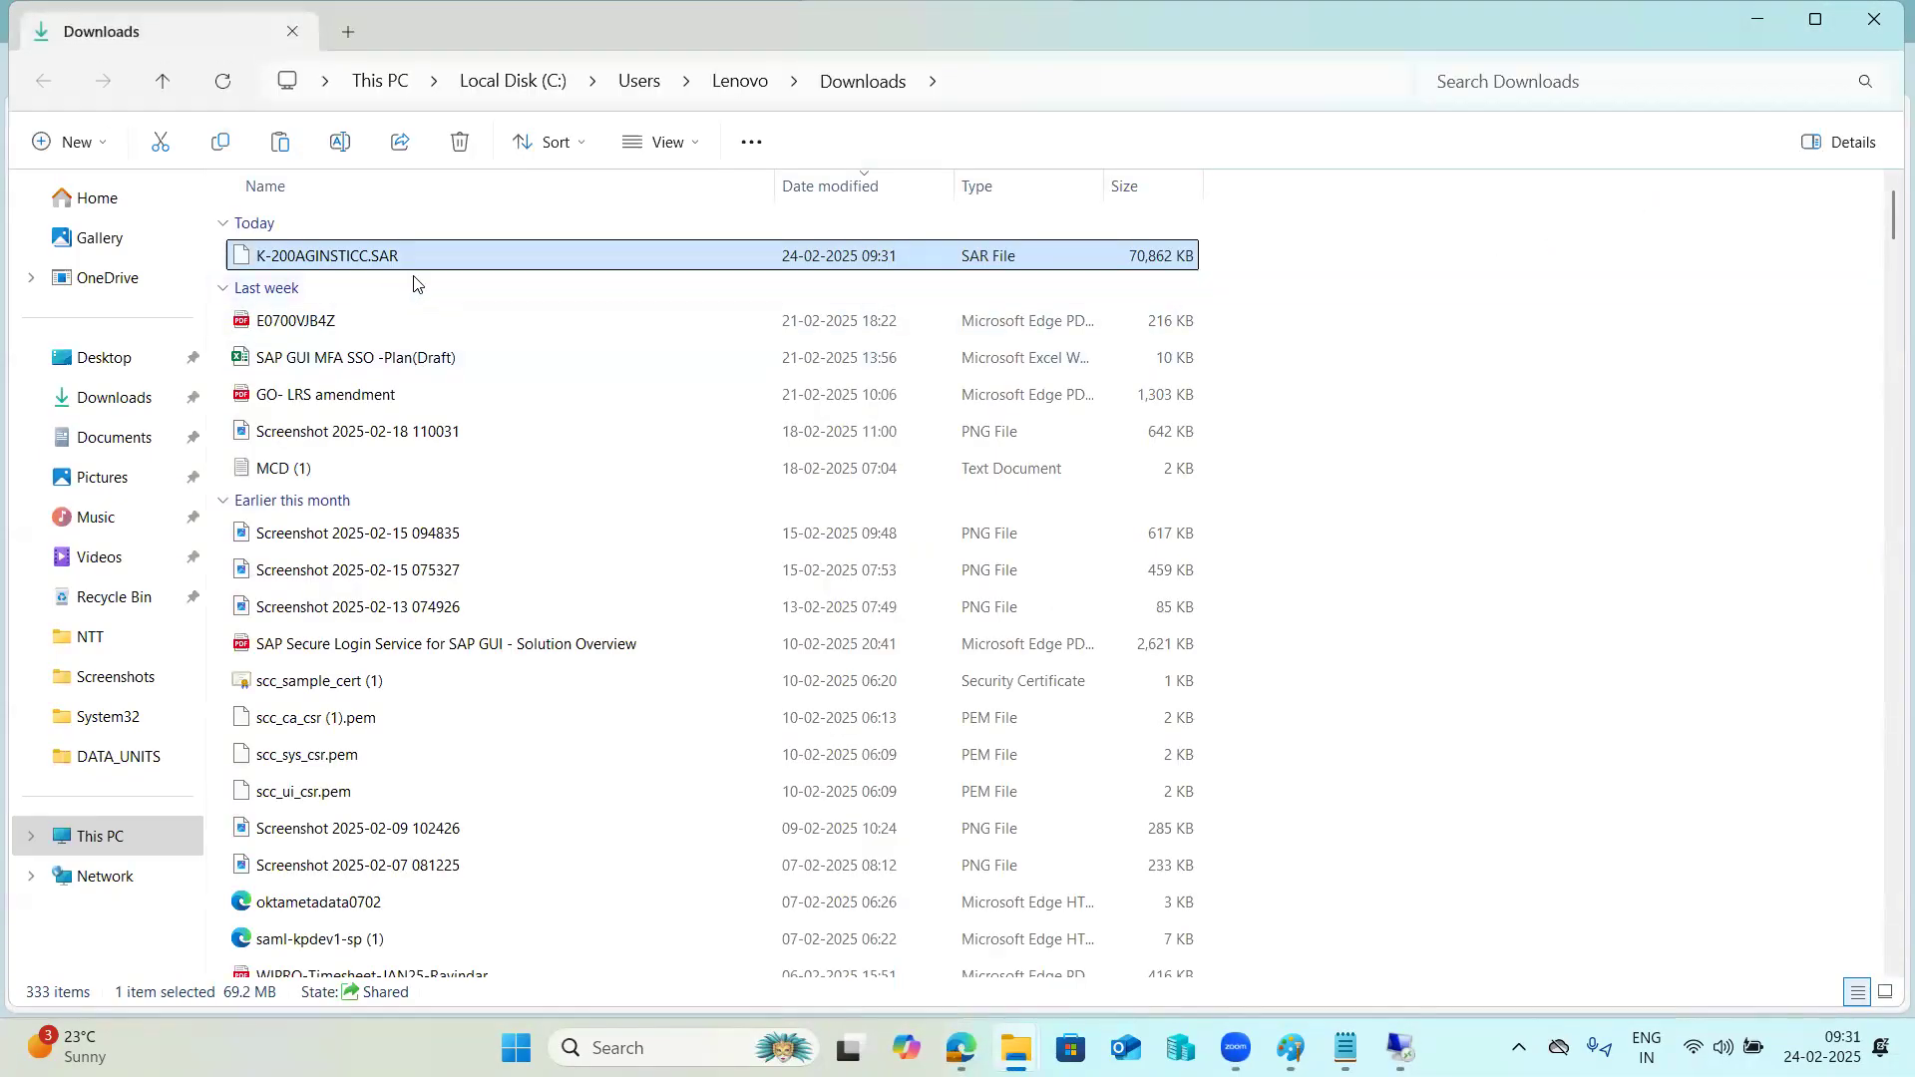
{"action": "mouse_move", "coordinate": [1401, 1048]}
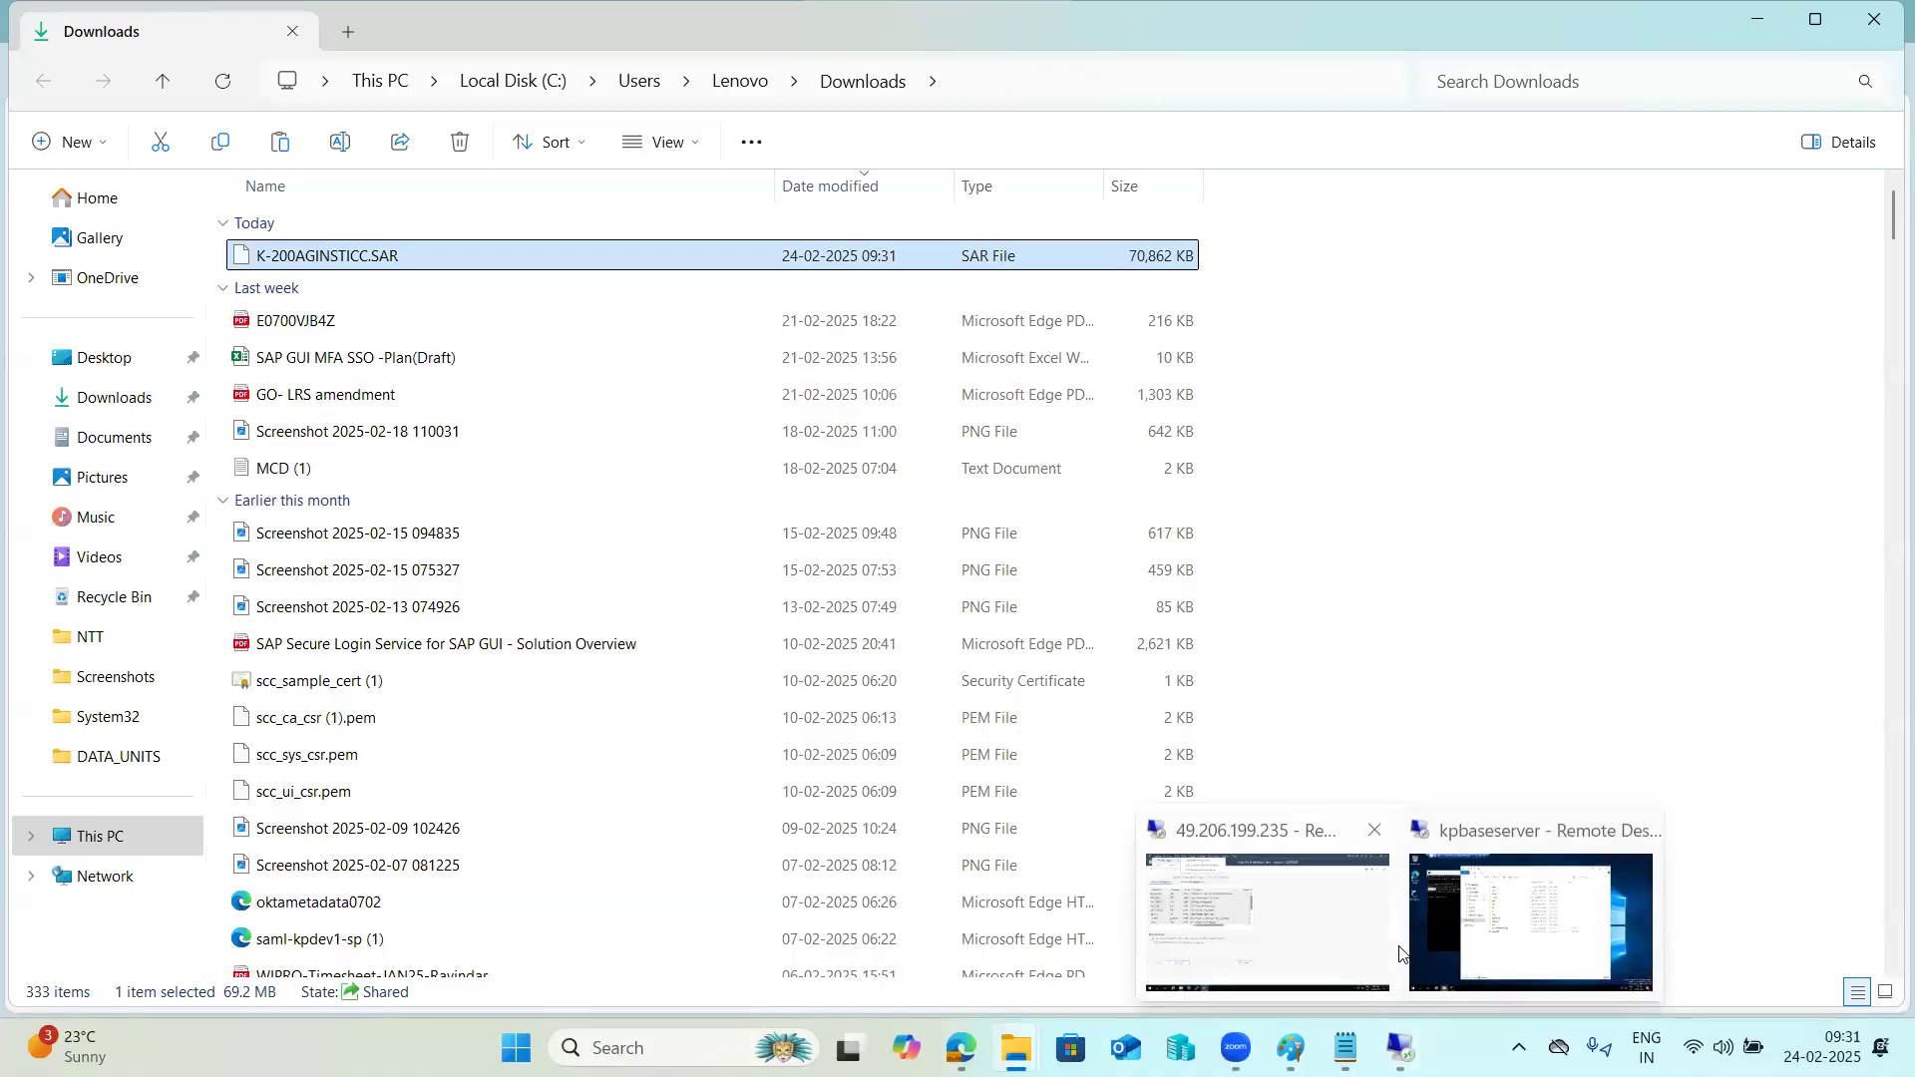
{"action": "left_click", "coordinate": [1431, 913]}
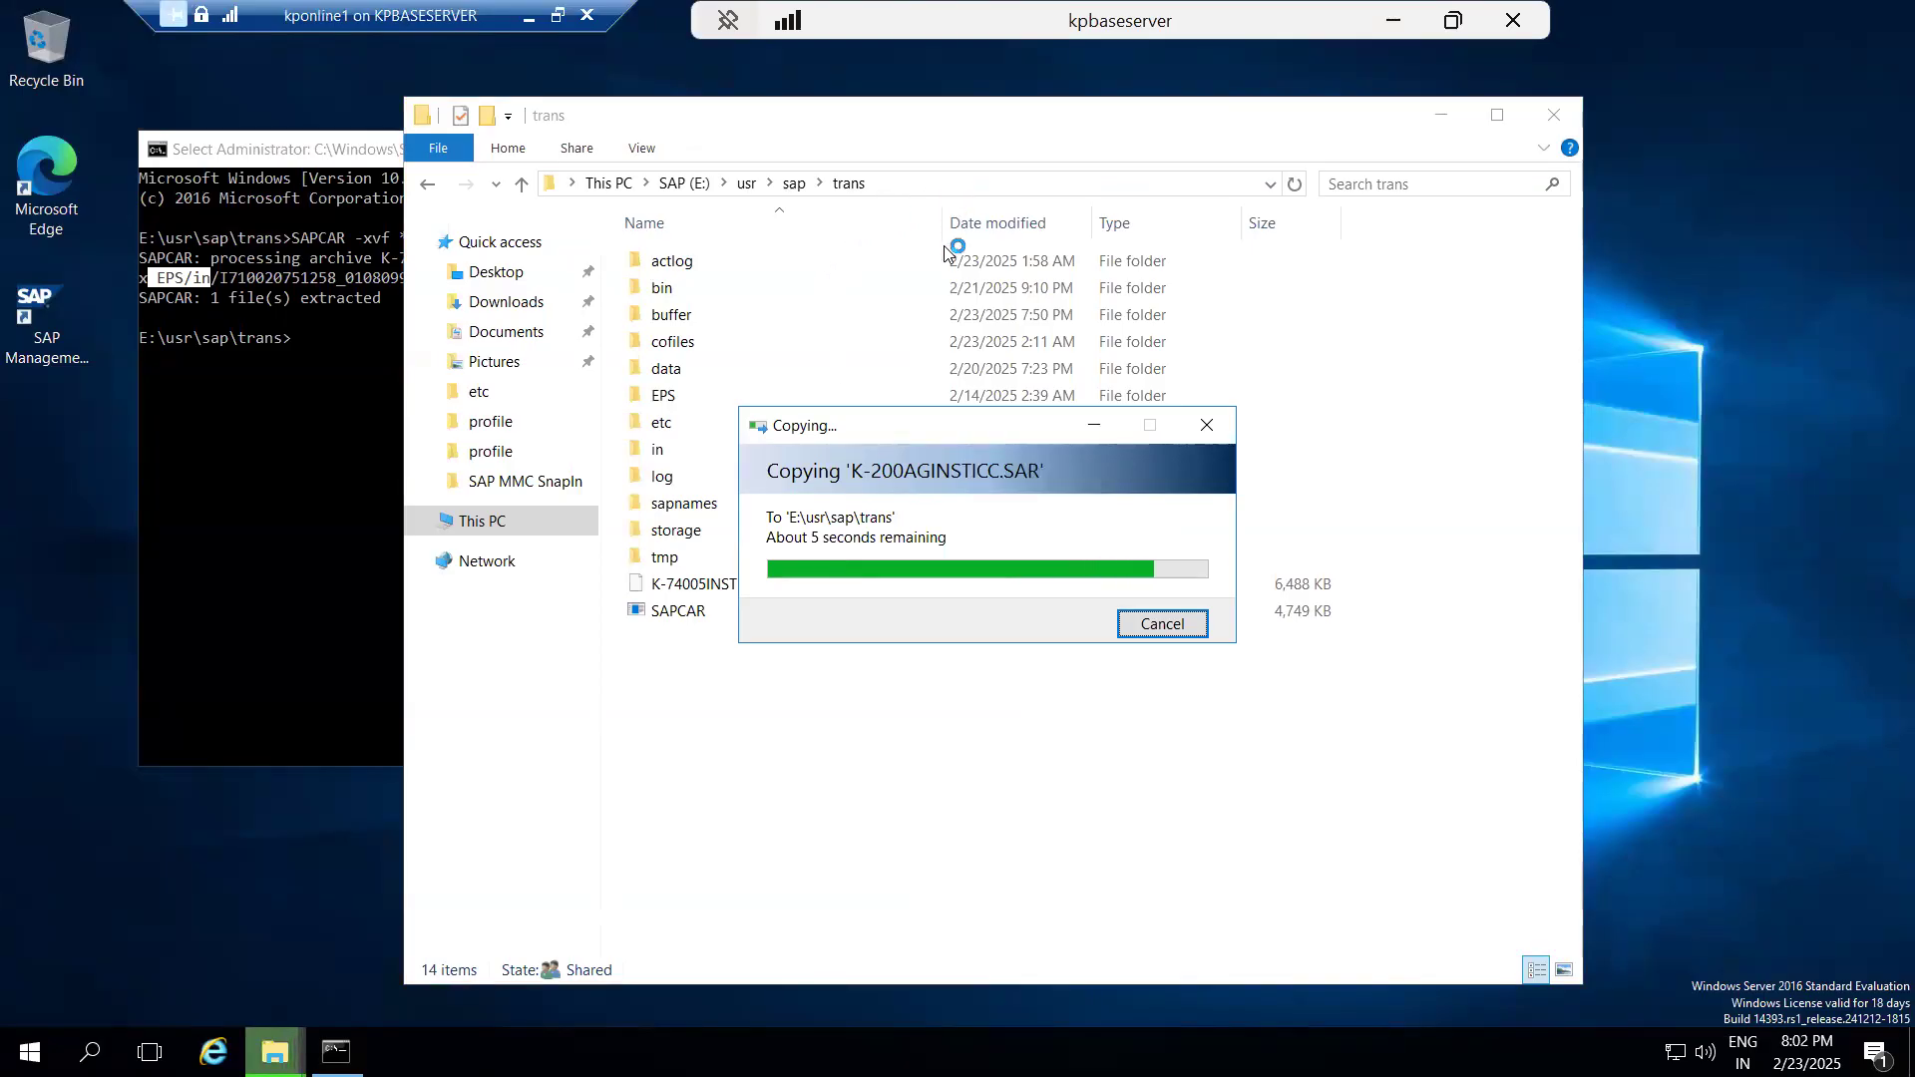
Extract the SAR archives in E:\usr\sap\trans by rerunning SAPCAR -xvf *.SAR in the command prompt.
{"action": "left_click", "coordinate": [267, 404]}
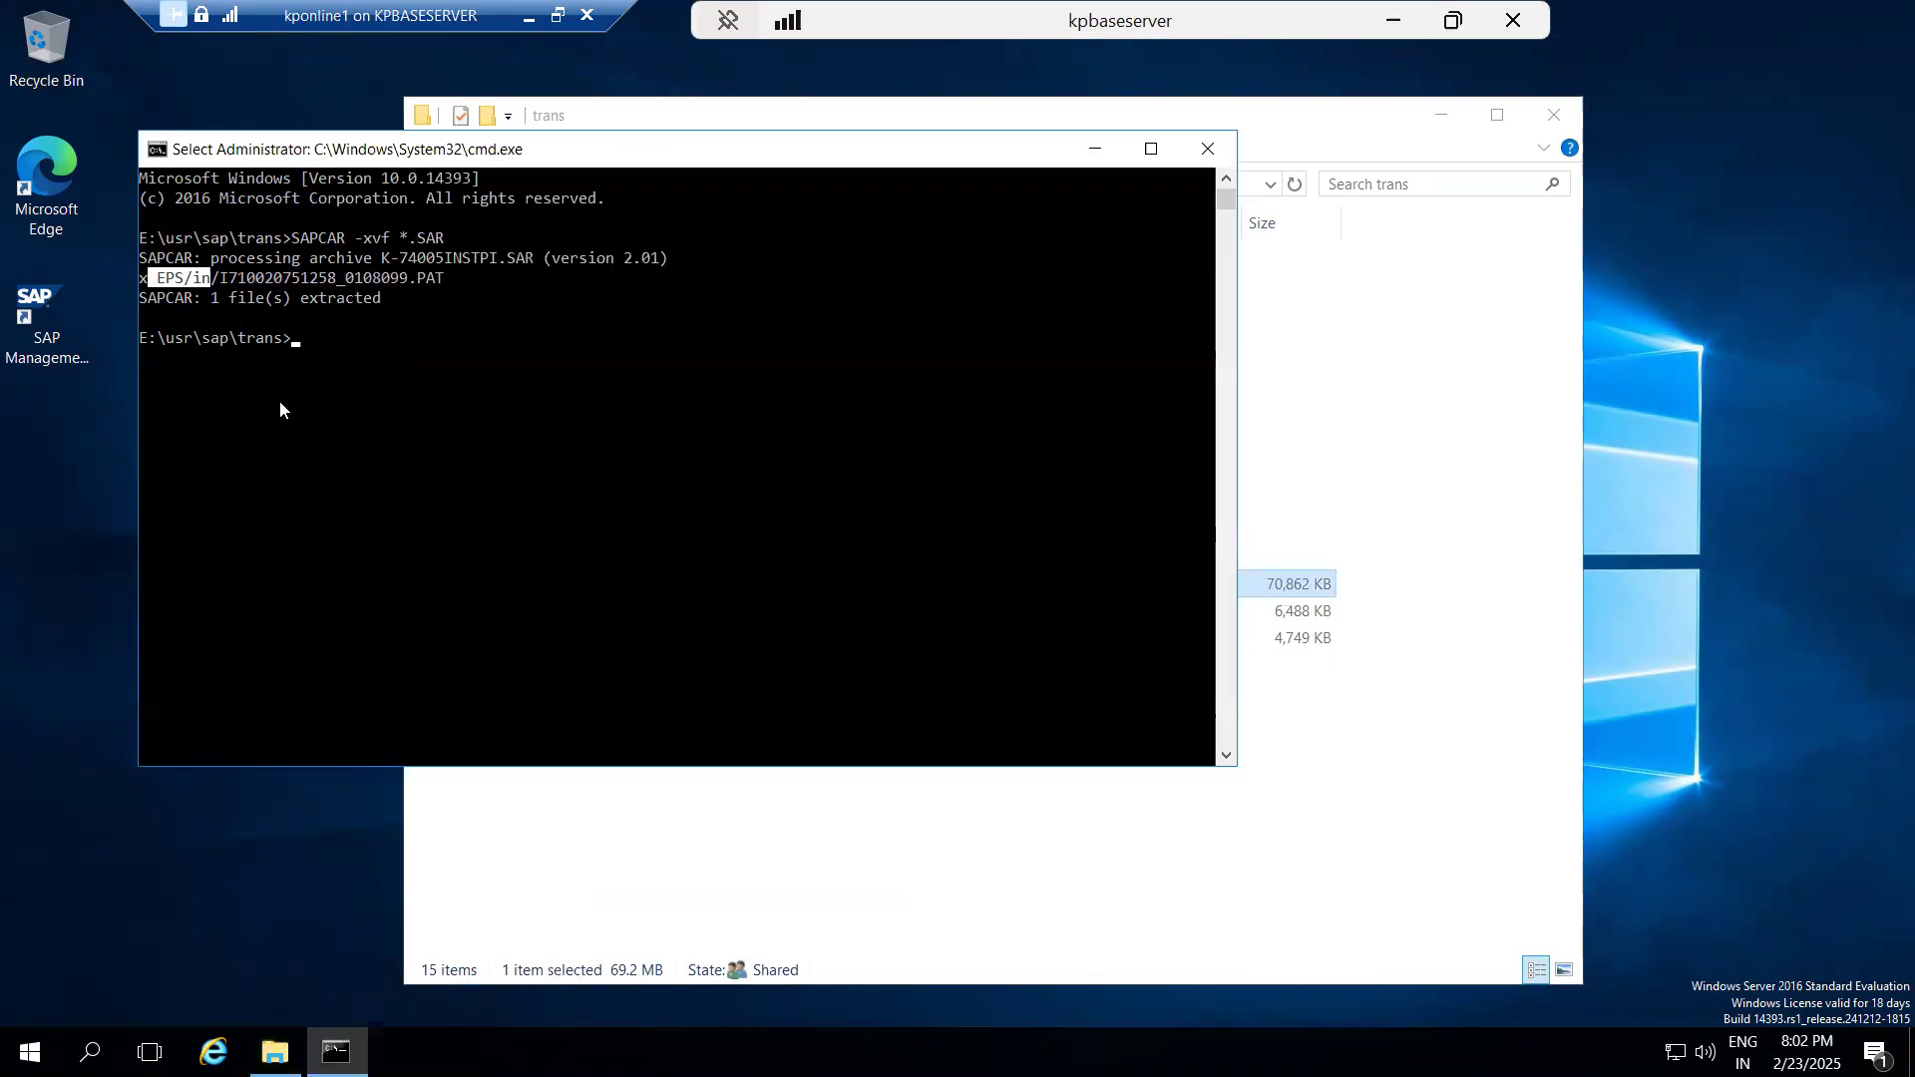
{"action": "key", "text": "Up"}
{"action": "key", "text": "Return"}
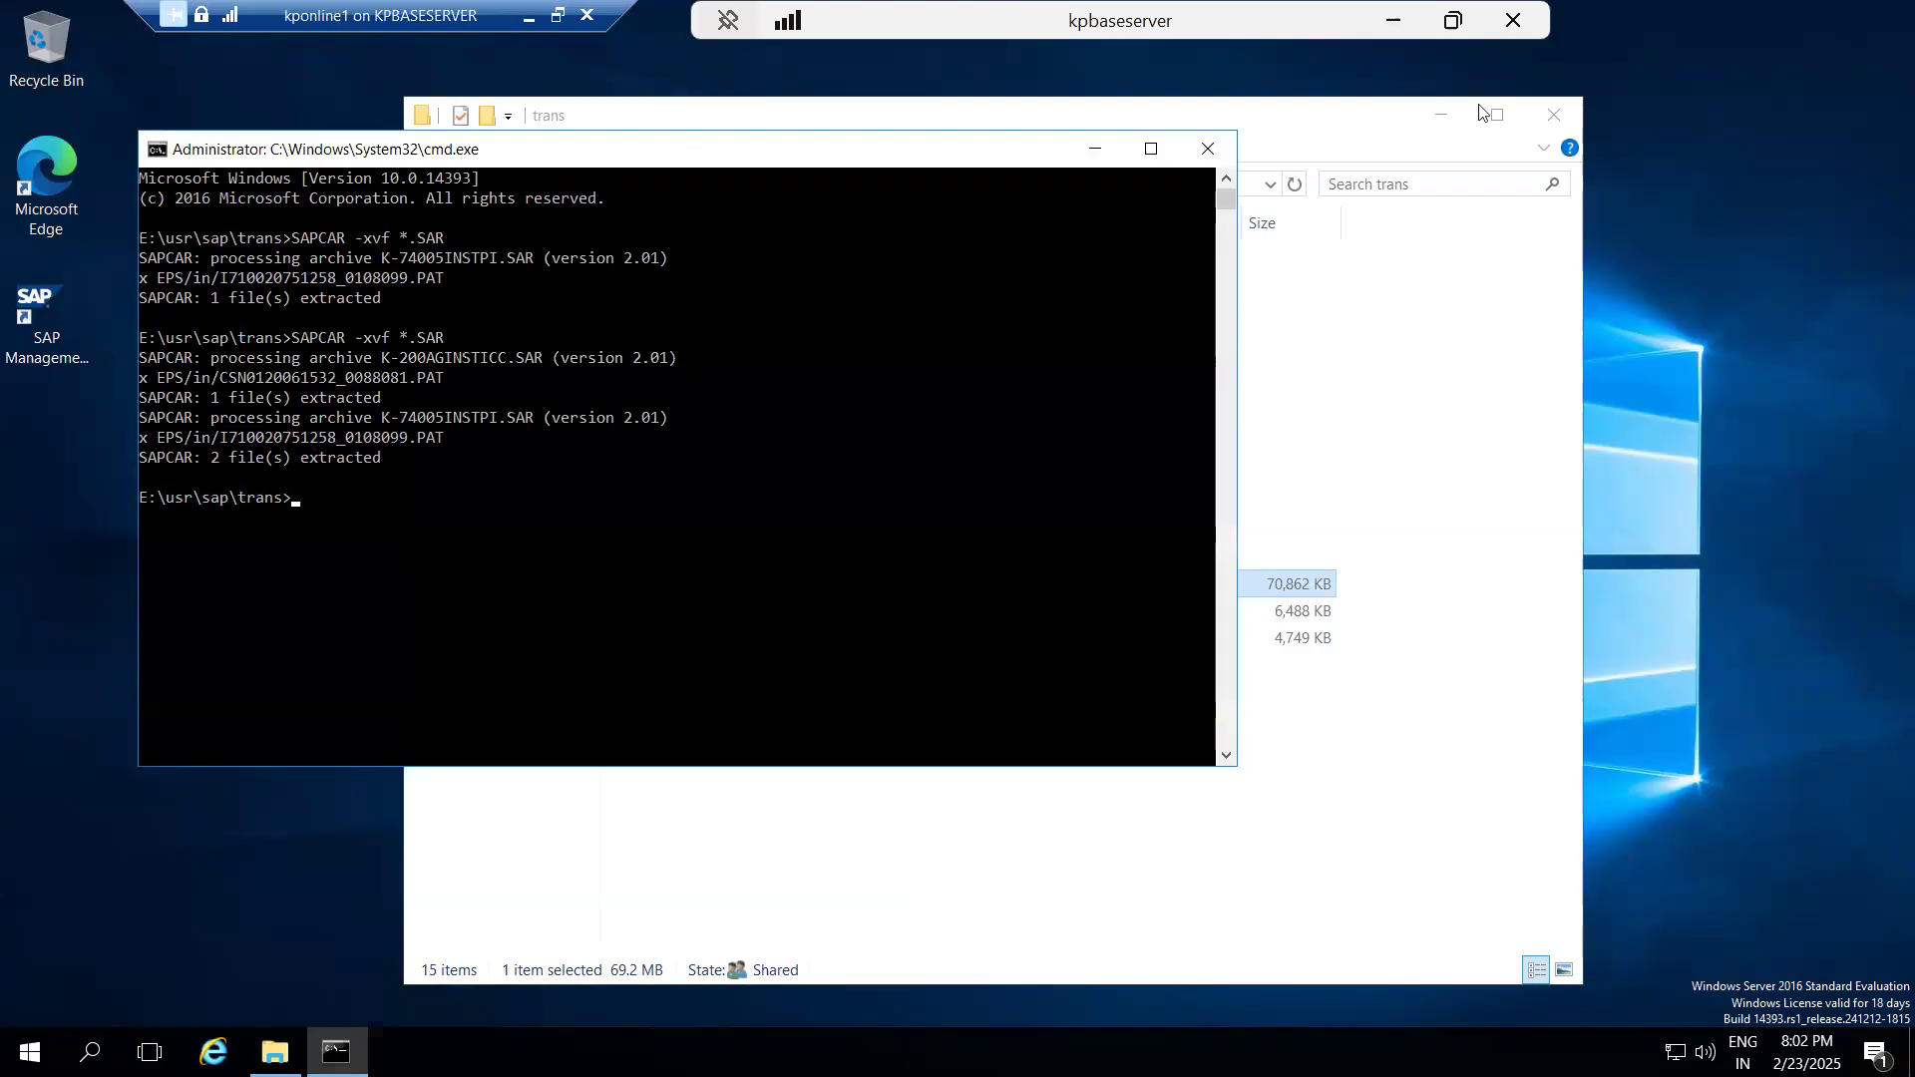
Return to the Add-On Installation Tool in the other remote session and upload the OCS packages from the EPS inbox.
{"action": "left_click", "coordinate": [1483, 20]}
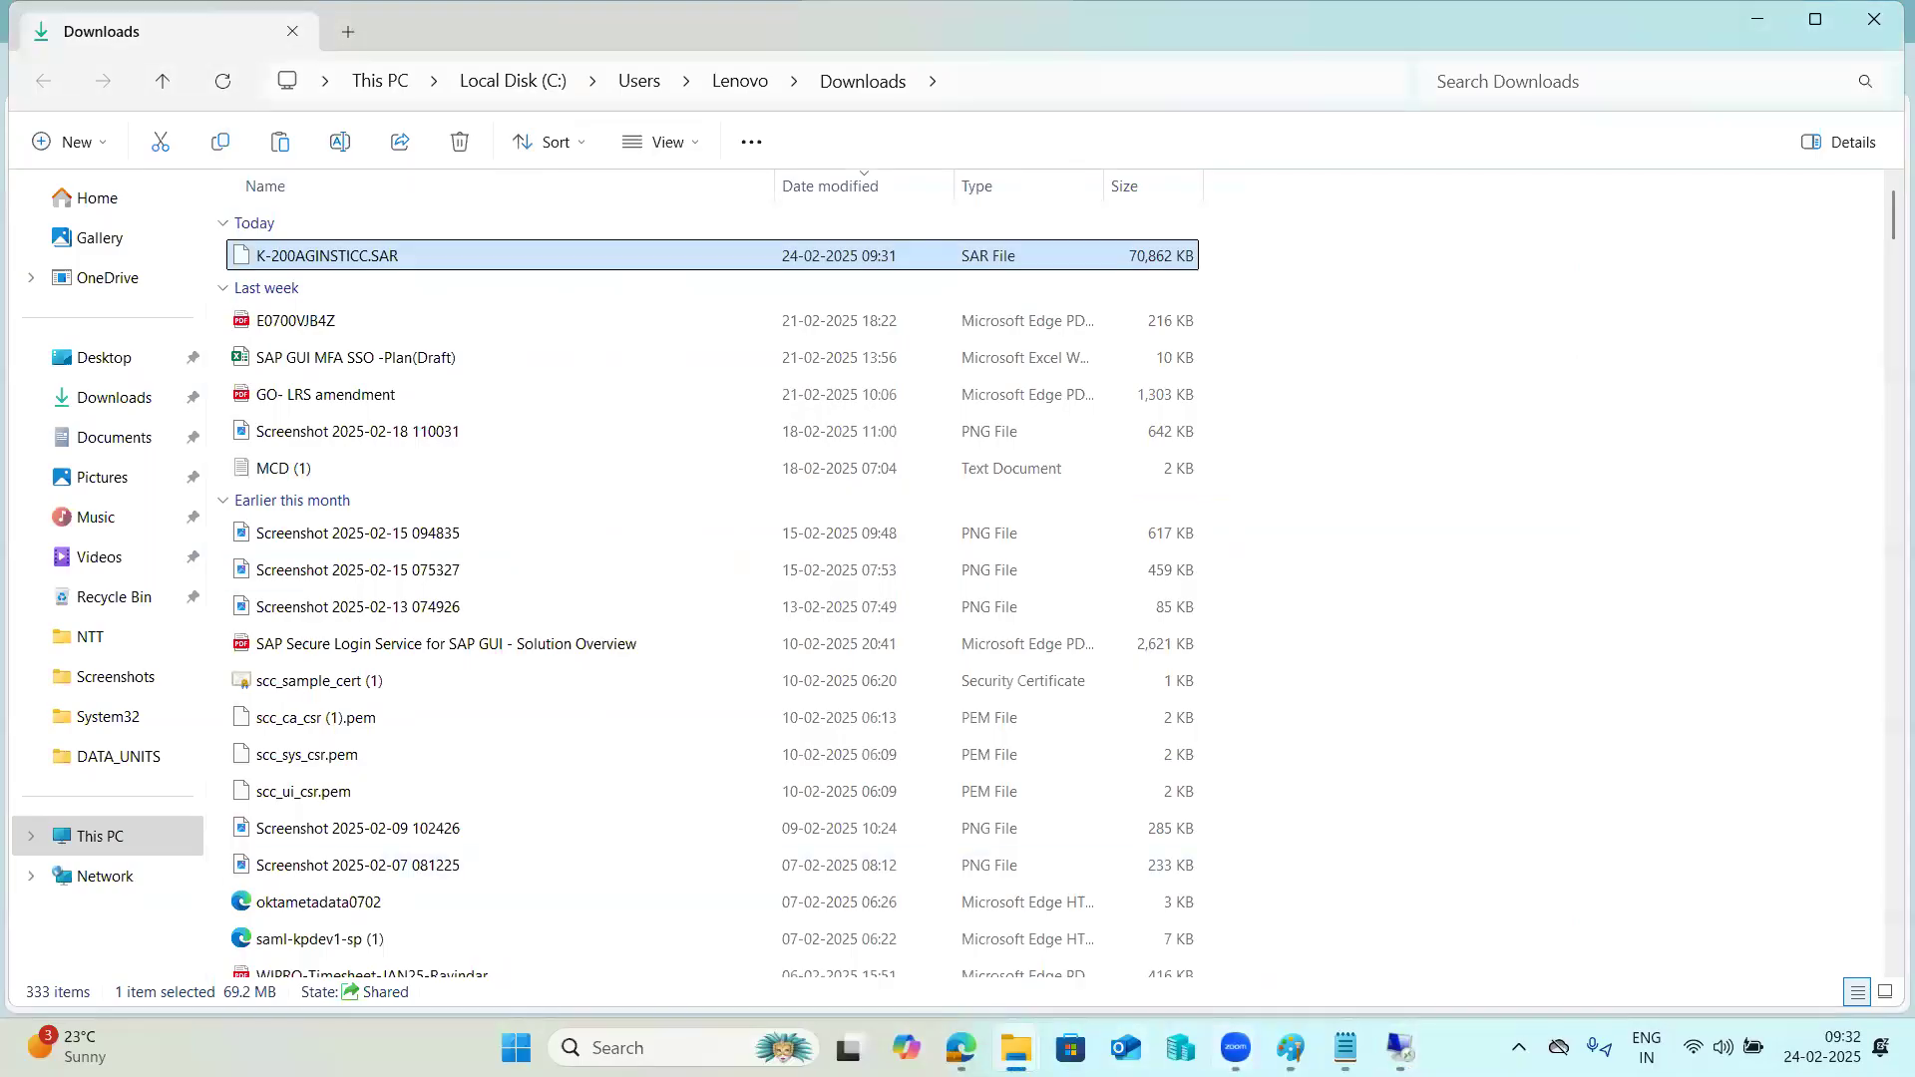
{"action": "mouse_move", "coordinate": [1401, 1048]}
{"action": "left_click", "coordinate": [1267, 923]}
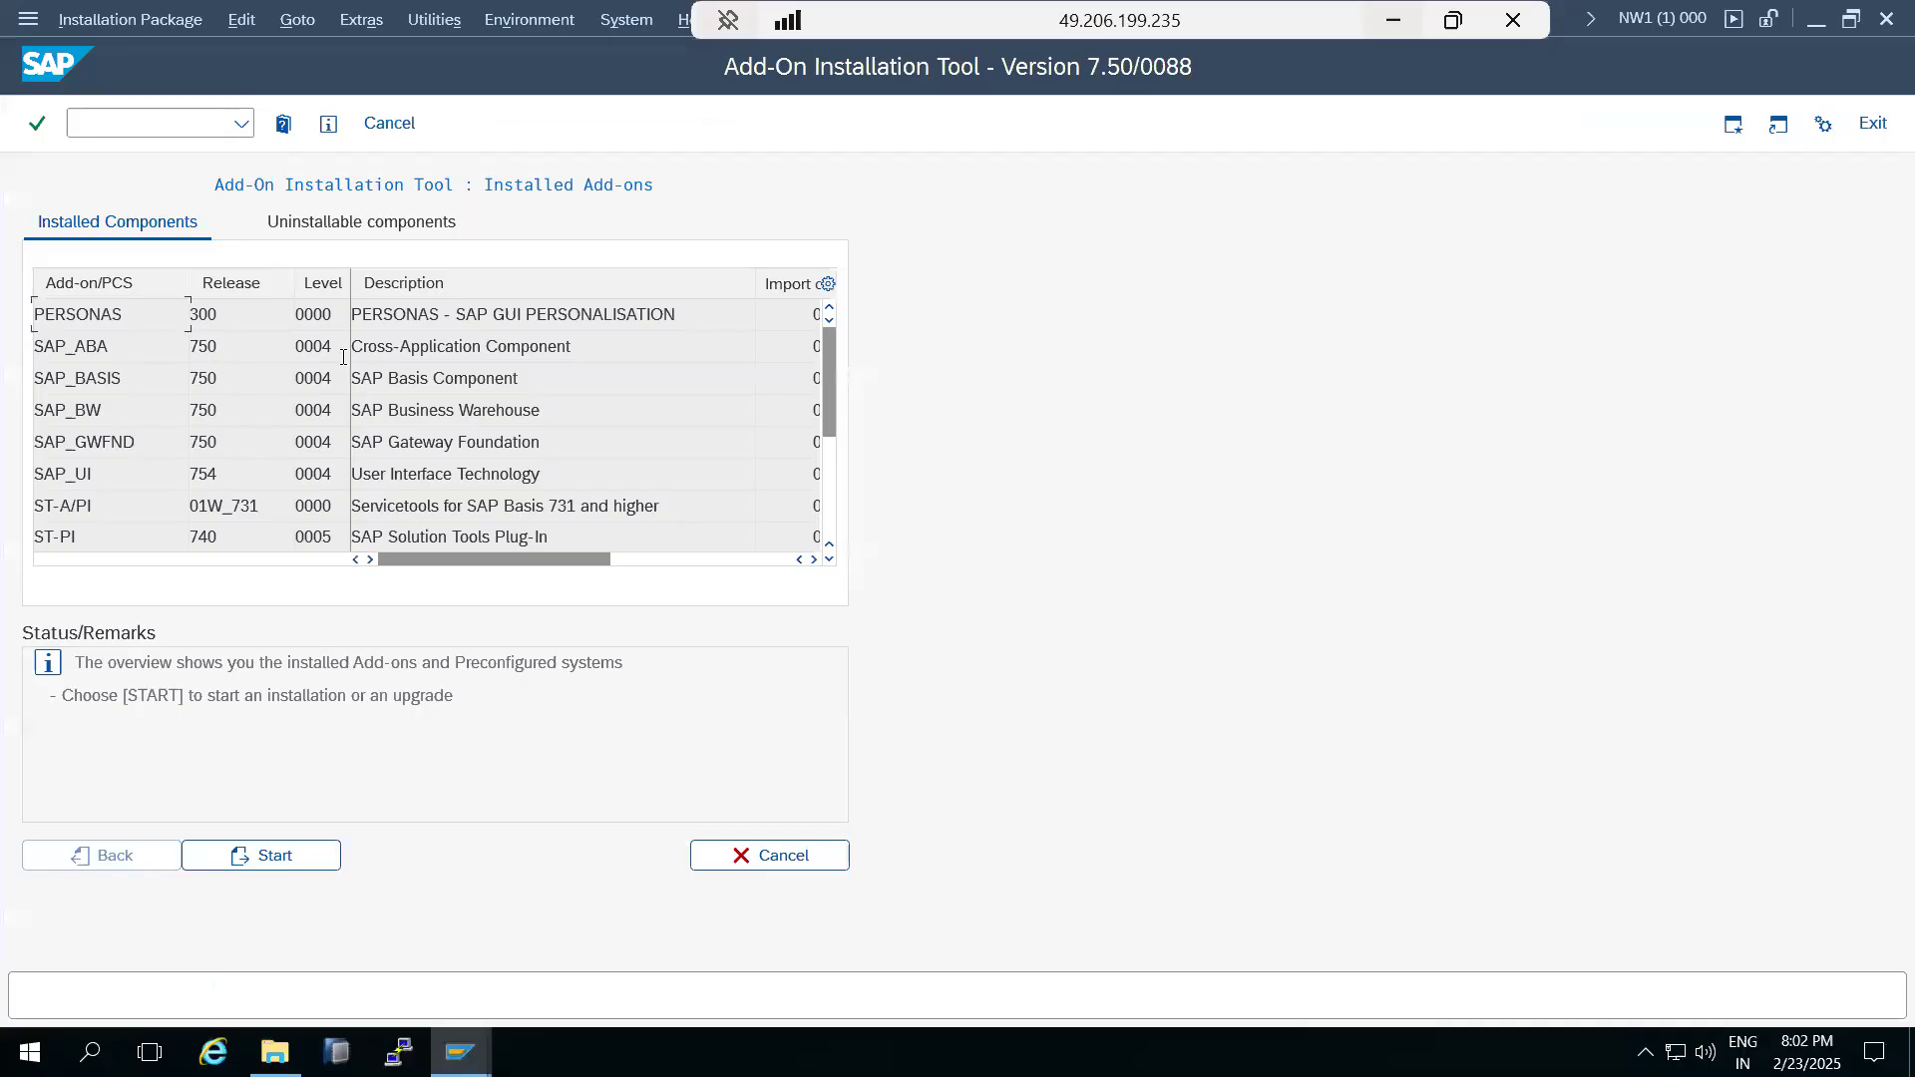
{"action": "left_click", "coordinate": [110, 20]}
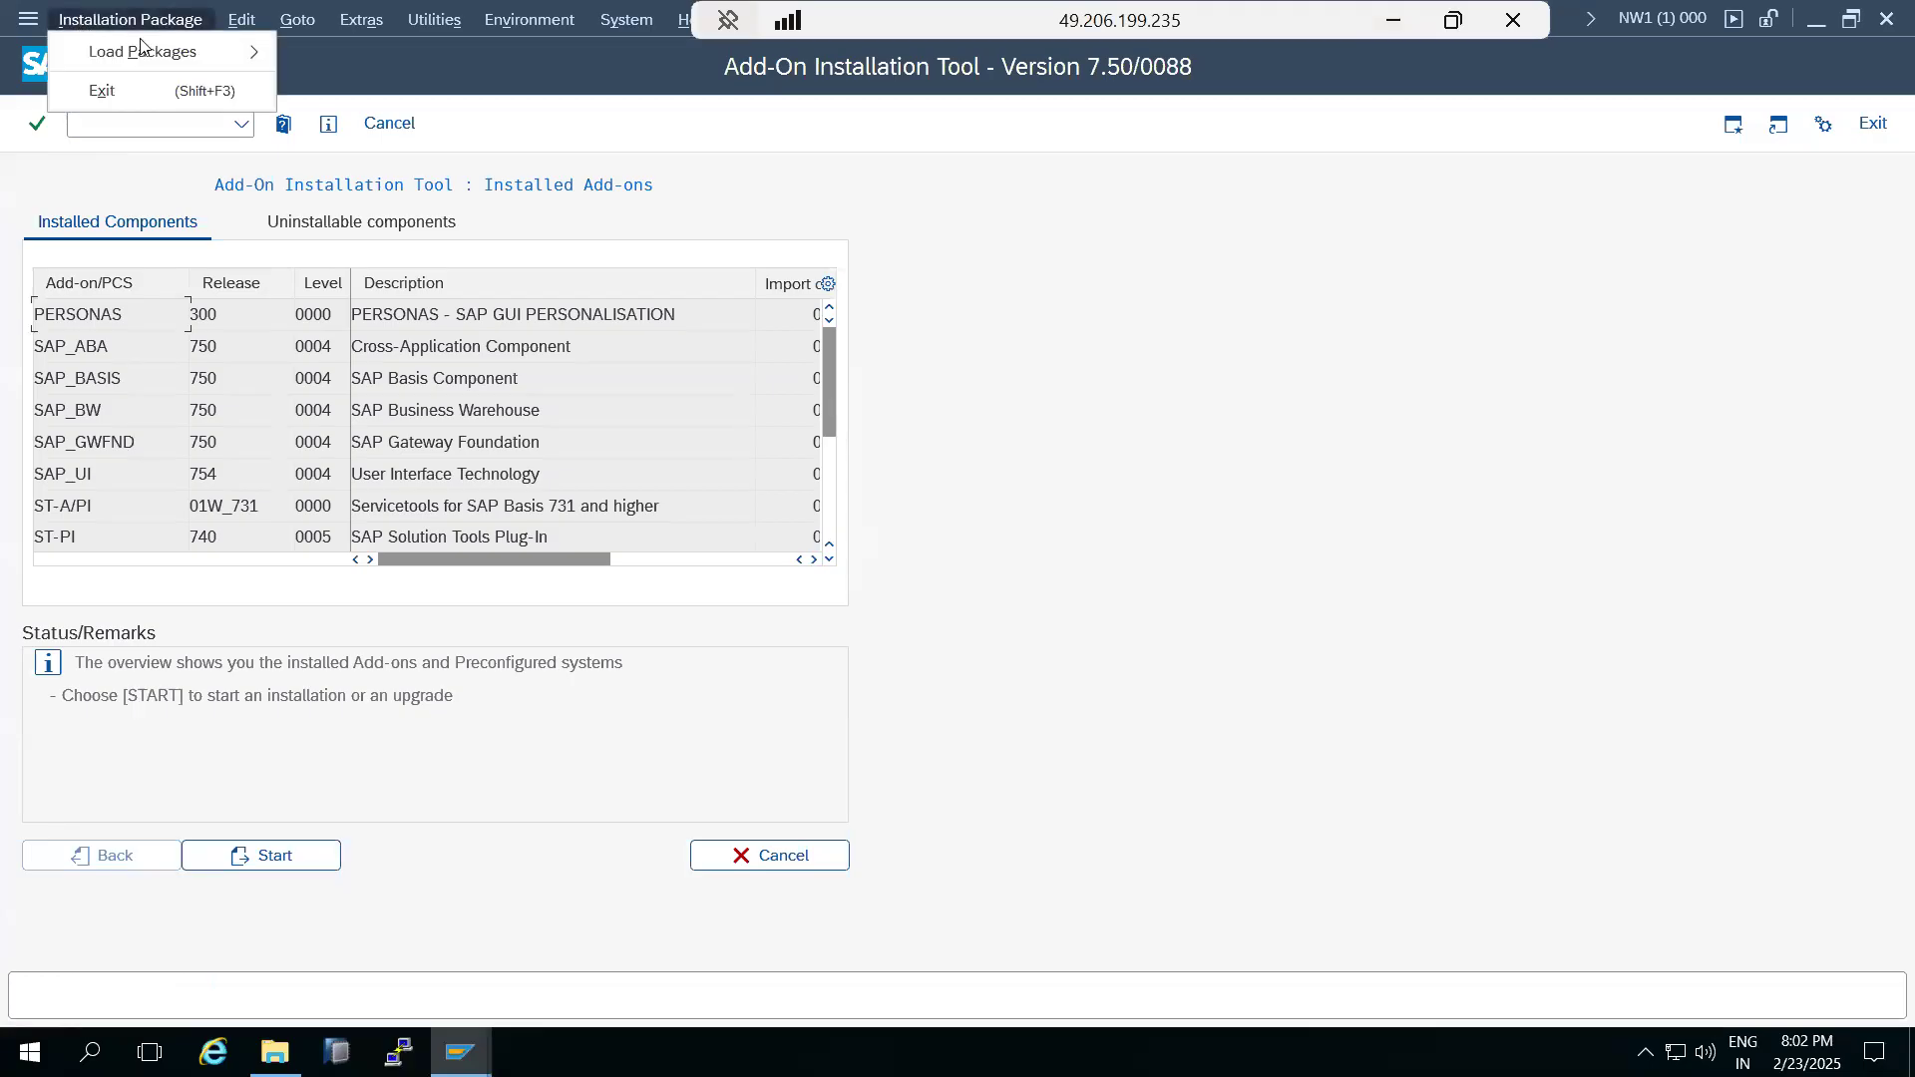
{"action": "mouse_move", "coordinate": [217, 50]}
{"action": "left_click", "coordinate": [430, 128]}
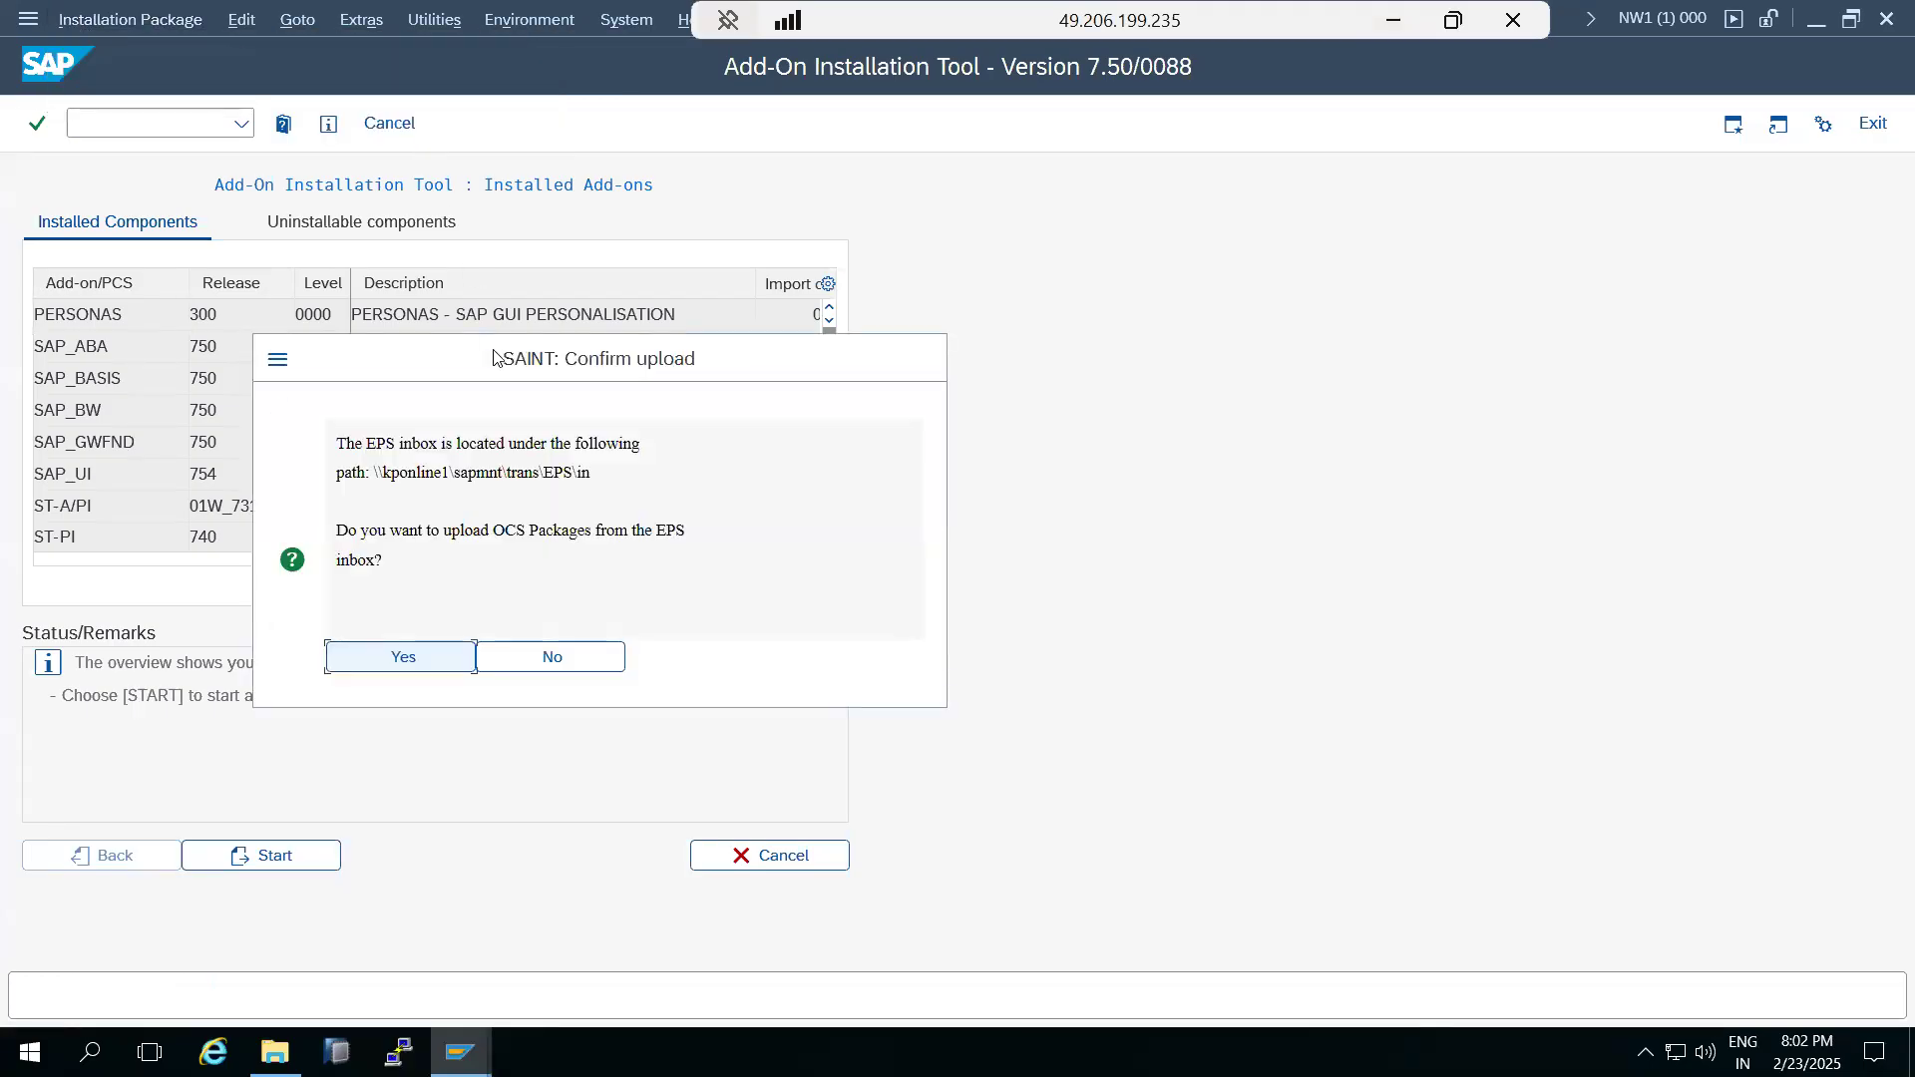
{"action": "left_click", "coordinate": [414, 654]}
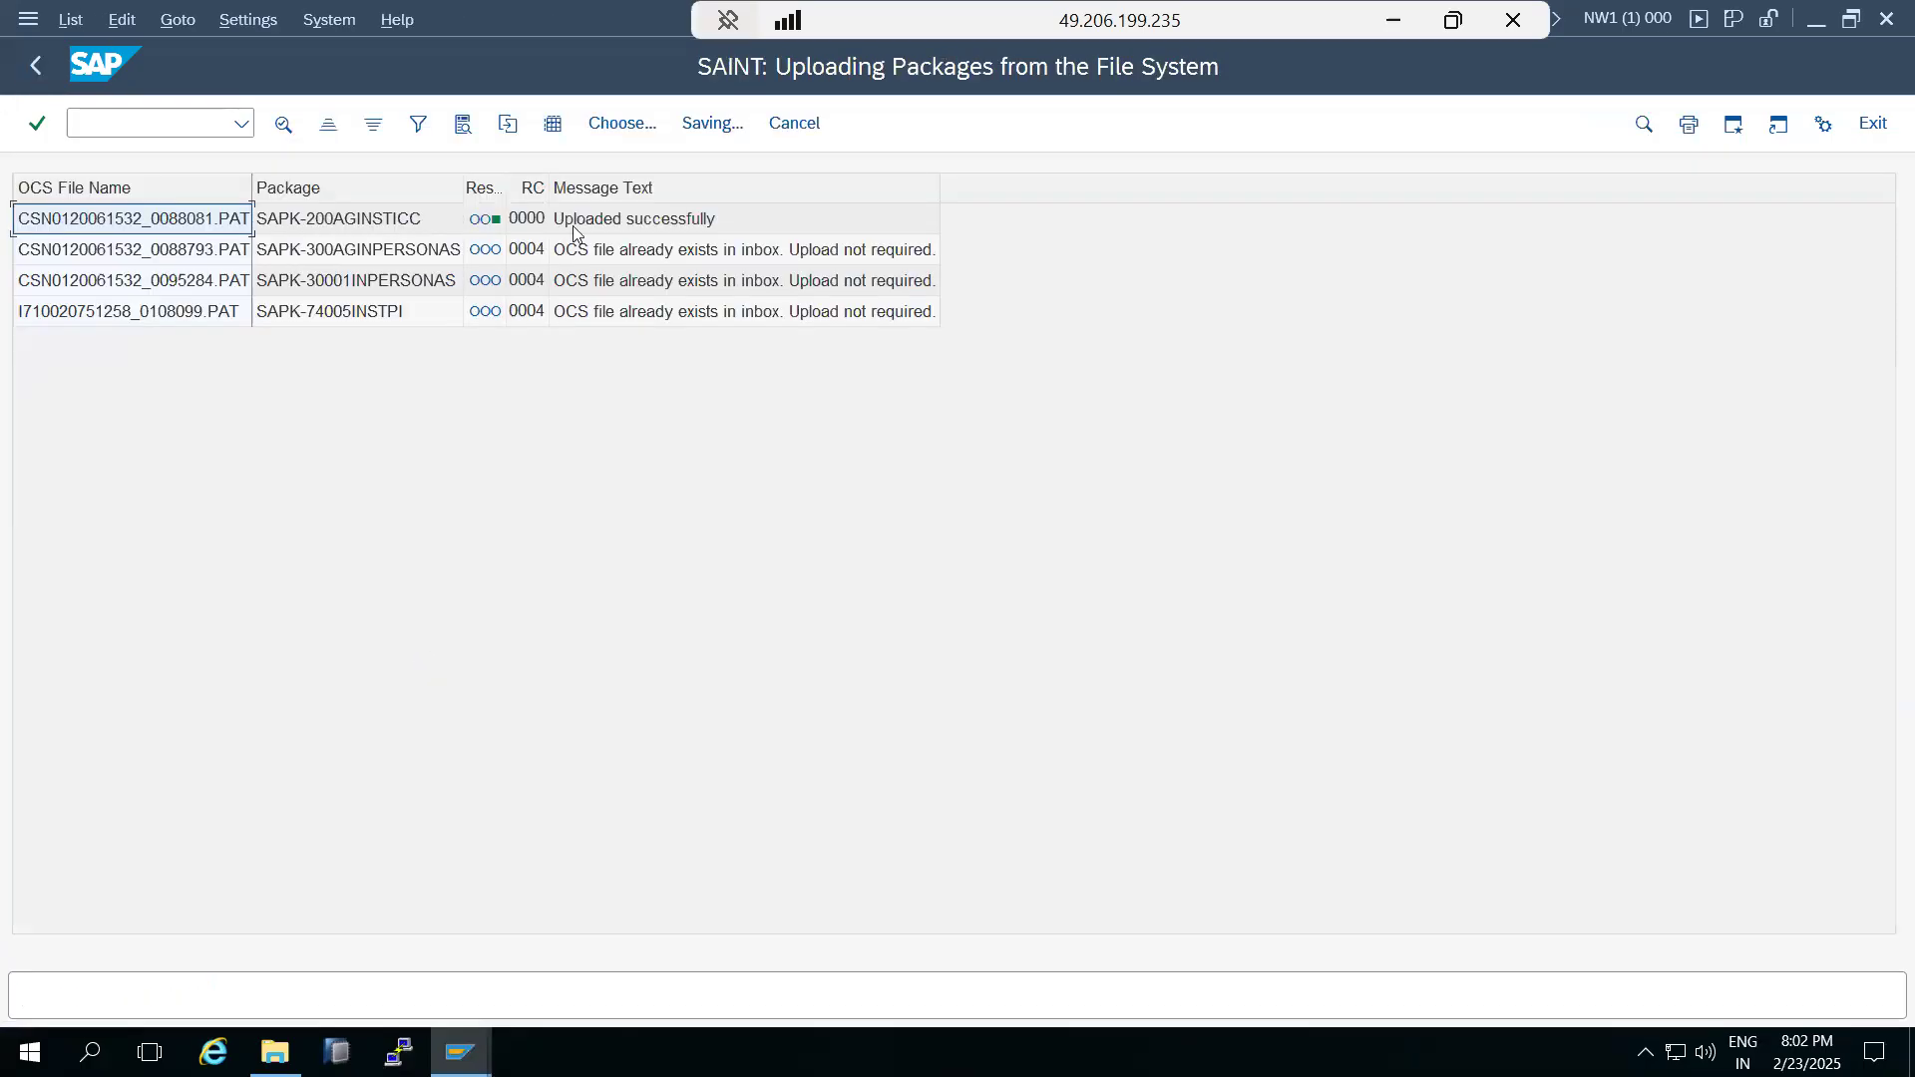
Leave the upload results, start a new installation, select add-on ST-ICC release 200 and continue to the installation queue calculation.
{"action": "left_click", "coordinate": [36, 66]}
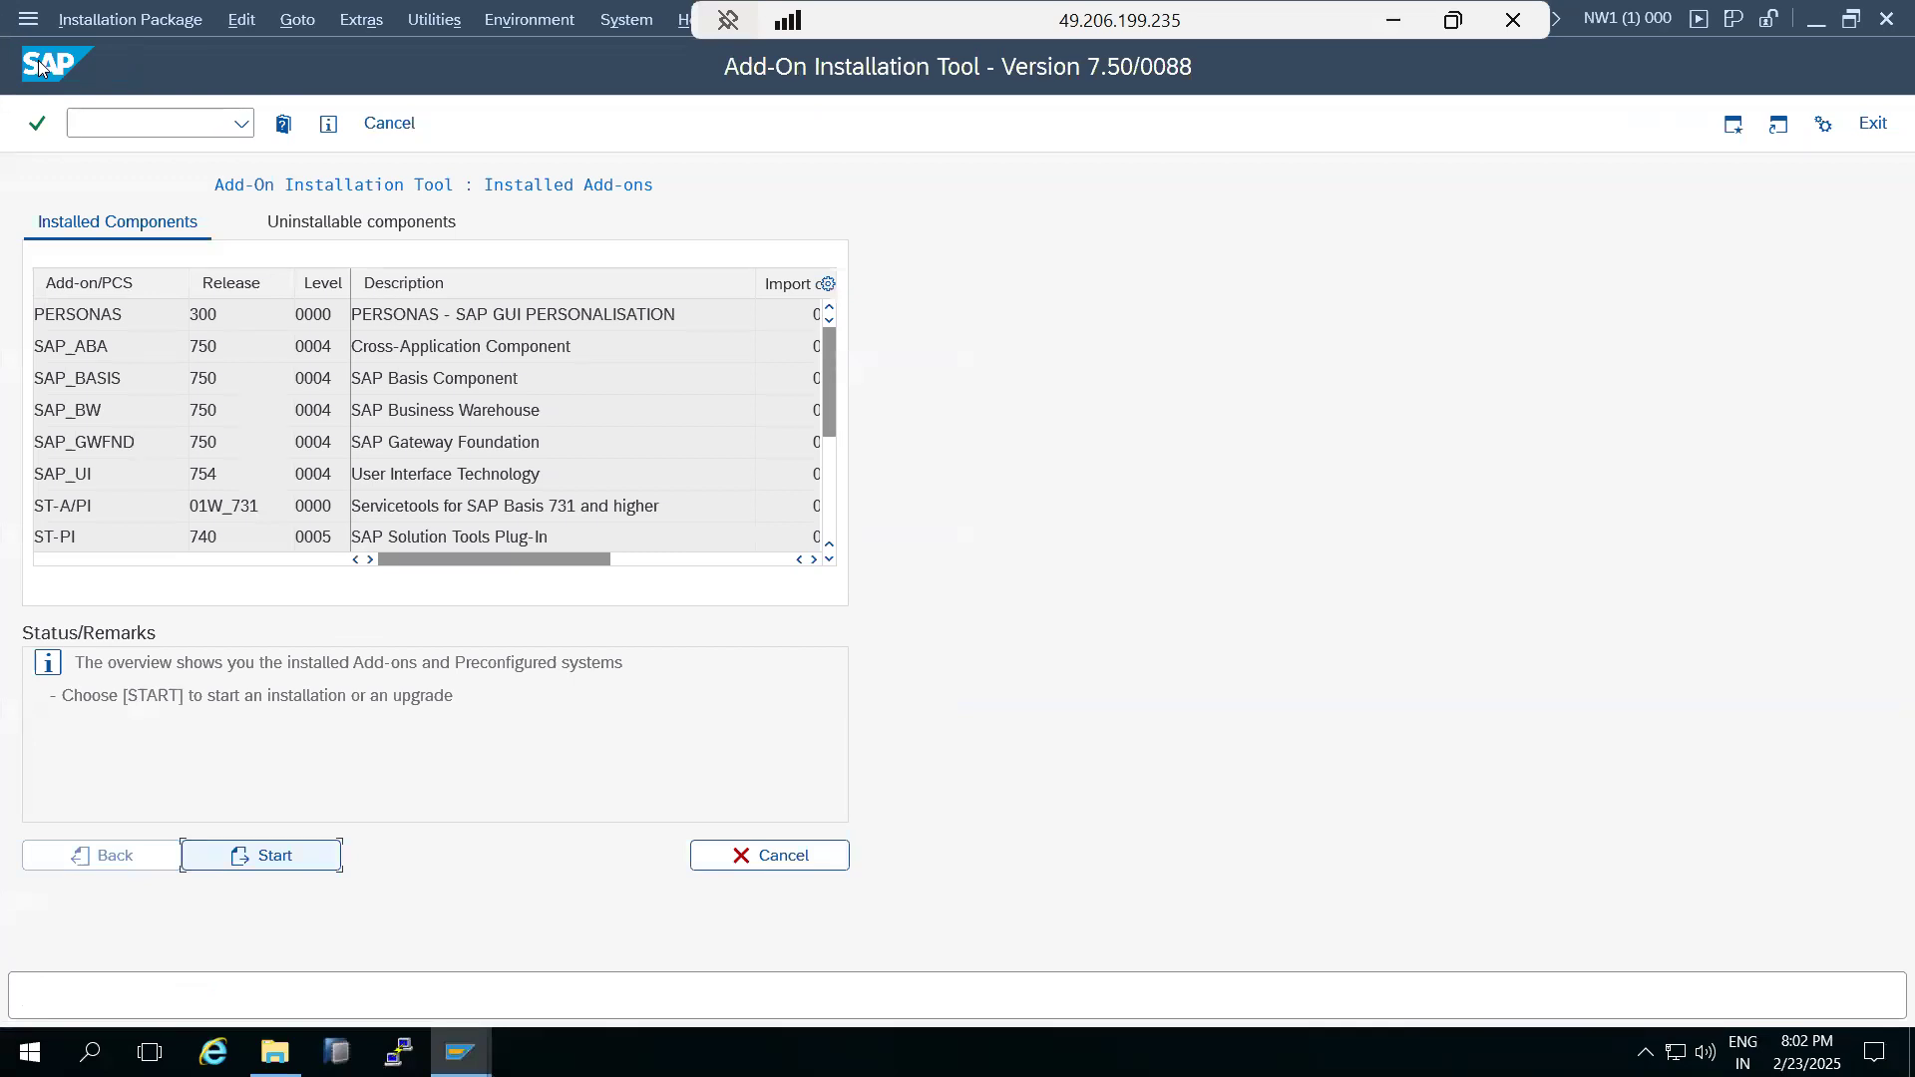
{"action": "left_click", "coordinate": [272, 864]}
{"action": "left_click", "coordinate": [36, 314]}
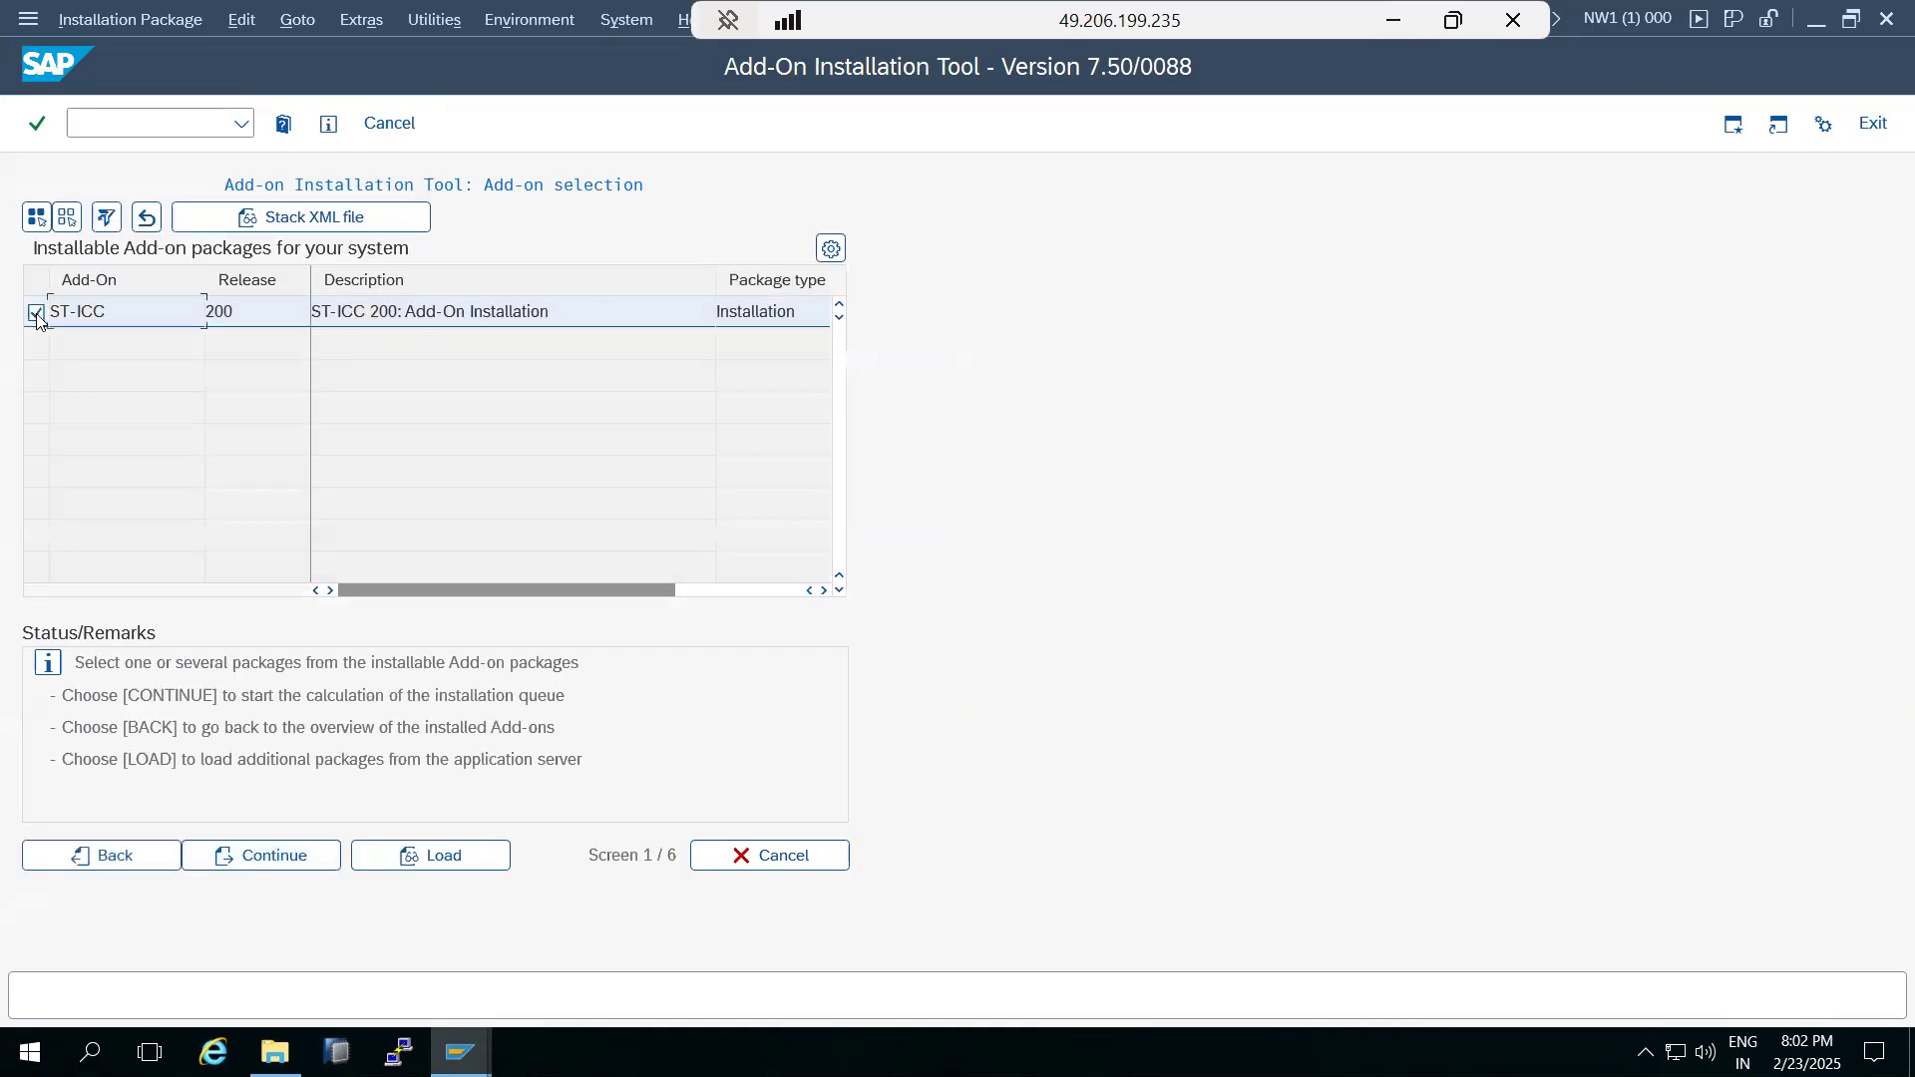
{"action": "left_click", "coordinate": [278, 862]}
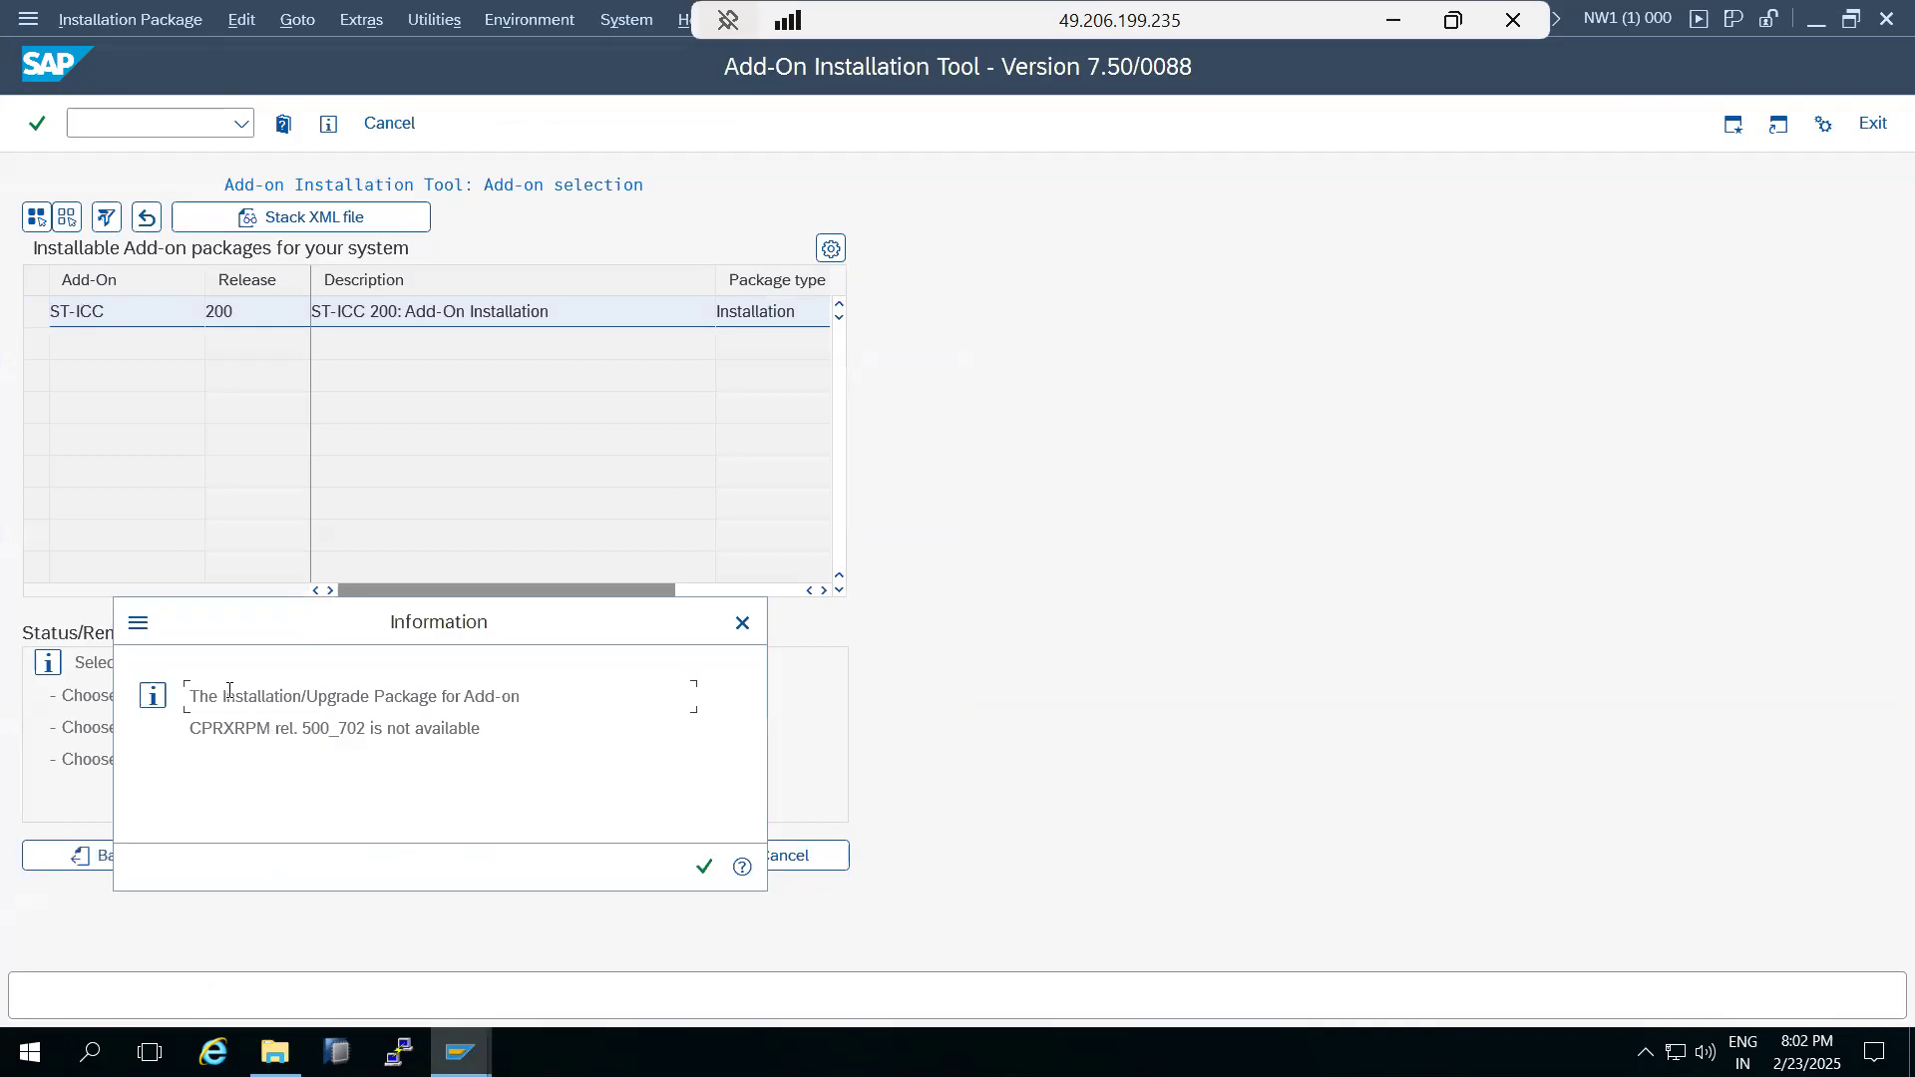
Read the missing-package message, open its detailed help and copy the add-on name CPRXRPM.
{"action": "left_click_drag", "start_coordinate": [227, 689], "coordinate": [504, 690]}
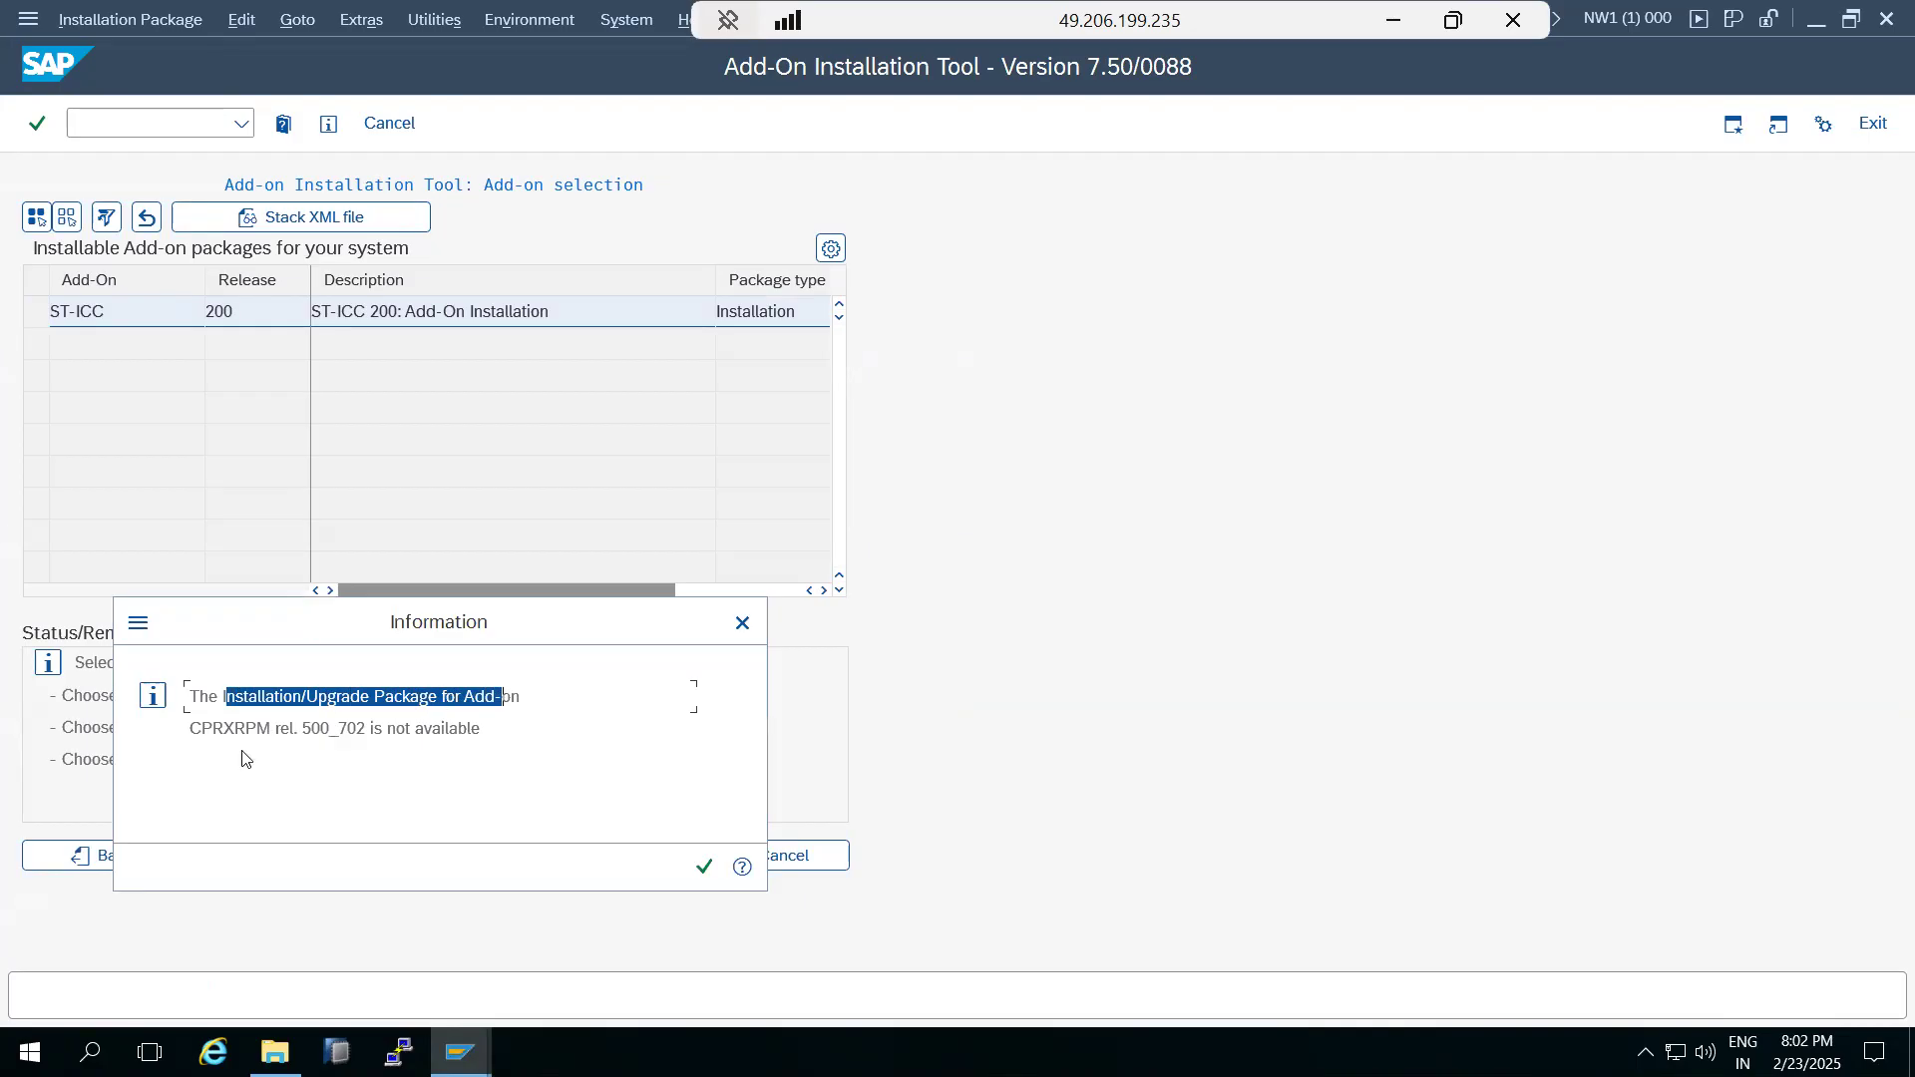
{"action": "left_click_drag", "start_coordinate": [192, 729], "coordinate": [268, 729]}
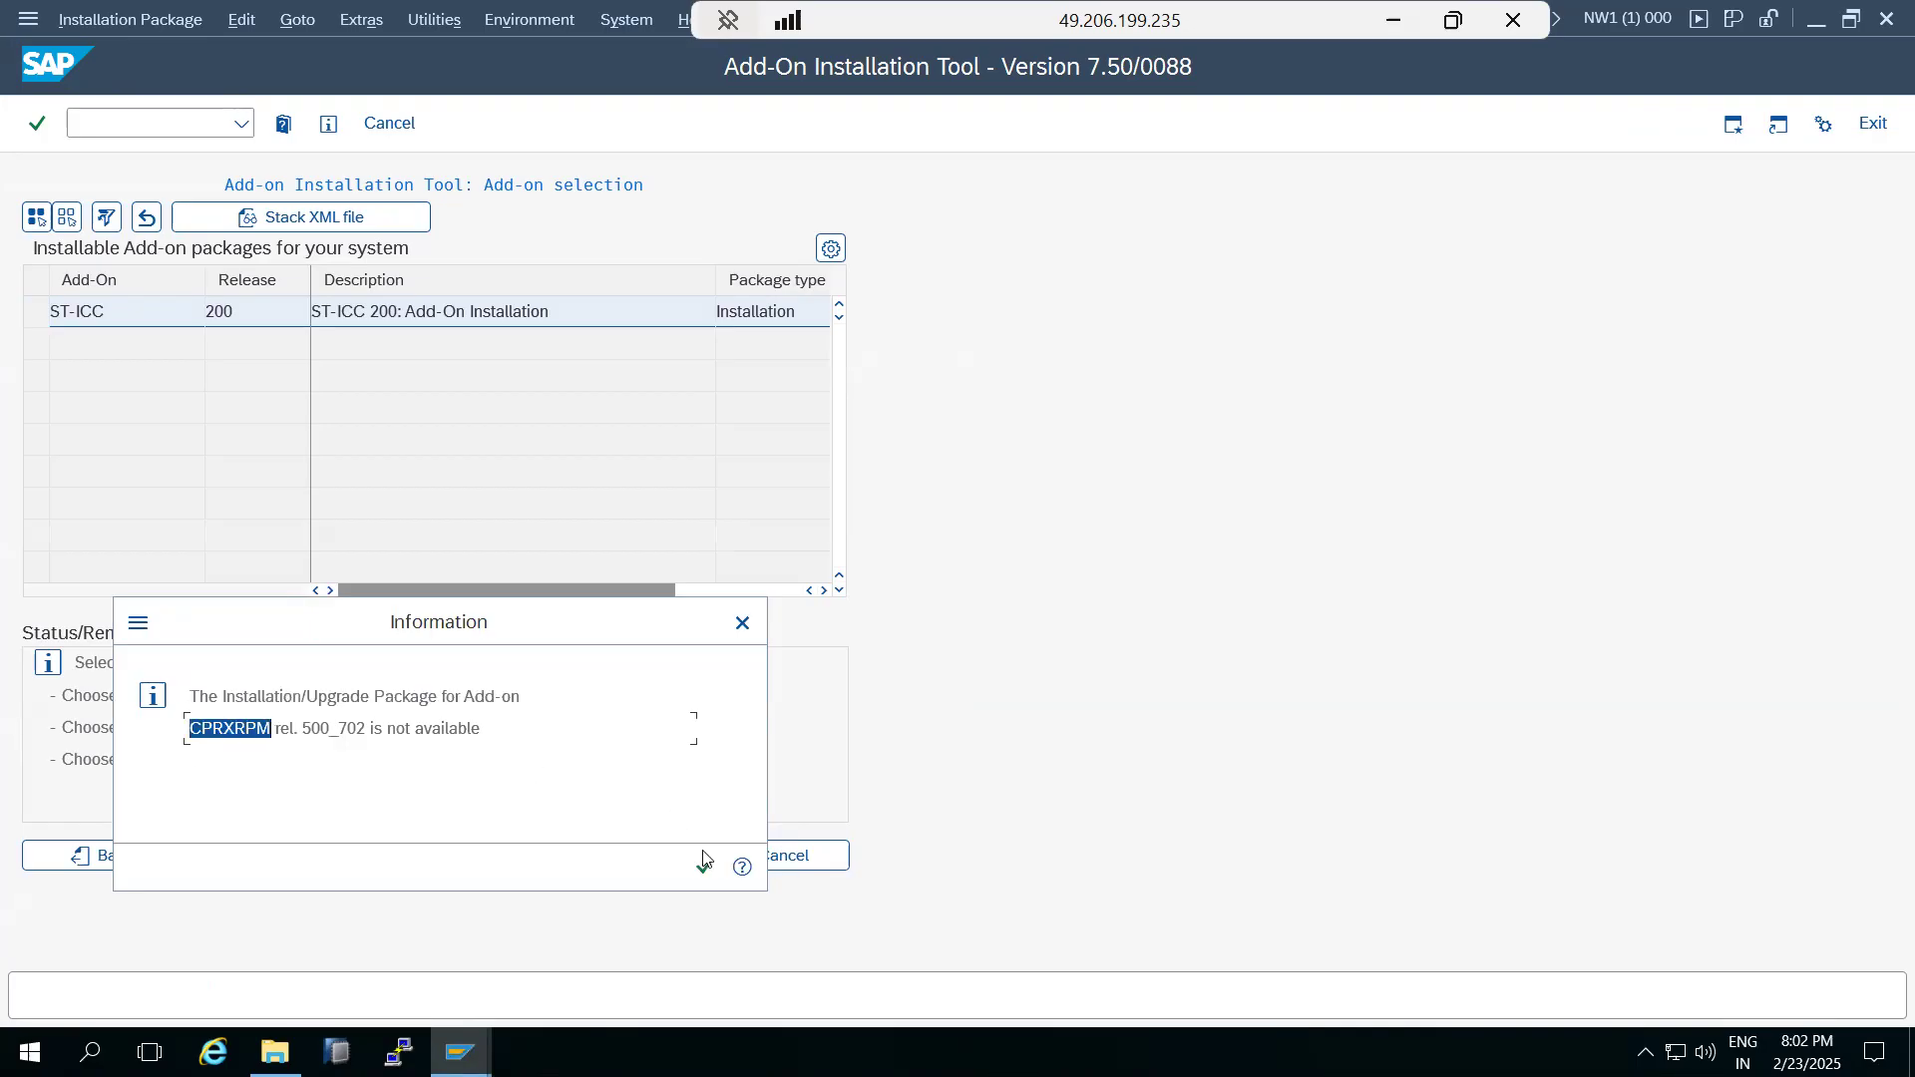
{"action": "left_click", "coordinate": [743, 866]}
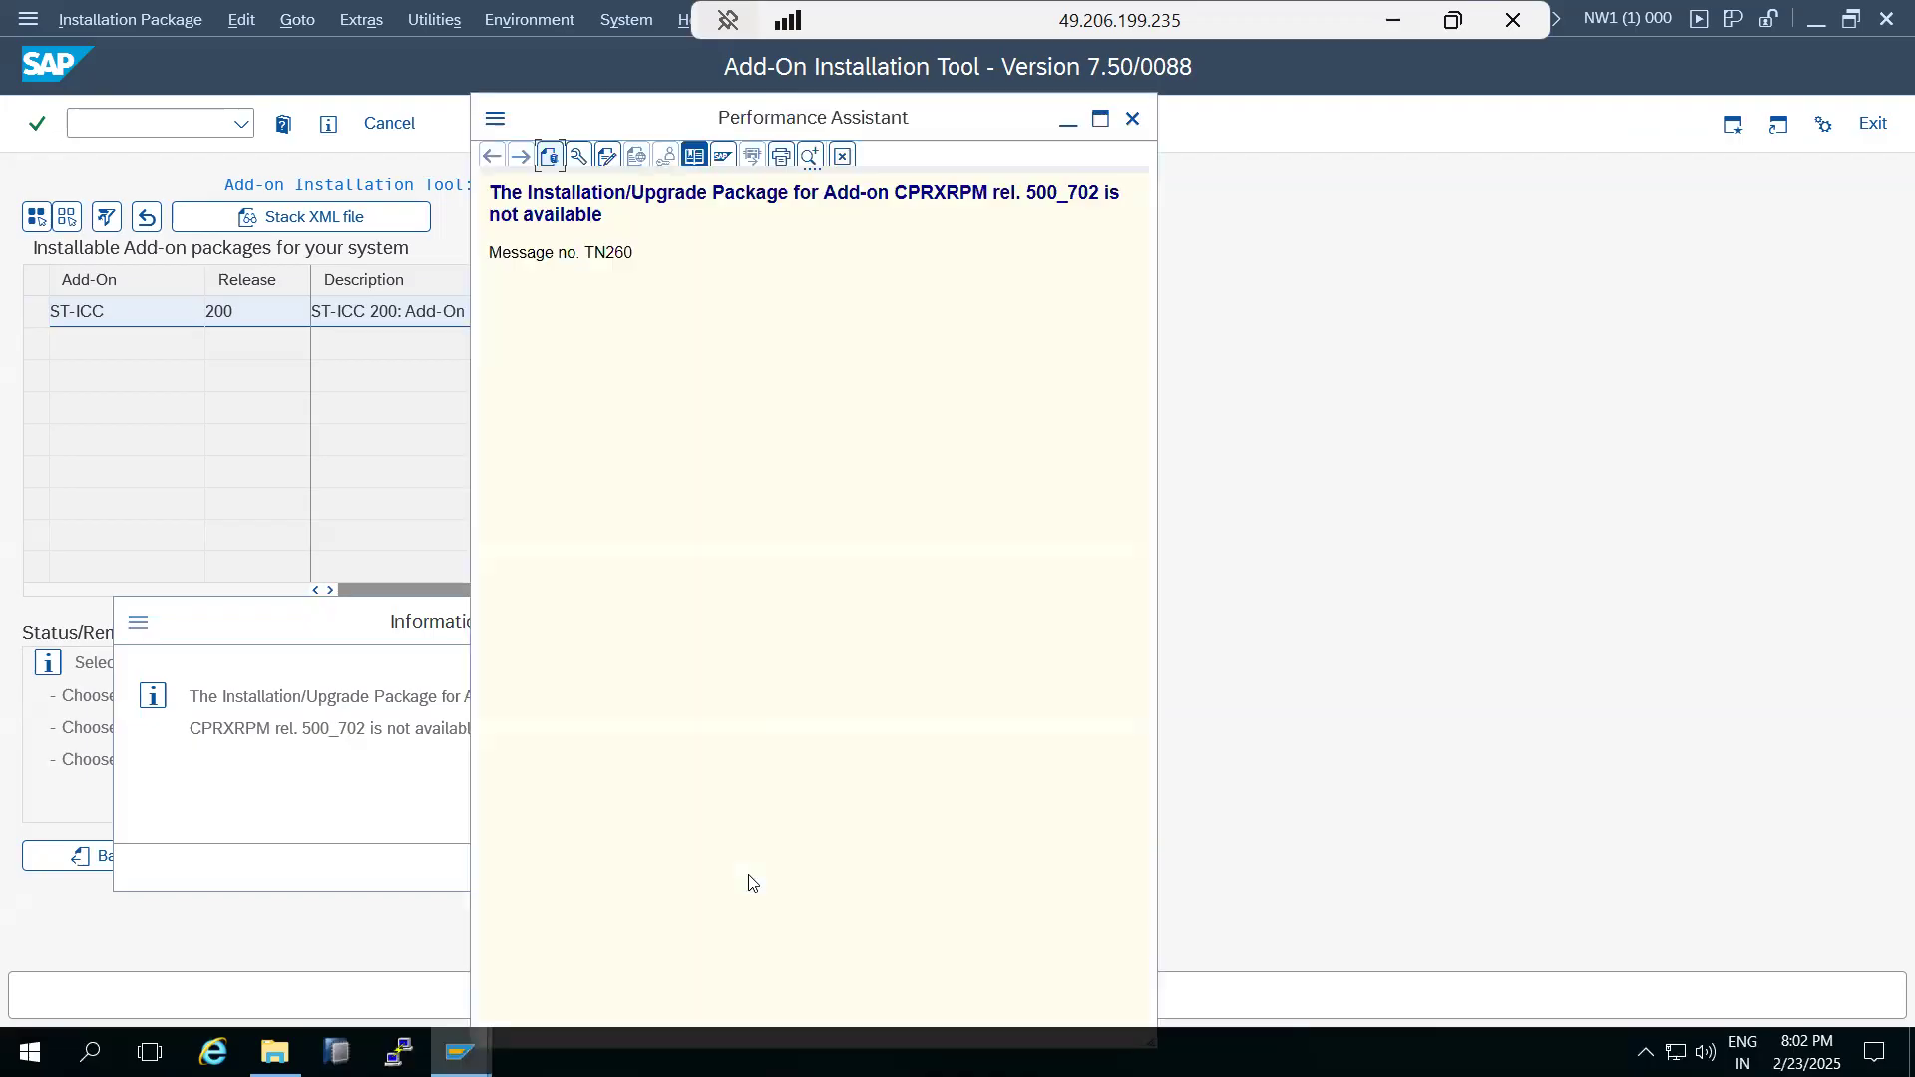
{"action": "double_click", "coordinate": [904, 194]}
{"action": "right_click", "coordinate": [952, 200]}
{"action": "left_click", "coordinate": [855, 262]}
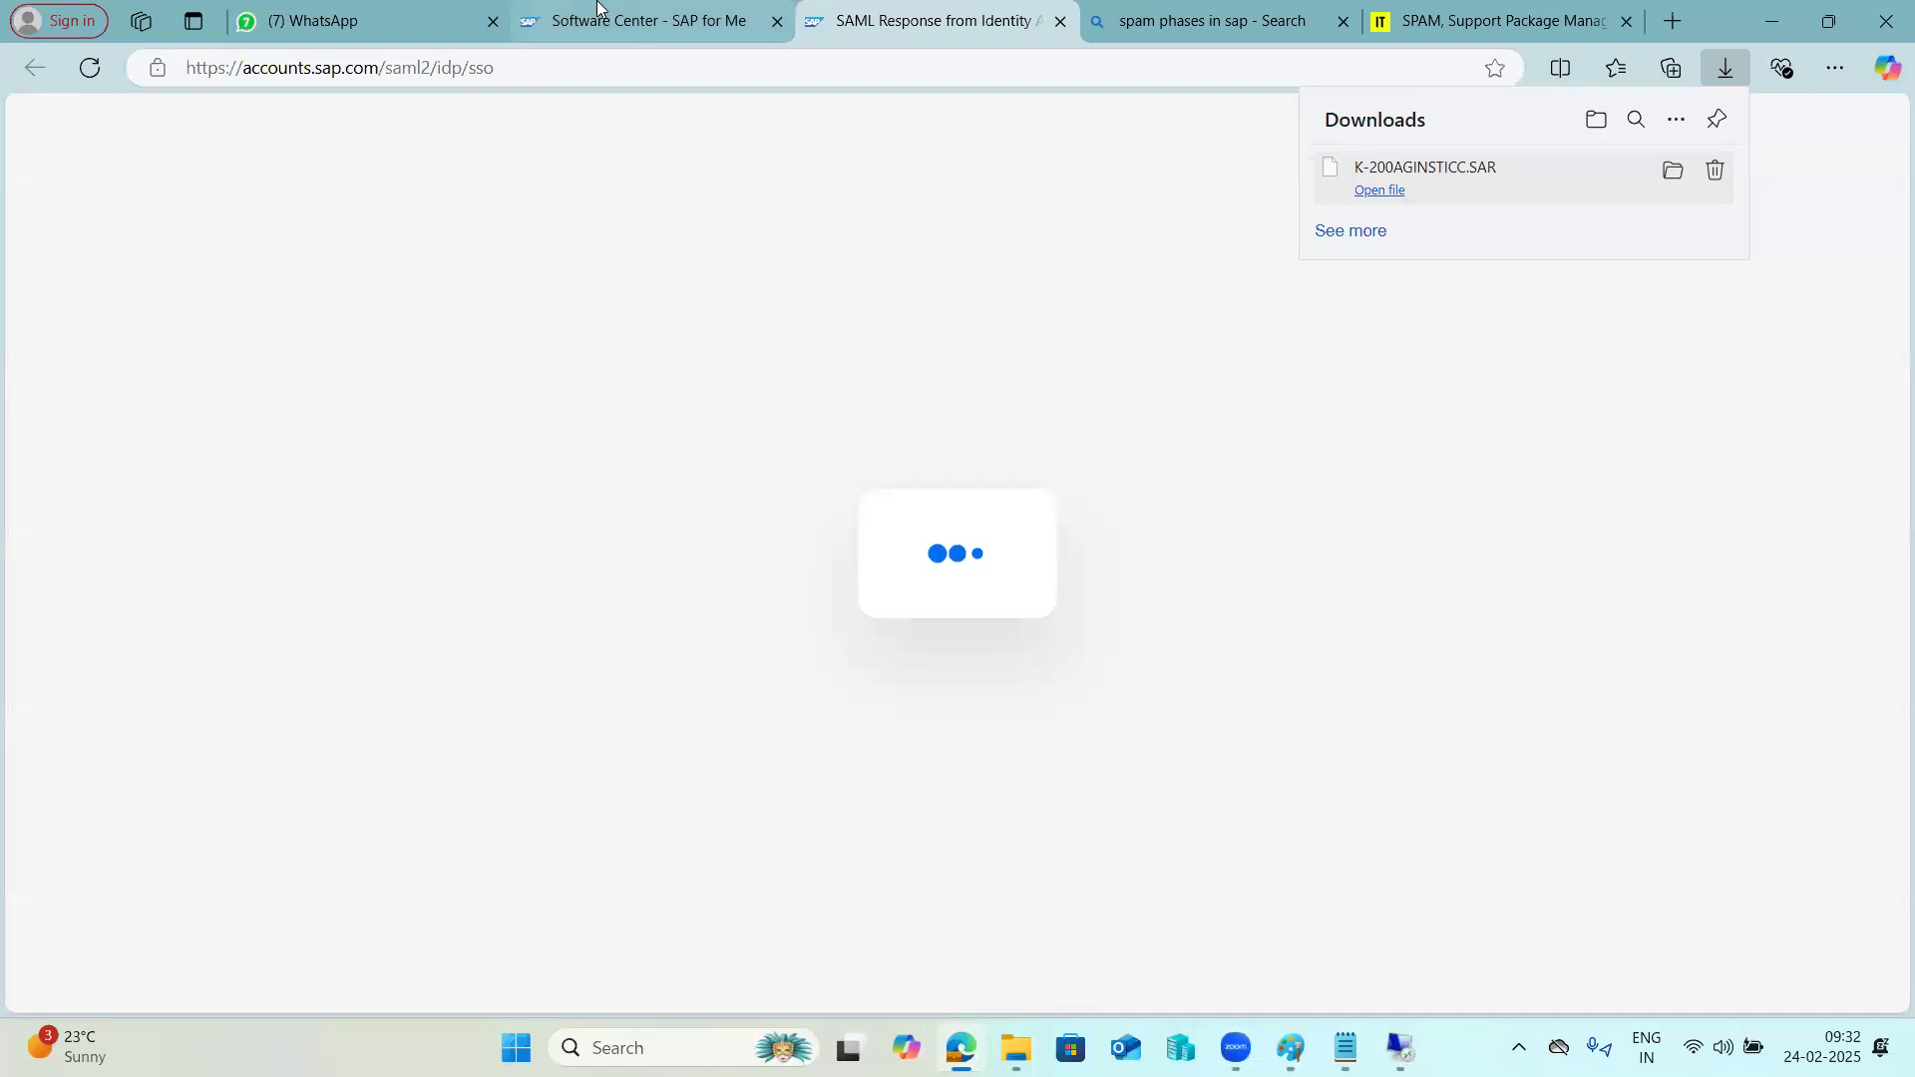
Search SAP for Me for CPRXRPM, list the component's versions and check the required release against the message in the SAINT session.
{"action": "left_click", "coordinate": [638, 19]}
{"action": "left_click", "coordinate": [640, 151]}
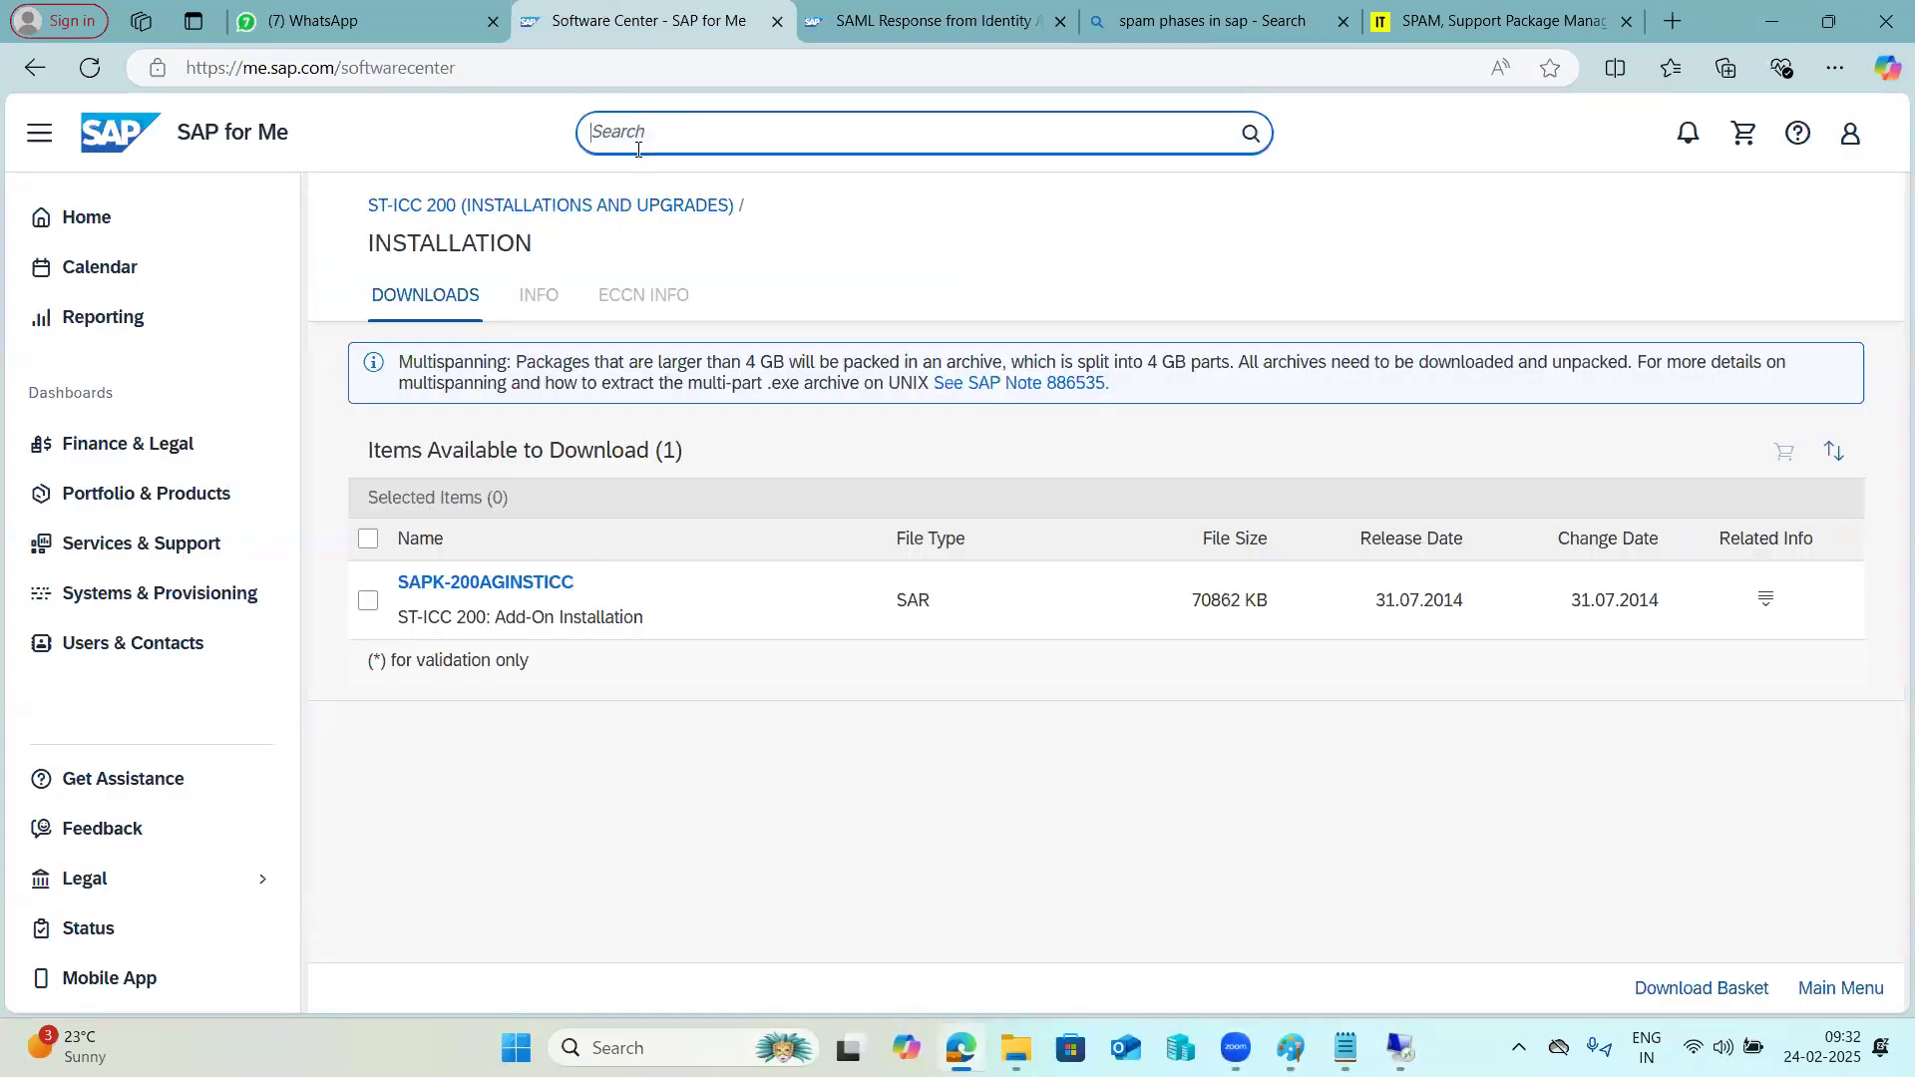
{"action": "key", "text": "ctrl+v"}
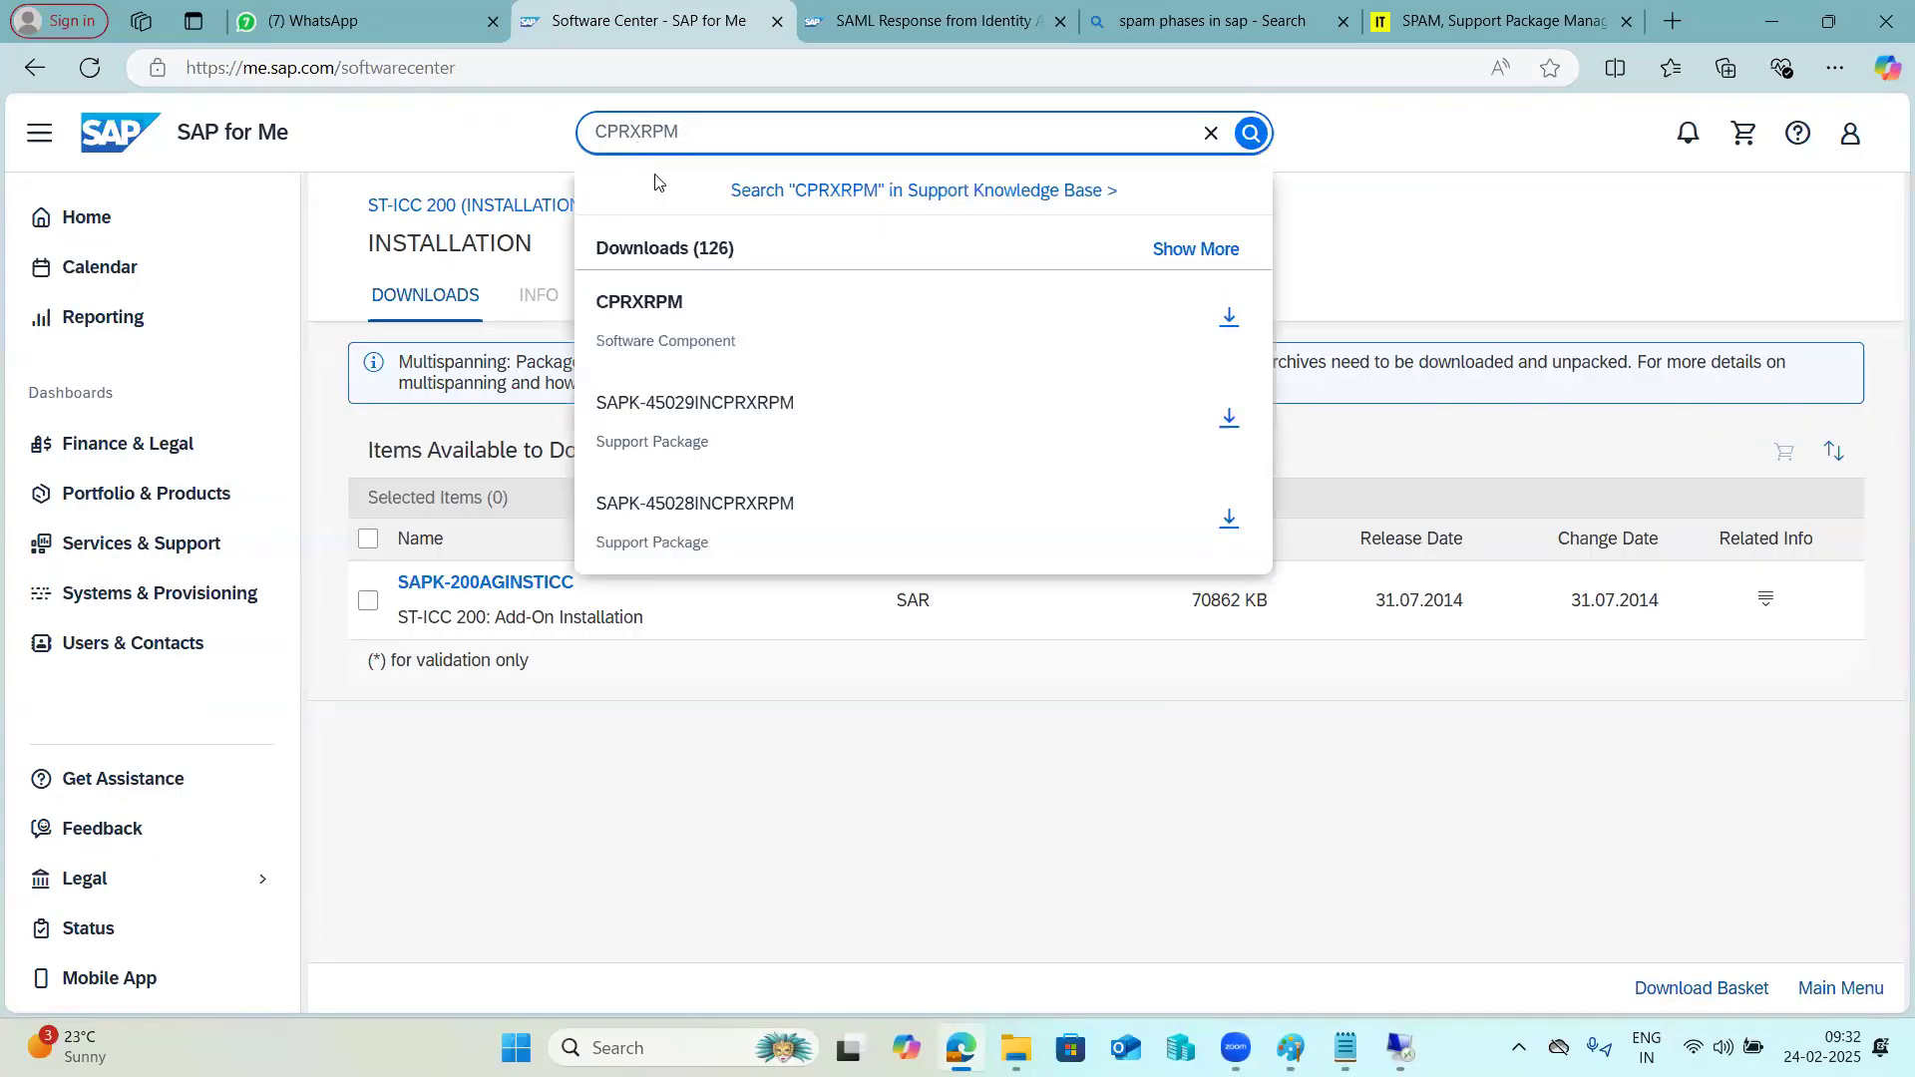
{"action": "left_click", "coordinate": [734, 346]}
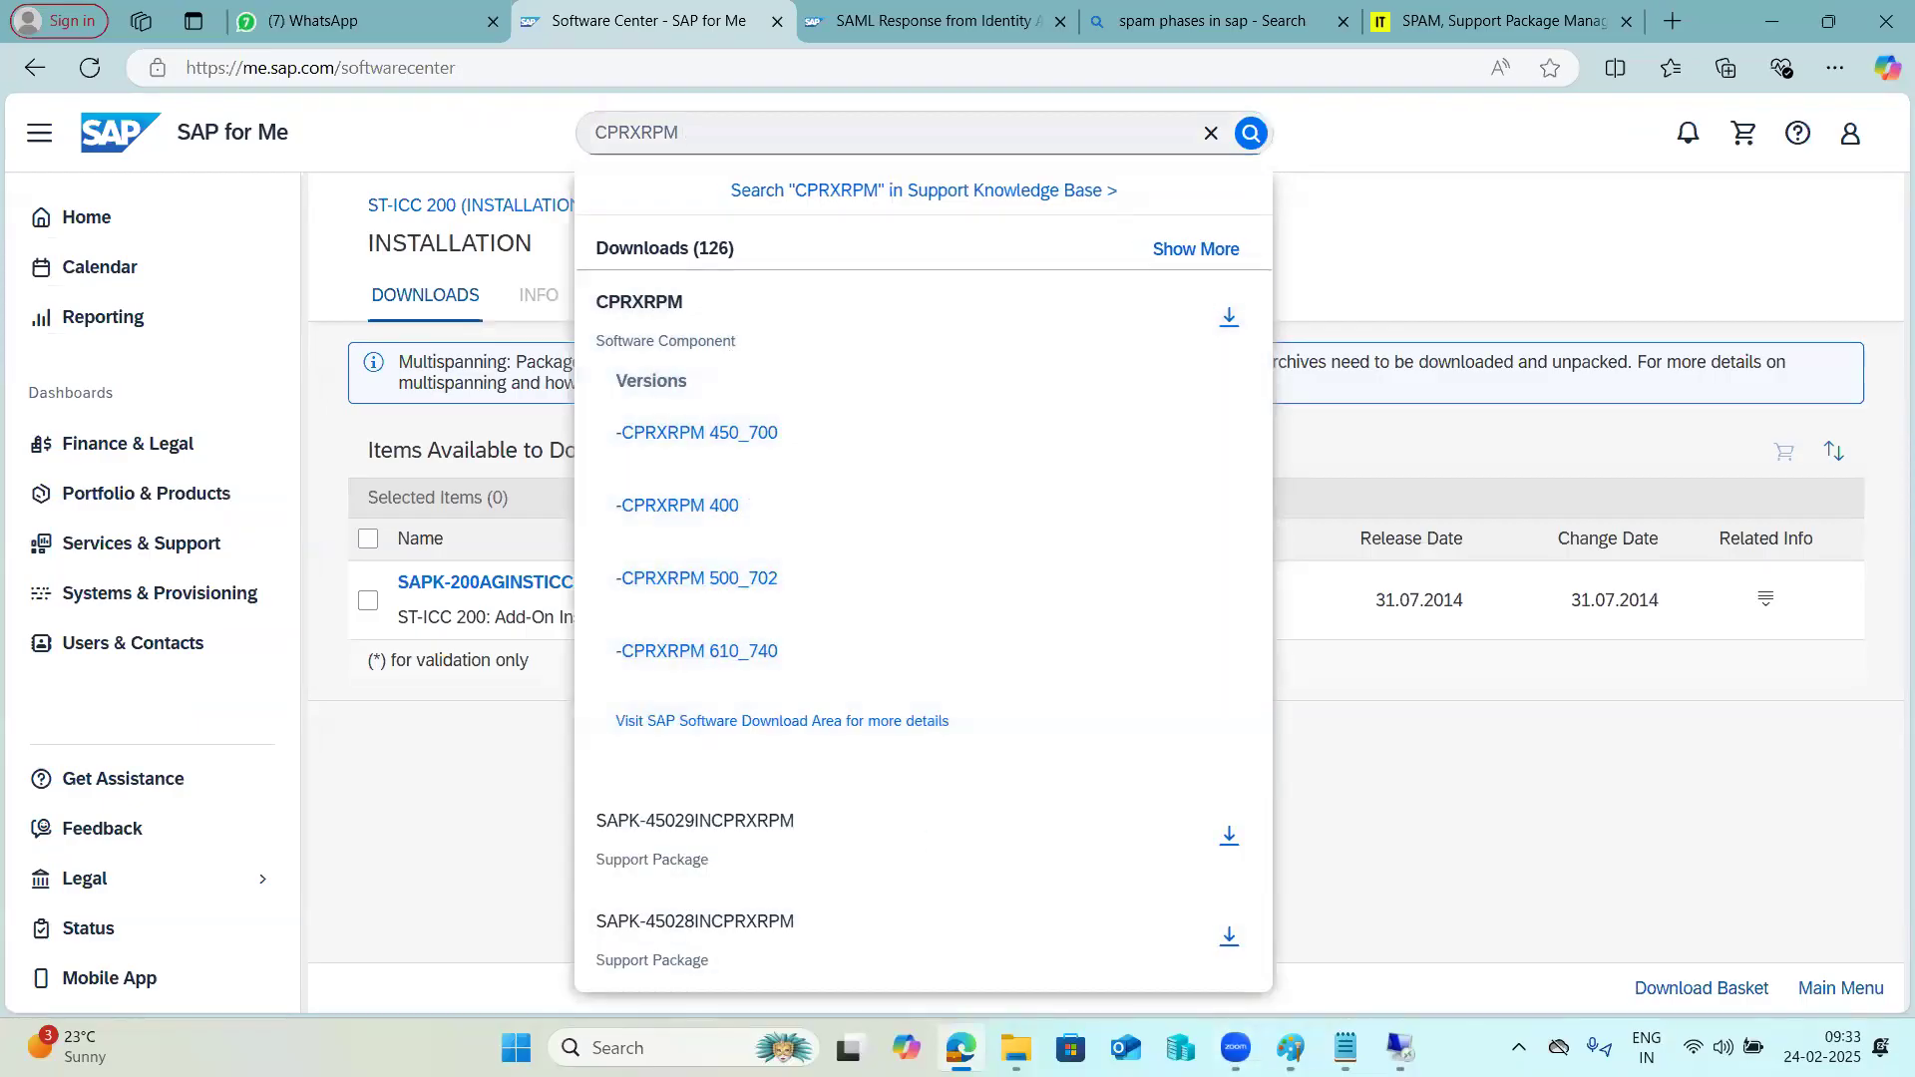
{"action": "mouse_move", "coordinate": [1399, 1048]}
{"action": "left_click", "coordinate": [1327, 939]}
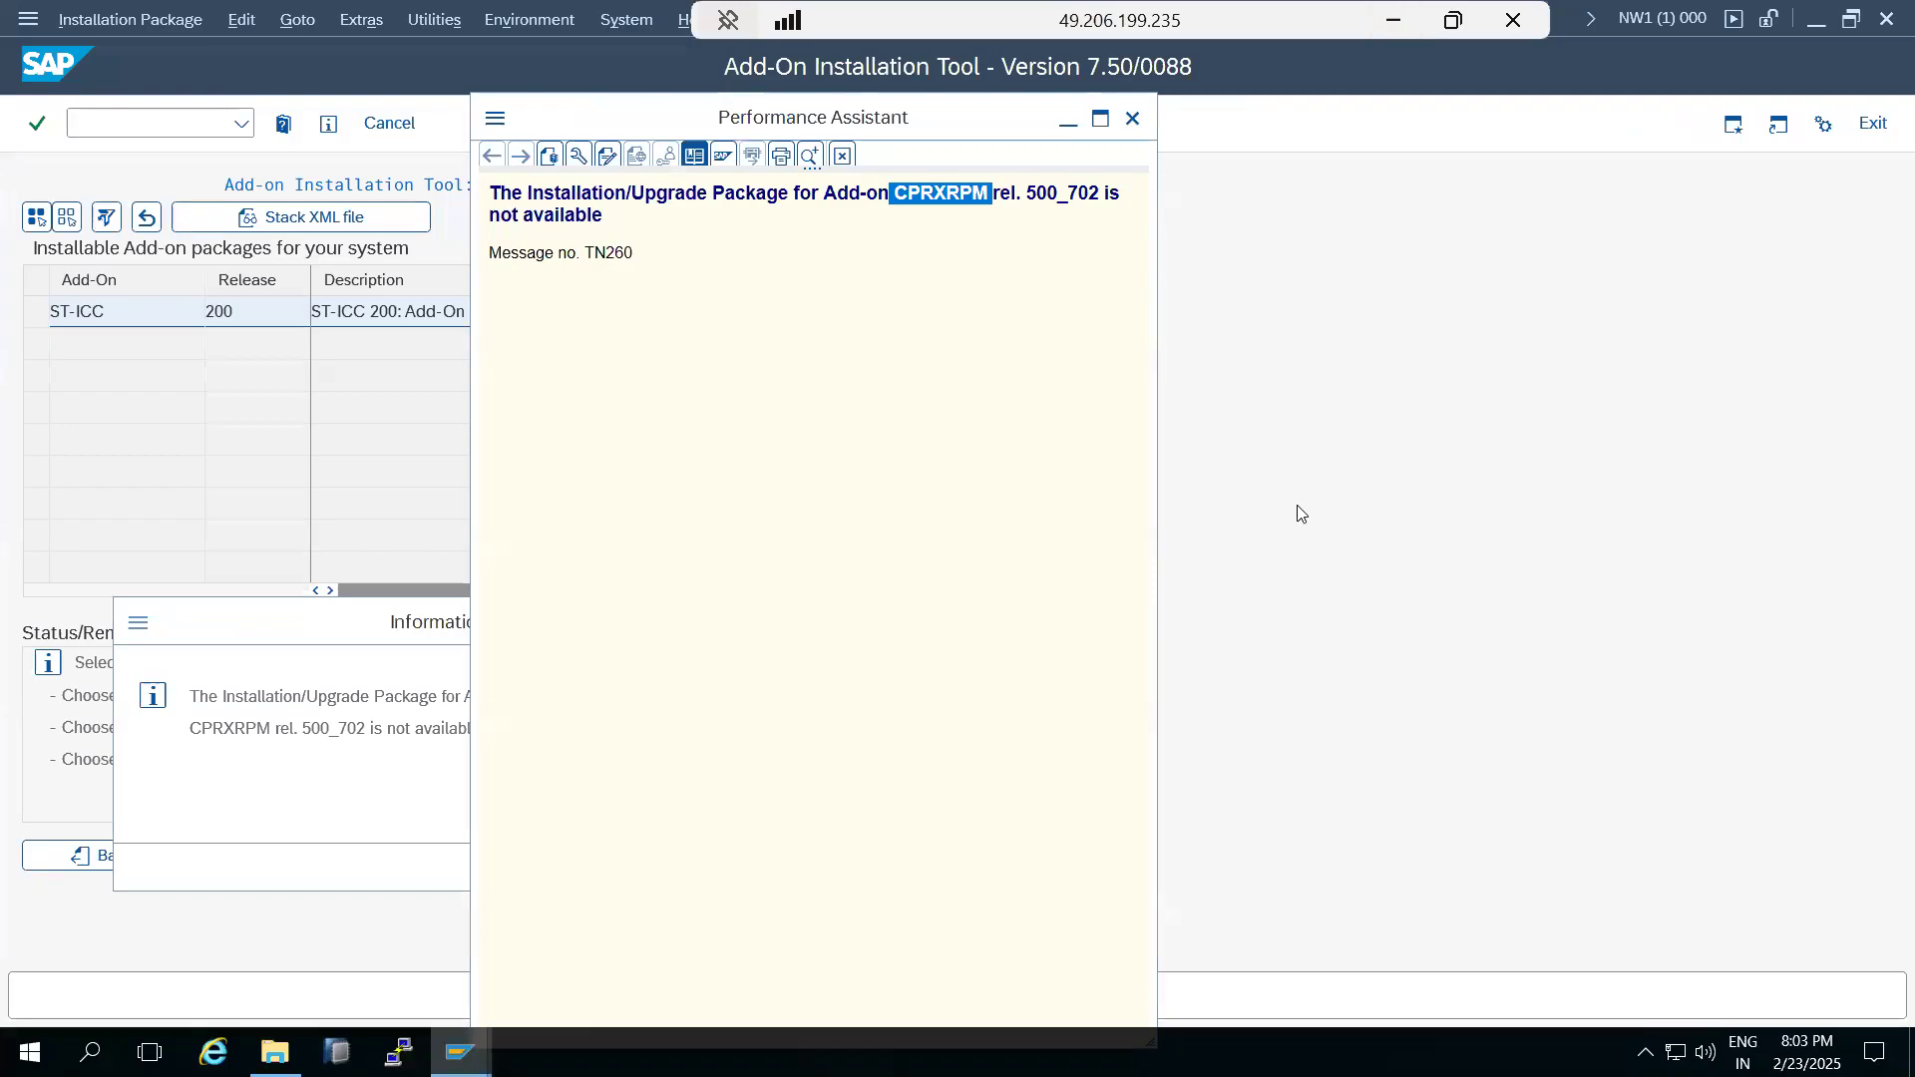
{"action": "key", "text": "alt+Tab"}
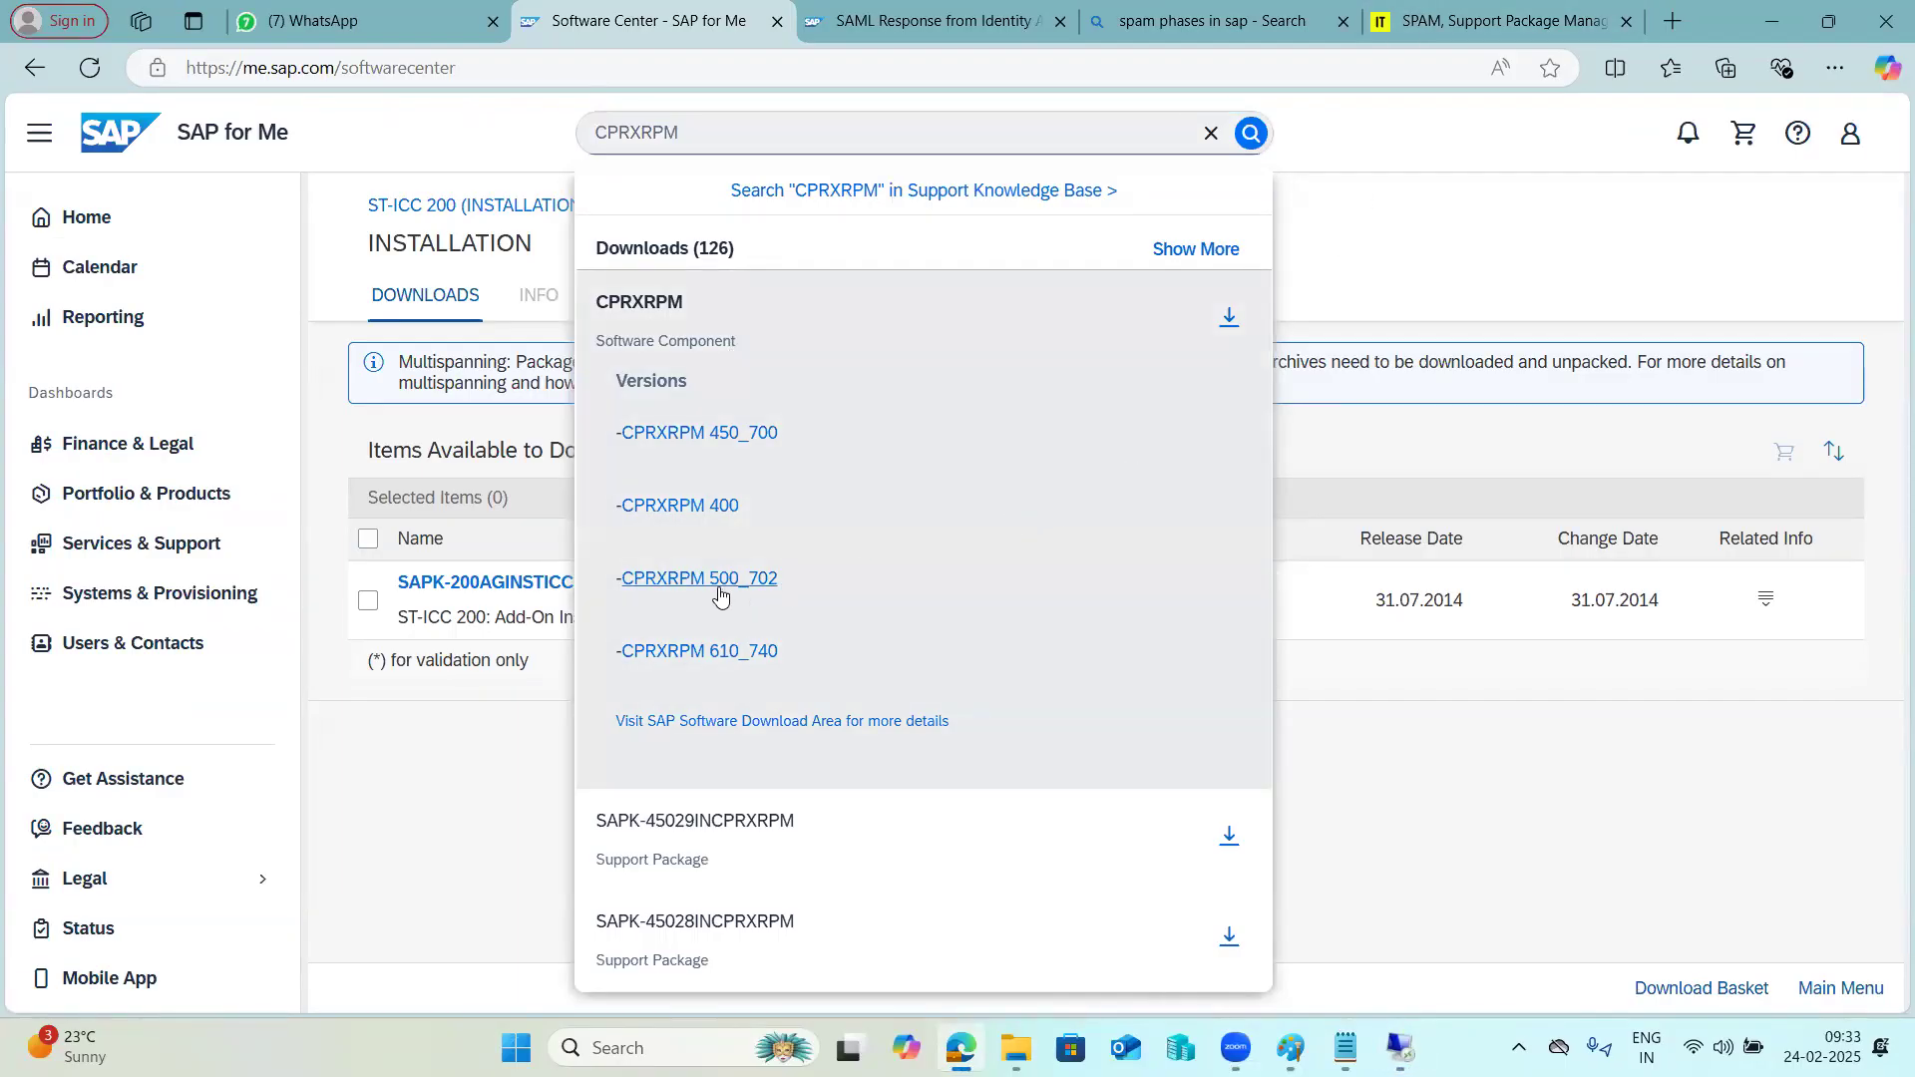
Open the CPRXRPM 500_702 installations and download the add-on installation package SAPK-500AGINCPRXRPM.
{"action": "left_click", "coordinate": [719, 588]}
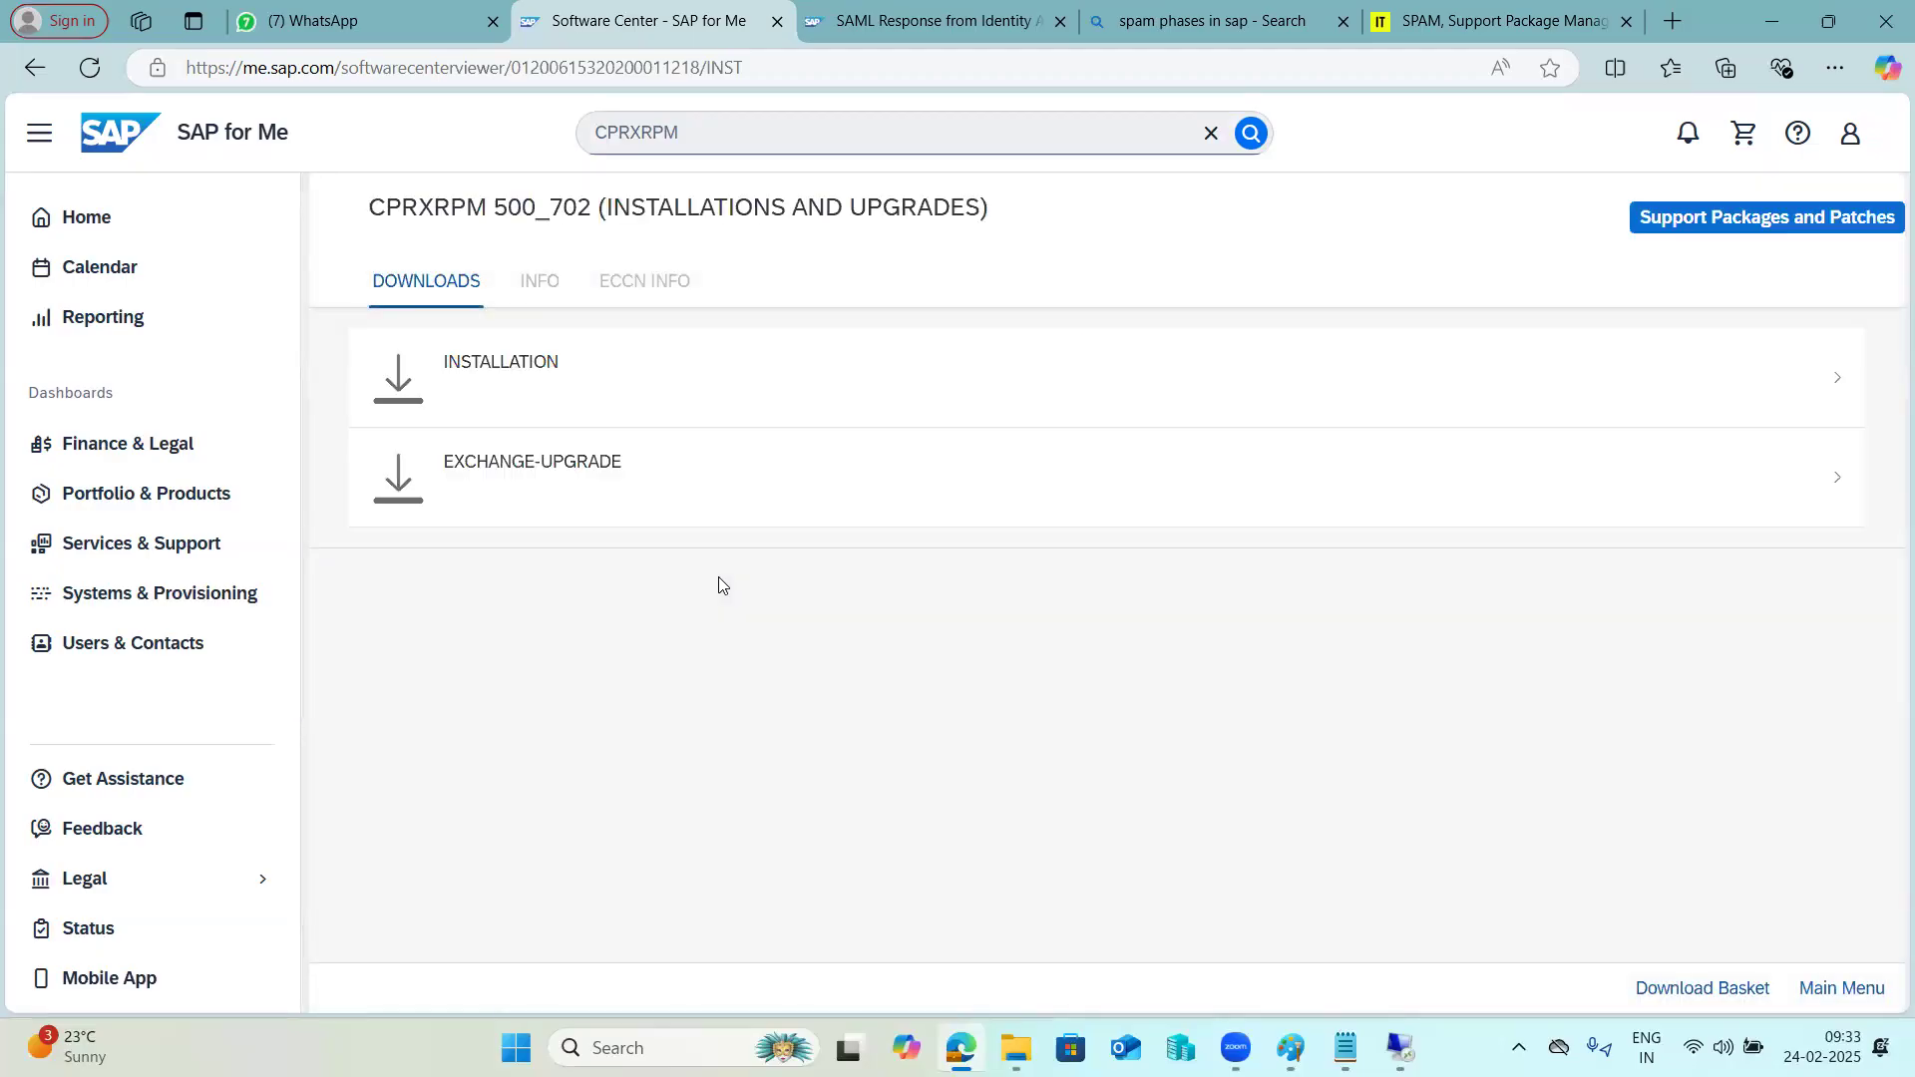
{"action": "left_click", "coordinate": [536, 385]}
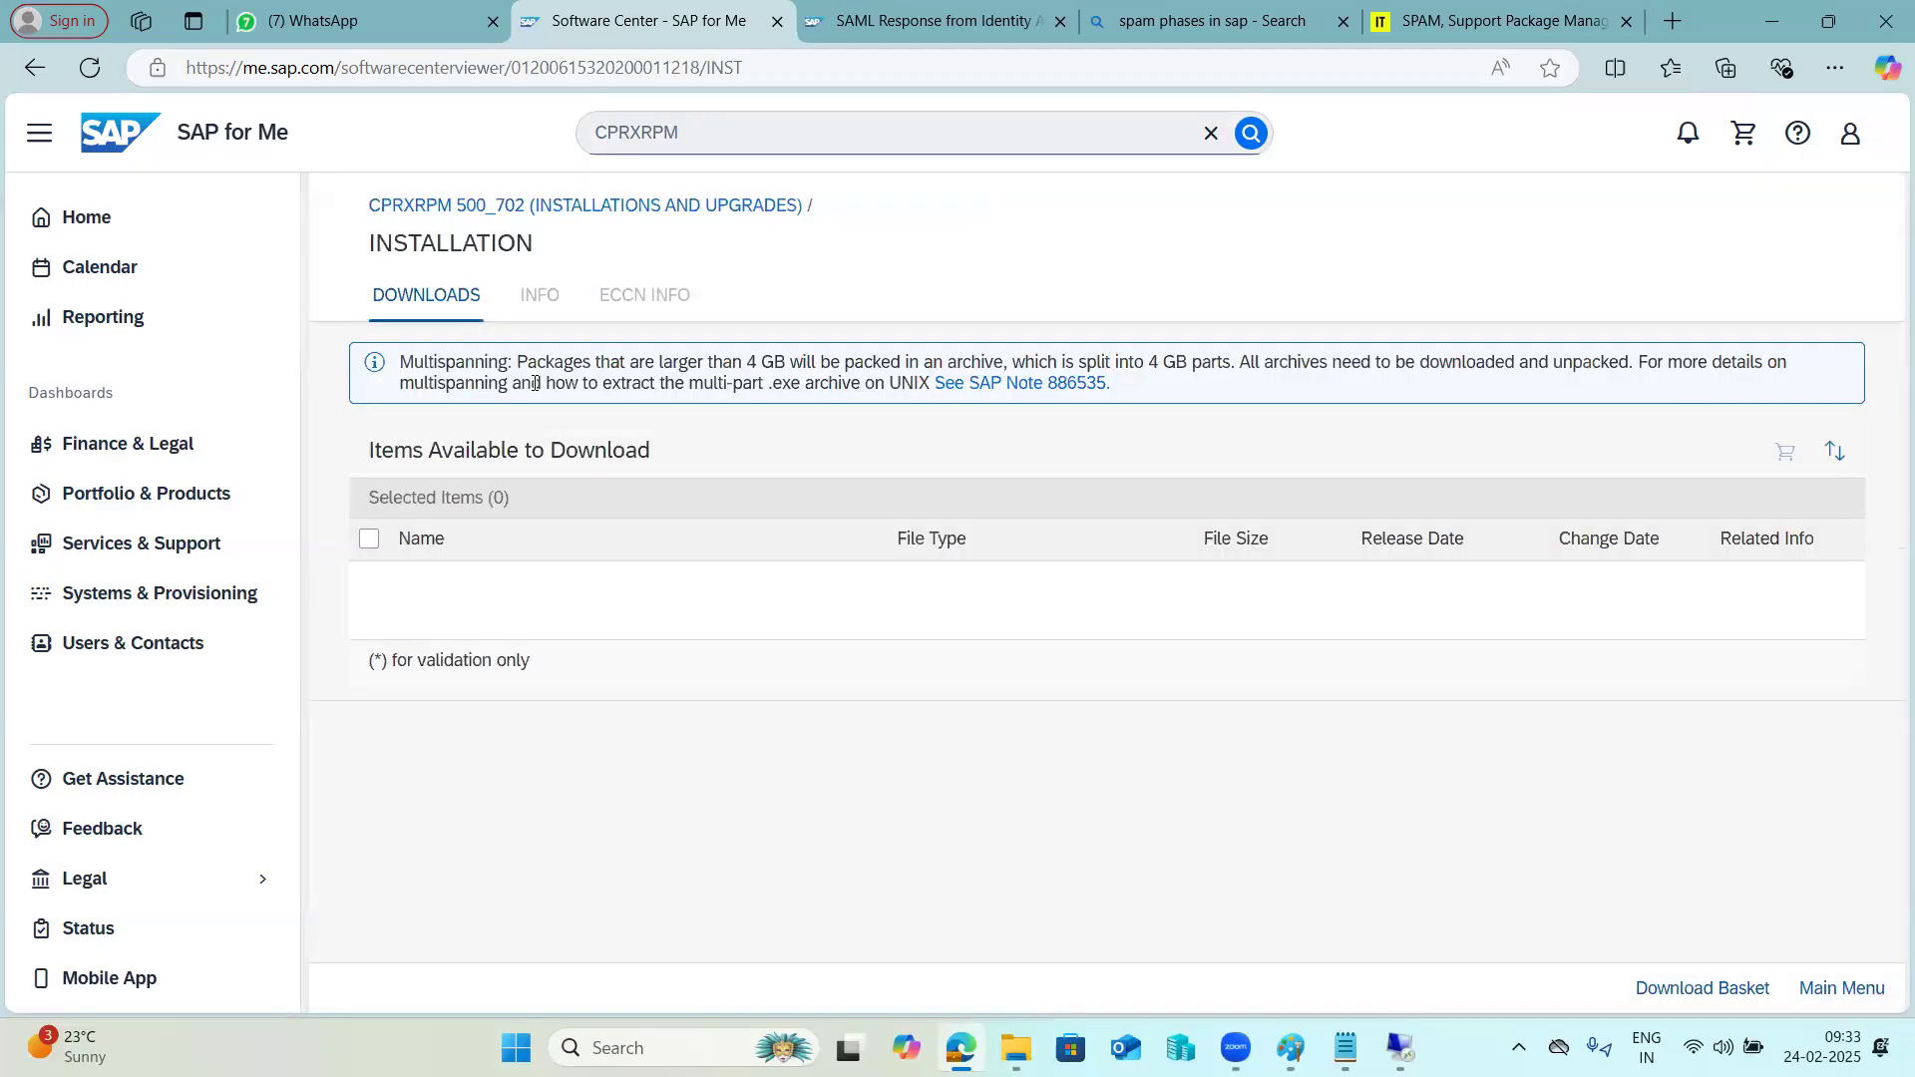
{"action": "left_click", "coordinate": [514, 584]}
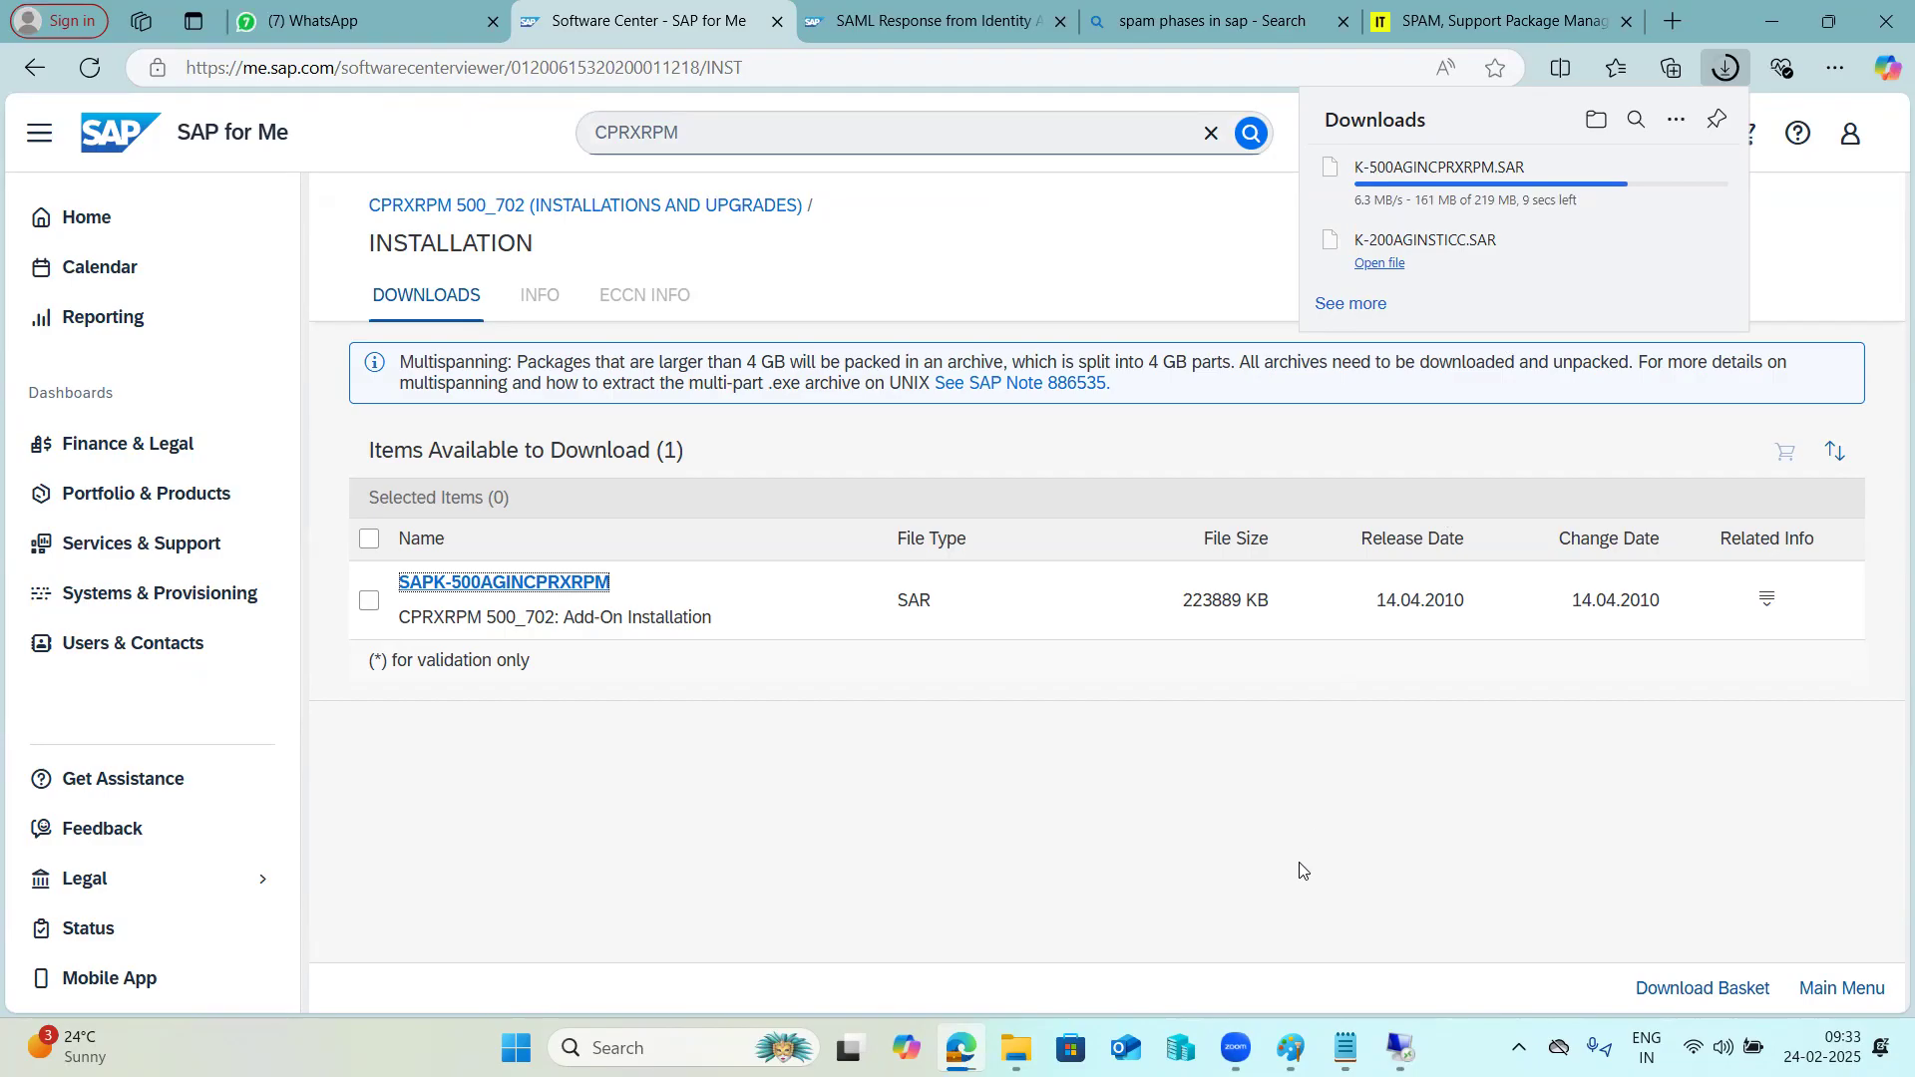
Permanently delete K-200AGINSTICC.SAR from the local Downloads folder.
{"action": "left_click", "coordinate": [1016, 1048]}
{"action": "left_click", "coordinate": [998, 959]}
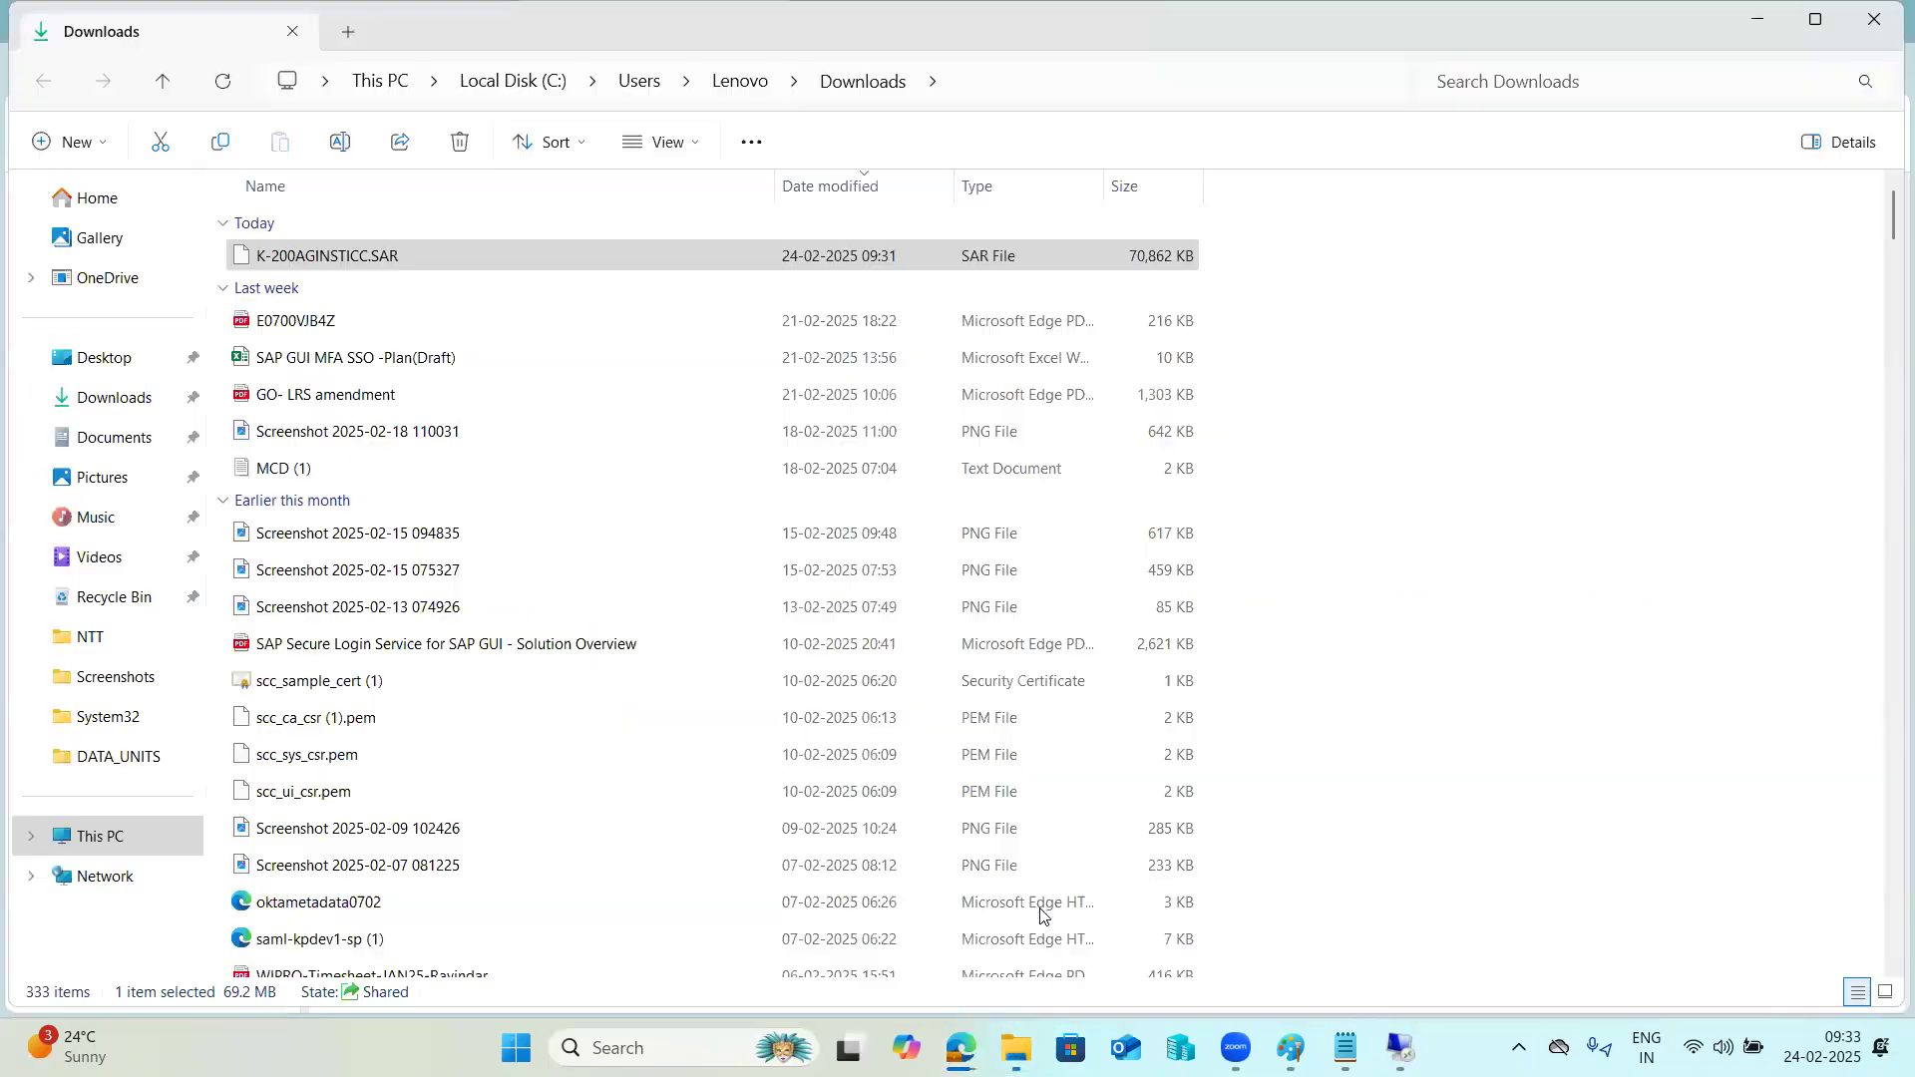
{"action": "left_click", "coordinate": [94, 397]}
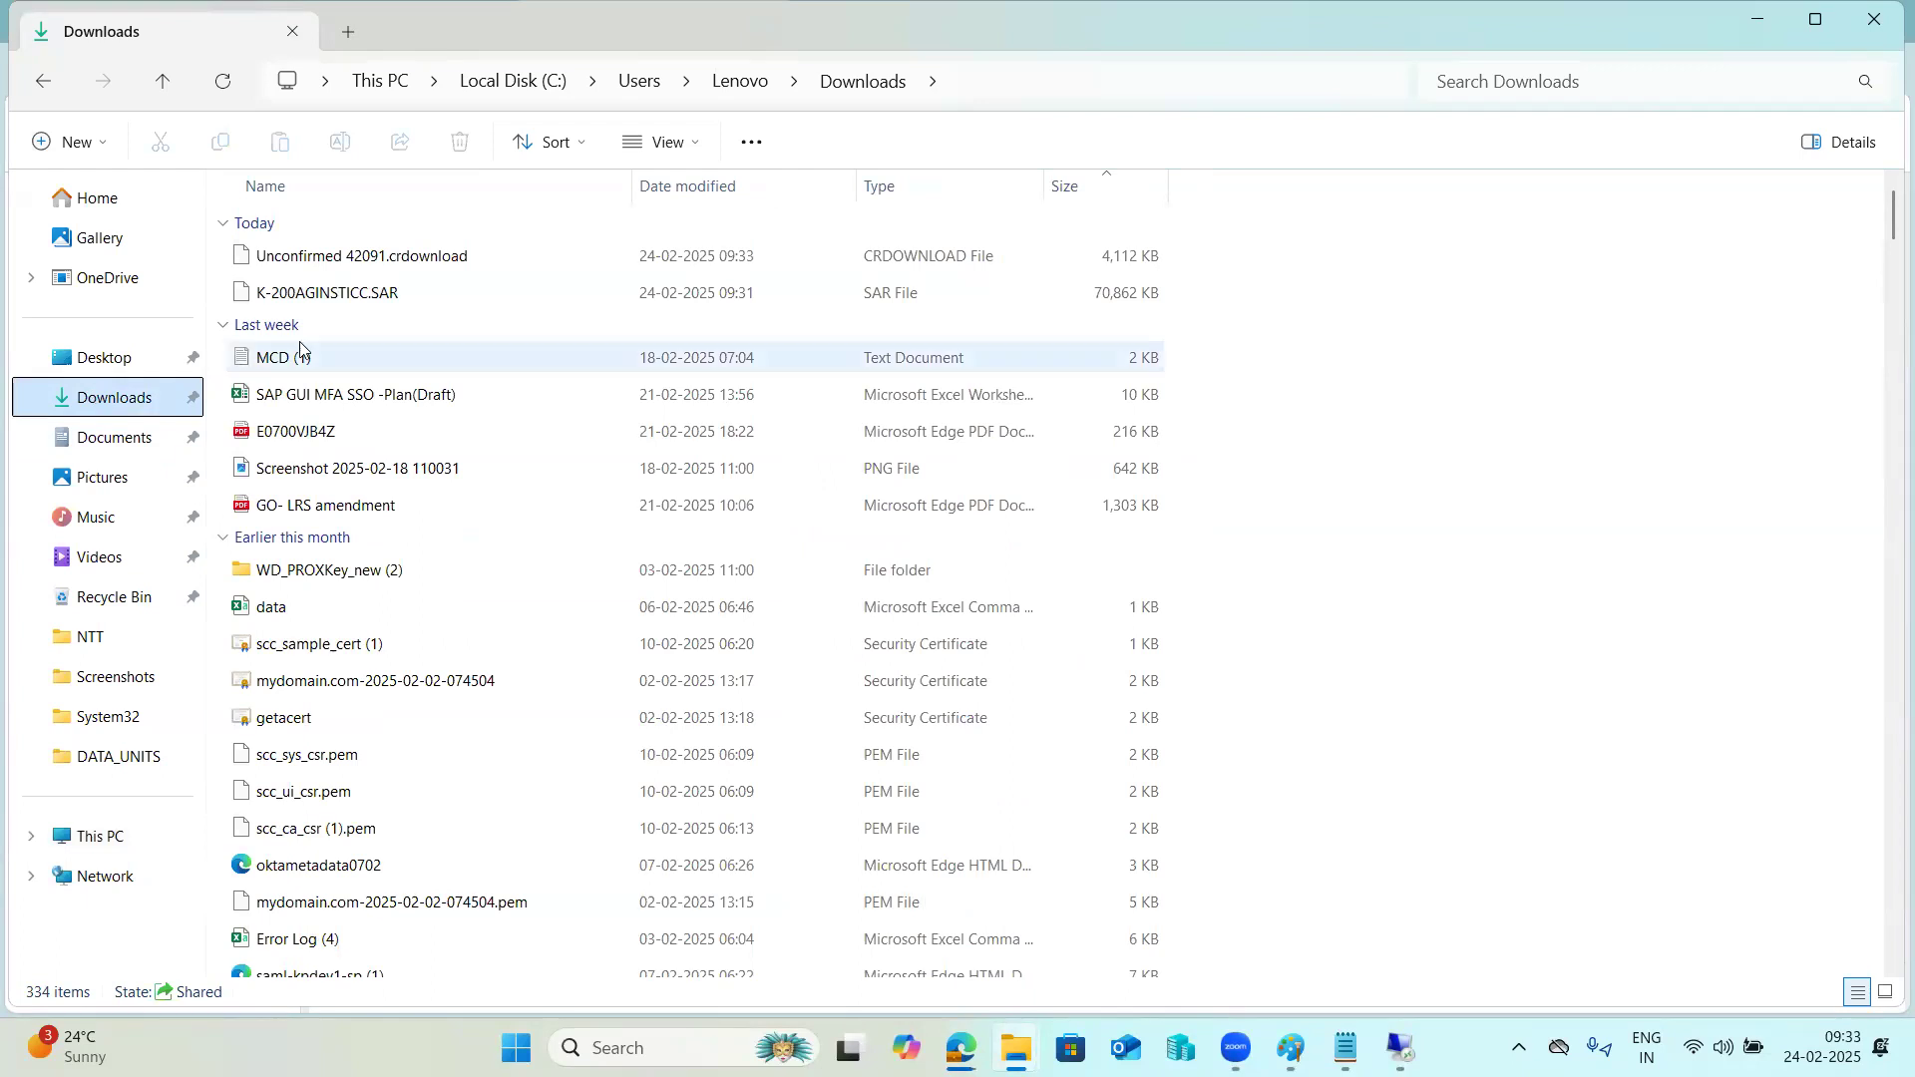
{"action": "left_click", "coordinate": [339, 295]}
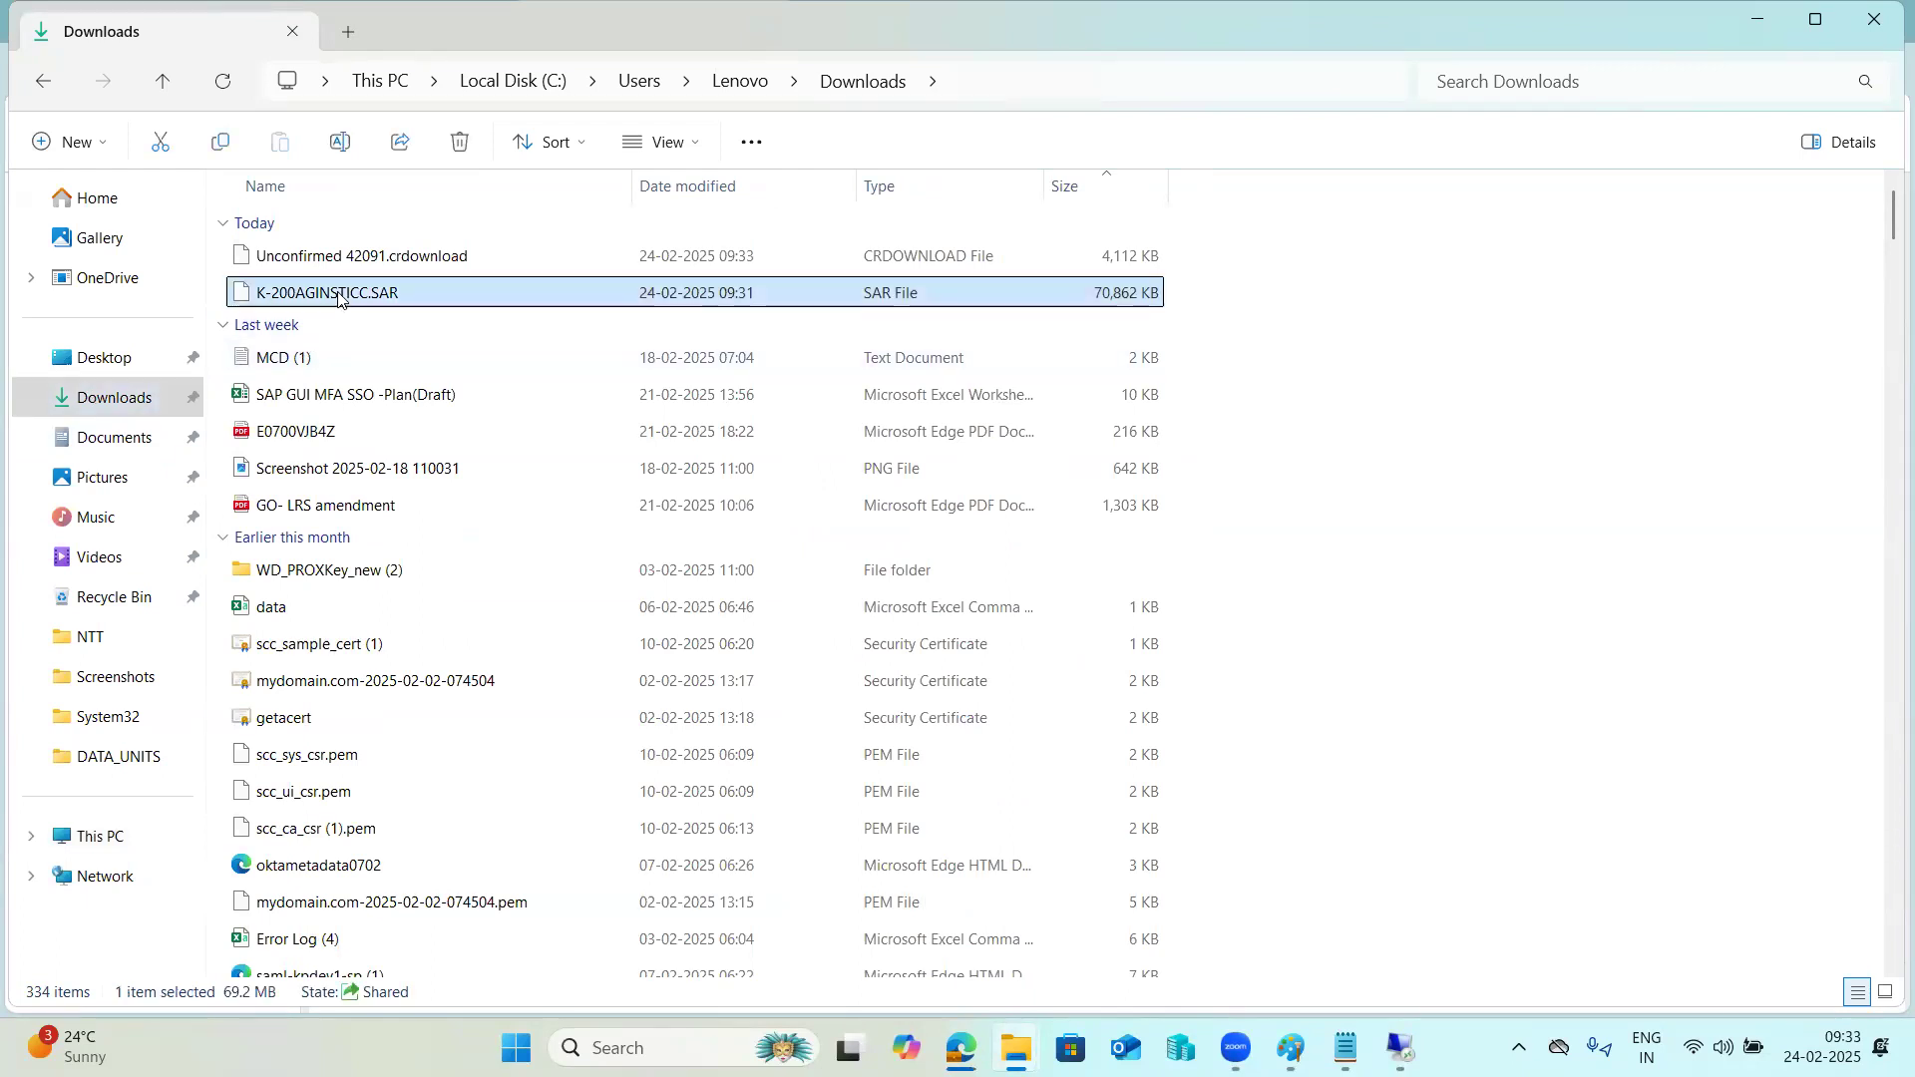
{"action": "key", "text": "shift+Delete"}
{"action": "left_click", "coordinate": [1038, 613]}
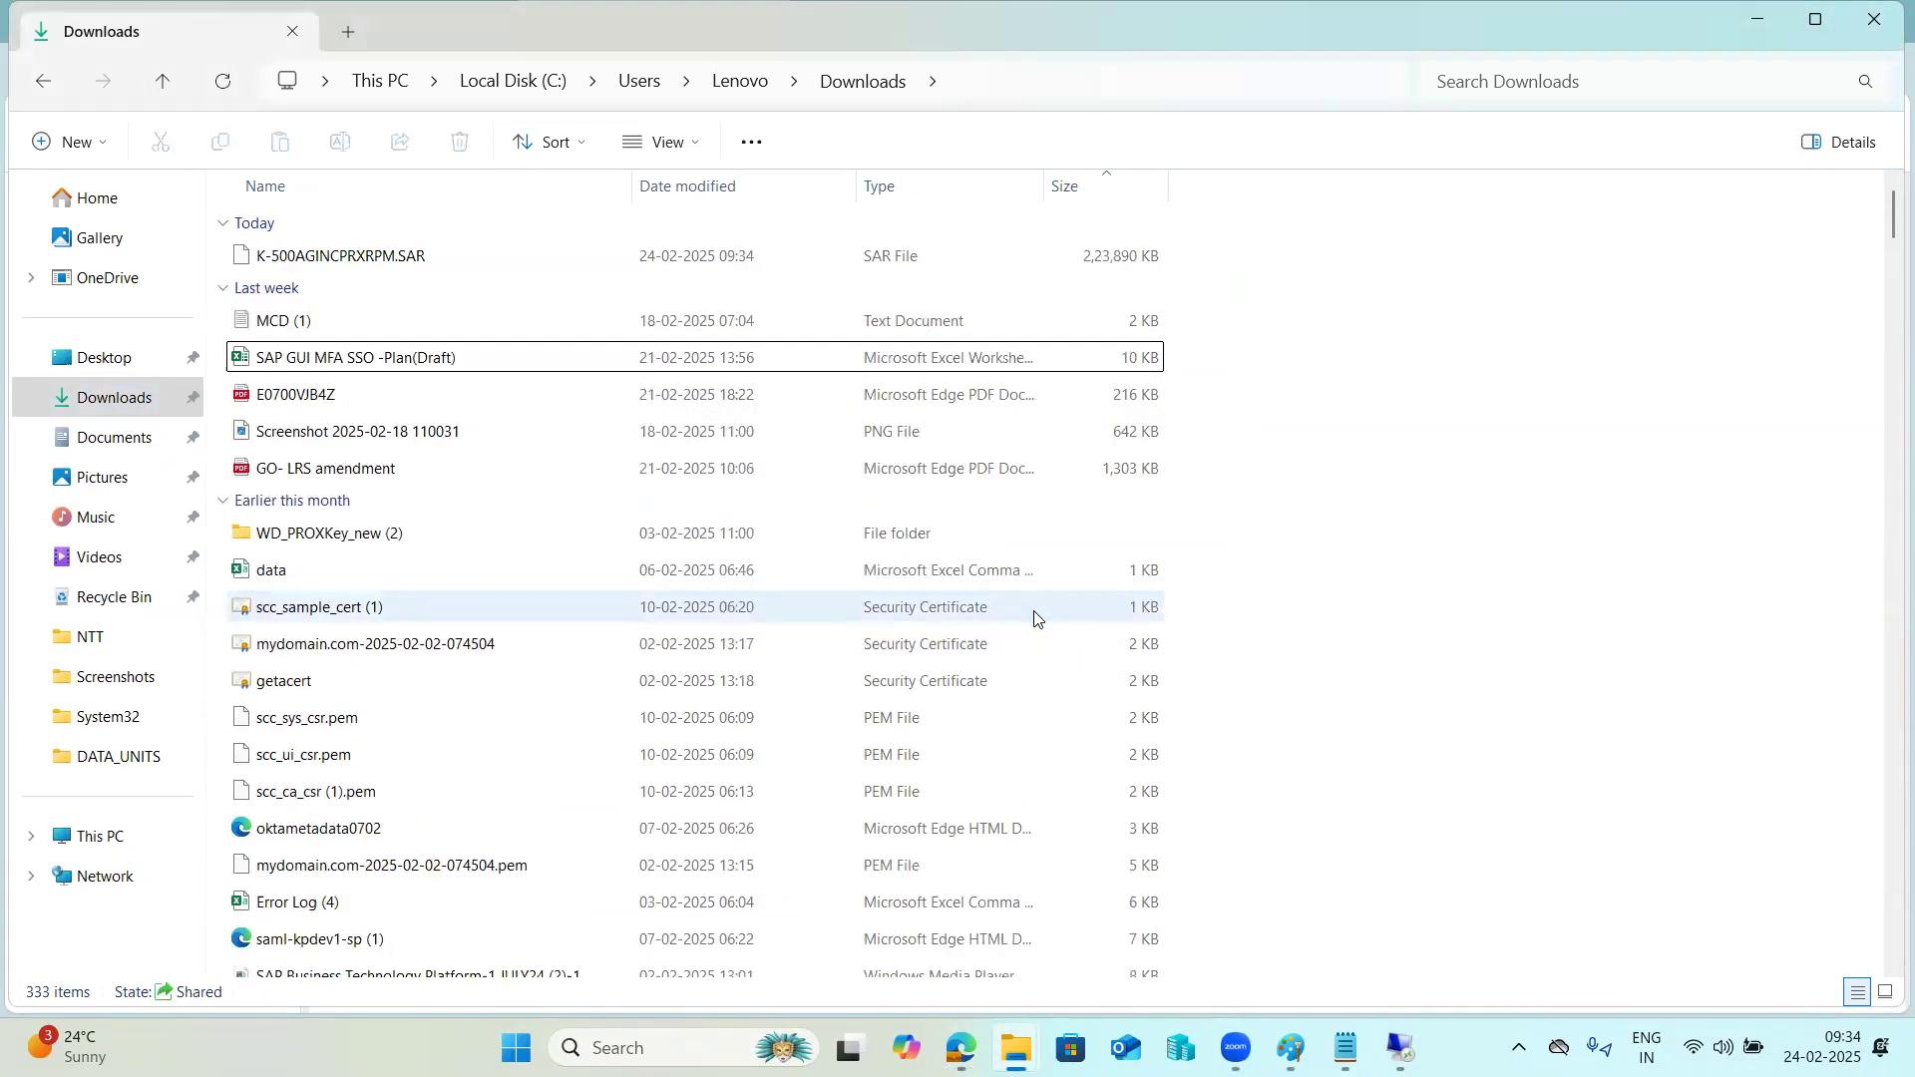
Copy K-500AGINCPRXRPM.SAR from the local Downloads folder to E:\usr\sap\trans in the kpbaseserver remote session.
{"action": "left_click", "coordinate": [402, 258]}
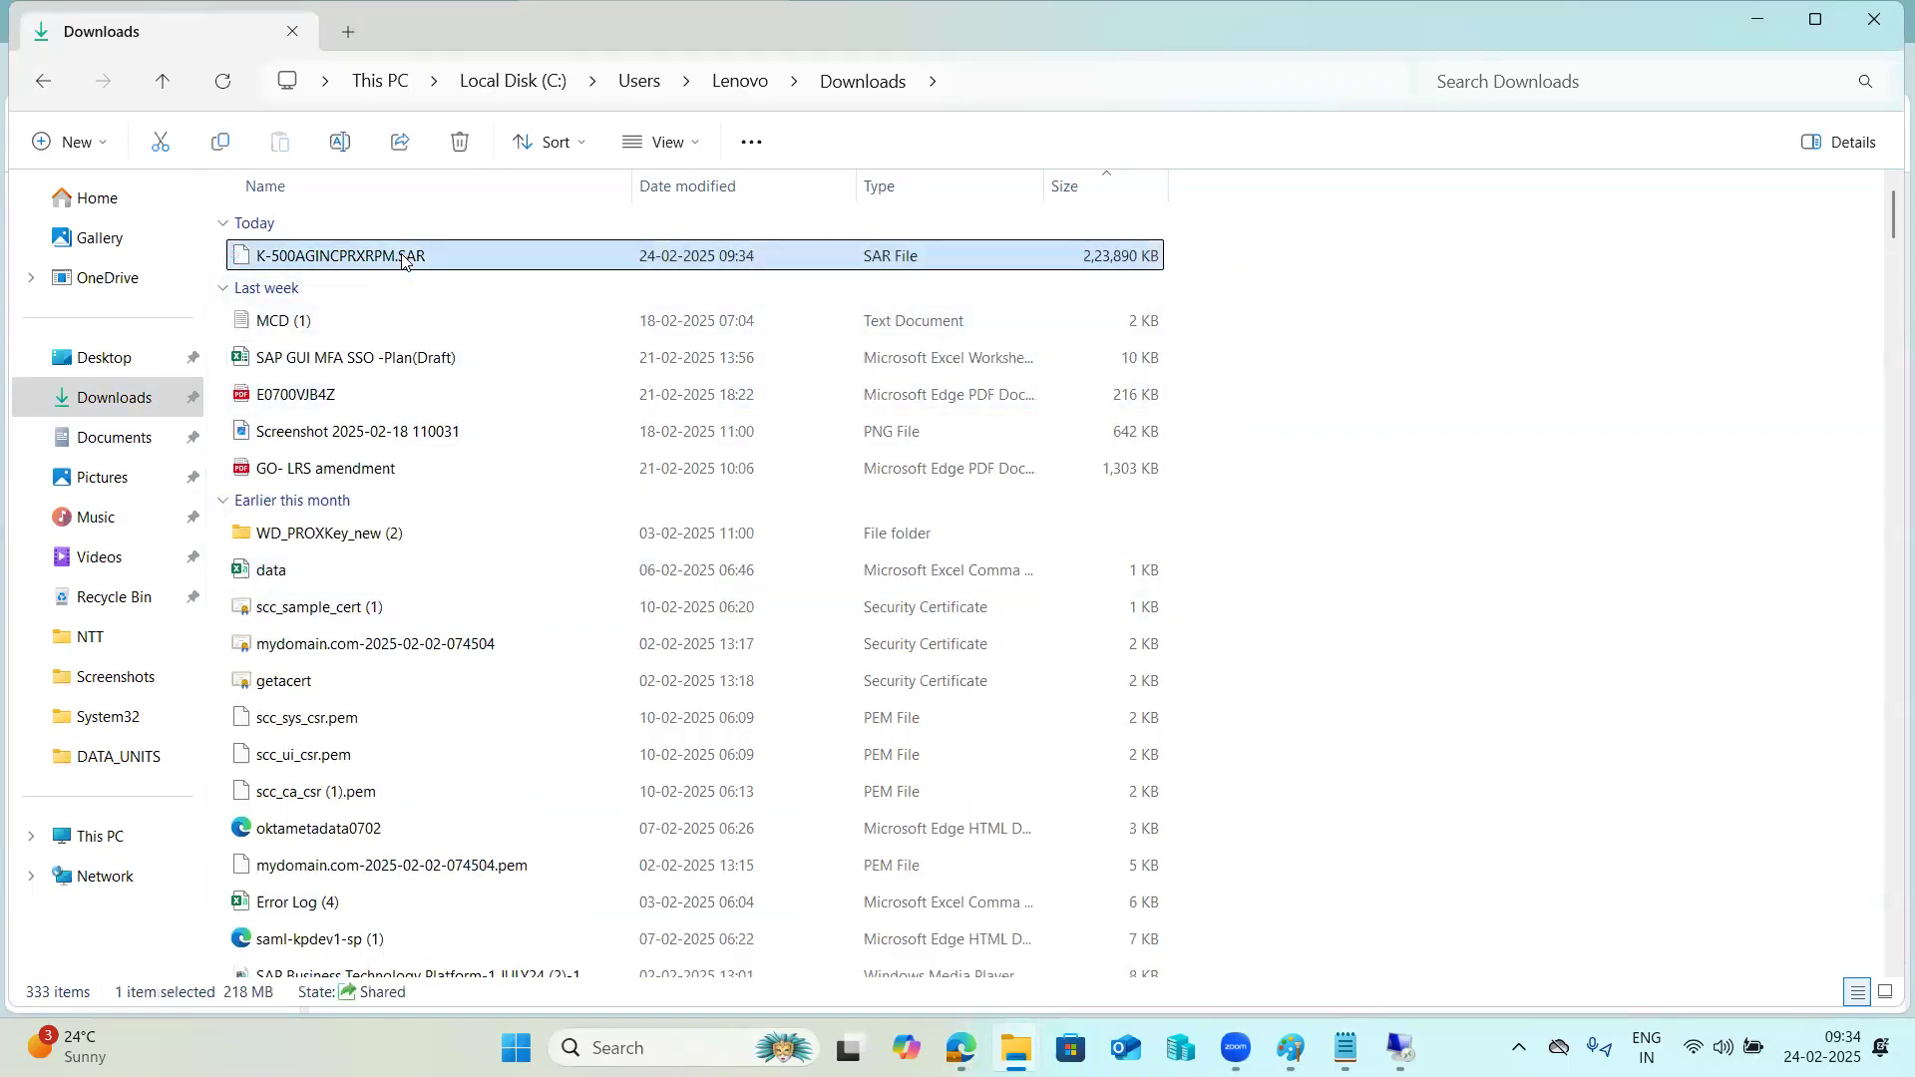
{"action": "right_click", "coordinate": [402, 257]}
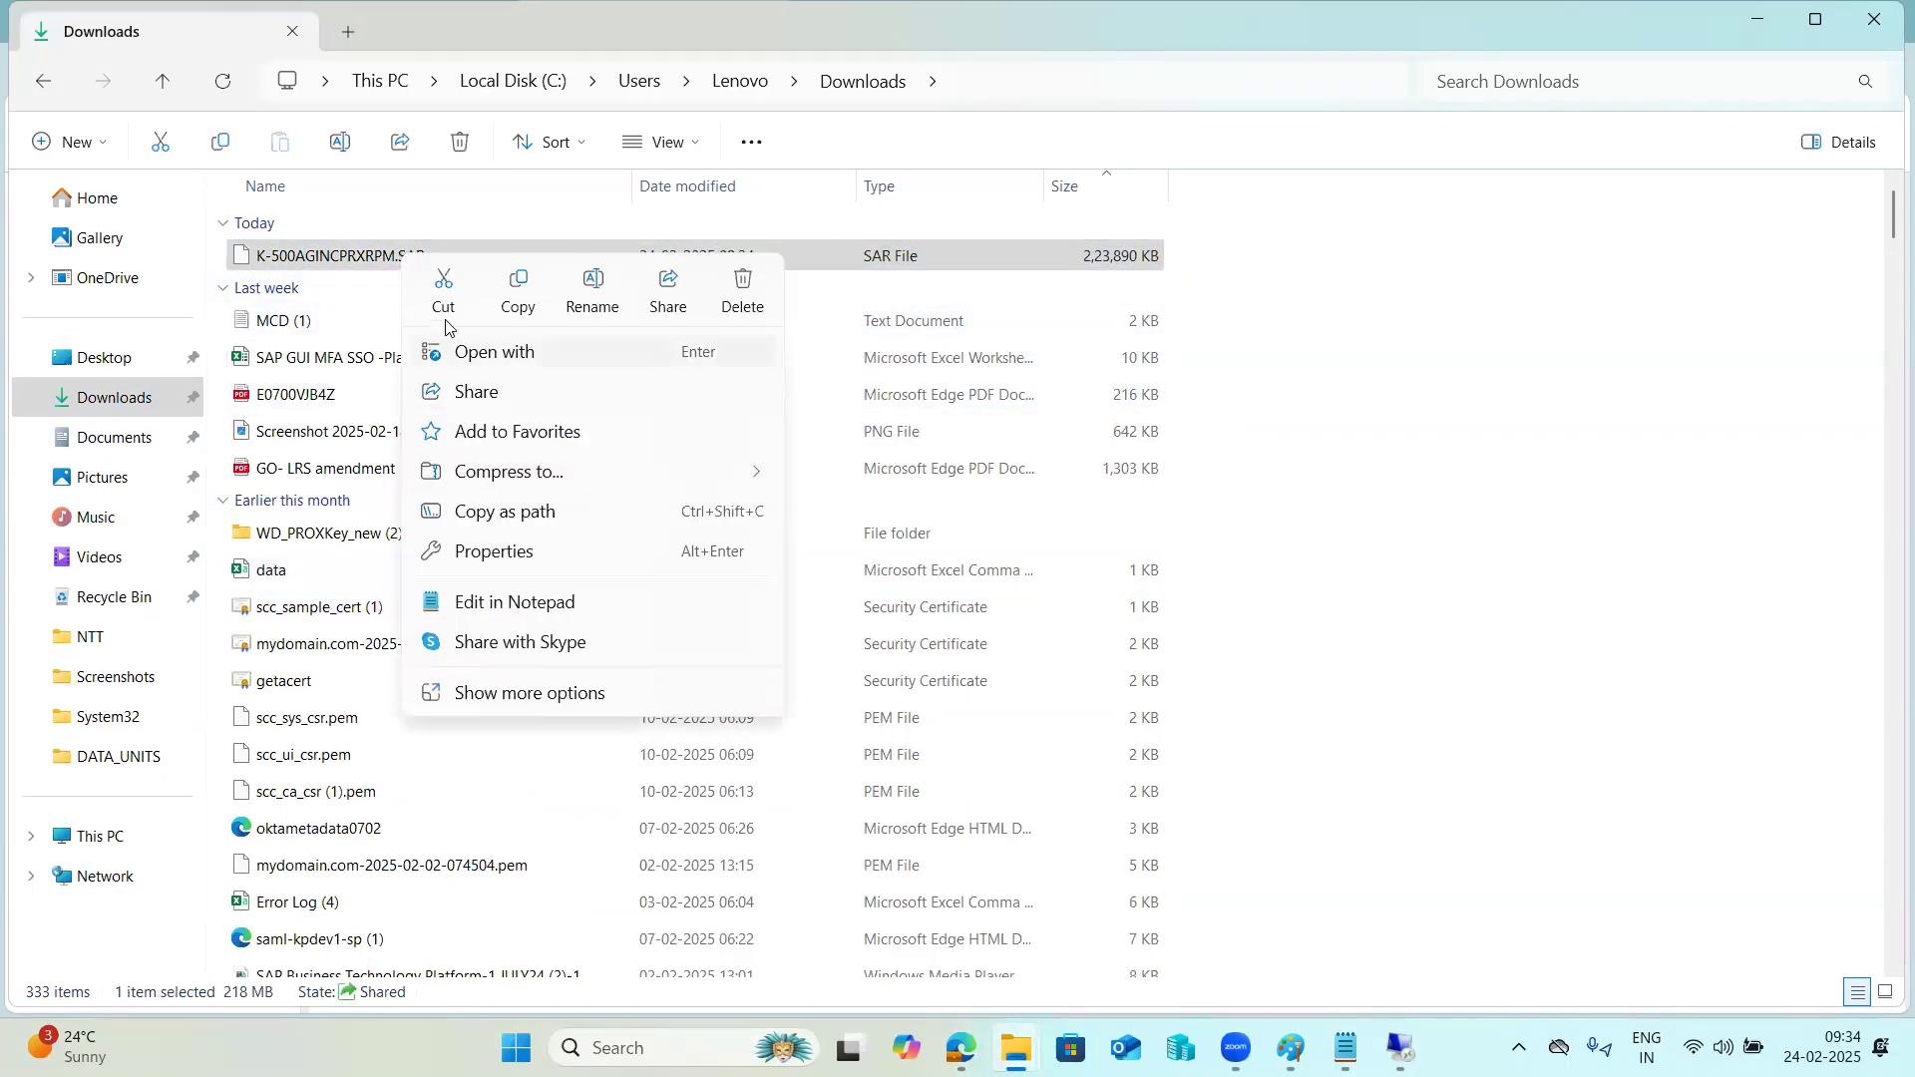
{"action": "left_click", "coordinate": [496, 306]}
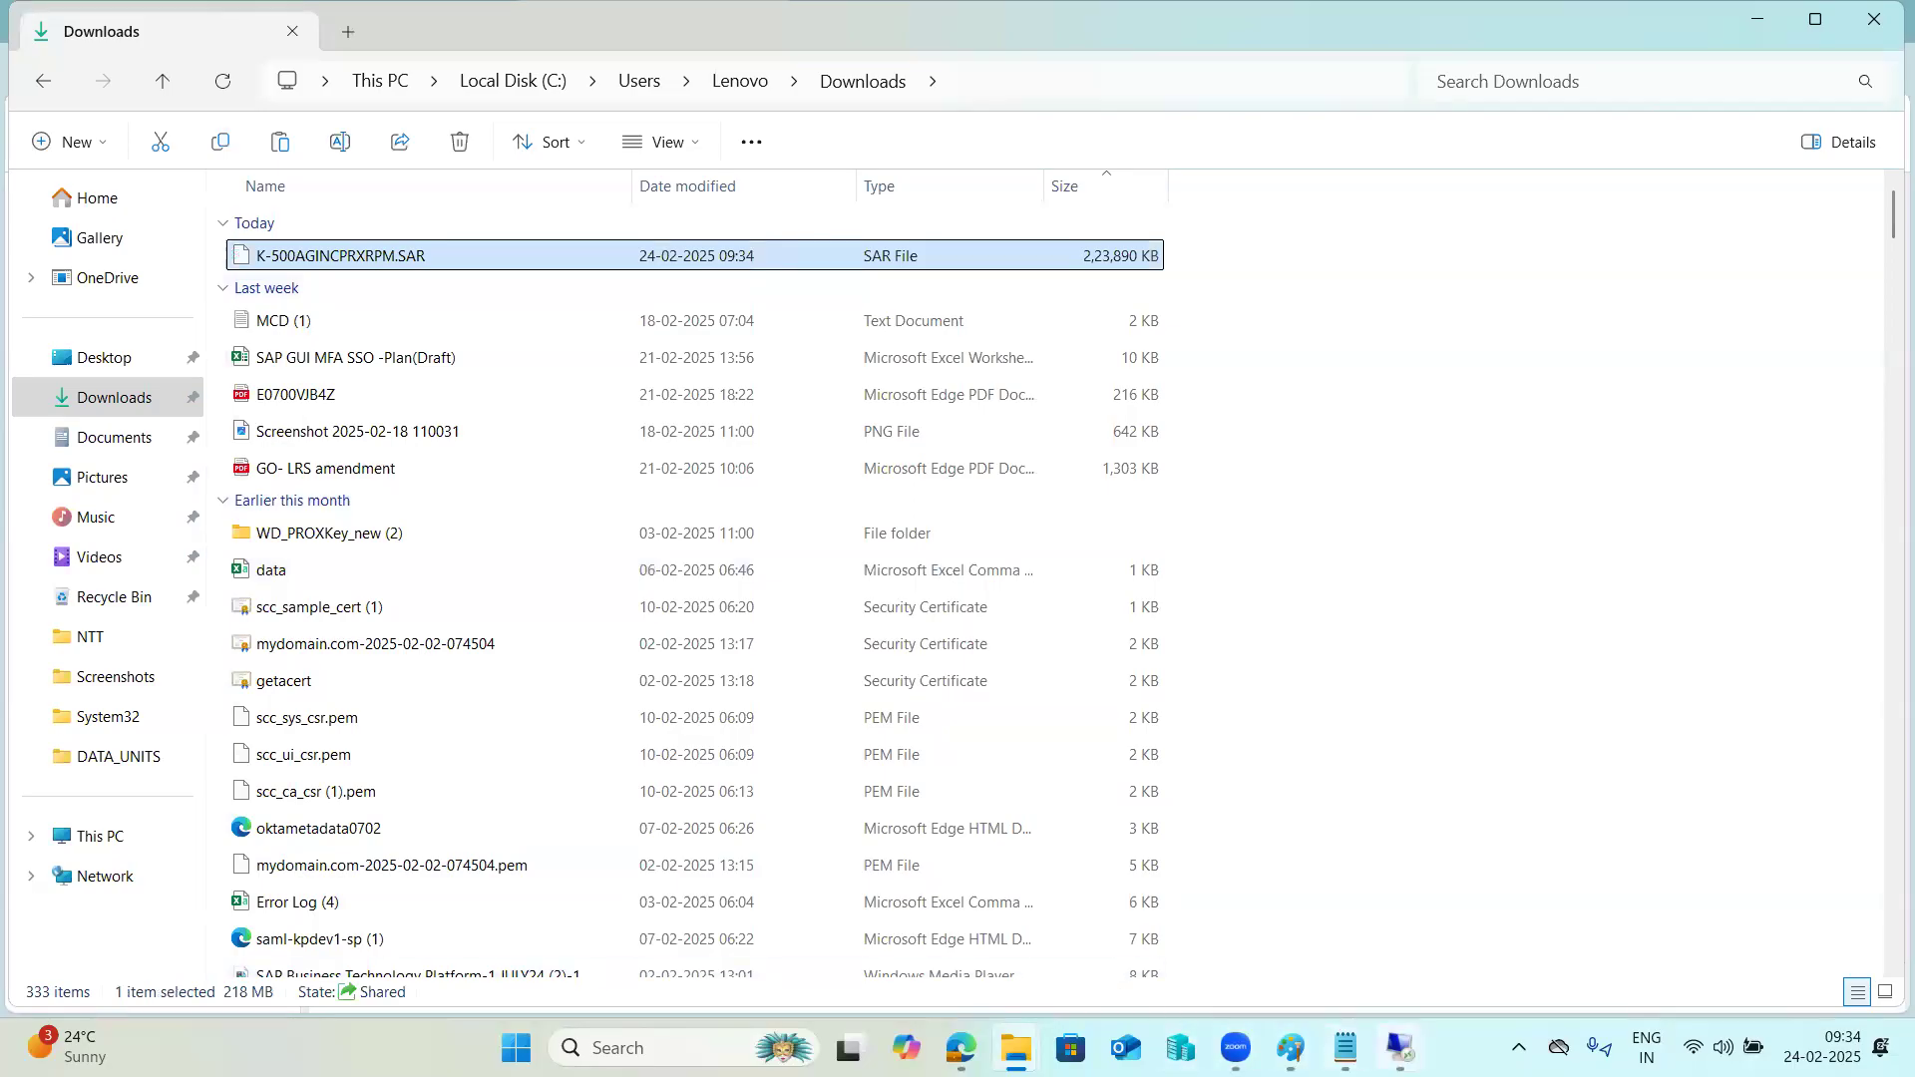
{"action": "mouse_move", "coordinate": [1388, 1061]}
{"action": "left_click", "coordinate": [1531, 933]}
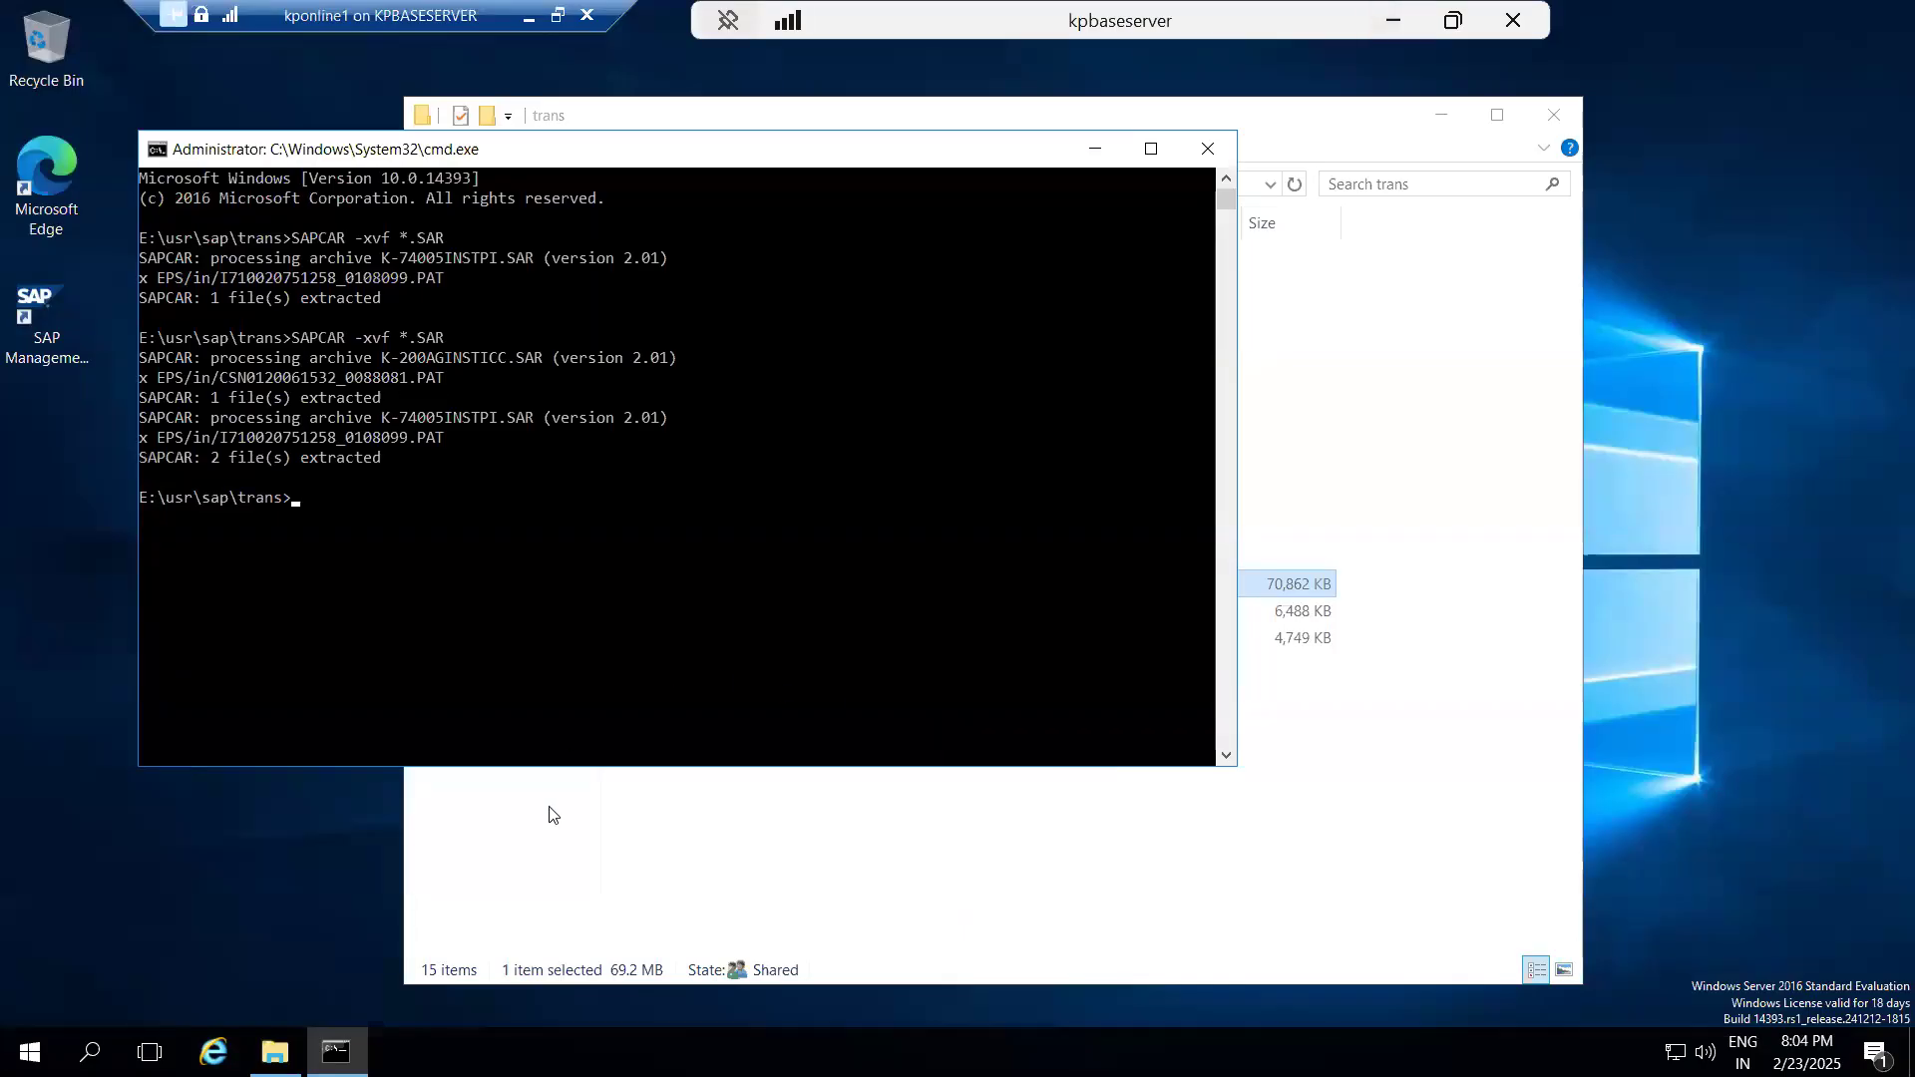
{"action": "left_click", "coordinate": [770, 826]}
{"action": "right_click", "coordinate": [770, 818]}
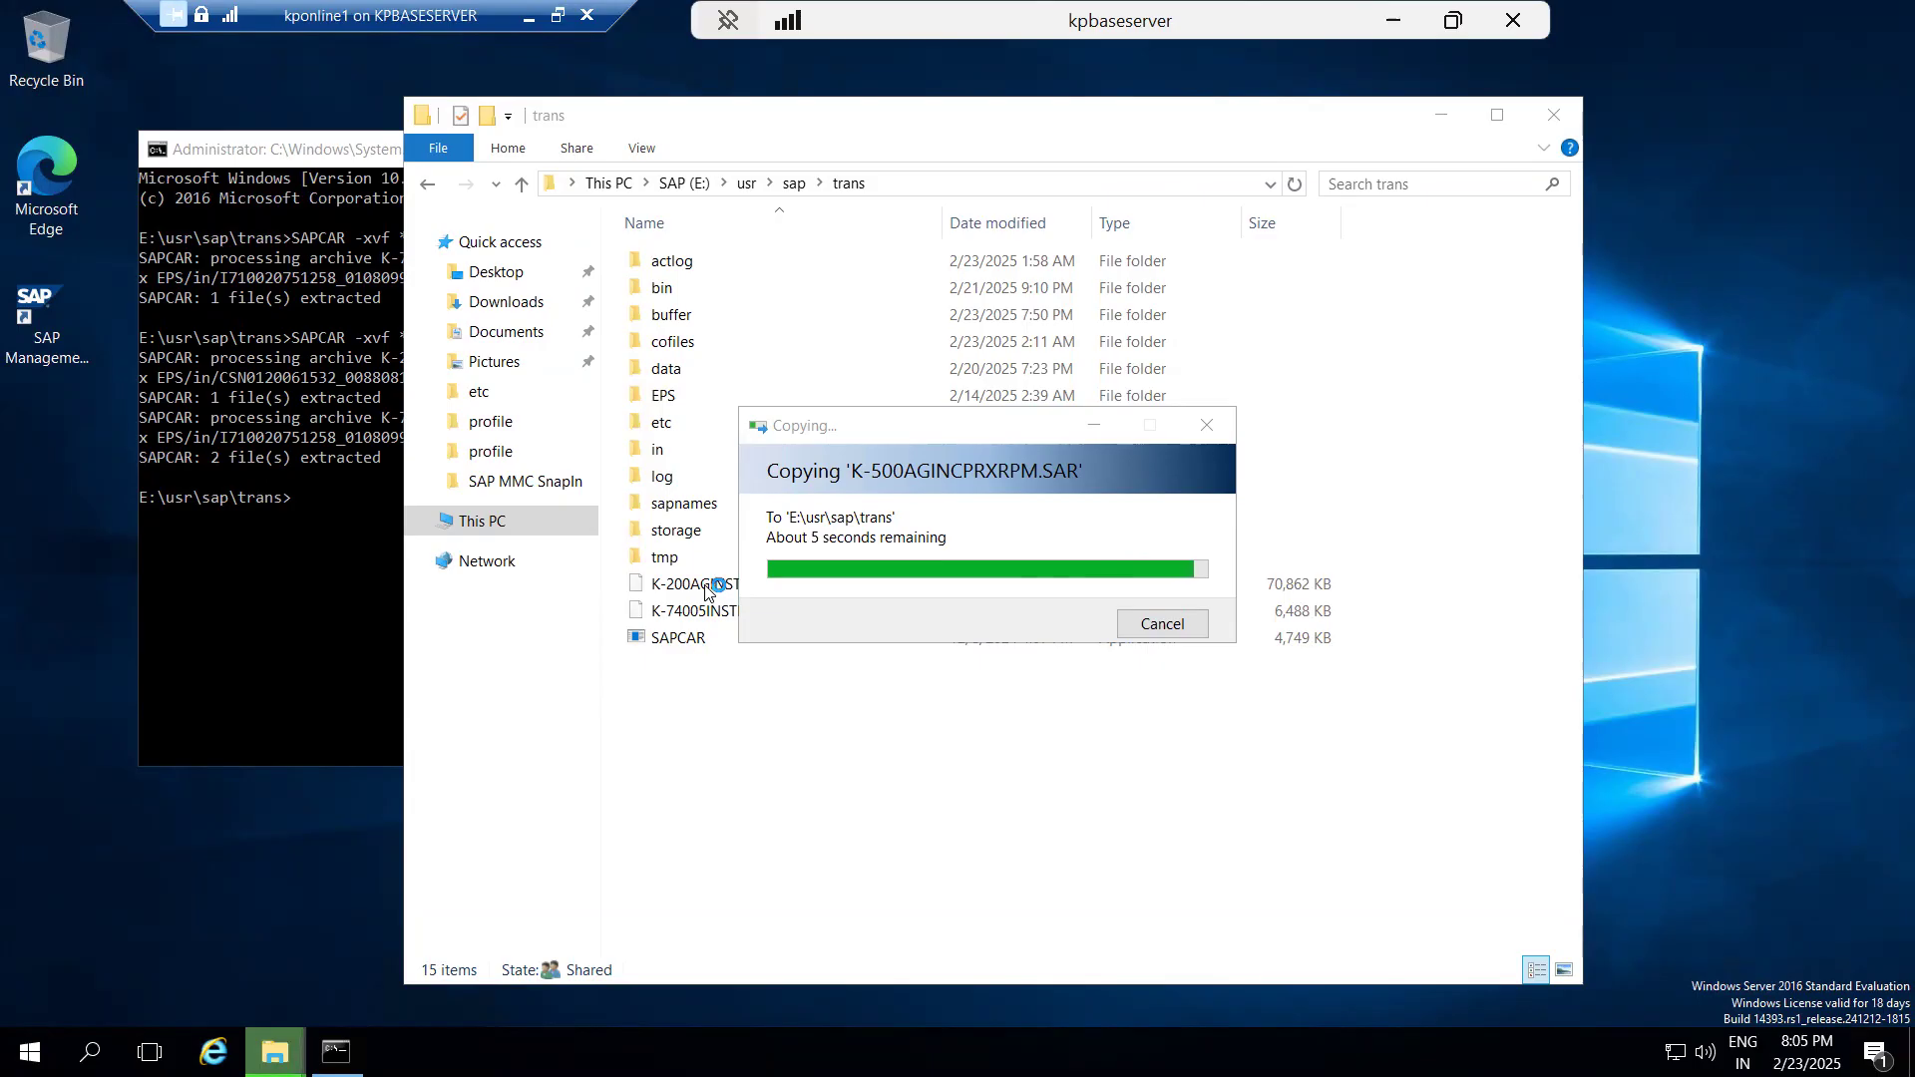
{"action": "left_click", "coordinate": [705, 591]}
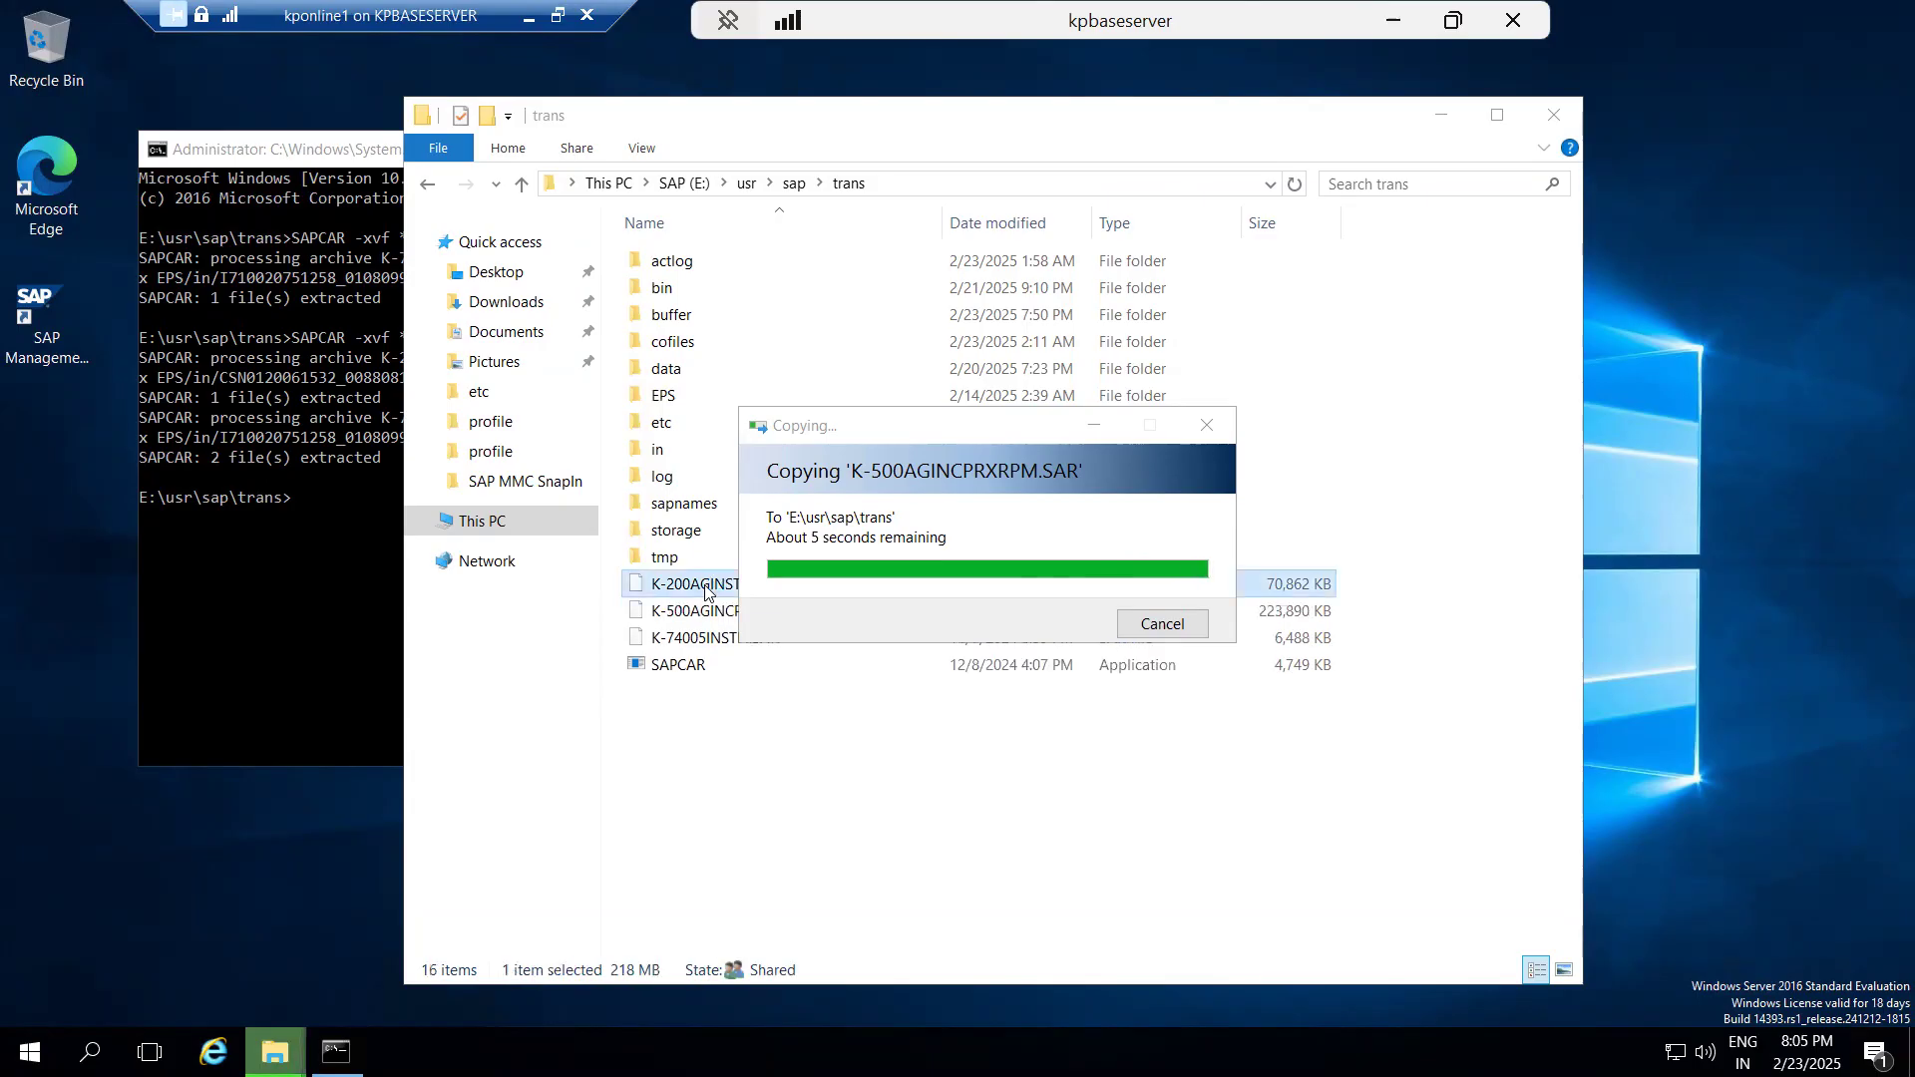
Rerun SAPCAR -xvf *.SAR in the command prompt to extract the archives, including K-500AGINCPRXRPM.SAR.
{"action": "left_click", "coordinate": [235, 501]}
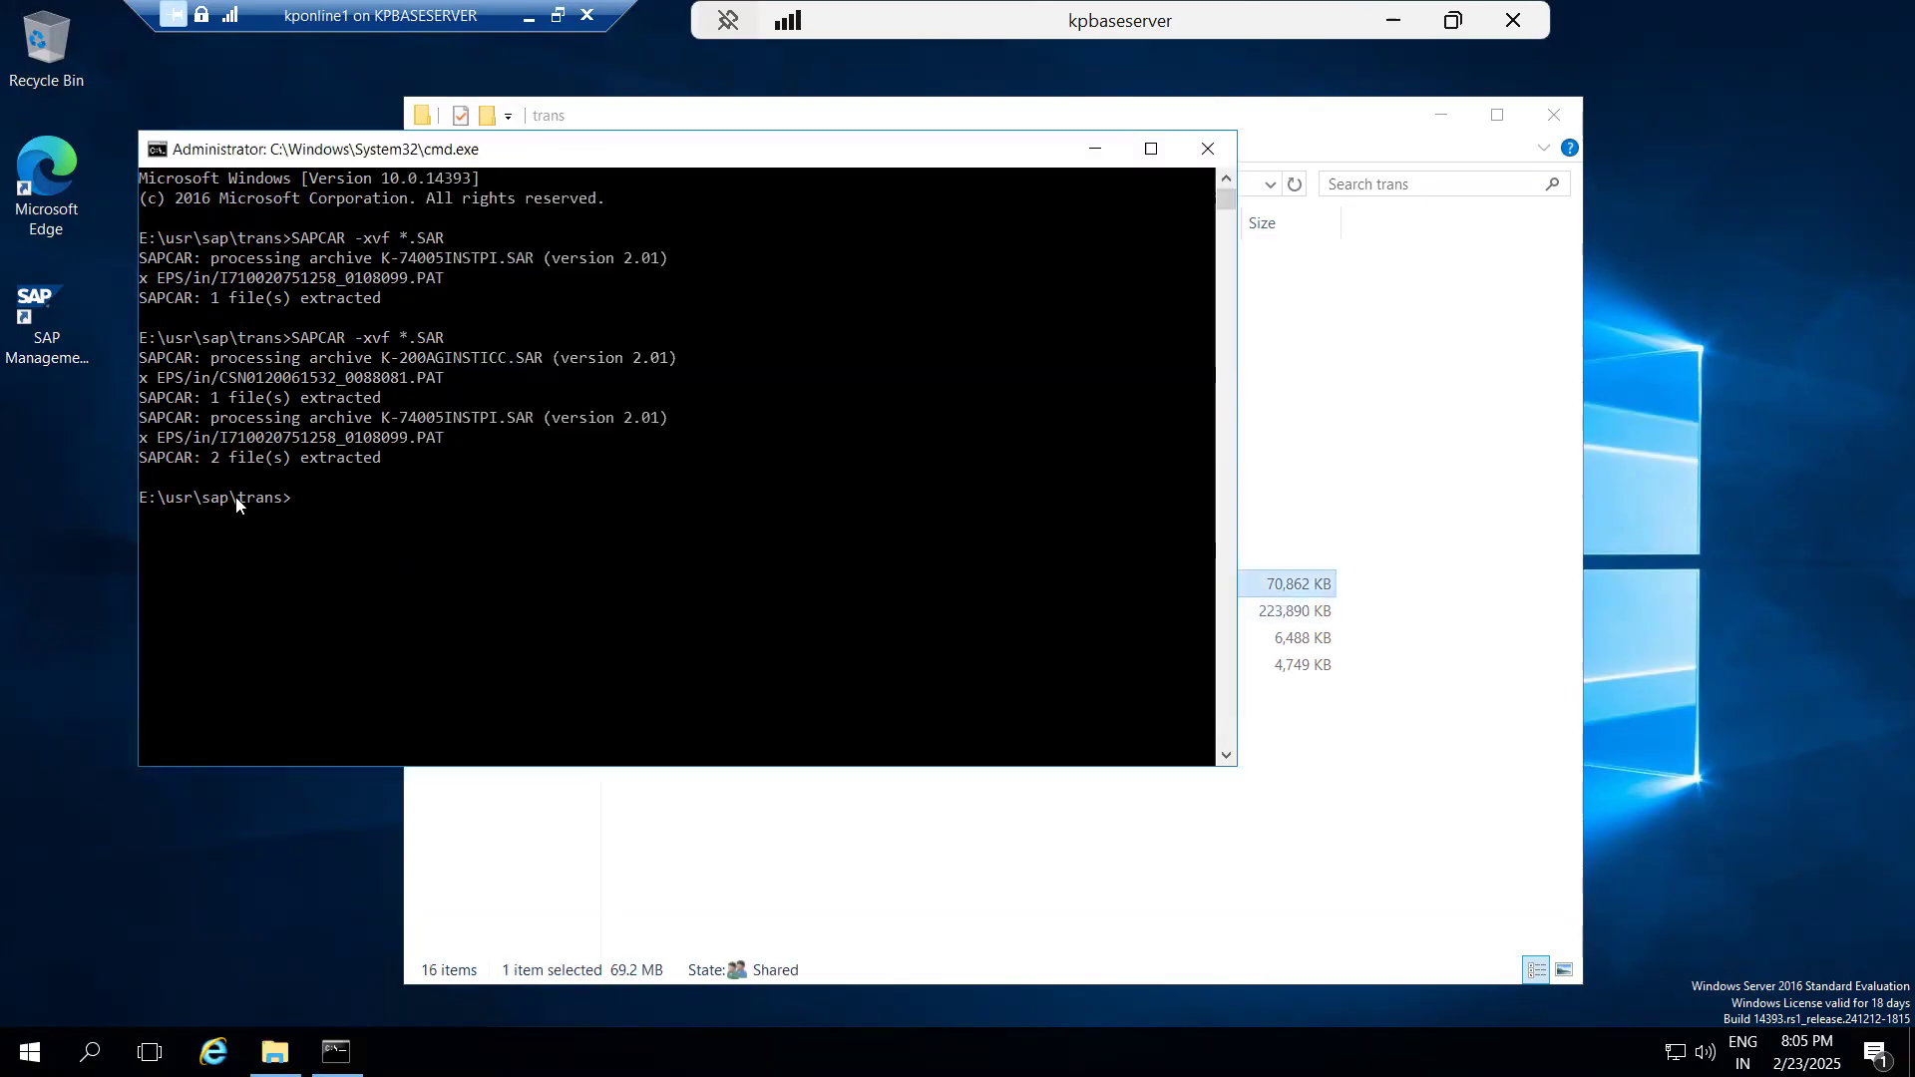
{"action": "key", "text": "Up"}
{"action": "key", "text": "Return"}
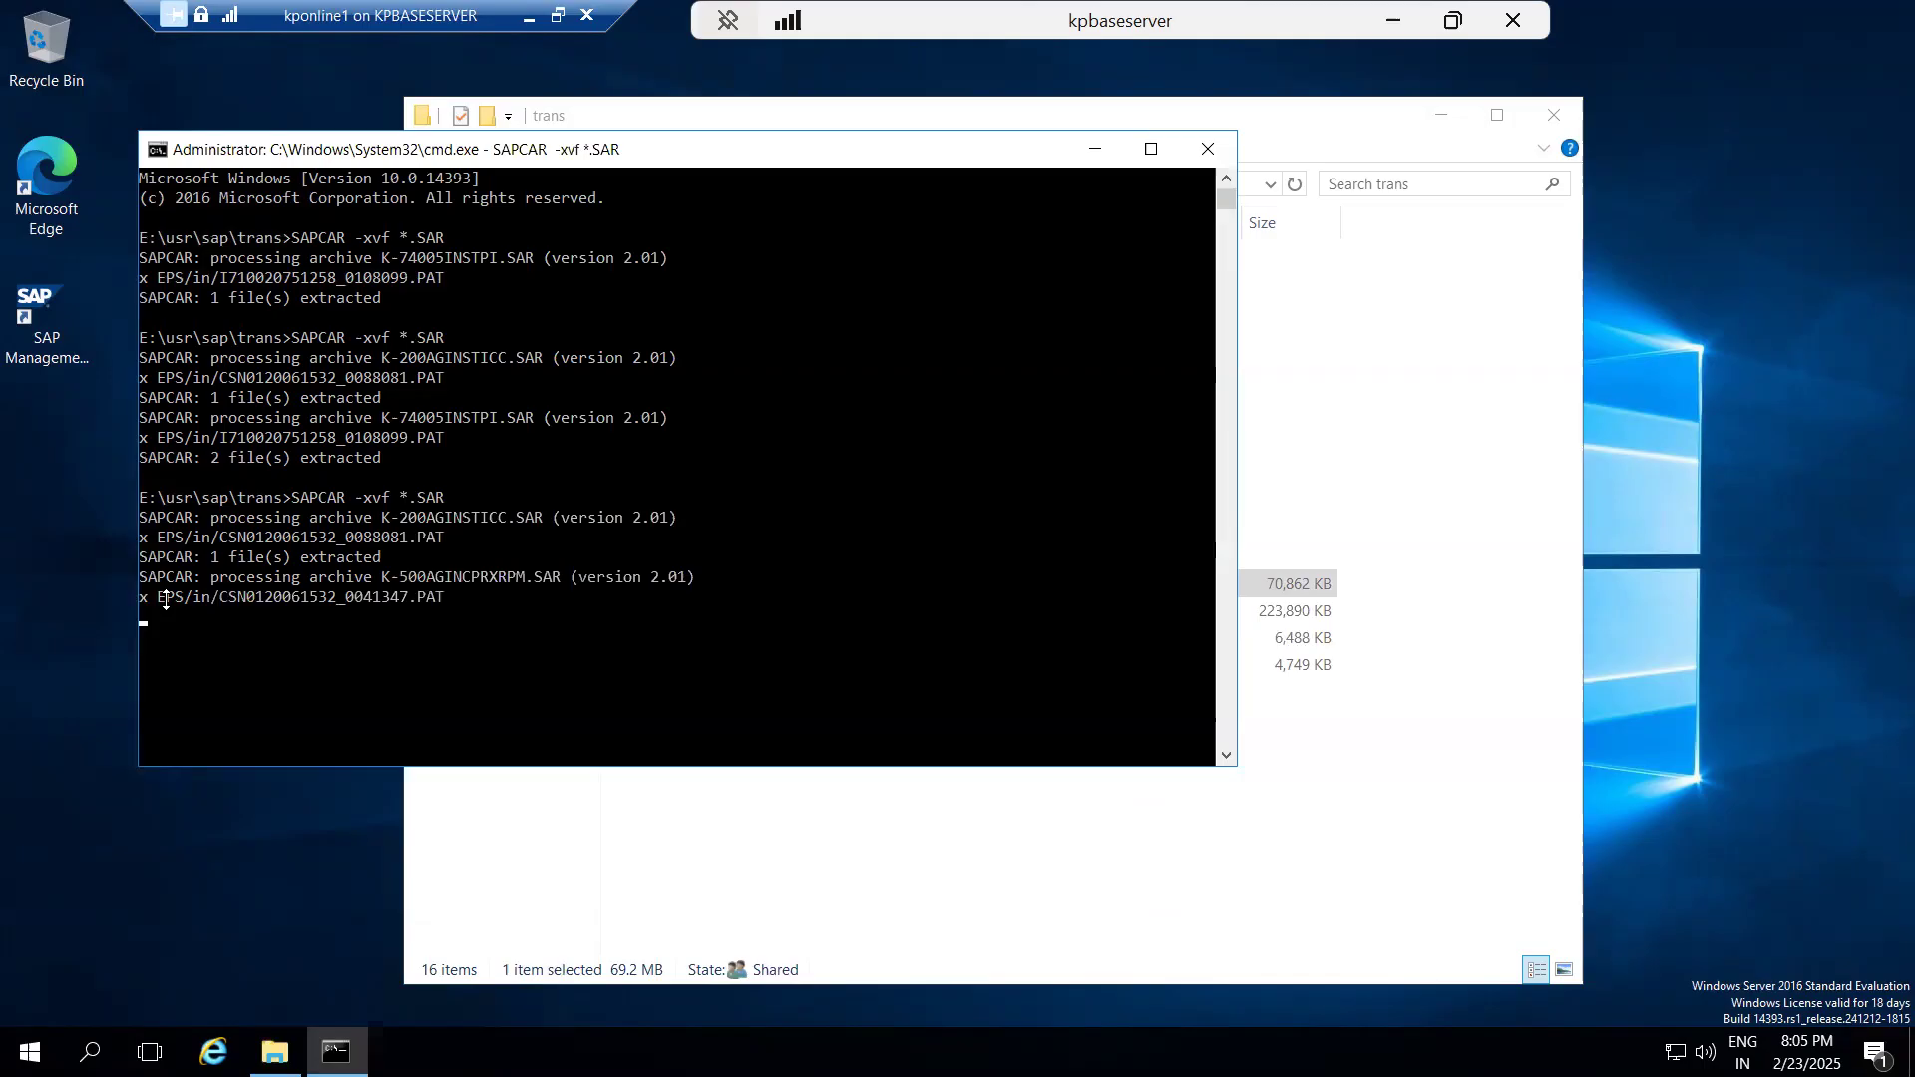
Permanently delete K-200AGINSTICC.SAR, K-500AGINCPRXRPM.SAR and K-74005INSTPI.SAR from E:\usr\sap\trans.
{"action": "left_click", "coordinate": [675, 881]}
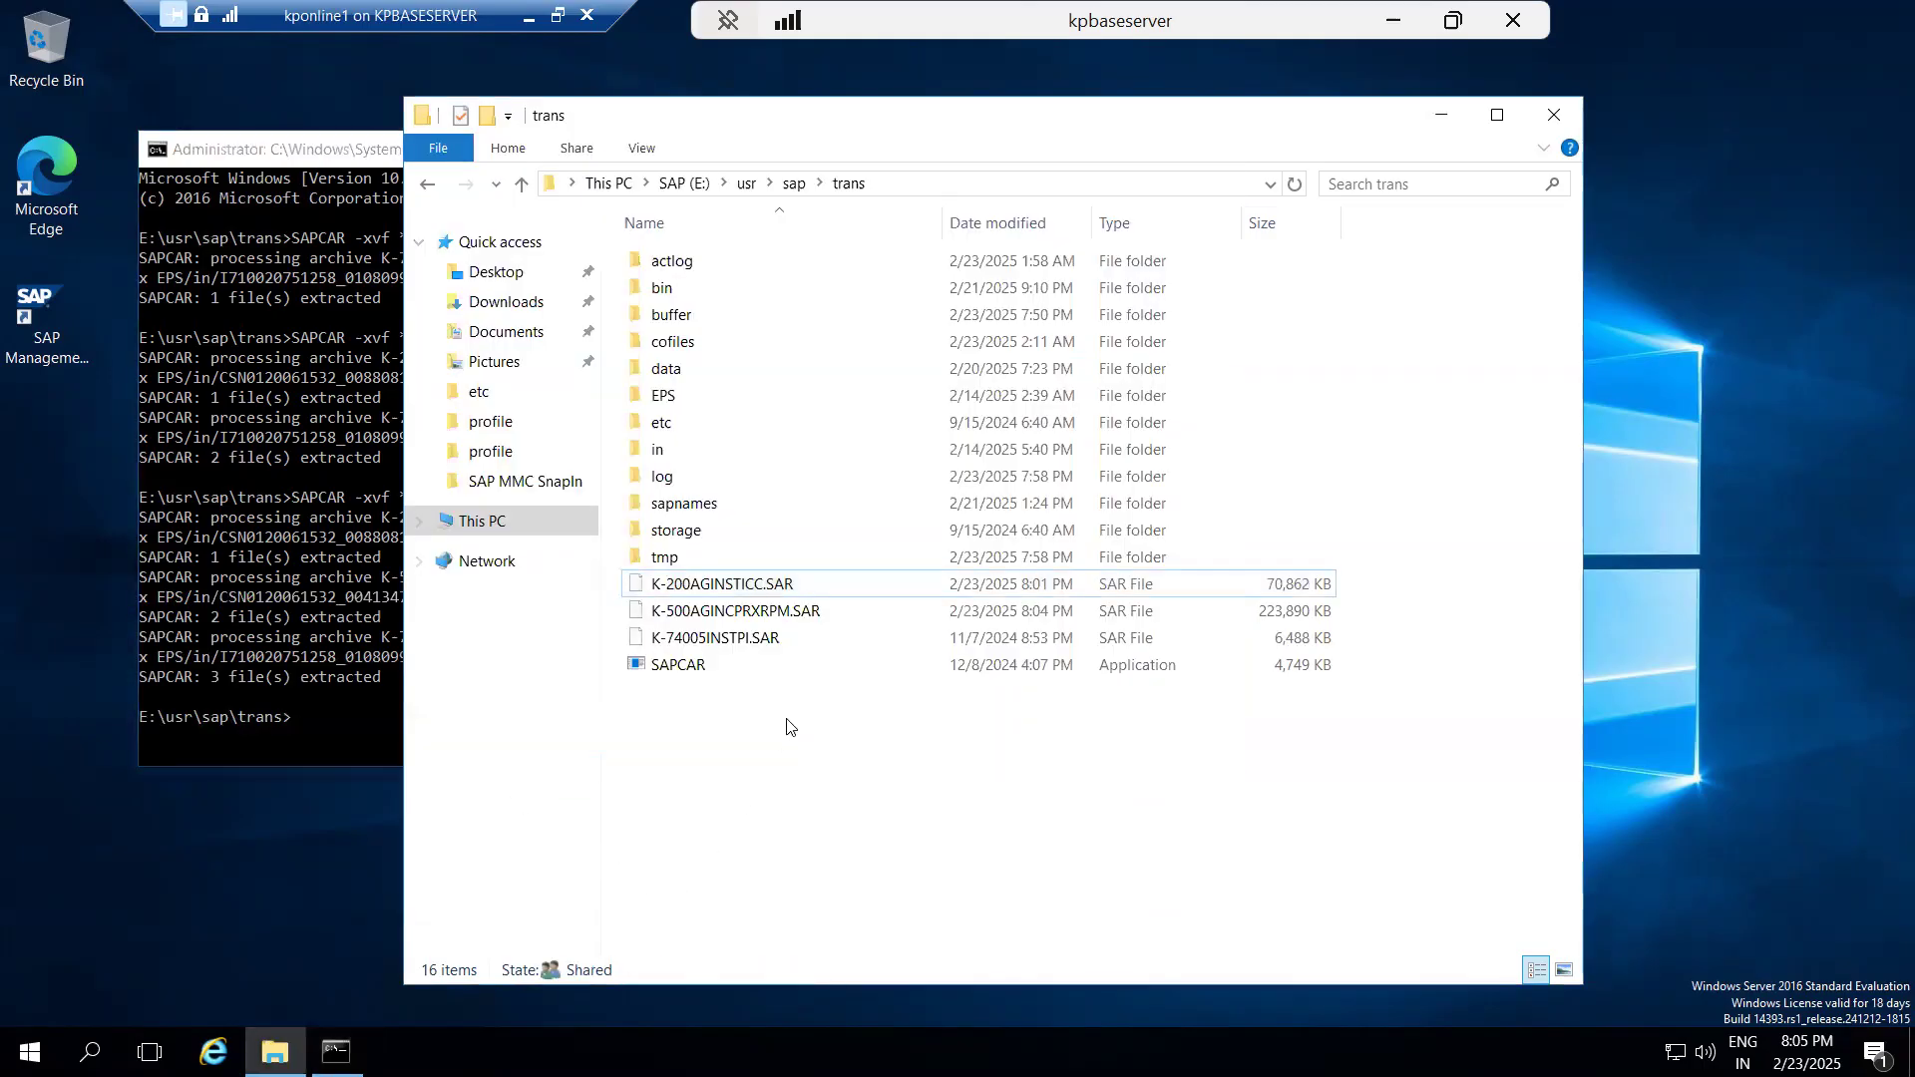
{"action": "left_click", "coordinate": [706, 583]}
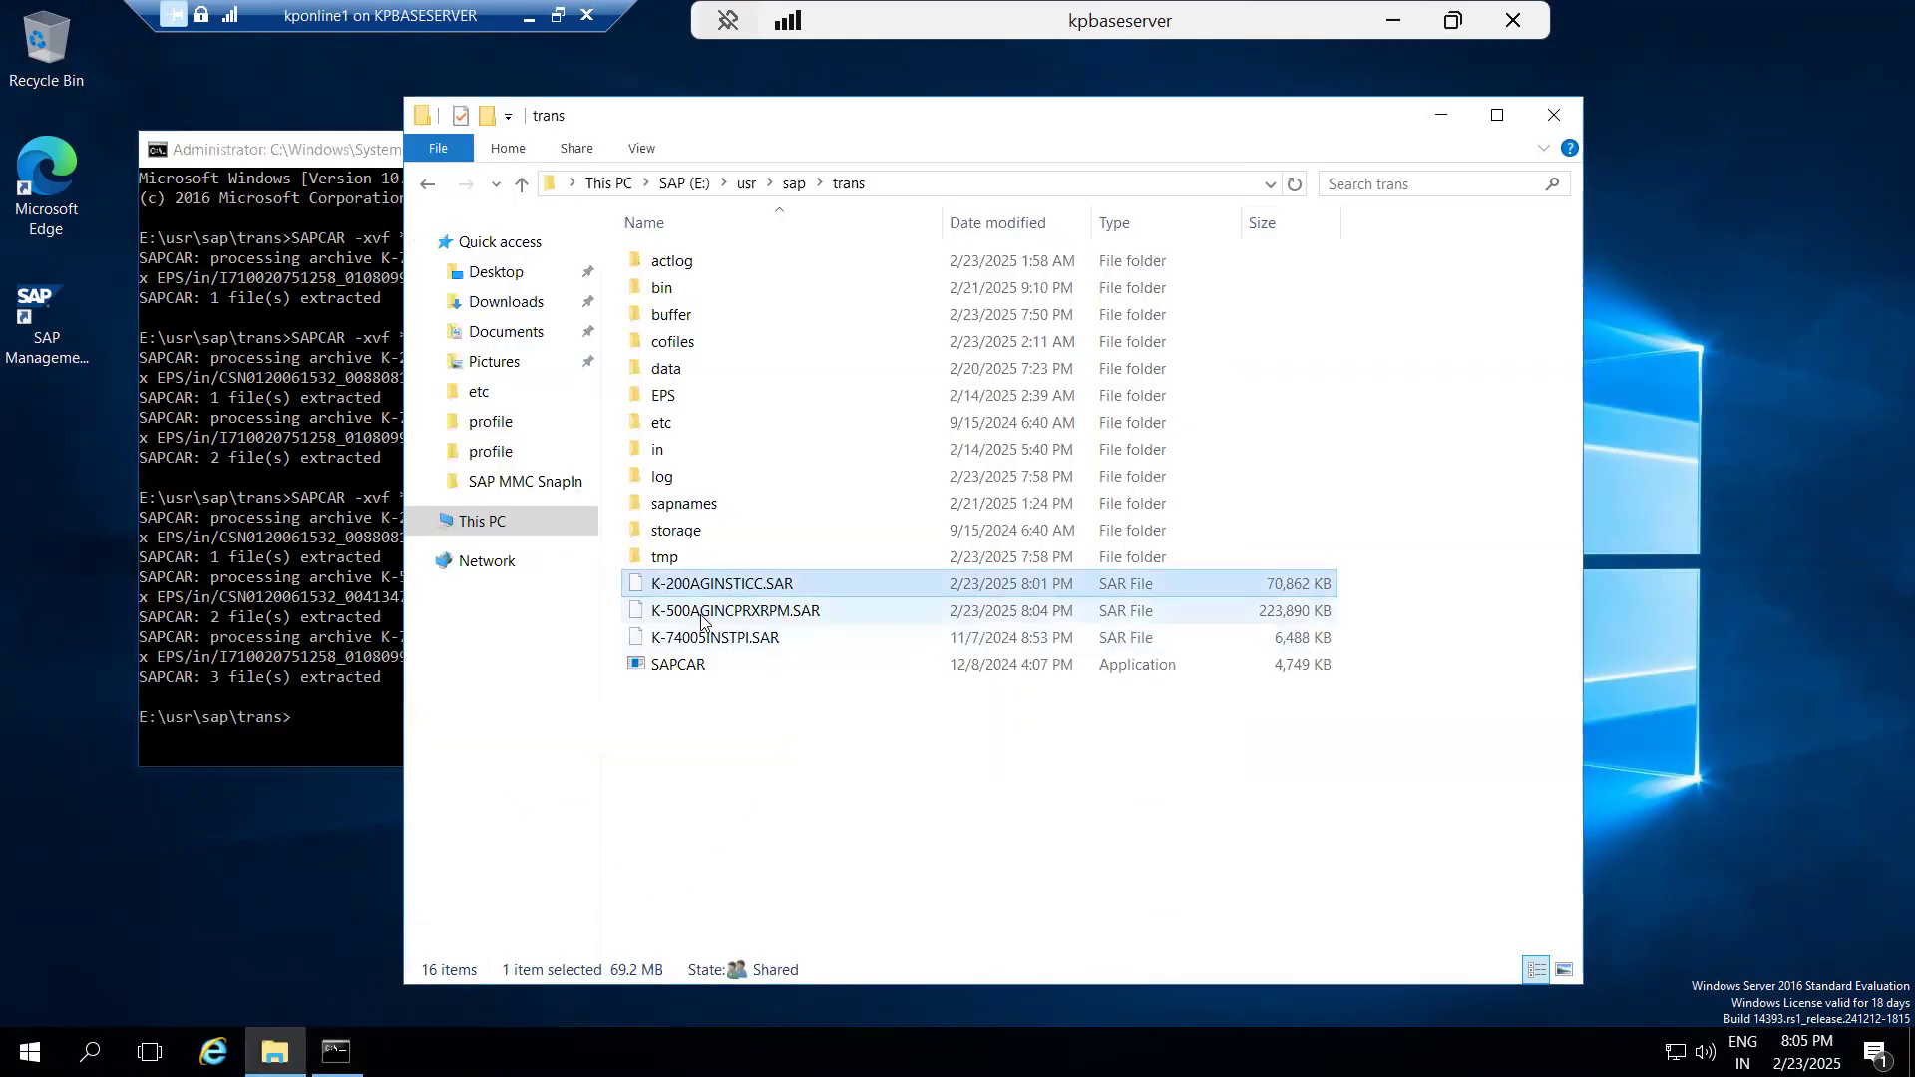
{"action": "left_click", "coordinate": [709, 612], "text": "shift"}
{"action": "left_click", "coordinate": [712, 641], "text": "shift"}
{"action": "key", "text": "shift+Delete"}
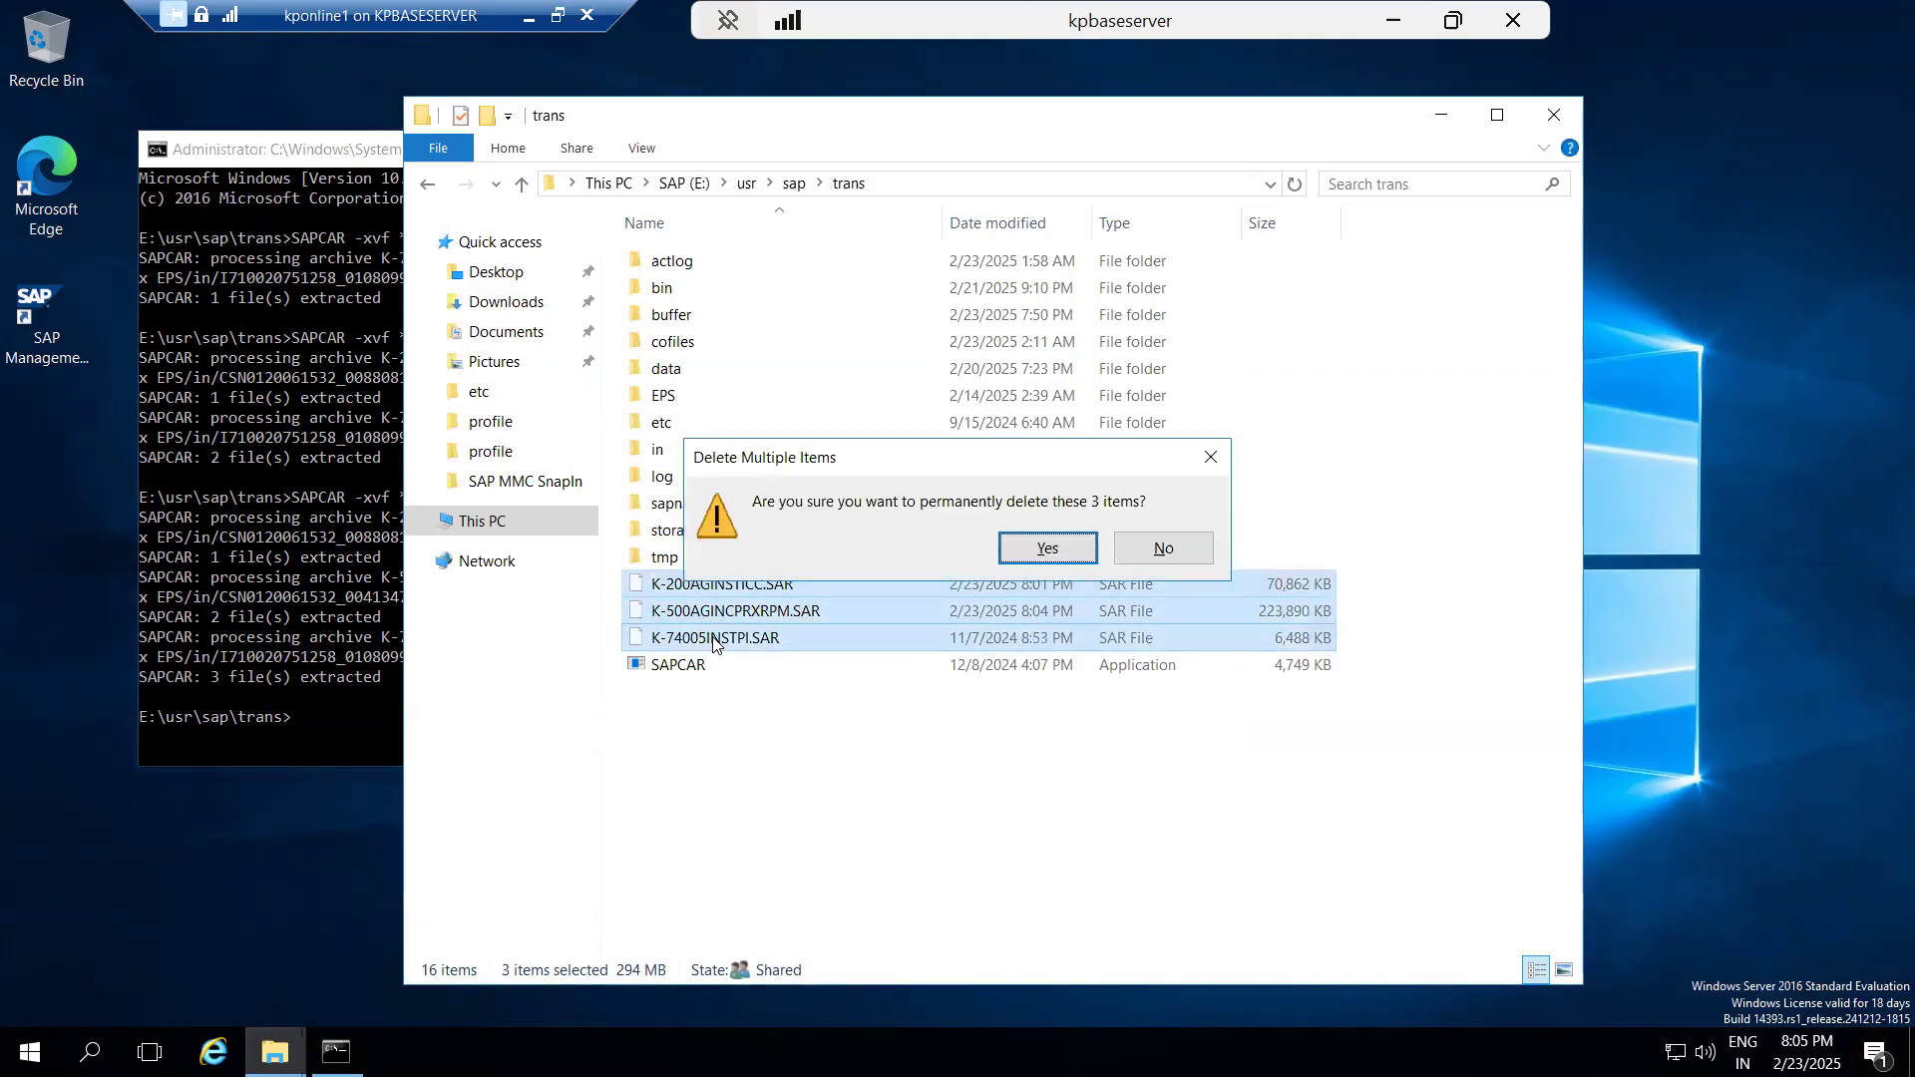
{"action": "left_click", "coordinate": [1096, 555]}
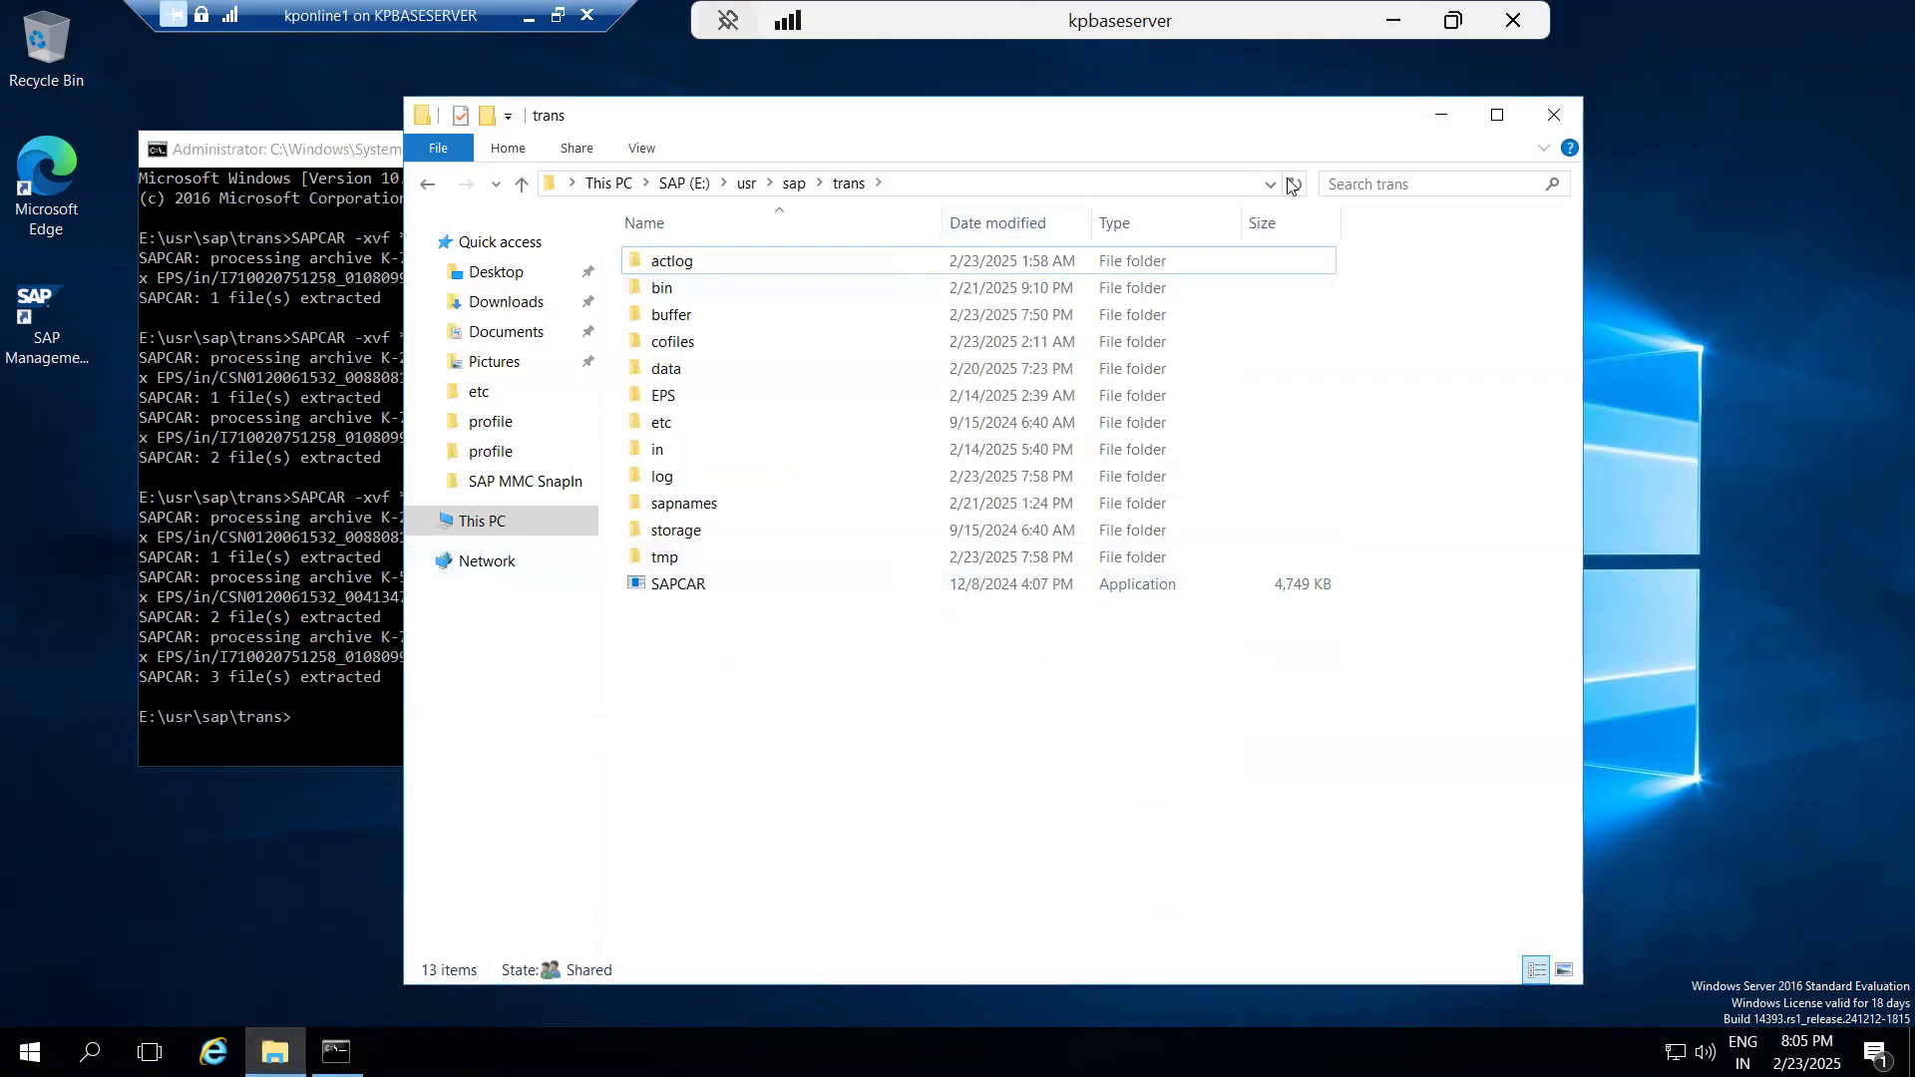
Switch to the SAP GUI remote session and close the message help and notice about the missing CPRXRPM package.
{"action": "left_click", "coordinate": [1393, 20]}
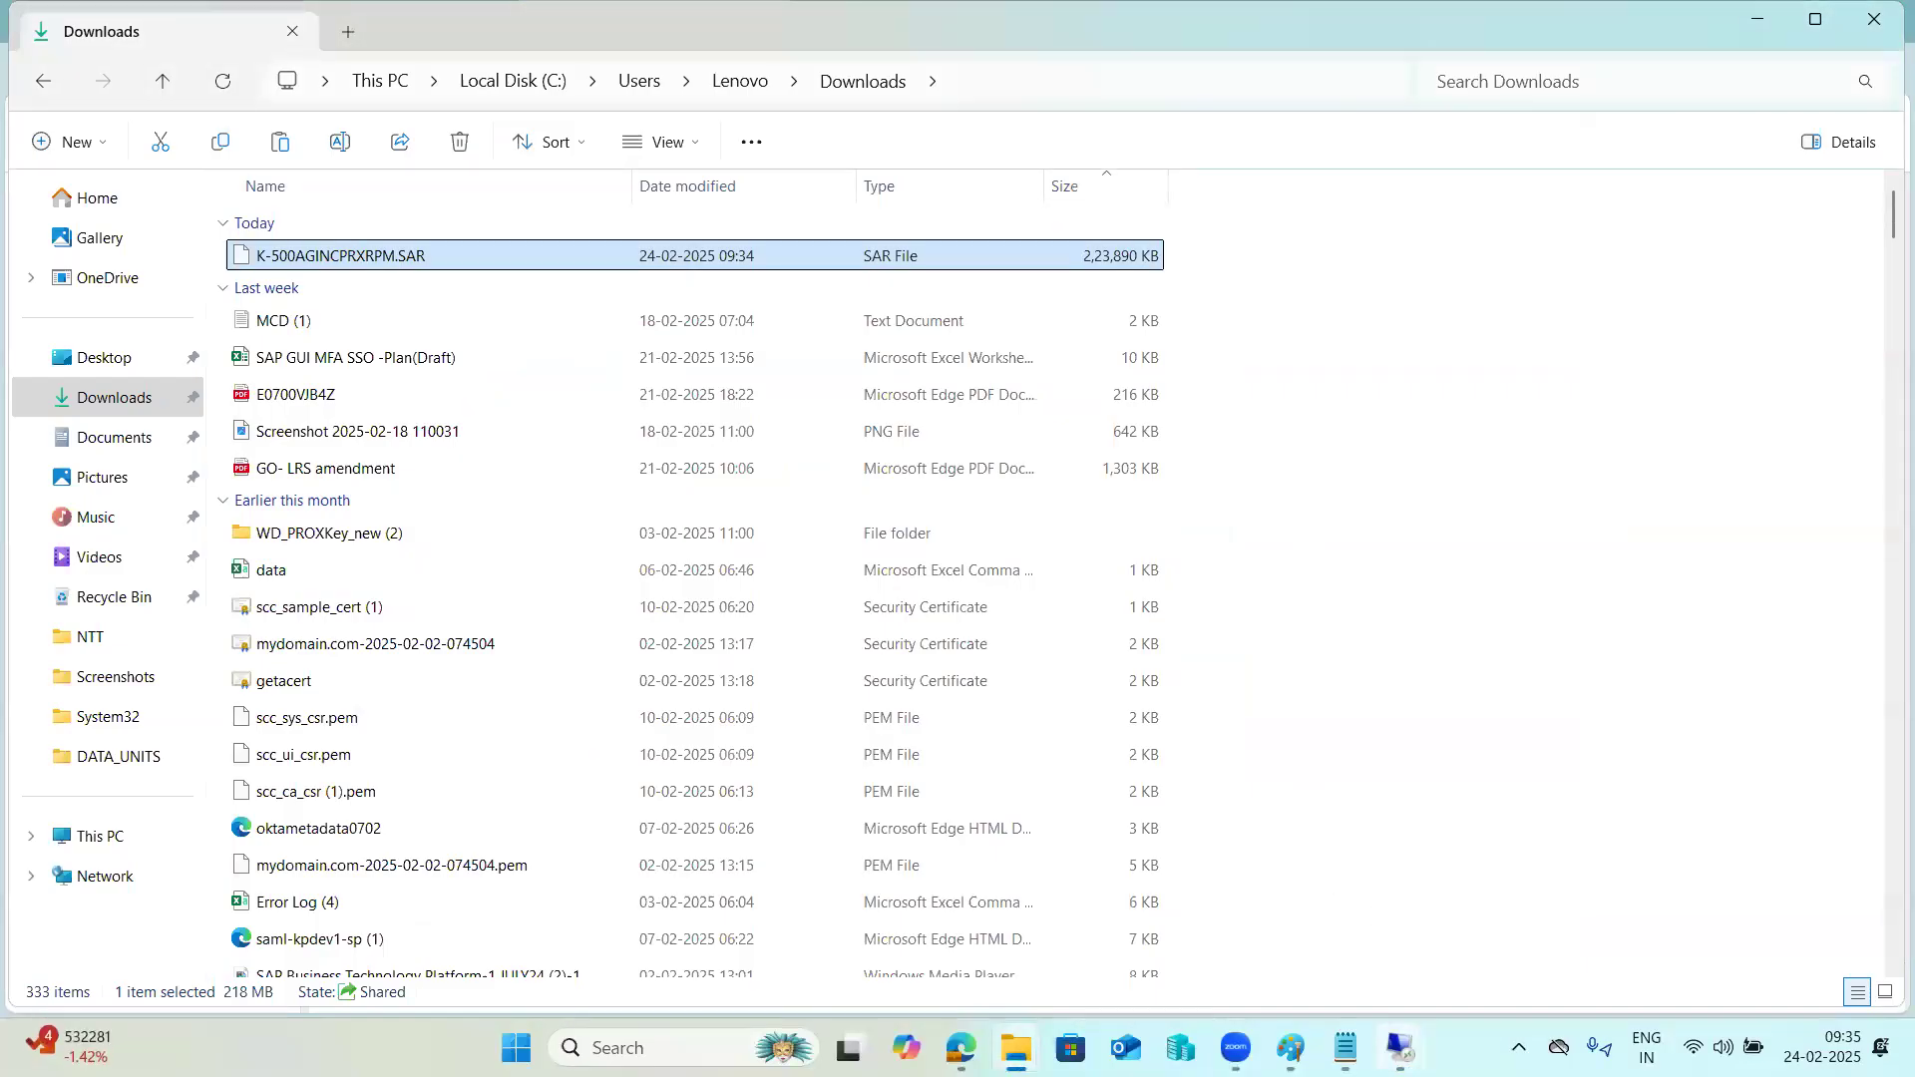
{"action": "mouse_move", "coordinate": [1399, 1048]}
{"action": "left_click", "coordinate": [1328, 921]}
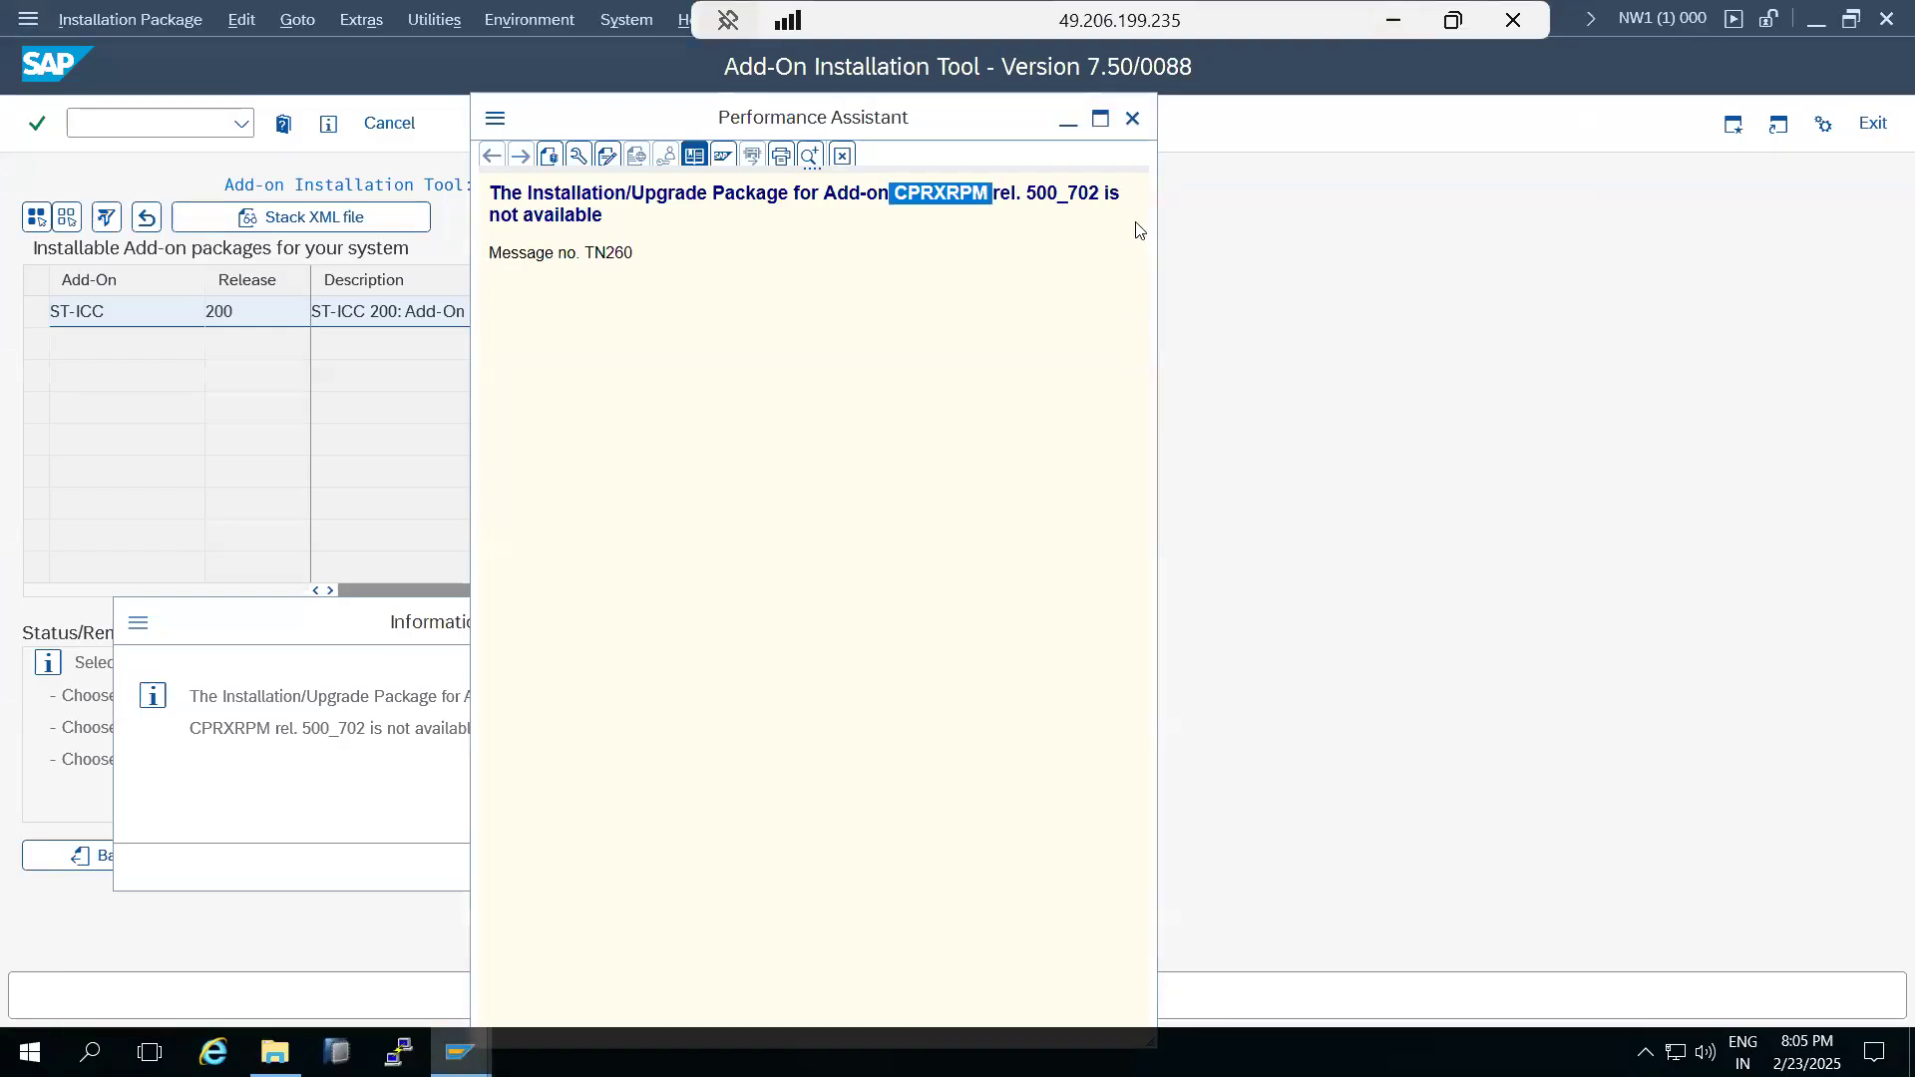
{"action": "left_click", "coordinate": [1133, 117]}
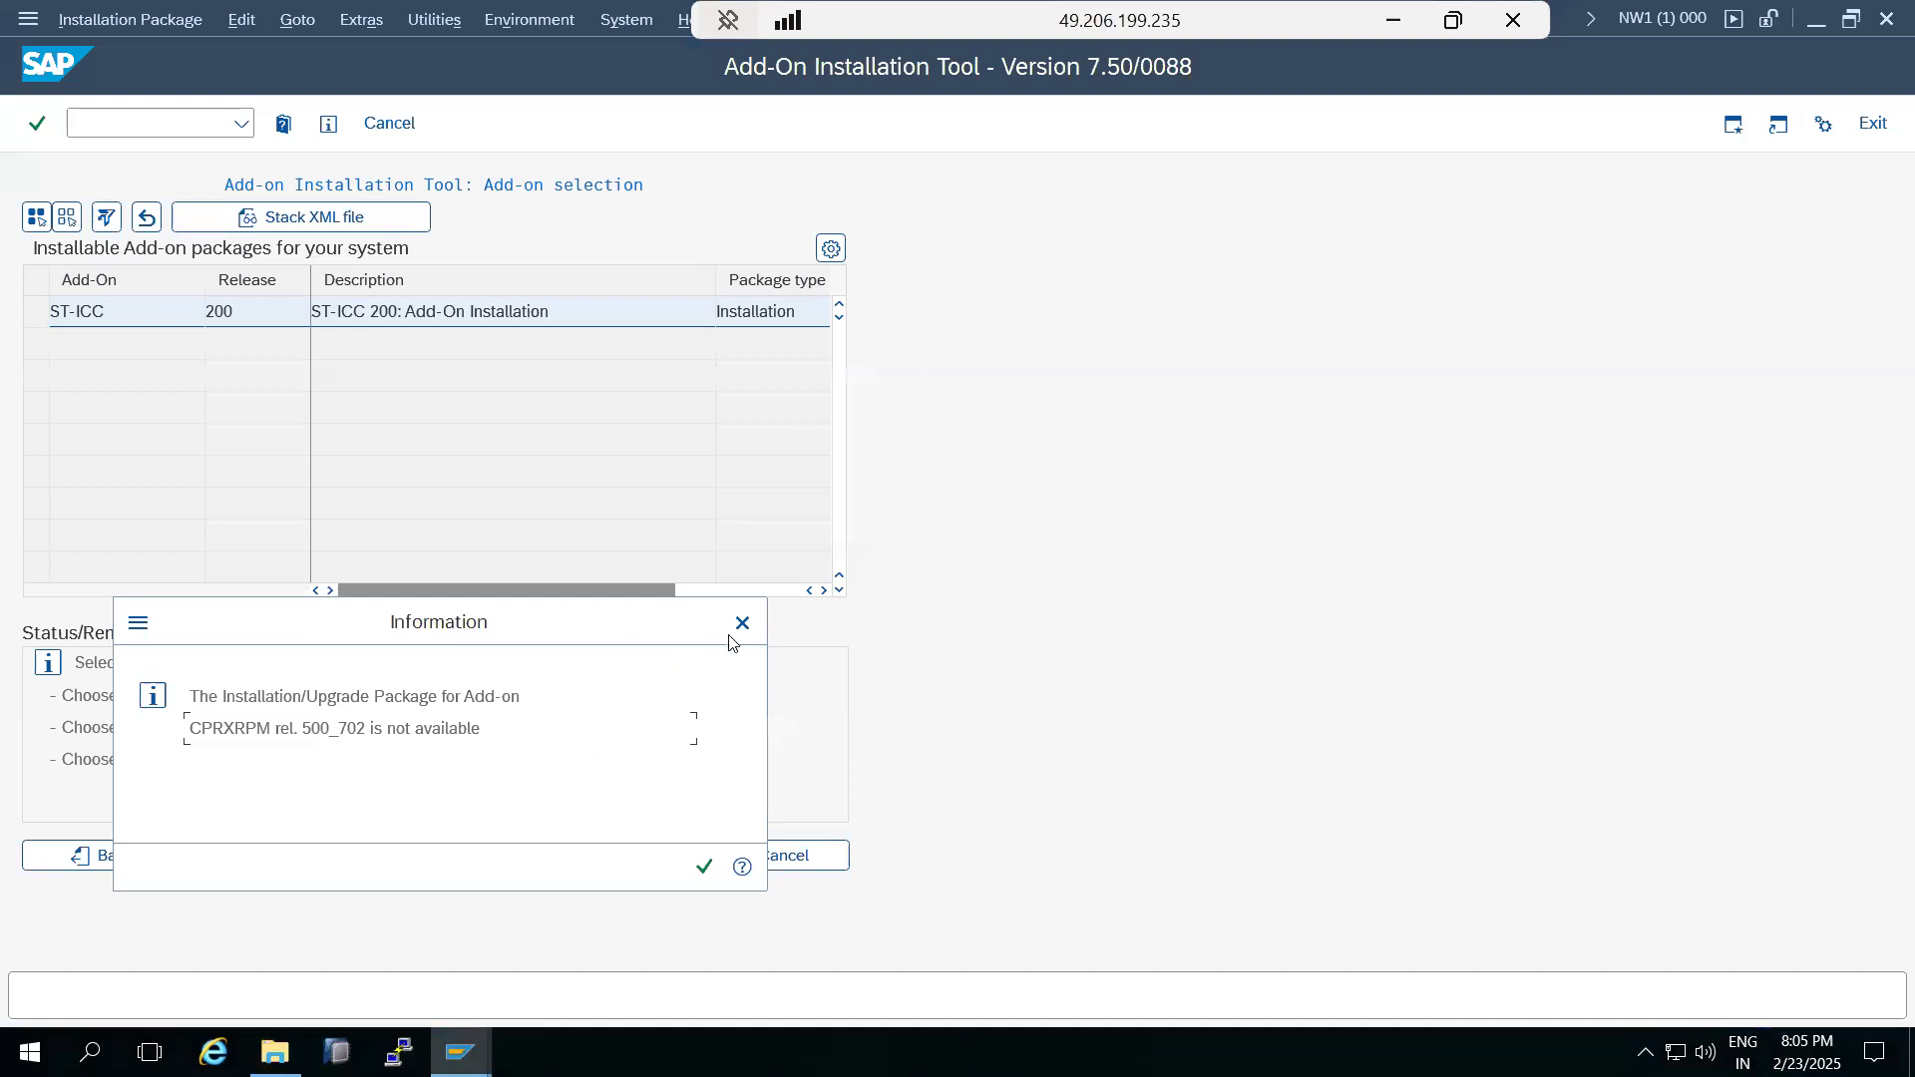
{"action": "key", "text": "Return"}
Load the EPS files from the application server's EPS inbox into SAINT and return to the add-on selection.
{"action": "left_click", "coordinate": [103, 19]}
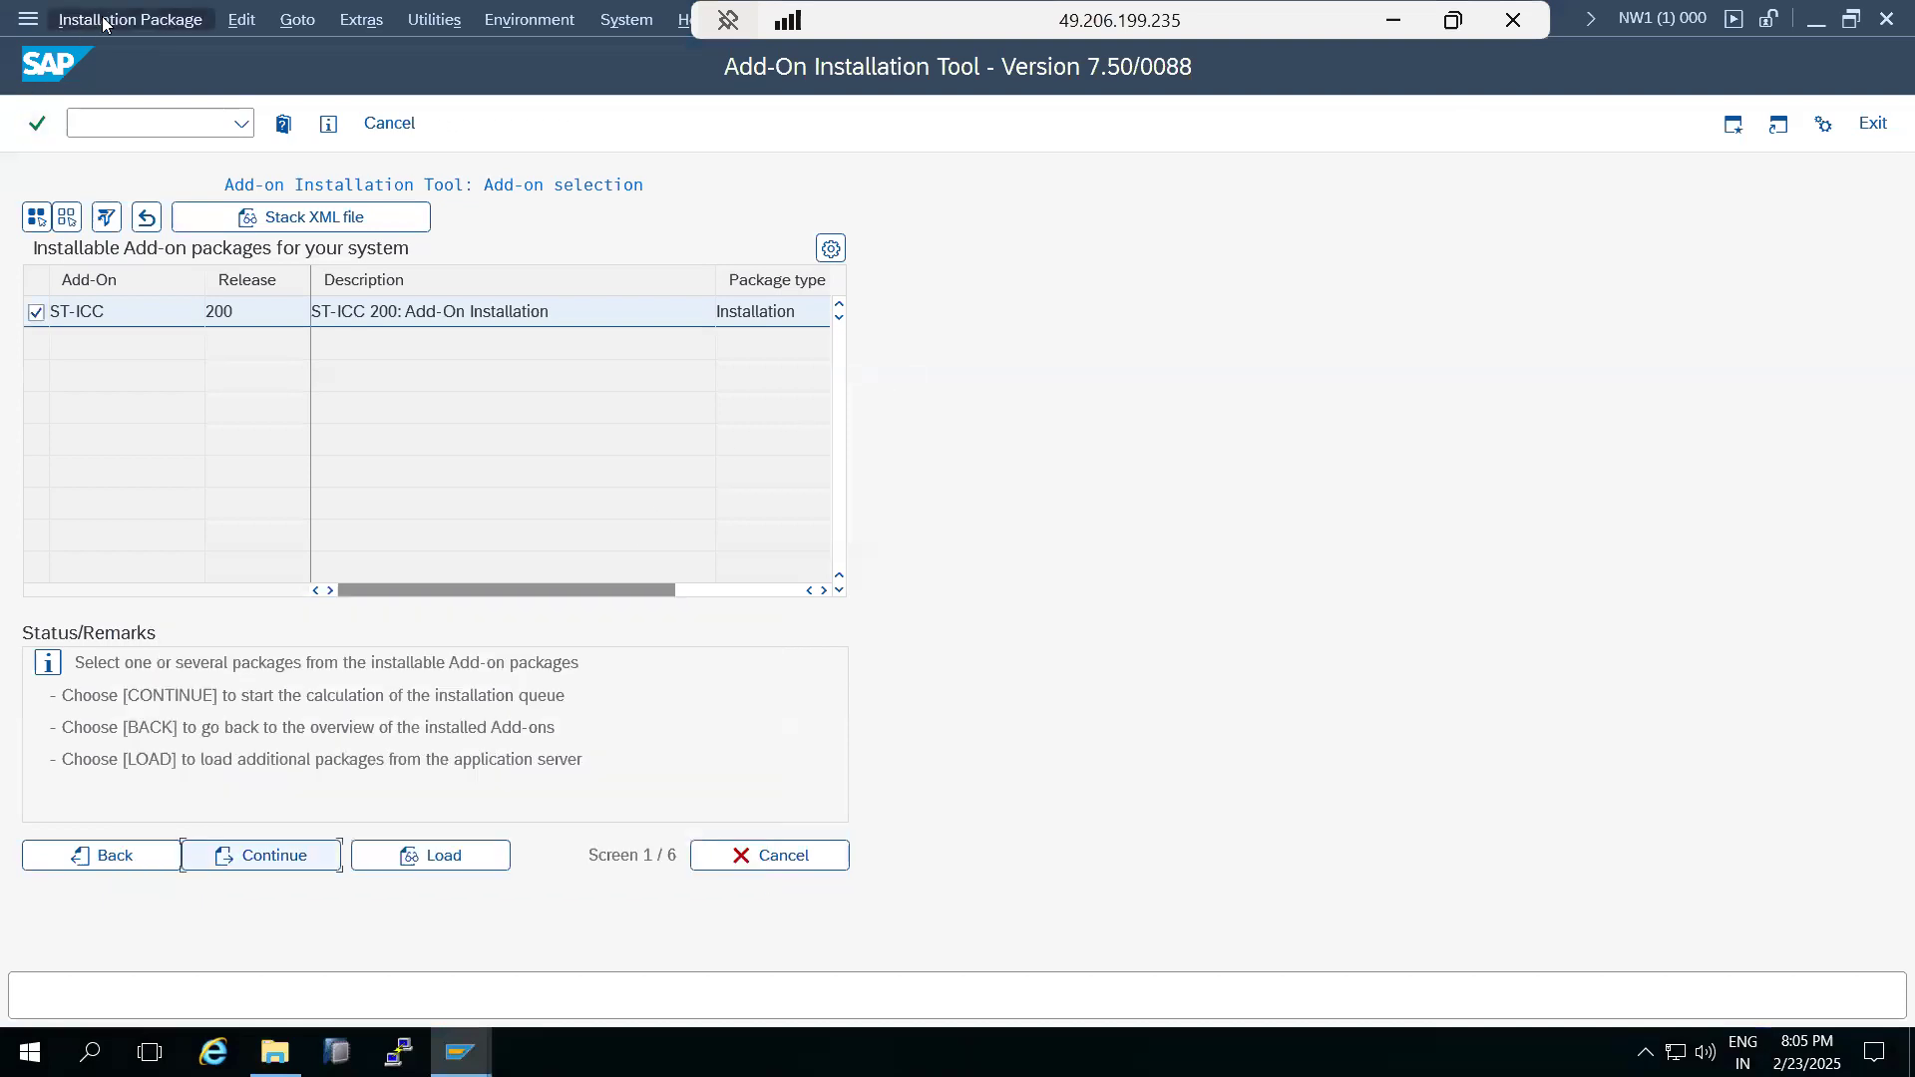
{"action": "mouse_move", "coordinate": [229, 52]}
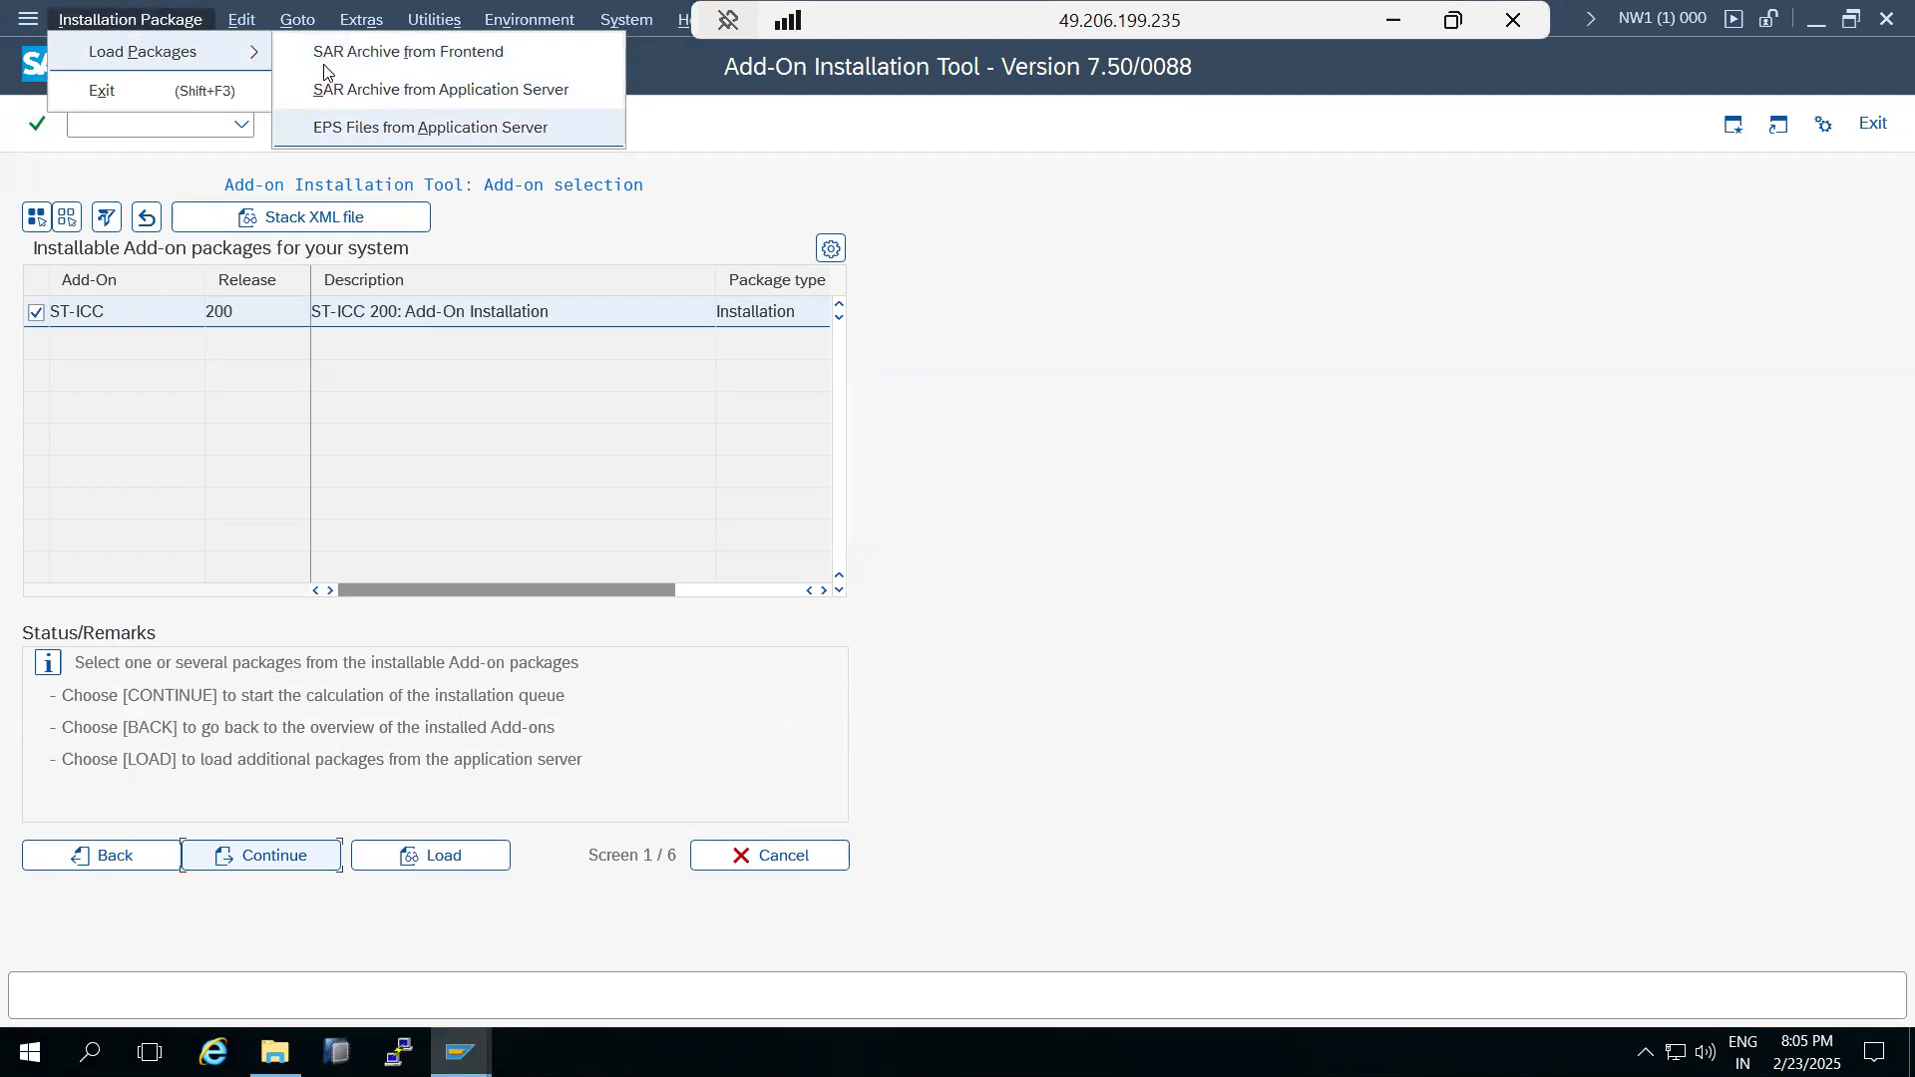
{"action": "left_click", "coordinate": [329, 127]}
{"action": "left_click", "coordinate": [380, 670]}
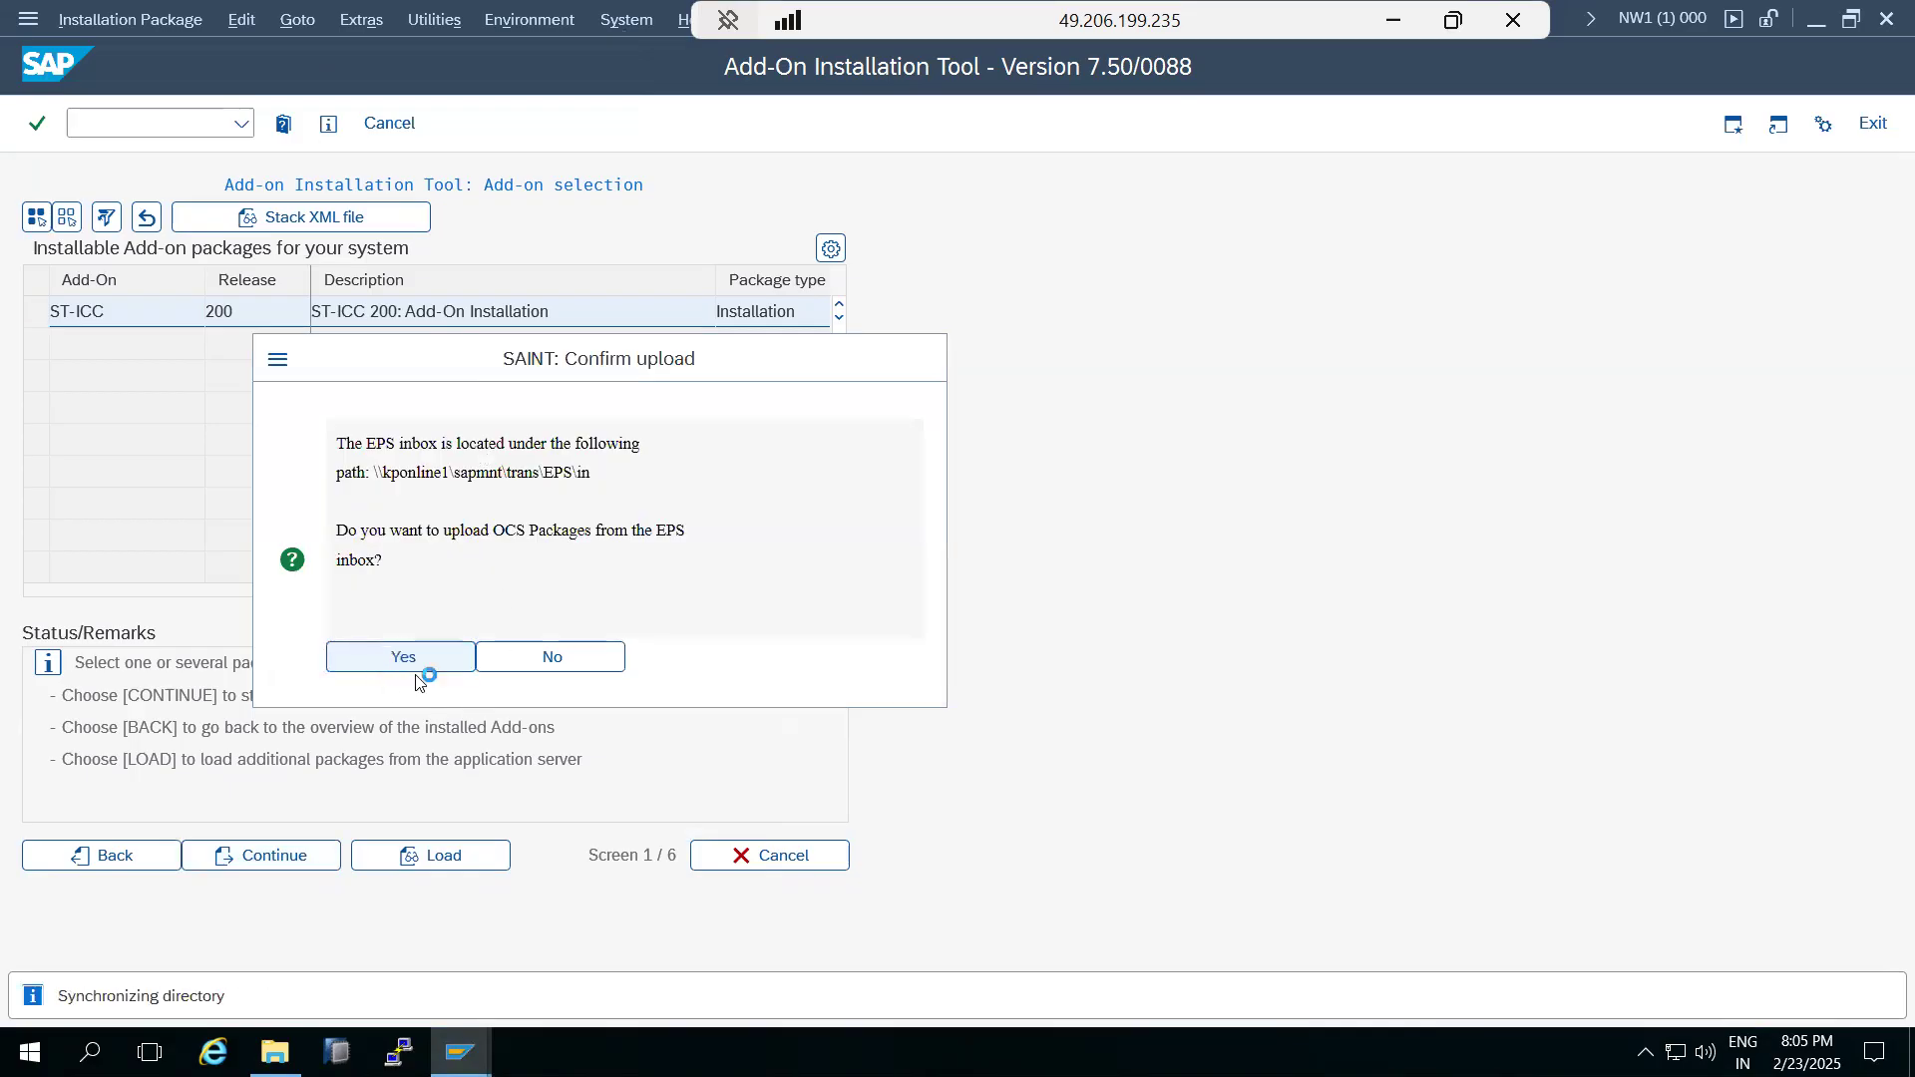
{"action": "left_click", "coordinate": [36, 65]}
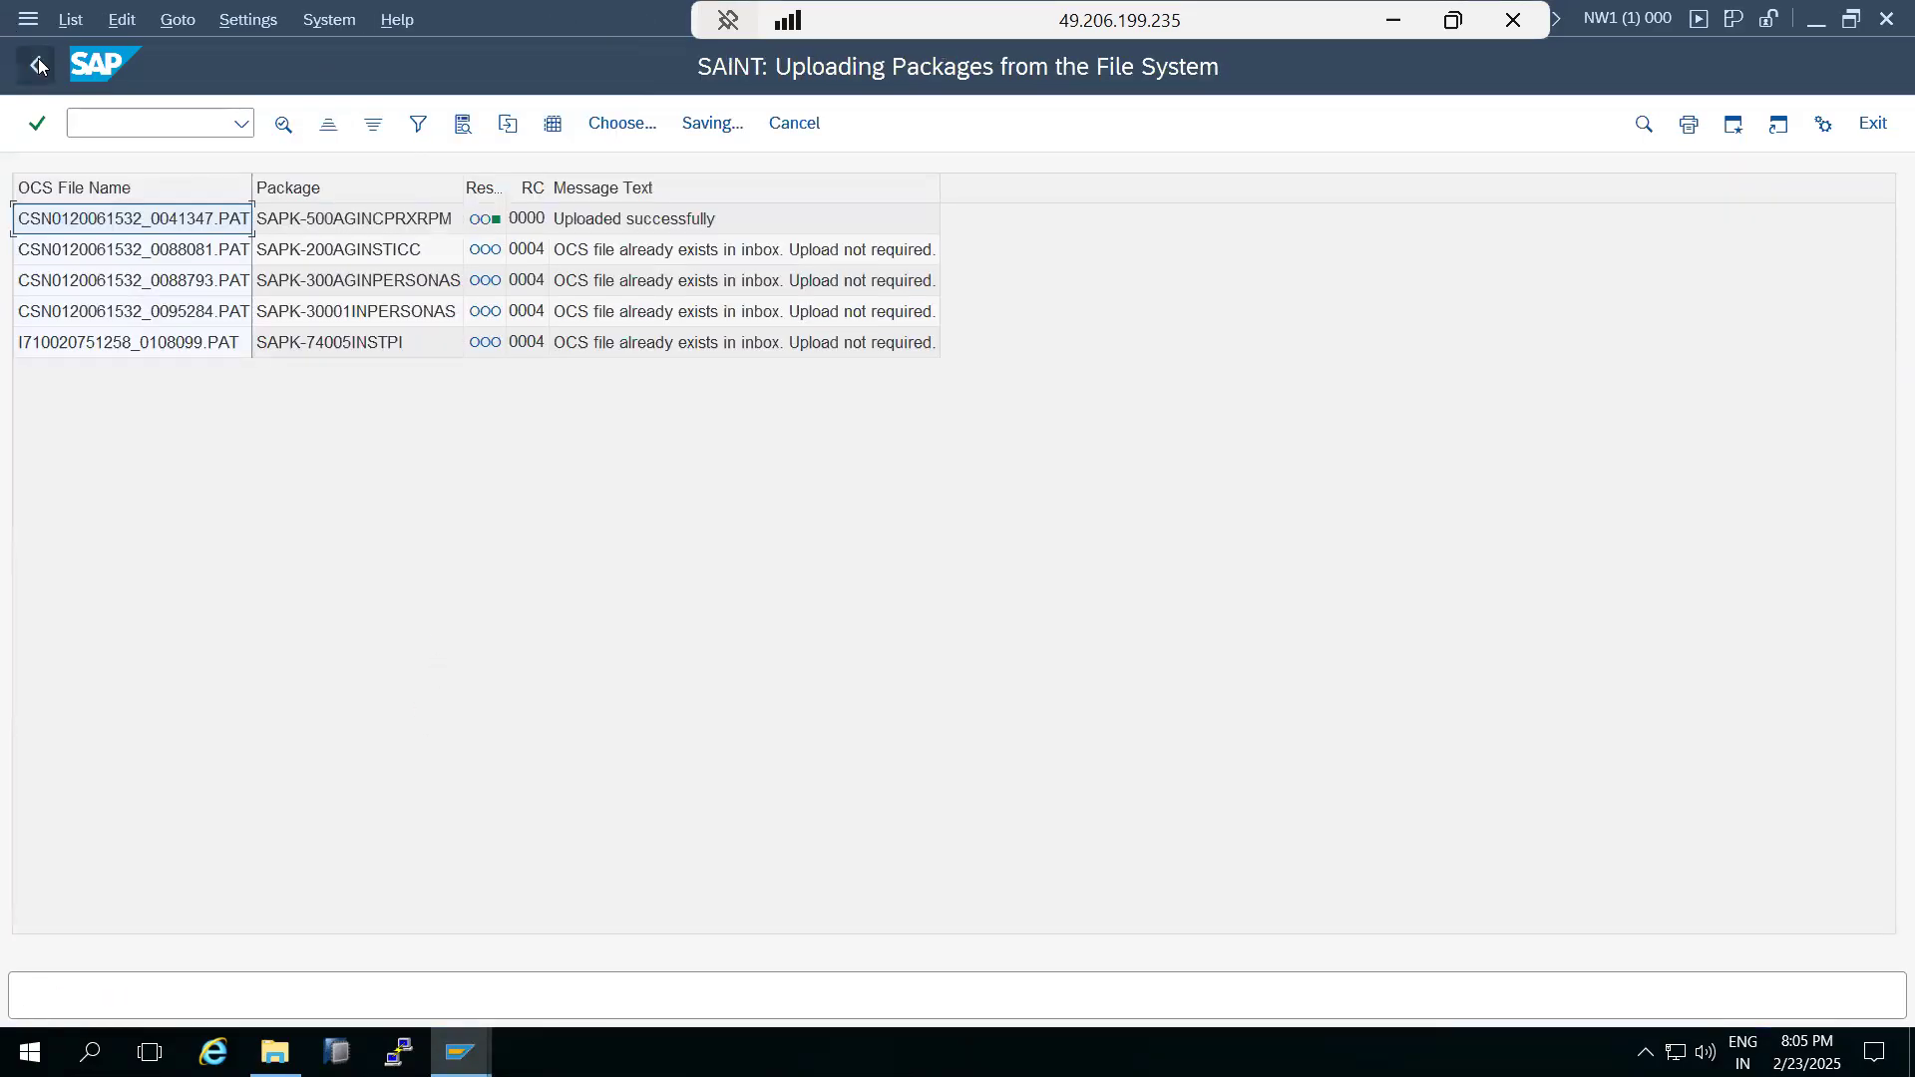
Try to calculate the installation queue for CPRXRPM 500_702 and ST-ICC 200 together, and dismiss the resulting message.
{"action": "left_click", "coordinate": [36, 312]}
{"action": "left_click", "coordinate": [36, 344]}
{"action": "left_click", "coordinate": [241, 855]}
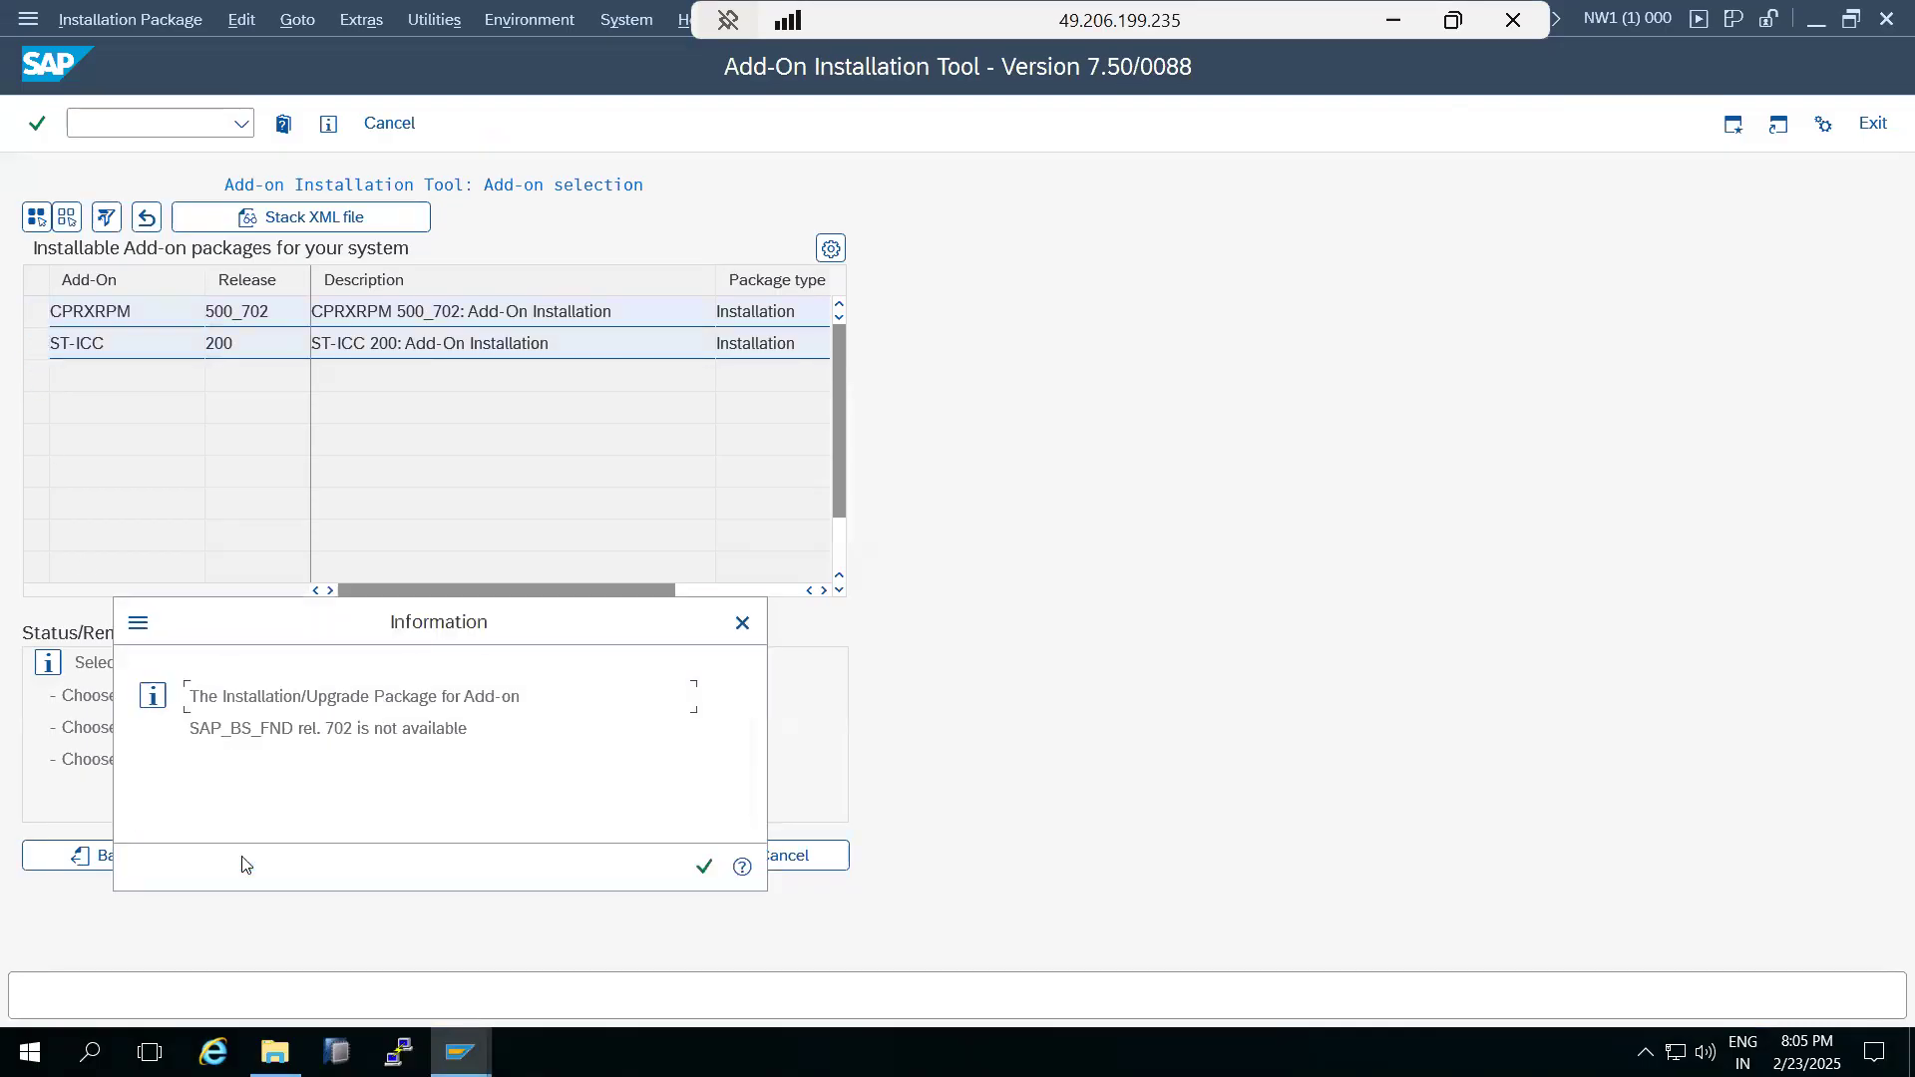
{"action": "left_click_drag", "start_coordinate": [190, 729], "coordinate": [299, 727]}
{"action": "left_click", "coordinate": [705, 868]}
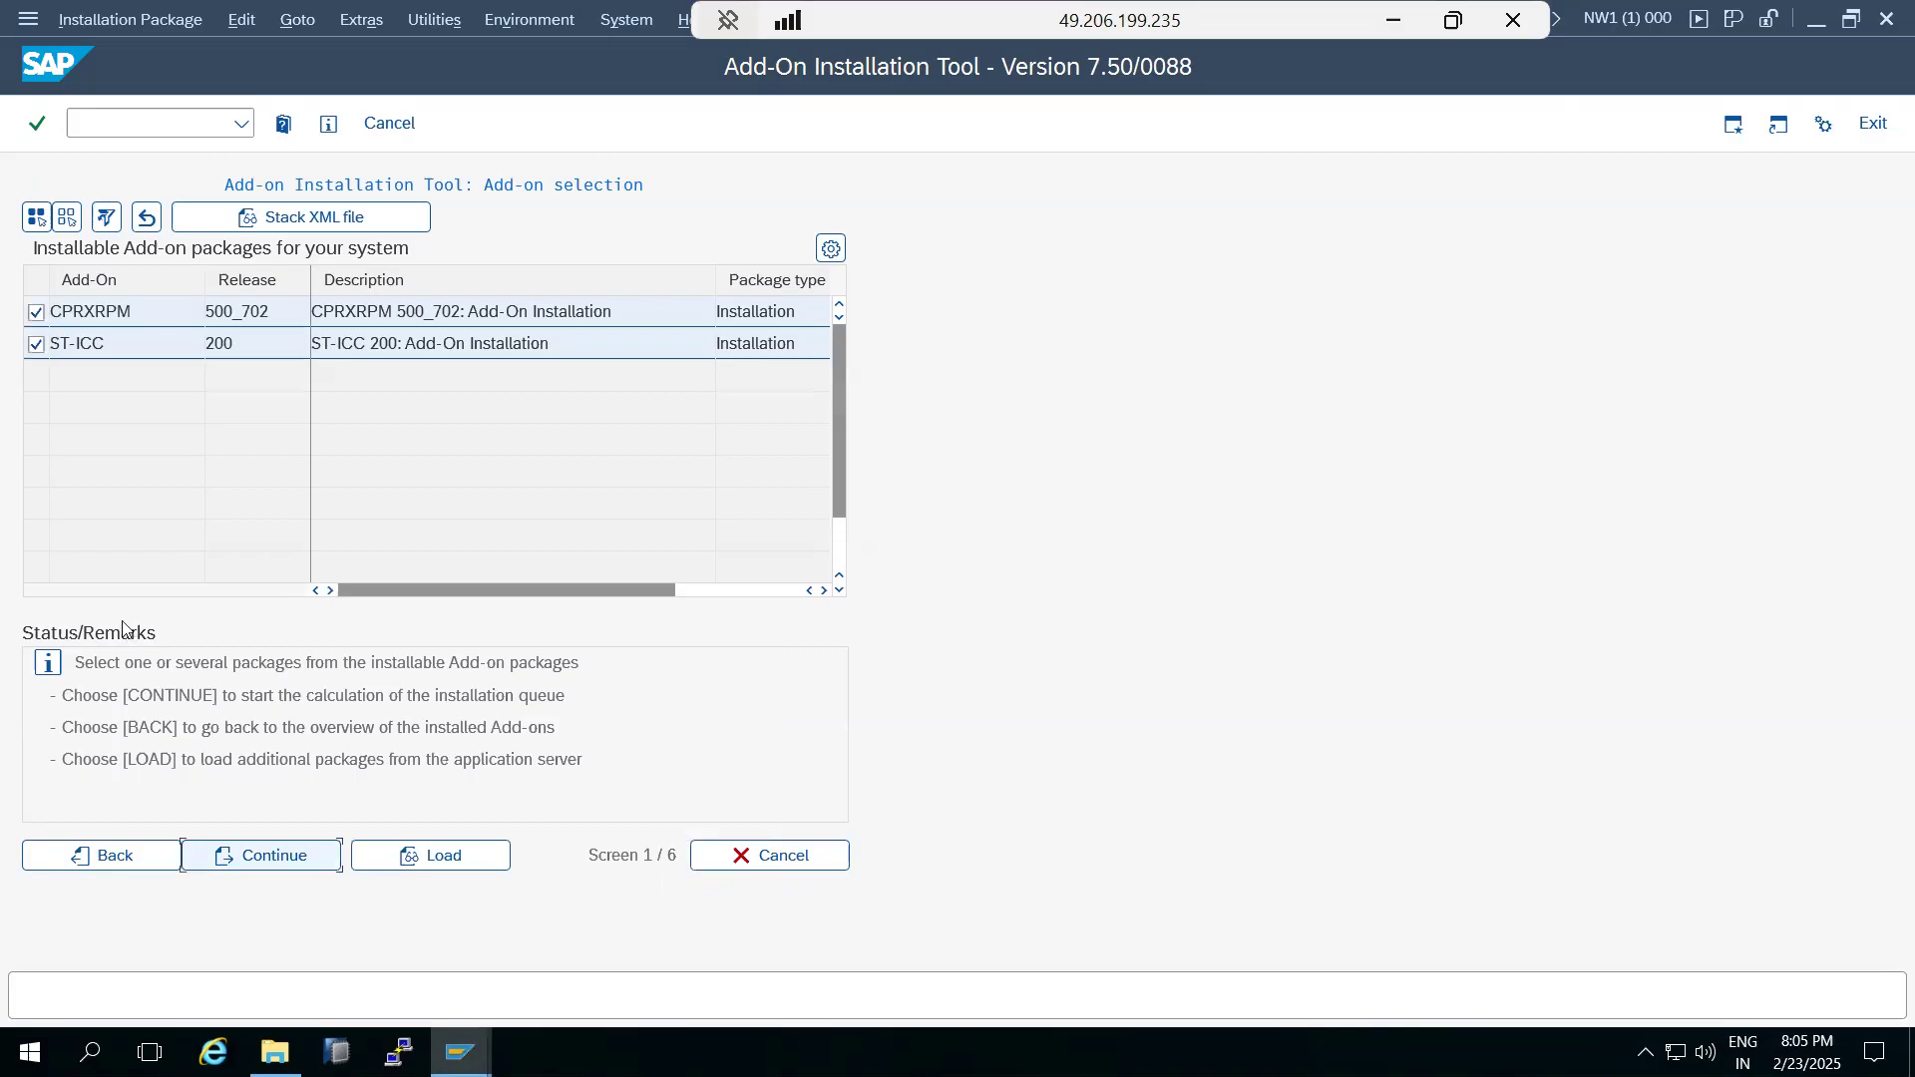
Deselect CPRXRPM and ST-ICC and cancel out of the Add-On Installation Tool.
{"action": "left_click", "coordinate": [35, 314]}
{"action": "left_click", "coordinate": [37, 345]}
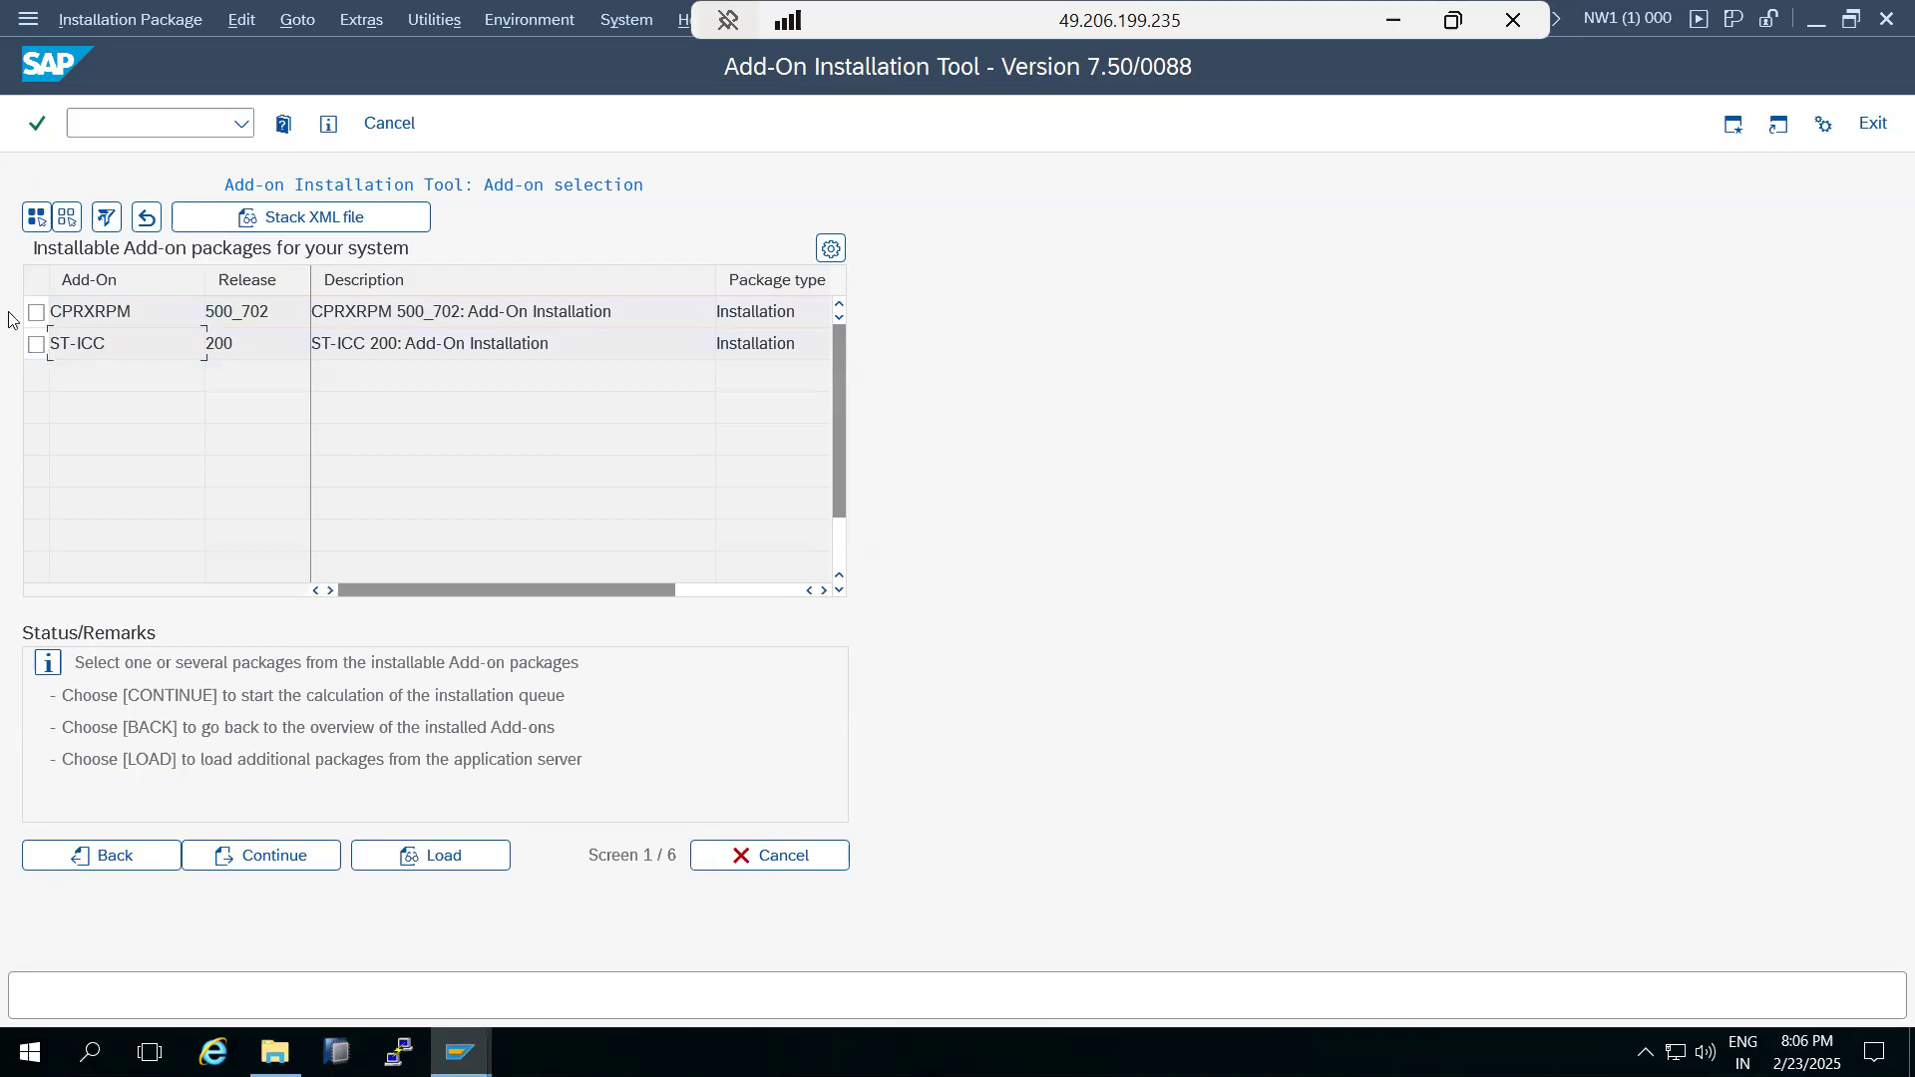
{"action": "left_click", "coordinate": [748, 868]}
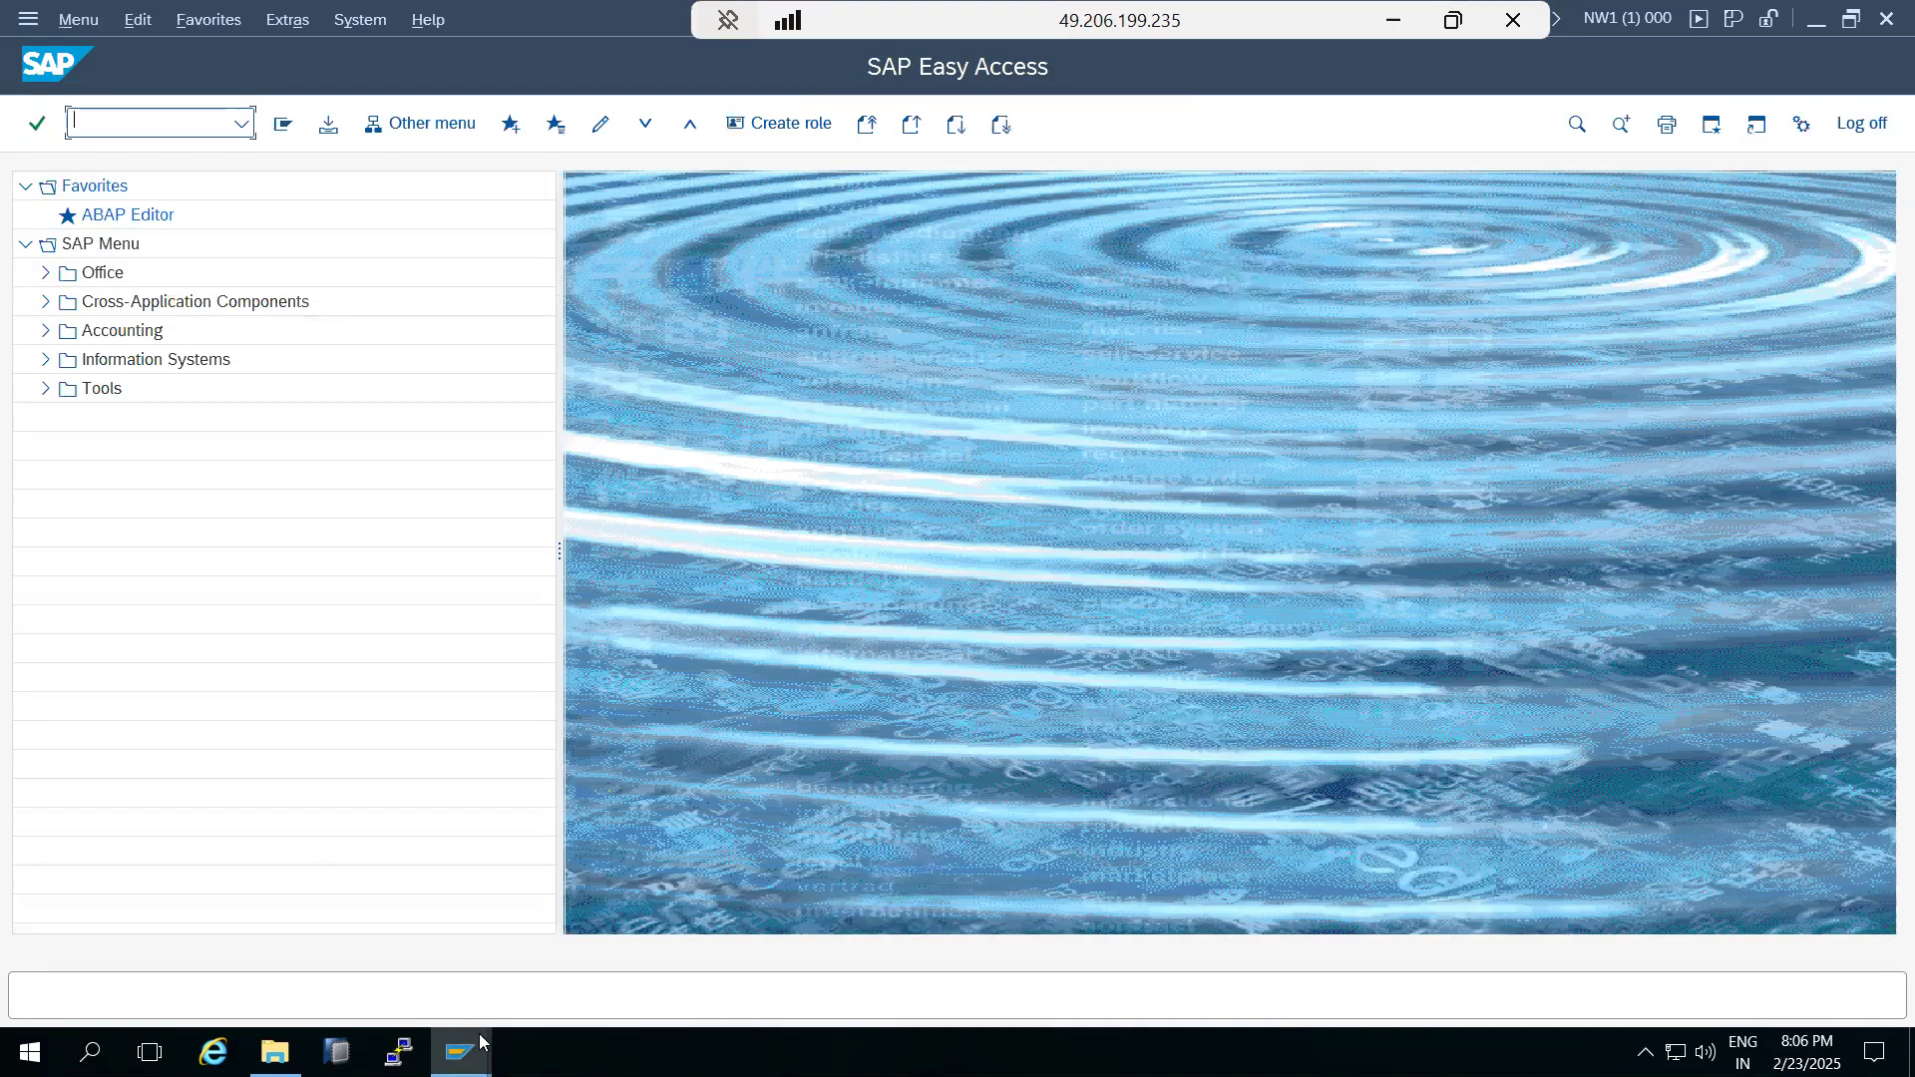
{"action": "mouse_move", "coordinate": [459, 1052]}
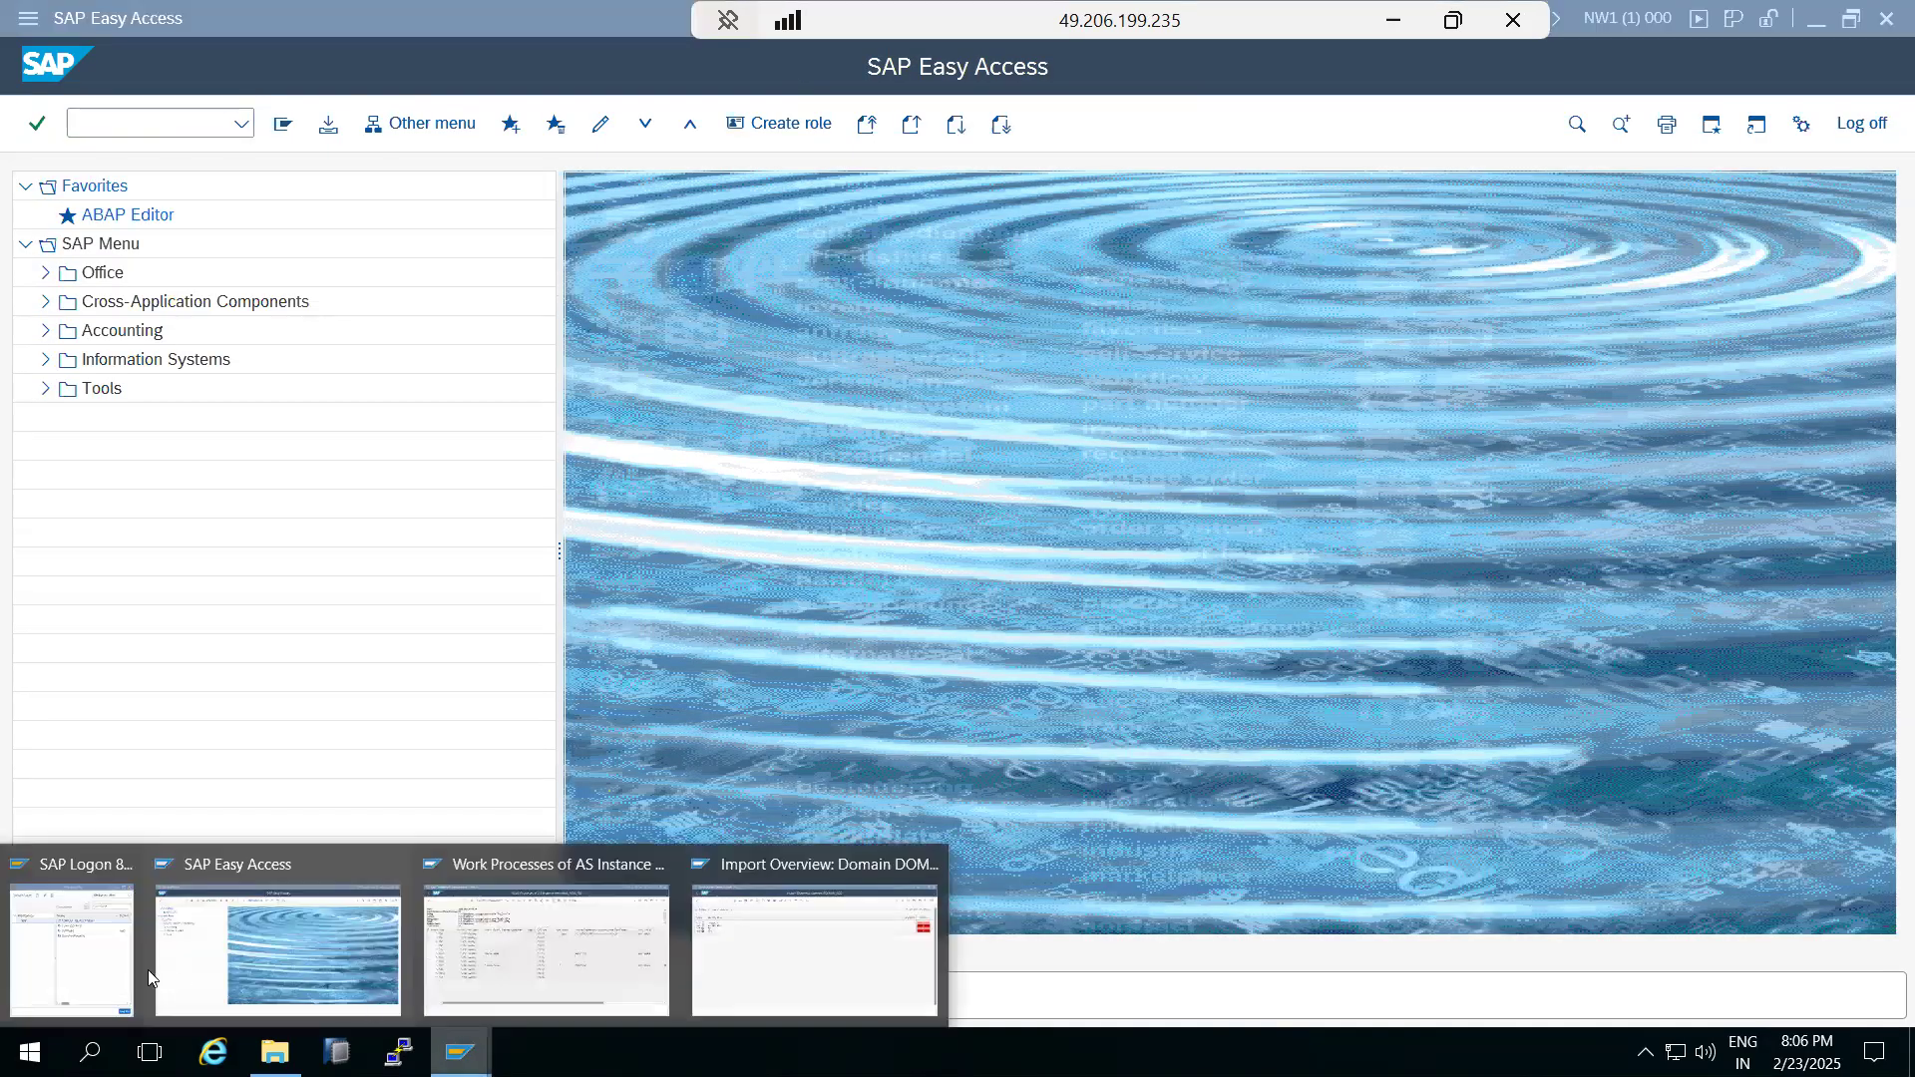
{"action": "left_click", "coordinate": [71, 958]}
{"action": "left_click", "coordinate": [989, 474]}
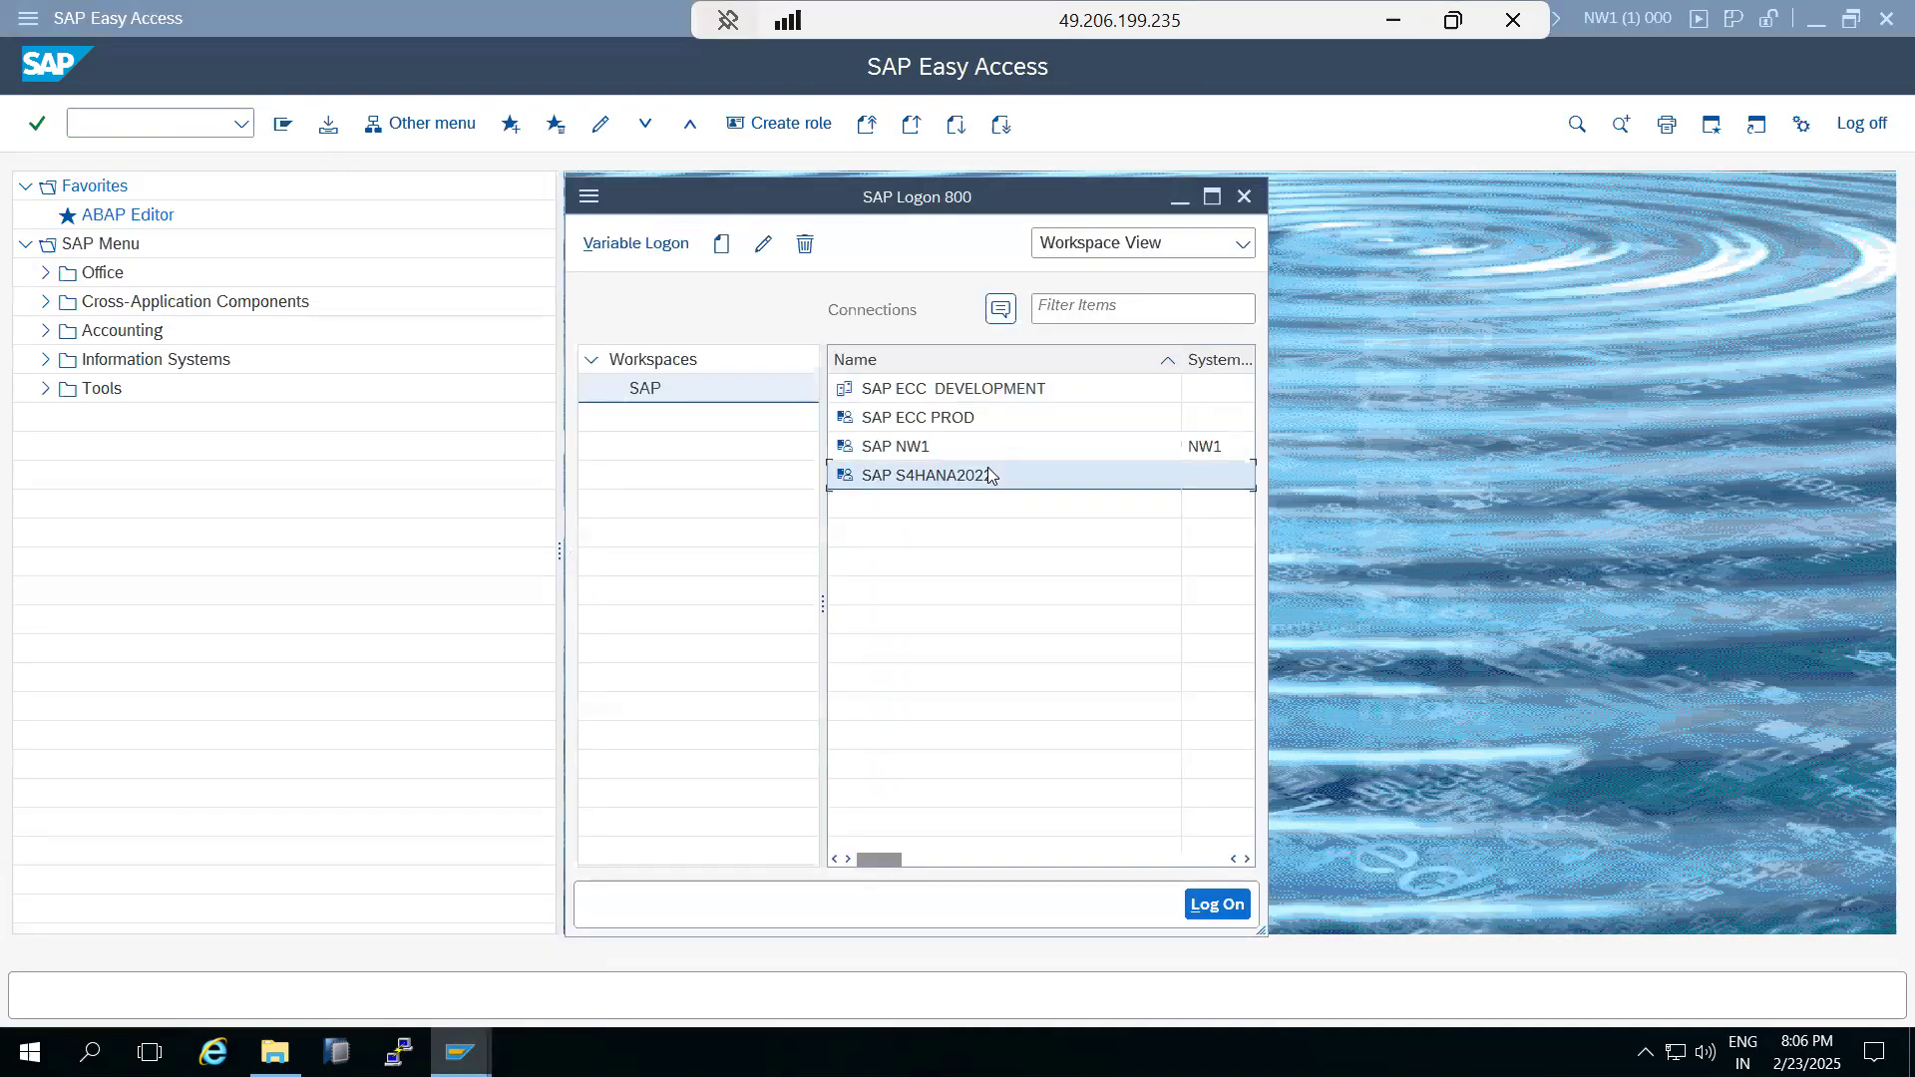
{"action": "double_click", "coordinate": [990, 475]}
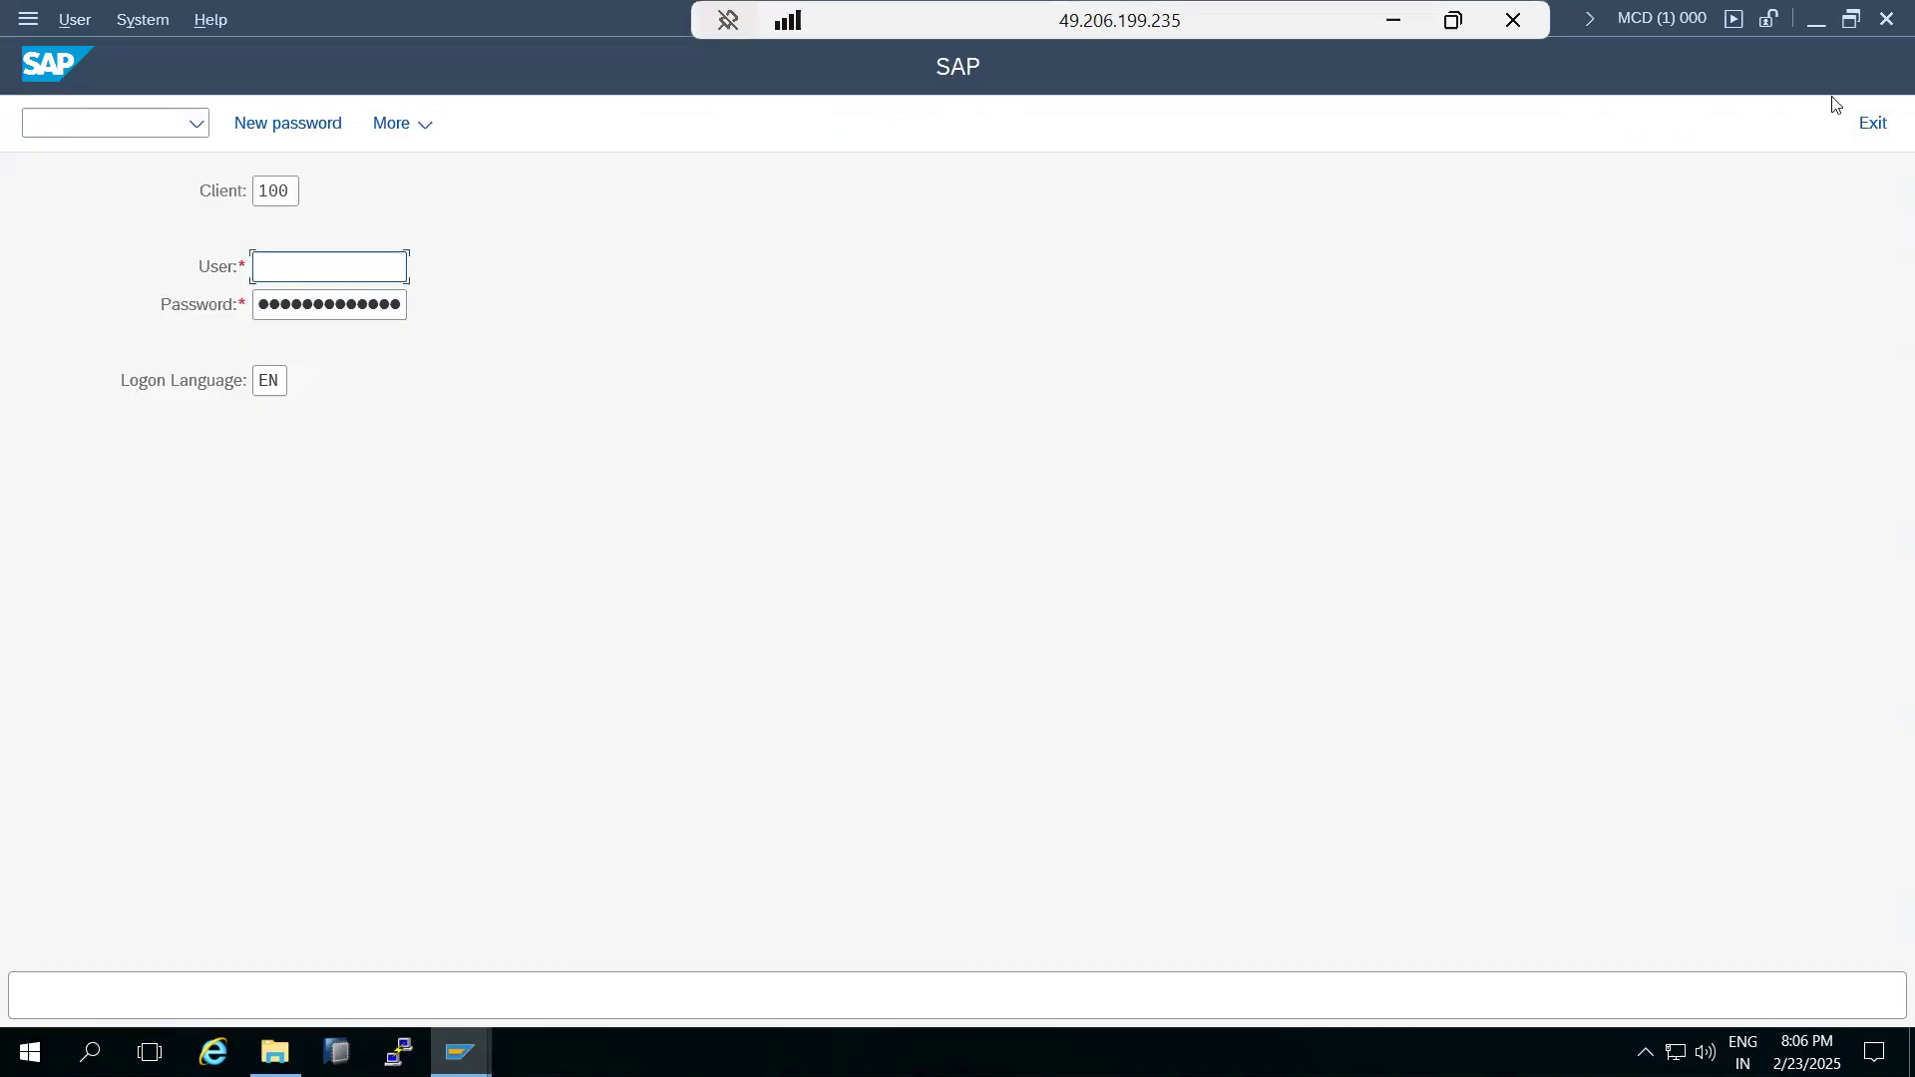
{"action": "left_click", "coordinate": [1886, 22]}
Reopen transaction saint in the NW1 system and start a new add-on installation.
{"action": "left_click", "coordinate": [459, 1052]}
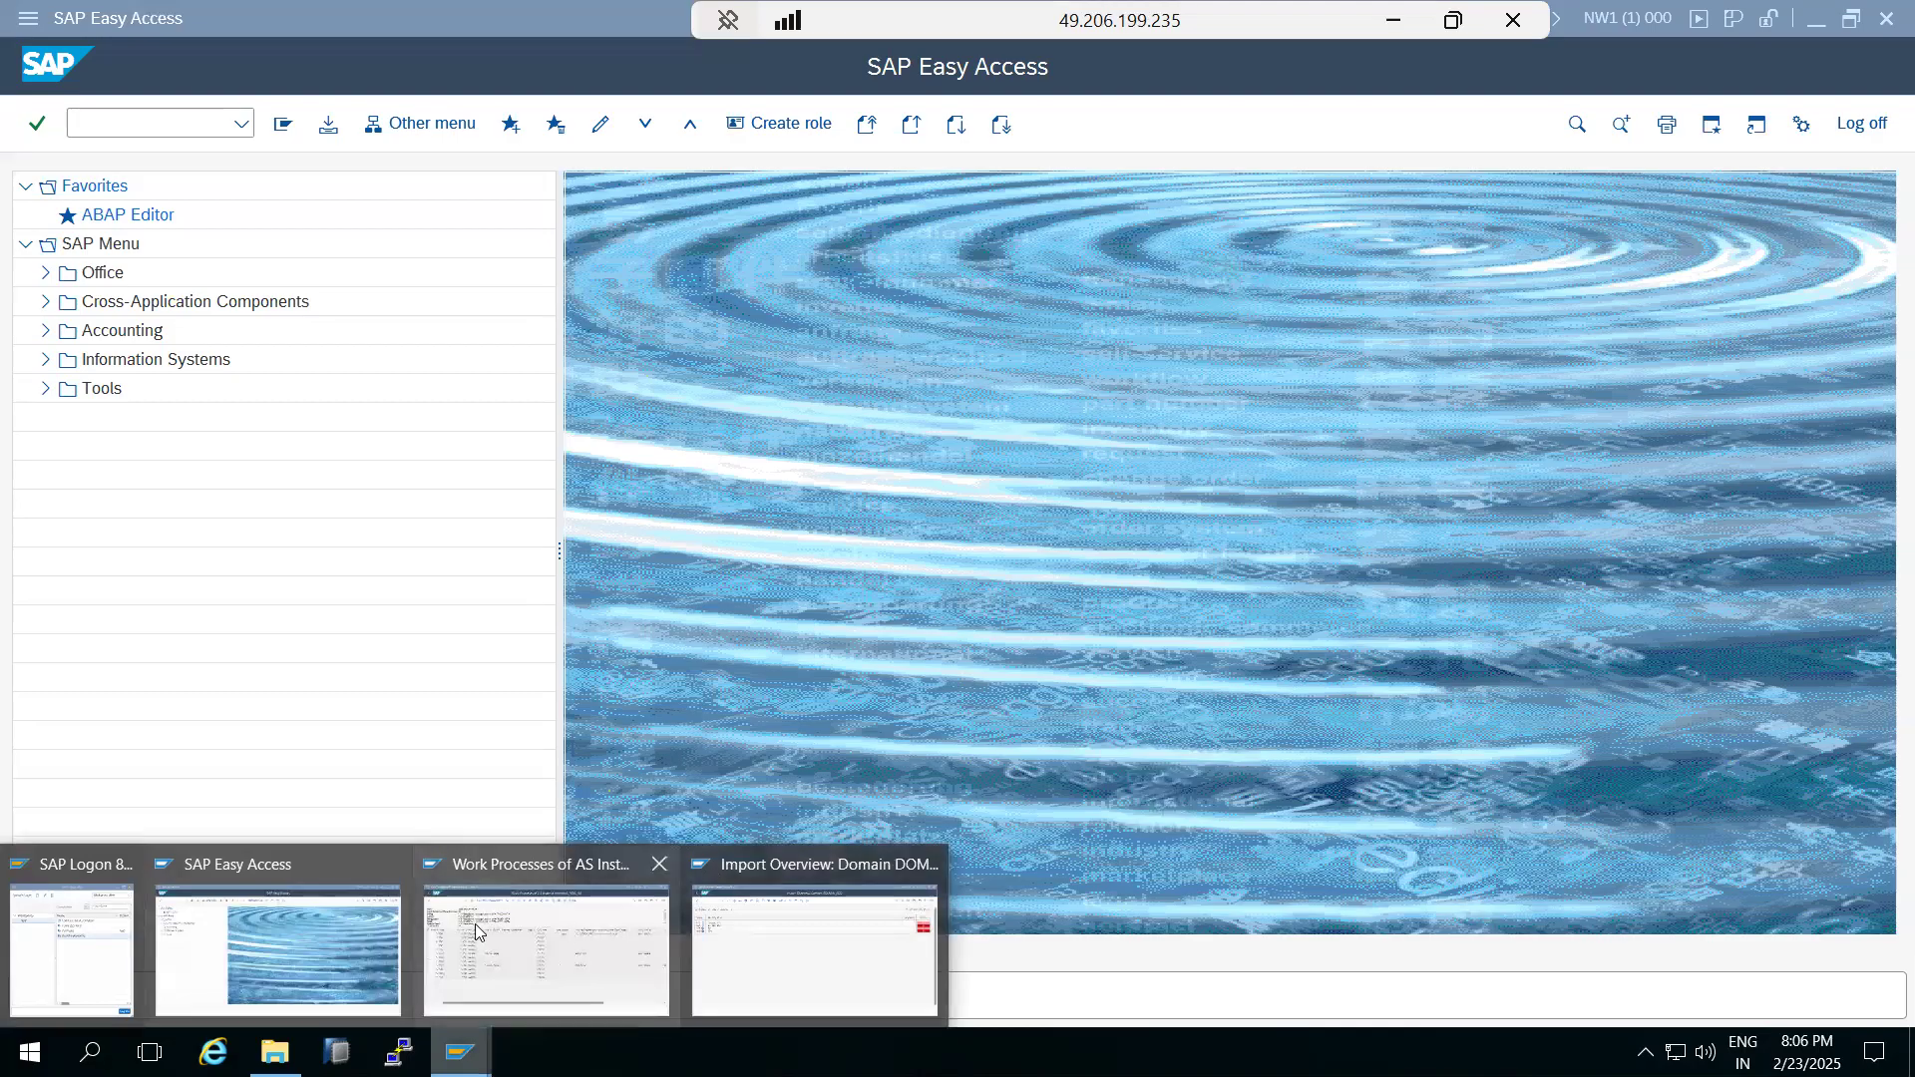
{"action": "left_click", "coordinate": [351, 926]}
{"action": "left_click", "coordinate": [241, 123]}
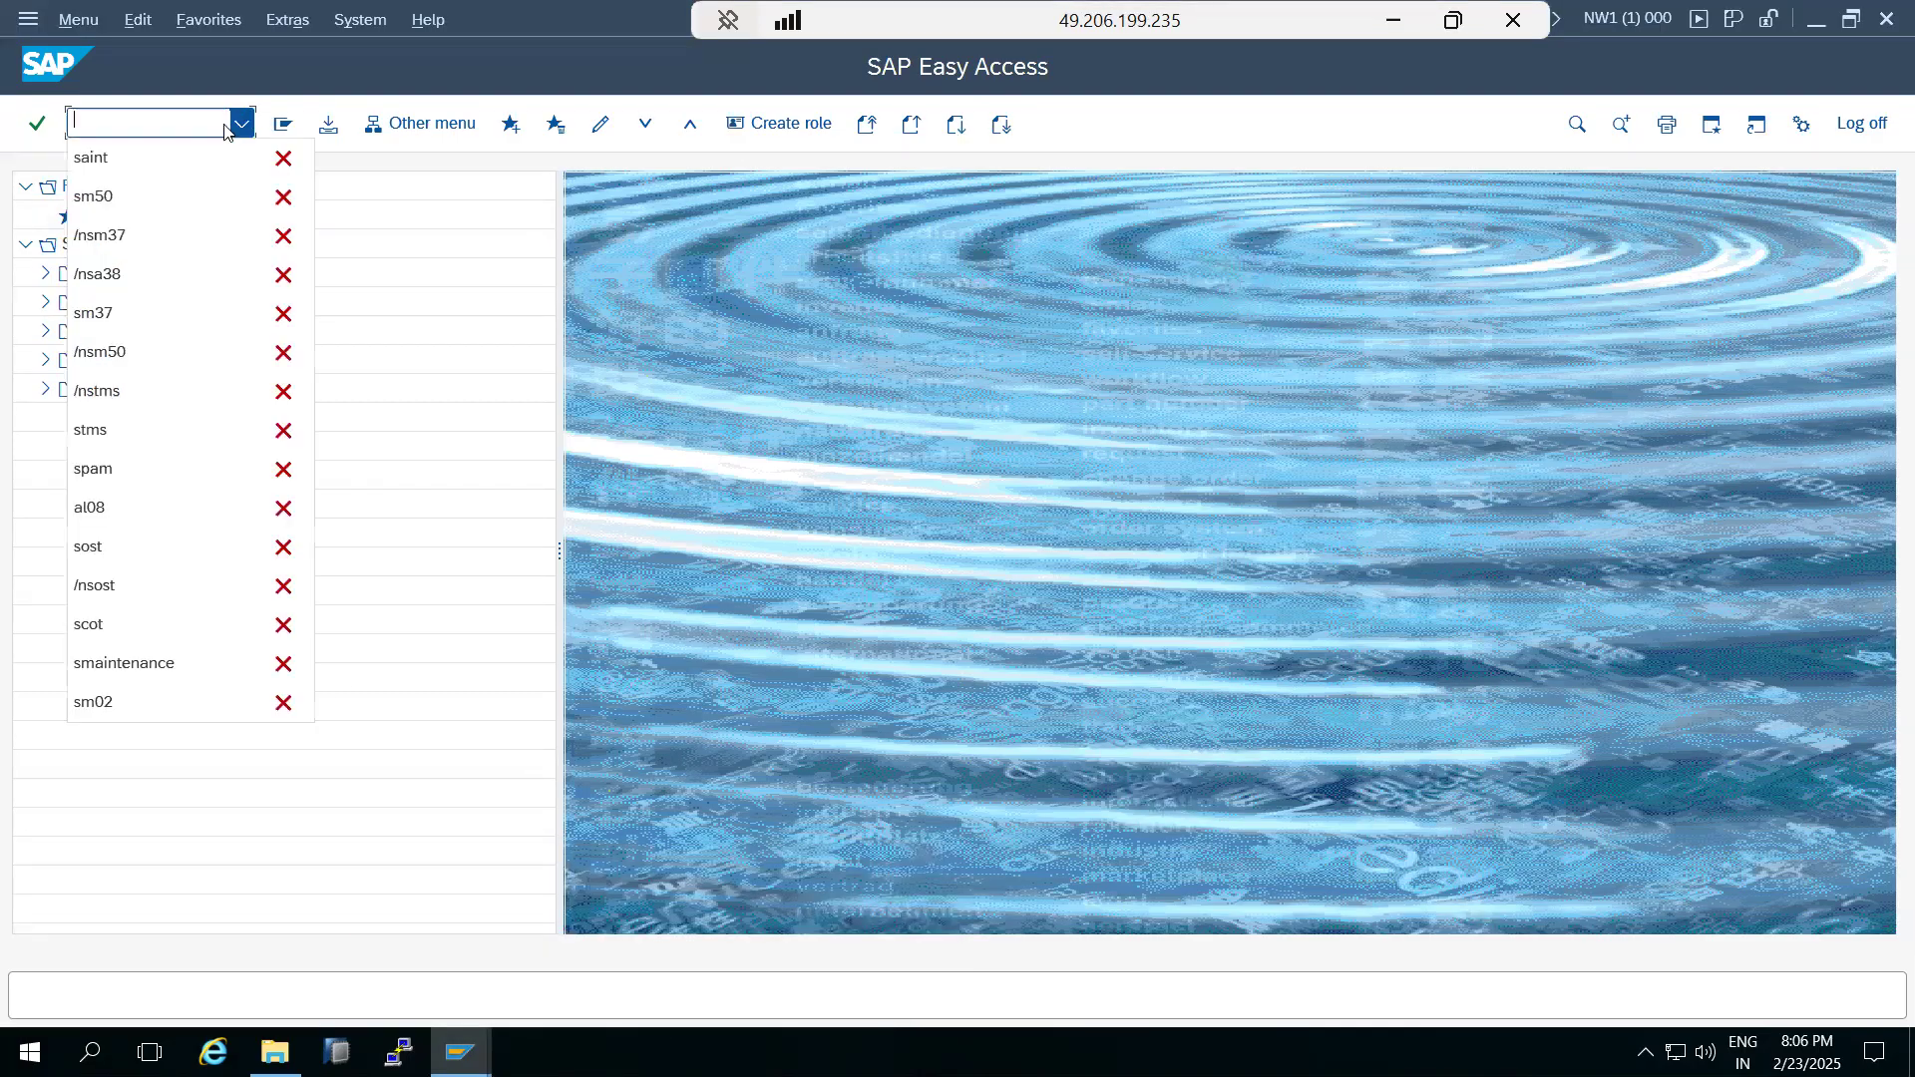
{"action": "left_click", "coordinate": [150, 157]}
{"action": "key", "text": "Return"}
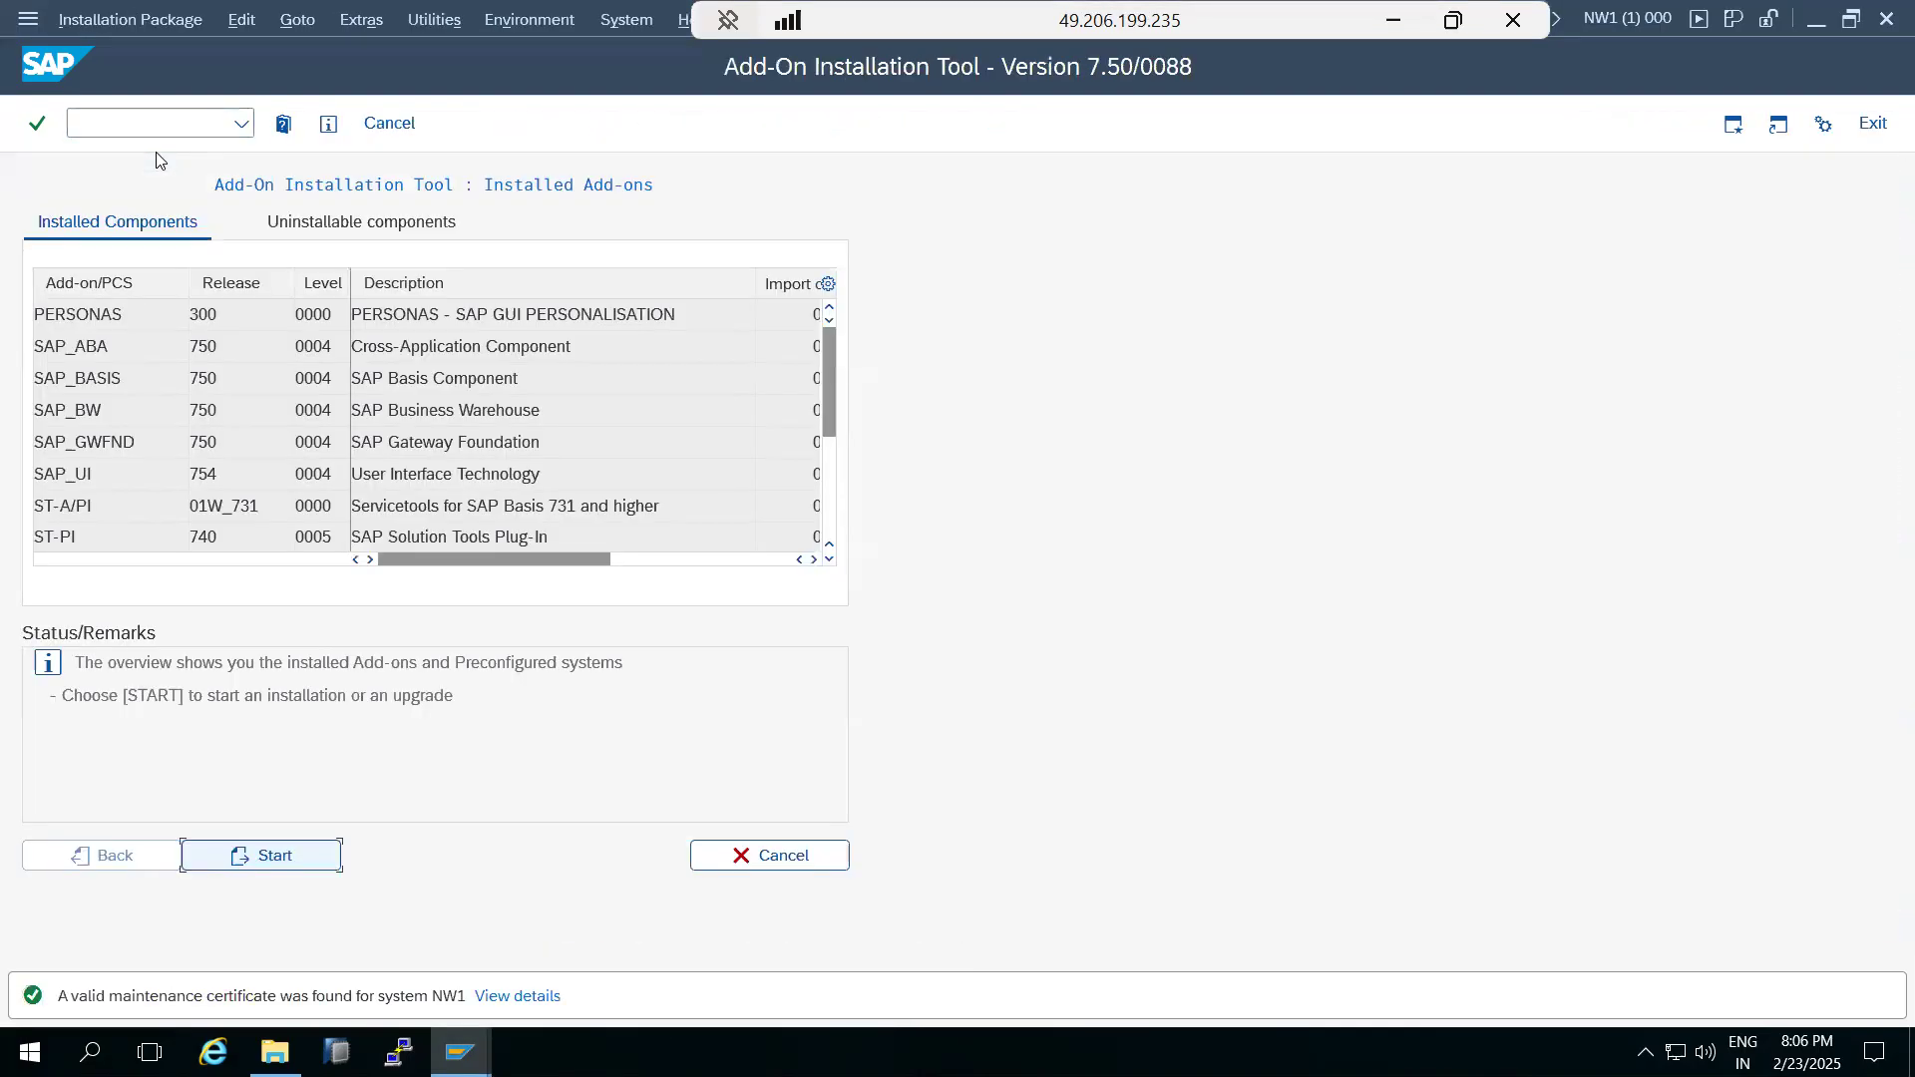
{"action": "left_click", "coordinate": [287, 860]}
Try to calculate the queue for CPRXRPM 500_702 alone and copy the missing add-on name SAP_BS_FND.
{"action": "left_click", "coordinate": [36, 313]}
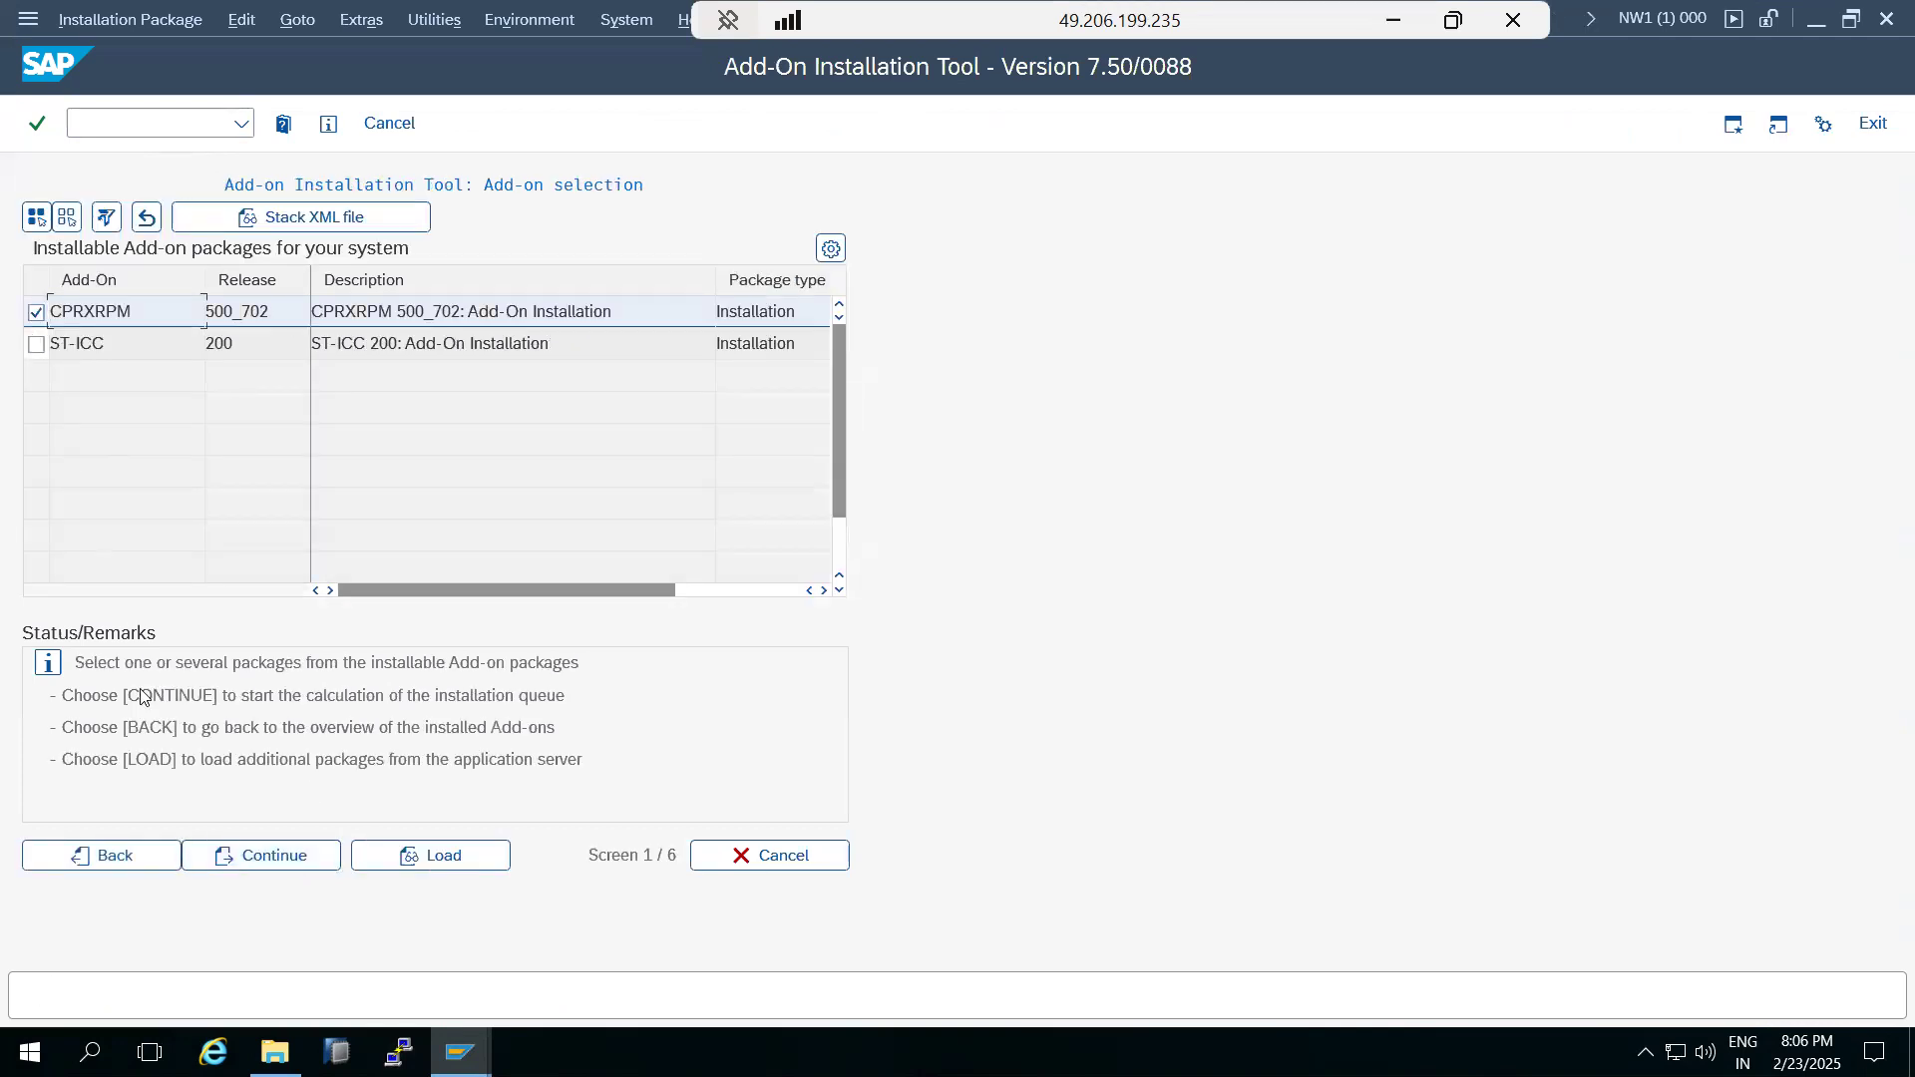
{"action": "left_click", "coordinate": [217, 868]}
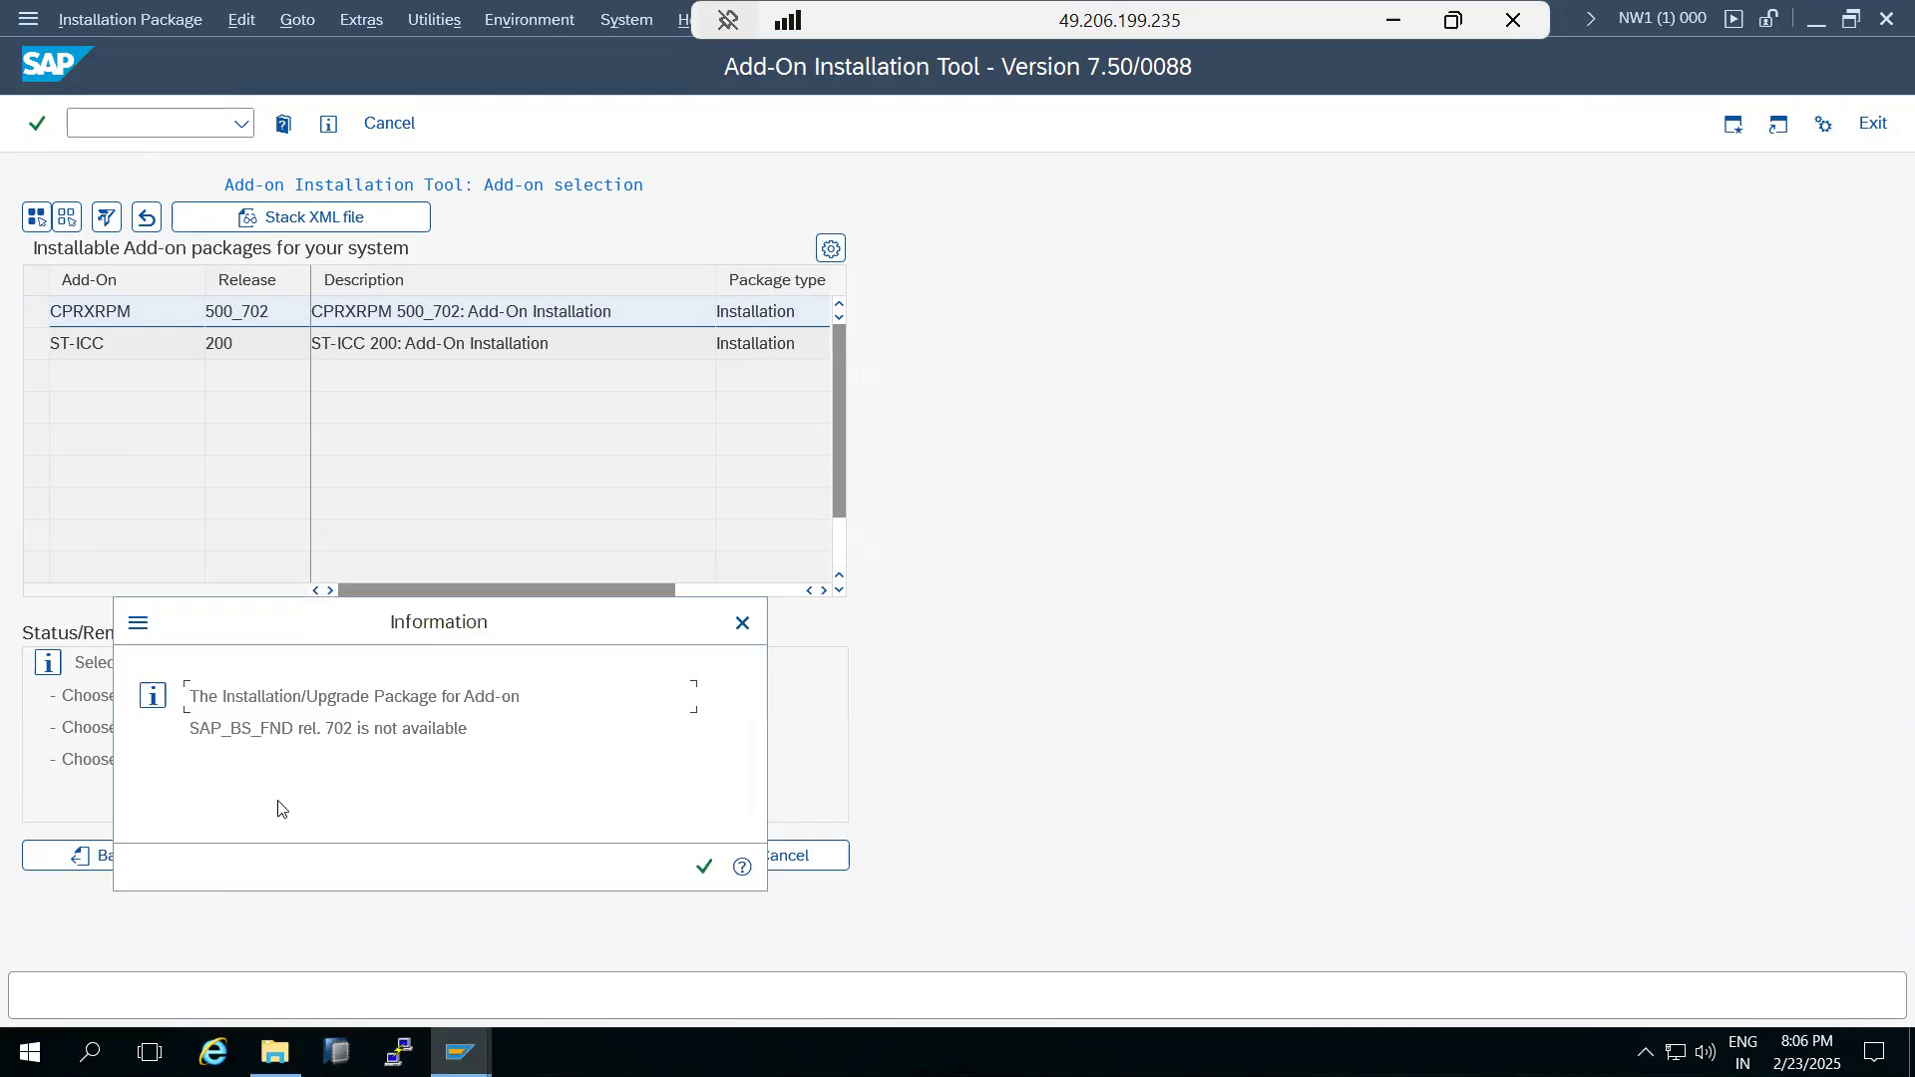
{"action": "left_click_drag", "start_coordinate": [189, 729], "coordinate": [293, 734]}
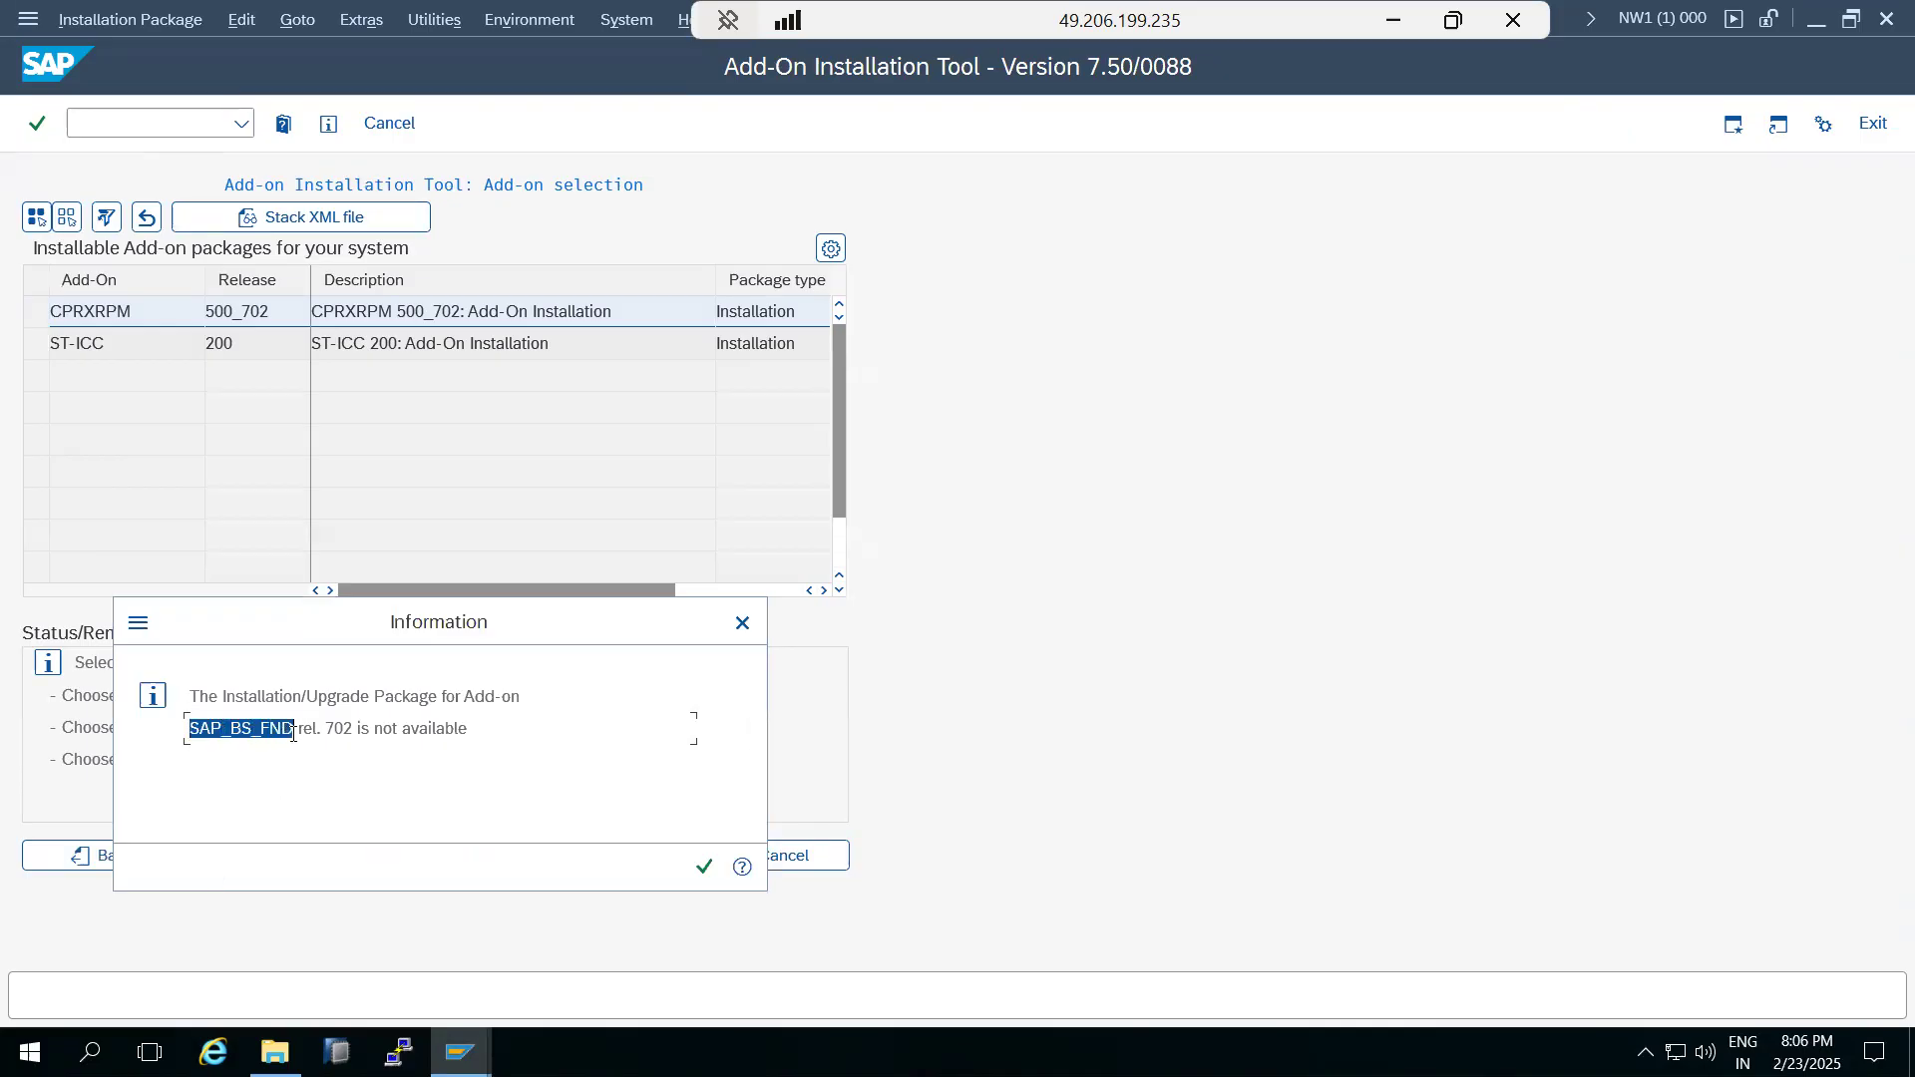
{"action": "key", "text": "ctrl+c"}
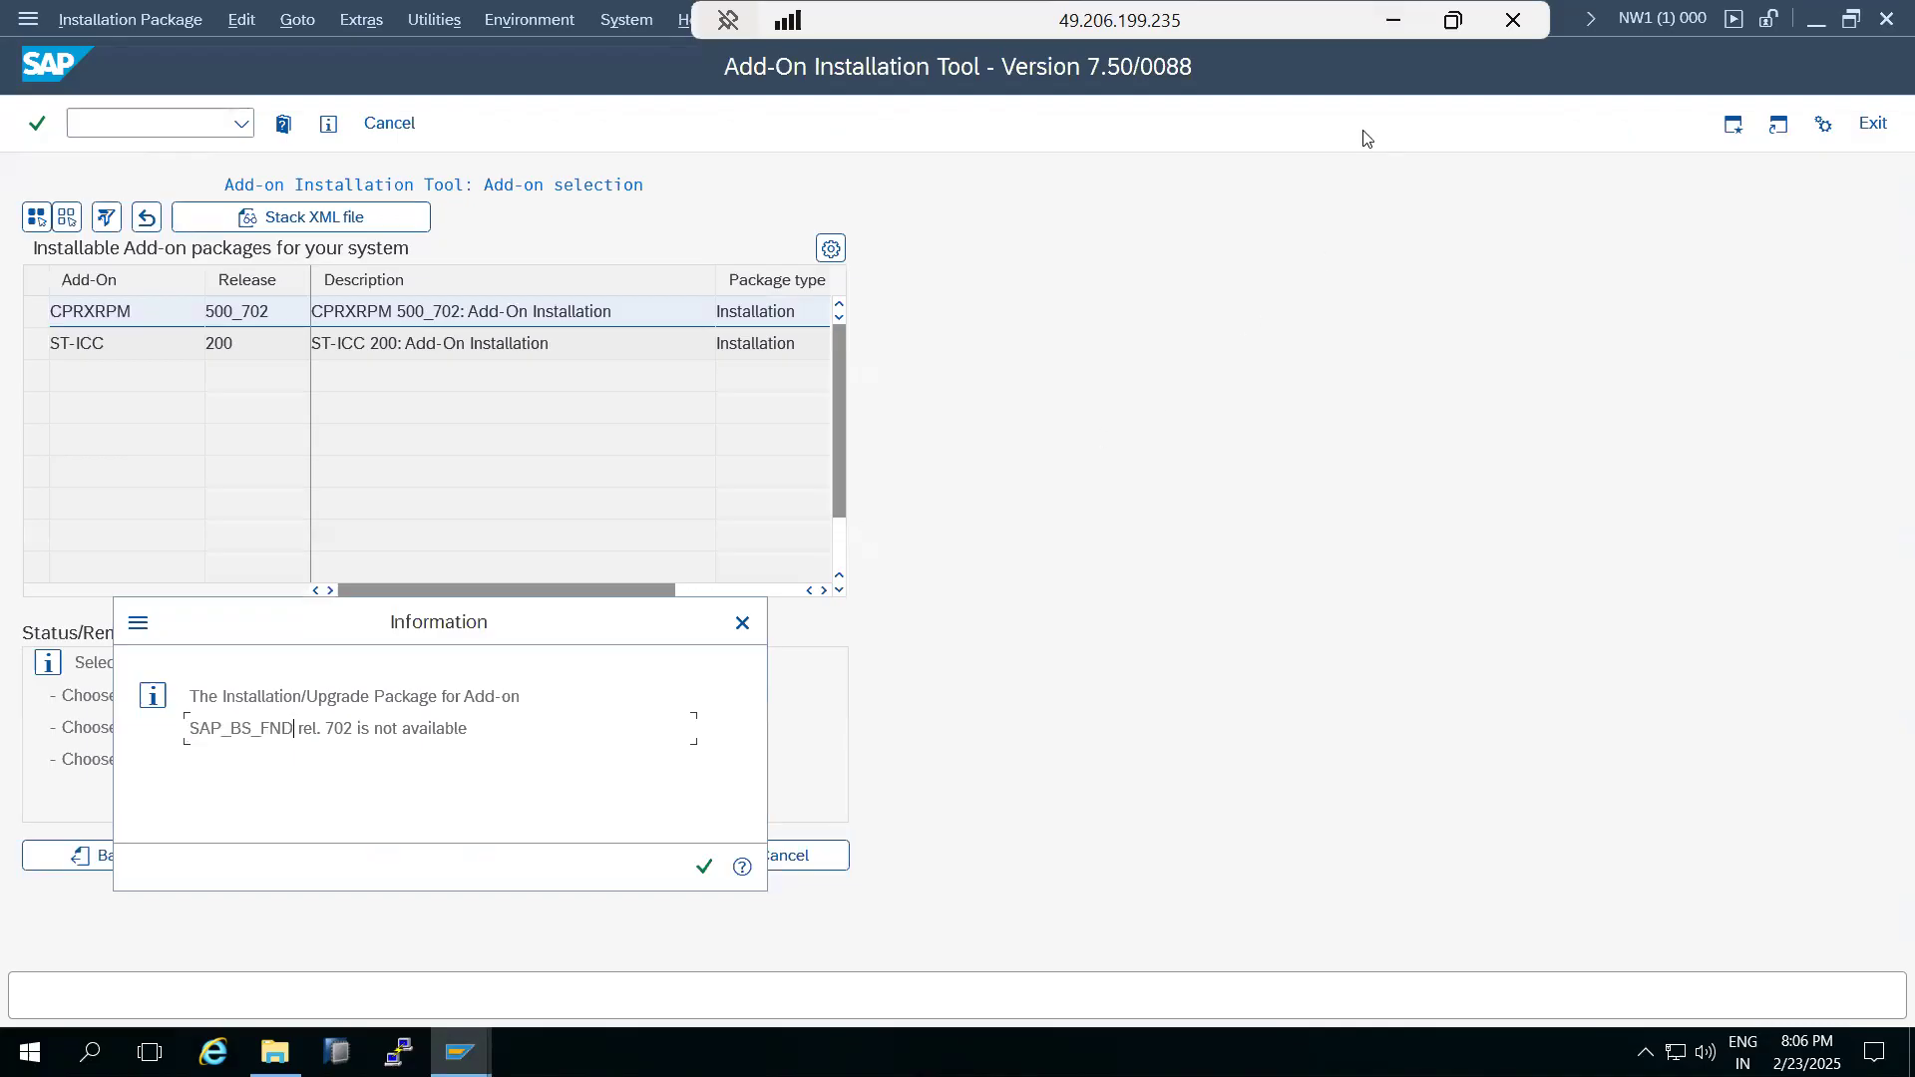
Search SAP for Me in the local browser for SAP_BS_FND and open the SAP_BS_FOUNDATION 702 downloads.
{"action": "left_click", "coordinate": [1393, 20]}
{"action": "left_click", "coordinate": [961, 1047]}
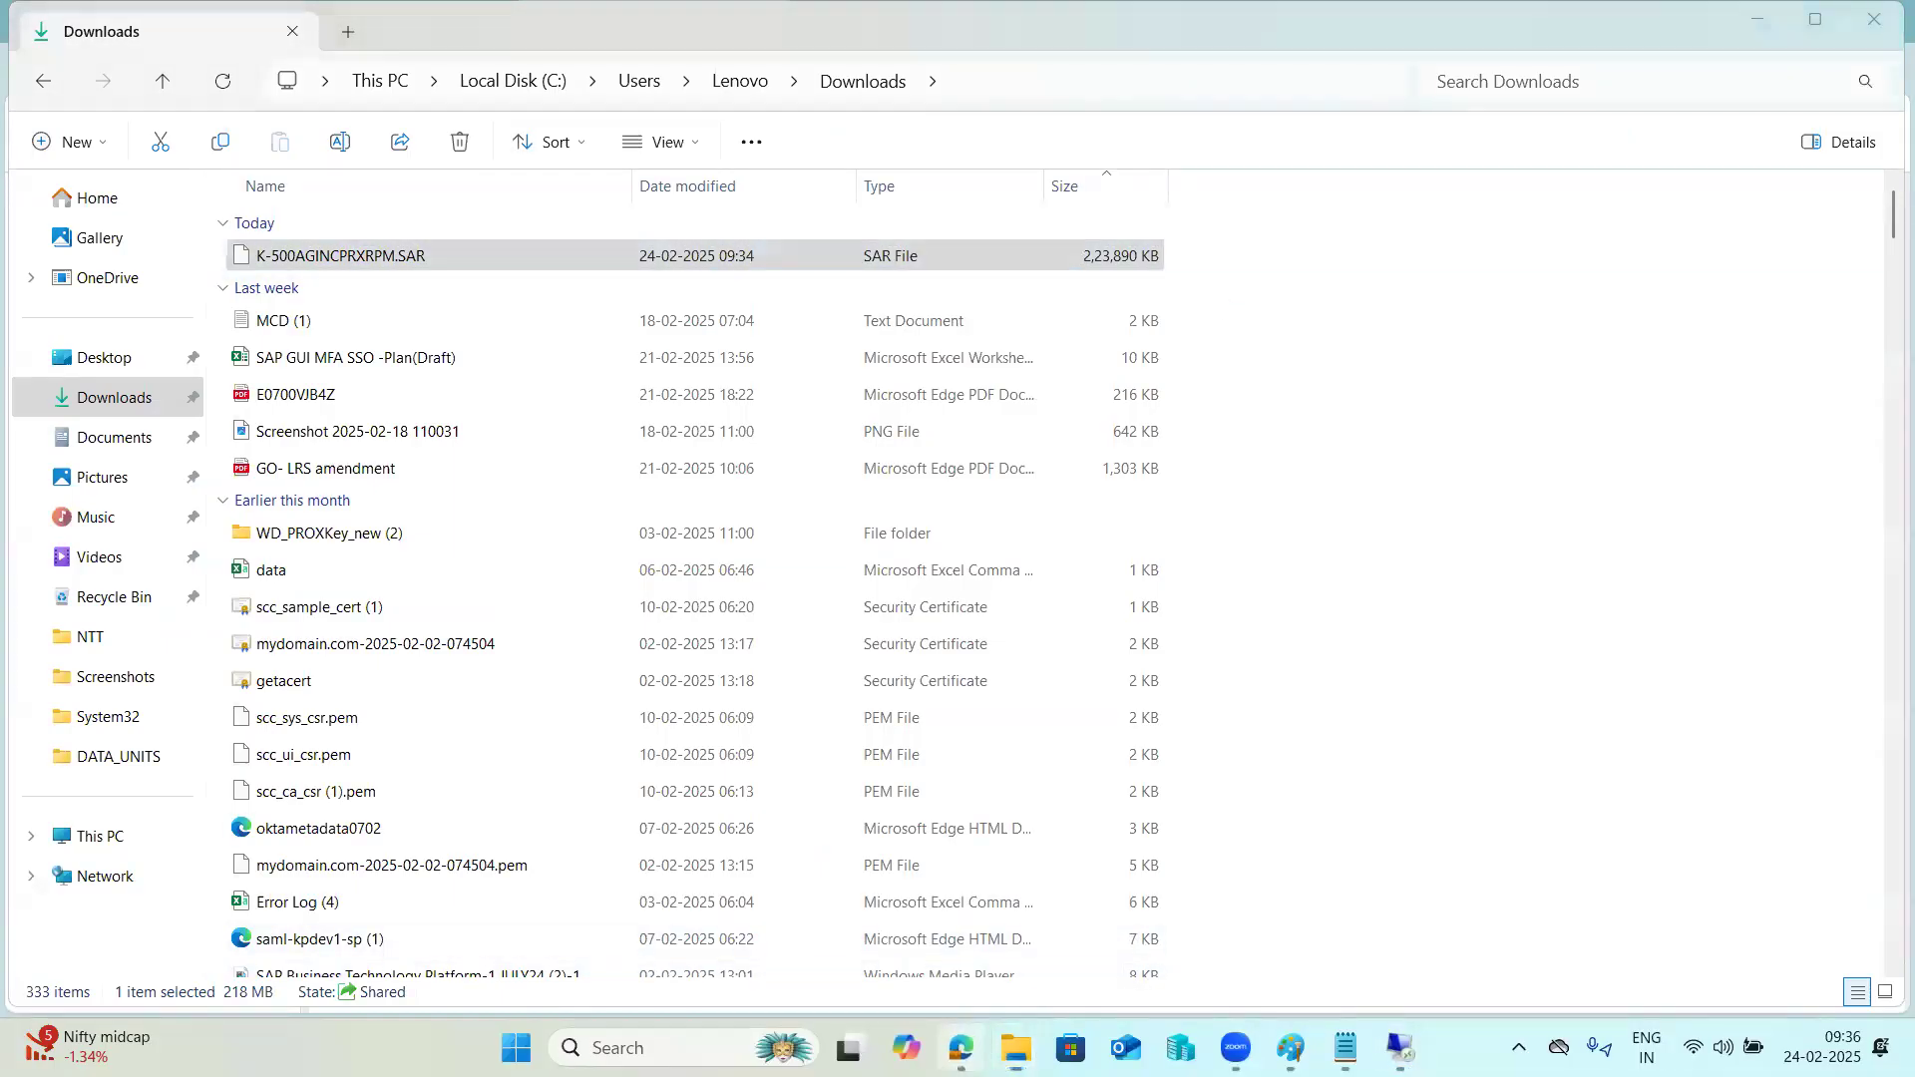
{"action": "left_click", "coordinate": [618, 134]}
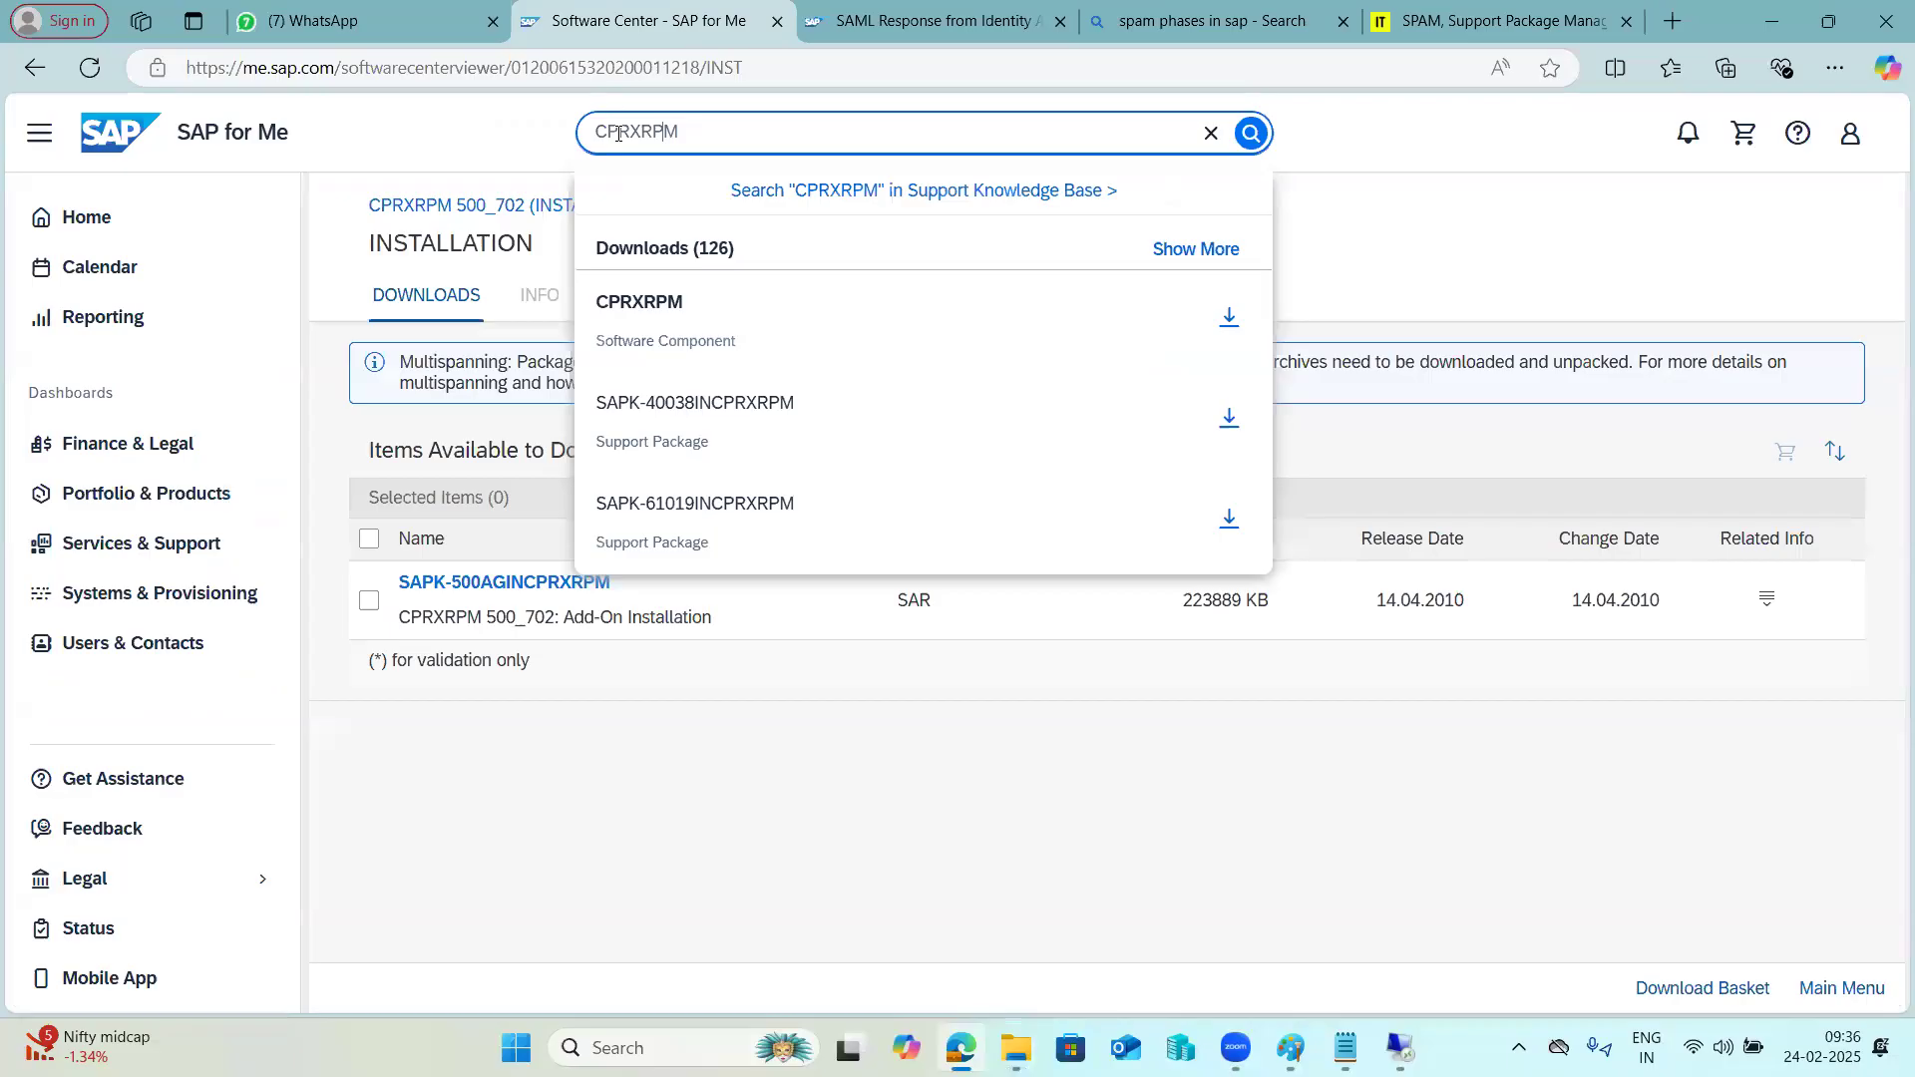
{"action": "double_click", "coordinate": [618, 132]}
{"action": "key", "text": "ctrl+v"}
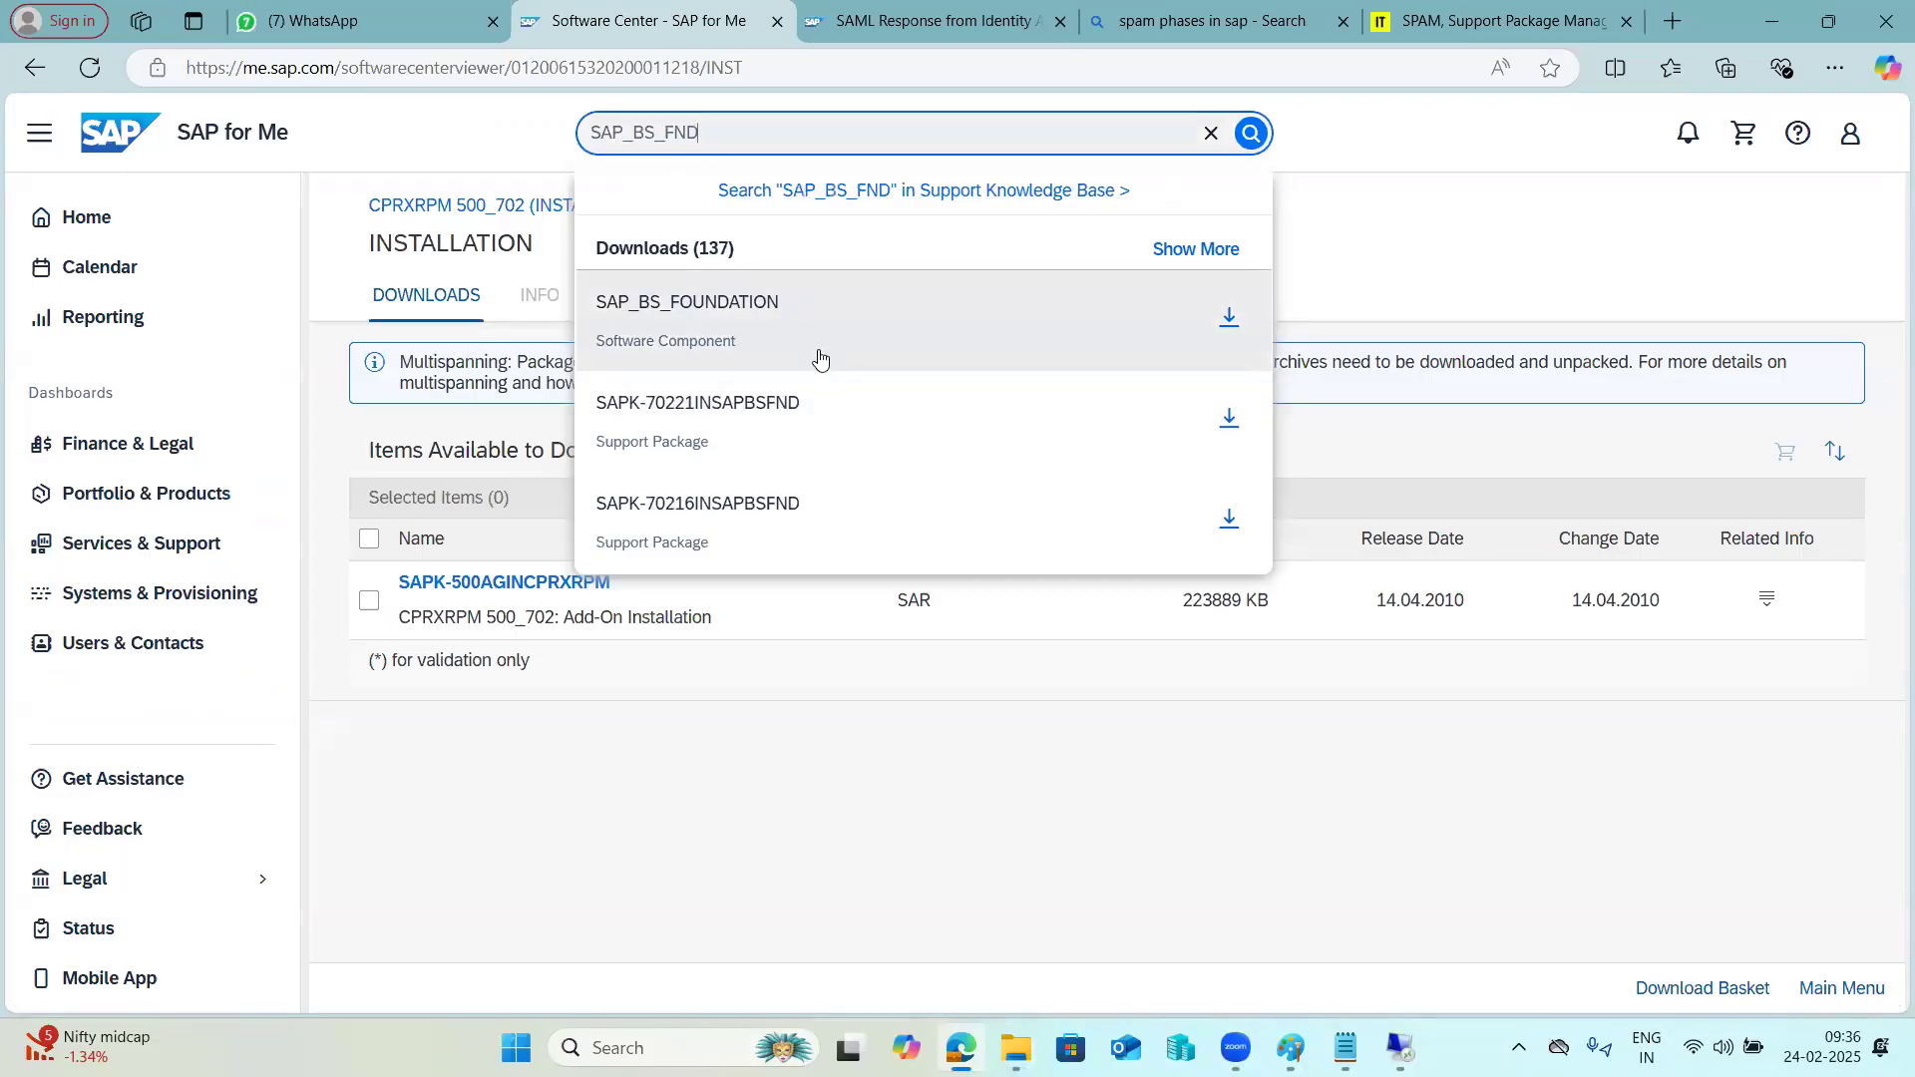
{"action": "left_click", "coordinate": [818, 342]}
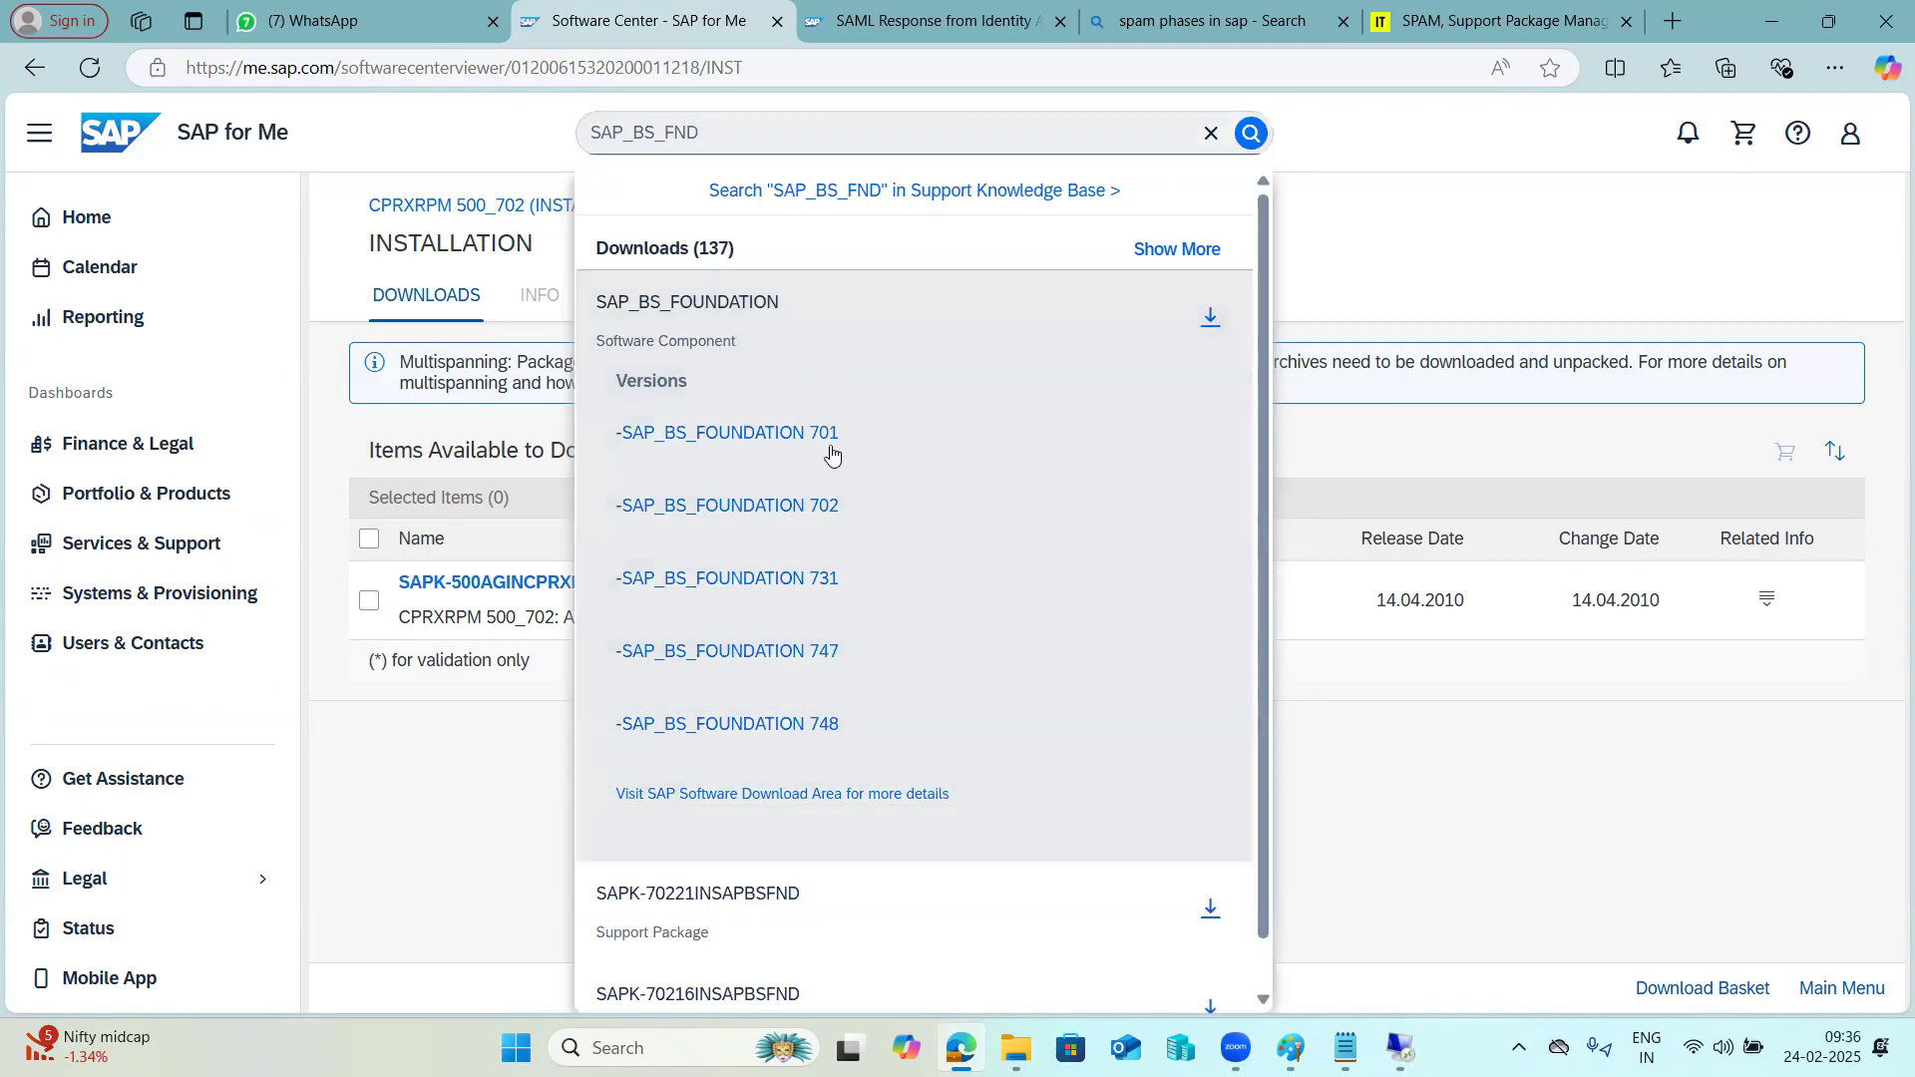
{"action": "left_click", "coordinate": [769, 507]}
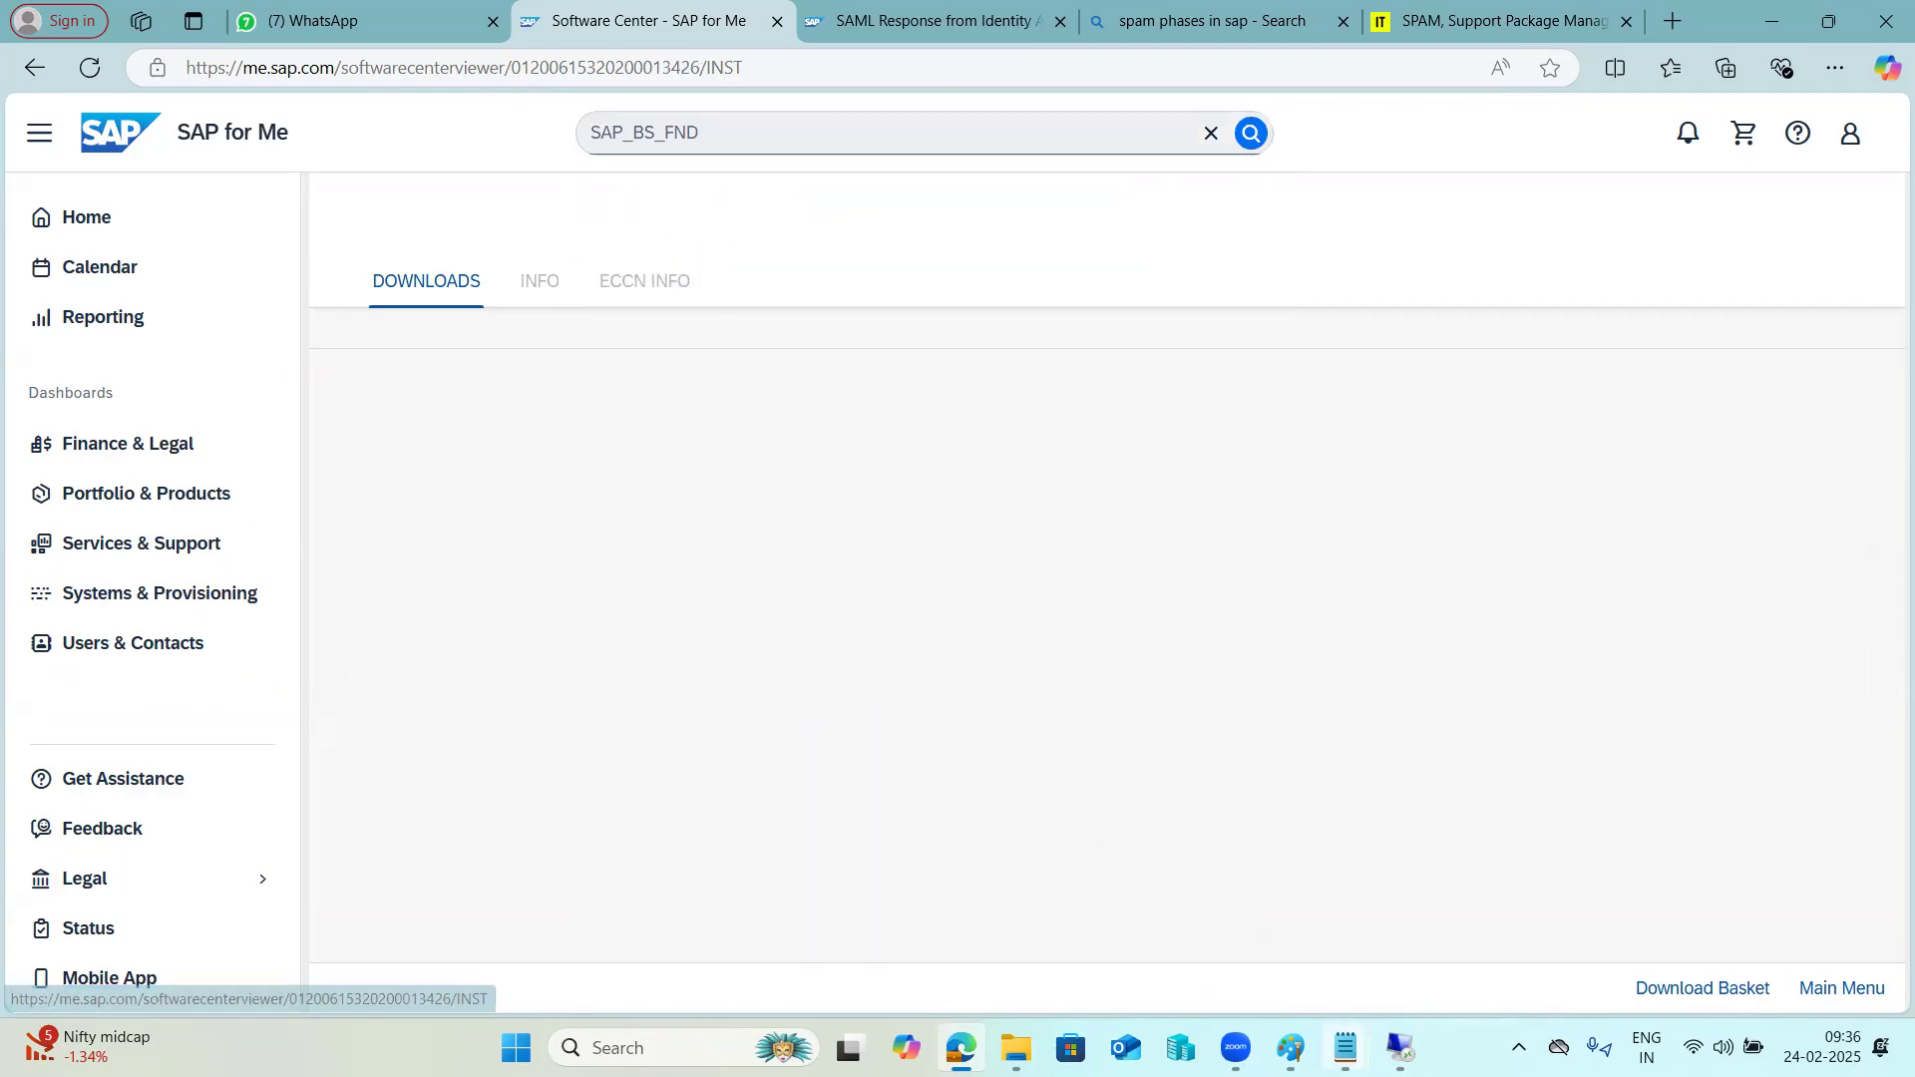
Check the required release in SAINT and download SAPK-702BHINSAPBSFND from the SAP_BS_FOUNDATION 702 installation items.
{"action": "mouse_move", "coordinate": [1400, 1048]}
{"action": "left_click", "coordinate": [1347, 923]}
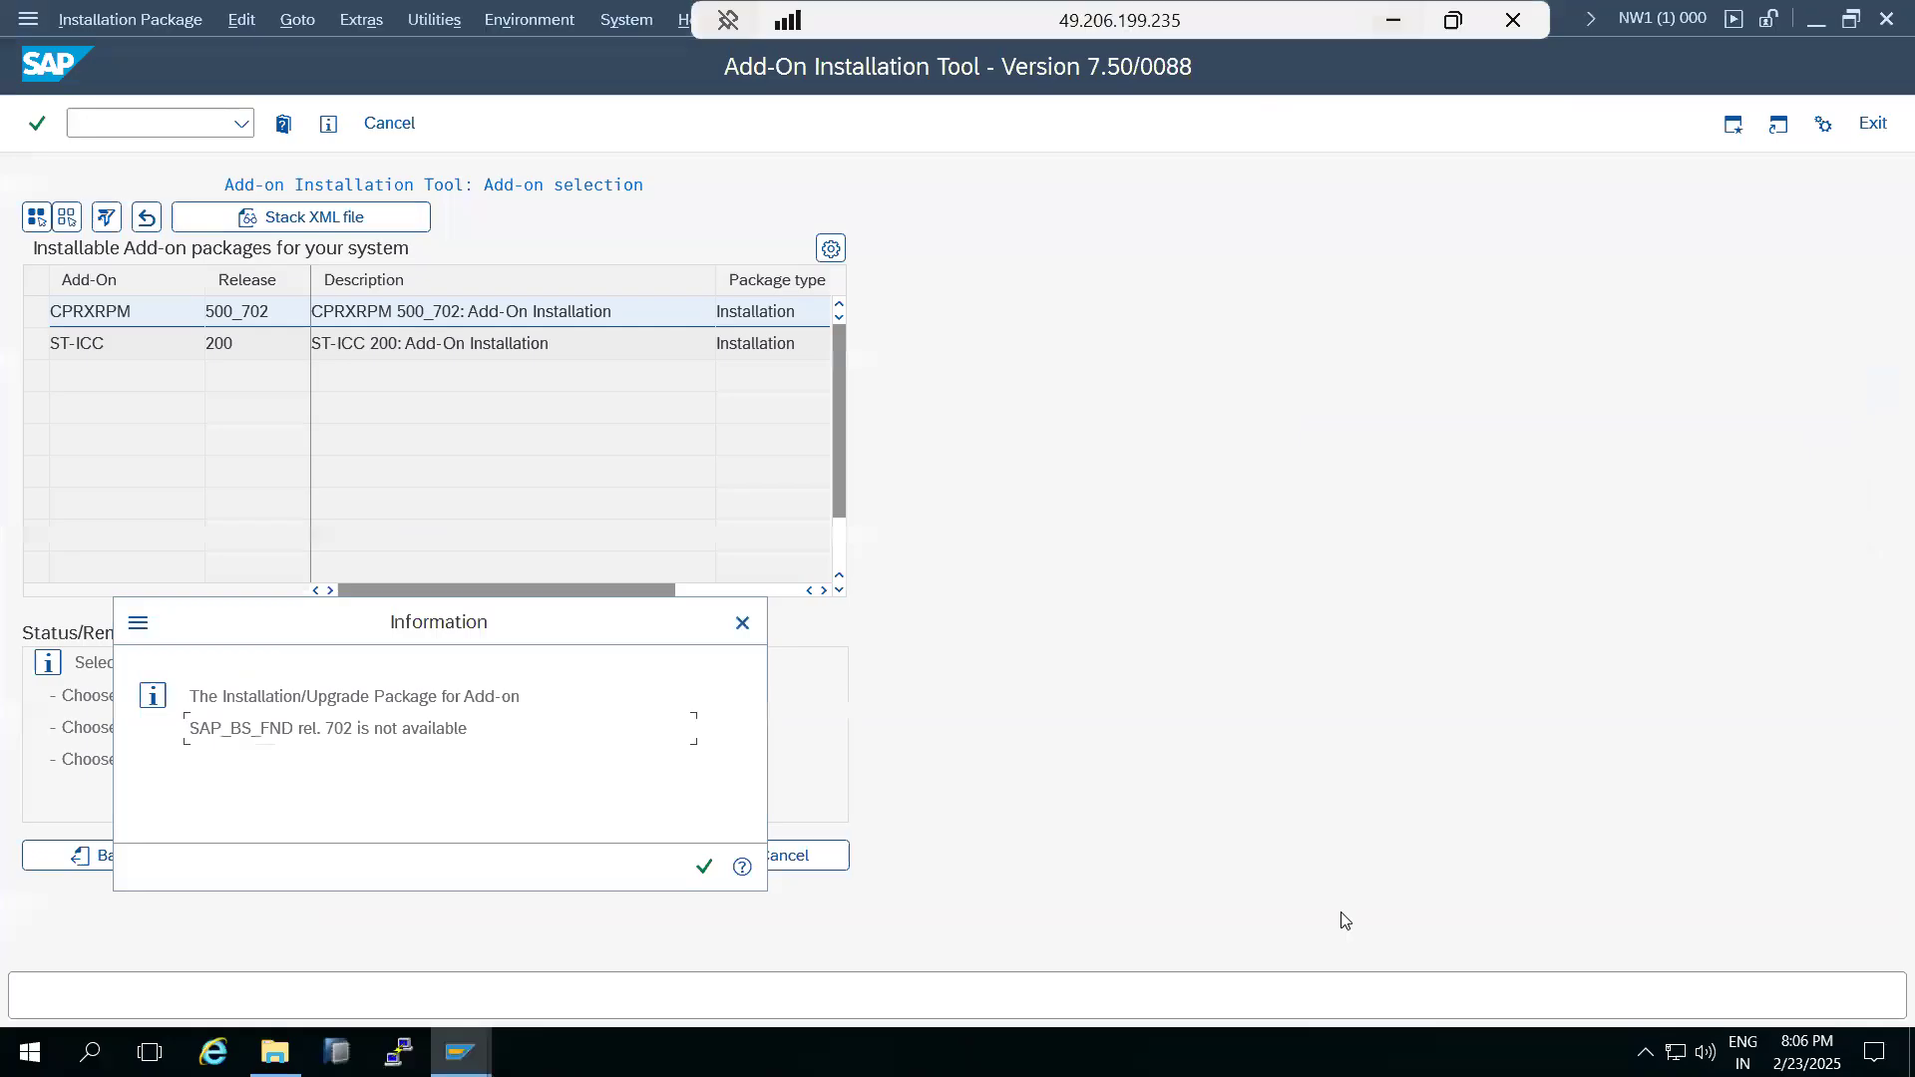
{"action": "key", "text": "alt+Tab"}
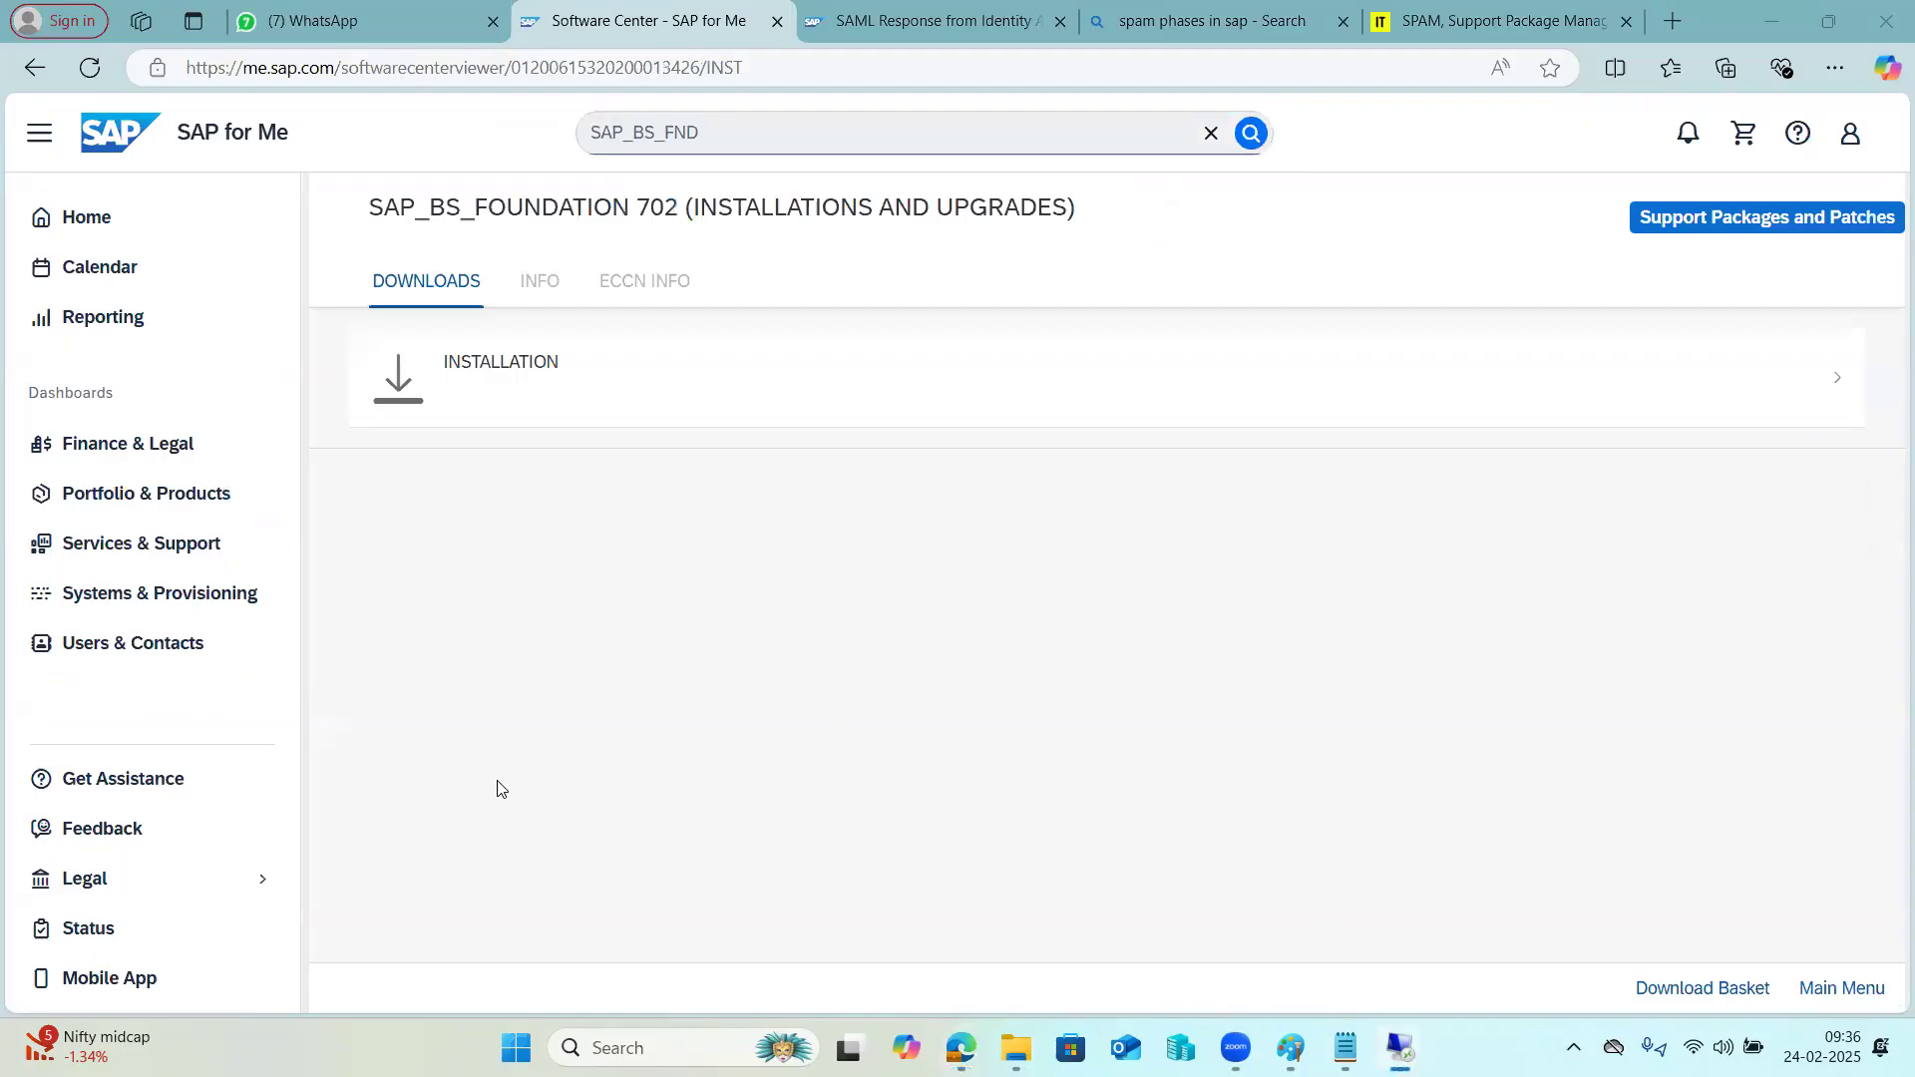
{"action": "left_click", "coordinate": [858, 393]}
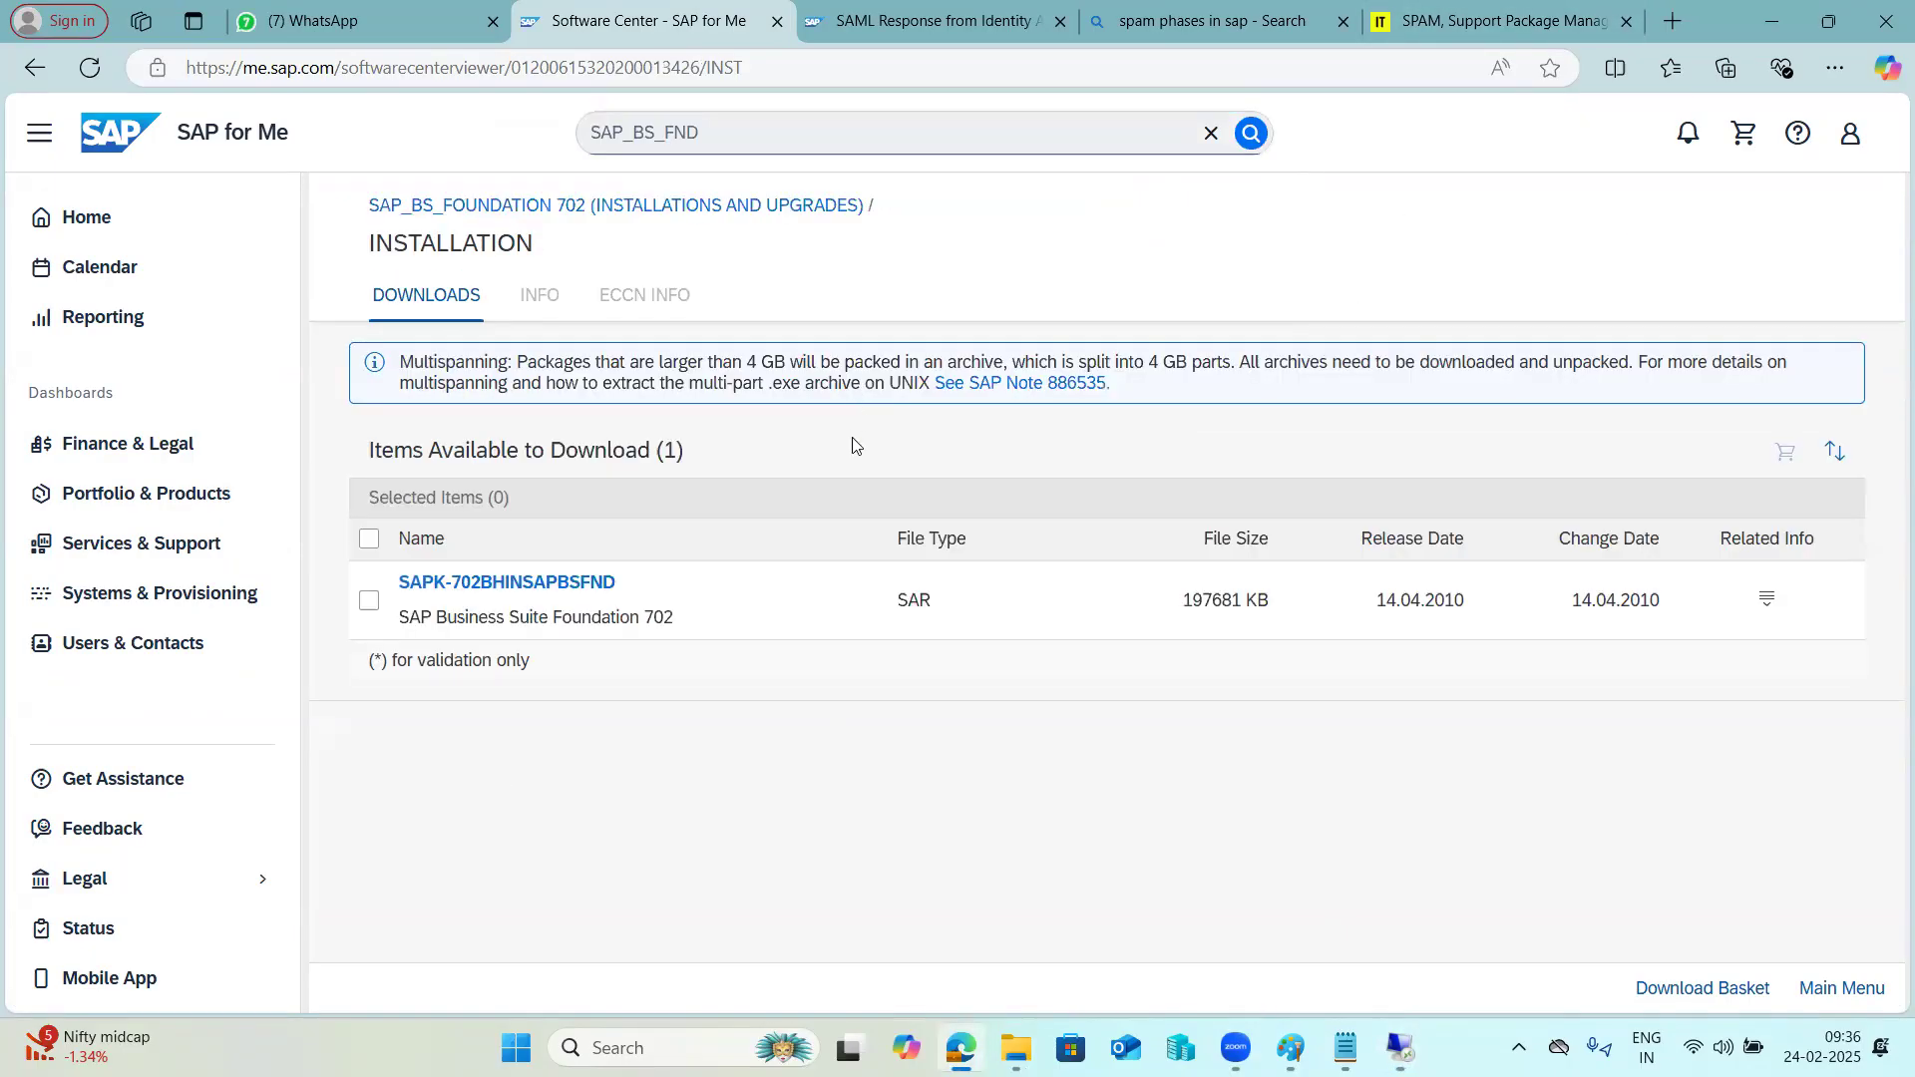
{"action": "left_click", "coordinate": [561, 585]}
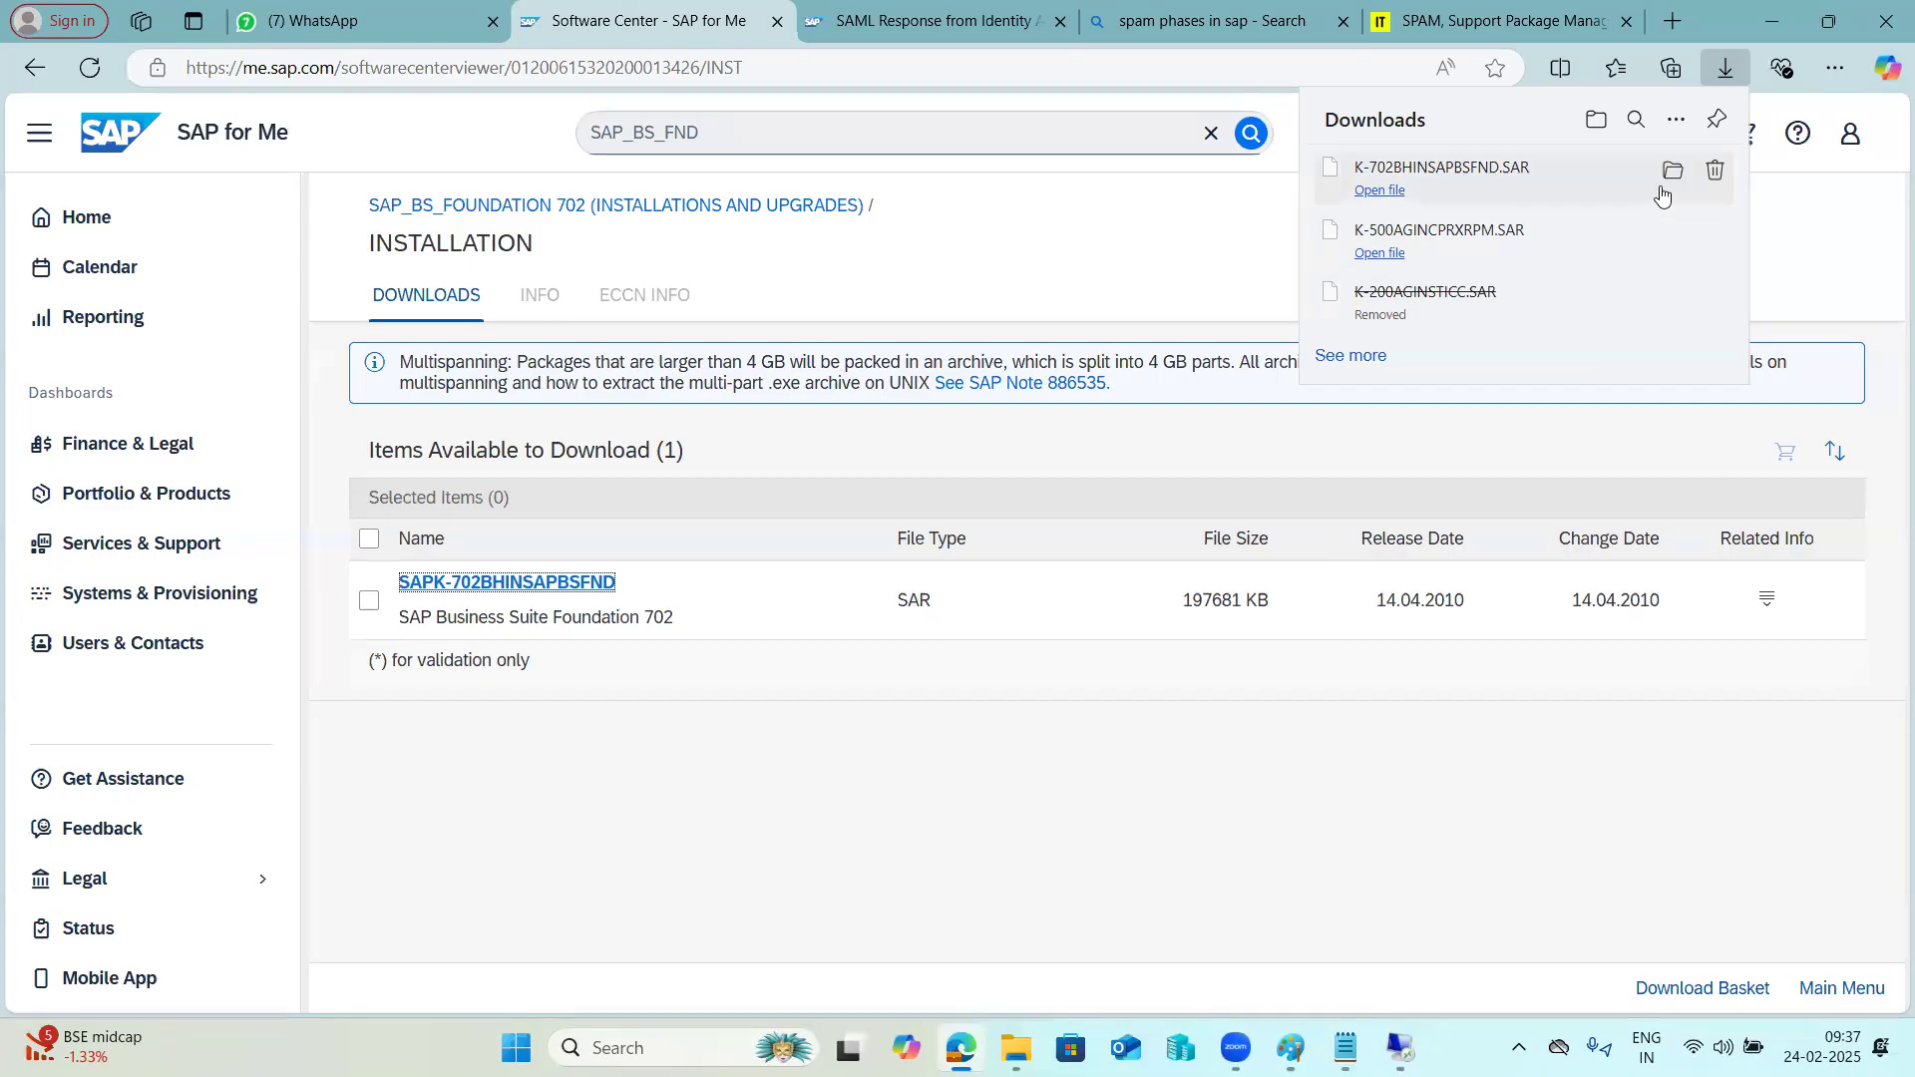
Copy K-702BHINSAPBSFND.SAR from the local Downloads folder to E:\usr\sap\trans in the kpbaseserver remote session.
{"action": "left_click", "coordinate": [1673, 170]}
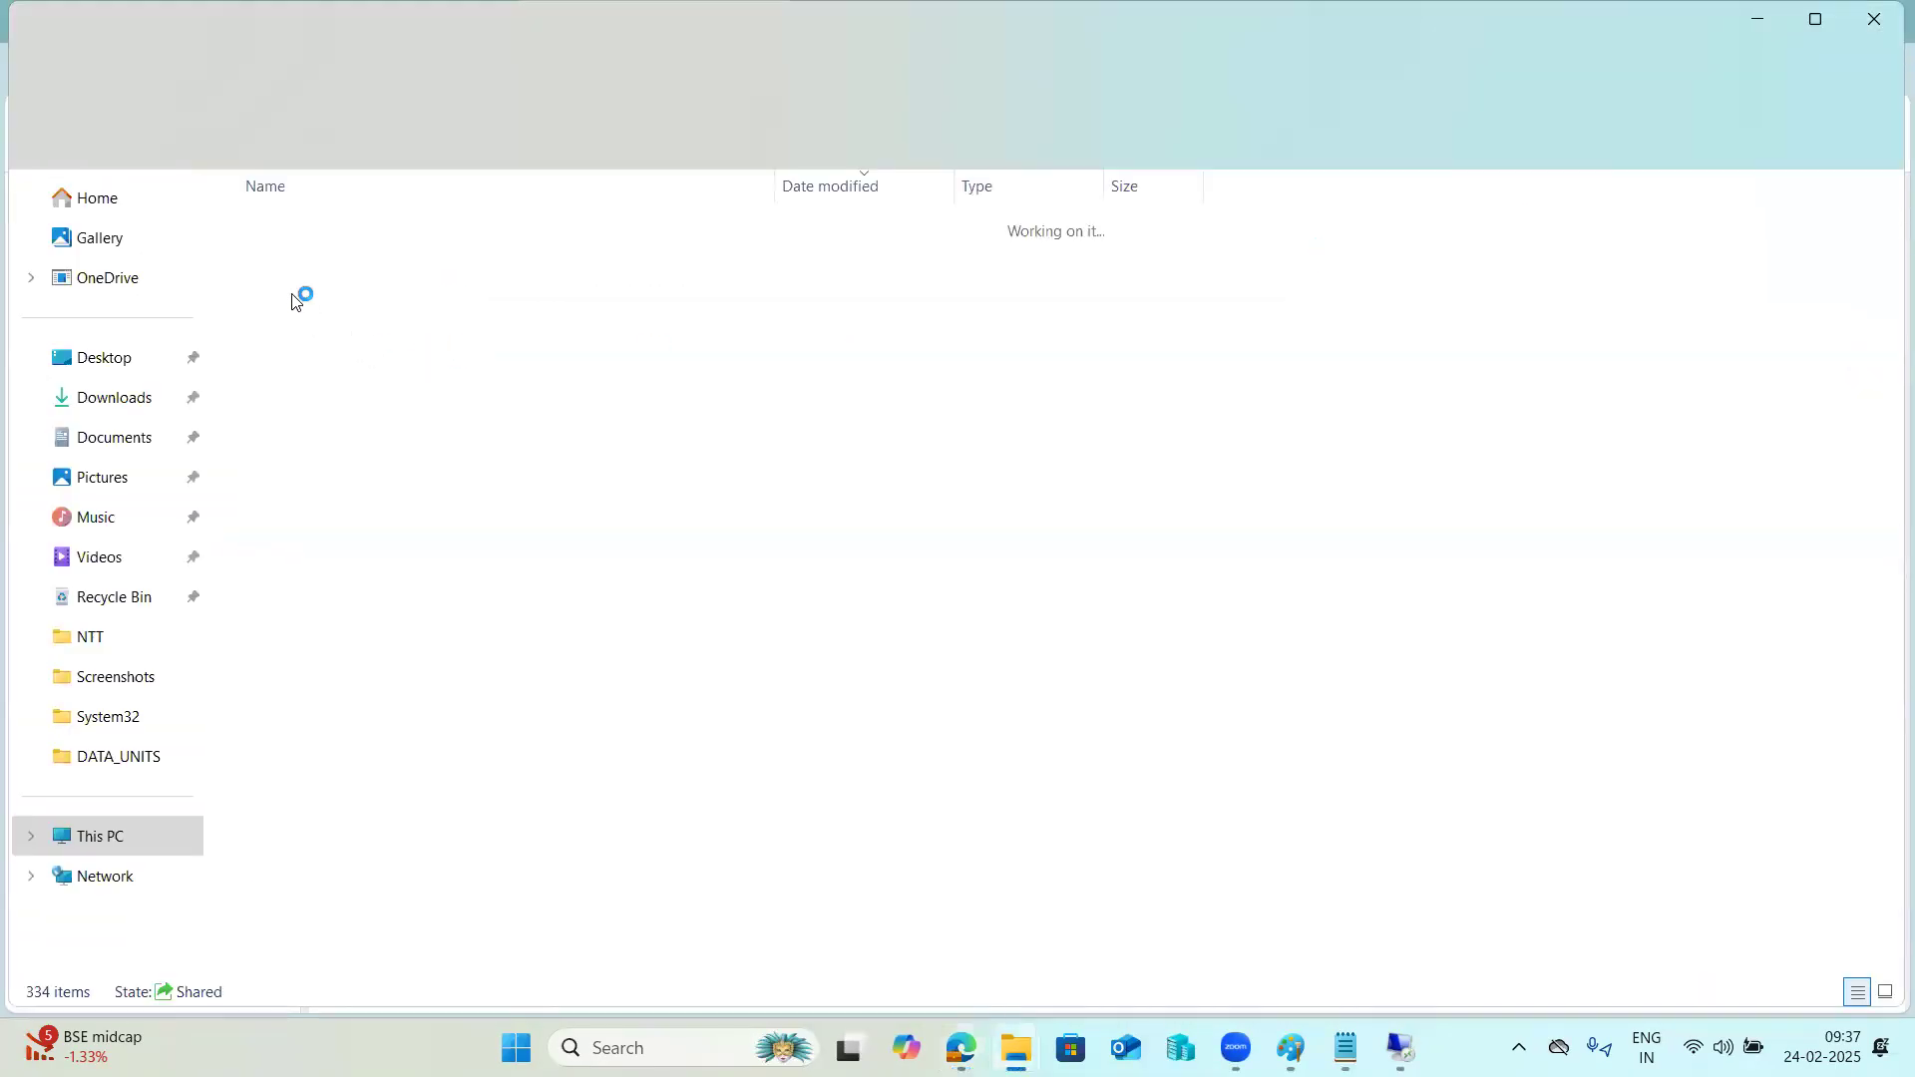
{"action": "right_click", "coordinate": [325, 259]}
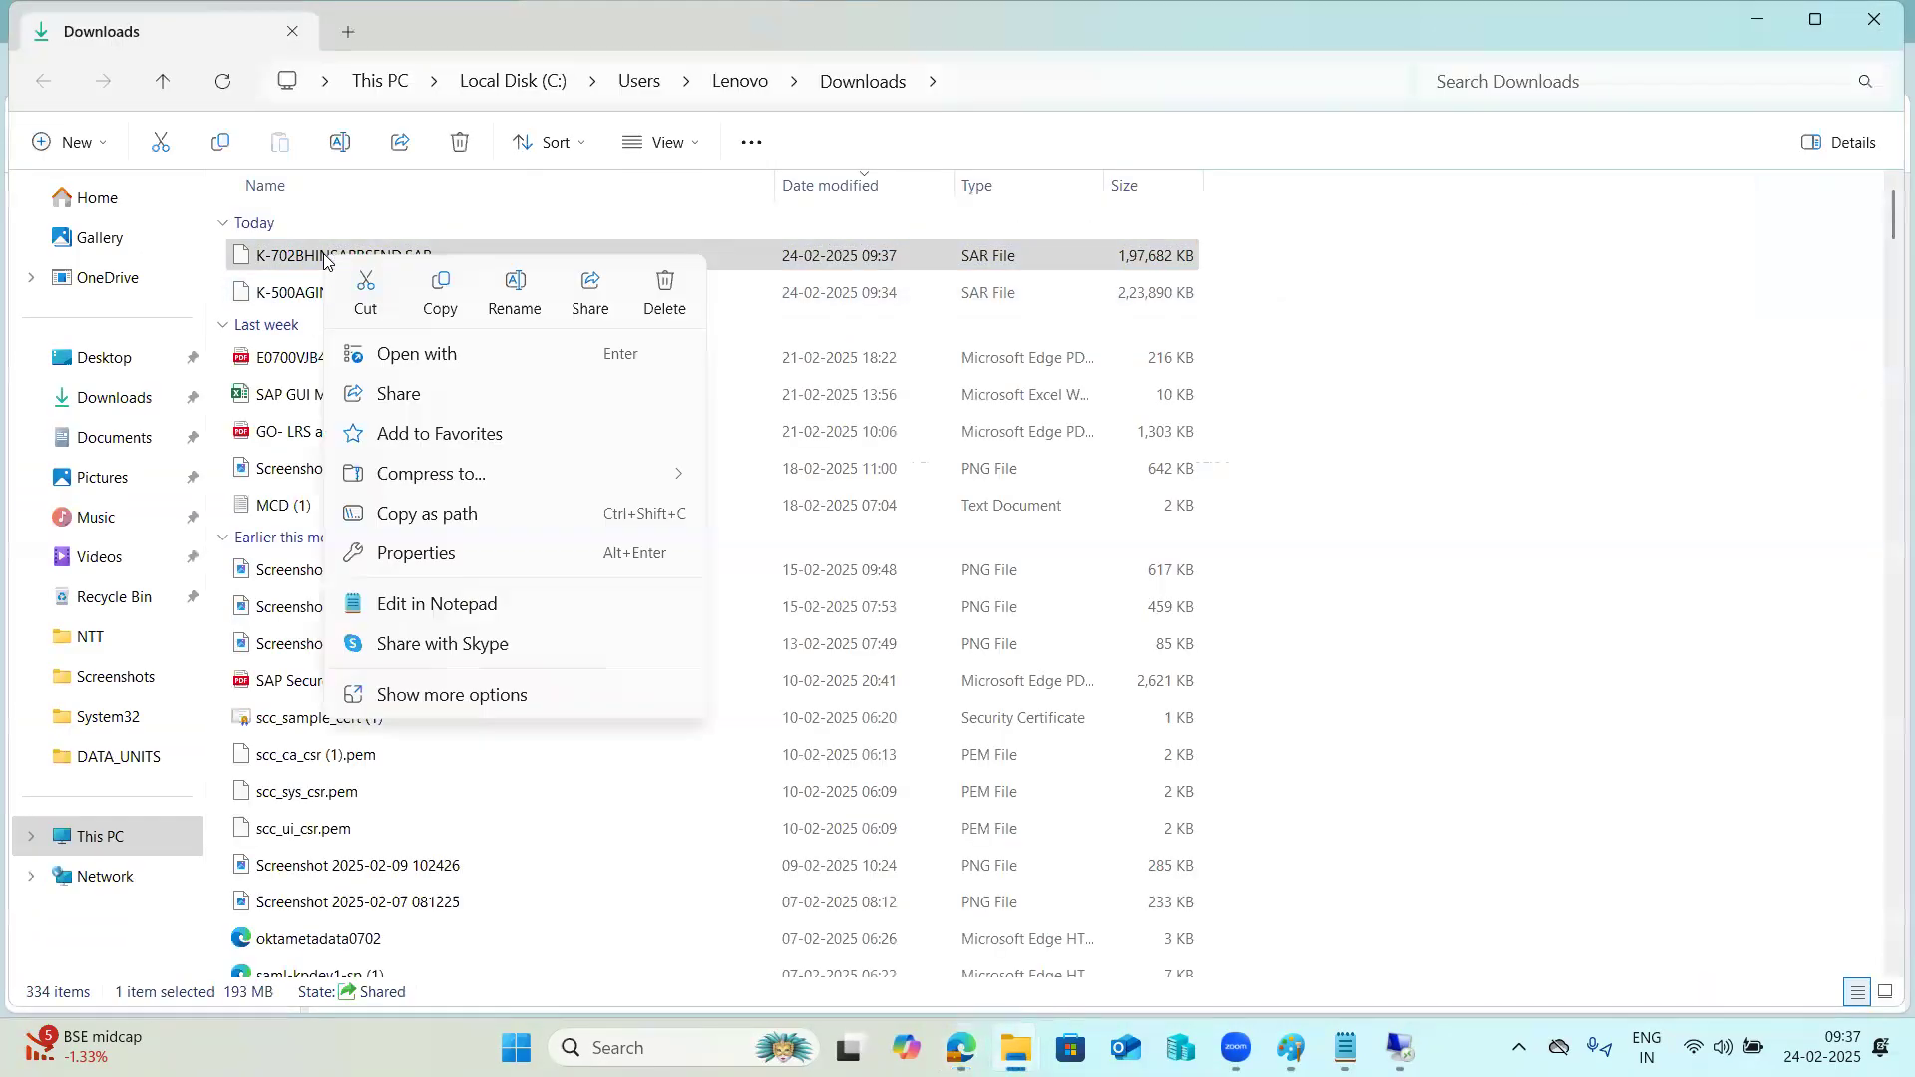
{"action": "left_click", "coordinate": [439, 295]}
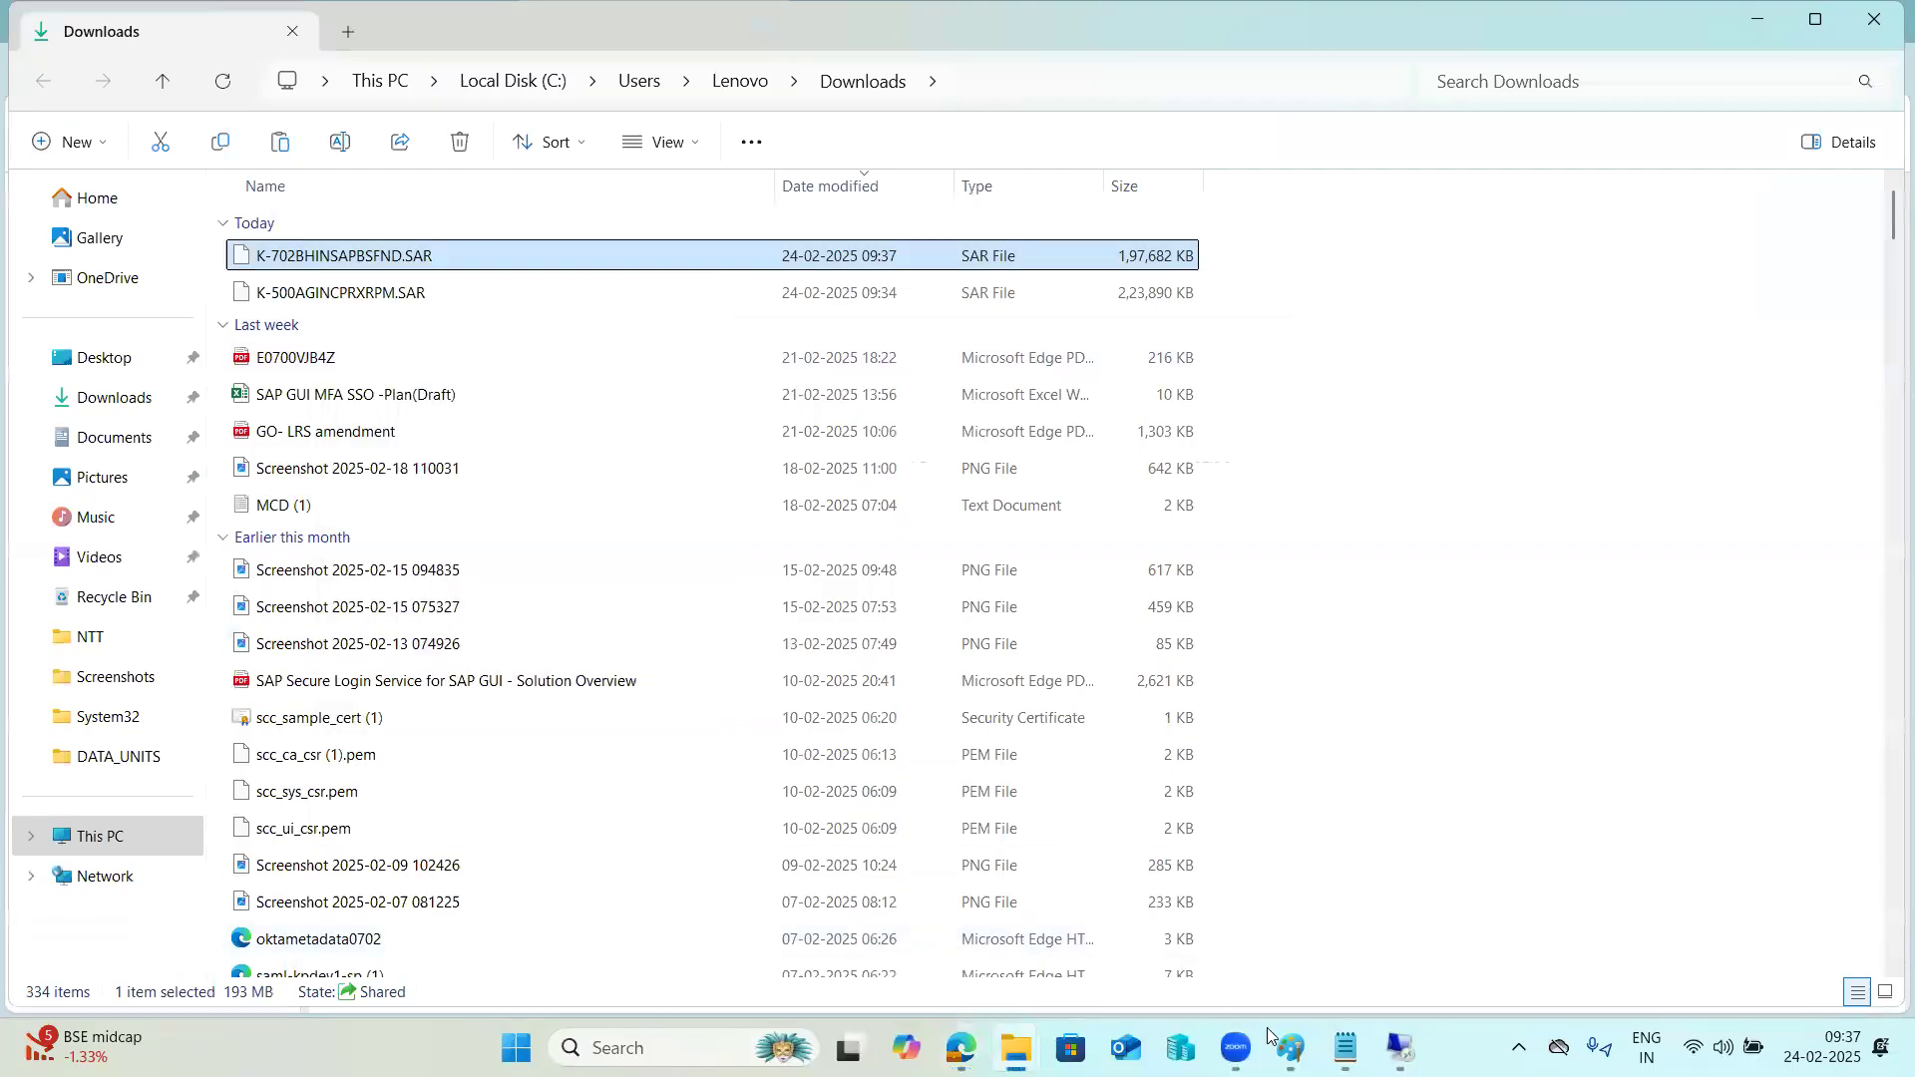
{"action": "mouse_move", "coordinate": [1400, 1048]}
{"action": "left_click", "coordinate": [1422, 983]}
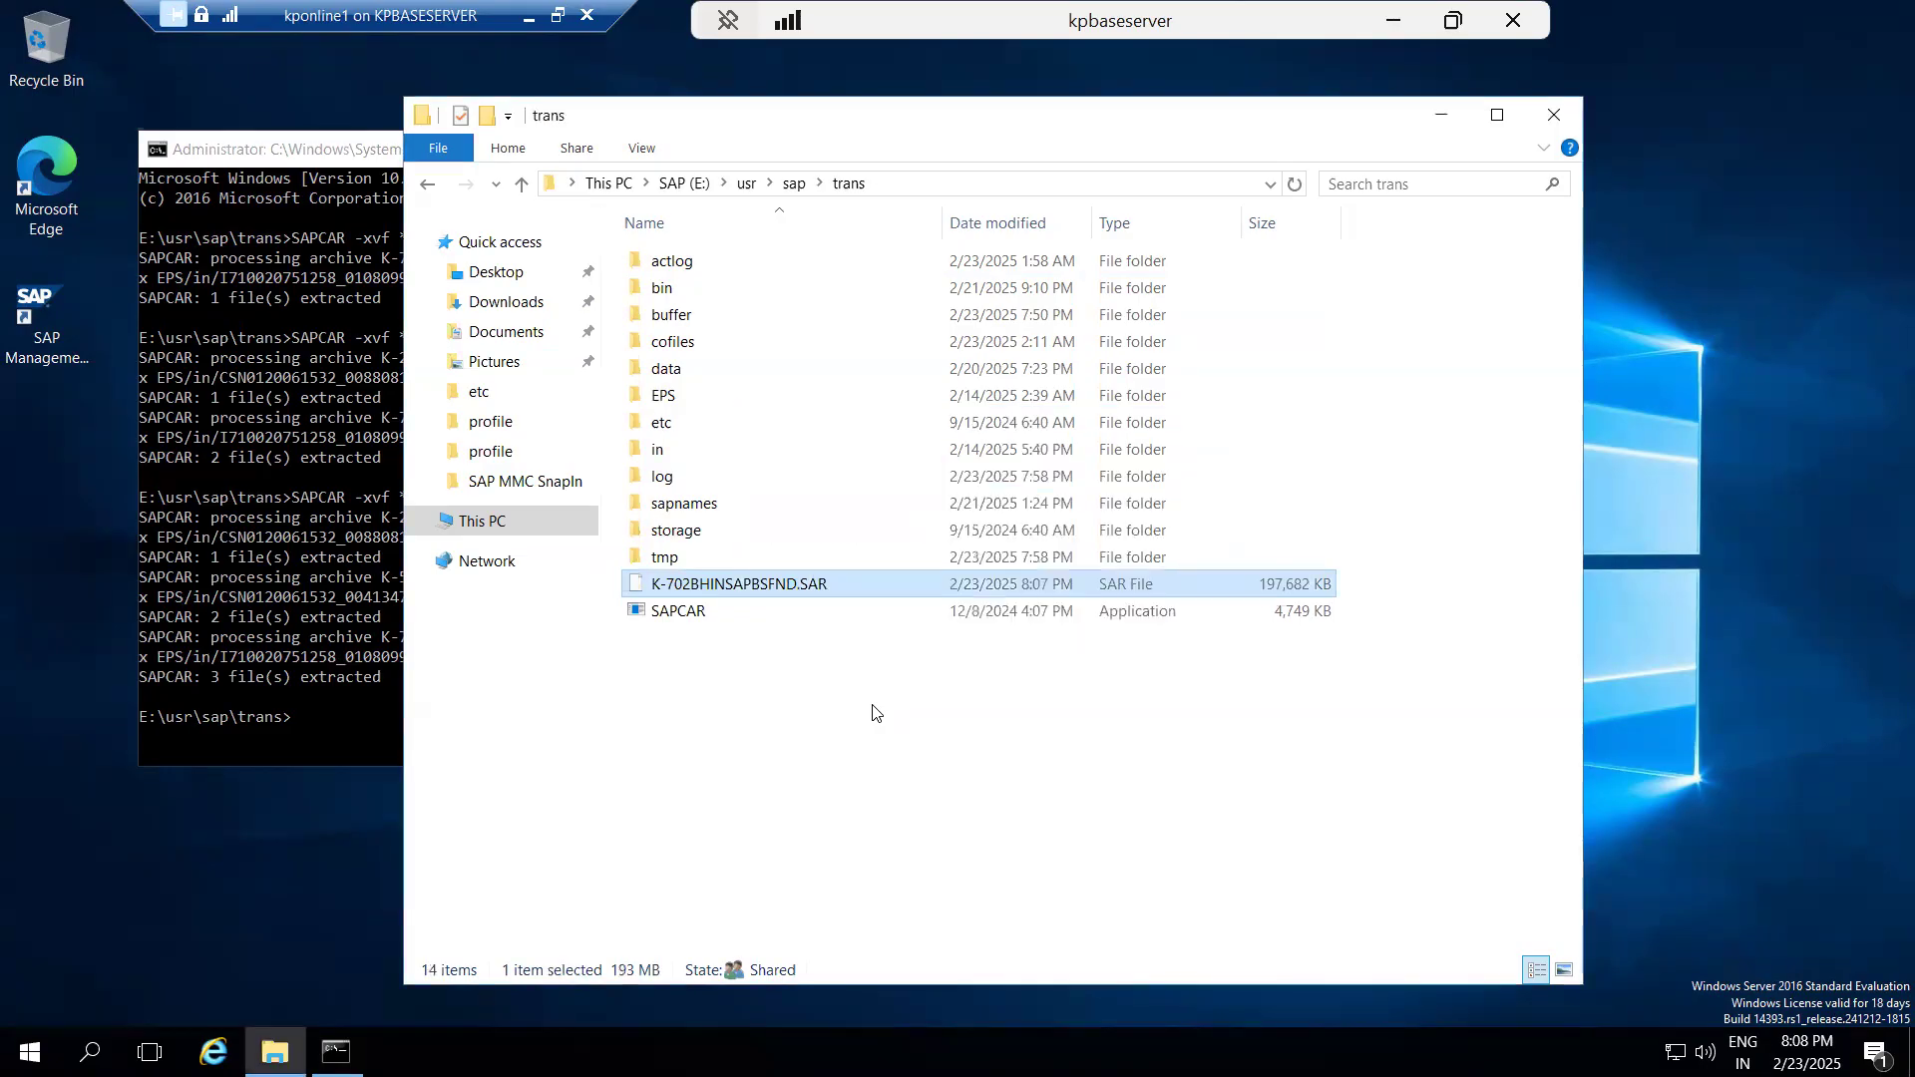
Extract K-702BHINSAPBSFND.SAR in E:\usr\sap\trans by running SAPCAR -xvf *.SAR in the command prompt.
{"action": "left_click", "coordinate": [306, 521]}
{"action": "key", "text": "Up"}
{"action": "key", "text": "Return"}
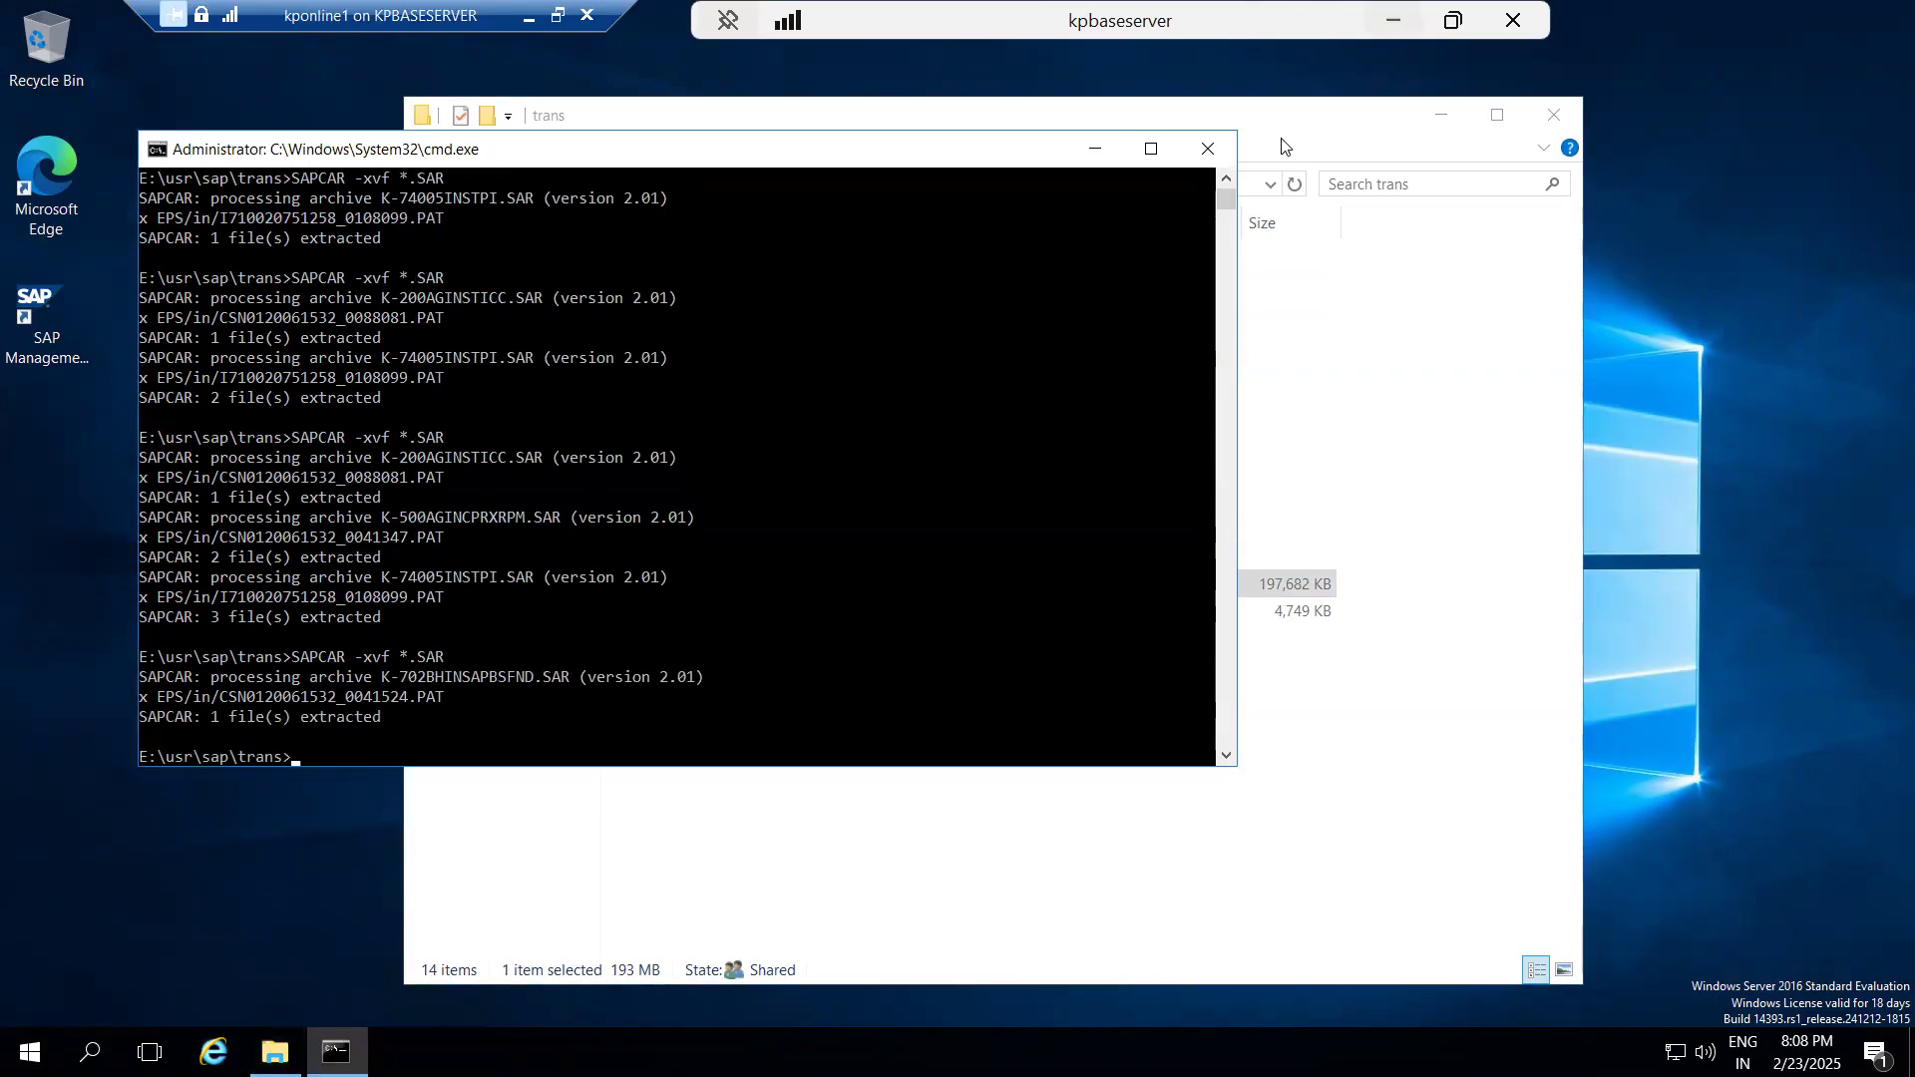
Switch to the SAINT remote session, dismiss the open message and load the EPS files from the application server.
{"action": "left_click", "coordinate": [1393, 20]}
{"action": "mouse_move", "coordinate": [1394, 1039]}
{"action": "left_click", "coordinate": [1315, 953]}
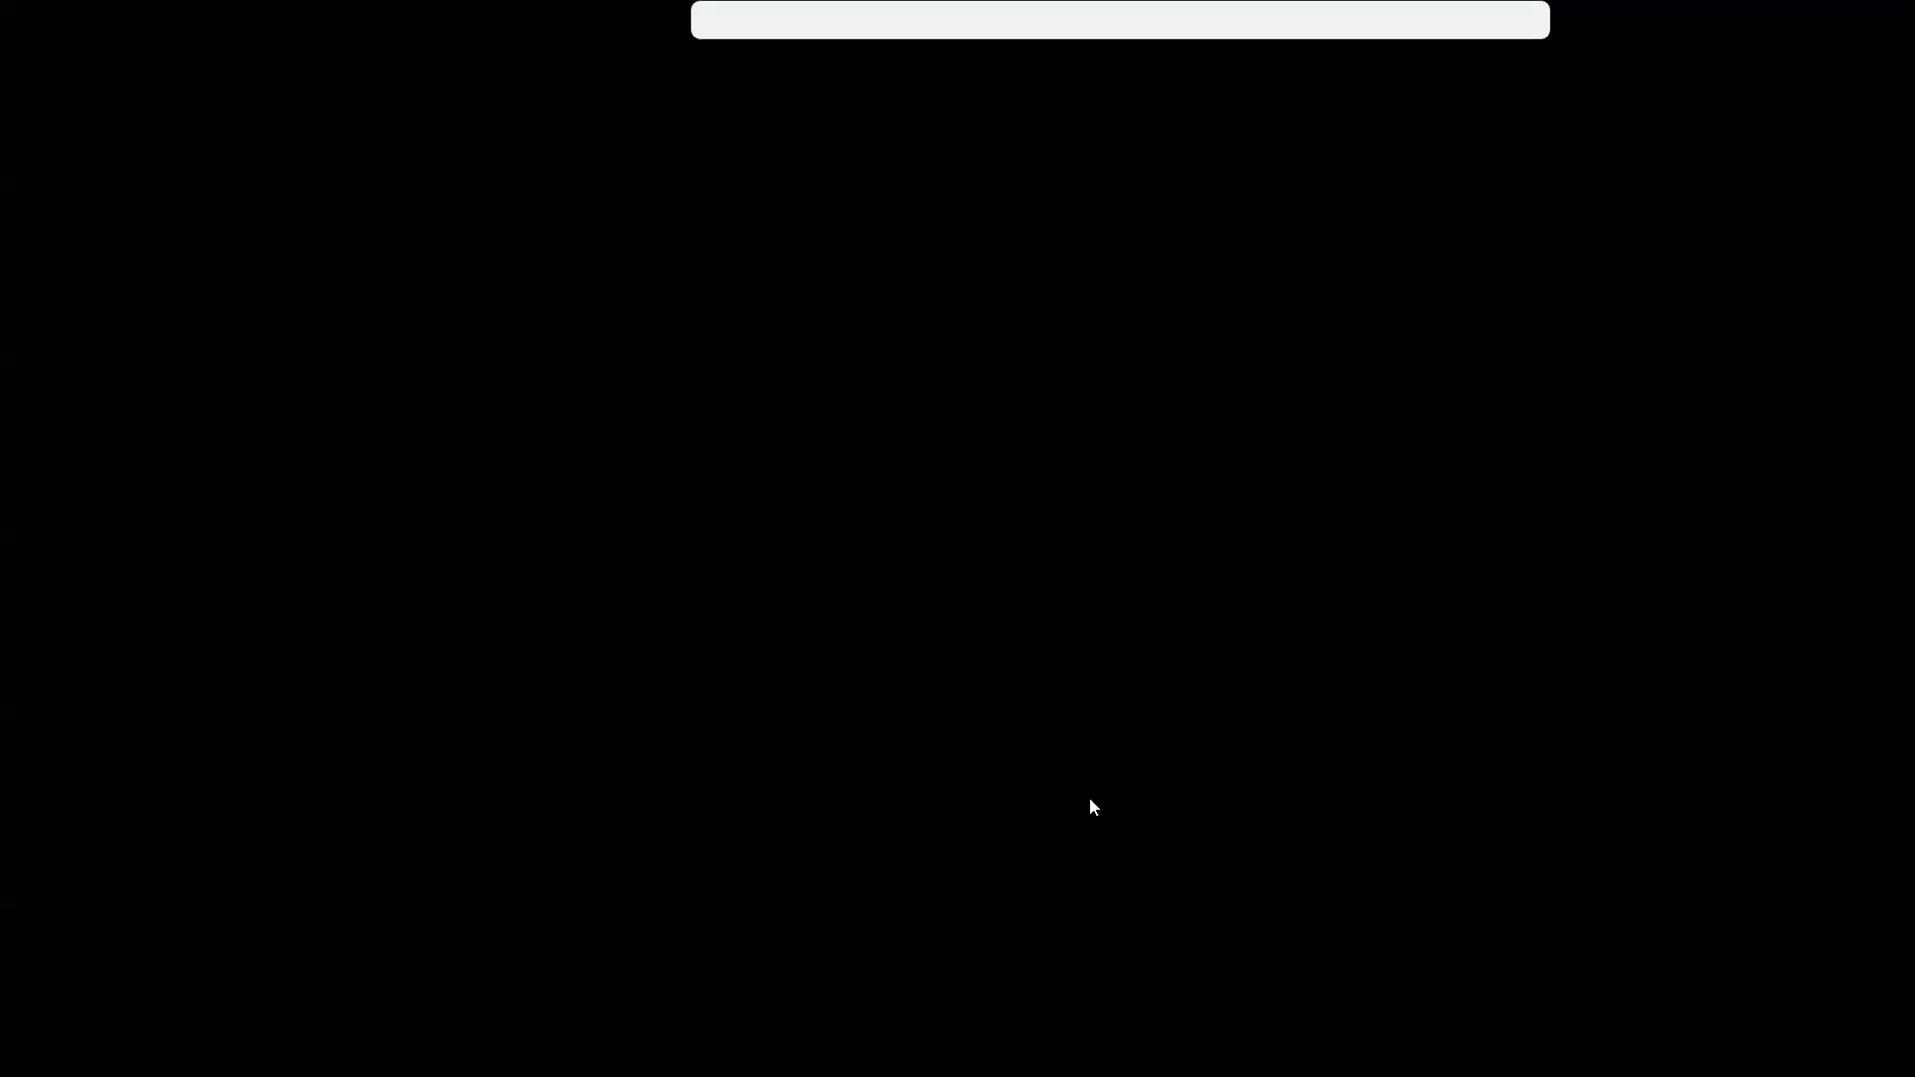
{"action": "left_click", "coordinate": [703, 864]}
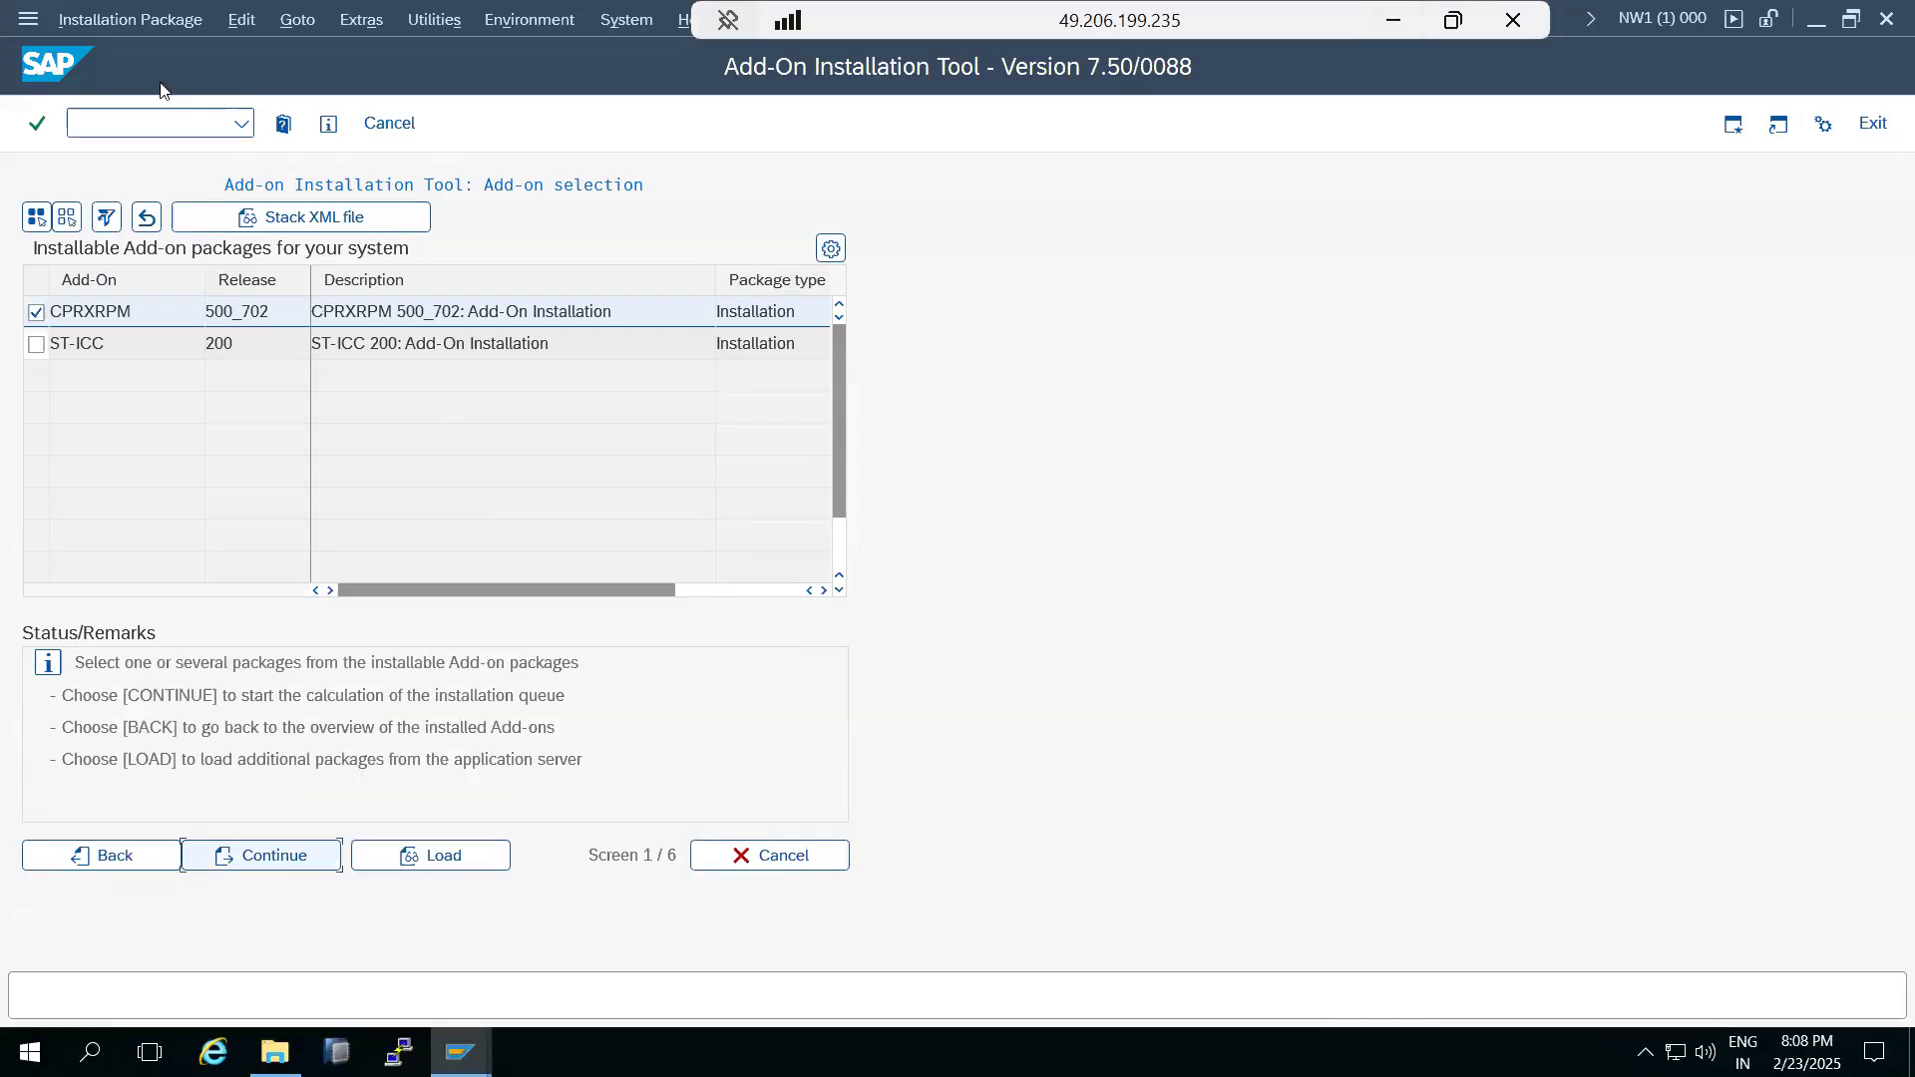
{"action": "left_click", "coordinate": [148, 22]}
{"action": "mouse_move", "coordinate": [199, 52]}
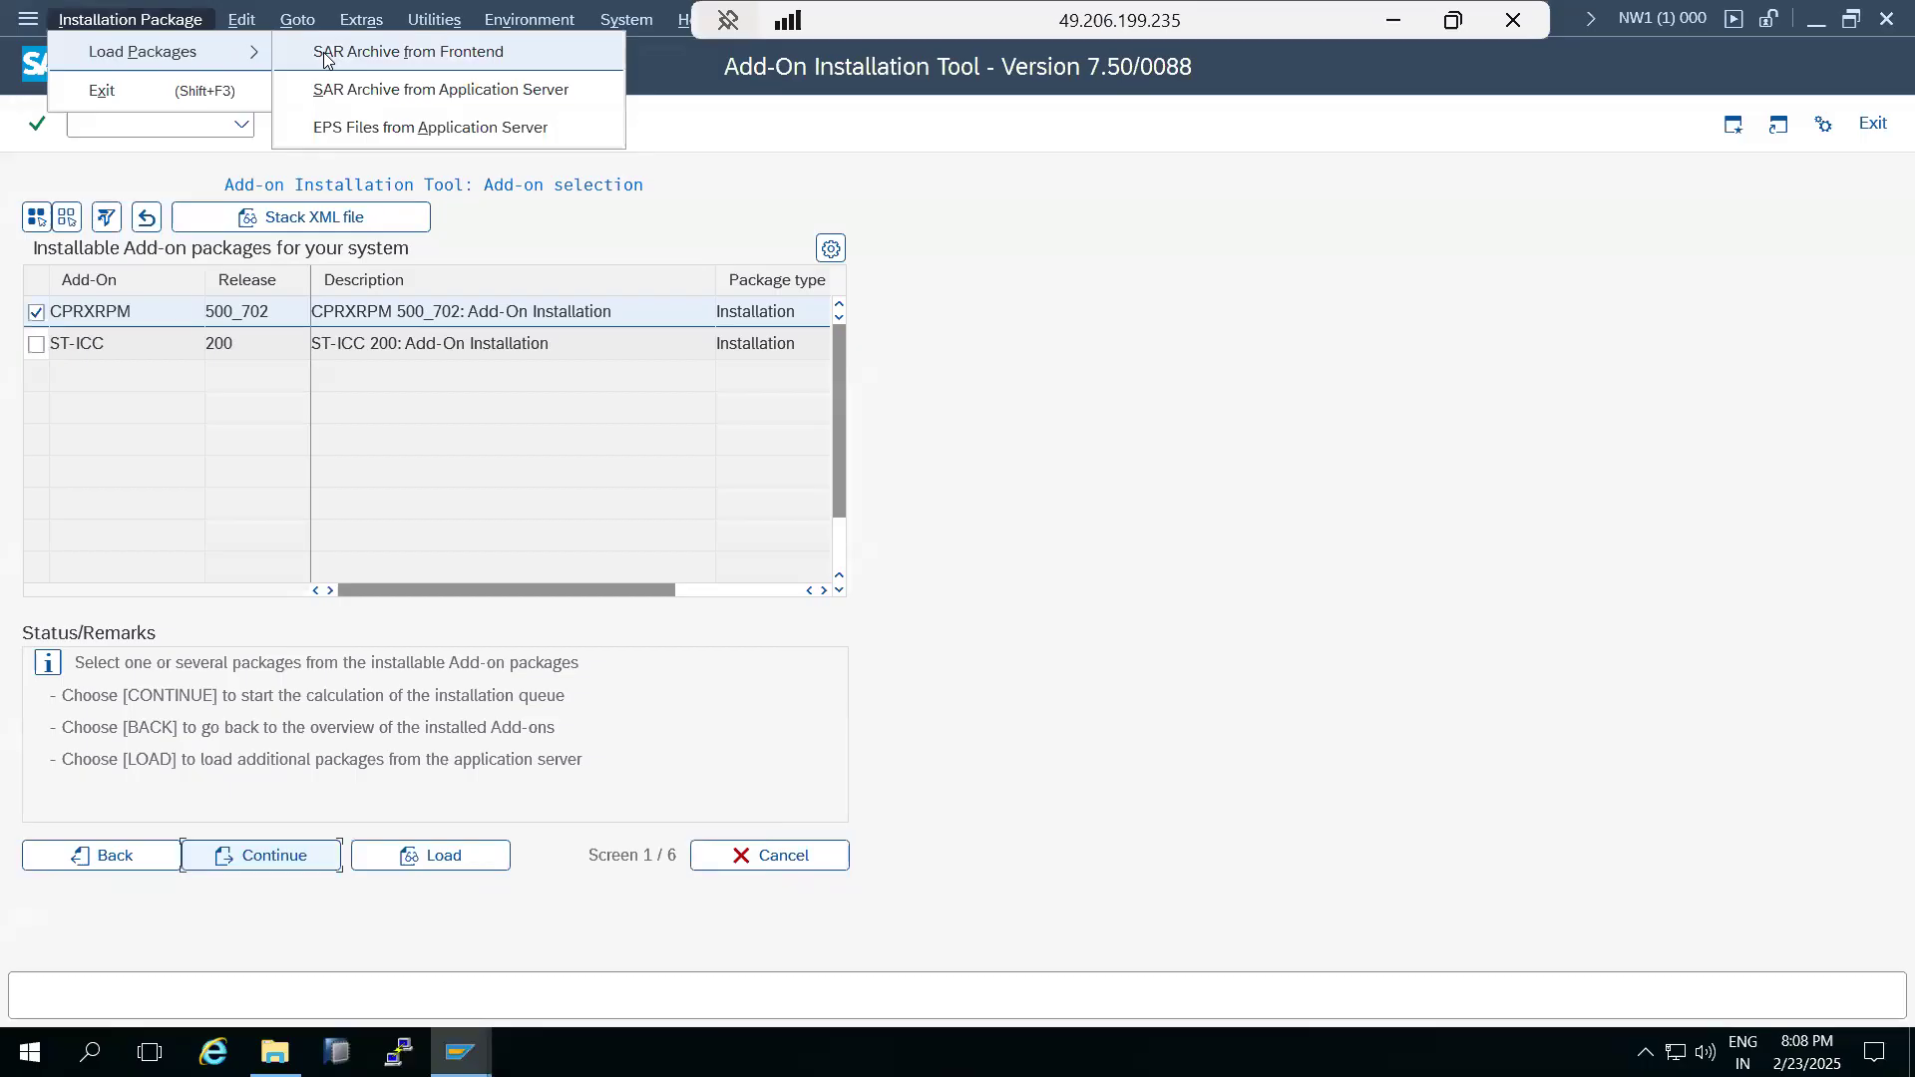
{"action": "left_click", "coordinate": [329, 127]}
{"action": "left_click", "coordinate": [400, 660]}
{"action": "left_click", "coordinate": [35, 67]}
Try to calculate the installation queue for CPRXRPM 500_702, SAP_BS_FND 702 and ST-ICC 200 together.
{"action": "left_click", "coordinate": [36, 313]}
{"action": "left_click", "coordinate": [36, 344]}
{"action": "left_click", "coordinate": [36, 375]}
{"action": "left_click", "coordinate": [233, 864]}
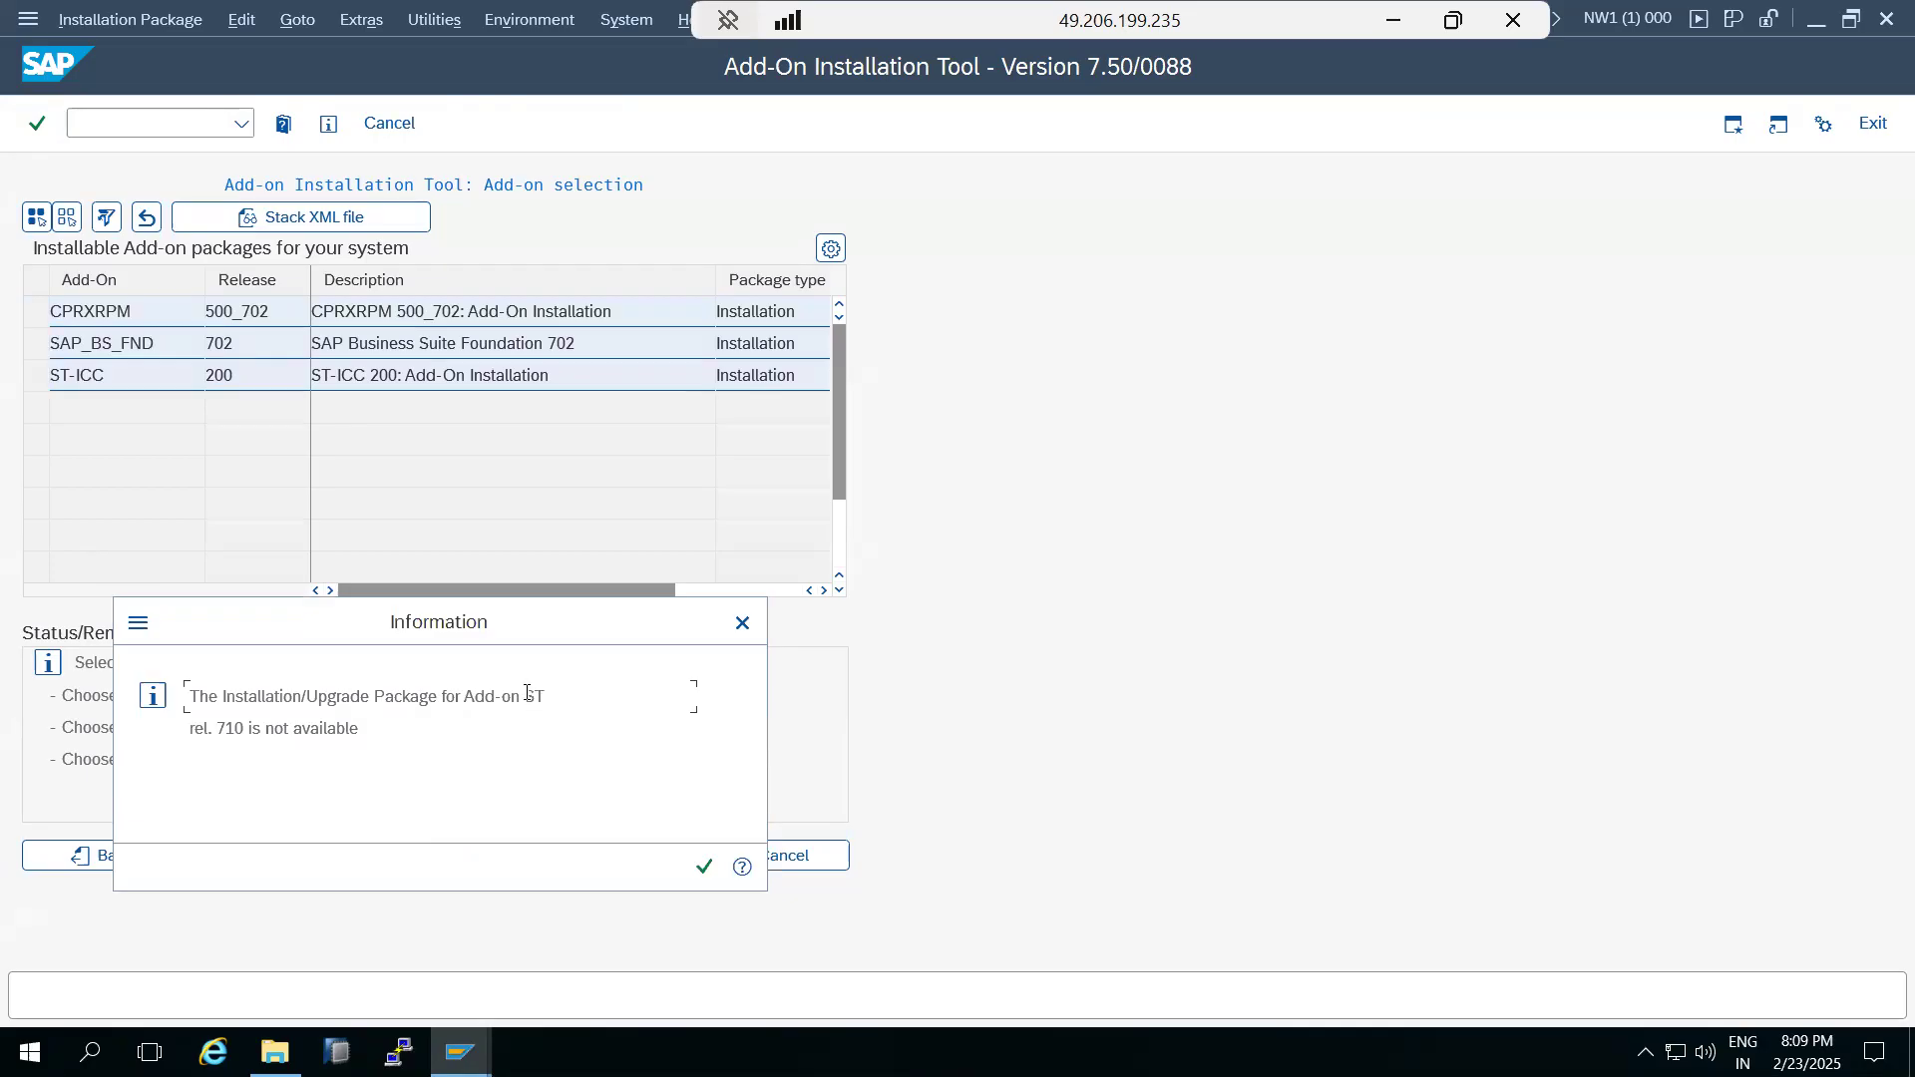
Copy the missing add-on name ST from the message details and enter it in the SAP for Me search in the local browser.
{"action": "left_click_drag", "start_coordinate": [527, 695], "coordinate": [549, 697]}
{"action": "left_click", "coordinate": [743, 865]}
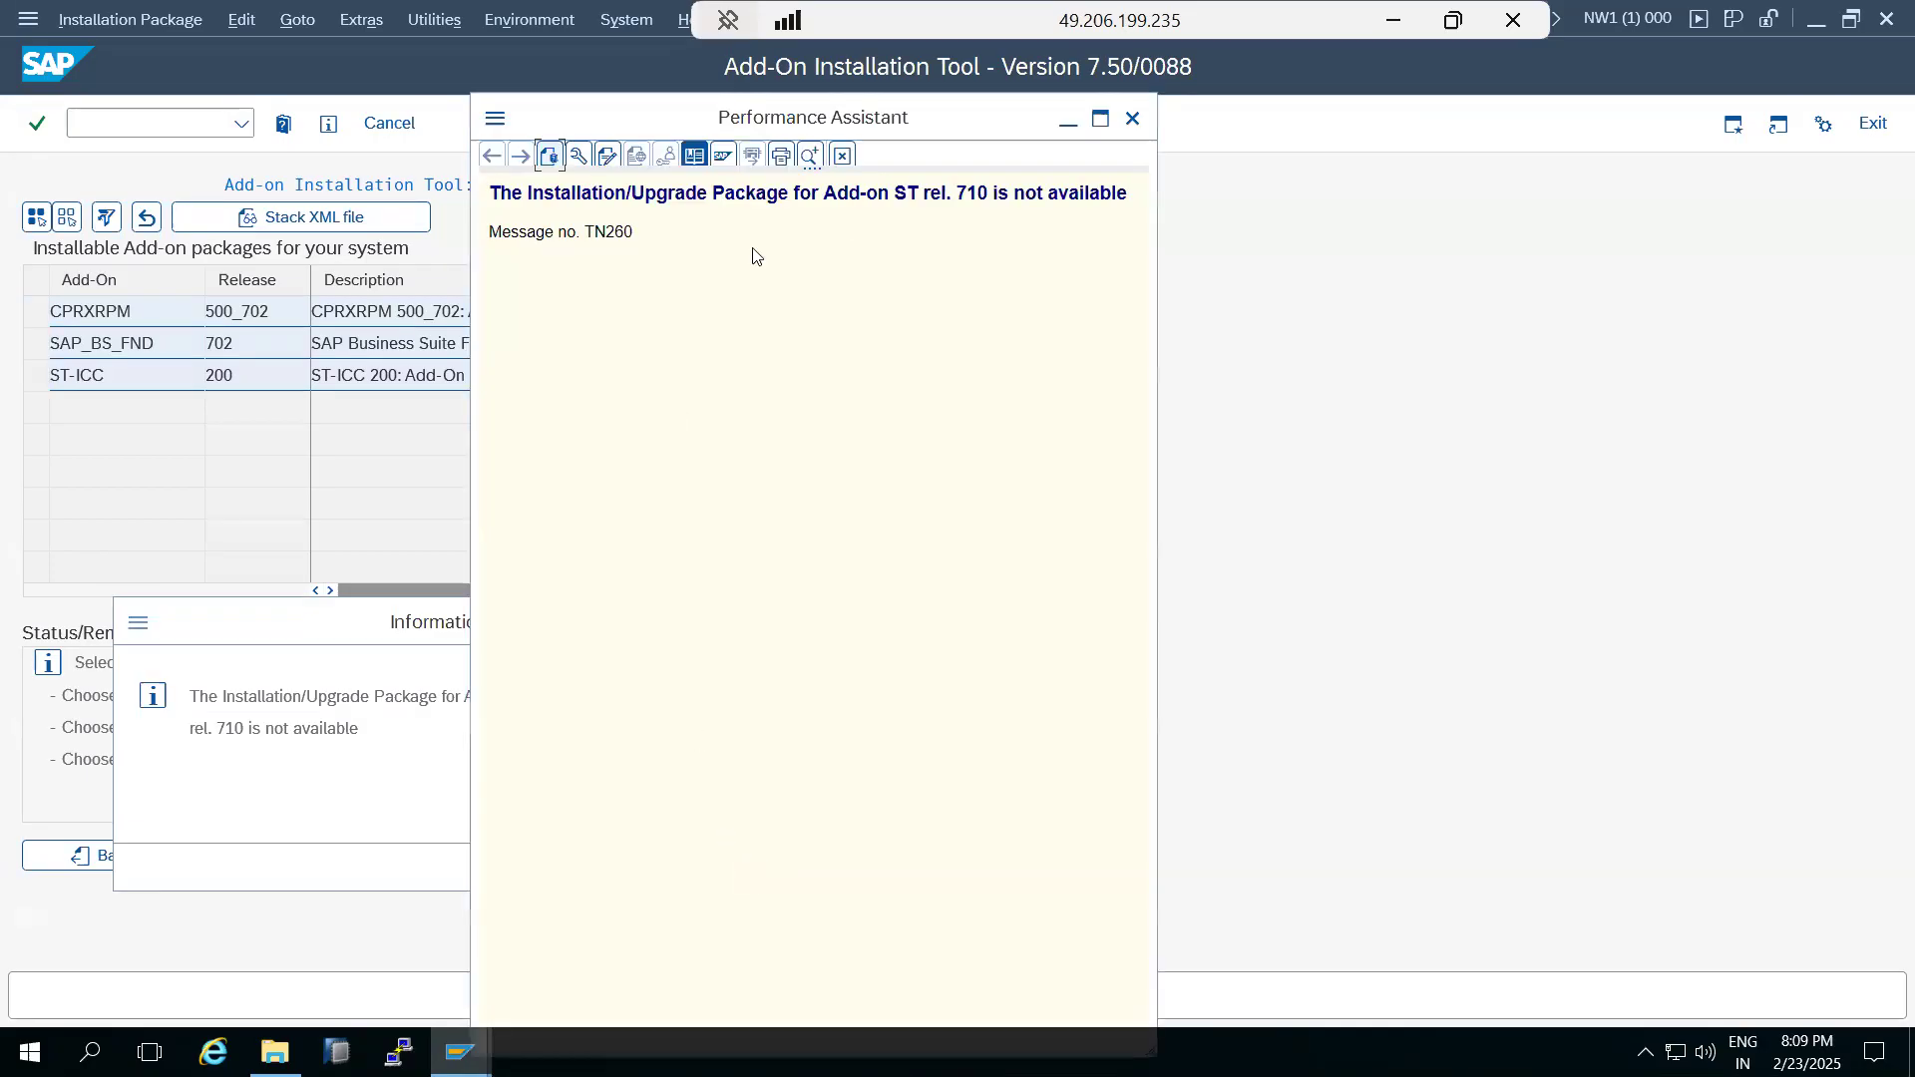
{"action": "double_click", "coordinate": [909, 196]}
{"action": "right_click", "coordinate": [910, 195]}
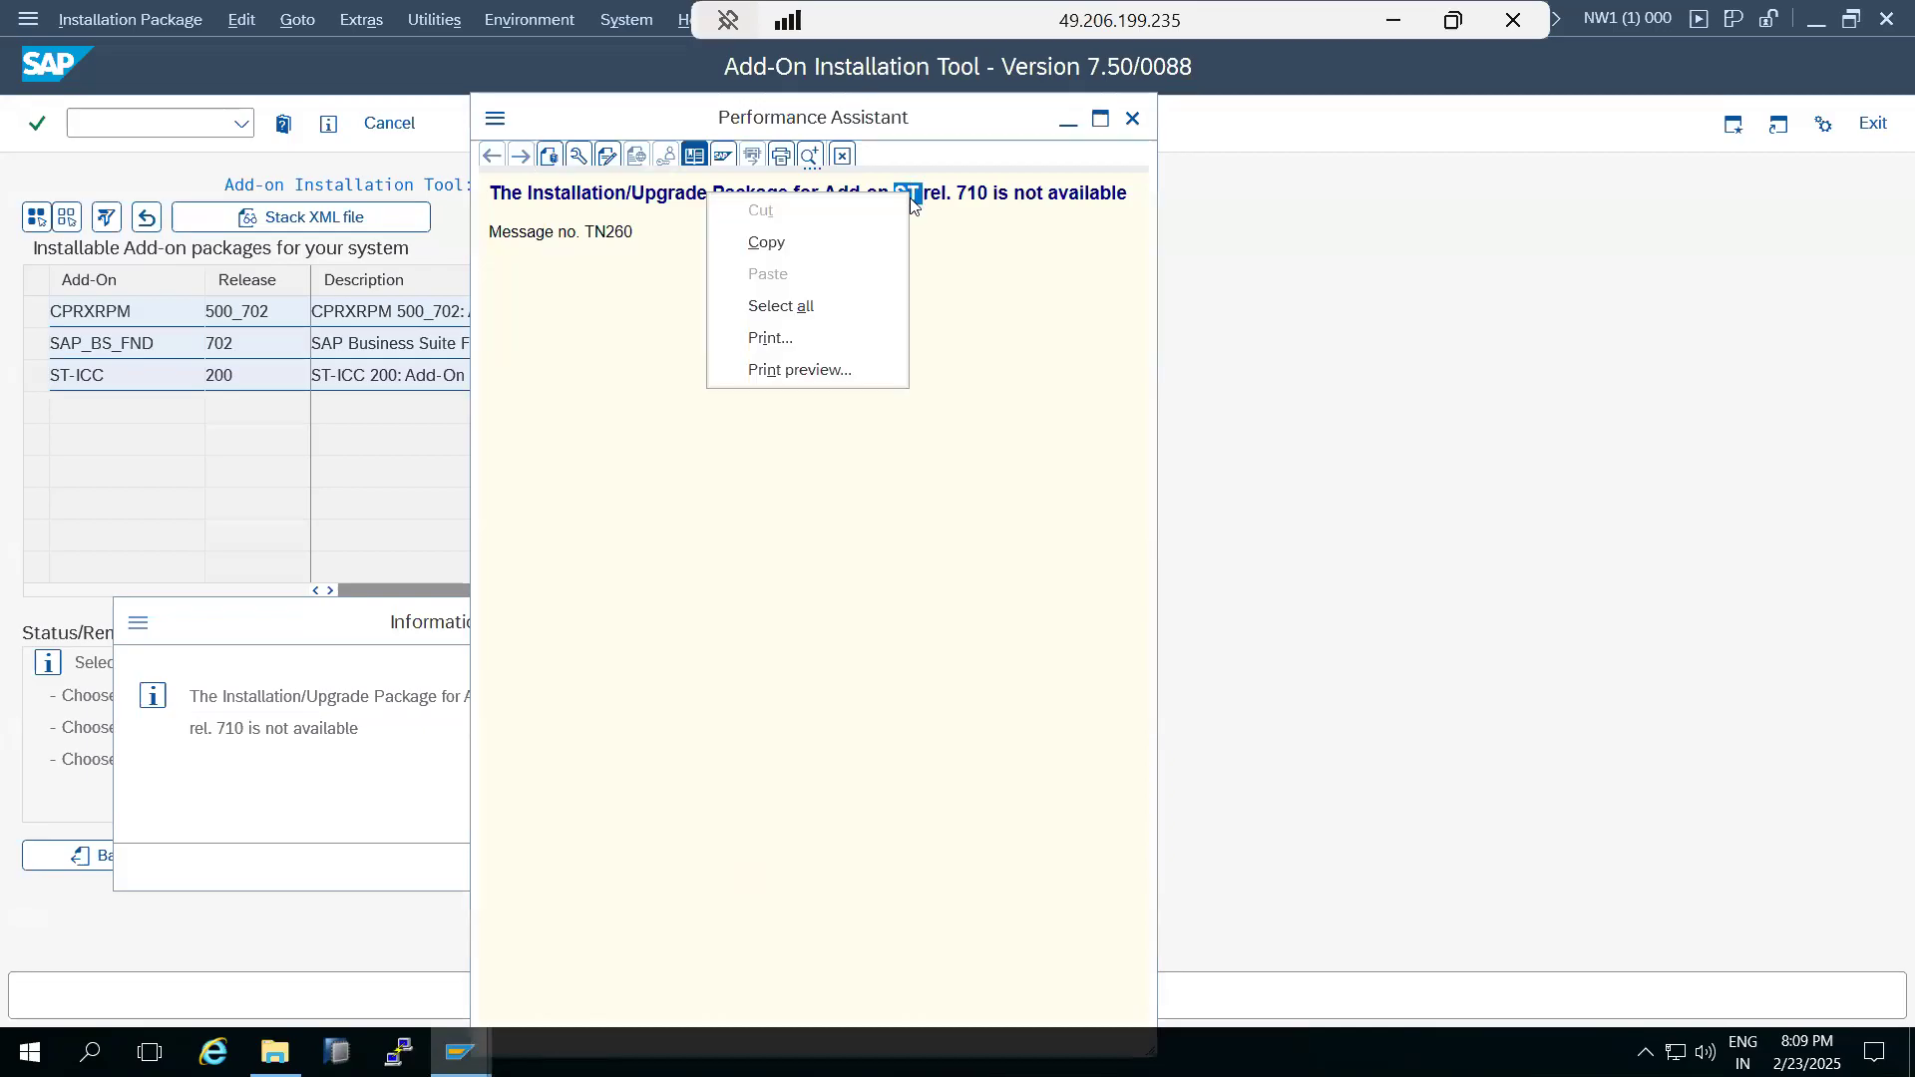
{"action": "left_click", "coordinate": [793, 252]}
{"action": "left_click", "coordinate": [1379, 12]}
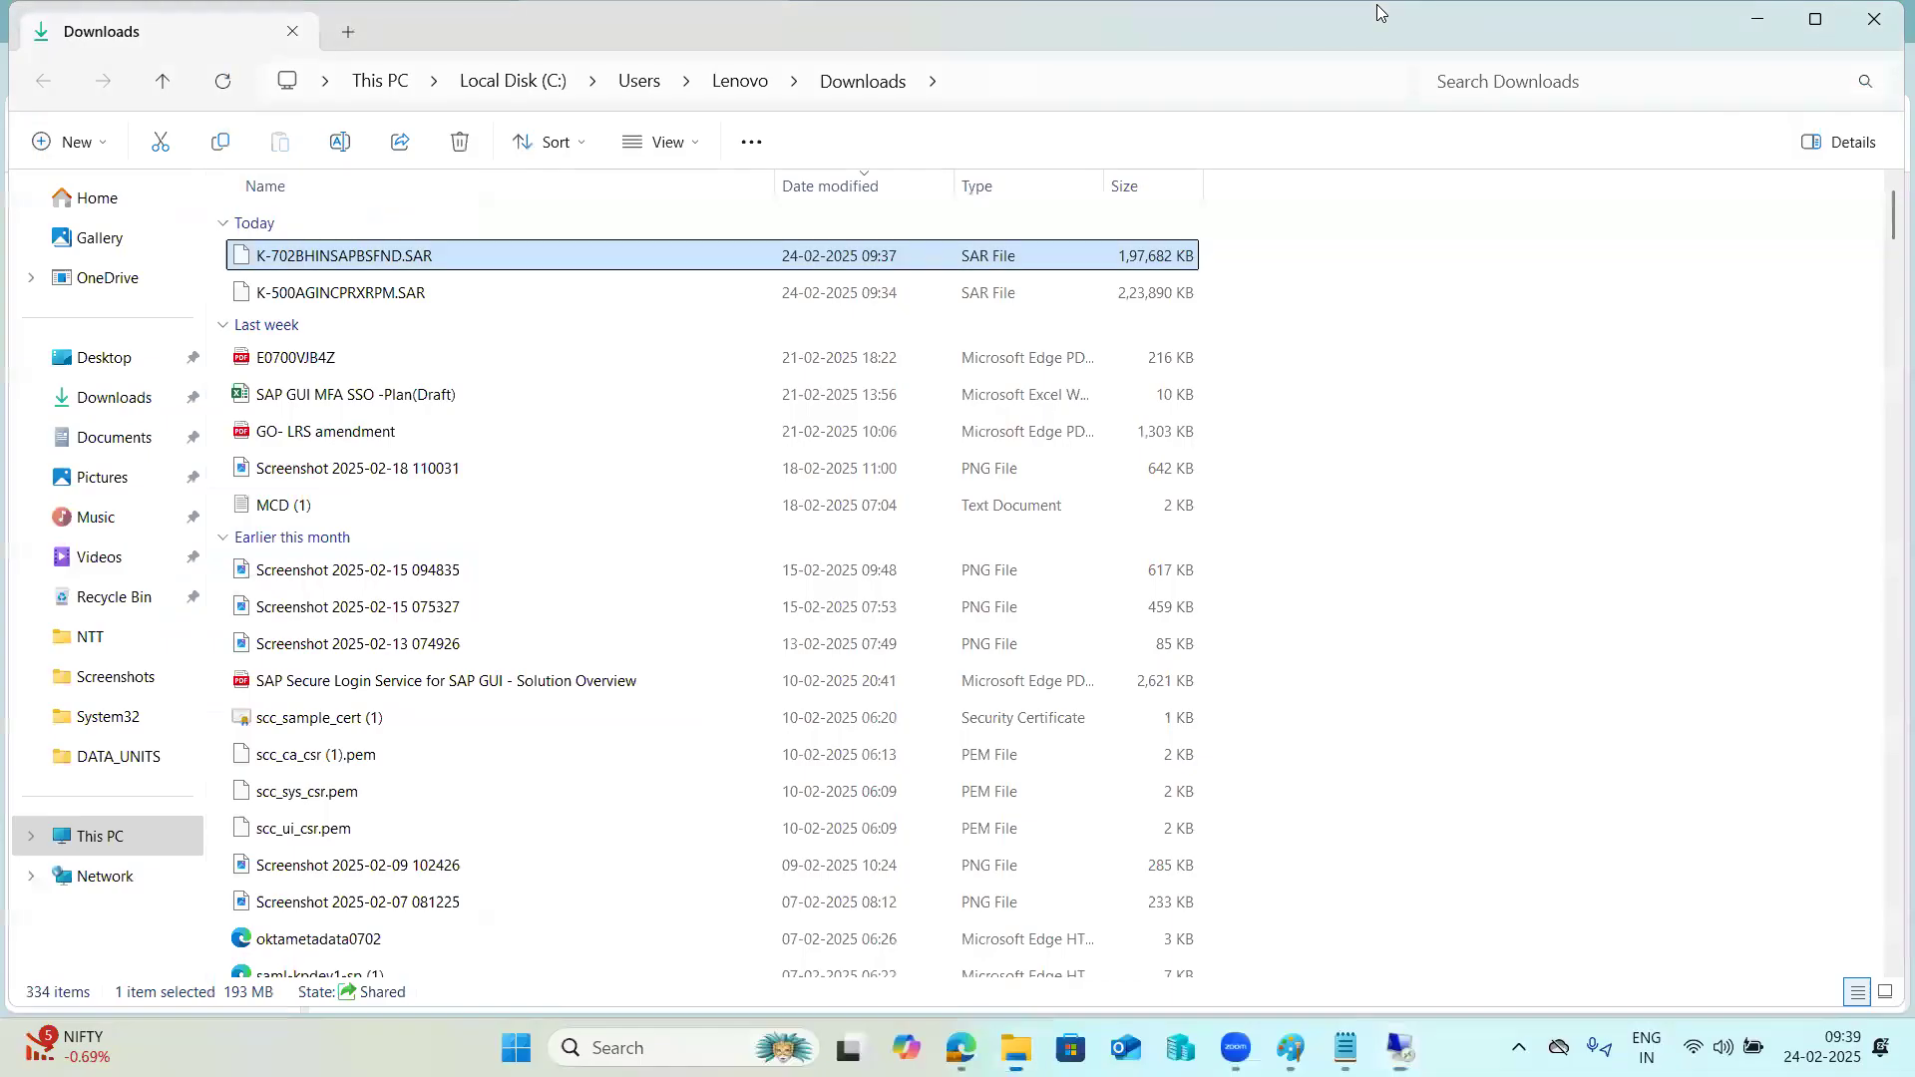
{"action": "left_click", "coordinate": [961, 1047]}
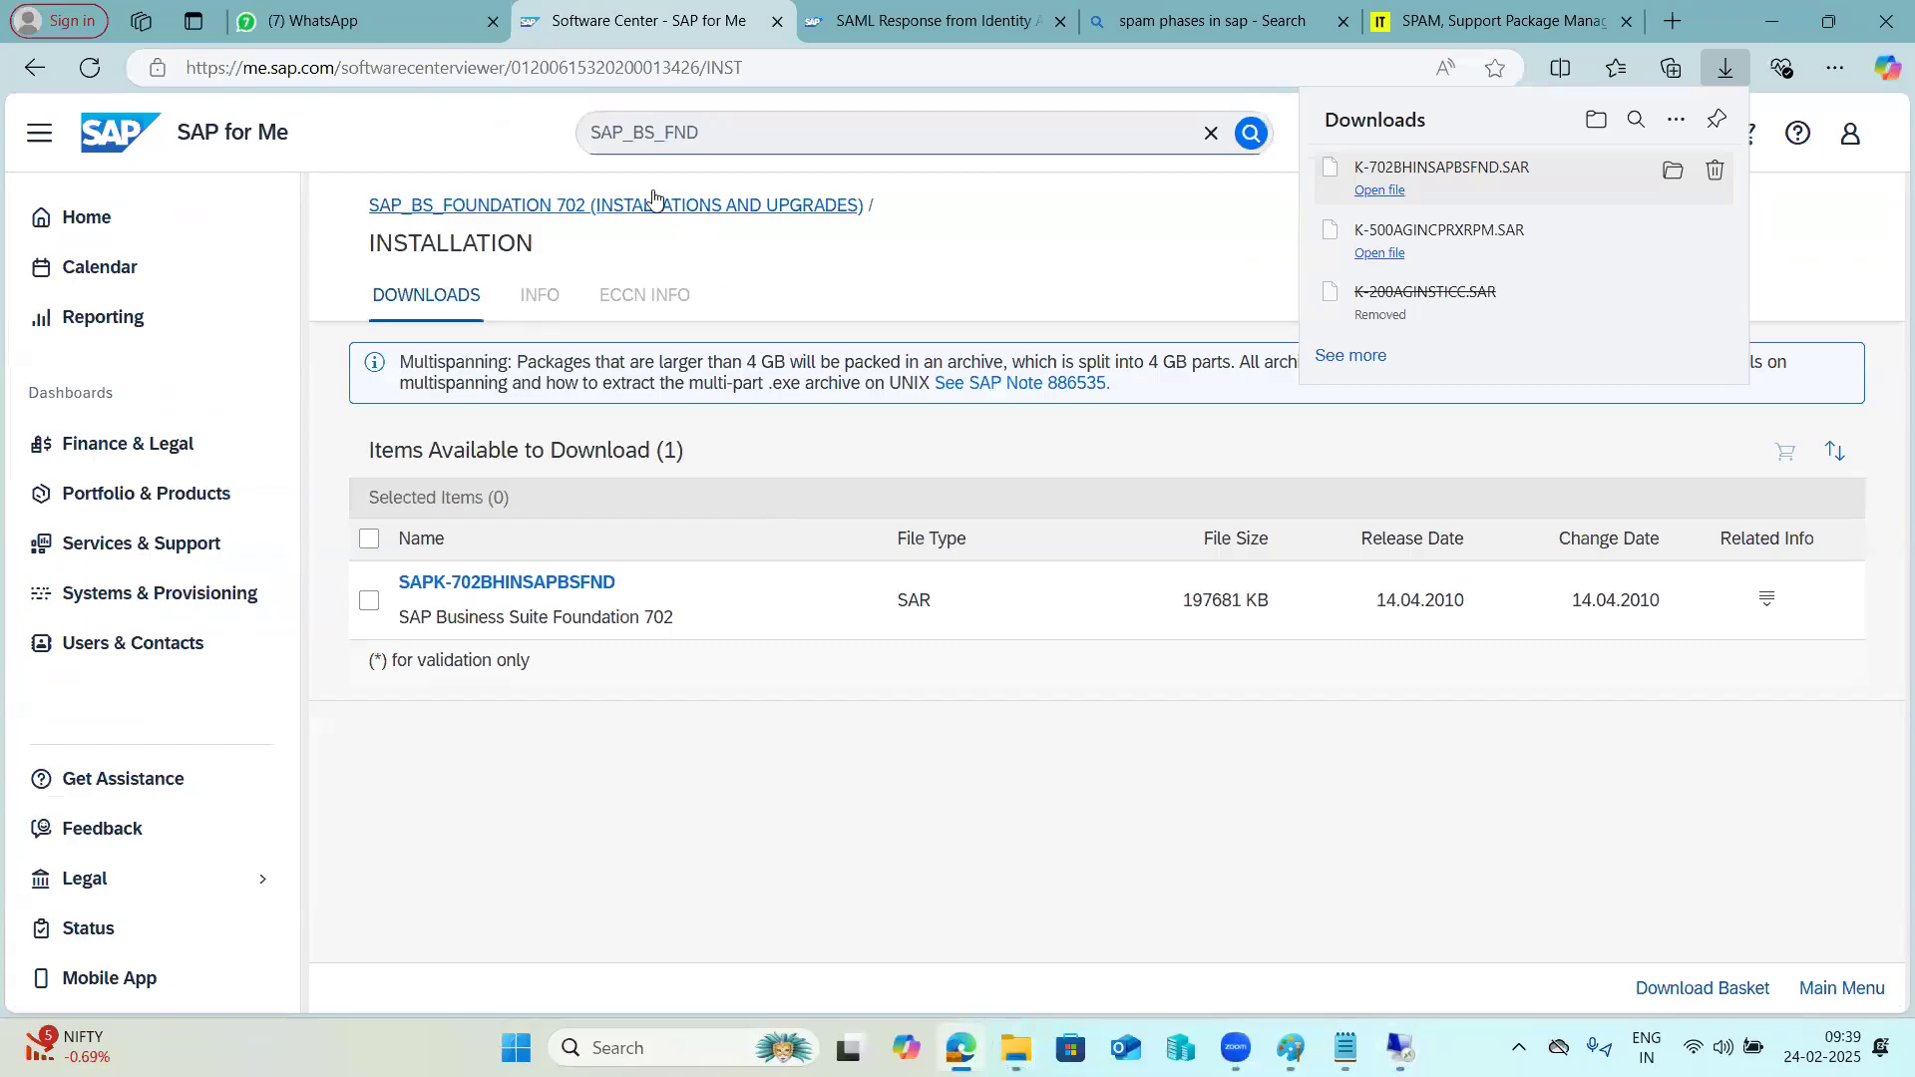
{"action": "left_click", "coordinate": [633, 139]}
{"action": "key", "text": "ctrl+a"}
{"action": "key", "text": "ctrl+v"}
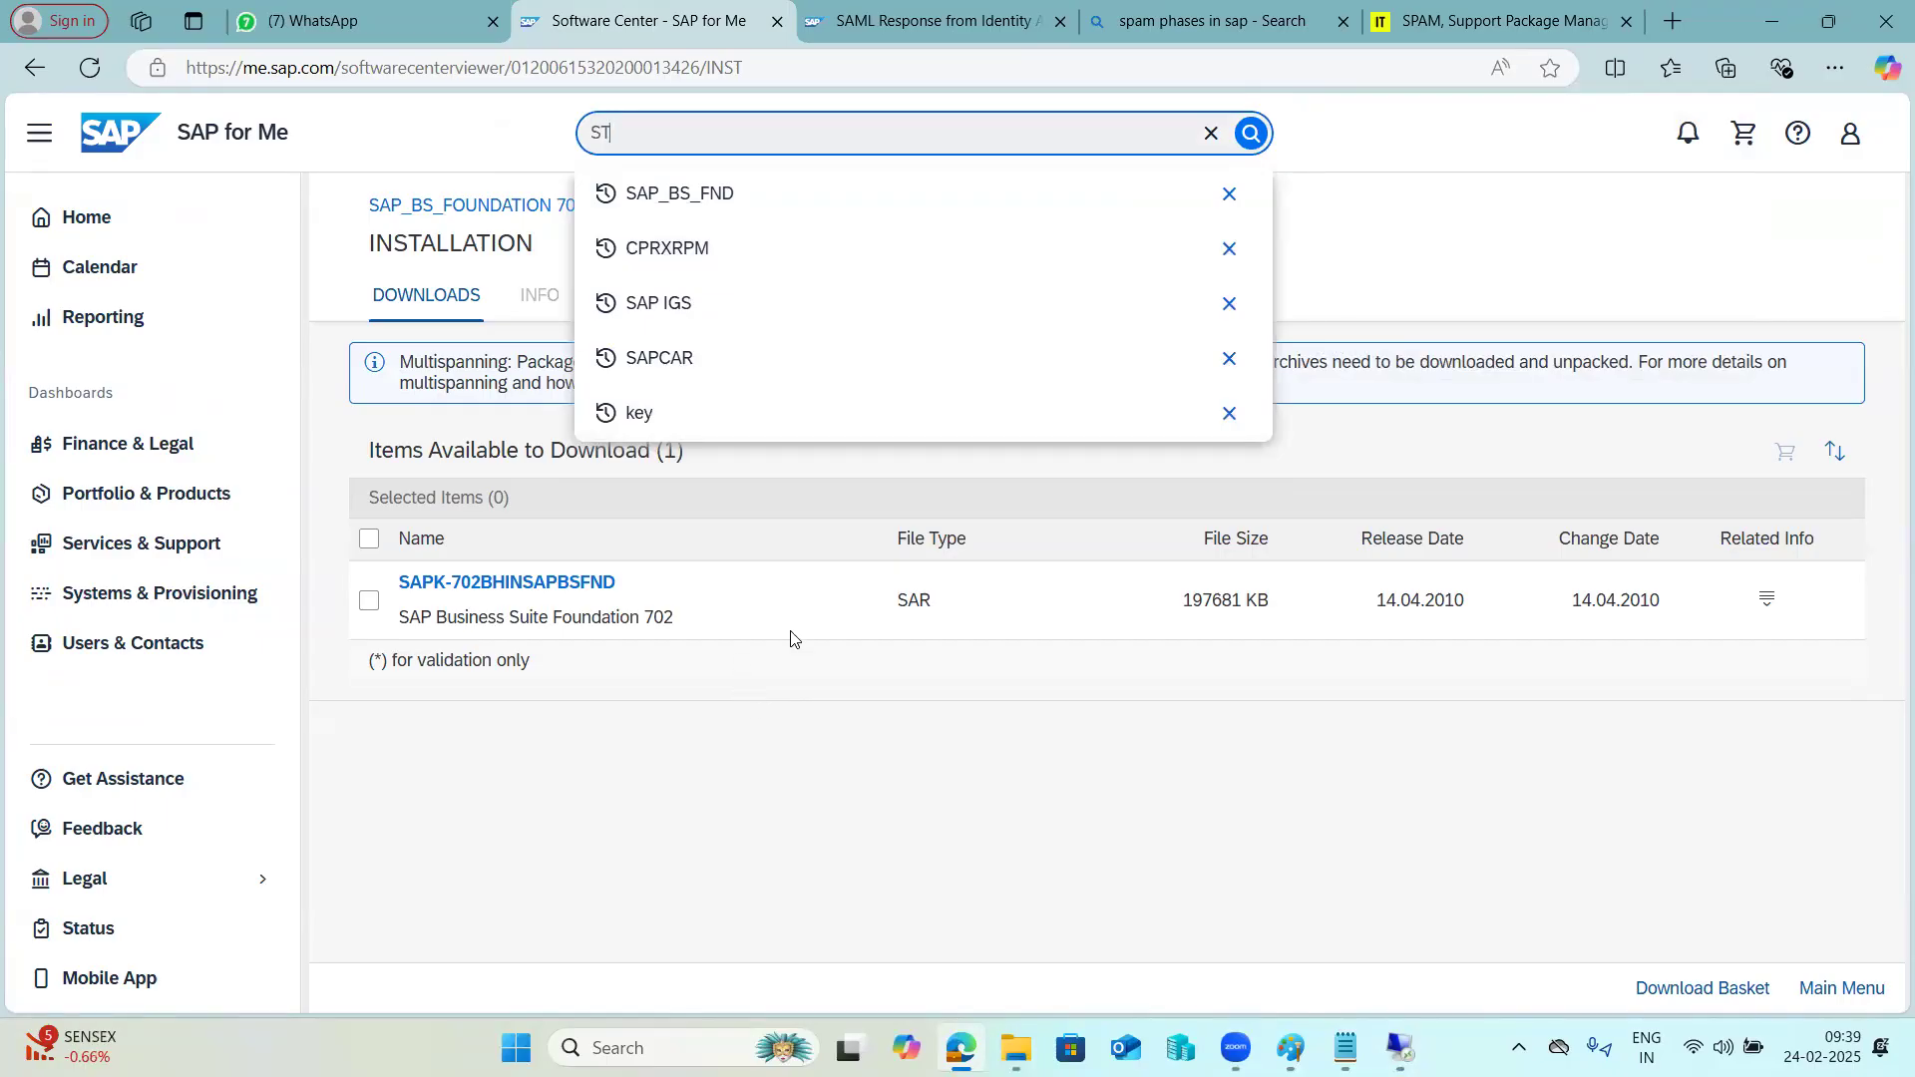
Return to the SAINT session, close the message windows and calculate the queue for SAP_BS_FND 702 alone.
{"action": "left_click", "coordinate": [1395, 1043]}
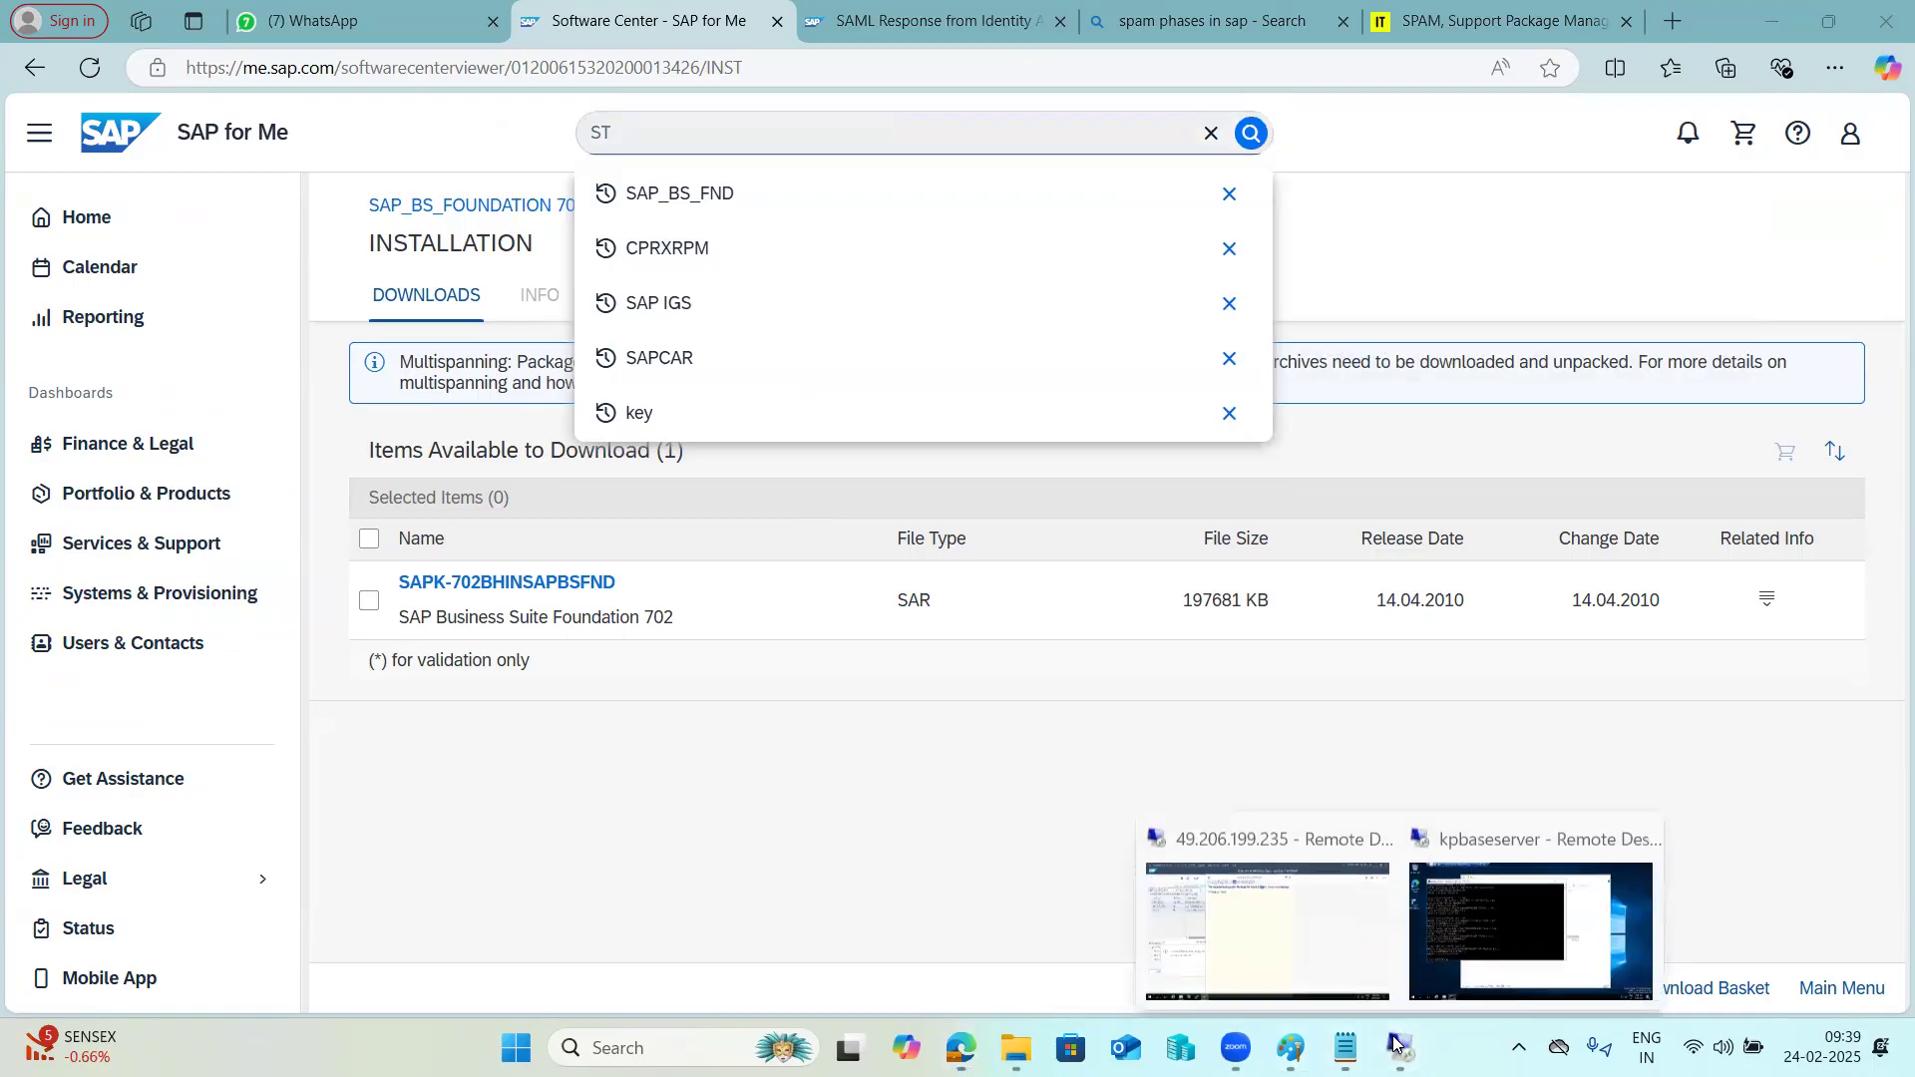
{"action": "left_click", "coordinate": [1267, 929]}
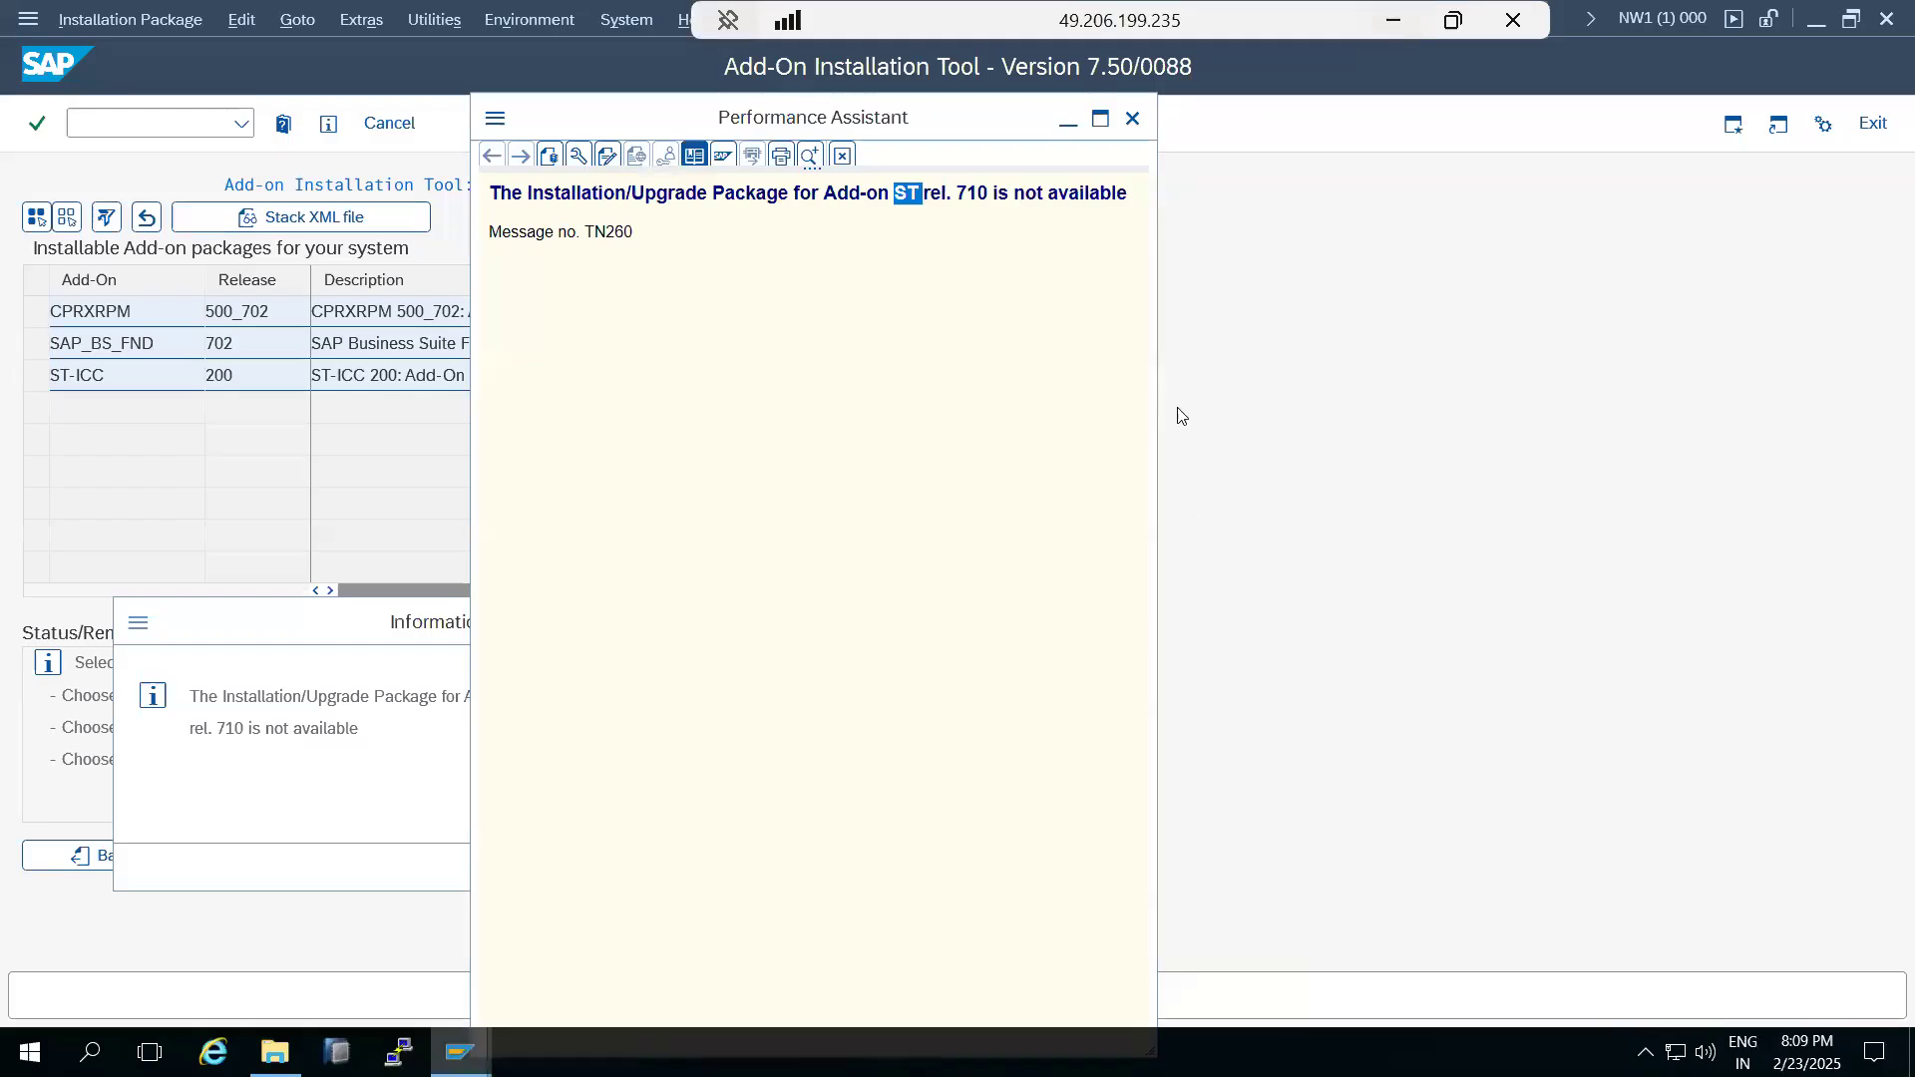
{"action": "left_click", "coordinate": [1132, 120]}
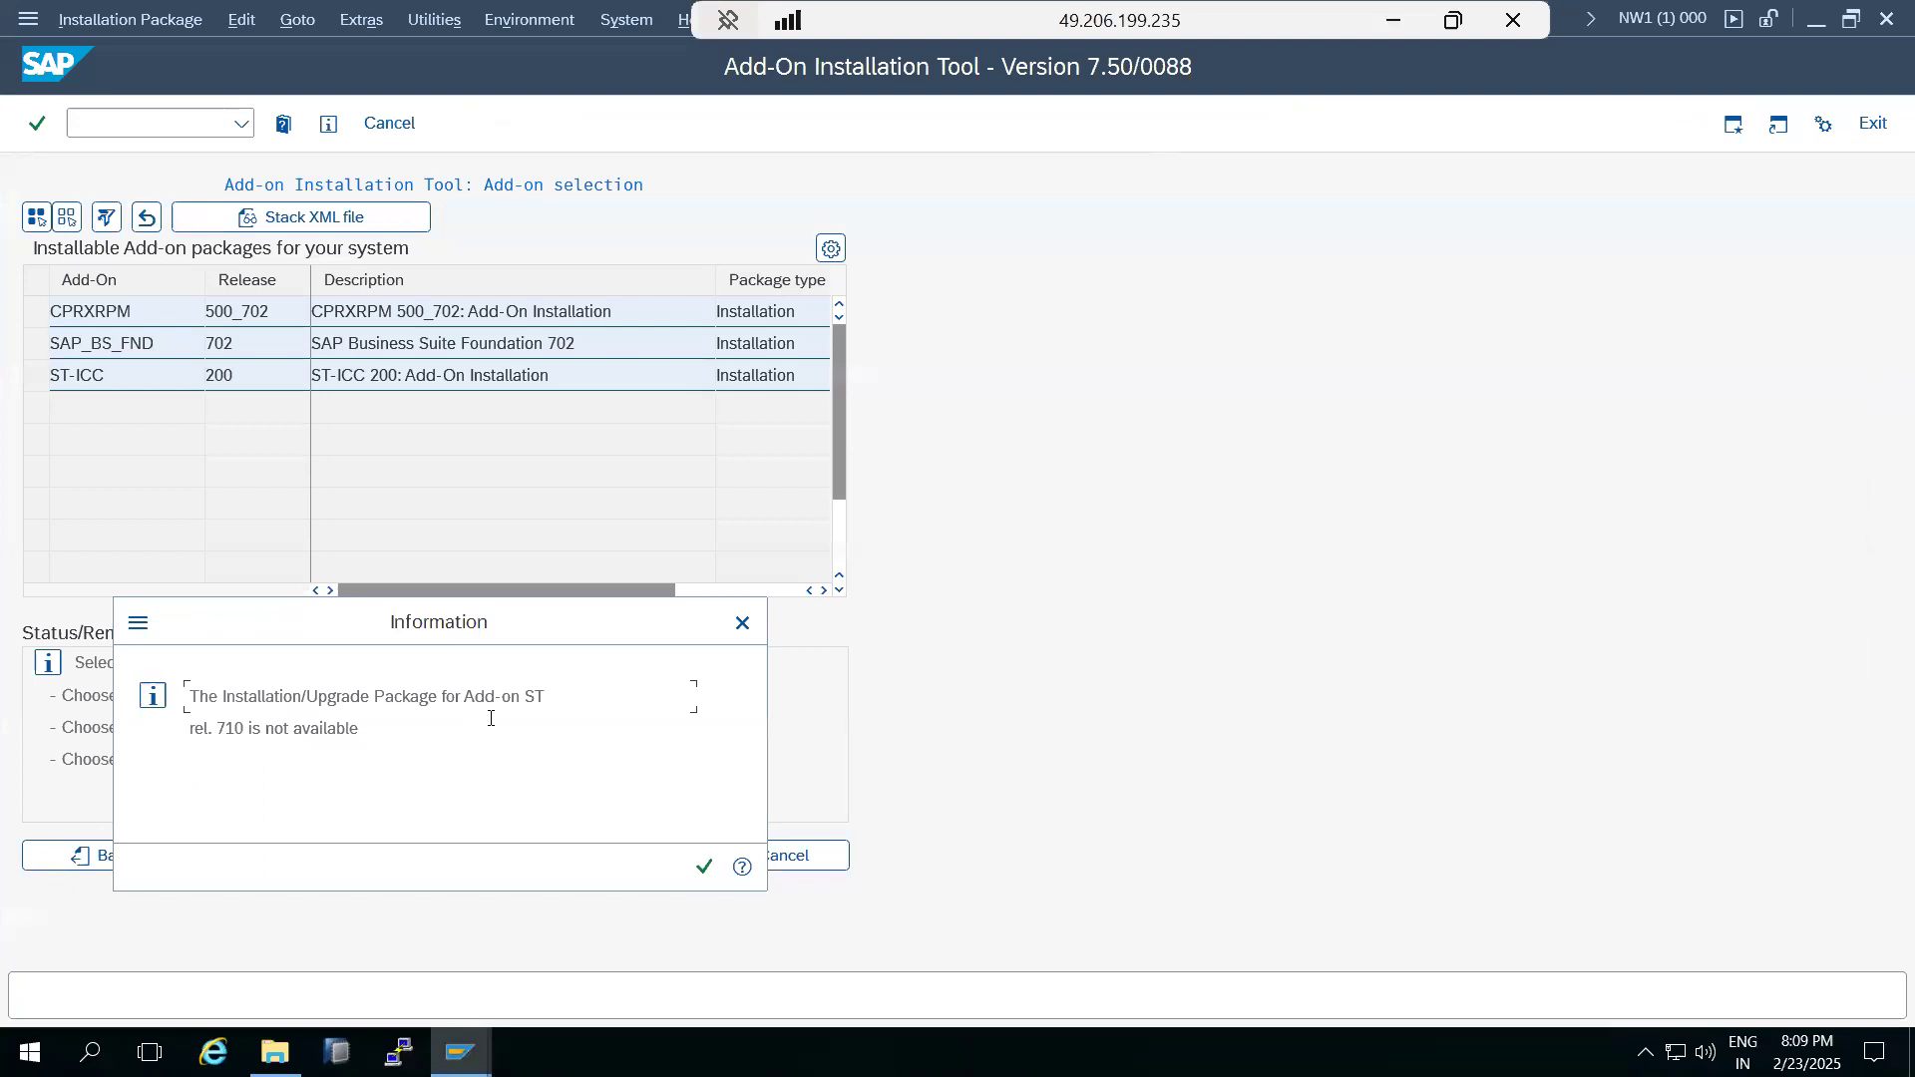
{"action": "double_click", "coordinate": [534, 696]}
{"action": "left_click", "coordinate": [707, 867]}
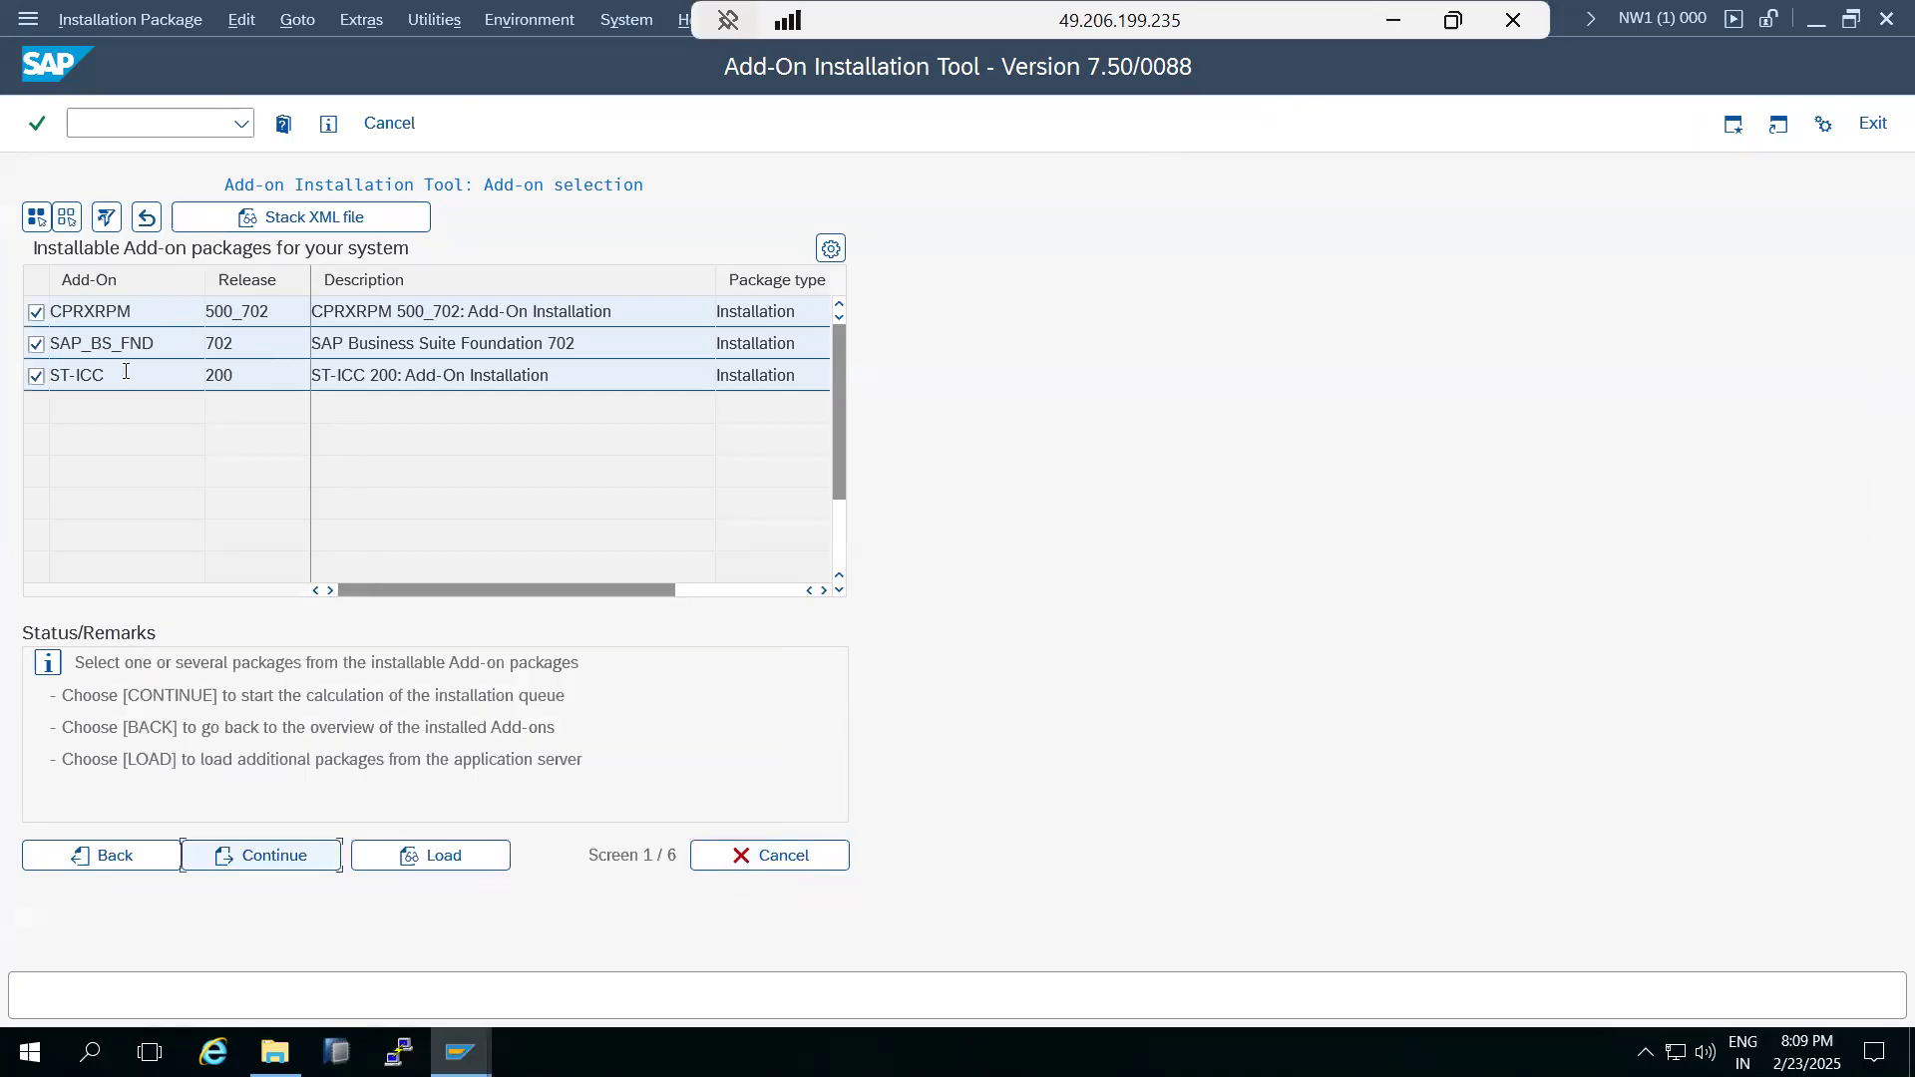
{"action": "left_click", "coordinate": [36, 312]}
{"action": "left_click", "coordinate": [36, 376]}
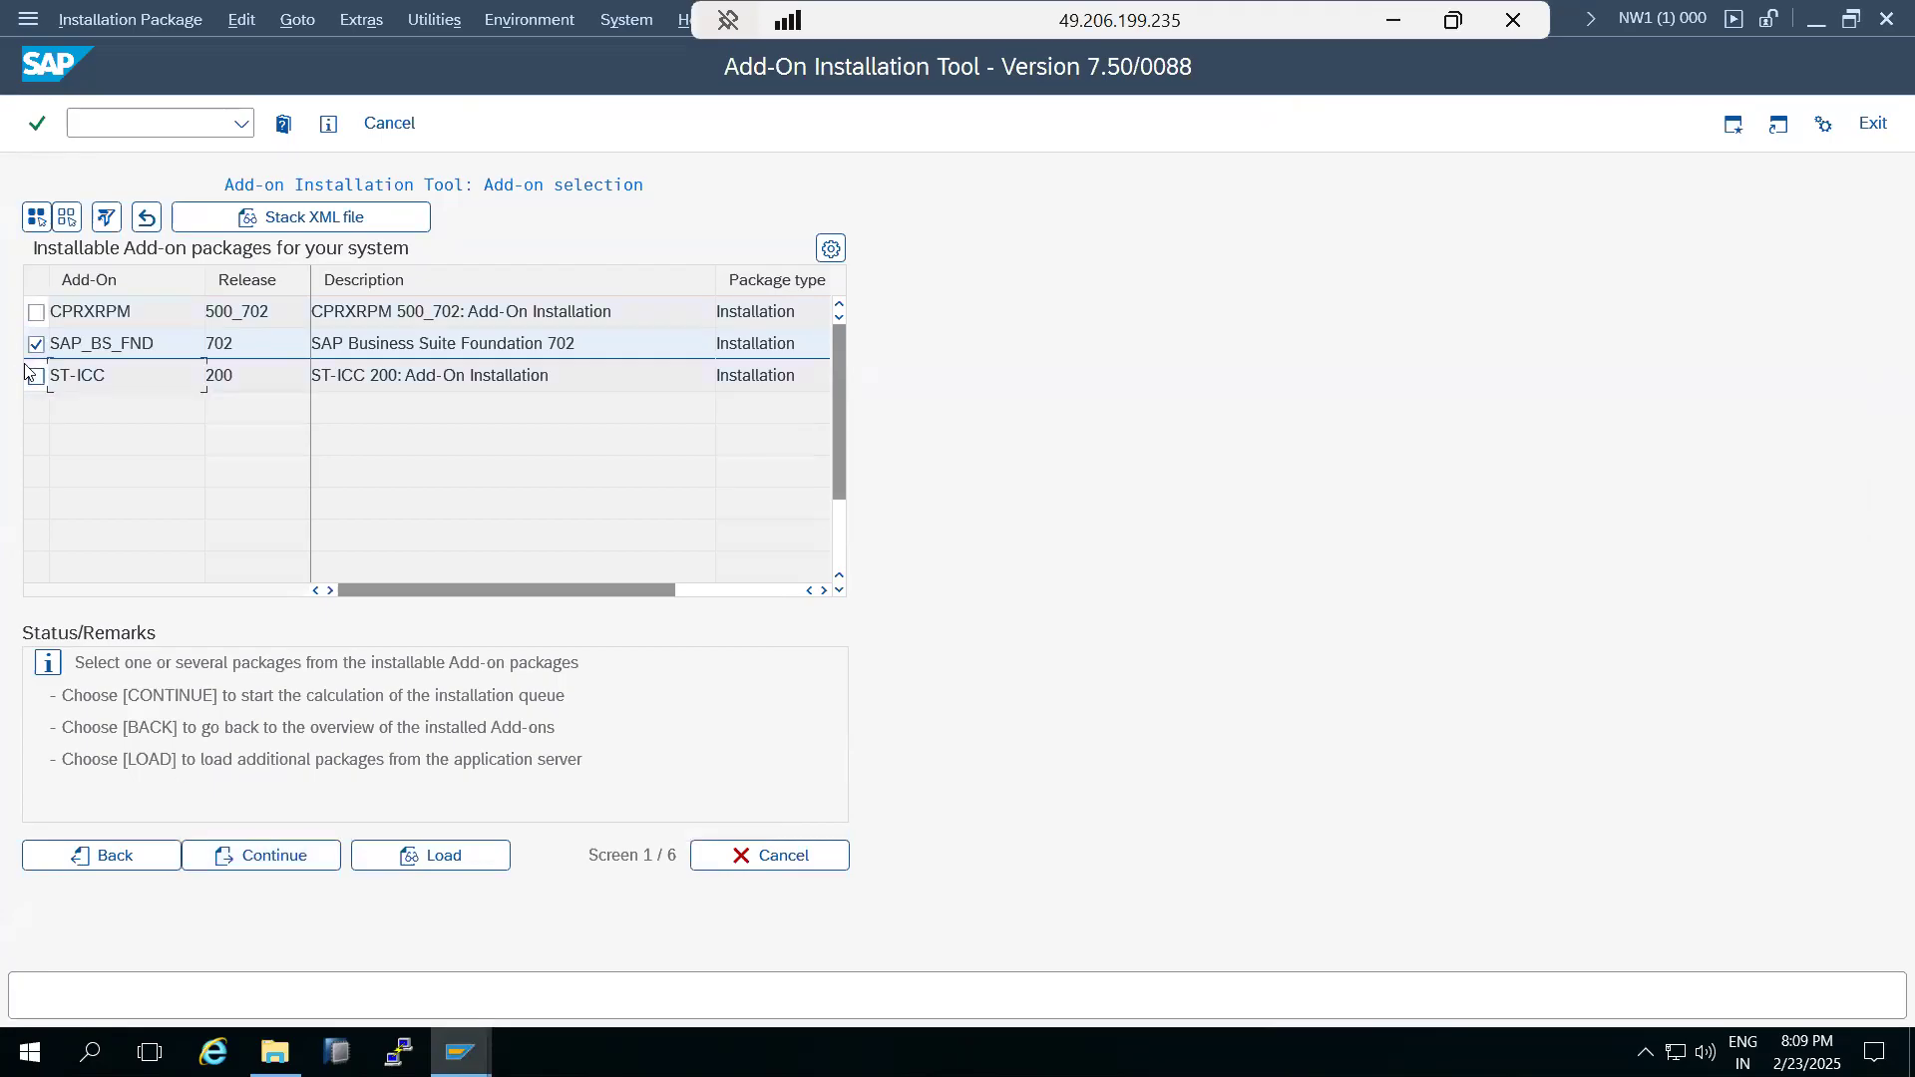
{"action": "left_click", "coordinate": [261, 858]}
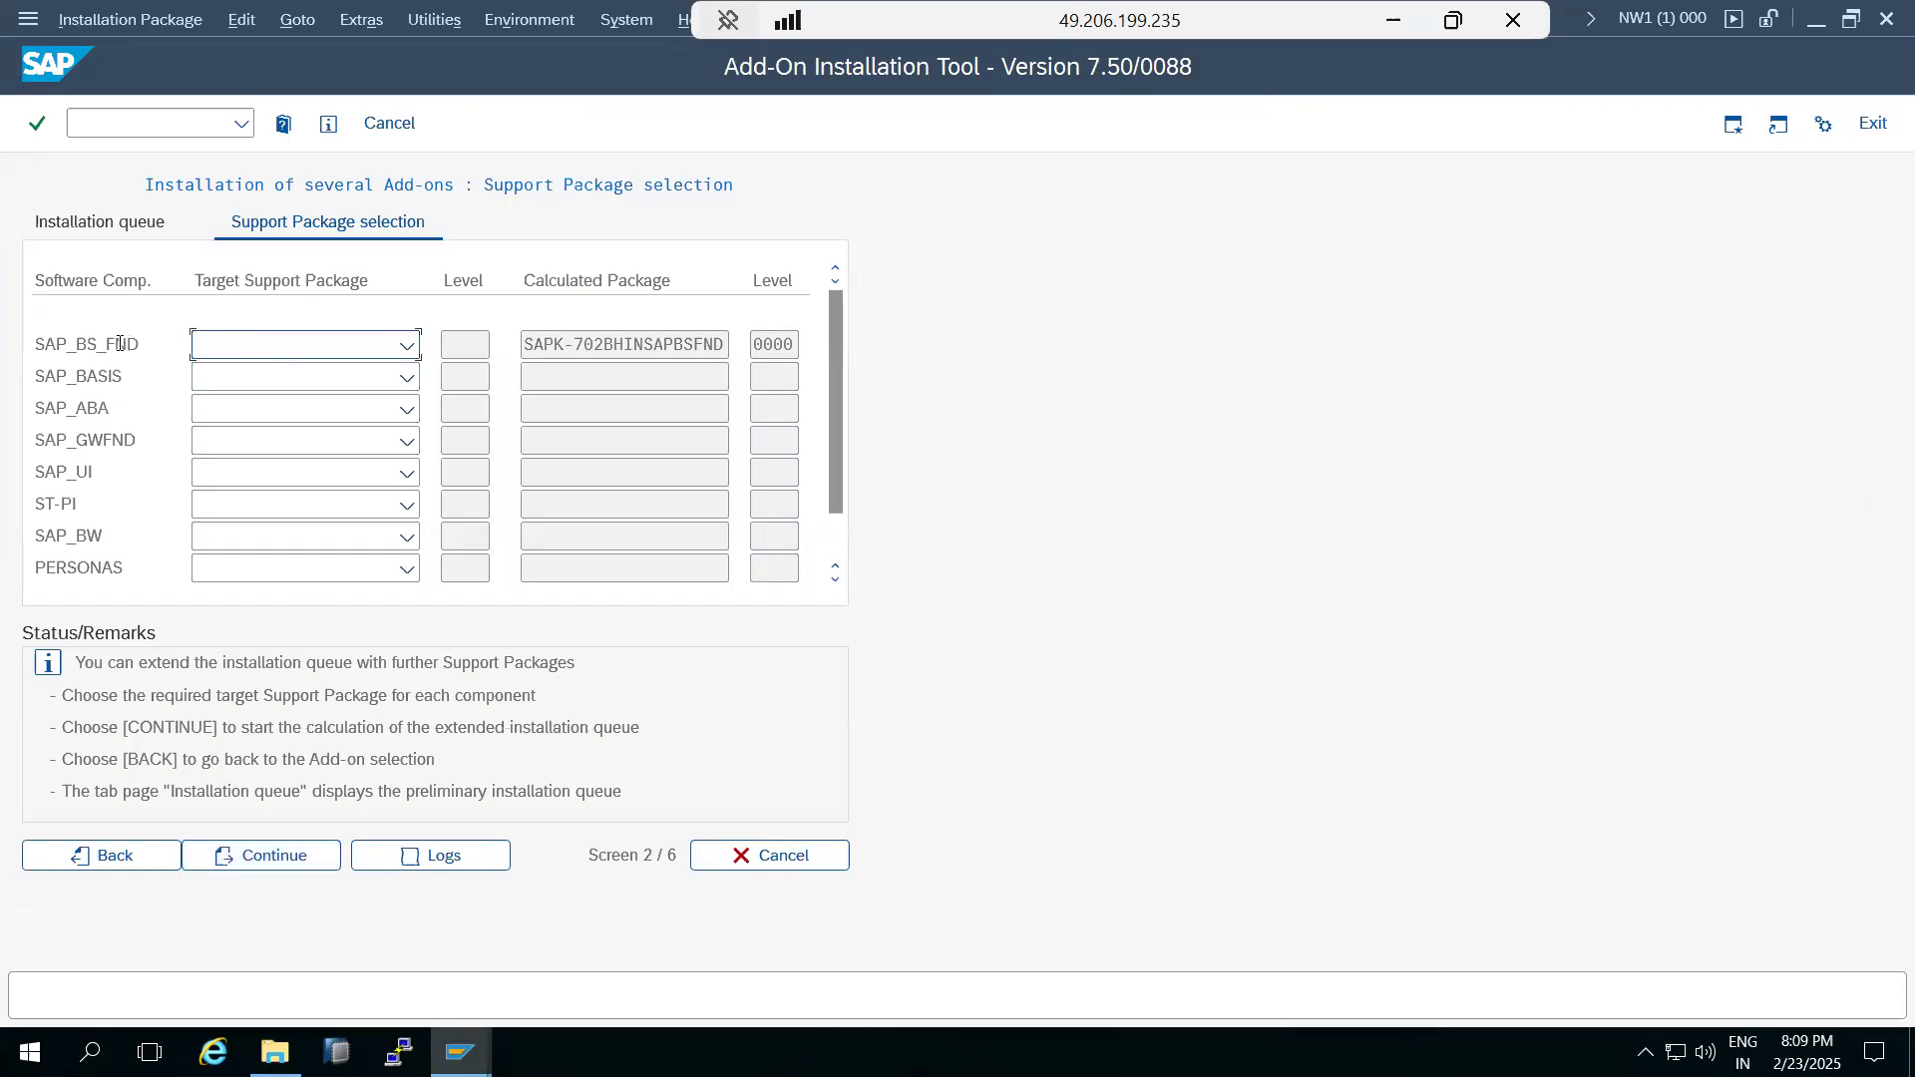
Accept the SAP_BS_FND queue without a target support package and skip adding modification adjustment transports.
{"action": "left_click_drag", "start_coordinate": [77, 345], "coordinate": [125, 347]}
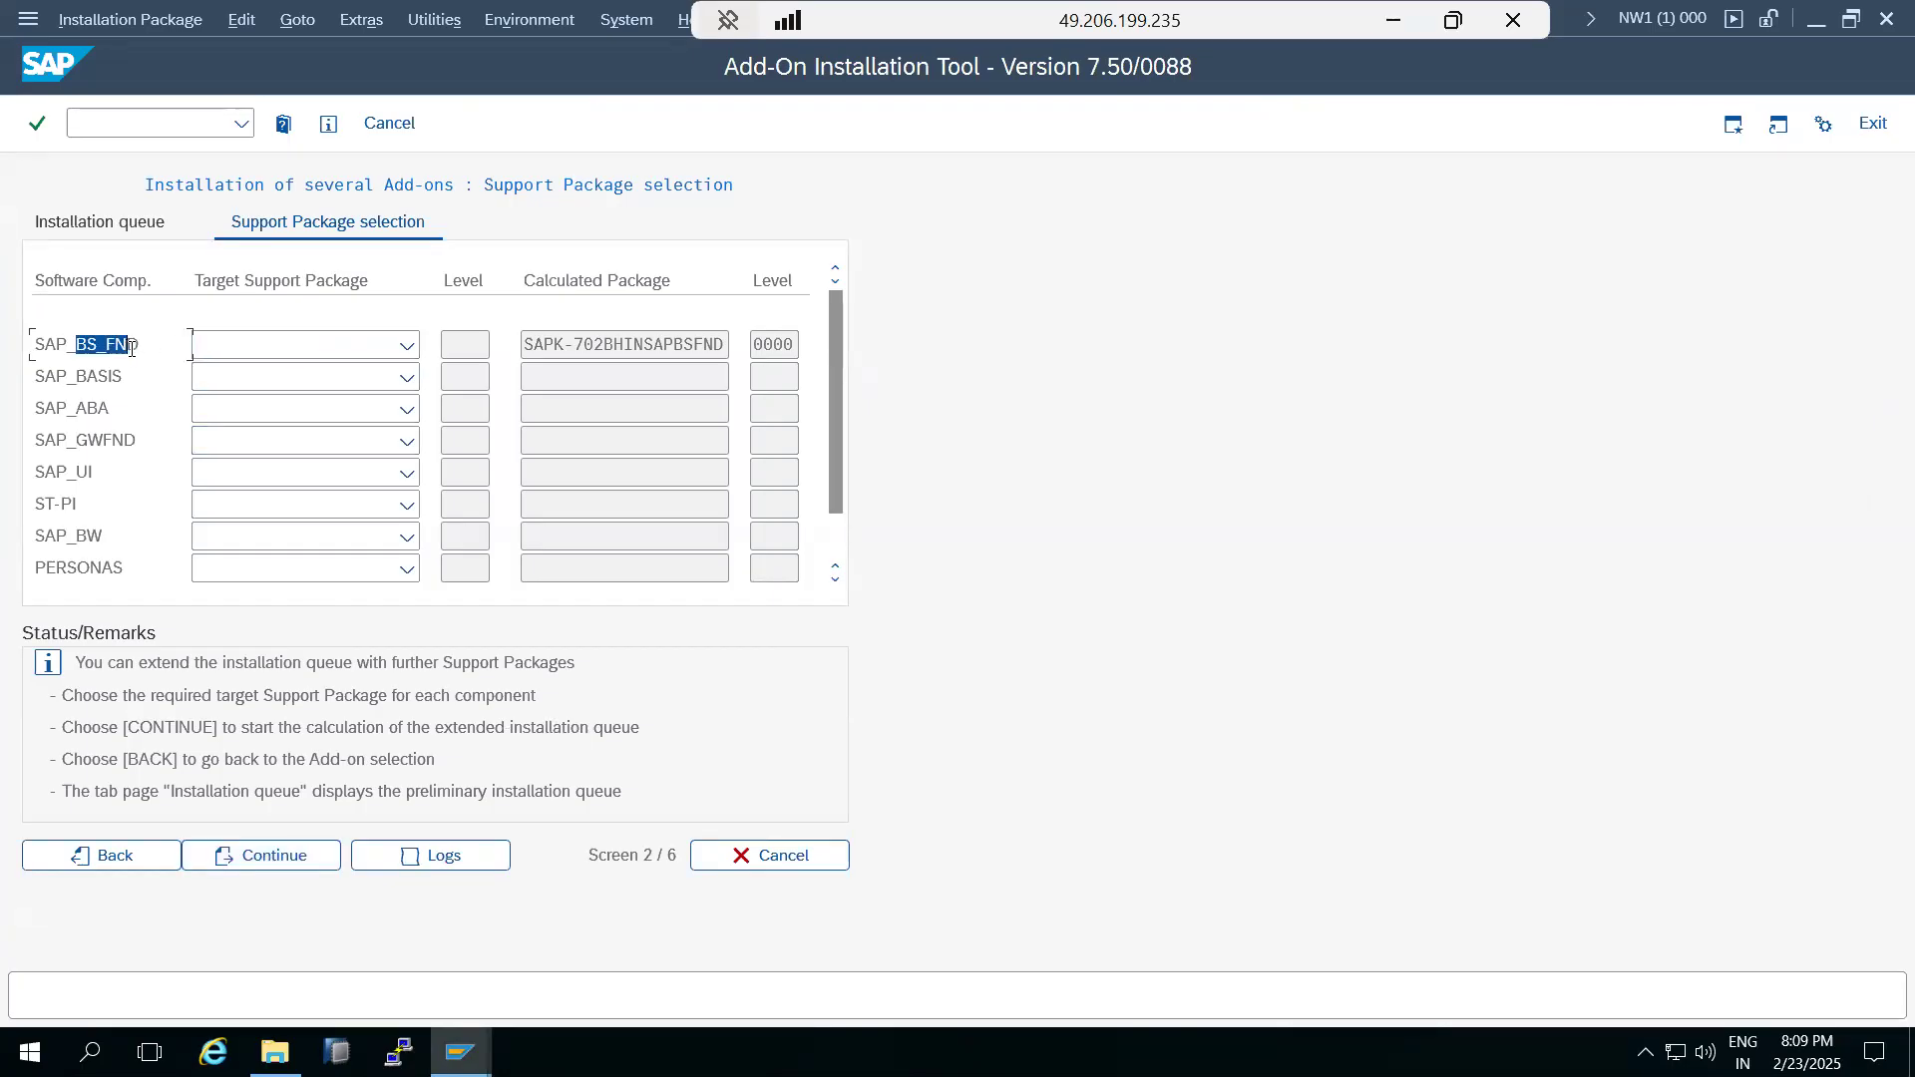
{"action": "left_click", "coordinate": [407, 347]}
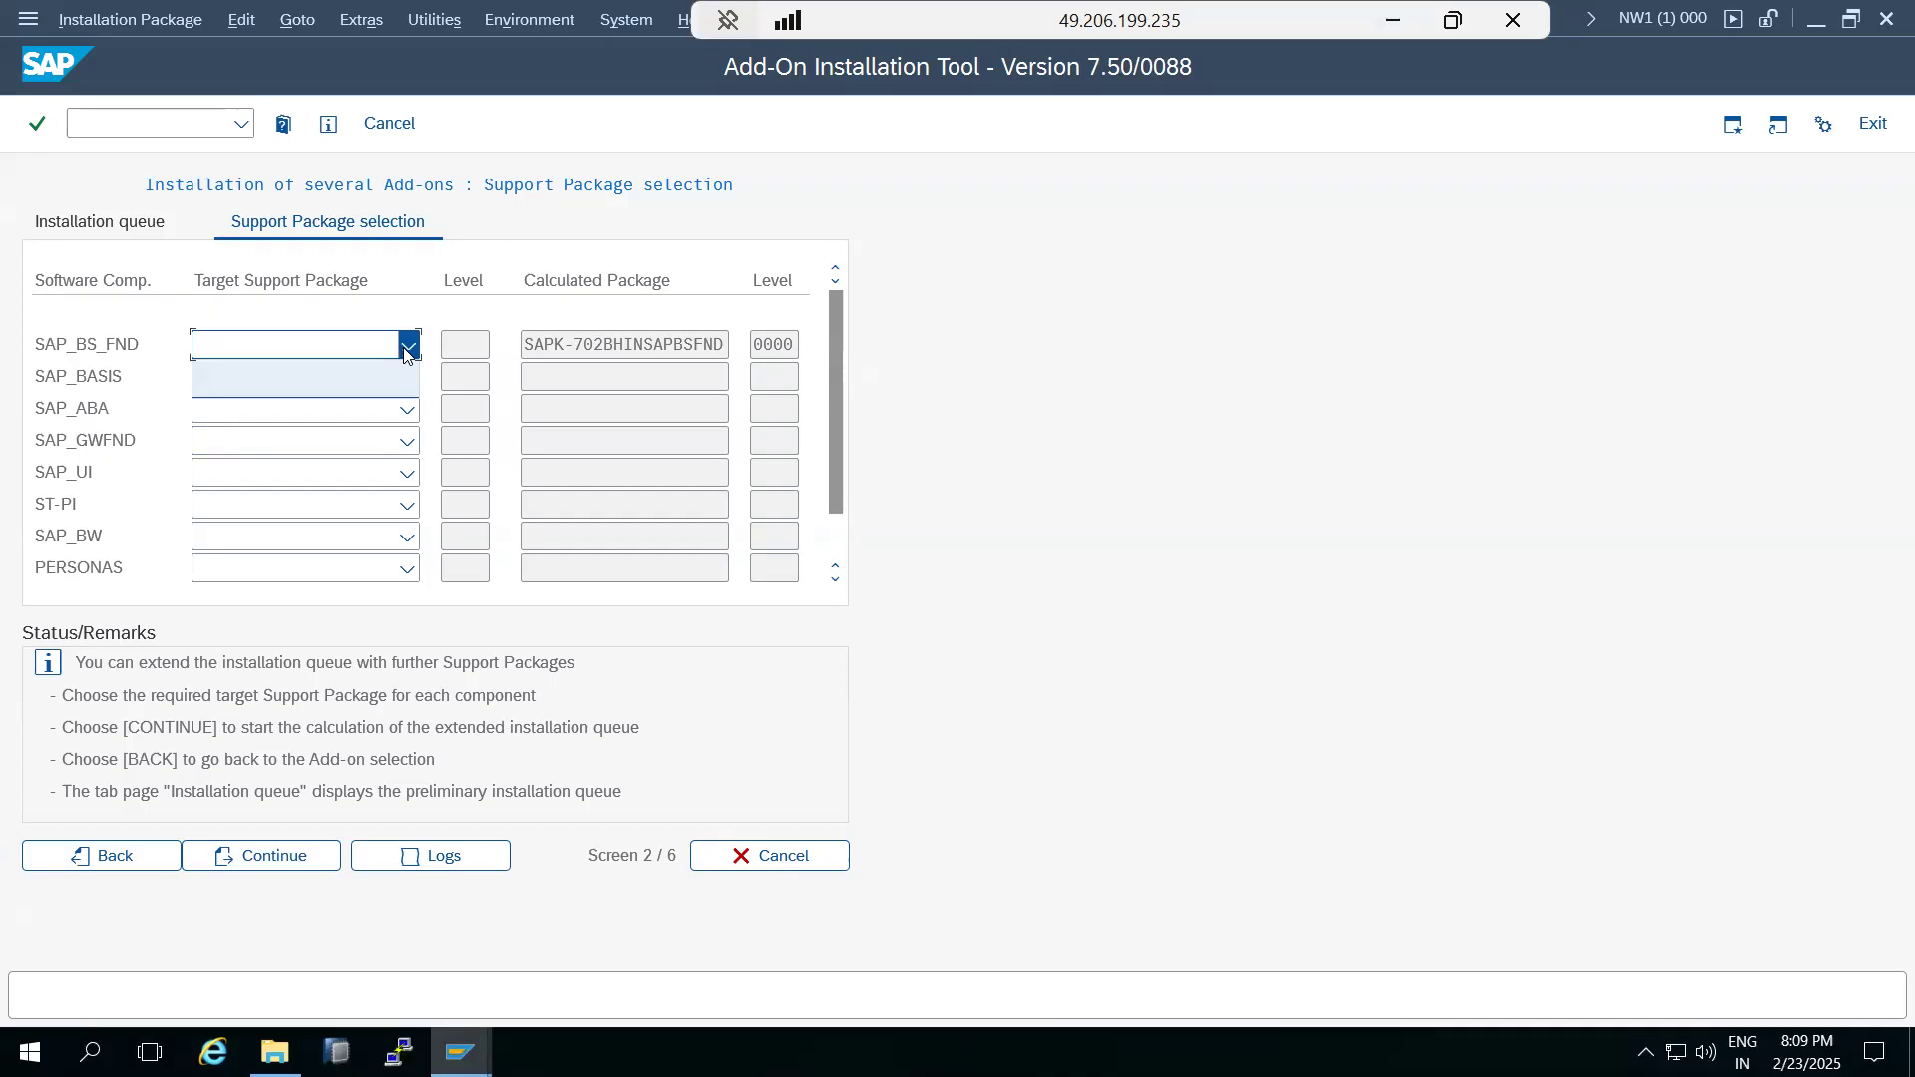
{"action": "left_click", "coordinate": [39, 345]}
{"action": "left_click", "coordinate": [277, 856]}
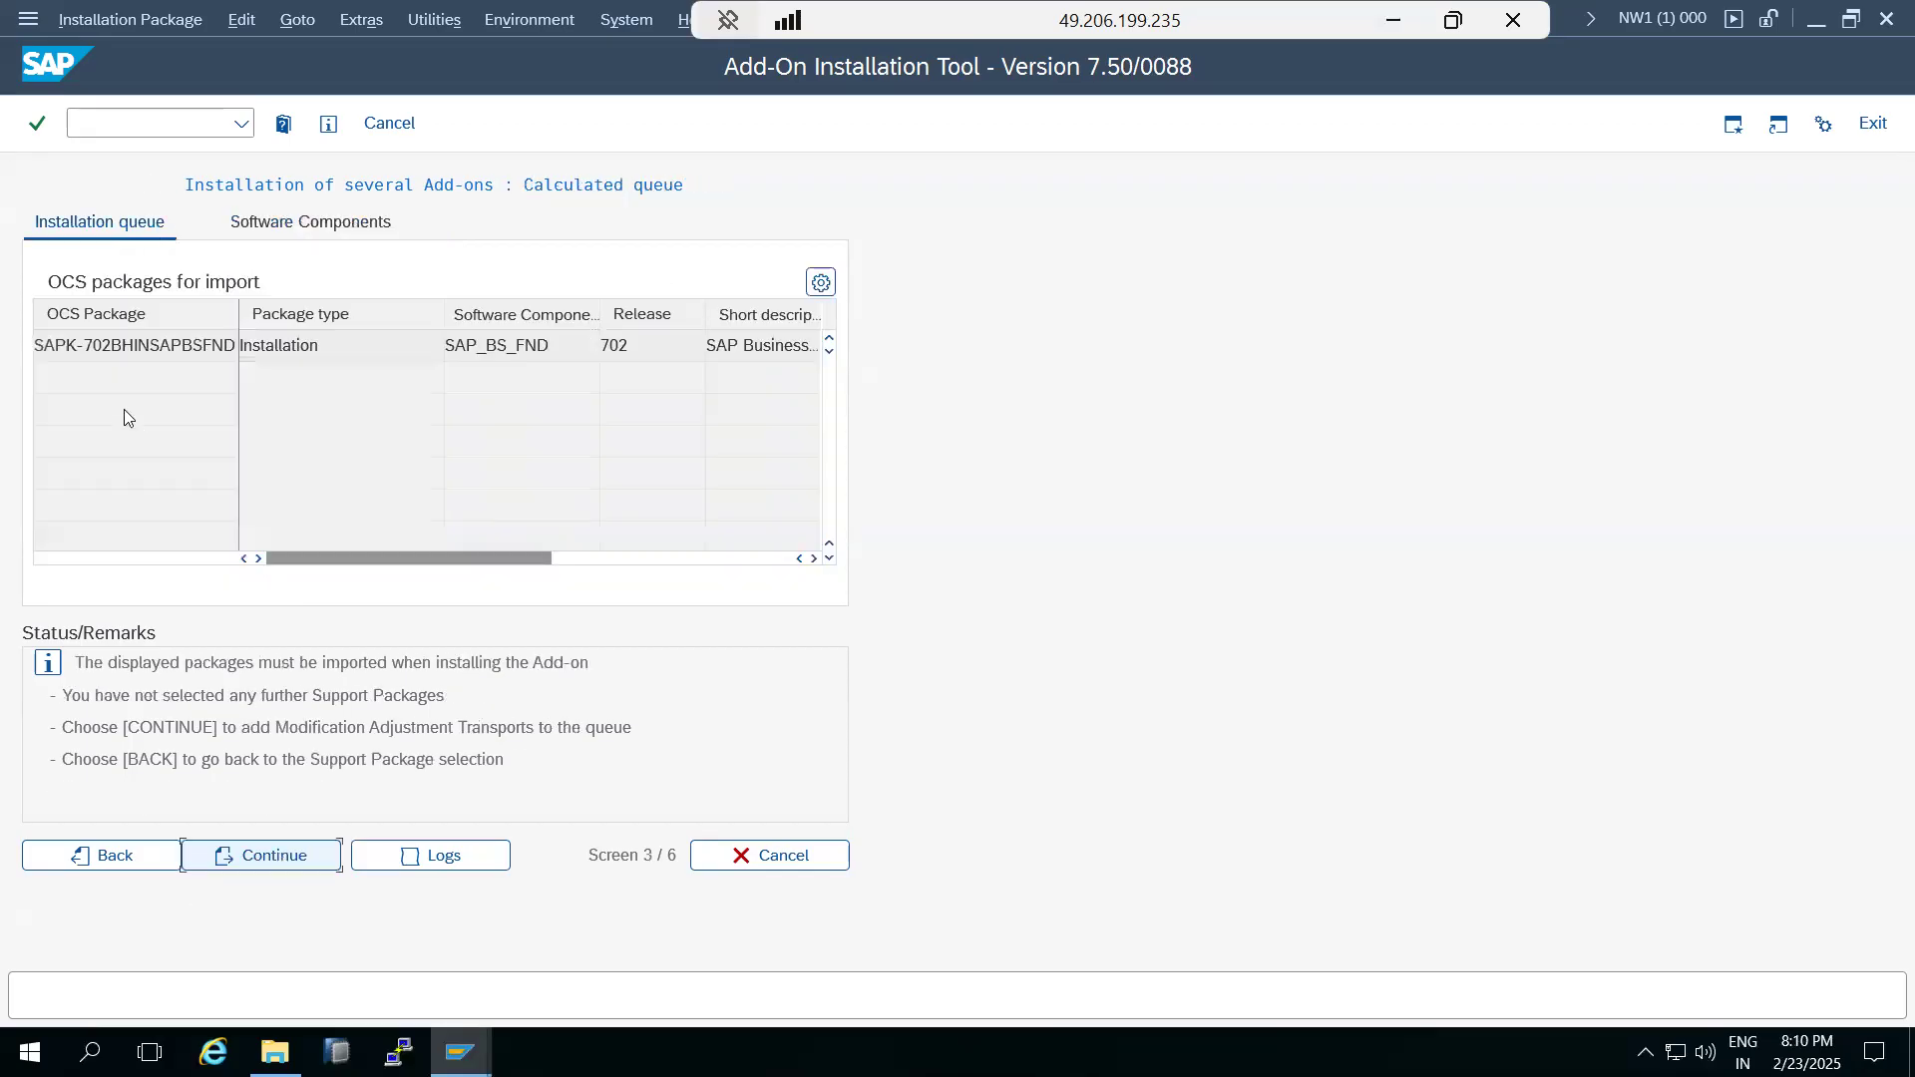
{"action": "left_click", "coordinate": [117, 349]}
{"action": "left_click", "coordinate": [297, 850]}
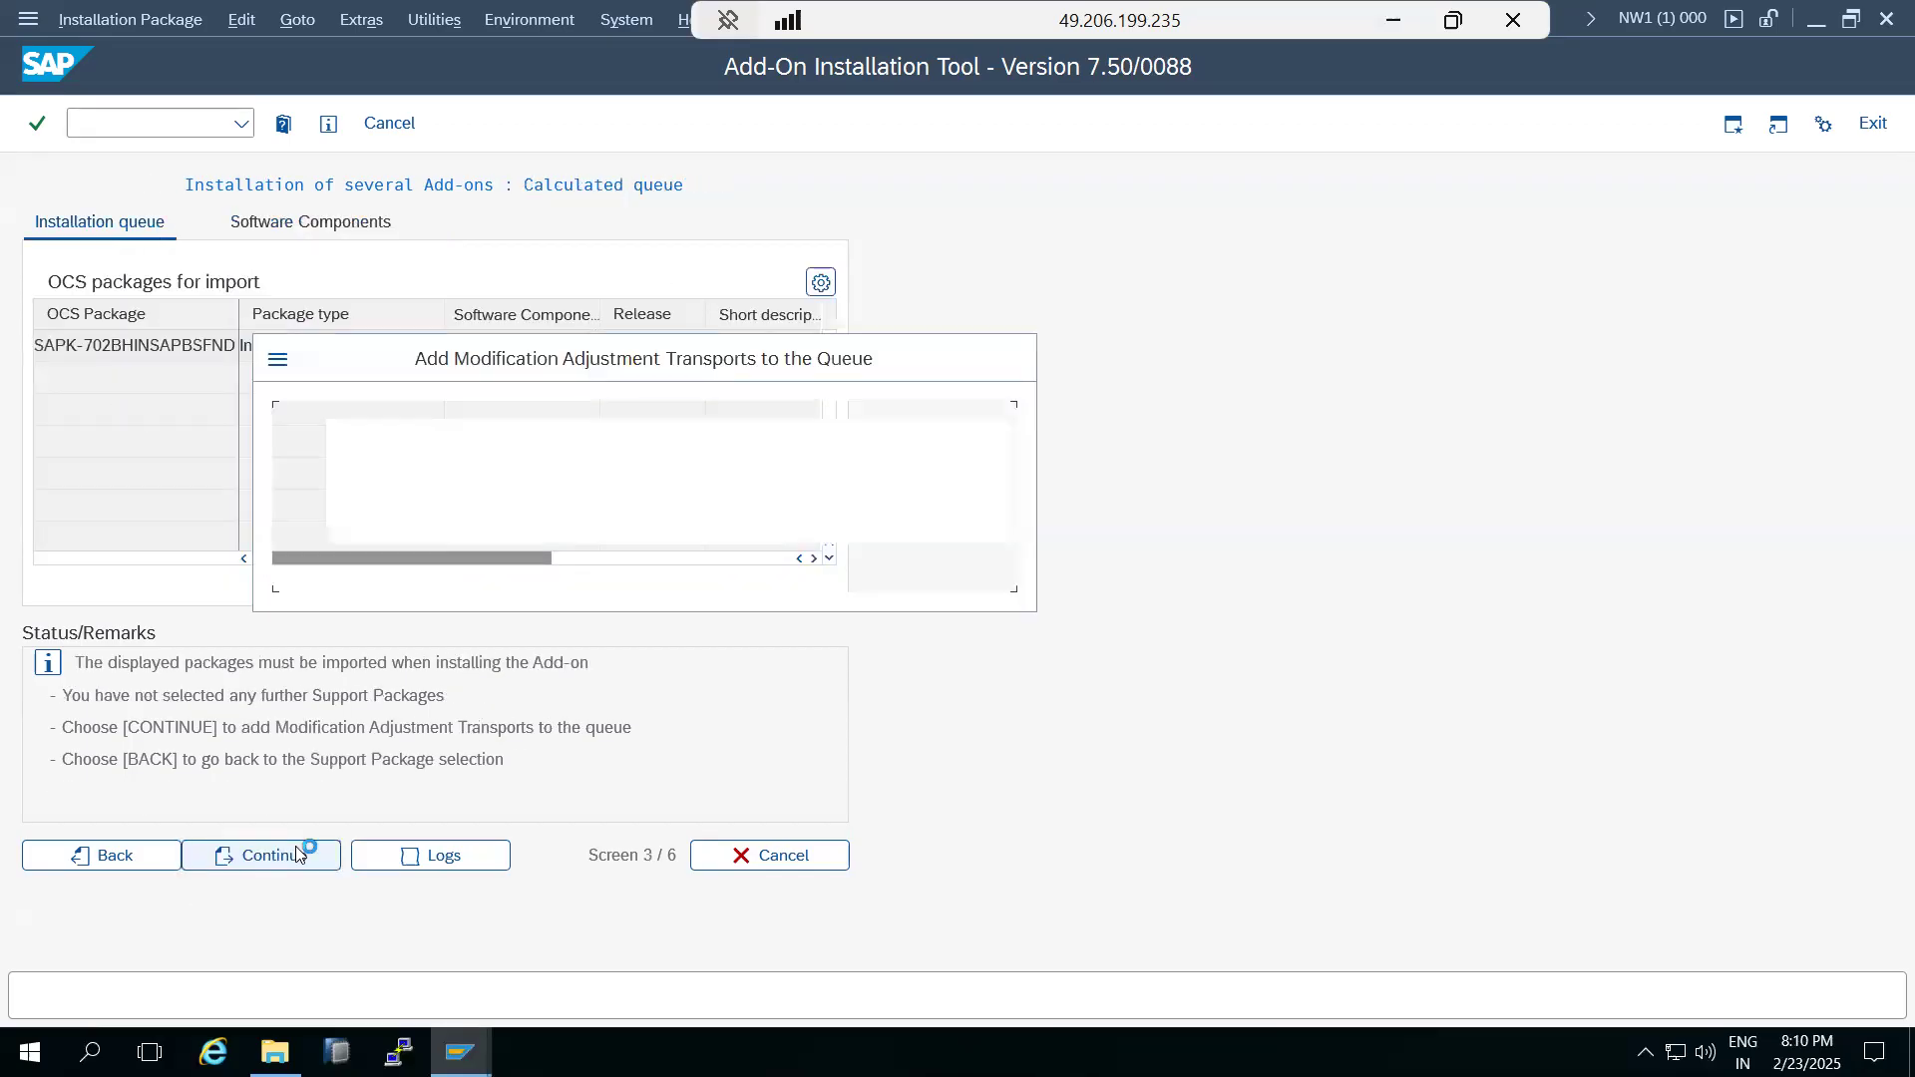
{"action": "left_click", "coordinate": [519, 567]}
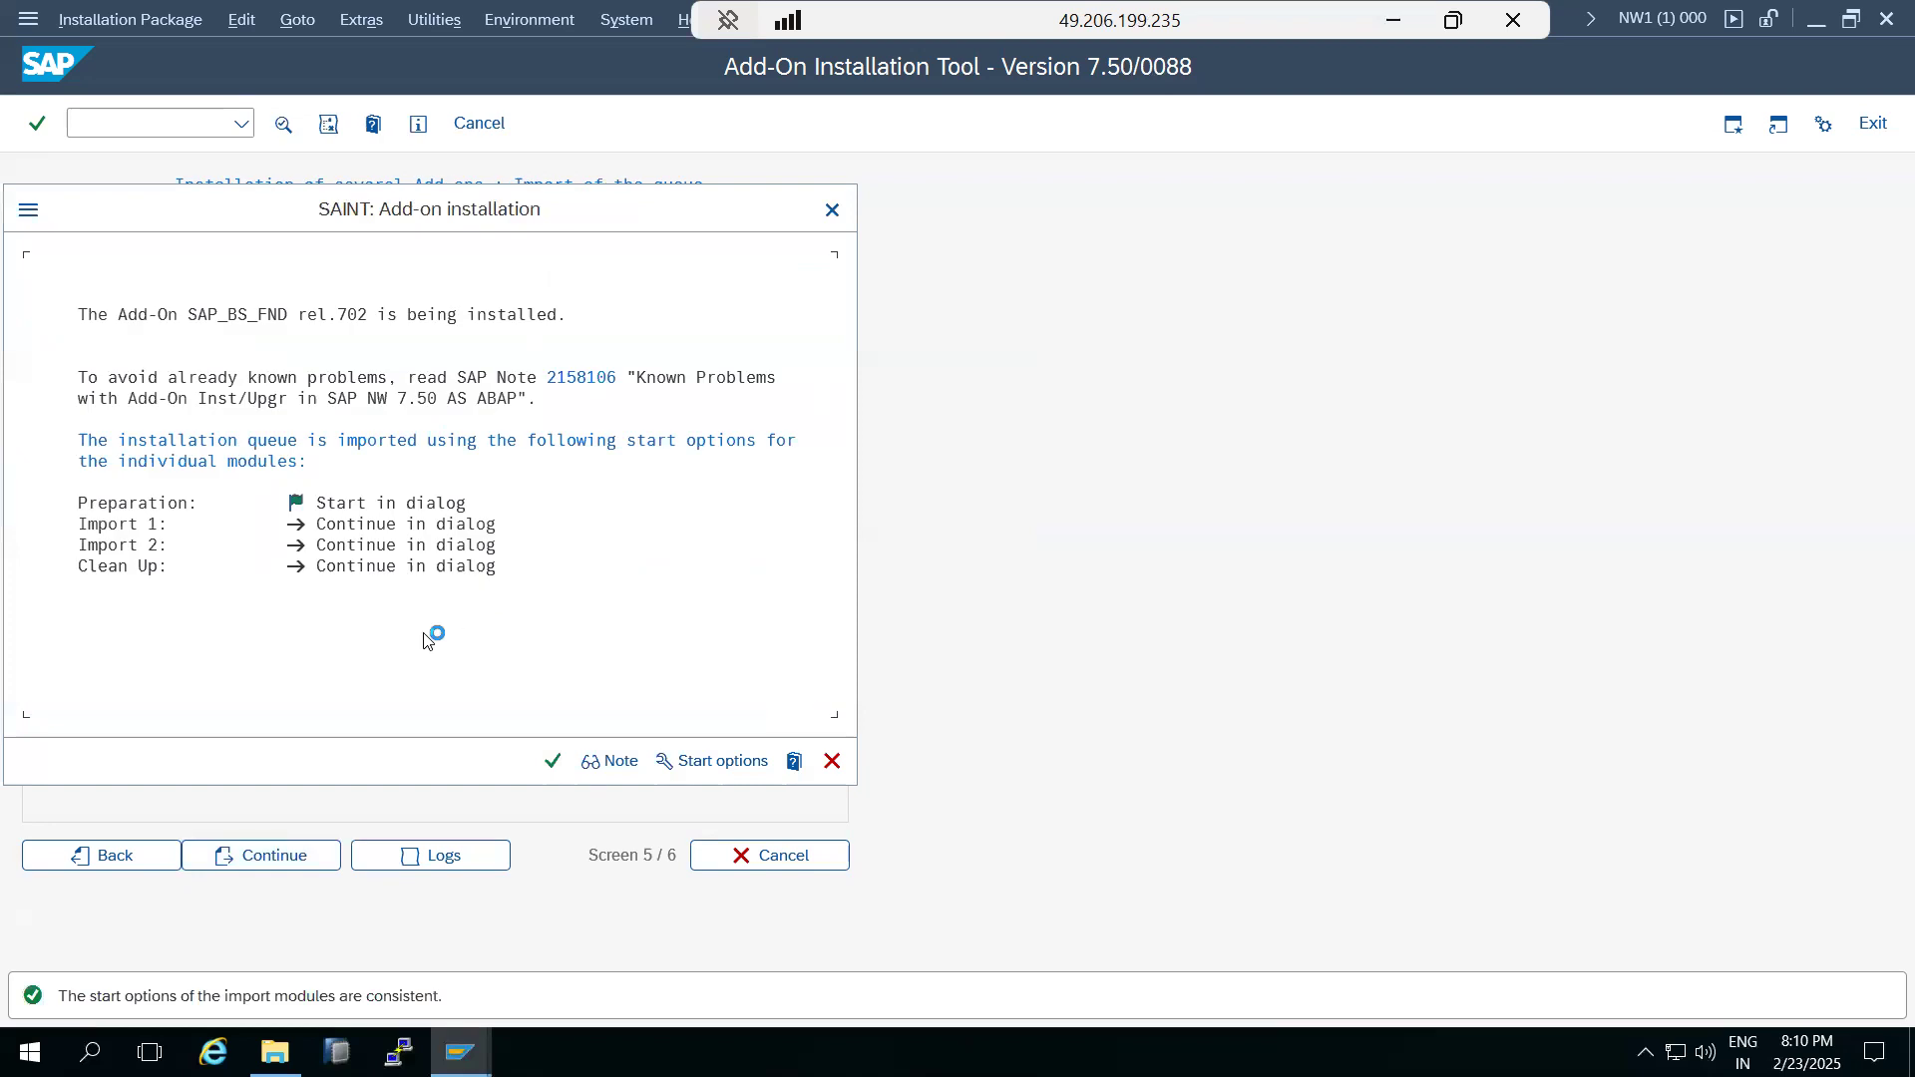
Set Import 1 to continue in background immediately and start the SAP_BS_FND 702 installation.
{"action": "left_click", "coordinate": [681, 764]}
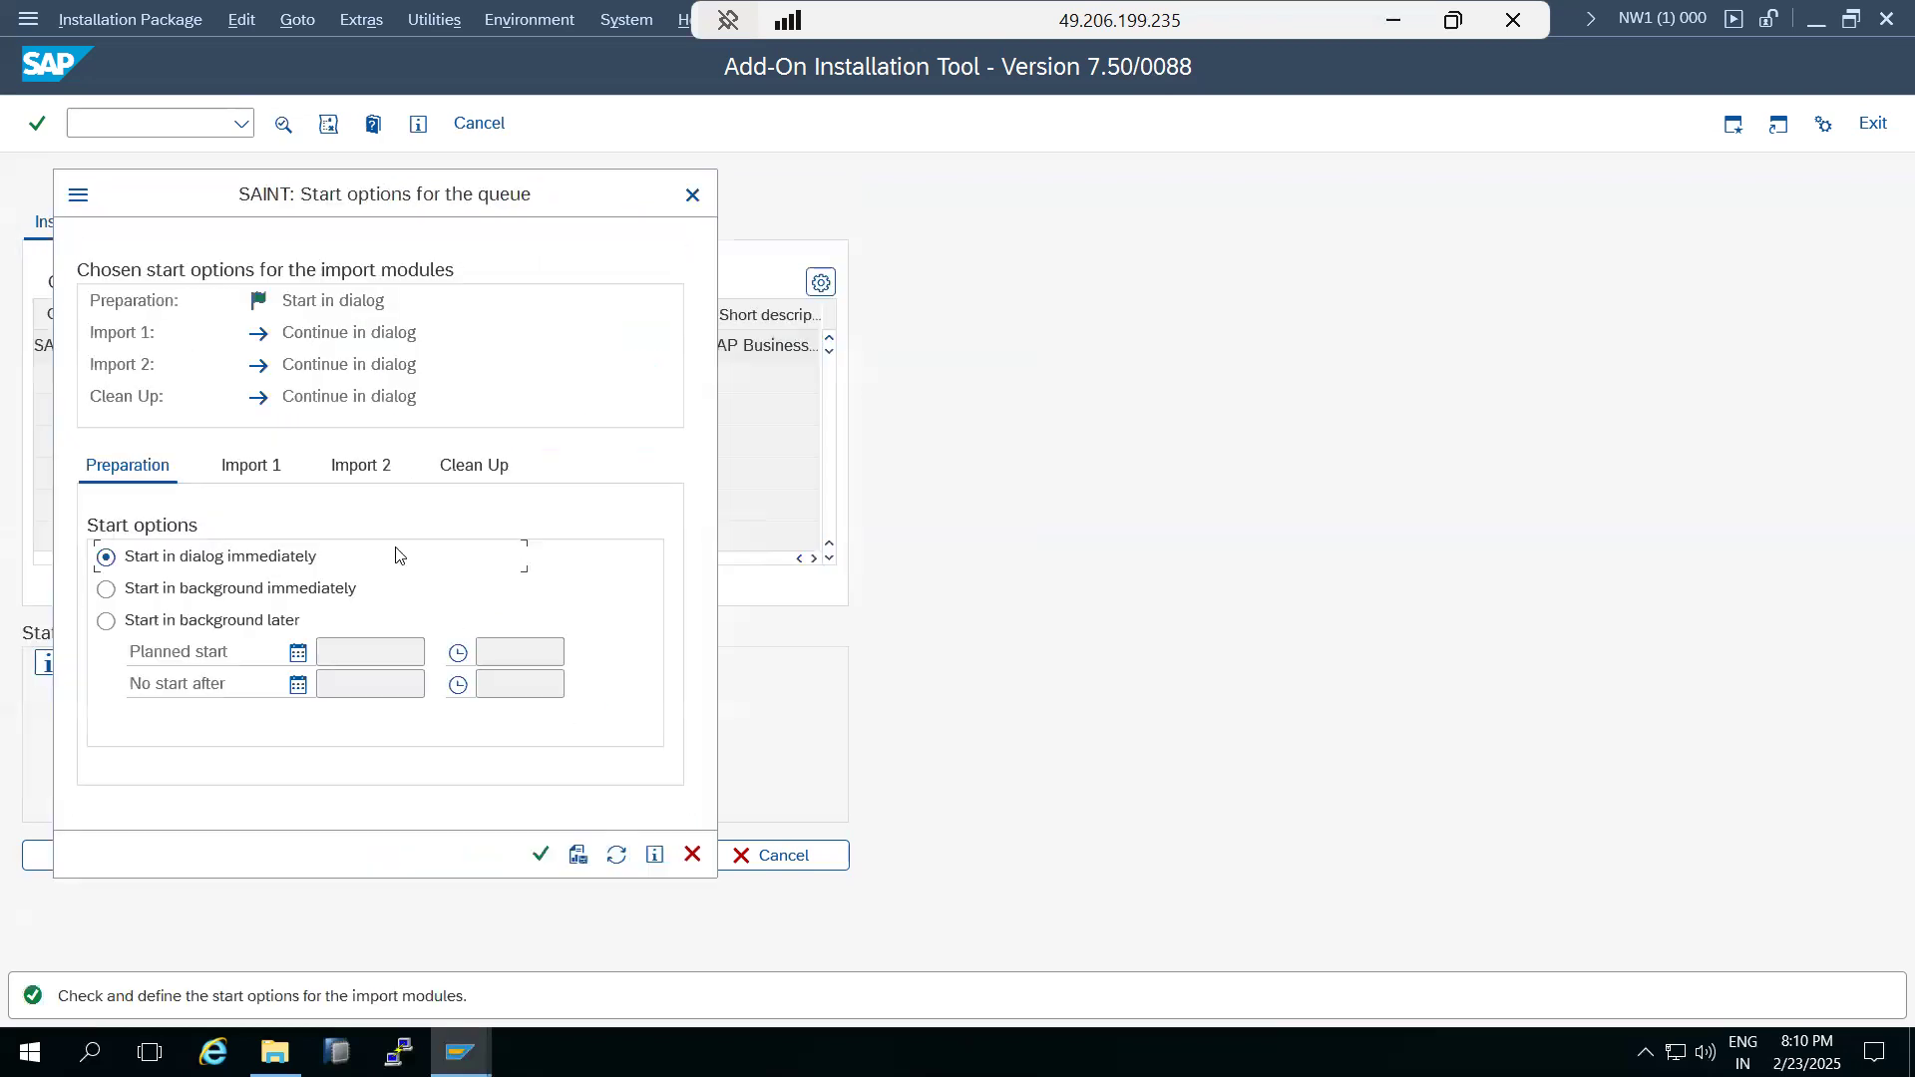
{"action": "left_click", "coordinate": [250, 471]}
{"action": "left_click", "coordinate": [201, 595]}
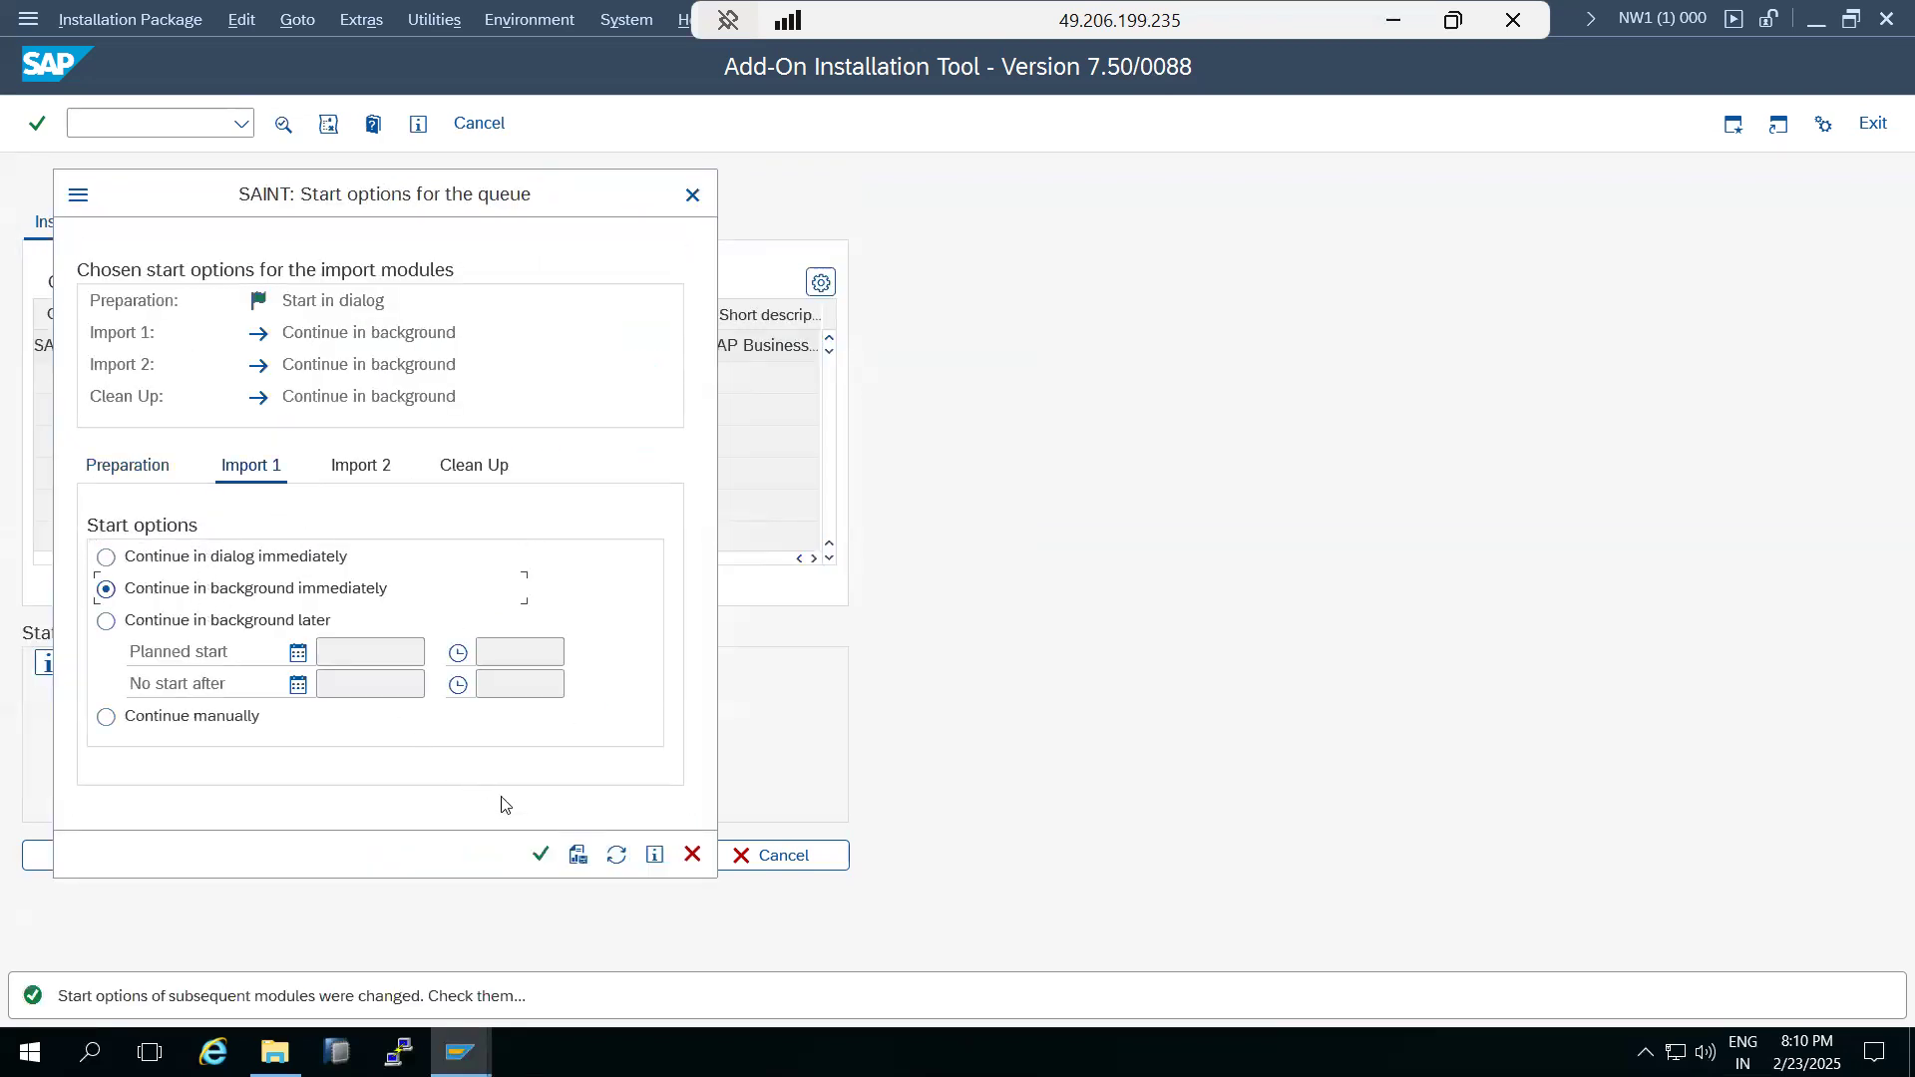
{"action": "left_click", "coordinate": [540, 855]}
{"action": "left_click", "coordinate": [552, 761]}
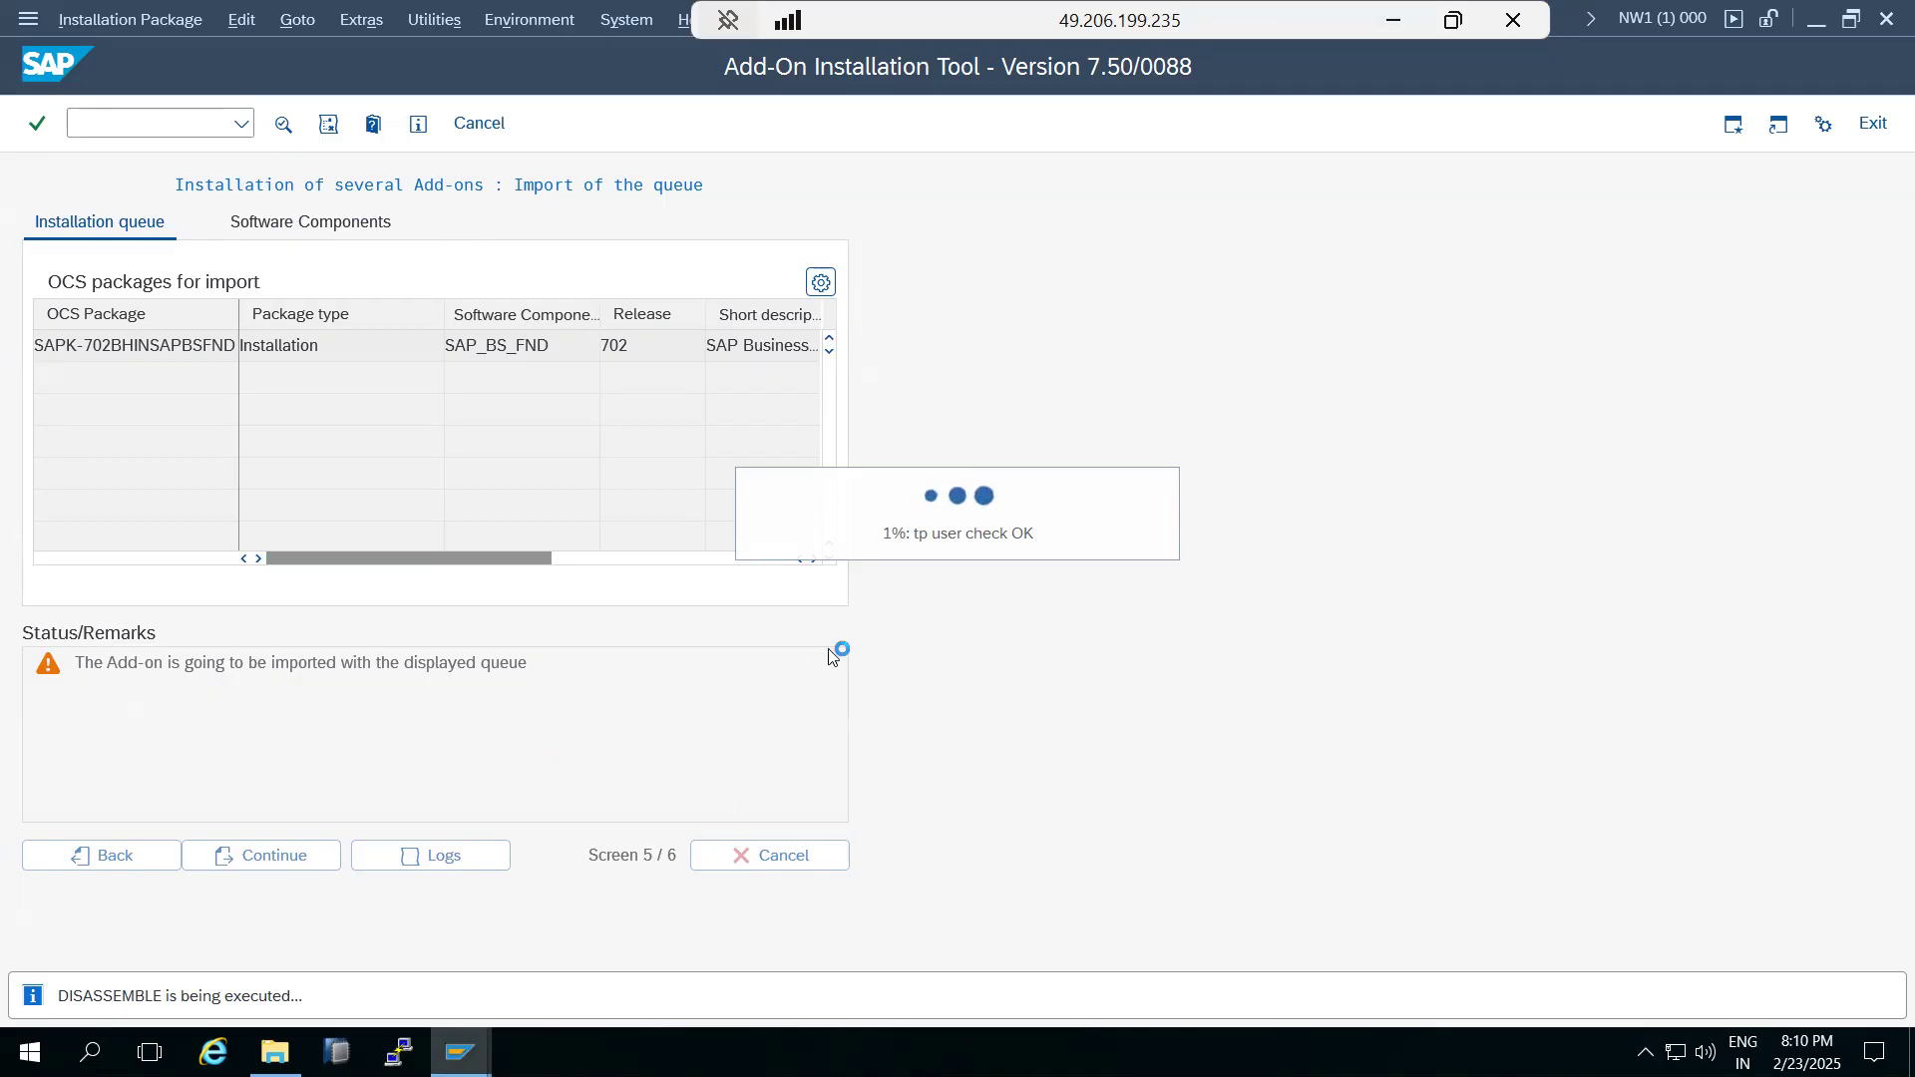
Switch to the kpbaseserver session and permanently delete K-702BHINSAPBSFND.SAR from E:\usr\sap\trans.
{"action": "left_click", "coordinate": [1393, 20]}
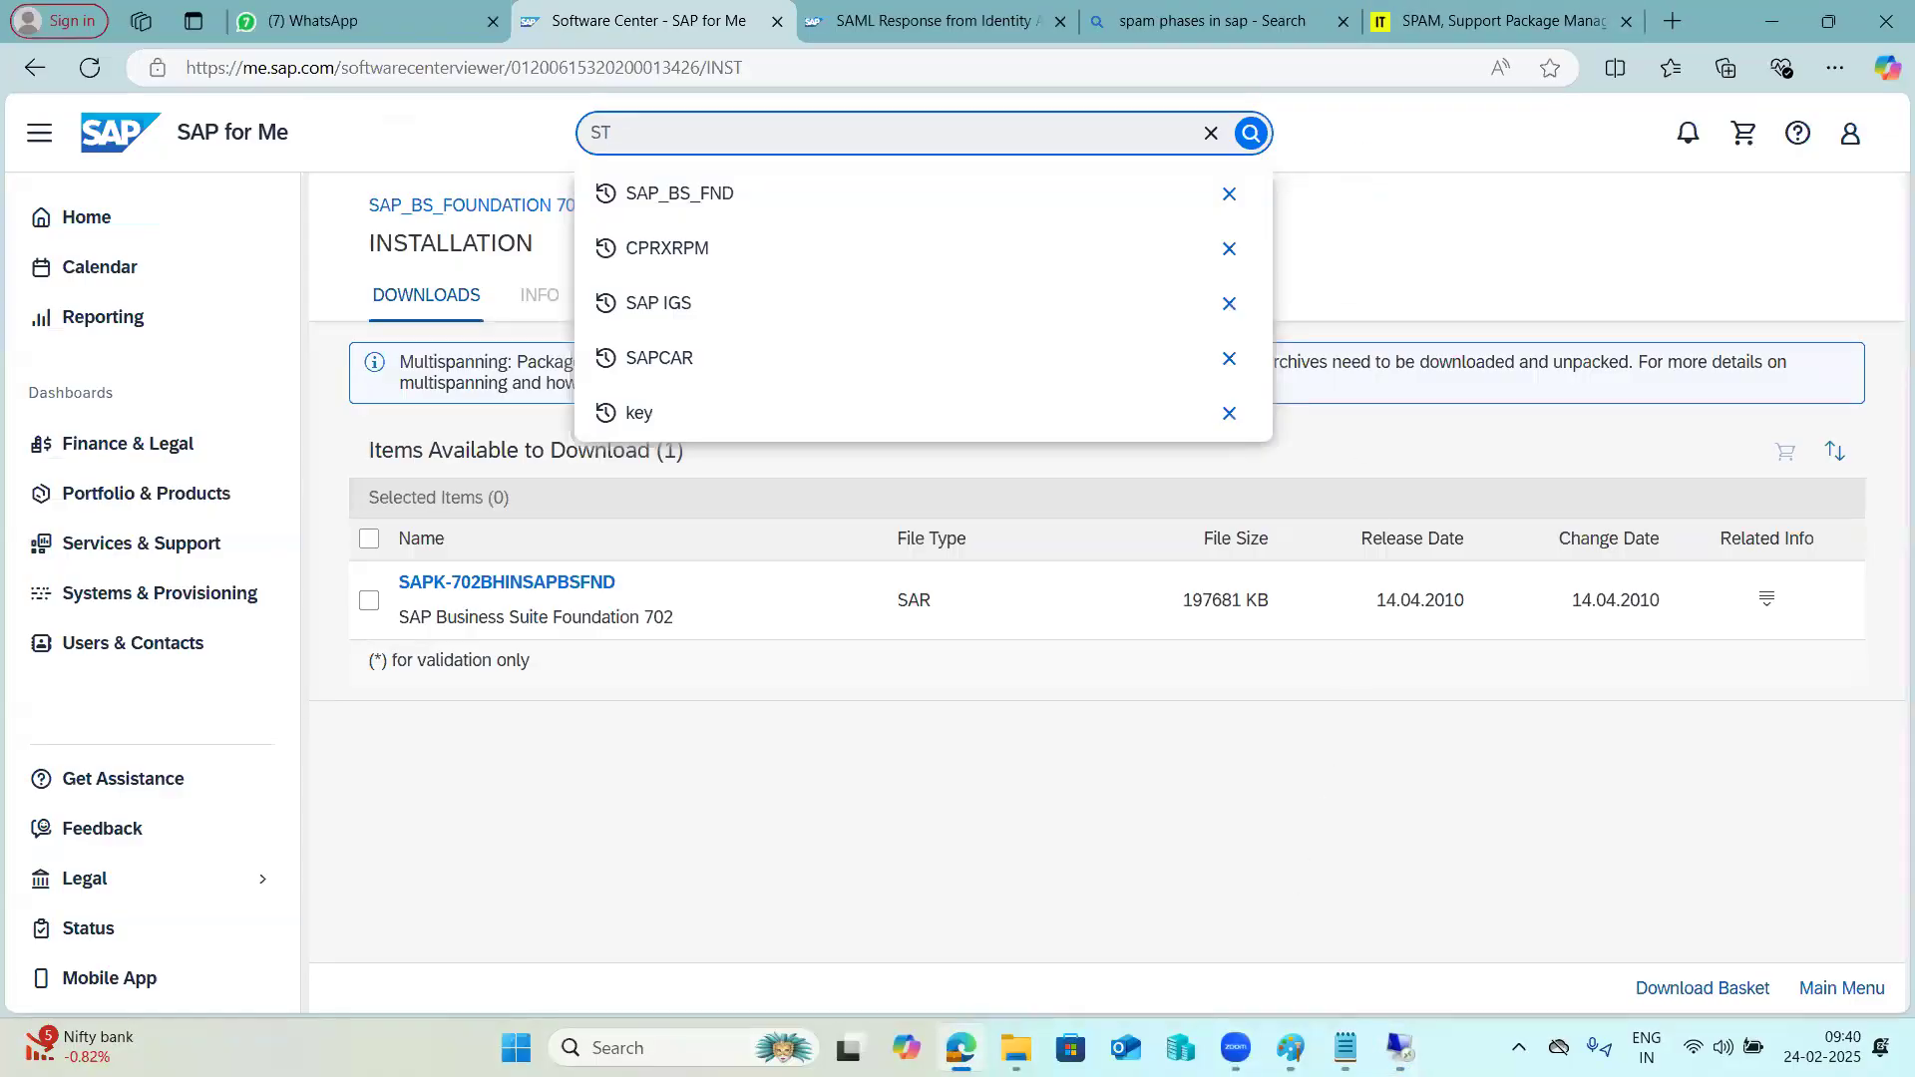
{"action": "mouse_move", "coordinate": [1405, 1056]}
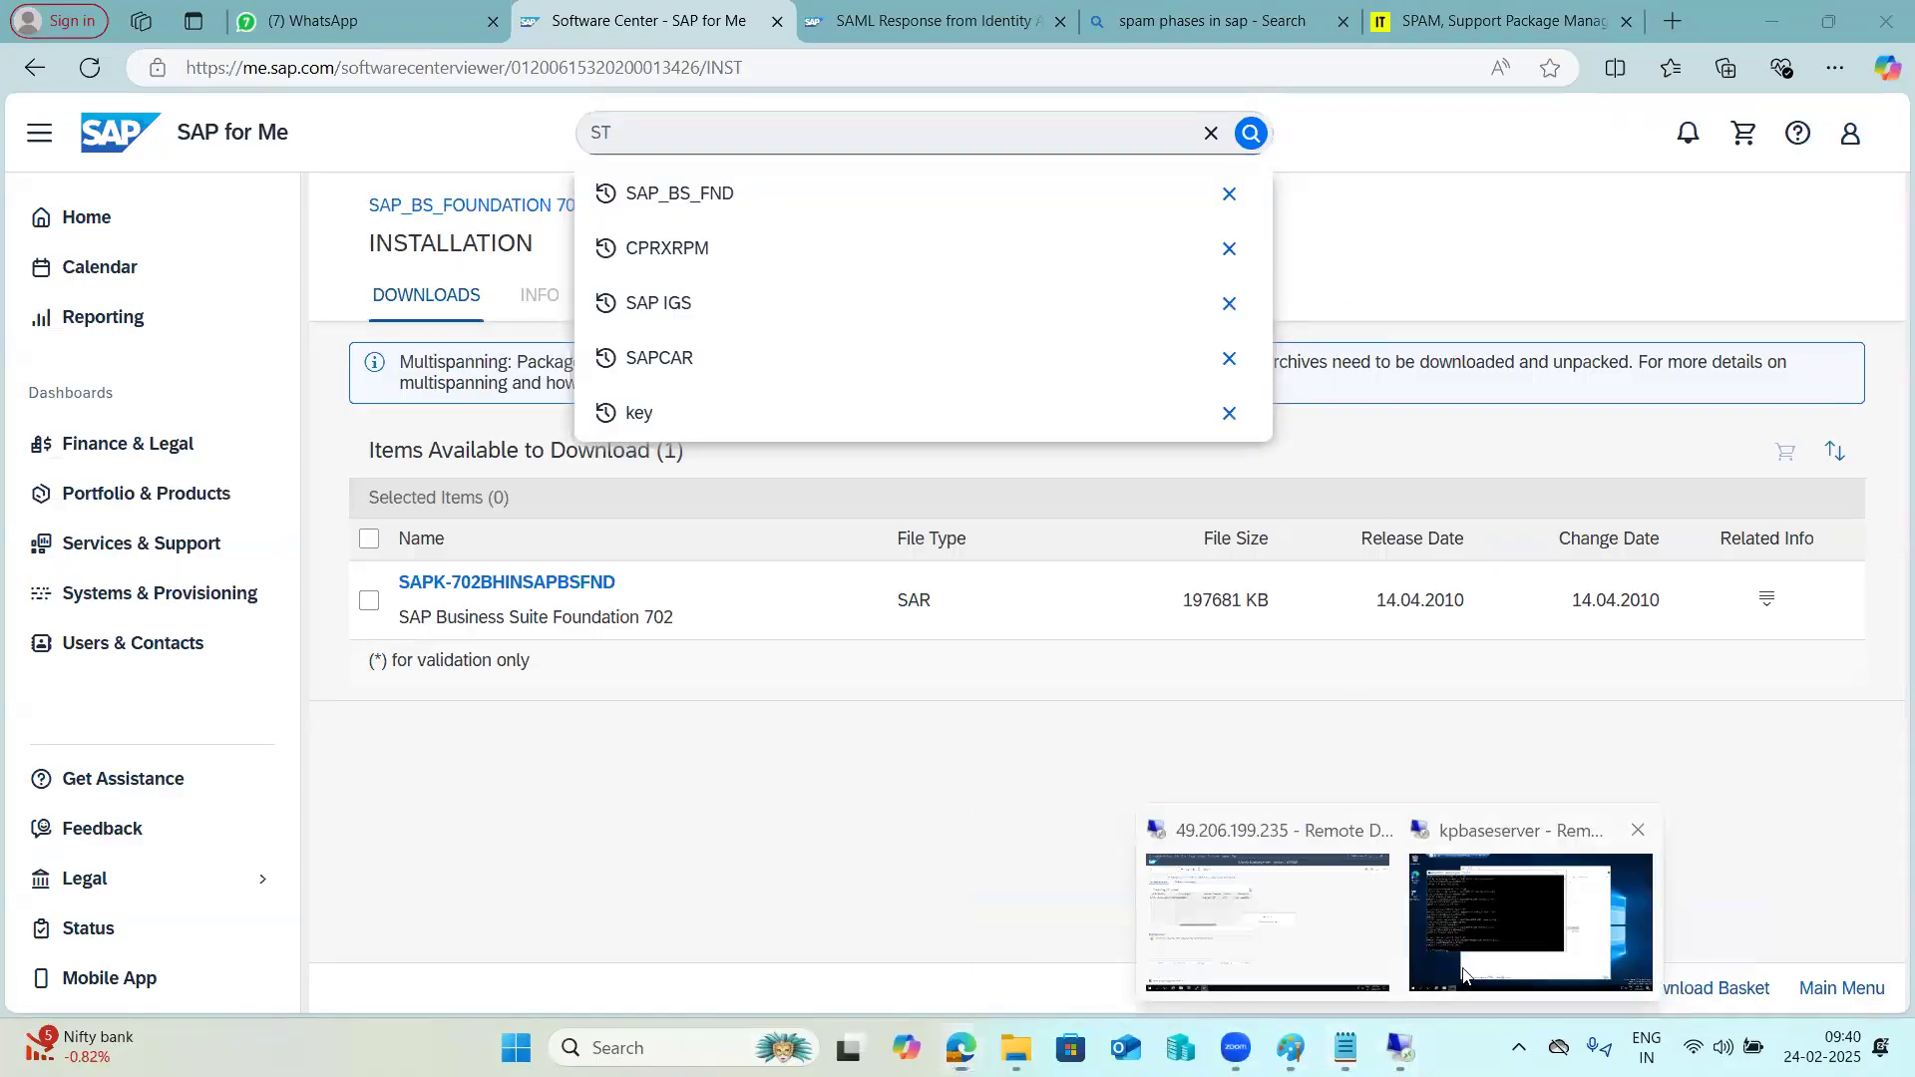
{"action": "left_click", "coordinate": [1531, 898]}
{"action": "left_click", "coordinate": [767, 591]}
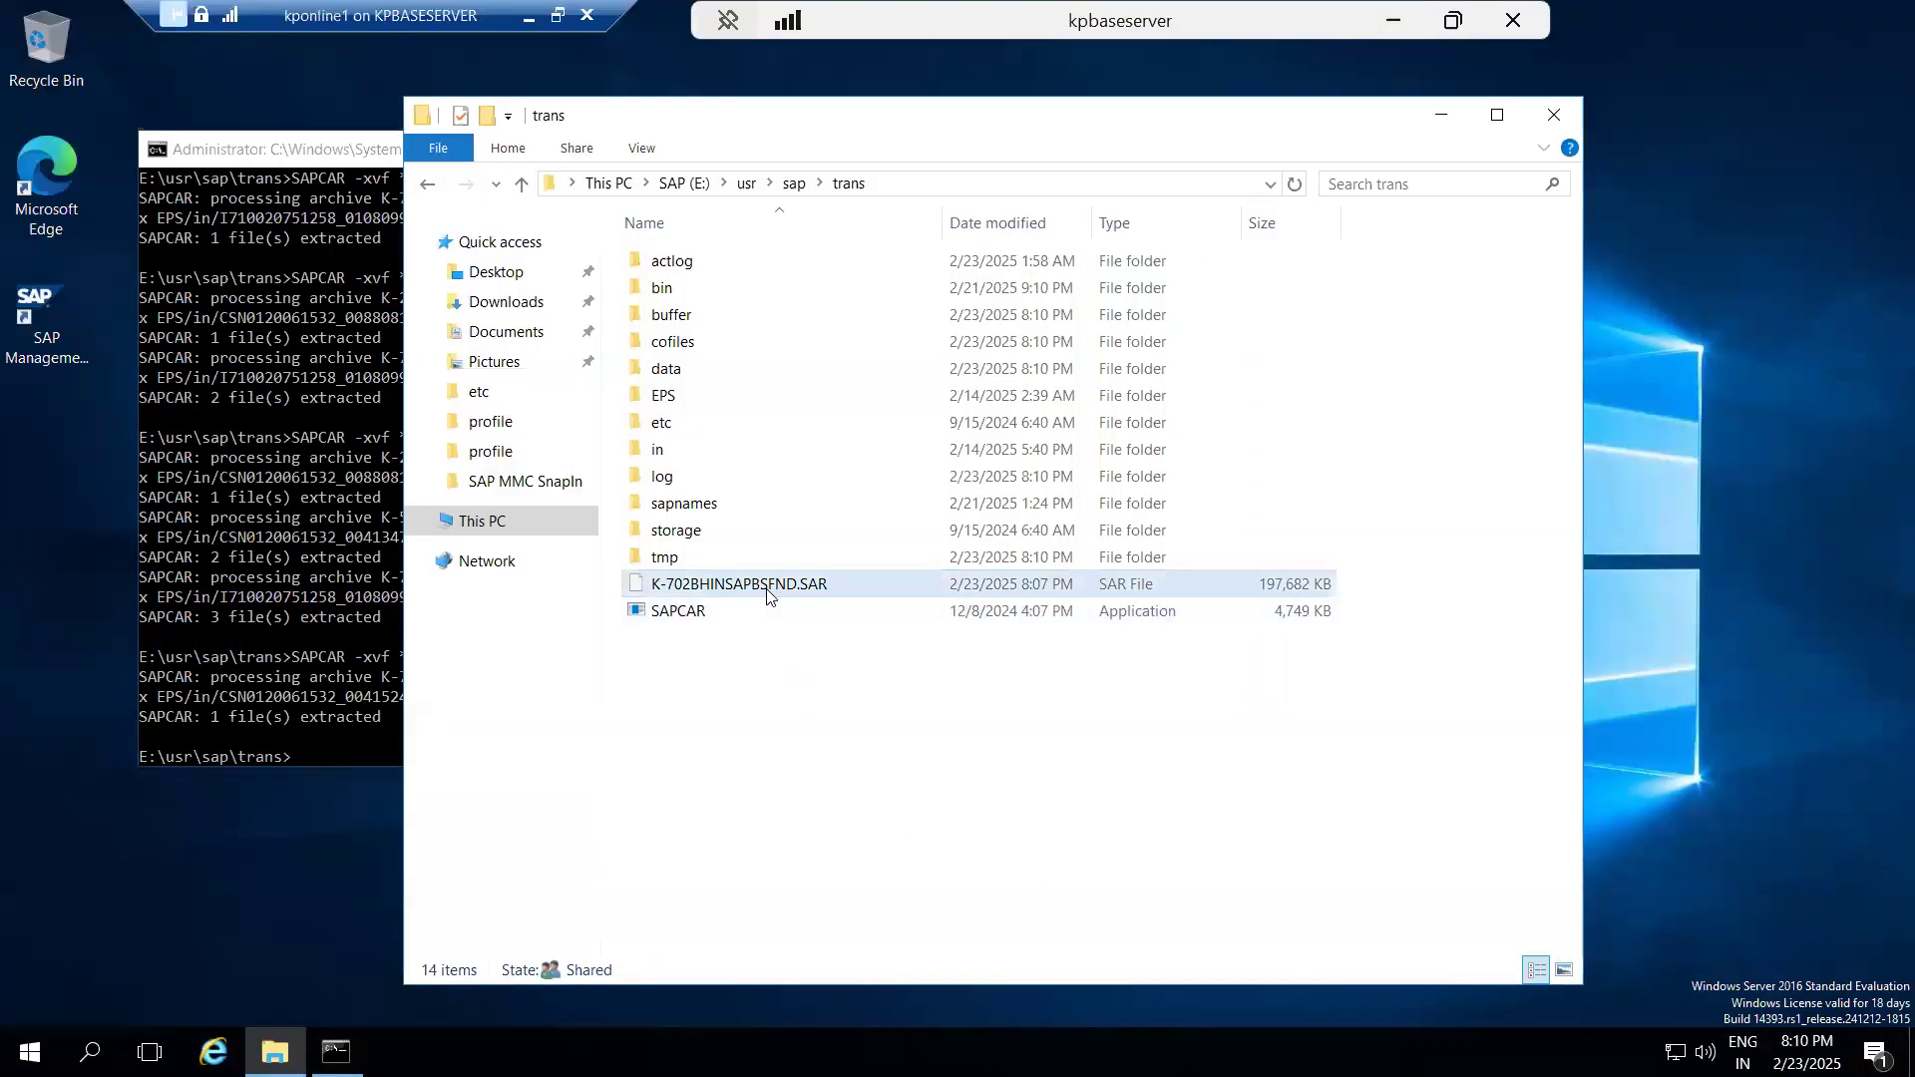
{"action": "key", "text": "shift+Delete"}
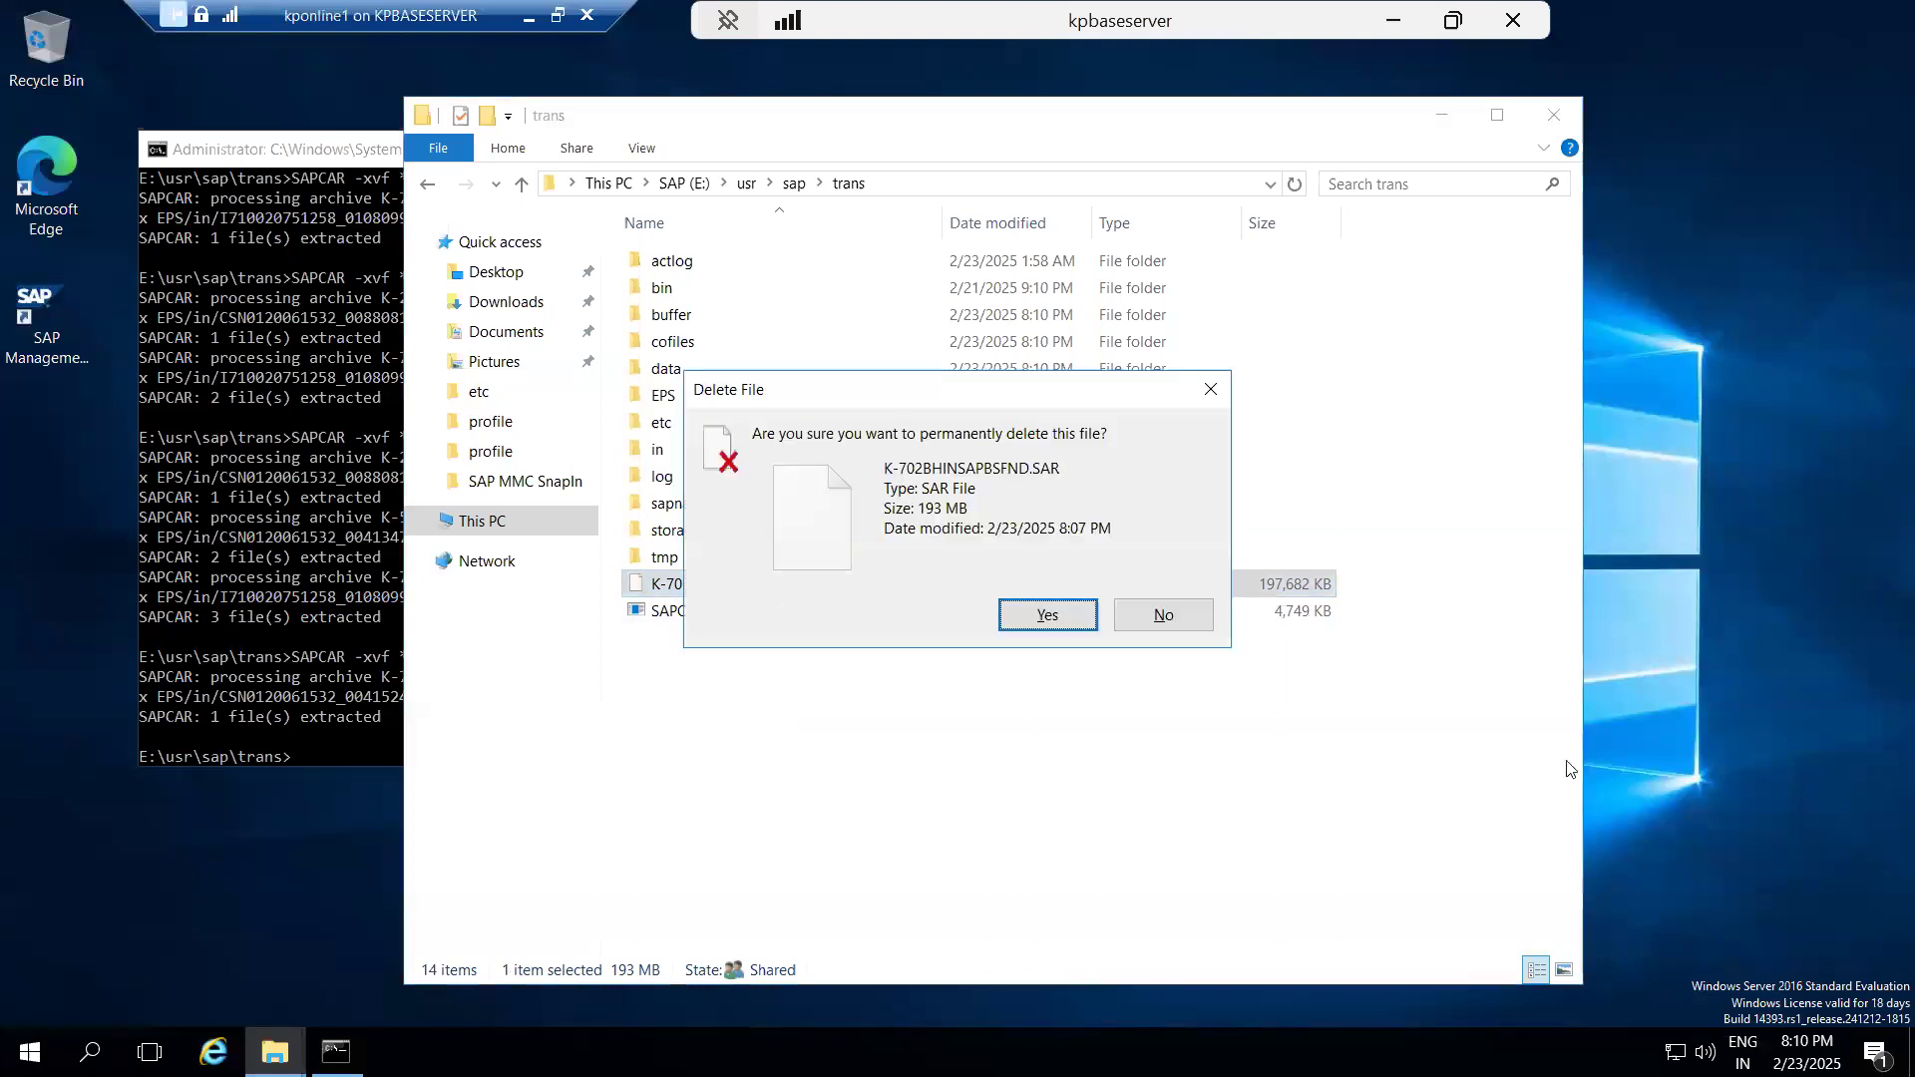
{"action": "left_click", "coordinate": [1053, 616]}
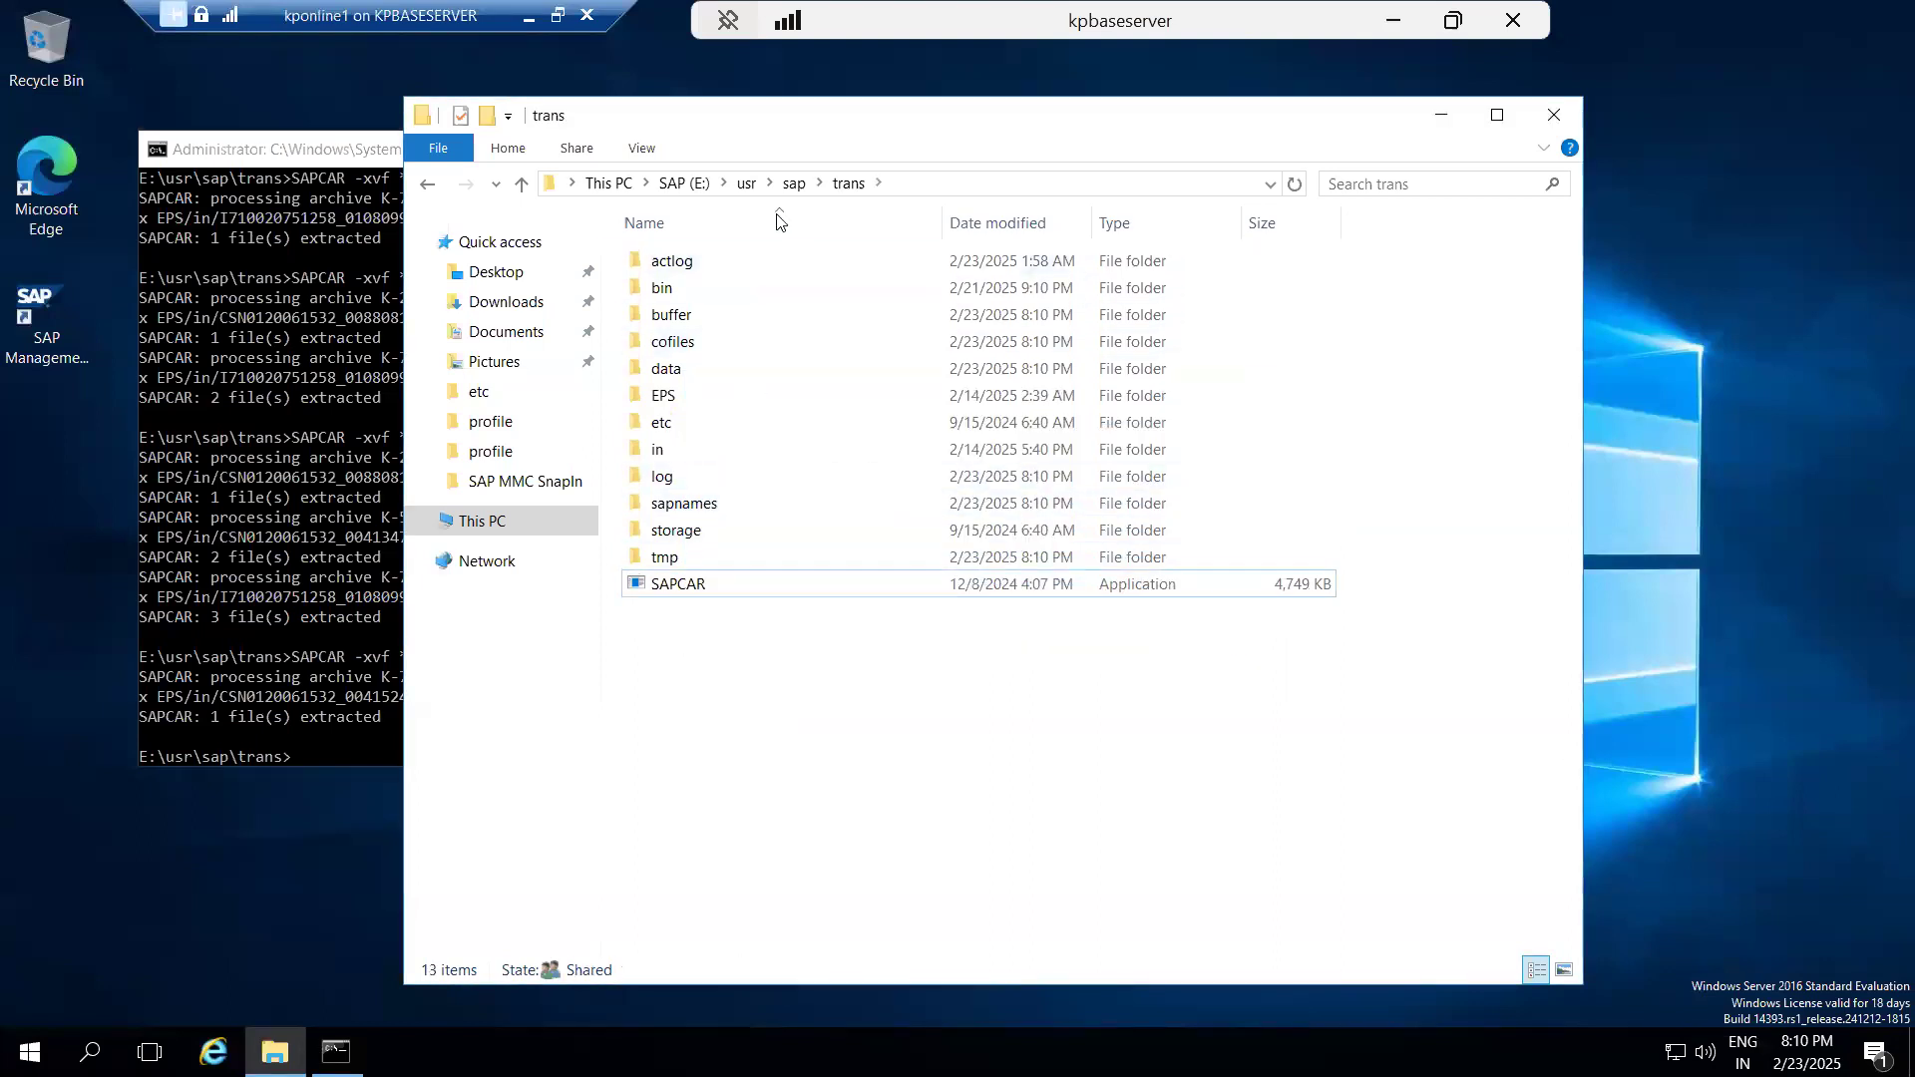
Open C:\plugins and copy the five ST-PI archives K-74006INSTPI.SAR through K-74010INSTPI.SAR.
{"action": "left_click", "coordinate": [792, 188]}
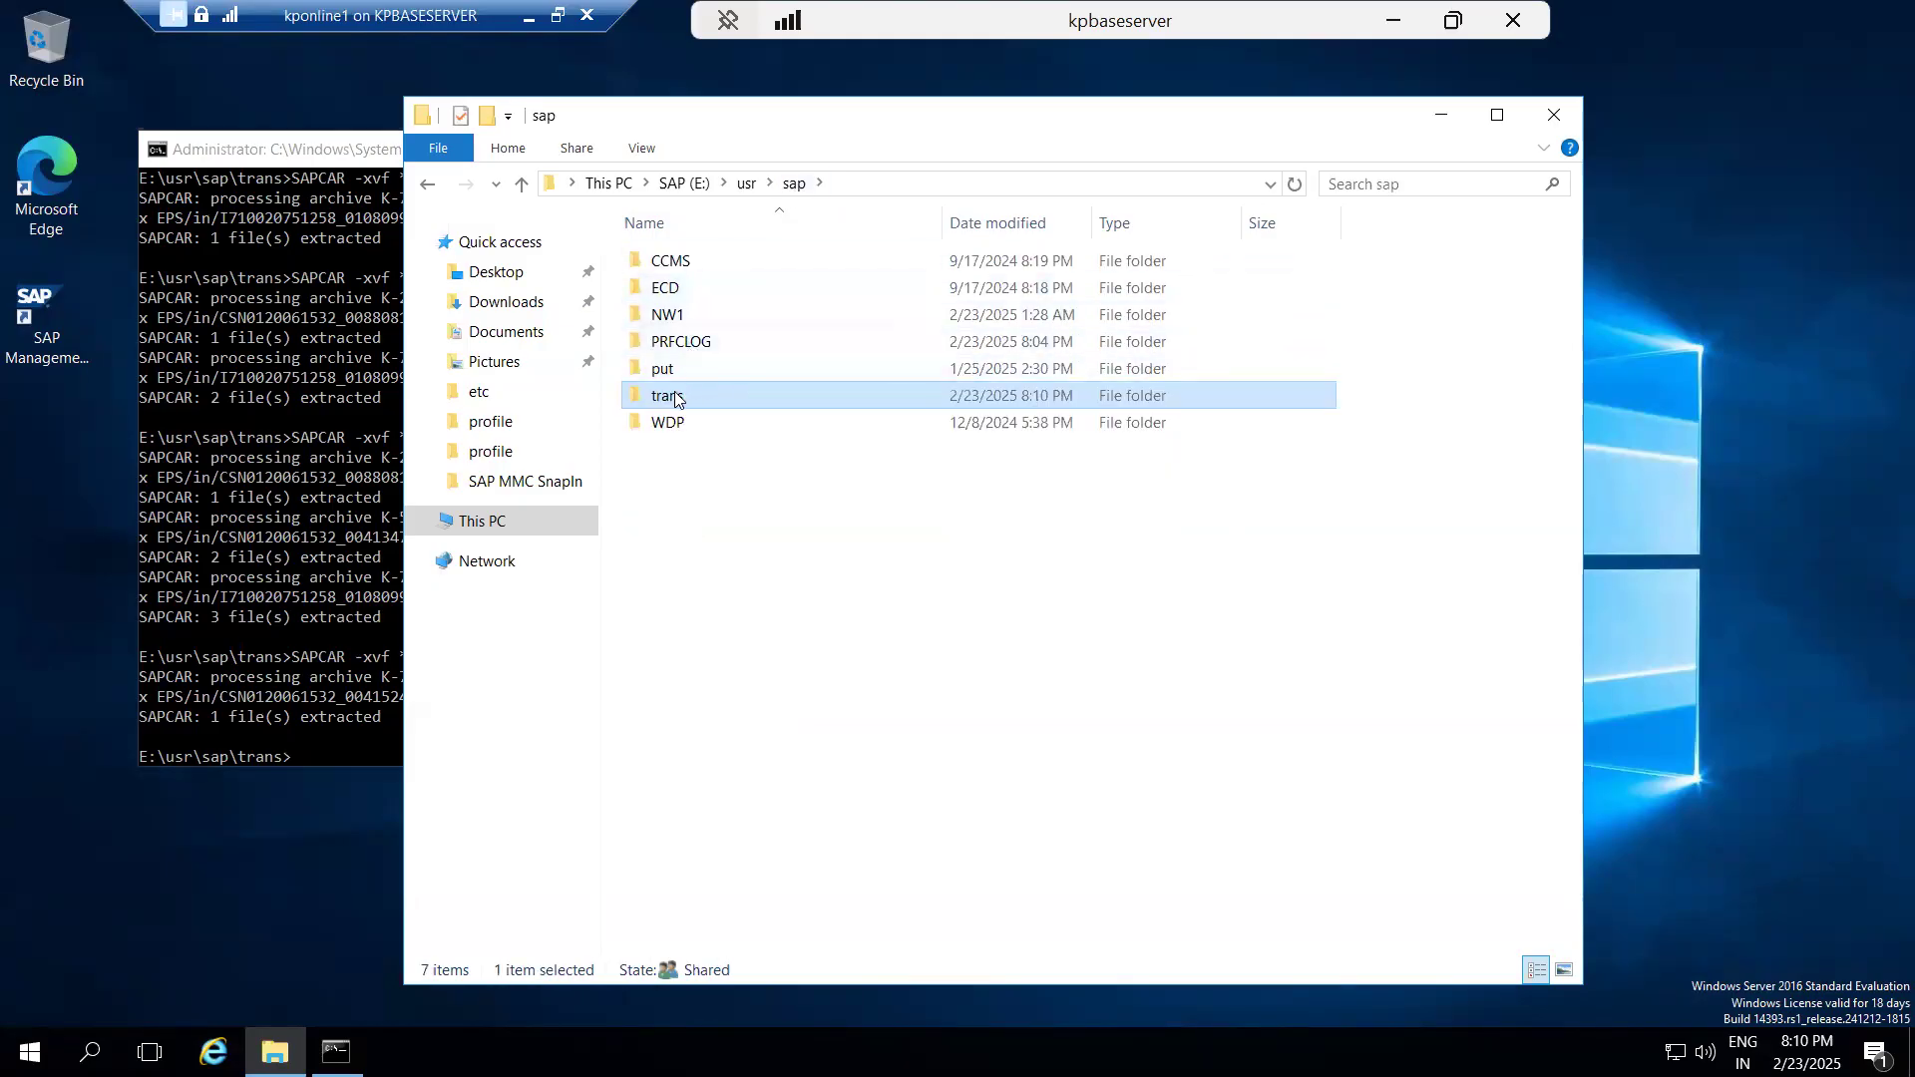
{"action": "left_click", "coordinate": [486, 536]}
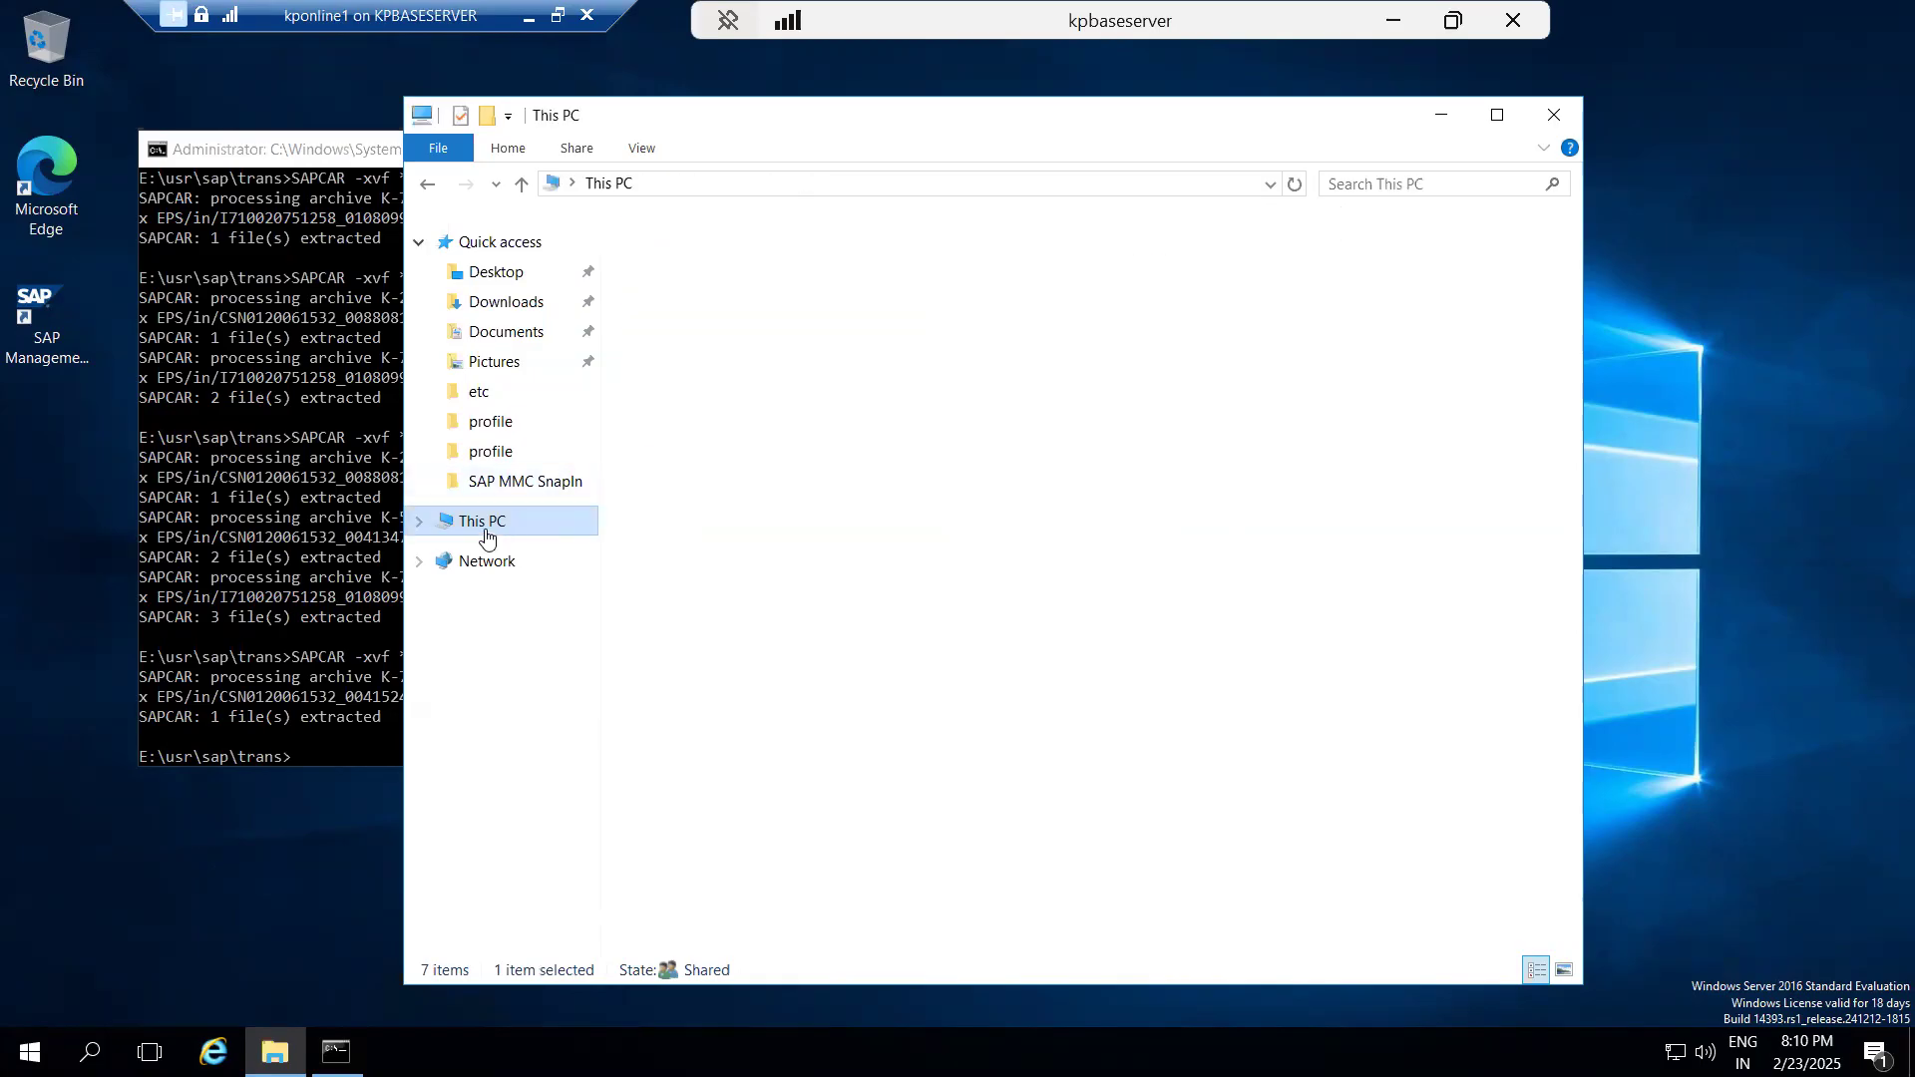
{"action": "double_click", "coordinate": [1078, 454]}
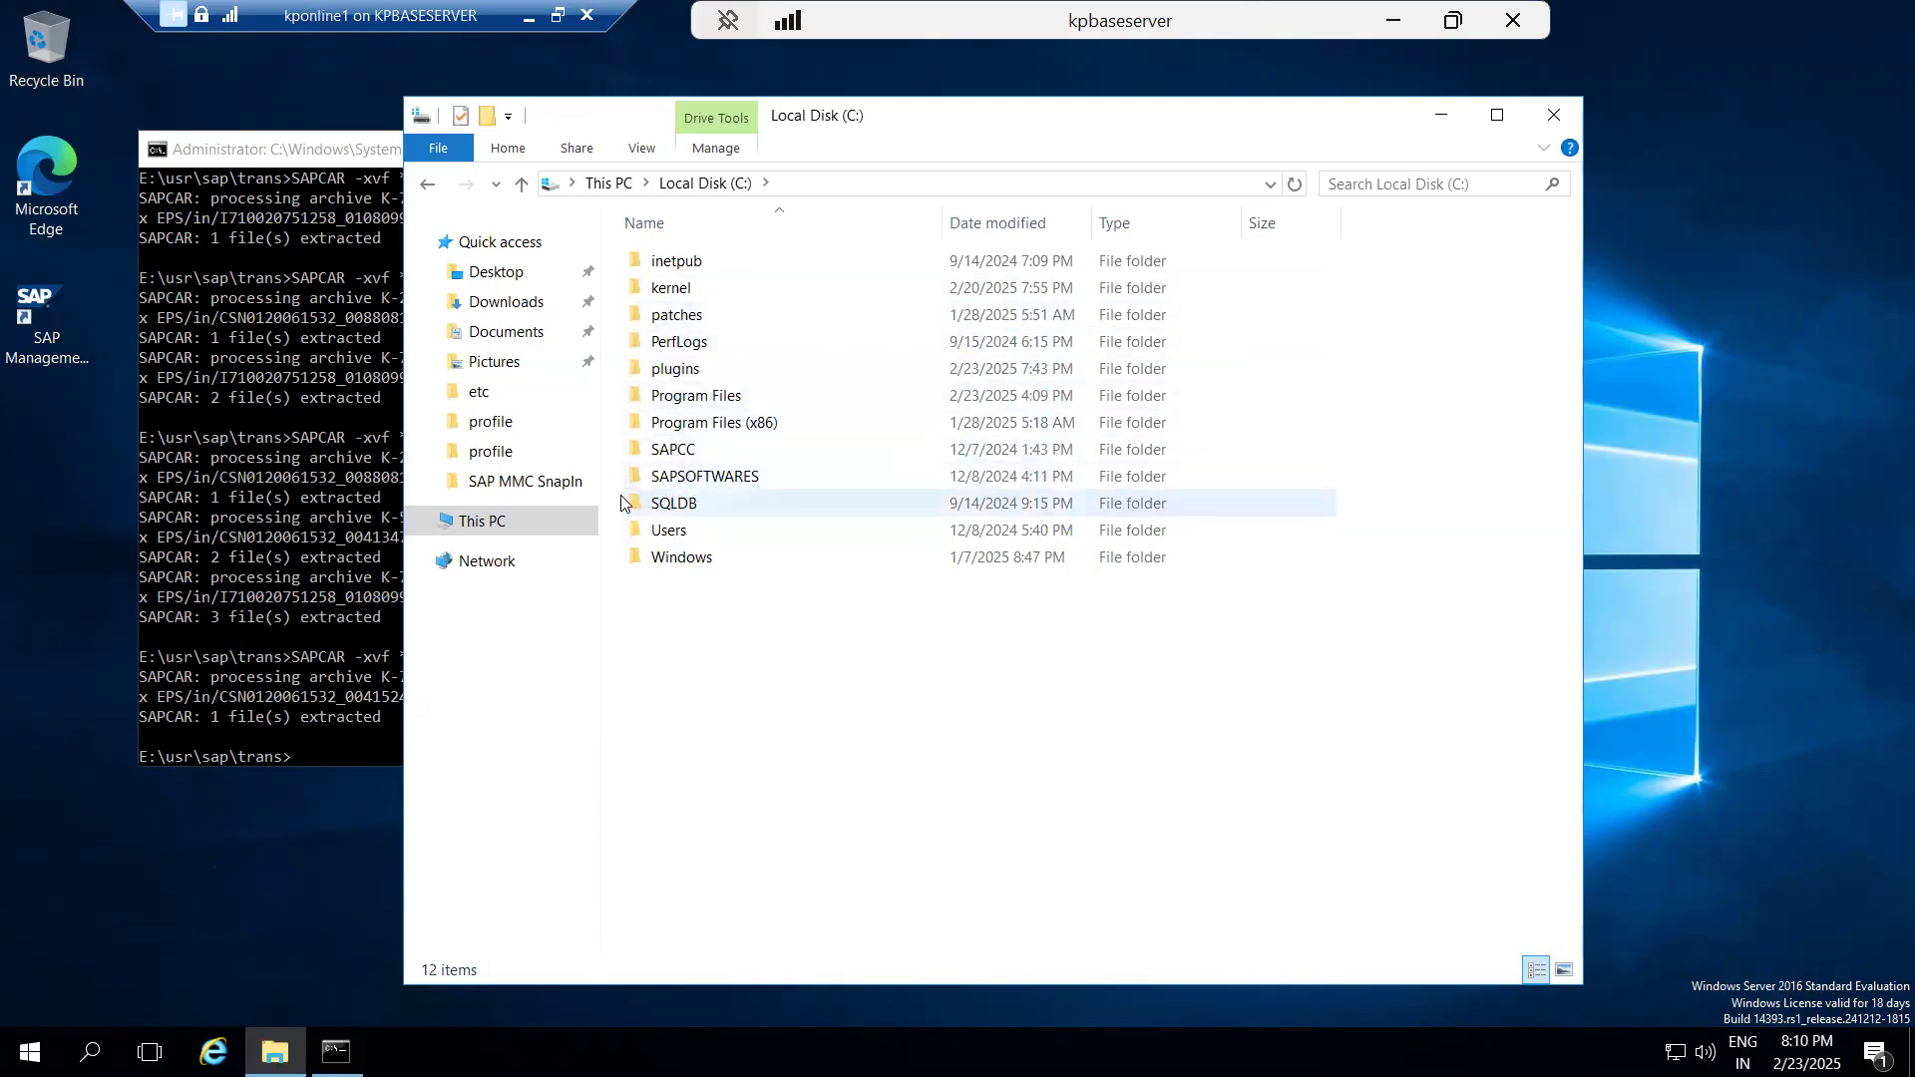
{"action": "double_click", "coordinate": [676, 369]}
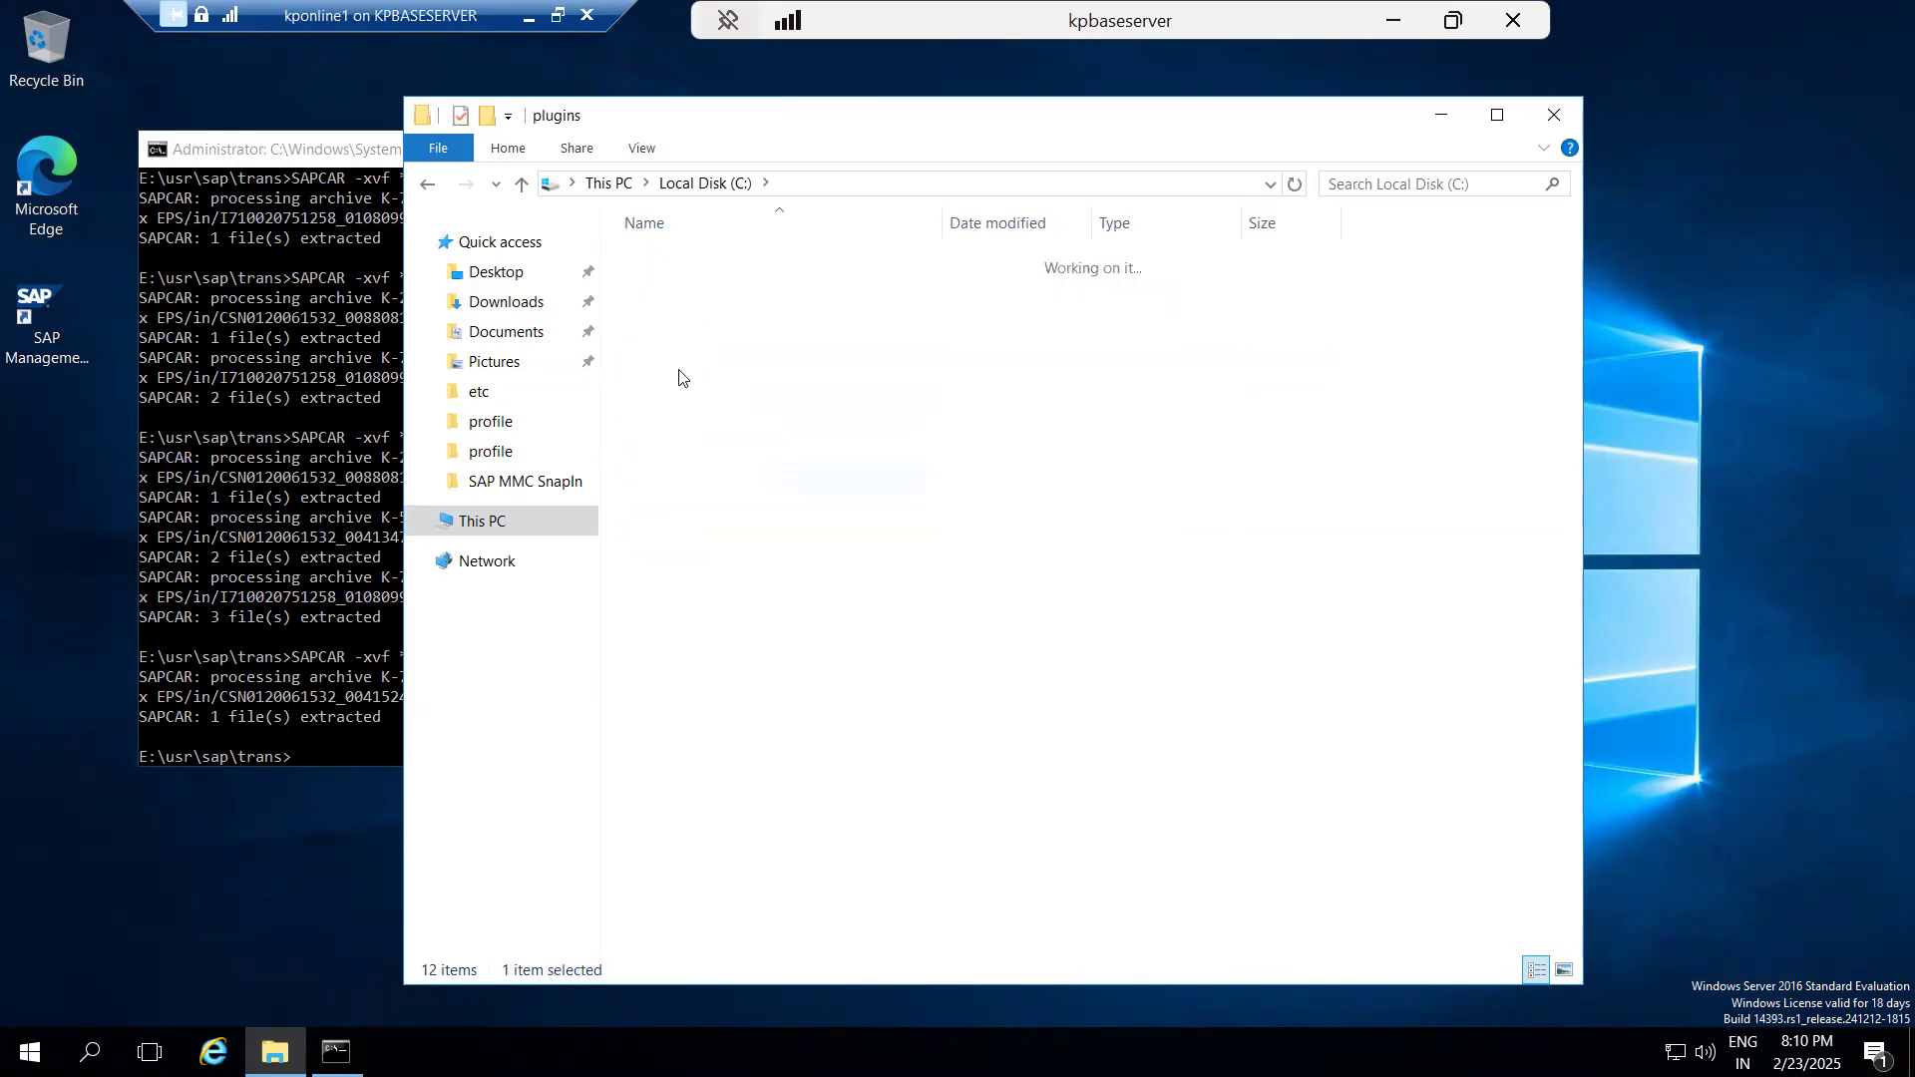
{"action": "left_click_drag", "start_coordinate": [678, 499], "coordinate": [683, 263]}
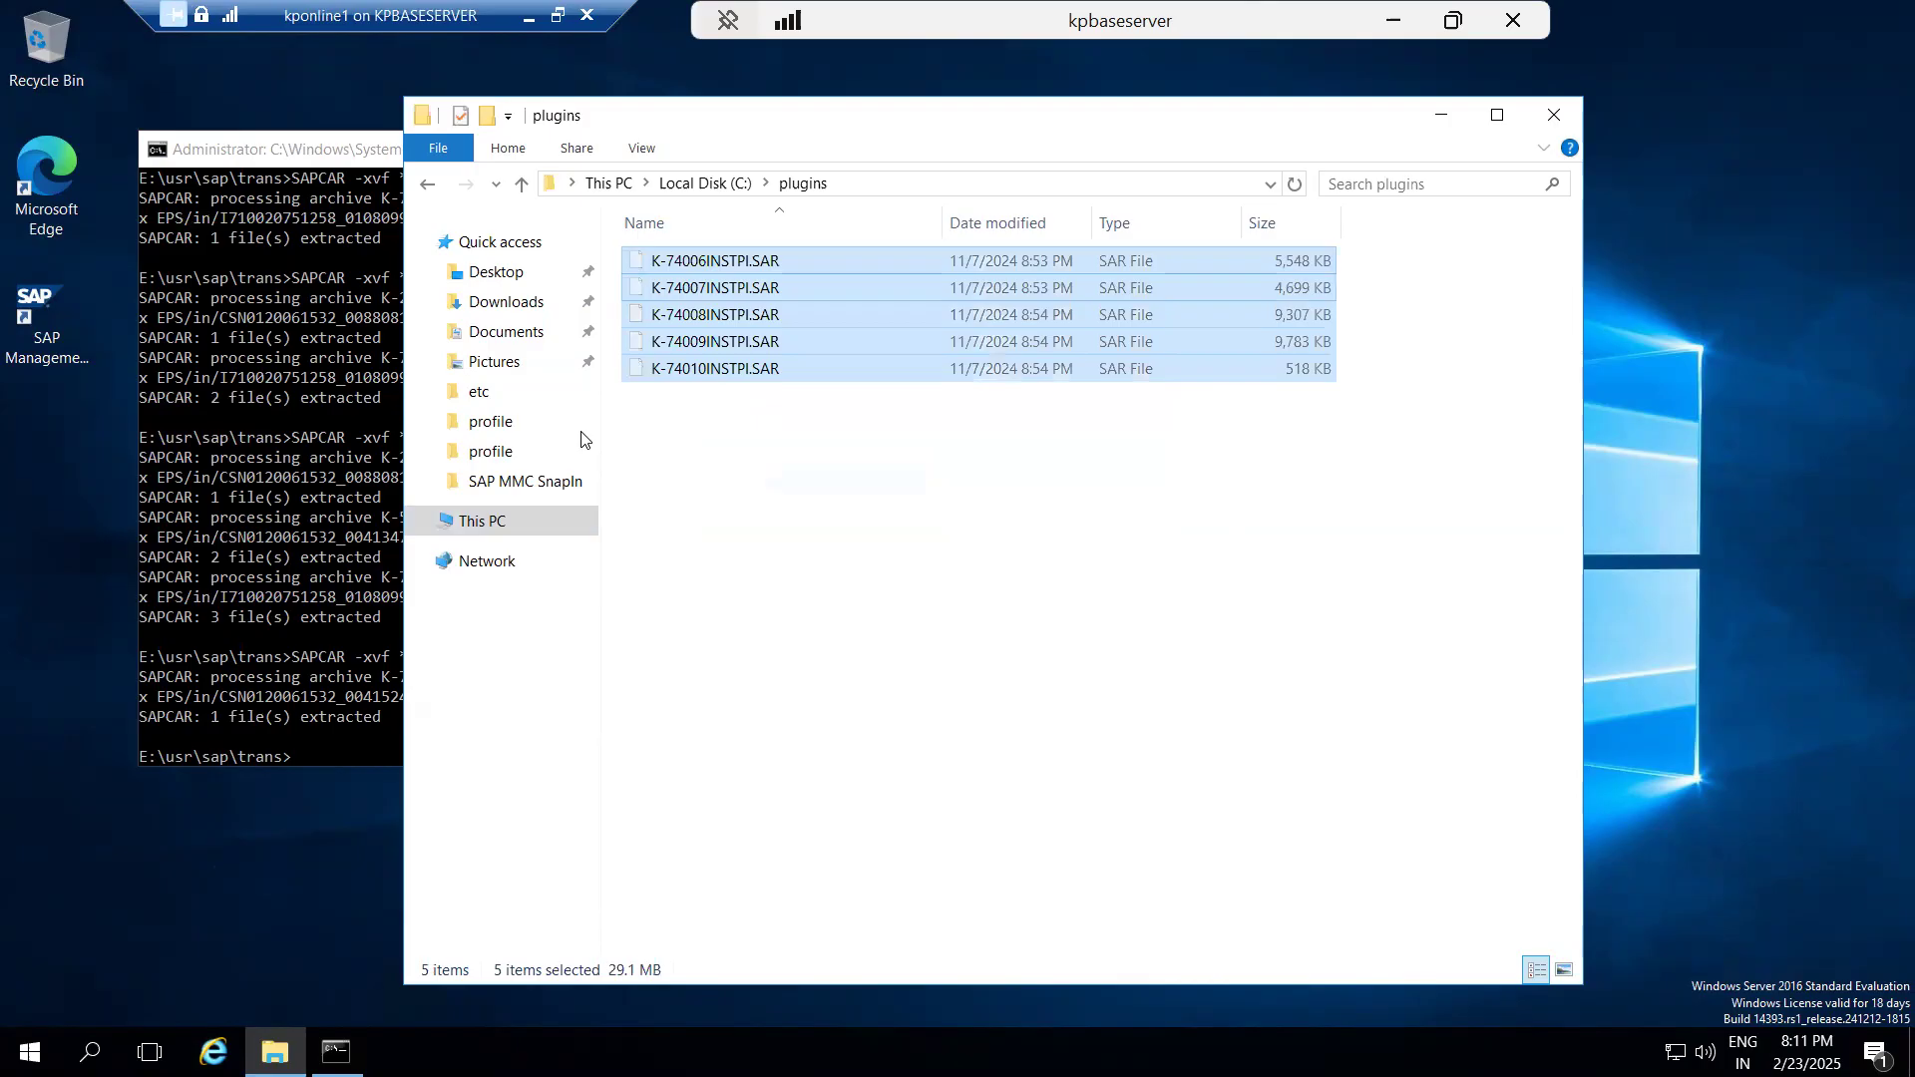
Paste the five copied ST-PI archives into E:\usr\sap\trans.
{"action": "left_click", "coordinate": [499, 524]}
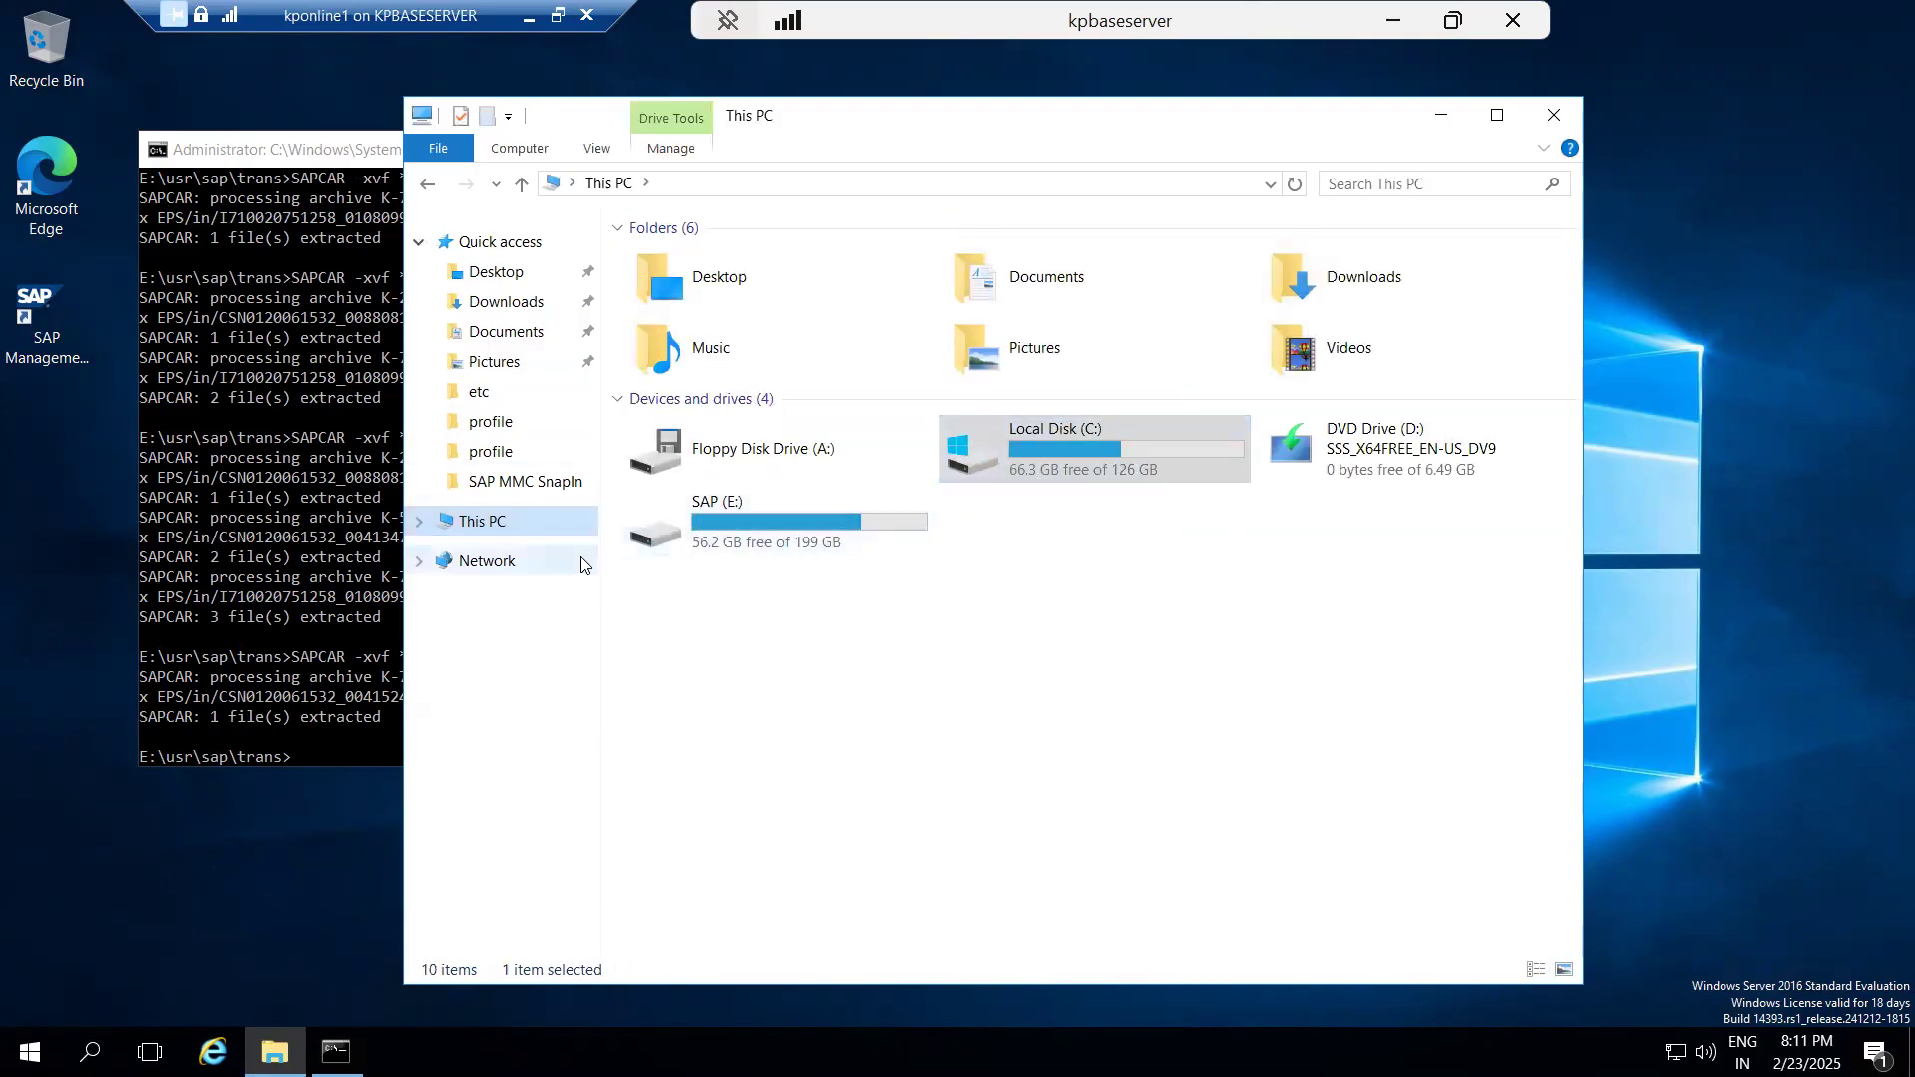
{"action": "double_click", "coordinate": [737, 533]}
{"action": "double_click", "coordinate": [666, 556]}
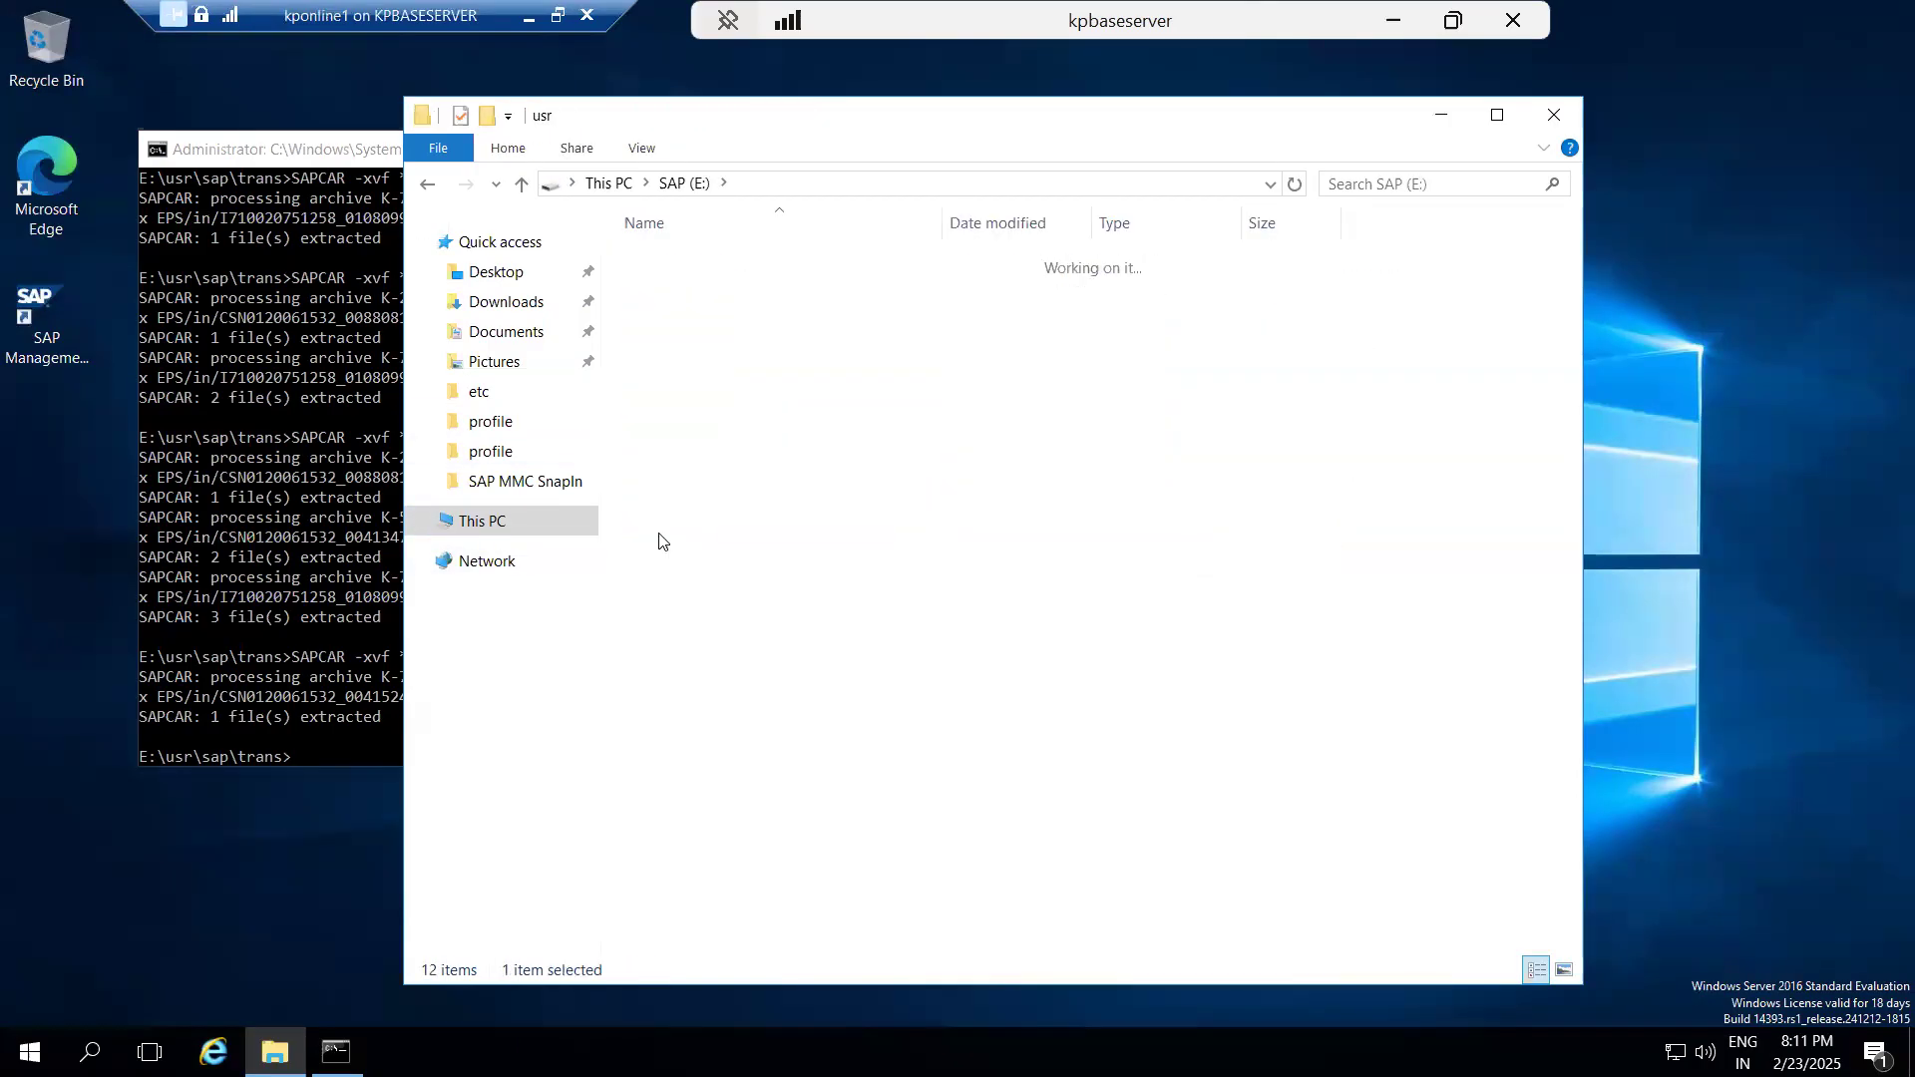
{"action": "double_click", "coordinate": [661, 249]}
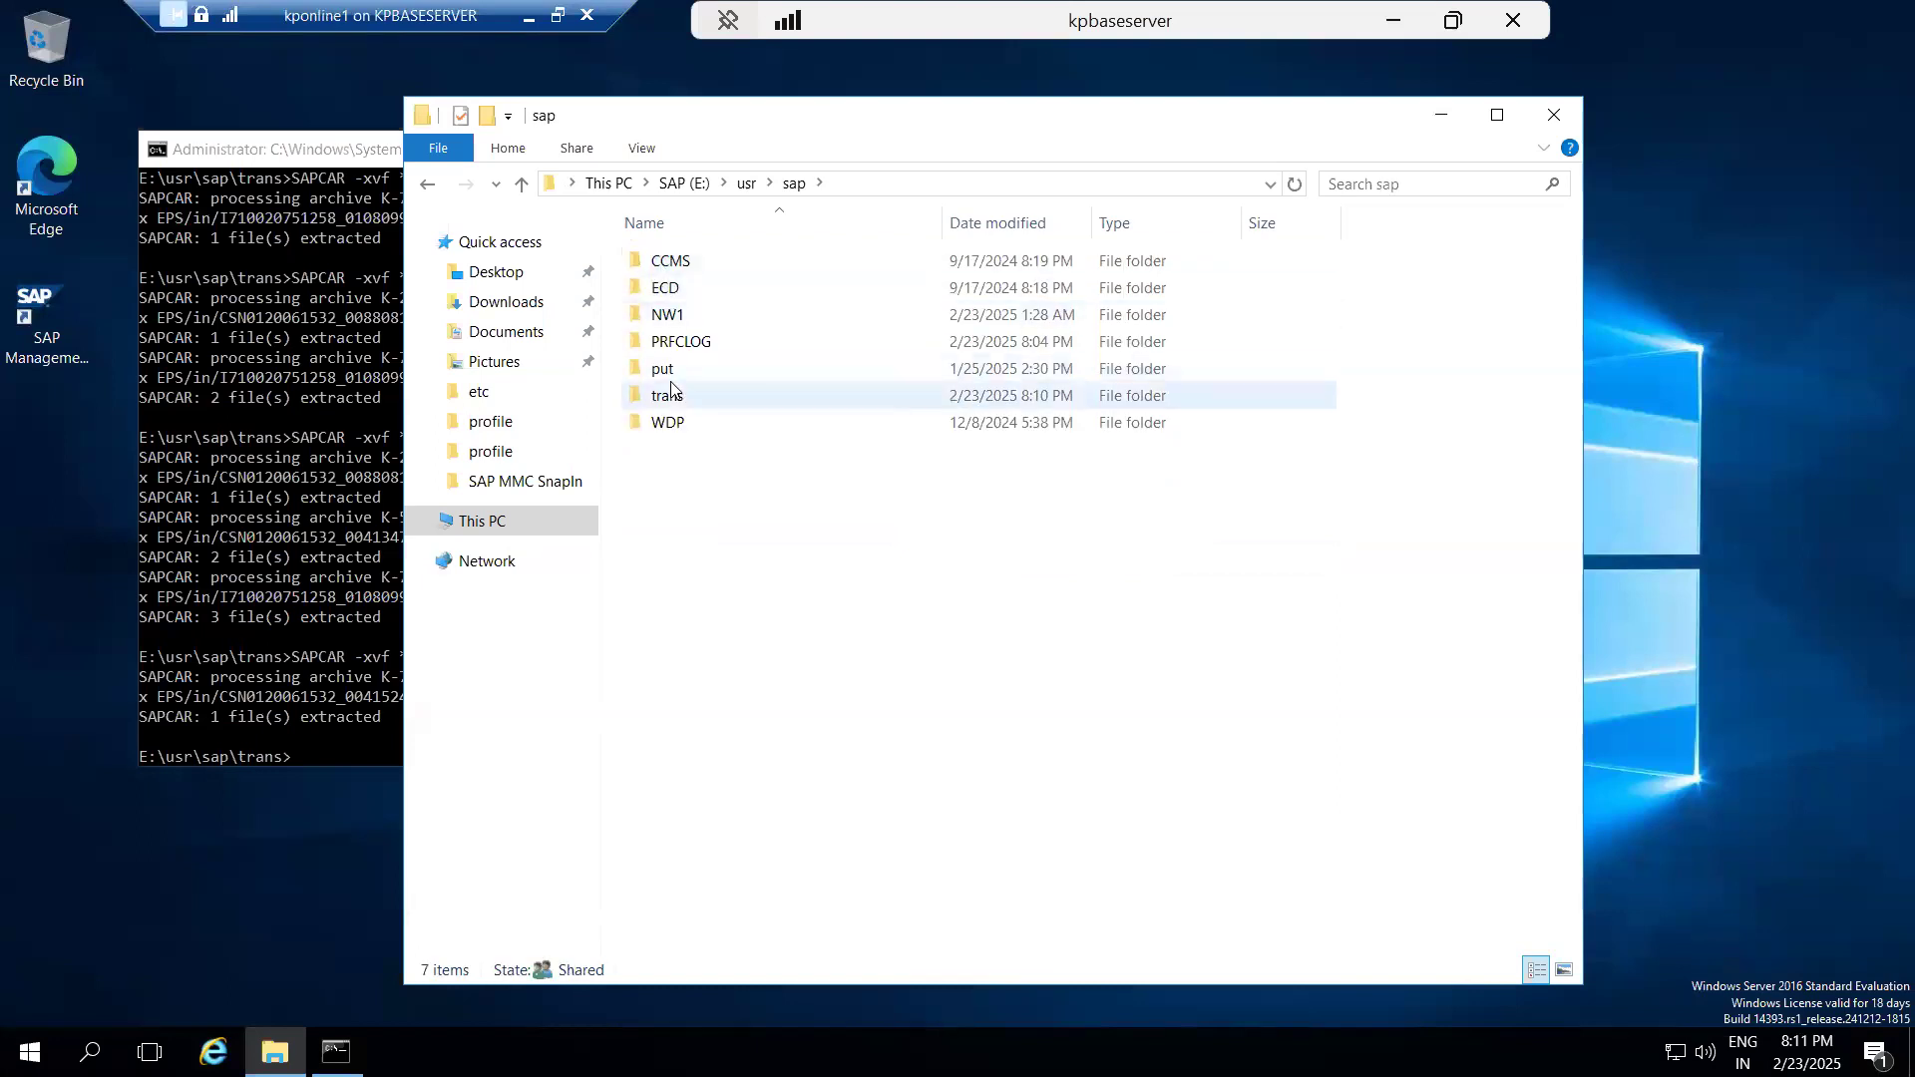
{"action": "double_click", "coordinate": [667, 397]}
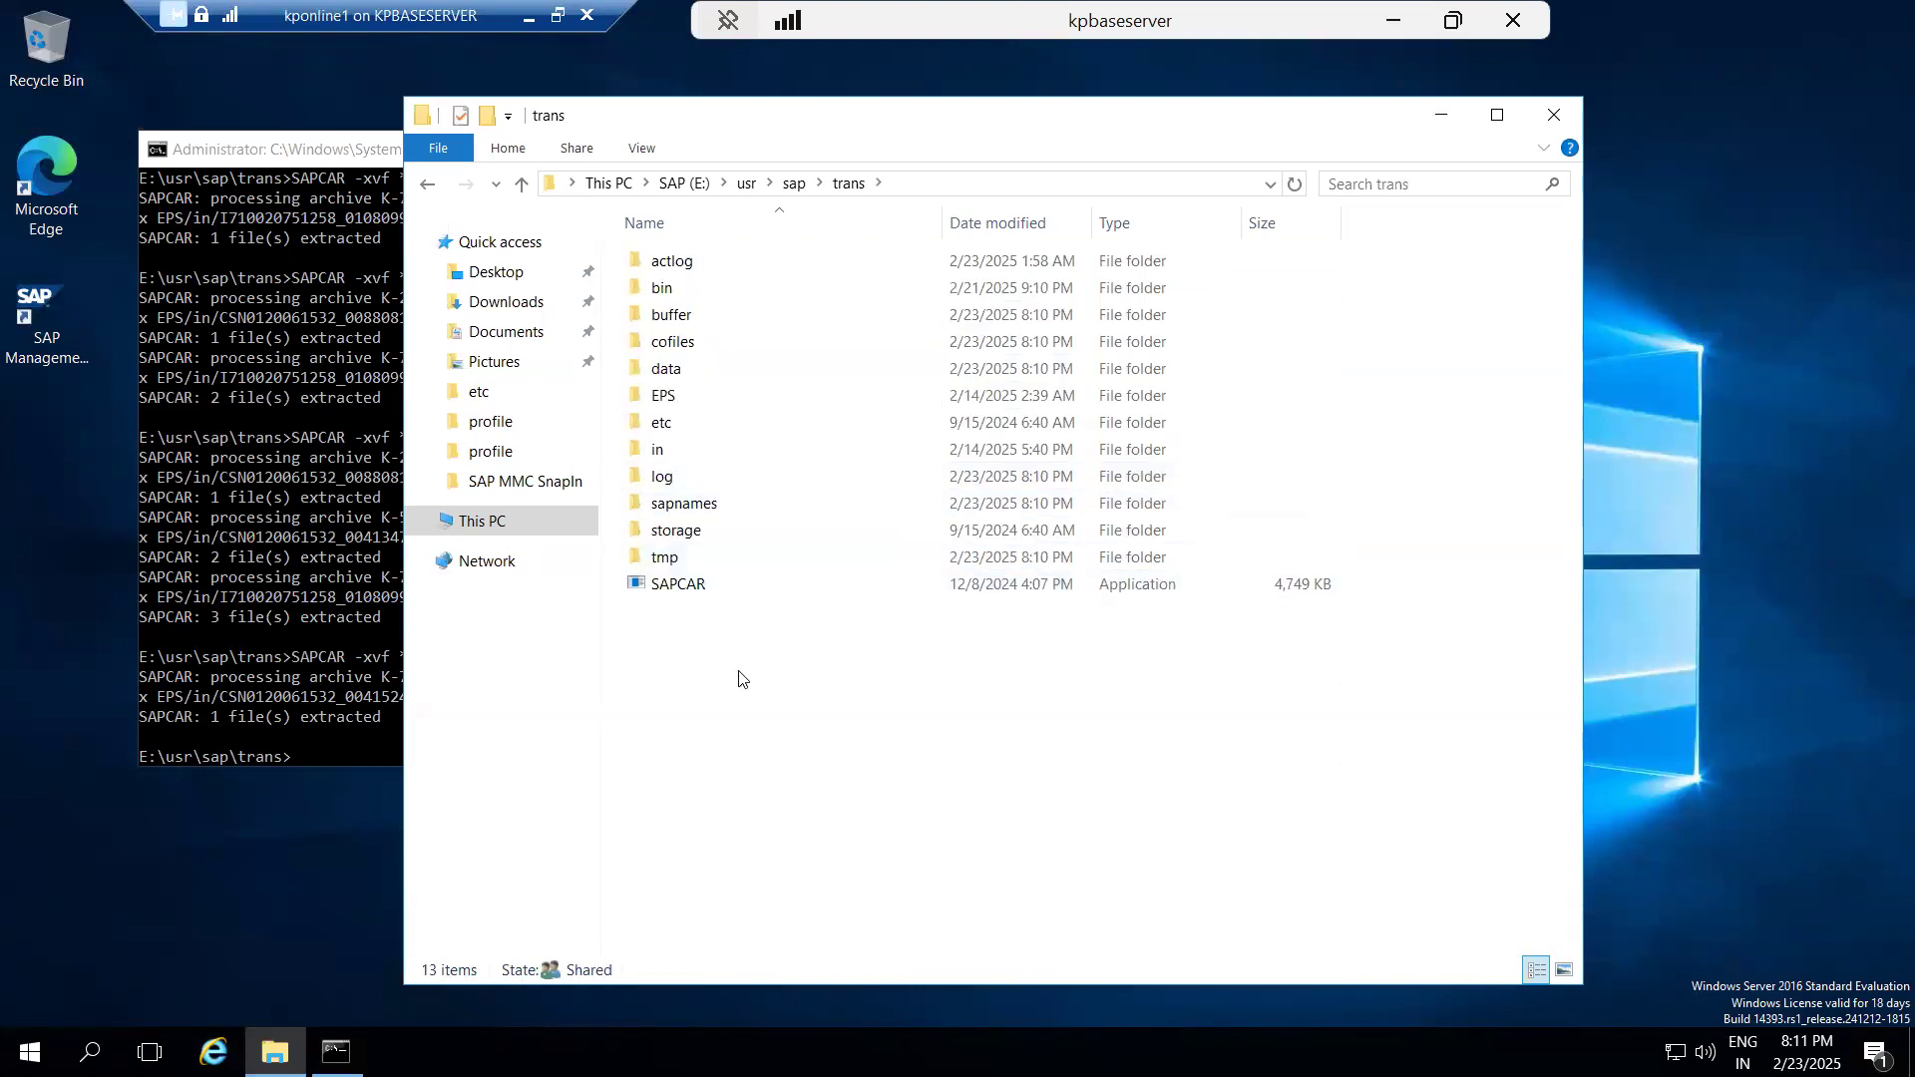
{"action": "key", "text": "ctrl+v"}
Extract the archives in E:\usr\sap\trans with SAPCAR -xvf *.SAR, and close the folder and command windows.
{"action": "left_click", "coordinate": [229, 556]}
{"action": "key", "text": "Up"}
{"action": "key", "text": "Return"}
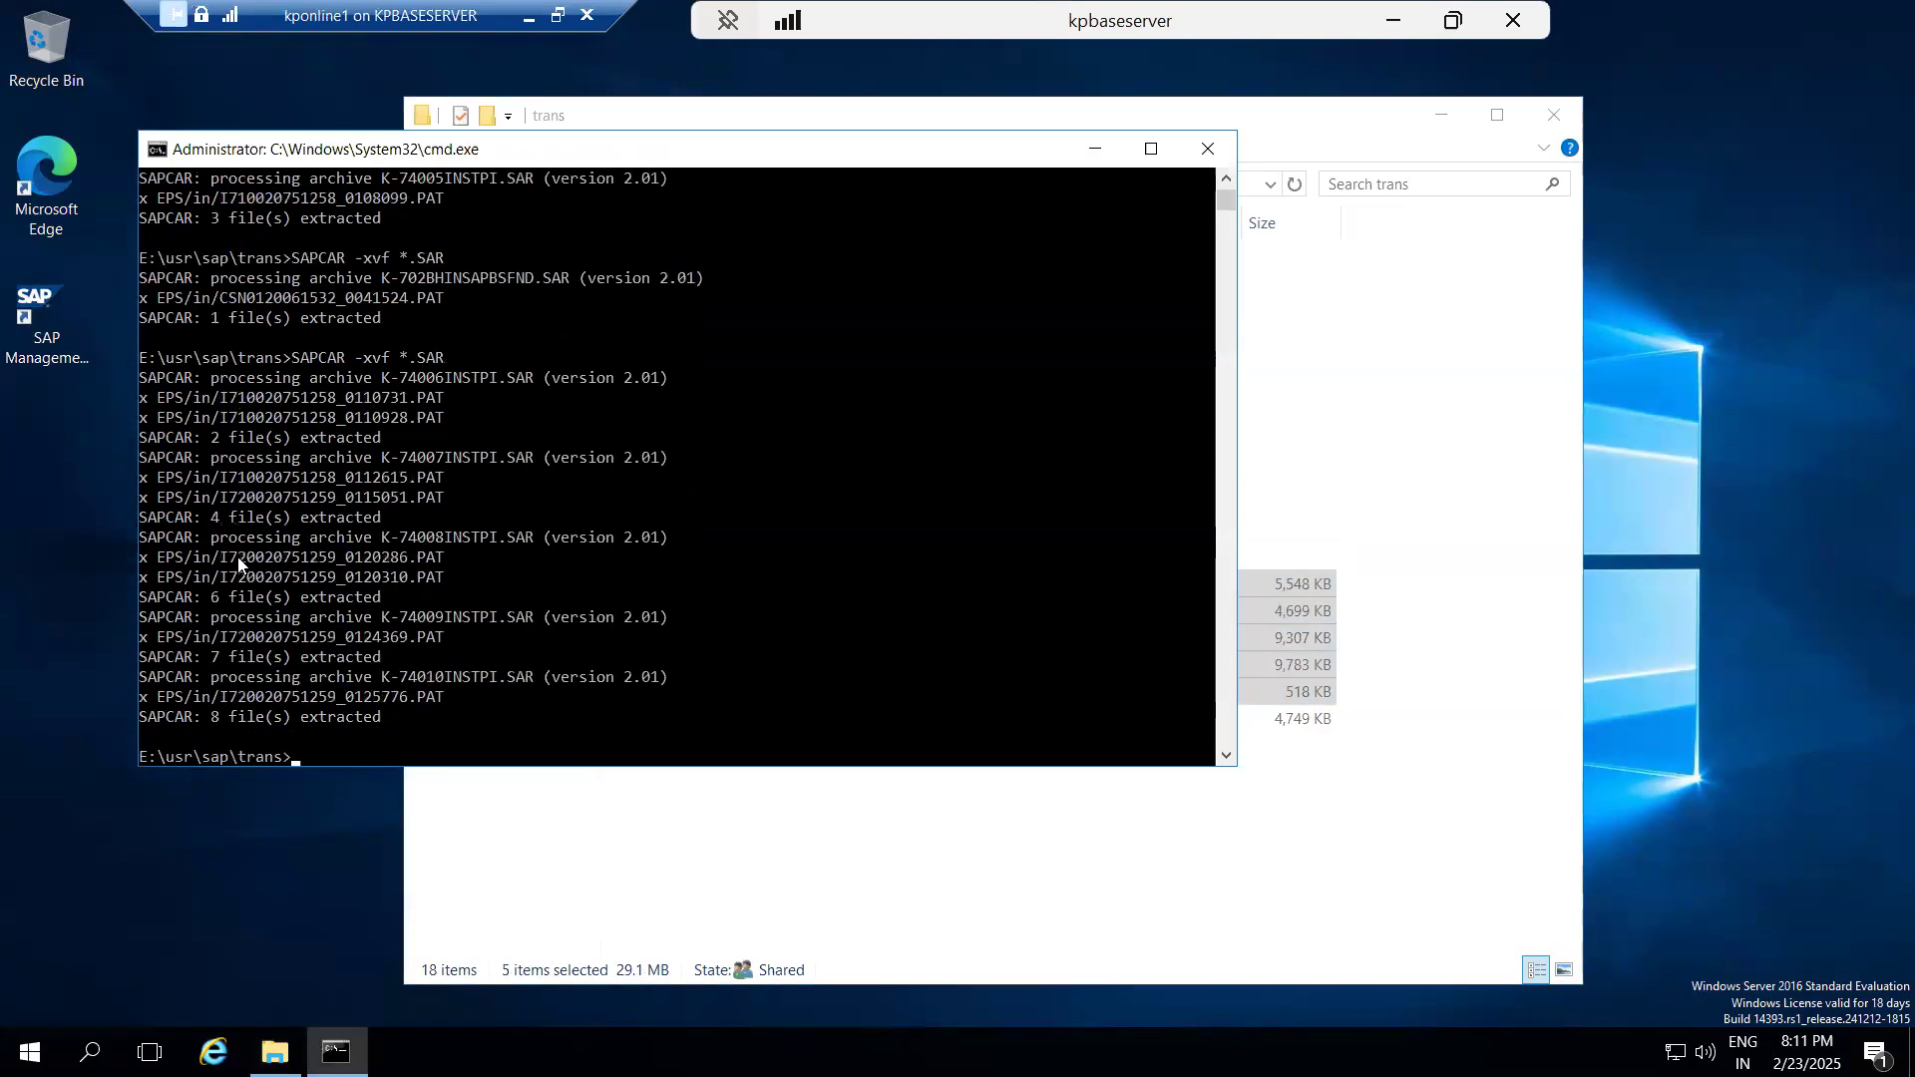
{"action": "left_click", "coordinate": [928, 828]}
{"action": "left_click", "coordinate": [928, 828]}
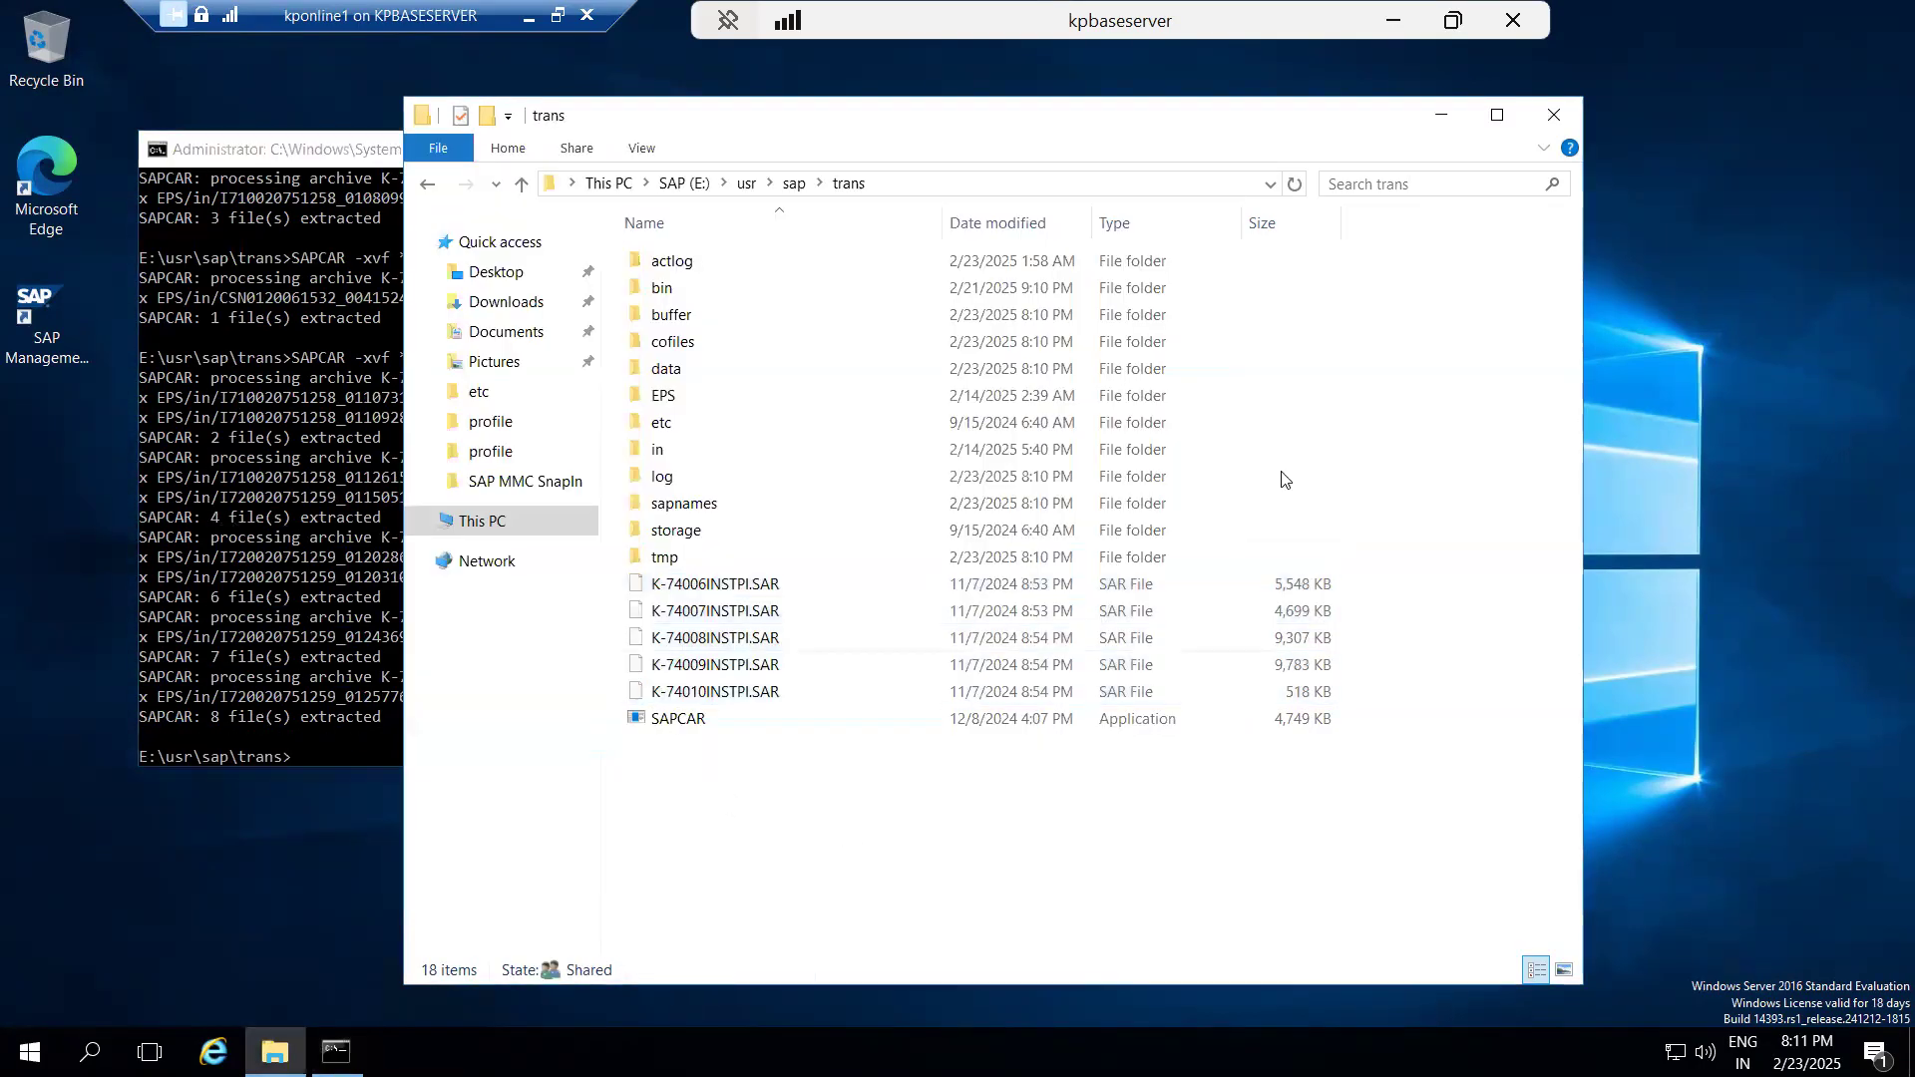
{"action": "left_click", "coordinate": [1554, 115]}
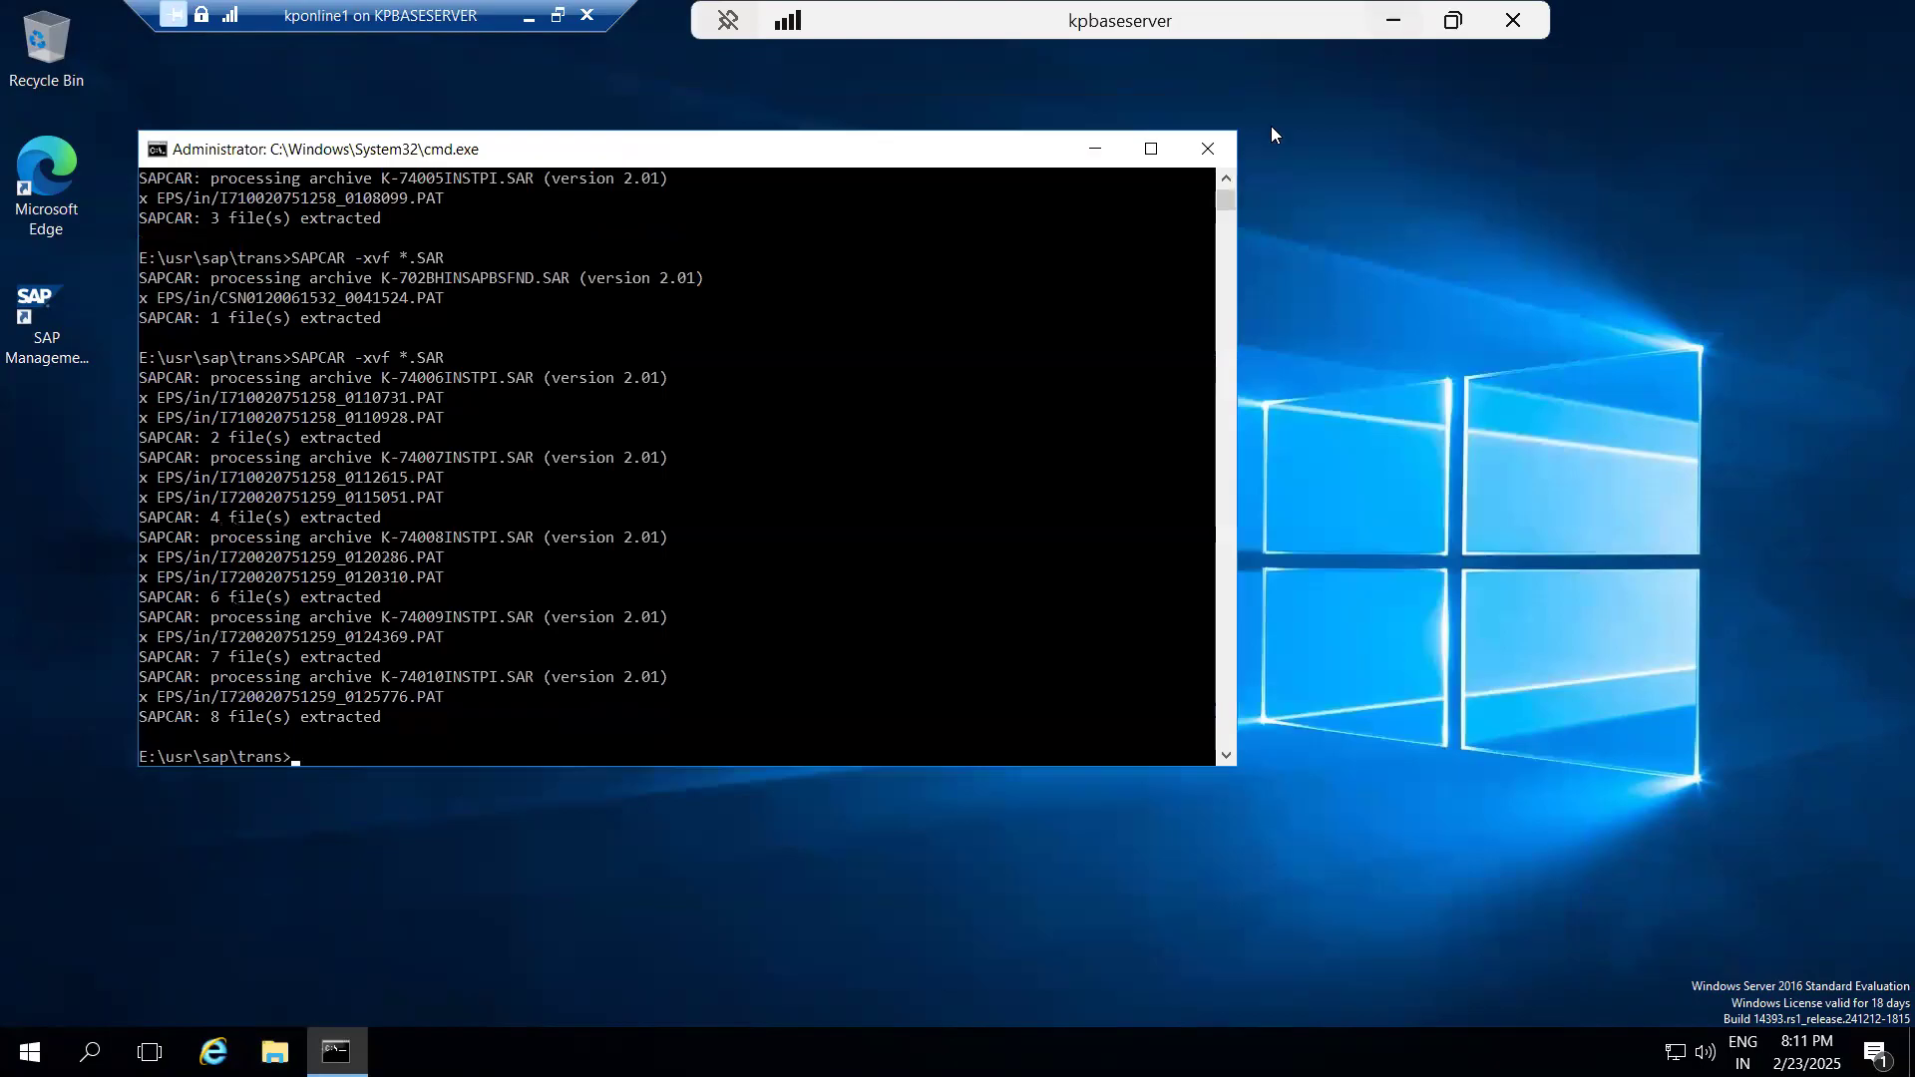
{"action": "left_click", "coordinate": [1207, 149]}
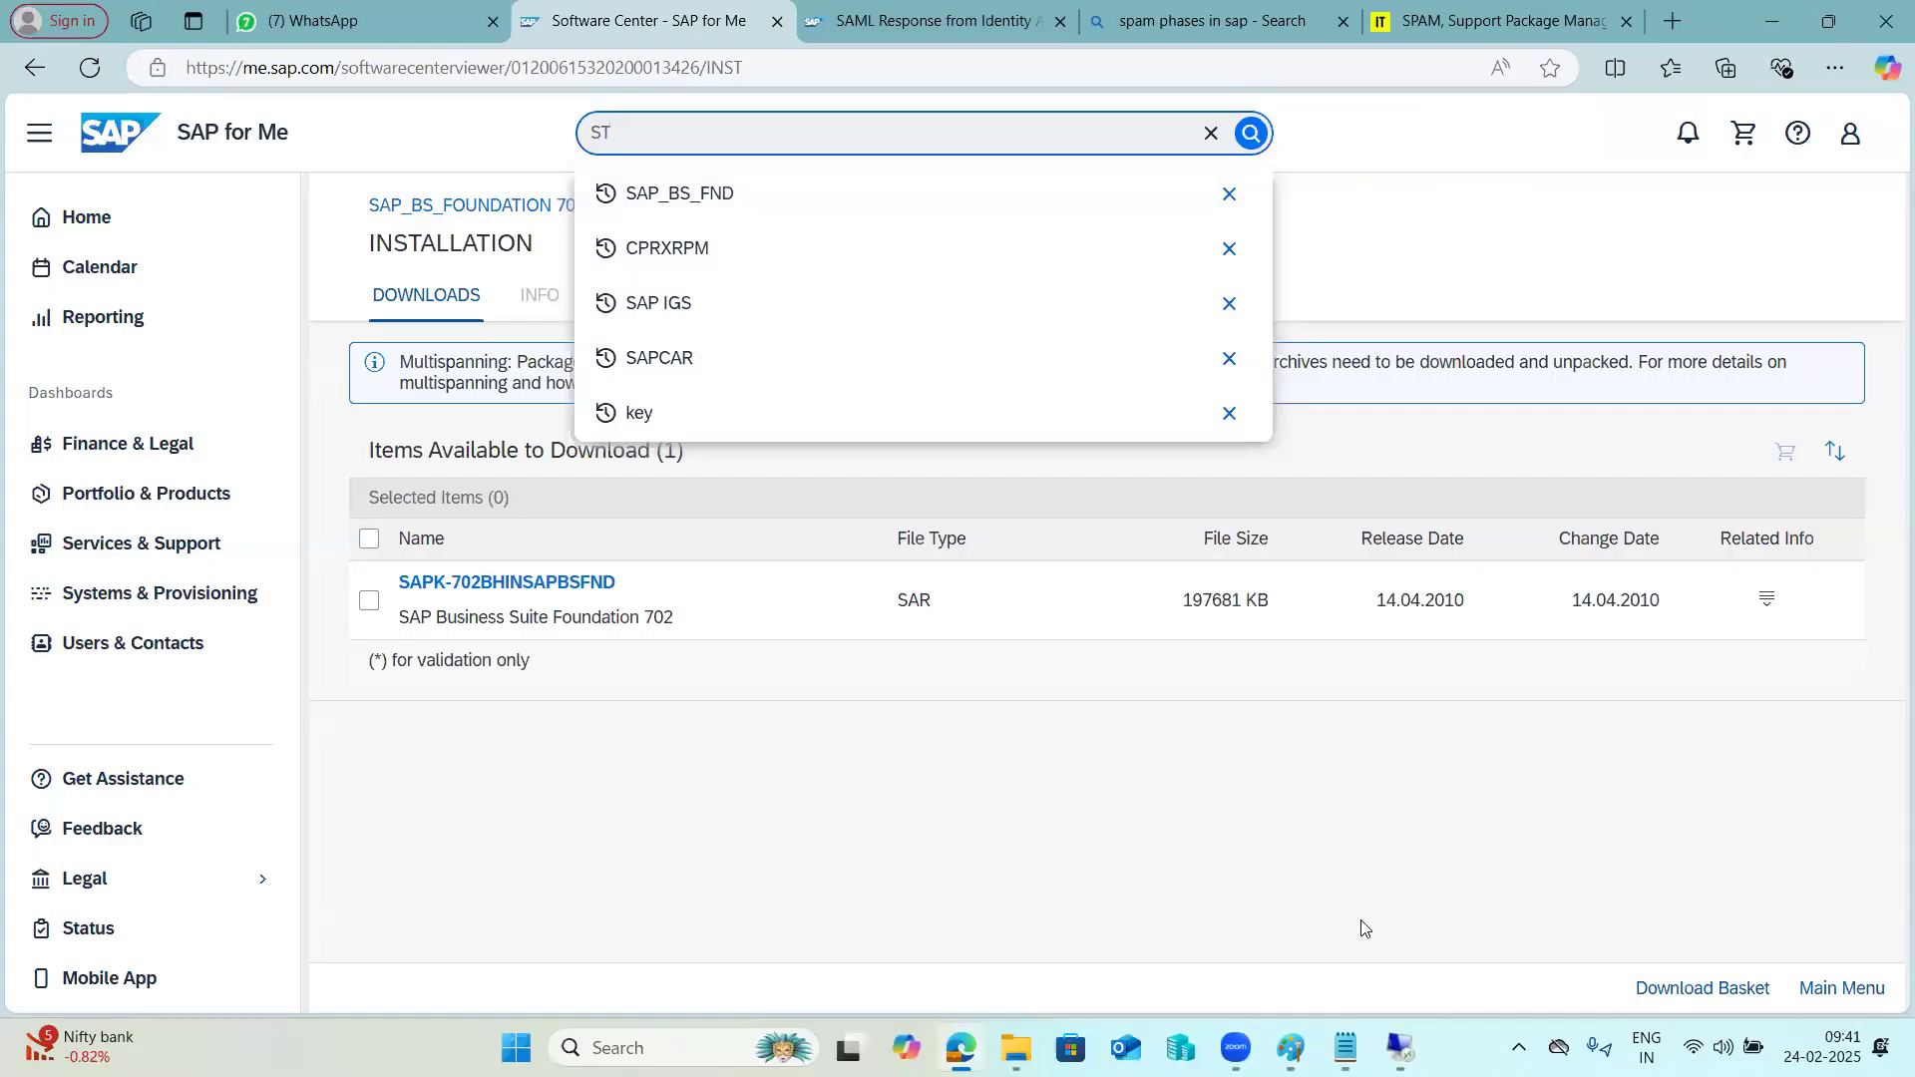
Switch to the 49.206.199.235 session and examine the explanation and table of add-on conflicts for SAP_BS_FND 702.
{"action": "mouse_move", "coordinate": [1401, 1047]}
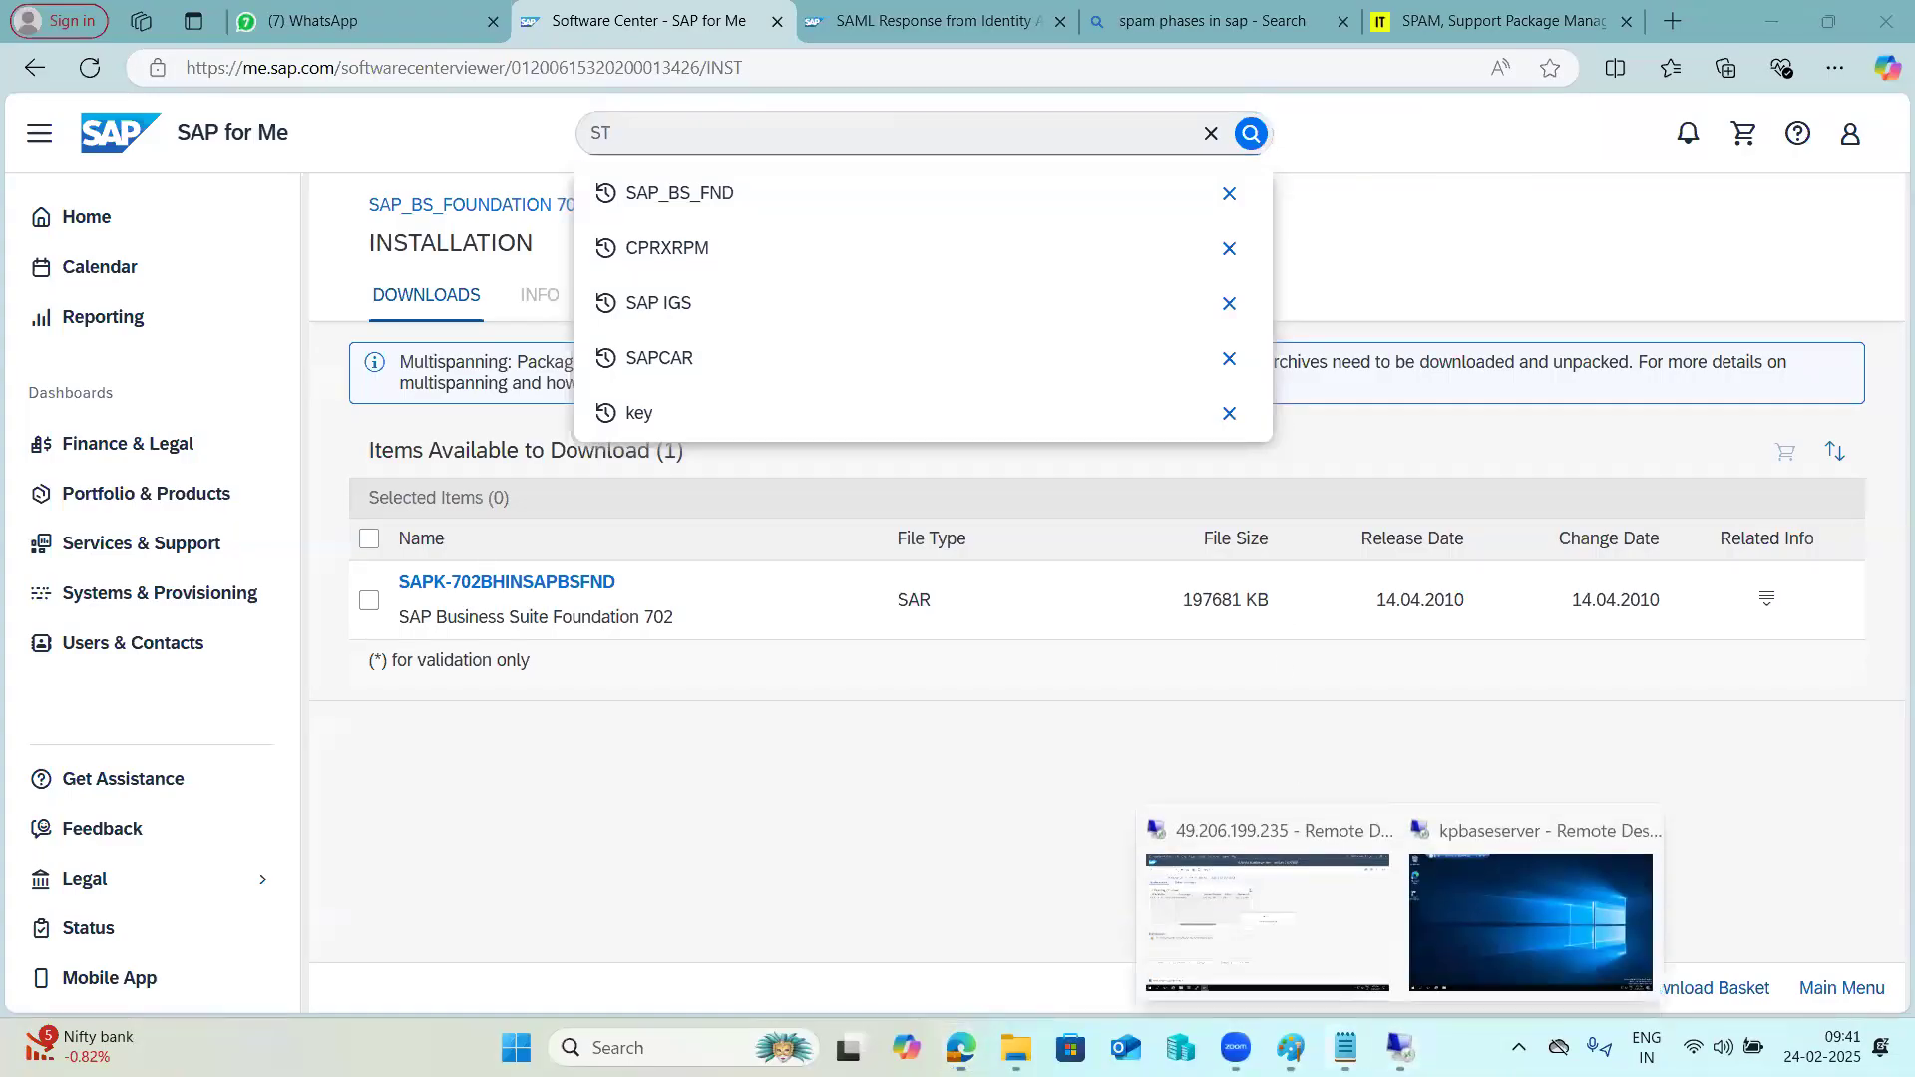
{"action": "left_click", "coordinate": [1279, 871]}
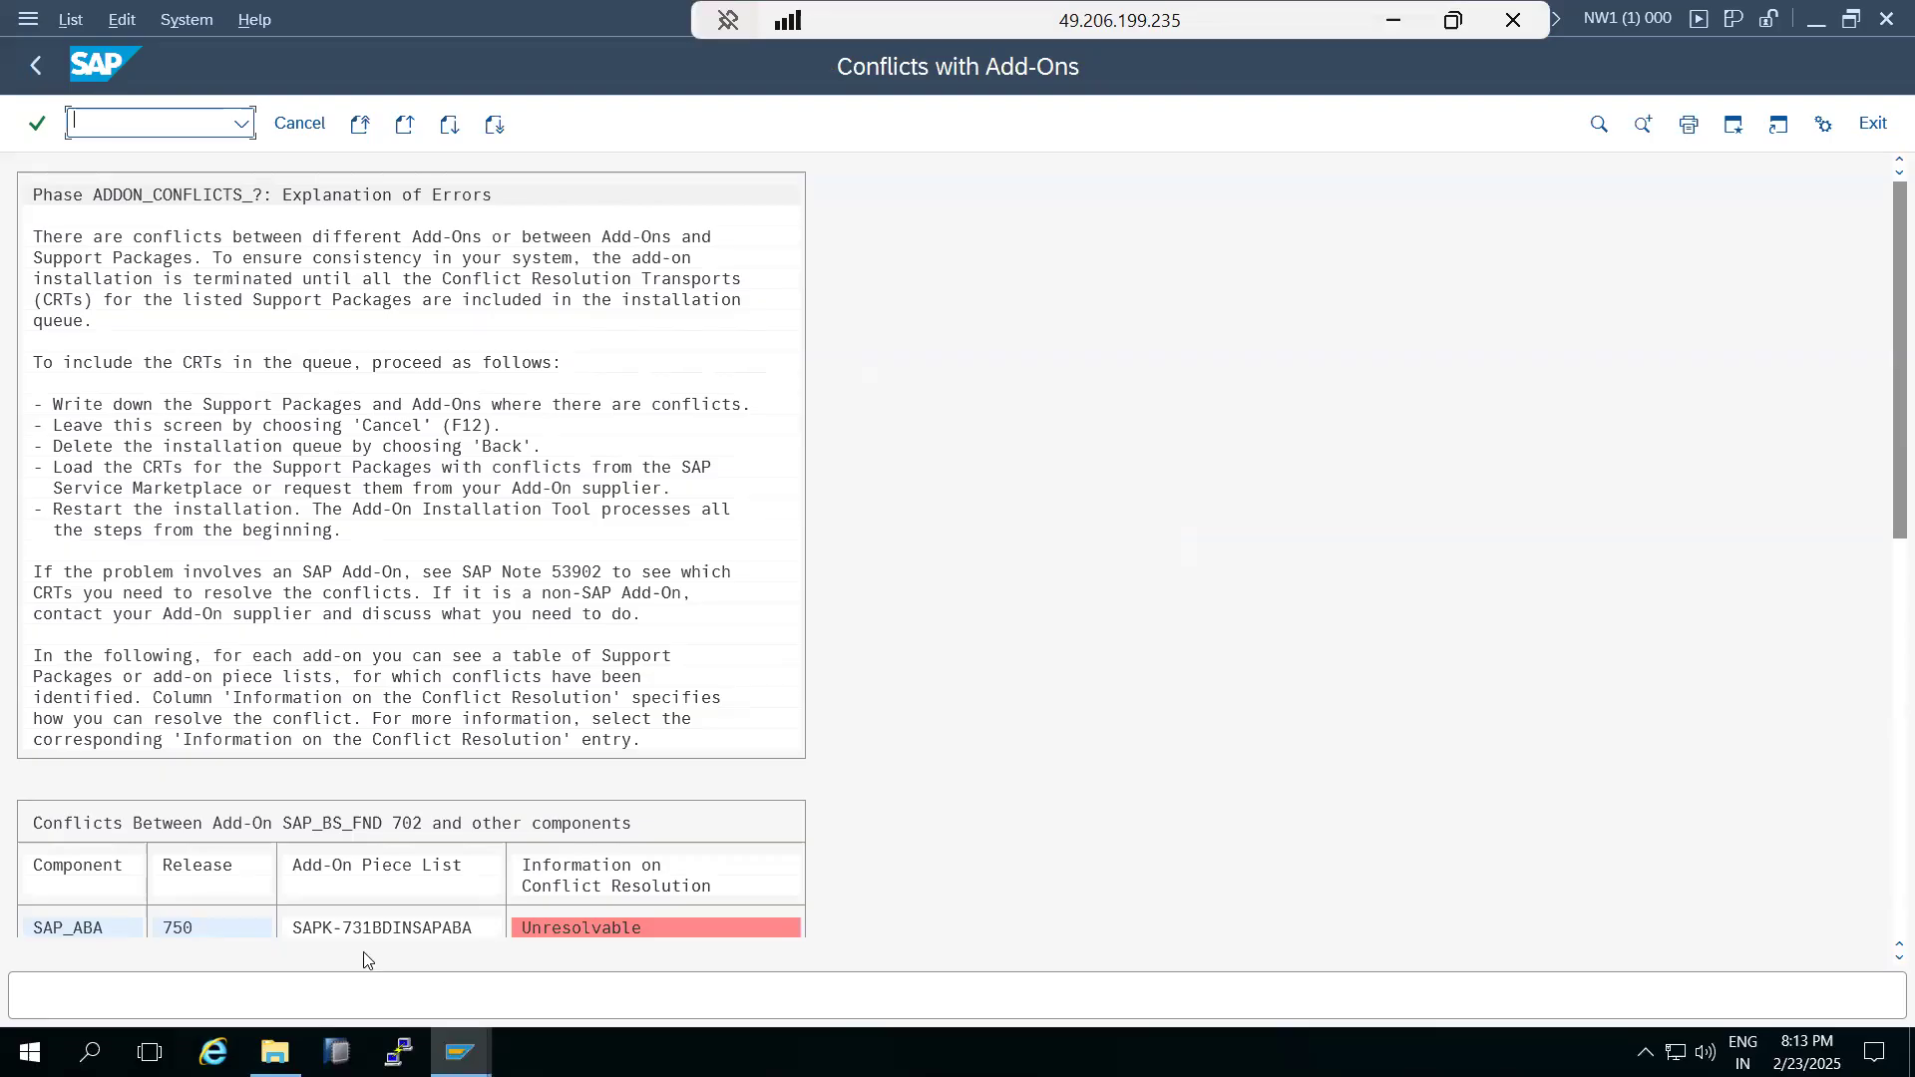
{"action": "scroll", "coordinate": [515, 882], "scroll_direction": "down", "scroll_amount": 2}
{"action": "scroll", "coordinate": [515, 882], "scroll_direction": "down", "scroll_amount": 4}
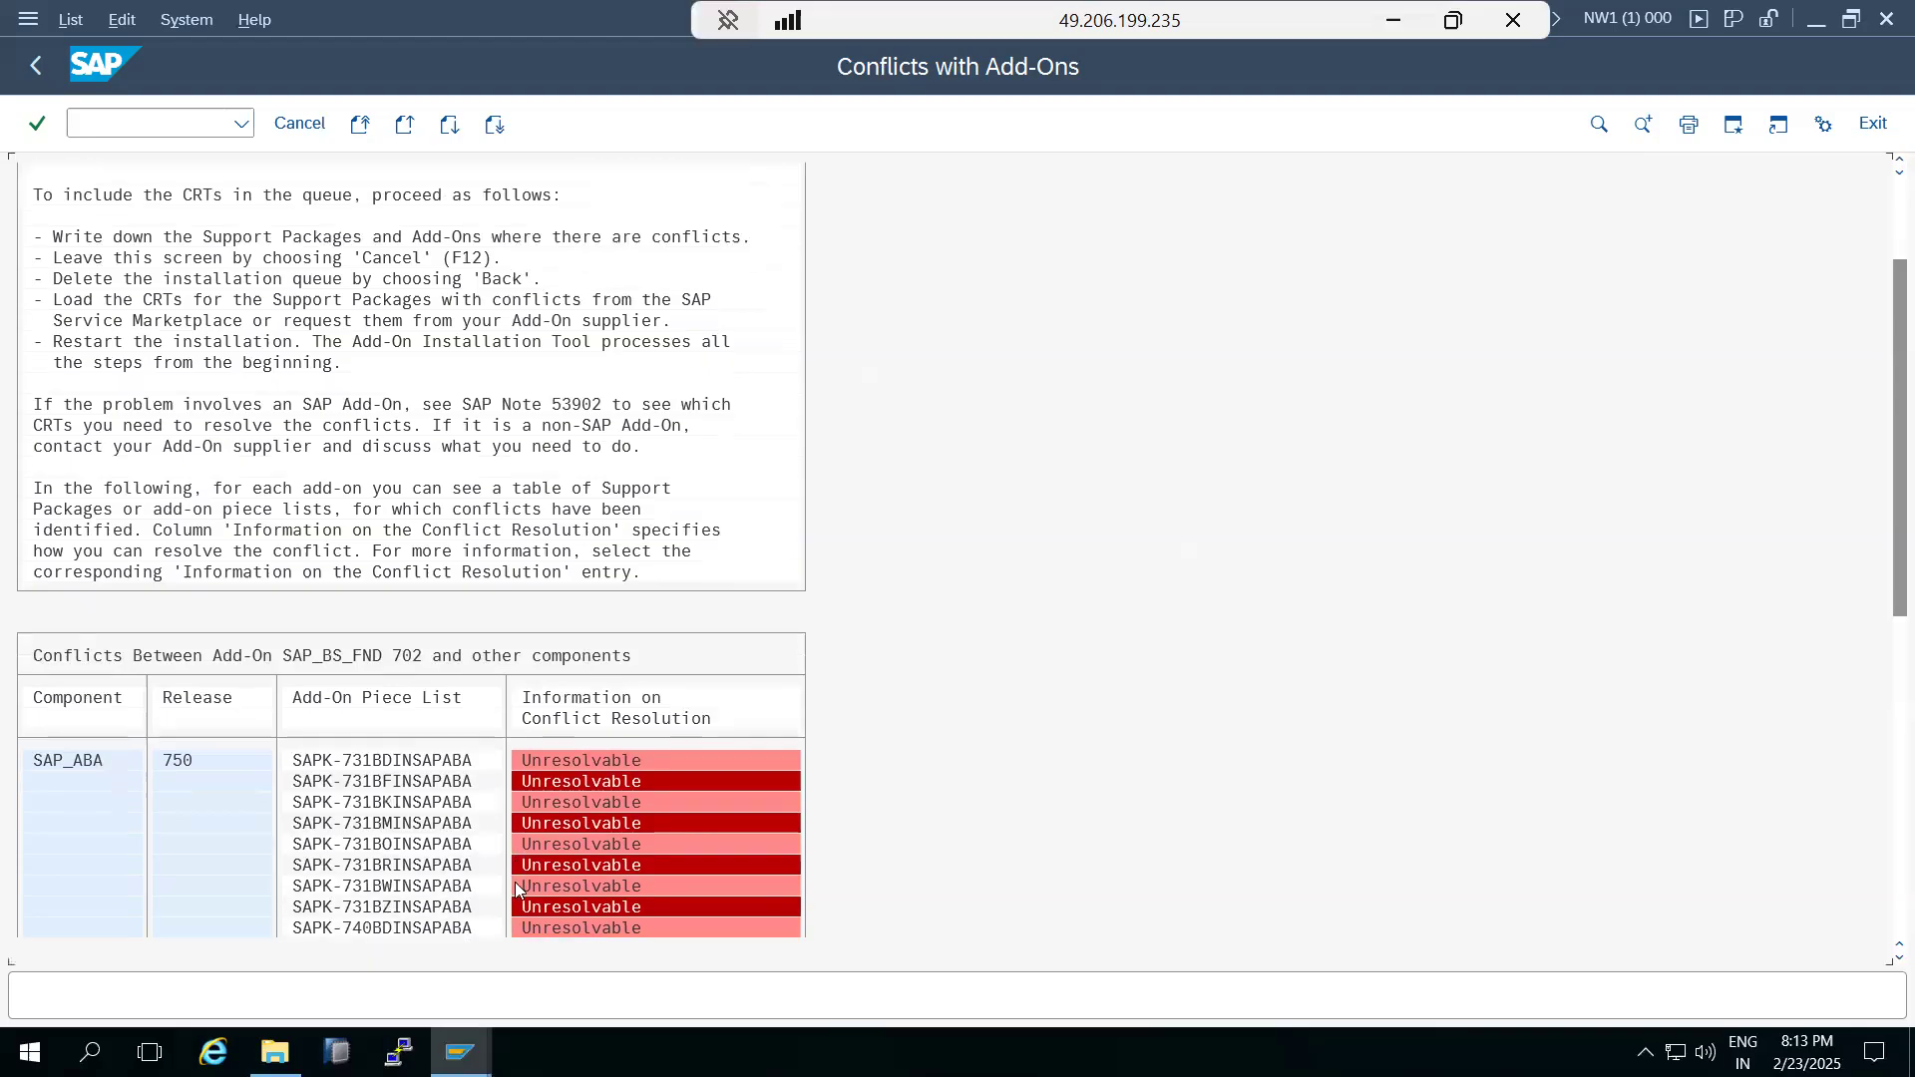
{"action": "scroll", "coordinate": [514, 881], "scroll_direction": "down", "scroll_amount": 1}
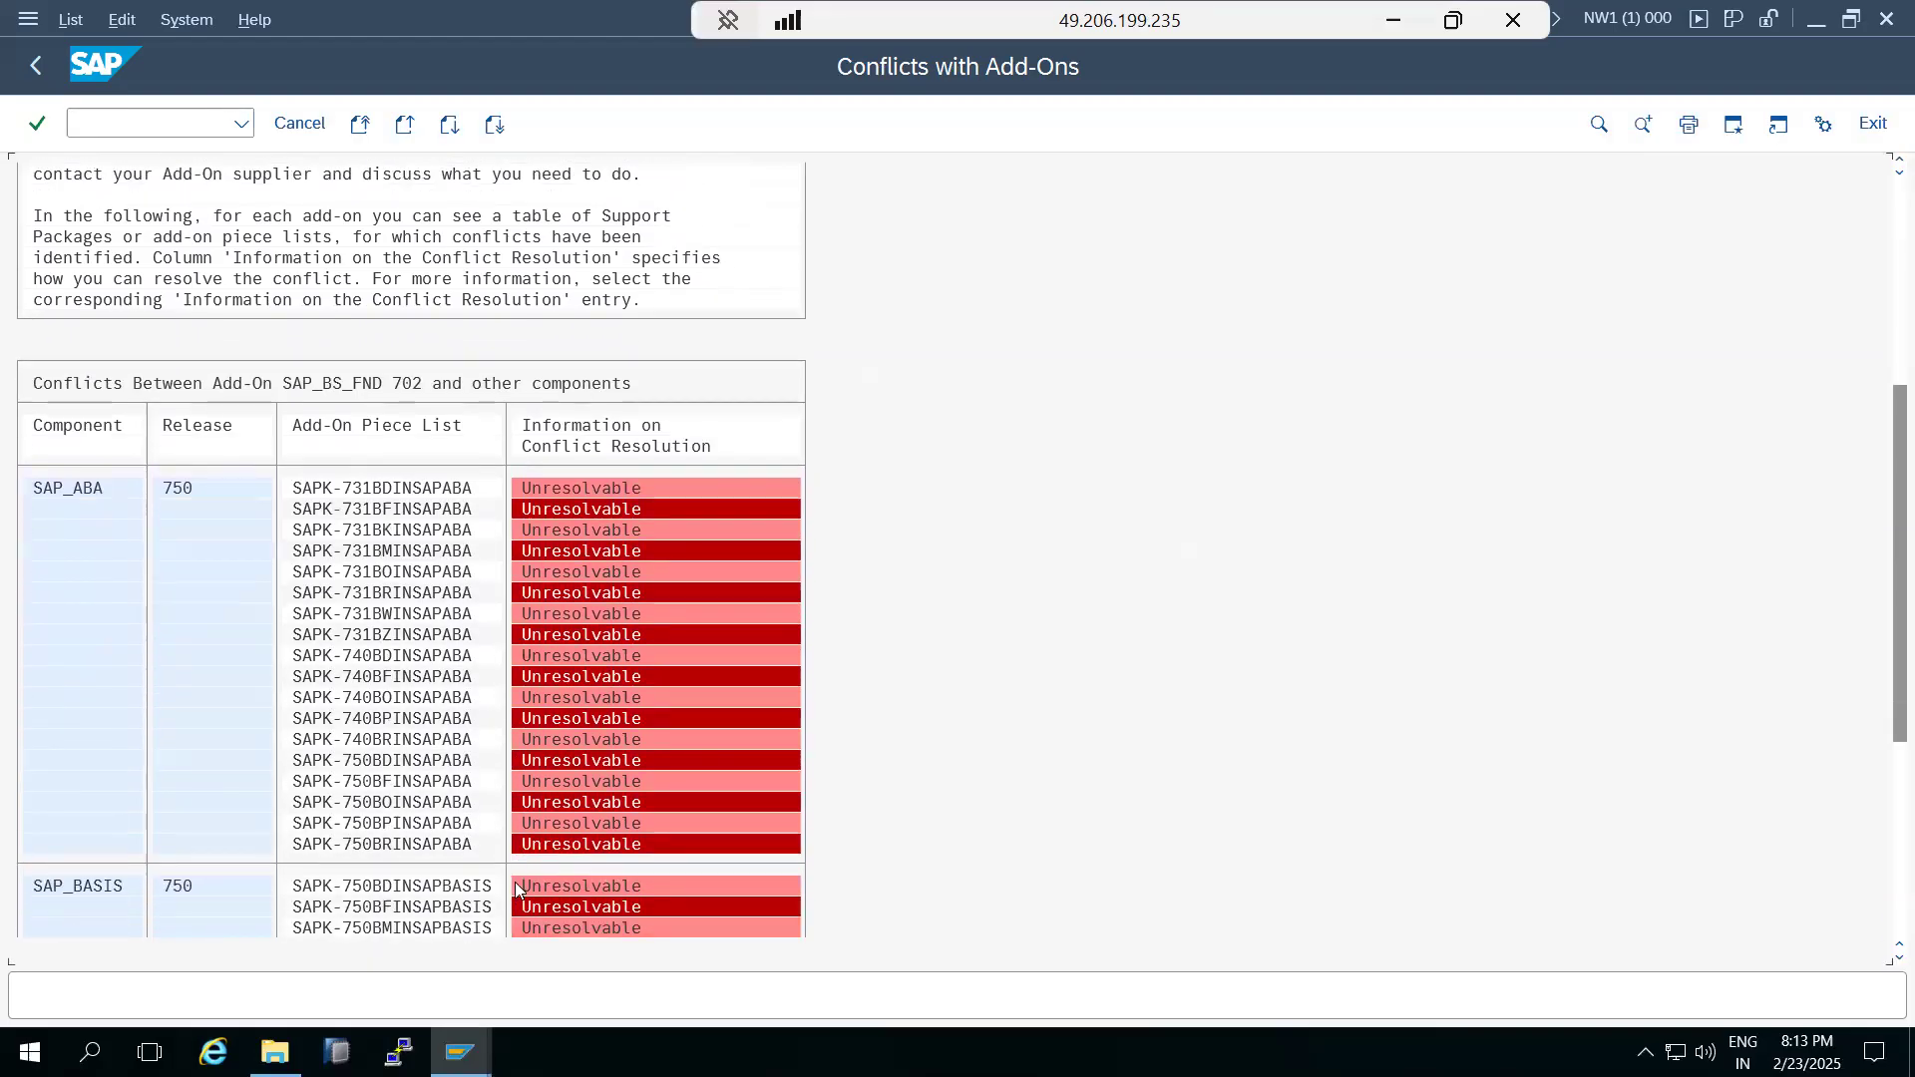
{"action": "scroll", "coordinate": [515, 882], "scroll_direction": "up", "scroll_amount": 3}
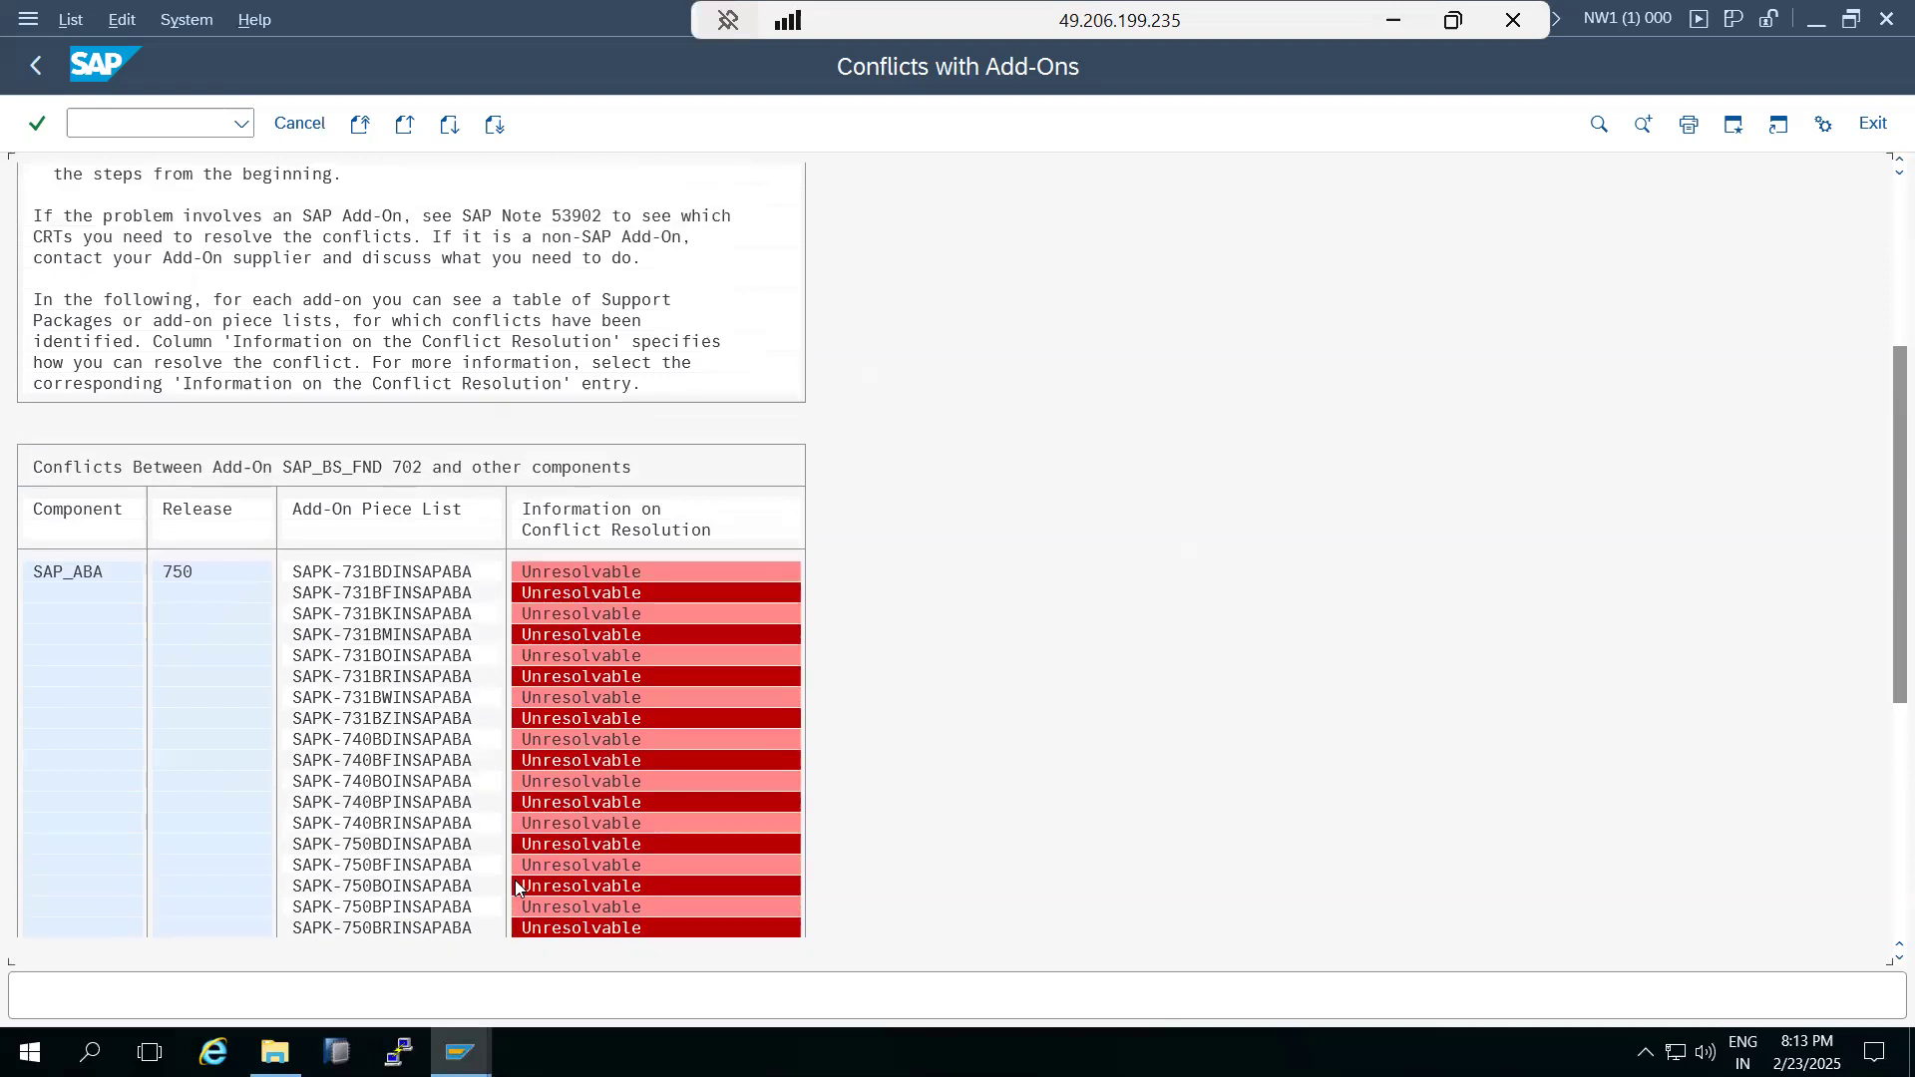
{"action": "scroll", "coordinate": [514, 884], "scroll_direction": "up", "scroll_amount": 3}
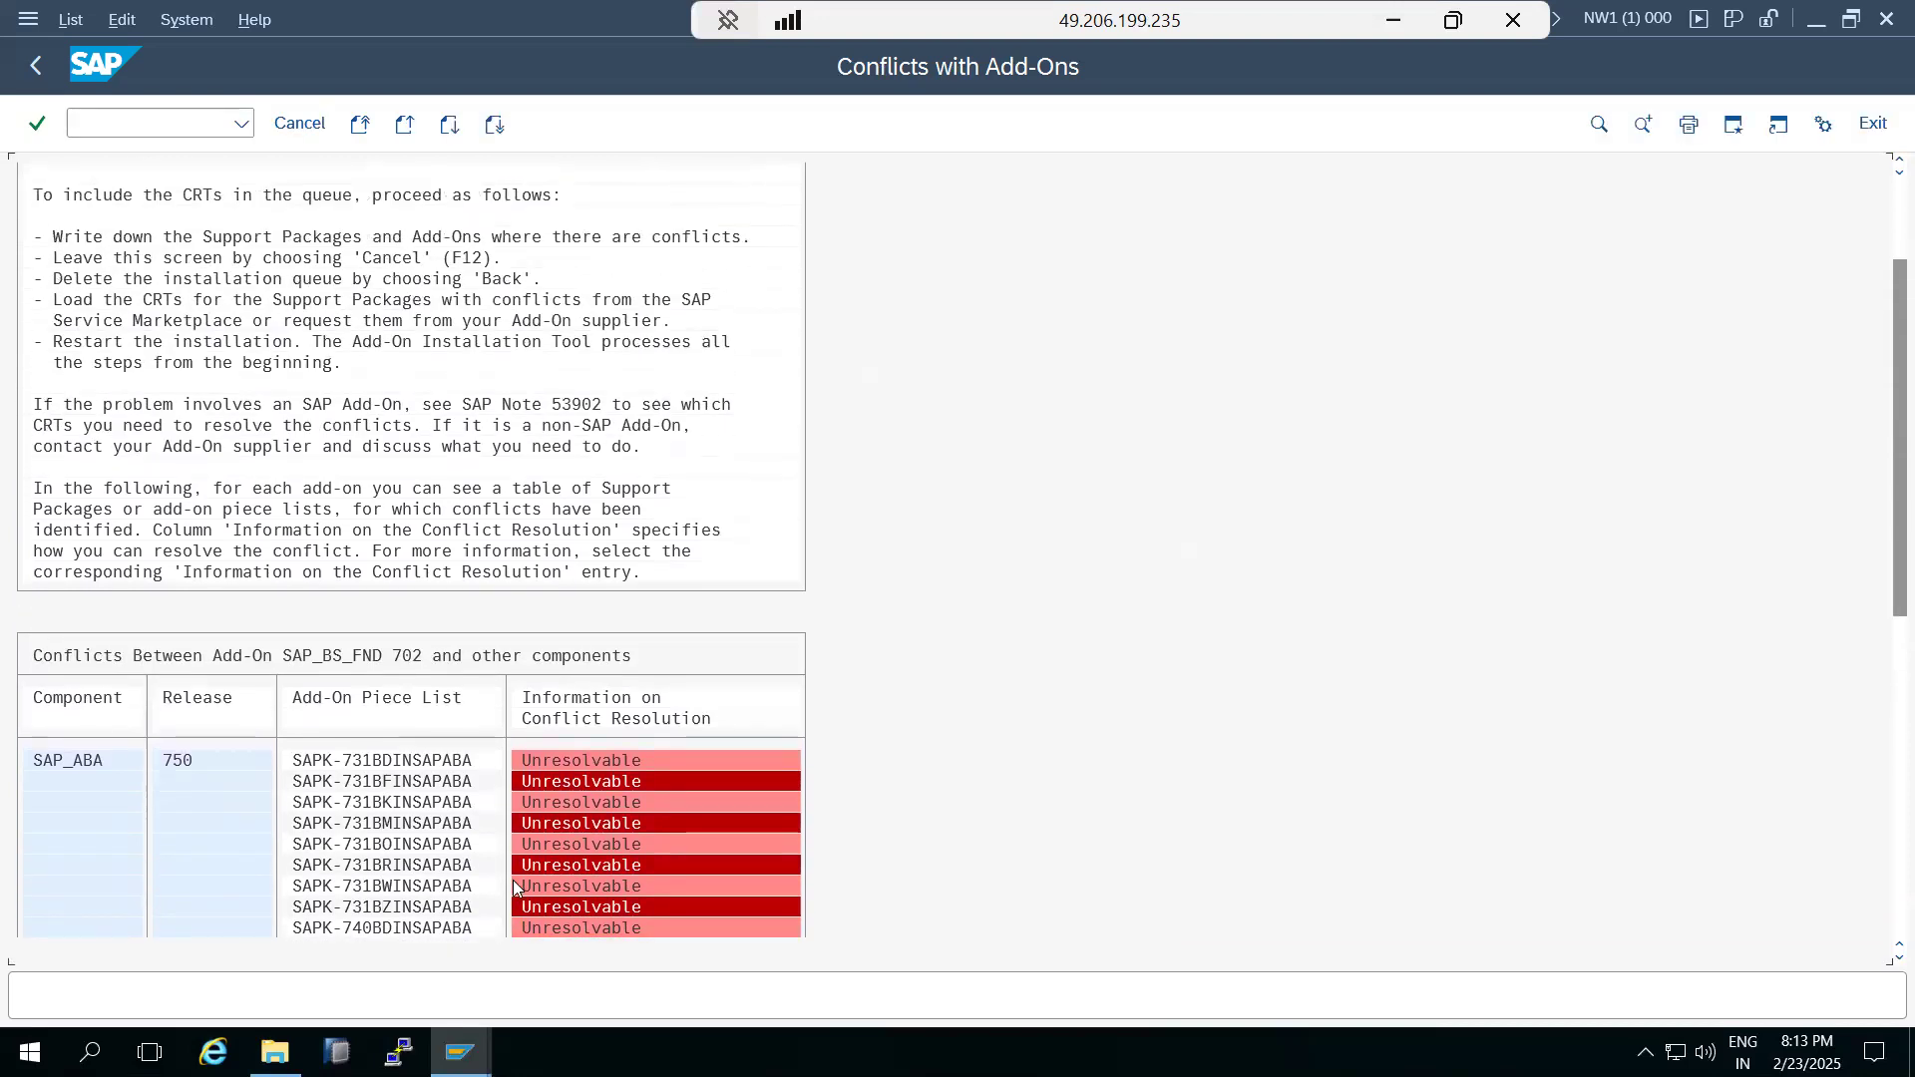
{"action": "scroll", "coordinate": [509, 880], "scroll_direction": "up", "scroll_amount": 1}
{"action": "scroll", "coordinate": [509, 880], "scroll_direction": "down", "scroll_amount": 2}
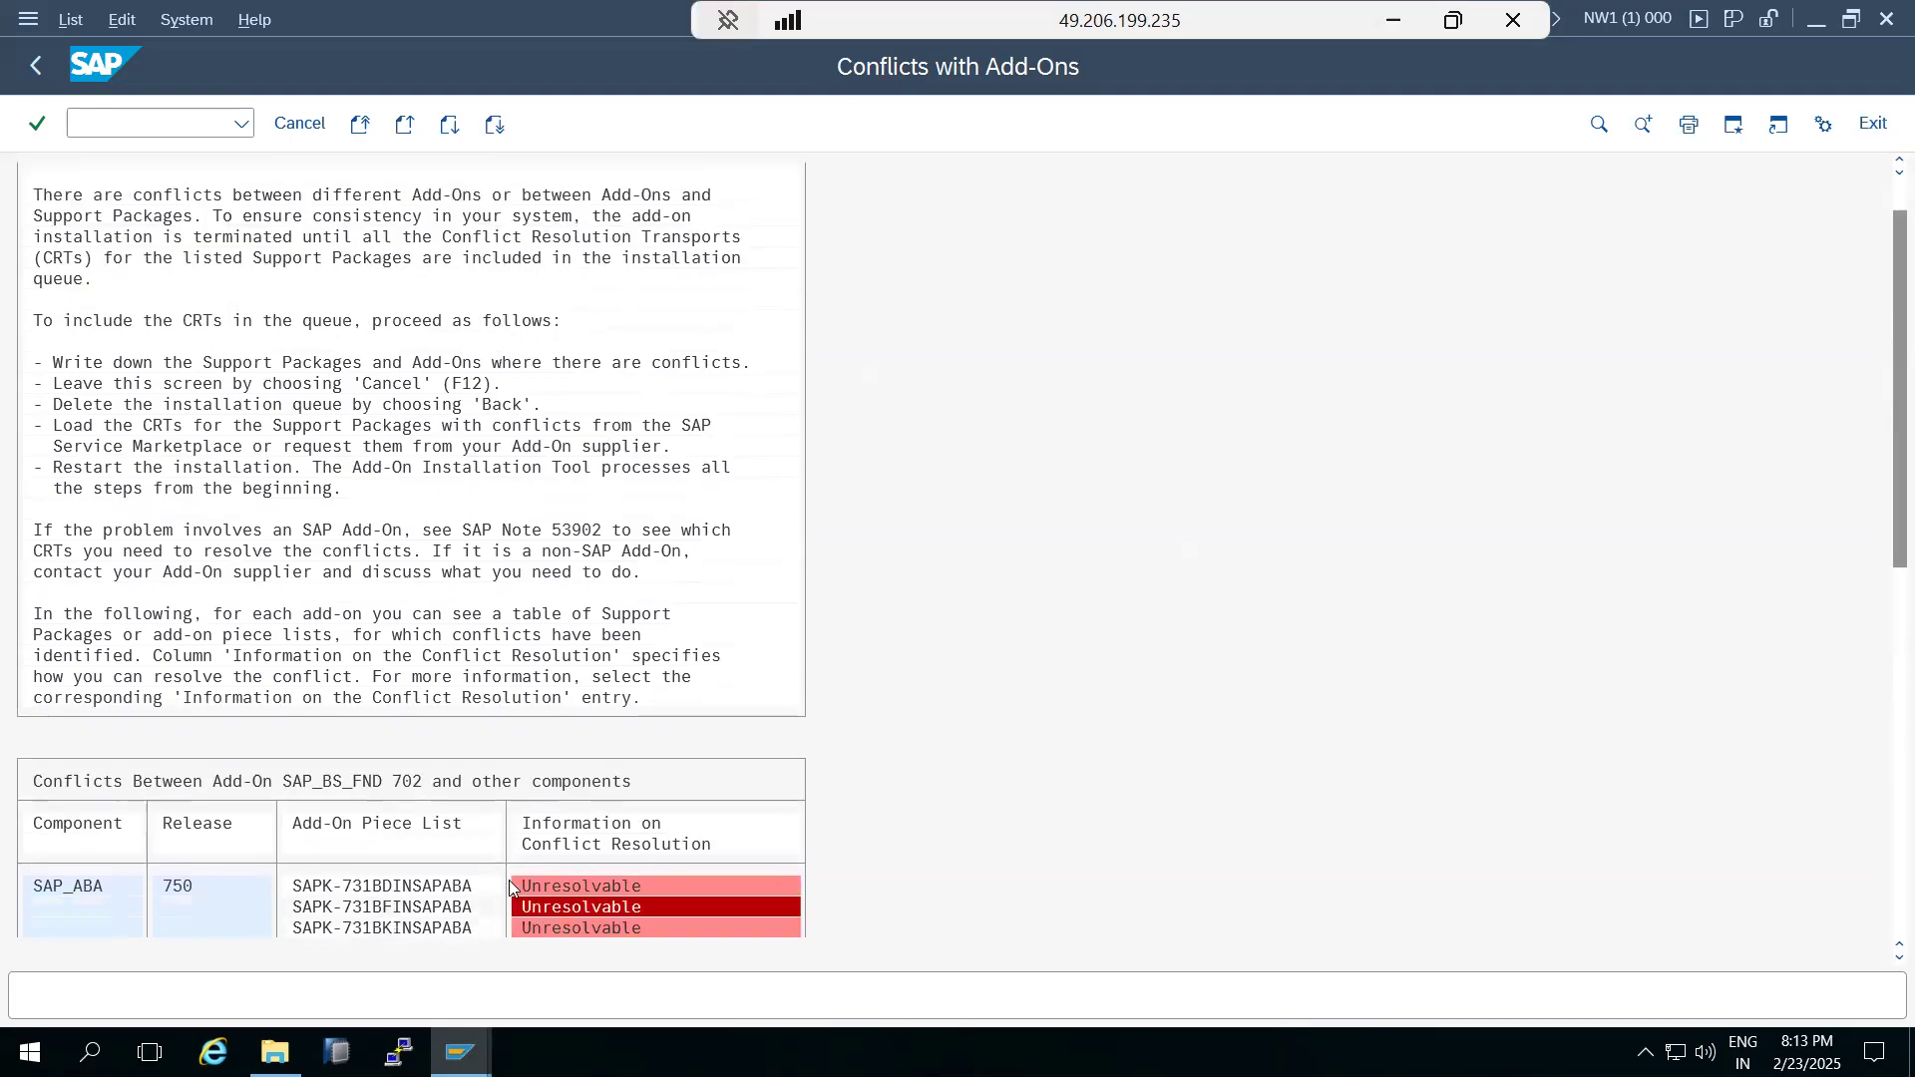
{"action": "scroll", "coordinate": [508, 882], "scroll_direction": "down", "scroll_amount": 3}
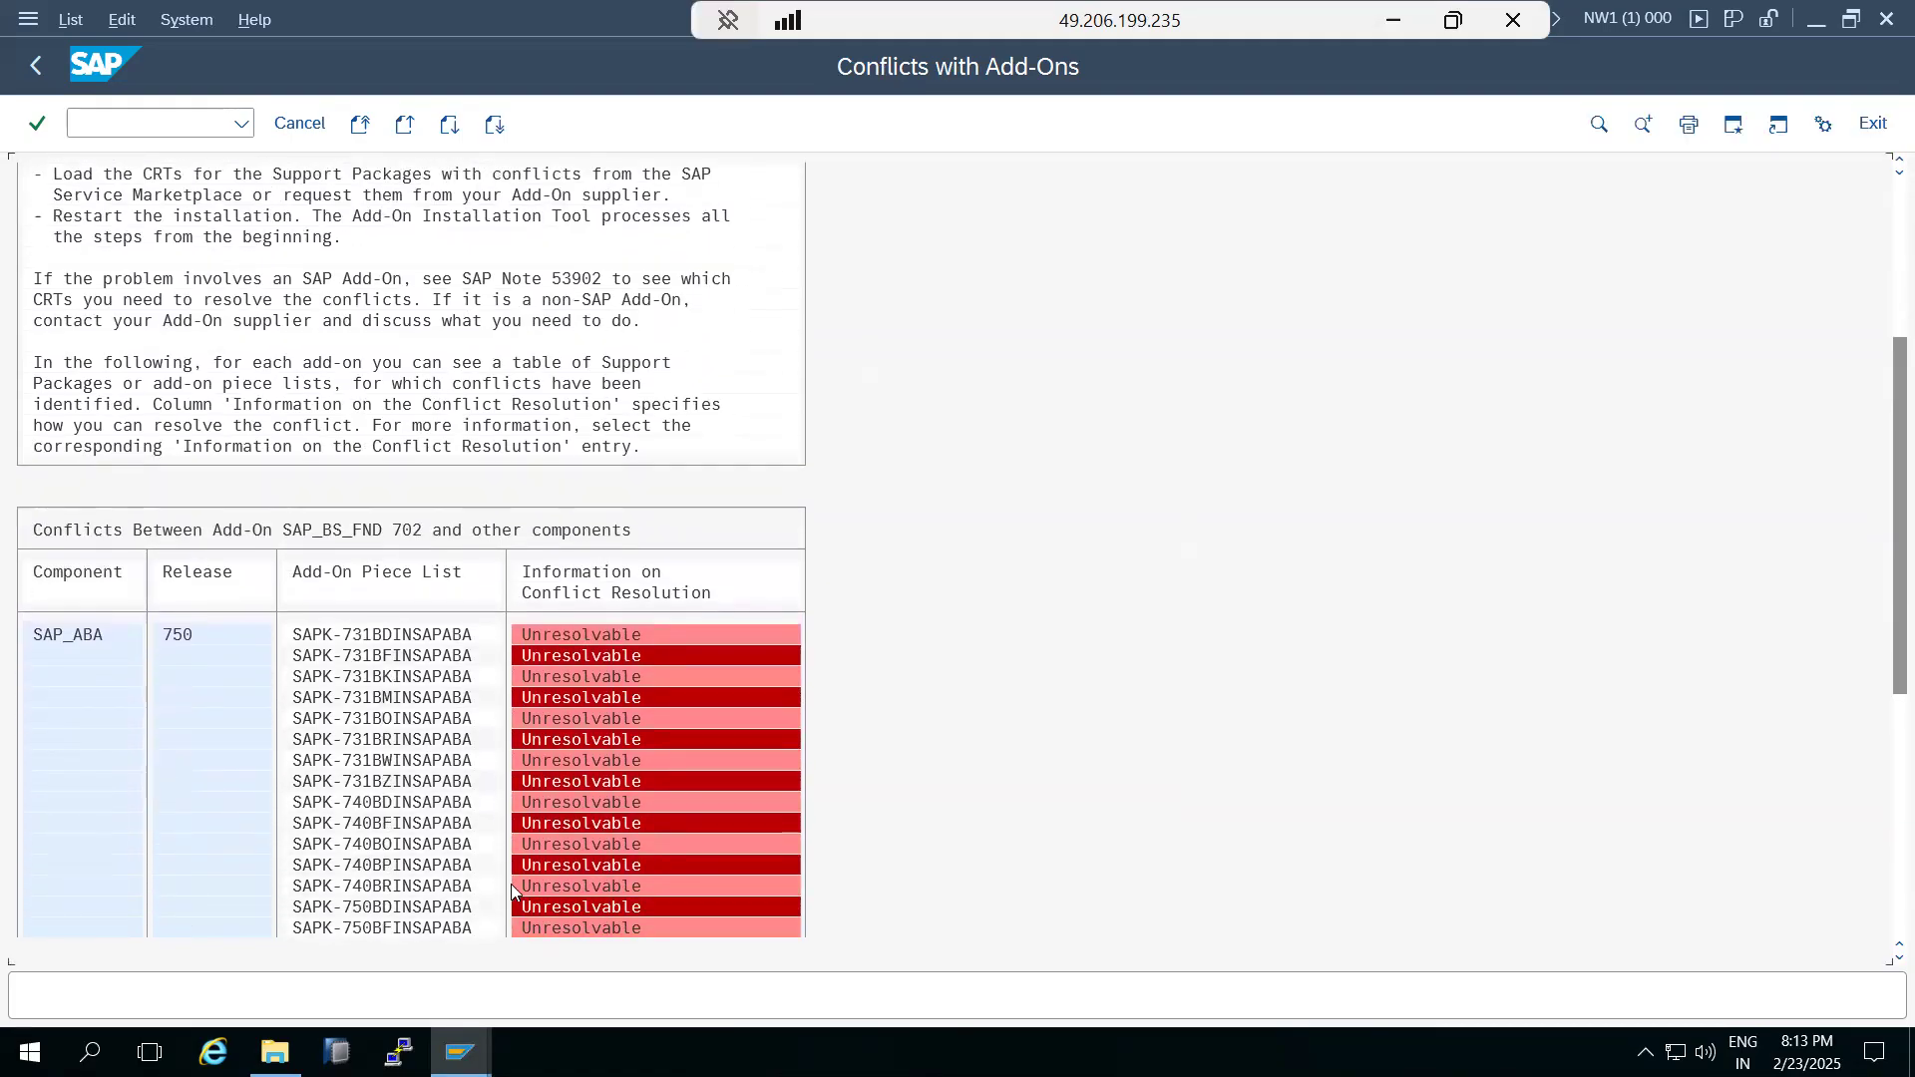
Read the conflict resolution details for SAP_ABA 750 entries in the SAP_BS_FND 702 conflict table, closing each help window.
{"action": "double_click", "coordinate": [575, 590]}
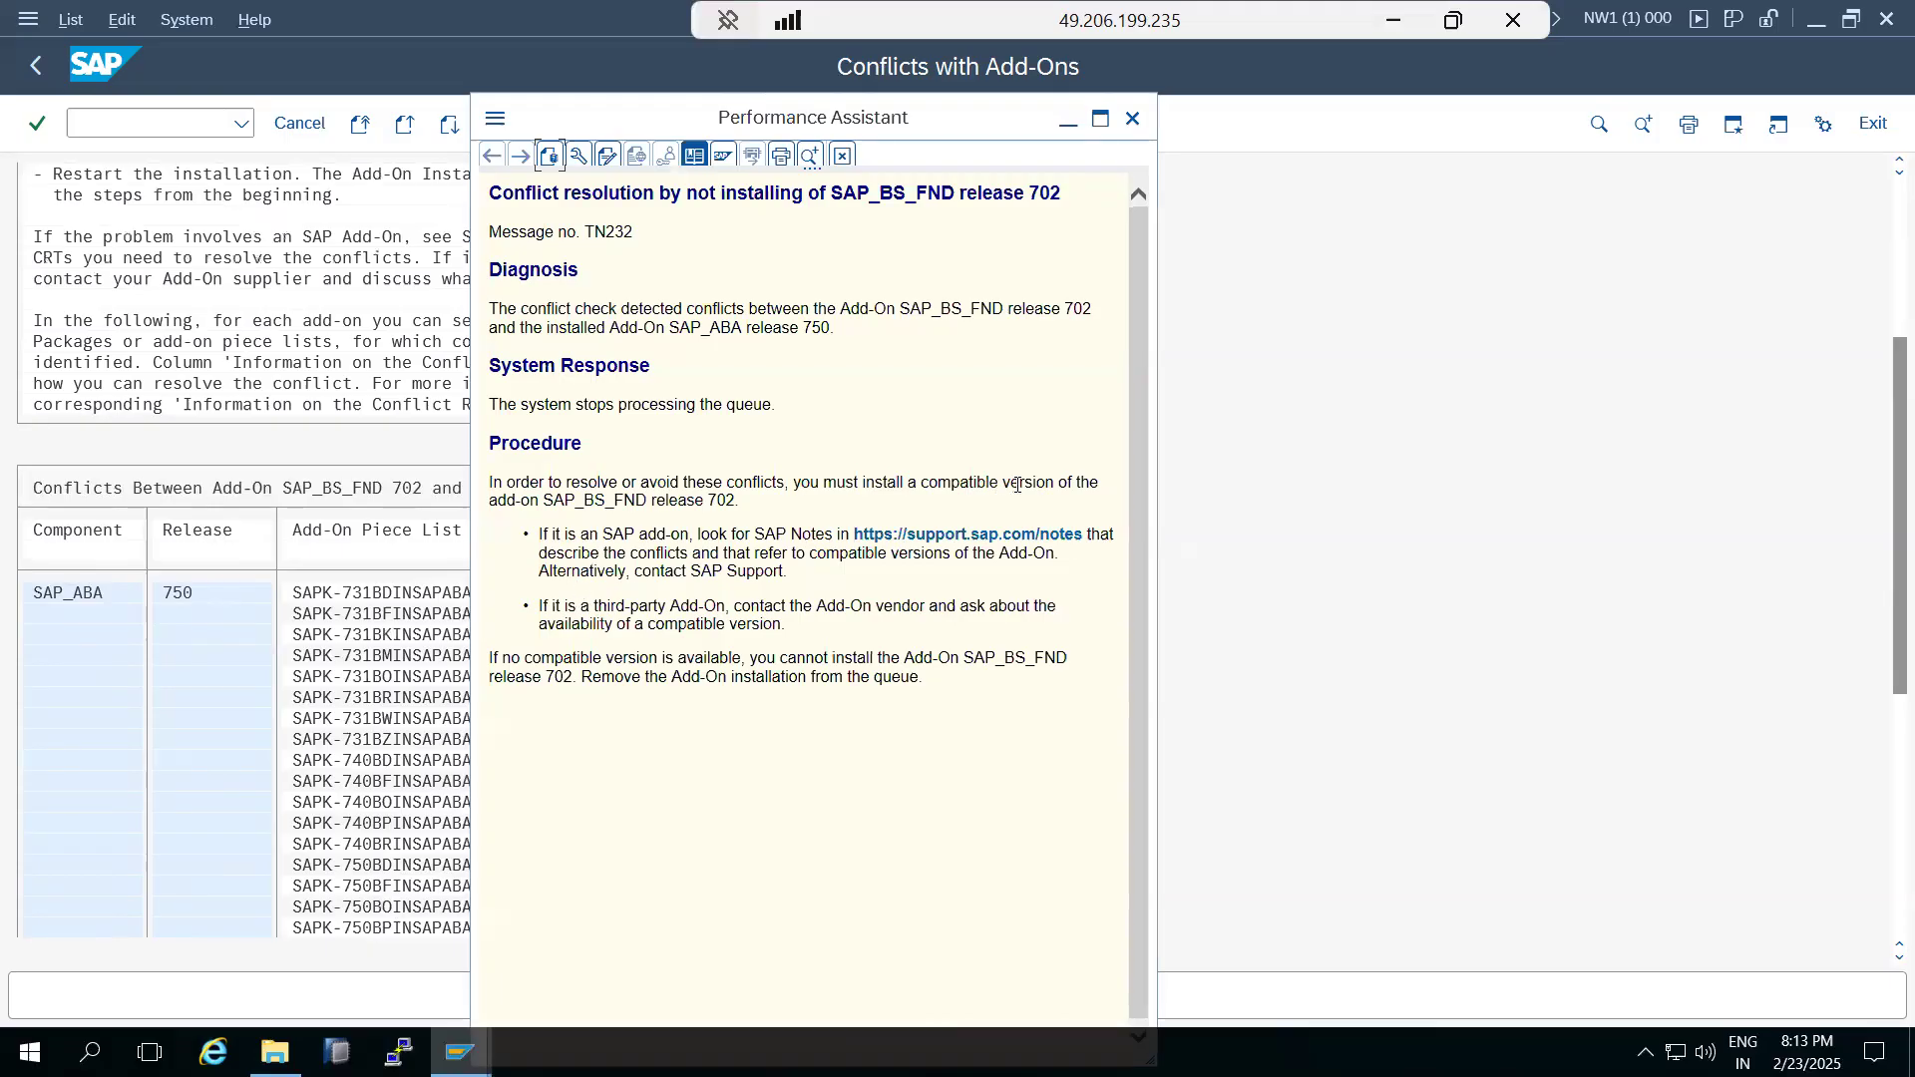
{"action": "left_click_drag", "start_coordinate": [648, 501], "coordinate": [735, 501]}
{"action": "left_click", "coordinate": [1133, 119]}
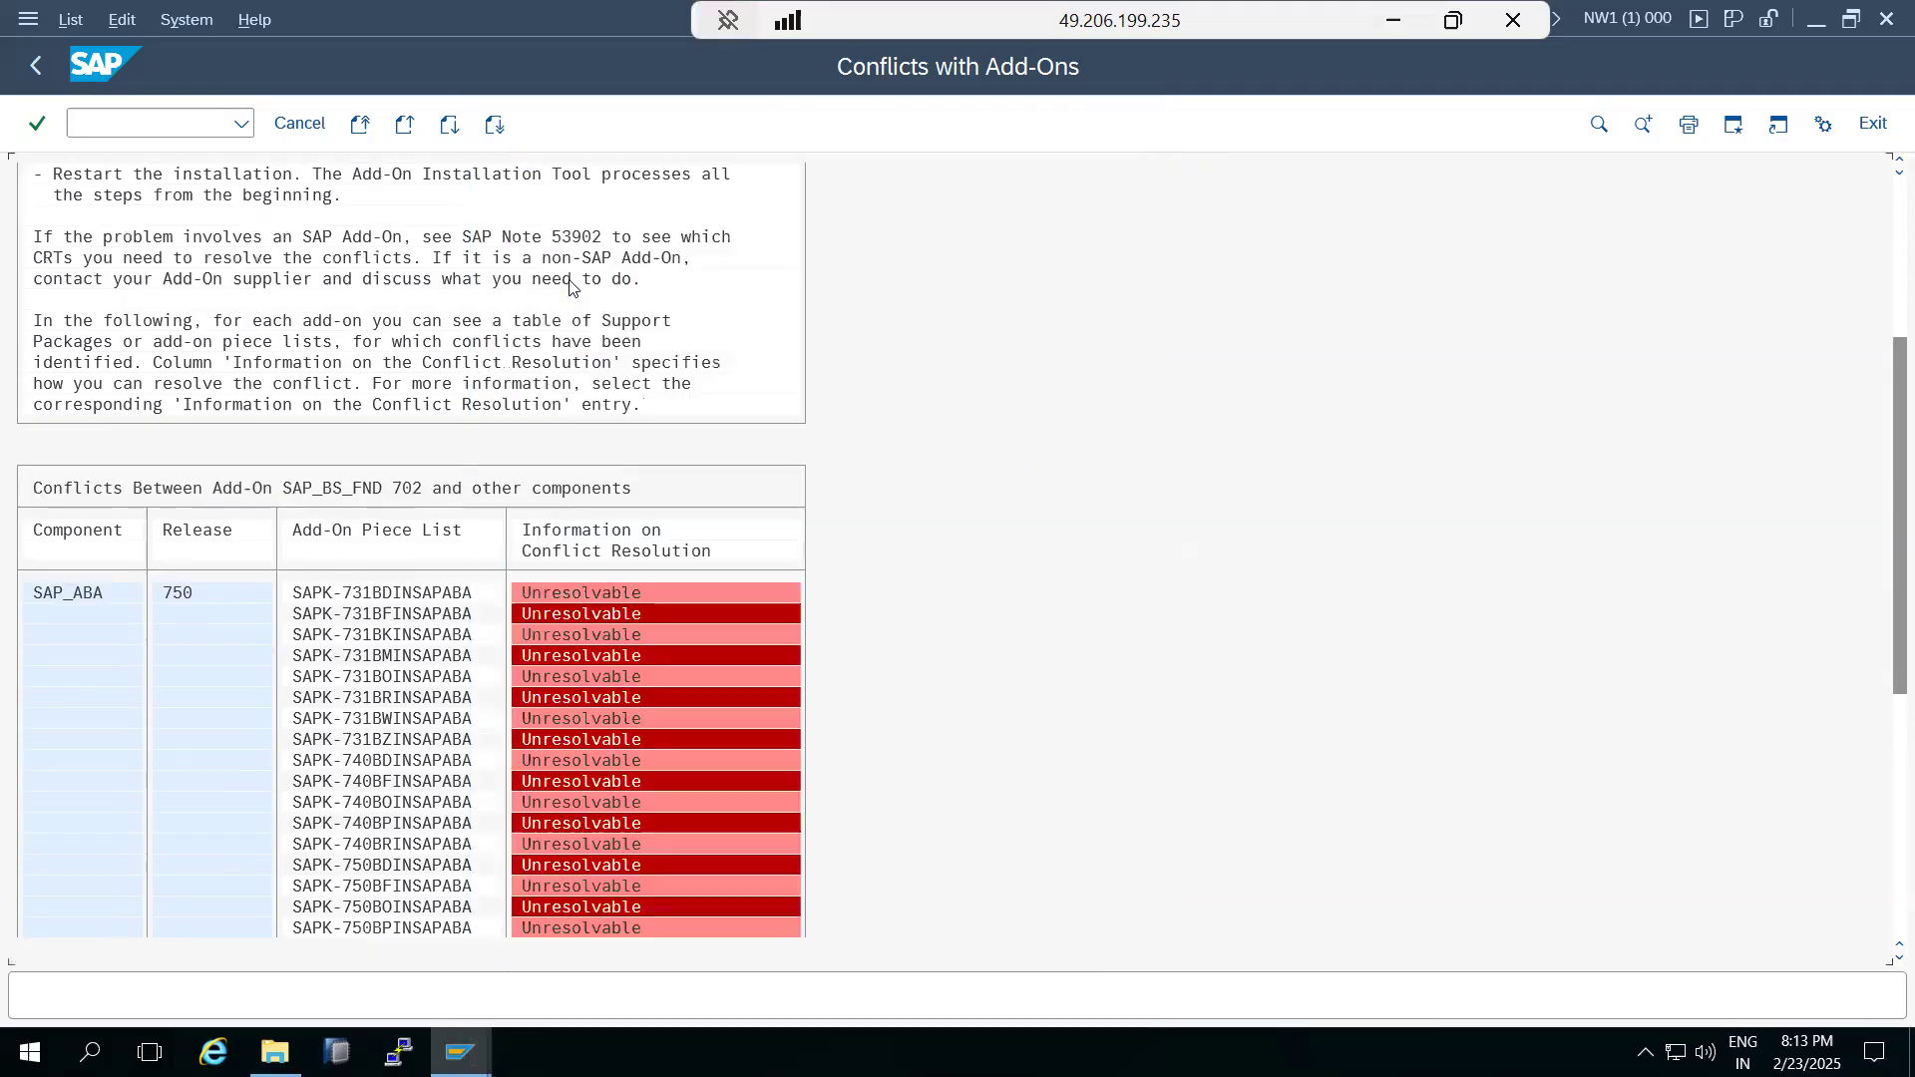
{"action": "left_click", "coordinate": [638, 798]}
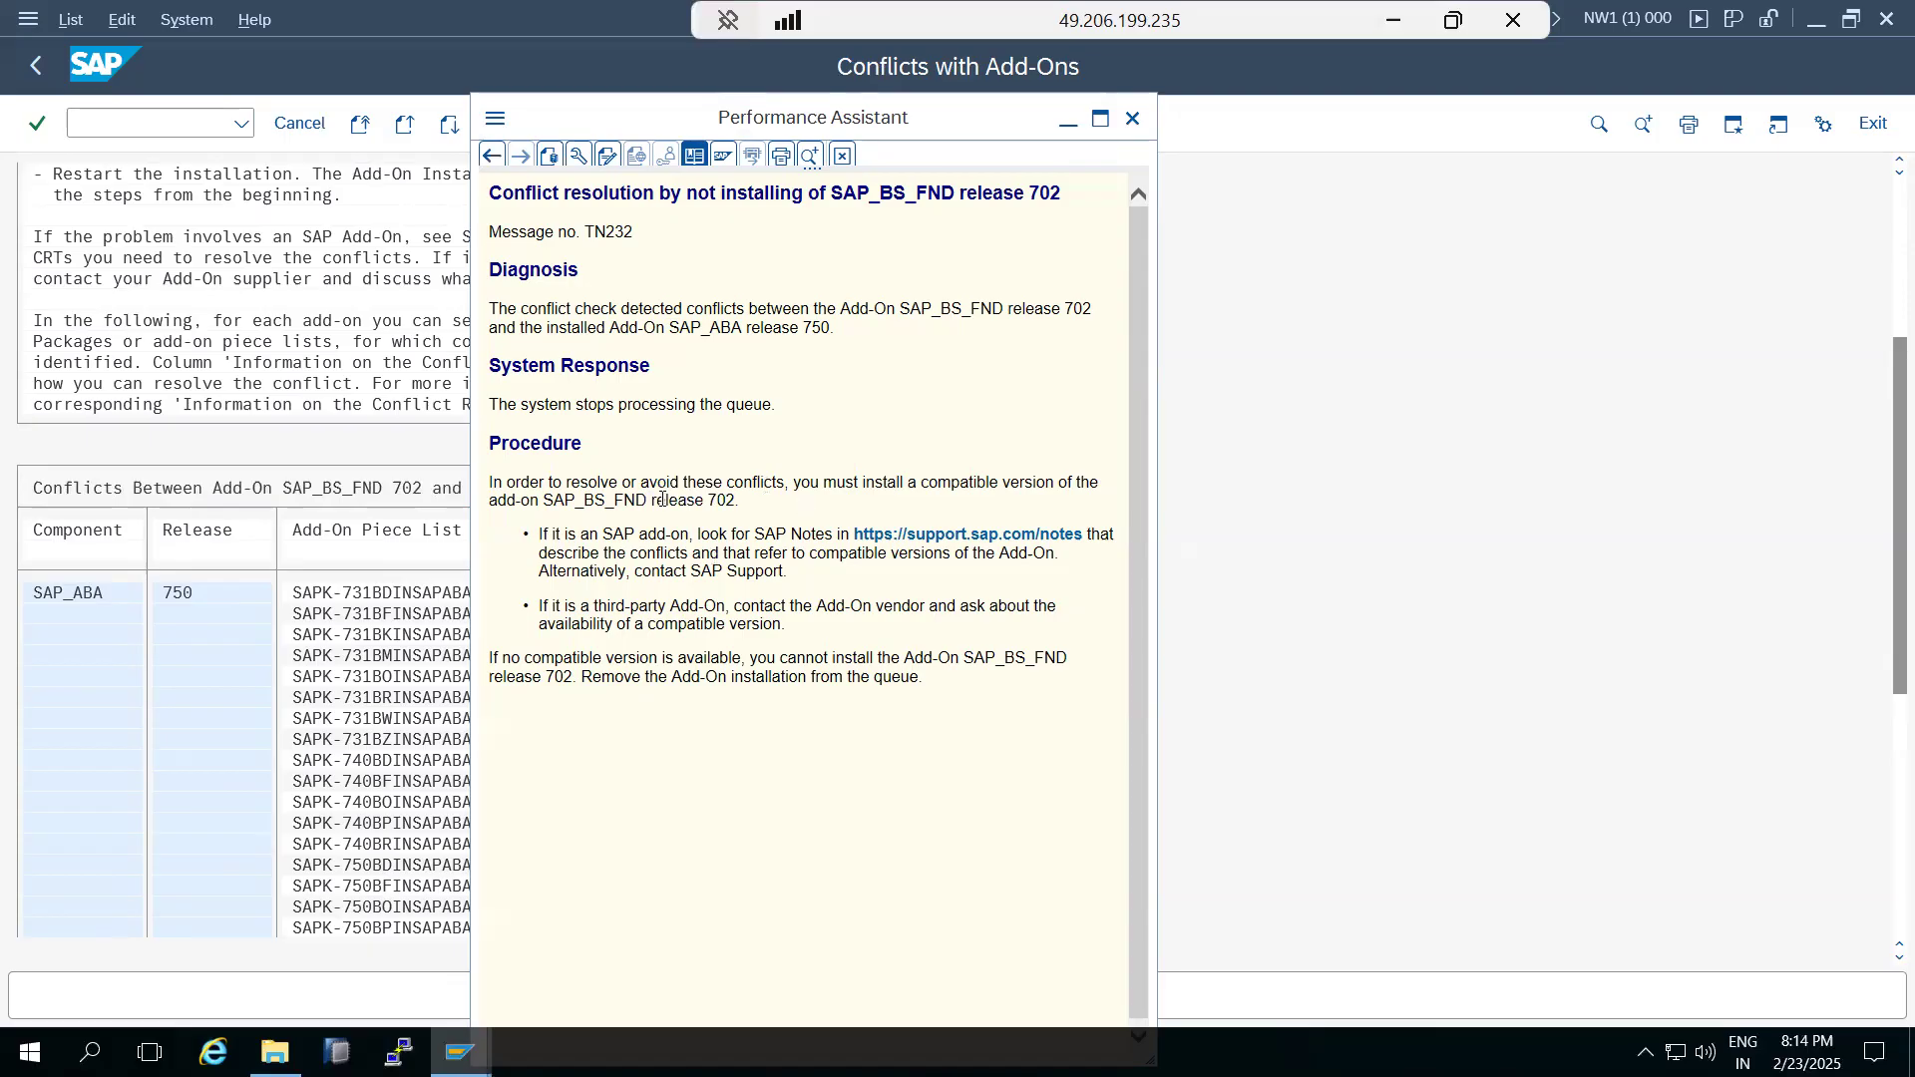
{"action": "left_click_drag", "start_coordinate": [594, 491], "coordinate": [622, 491]}
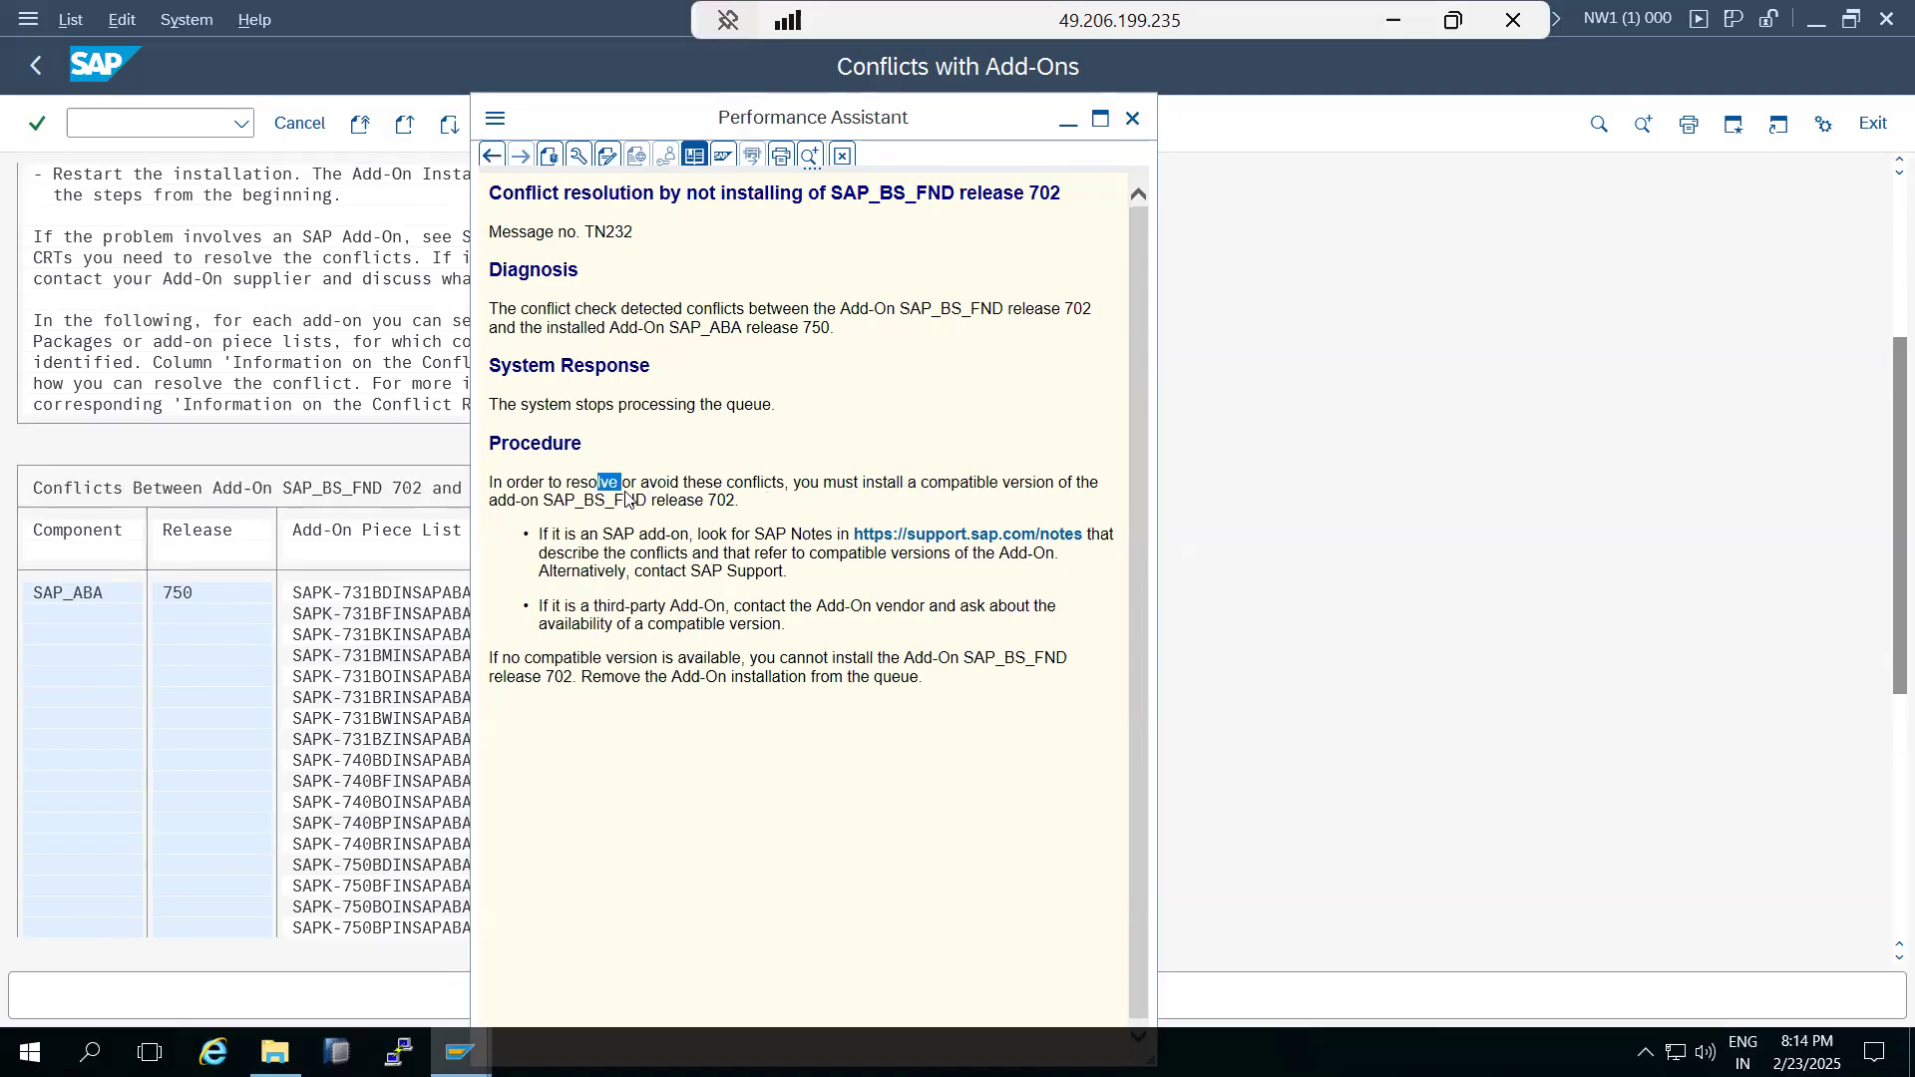
{"action": "left_click", "coordinate": [1133, 120]}
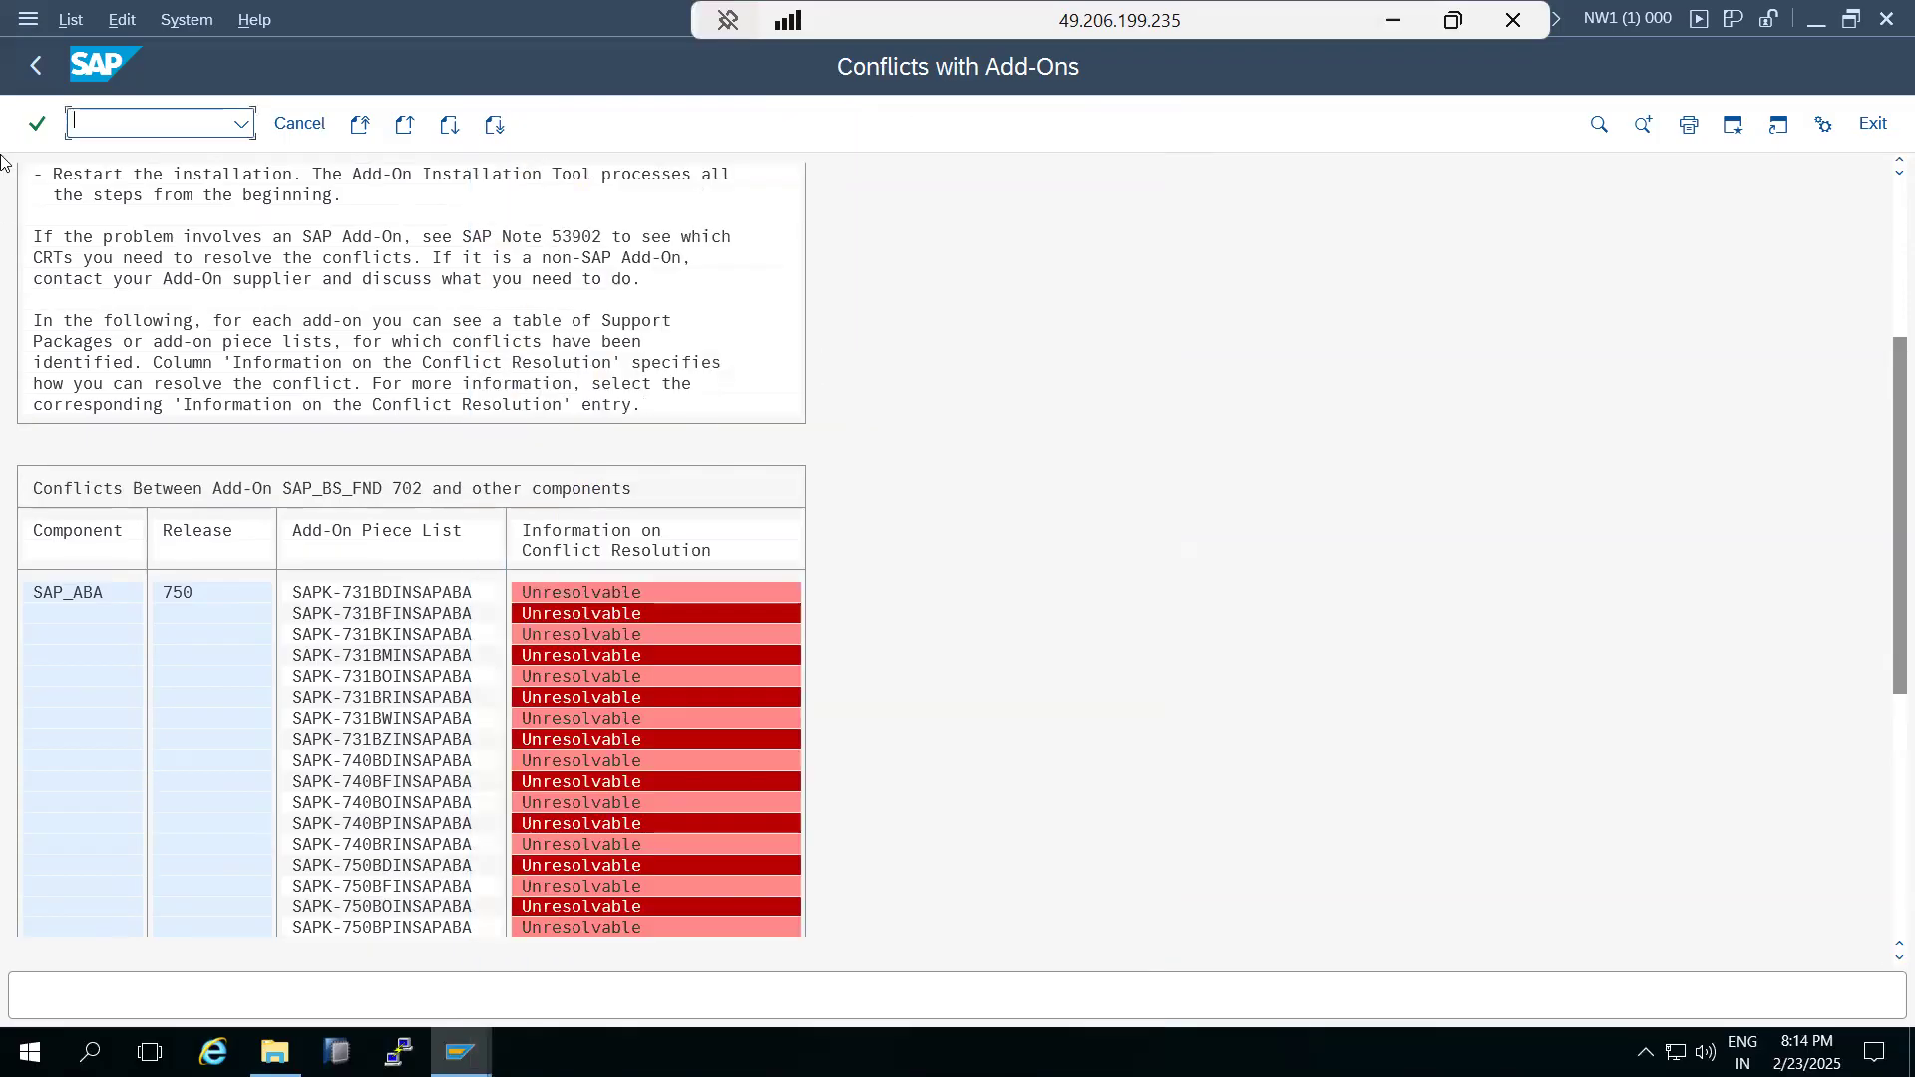
Leave the add-on conflicts list and cancel out of the SAP_BS_FND 702 installation screen.
{"action": "left_click", "coordinate": [38, 56]}
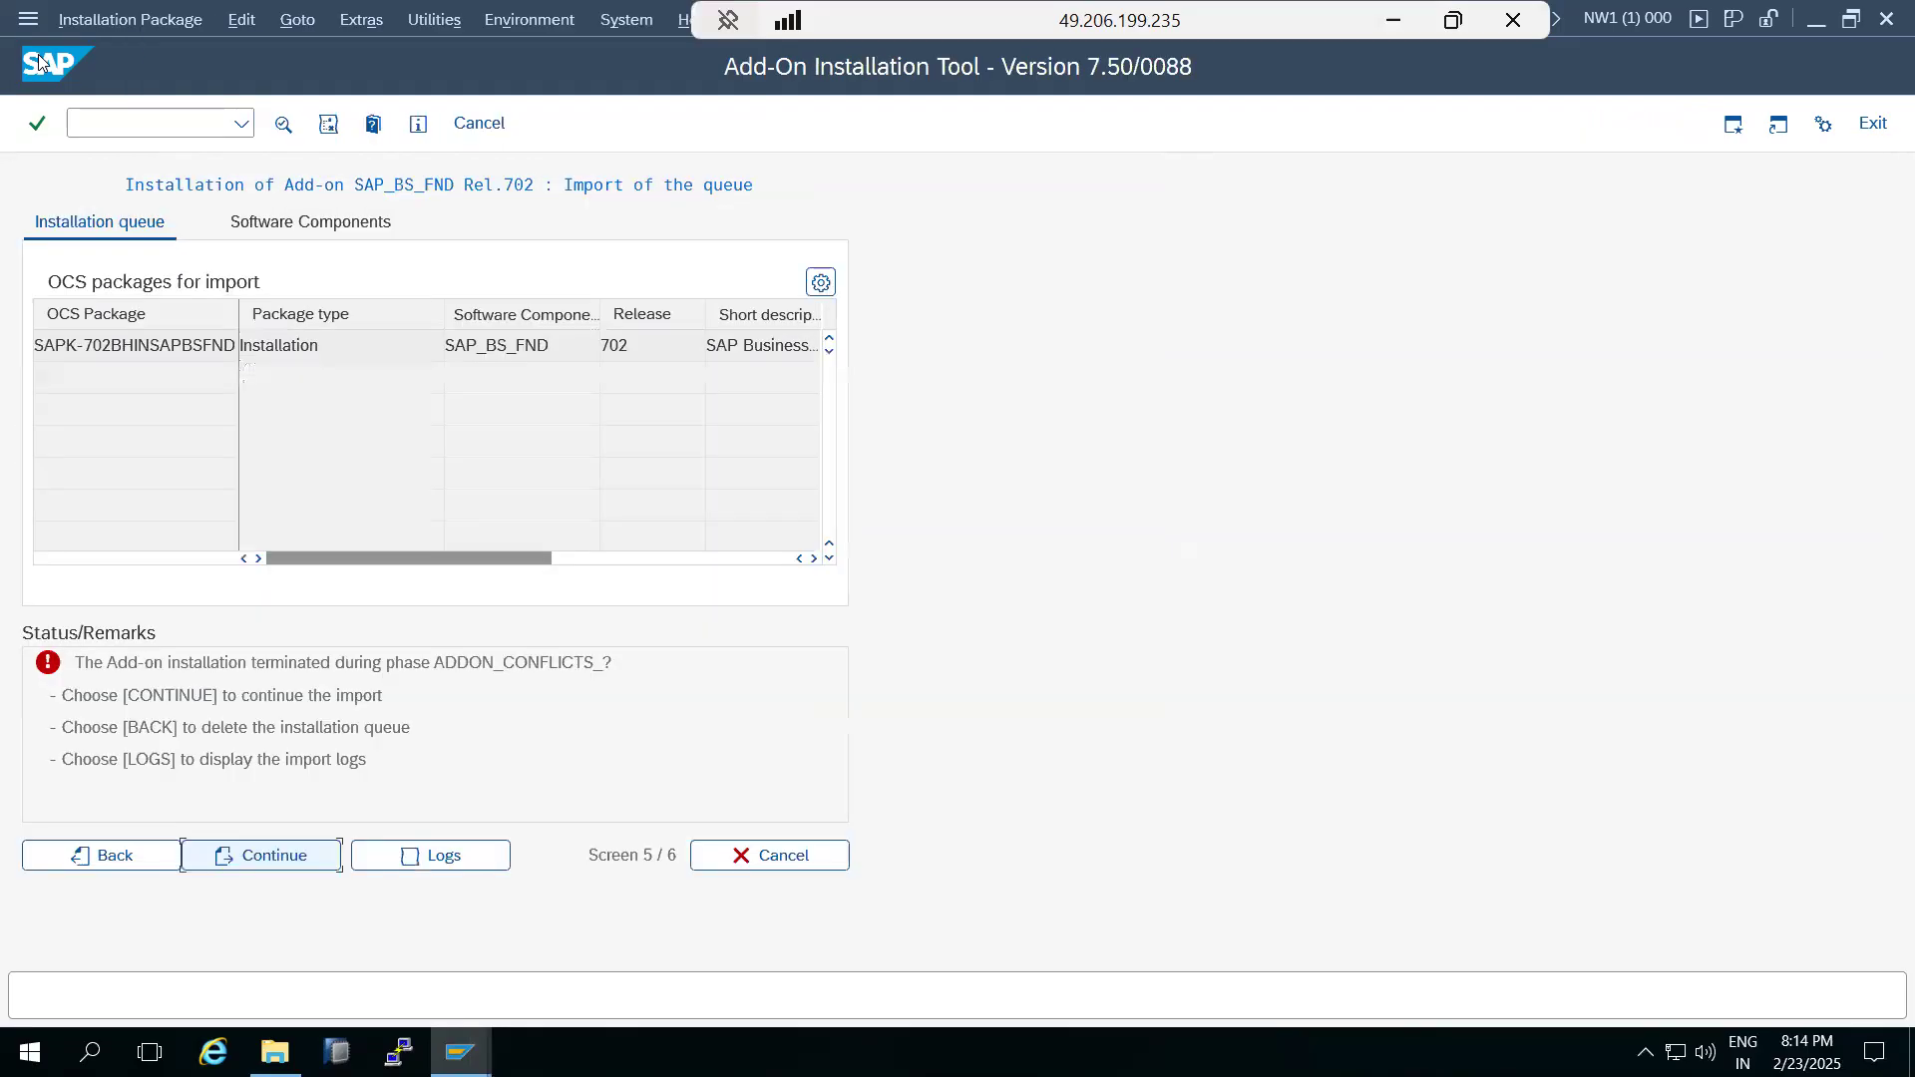
{"action": "left_click", "coordinate": [750, 860]}
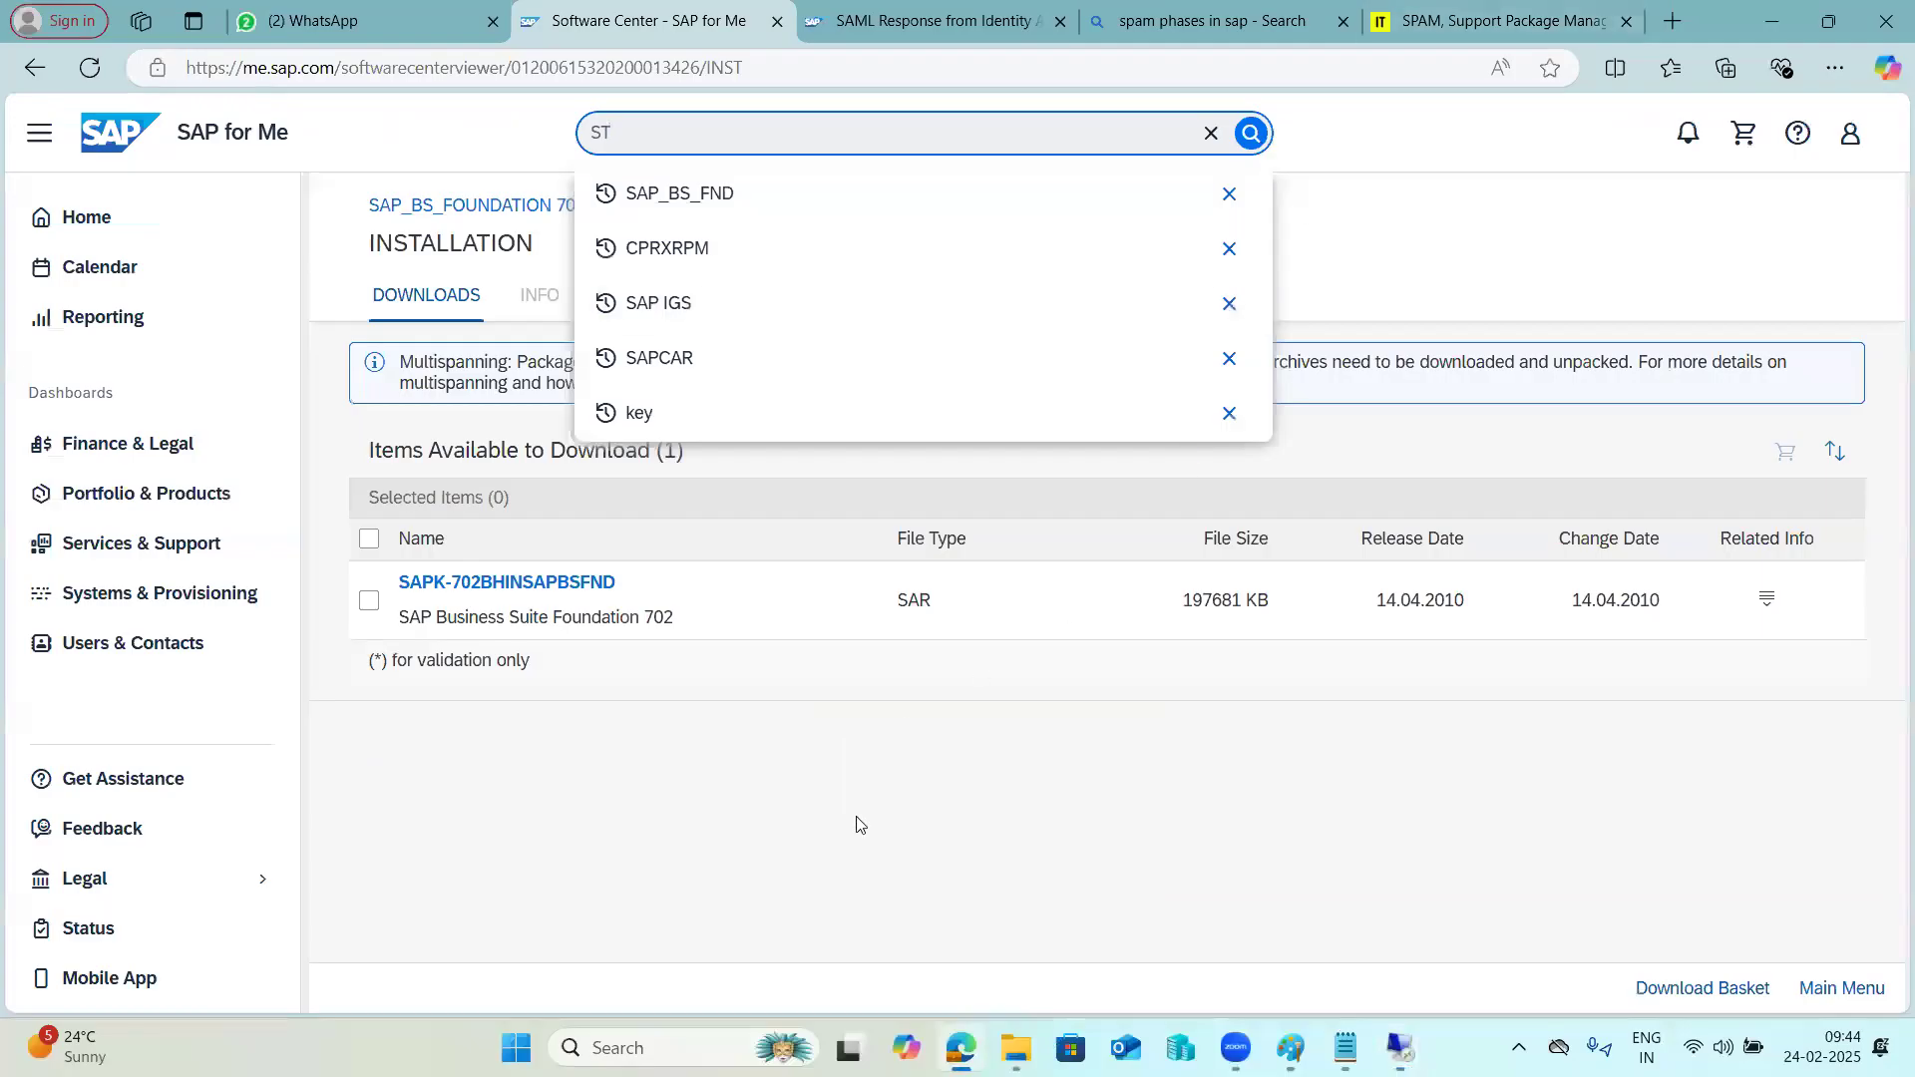
Switch to SAP for Me, view the SAP_BS_FOUNDATION 702 parent page and go back through the CPRXRPM 500_702 download pages.
{"action": "left_click", "coordinate": [850, 821]}
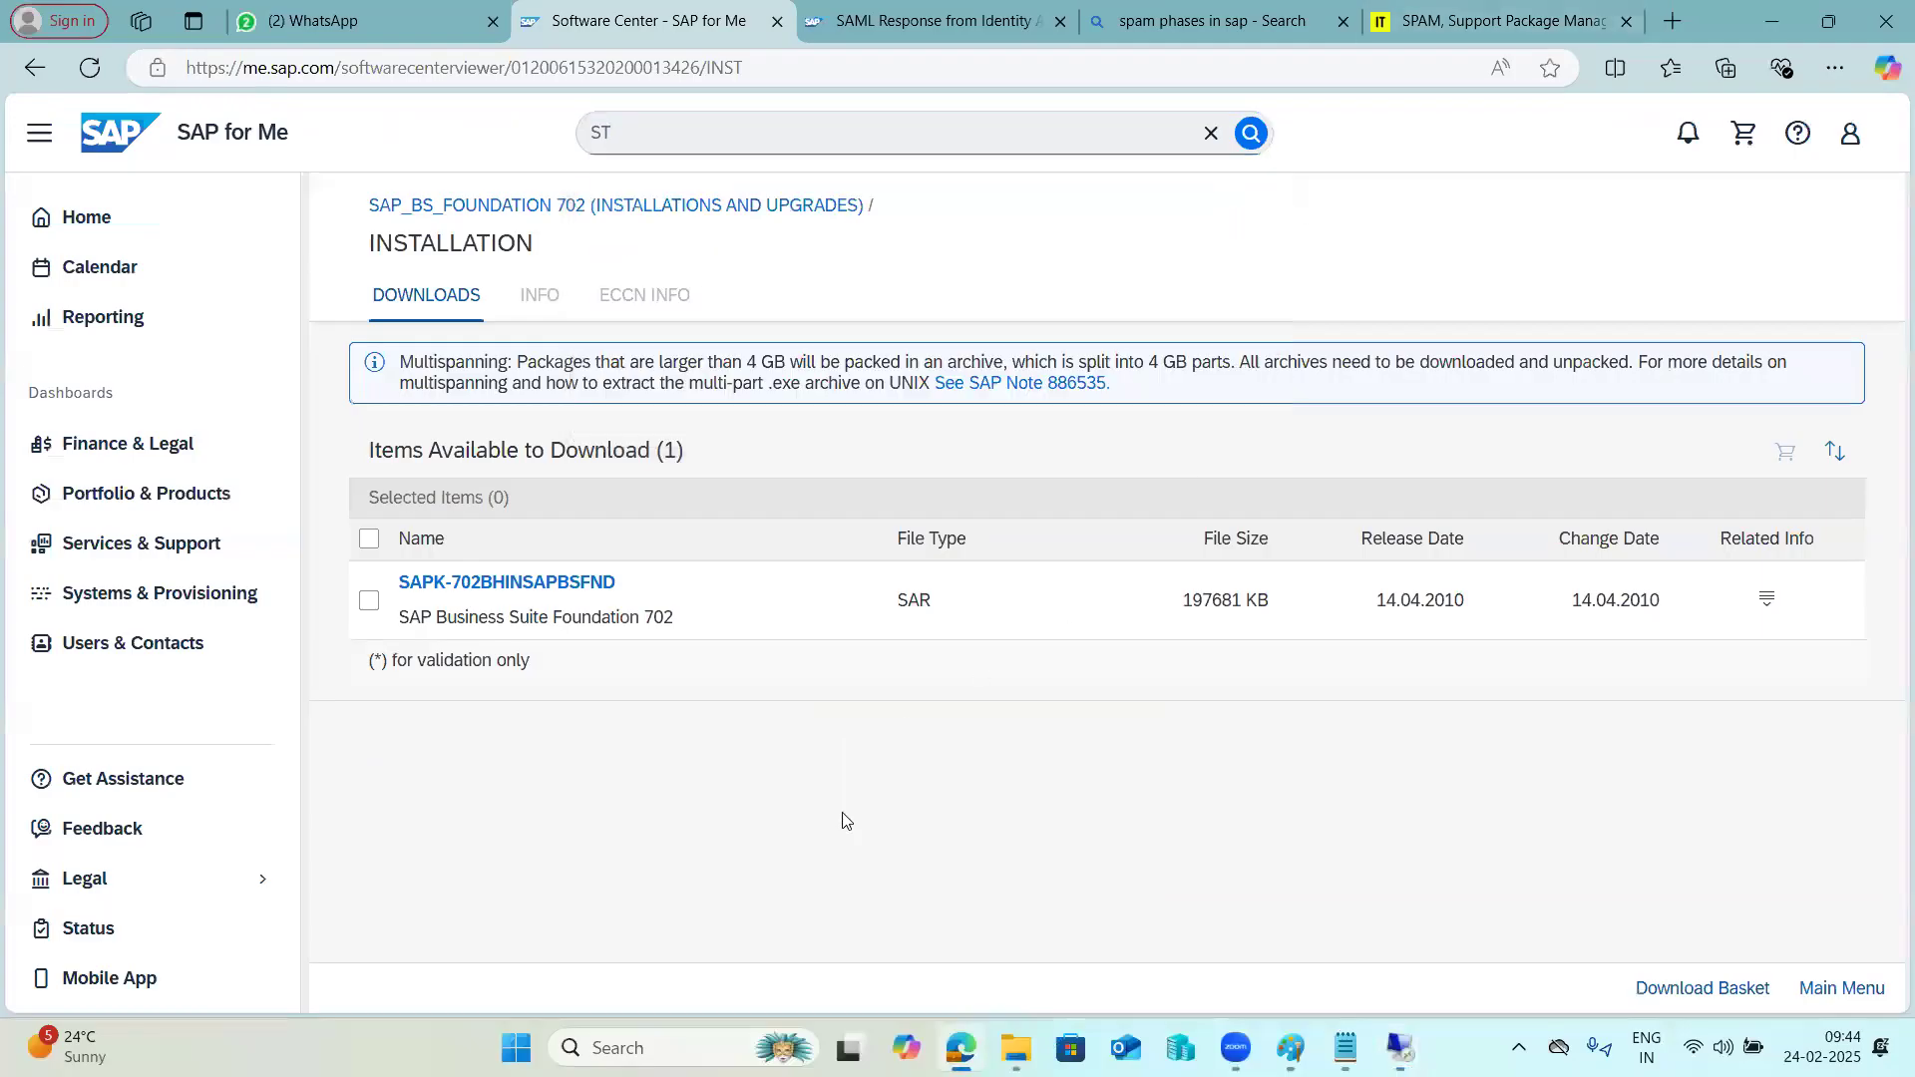
{"action": "left_click", "coordinate": [630, 205]}
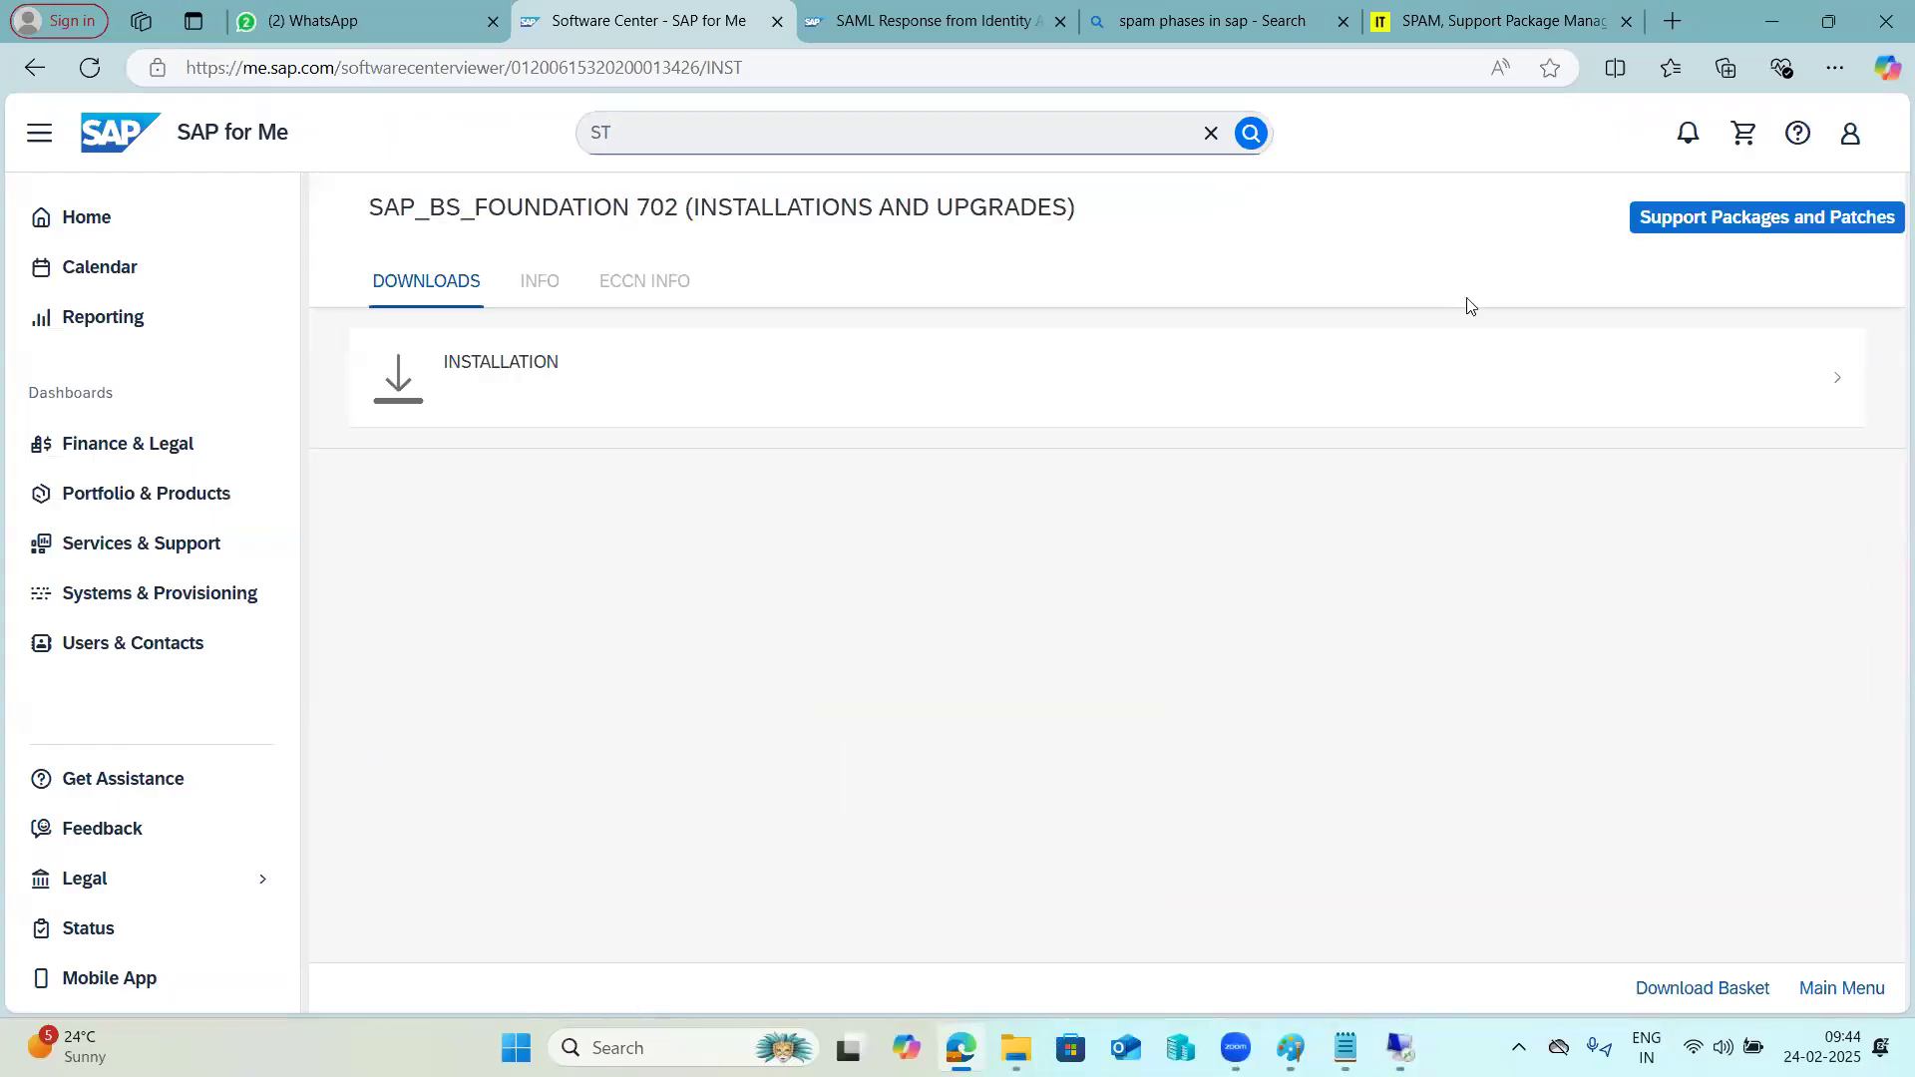
{"action": "left_click", "coordinate": [34, 76]}
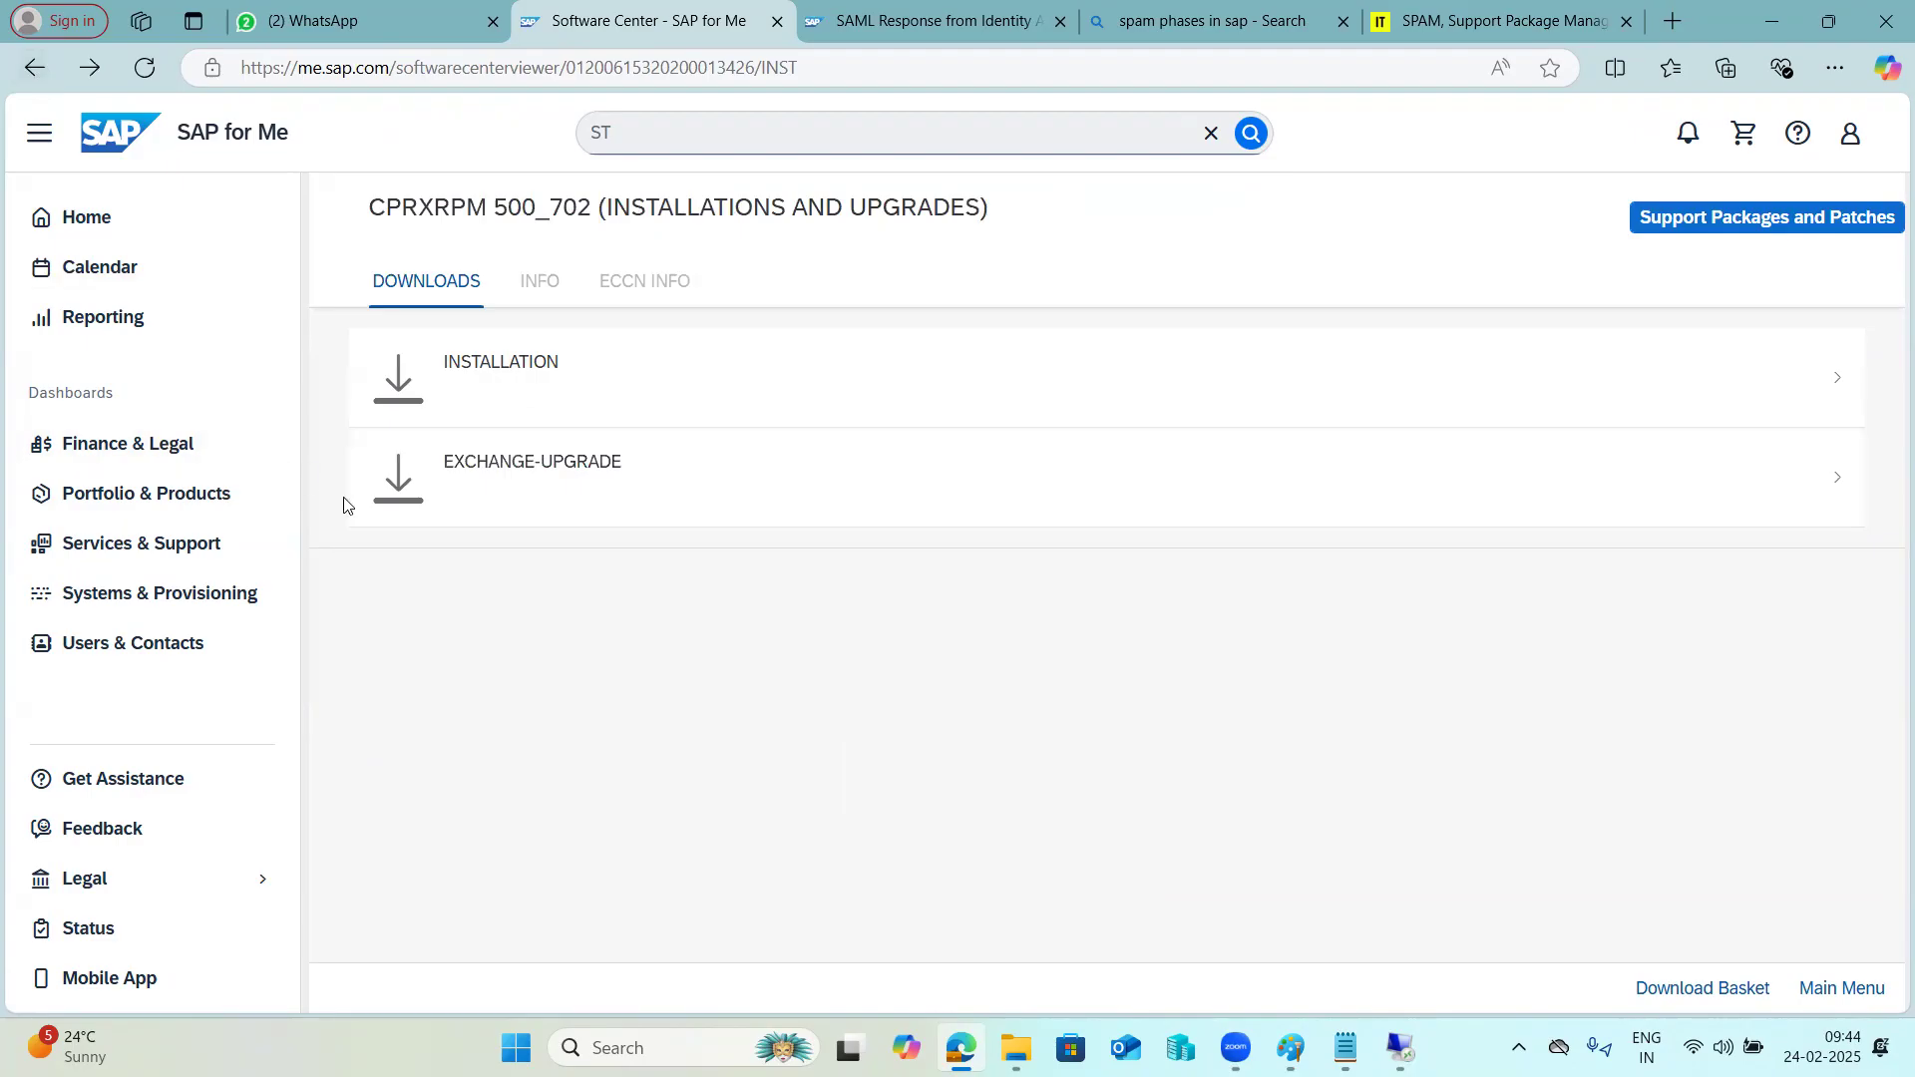
{"action": "left_click", "coordinate": [1401, 1048]}
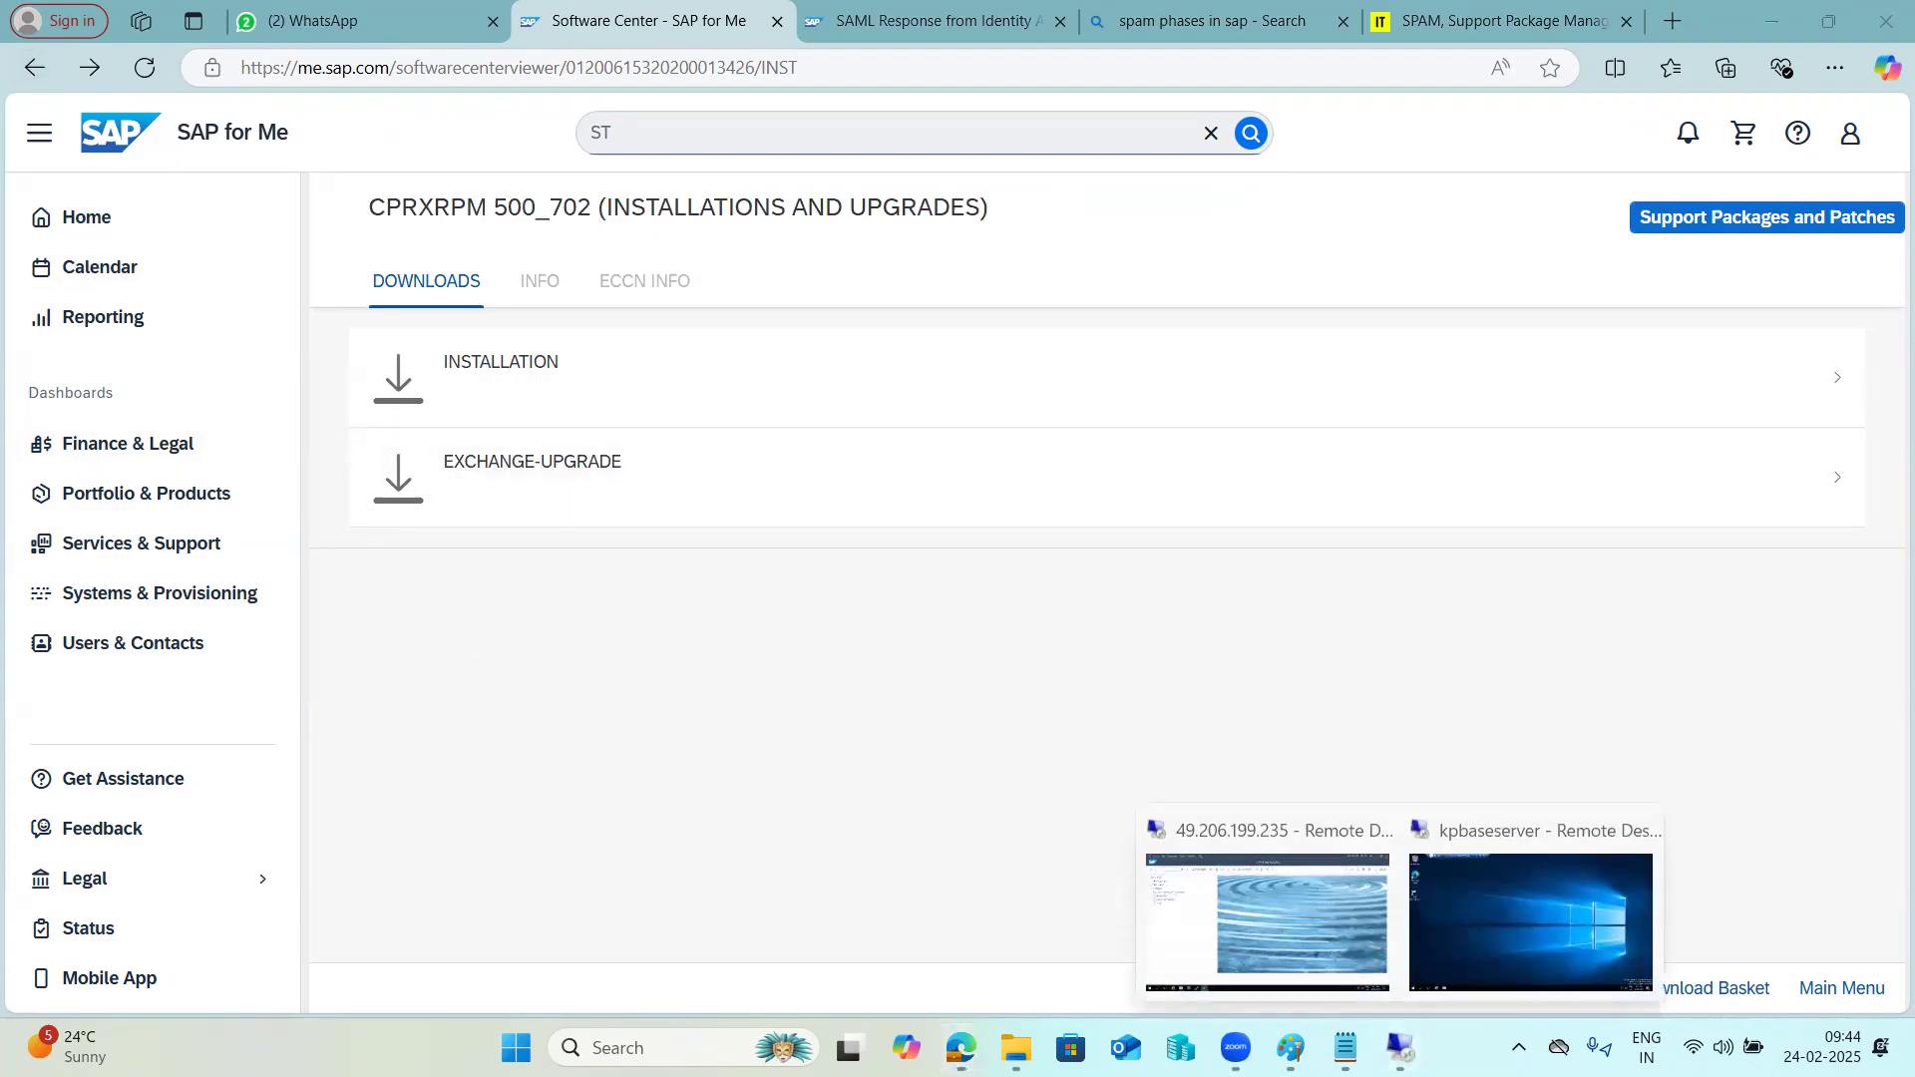
{"action": "left_click", "coordinate": [36, 70]}
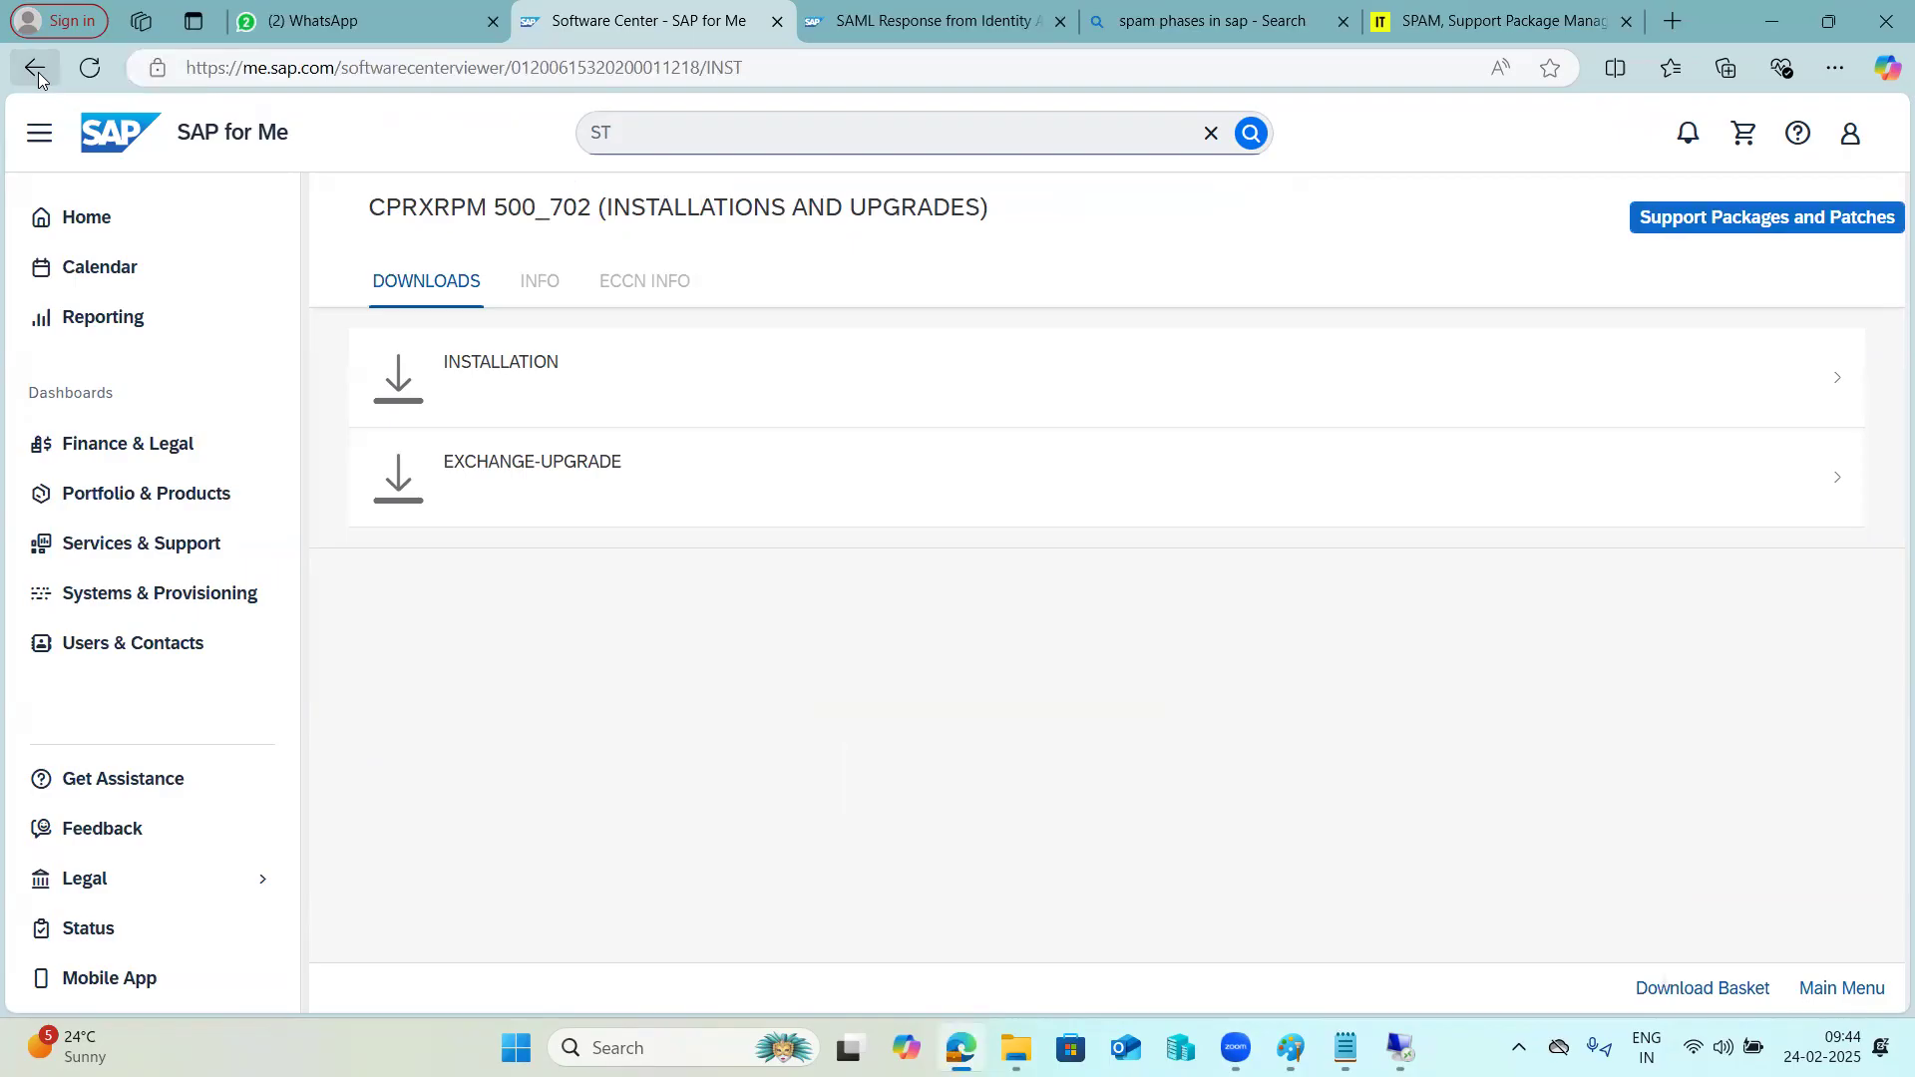
{"action": "left_click", "coordinate": [36, 70]}
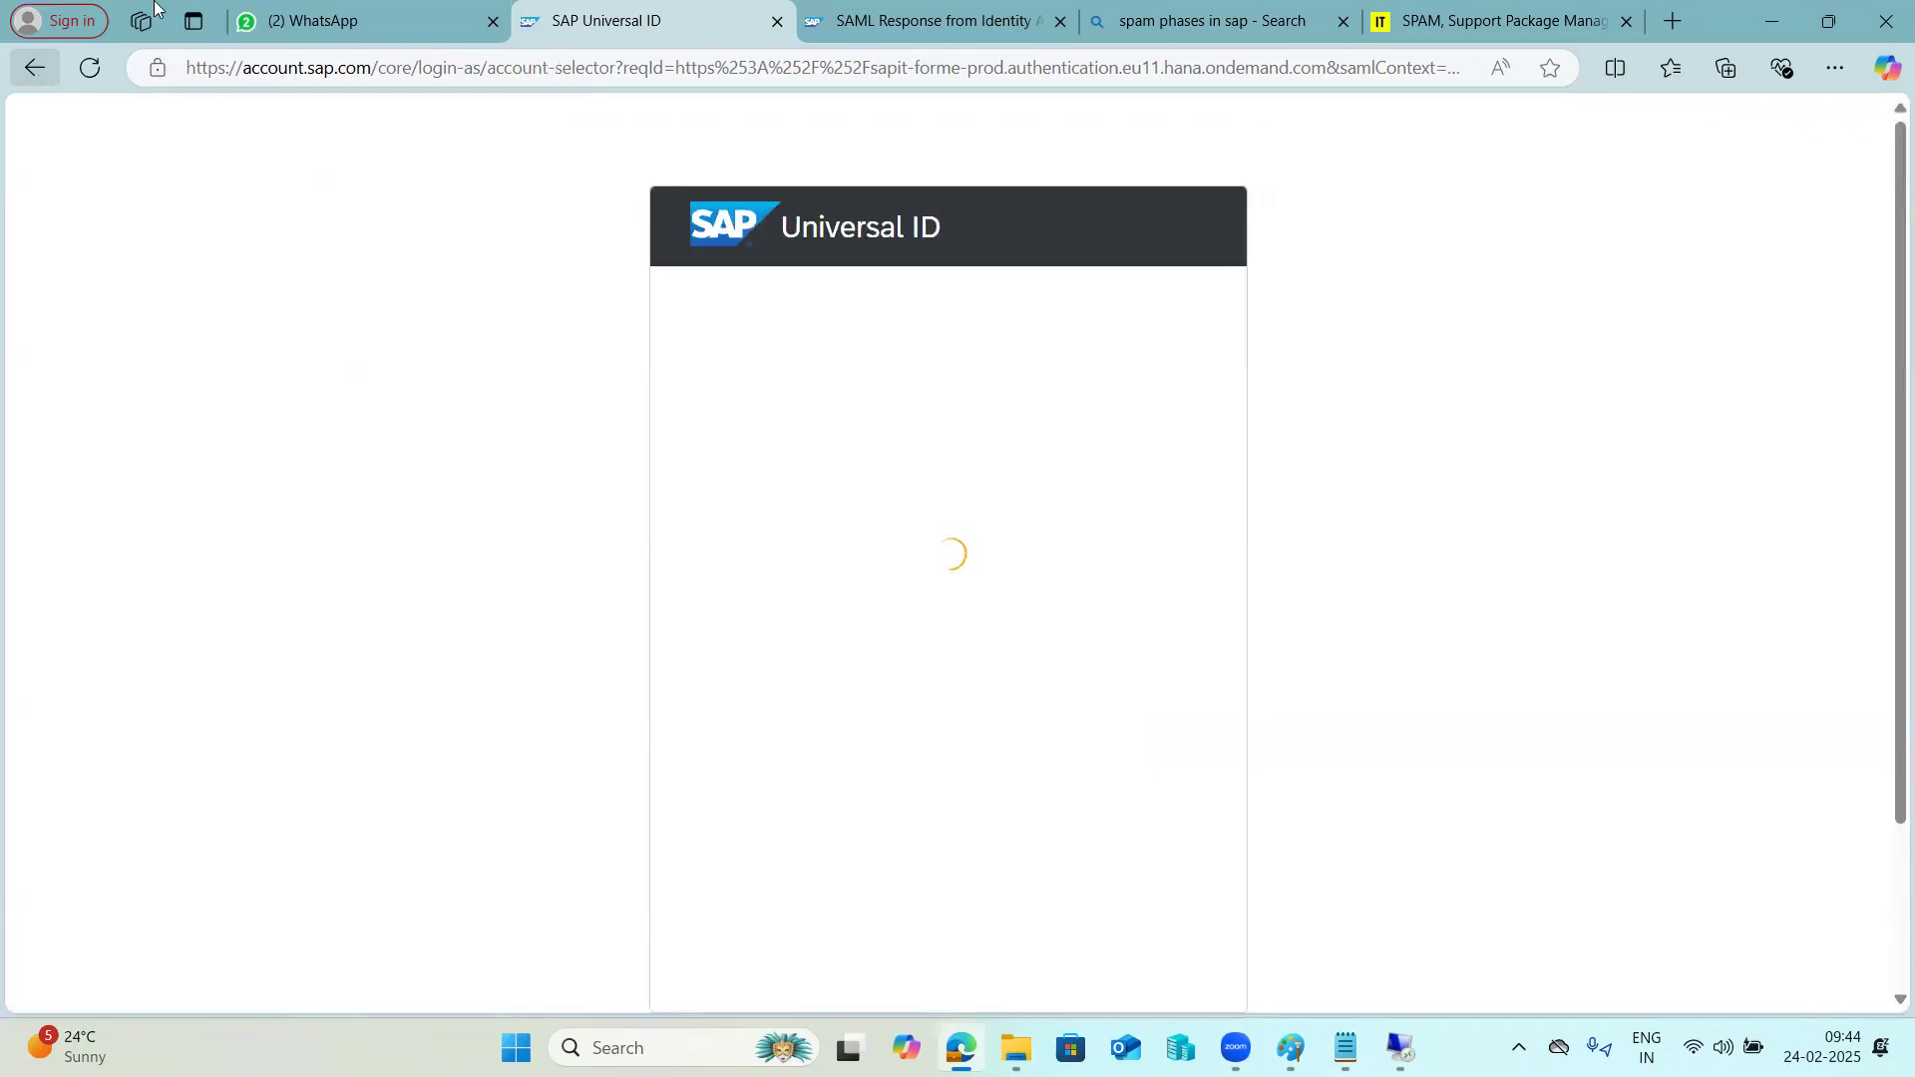
Close the SAML Response browser tab and clear the browser window off the screen.
{"action": "left_click", "coordinate": [1061, 21]}
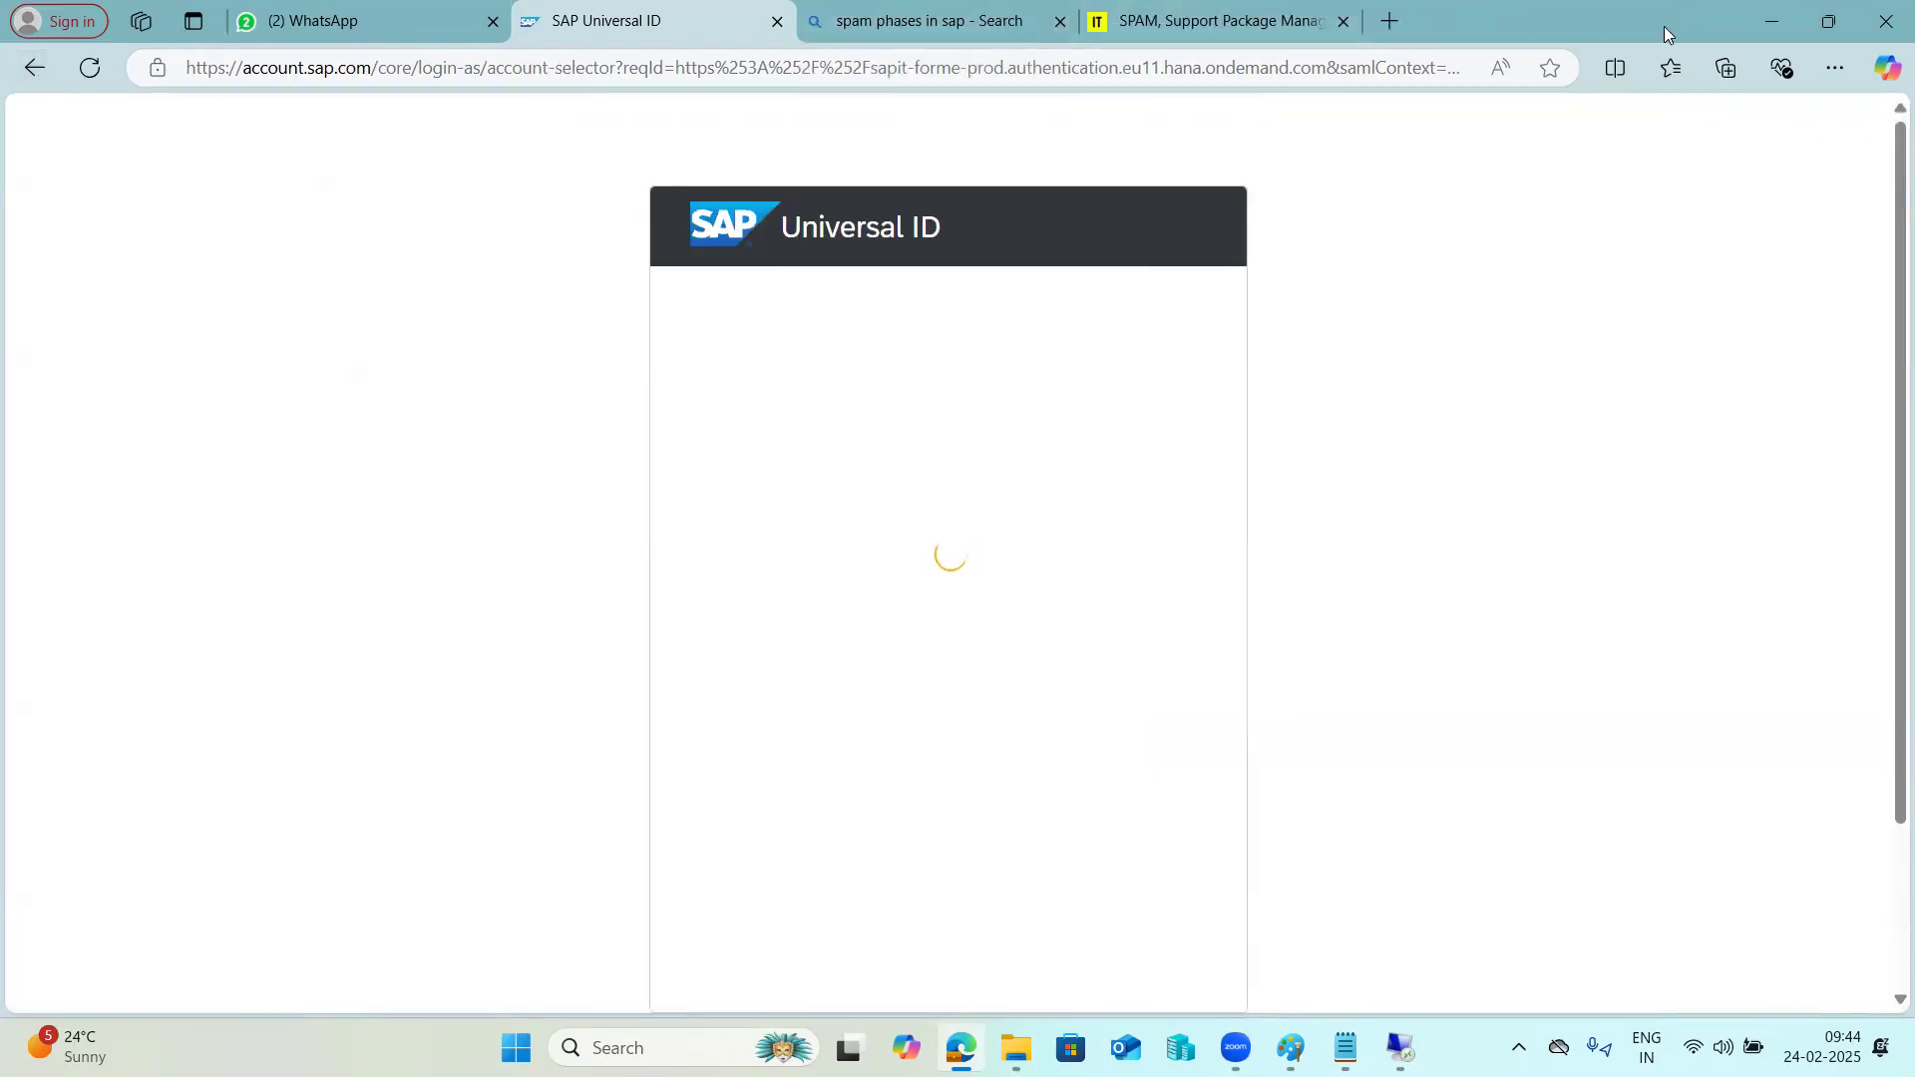
{"action": "left_click", "coordinate": [1829, 21]}
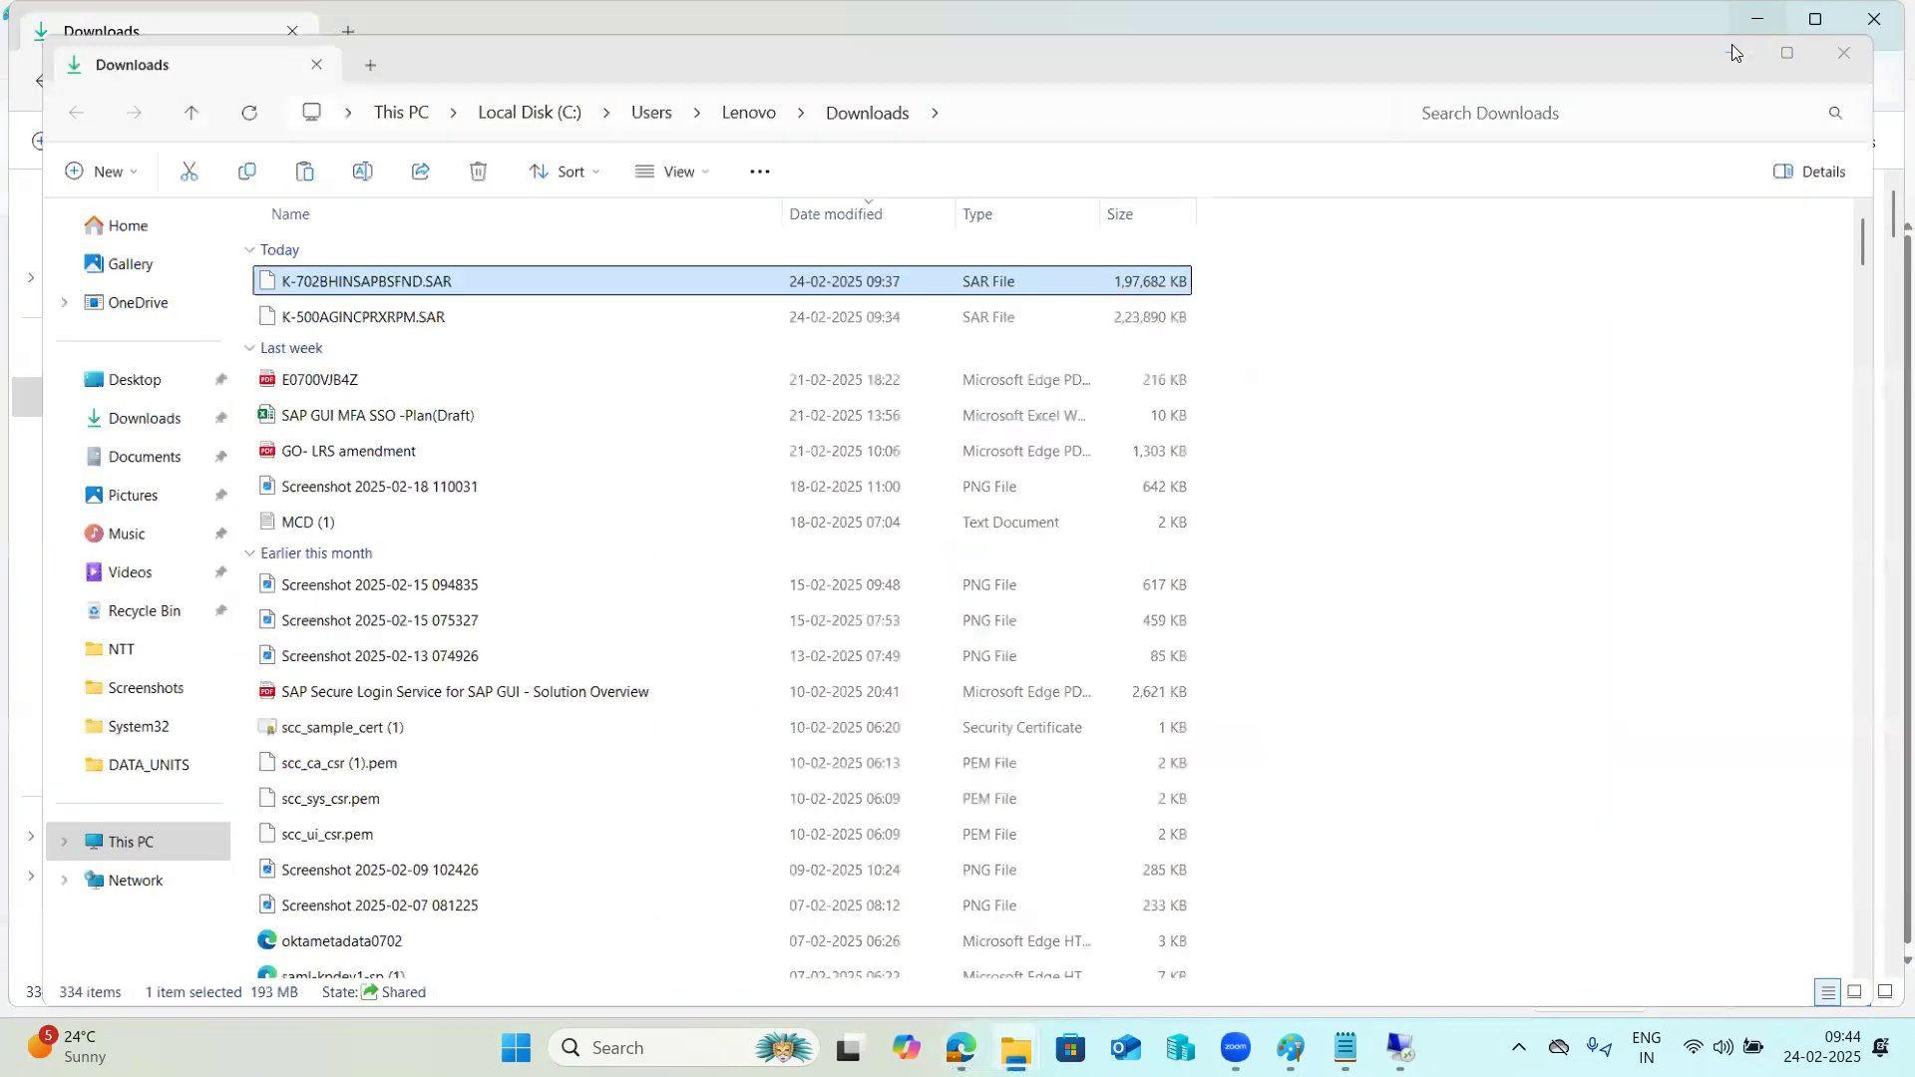
Switch to the remote desktop session running SAP and bring up the Import Overview window of domain DOMAIN_ECD.
{"action": "mouse_move", "coordinate": [1394, 1041]}
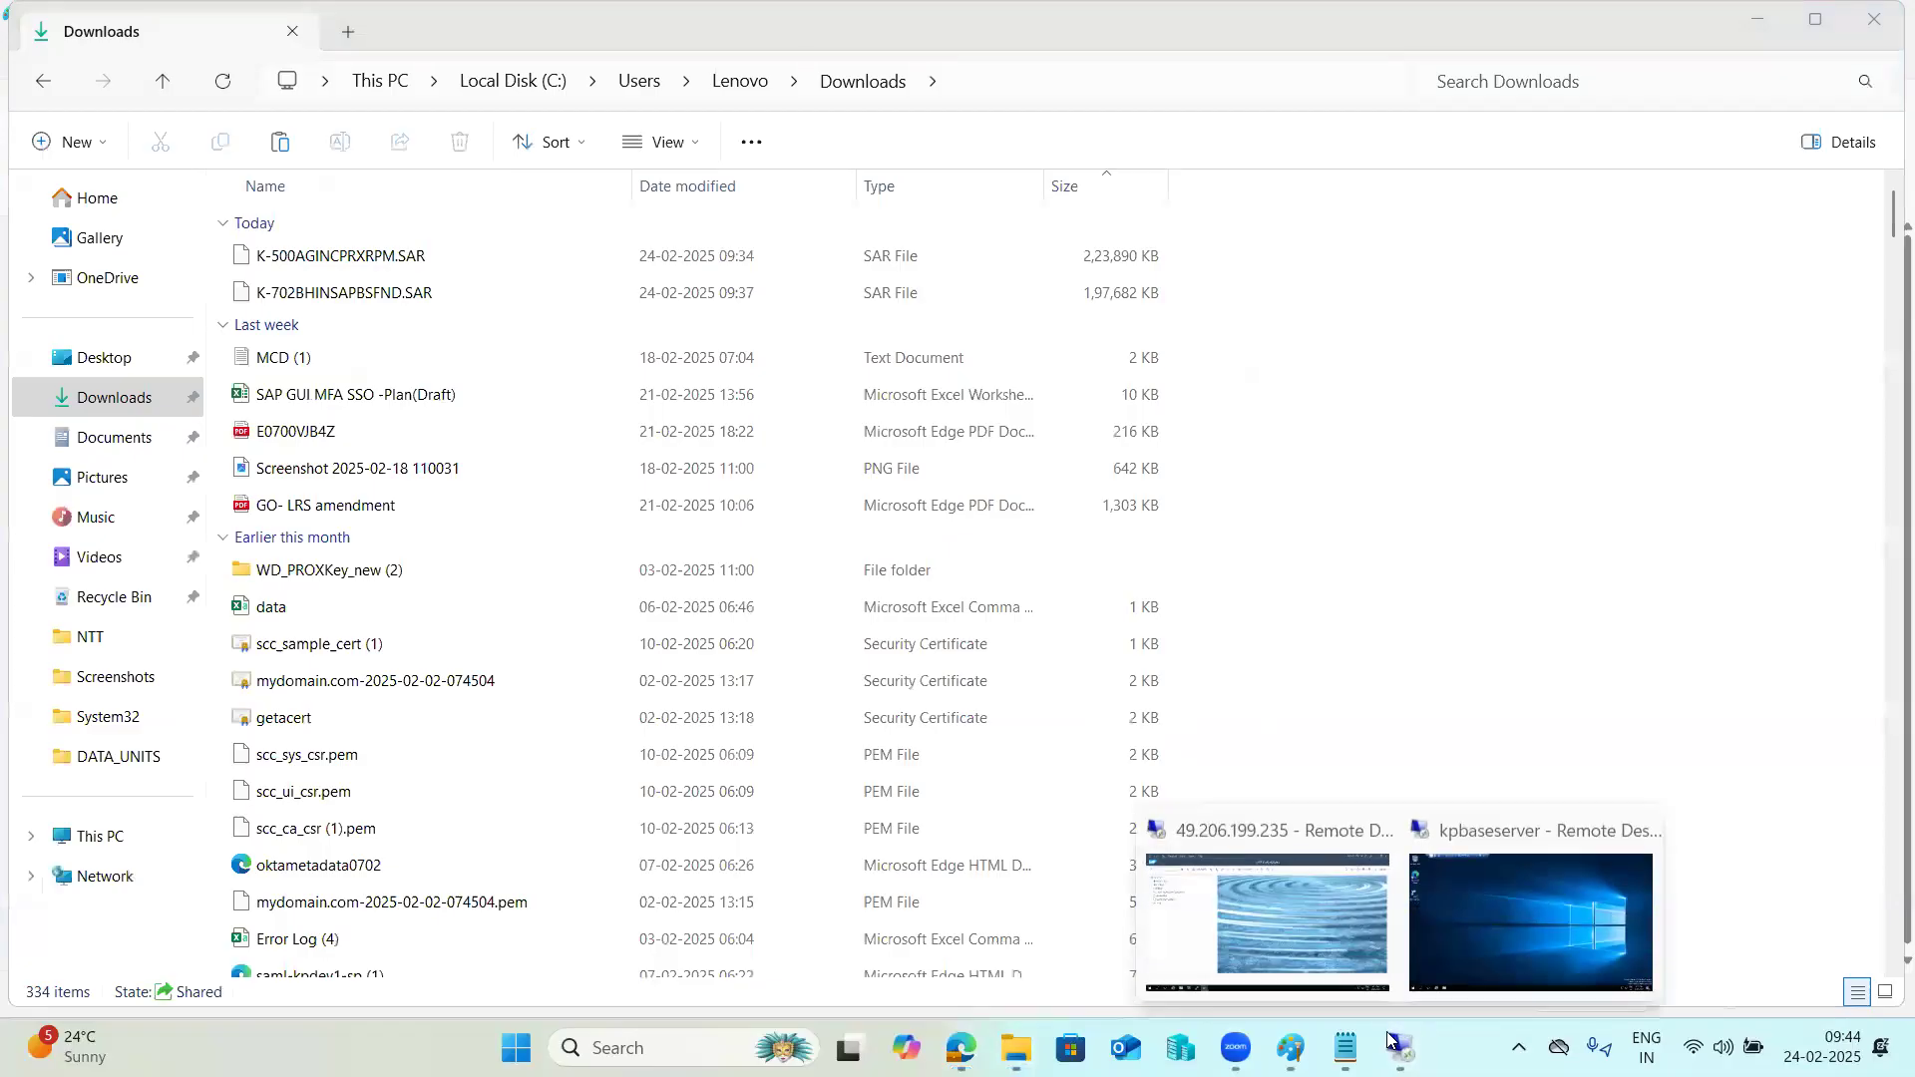
{"action": "left_click", "coordinate": [1335, 928]}
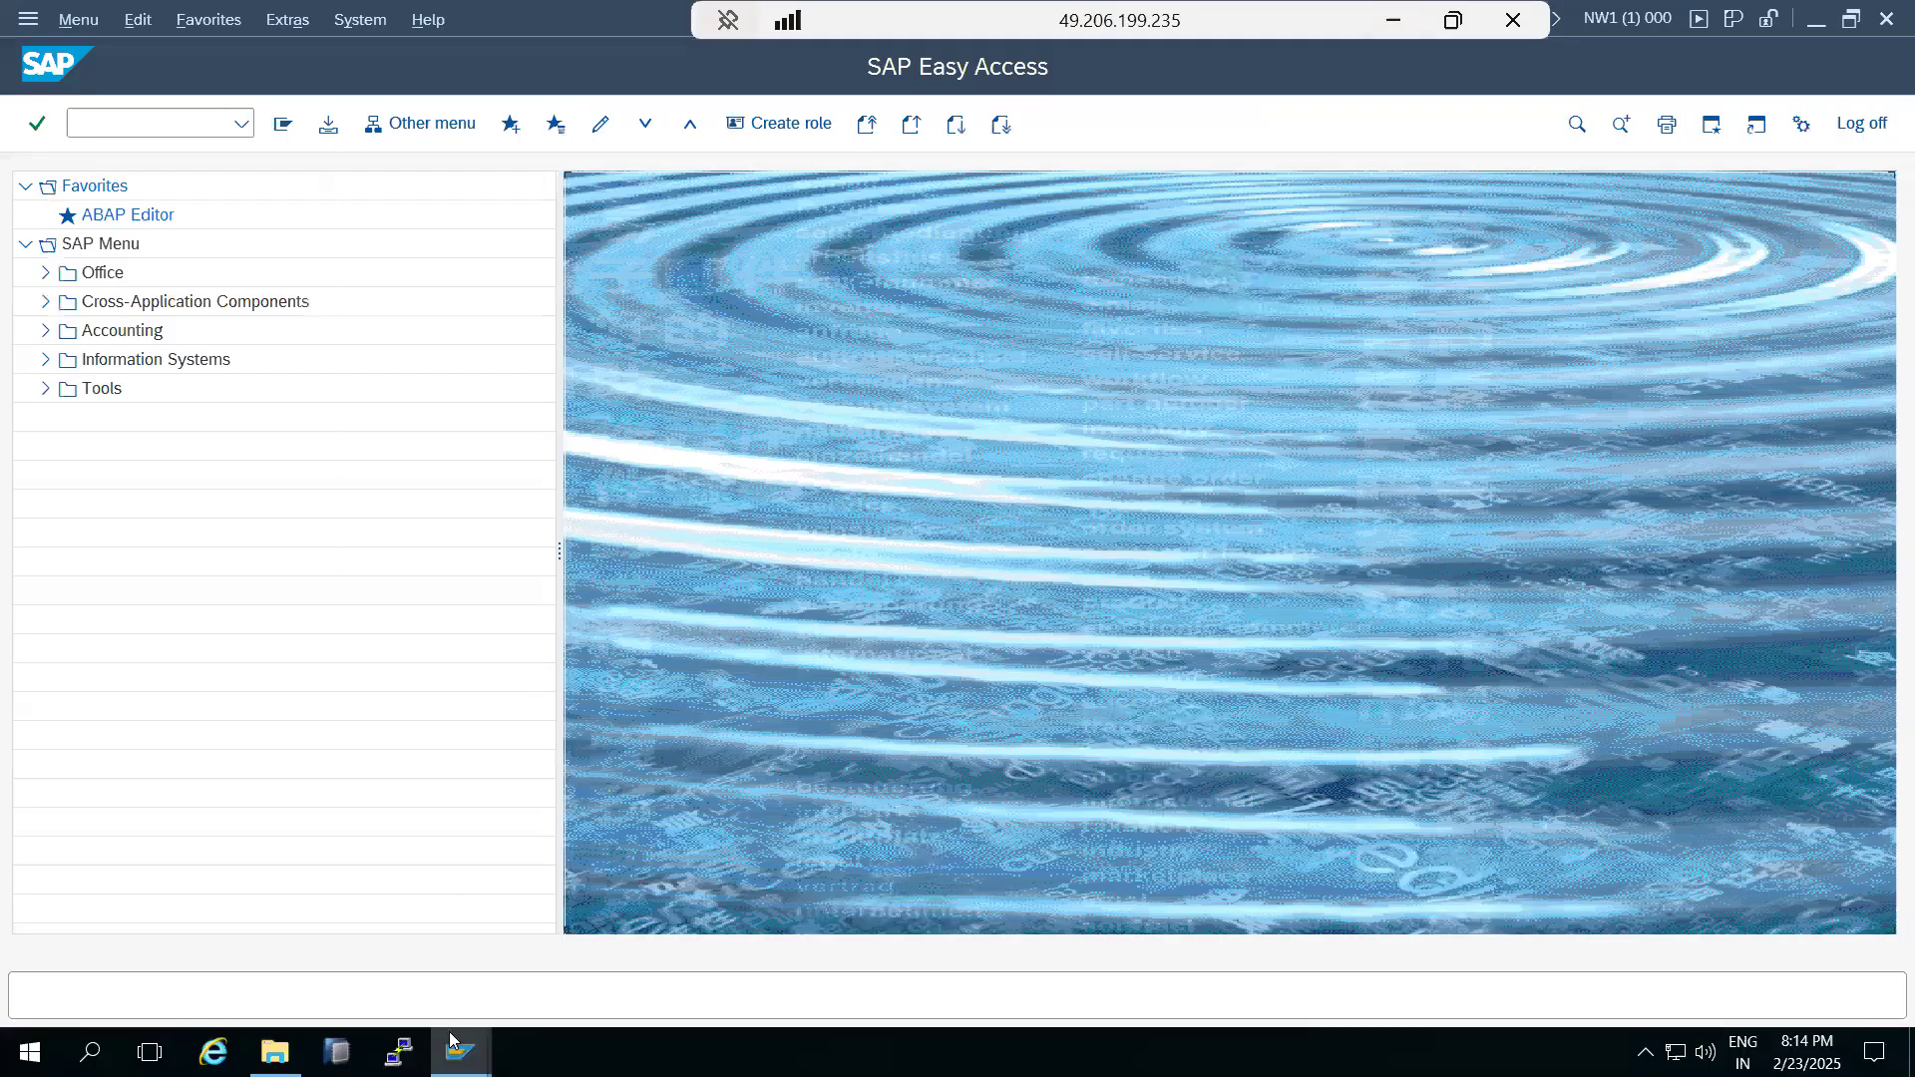
{"action": "mouse_move", "coordinate": [459, 1052]}
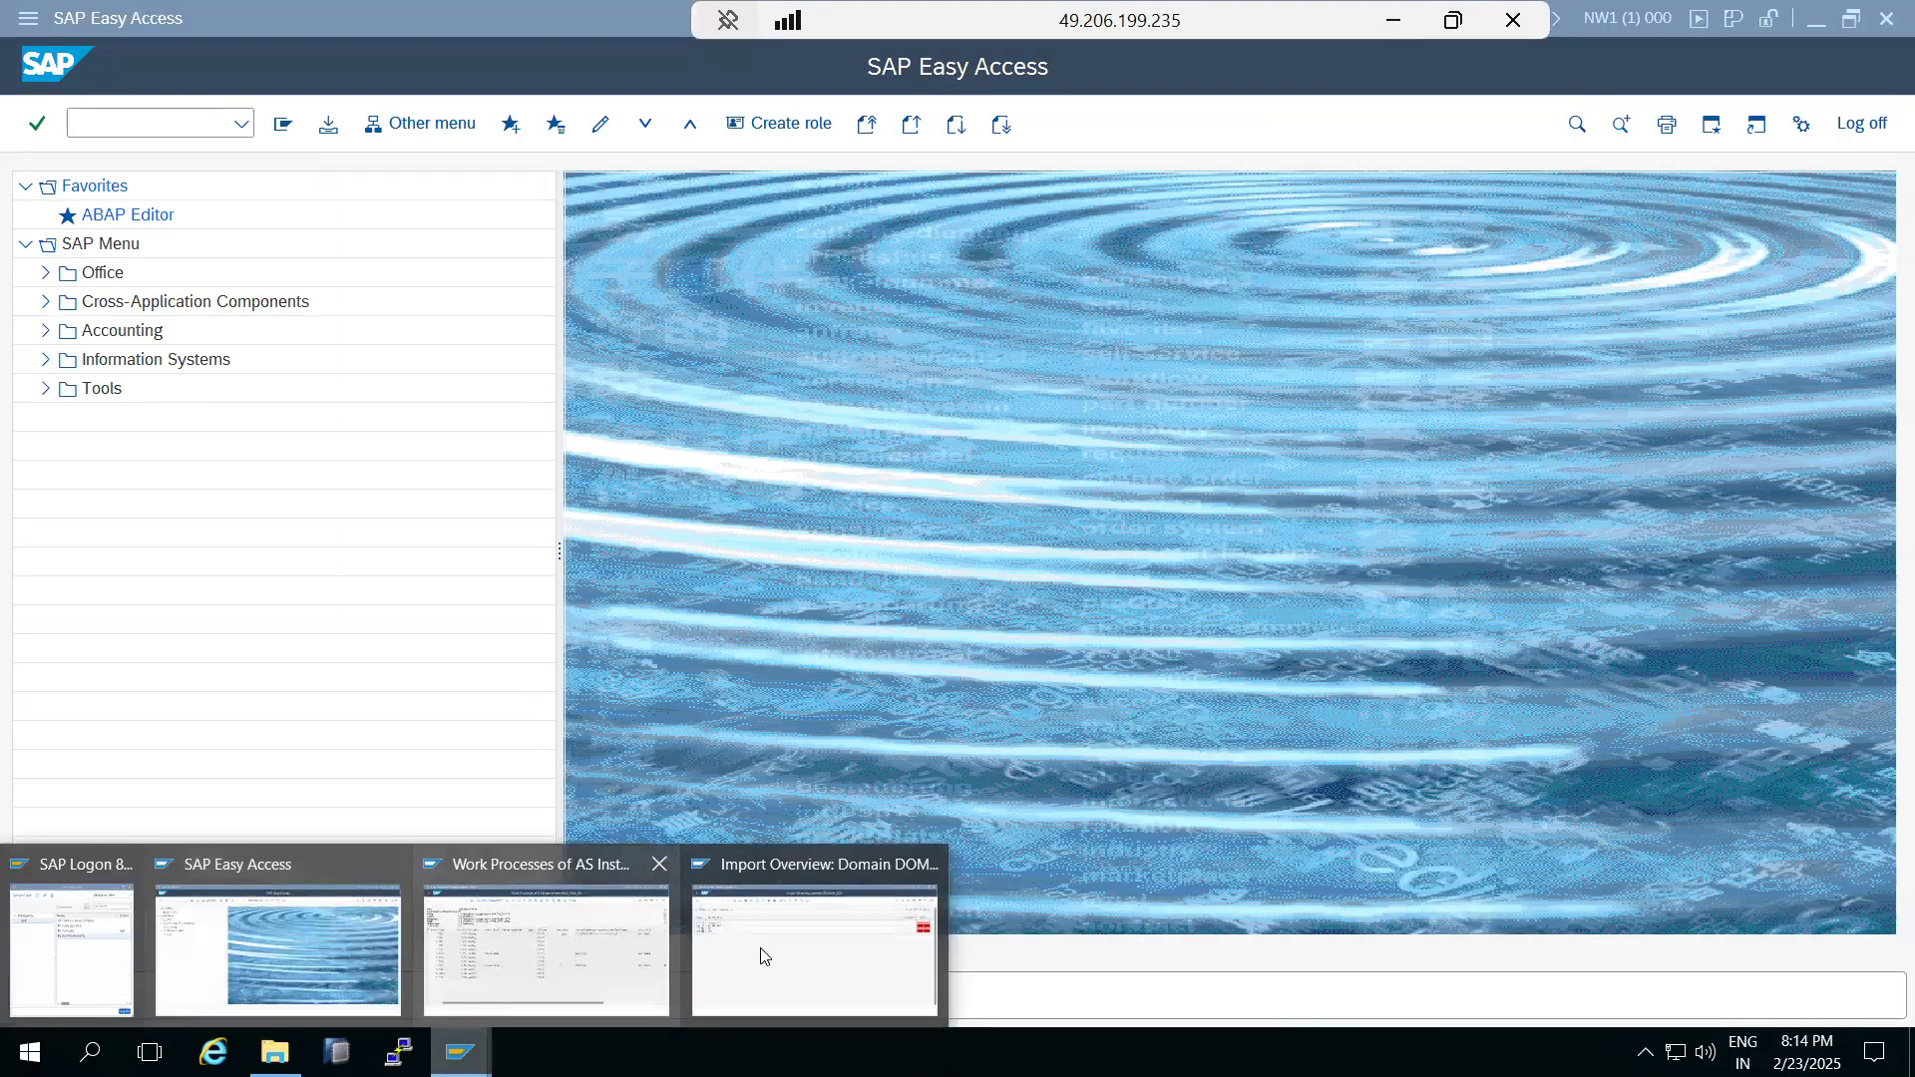
{"action": "left_click", "coordinate": [788, 952]}
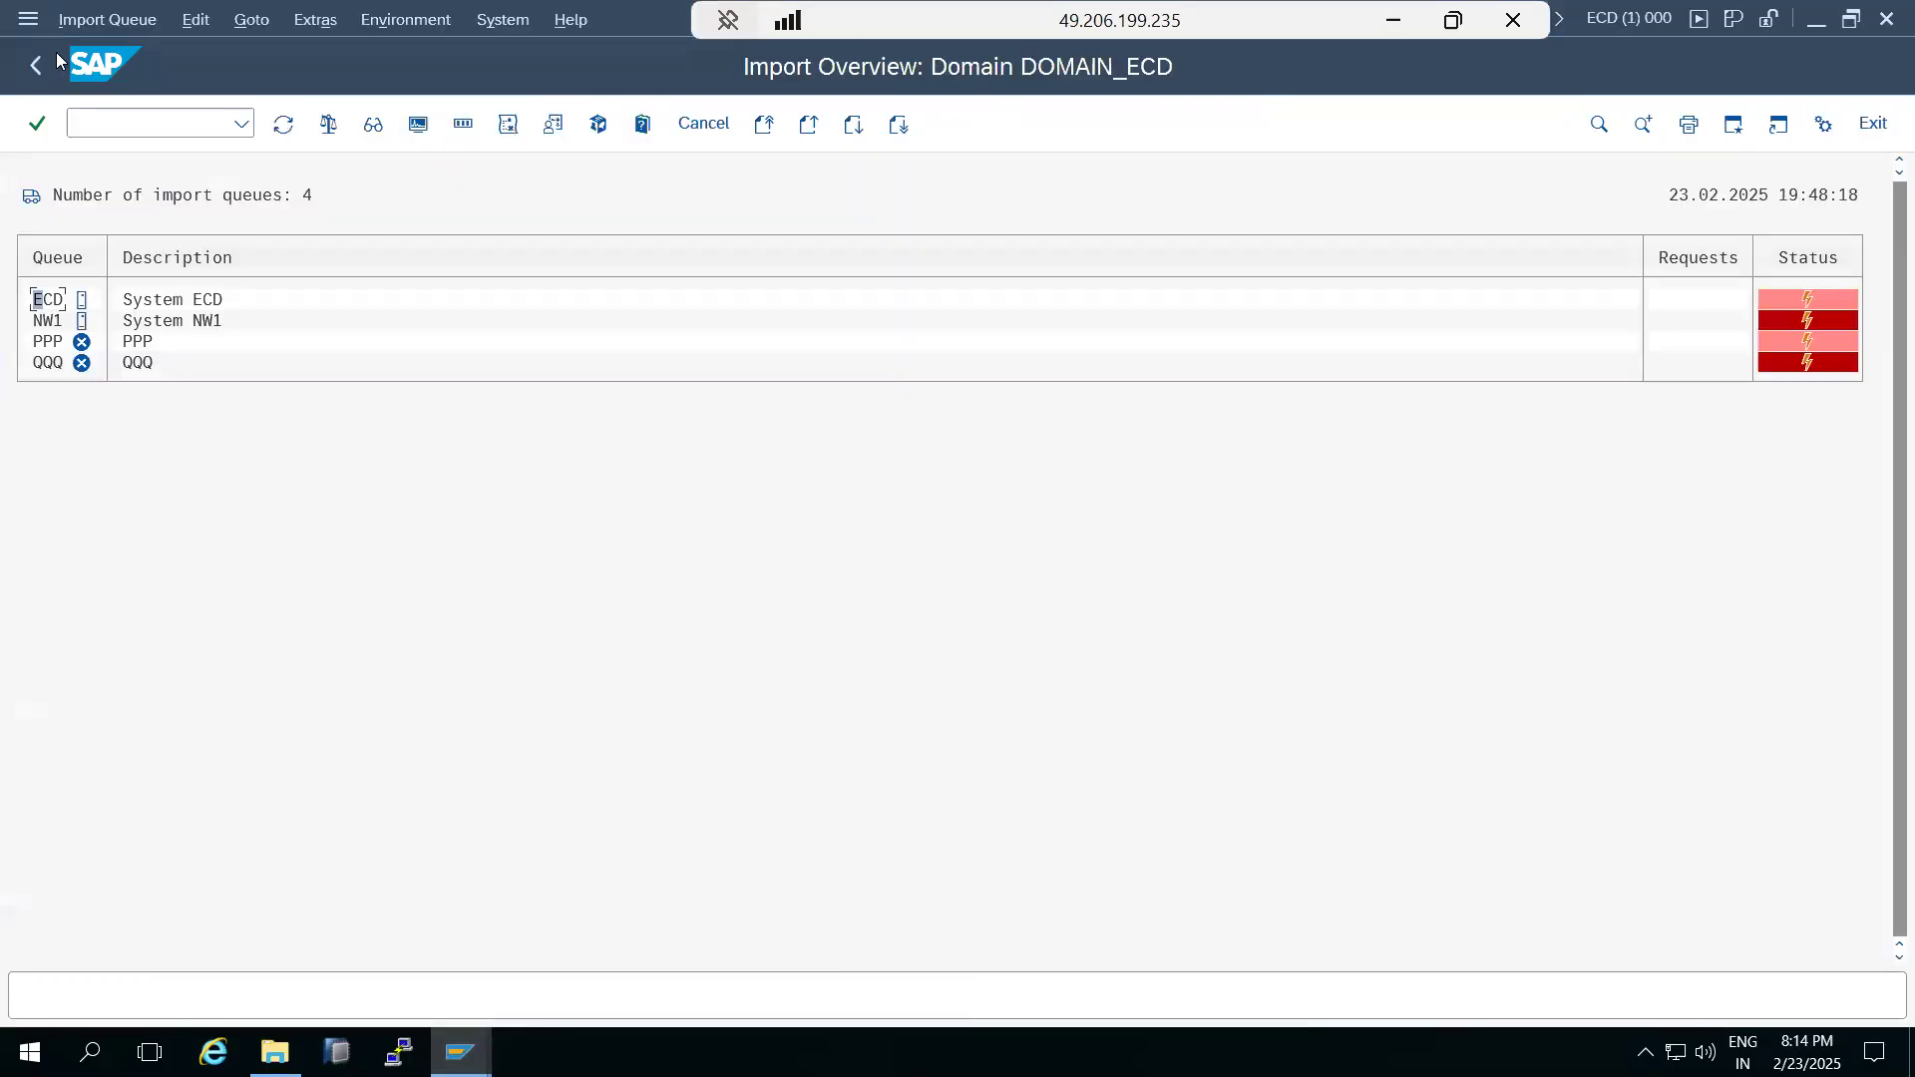
Look up the ST-PI component's support package level in the ECD system's installed software component versions.
{"action": "left_click", "coordinate": [503, 19]}
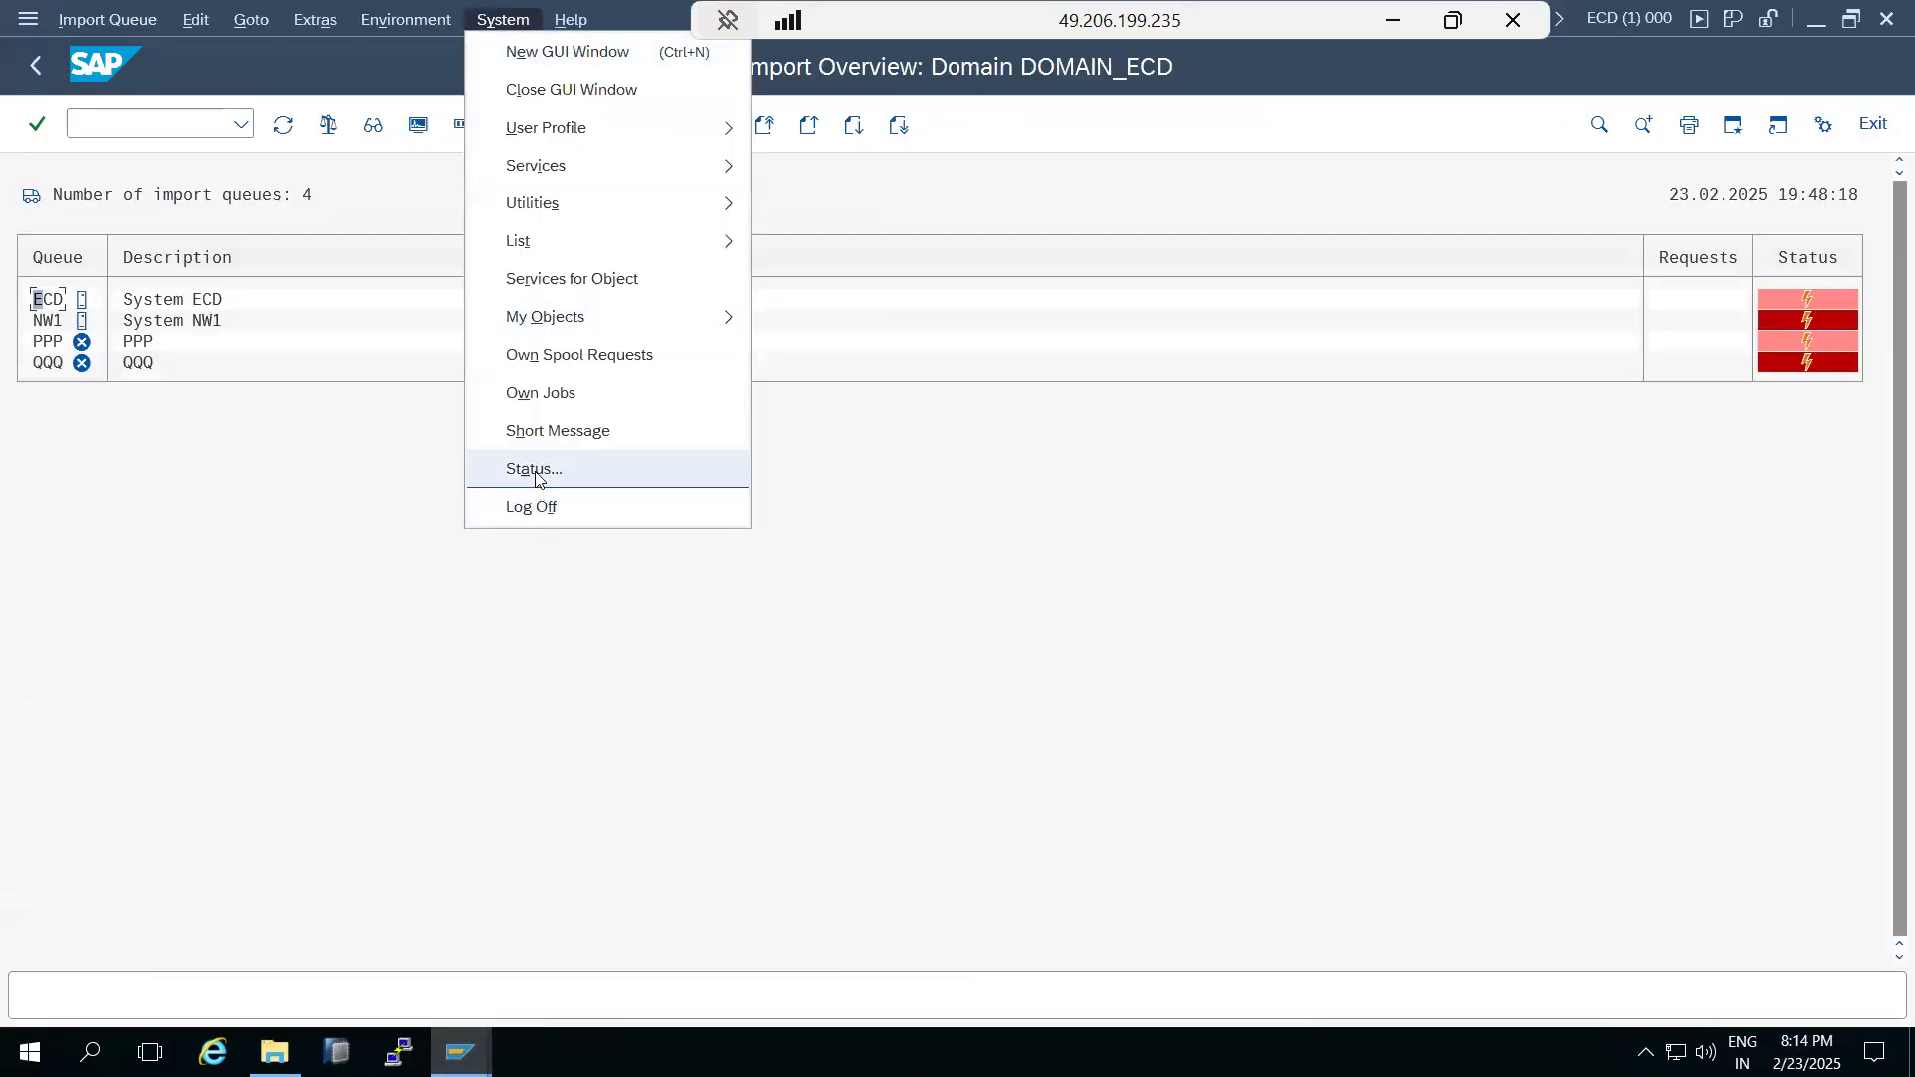
{"action": "left_click", "coordinate": [536, 477]}
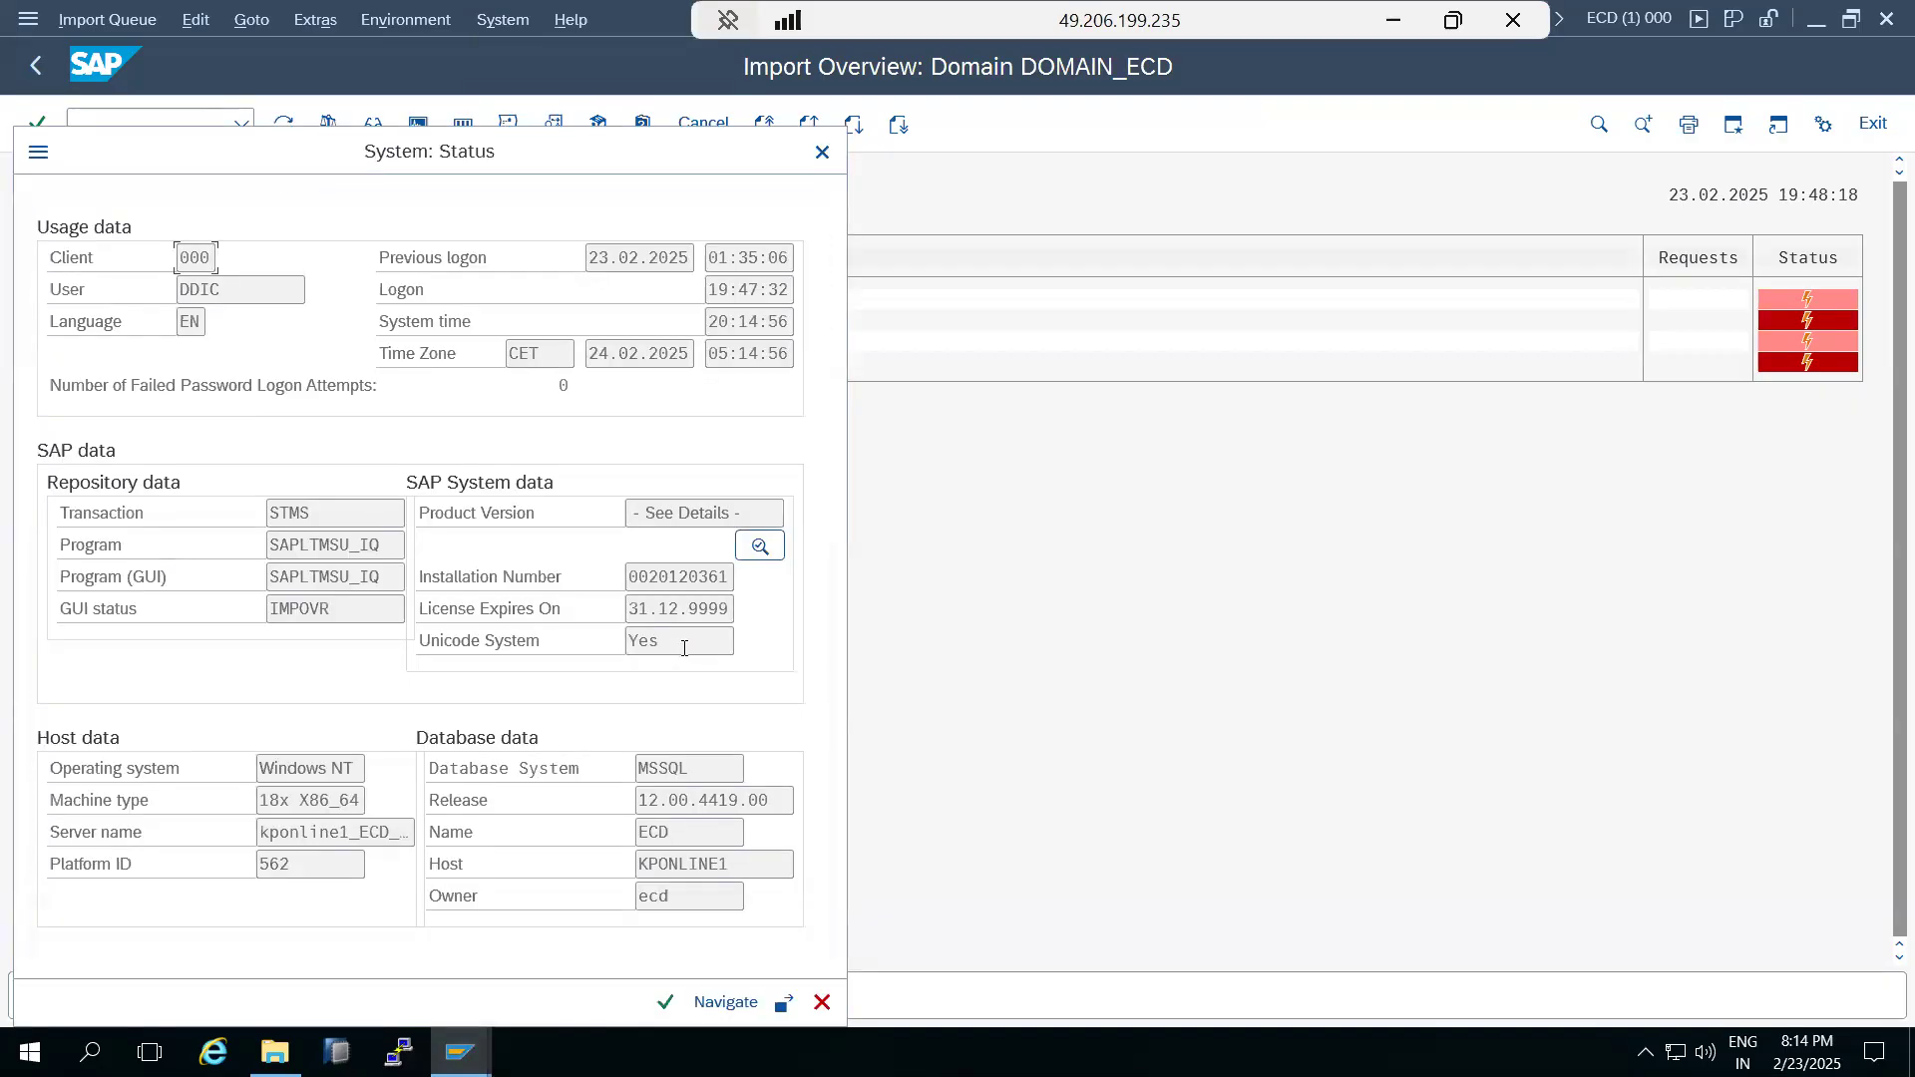
{"action": "left_click", "coordinate": [760, 546]}
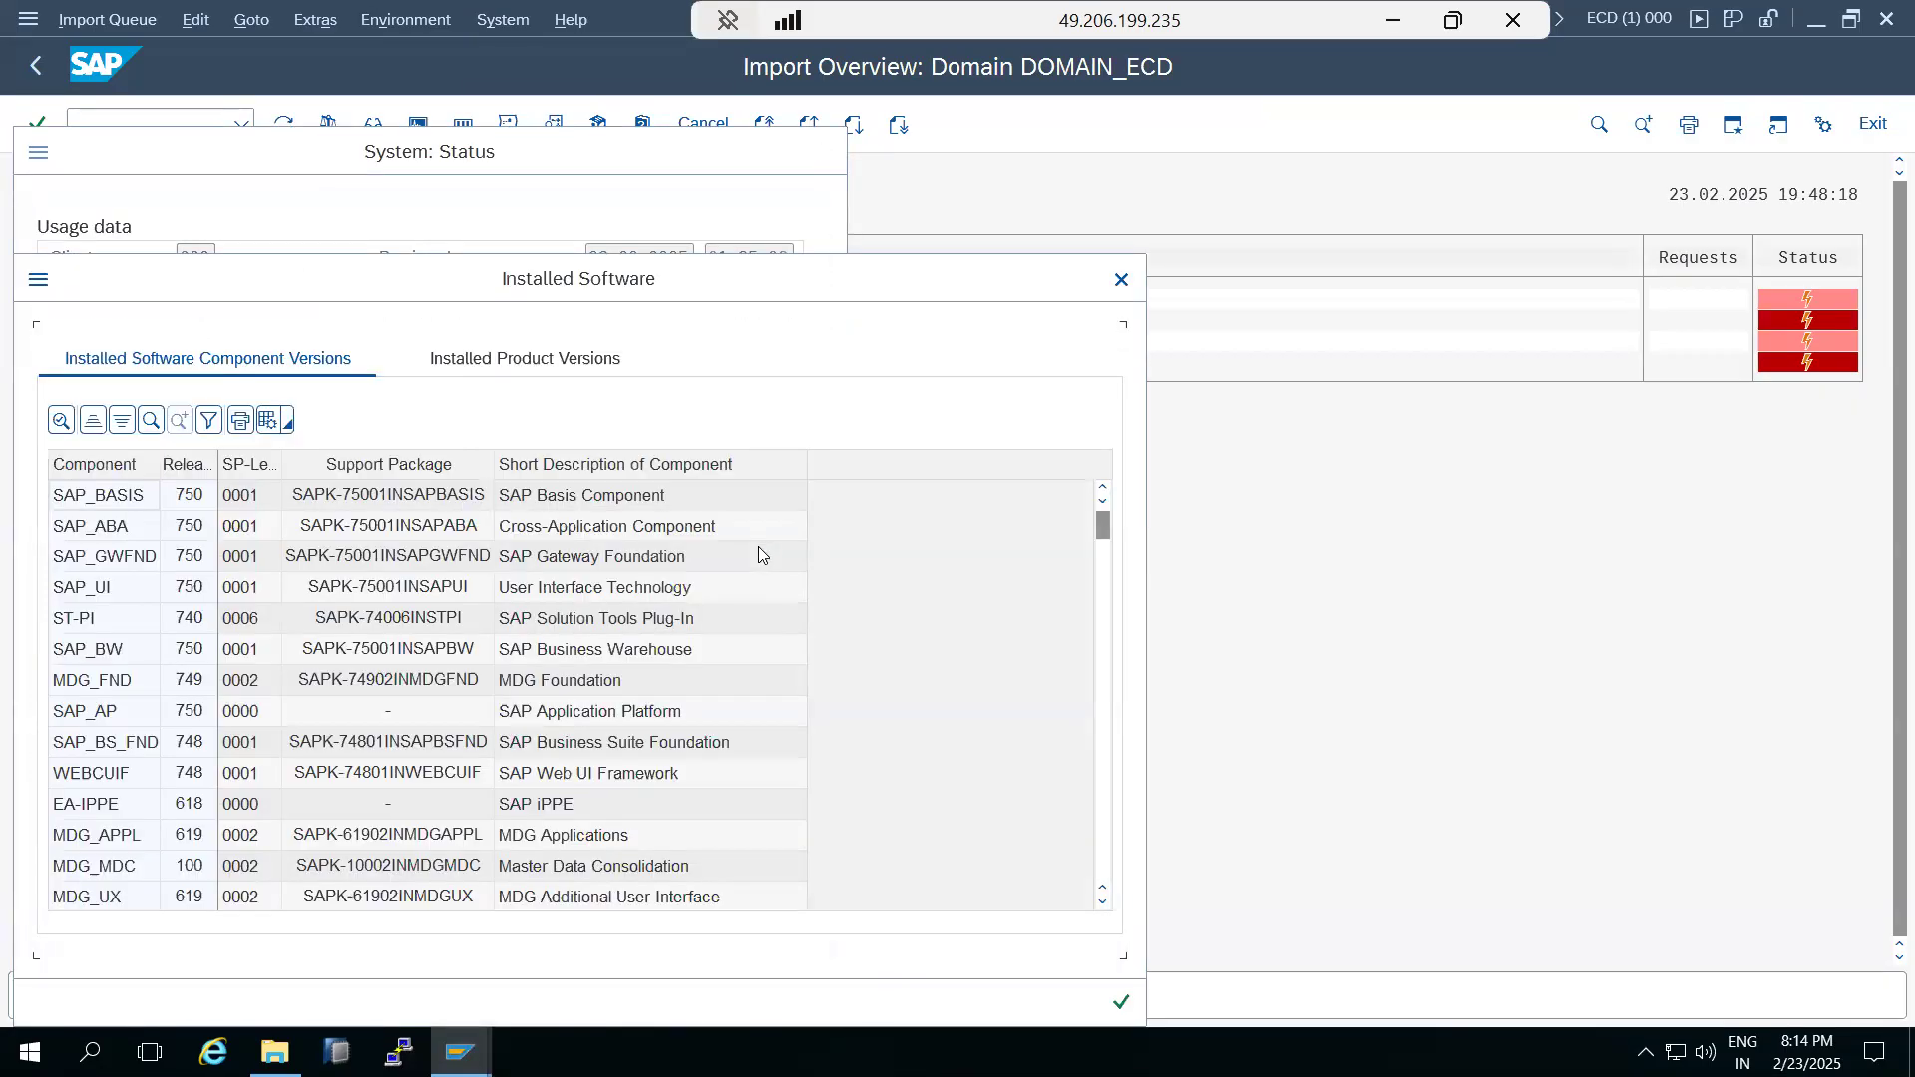
{"action": "left_click", "coordinate": [240, 620]}
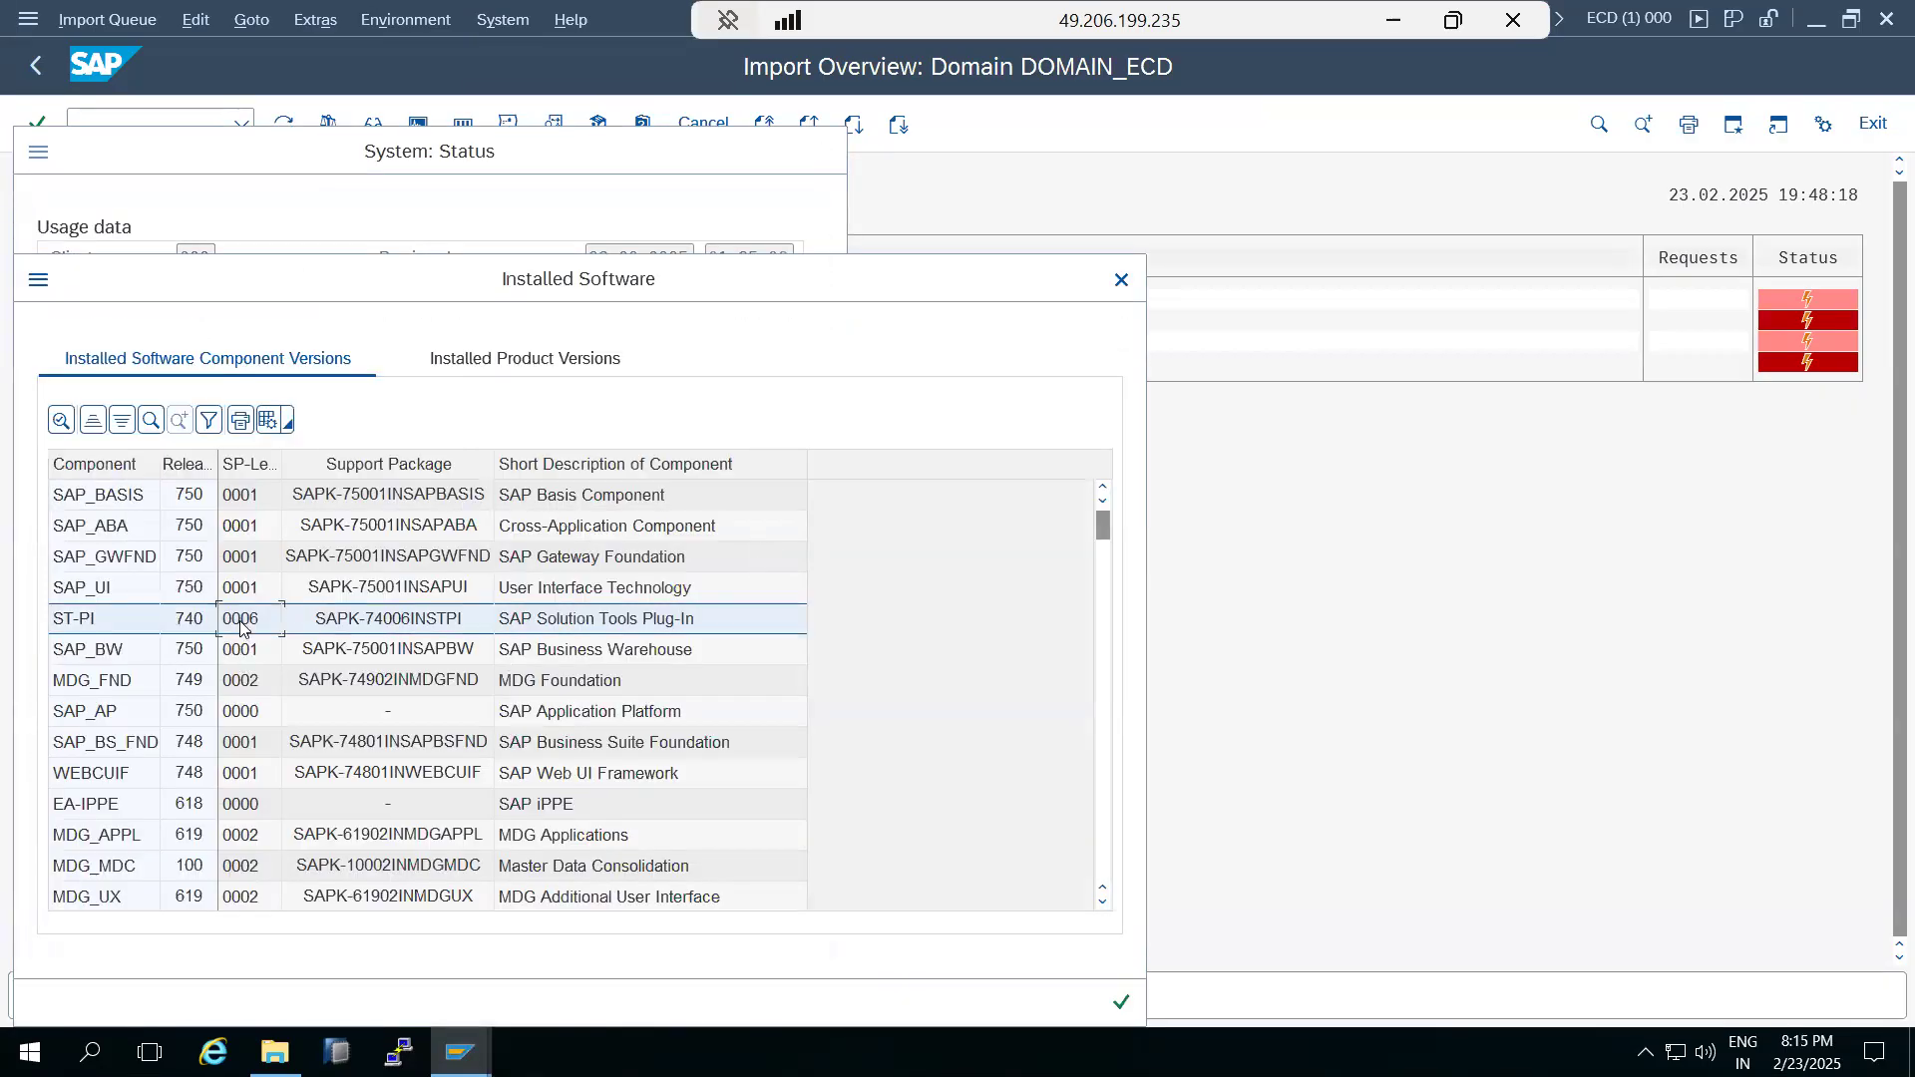
Close the installed software and system status windows, return to the Transport Management System start screen and minimize the remote session.
{"action": "left_click", "coordinate": [1121, 279]}
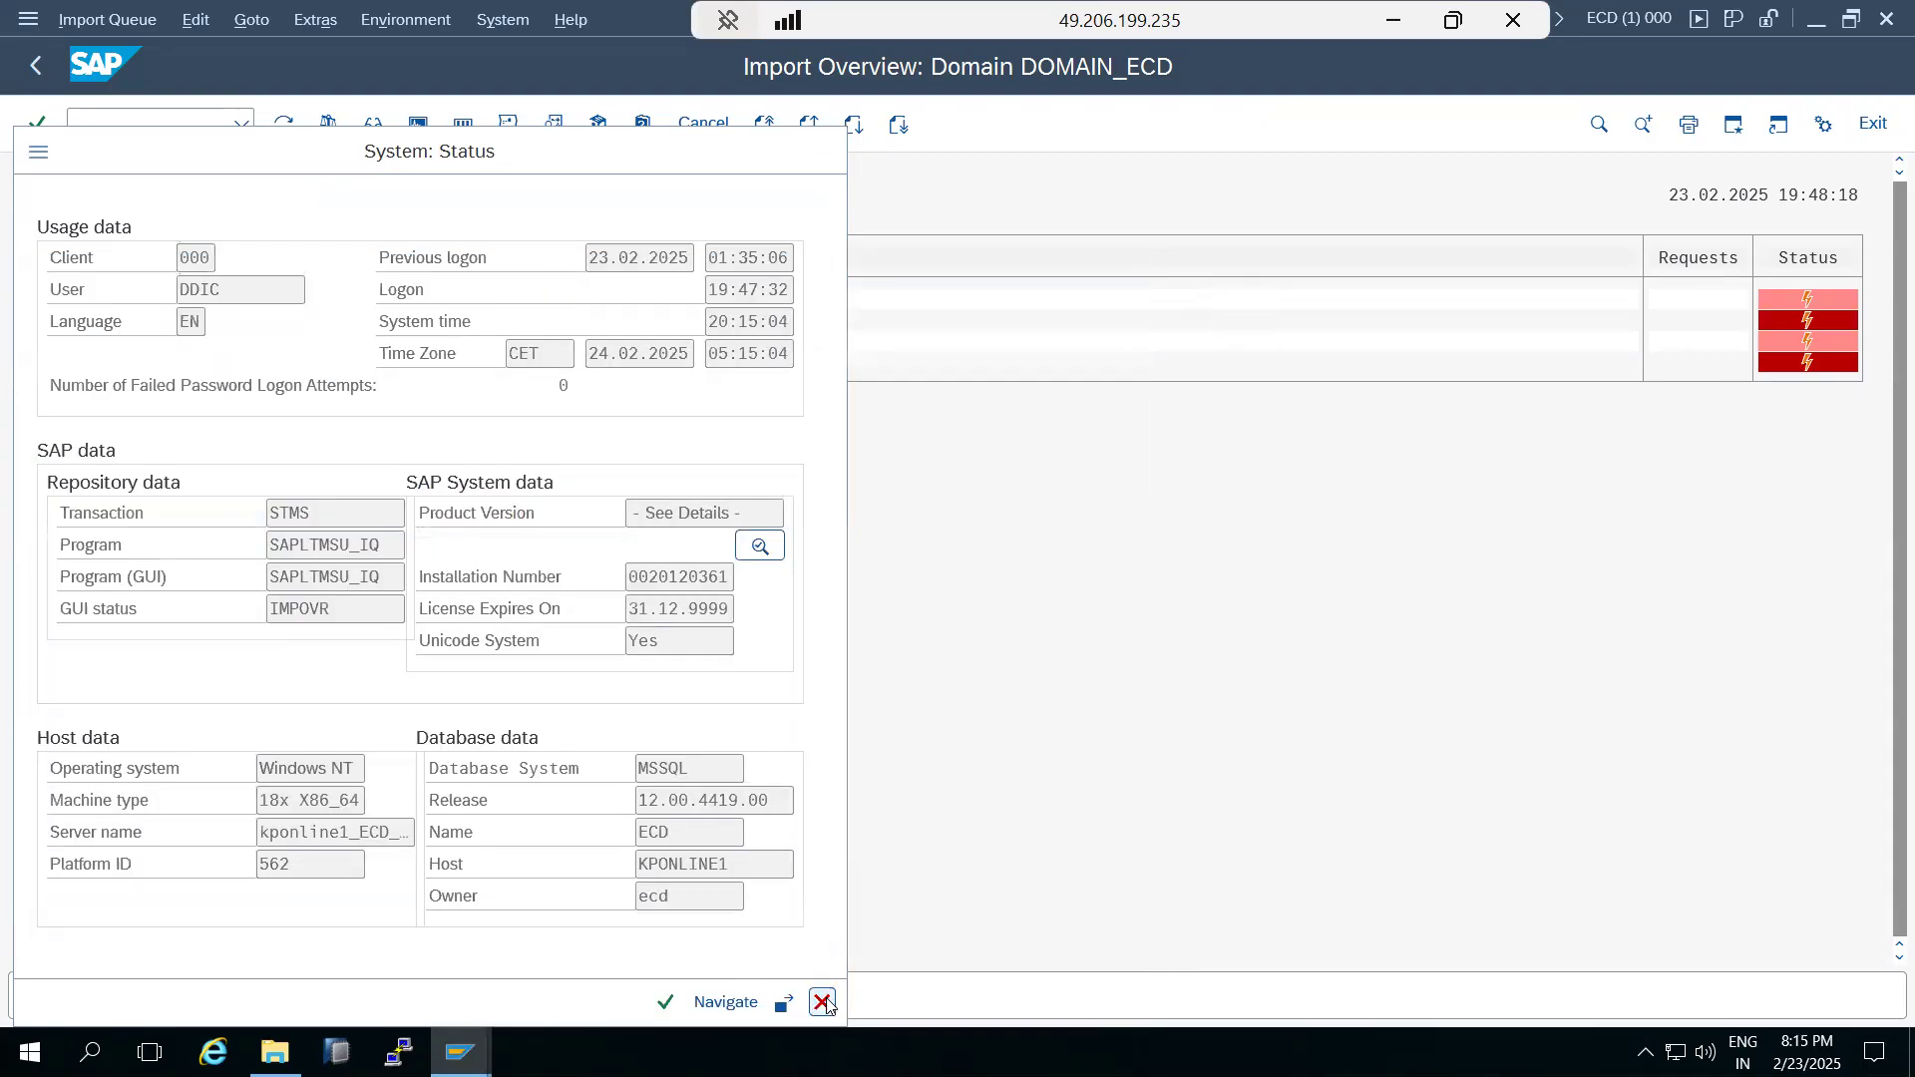
{"action": "left_click", "coordinate": [818, 1001]}
{"action": "left_click", "coordinate": [40, 67]}
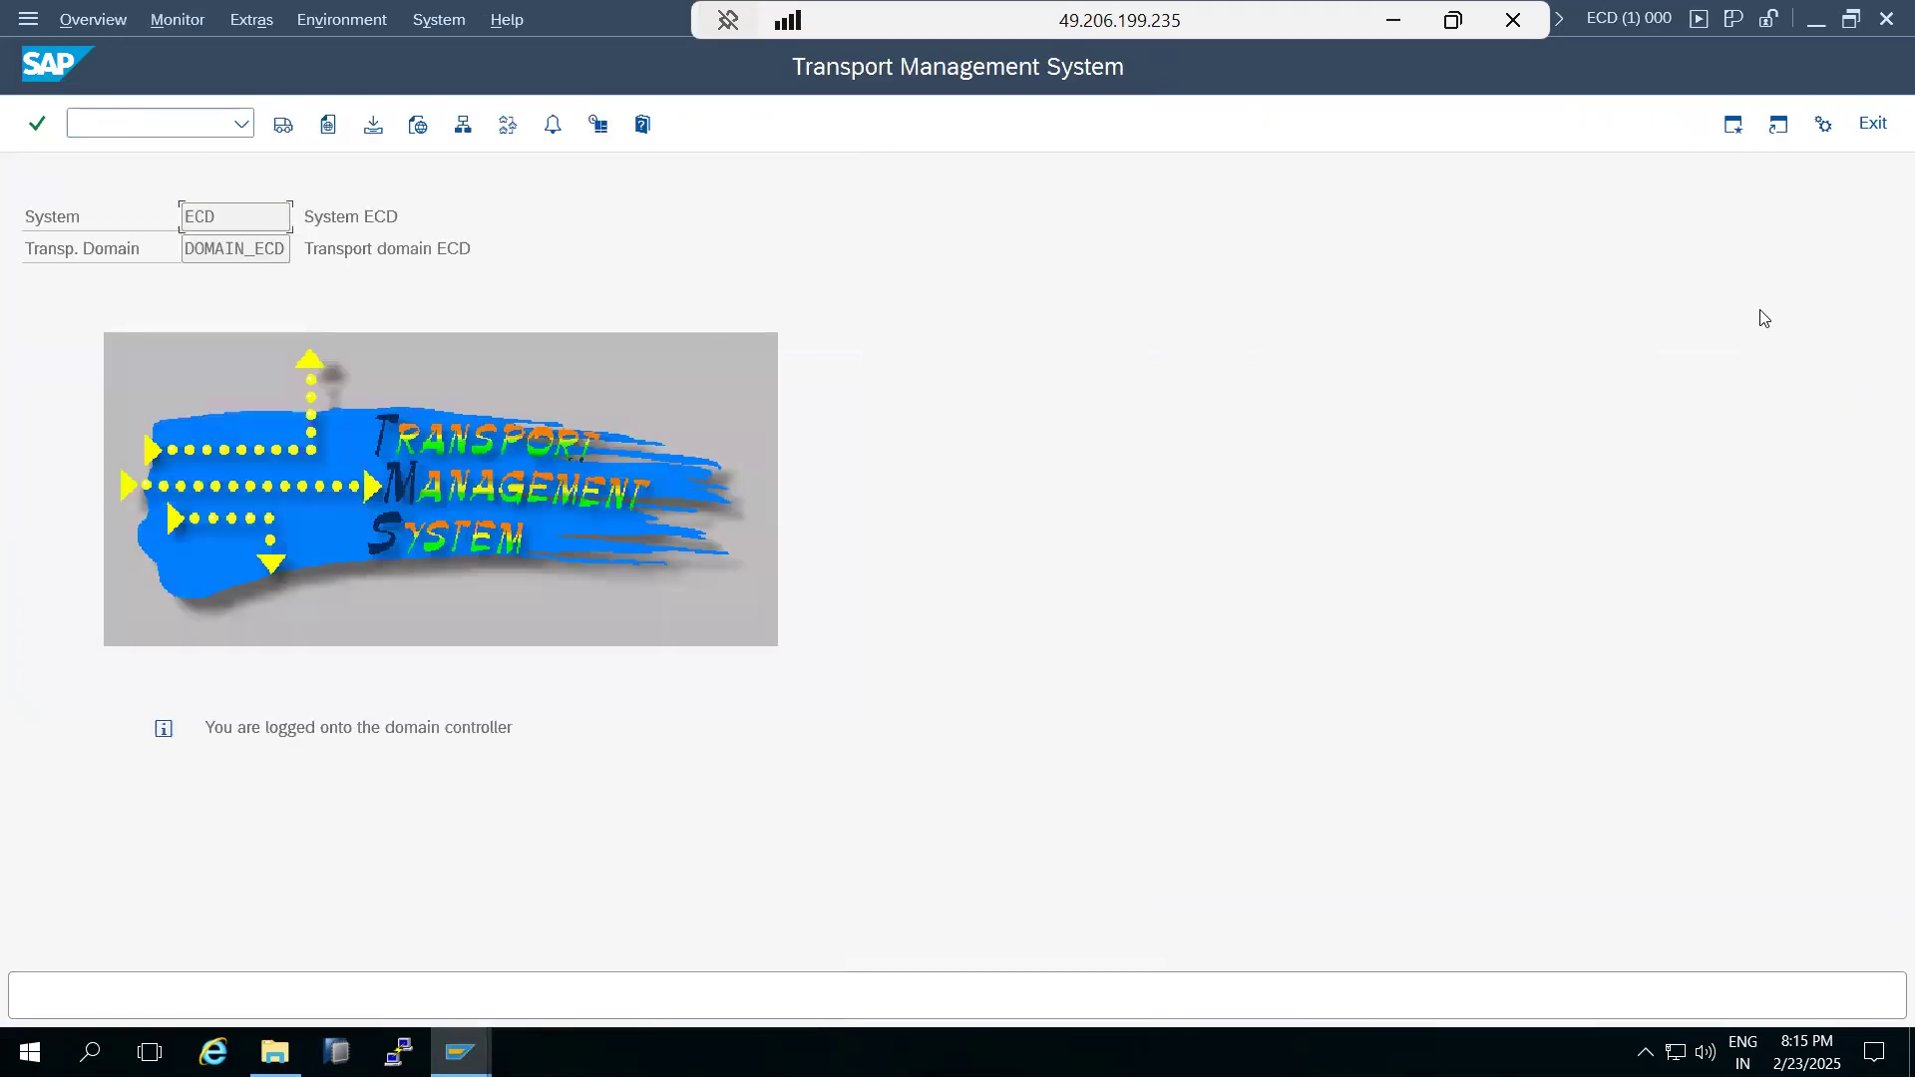
{"action": "left_click", "coordinate": [1393, 20]}
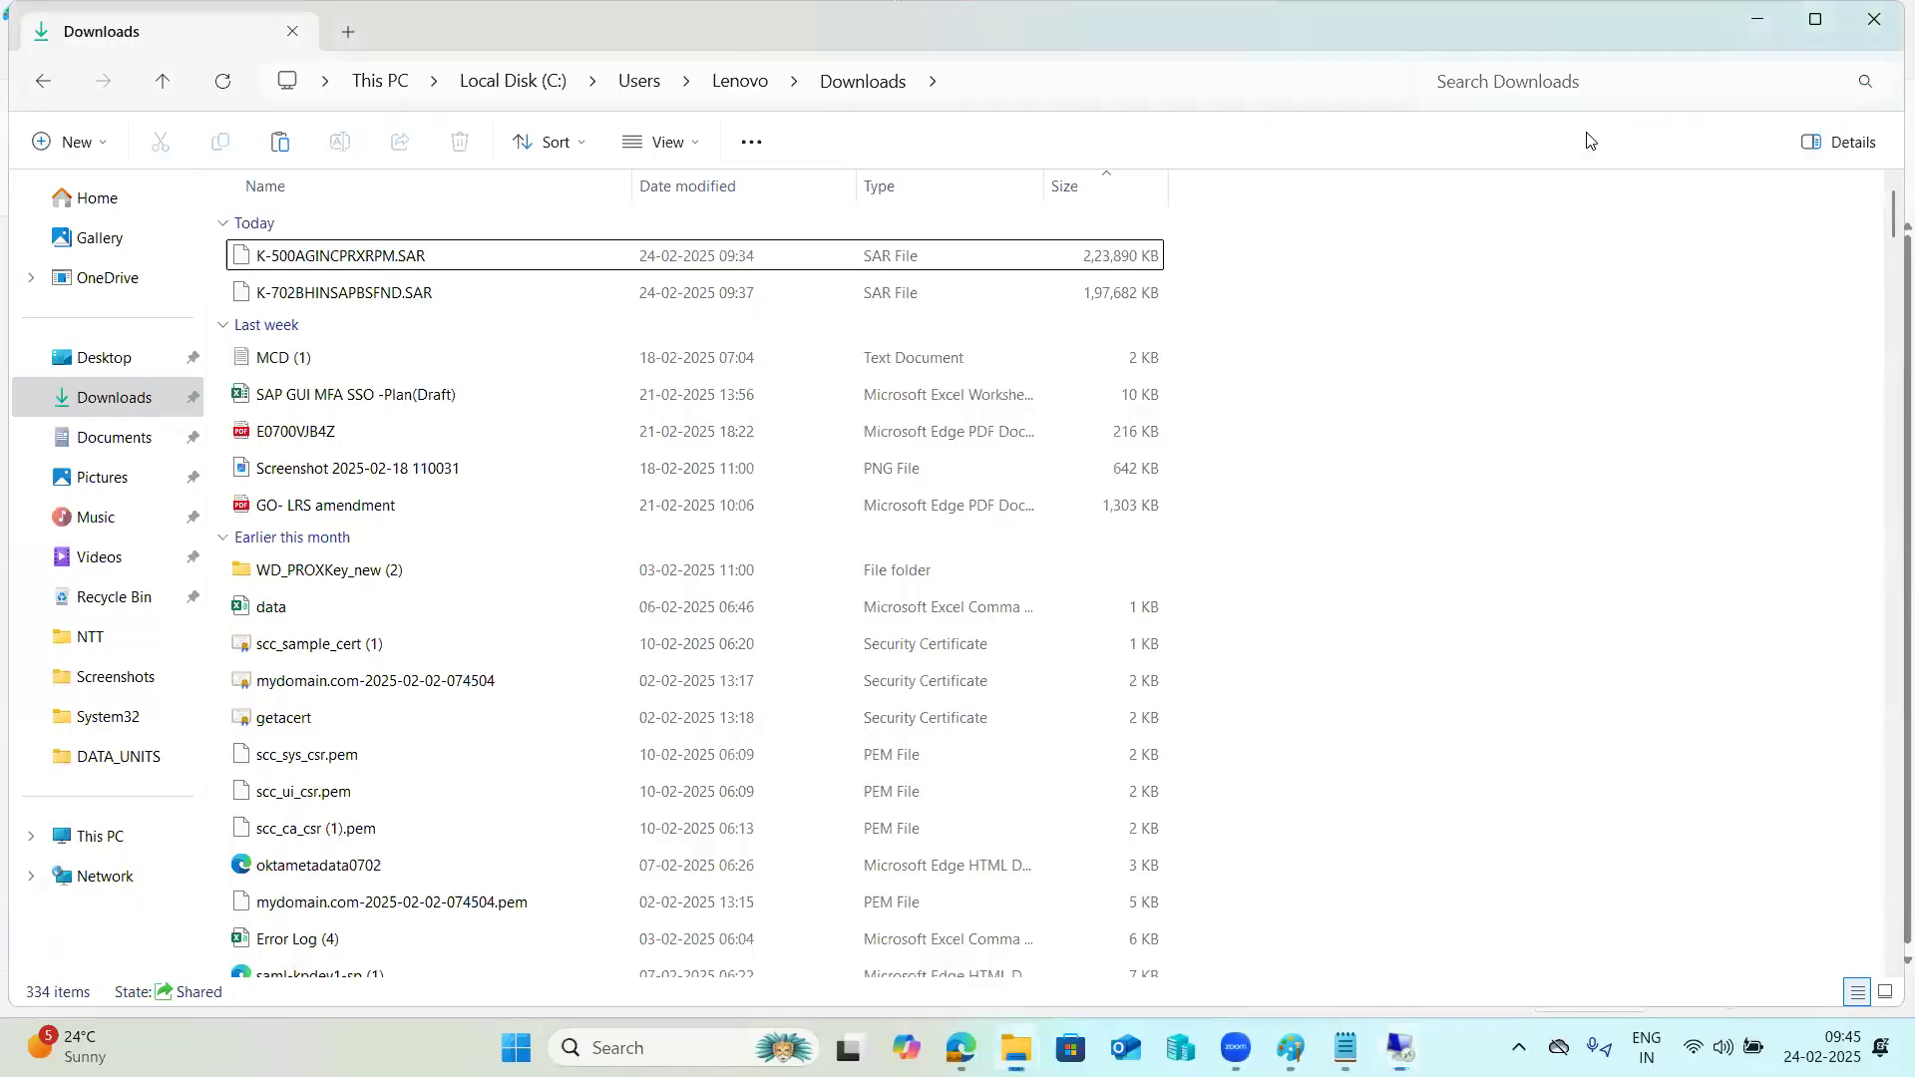
Switch to Paint and select the whole text of the SAP ADD-ON's and PLUG-INs Patching notes.
{"action": "left_click", "coordinate": [1293, 1049]}
{"action": "left_click", "coordinate": [595, 676]}
{"action": "left_click_drag", "start_coordinate": [117, 589], "coordinate": [18, 283]}
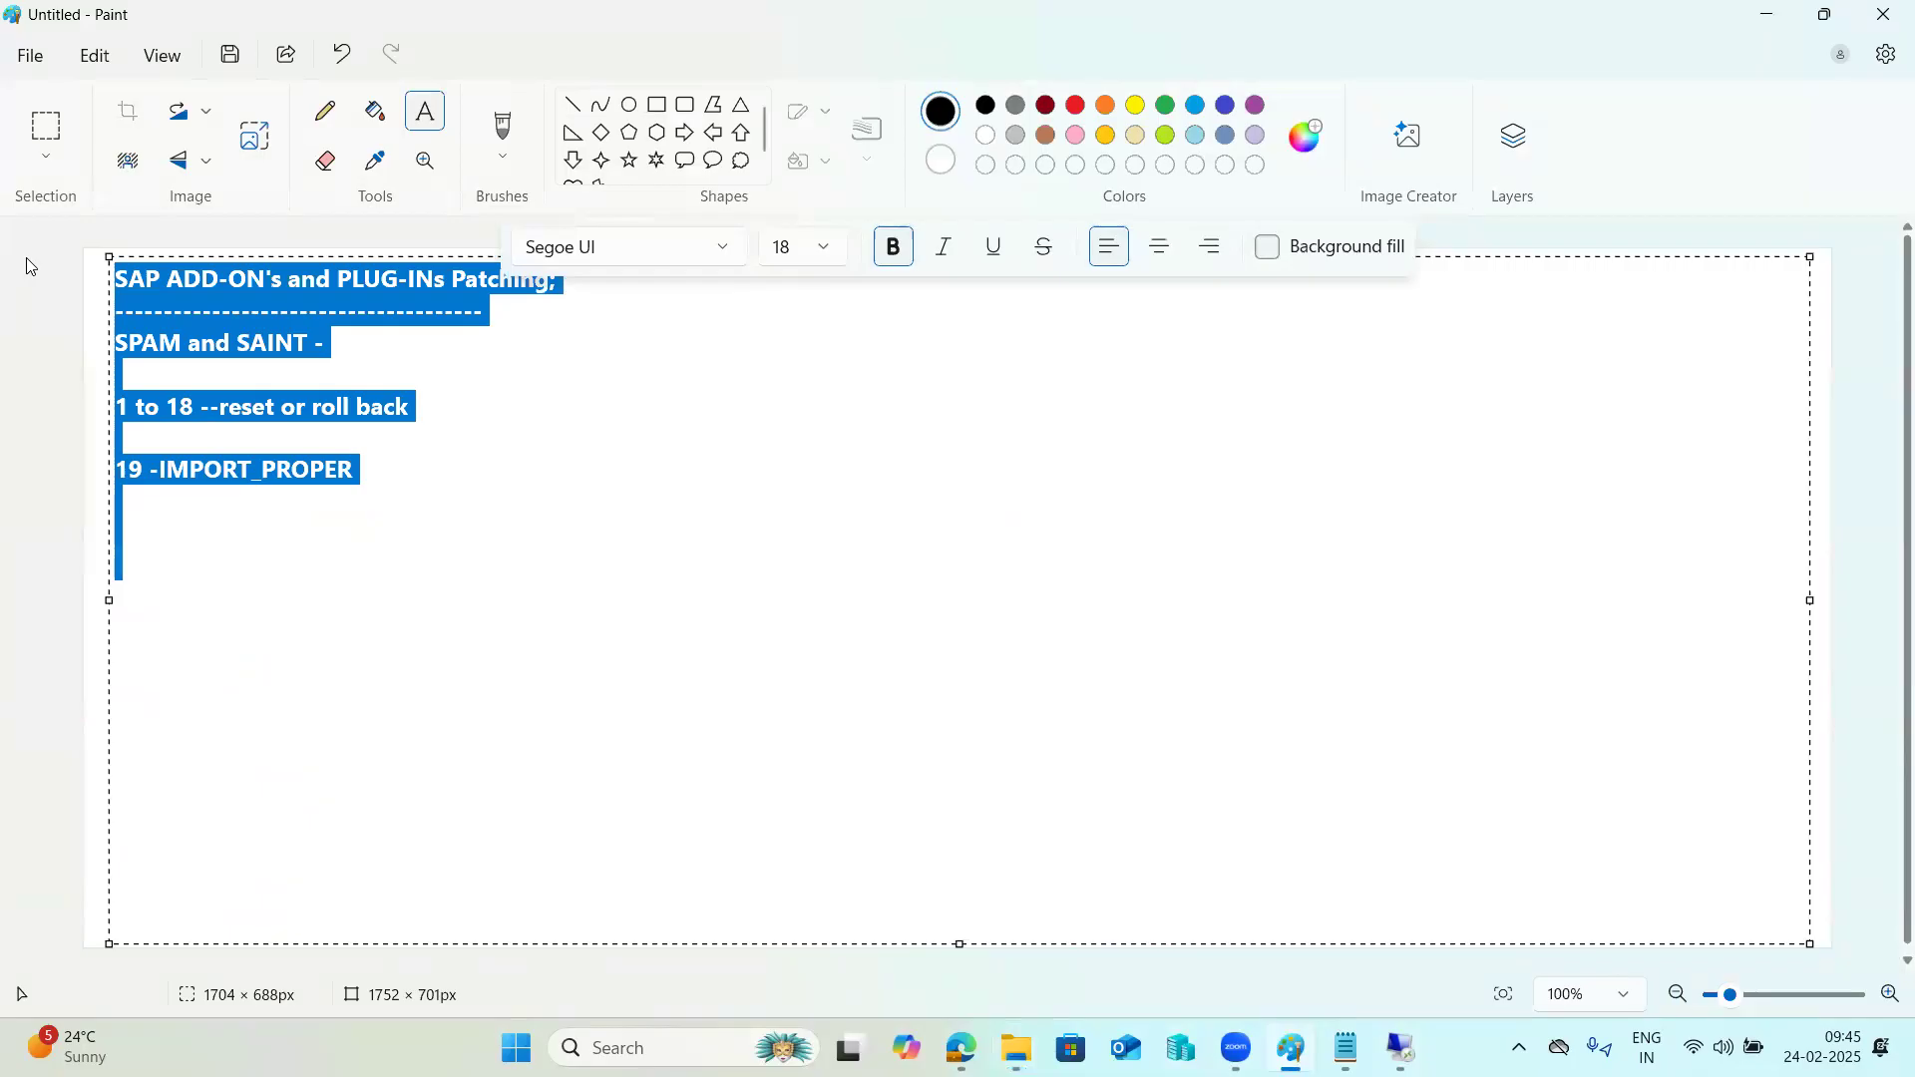